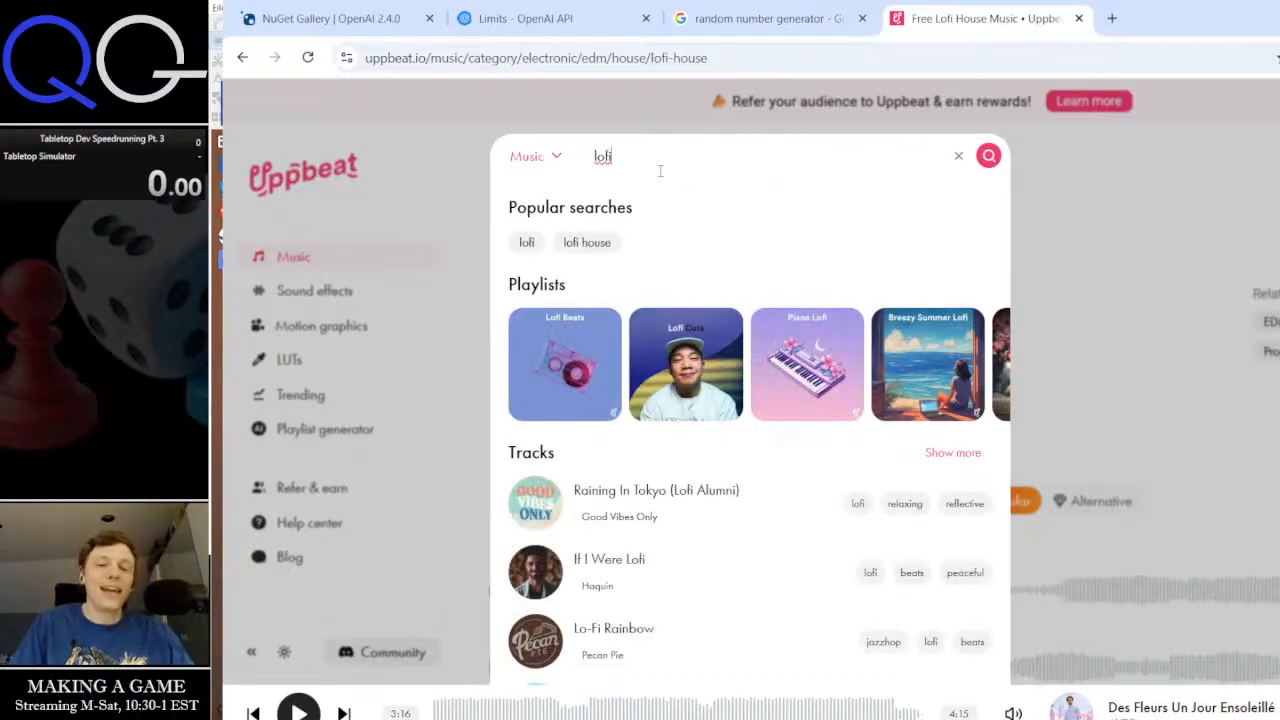
# Search the music library for lofi and play the track "A Peaceful Day" from the Lofi Beats collection
pyautogui.press('Return')
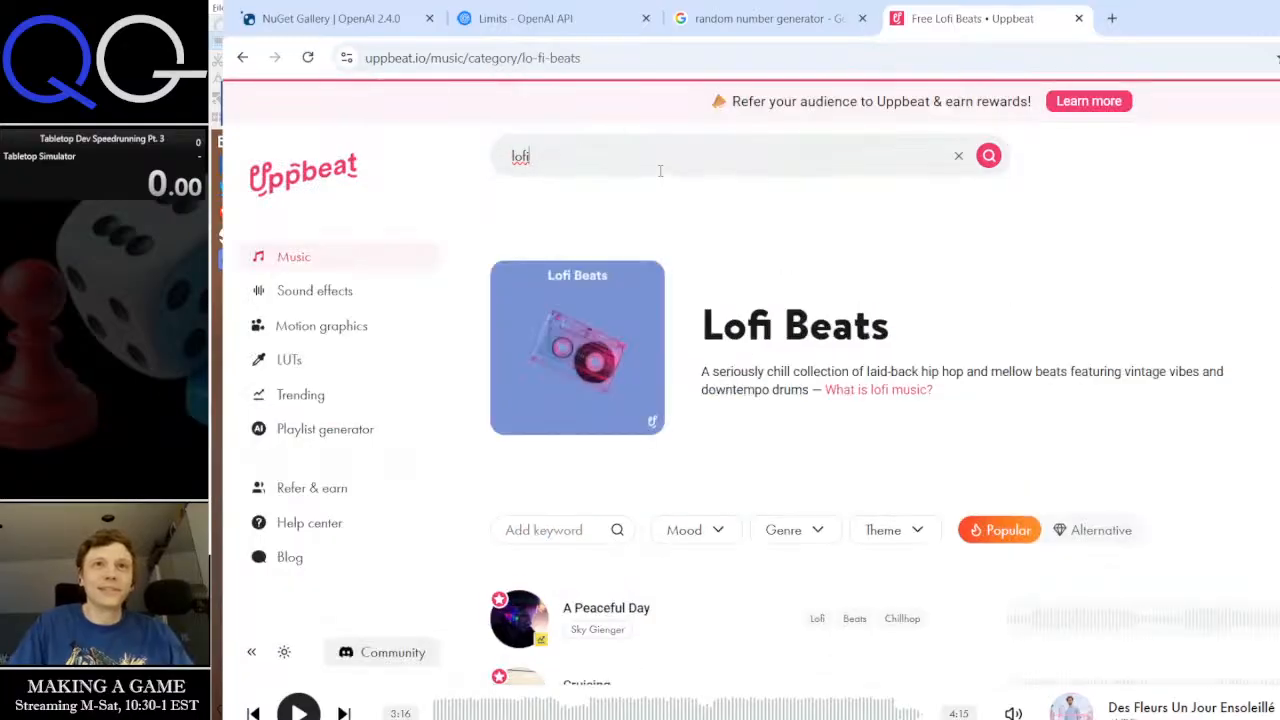
pyautogui.scroll(-2, 713, 442)
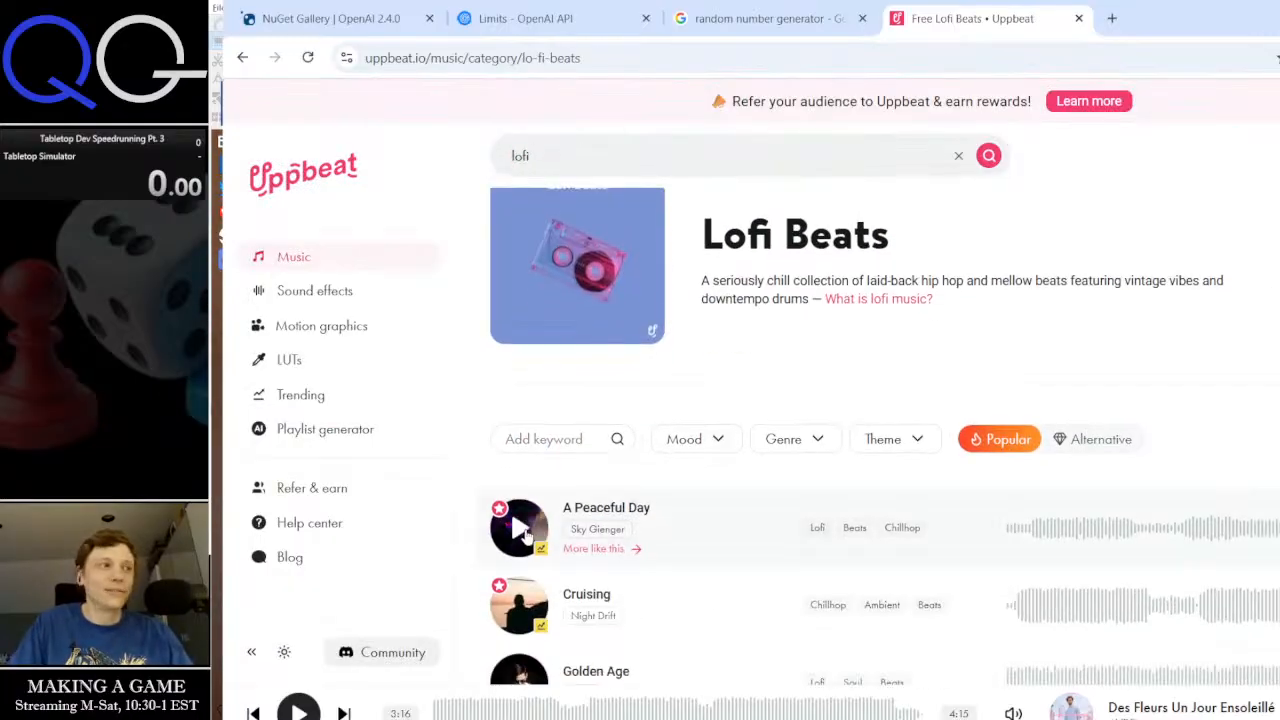
pyautogui.click(520, 530)
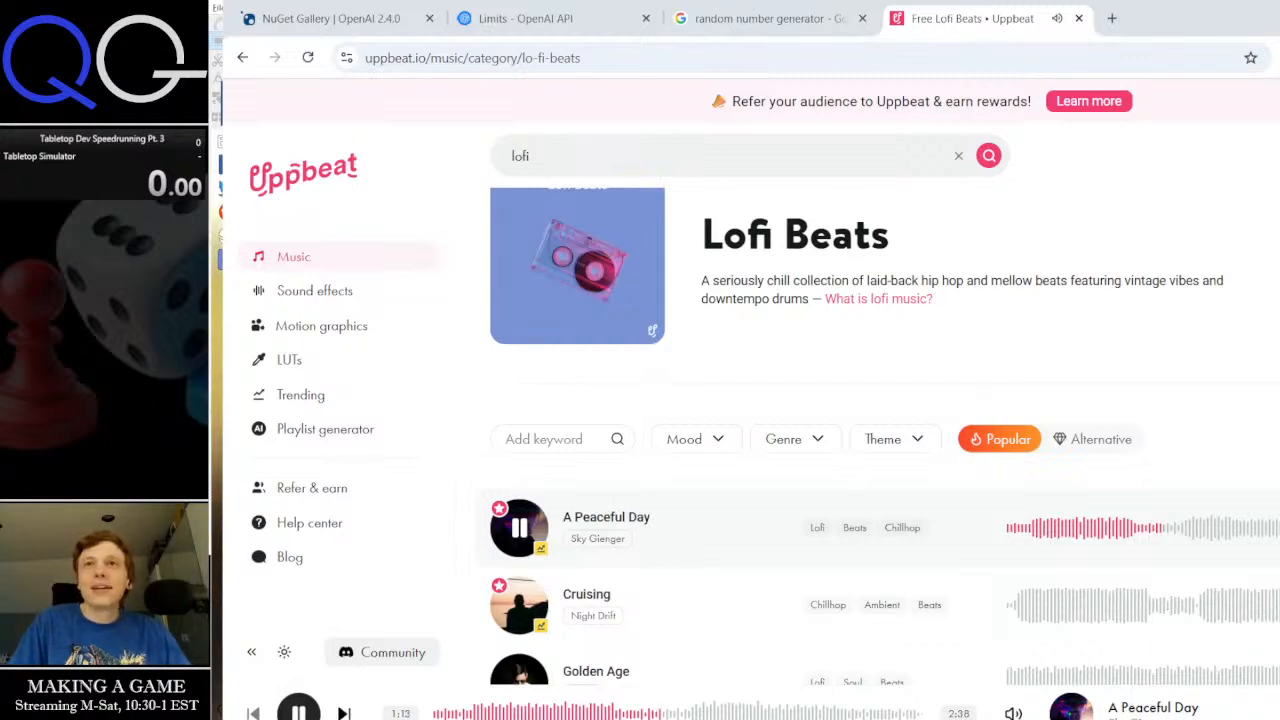
# Switch to GIMP and look over the game map, the action wheel and the sheet of component icons
pyautogui.hotkey('alt', 'Tab')
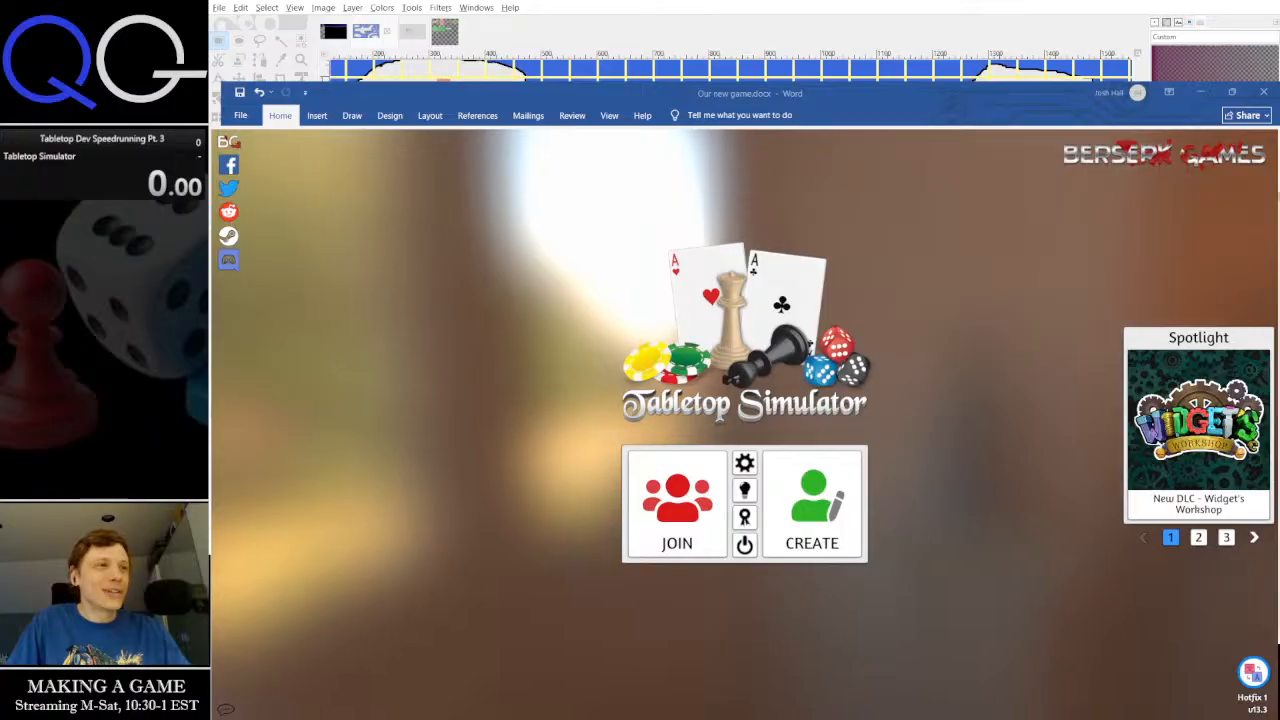
pyautogui.hotkey('alt', 'Tab')
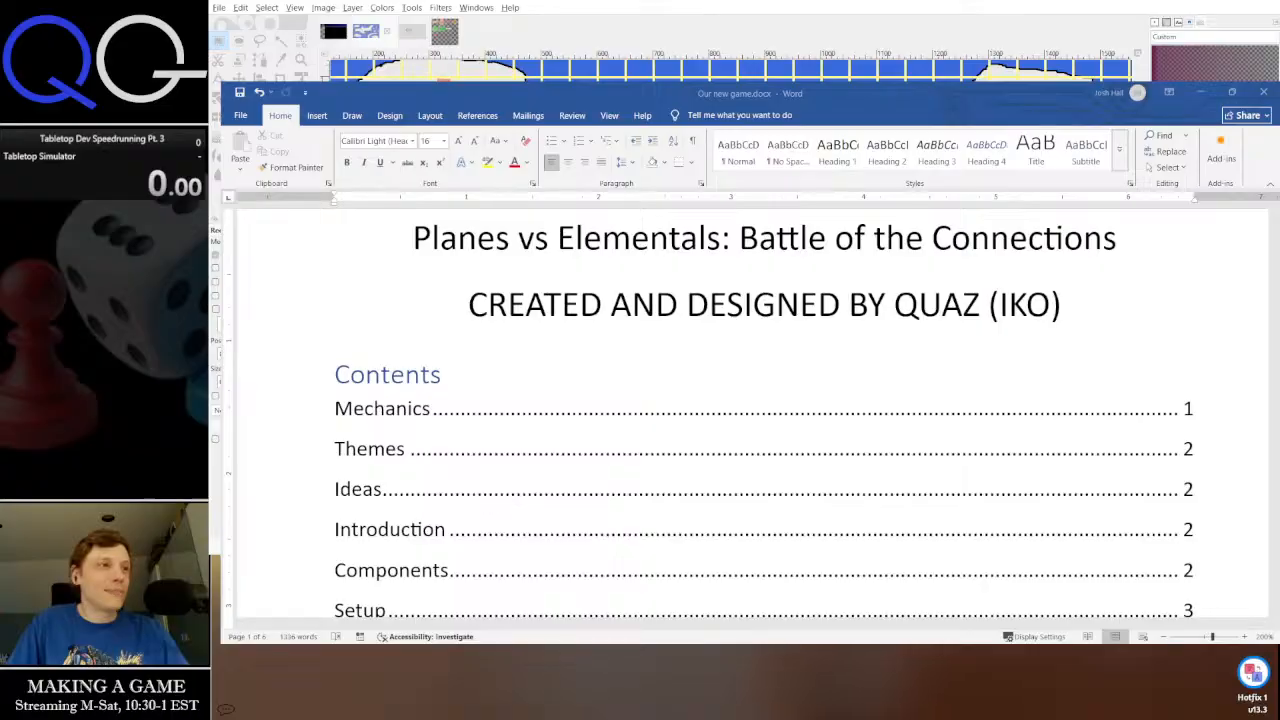
pyautogui.hotkey('alt', 'Tab')
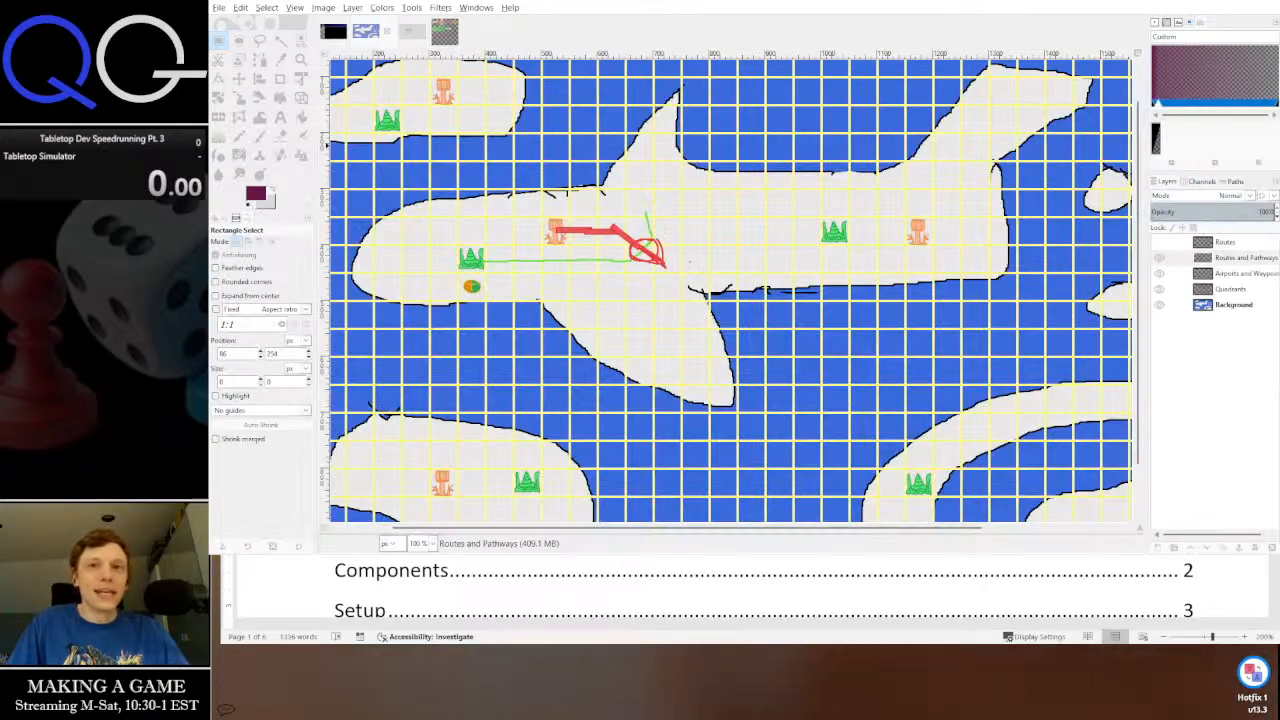
pyautogui.moveTo(757, 308); pyautogui.dragTo(838, 334)
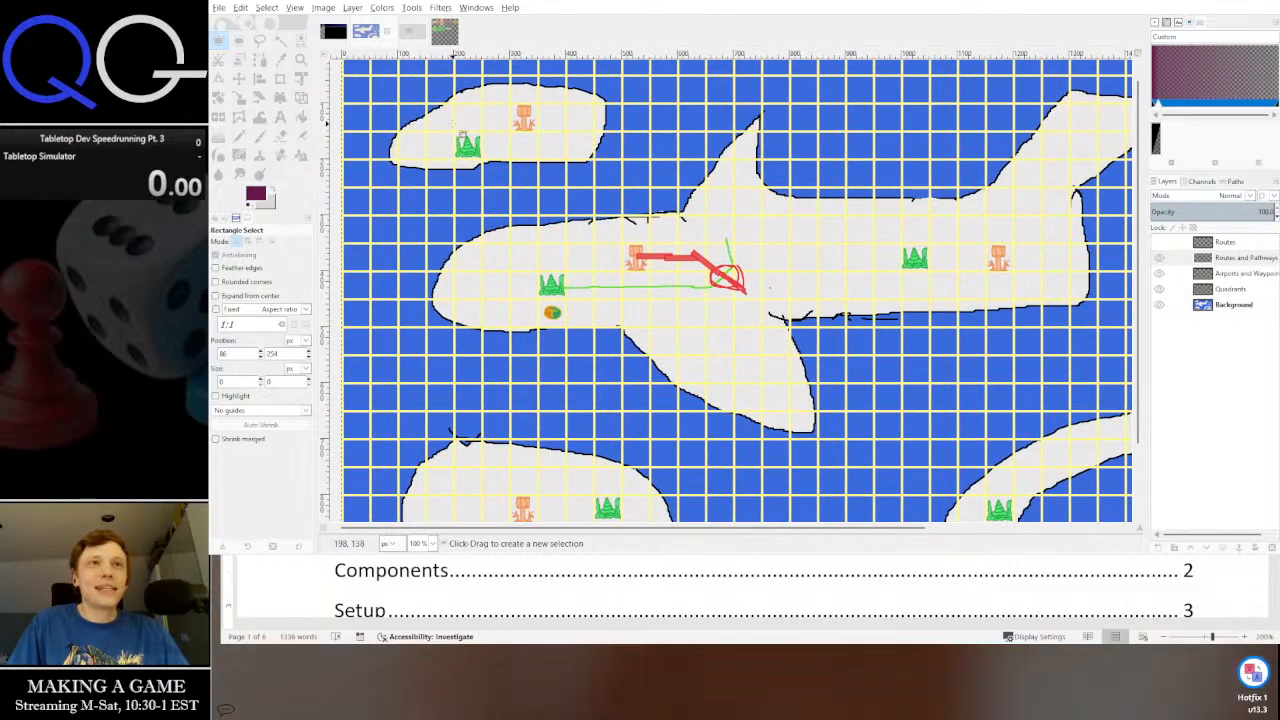
pyautogui.click(406, 34)
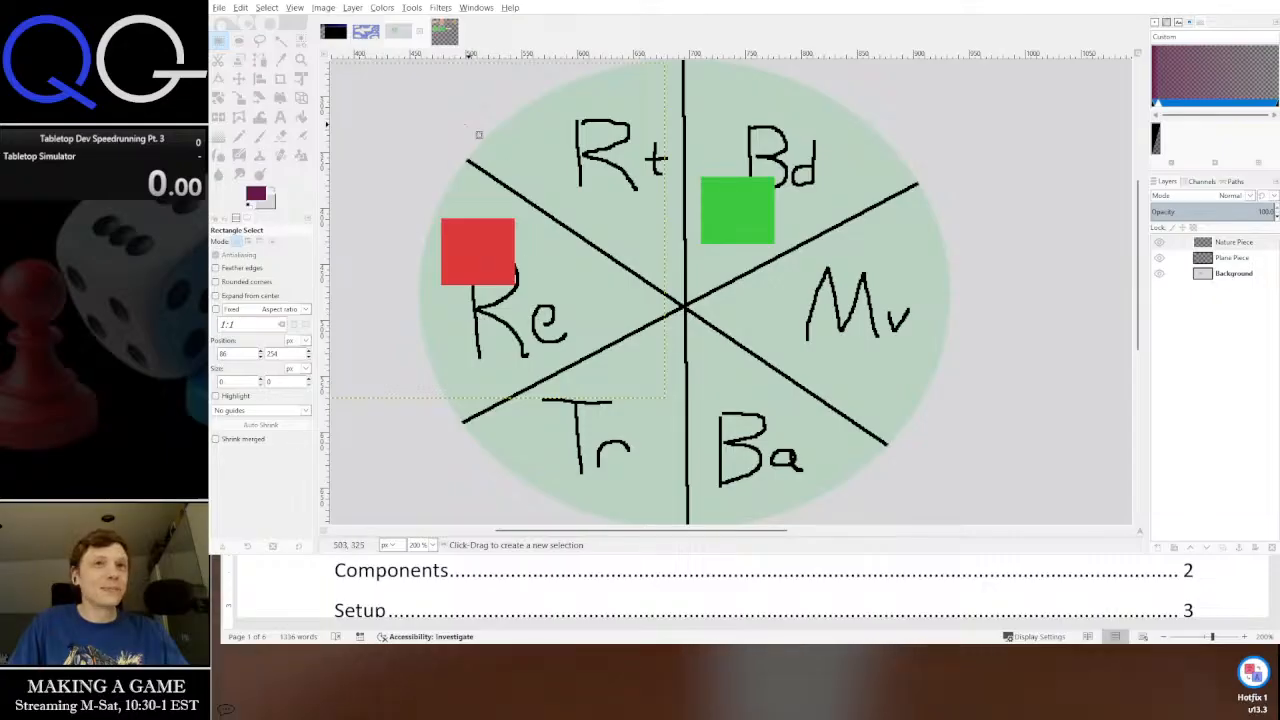
pyautogui.click(443, 31)
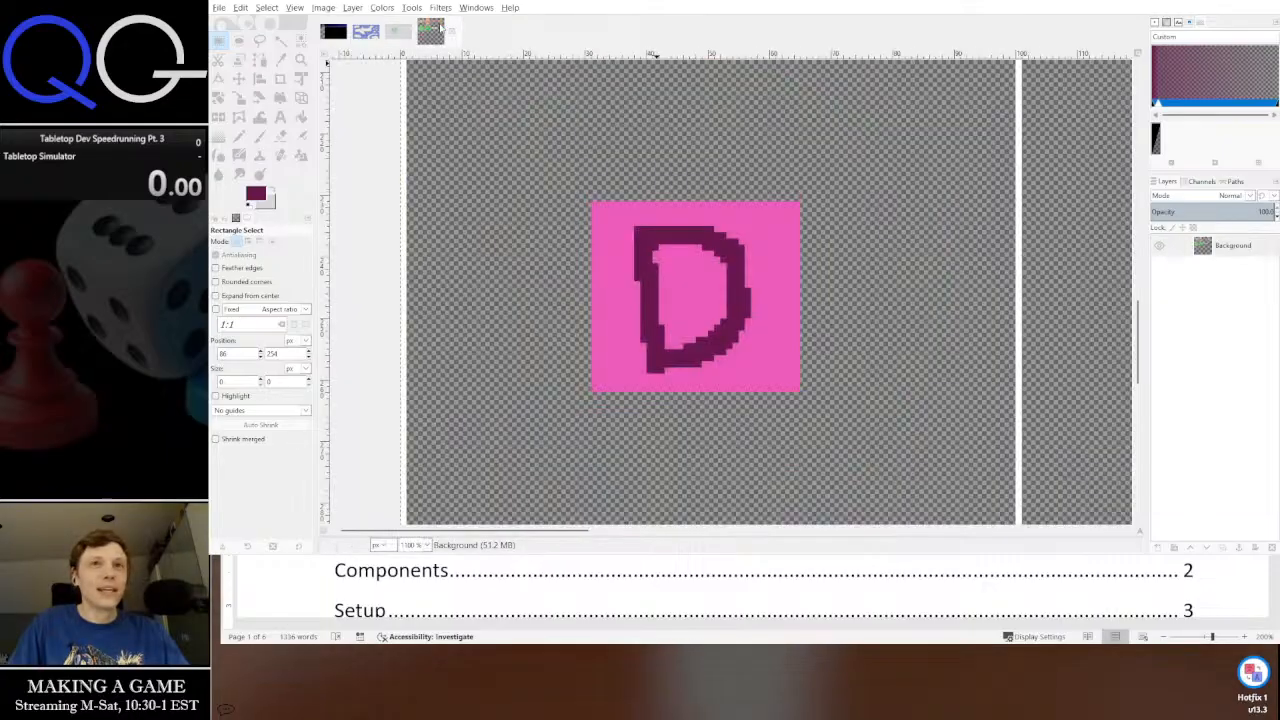
pyautogui.moveTo(772, 244); pyautogui.dragTo(706, 247)
pyautogui.scroll(-3, 705, 247)
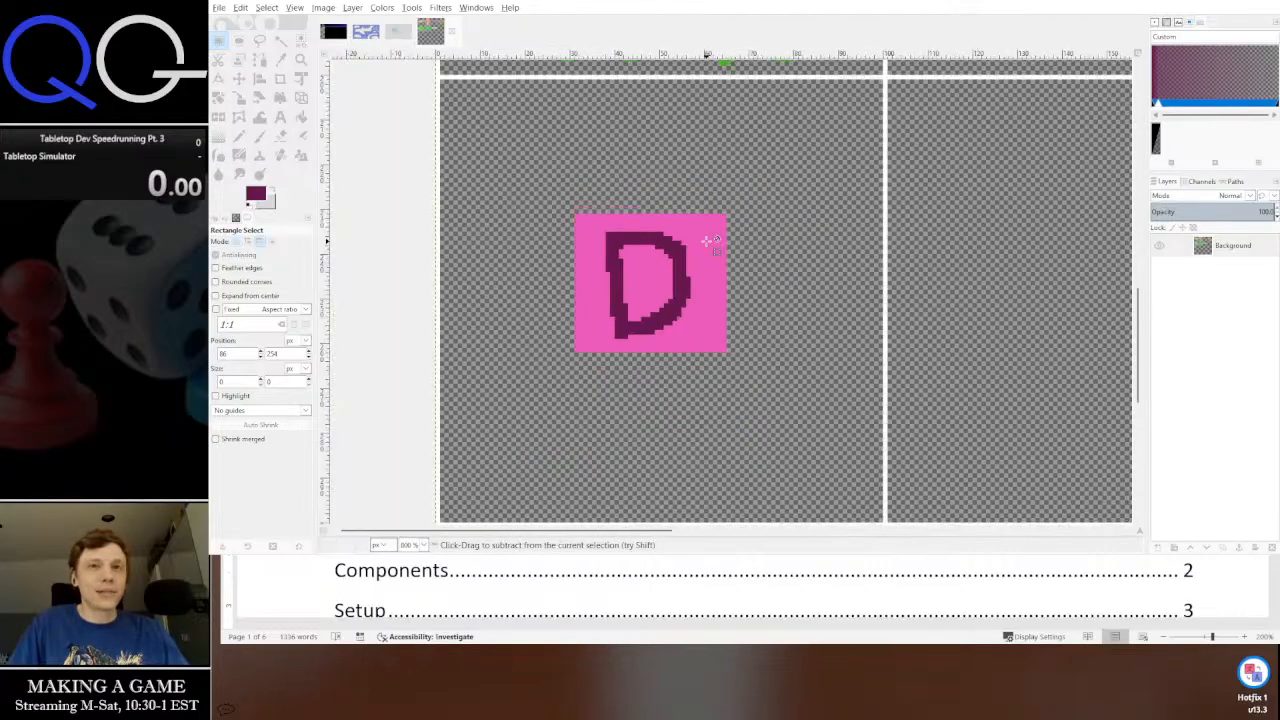
pyautogui.scroll(-1, 729, 286)
pyautogui.moveTo(811, 235); pyautogui.dragTo(688, 328)
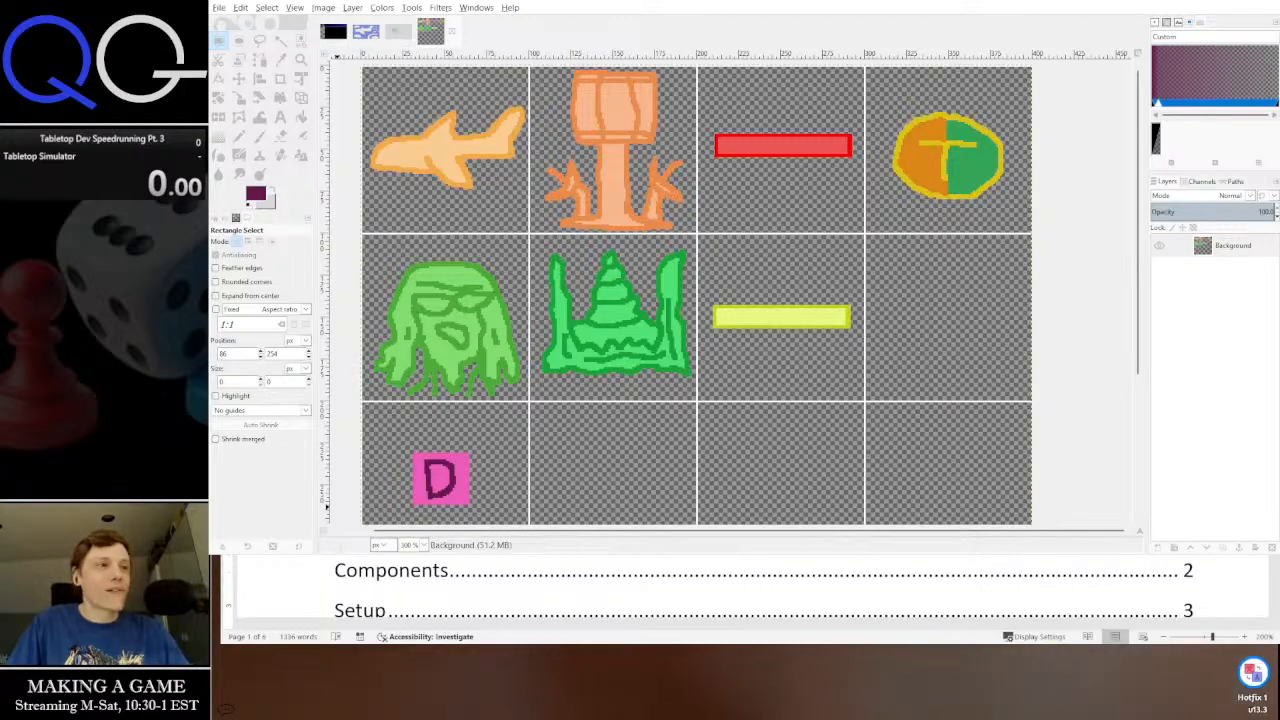
# Switch to the Word document and start a new unbulleted paragraph at its very end beginning with "Tab"
pyautogui.hotkey('alt', 'Tab')
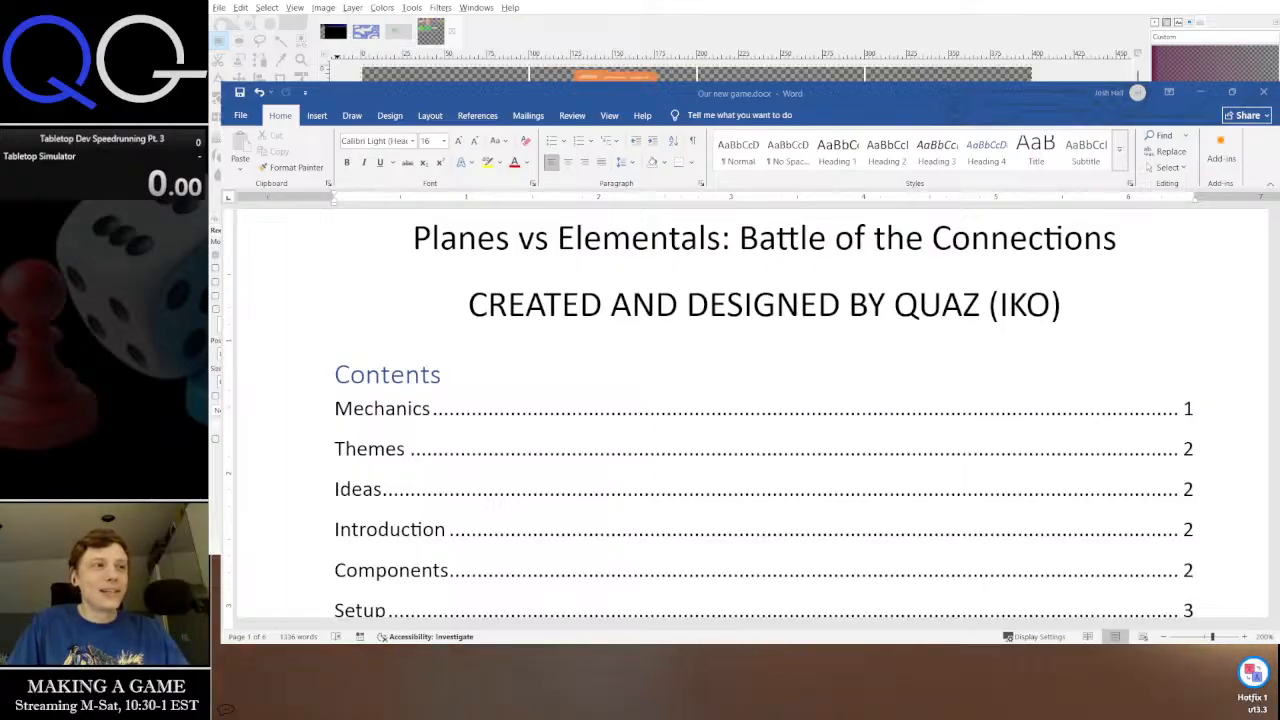
pyautogui.hotkey('alt', 'Tab')
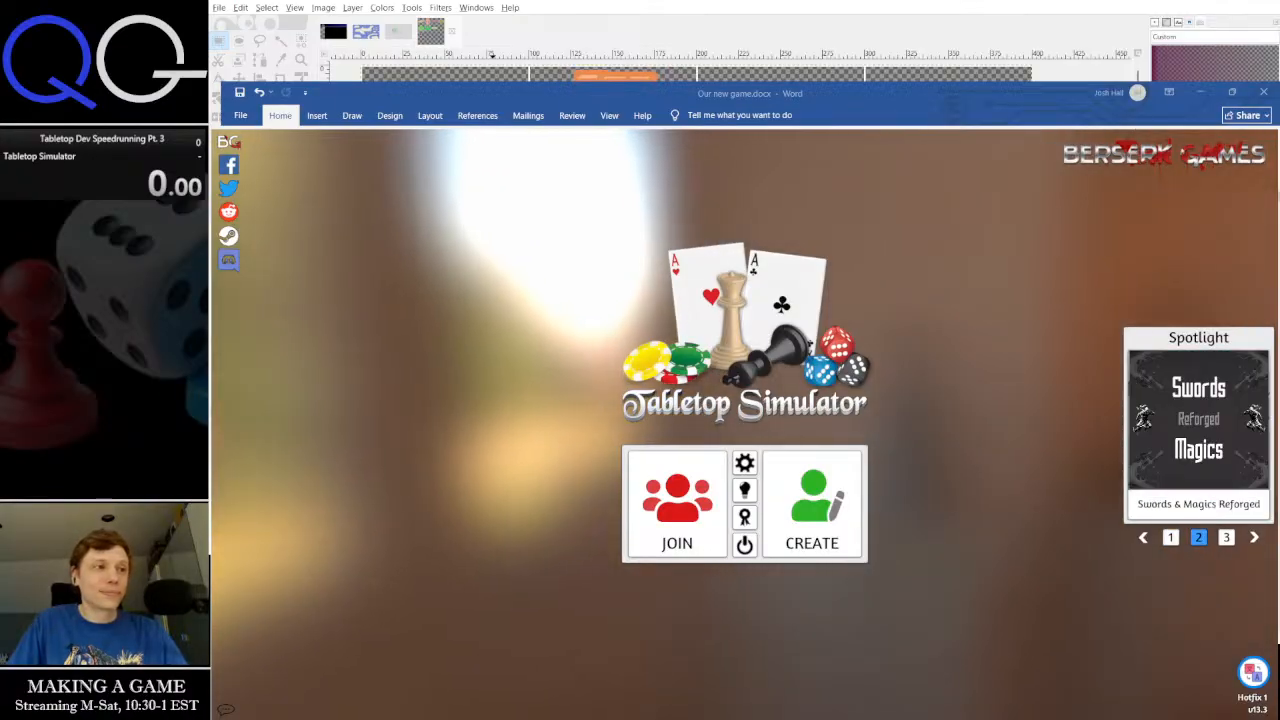
pyautogui.hotkey('alt', 'Tab')
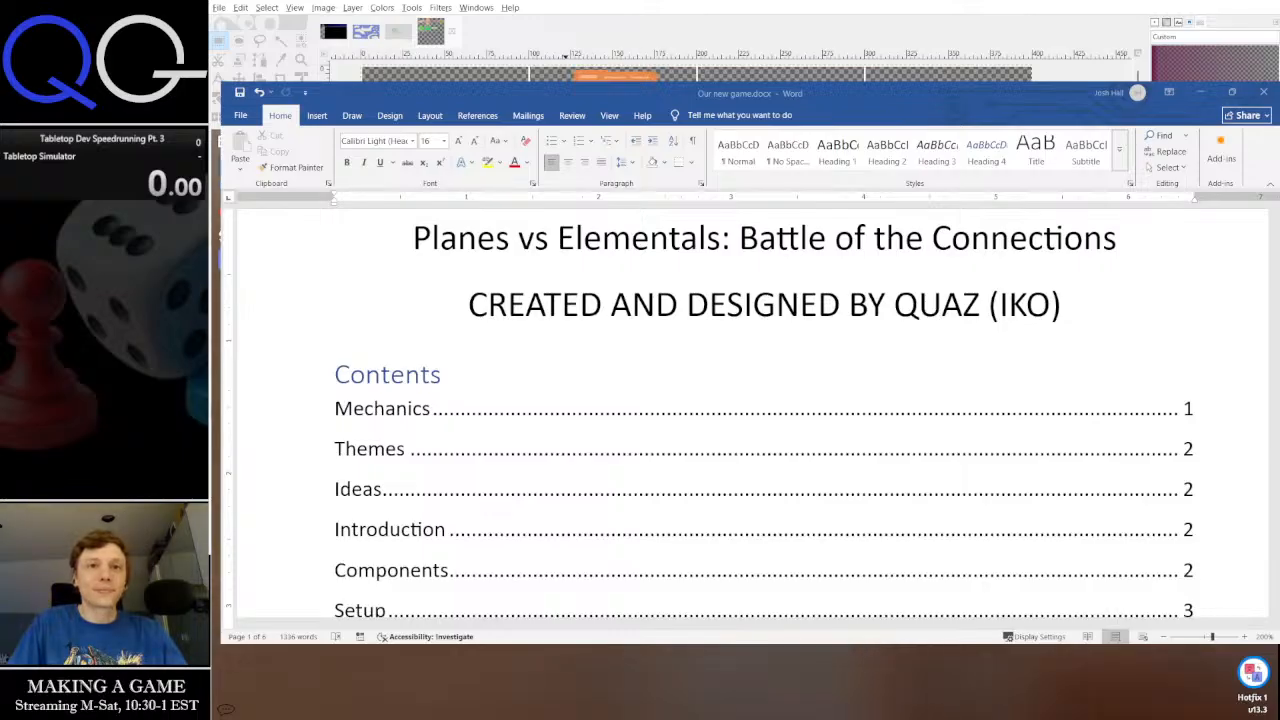
pyautogui.click(818, 287)
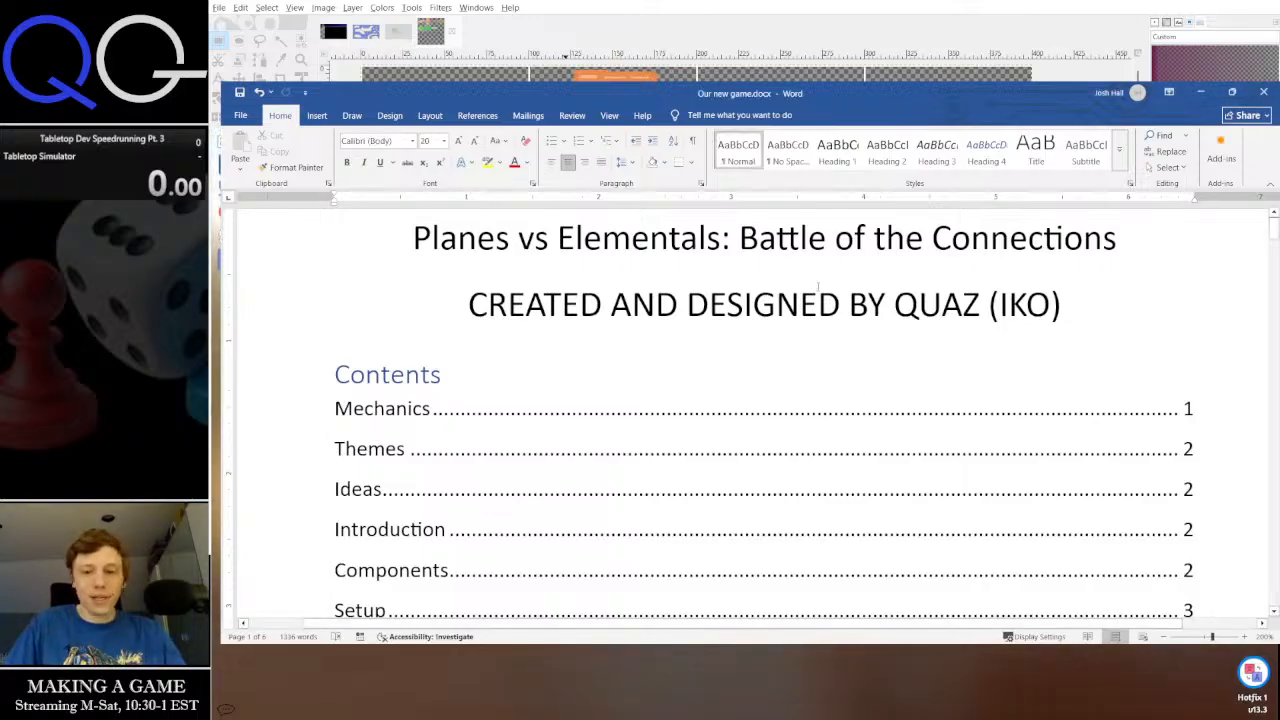
pyautogui.hotkey('ctrl', 'End')
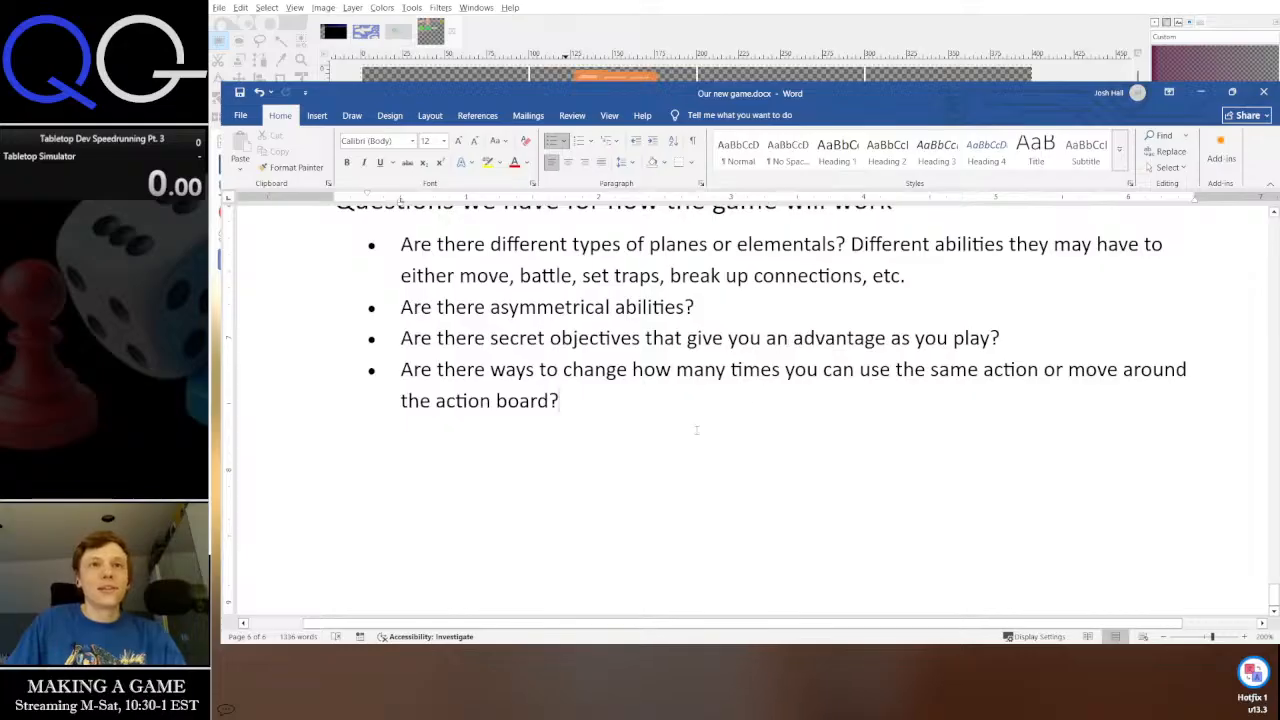
pyautogui.press('Return')
pyautogui.press('Return')
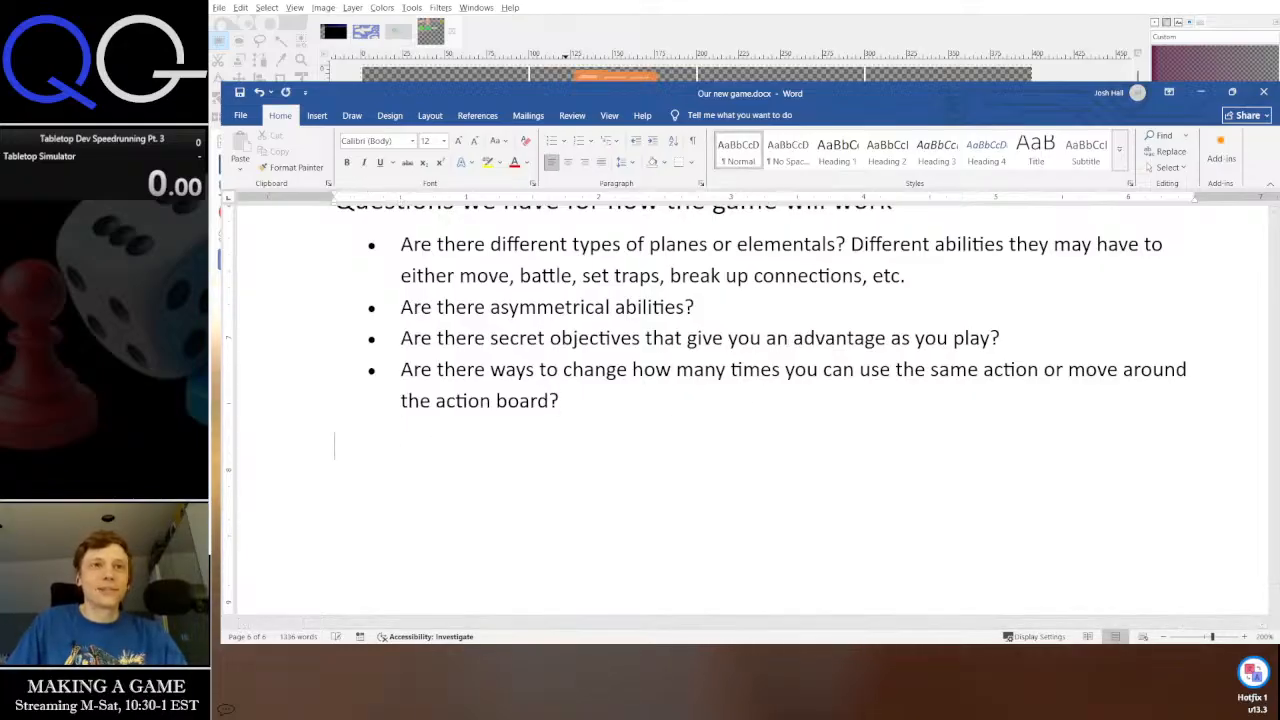
pyautogui.write('Tab')
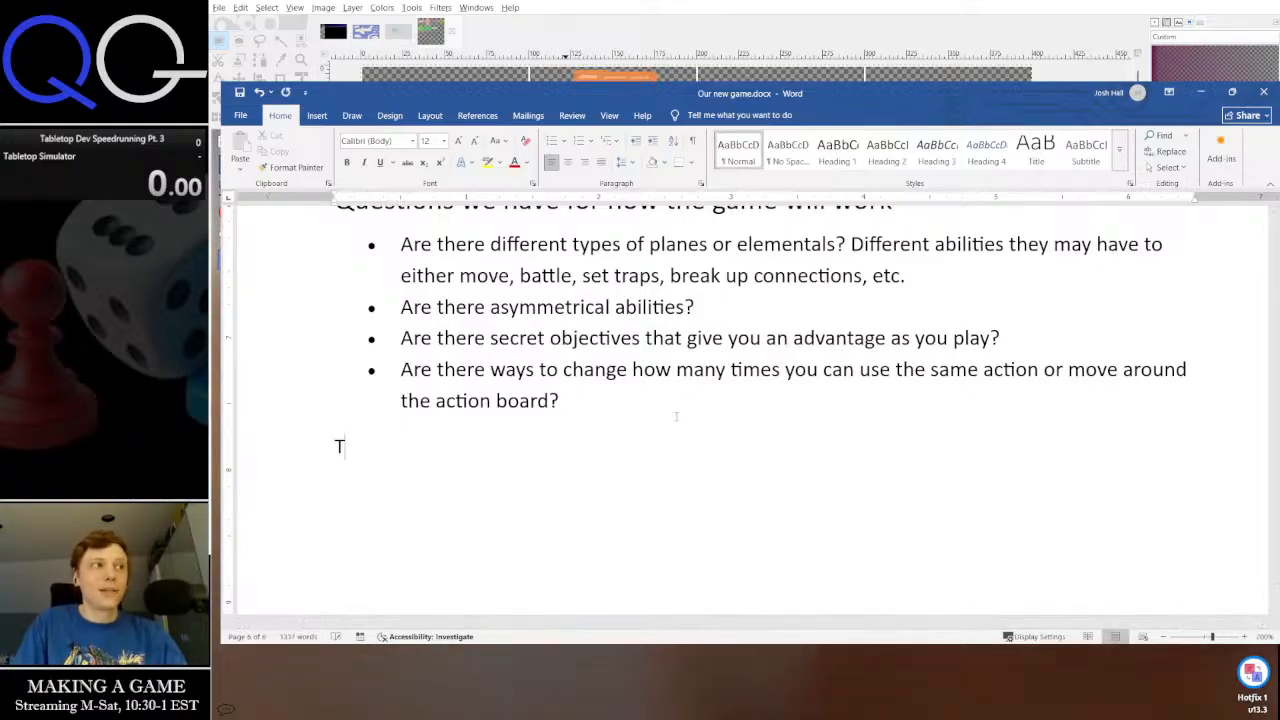
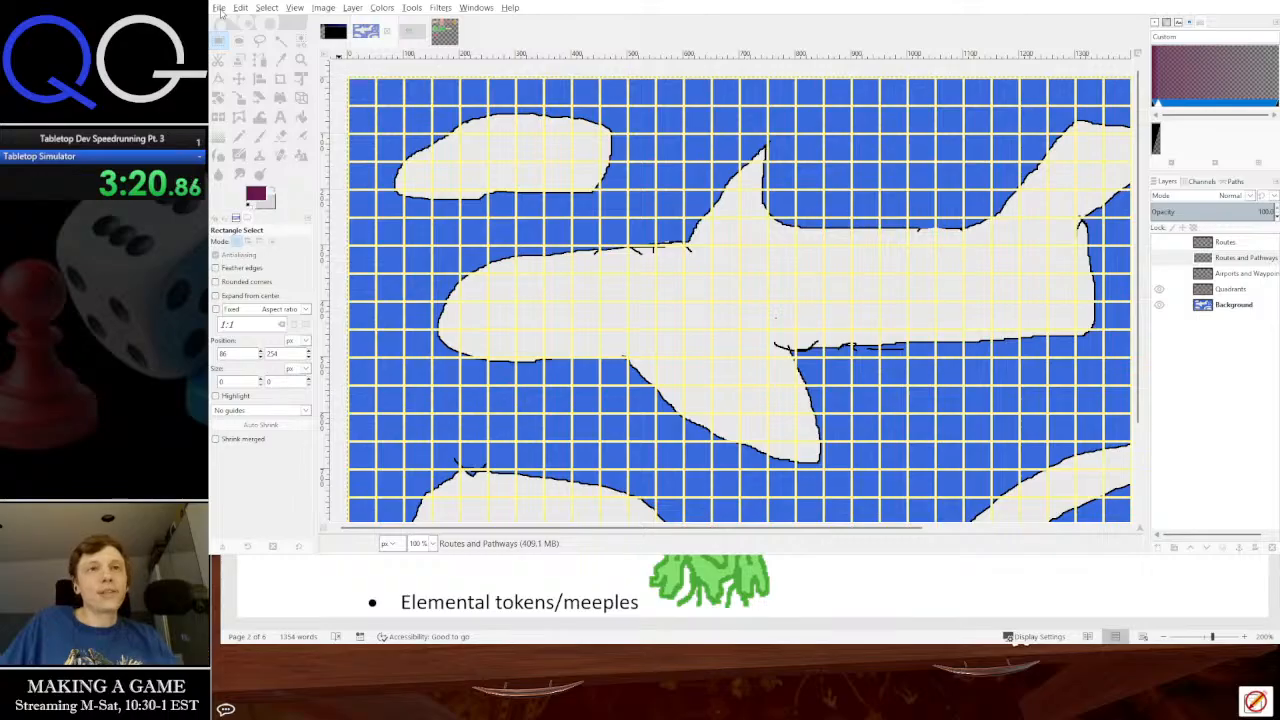
# Export the gridded game map from GIMP as an image file
pyautogui.click(277, 183)
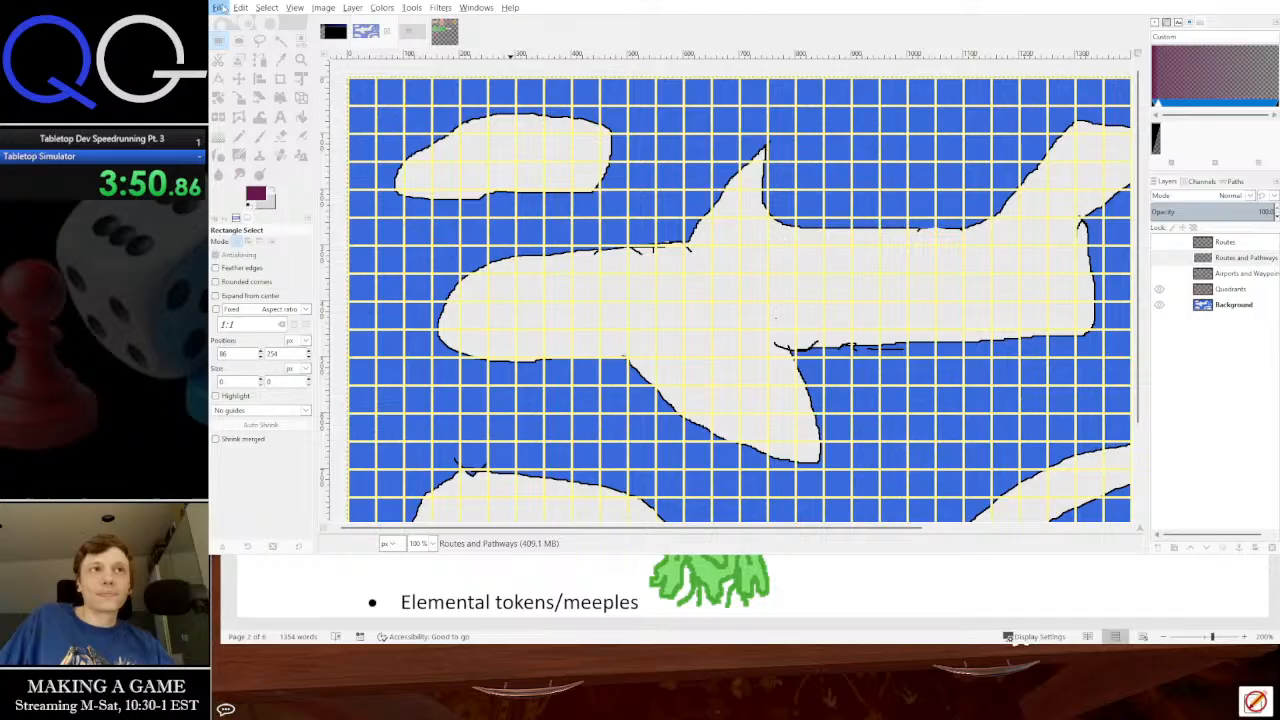
pyautogui.click(218, 7)
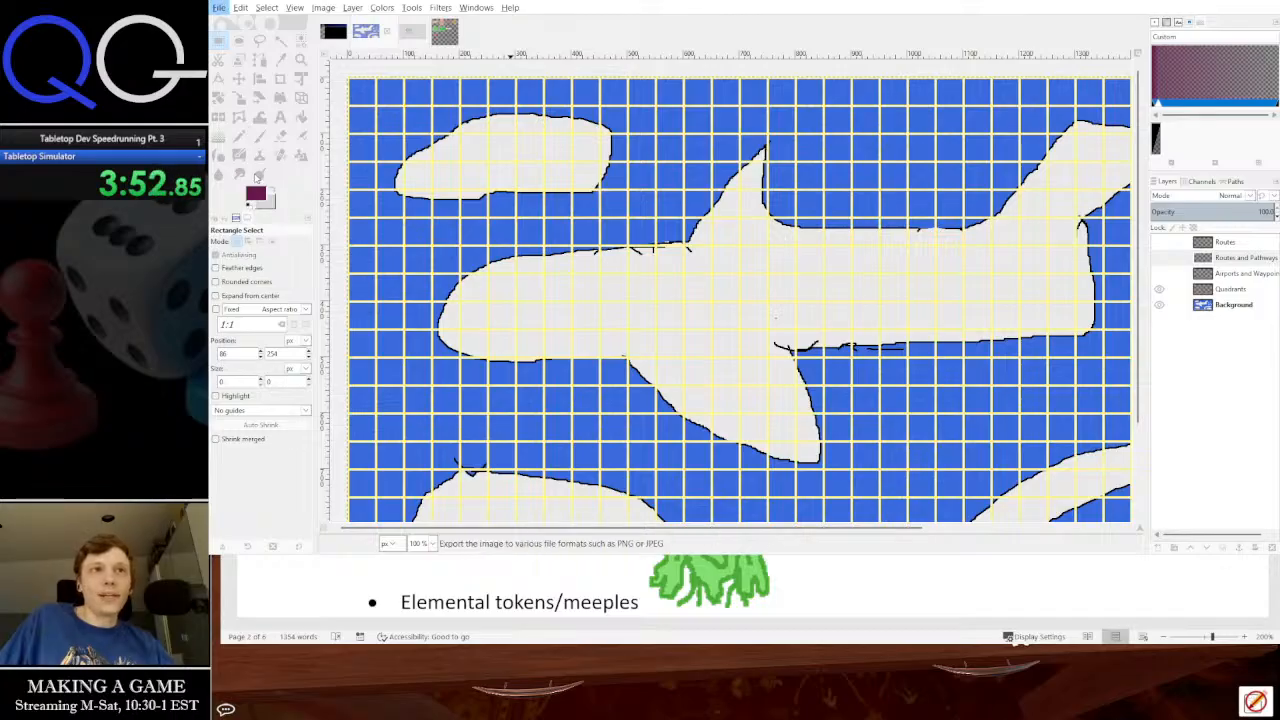
pyautogui.click(257, 177)
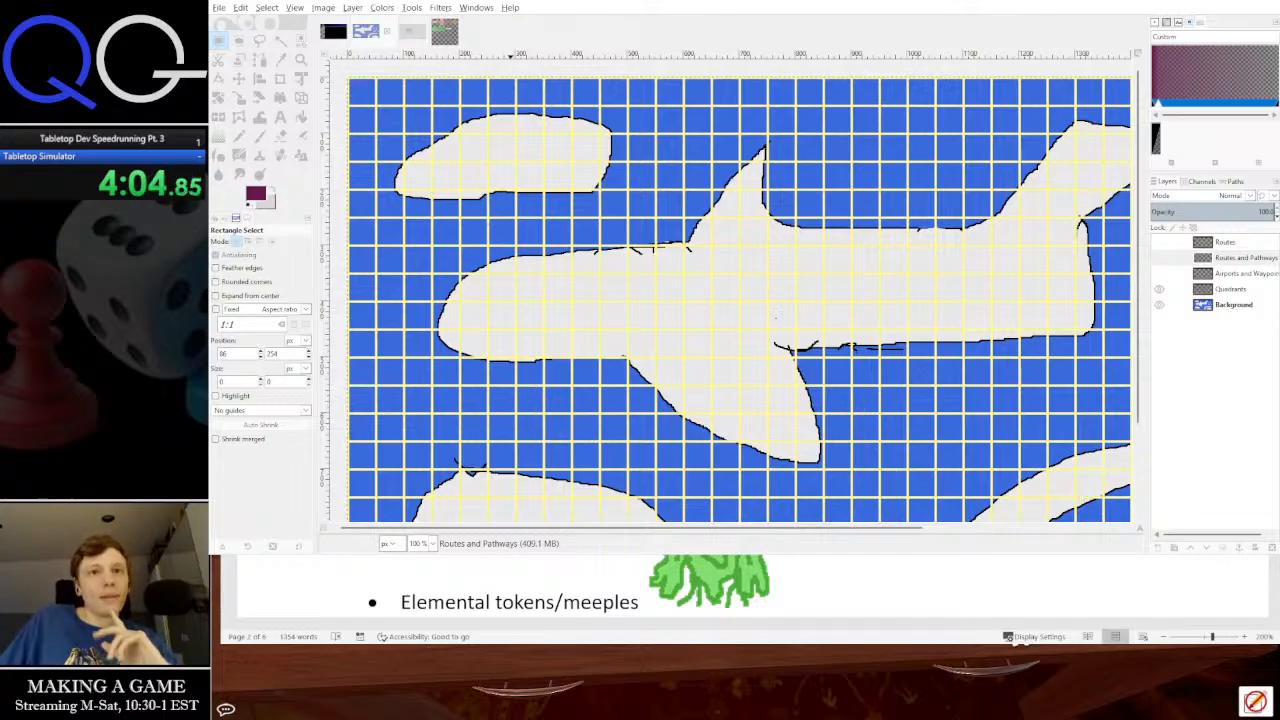
pyautogui.hotkey('ctrl', 'e')
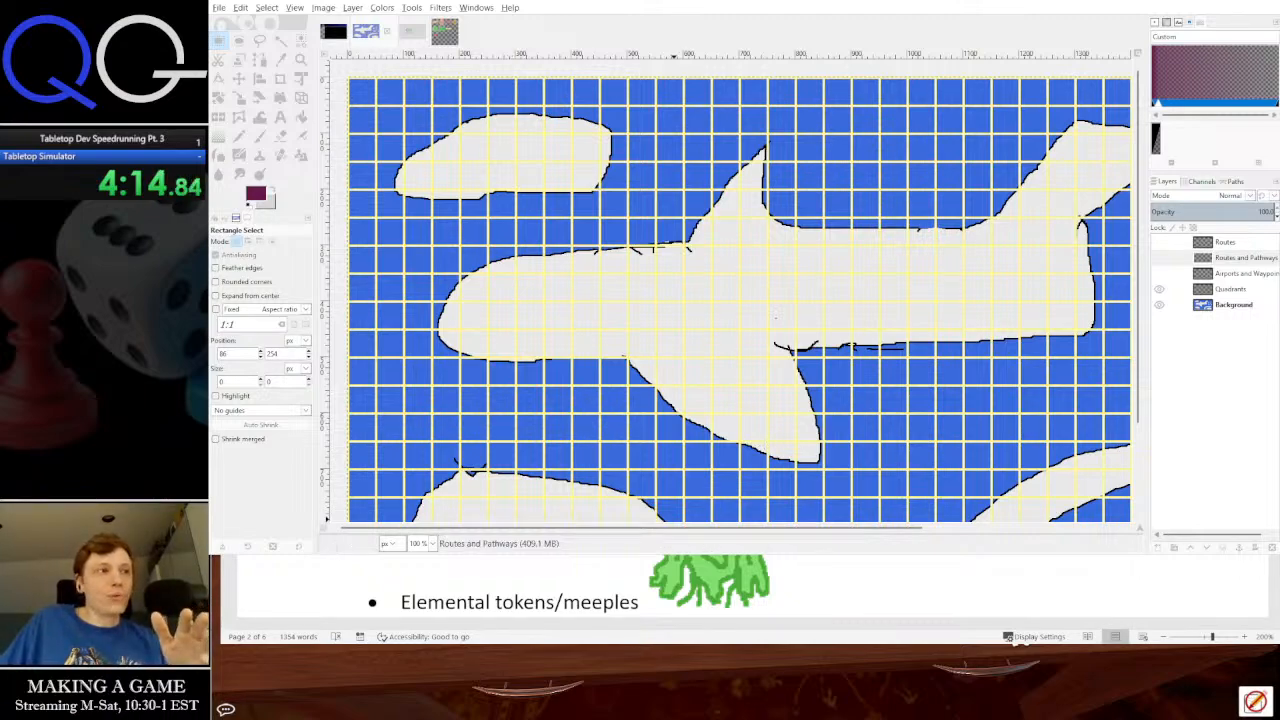
# Switch to Tabletop Simulator and set the background around the table to Field
pyautogui.hotkey('alt', 'Tab')
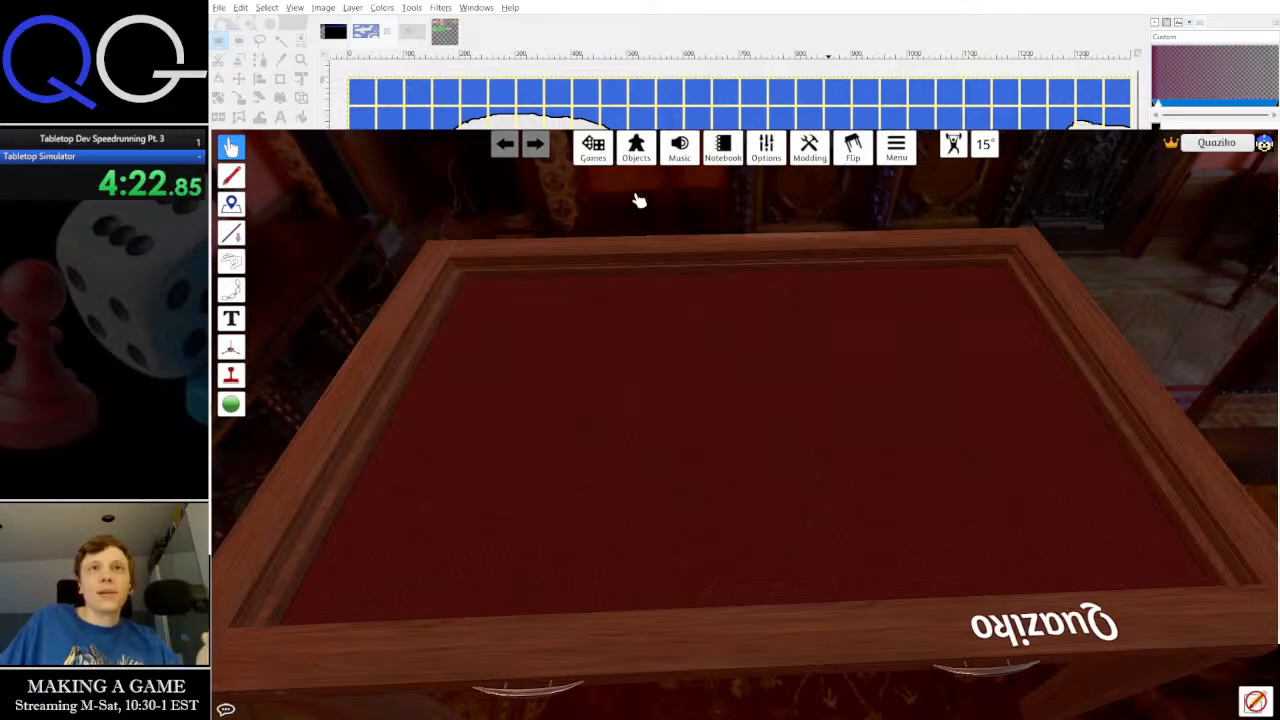
pyautogui.click(636, 148)
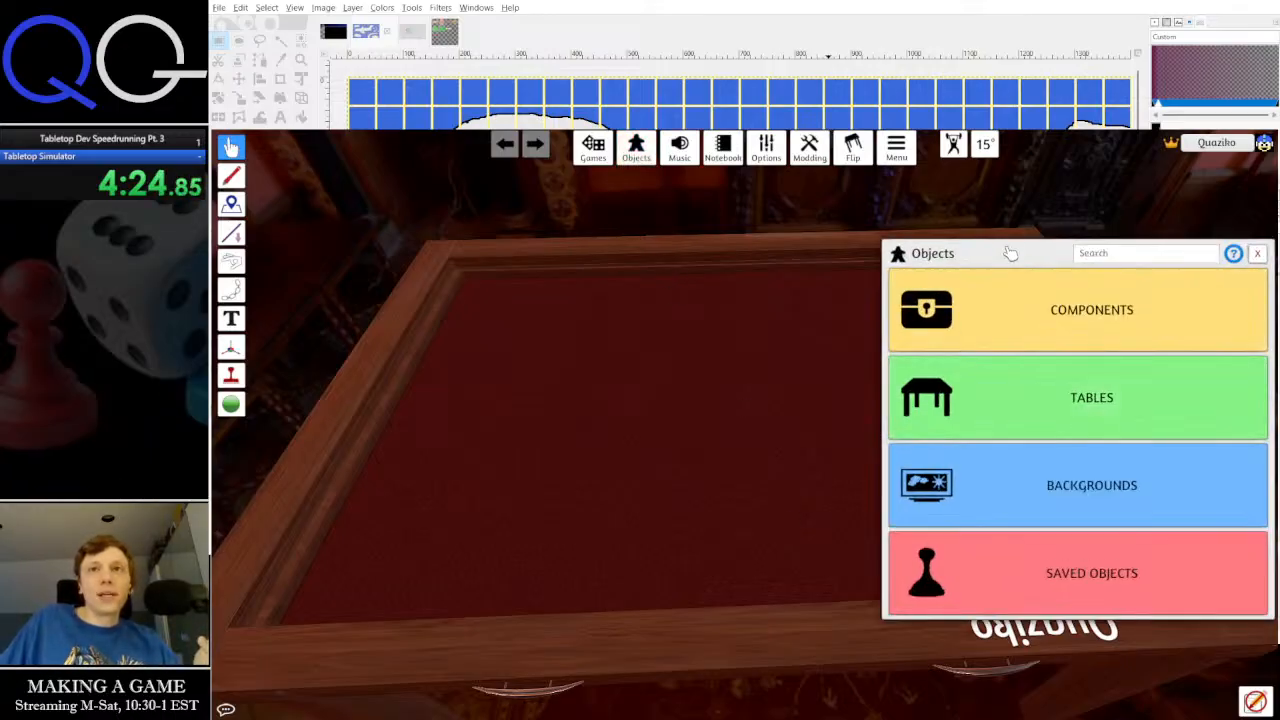
pyautogui.moveTo(1010, 253); pyautogui.dragTo(637, 252)
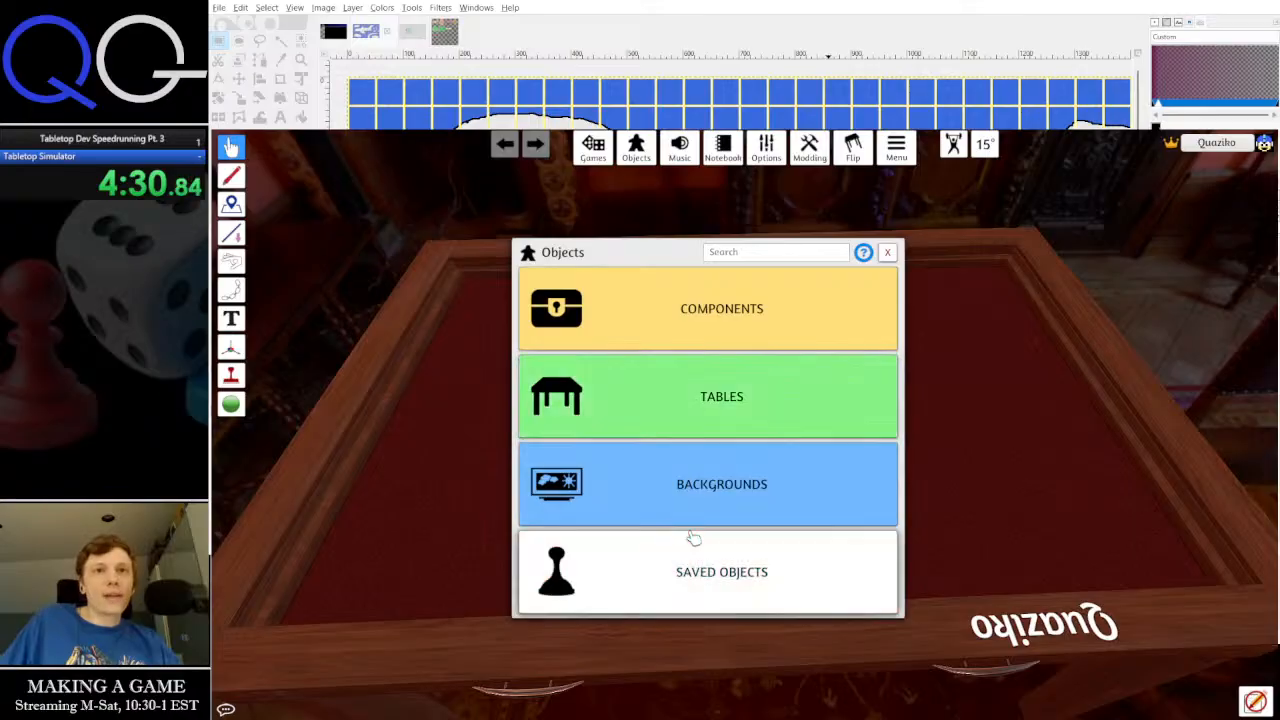
pyautogui.click(718, 515)
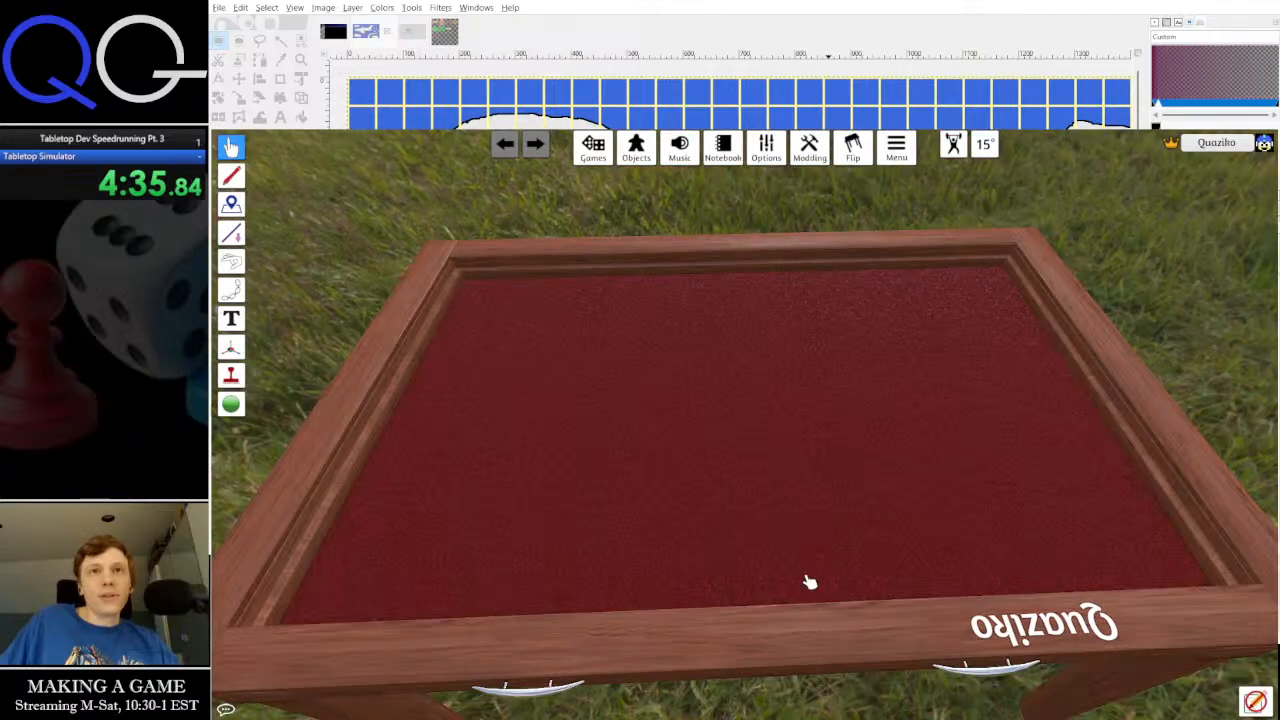
pyautogui.moveTo(825, 500); pyautogui.dragTo(810, 458)
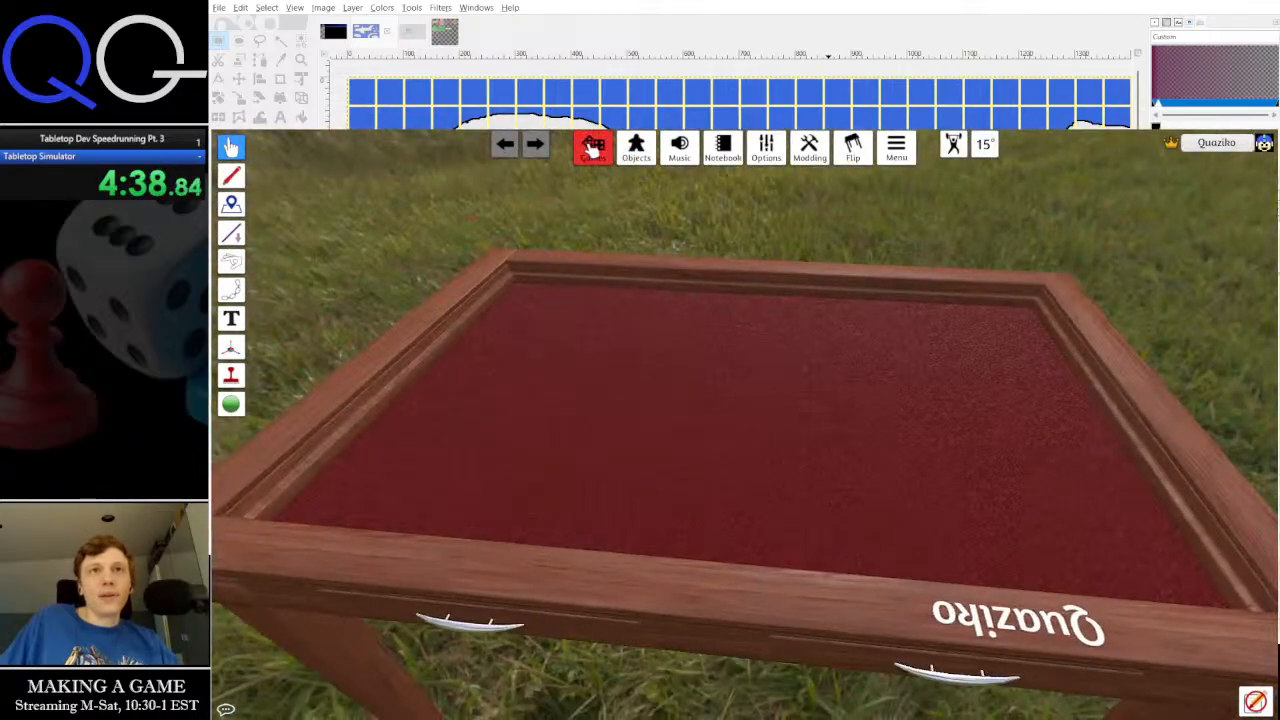
pyautogui.click(636, 147)
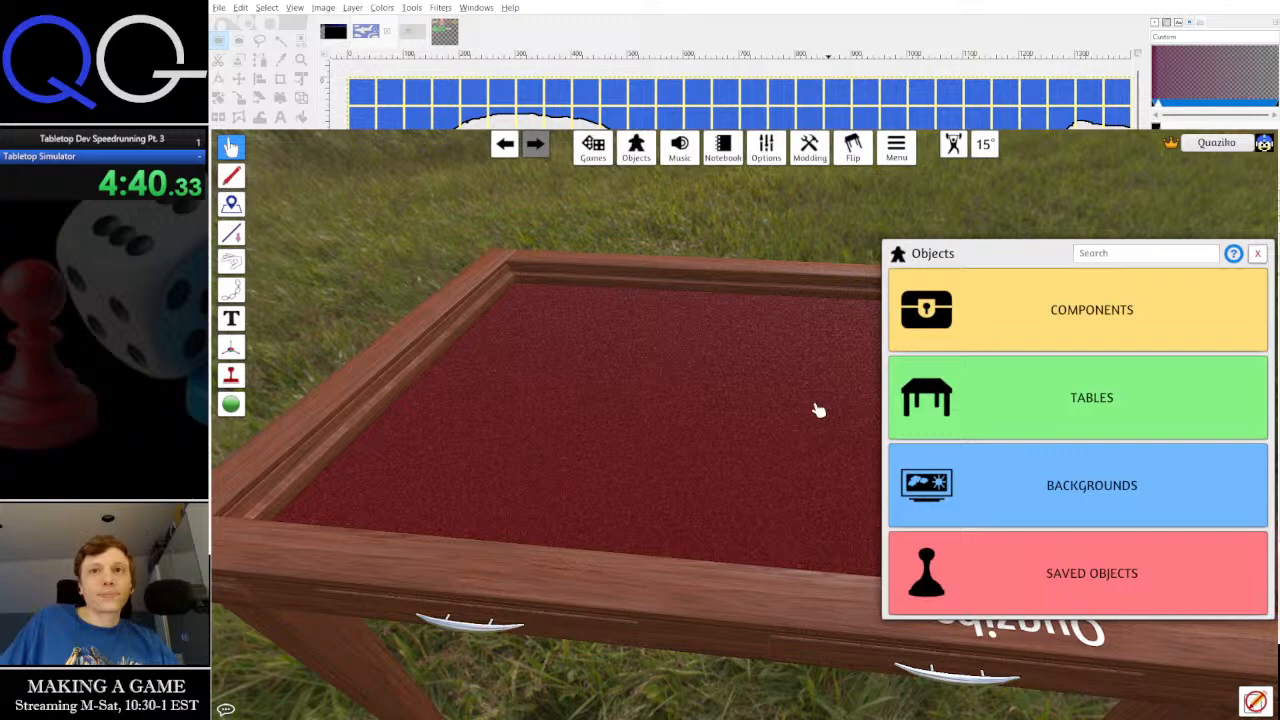
pyautogui.click(1066, 466)
pyautogui.click(1156, 398)
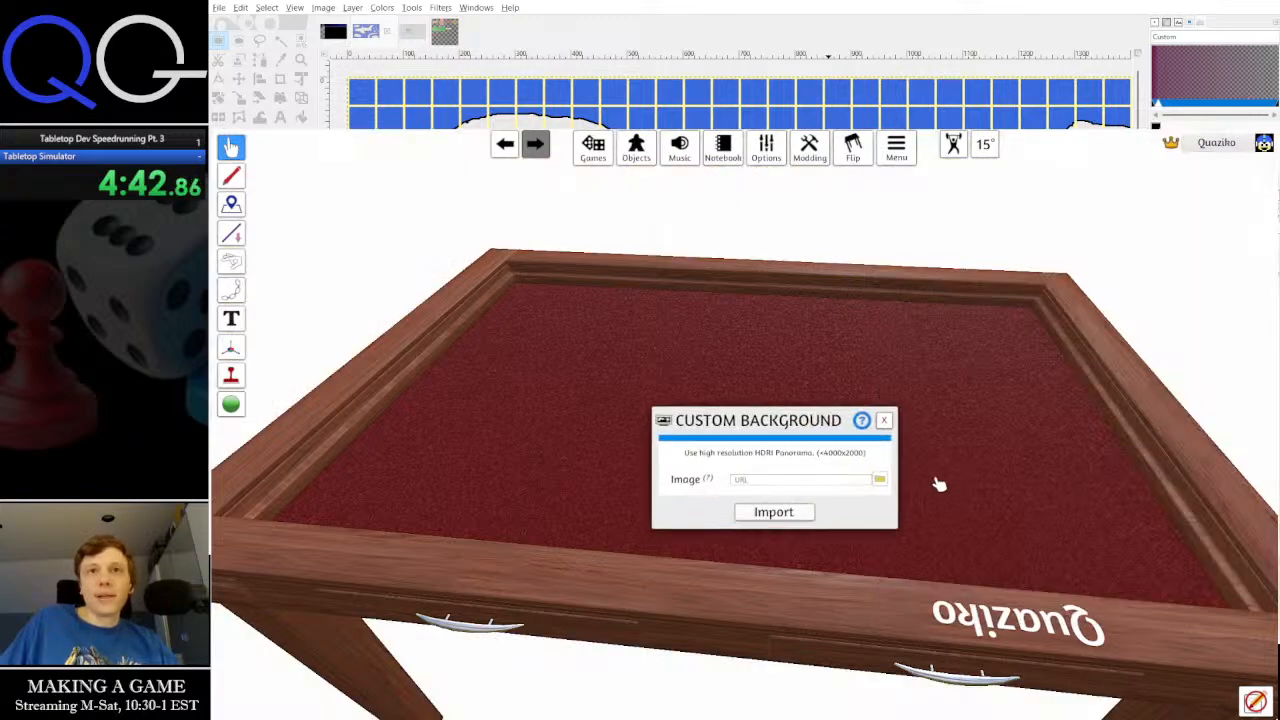
pyautogui.click(884, 420)
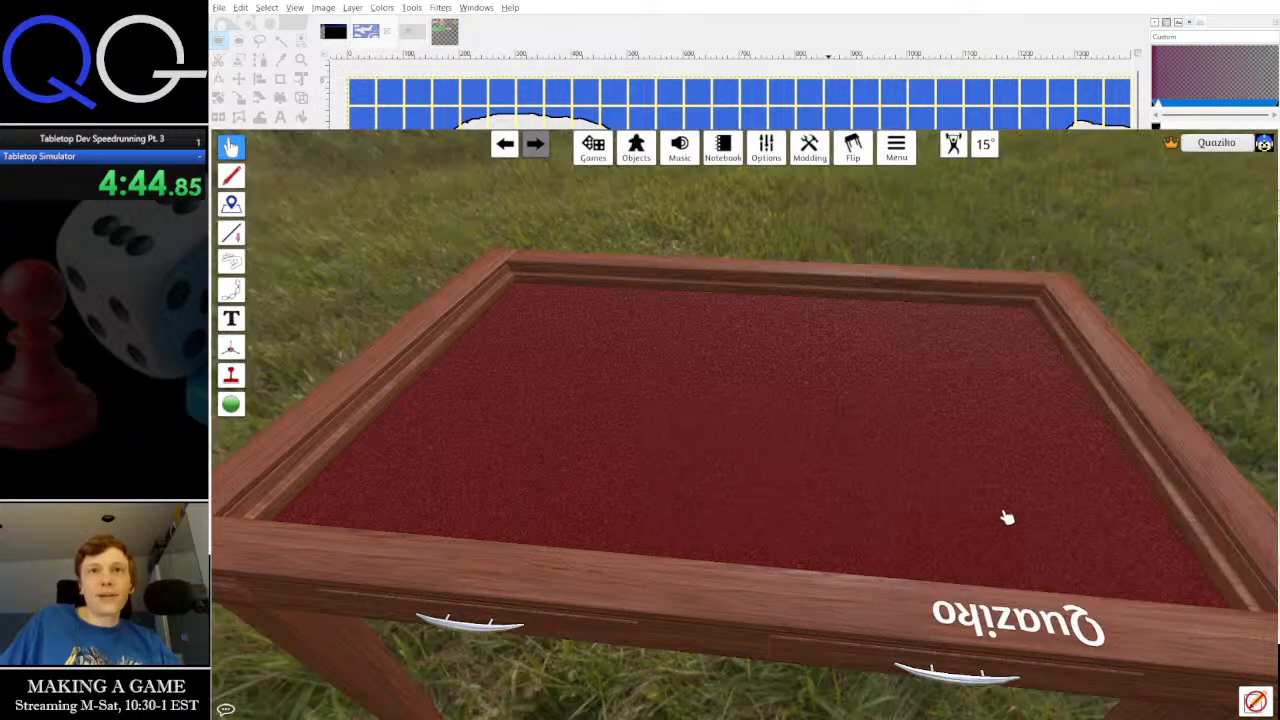
pyautogui.scroll(2, 651, 366)
pyautogui.moveTo(651, 366); pyautogui.dragTo(849, 446)
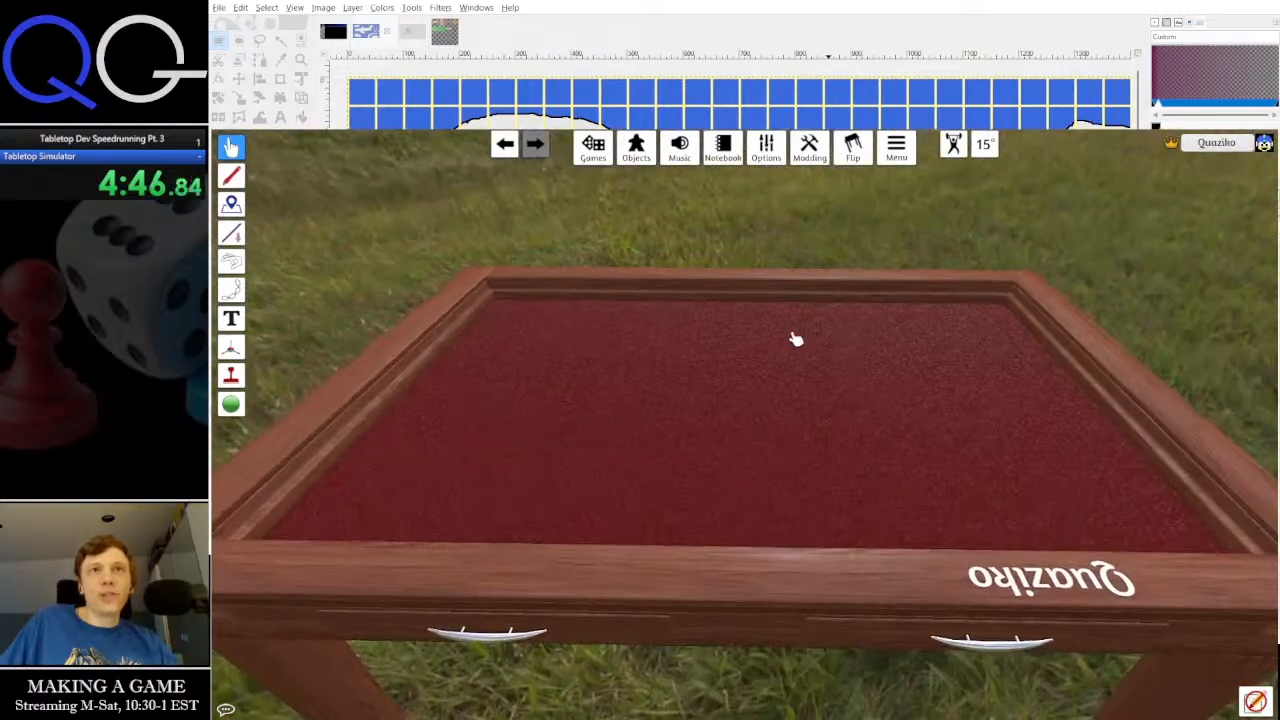
pyautogui.click(646, 152)
pyautogui.click(1030, 492)
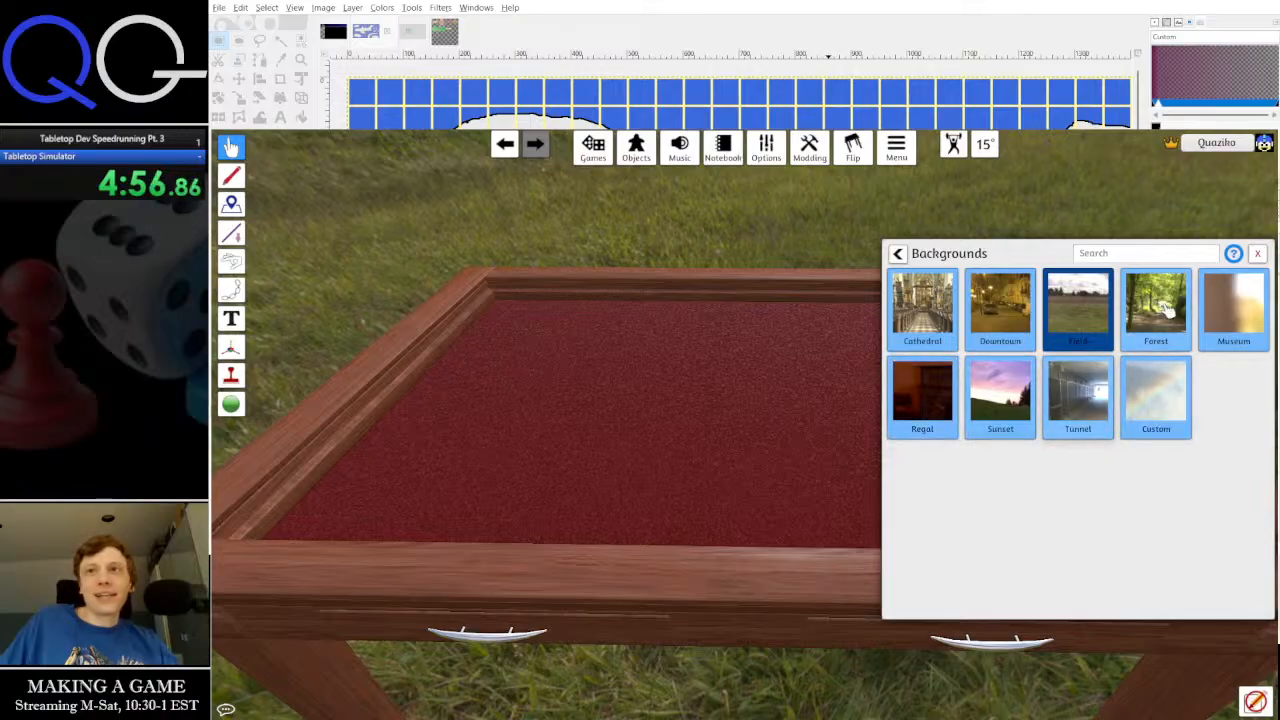
pyautogui.click(1256, 255)
pyautogui.moveTo(897, 400); pyautogui.dragTo(1046, 574)
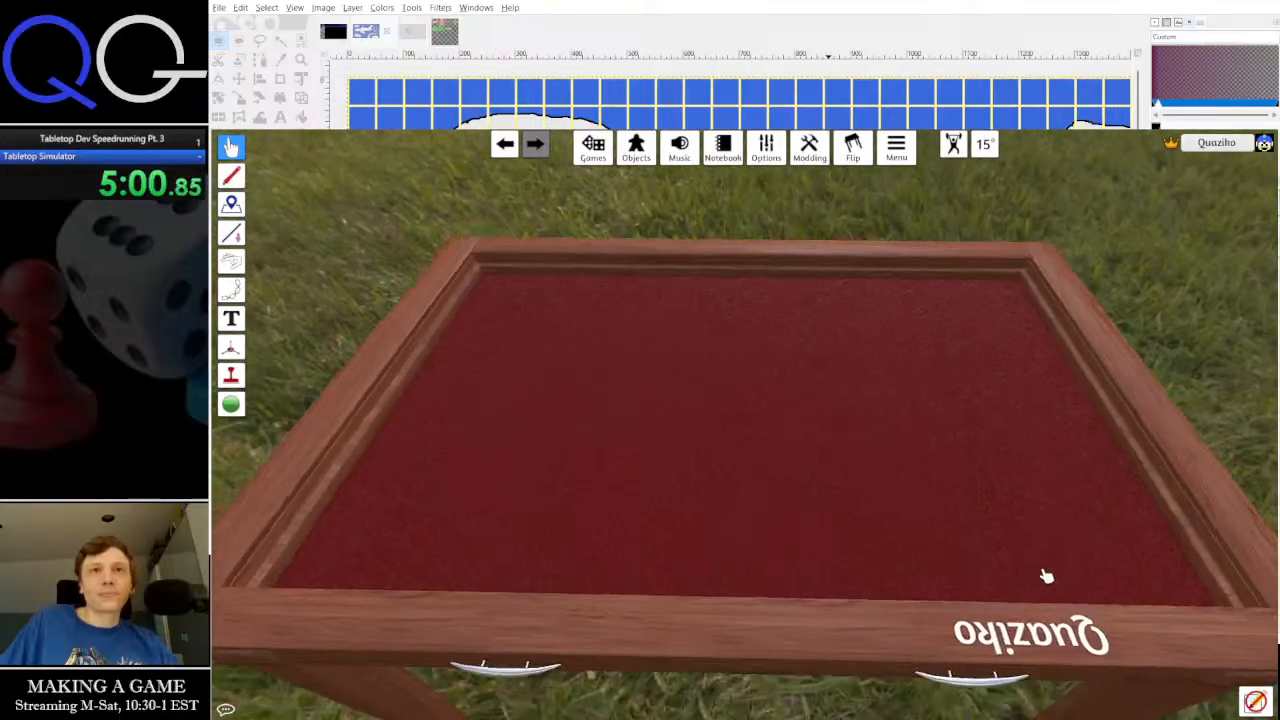
# Look through the available tables and the saved objects in the Objects library
pyautogui.click(636, 147)
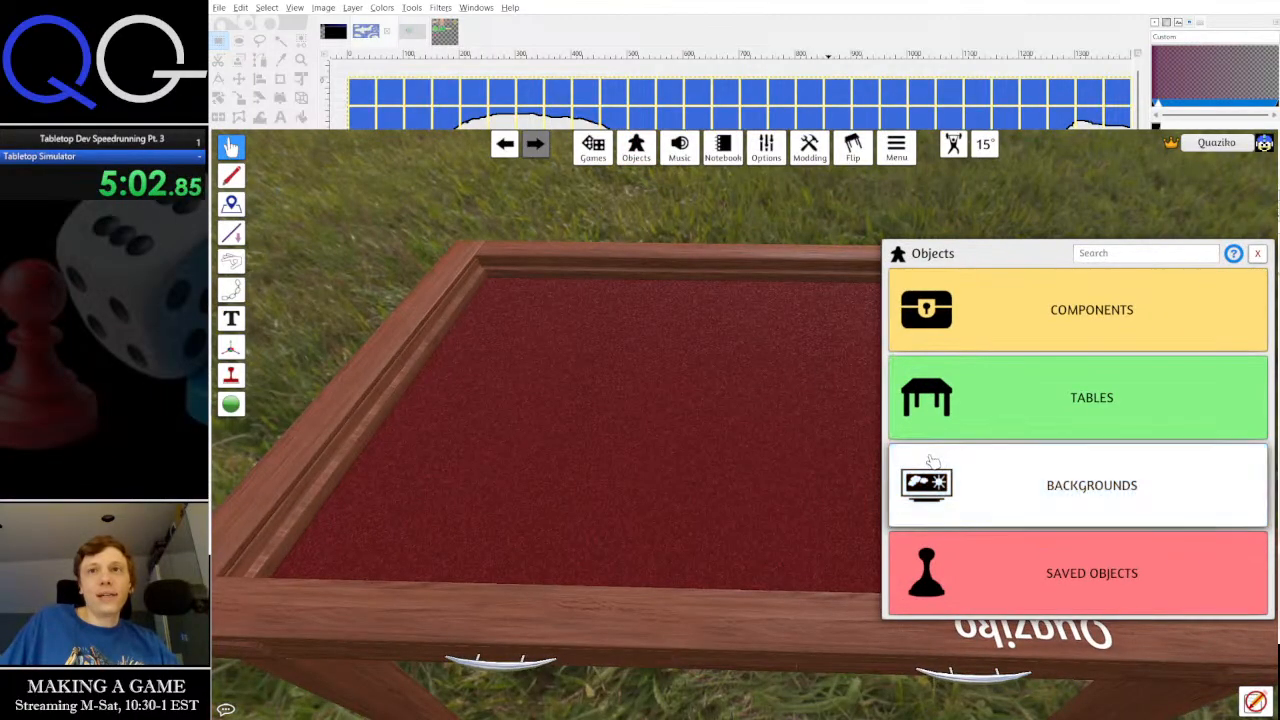
pyautogui.click(983, 409)
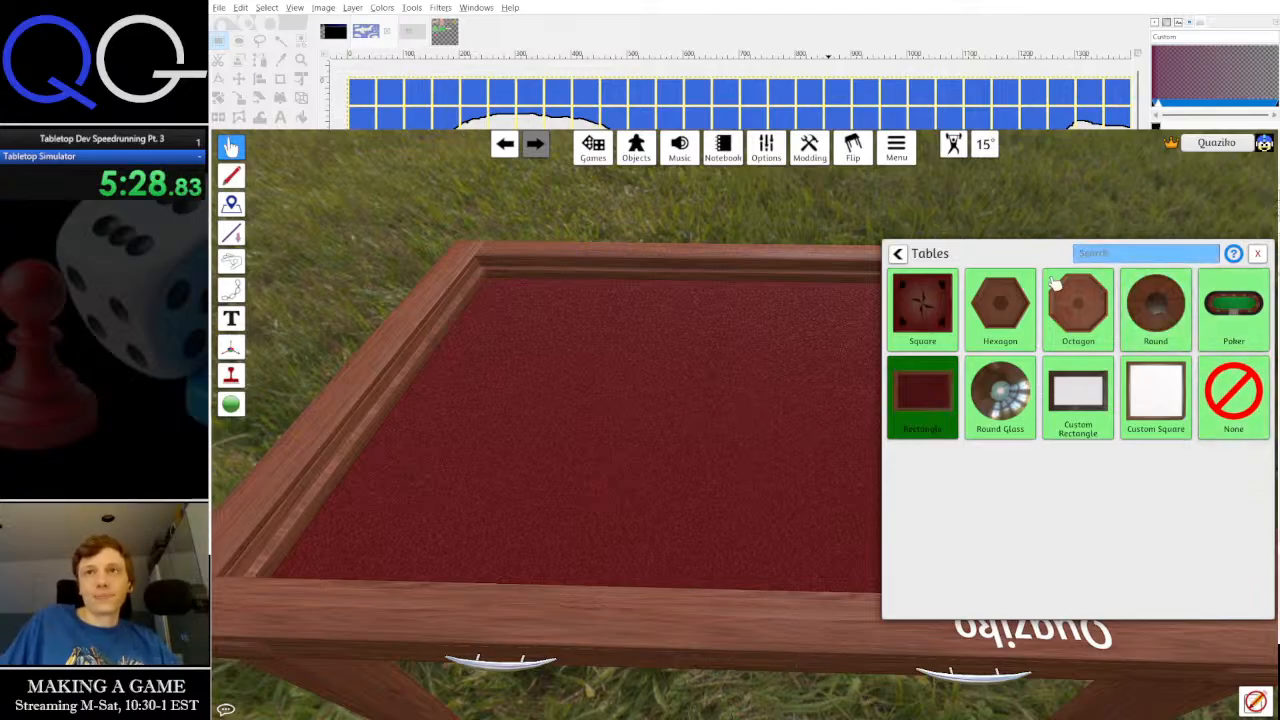
pyautogui.click(899, 253)
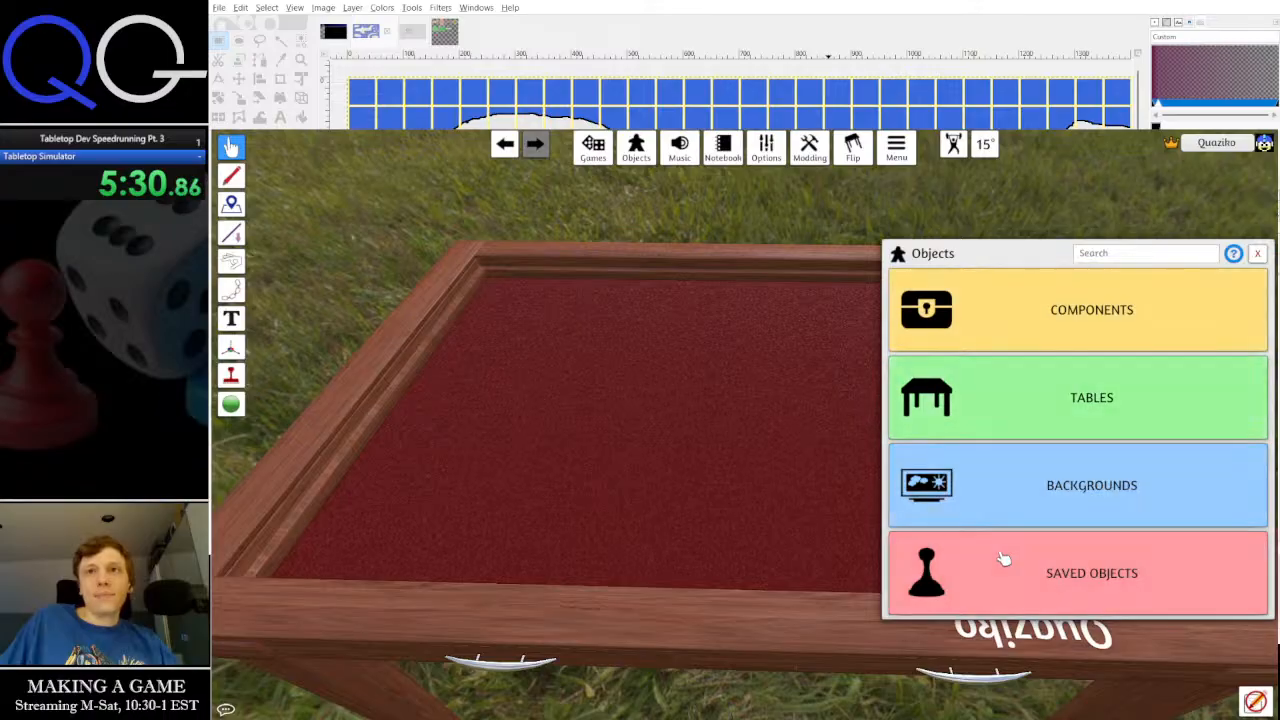
pyautogui.click(1025, 572)
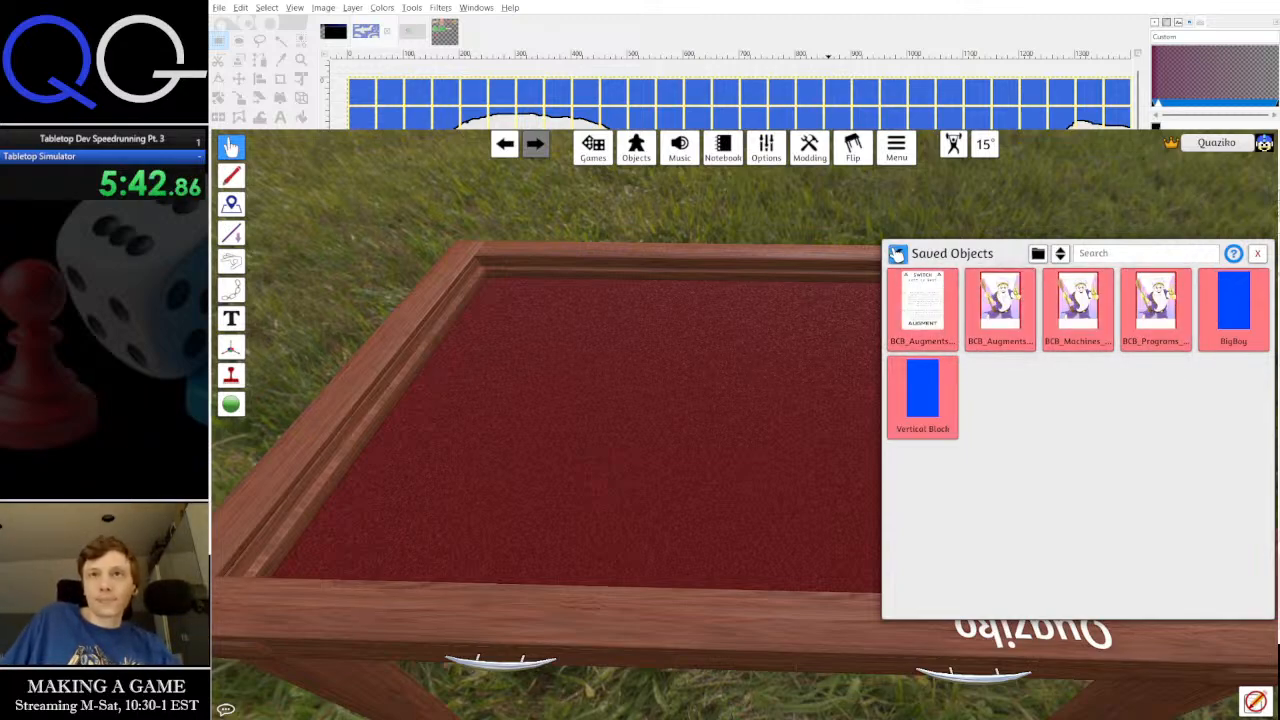
pyautogui.click(897, 254)
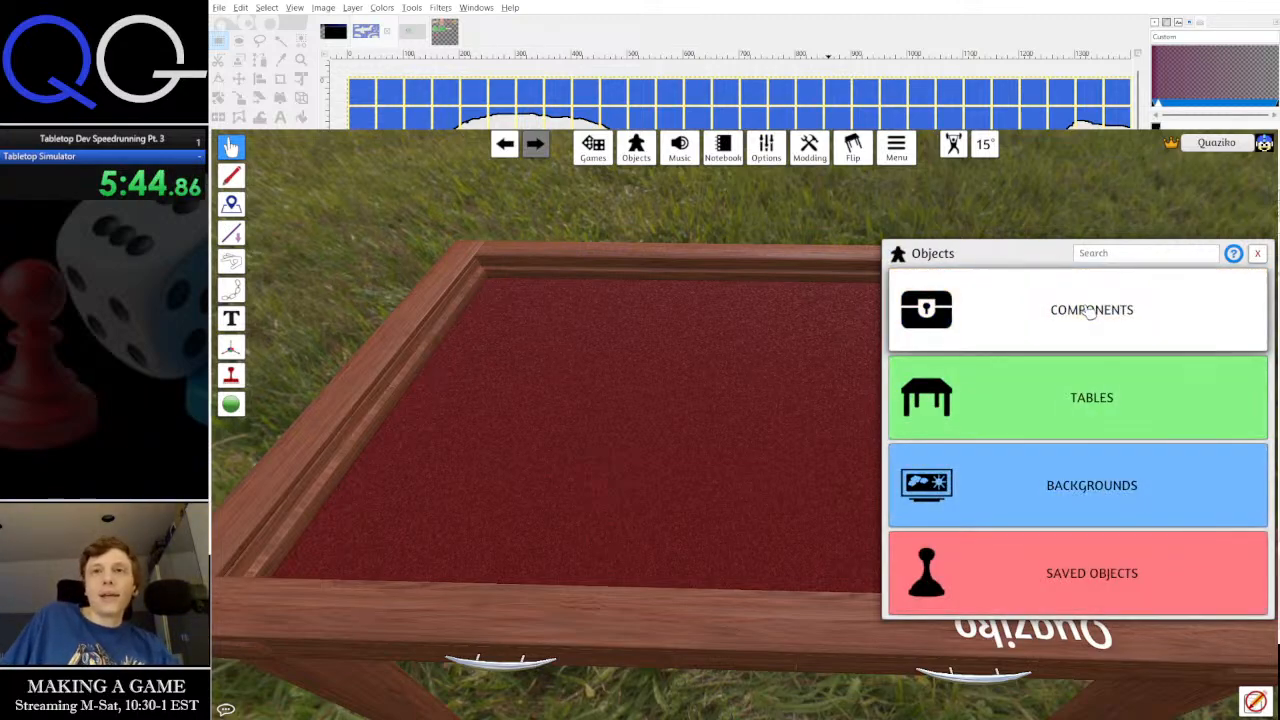
# Place a blank custom Board component in the middle of the table
pyautogui.click(1090, 312)
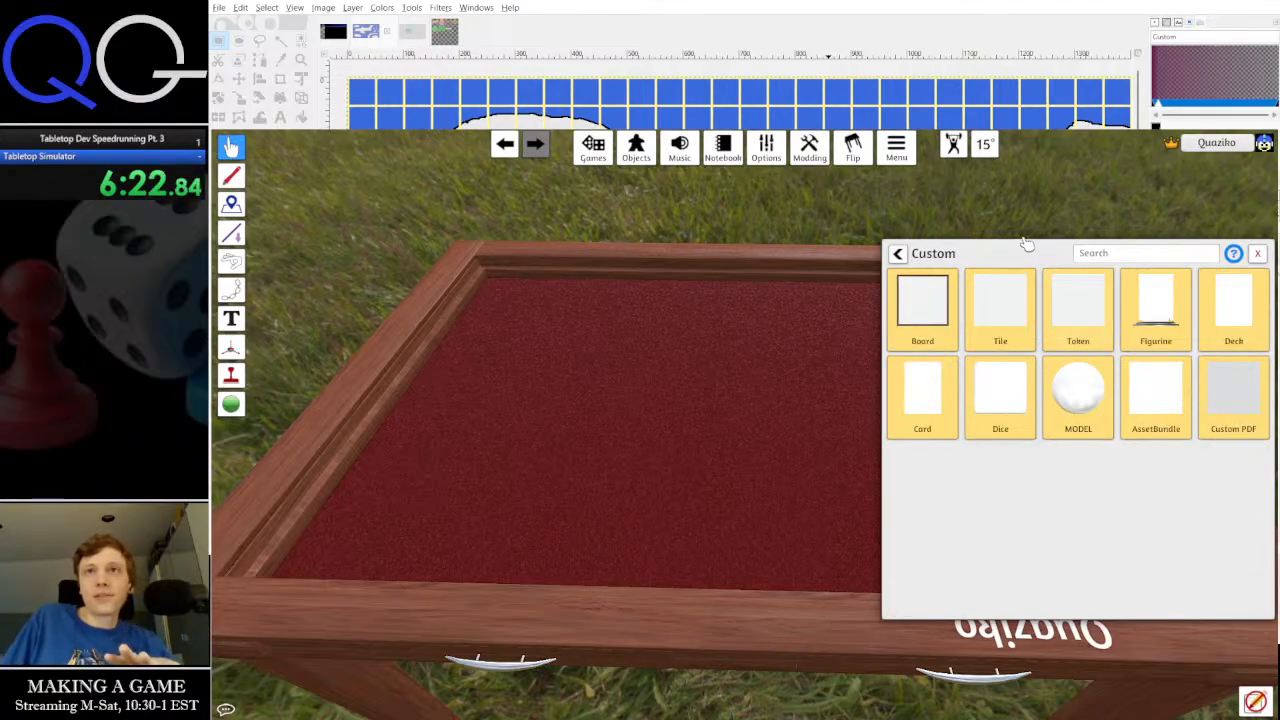
pyautogui.moveTo(1028, 251); pyautogui.dragTo(580, 278)
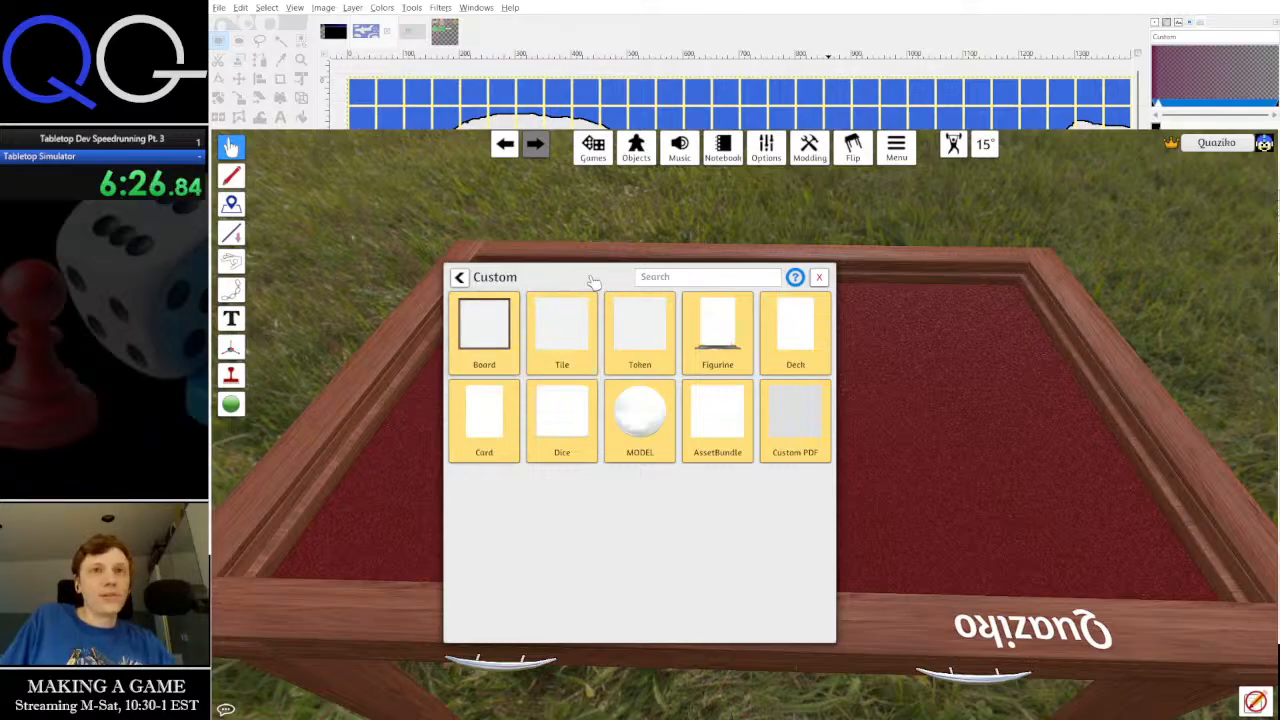
pyautogui.moveTo(574, 277); pyautogui.dragTo(612, 278)
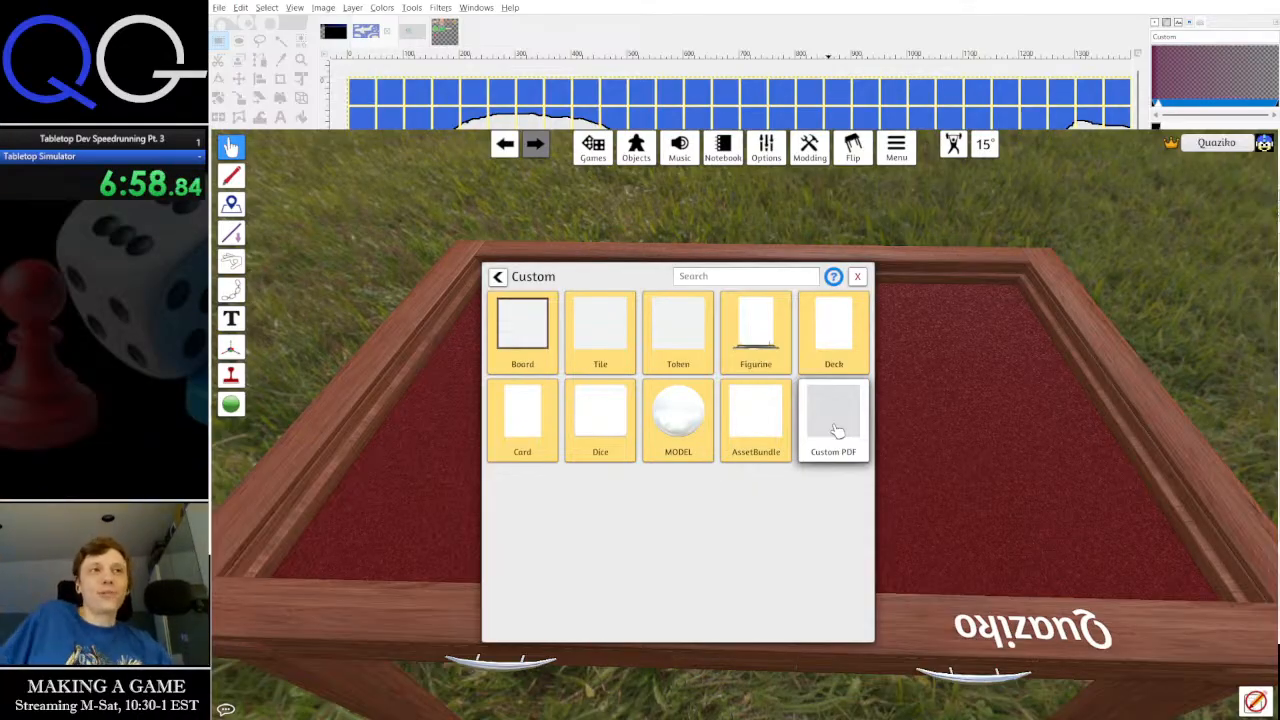
pyautogui.moveTo(515, 330); pyautogui.dragTo(754, 402)
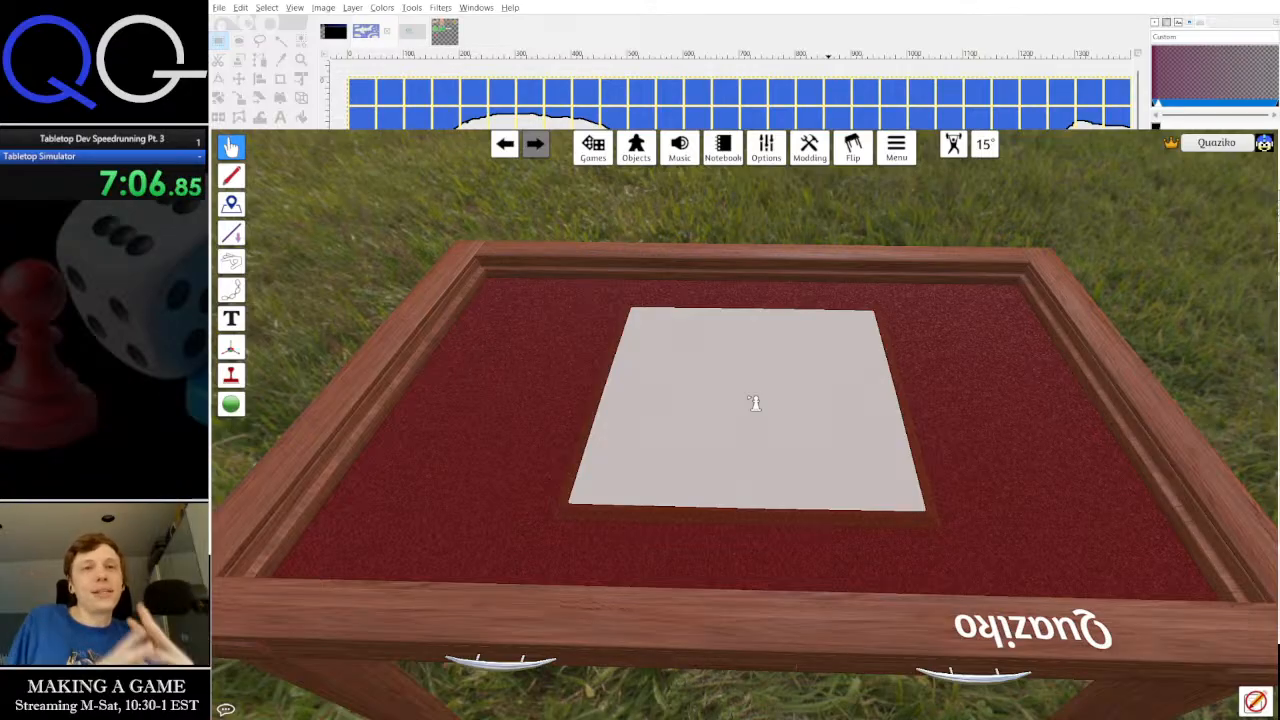
pyautogui.moveTo(755, 403); pyautogui.dragTo(748, 457)
# Upload the map image to the Steam Cloud root folder as "map", and close the Custom Board and component windows without importing it
pyautogui.hotkey('ctrl', 'c')
pyautogui.hotkey('ctrl', 'v')
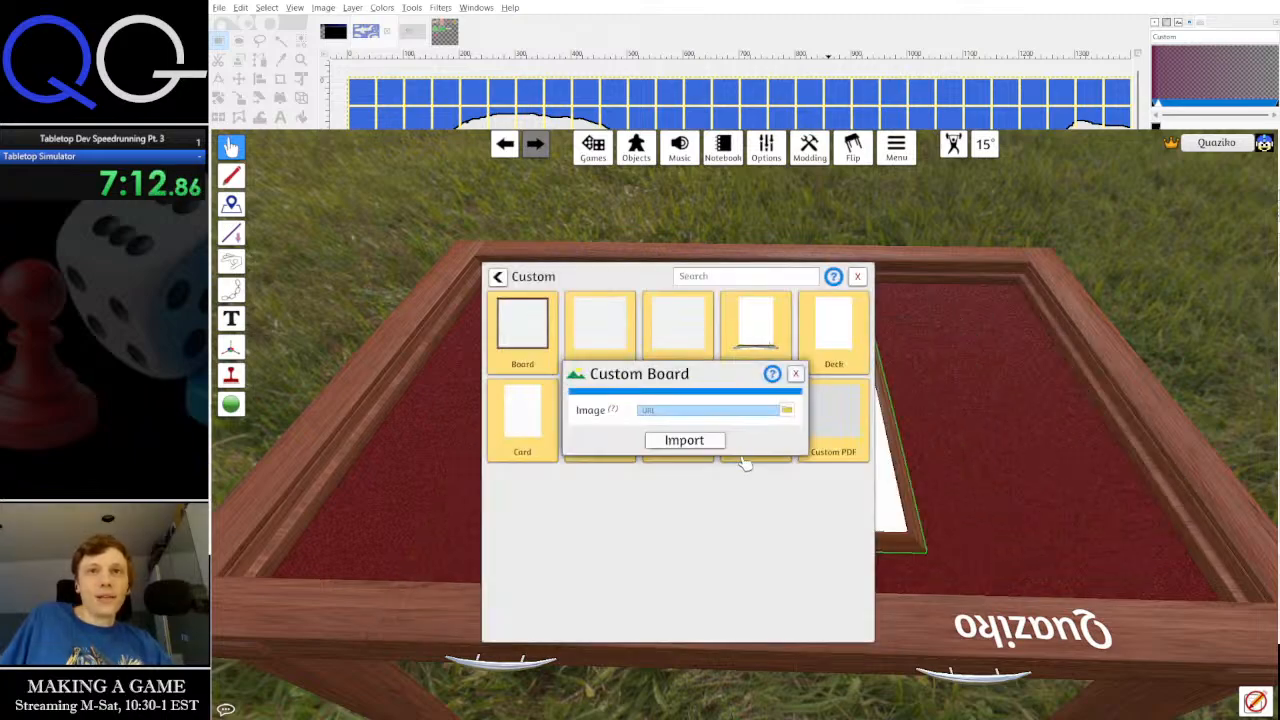
pyautogui.click(714, 410)
pyautogui.hotkey('ctrl', 'v')
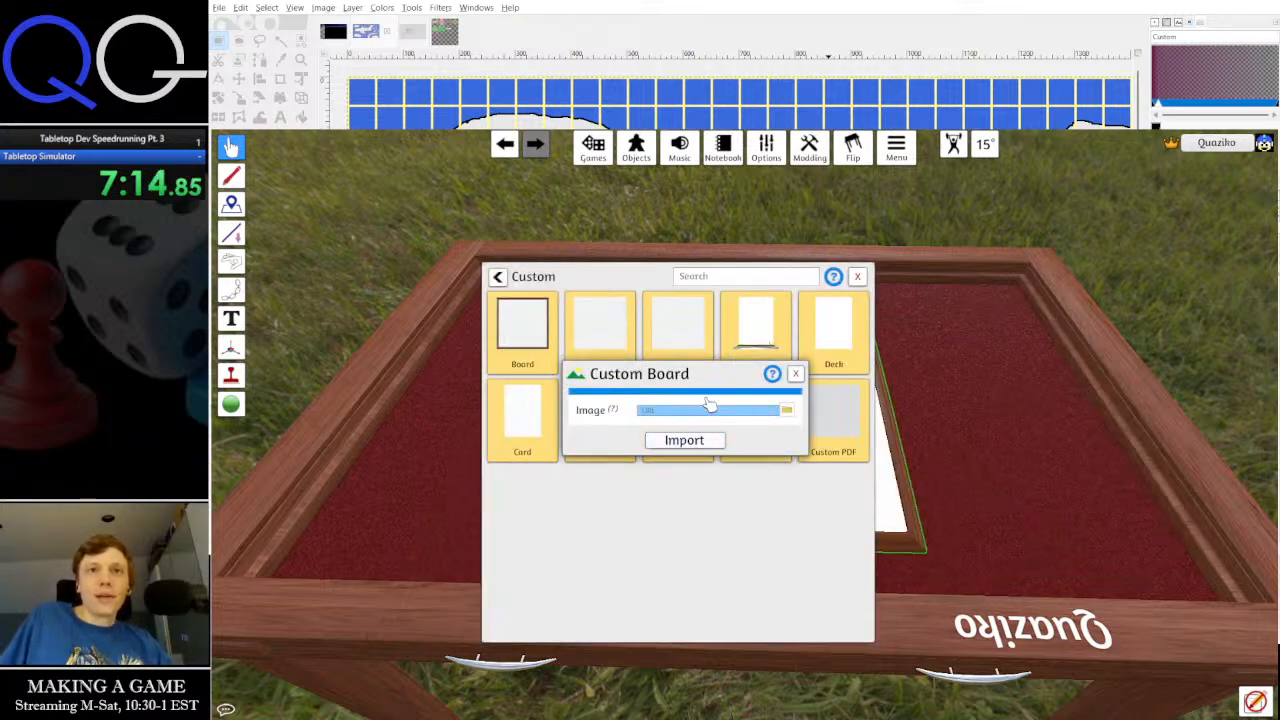
pyautogui.press('BackSpace')
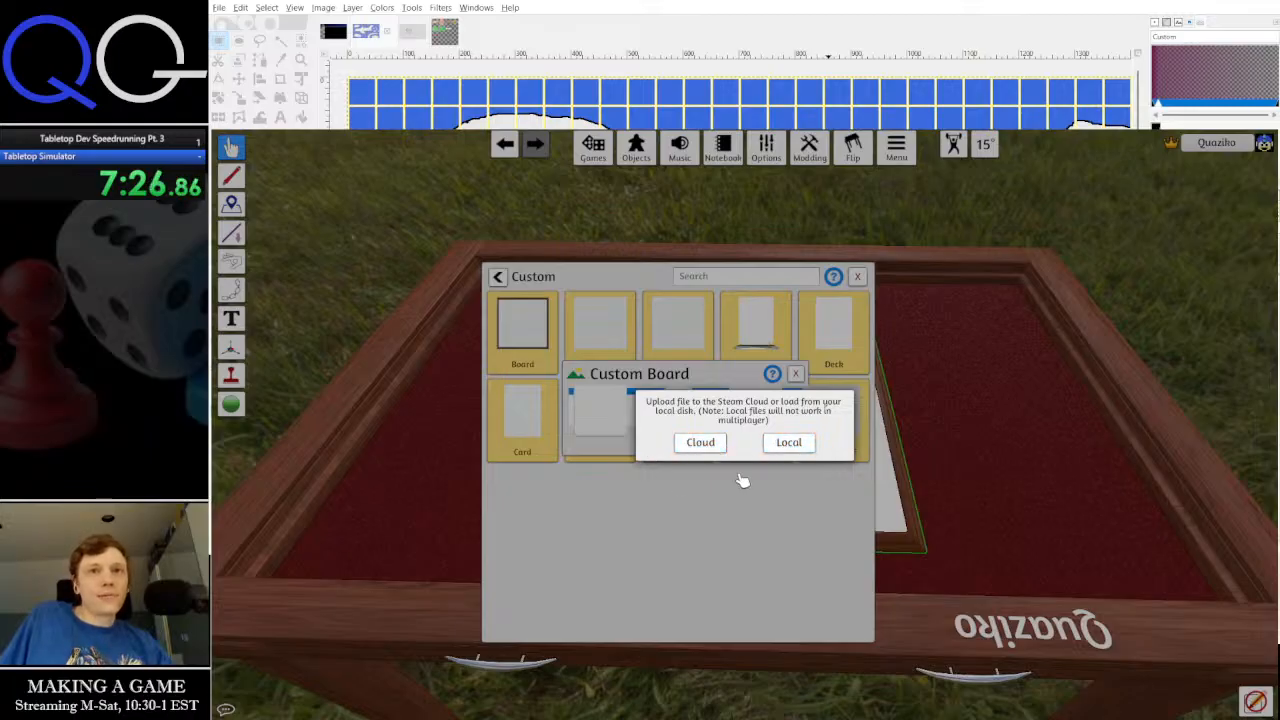
pyautogui.click(700, 443)
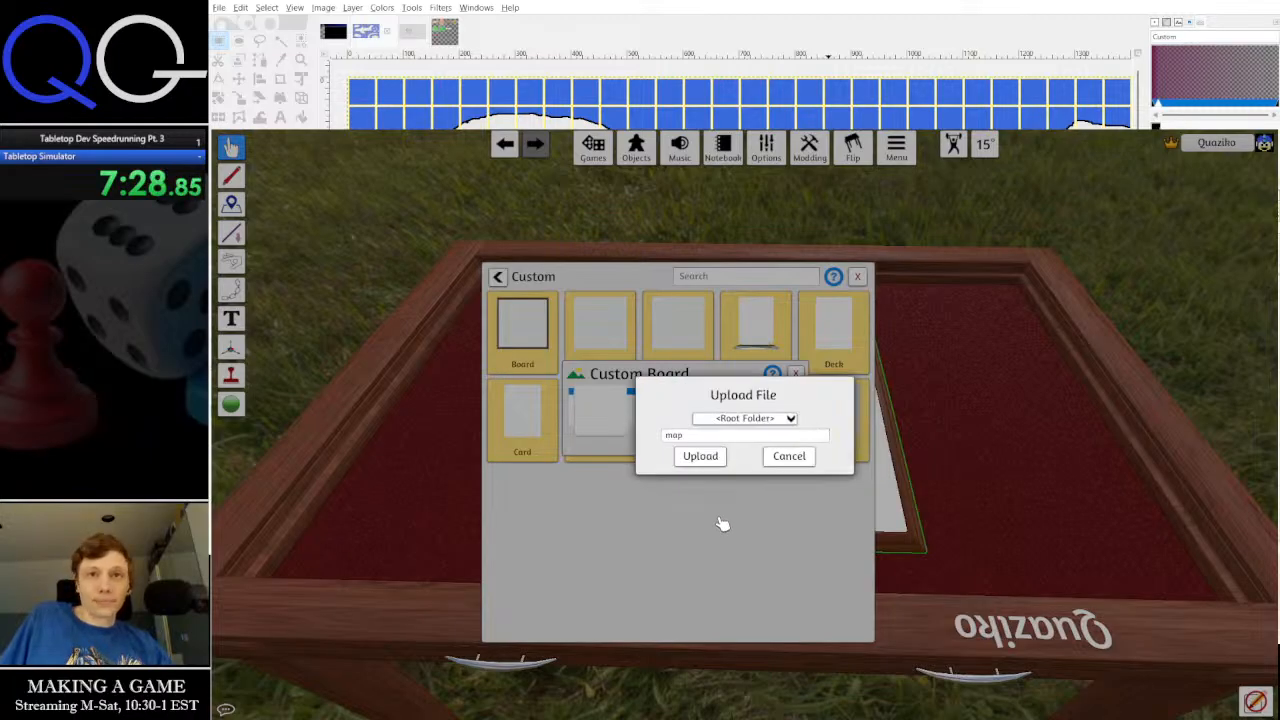
pyautogui.click(700, 456)
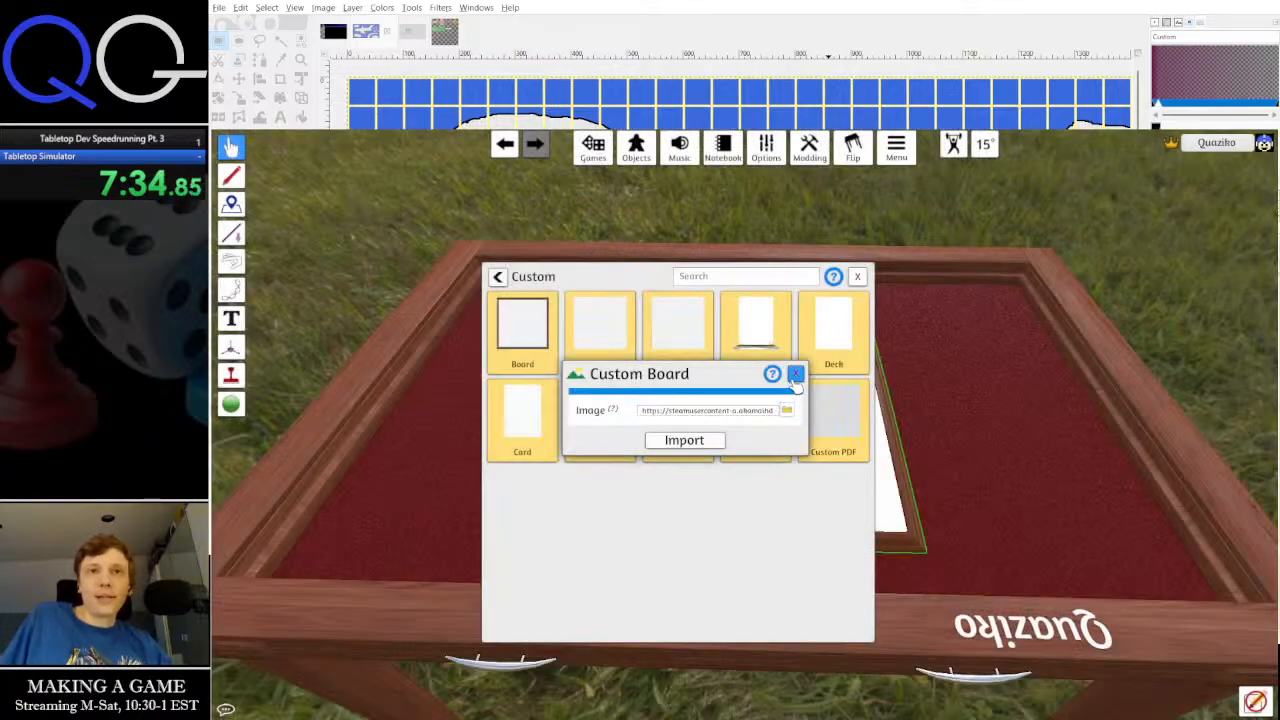
pyautogui.click(796, 375)
pyautogui.click(857, 276)
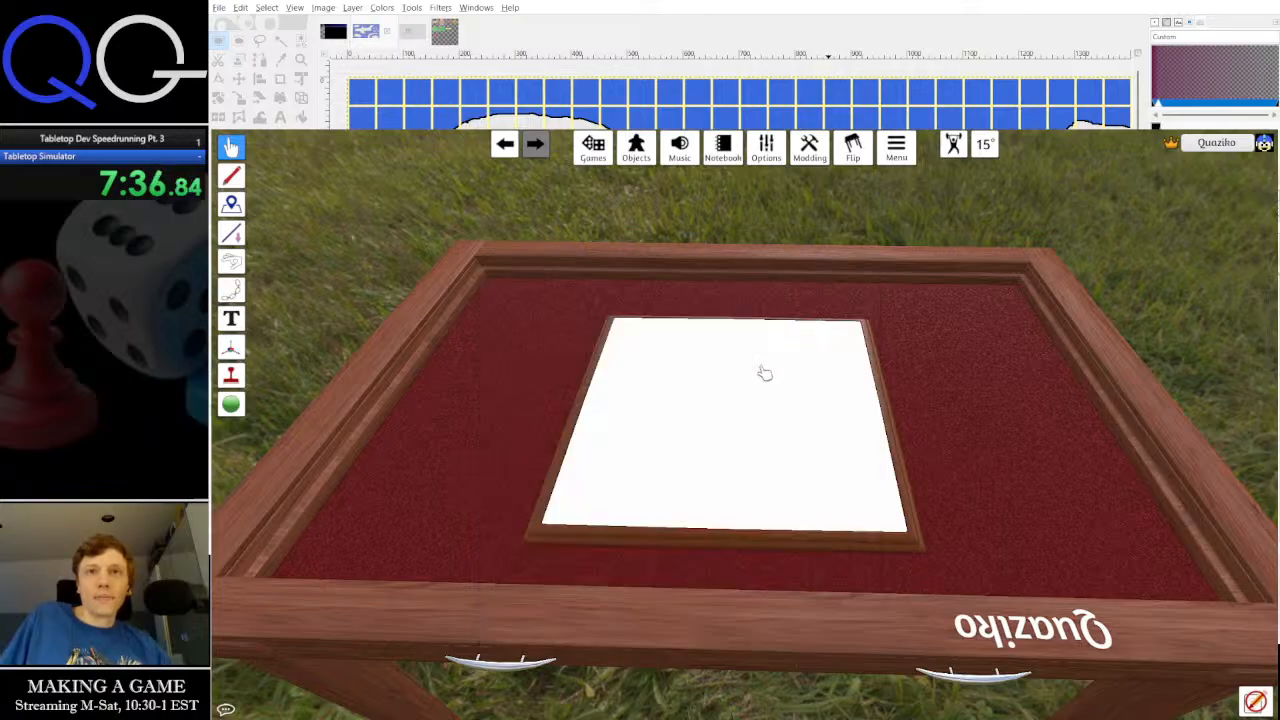
pyautogui.rightClick(744, 430)
pyautogui.rightClick(700, 414)
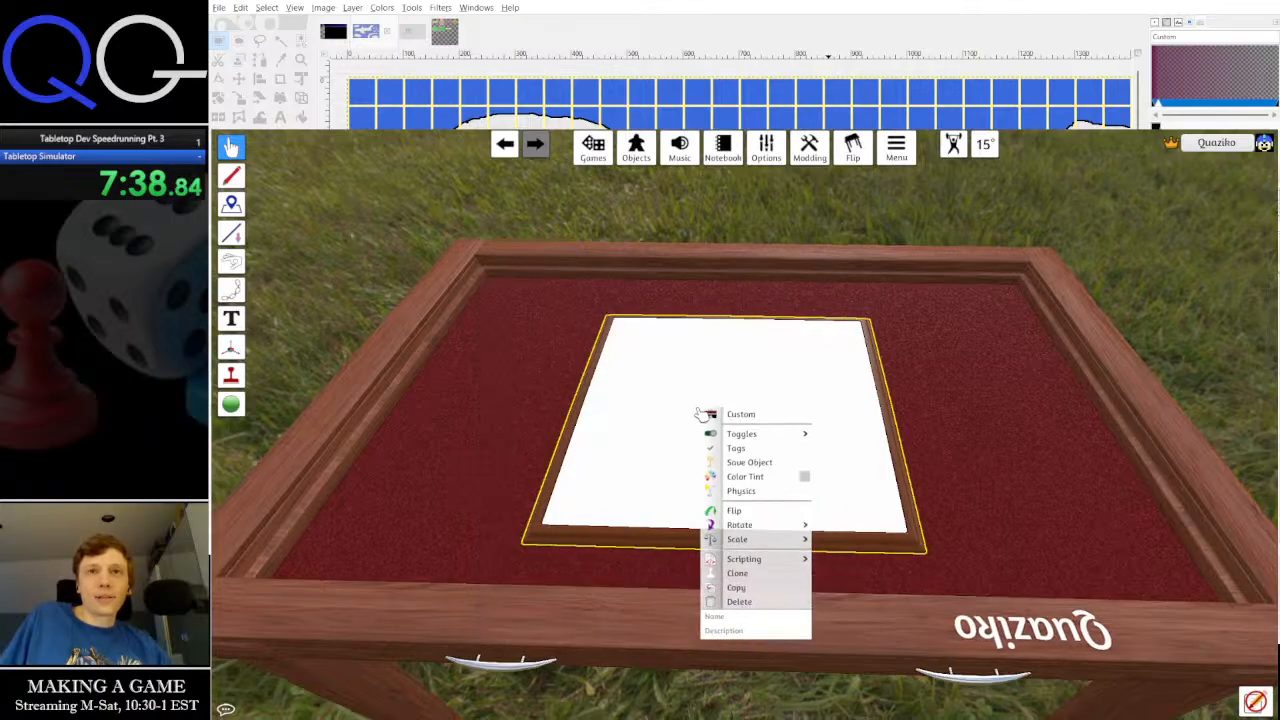
pyautogui.rightClick(748, 446)
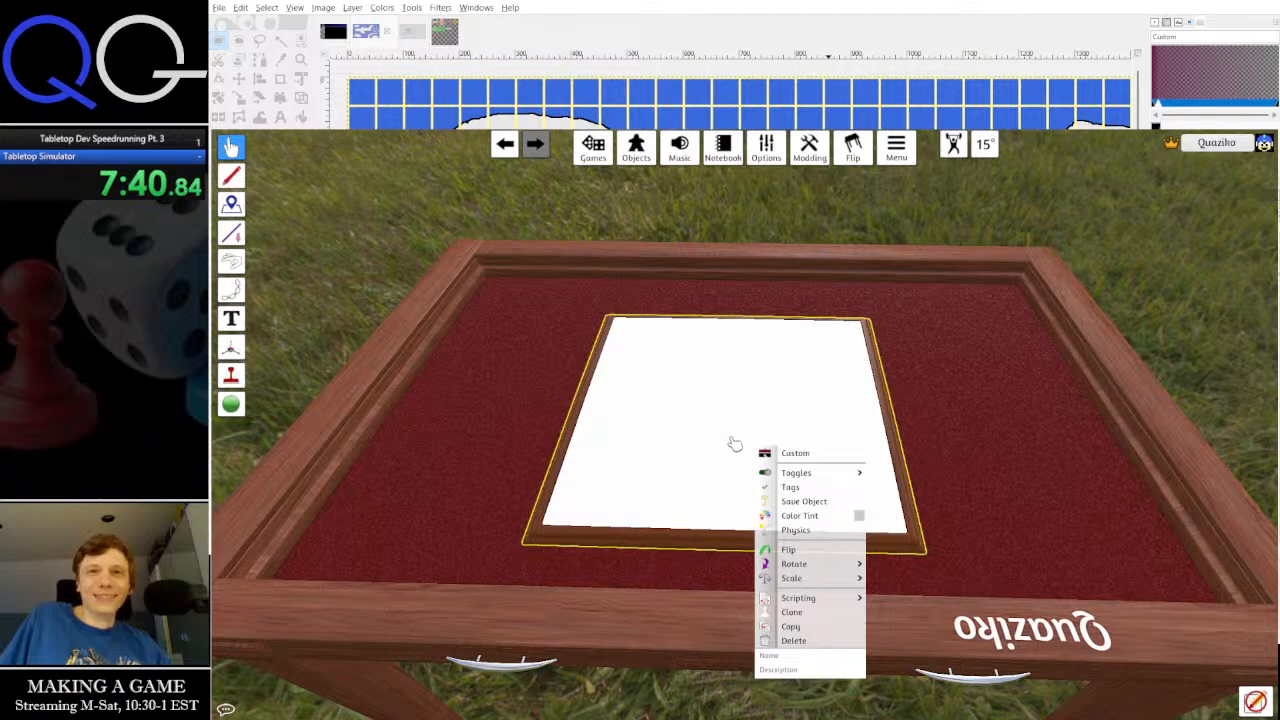
pyautogui.click(712, 437)
pyautogui.rightClick(714, 437)
pyautogui.rightClick(696, 455)
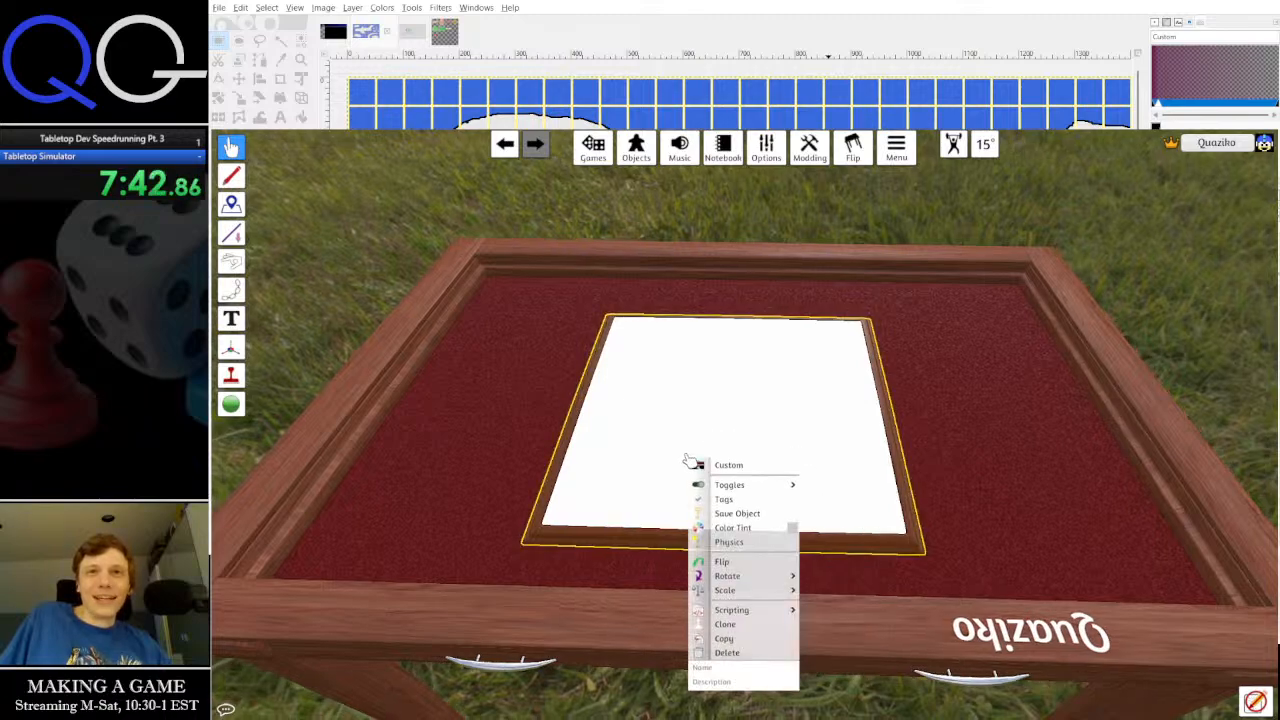
pyautogui.click(691, 461)
pyautogui.scroll(10, 774, 430)
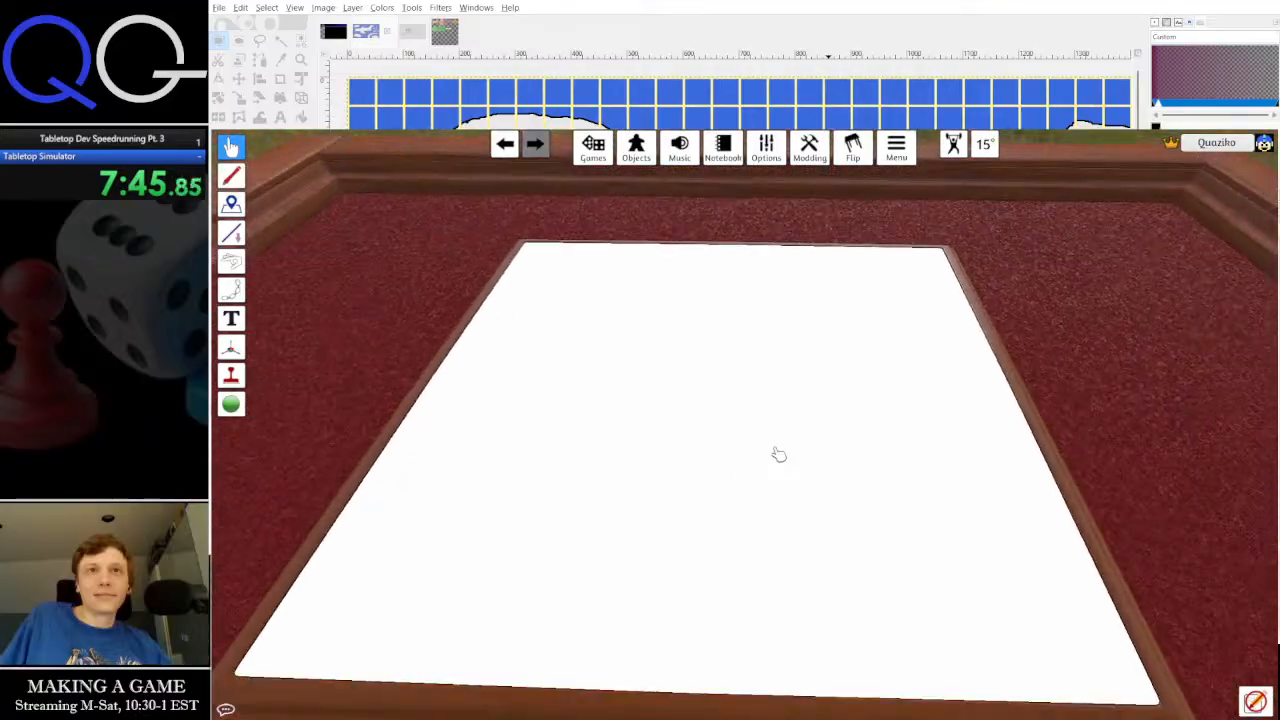
pyautogui.scroll(-3, 750, 456)
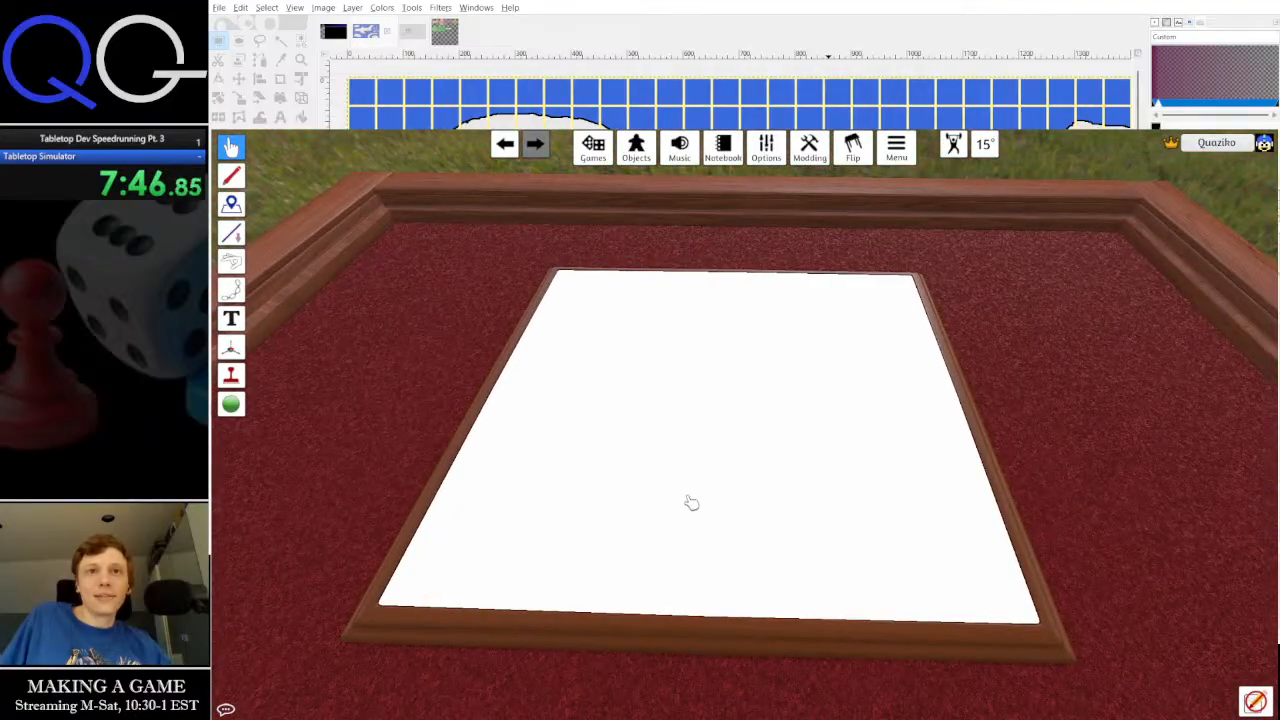
pyautogui.moveTo(763, 551); pyautogui.dragTo(780, 516)
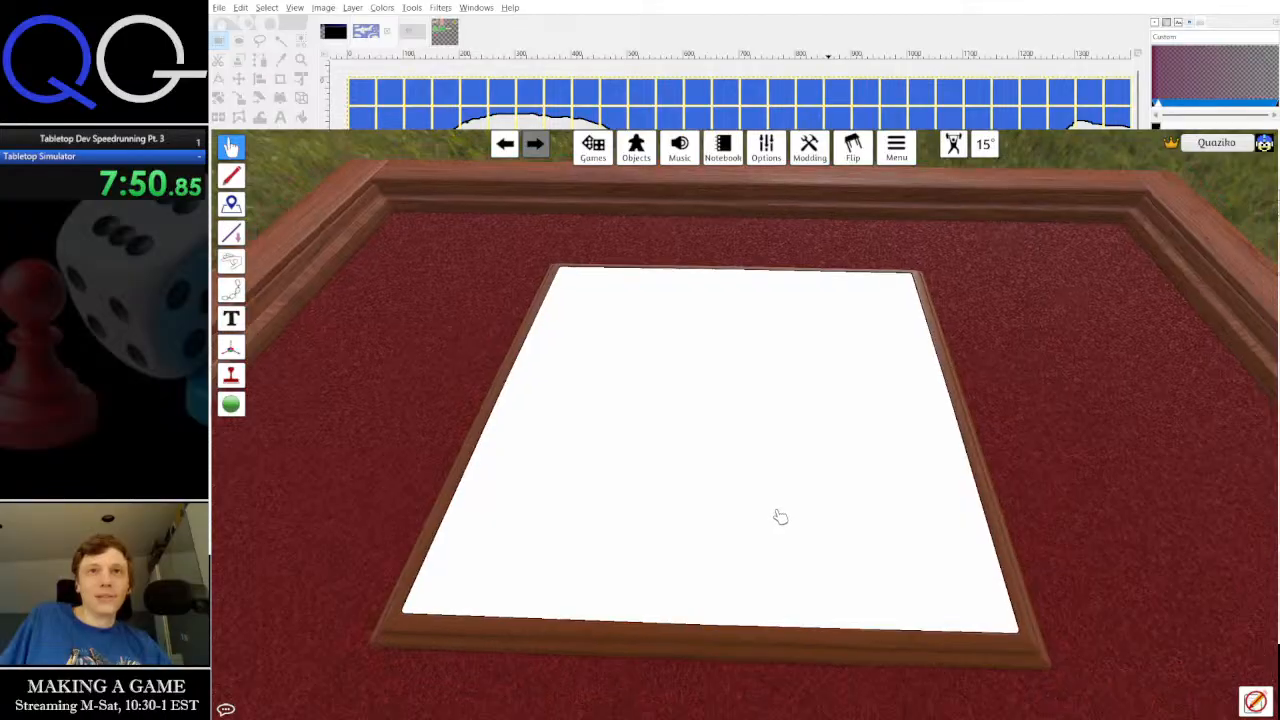
# Turn off the Lock toggle of the blank board
pyautogui.scroll(-3, 750, 480)
pyautogui.rightClick(718, 446)
pyautogui.moveTo(757, 469)
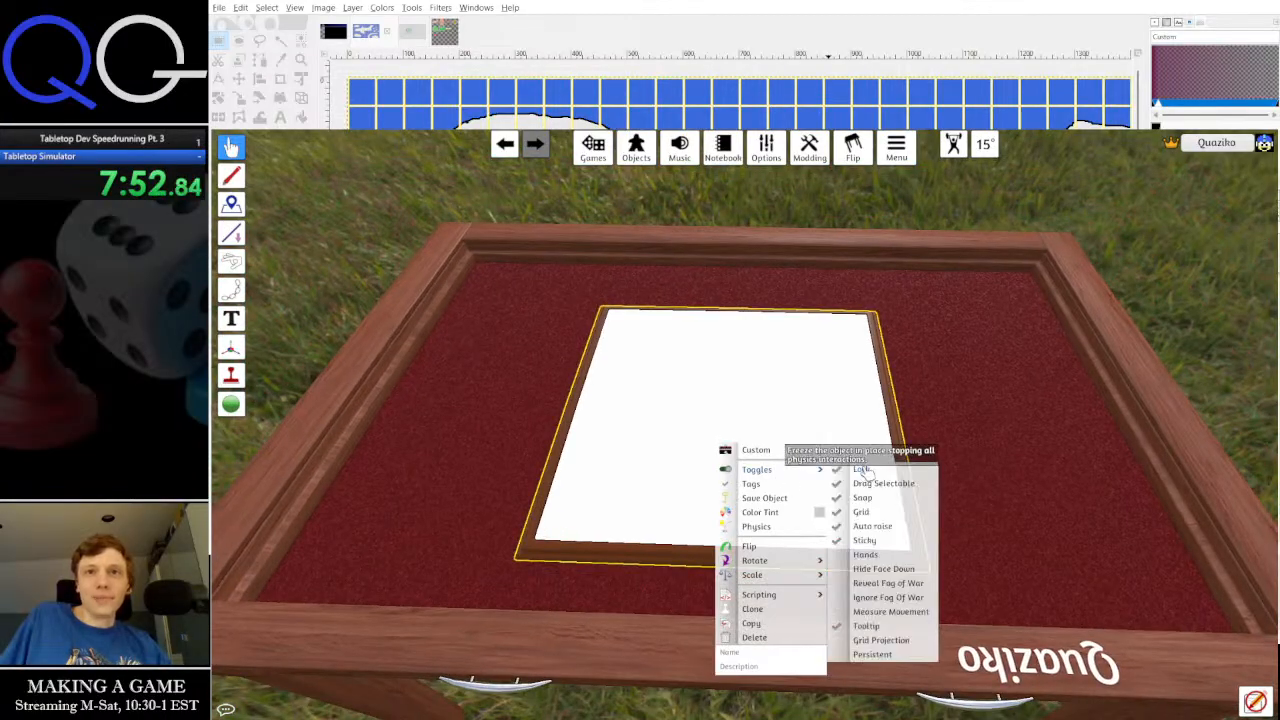
# Upload the map image to the Steam Cloud from the blank board's custom settings and import it as the board's image
pyautogui.rightClick(749, 424)
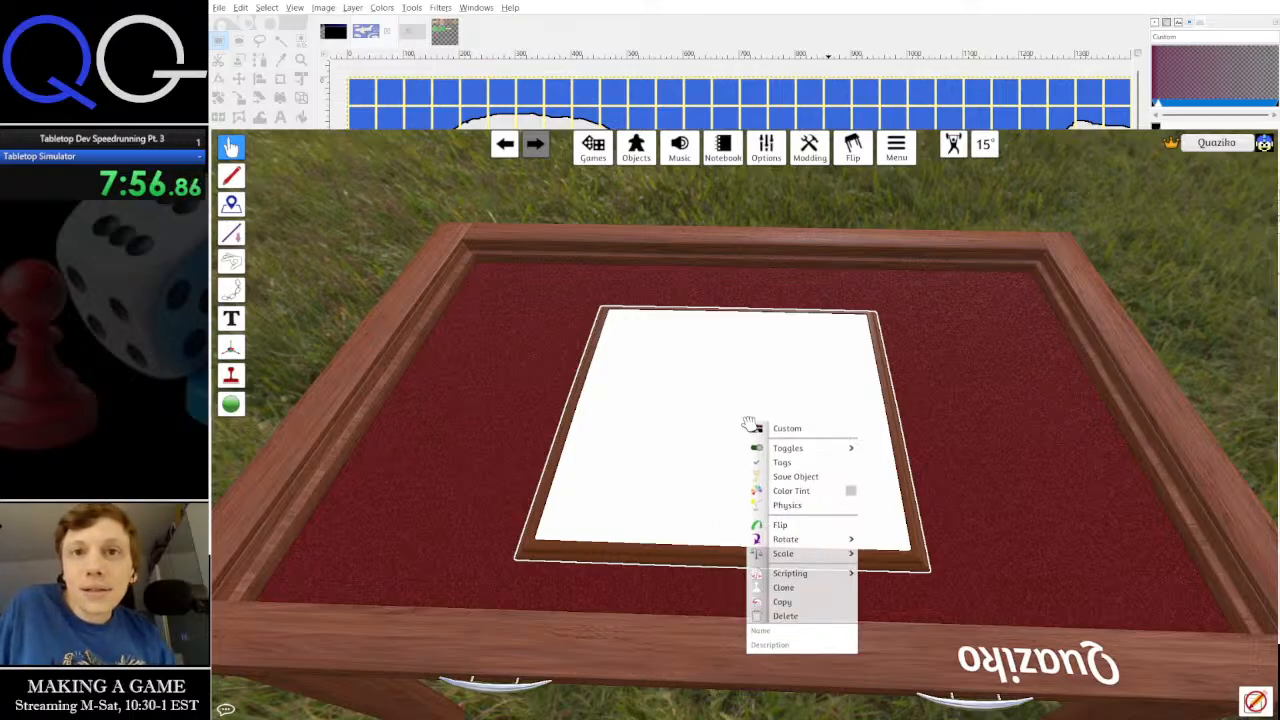
pyautogui.moveTo(830, 578)
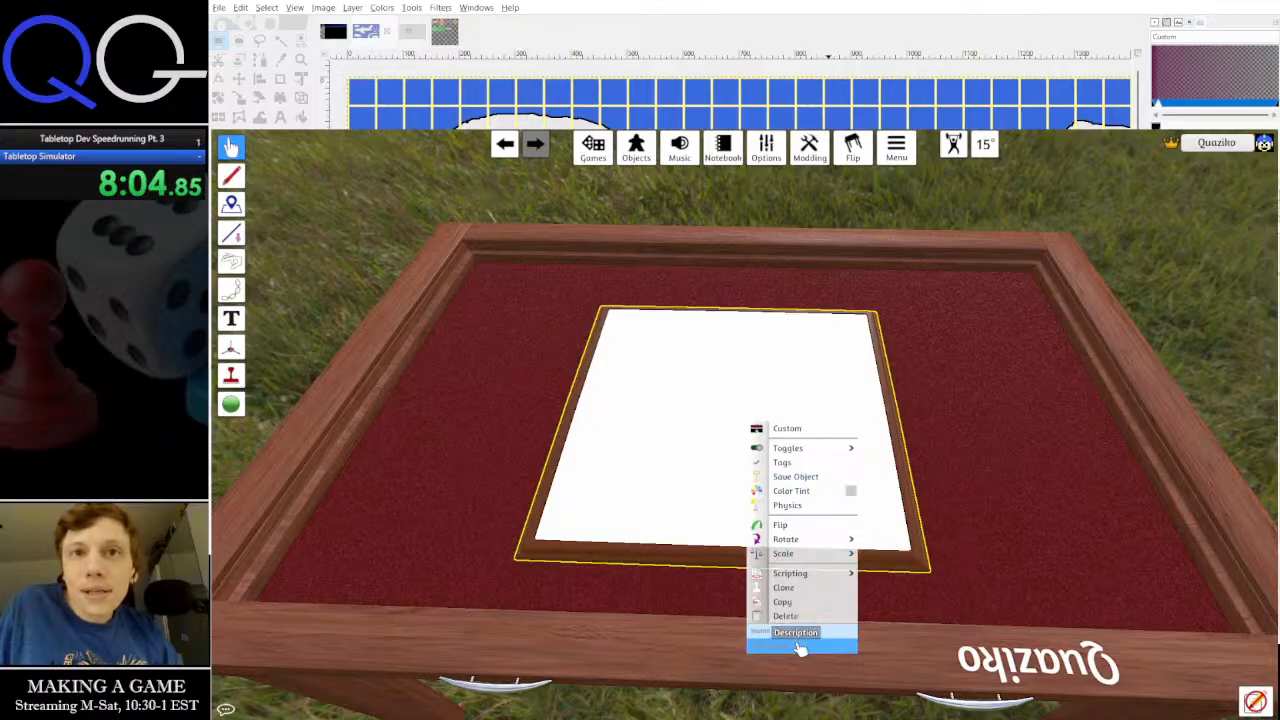
pyautogui.click(789, 428)
pyautogui.click(760, 413)
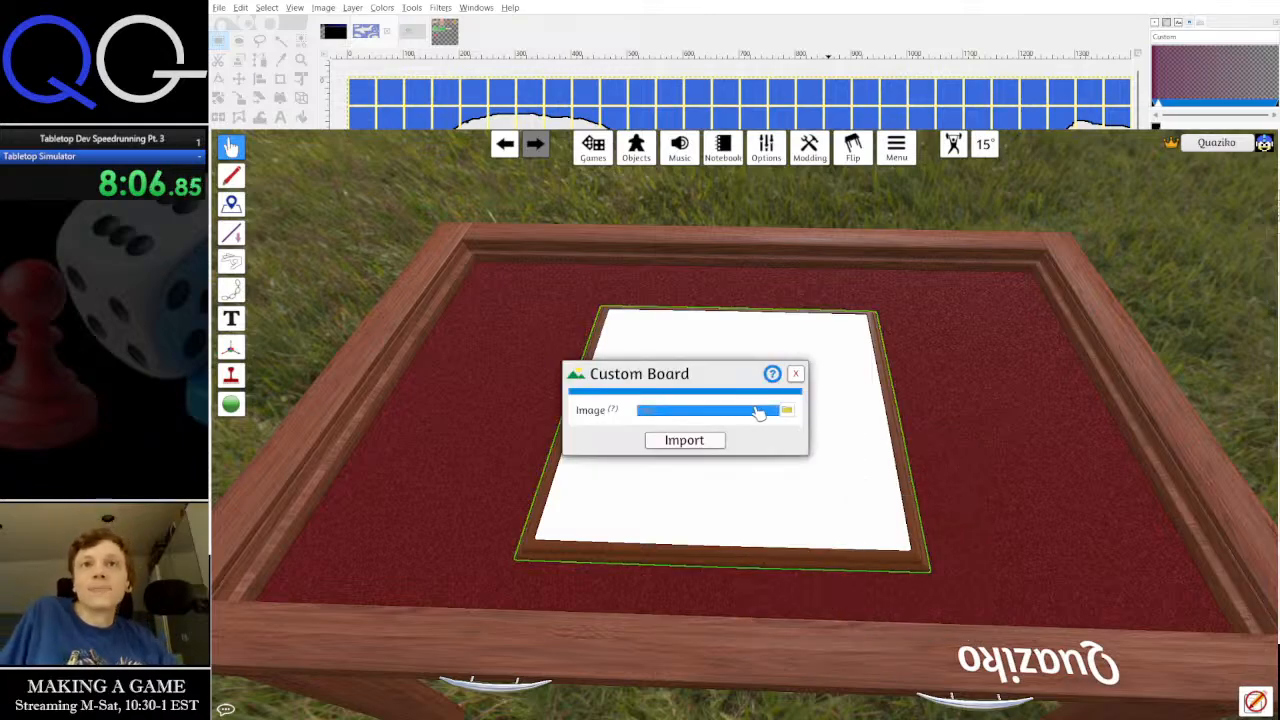
pyautogui.click(787, 410)
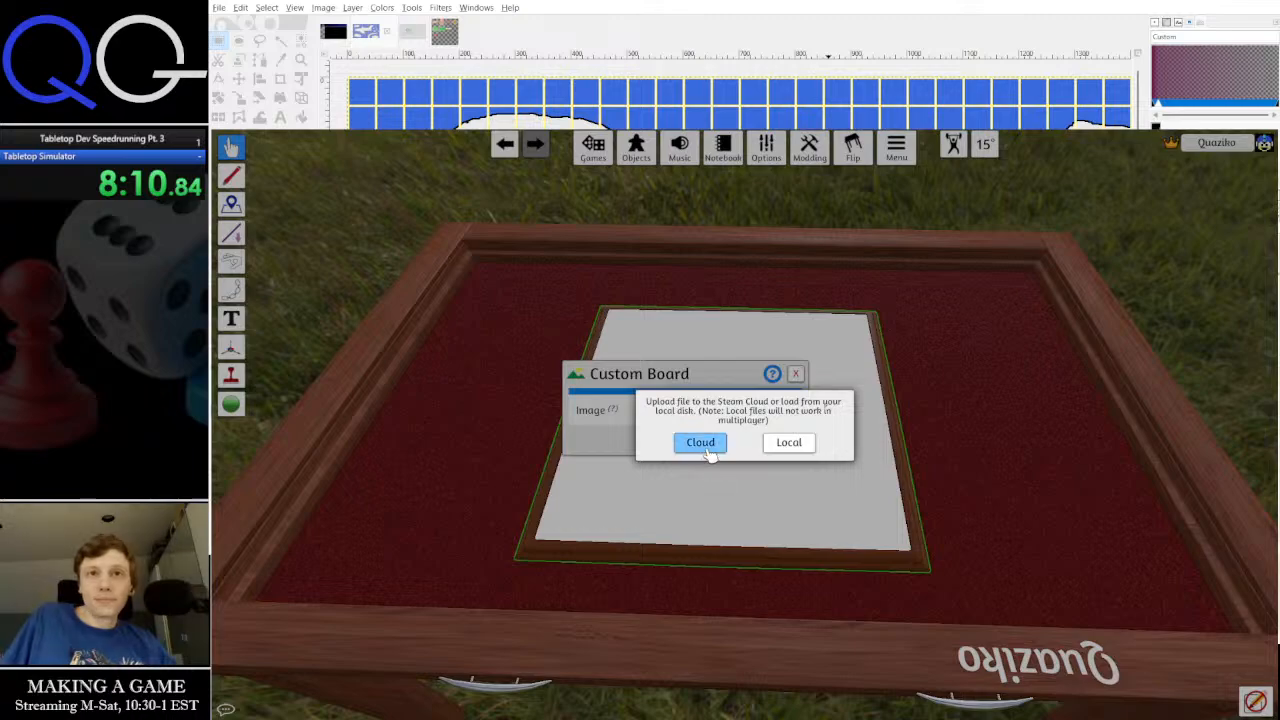
pyautogui.click(706, 451)
pyautogui.click(710, 458)
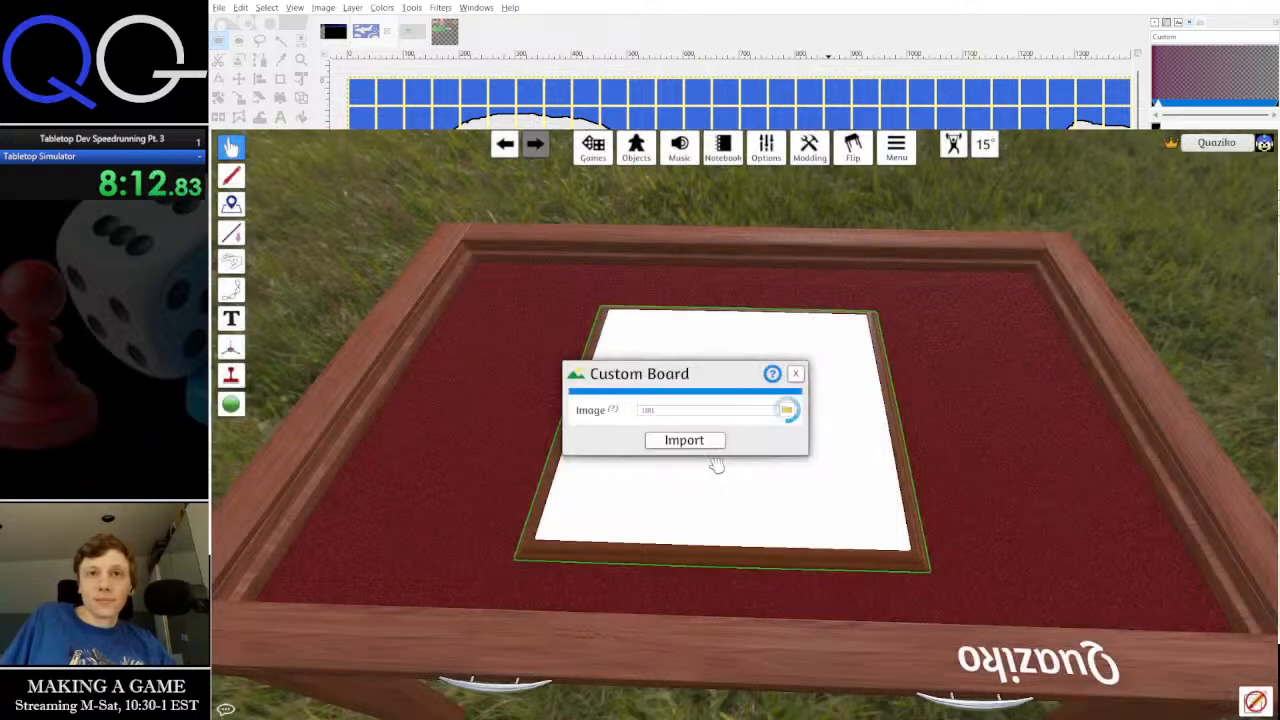
pyautogui.click(684, 441)
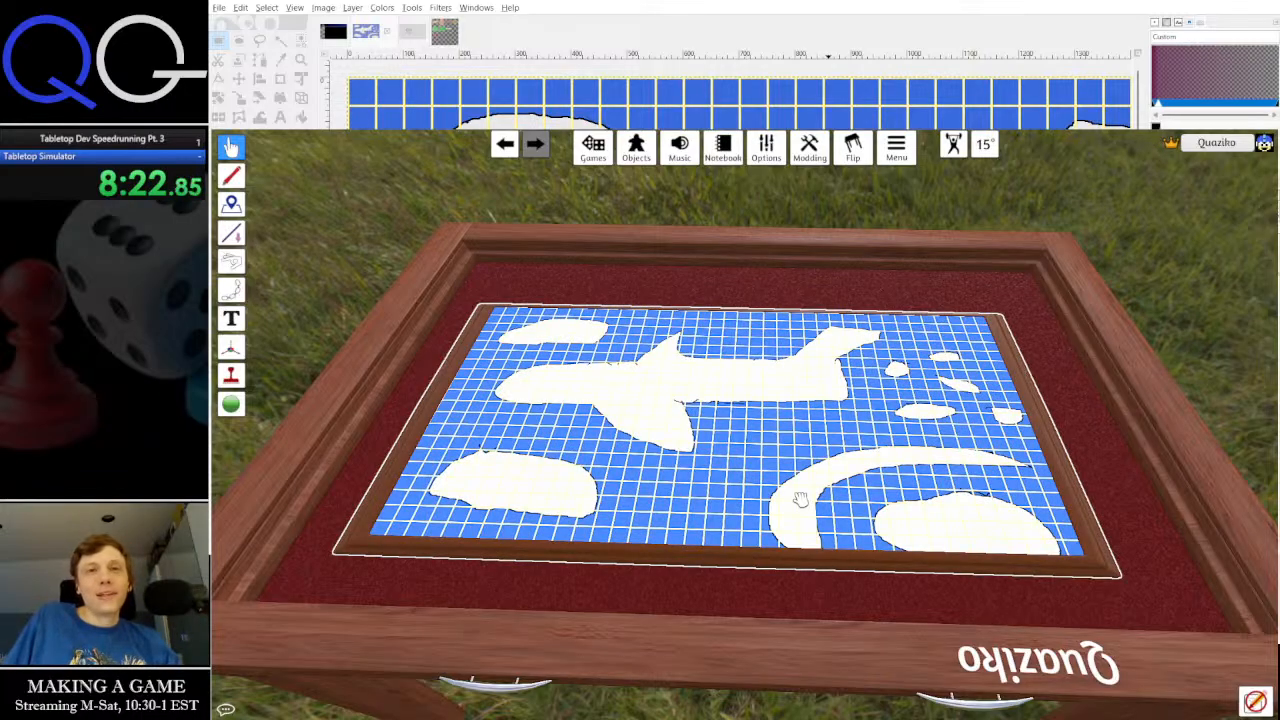
# Examine the map on the board, checking the grid lines and the outlines of the plane-shaped landmass up close
pyautogui.moveTo(812, 475); pyautogui.dragTo(821, 603)
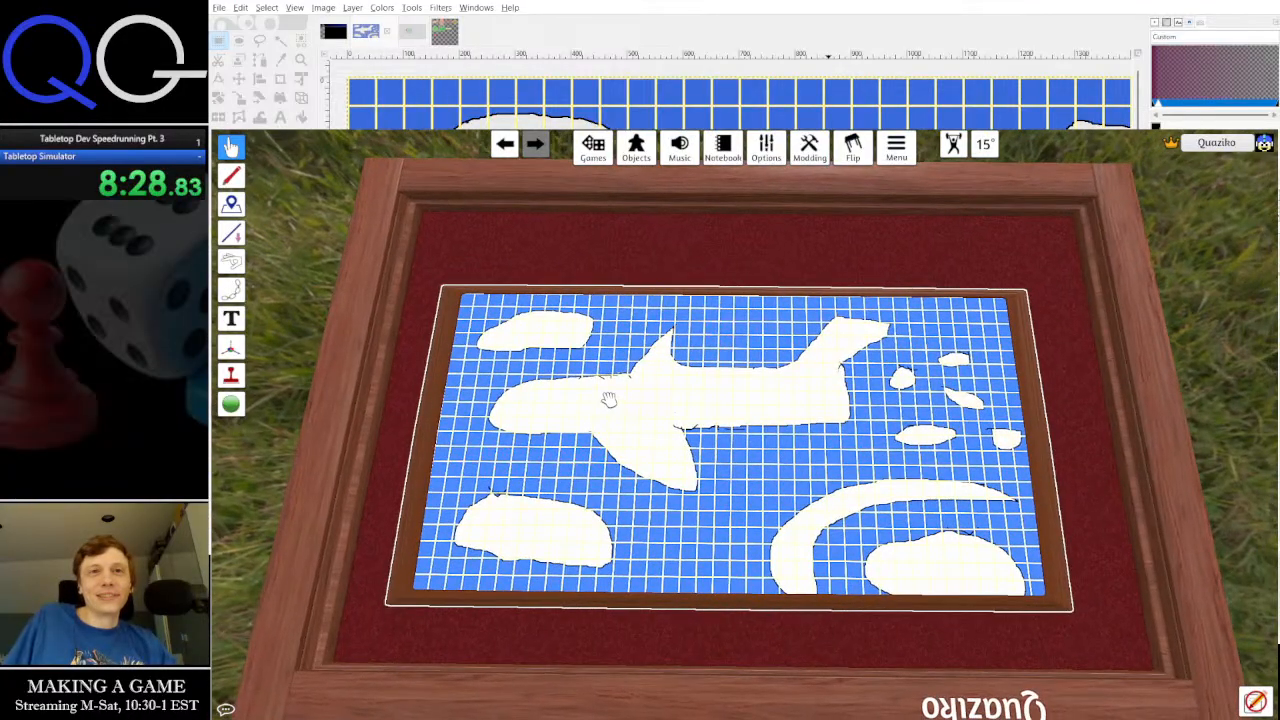
pyautogui.scroll(6, 608, 399)
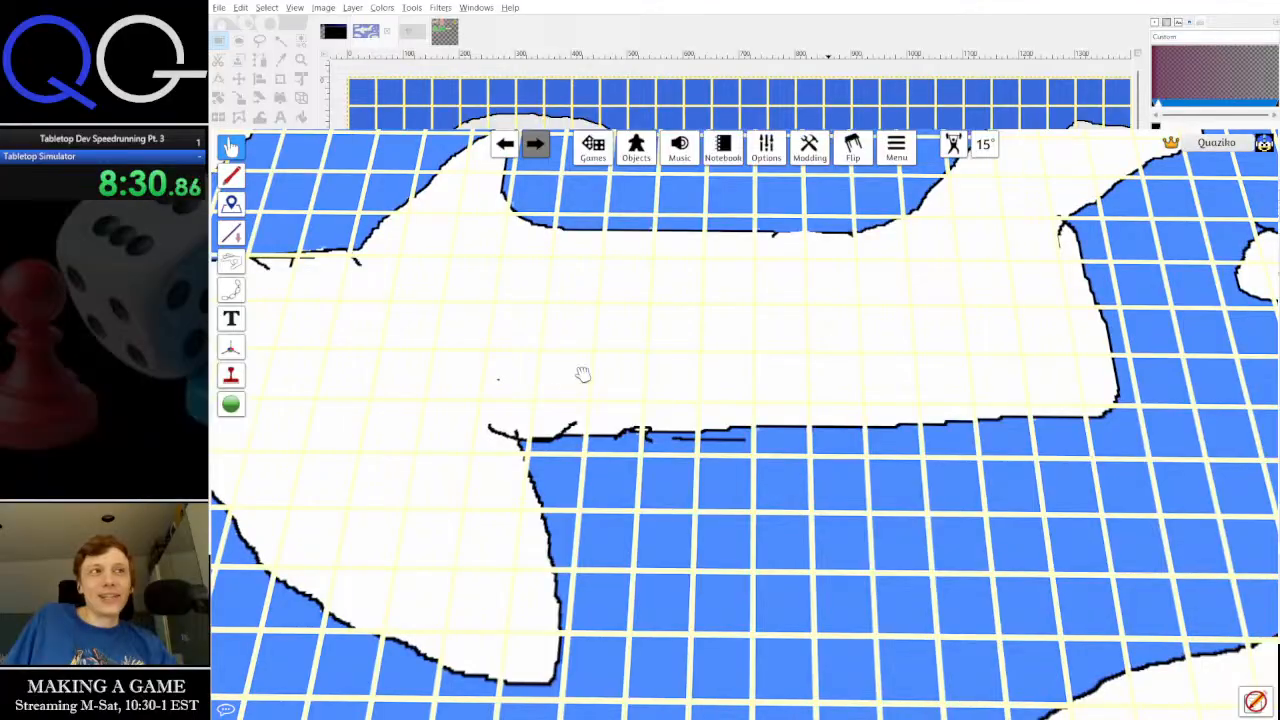
pyautogui.moveTo(549, 411); pyautogui.dragTo(1014, 371)
pyautogui.scroll(3, 666, 409)
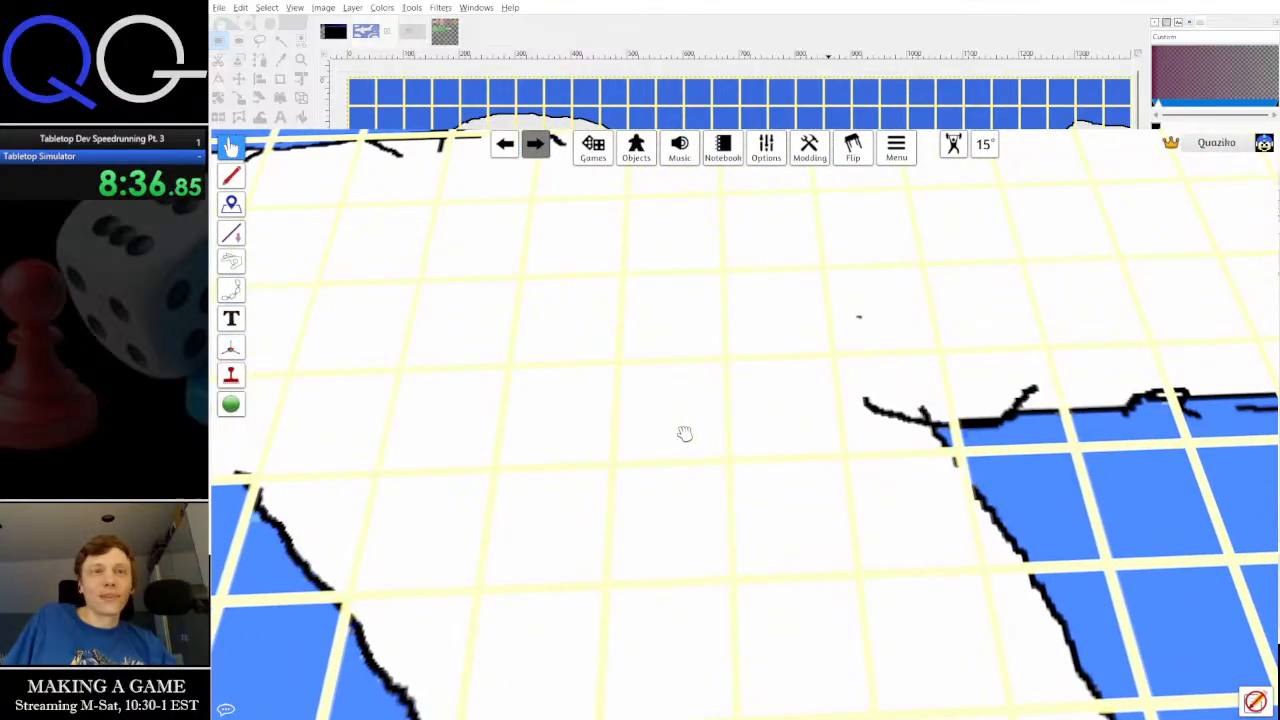
pyautogui.moveTo(685, 434); pyautogui.dragTo(850, 393)
pyautogui.scroll(-3, 756, 443)
pyautogui.scroll(-3, 756, 443)
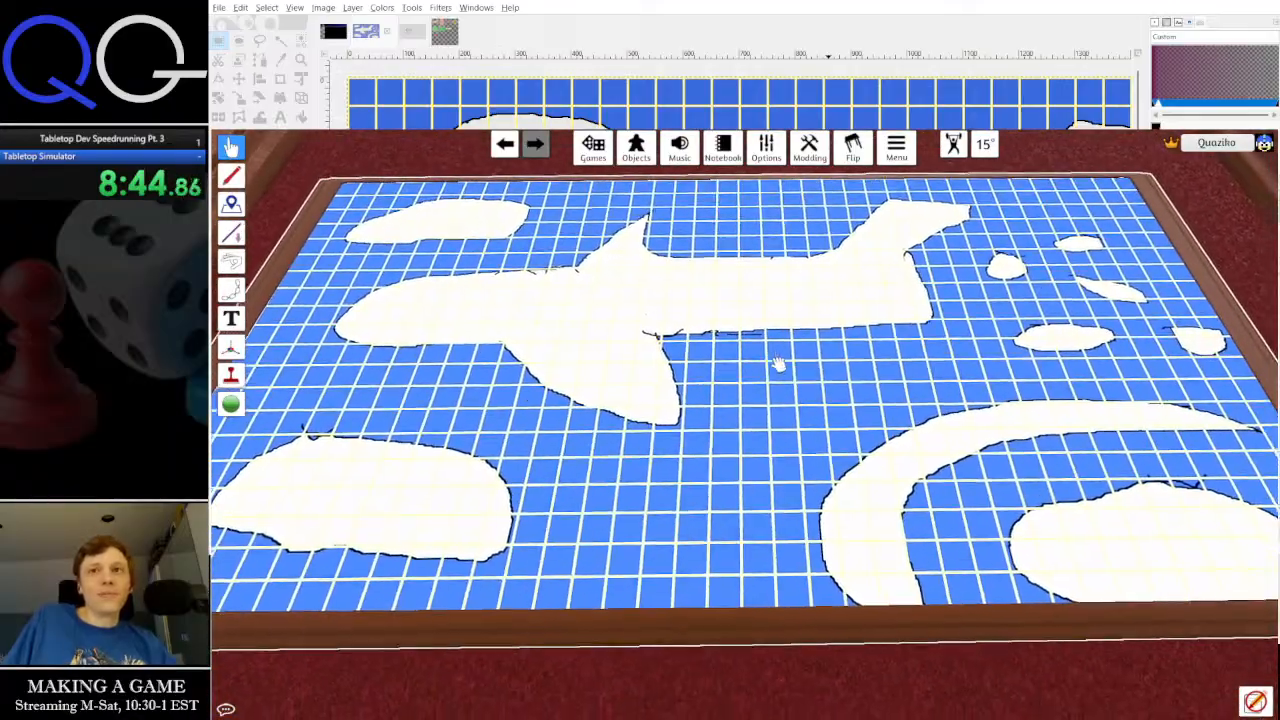
# Lock the map board in place on the table
pyautogui.scroll(-4, 798, 380)
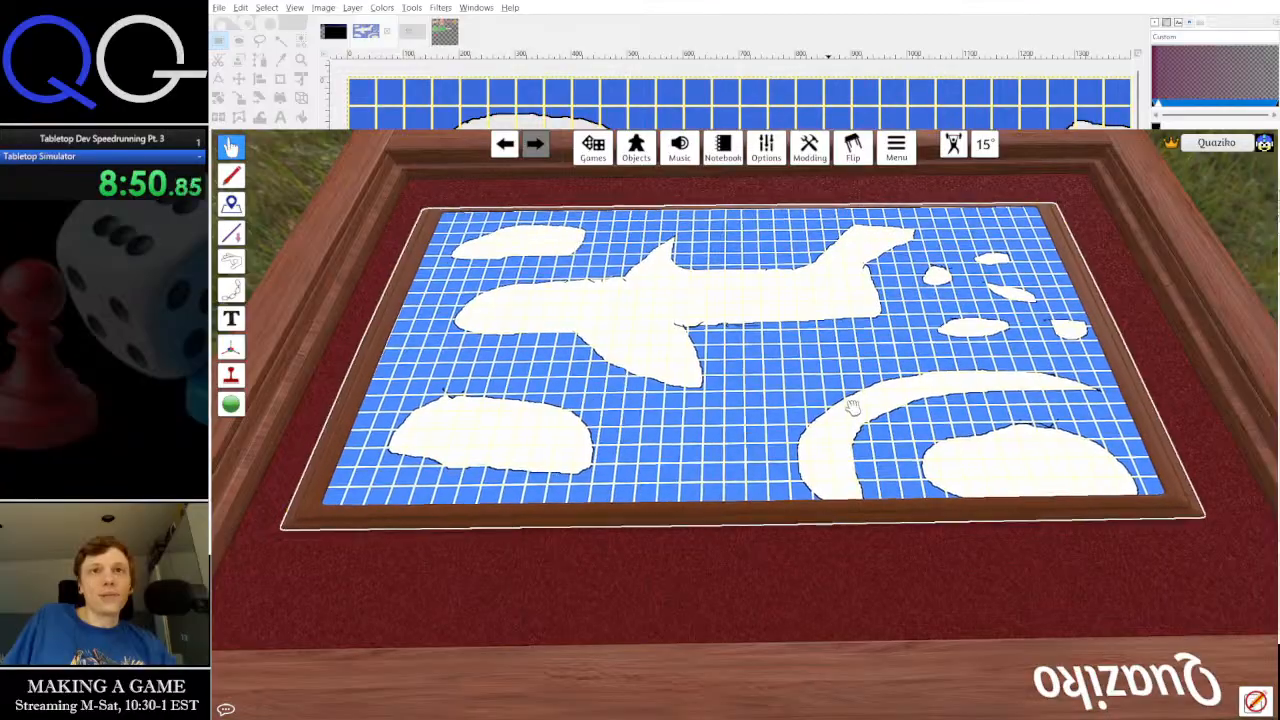
pyautogui.rightClick(845, 395)
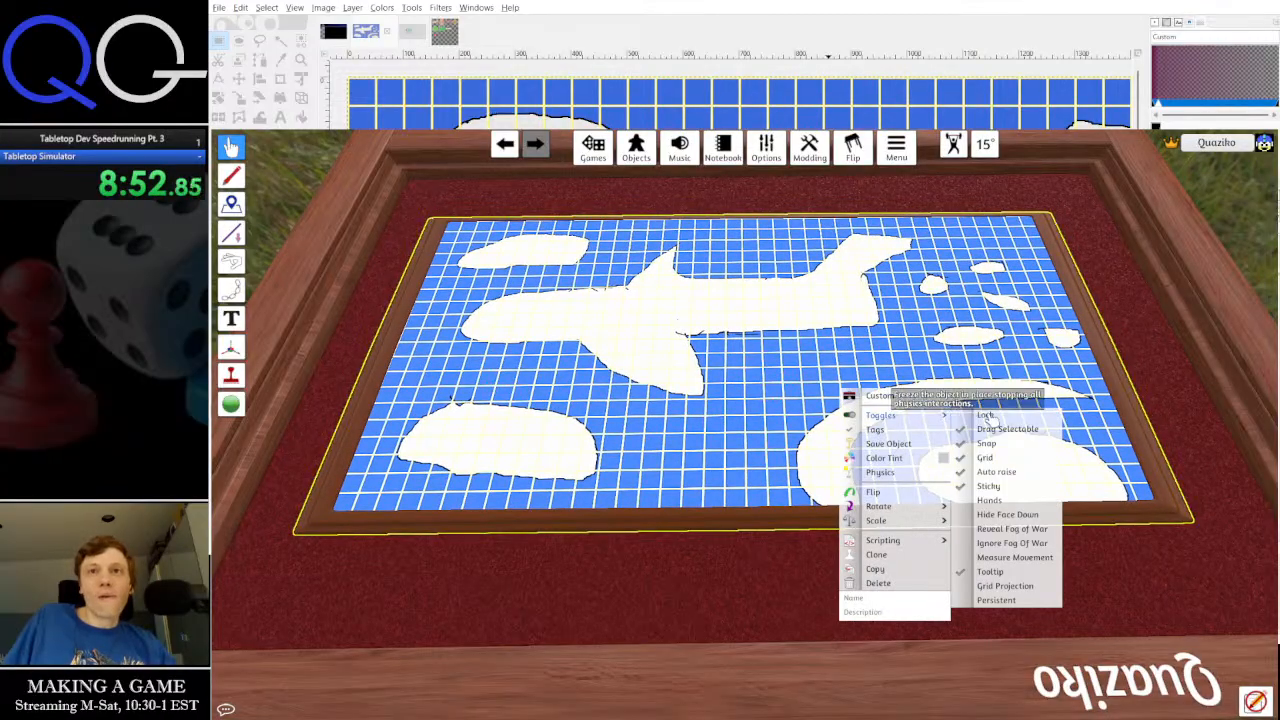
pyautogui.click(624, 592)
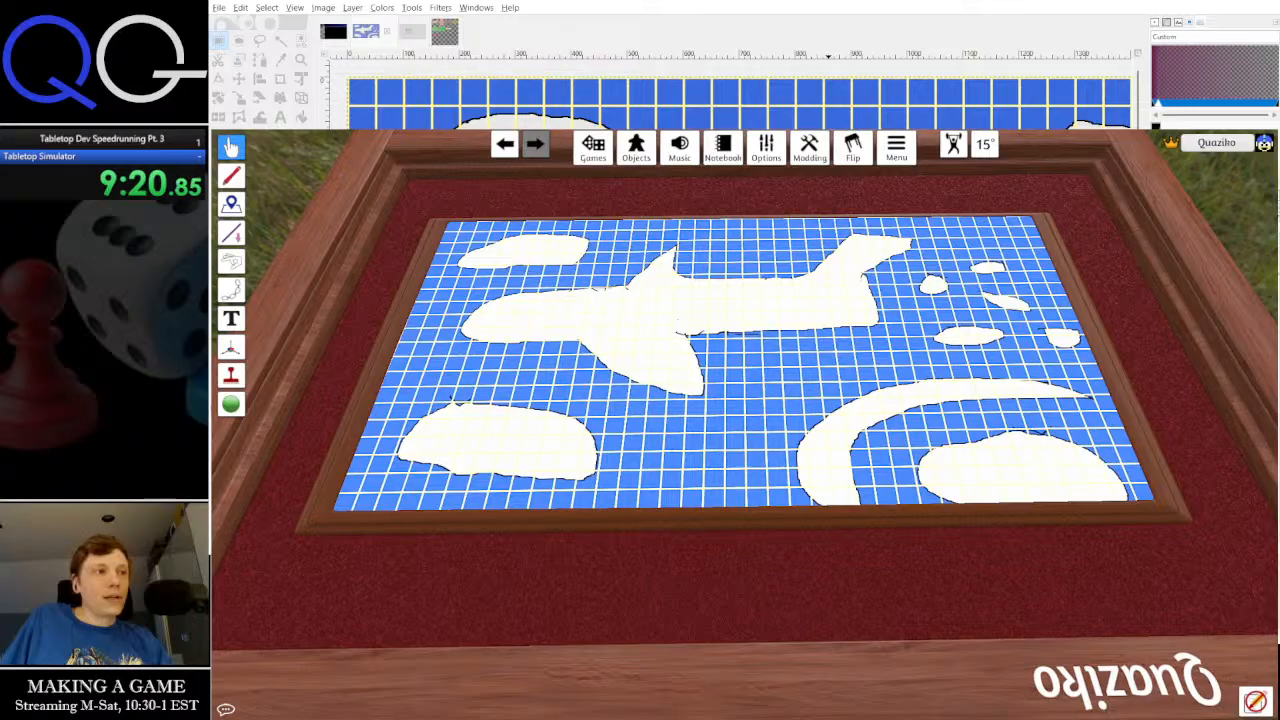
# Switch to GIMP and bring up the sprite sheet with the hand-drawn game pieces
pyautogui.hotkey('alt', 'Tab')
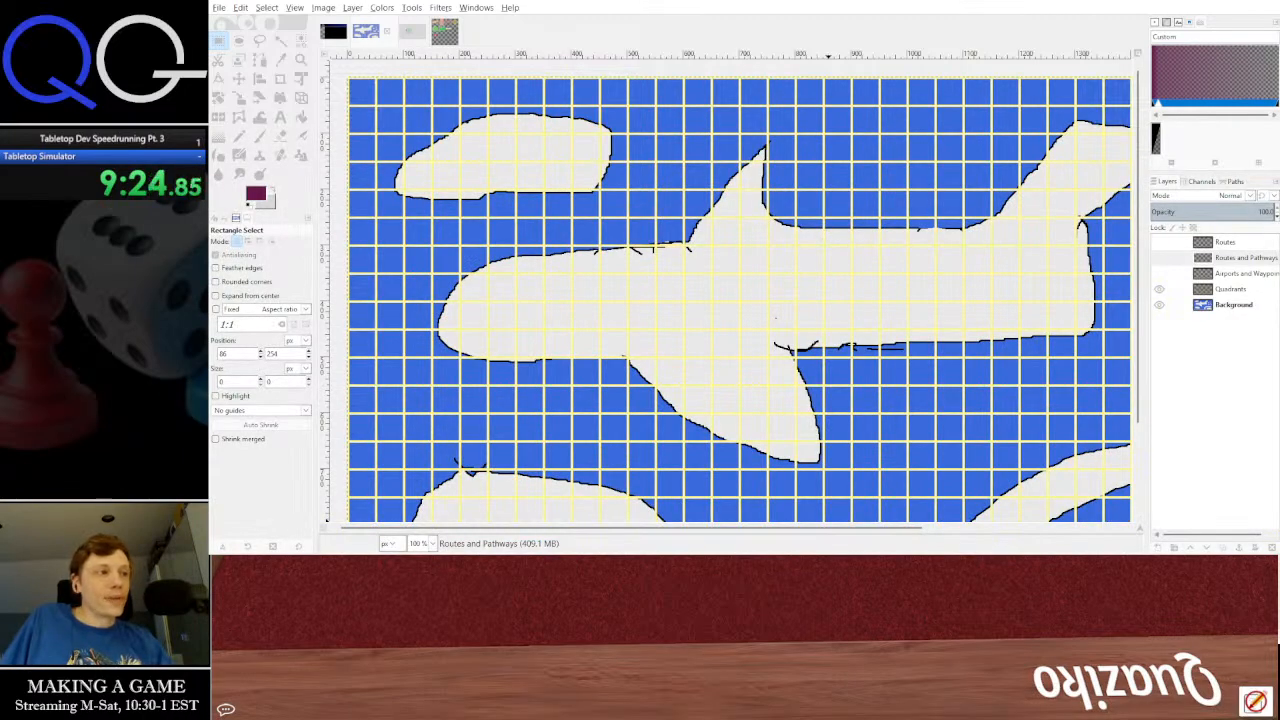
pyautogui.click(408, 38)
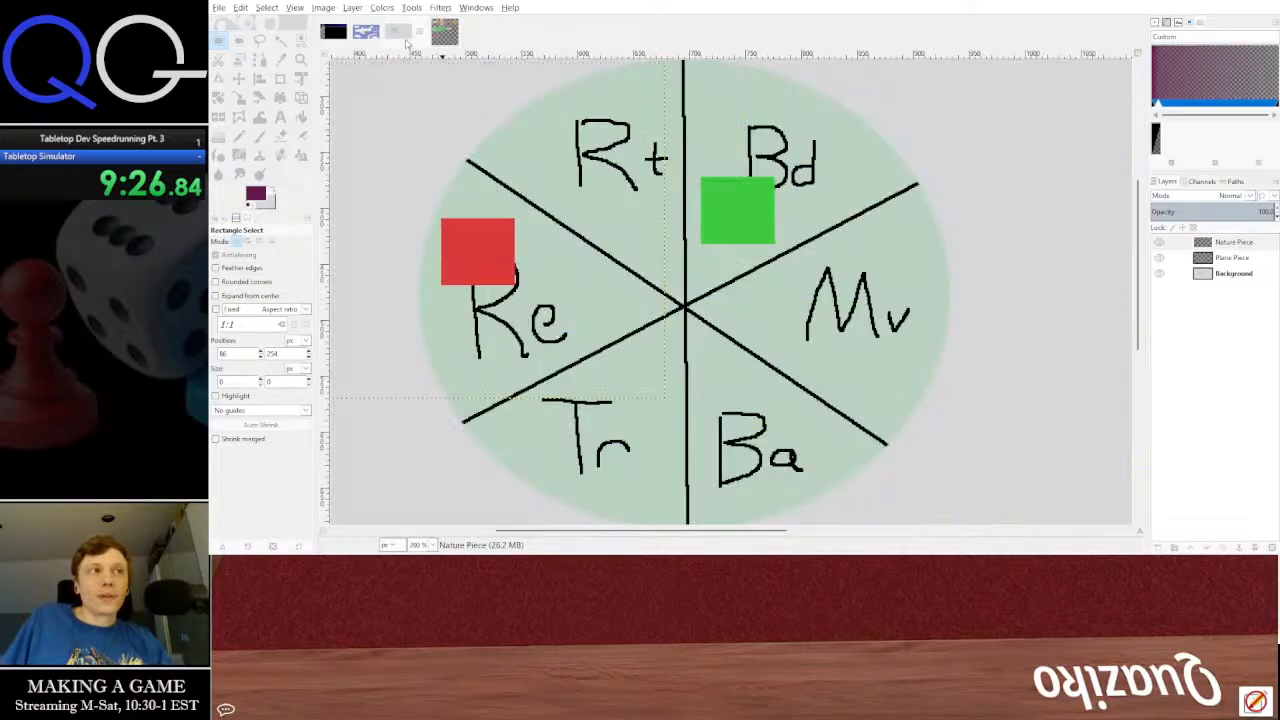
pyautogui.click(447, 35)
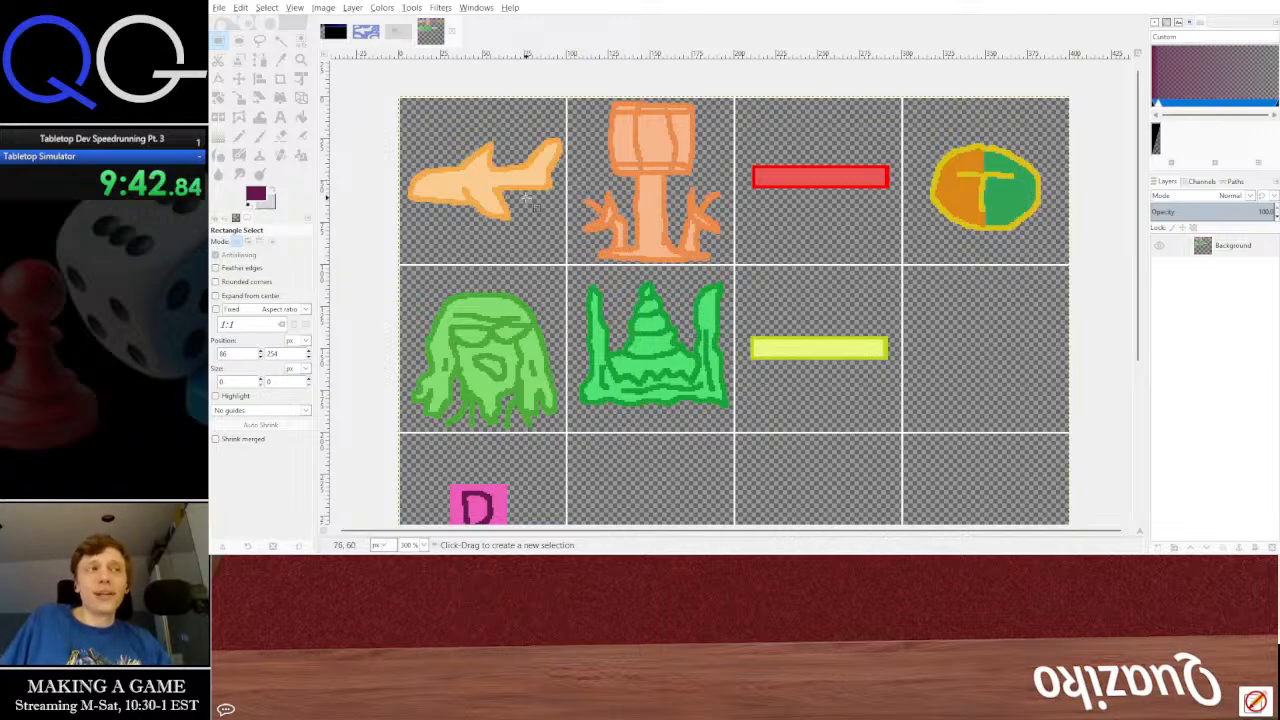
pyautogui.scroll(1, 526, 198)
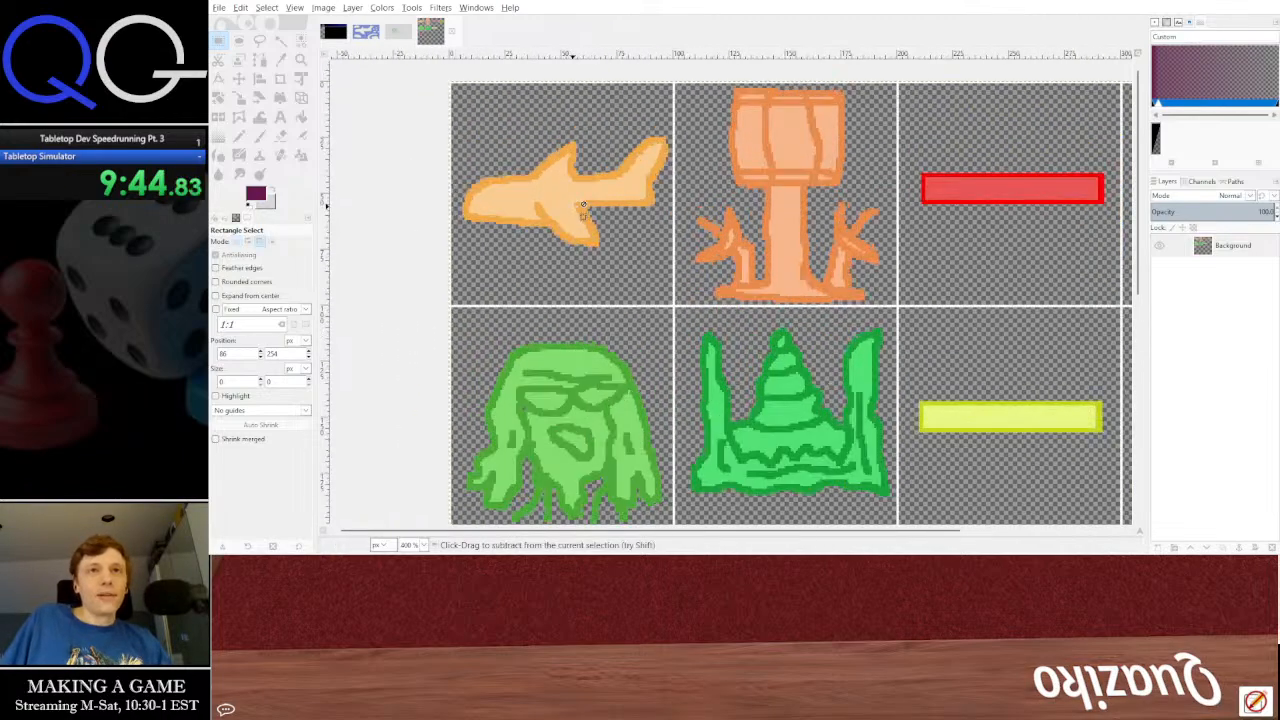
pyautogui.scroll(2, 583, 205)
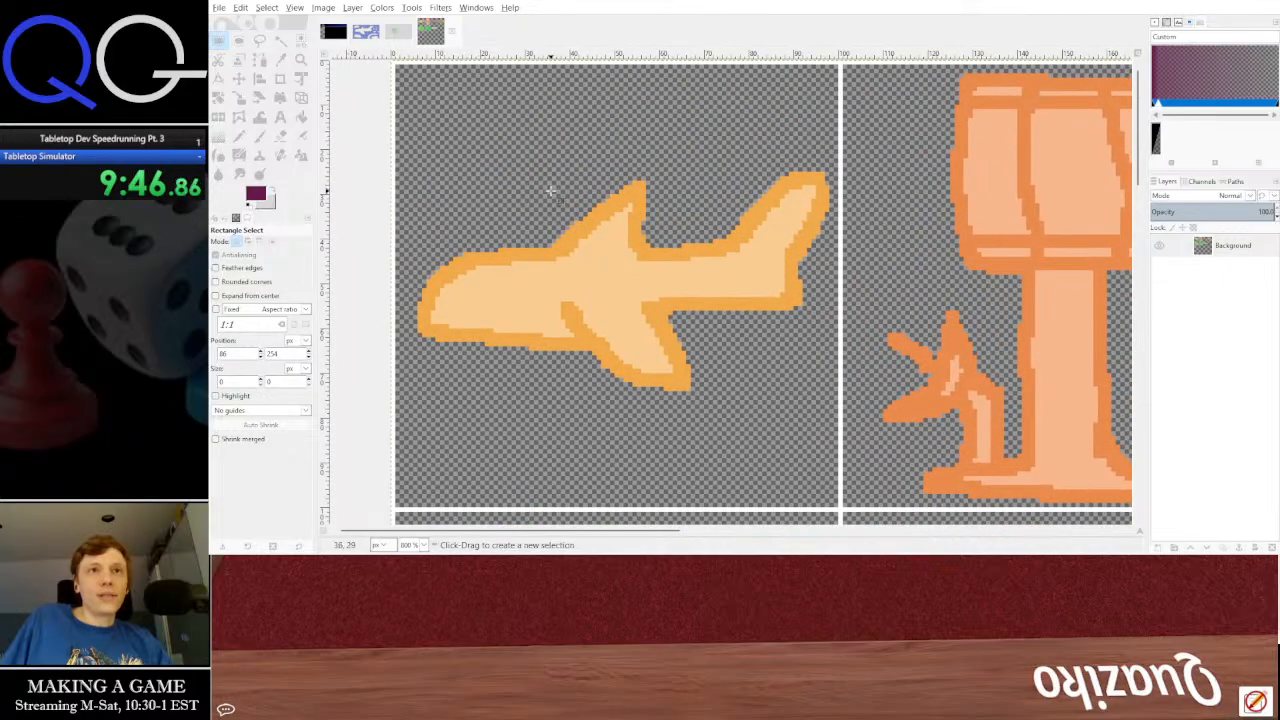
pyautogui.moveTo(398, 143); pyautogui.dragTo(829, 423)
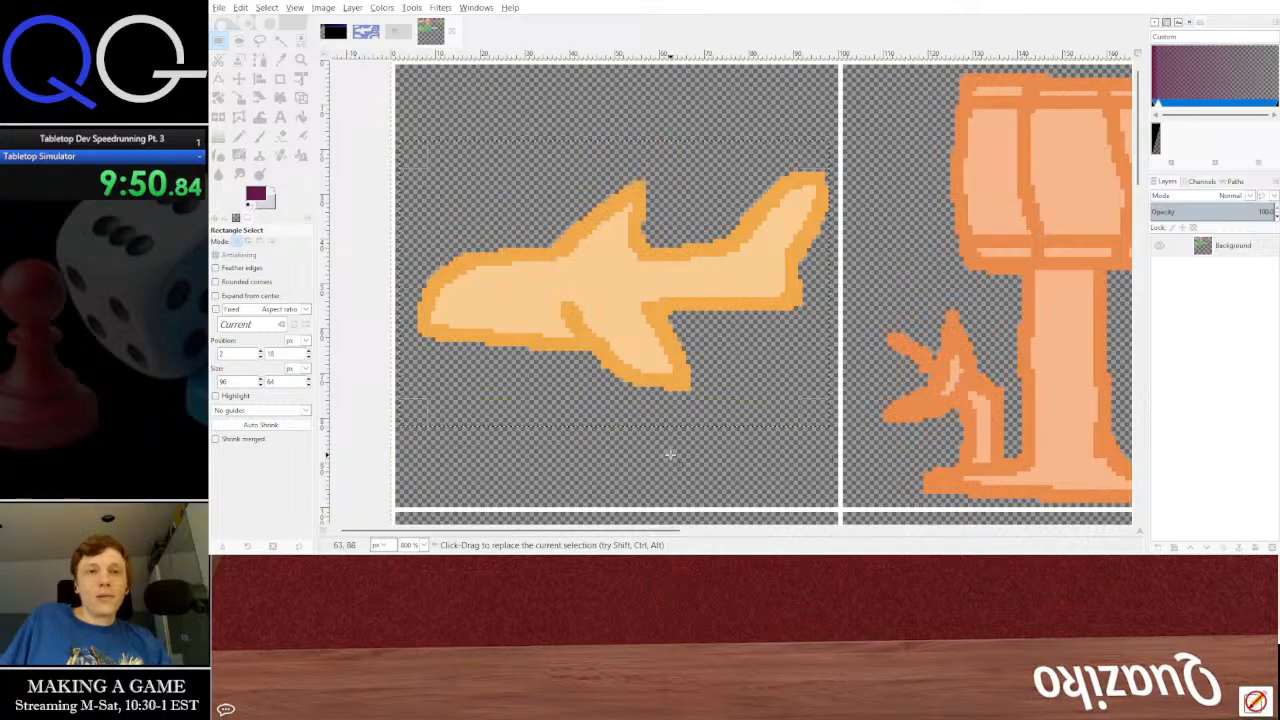
pyautogui.click(672, 424)
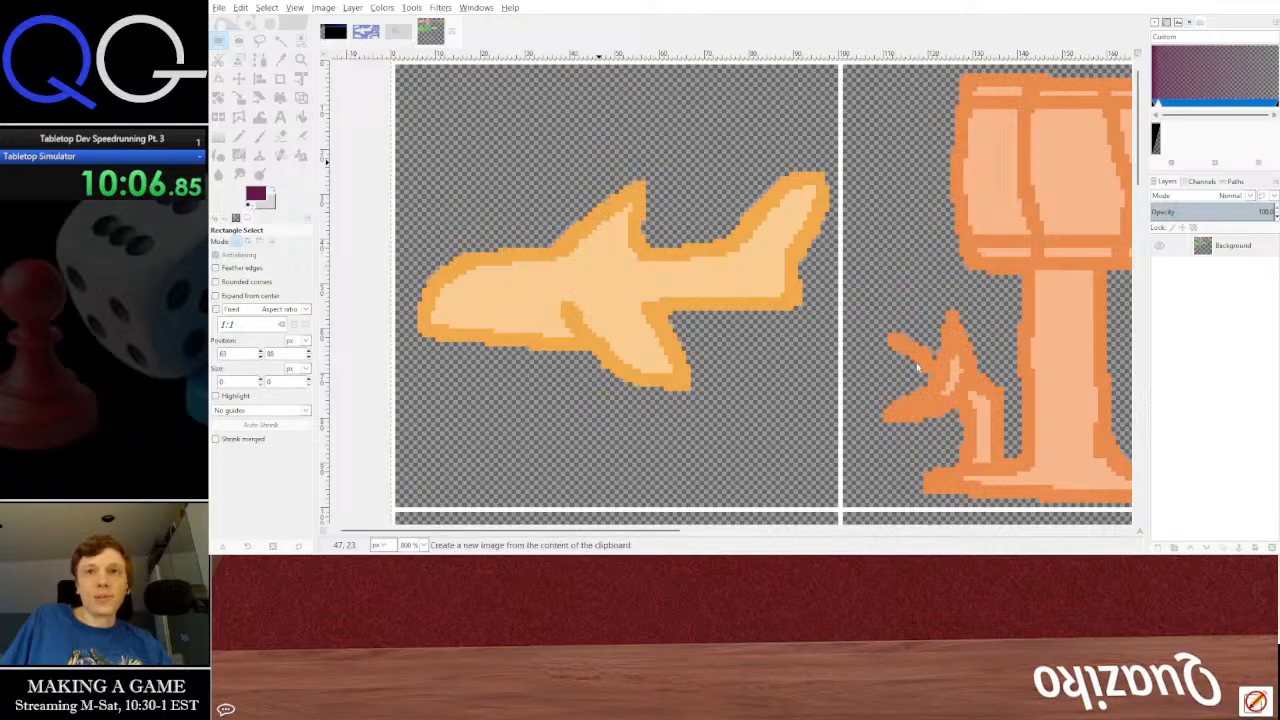
pyautogui.click(880, 345)
pyautogui.keyDown('ctrl'); pyautogui.scroll(6, 750, 298); pyautogui.keyUp('ctrl')
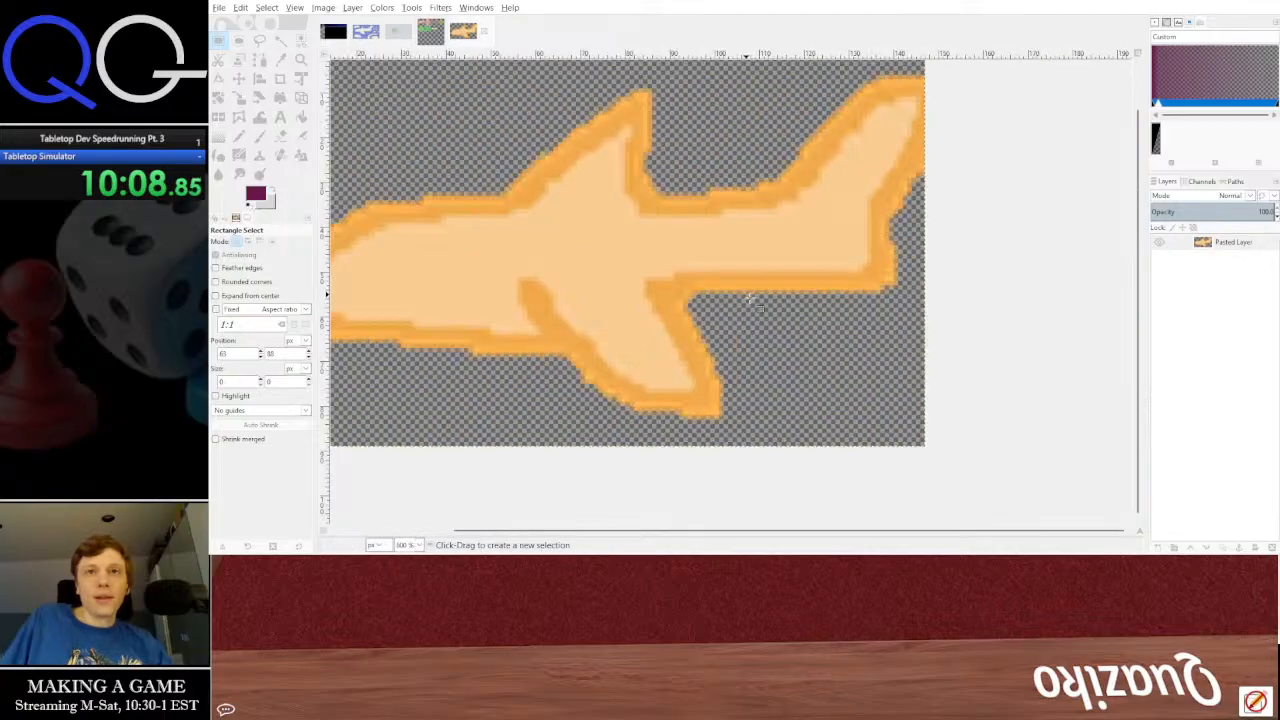
pyautogui.keyDown('ctrl'); pyautogui.scroll(-2, 726, 297); pyautogui.keyUp('ctrl')
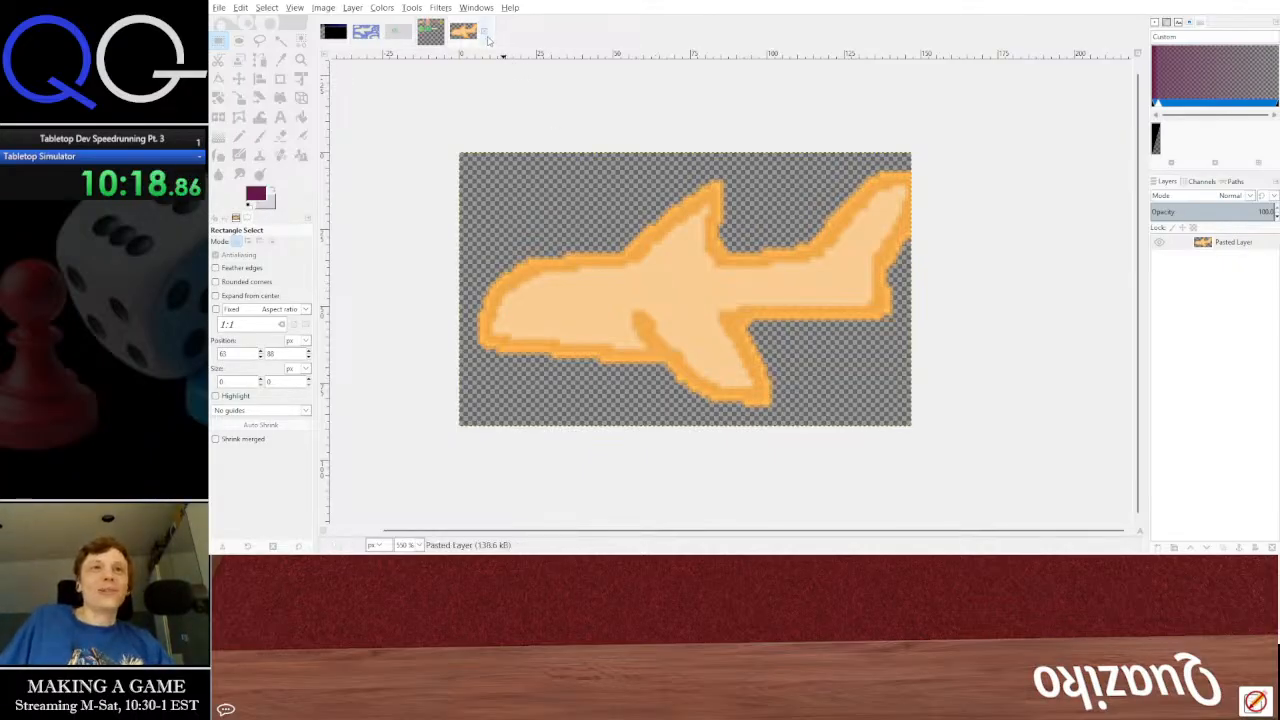
pyautogui.hotkey('ctrl', 'w')
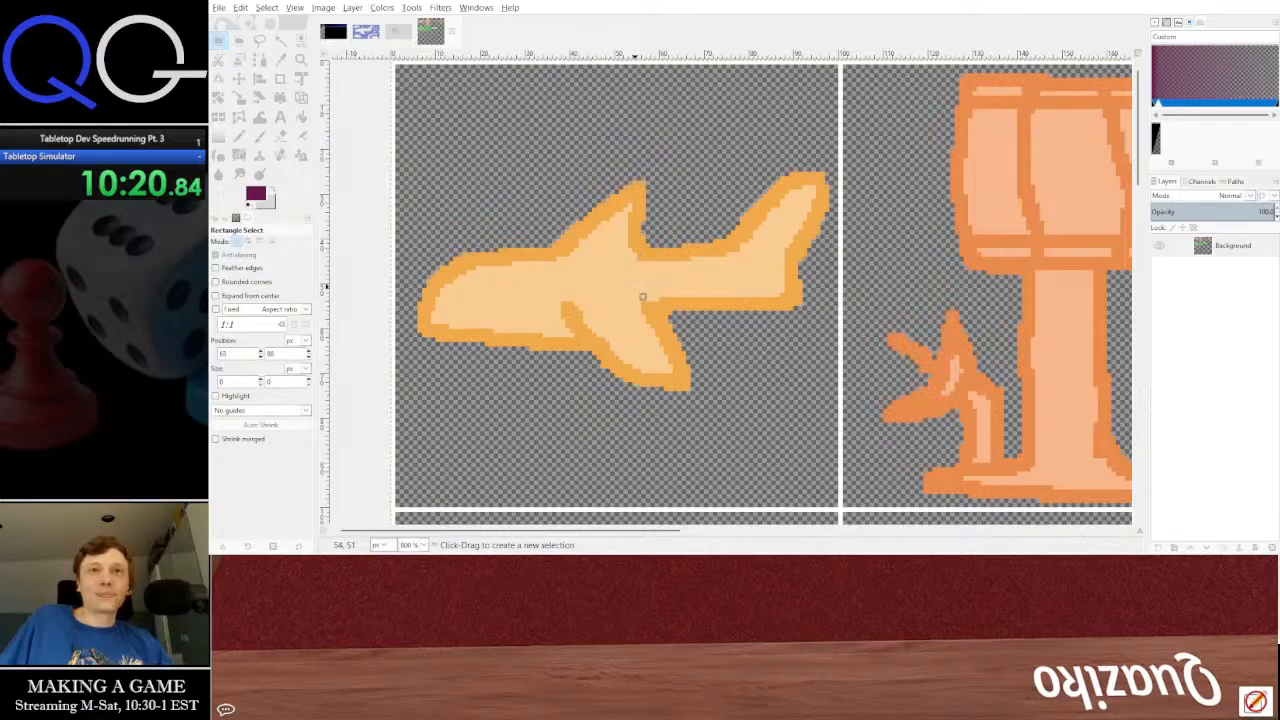
# Copy a rectangle of about 97 × 56 px around the orange plane and paste it as a new image
pyautogui.scroll(1, 618, 267)
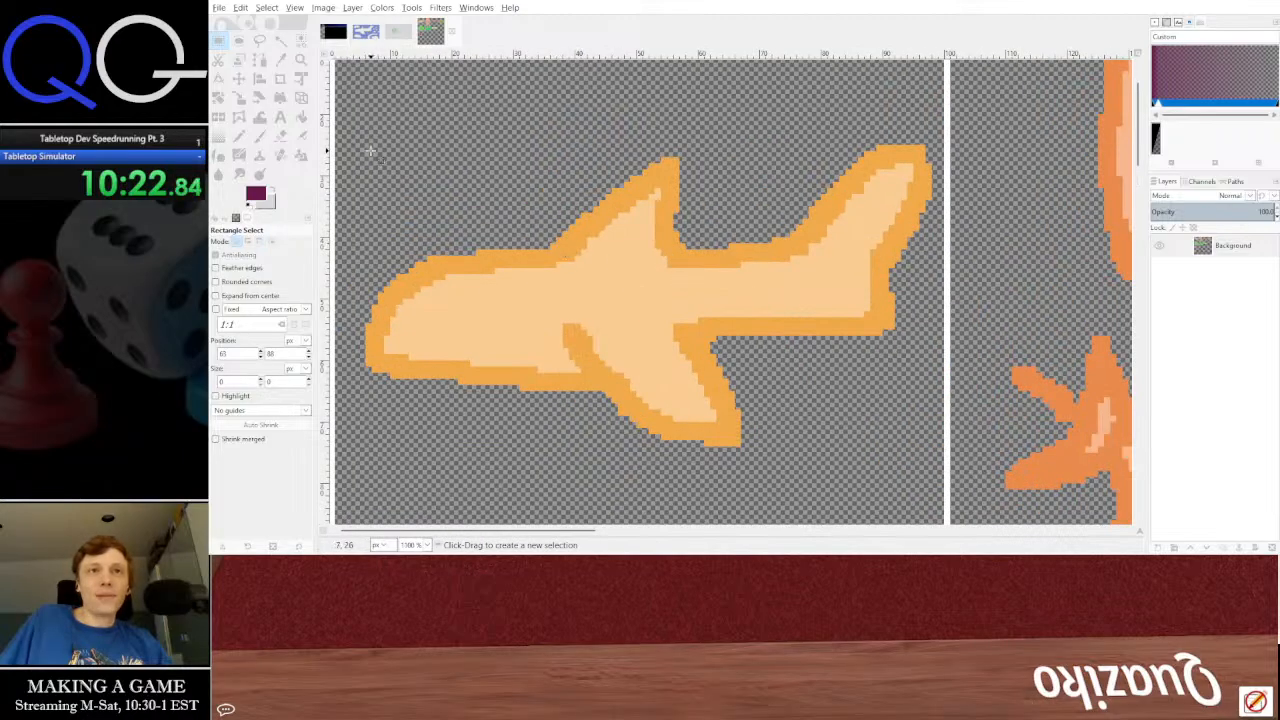
pyautogui.moveTo(345, 109); pyautogui.dragTo(942, 455)
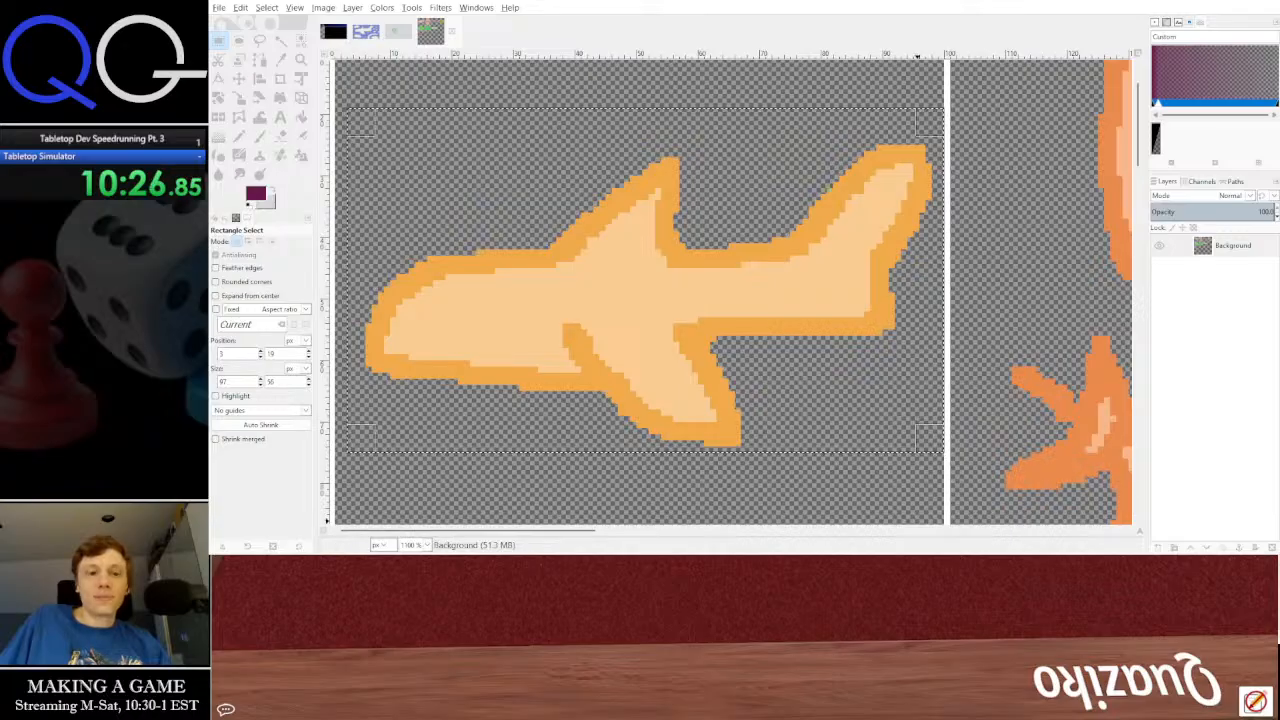
pyautogui.hotkey('ctrl', 'c')
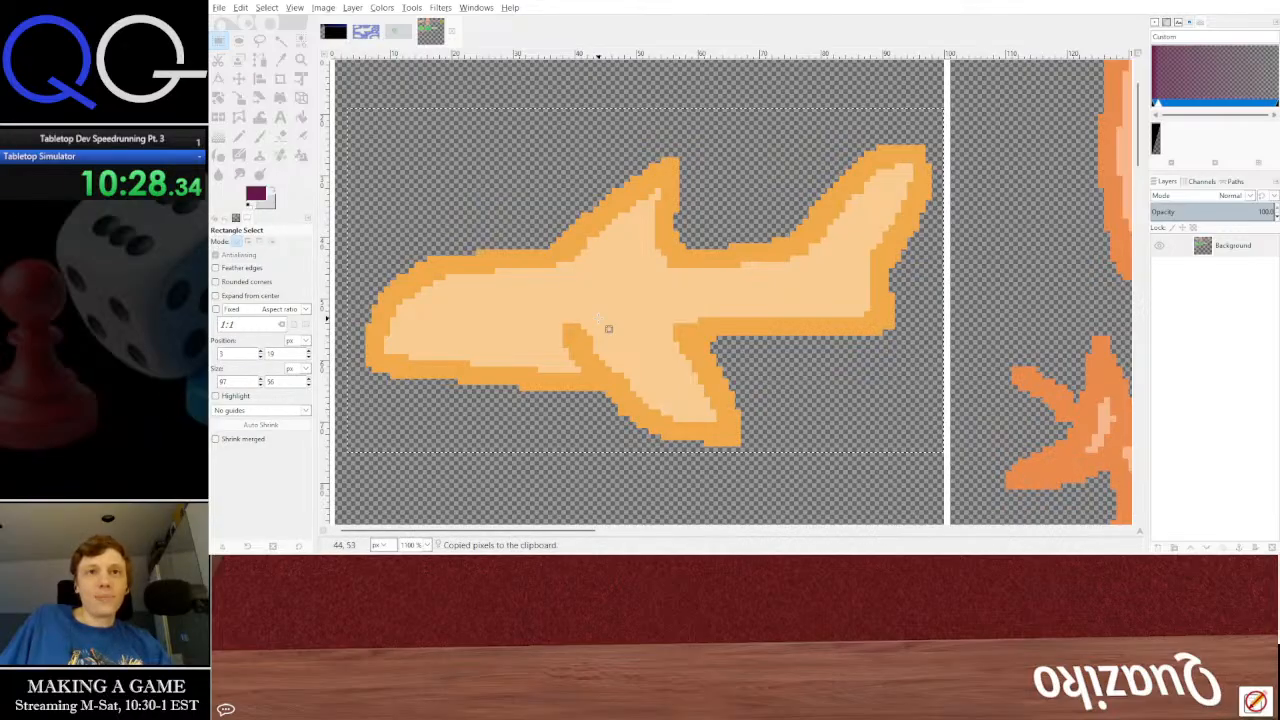
pyautogui.click(686, 480)
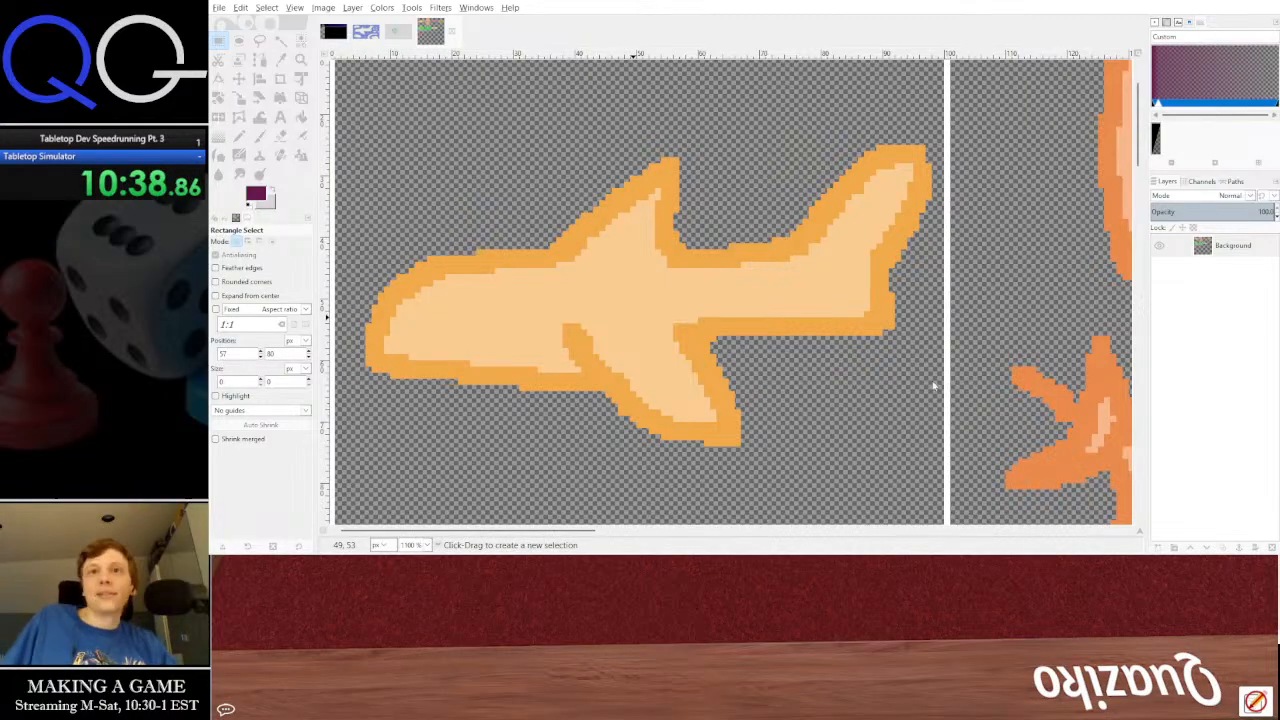
pyautogui.hotkey('ctrl', 'shift', 'v')
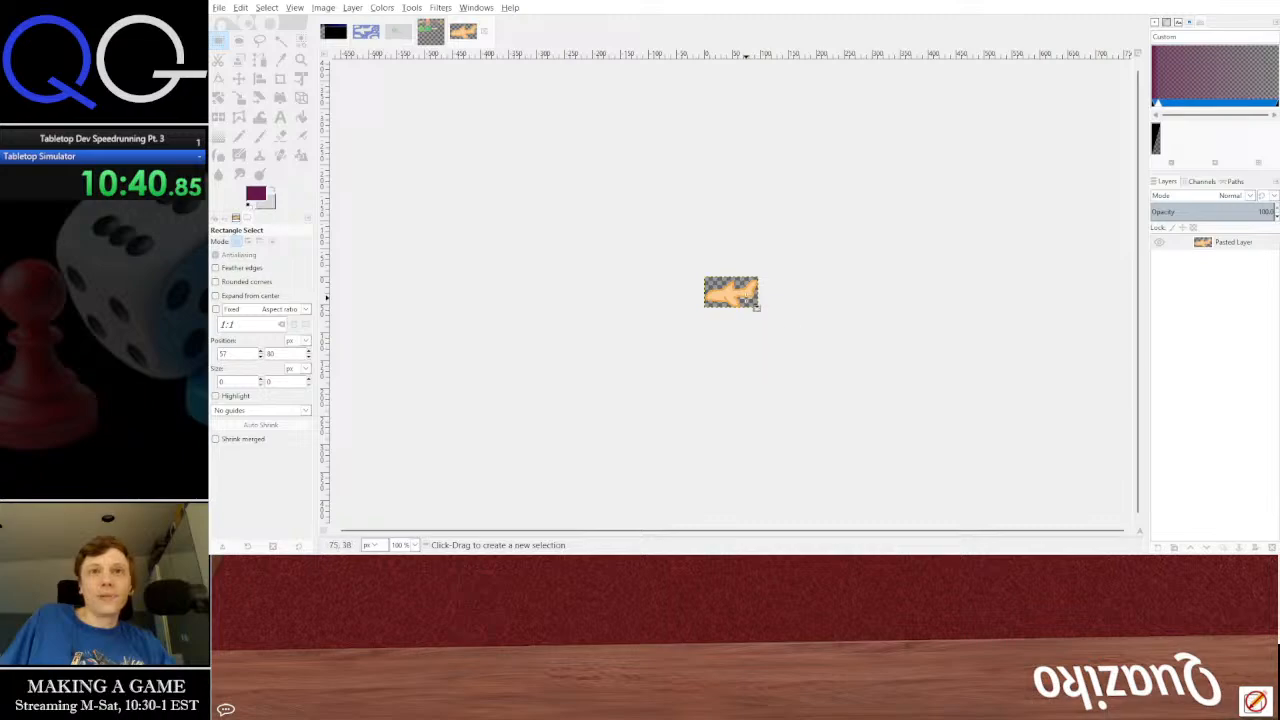
pyautogui.scroll(7, 757, 306)
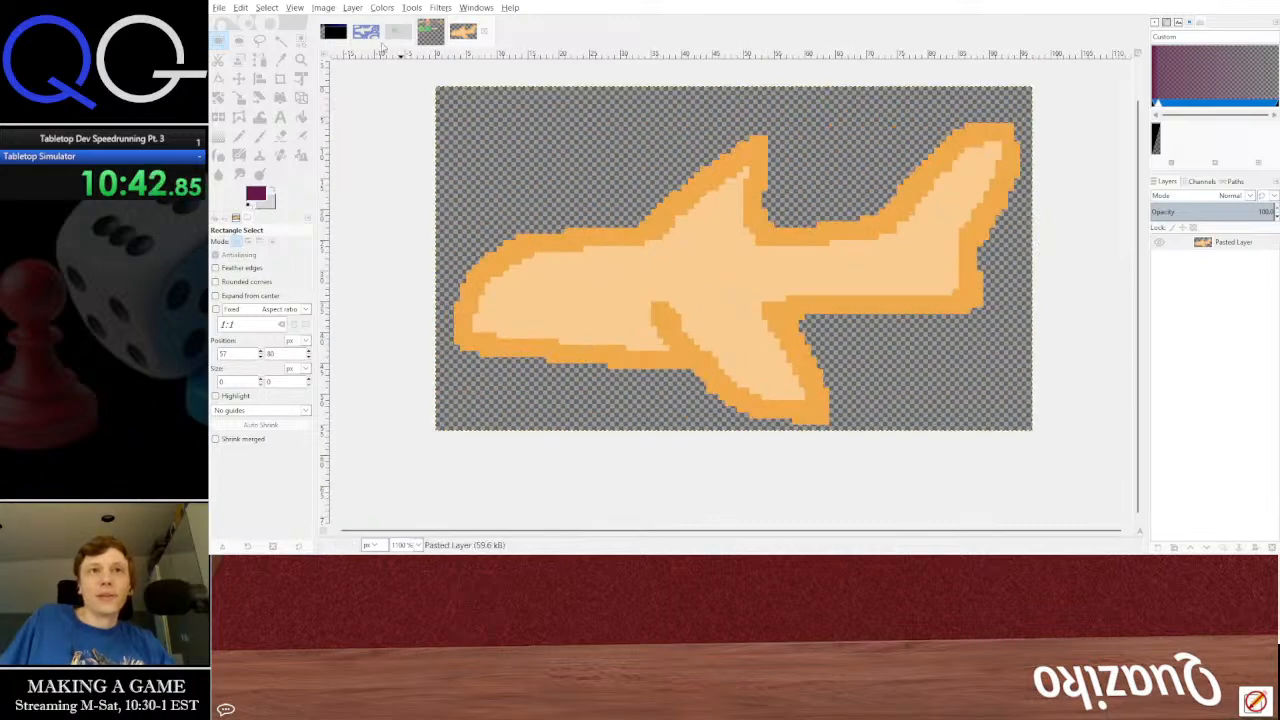
# Copy a rectangle of about 93 × 99 px around the orange barrel-topped tower from the sprite sheet and paste it as a new image
pyautogui.click(424, 37)
pyautogui.moveTo(892, 222); pyautogui.dragTo(428, 208)
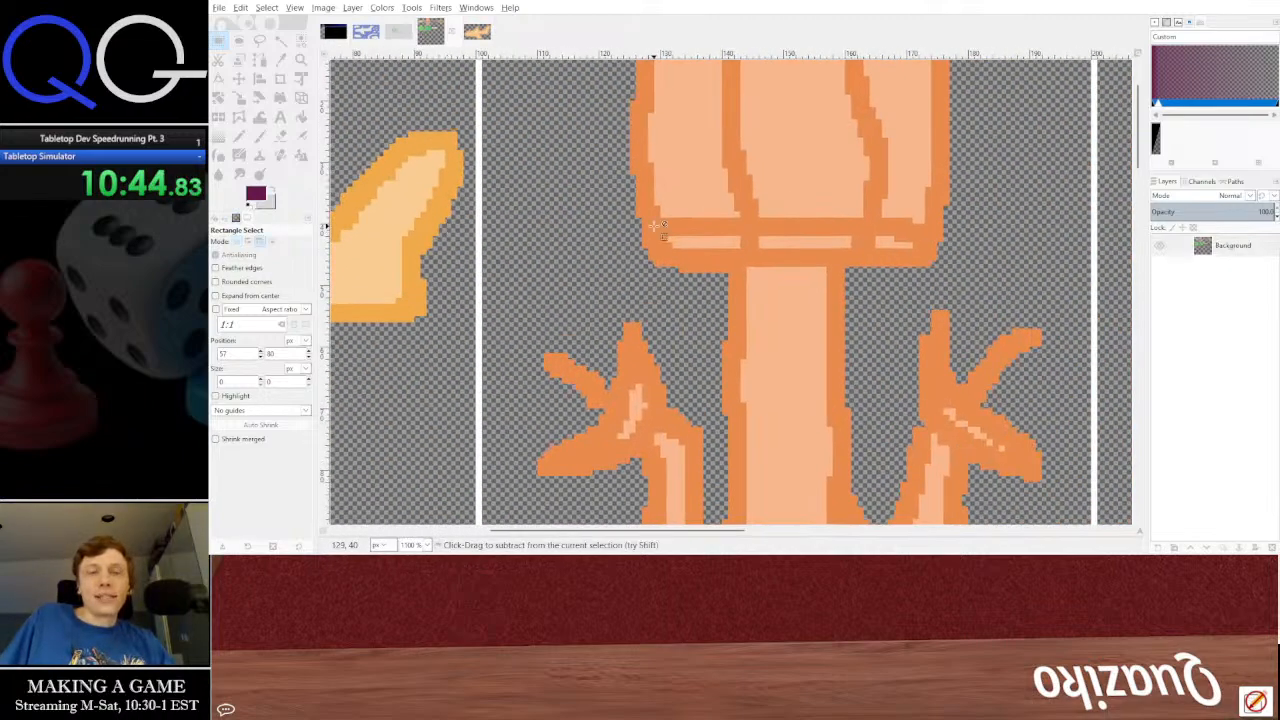
pyautogui.scroll(-2, 656, 215)
pyautogui.moveTo(697, 208); pyautogui.dragTo(645, 218)
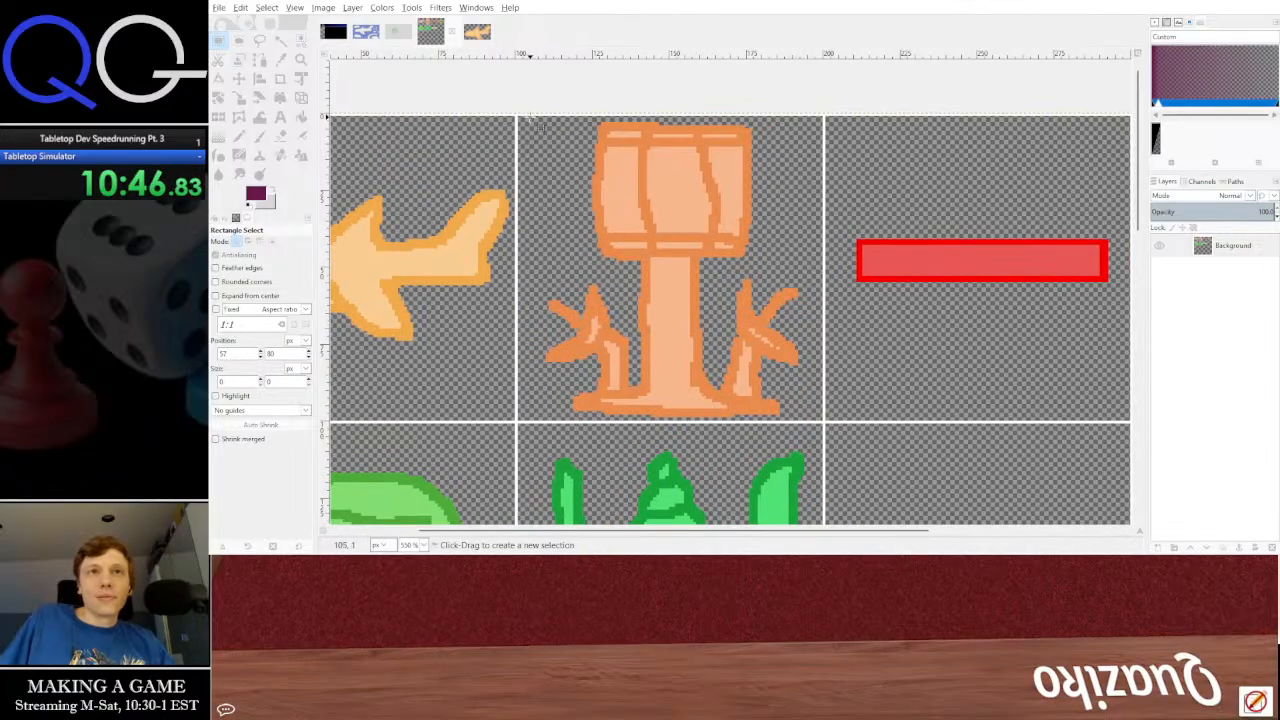
pyautogui.moveTo(527, 118); pyautogui.dragTo(811, 420)
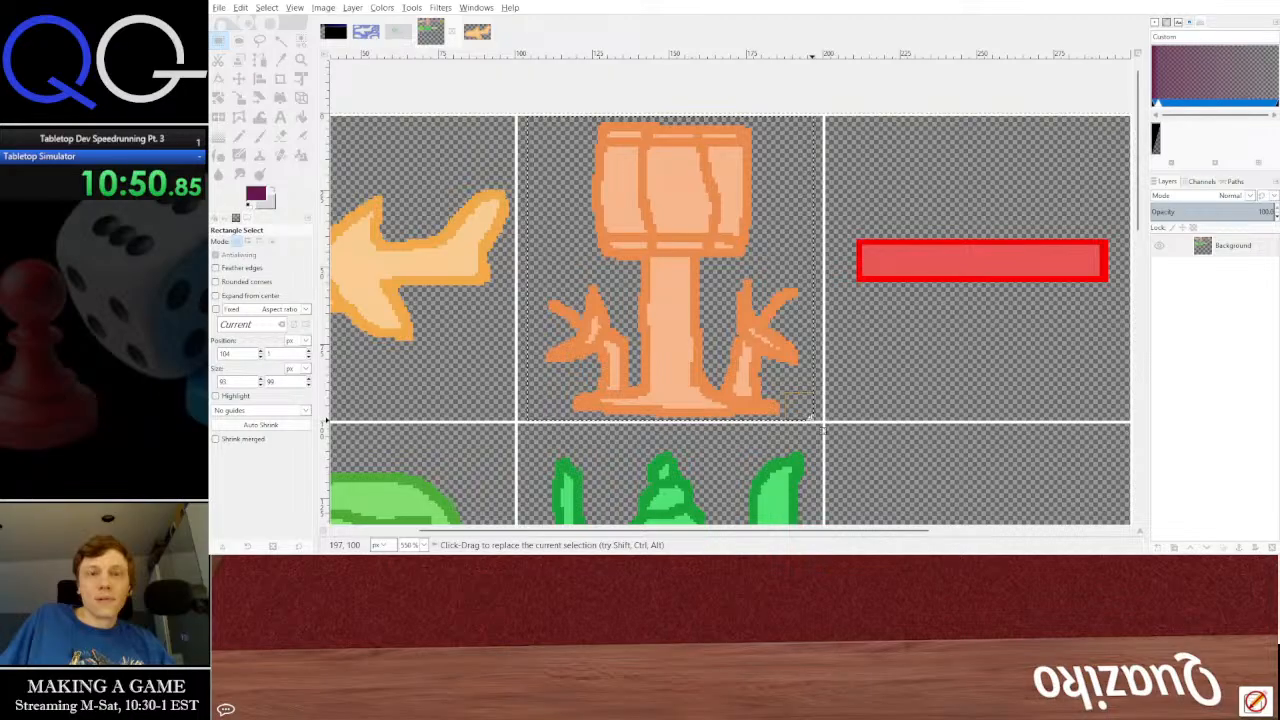
pyautogui.hotkey('ctrl', 'c')
pyautogui.click(937, 380)
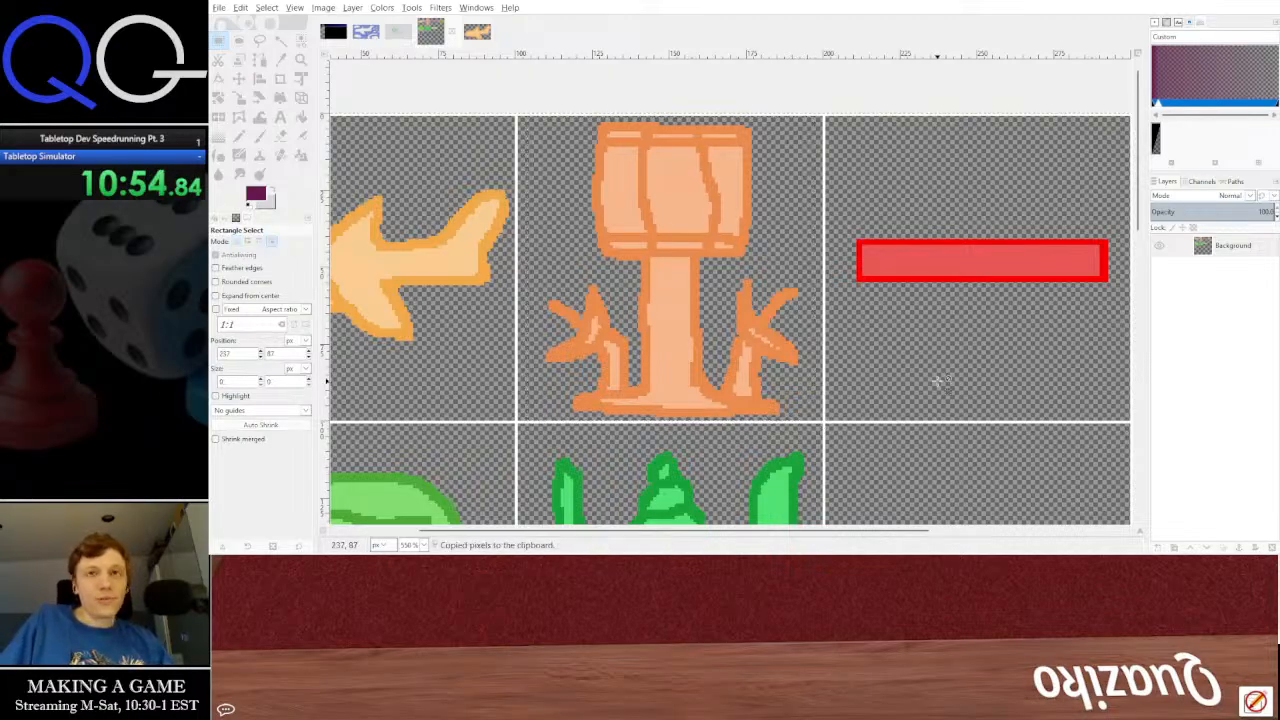
pyautogui.hotkey('ctrl', 'shift', 'v')
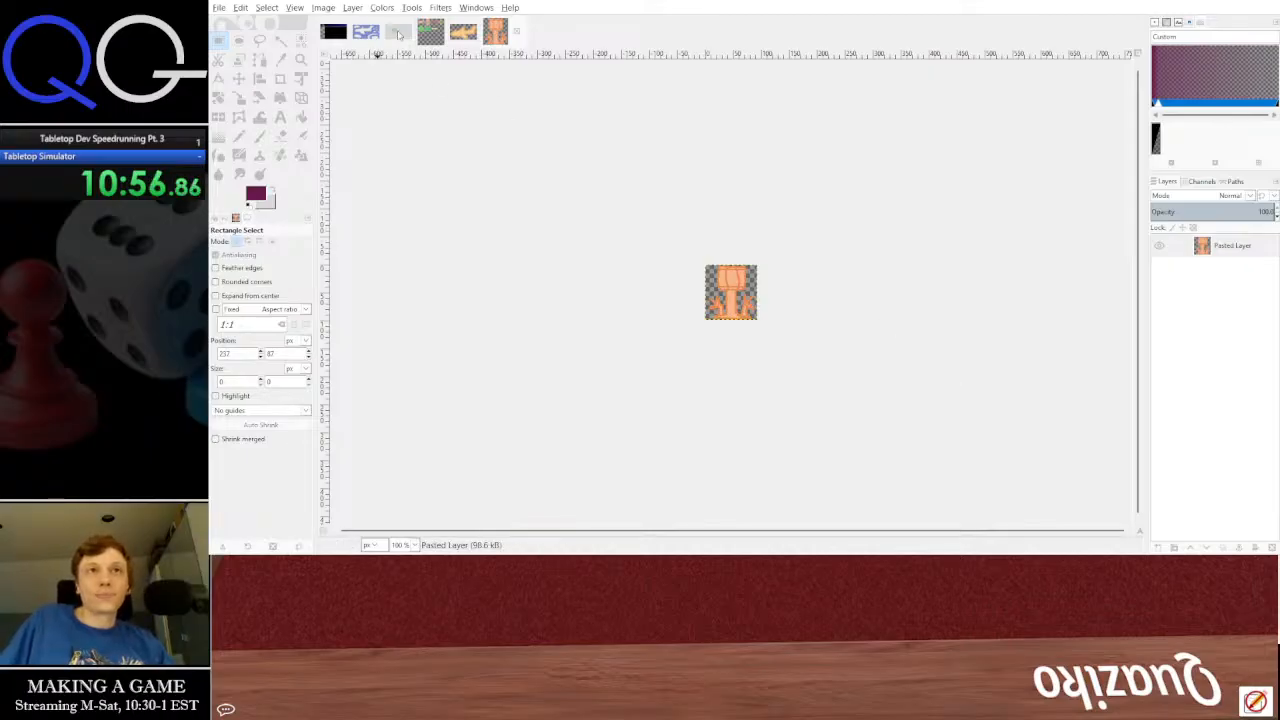
# Copy a rectangle of about 84 × 16 px around the red bar from the sprite sheet and paste it as a new image
pyautogui.click(430, 31)
pyautogui.hscroll(5, 933, 270)
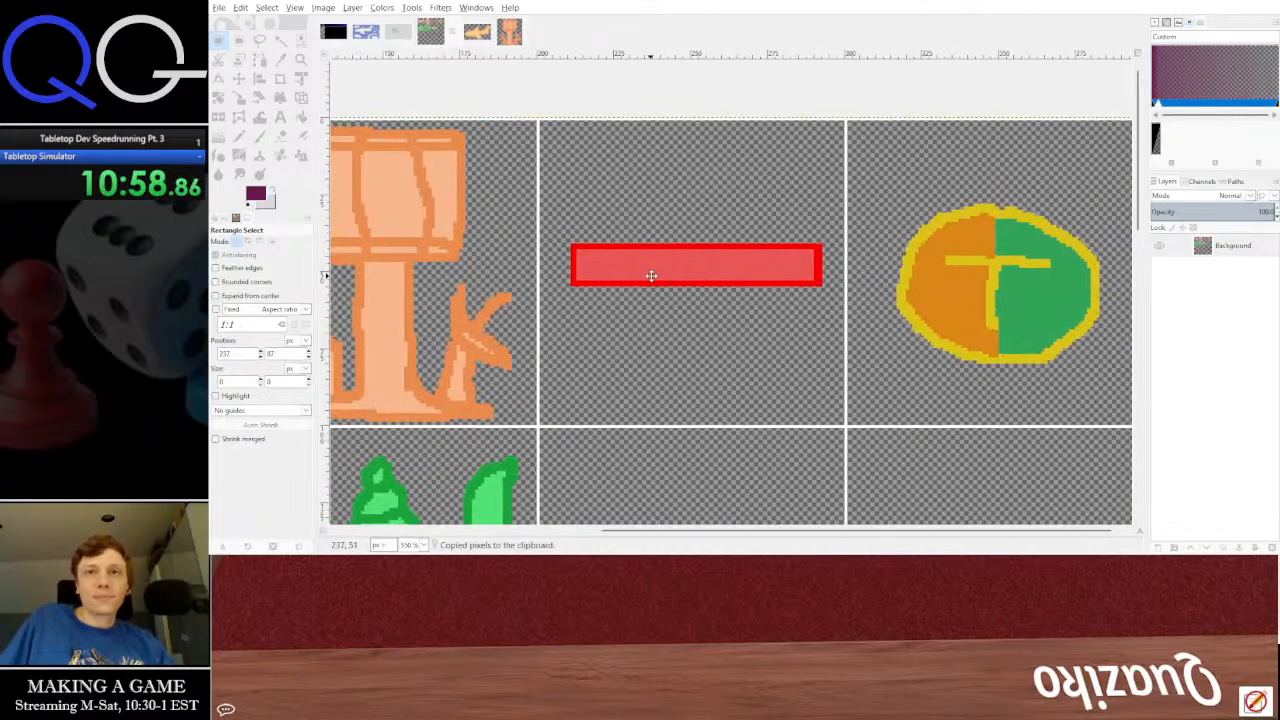
pyautogui.scroll(2, 617, 266)
pyautogui.scroll(1, 631, 274)
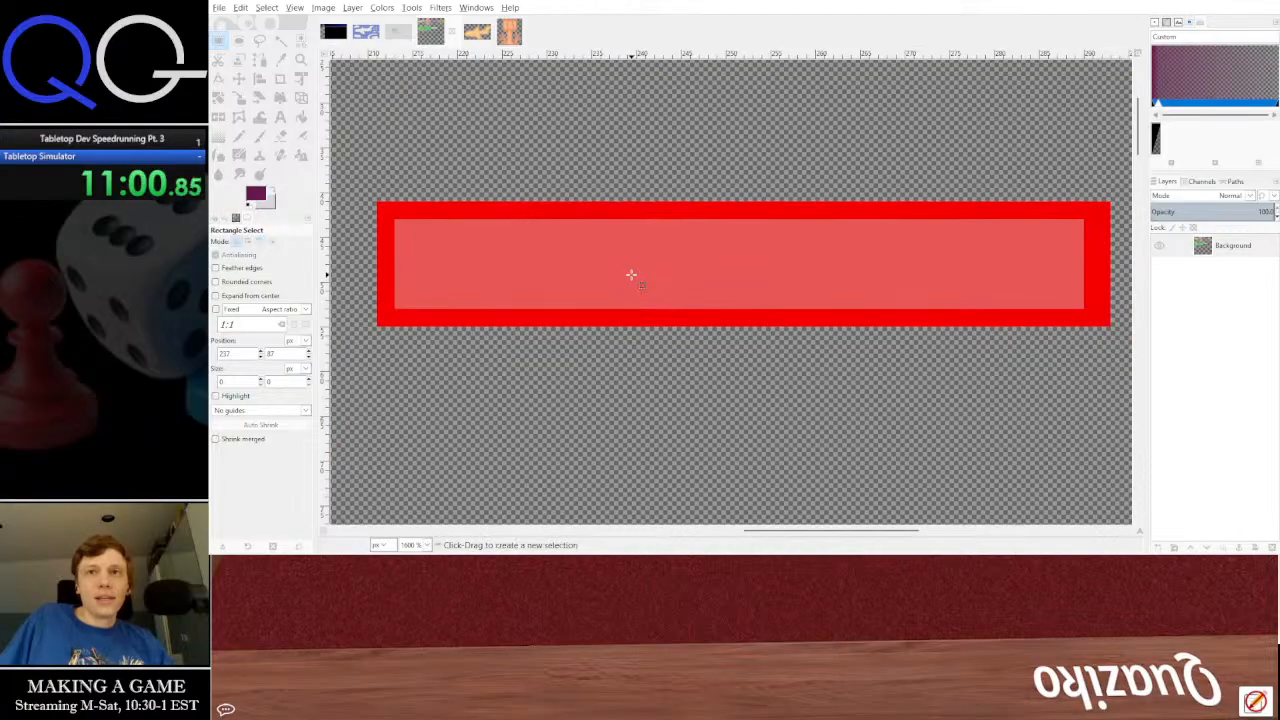
pyautogui.moveTo(370, 196); pyautogui.dragTo(1118, 336)
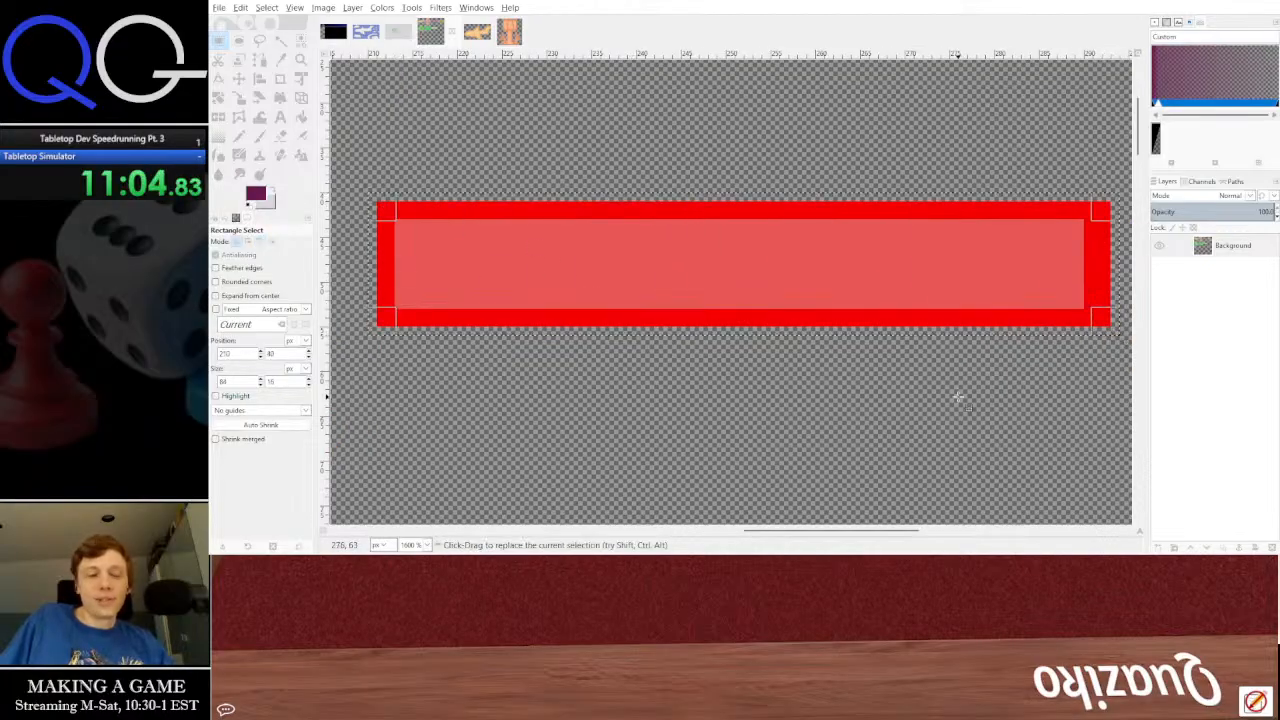
pyautogui.hotkey('ctrl', 'c')
pyautogui.click(716, 467)
pyautogui.hotkey('ctrl', 'shift', 'v')
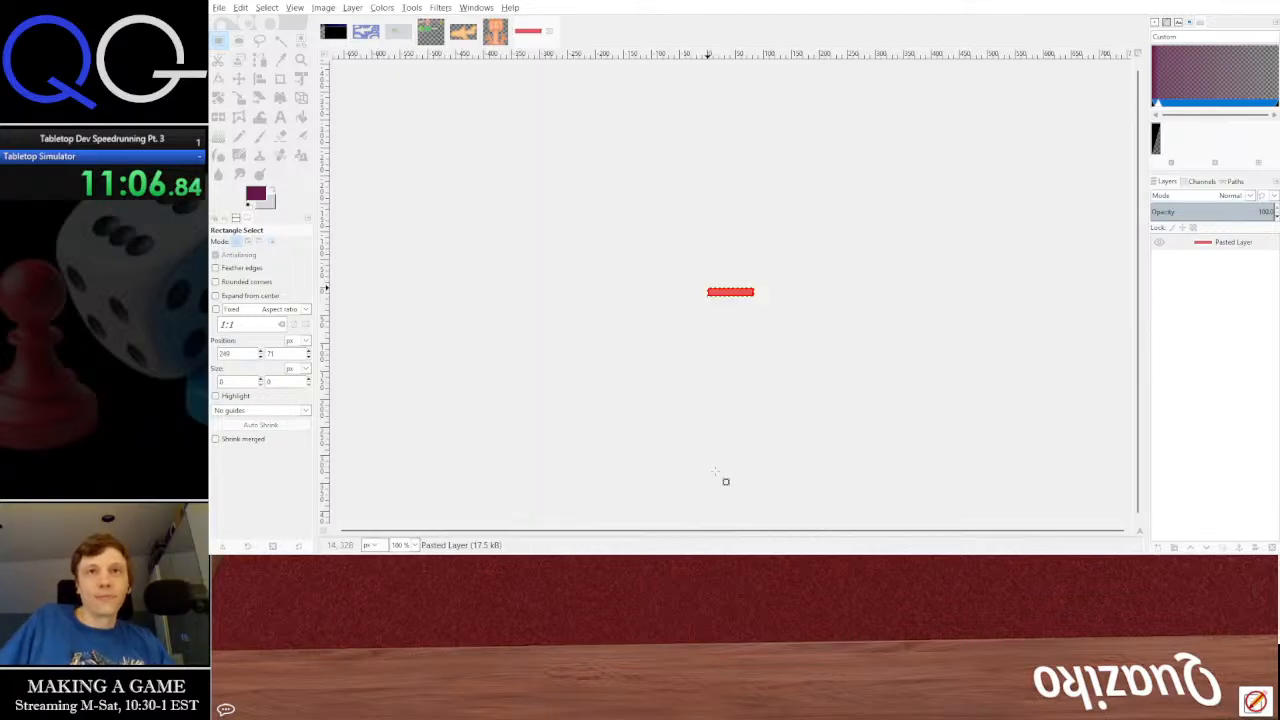
# Copy the light green long-haired creature from the sprite sheet's second row and paste it as a new image
pyautogui.click(436, 32)
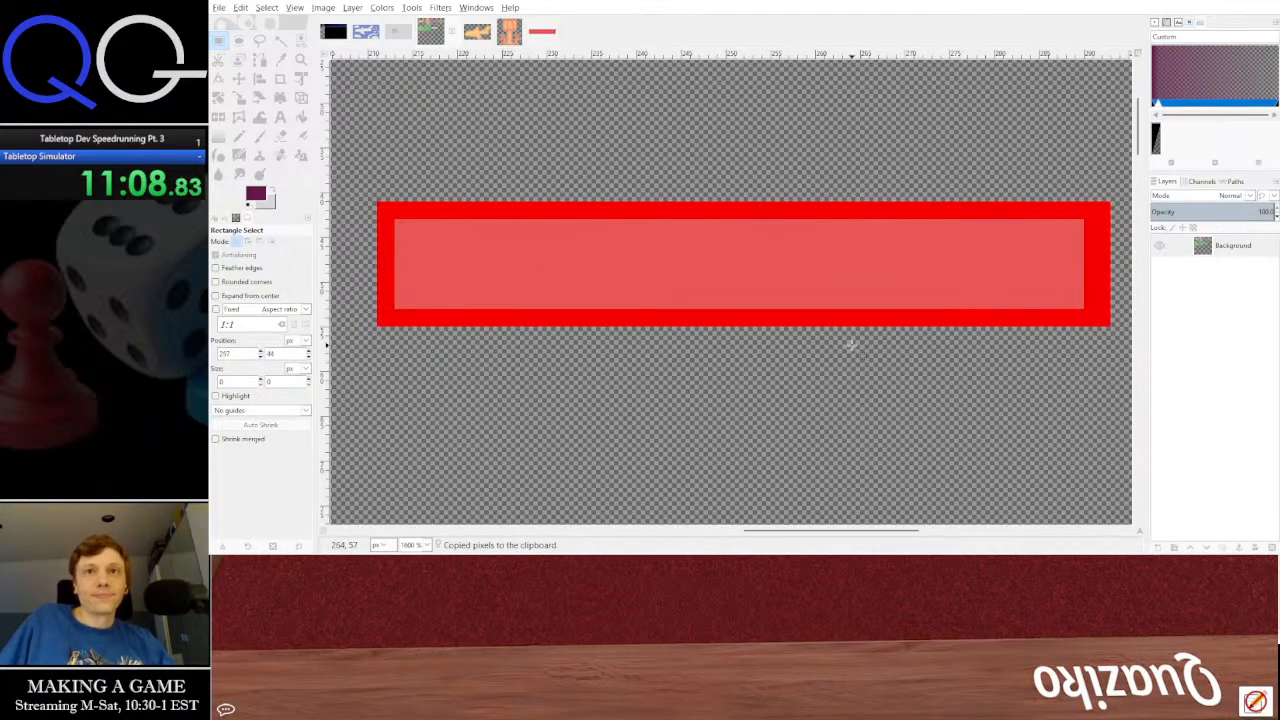
pyautogui.moveTo(744, 371); pyautogui.dragTo(762, 363)
pyautogui.scroll(-6, 669, 337)
pyautogui.moveTo(415, 356); pyautogui.dragTo(1022, 295)
pyautogui.scroll(4, 928, 247)
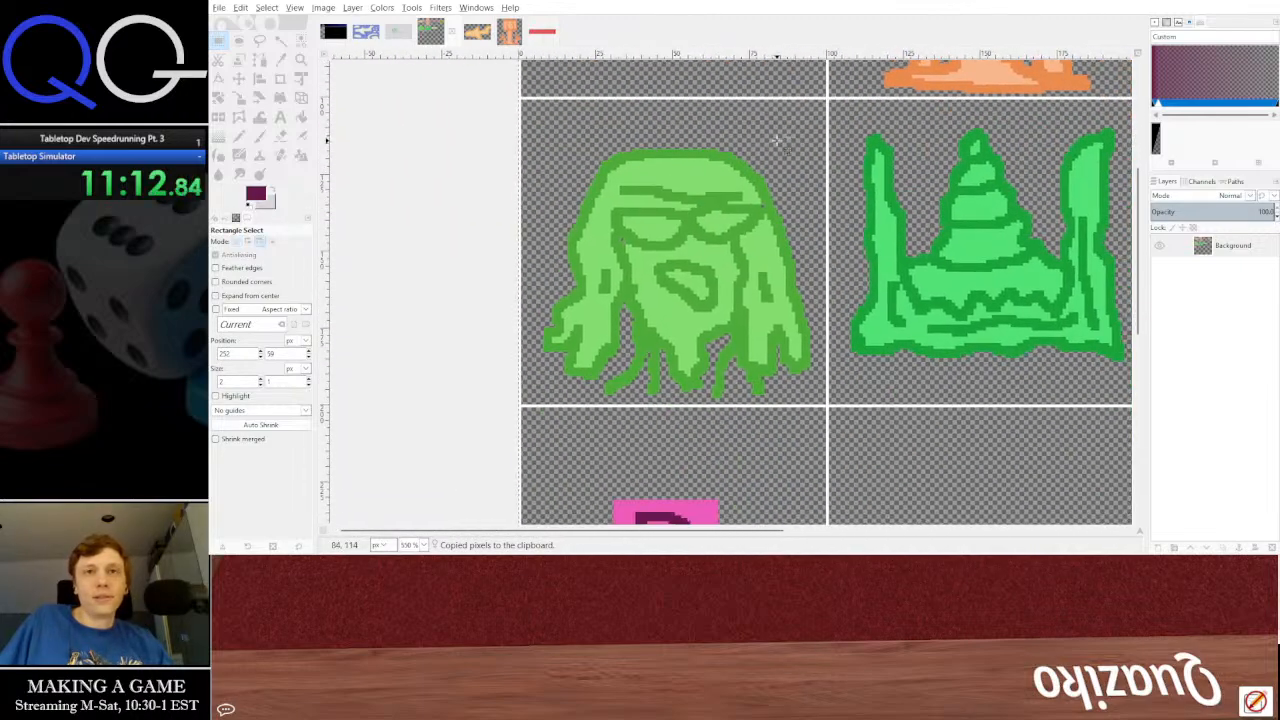
pyautogui.scroll(-2, 516, 150)
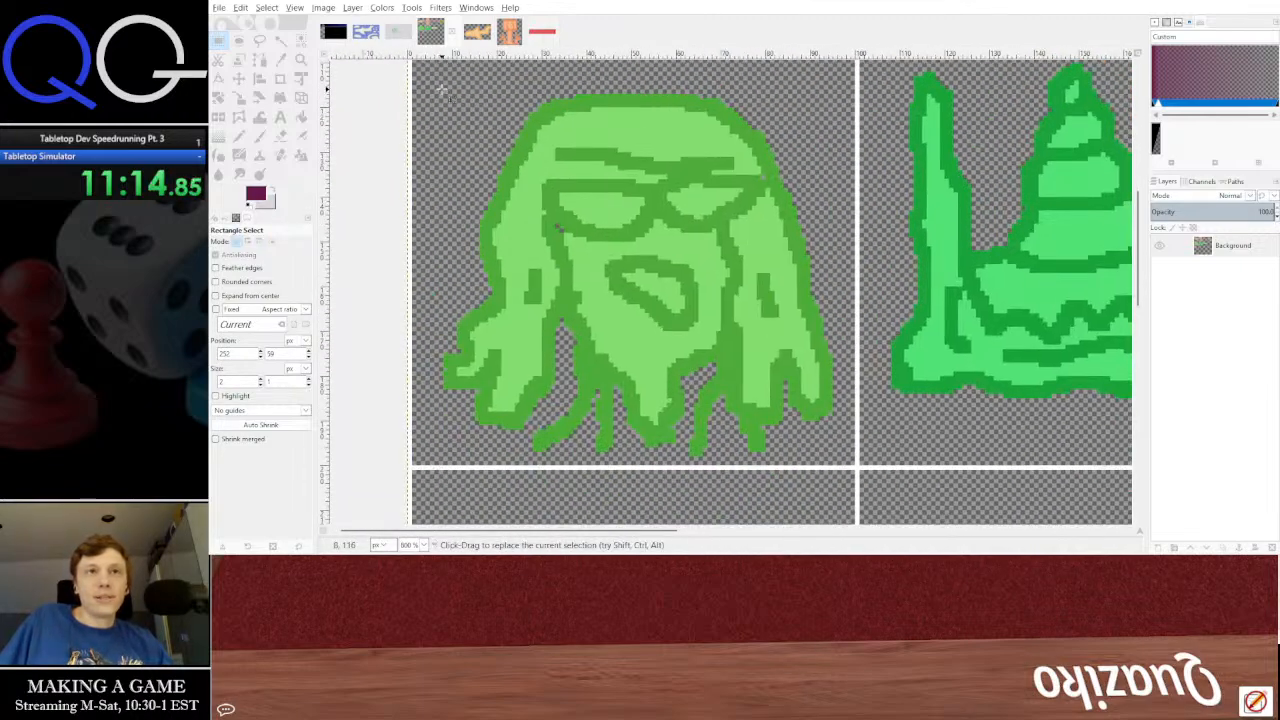
pyautogui.moveTo(426, 76); pyautogui.dragTo(826, 442)
pyautogui.hotkey('ctrl', 'c')
pyautogui.click(963, 378)
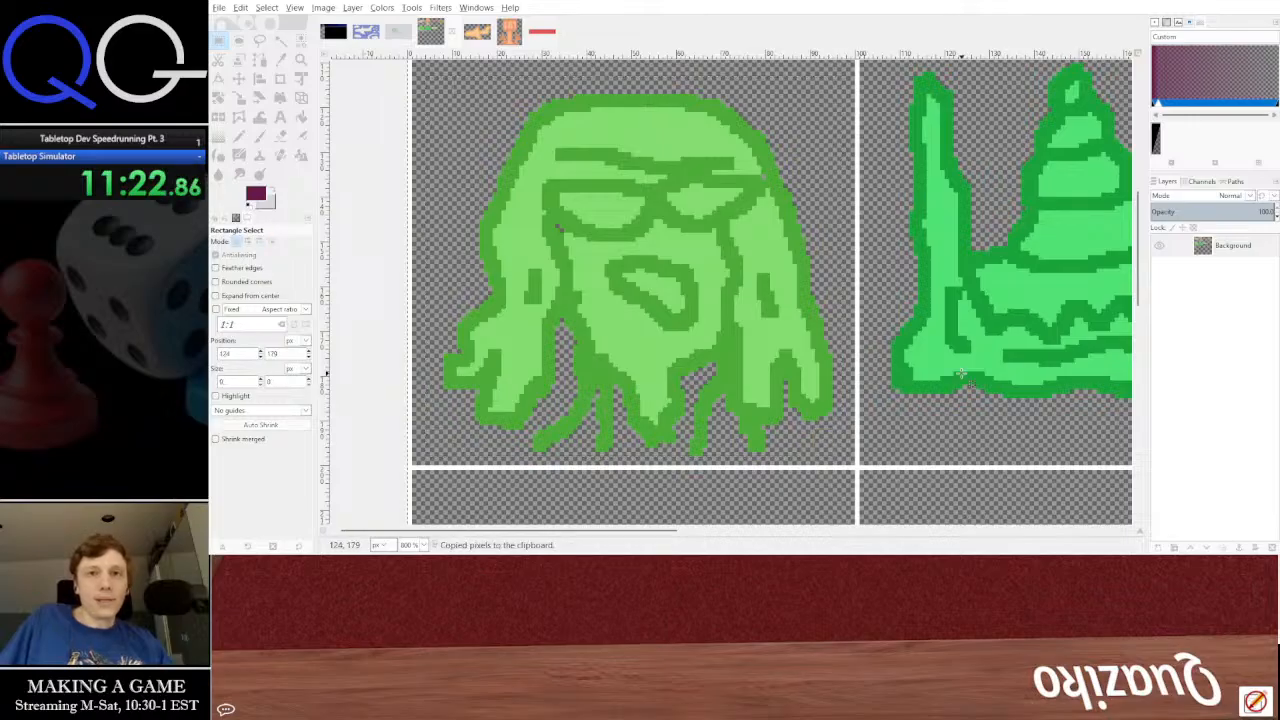
pyautogui.hotkey('ctrl', 'shift', 'v')
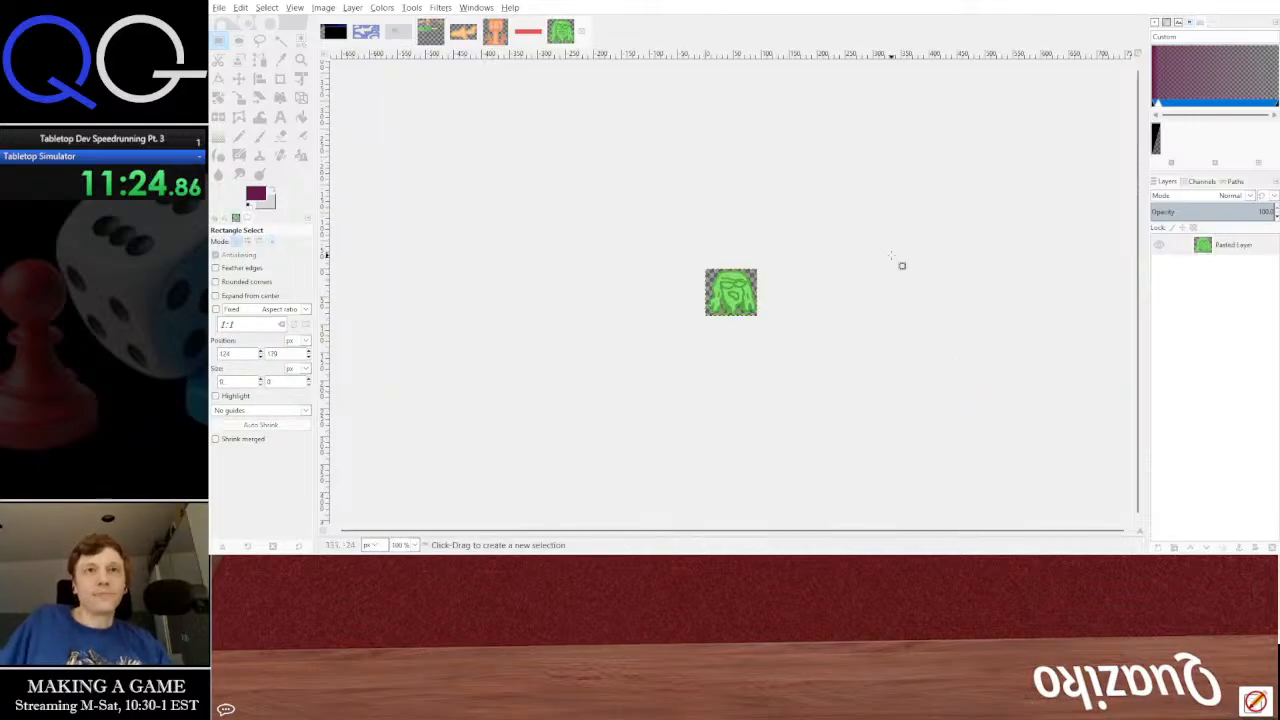
# Copy a 91 × 84 px rectangle around the dark green spired structure from the sprite sheet and paste it as a new image
pyautogui.click(430, 31)
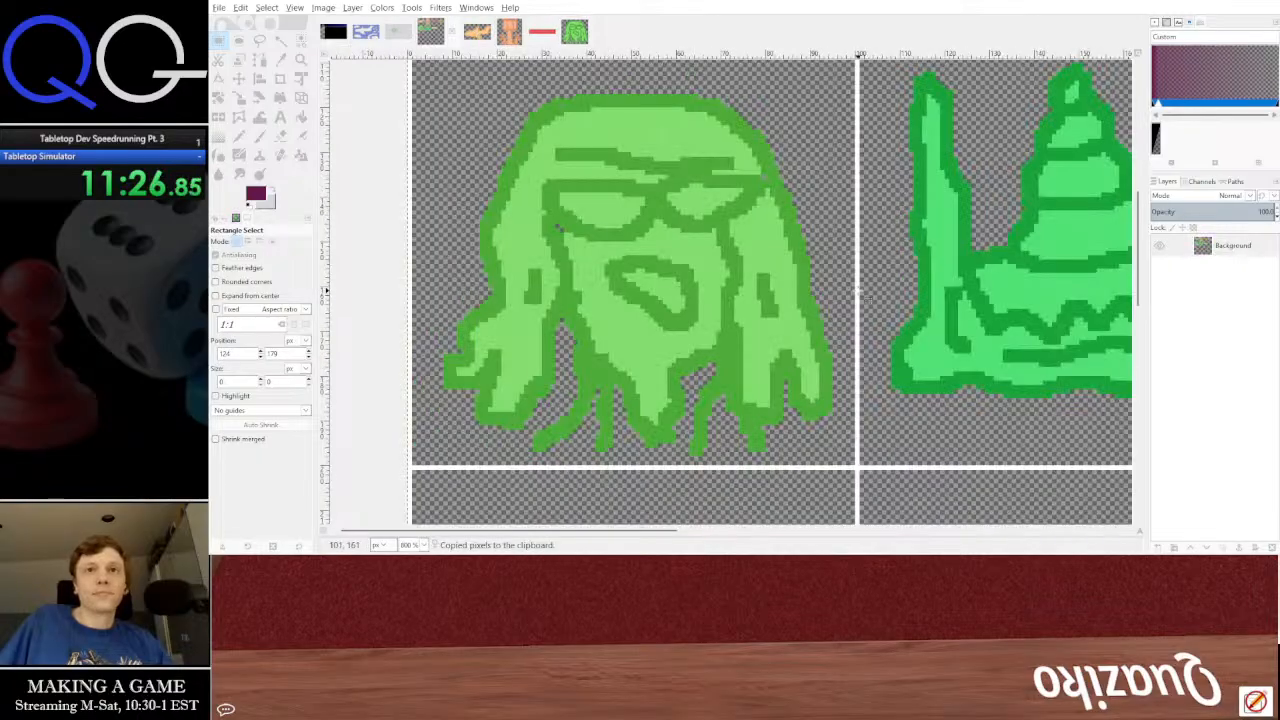
pyautogui.moveTo(868, 243); pyautogui.dragTo(477, 291)
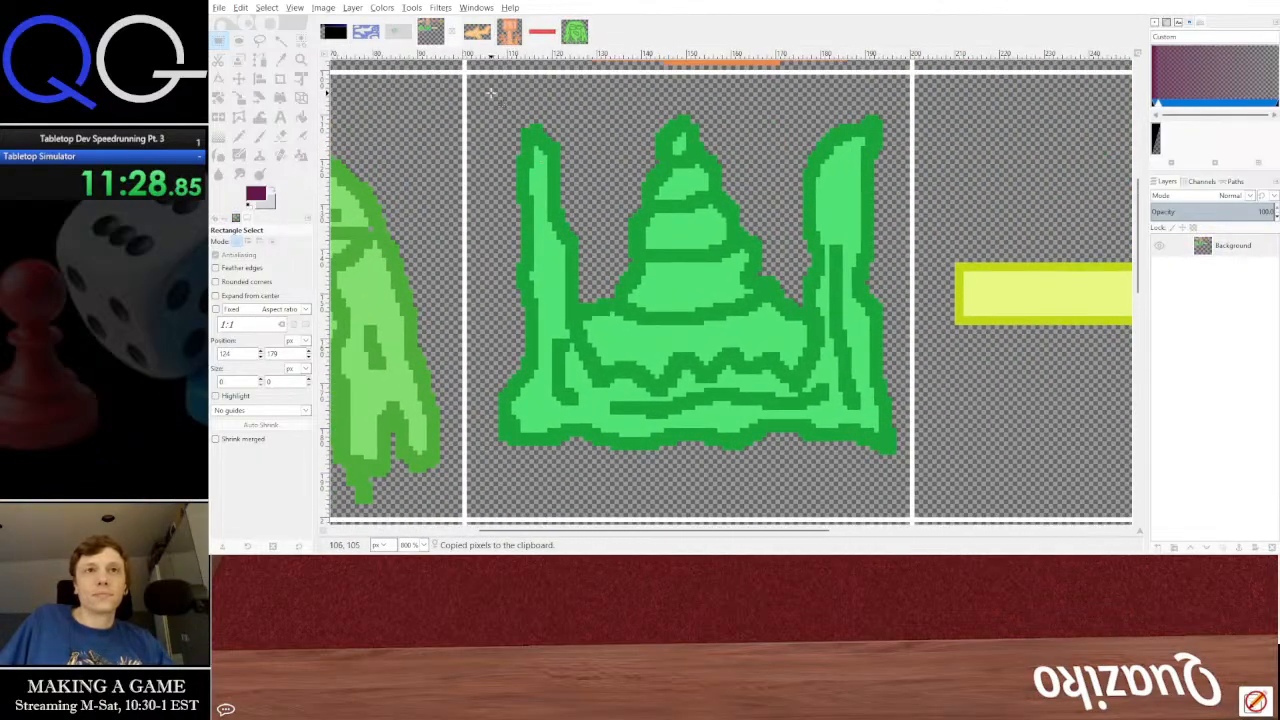
pyautogui.moveTo(490, 92); pyautogui.dragTo(895, 470)
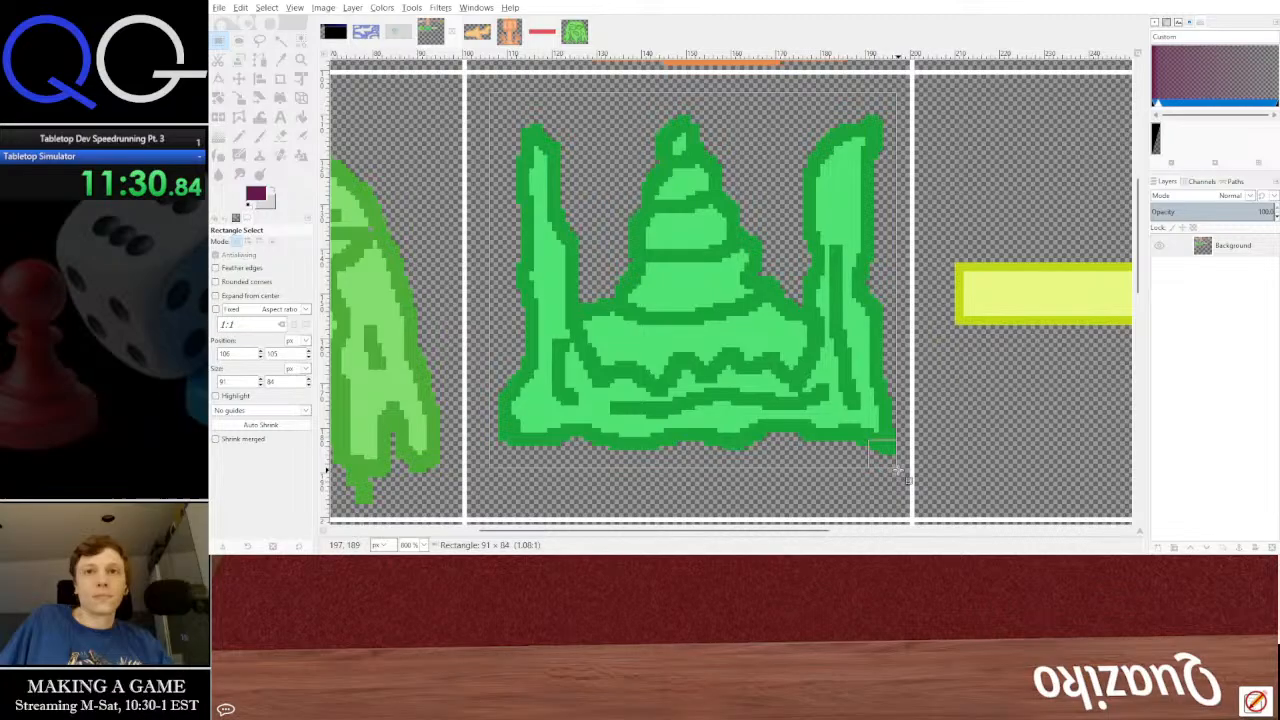
pyautogui.hotkey('ctrl', 'c')
pyautogui.click(799, 508)
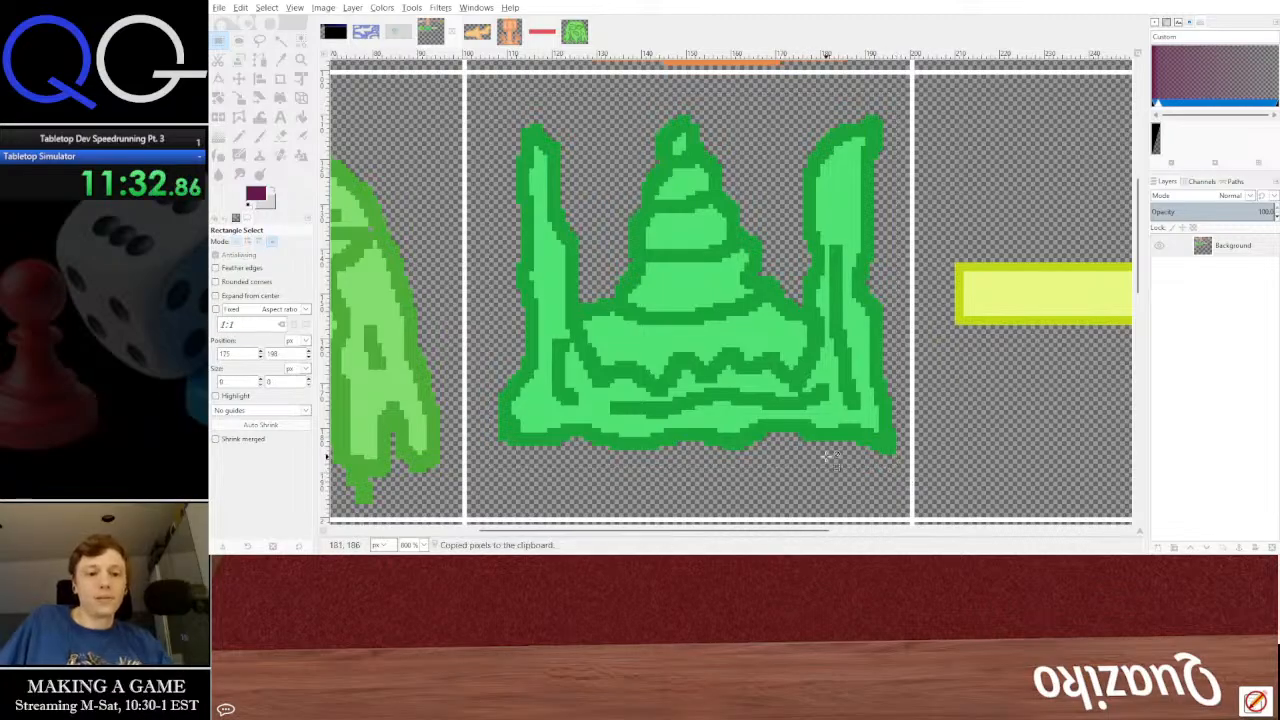
pyautogui.hotkey('ctrl', 'shift', 'v')
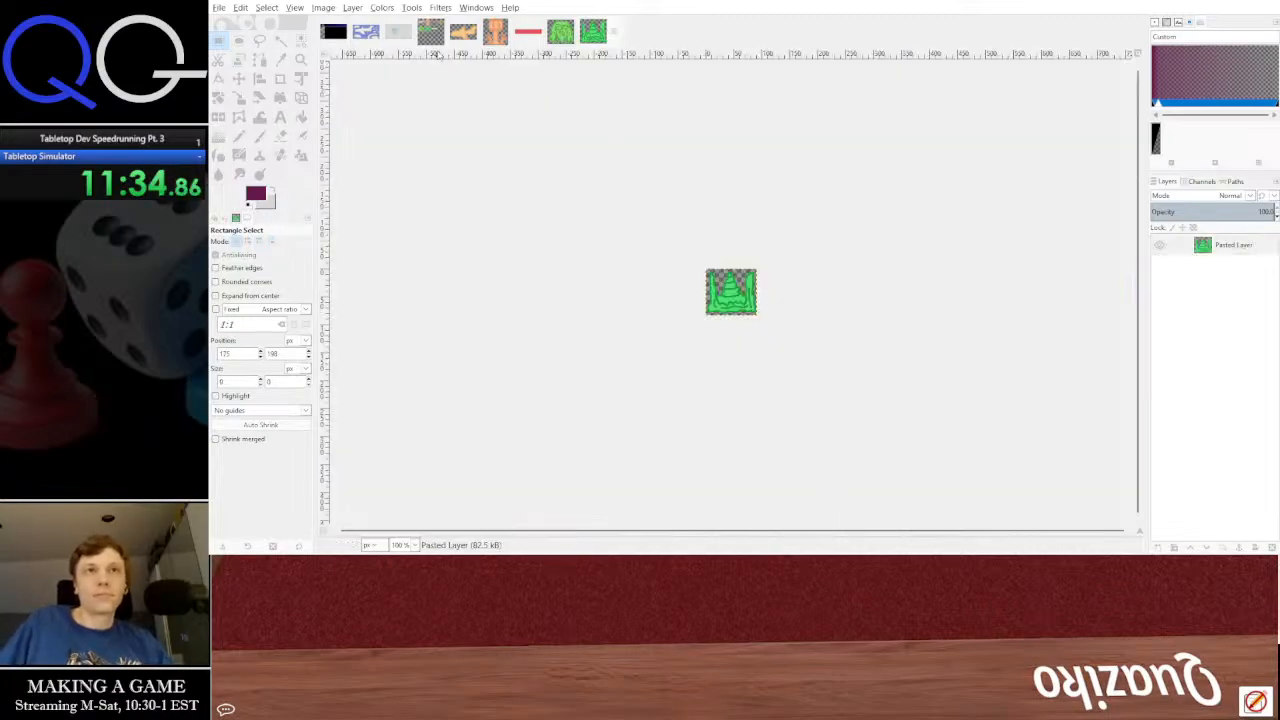
# Copy an 84 × 17 px rectangle around the yellow bar from the sprite sheet and paste it as a new image
pyautogui.click(430, 31)
pyautogui.hscroll(5, 575, 275)
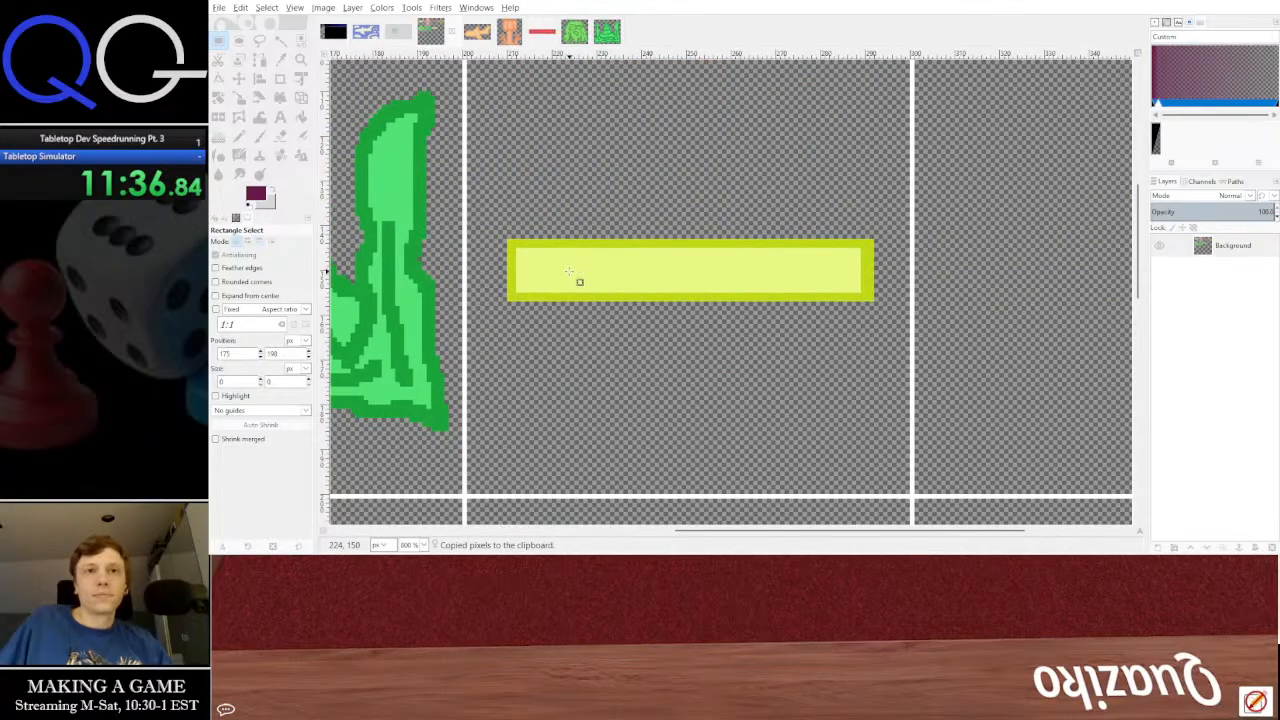
pyautogui.scroll(1, 568, 271)
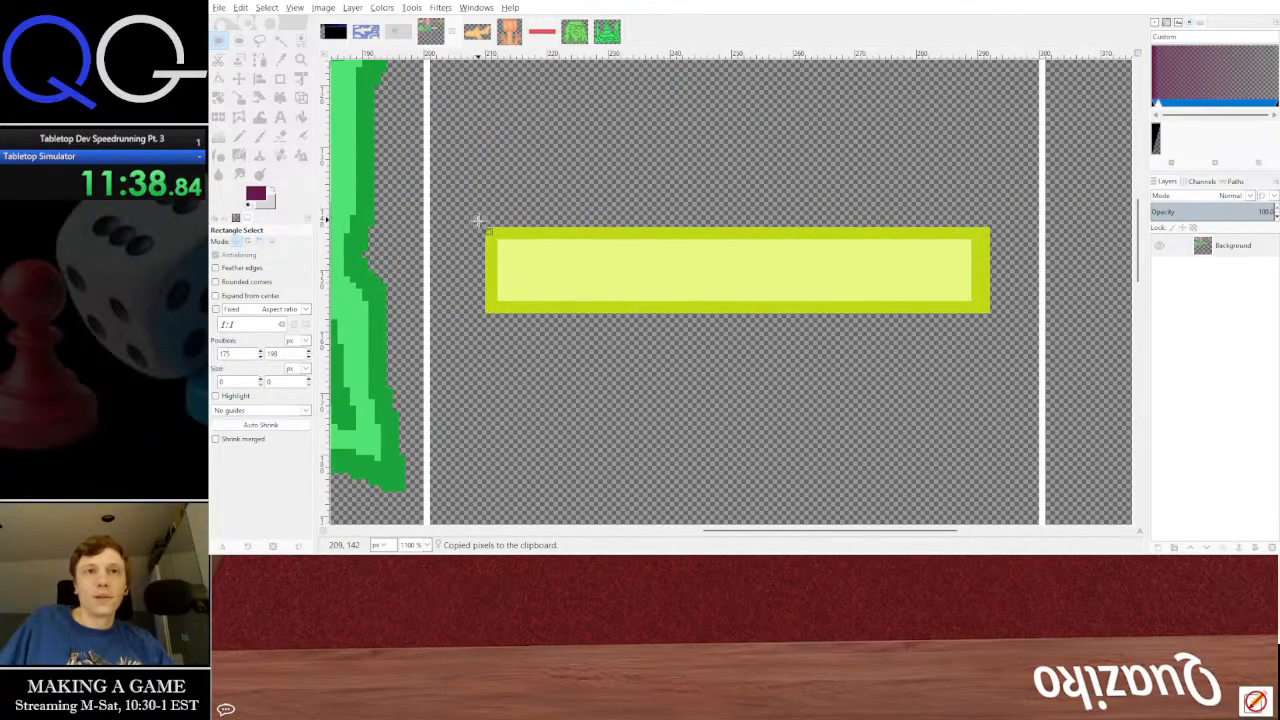
pyautogui.moveTo(478, 220); pyautogui.dragTo(997, 323)
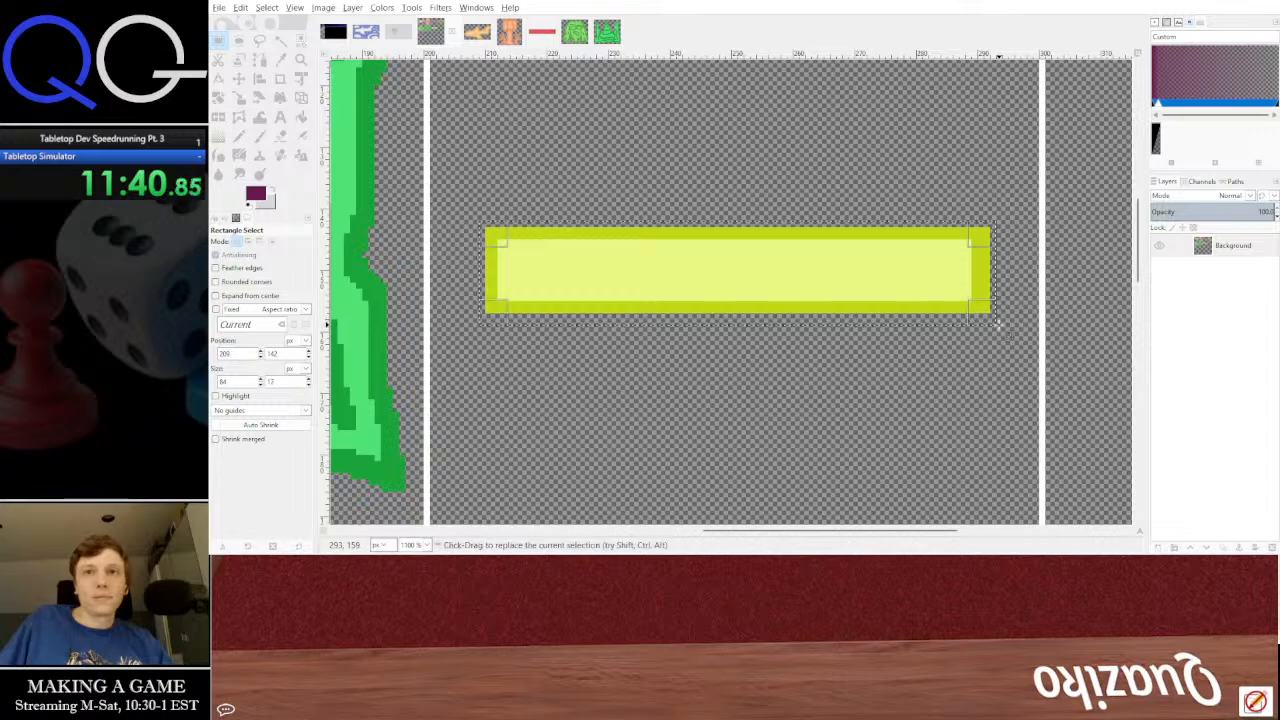
pyautogui.hotkey('ctrl', 'c')
pyautogui.click(835, 385)
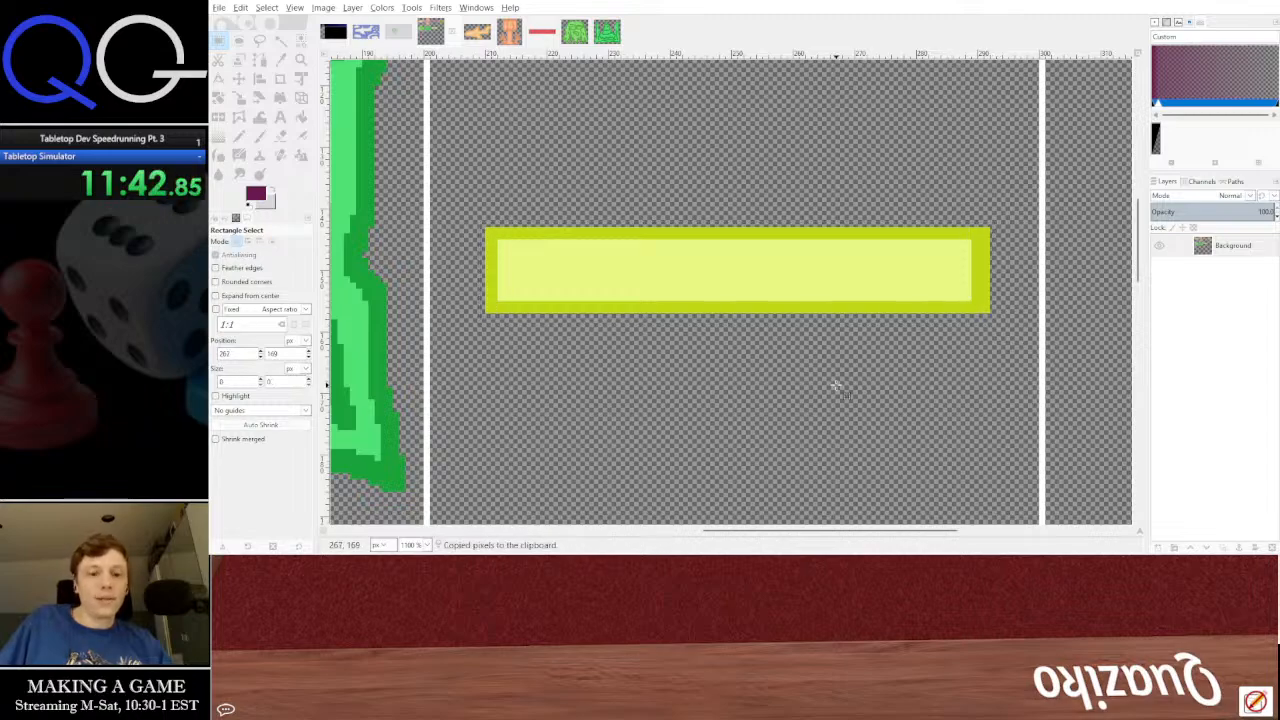
pyautogui.hotkey('ctrl', 'shift', 'v')
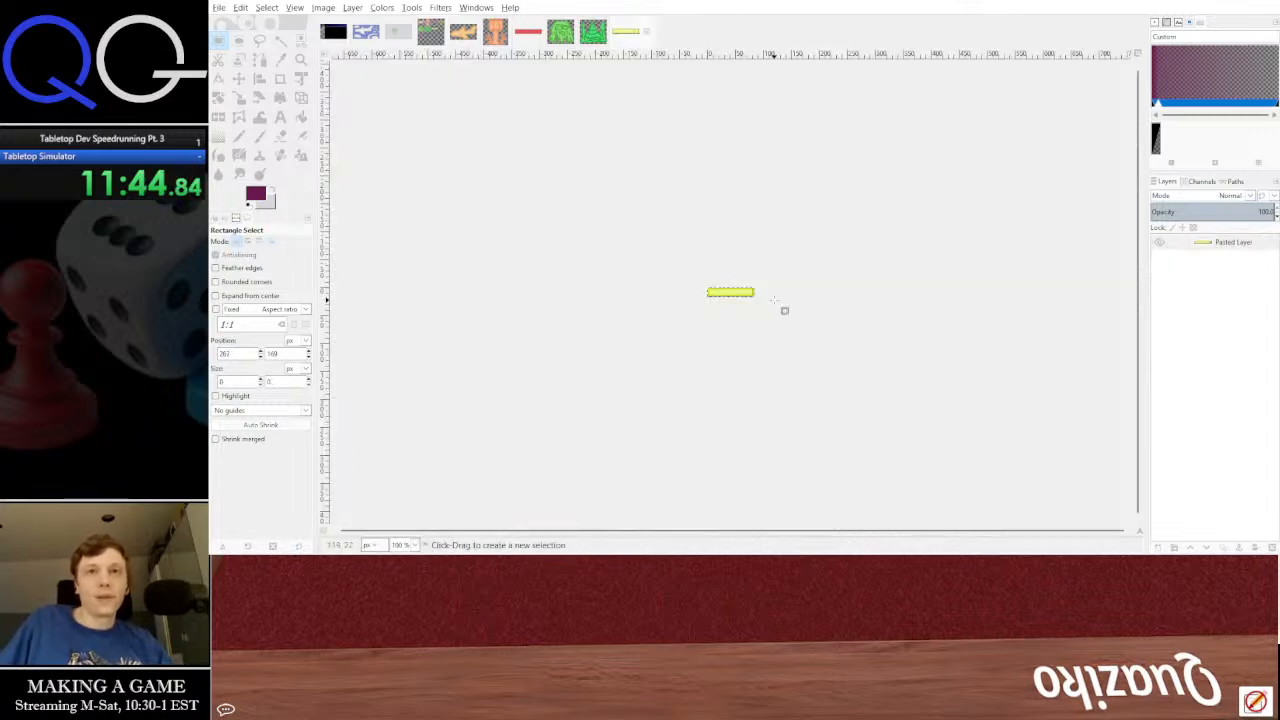
pyautogui.press('+')
pyautogui.press('+')
pyautogui.press('+')
pyautogui.press('+')
pyautogui.press('+')
pyautogui.press('+')
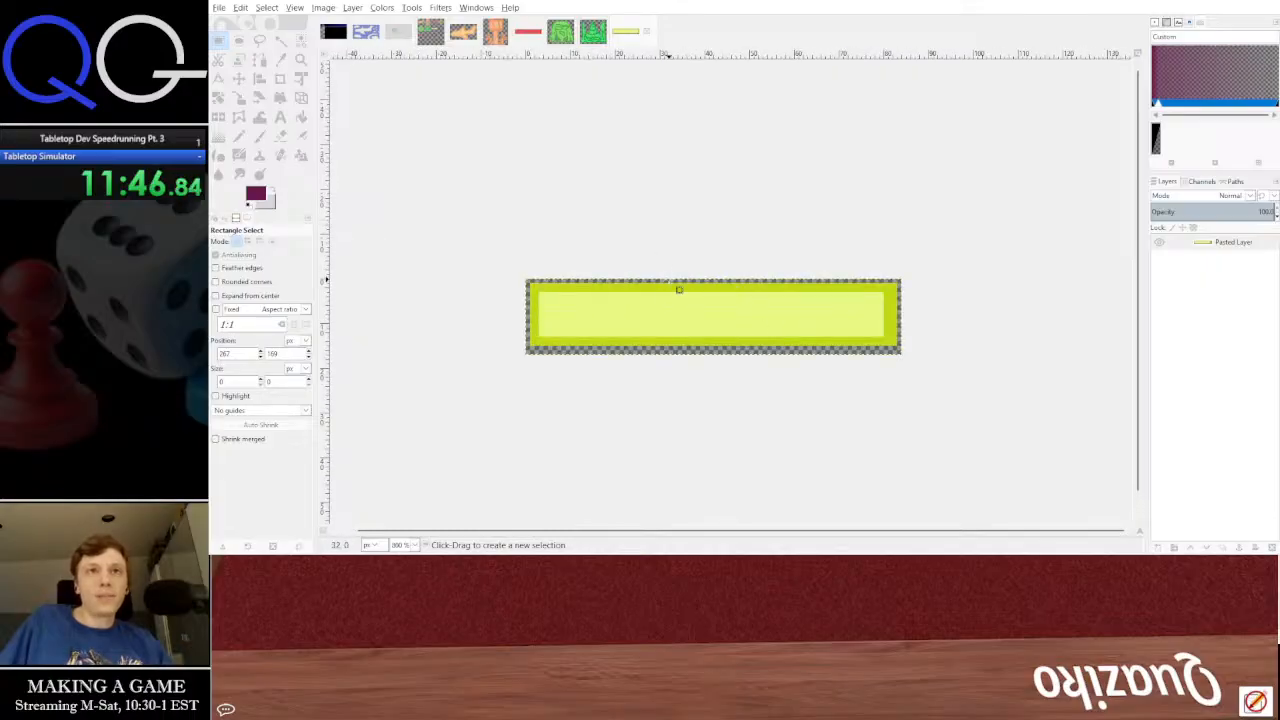
# Copy a 36 × 33 px rectangle around the pink D tile from the sprite sheet and paste it as a new image
pyautogui.click(431, 36)
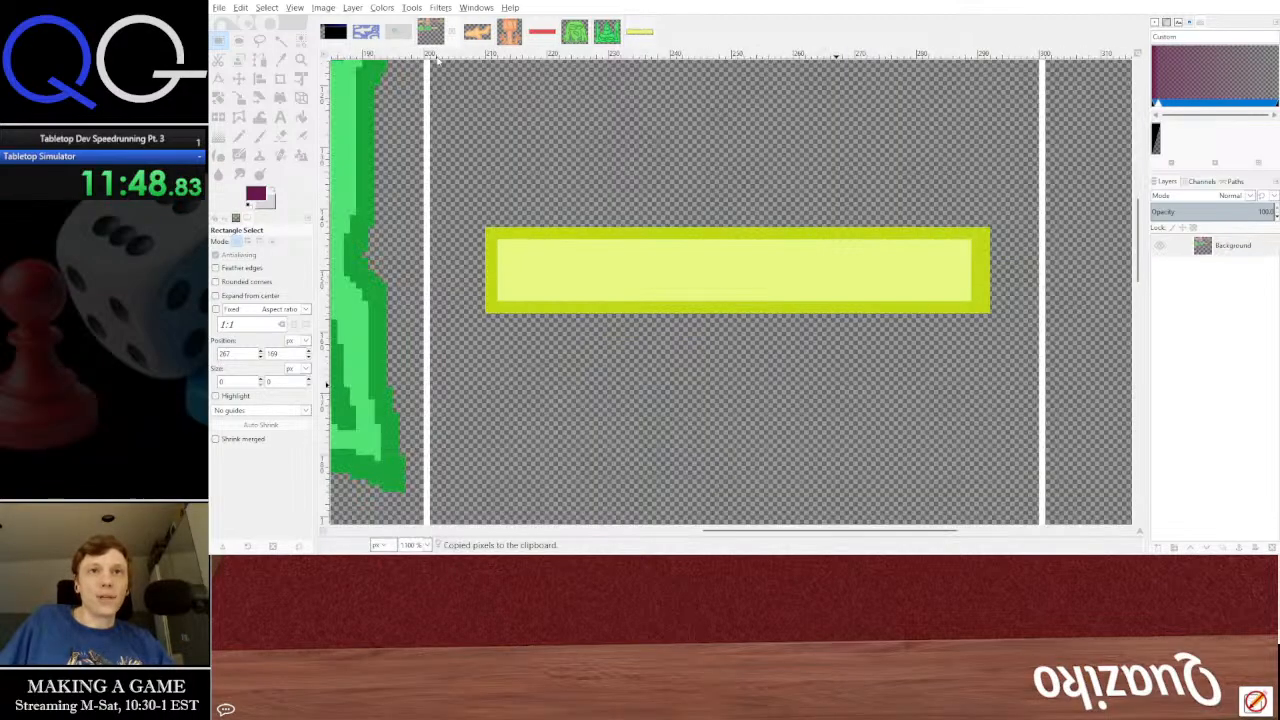
pyautogui.moveTo(517, 304); pyautogui.dragTo(554, 290)
pyautogui.scroll(-3, 618, 270)
pyautogui.scroll(-1, 622, 270)
pyautogui.scroll(3, 700, 365)
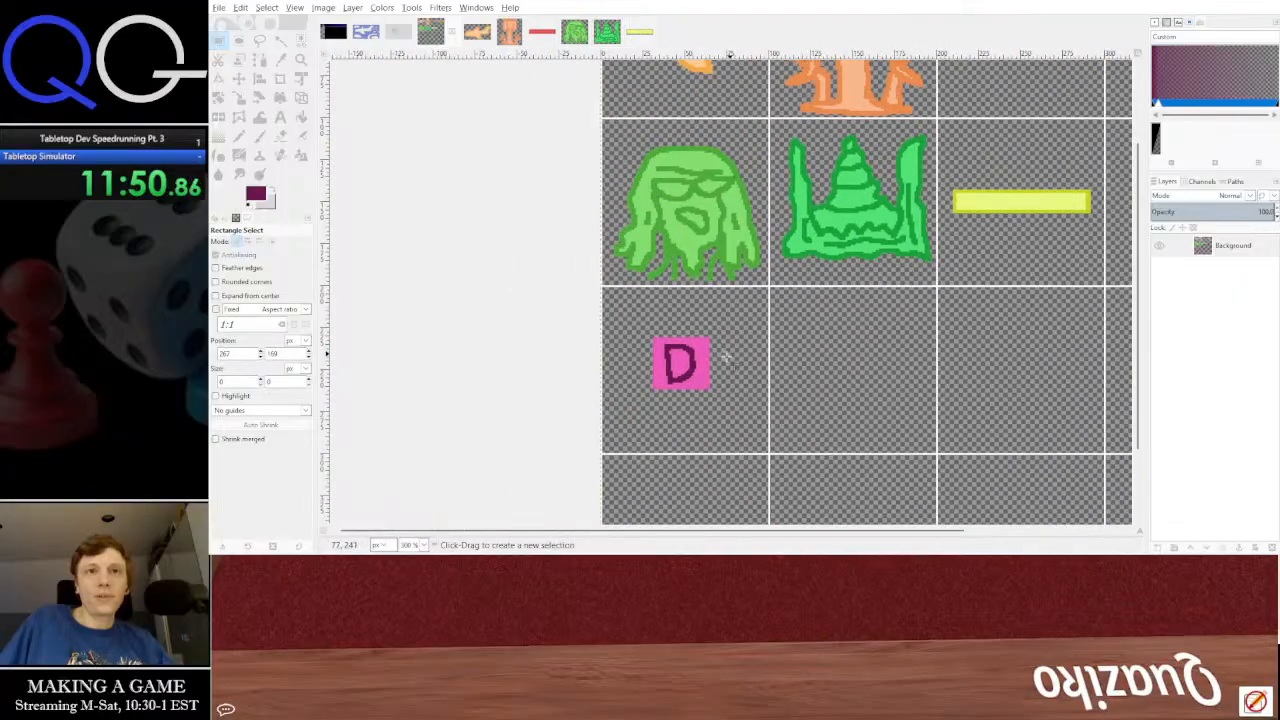
pyautogui.scroll(1, 678, 380)
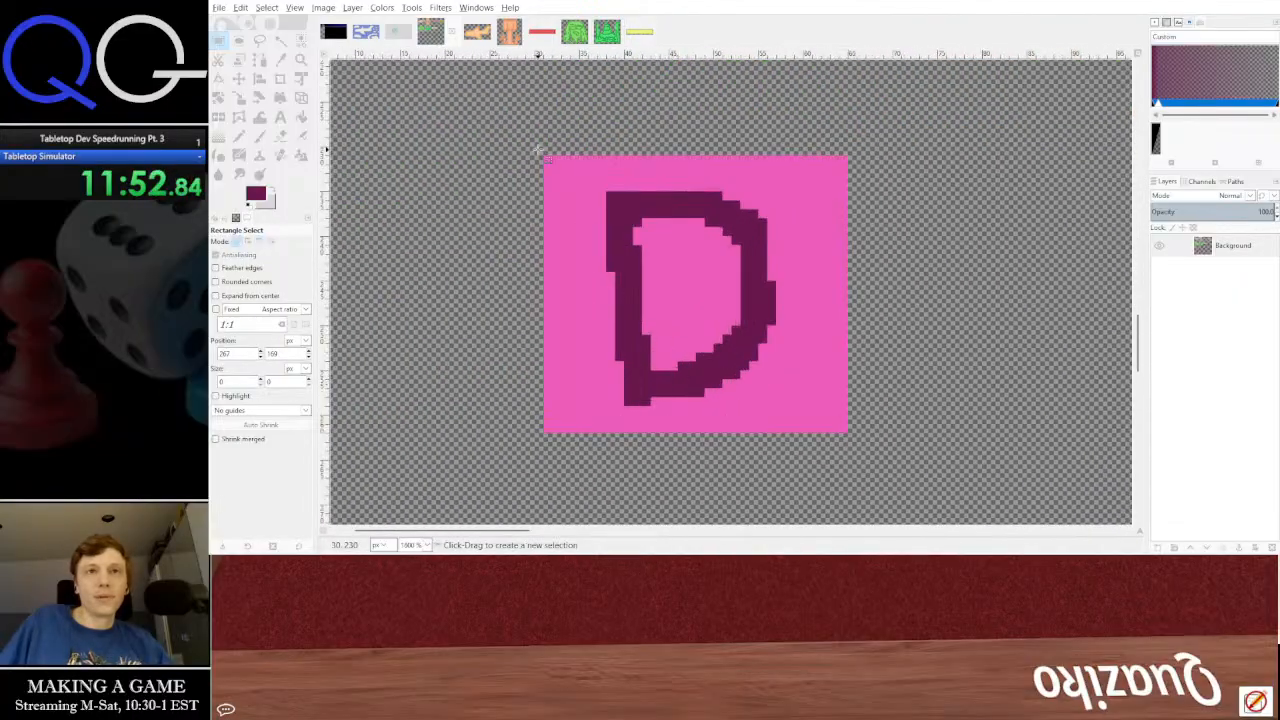
pyautogui.moveTo(533, 152); pyautogui.dragTo(858, 445)
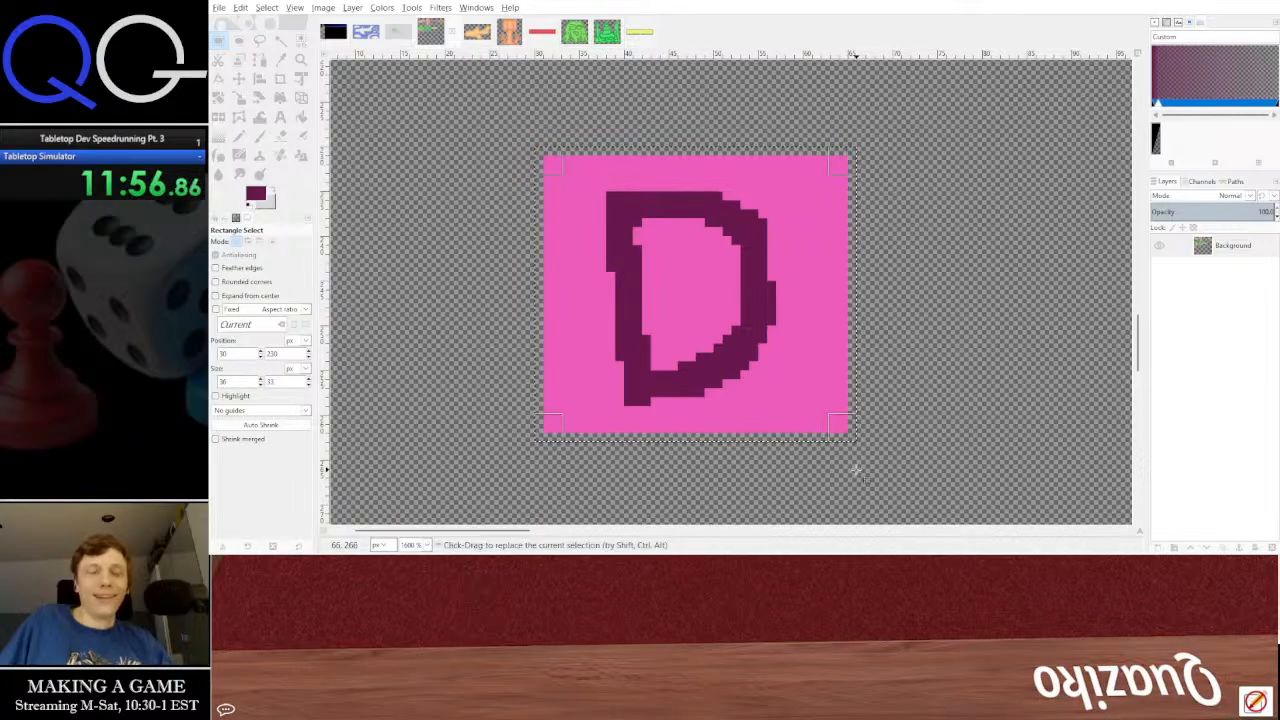
pyautogui.hotkey('ctrl', 'c')
pyautogui.click(975, 318)
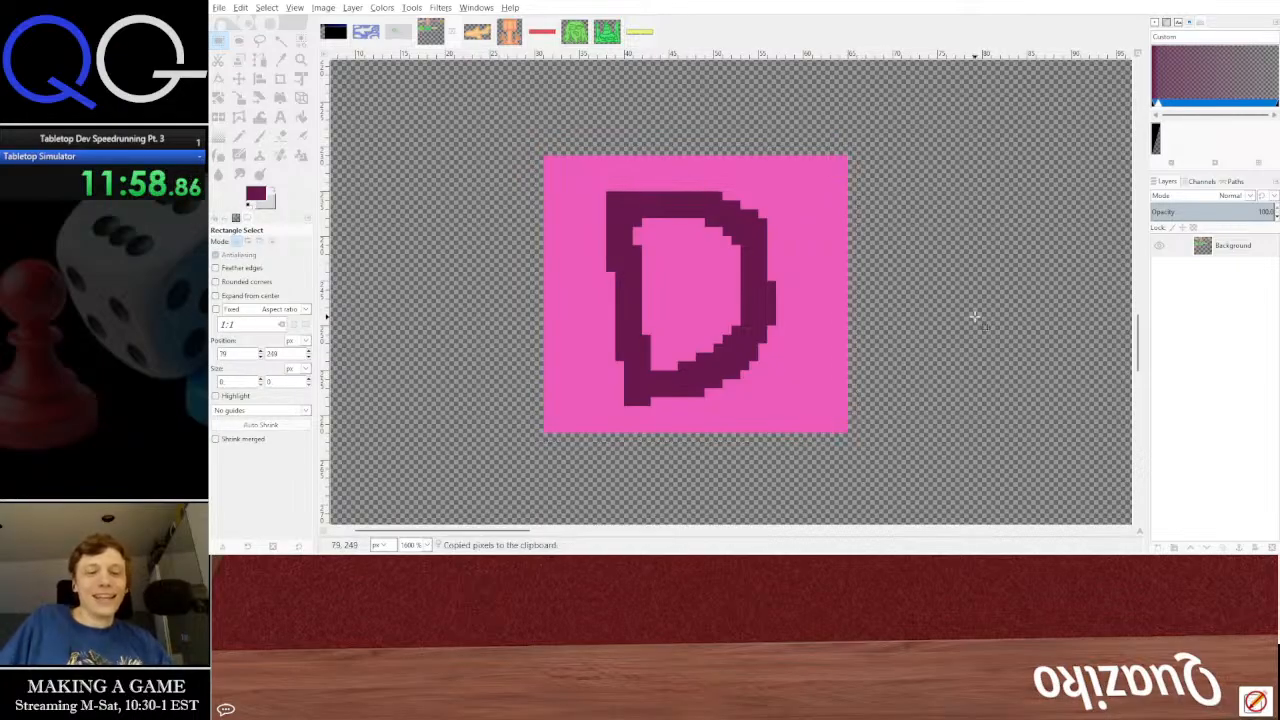
pyautogui.hotkey('ctrl', 'shift', 'v')
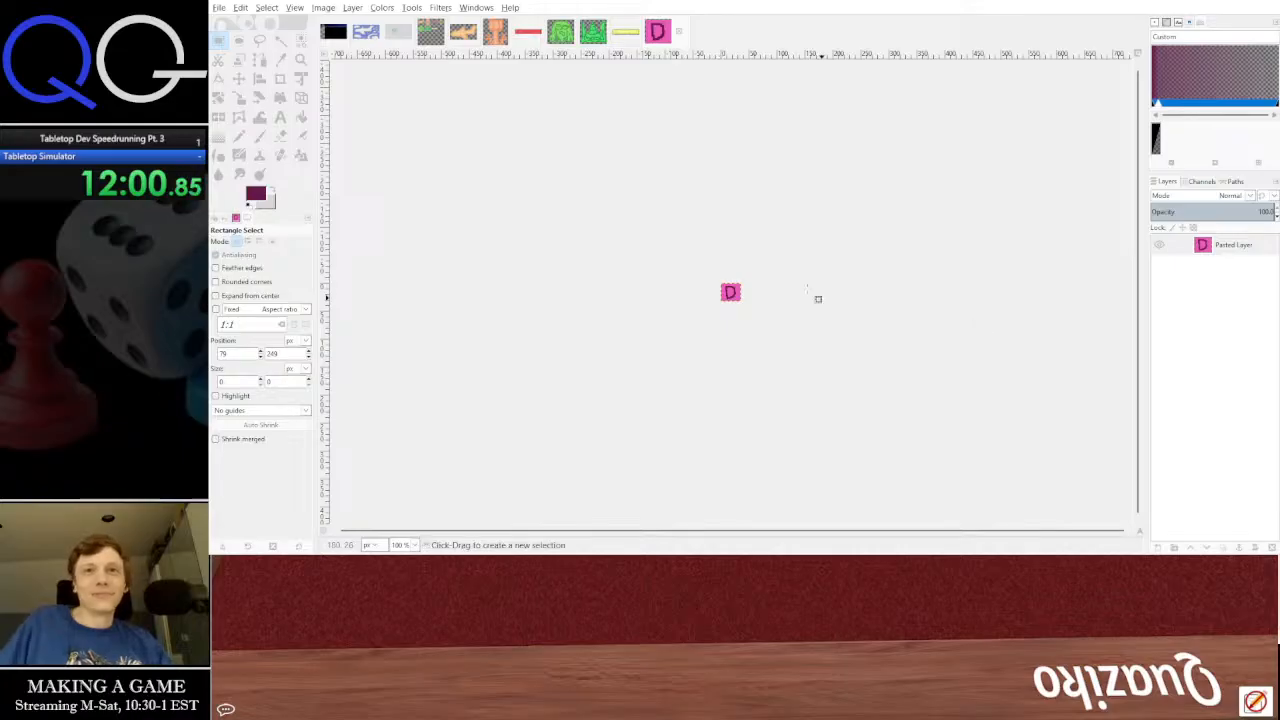
pyautogui.scroll(6, 737, 274)
pyautogui.moveTo(731, 317); pyautogui.dragTo(778, 207)
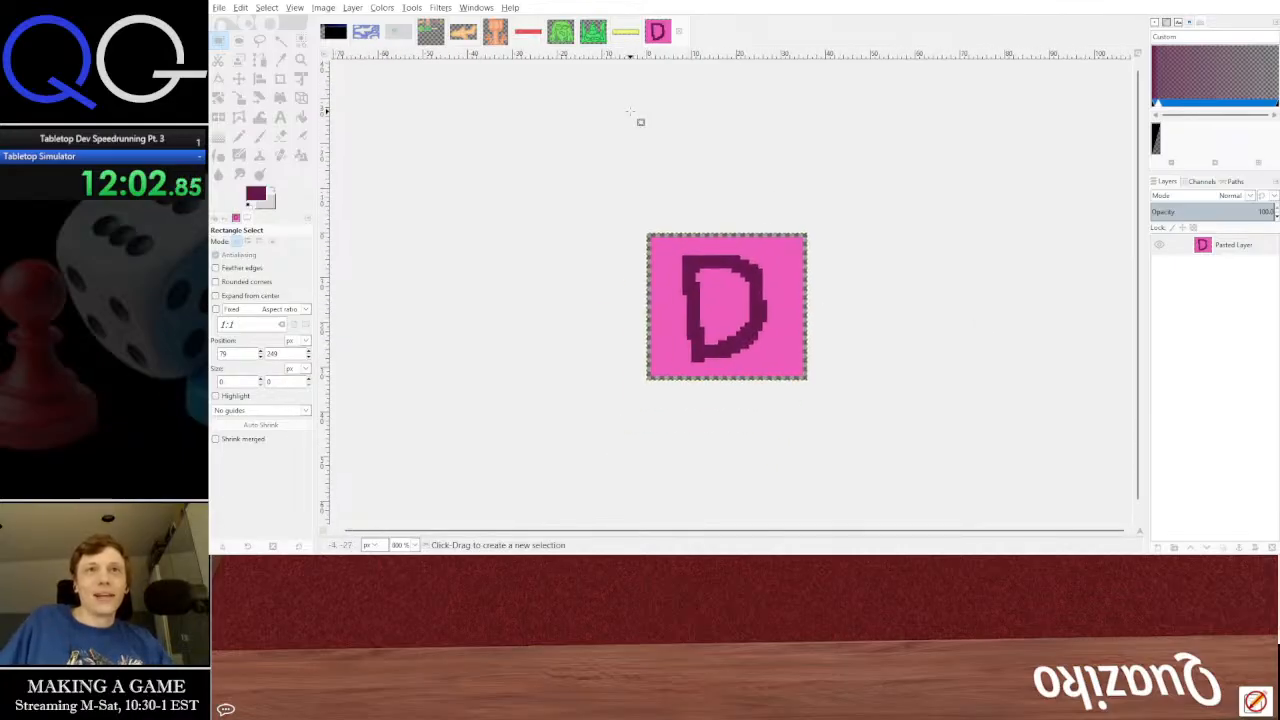
# Duplicate the round T token on the sprite sheet, placing the copy in the grid cell directly below the original
pyautogui.click(431, 32)
pyautogui.scroll(-2, 849, 272)
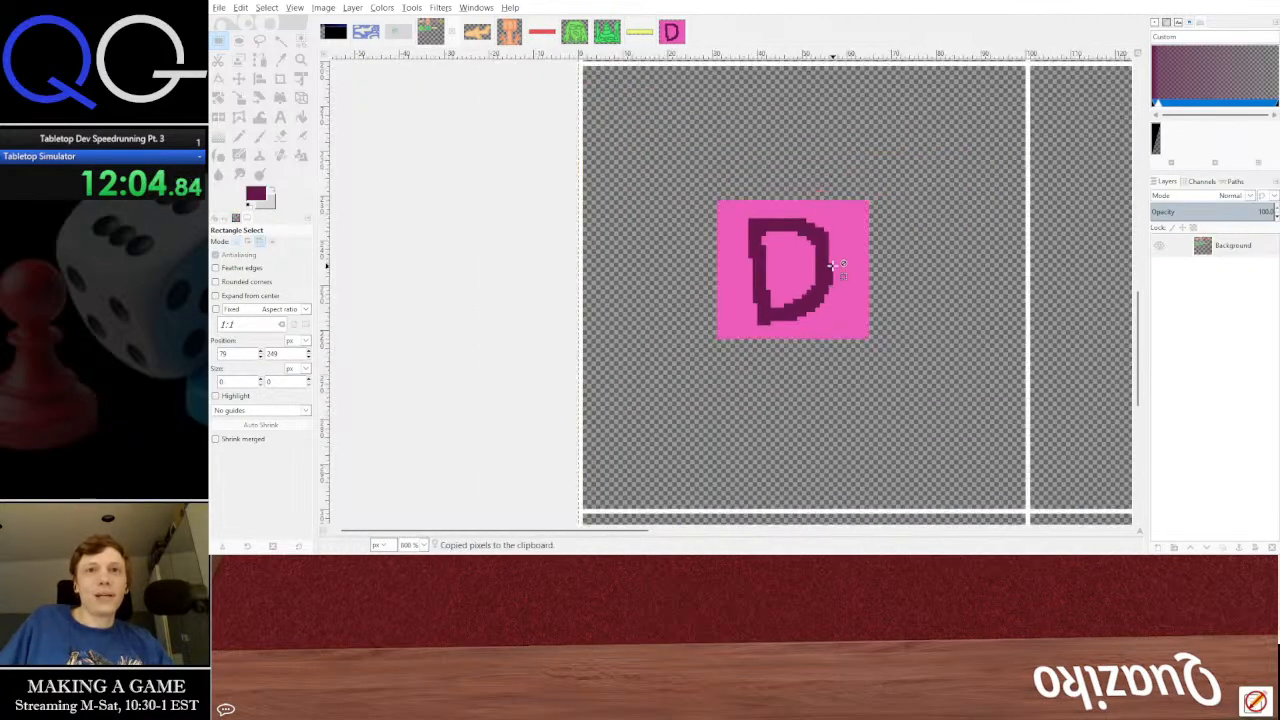
pyautogui.scroll(-1, 833, 266)
pyautogui.moveTo(928, 256); pyautogui.dragTo(343, 345)
pyautogui.moveTo(914, 226); pyautogui.dragTo(577, 420)
pyautogui.moveTo(875, 90); pyautogui.dragTo(755, 317)
pyautogui.moveTo(578, 88); pyautogui.dragTo(818, 294)
pyautogui.hotkey('ctrl', 'c')
pyautogui.scroll(-2, 806, 377)
pyautogui.hotkey('ctrl', 'v')
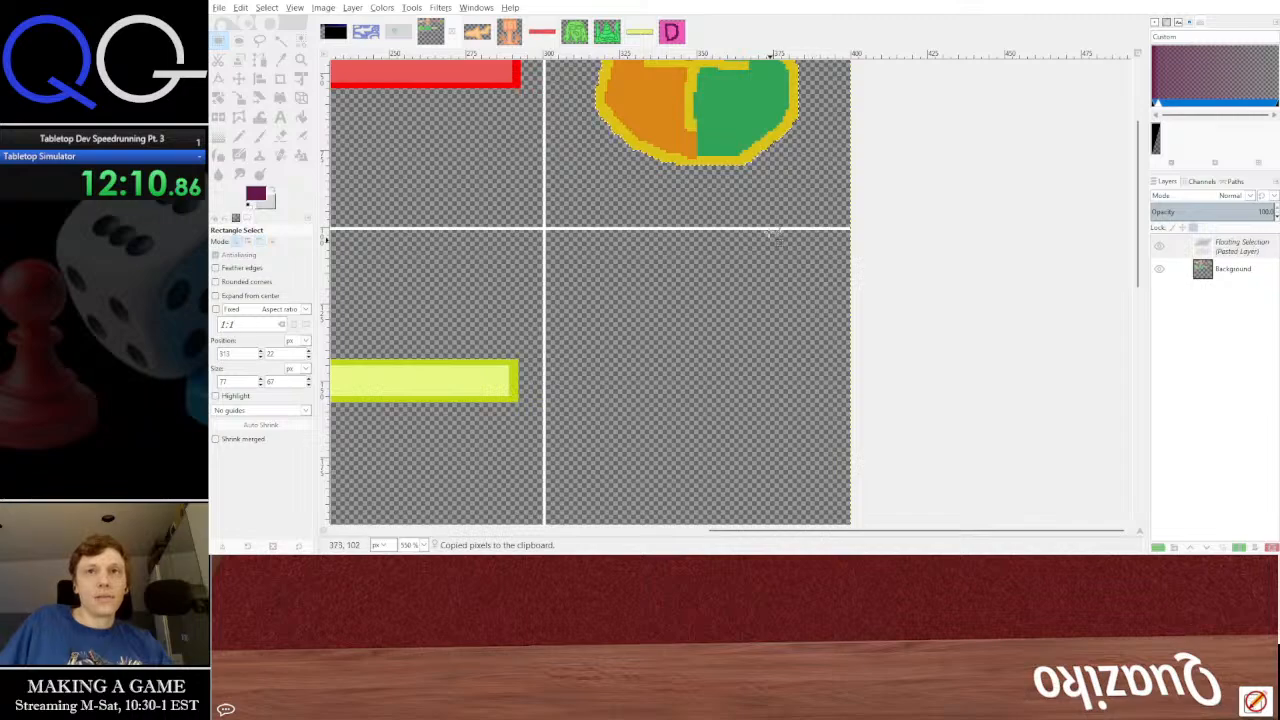
pyautogui.moveTo(721, 105); pyautogui.dragTo(734, 405)
pyautogui.click(780, 322)
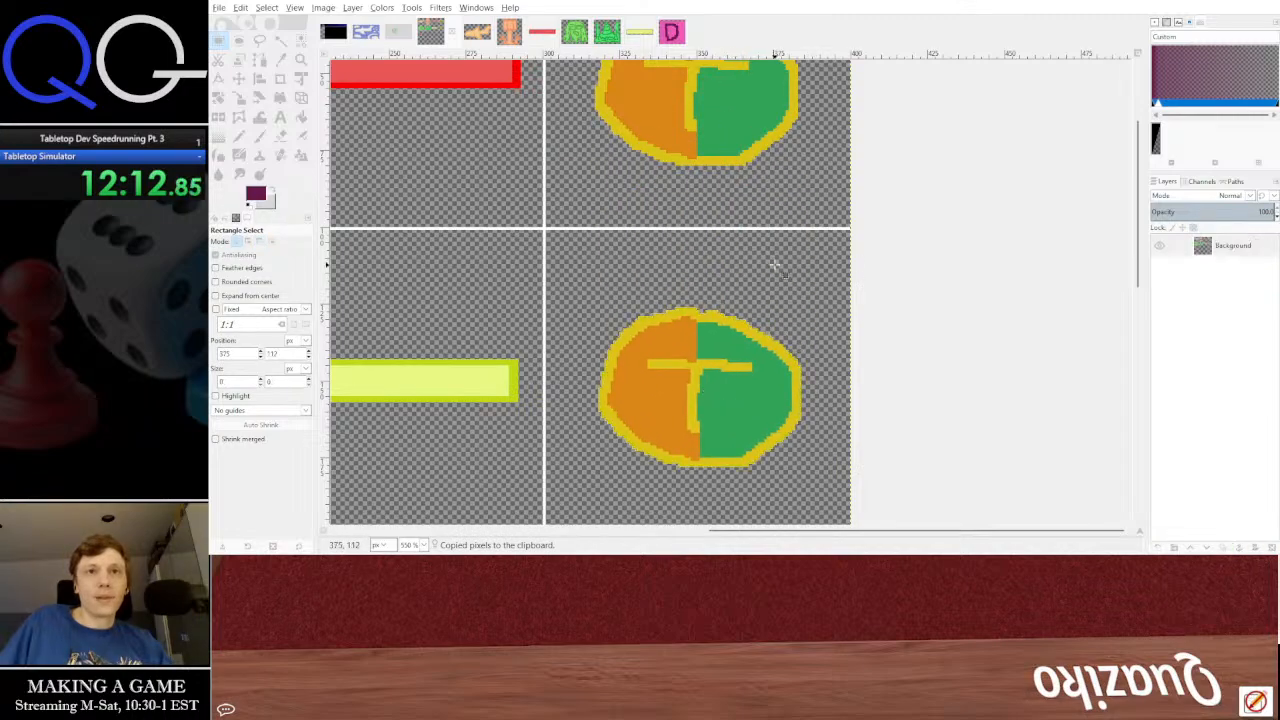
# Fill the upper T token's outline and letter with the dark orange sampled from the barrel-topped tower's outline
pyautogui.scroll(3, 775, 333)
pyautogui.scroll(1, 770, 204)
pyautogui.scroll(-2, 729, 257)
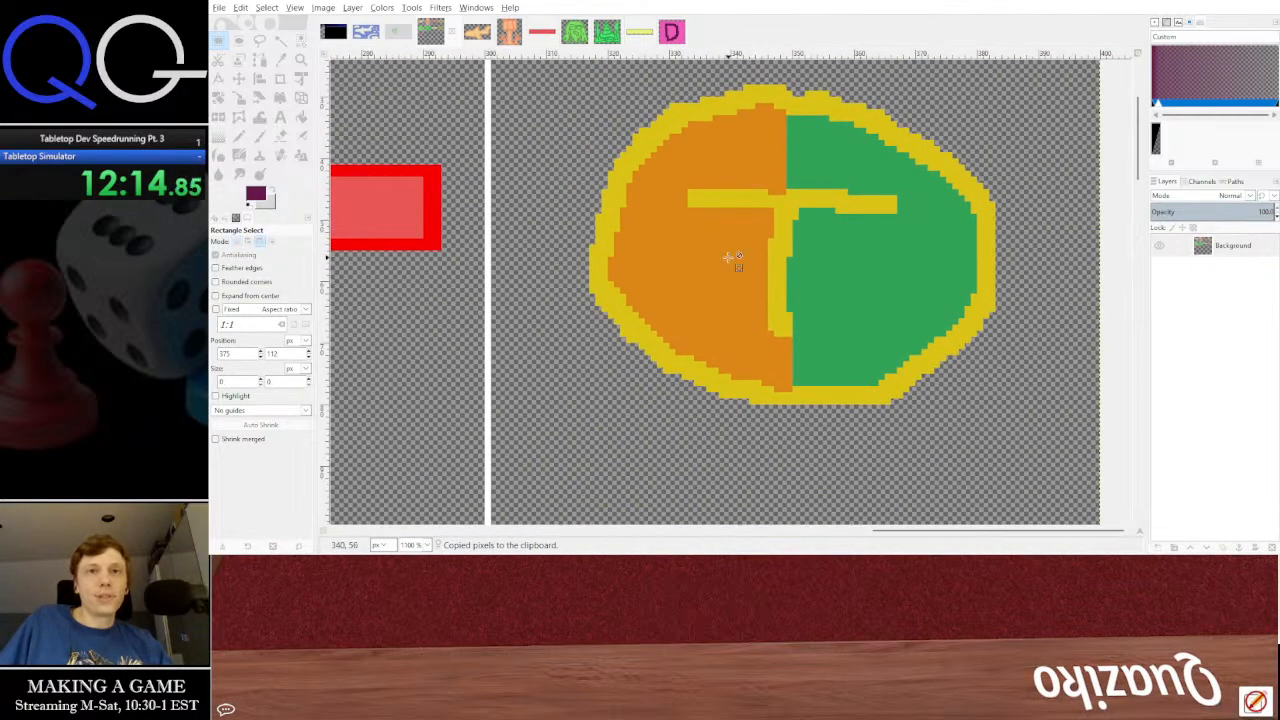
pyautogui.scroll(-2, 735, 278)
pyautogui.scroll(1, 735, 278)
pyautogui.moveTo(735, 278); pyautogui.dragTo(836, 283)
pyautogui.scroll(3, 518, 252)
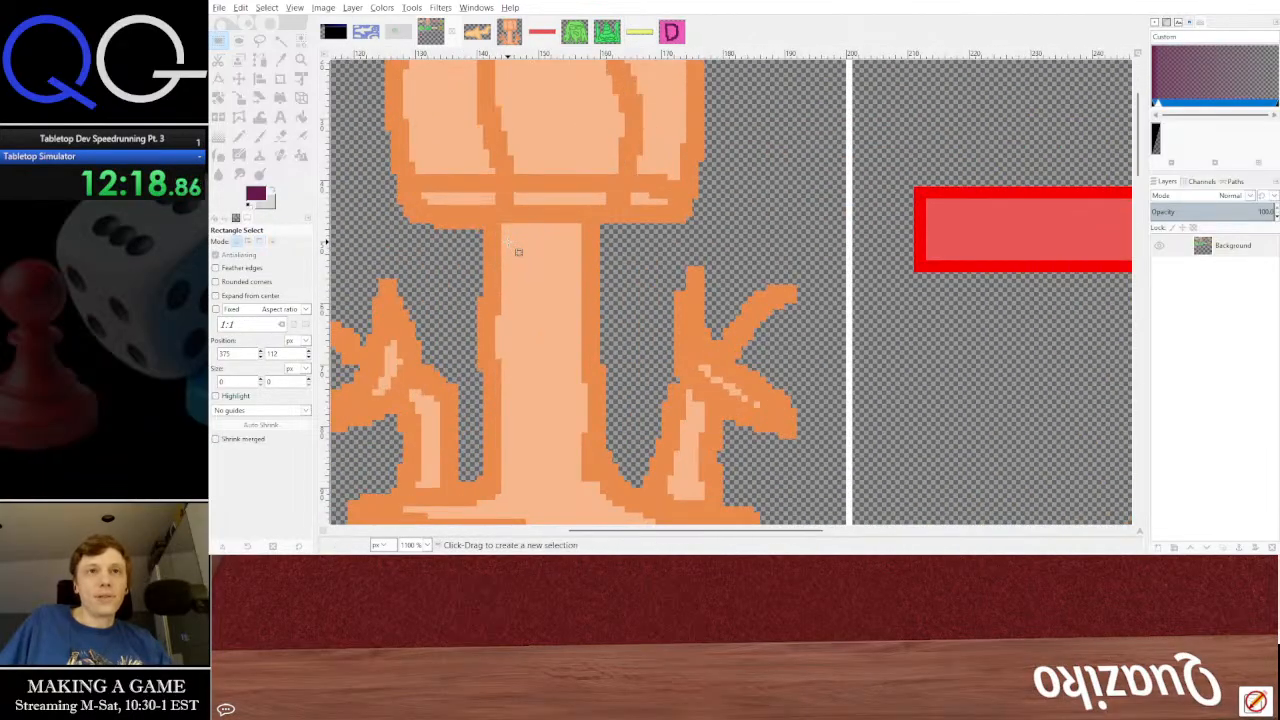
pyautogui.press('o')
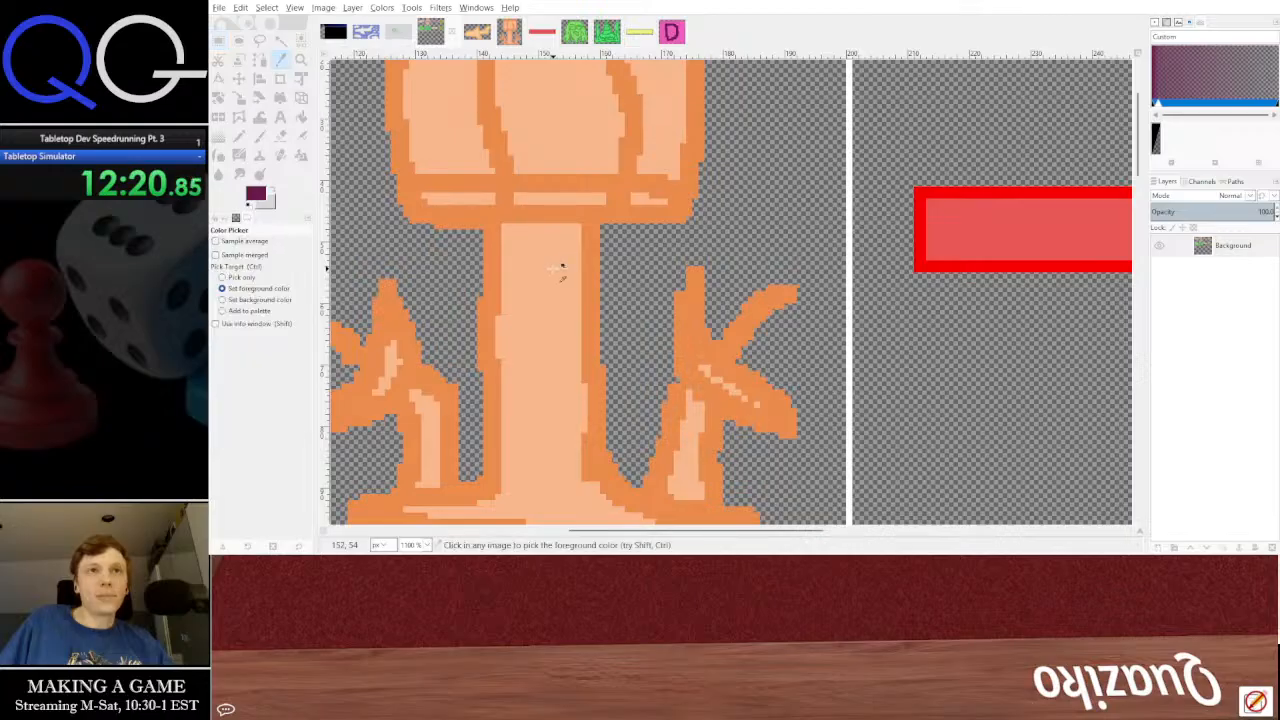
pyautogui.click(573, 212)
pyautogui.moveTo(1003, 232); pyautogui.dragTo(397, 251)
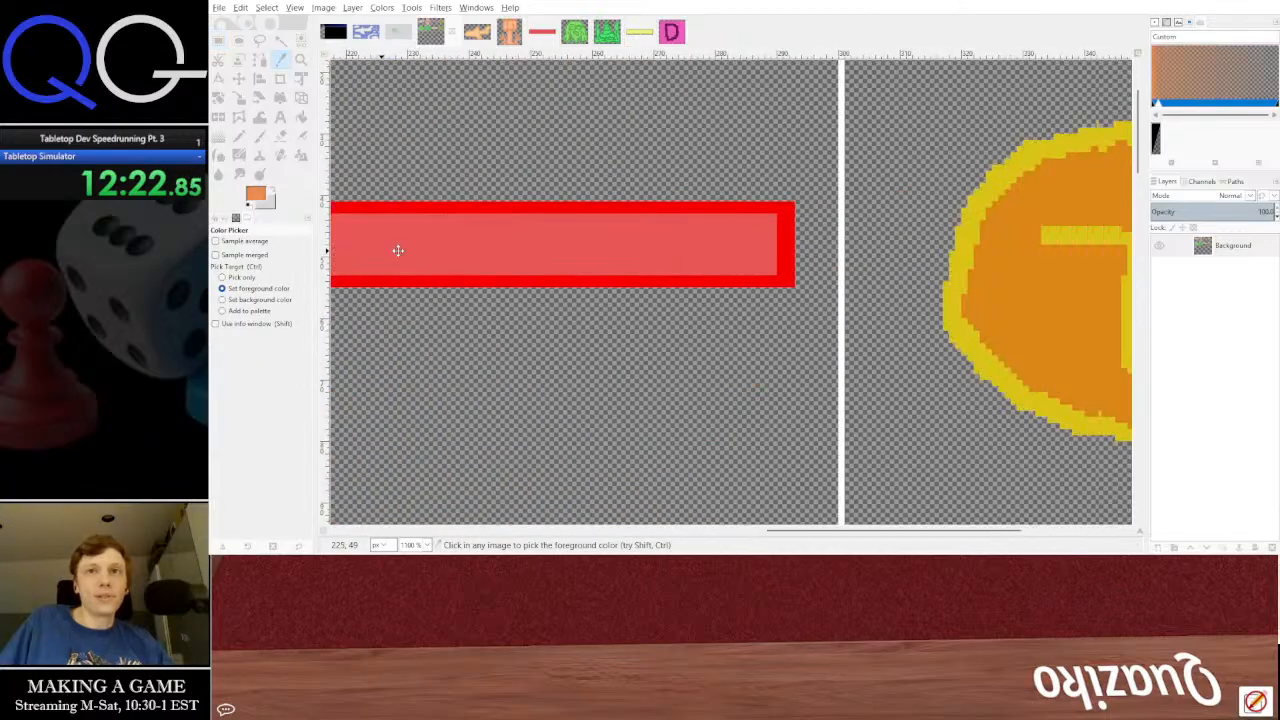
pyautogui.moveTo(998, 186); pyautogui.dragTo(445, 142)
pyautogui.click(301, 117)
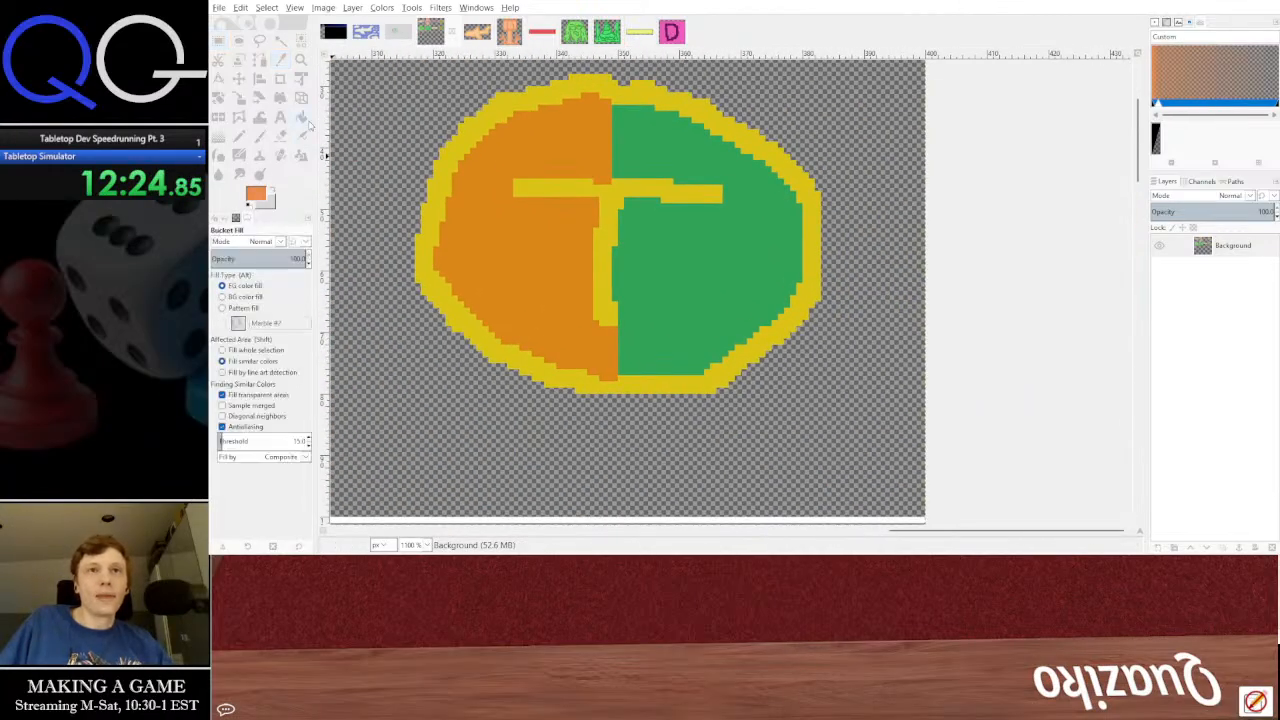
pyautogui.click(570, 92)
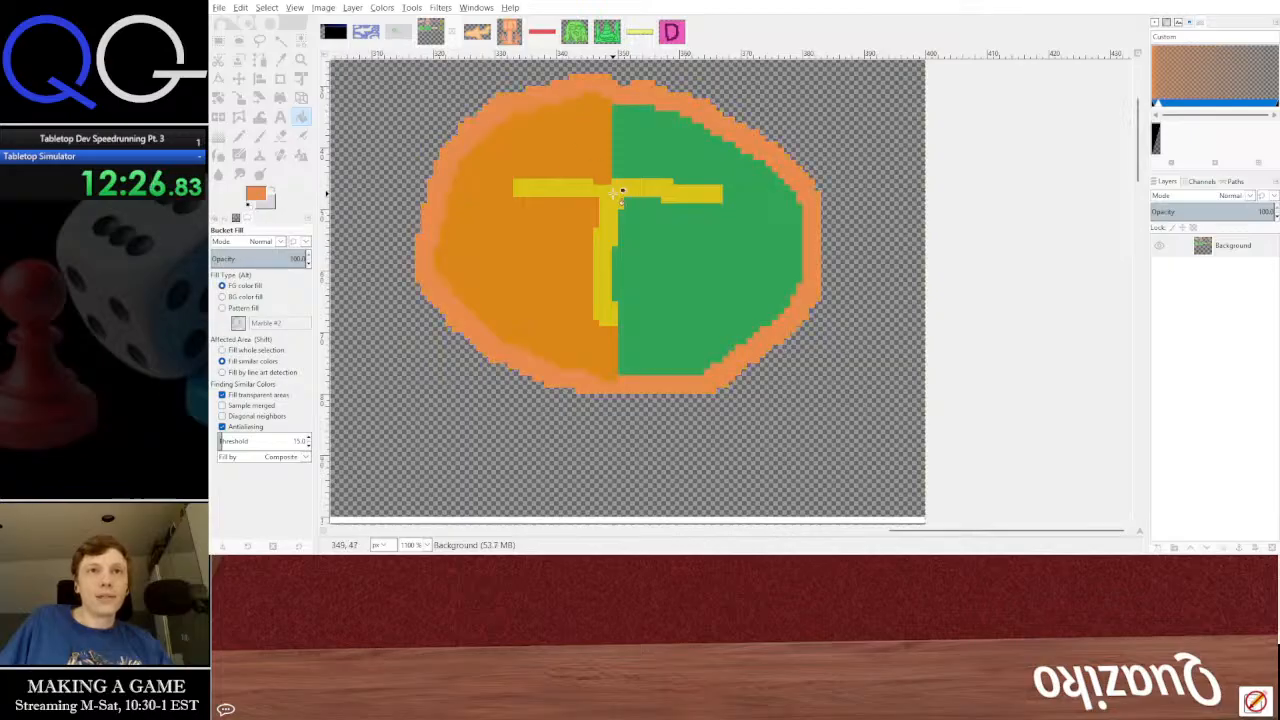
pyautogui.click(613, 193)
pyautogui.moveTo(566, 297); pyautogui.dragTo(926, 283)
pyautogui.scroll(-2, 670, 260)
pyautogui.moveTo(532, 258); pyautogui.dragTo(953, 250)
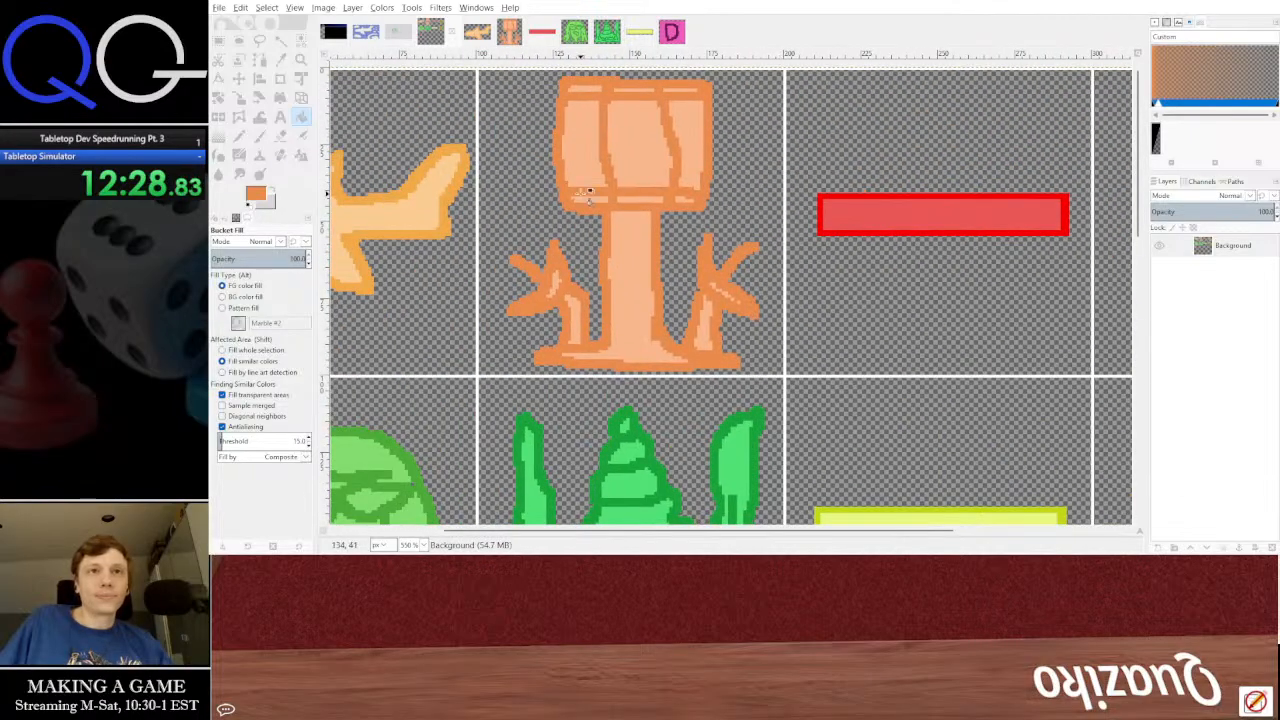
pyautogui.click(281, 60)
pyautogui.click(646, 151)
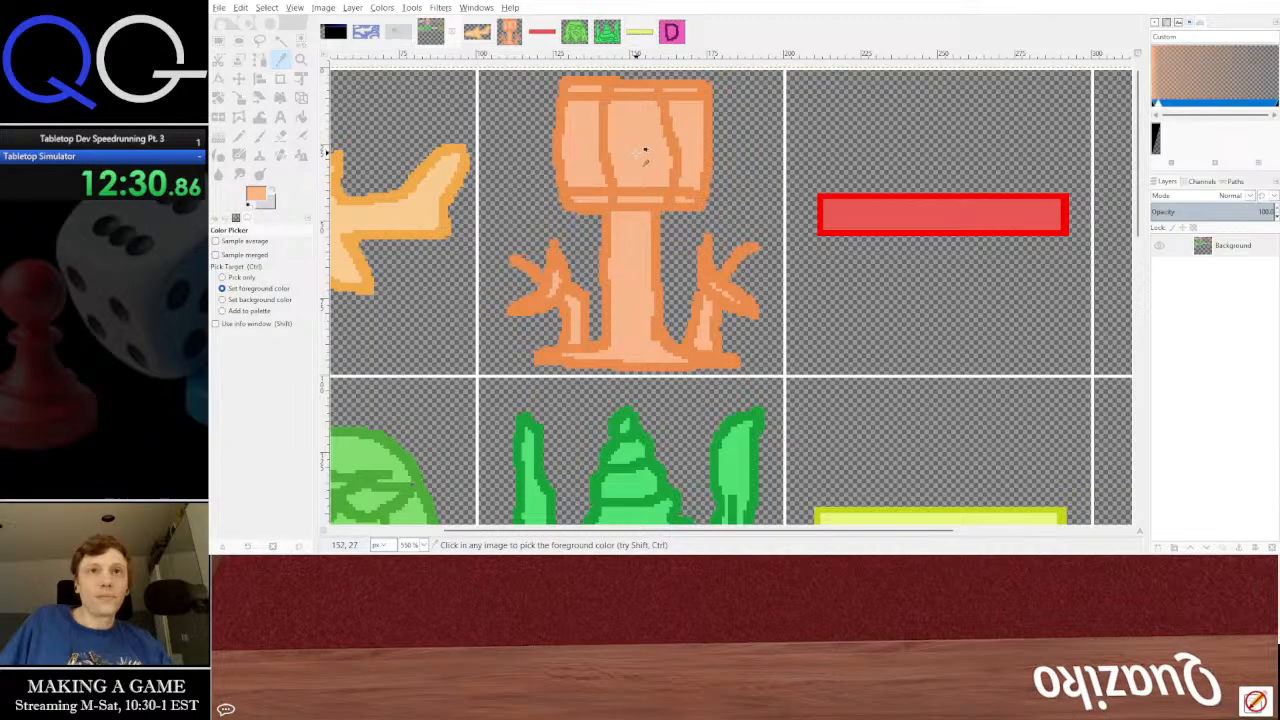
pyautogui.click(303, 119)
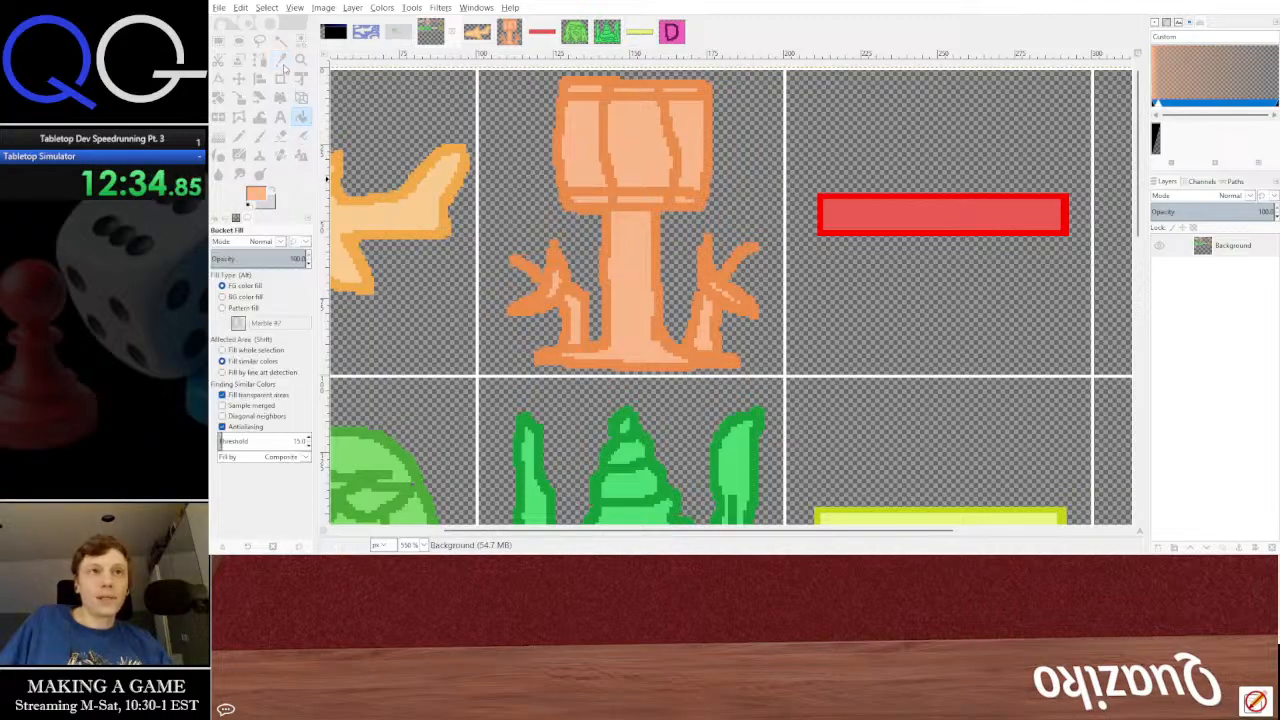
# Fill both halves of the upper T token with the light orange sampled from the plane's body
pyautogui.click(283, 66)
pyautogui.click(425, 216)
pyautogui.click(308, 122)
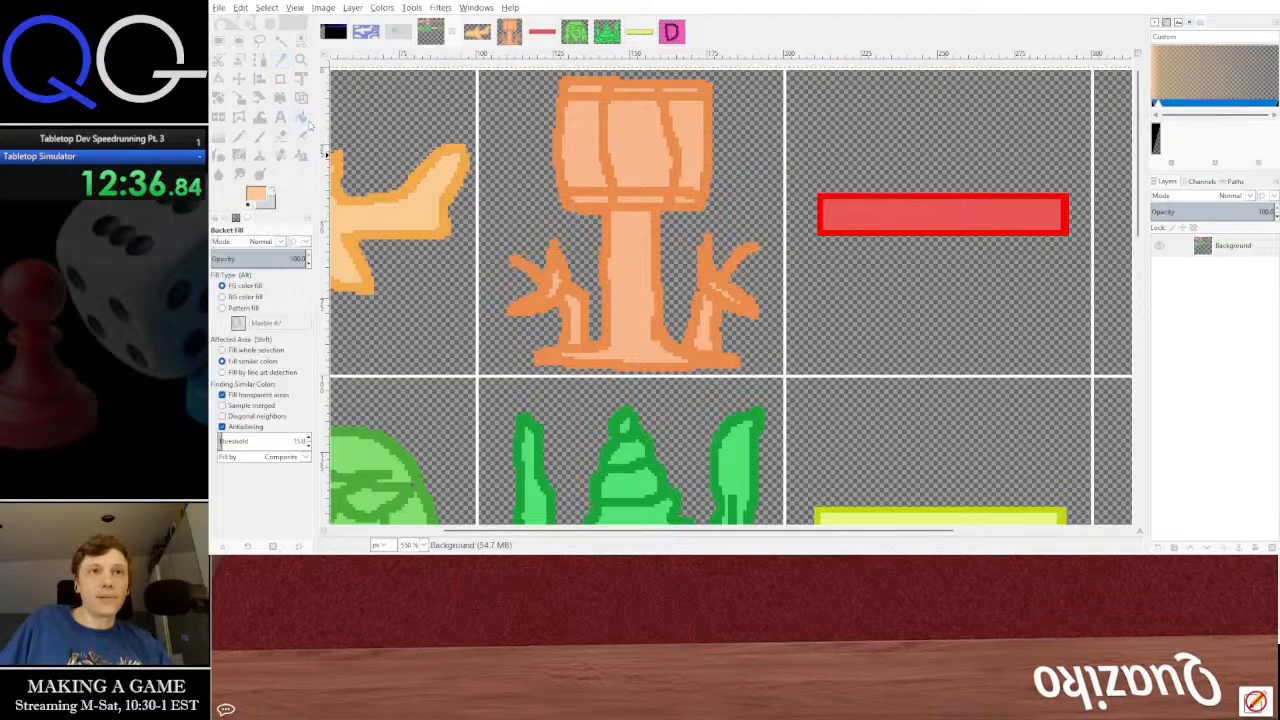
pyautogui.moveTo(1112, 228); pyautogui.dragTo(447, 293)
pyautogui.click(530, 318)
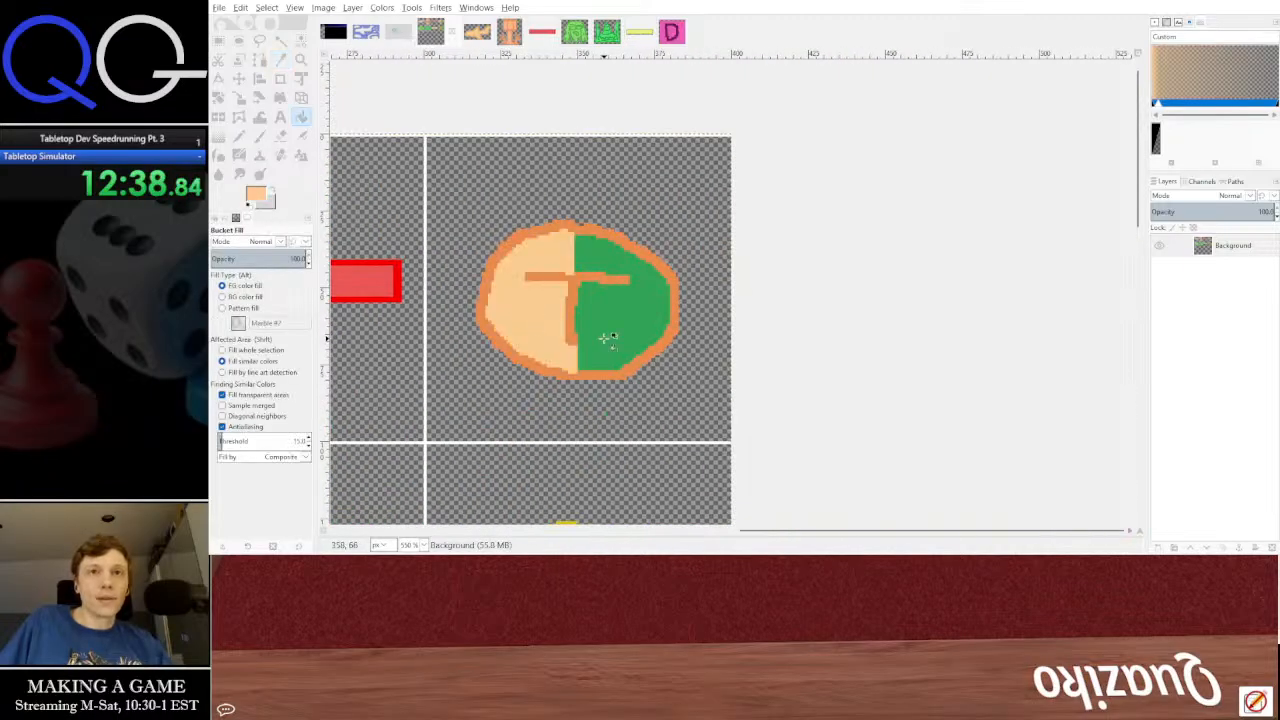
pyautogui.click(603, 337)
# Fill the lower T token's letter and outline with the dark green sampled from the spired structure's outline
pyautogui.press('-')
pyautogui.moveTo(598, 402); pyautogui.dragTo(719, 272)
pyautogui.moveTo(368, 387); pyautogui.dragTo(550, 322)
pyautogui.press('+')
pyautogui.press('+')
pyautogui.press('+')
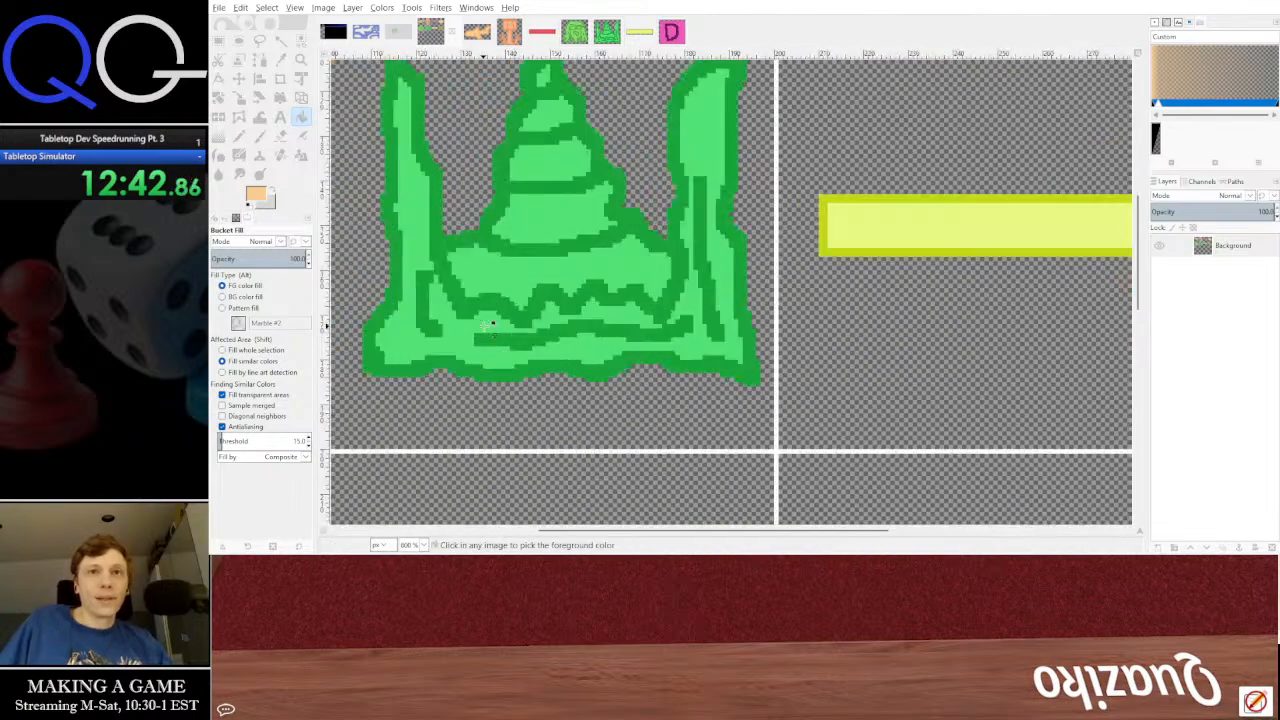
pyautogui.click(279, 60)
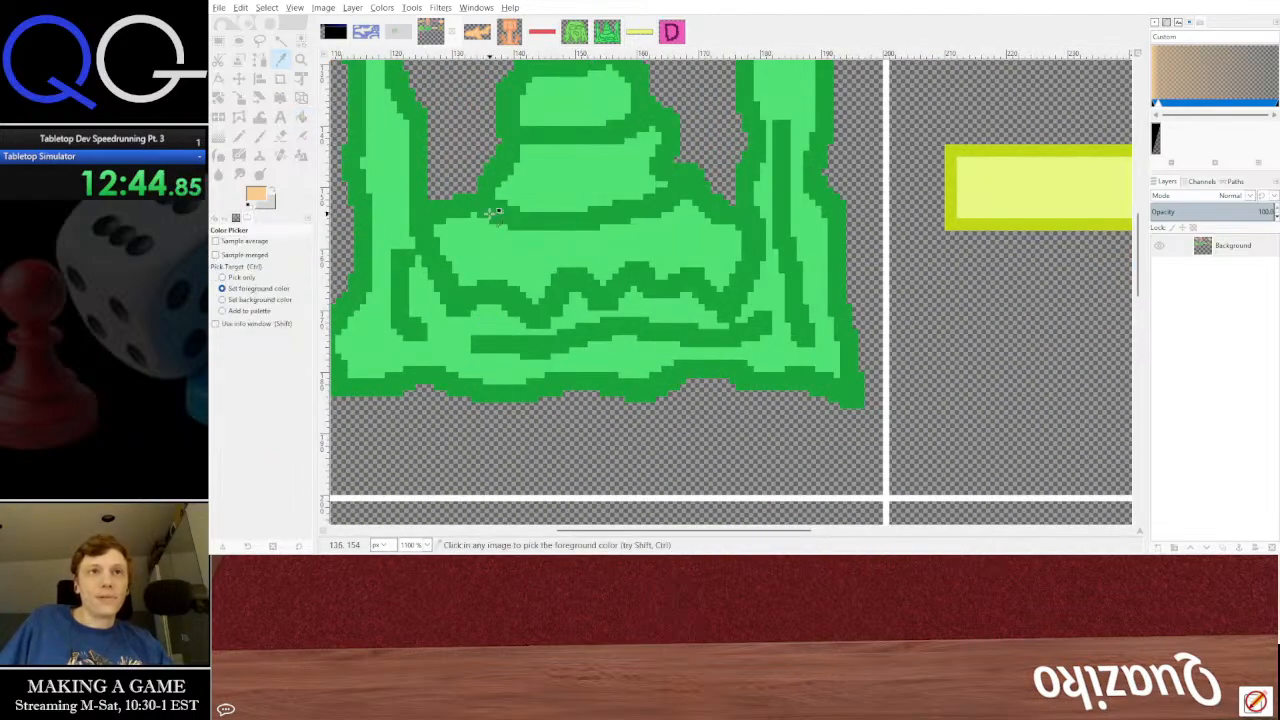
pyautogui.click(483, 208)
pyautogui.moveTo(1085, 262); pyautogui.dragTo(241, 332)
pyautogui.moveTo(817, 302); pyautogui.dragTo(524, 286)
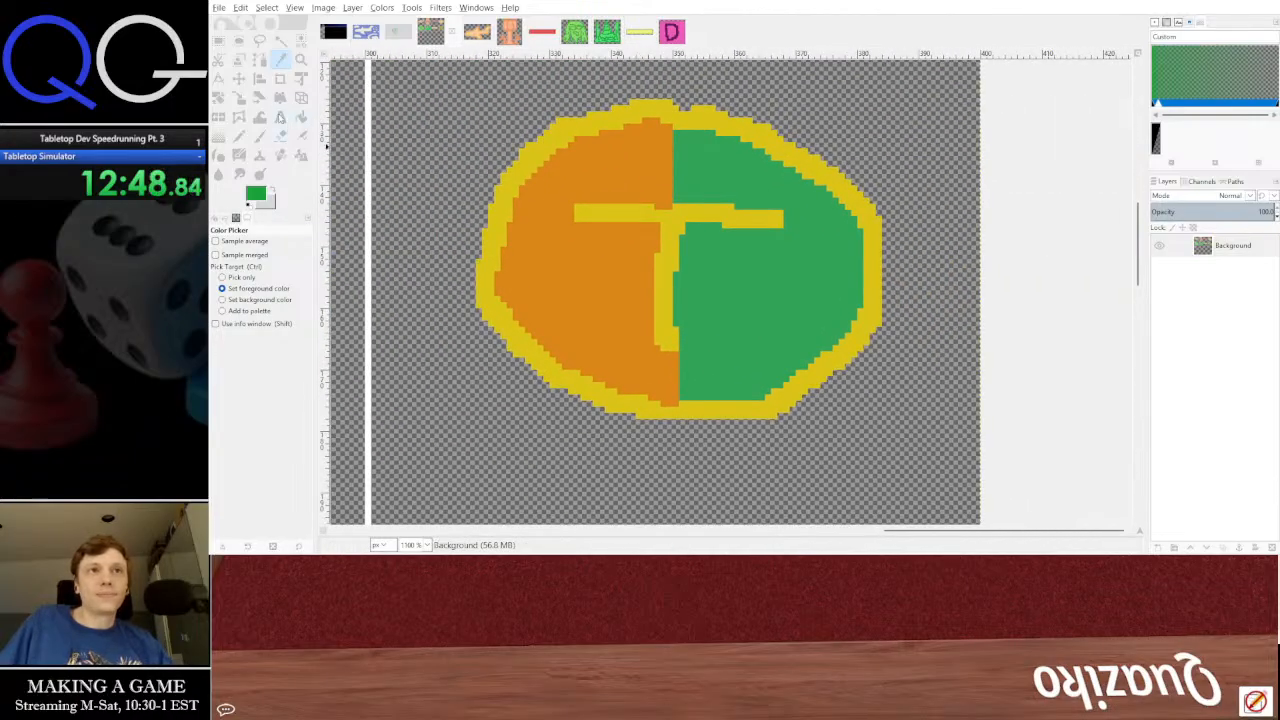
pyautogui.click(301, 117)
pyautogui.click(674, 221)
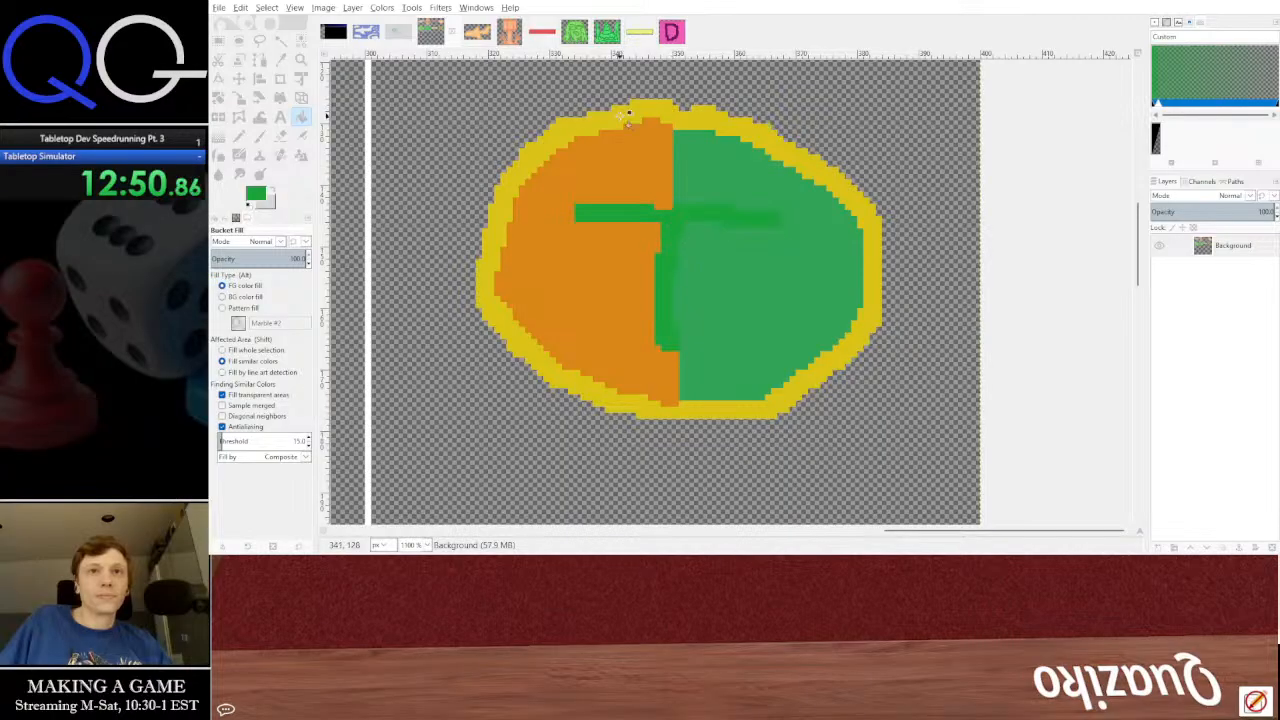
pyautogui.click(626, 116)
# Fill both halves of the lower T token with the light green sampled from the long-haired creature
pyautogui.moveTo(483, 232); pyautogui.dragTo(1015, 216)
pyautogui.scroll(-2, 799, 250)
pyautogui.moveTo(648, 264); pyautogui.dragTo(1021, 265)
pyautogui.click(282, 60)
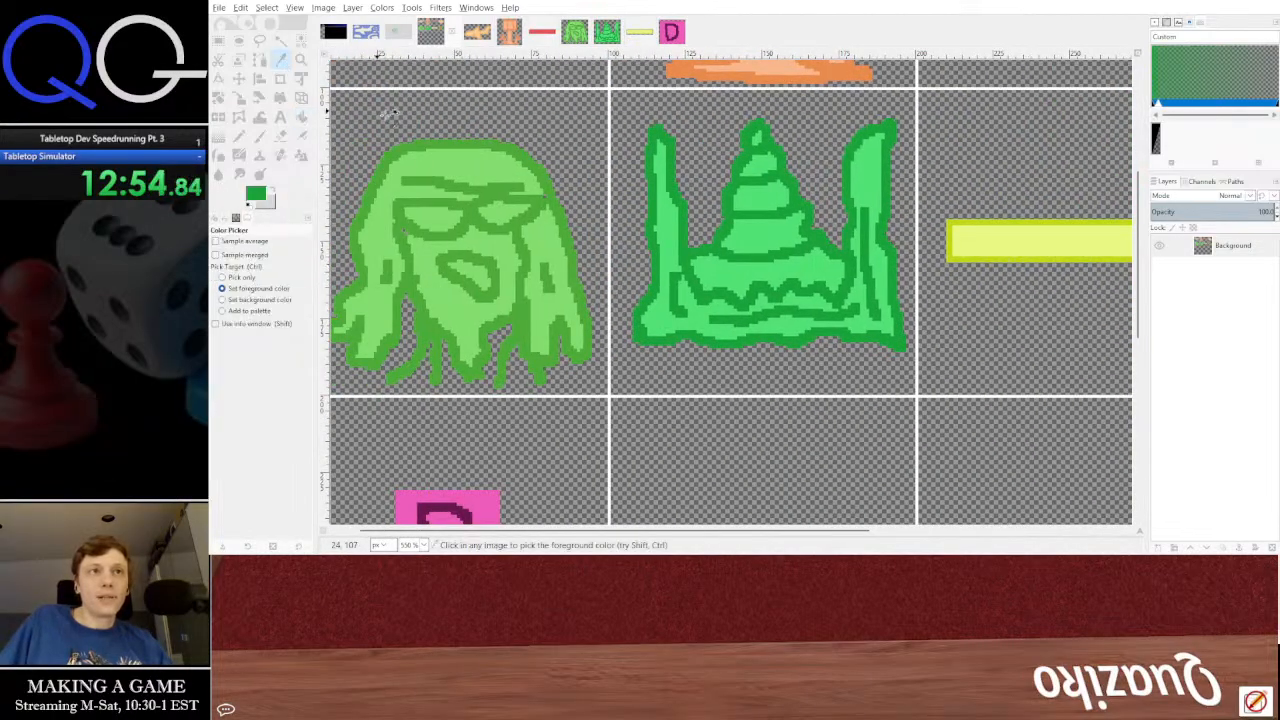
pyautogui.click(466, 155)
pyautogui.click(301, 117)
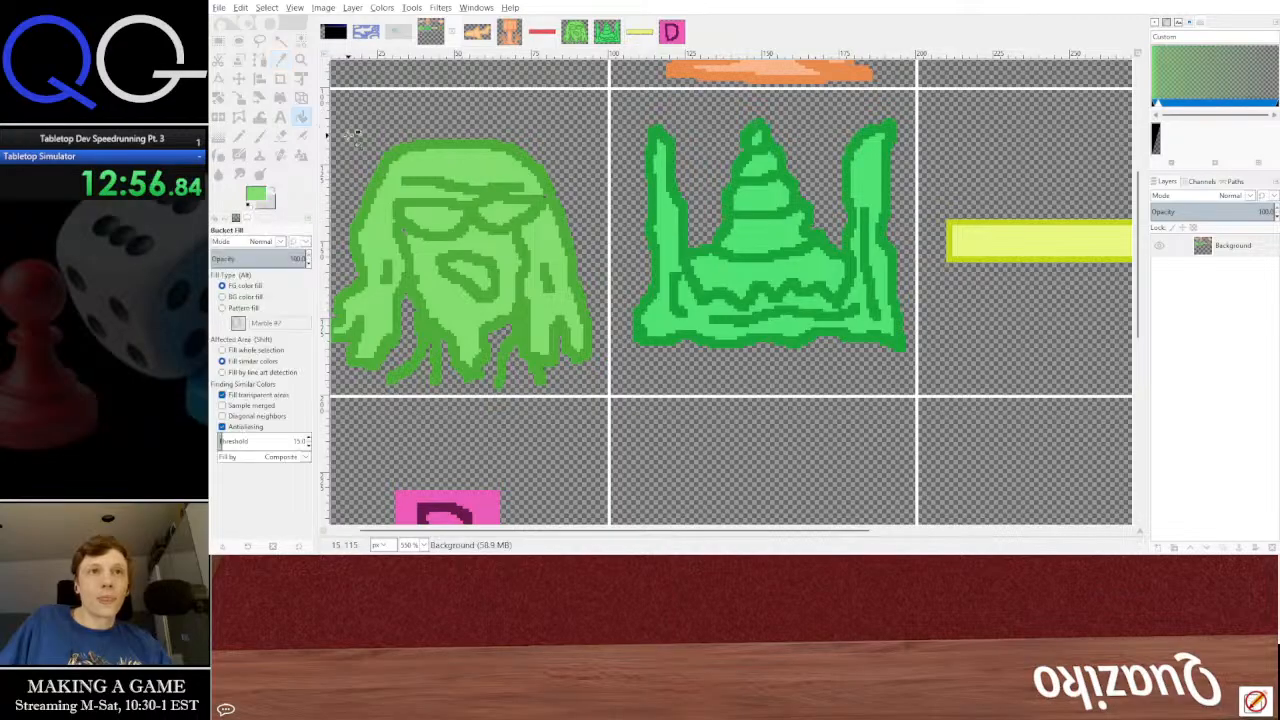
pyautogui.hscroll(1, 893, 255)
pyautogui.hscroll(5, 900, 265)
pyautogui.scroll(3, 729, 271)
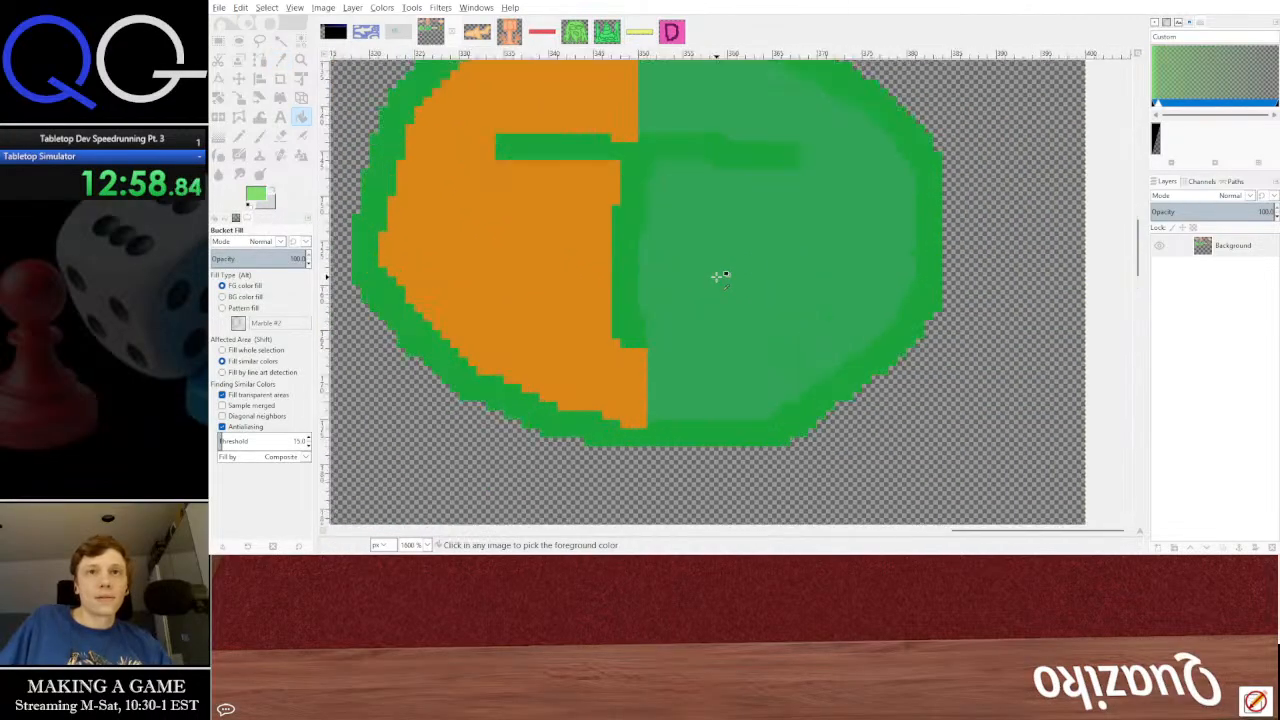
pyautogui.click(740, 275)
pyautogui.click(556, 252)
pyautogui.scroll(-4, 771, 280)
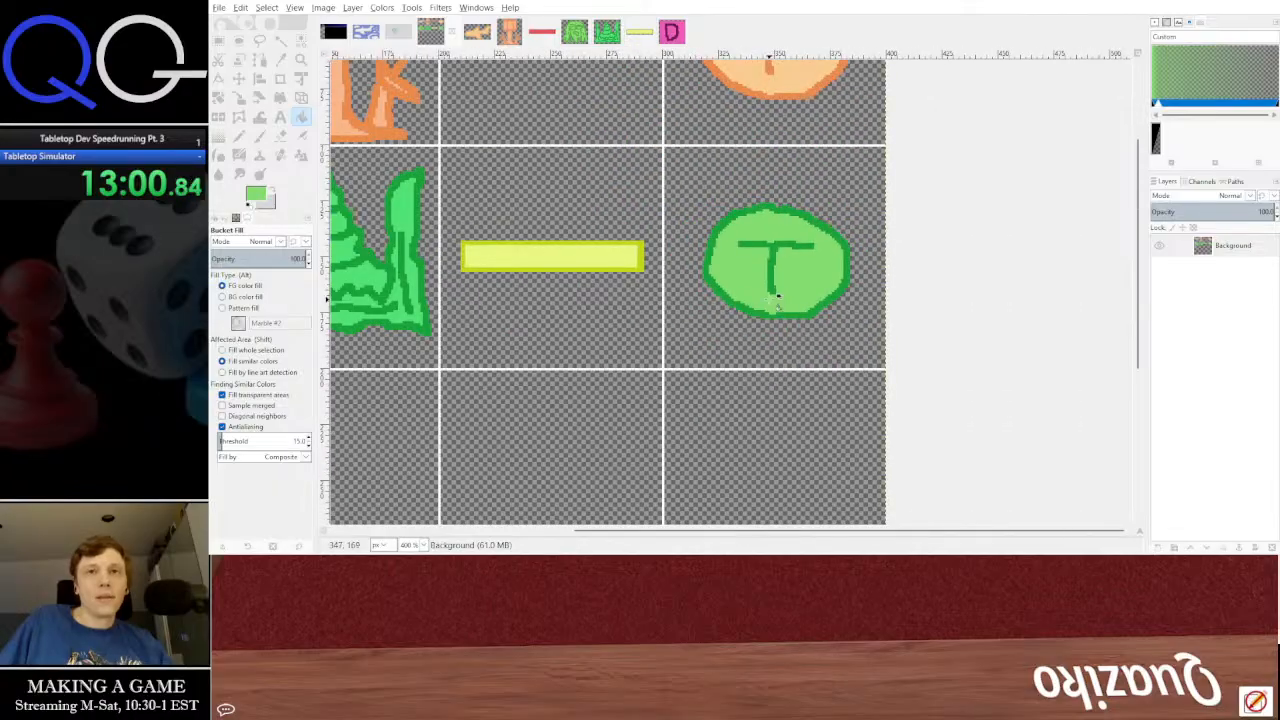
# Try to select the red bar with the Rectangle Select tool
pyautogui.scroll(3, 778, 300)
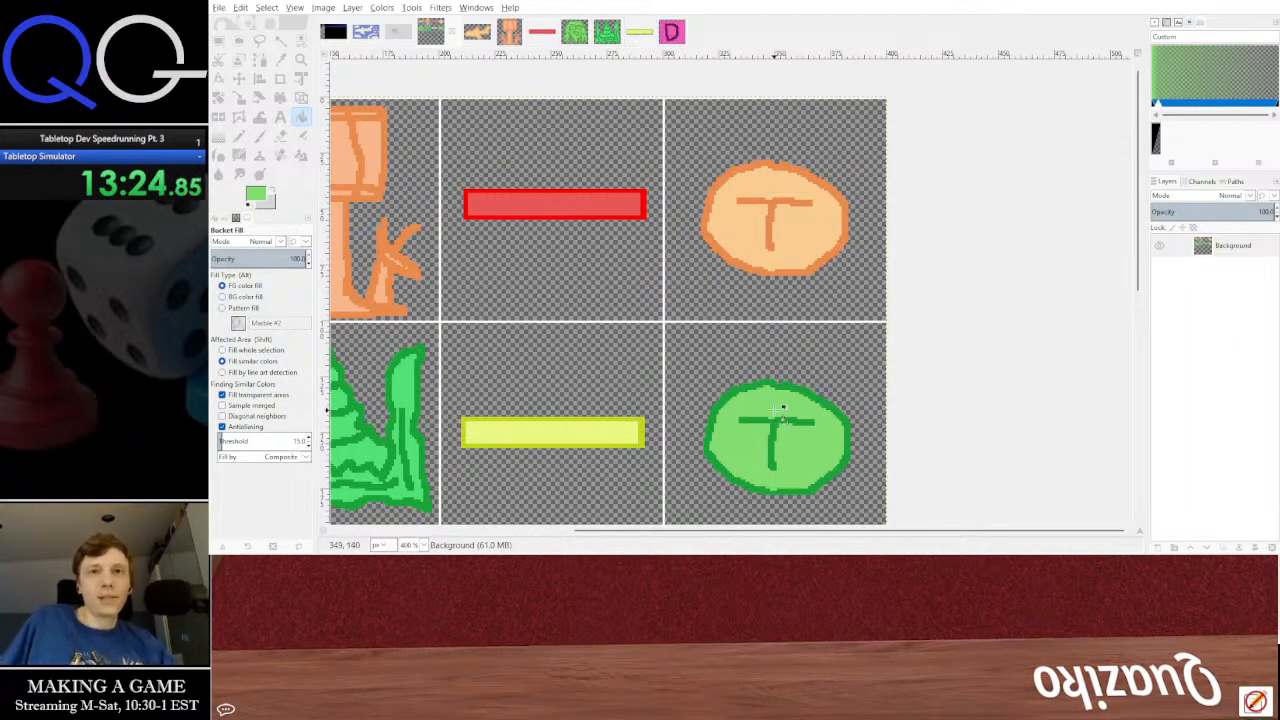
pyautogui.moveTo(800, 442); pyautogui.dragTo(783, 180)
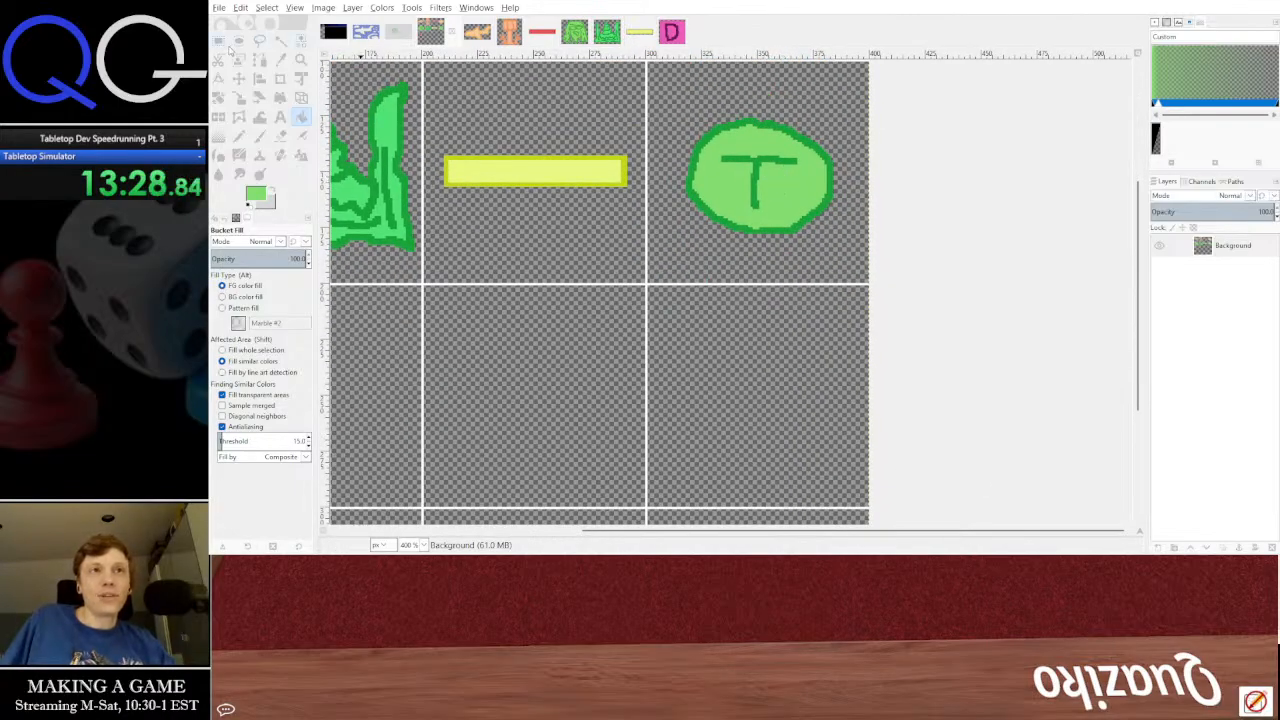
pyautogui.click(218, 40)
pyautogui.moveTo(754, 172); pyautogui.dragTo(702, 232)
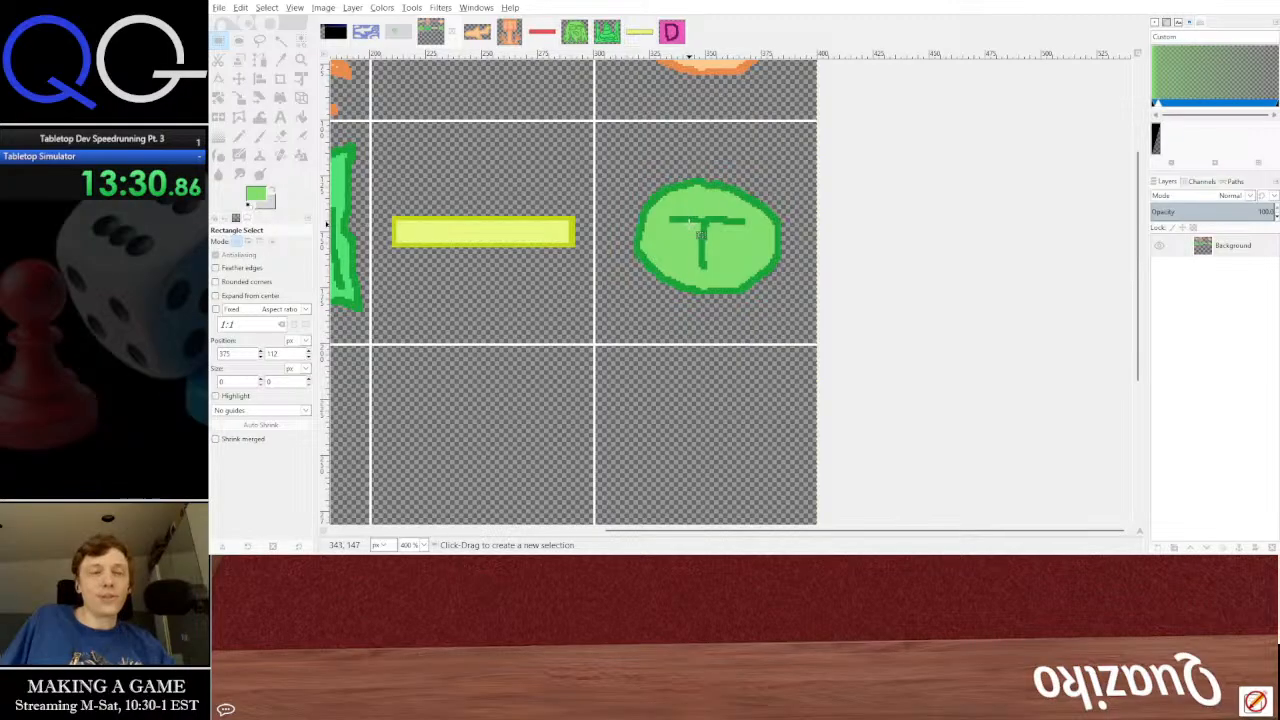
pyautogui.moveTo(616, 194); pyautogui.dragTo(715, 326)
pyautogui.moveTo(481, 106); pyautogui.dragTo(681, 157)
pyautogui.click(590, 357)
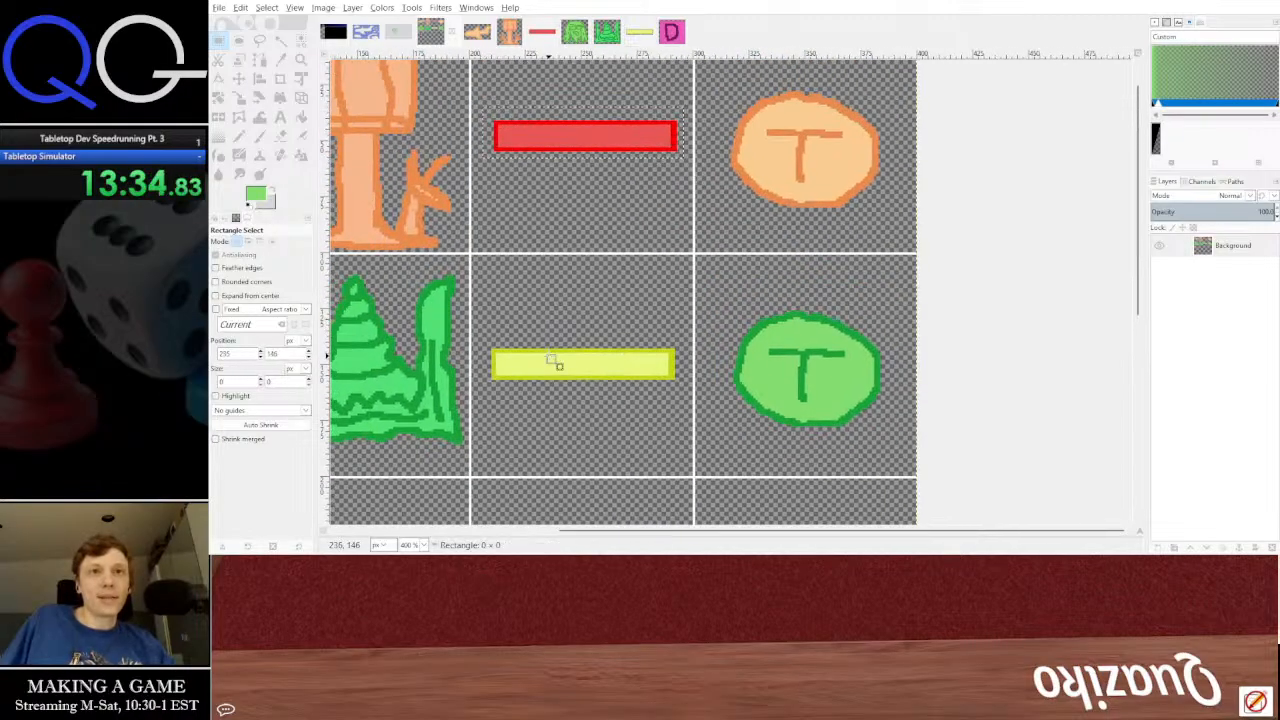
# Copy the yellow bar and place the duplicate in the empty grid cell directly below it
pyautogui.moveTo(610, 443); pyautogui.dragTo(651, 334)
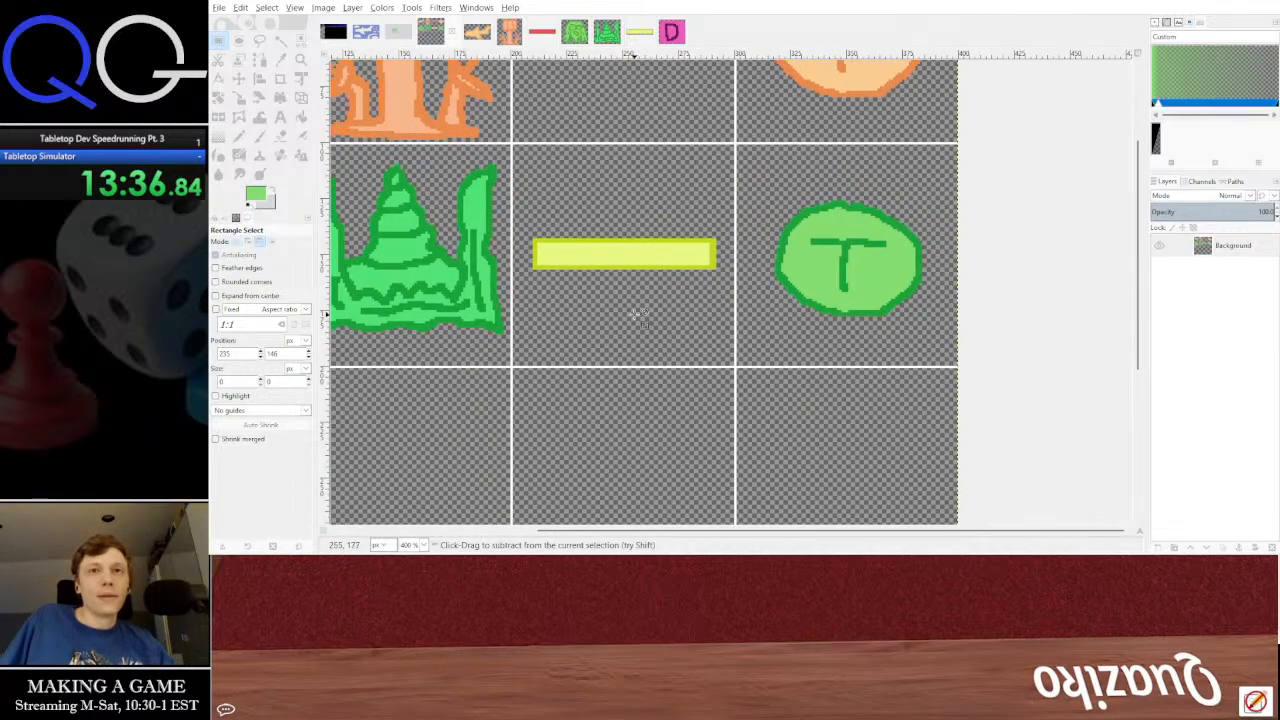
pyautogui.moveTo(522, 225); pyautogui.dragTo(720, 286)
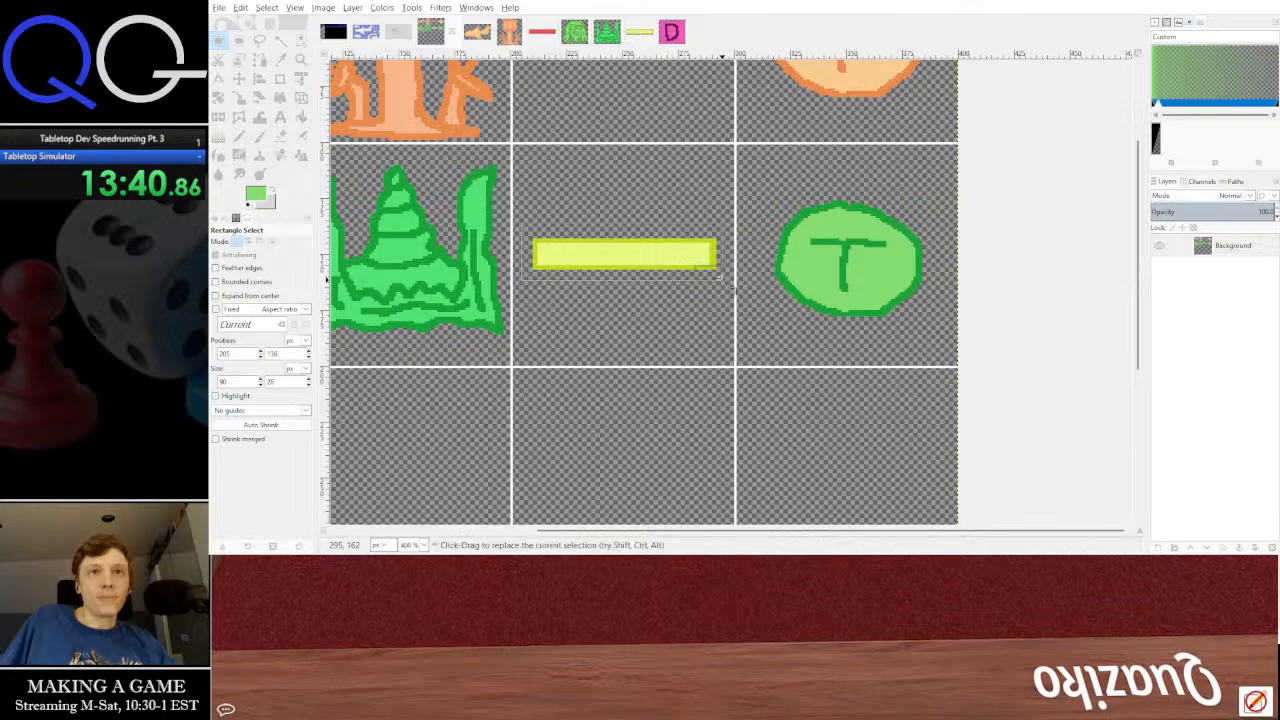
pyautogui.hotkey('ctrl', 'c')
pyautogui.scroll(-3, 705, 278)
pyautogui.hotkey('ctrl', 'v')
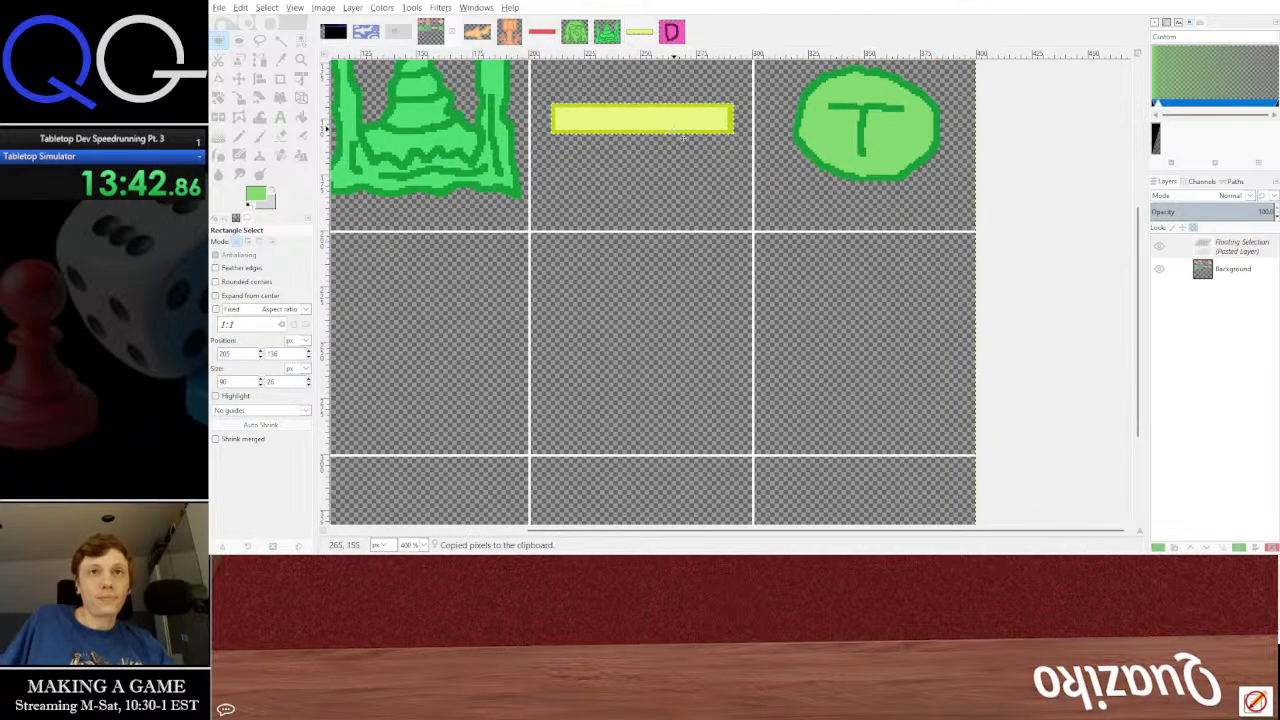
pyautogui.moveTo(683, 137); pyautogui.dragTo(681, 359)
pyautogui.click(912, 264)
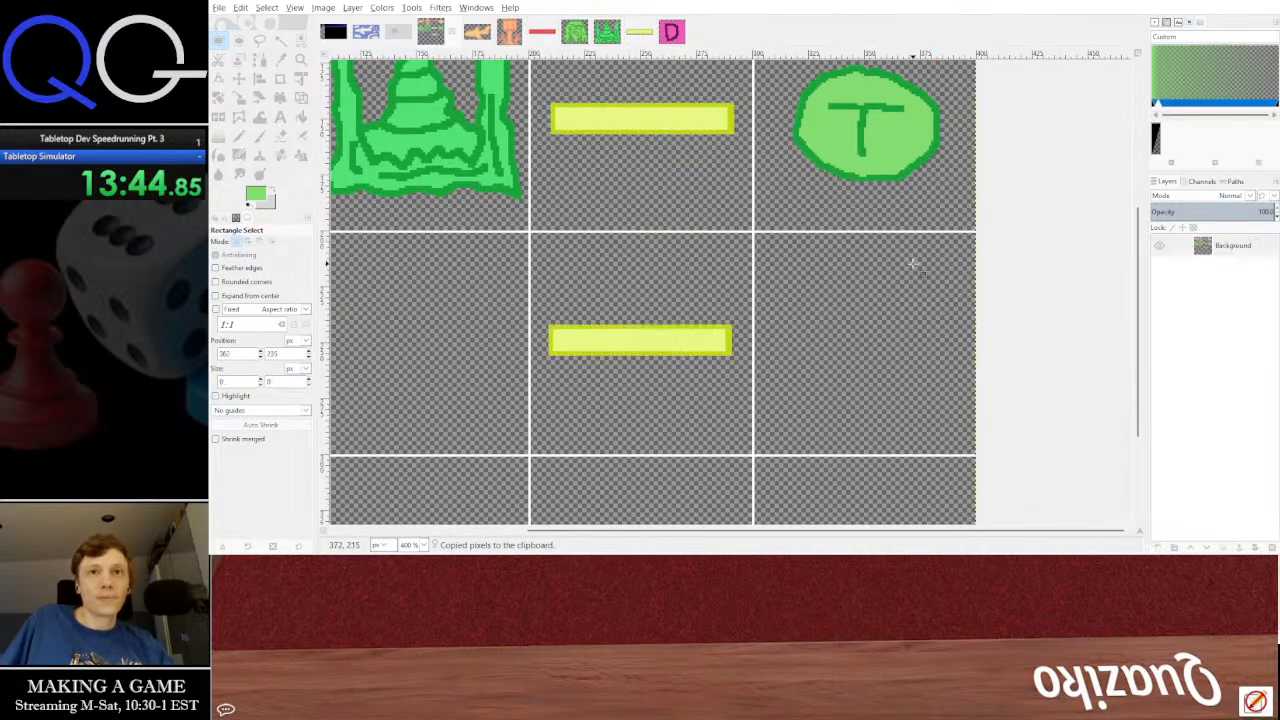
# Copy the green T token and place the duplicate in the empty grid cell directly below it
pyautogui.moveTo(912, 264); pyautogui.dragTo(829, 302)
pyautogui.moveTo(700, 97); pyautogui.dragTo(860, 234)
pyautogui.hotkey('ctrl', 'v')
pyautogui.moveTo(808, 177); pyautogui.dragTo(803, 386)
pyautogui.click(695, 430)
# Bucket-fill the outline of the duplicated yellow bar with light grey
pyautogui.moveTo(696, 430); pyautogui.dragTo(821, 363)
pyautogui.scroll(4, 665, 350)
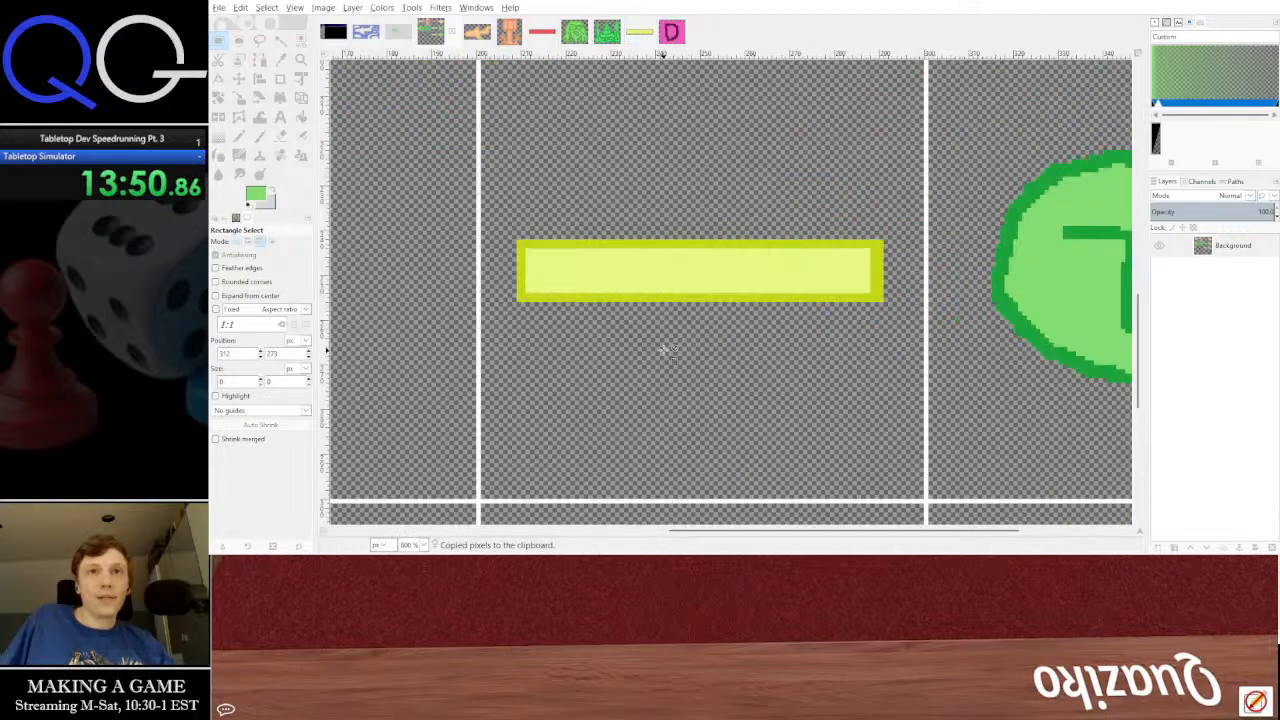
pyautogui.scroll(1, 717, 300)
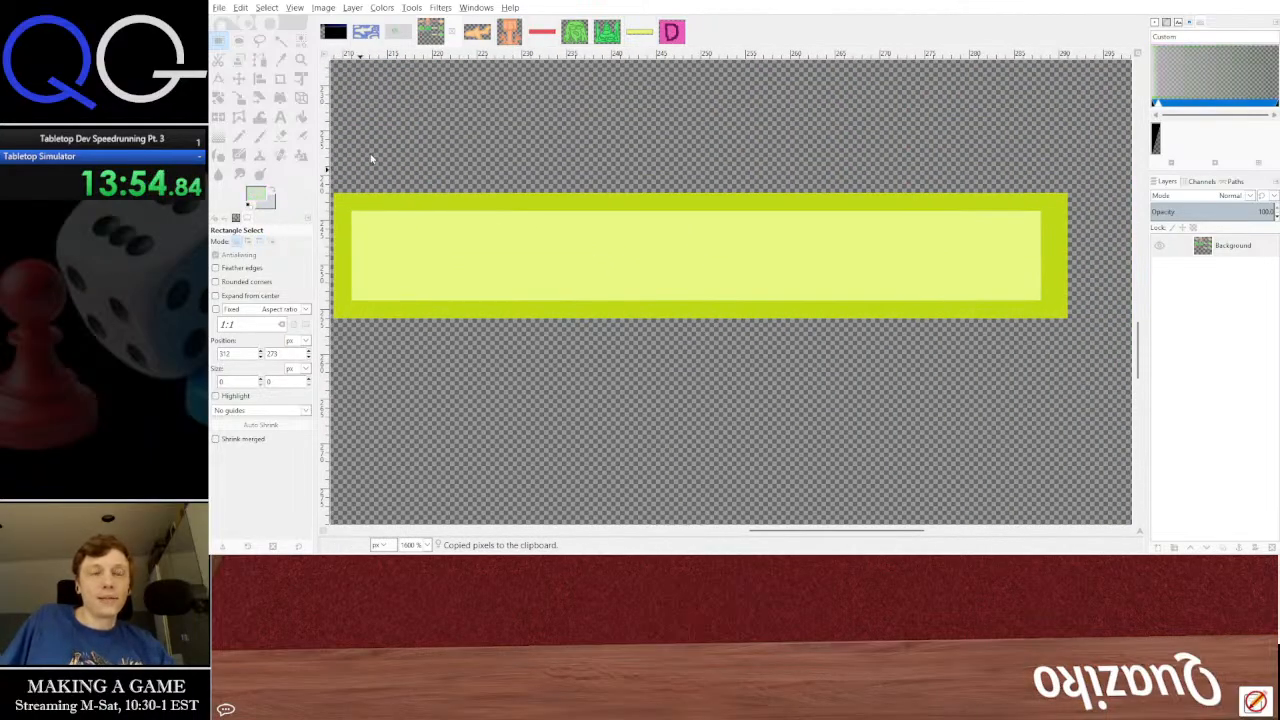
pyautogui.hotkey('shift', 'b')
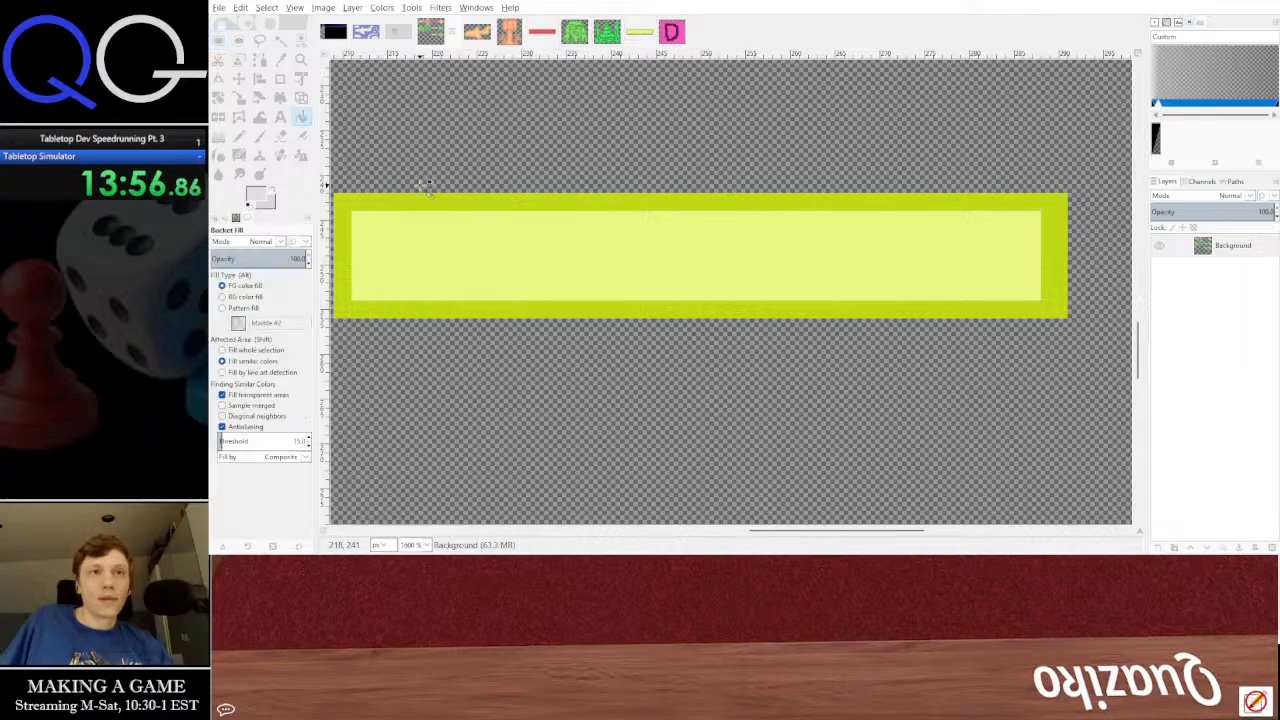
pyautogui.click(445, 204)
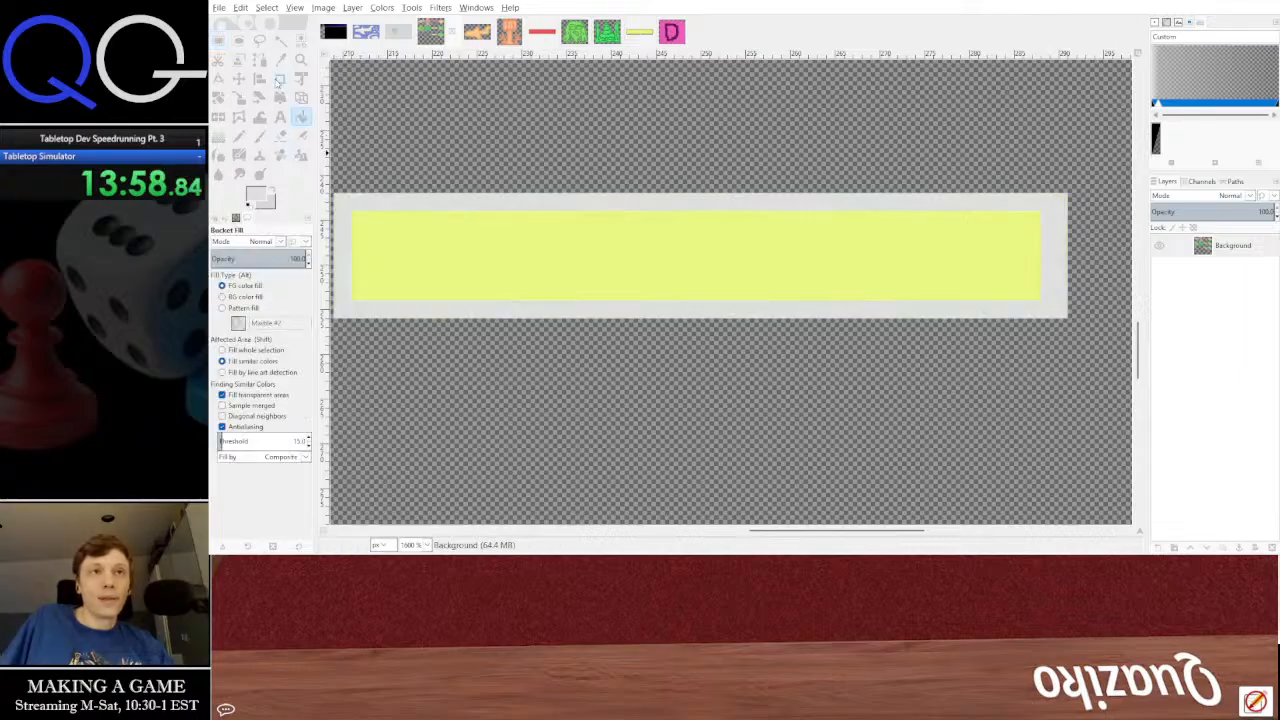
# Fill the outline and the letter of the duplicated T token with the same light grey
pyautogui.hscroll(5, 800, 250)
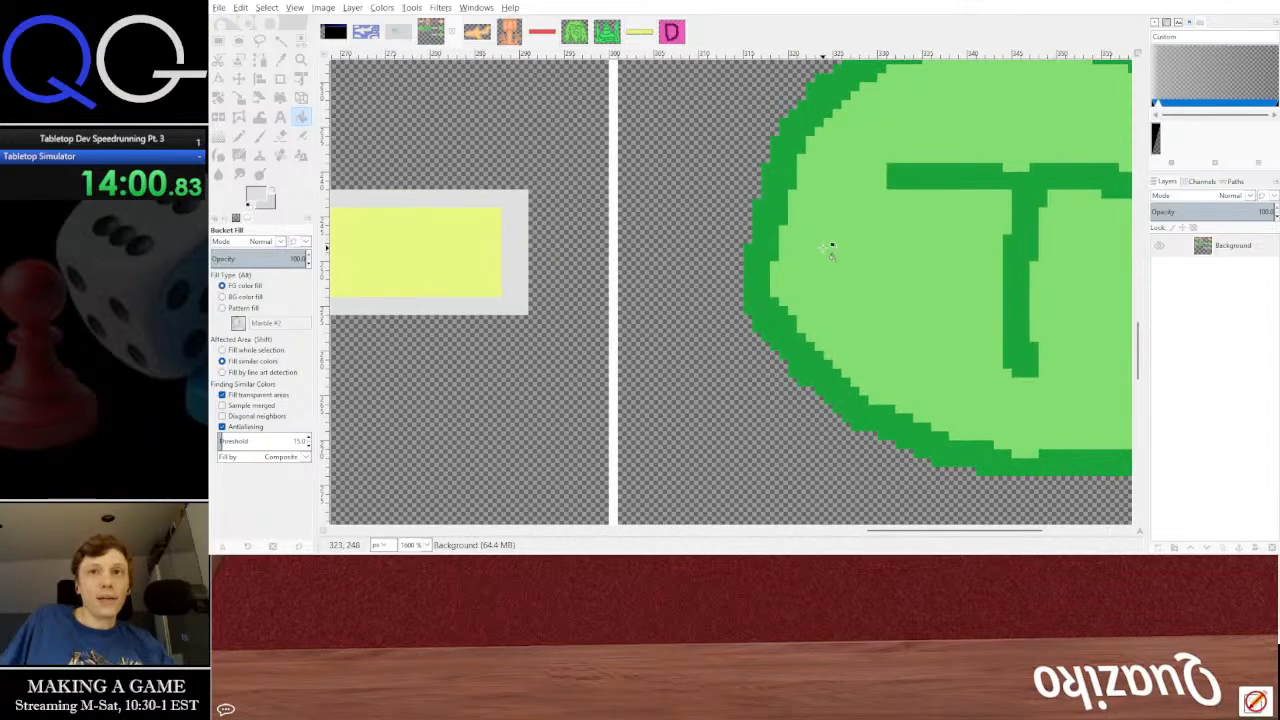
pyautogui.click(766, 245)
pyautogui.click(1030, 194)
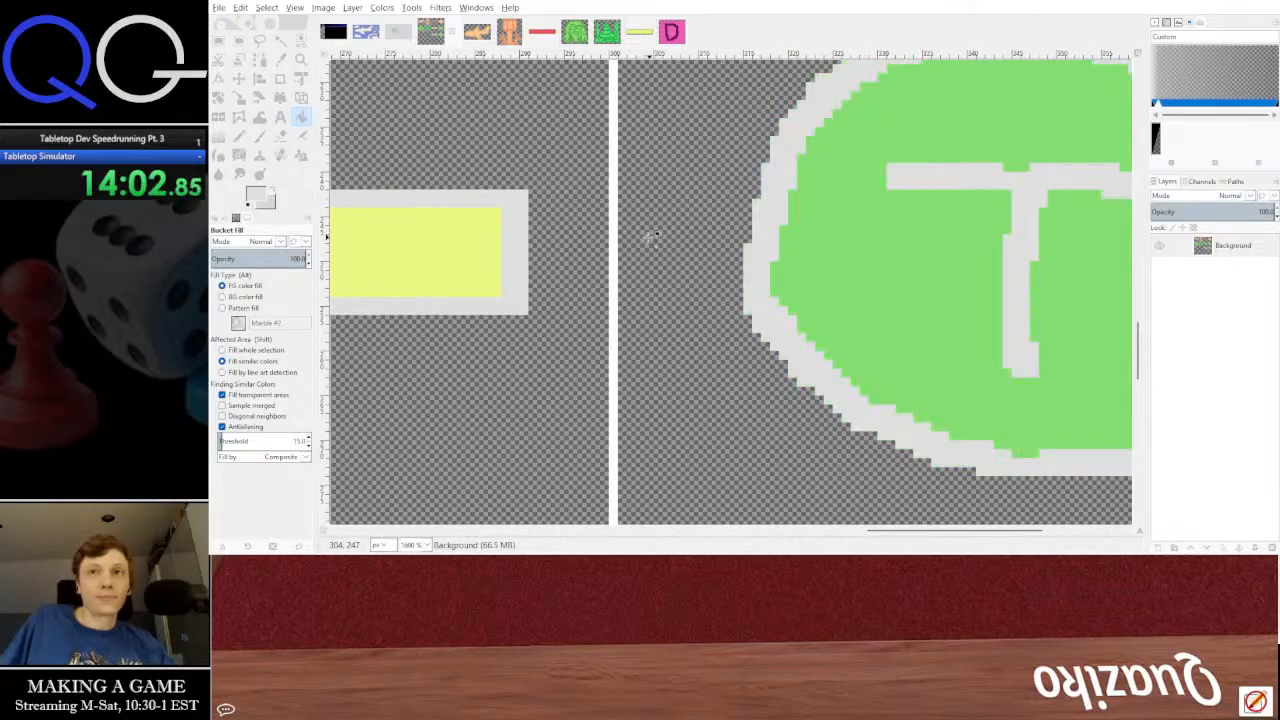
# Make white the foreground colour and fill the interiors of the duplicated bar and T token with it
pyautogui.hscroll(-8, 931, 266)
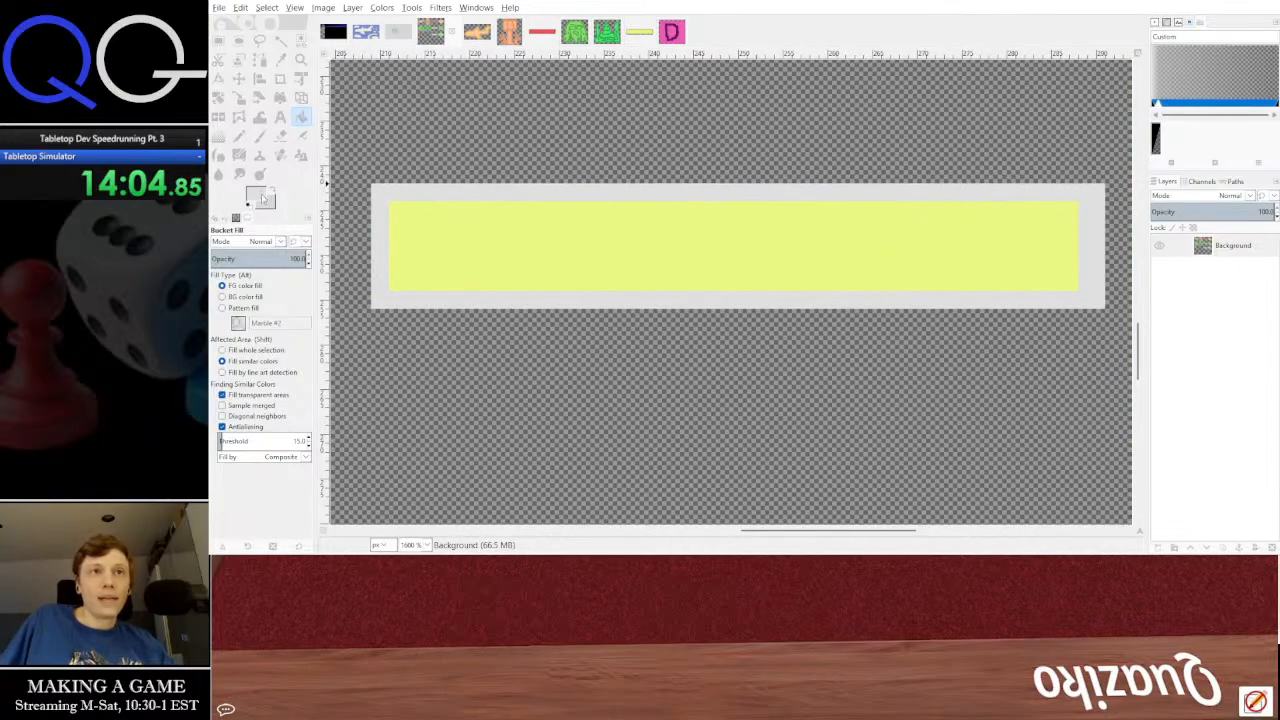
pyautogui.click(261, 196)
pyautogui.press('x')
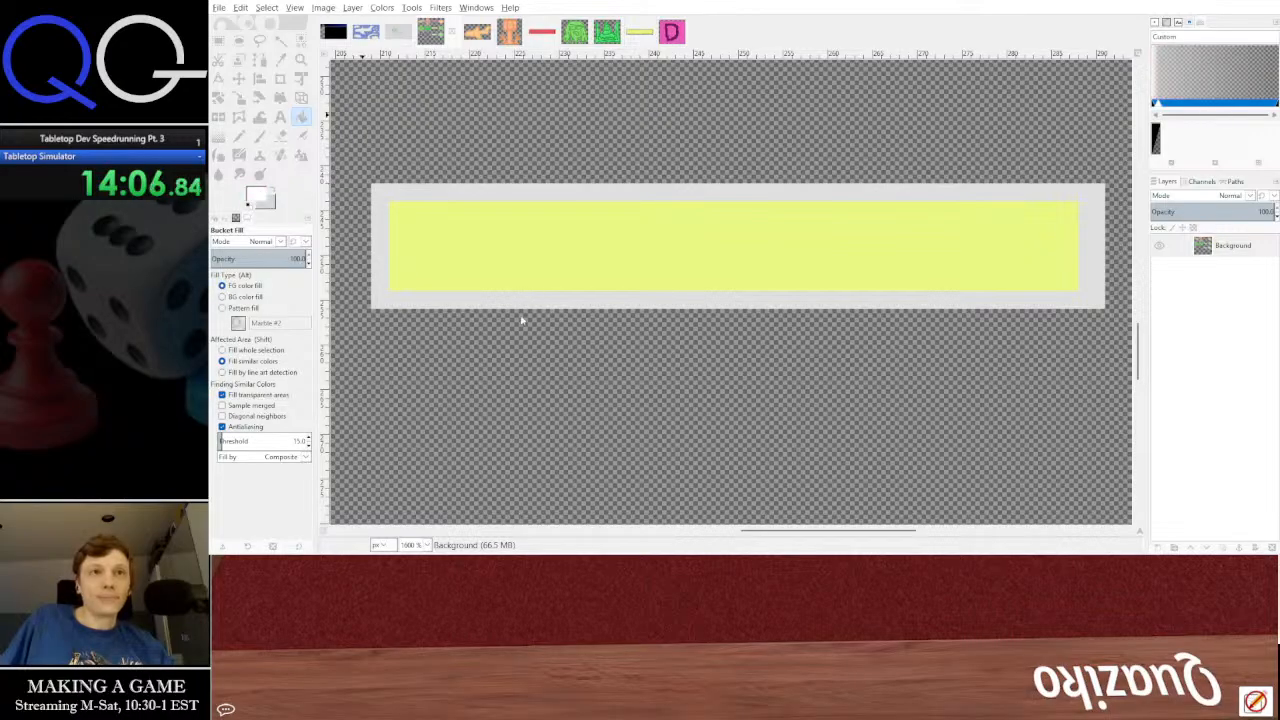
pyautogui.click(545, 262)
pyautogui.hscroll(8, 860, 294)
pyautogui.click(864, 360)
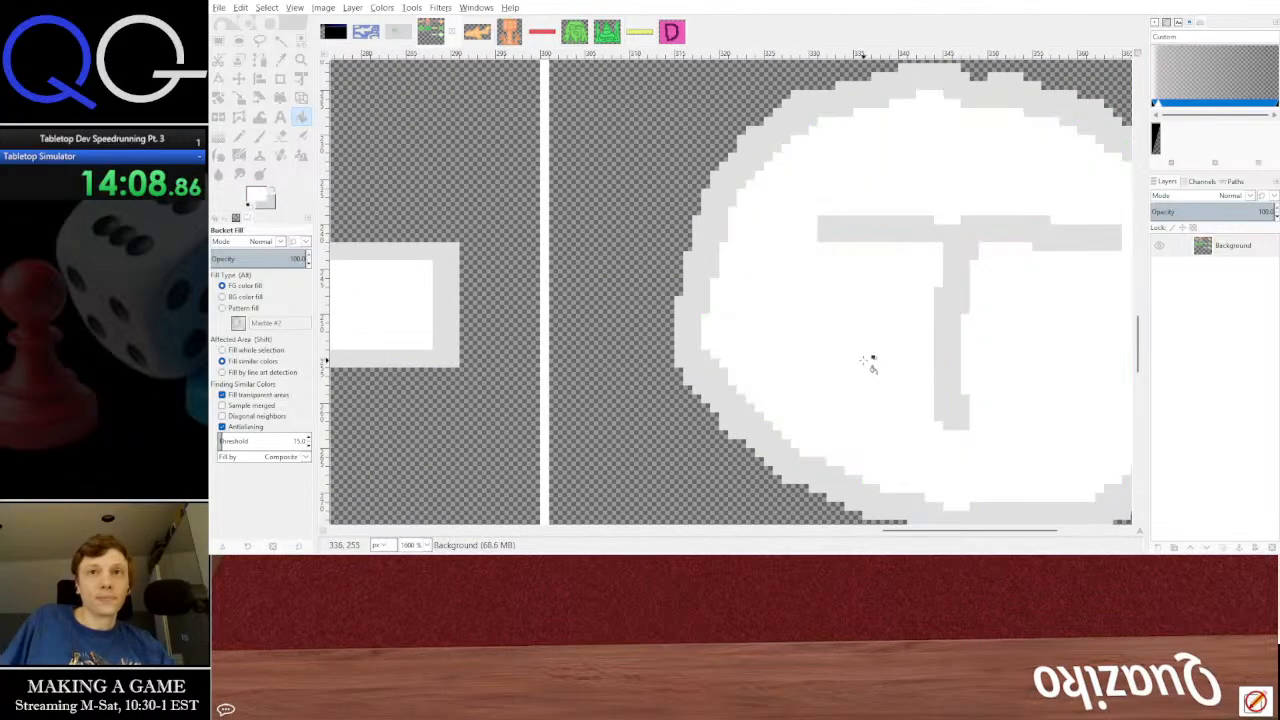
pyautogui.scroll(-4, 864, 360)
pyautogui.scroll(2, 829, 320)
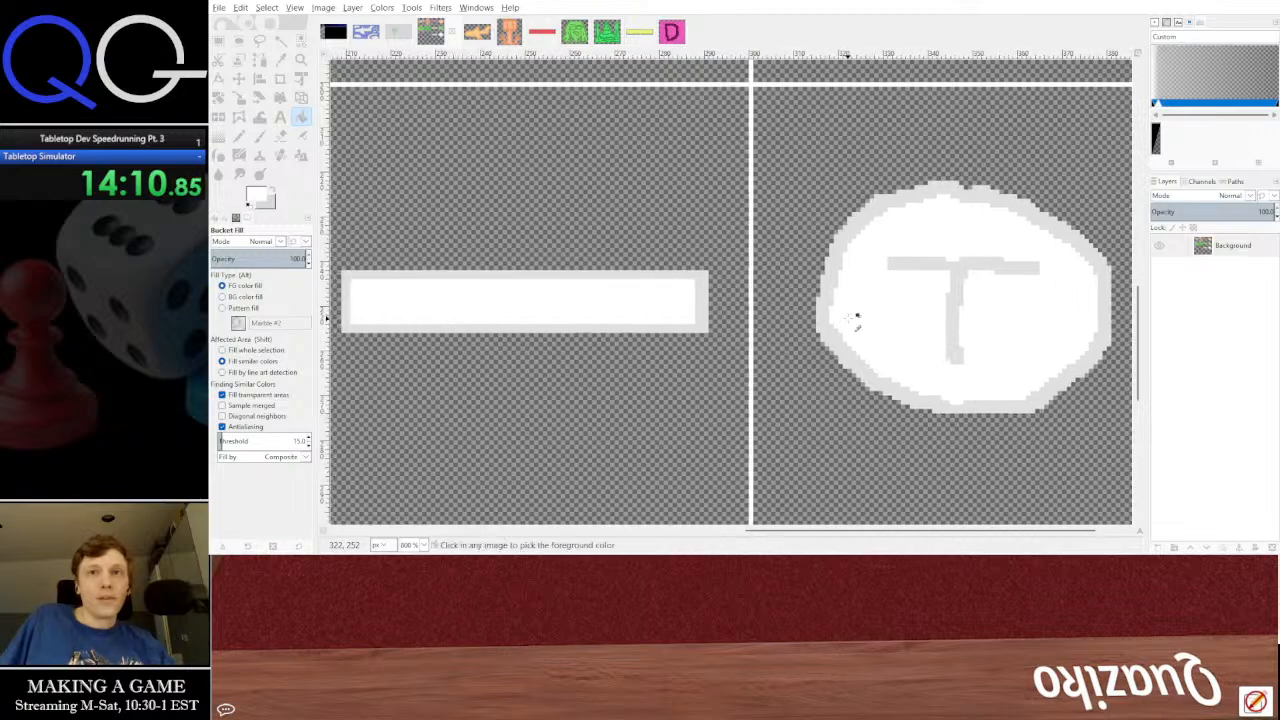
pyautogui.scroll(-2, 856, 316)
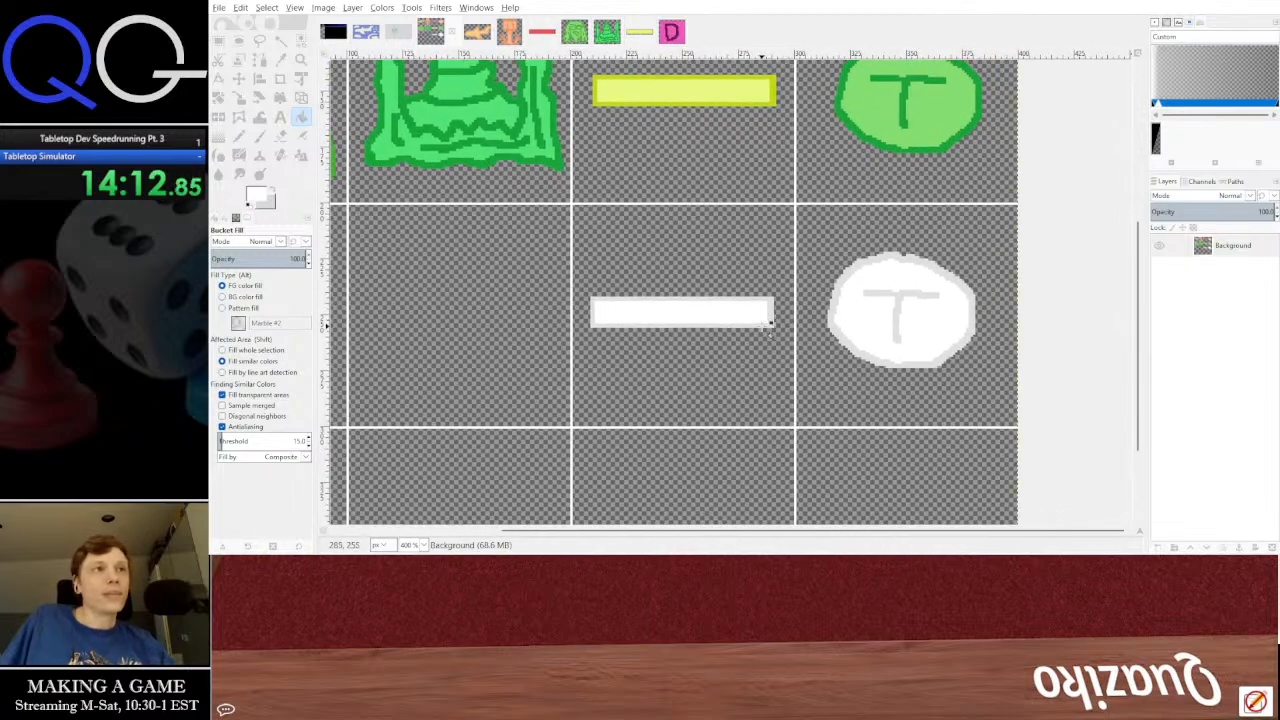
pyautogui.scroll(3, 770, 322)
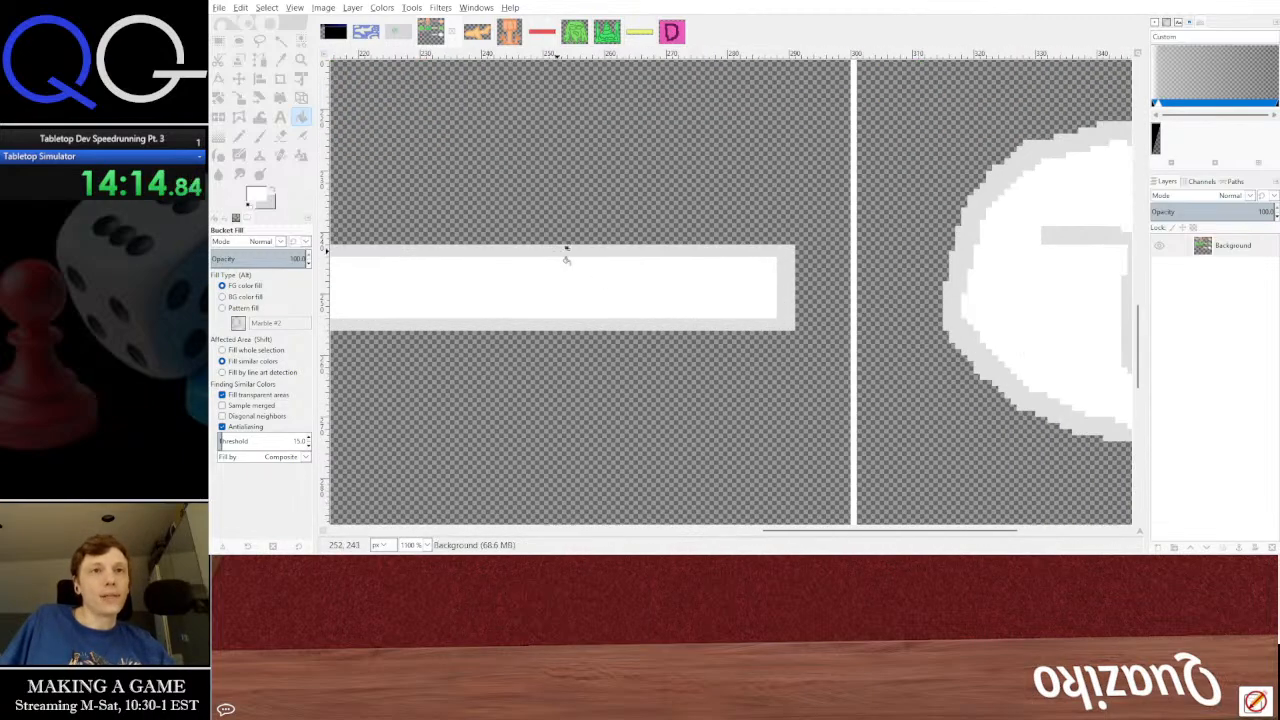
pyautogui.scroll(-2, 566, 257)
# Close the separate yellow bar and red bar images
pyautogui.click(639, 38)
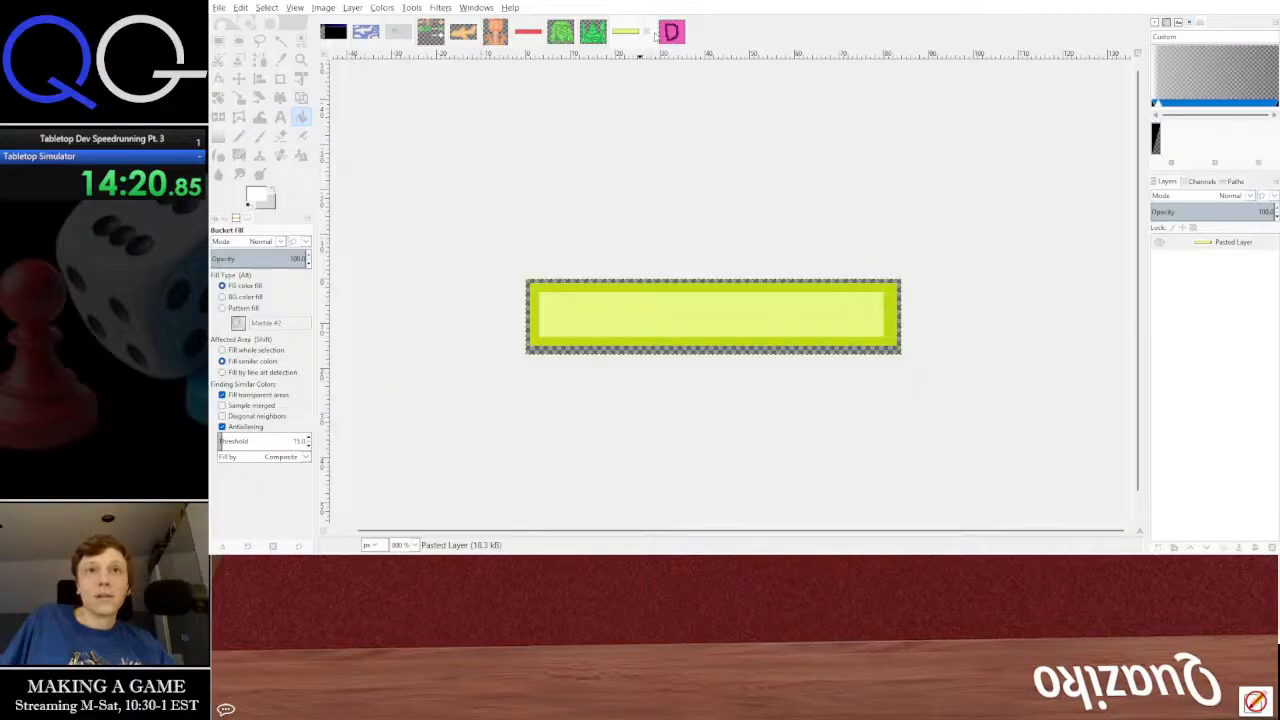
pyautogui.hotkey('ctrl', 'w')
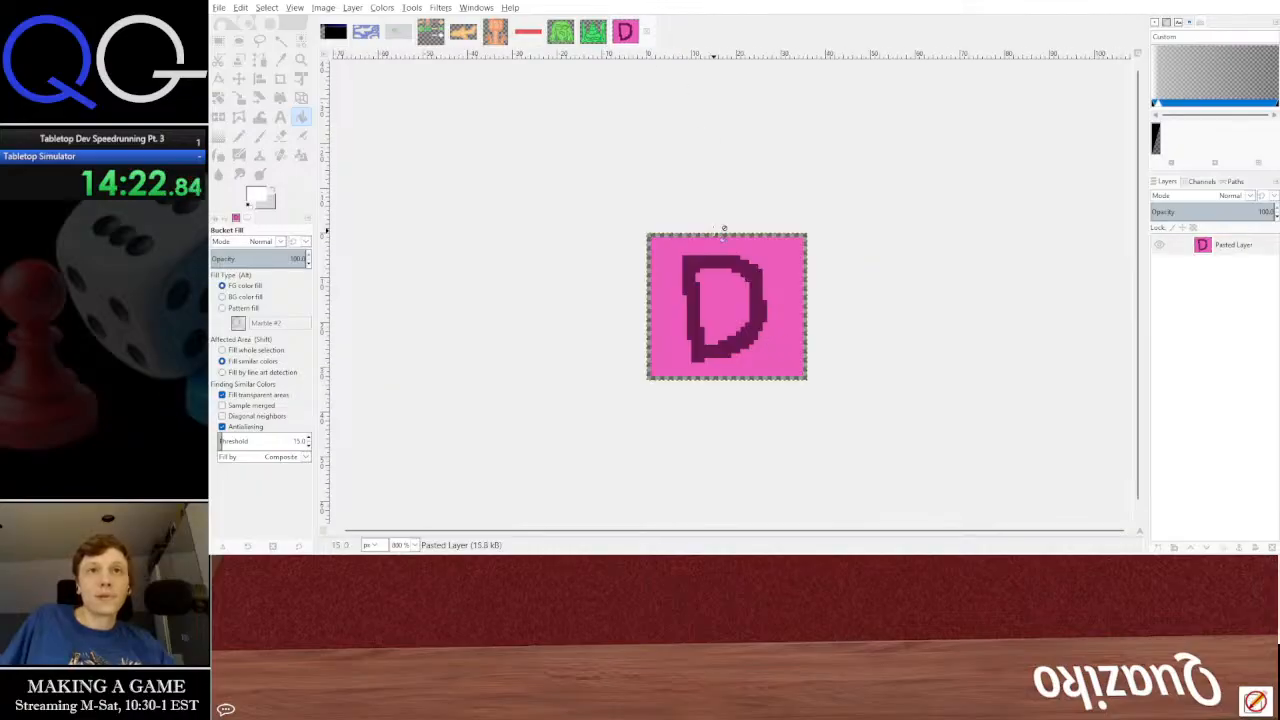
pyautogui.click(528, 36)
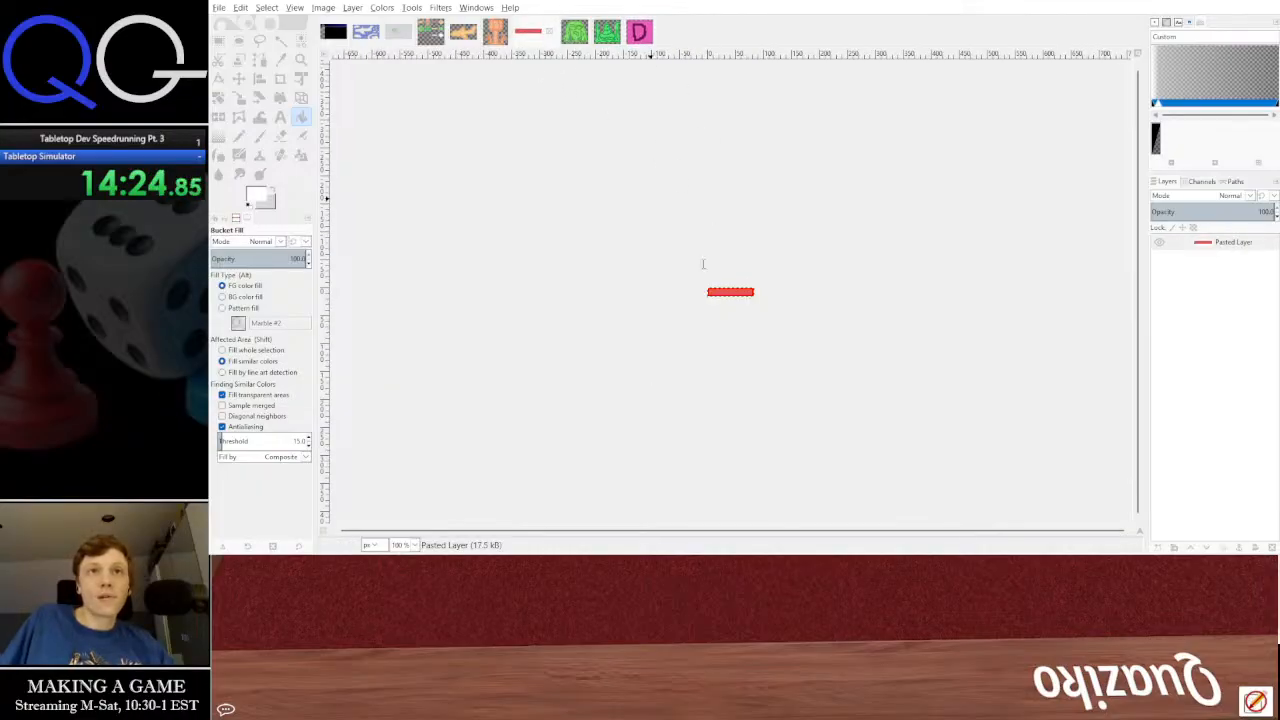
pyautogui.hotkey('ctrl', 'w')
# Copy the white bar from the pieces grid and paste it as a new image
pyautogui.click(431, 34)
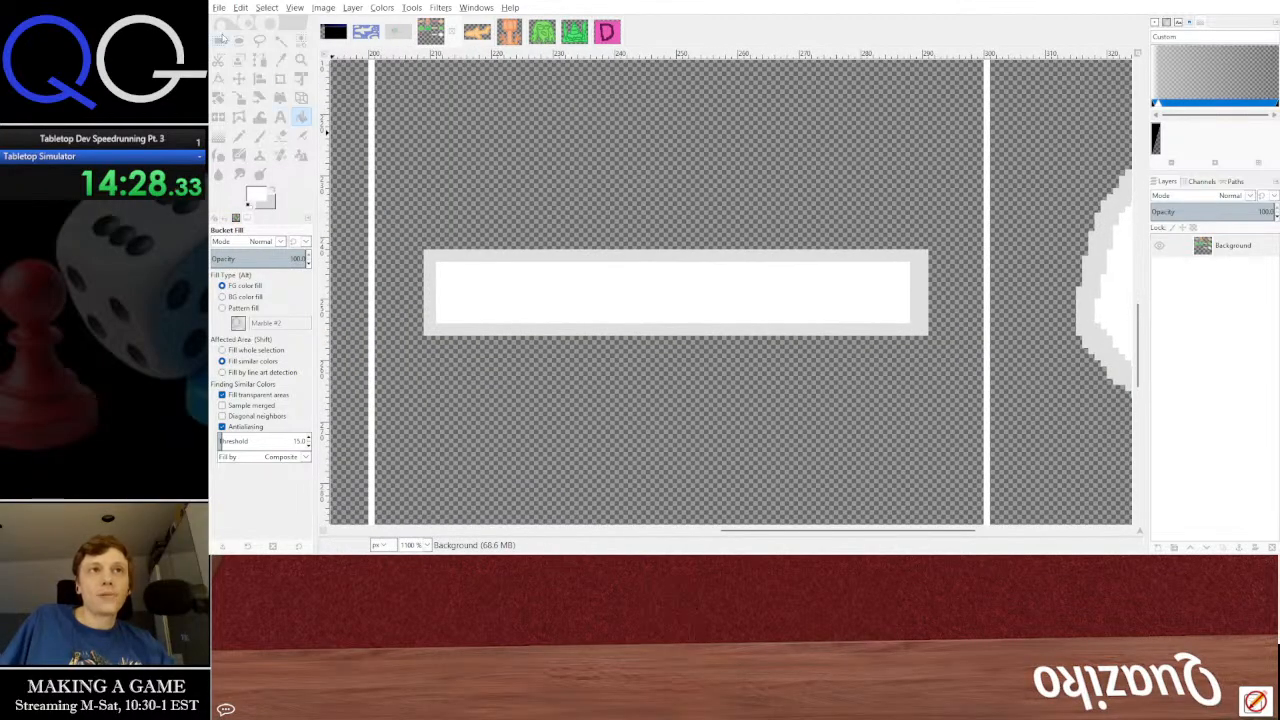
pyautogui.click(220, 39)
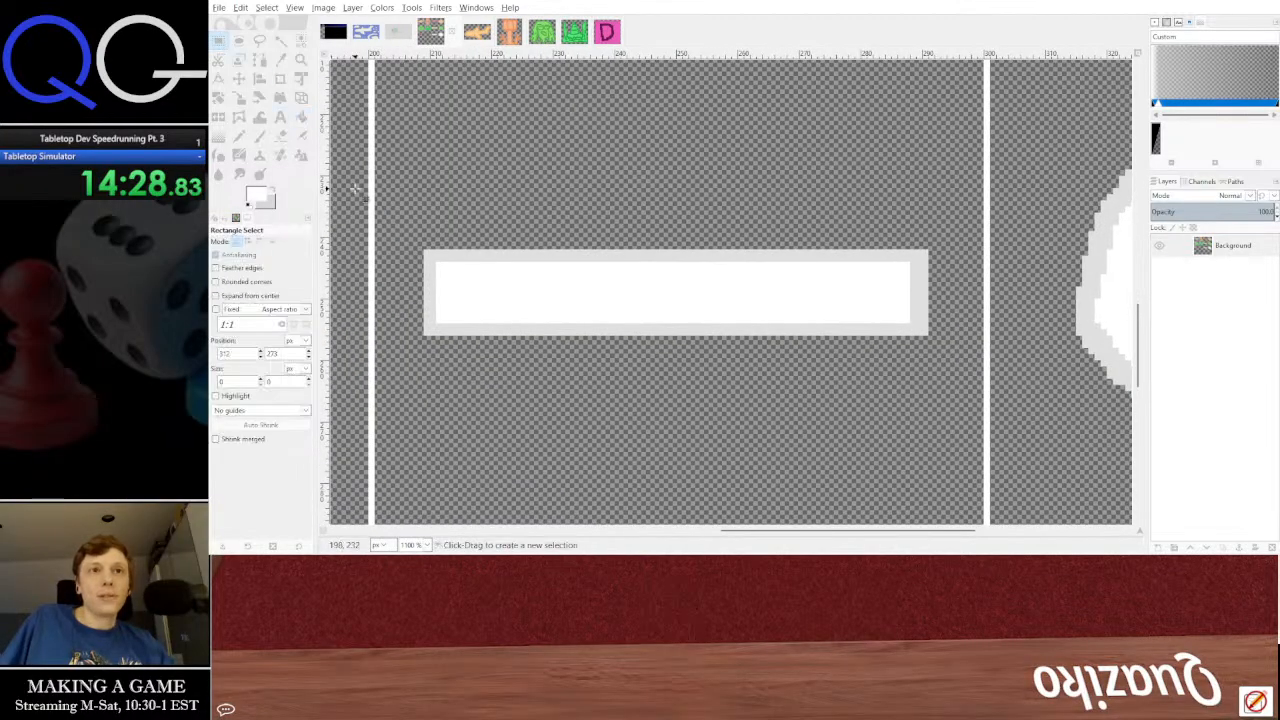
pyautogui.moveTo(412, 244); pyautogui.dragTo(937, 350)
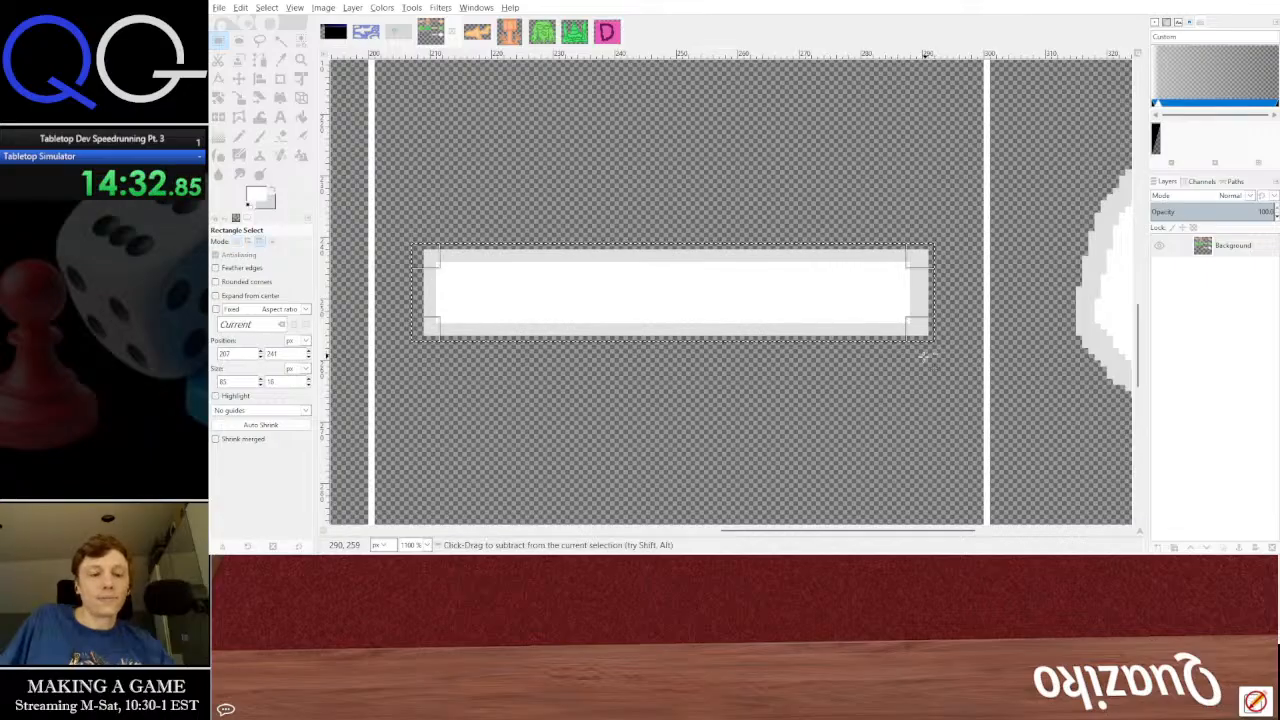
pyautogui.hotkey('ctrl', 'c')
pyautogui.click(851, 388)
pyautogui.hotkey('ctrl', 'shift', 'v')
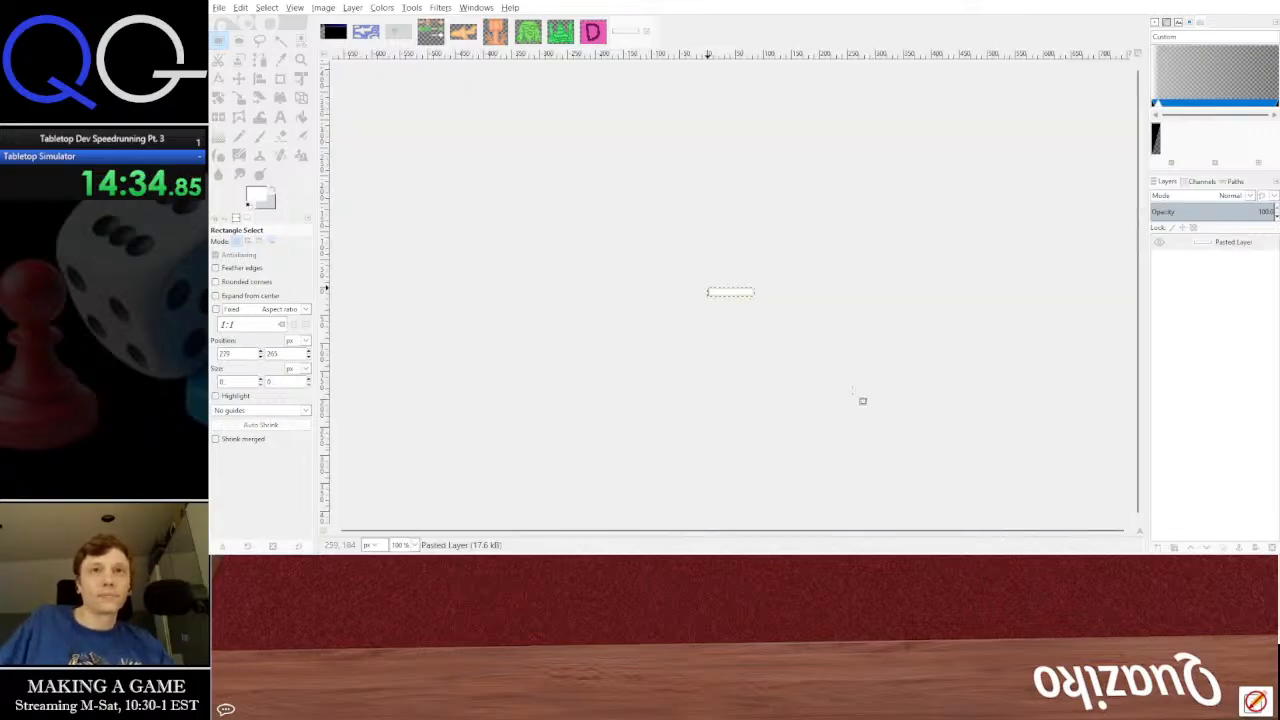
# Copy the white T token from the pieces grid and paste it as a new image
pyautogui.click(436, 32)
pyautogui.hscroll(5, 565, 274)
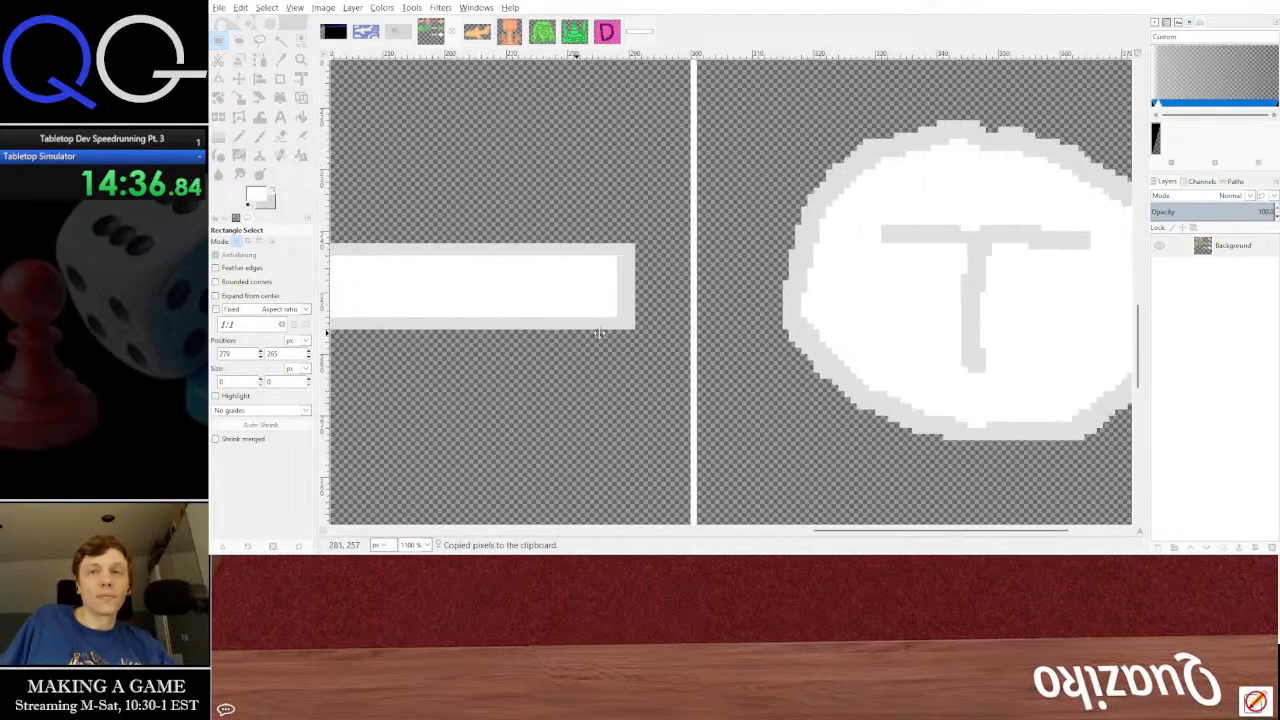
pyautogui.moveTo(484, 112); pyautogui.dragTo(940, 487)
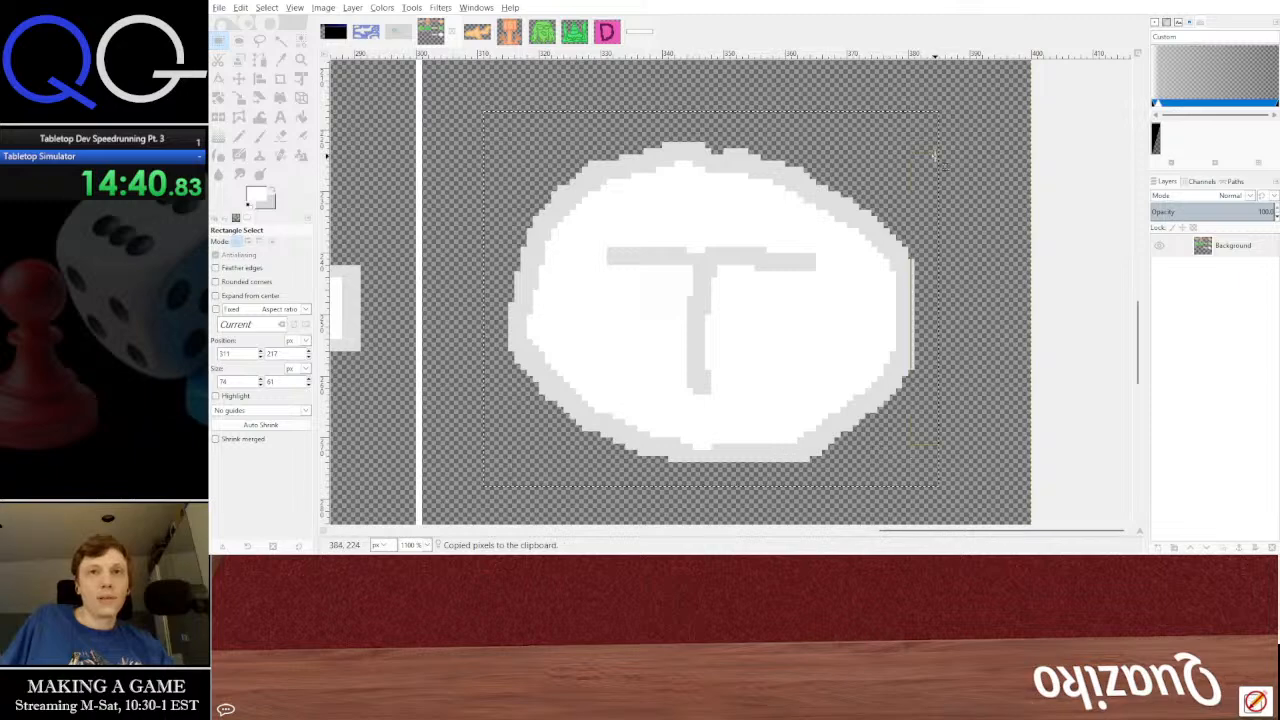
pyautogui.click(940, 126)
pyautogui.hotkey('ctrl', 'shift', 'v')
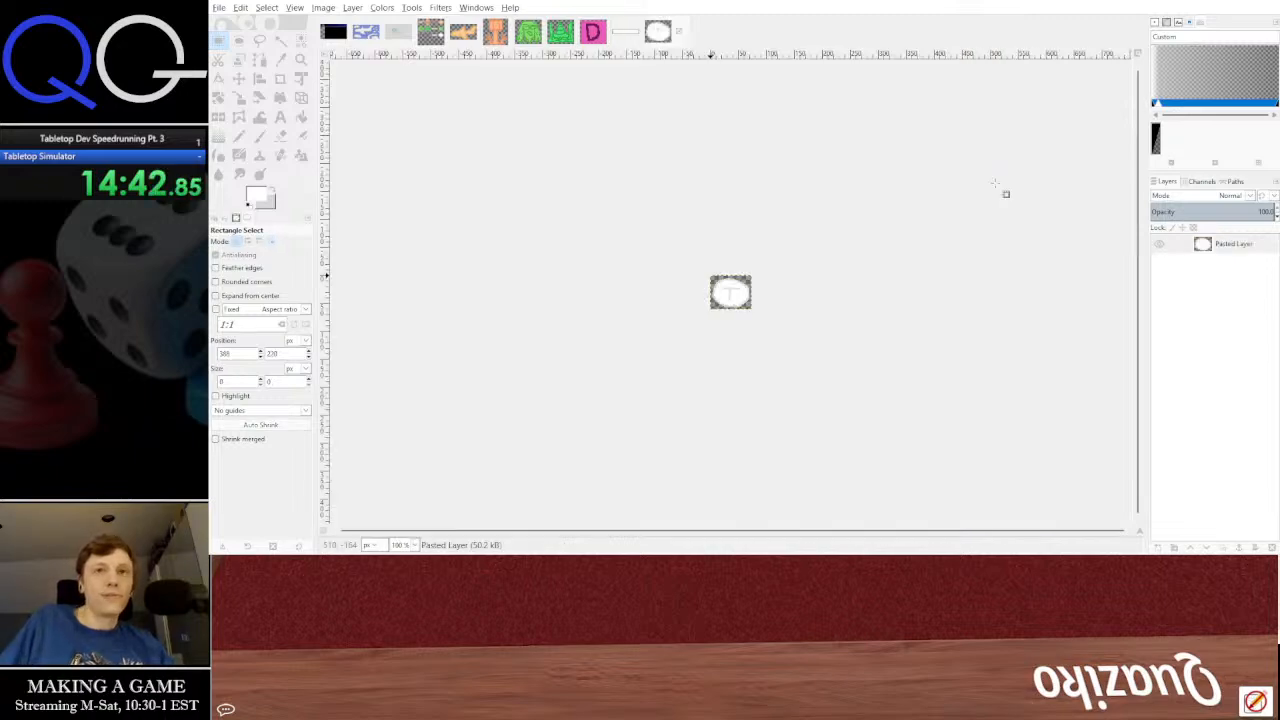
pyautogui.press('2')
pyautogui.scroll(3, 764, 297)
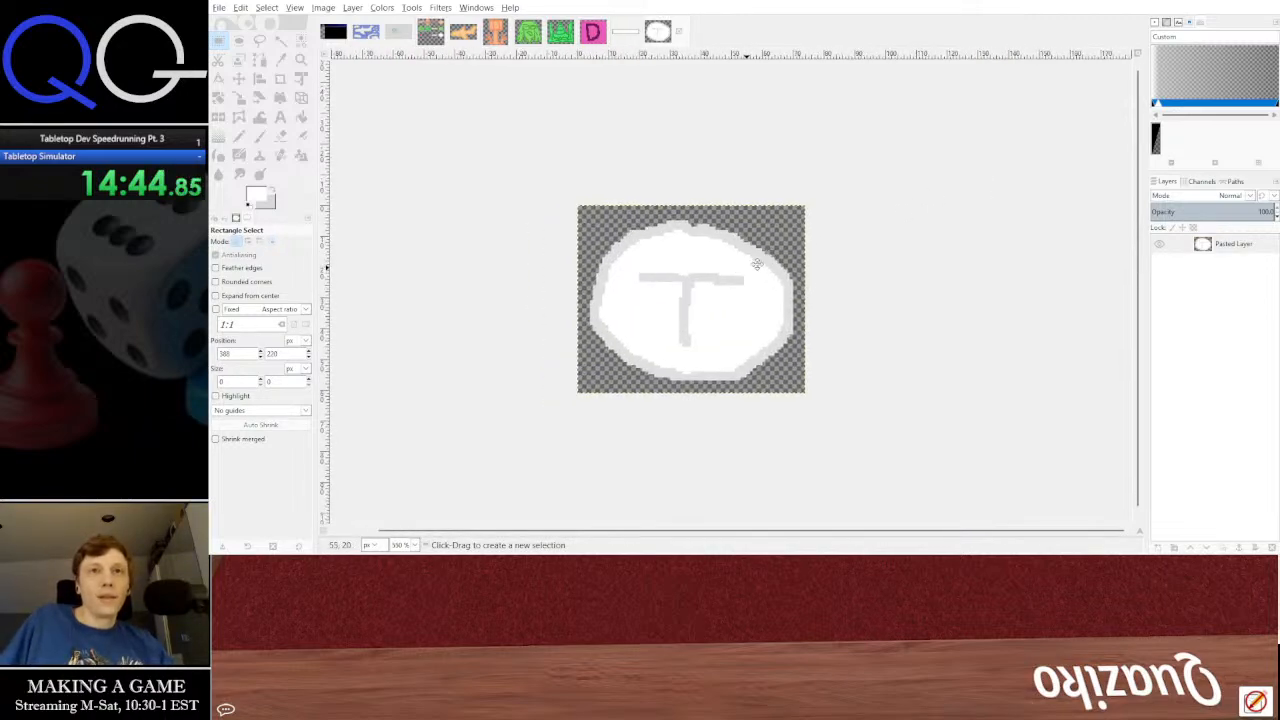
# Hide the Nature Piece and Plane Piece layers in the six-sector wheel image
pyautogui.click(434, 38)
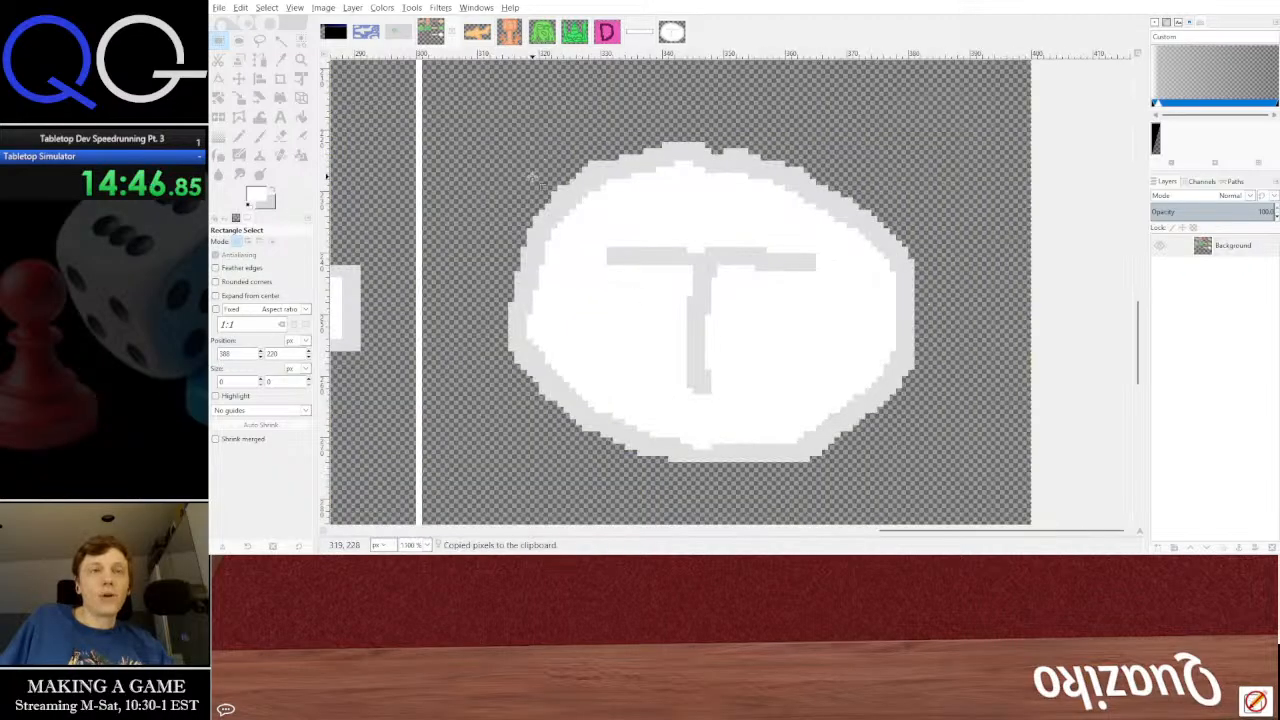
pyautogui.click(401, 36)
pyautogui.moveTo(622, 274); pyautogui.dragTo(691, 265)
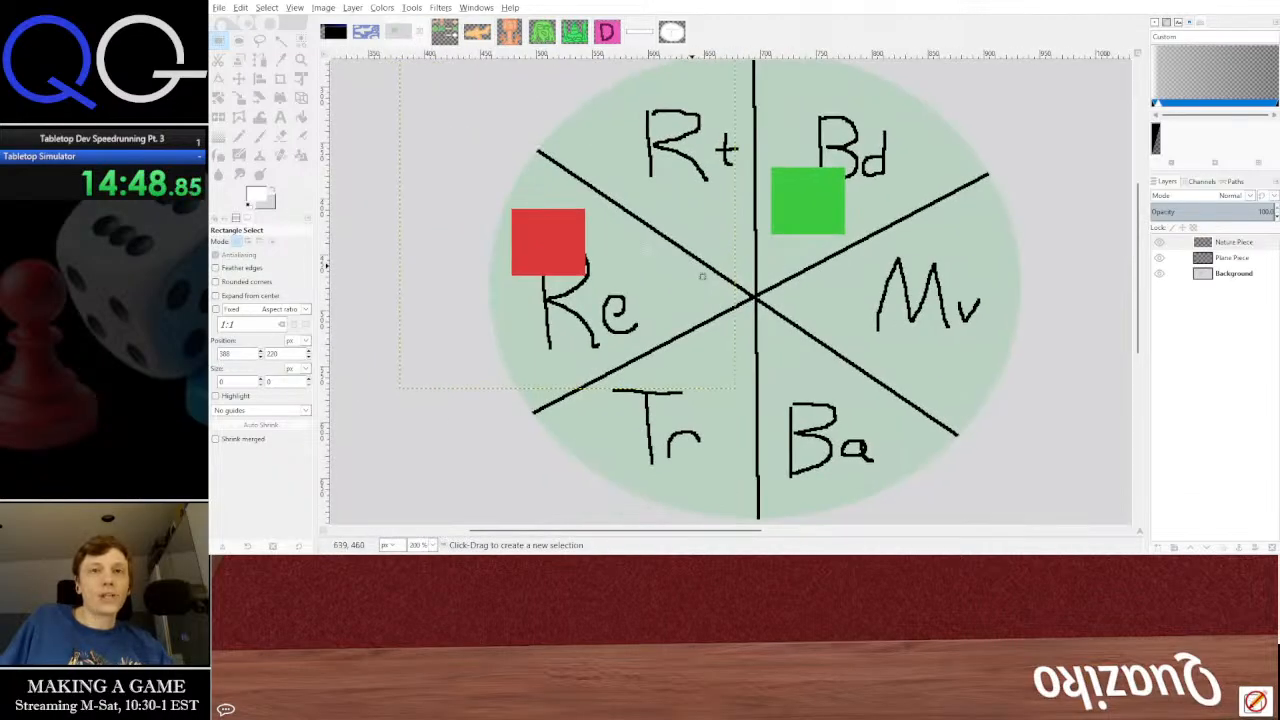
pyautogui.click(1160, 242)
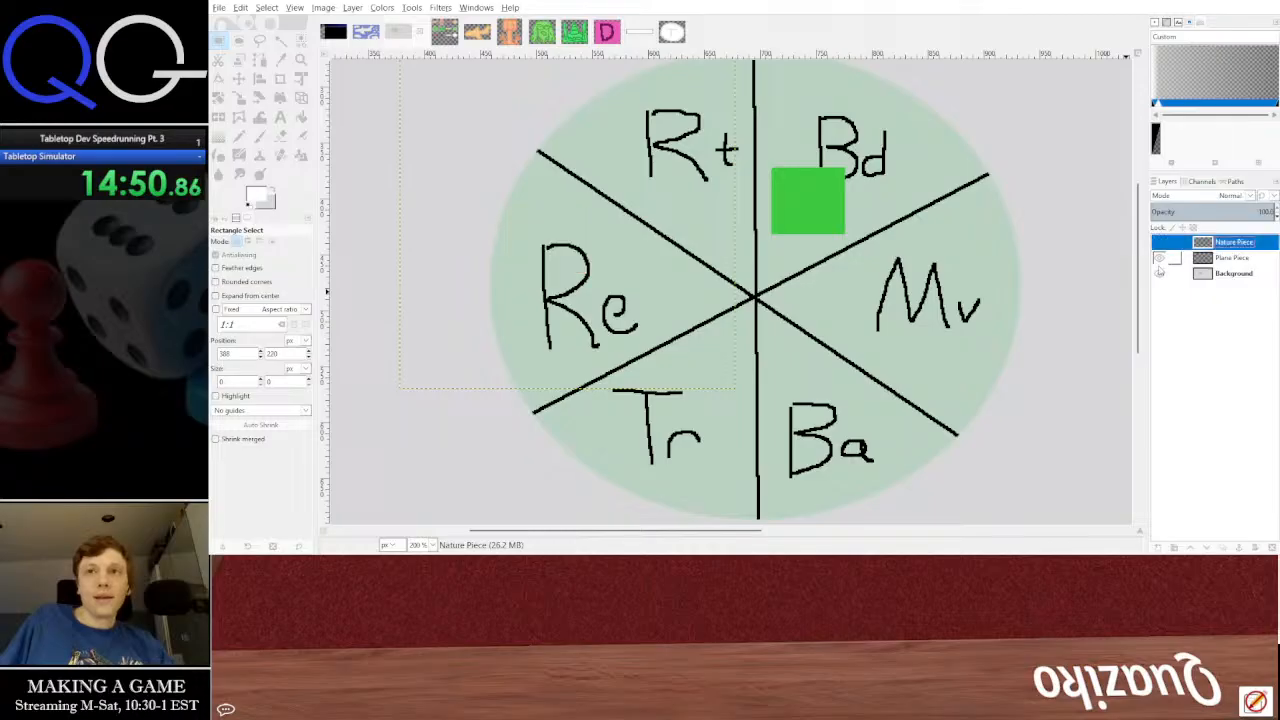
pyautogui.click(1160, 257)
pyautogui.moveTo(812, 274)
pyautogui.mouseDown()
pyautogui.moveTo(768, 270)
pyautogui.moveTo(762, 251)
pyautogui.moveTo(792, 278)
pyautogui.mouseUp()
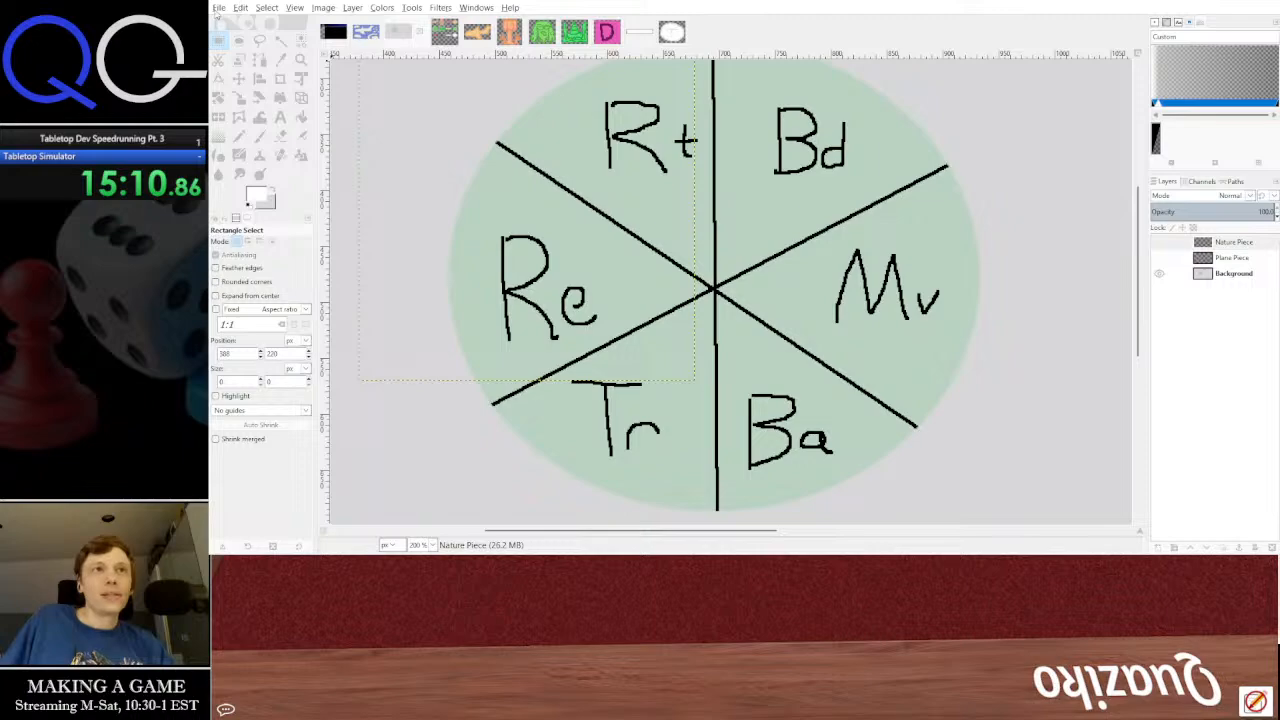
# Create a new square image about 400 px wide
pyautogui.click(217, 8)
pyautogui.click(318, 26)
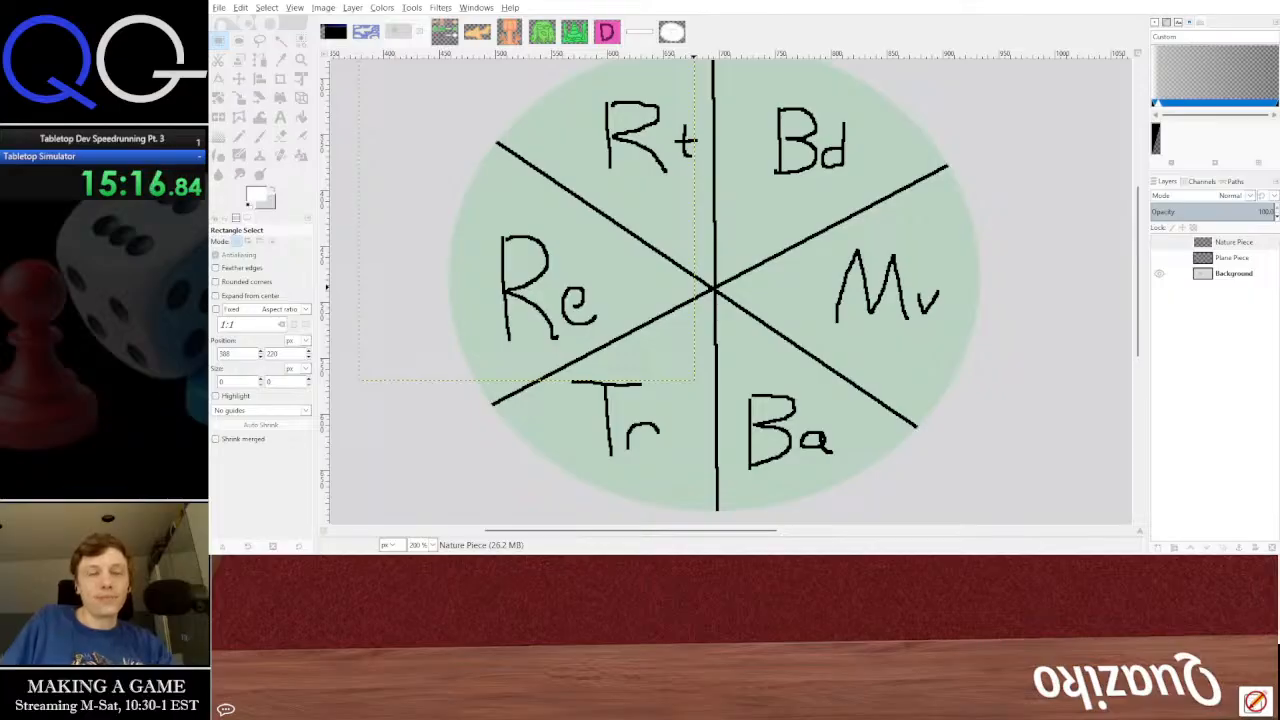
pyautogui.click(867, 318)
pyautogui.scroll(2, 736, 272)
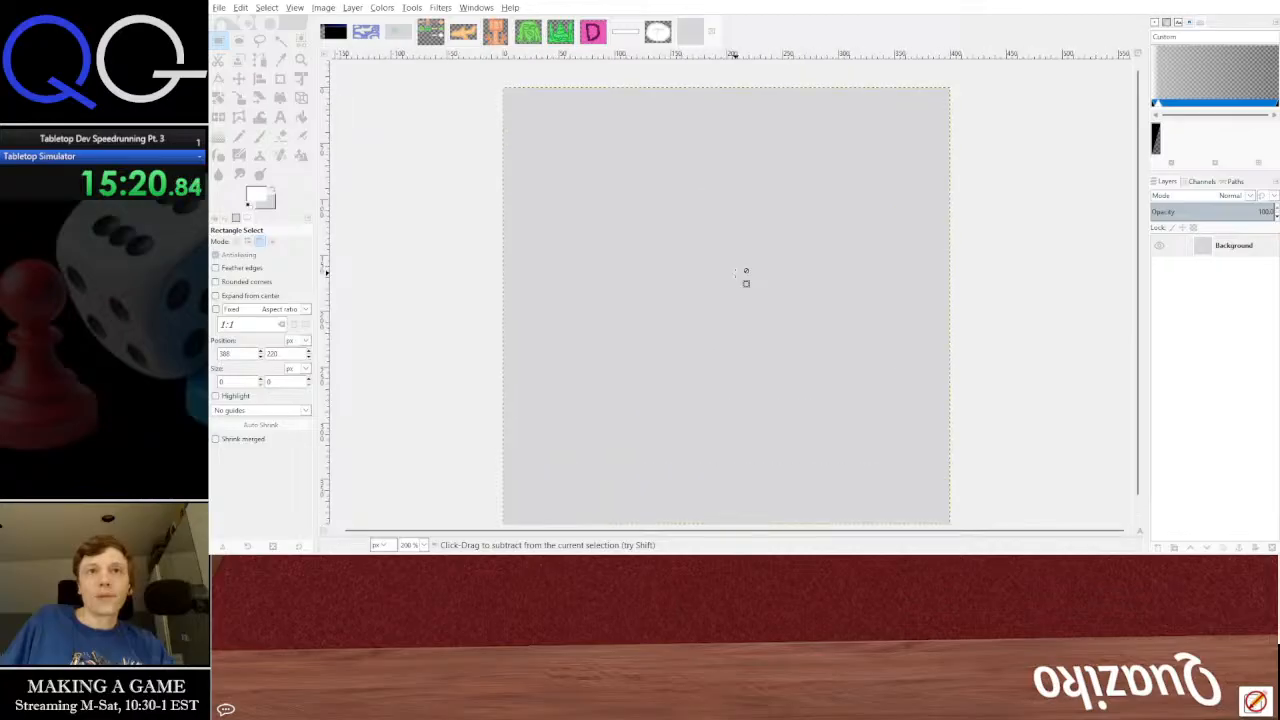
pyautogui.moveTo(768, 273); pyautogui.dragTo(727, 256)
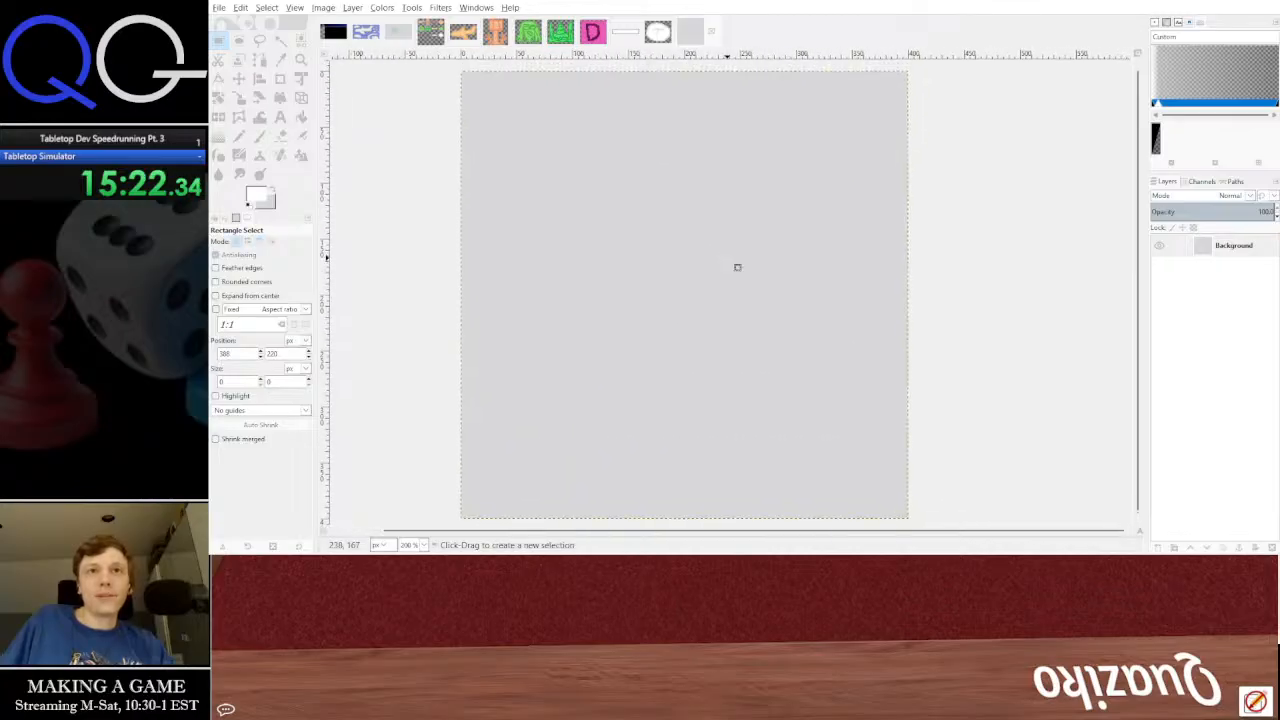
# Select the solid grey background with Fuzzy Select and delete it to leave the canvas transparent
pyautogui.doubleClick(1222, 247)
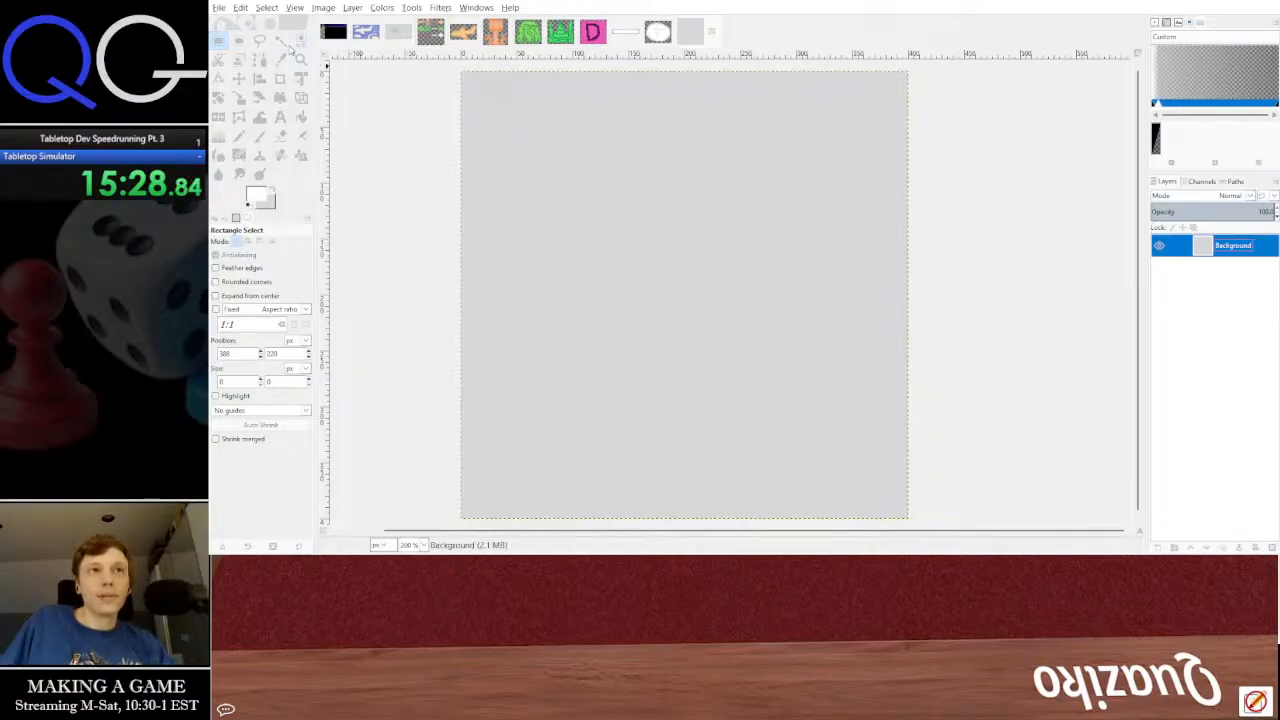
pyautogui.click(281, 40)
pyautogui.click(676, 266)
pyautogui.press('Delete')
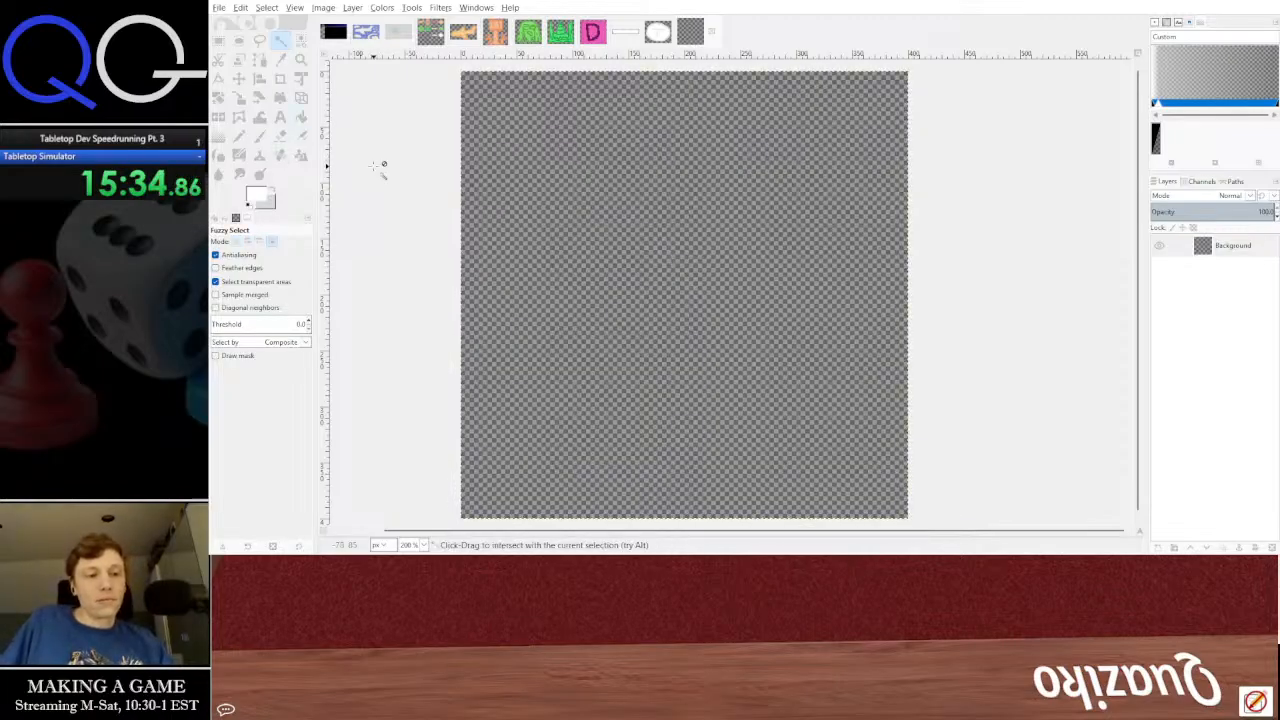
# Try to draw a circular selection across the transparent canvas with Ellipse Select
pyautogui.click(218, 40)
pyautogui.click(238, 40)
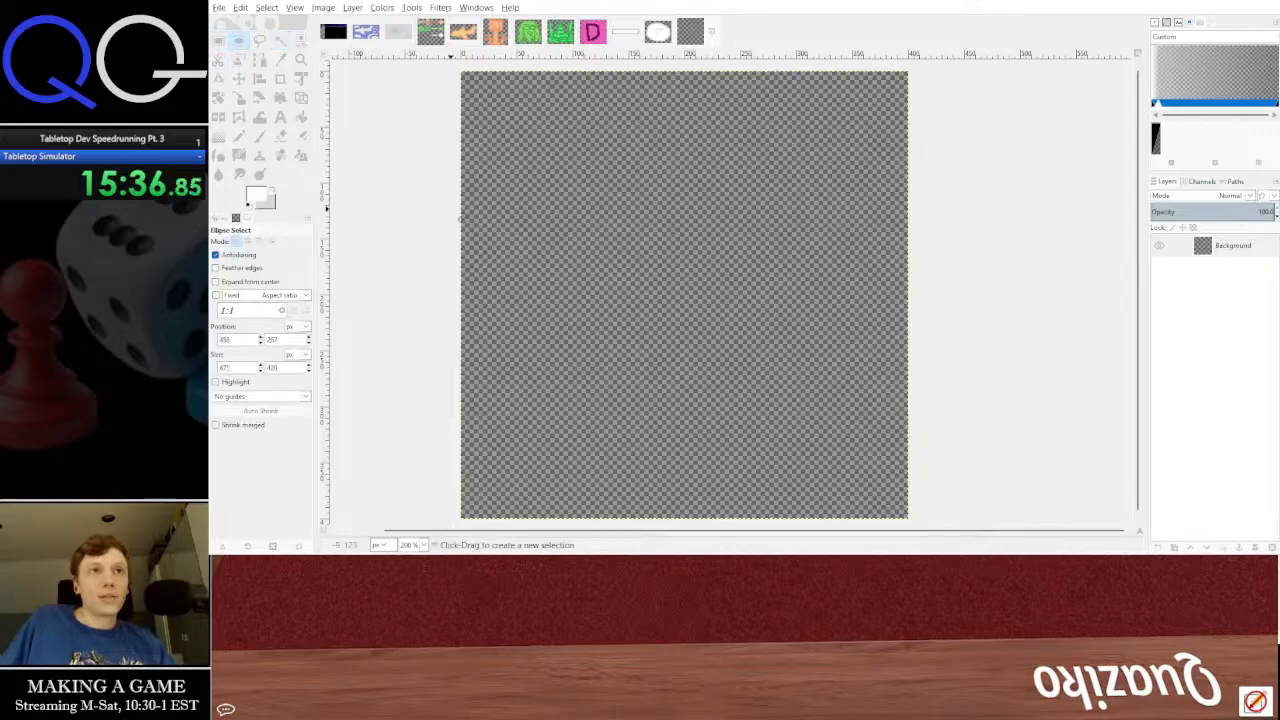
pyautogui.moveTo(494, 90); pyautogui.dragTo(809, 374)
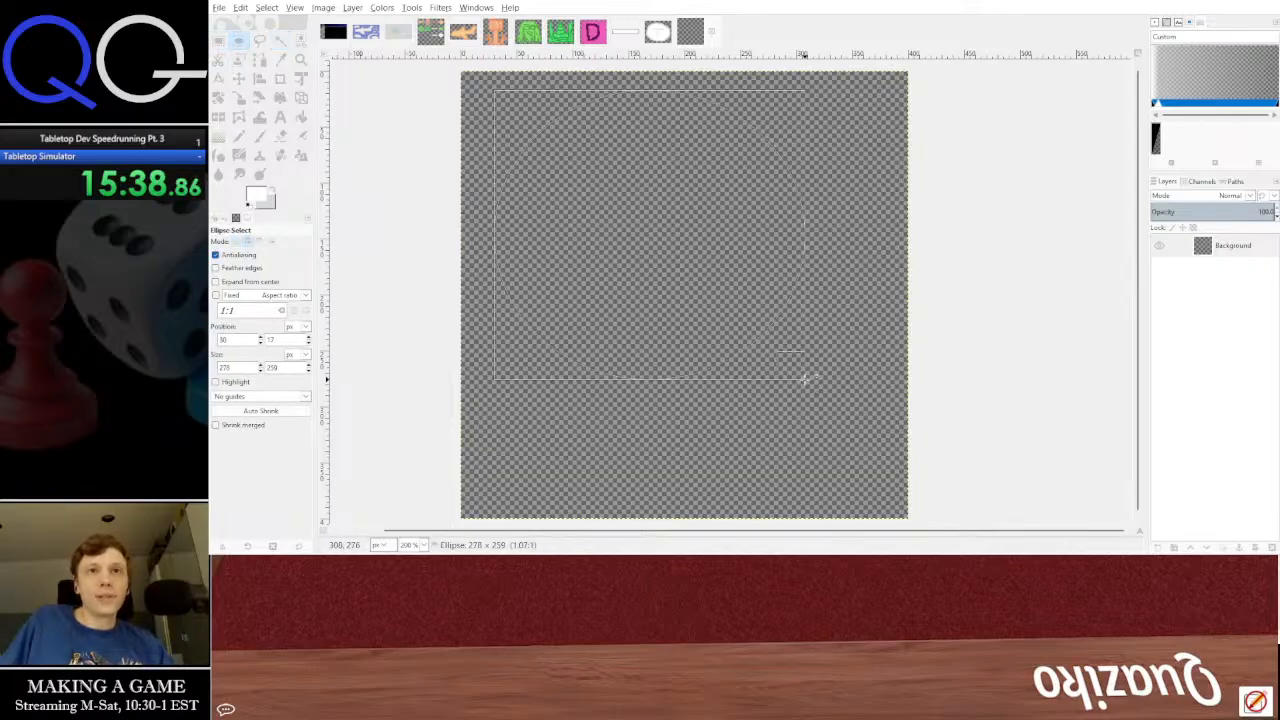
pyautogui.click(718, 458)
pyautogui.moveTo(491, 91); pyautogui.dragTo(826, 410)
pyautogui.click(734, 472)
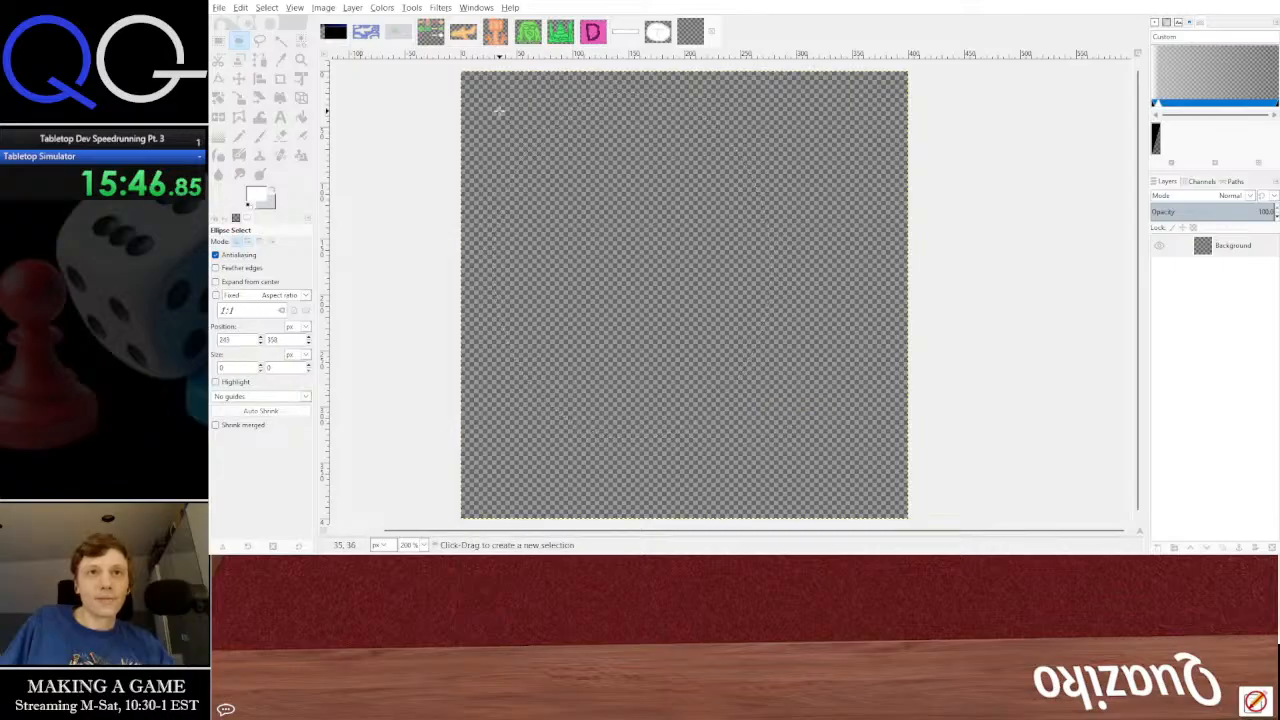
pyautogui.moveTo(488, 98); pyautogui.dragTo(823, 451)
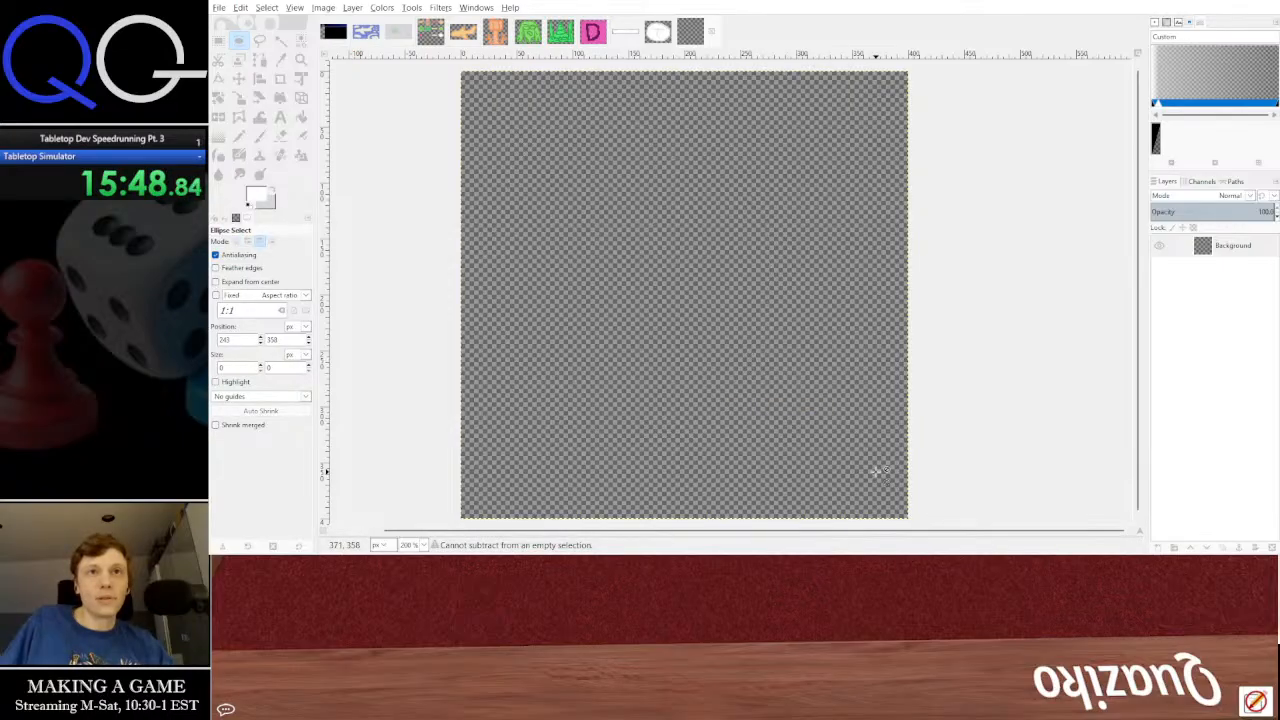
pyautogui.moveTo(474, 109); pyautogui.dragTo(640, 355)
pyautogui.moveTo(480, 84); pyautogui.dragTo(720, 307)
pyautogui.moveTo(847, 461); pyautogui.dragTo(622, 233)
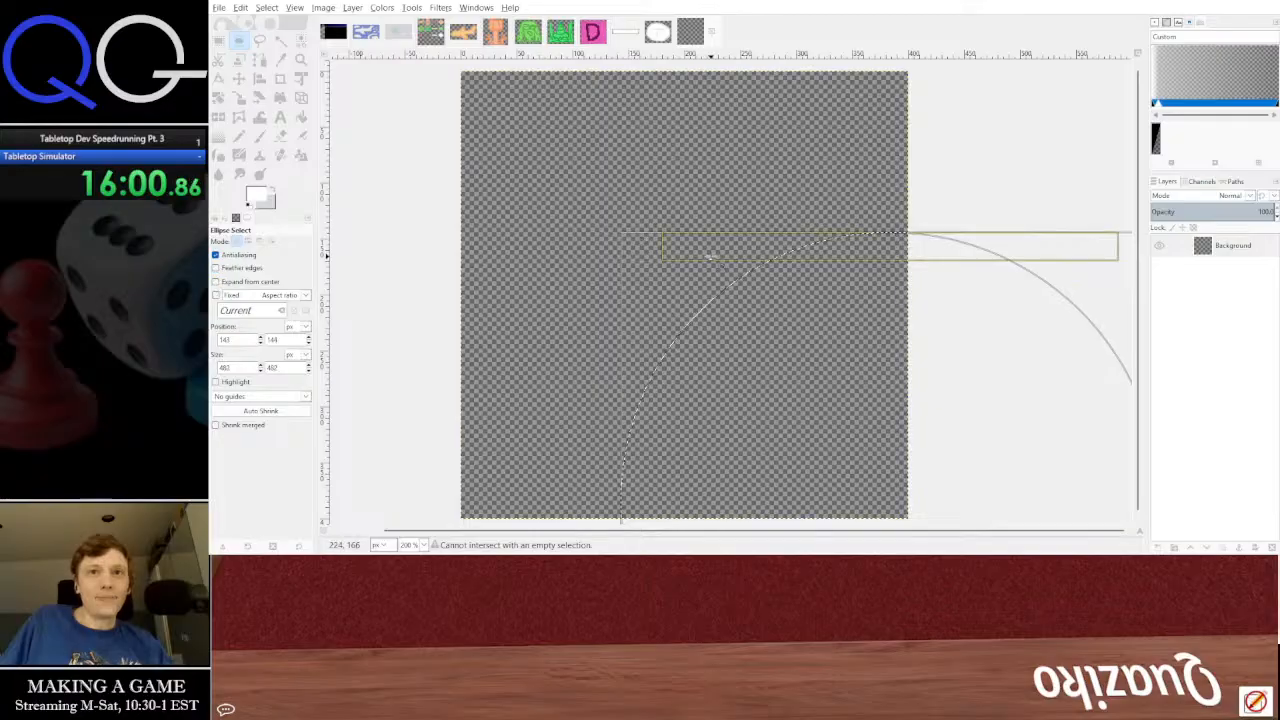
# Try to shift the circular selection toward the canvas's upper-left corner with the Move tool
pyautogui.click(240, 60)
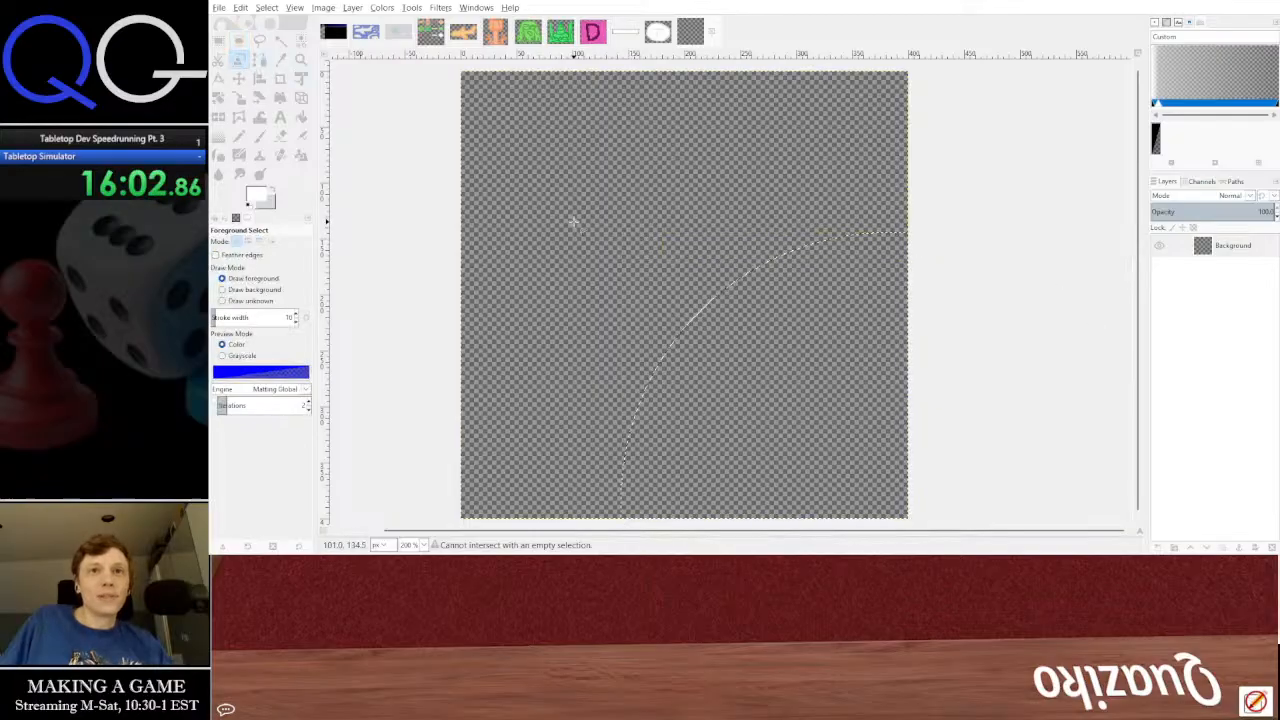
pyautogui.click(238, 80)
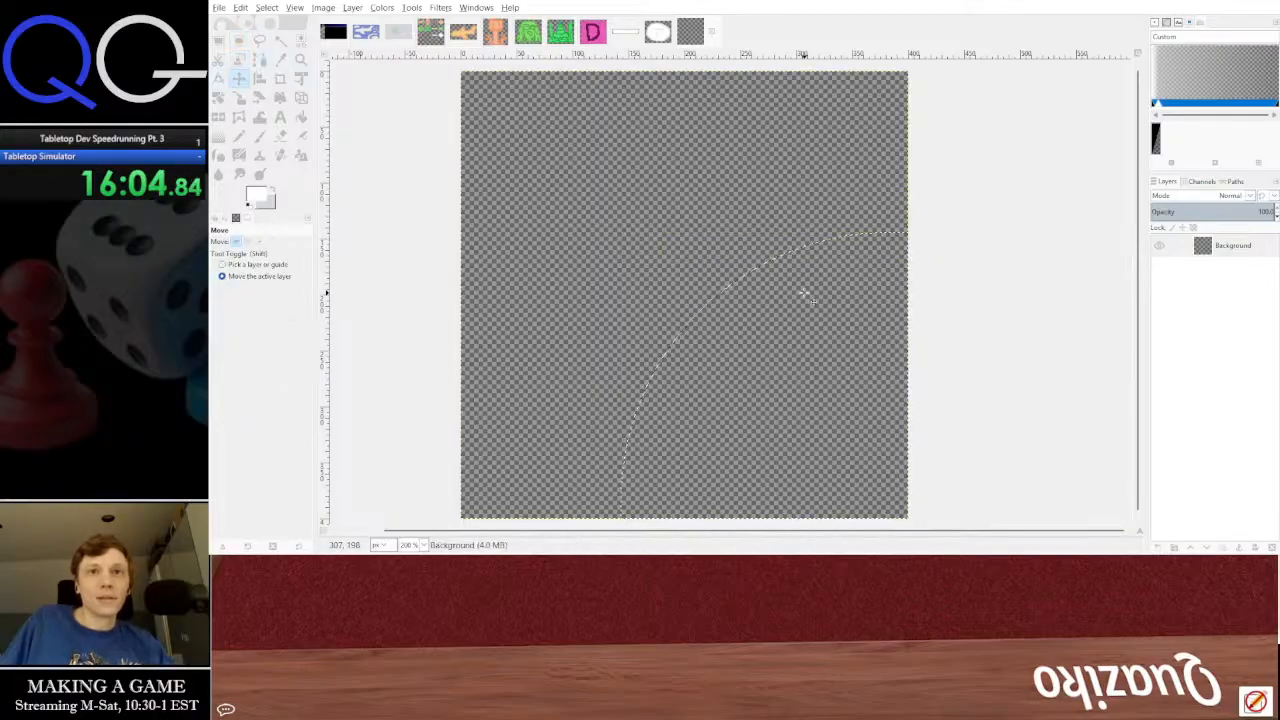
pyautogui.moveTo(804, 294); pyautogui.dragTo(563, 143)
pyautogui.moveTo(676, 198); pyautogui.dragTo(515, 106)
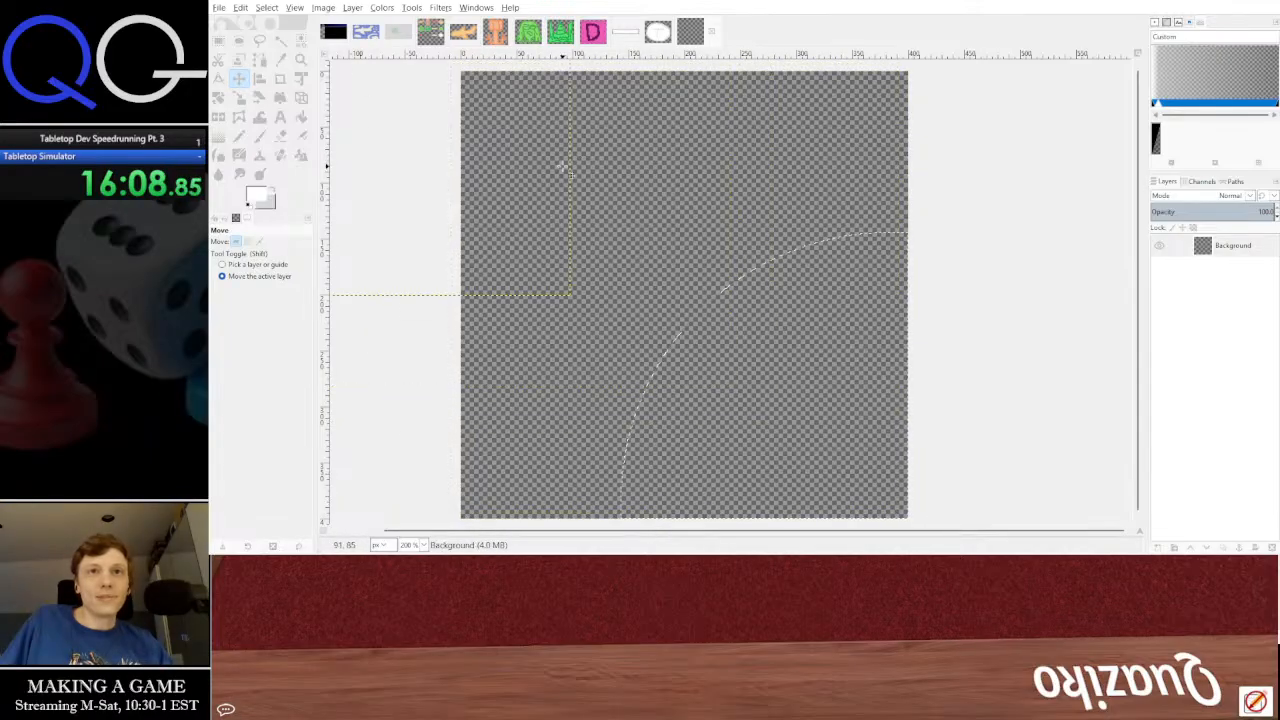
pyautogui.moveTo(609, 217); pyautogui.dragTo(540, 129)
pyautogui.moveTo(655, 238); pyautogui.dragTo(838, 234)
pyautogui.moveTo(596, 138); pyautogui.dragTo(848, 408)
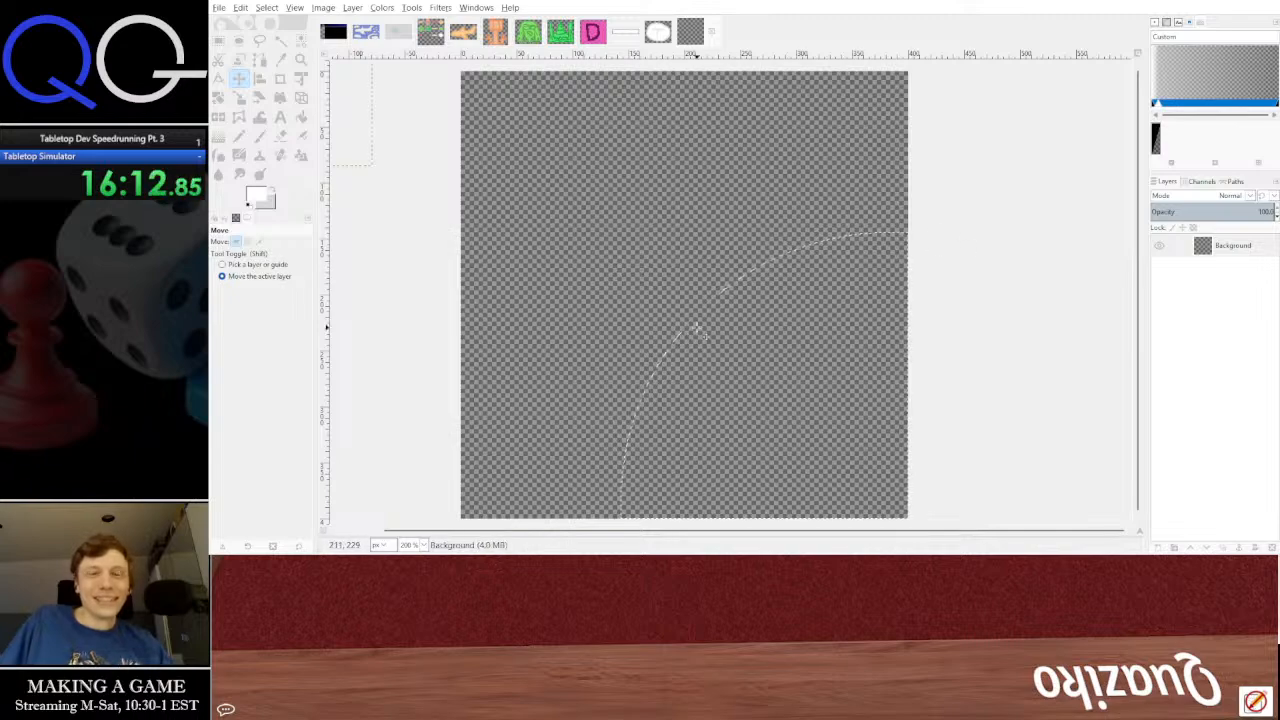
pyautogui.moveTo(660, 294); pyautogui.dragTo(552, 250)
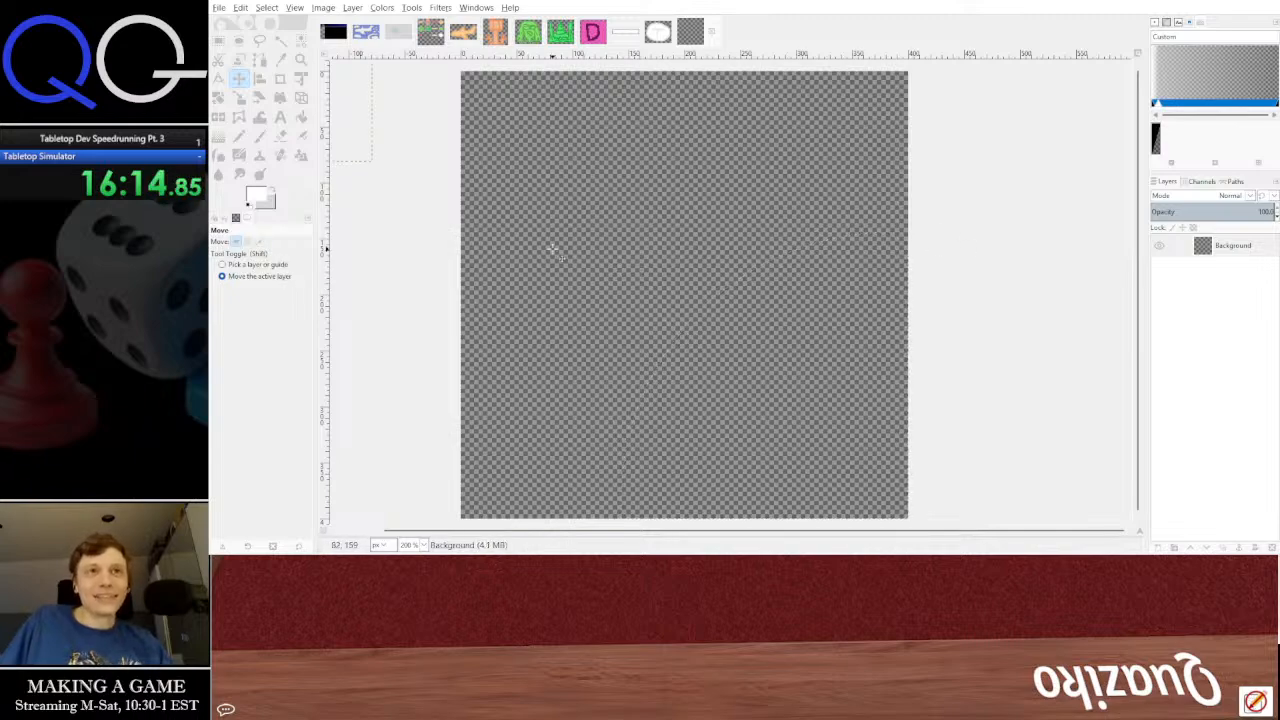
# Move the displaced Background layer back into alignment with the canvas
pyautogui.moveTo(548, 175); pyautogui.dragTo(716, 333)
pyautogui.scroll(-2, 716, 333)
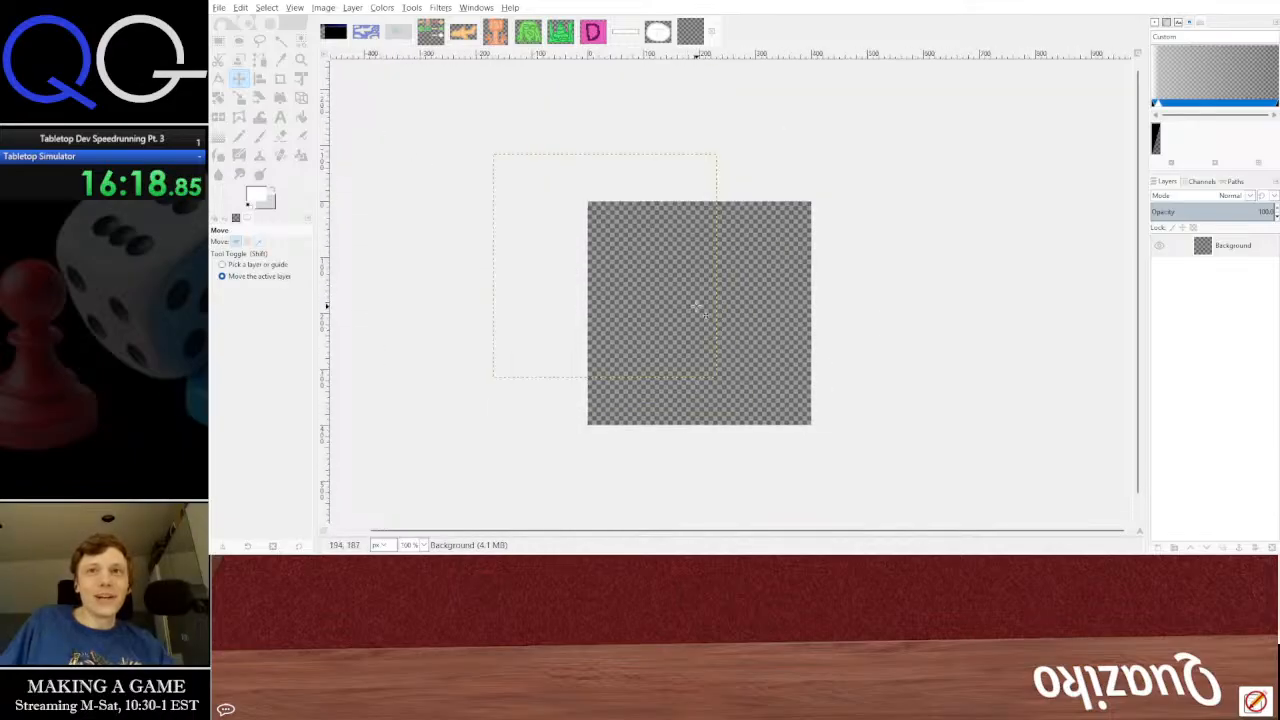
pyautogui.moveTo(603, 247); pyautogui.dragTo(689, 285)
pyautogui.scroll(1, 678, 267)
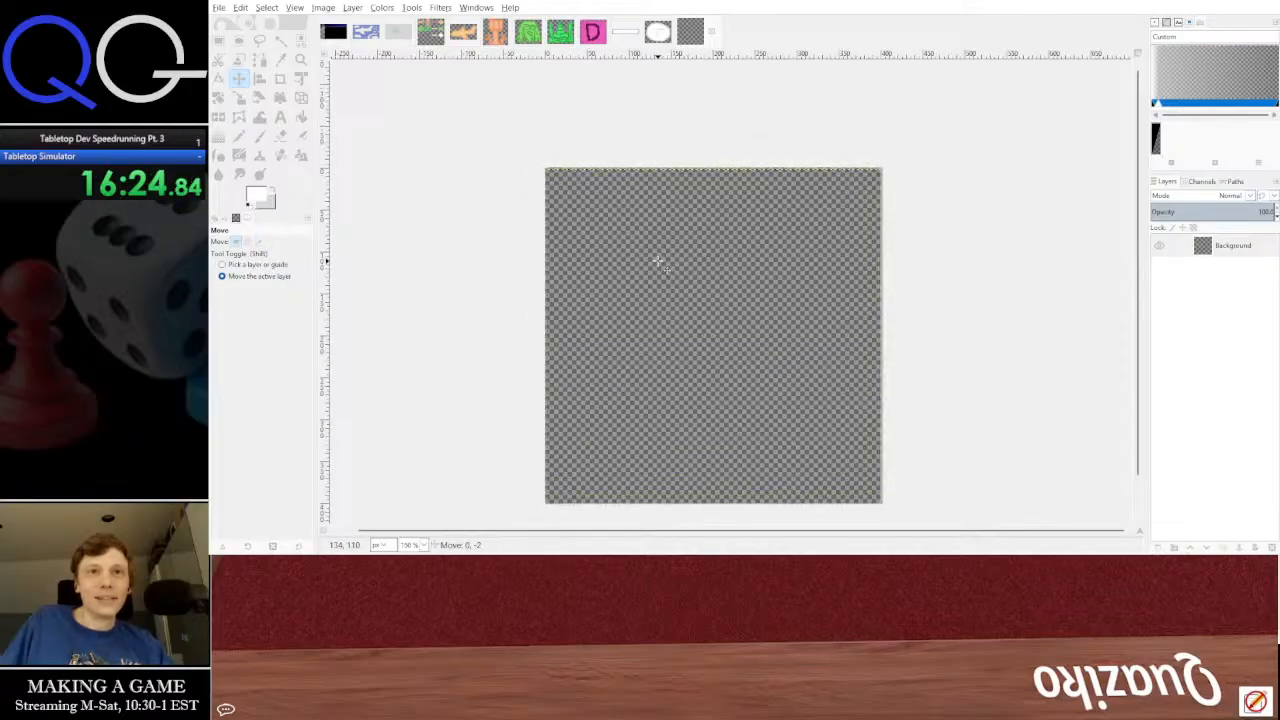
# Draw an elliptical selection spanning the whole canvas, about 402 by 394 px
pyautogui.click(239, 41)
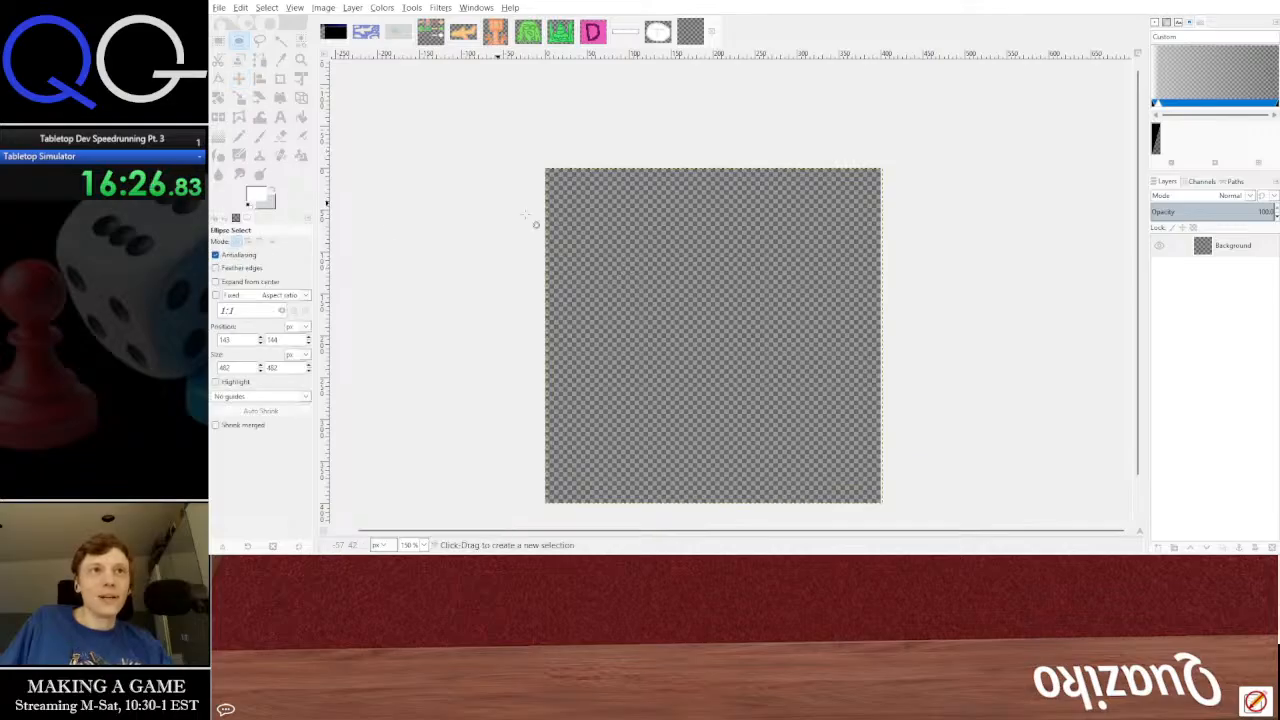
pyautogui.scroll(1, 649, 251)
pyautogui.moveTo(516, 136); pyautogui.dragTo(745, 312)
pyautogui.scroll(-1, 744, 313)
pyautogui.moveTo(534, 289); pyautogui.dragTo(638, 343)
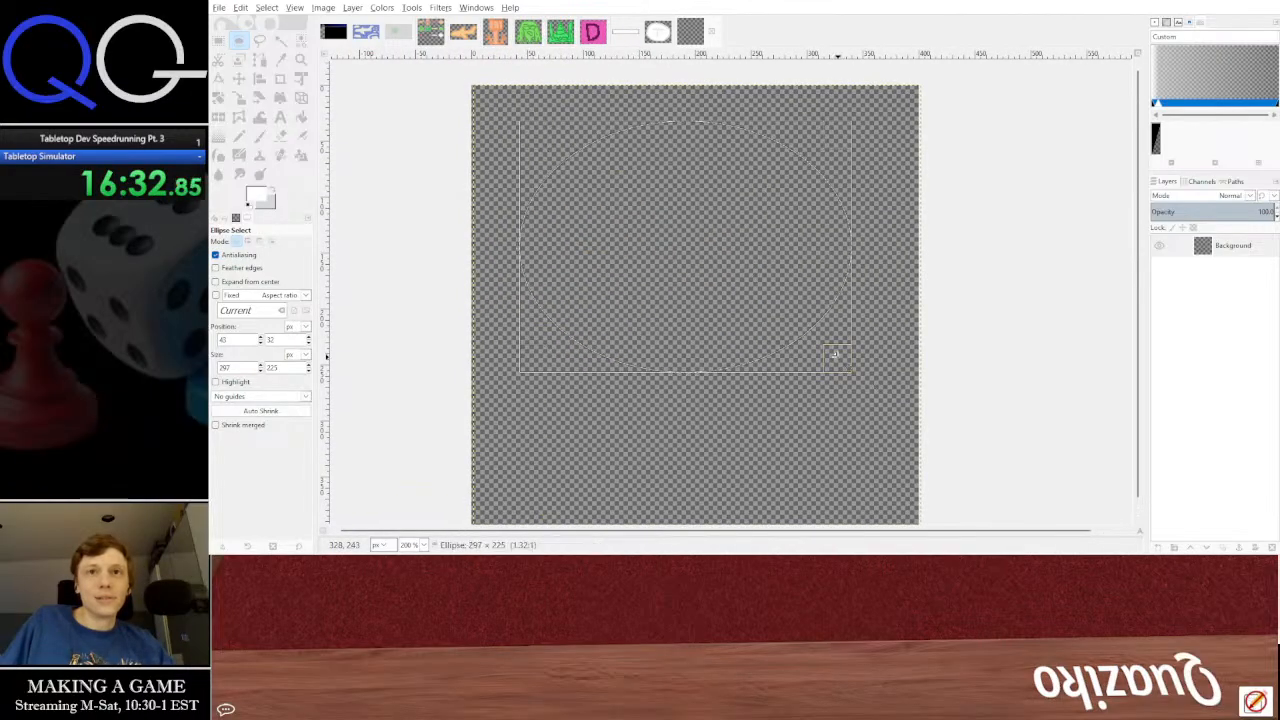
pyautogui.moveTo(832, 354); pyautogui.dragTo(908, 511)
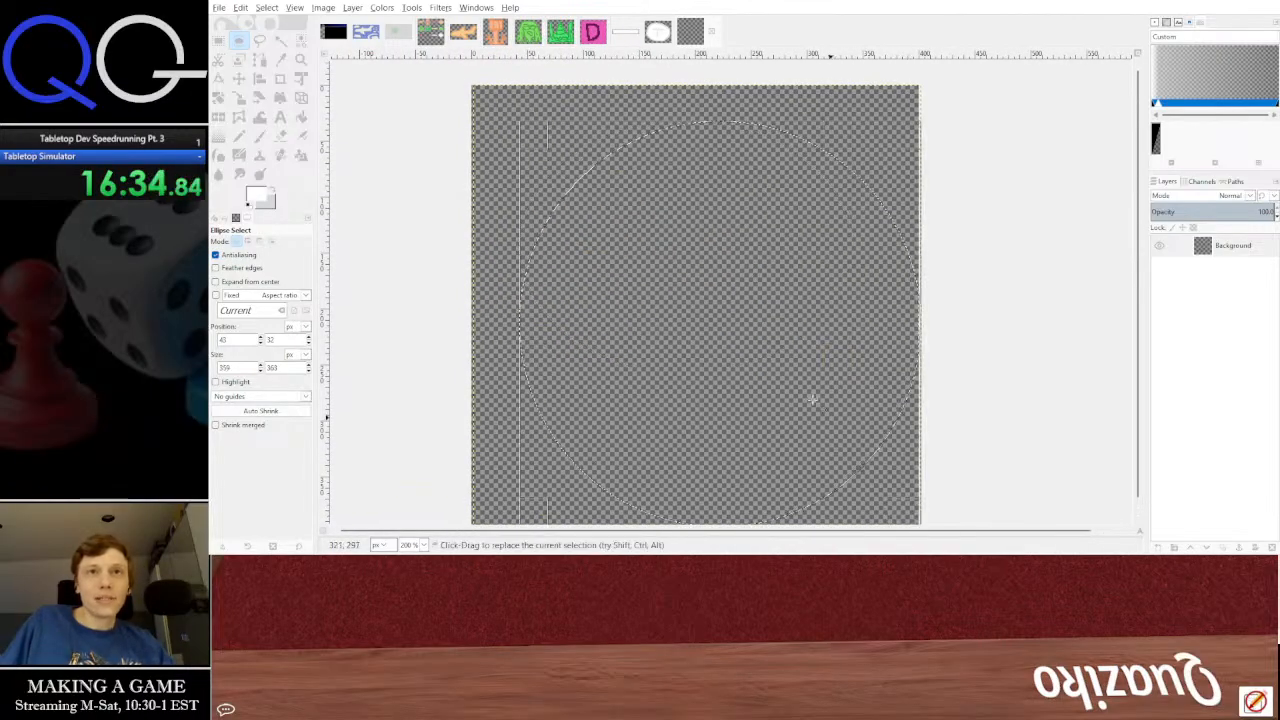
pyautogui.moveTo(541, 136); pyautogui.dragTo(491, 100)
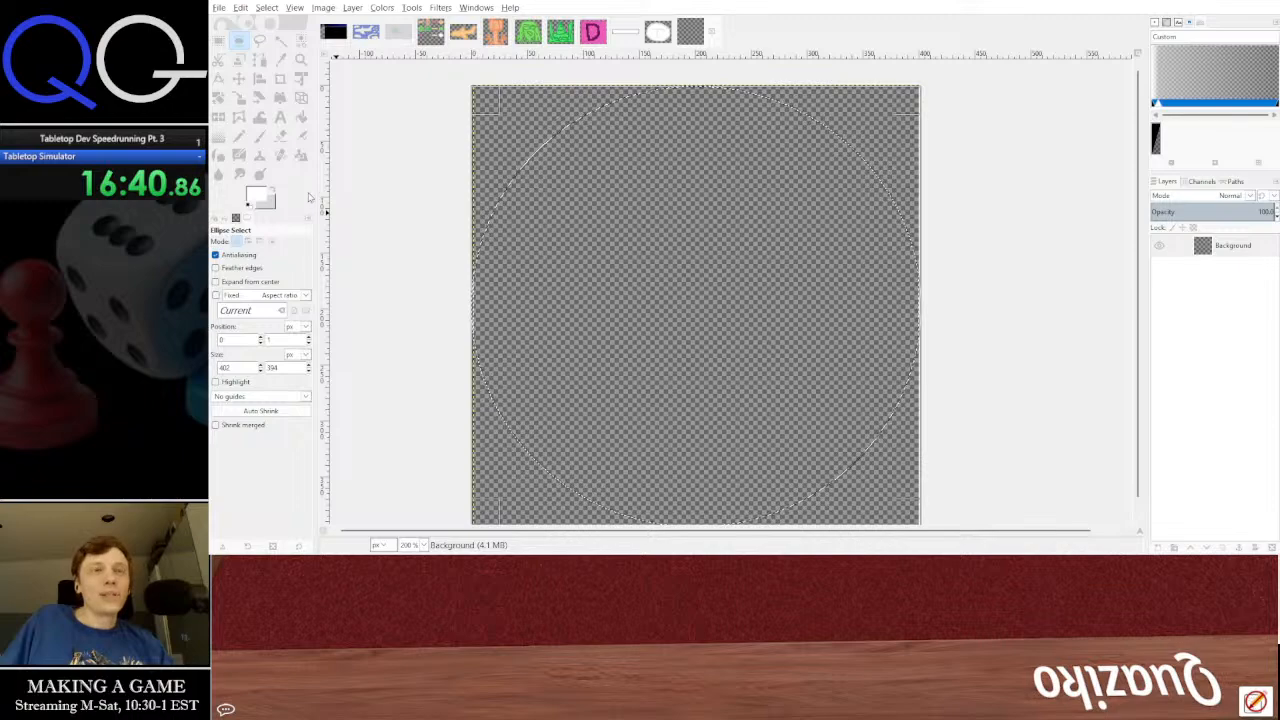
# Fill the elliptical selection with white using Bucket Fill and clear the selection
pyautogui.click(300, 118)
pyautogui.click(645, 271)
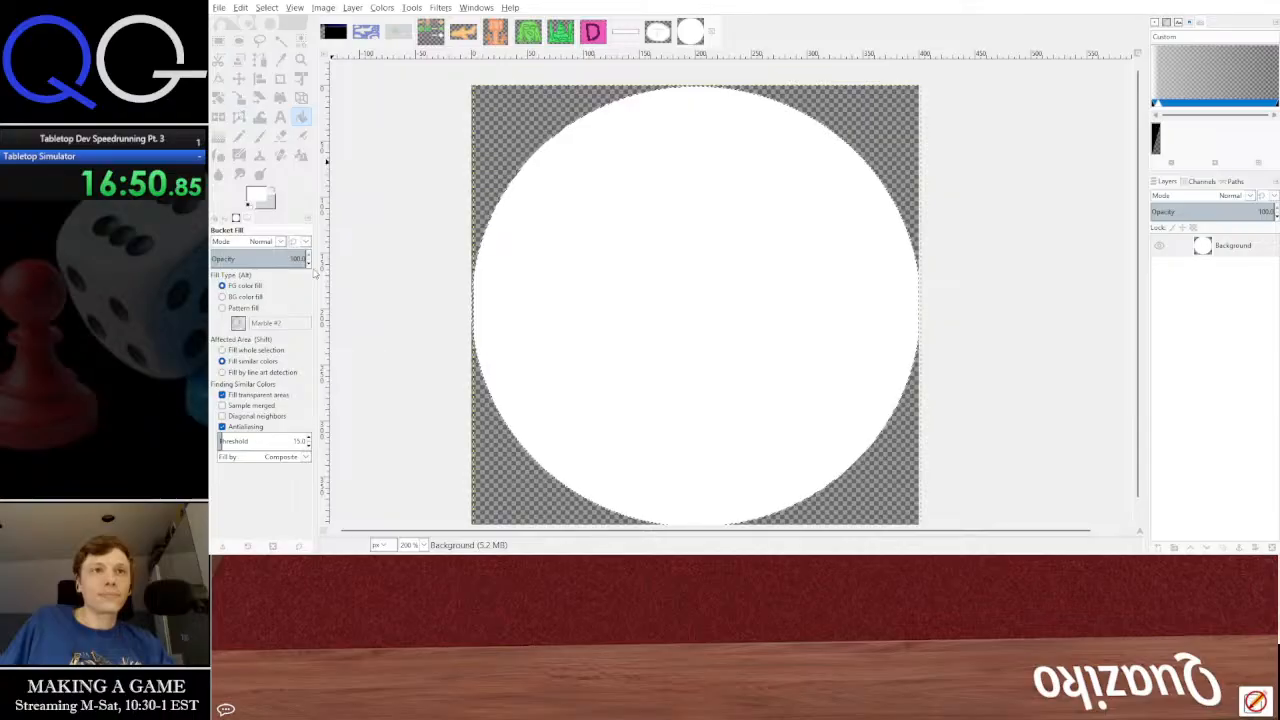
pyautogui.hotkey('ctrl', 'shift', 'a')
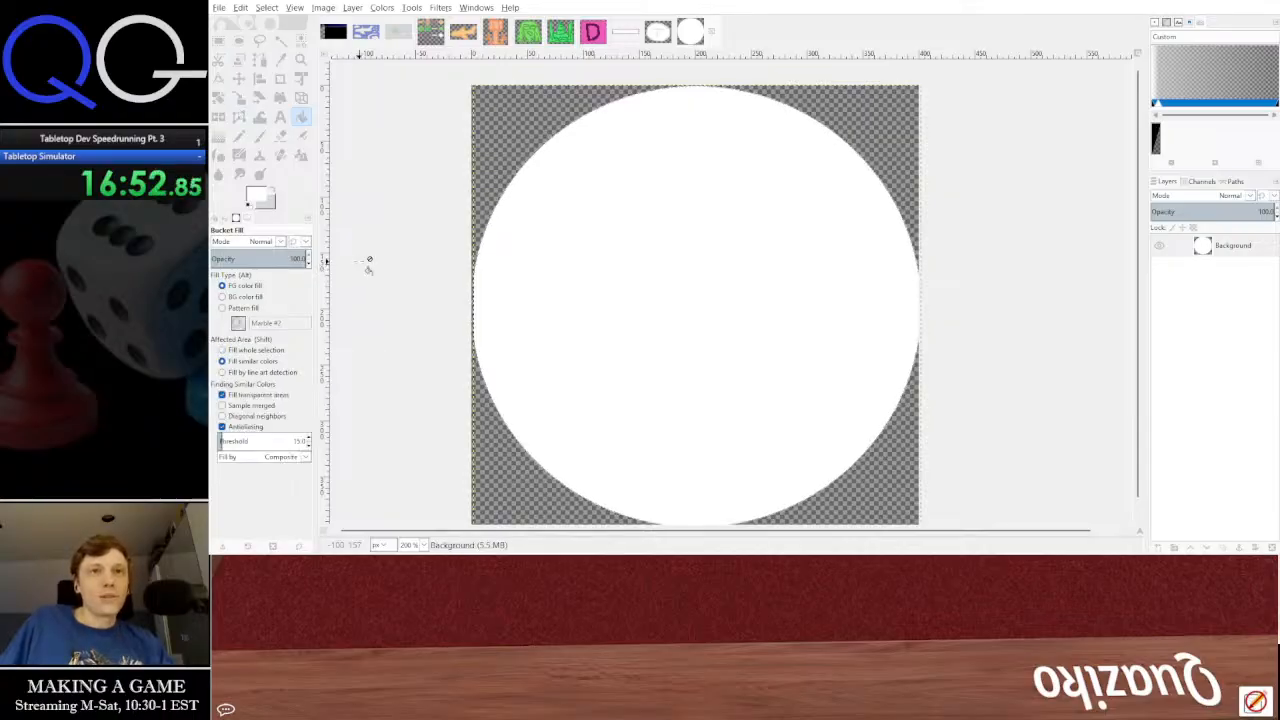
# Draw a straight black Pencil line, 2 px wide, from the white circle's top edge down to its centre
pyautogui.click(240, 137)
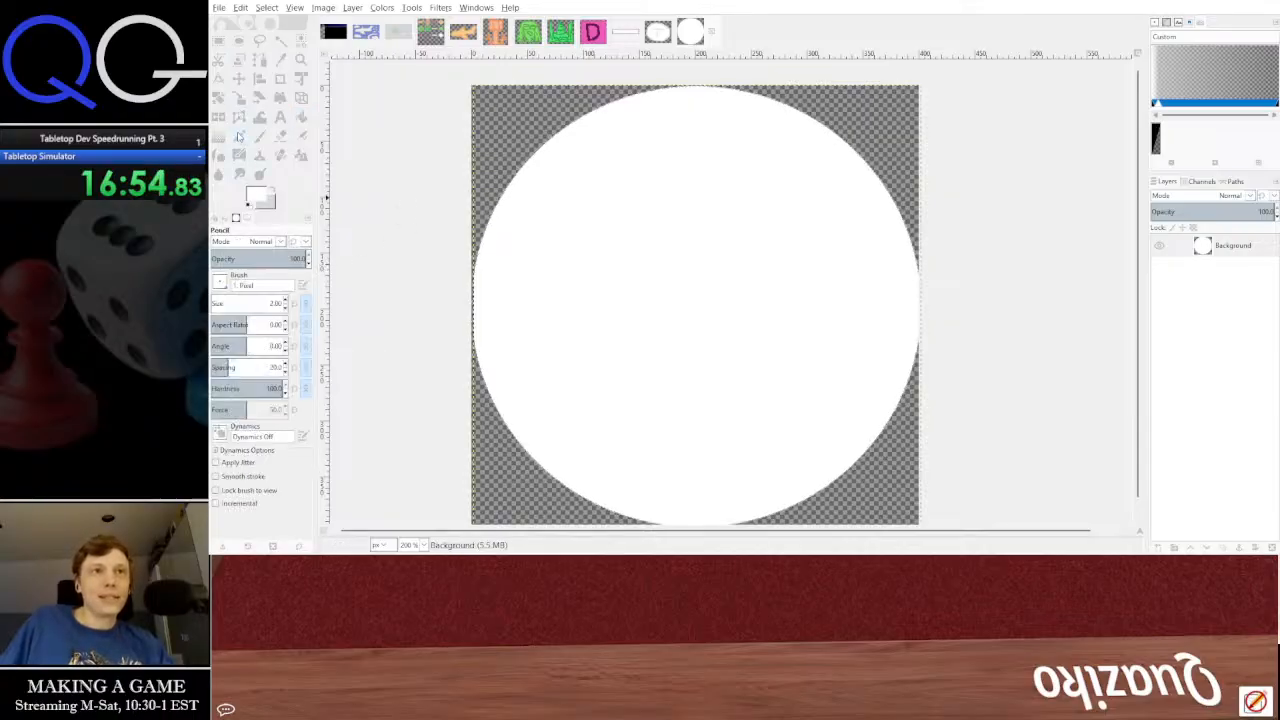
pyautogui.press('d')
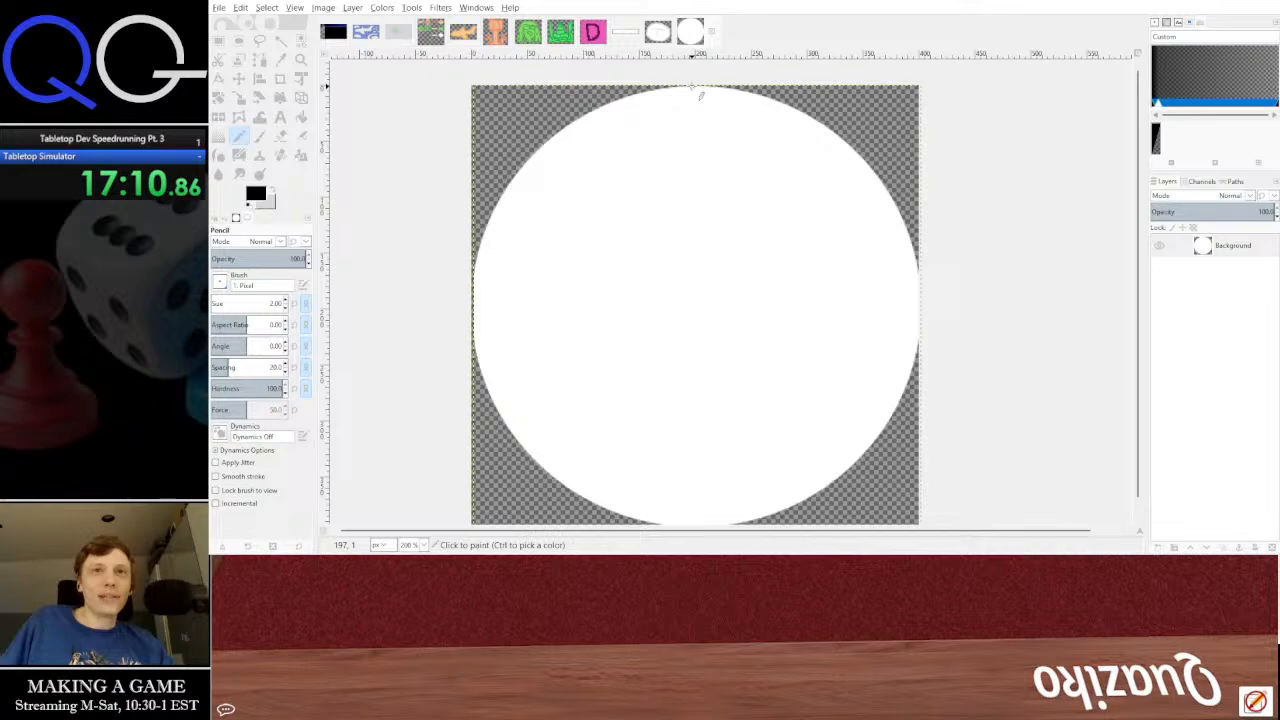
pyautogui.moveTo(691, 87); pyautogui.dragTo(688, 297)
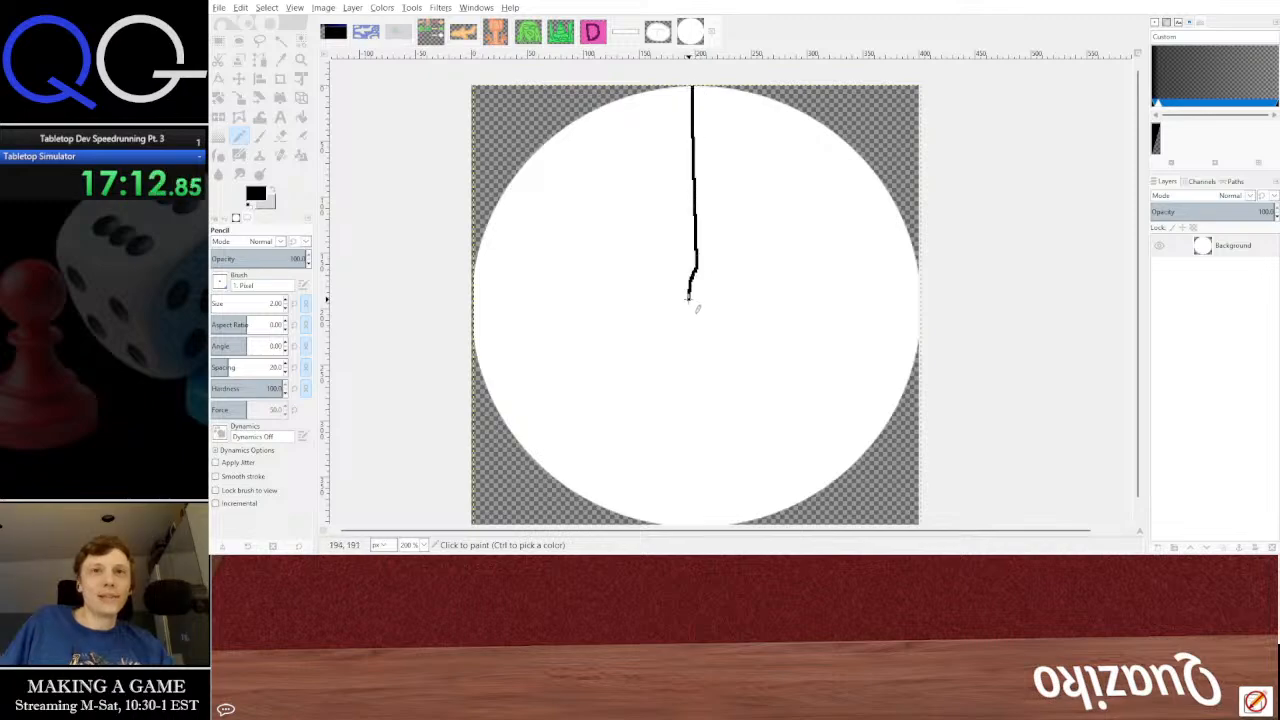
pyautogui.hotkey('ctrl', 'z')
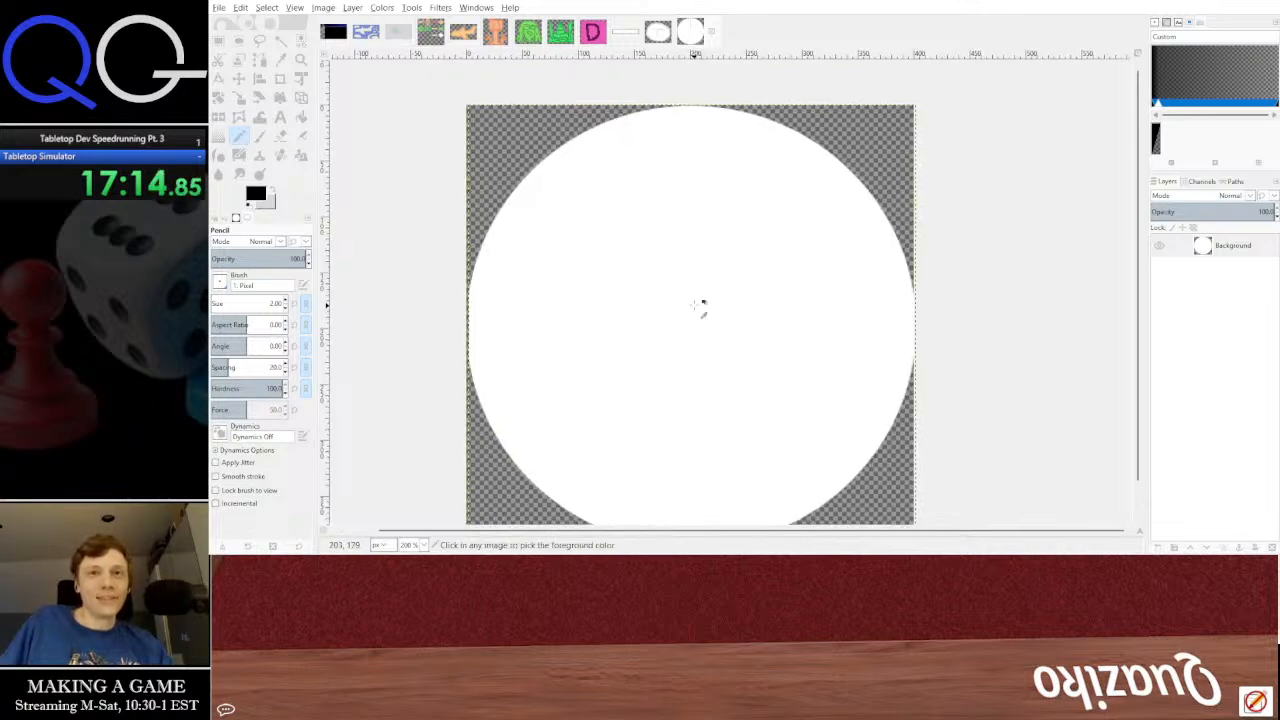
pyautogui.scroll(-1, 700, 305)
pyautogui.click(693, 143)
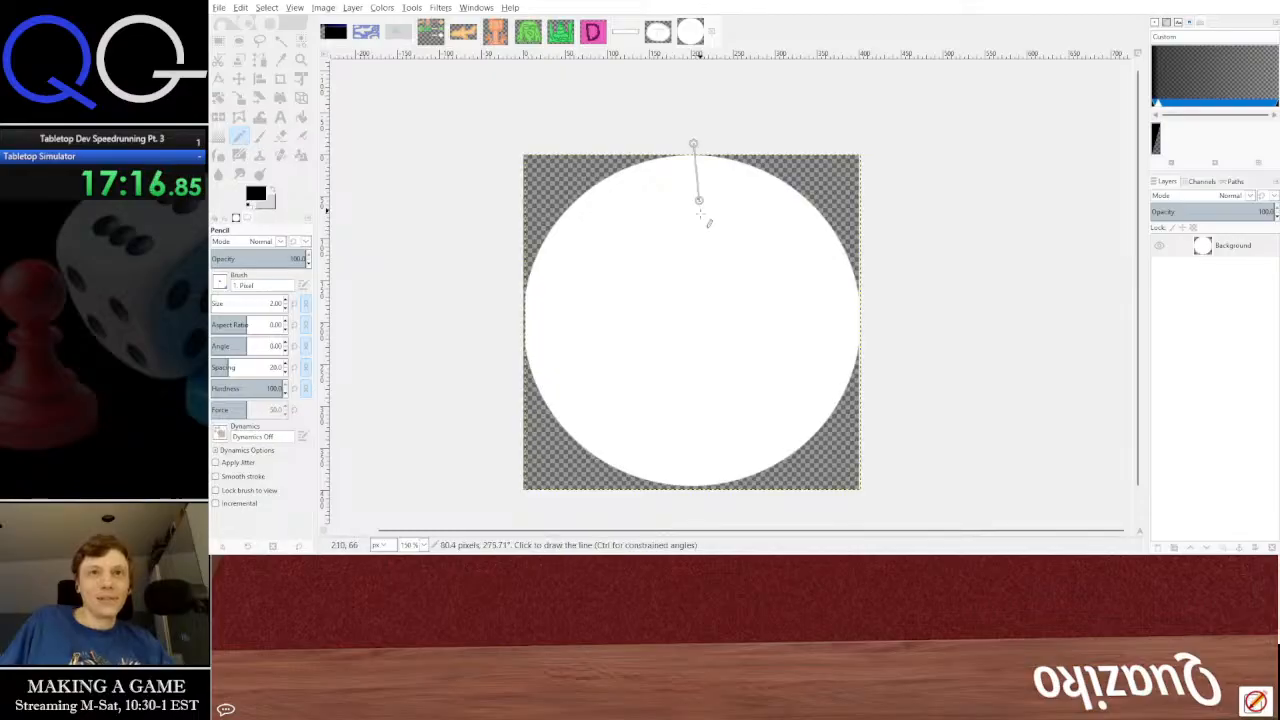
pyautogui.keyDown('shift'); pyautogui.click(692, 310); pyautogui.keyUp('shift')
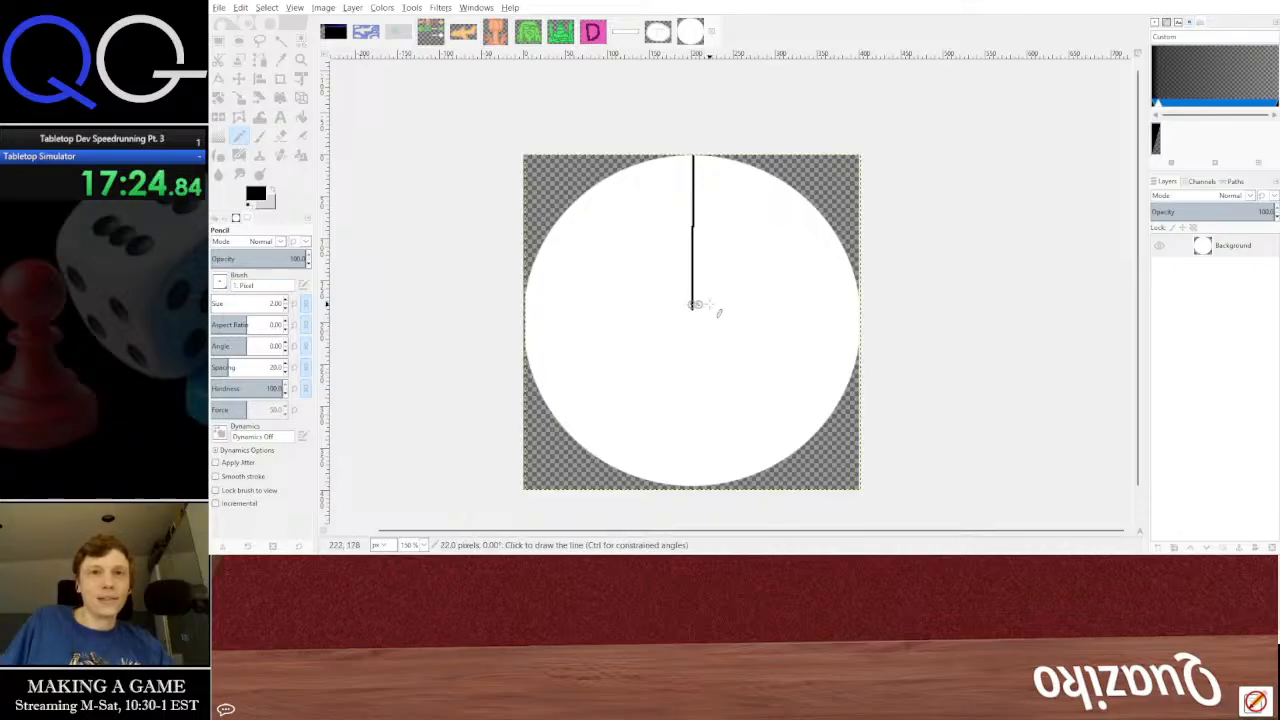
# Draw four more straight lines from the circle's centre to its edge, dividing the circle into five sectors
pyautogui.click(857, 351)
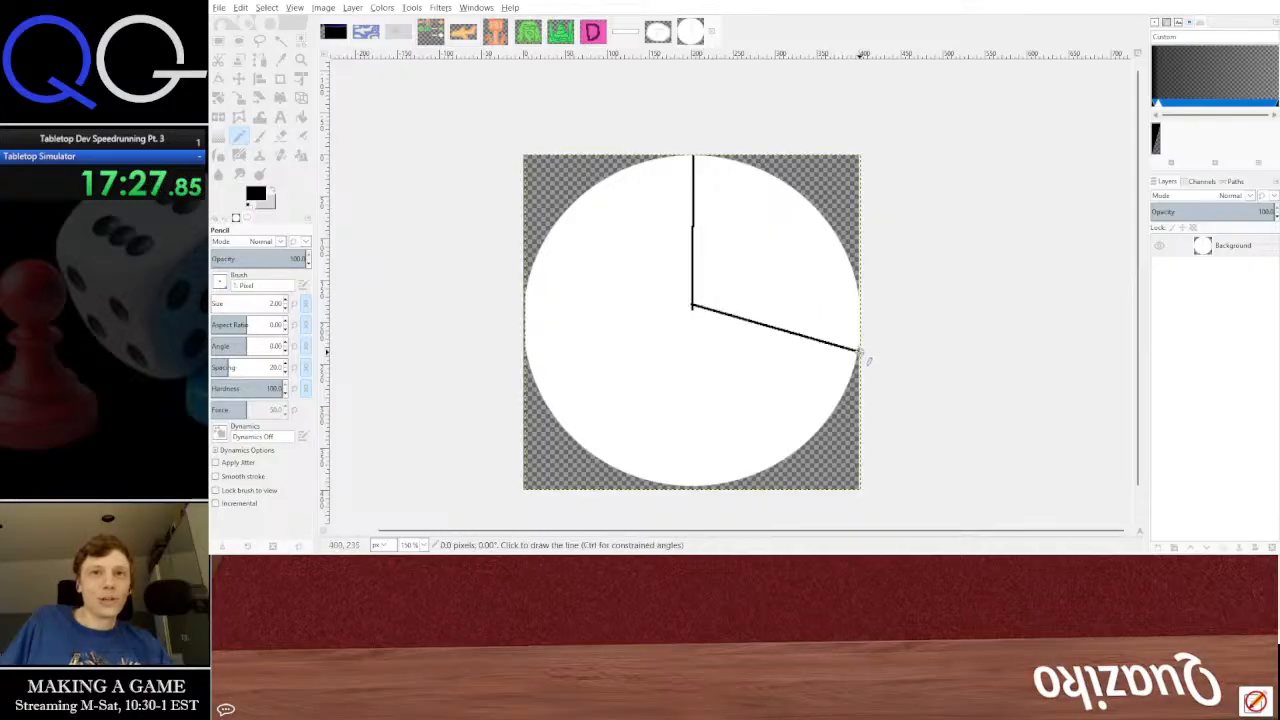
pyautogui.click(692, 306)
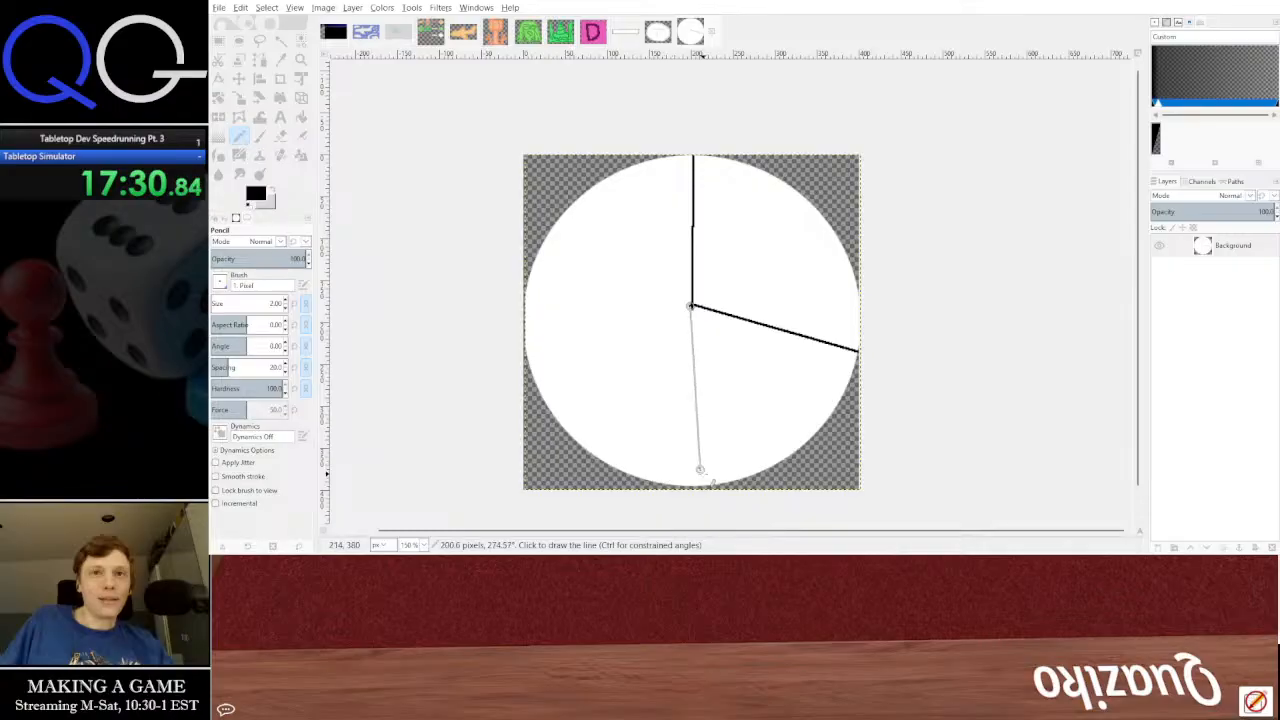
pyautogui.click(711, 489)
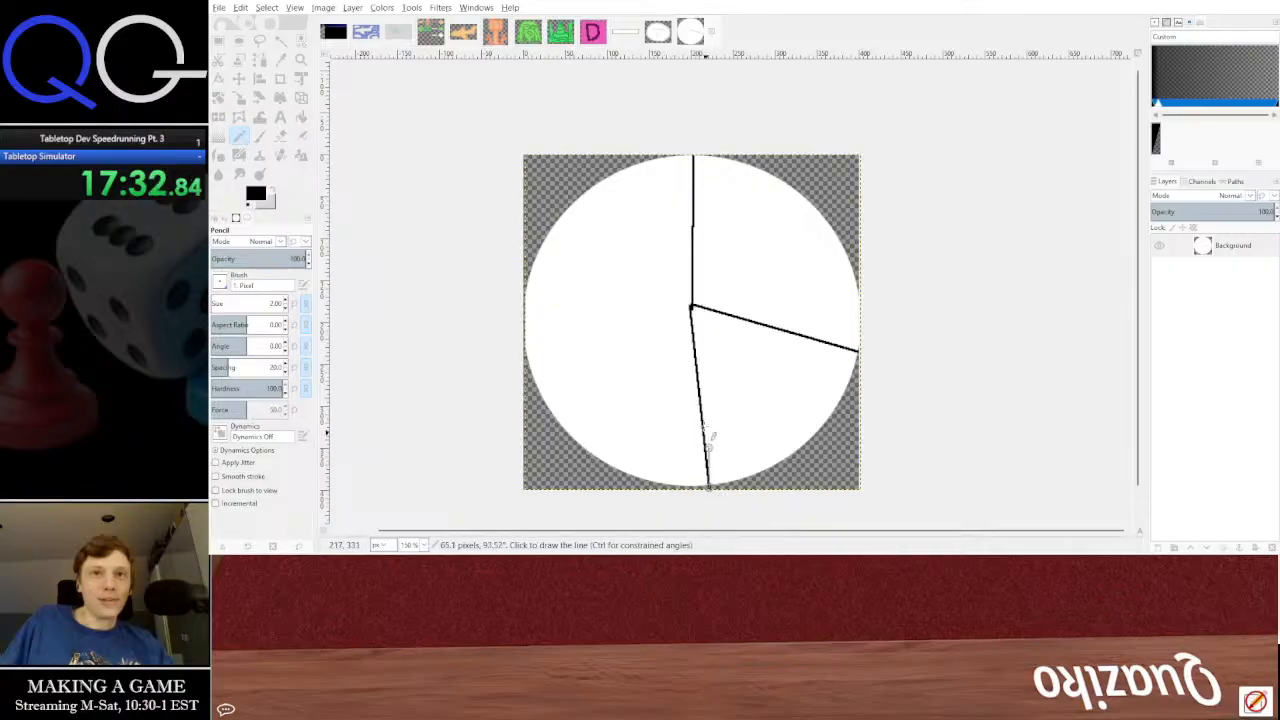
pyautogui.click(689, 307)
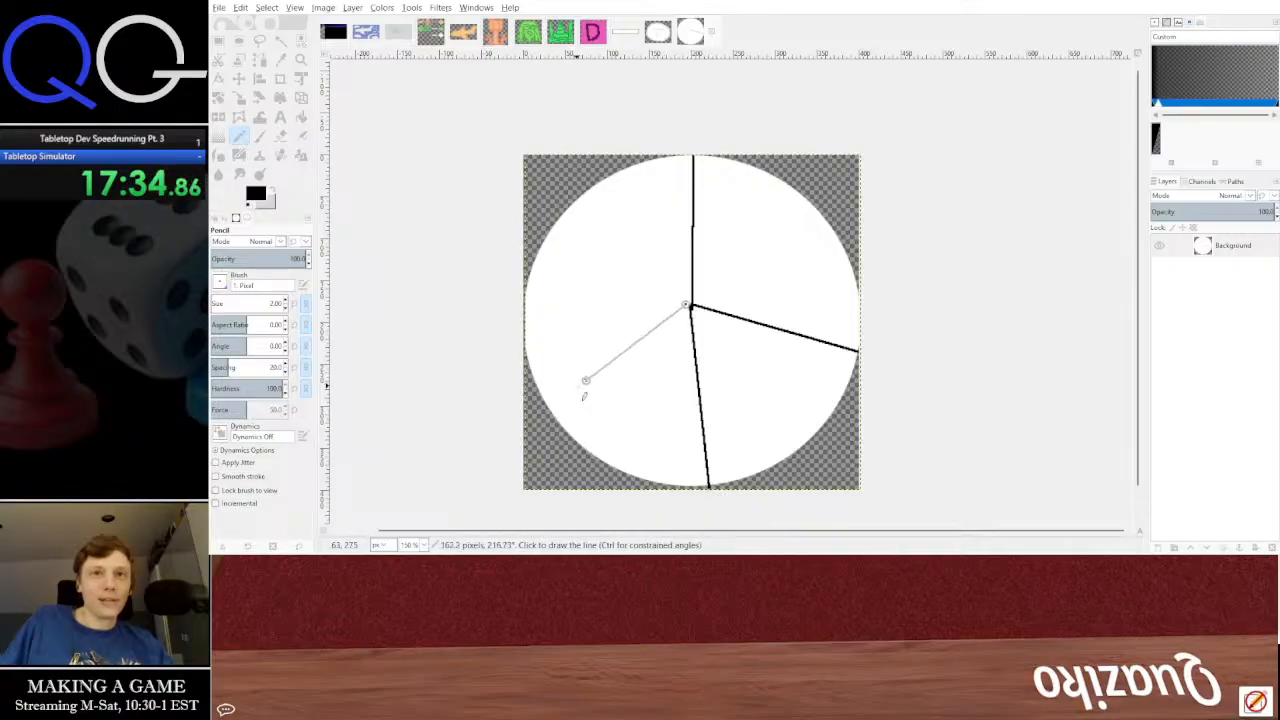
pyautogui.click(543, 396)
pyautogui.click(689, 307)
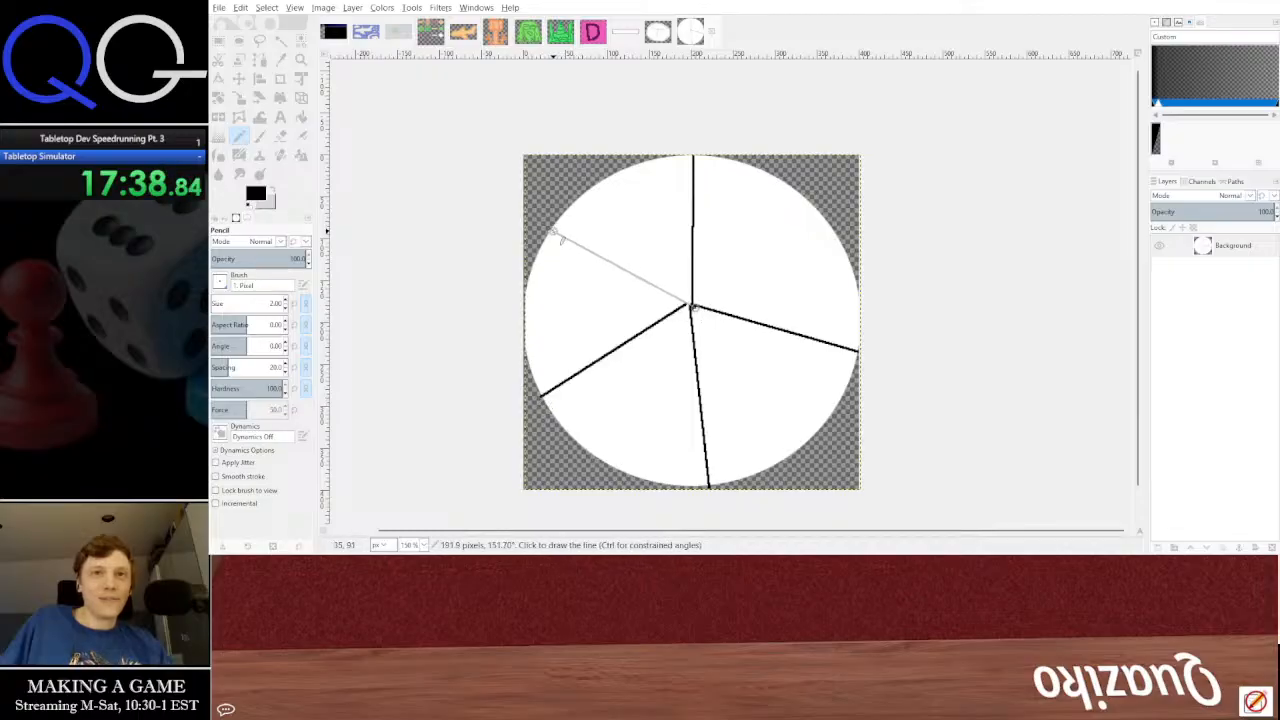
pyautogui.click(552, 231)
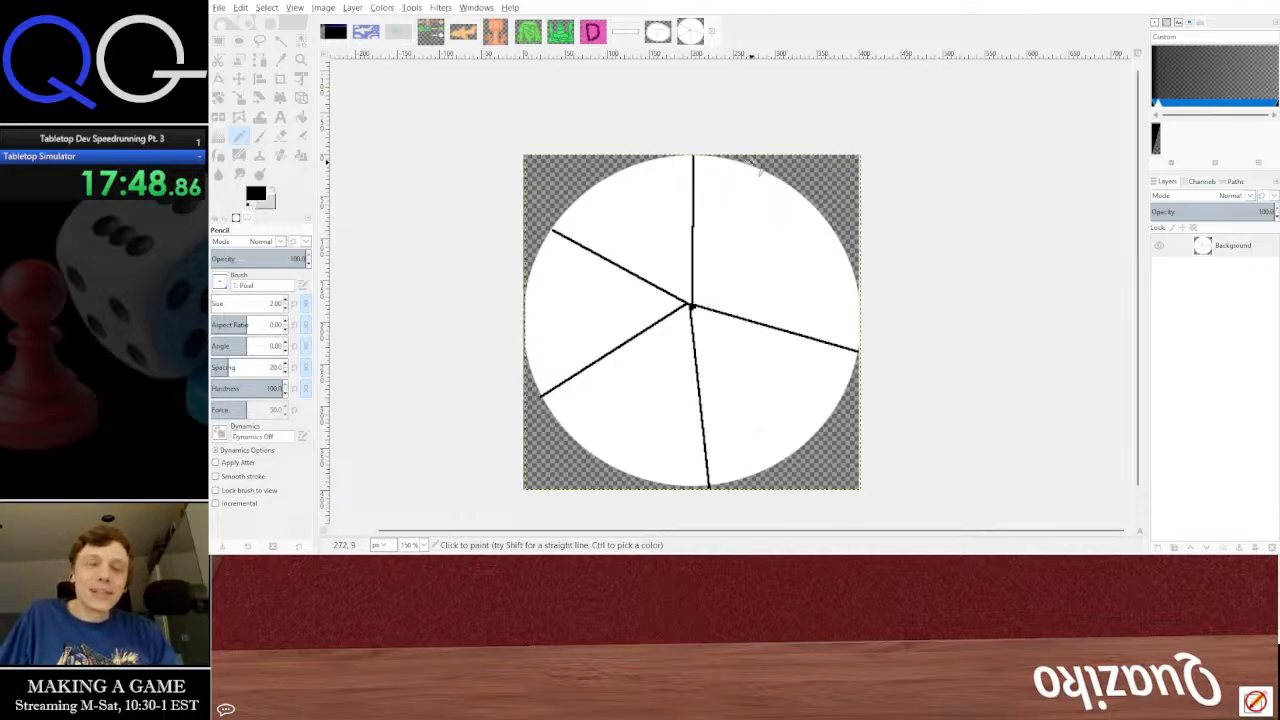
# Draw another straight black Pencil line, 2 px wide, from the circle's upper-right edge to its centre
pyautogui.click(752, 161)
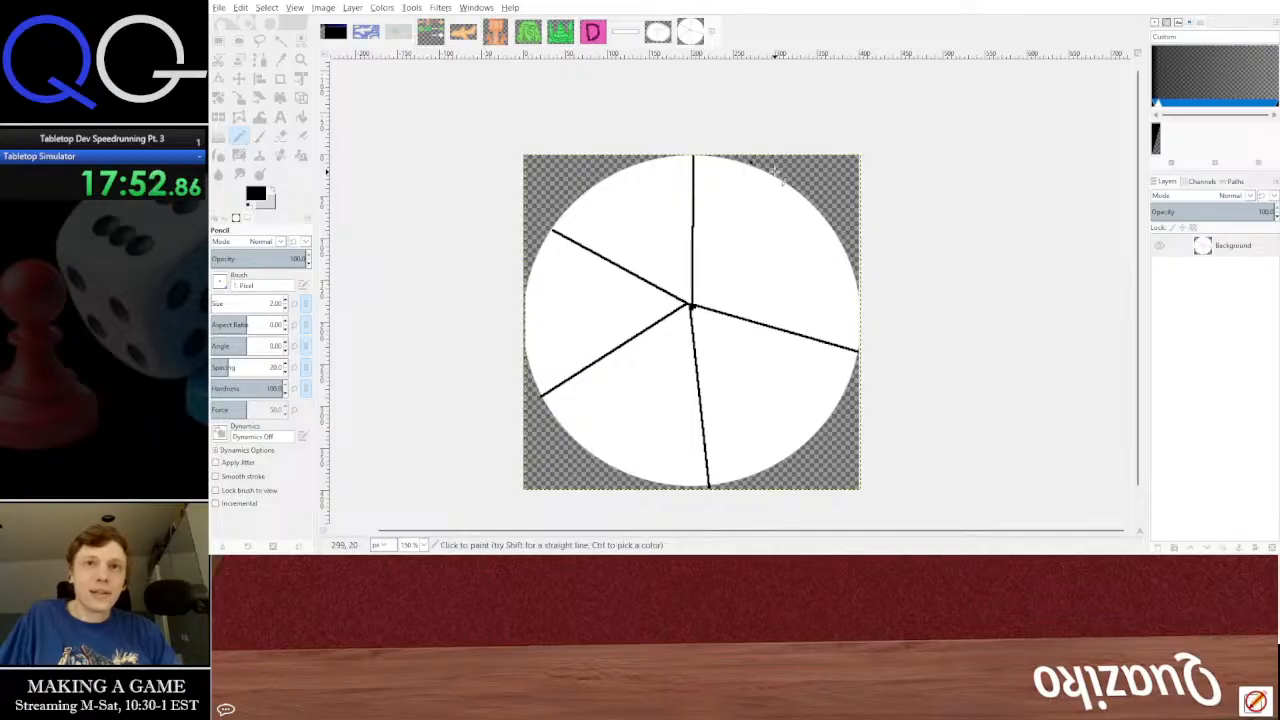
pyautogui.click(771, 170)
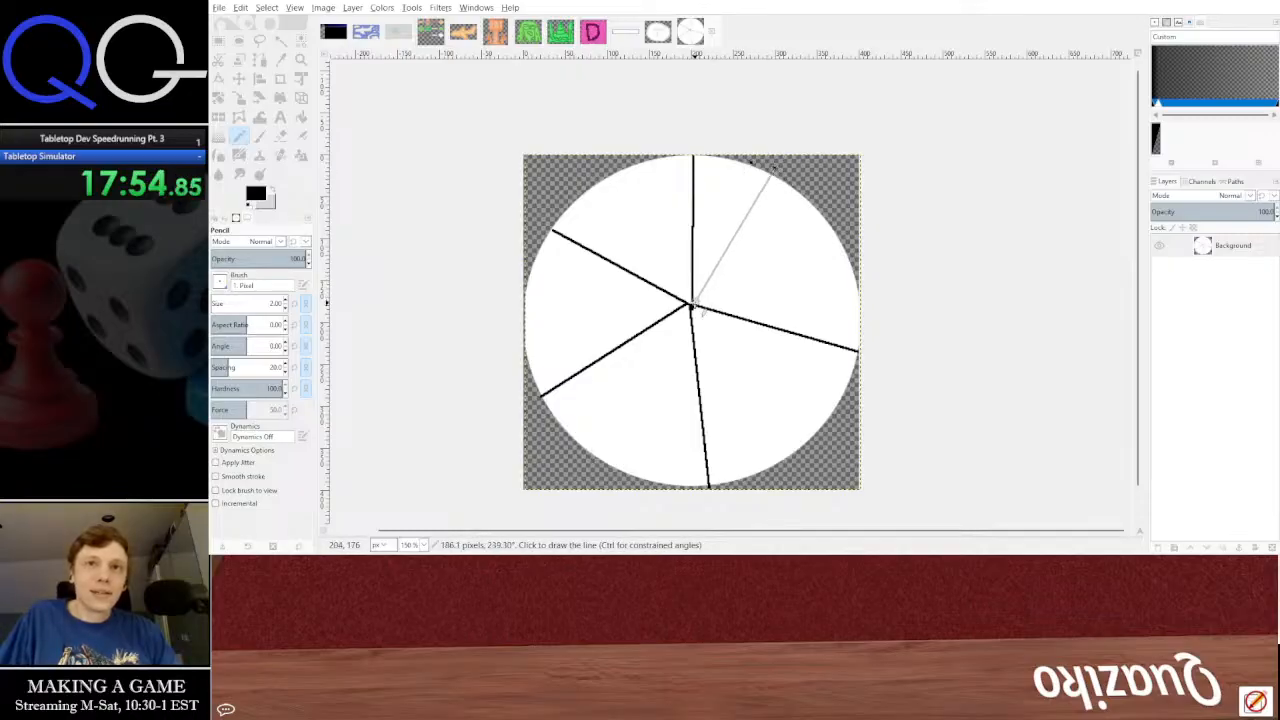
pyautogui.keyDown('shift'); pyautogui.click(693, 304); pyautogui.keyUp('shift')
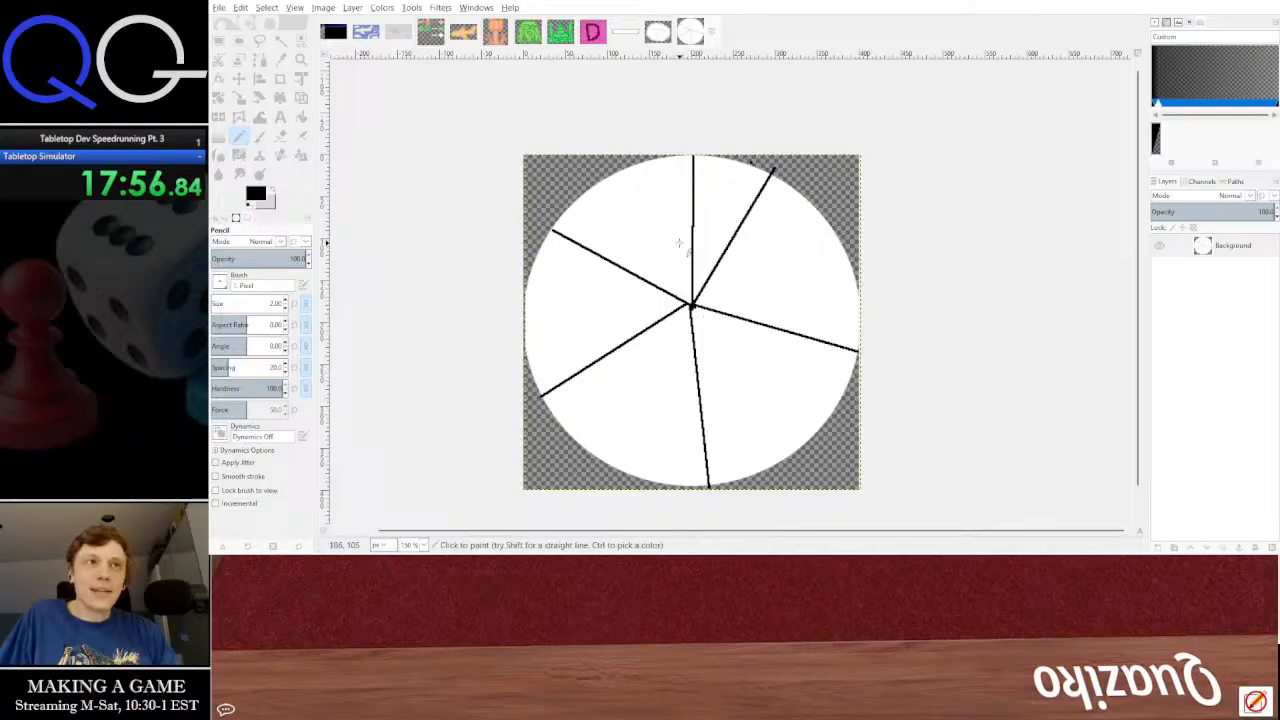
# Erase the stray black dot and the new line's end that stick out beyond the circle's upper-right edge
pyautogui.keyDown('ctrl'); pyautogui.scroll(2, 678, 242); pyautogui.keyUp('ctrl')
pyautogui.scroll(1, 688, 270)
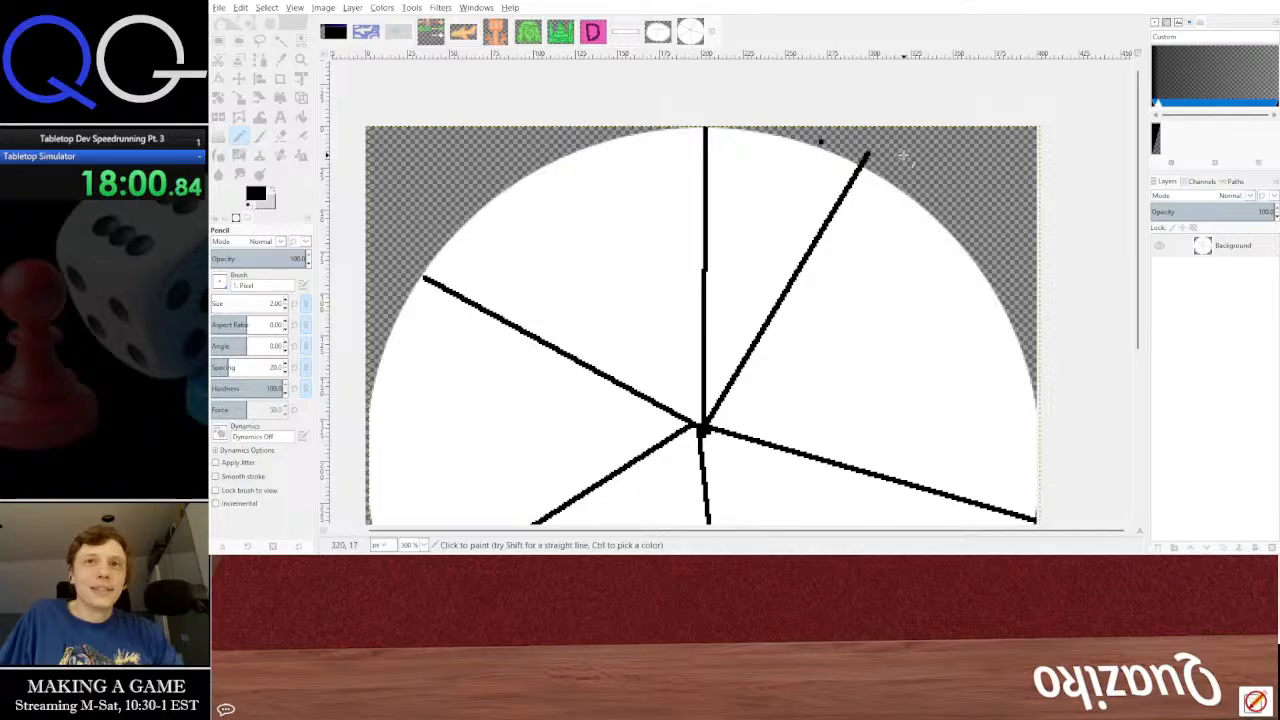
pyautogui.click(280, 137)
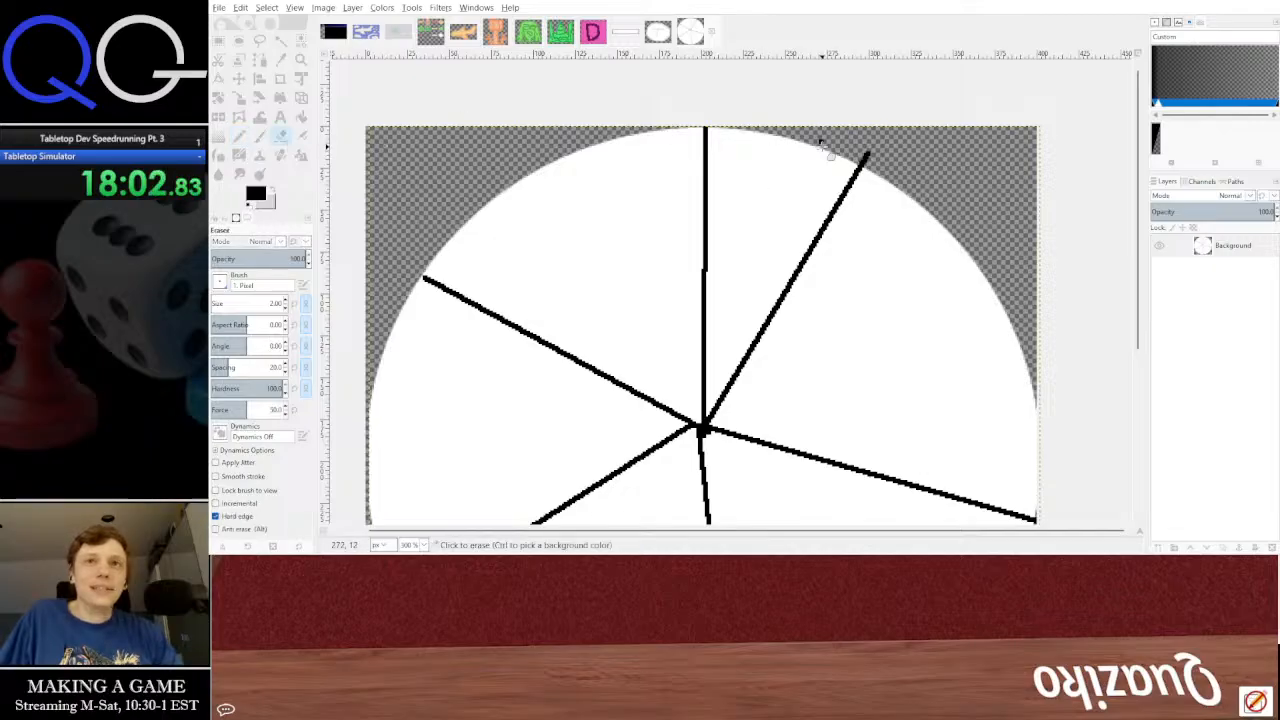
pyautogui.moveTo(863, 160)
pyautogui.mouseDown()
pyautogui.moveTo(873, 168)
pyautogui.moveTo(815, 141)
pyautogui.mouseUp()
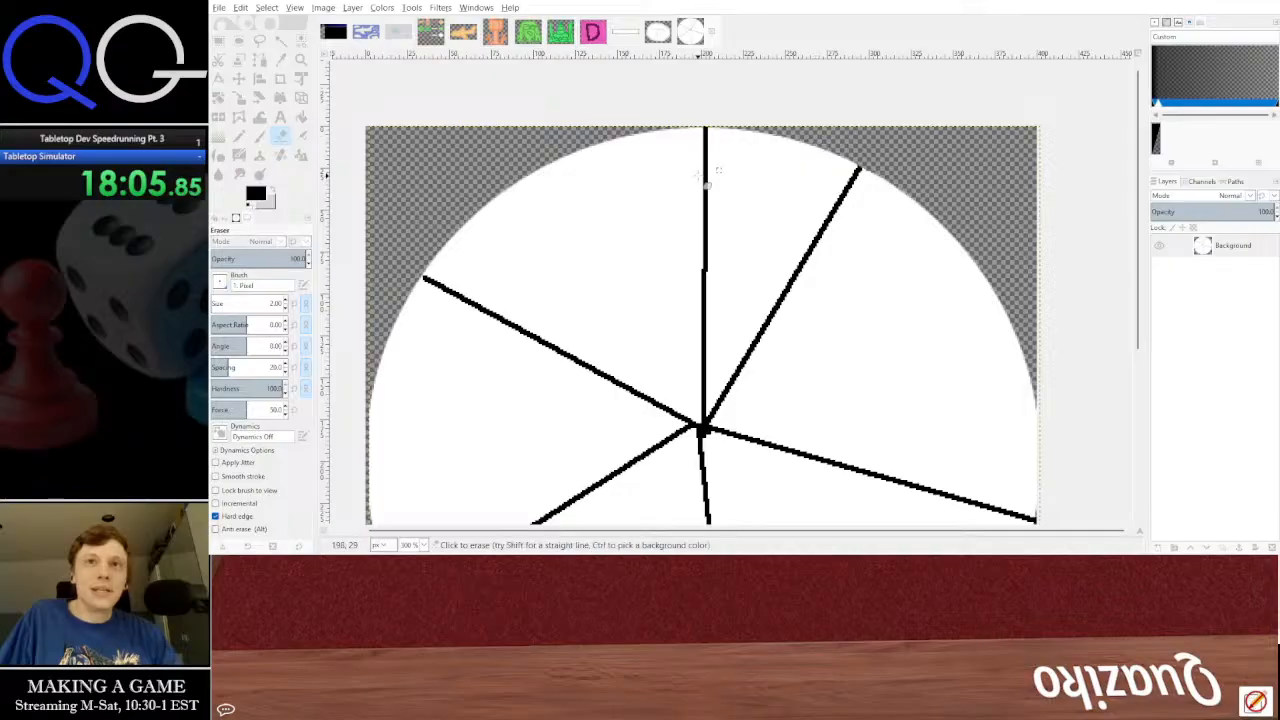
# Pick the circle's white as the foreground colour
pyautogui.click(283, 62)
pyautogui.click(502, 208)
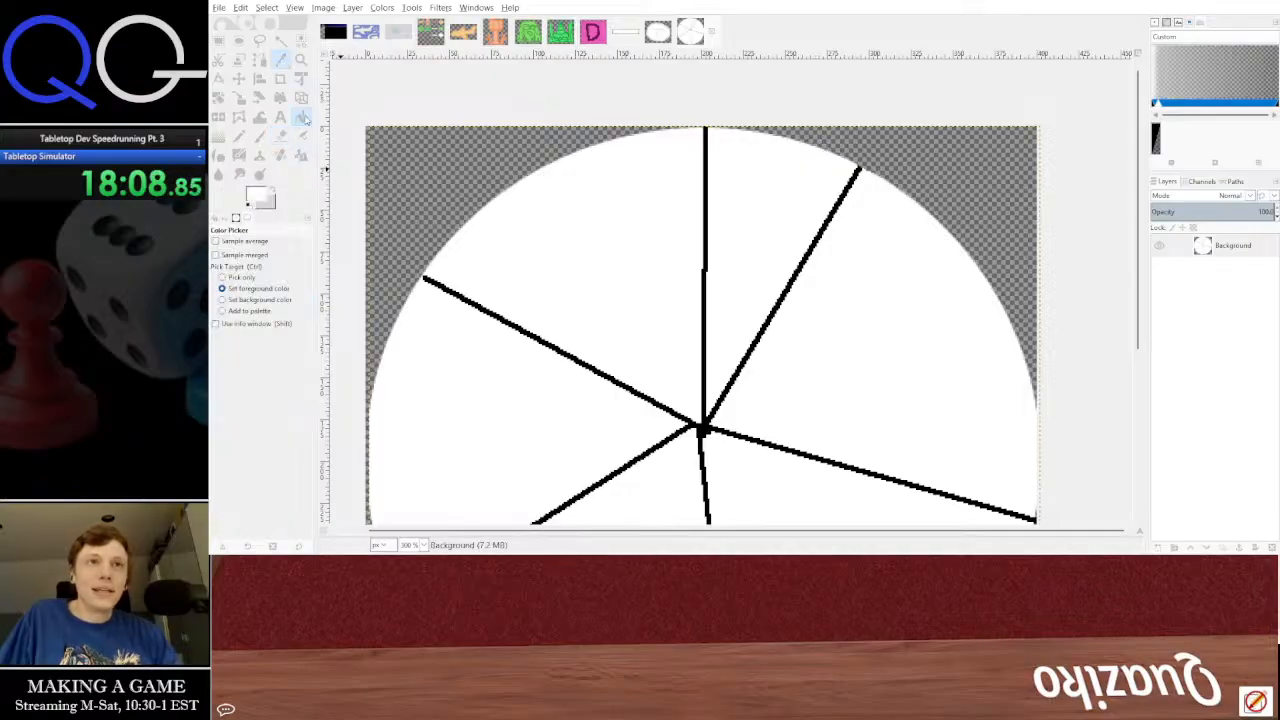
# Try to recolour the vertical line white with Bucket Fill, and undo the fill
pyautogui.click(300, 117)
pyautogui.scroll(3, 705, 220)
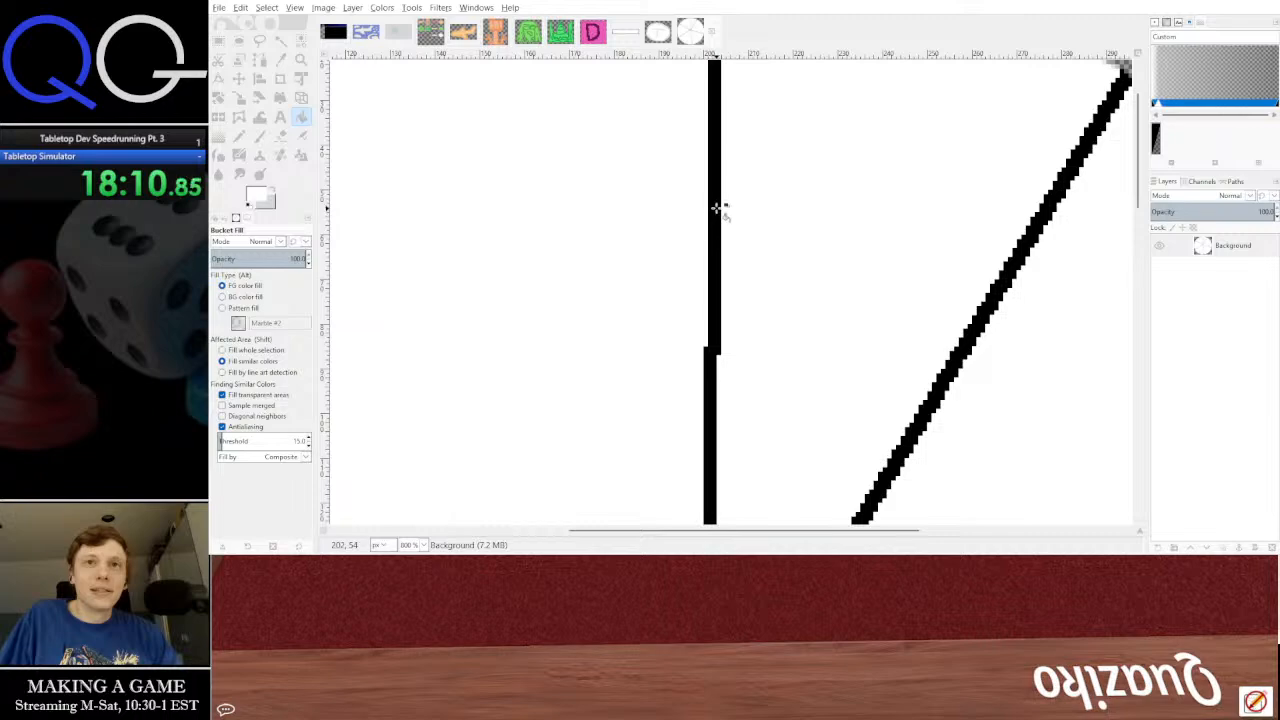
pyautogui.click(714, 206)
pyautogui.scroll(-2, 728, 266)
pyautogui.scroll(-3, 728, 266)
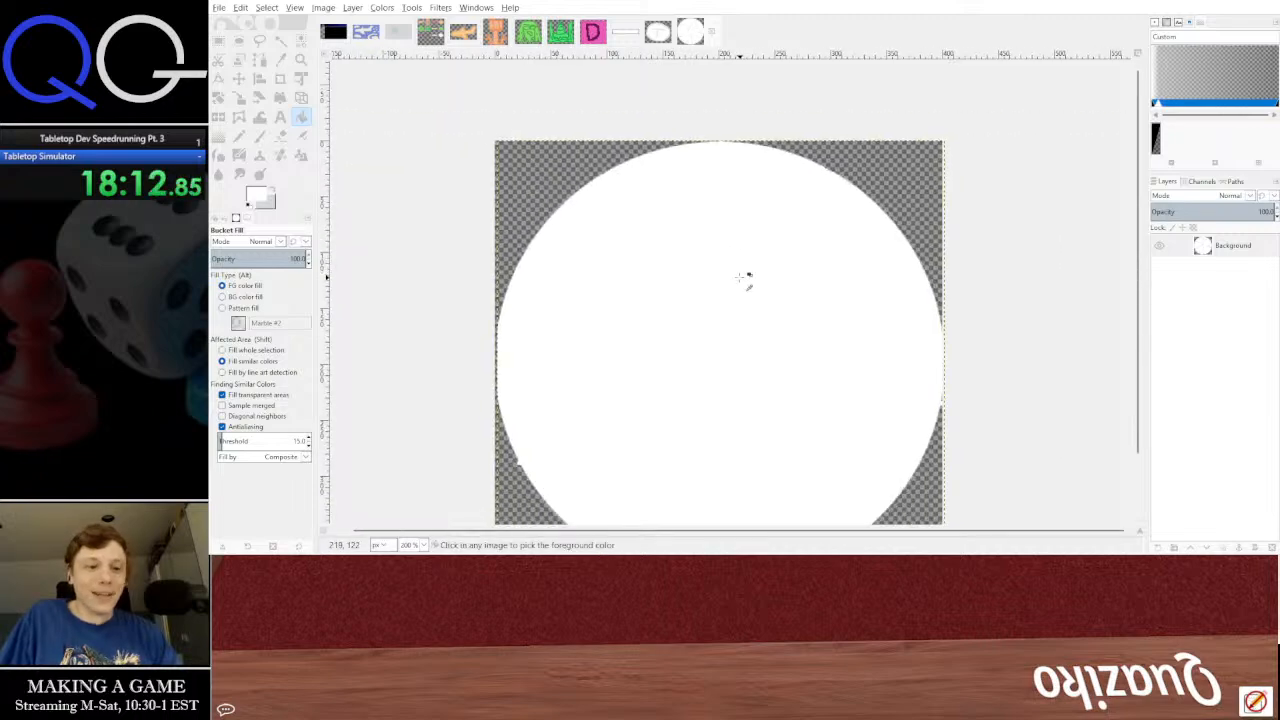
pyautogui.hotkey('ctrl', 'z')
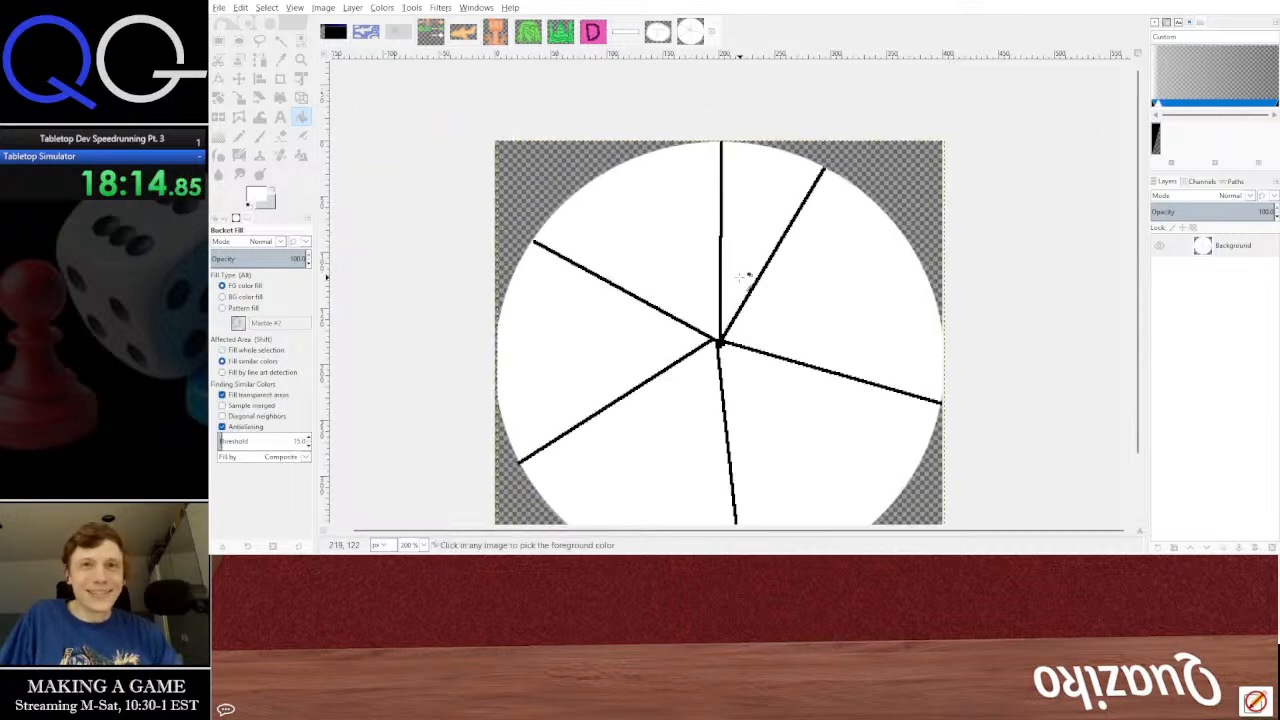
# Paint over the vertical line from the circle's top edge to its centre with the white 2 px Pencil
pyautogui.scroll(2, 750, 255)
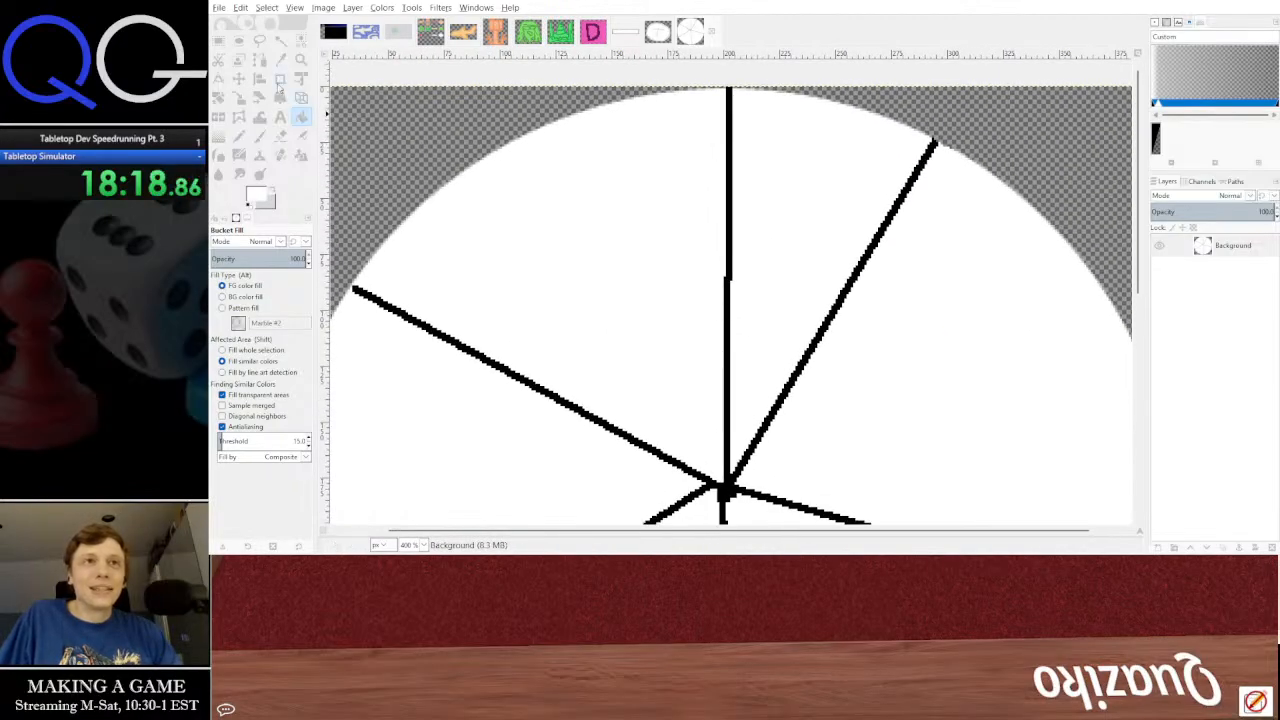
pyautogui.click(239, 136)
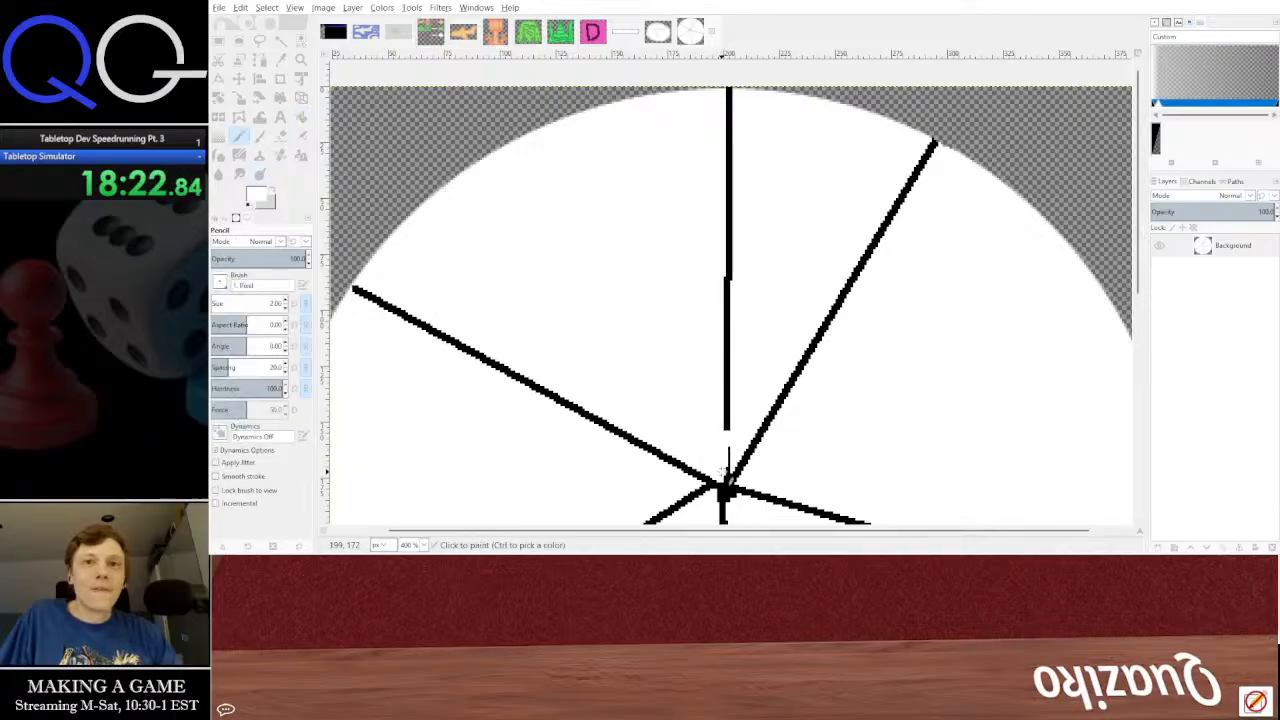
pyautogui.moveTo(723, 472)
pyautogui.mouseDown()
pyautogui.moveTo(724, 168)
pyautogui.moveTo(745, 135)
pyautogui.moveTo(730, 95)
pyautogui.moveTo(729, 225)
pyautogui.moveTo(728, 143)
pyautogui.mouseUp()
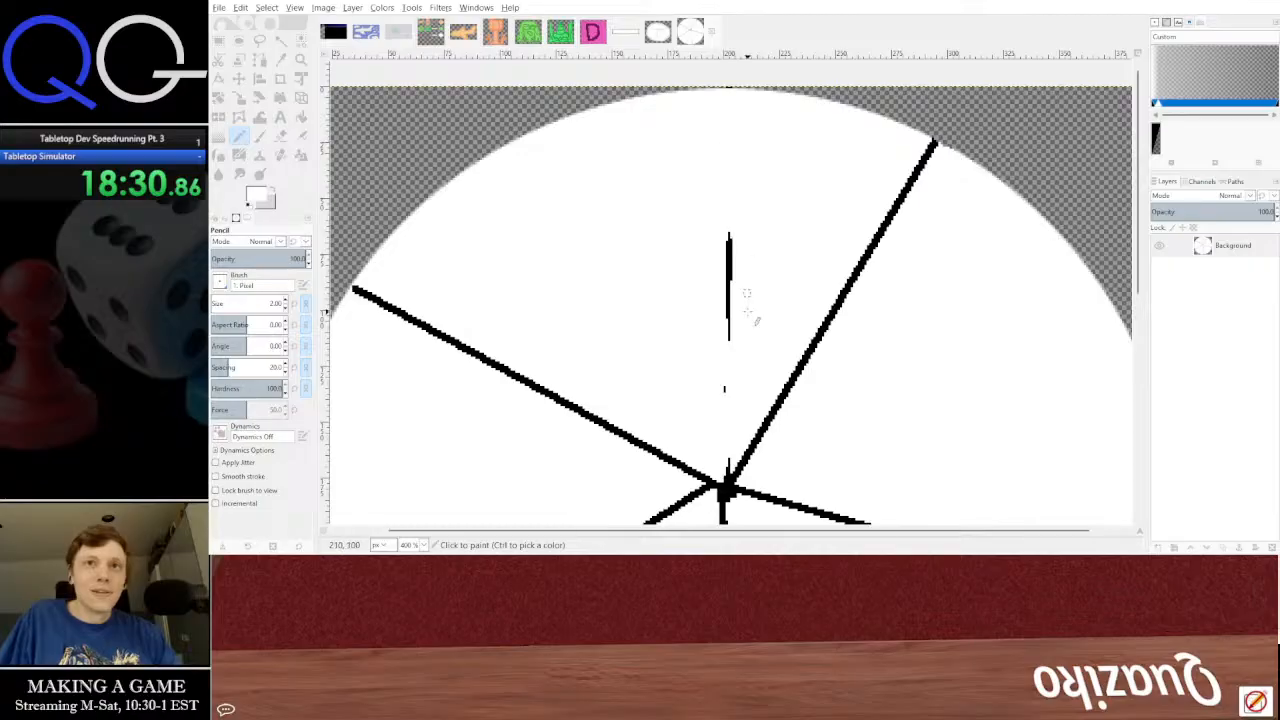
pyautogui.moveTo(746, 293)
pyautogui.mouseDown()
pyautogui.moveTo(738, 262)
pyautogui.moveTo(728, 486)
pyautogui.mouseUp()
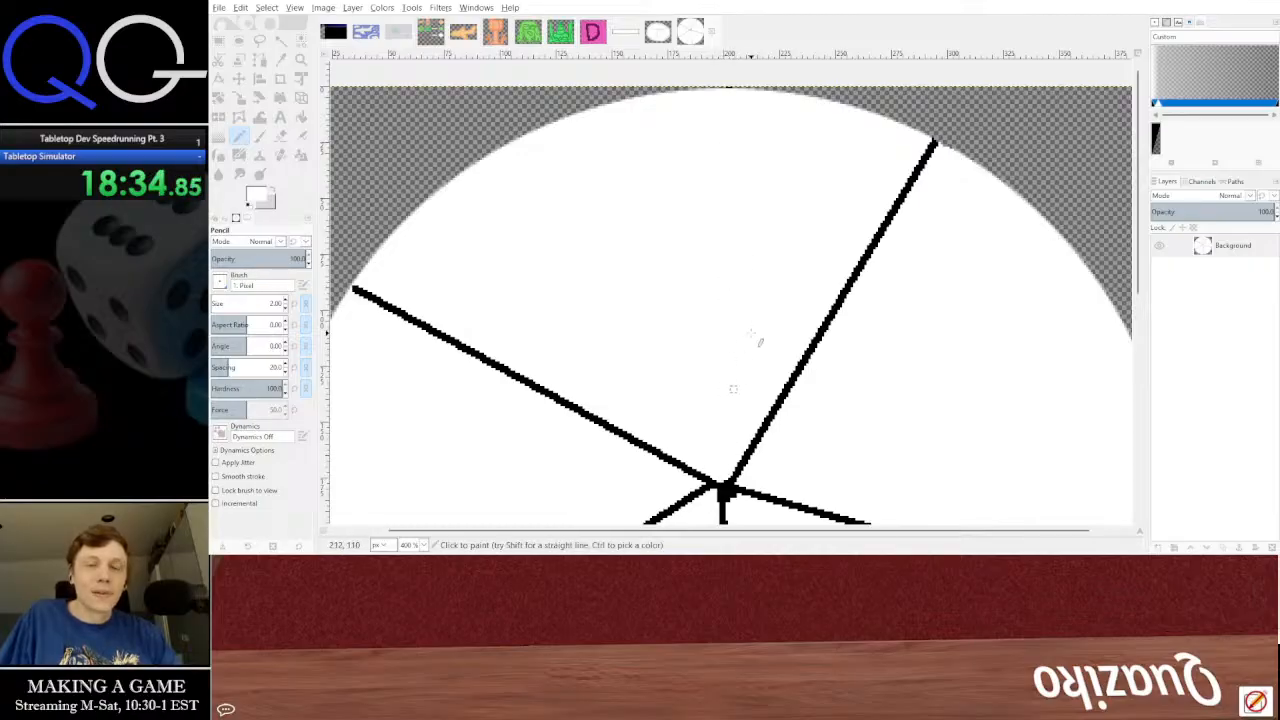
pyautogui.scroll(-1, 730, 357)
pyautogui.moveTo(723, 374); pyautogui.dragTo(739, 172)
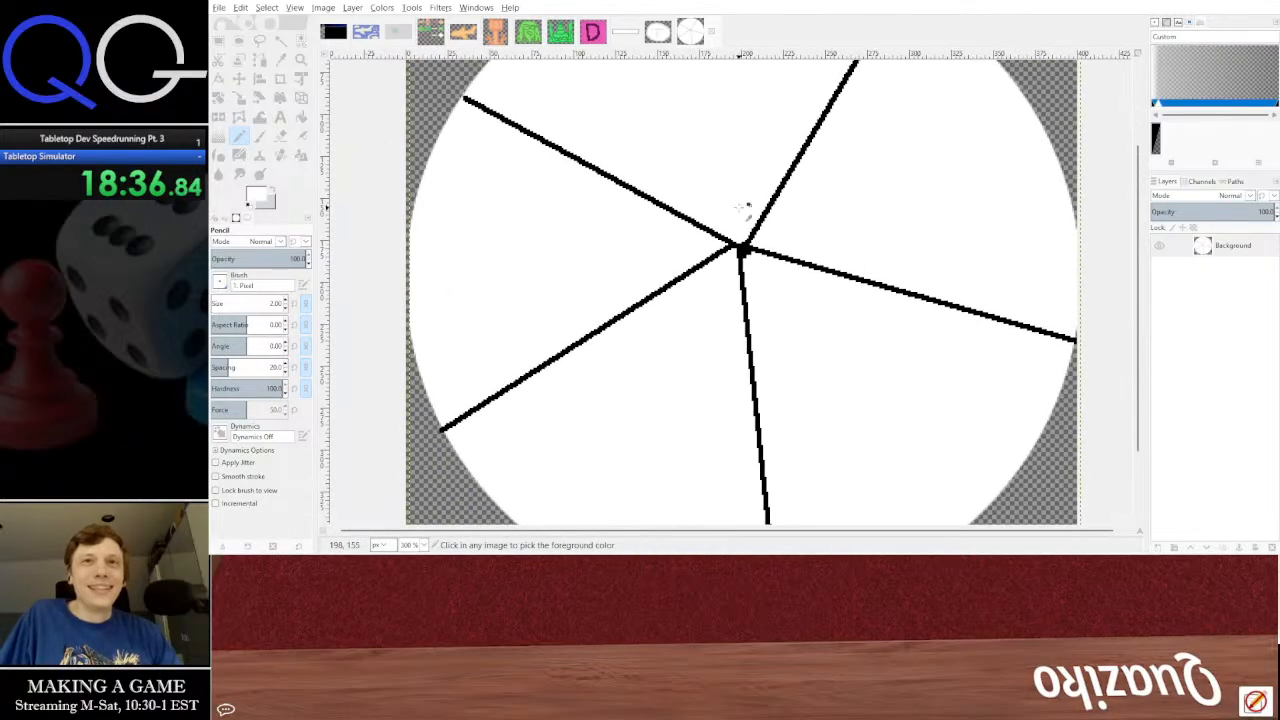
pyautogui.scroll(-1, 745, 207)
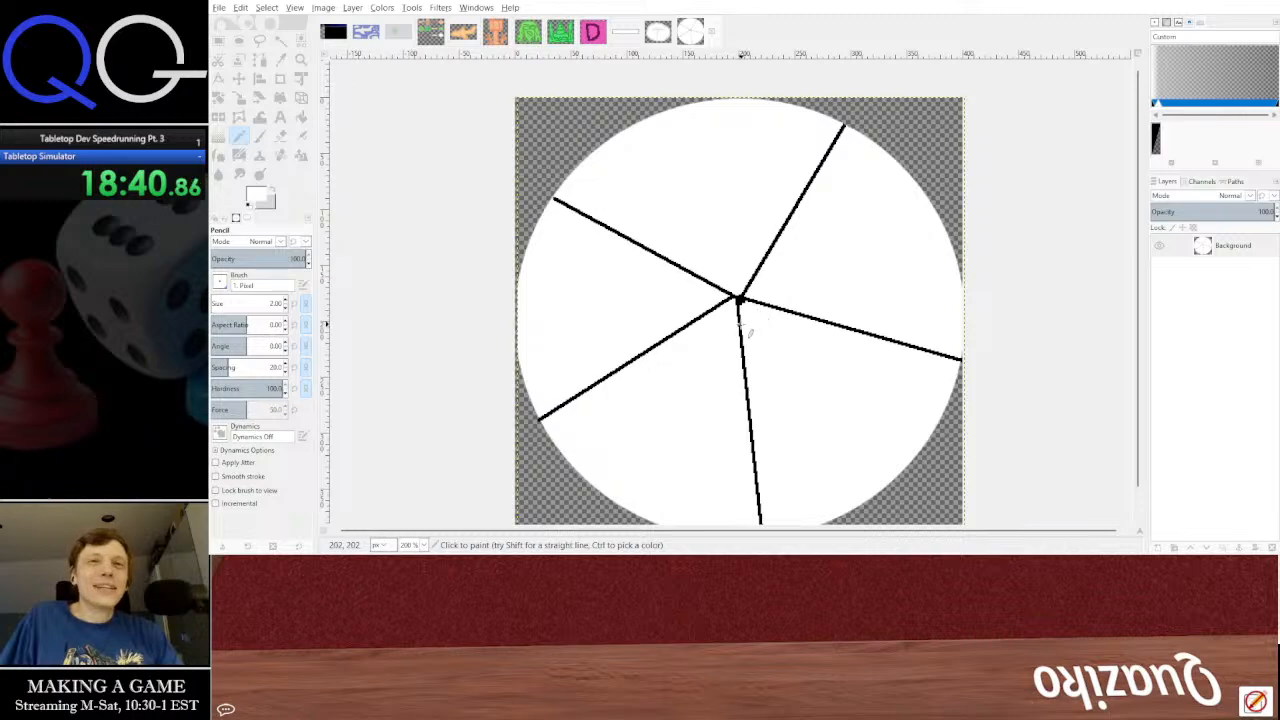
pyautogui.scroll(3, 749, 333)
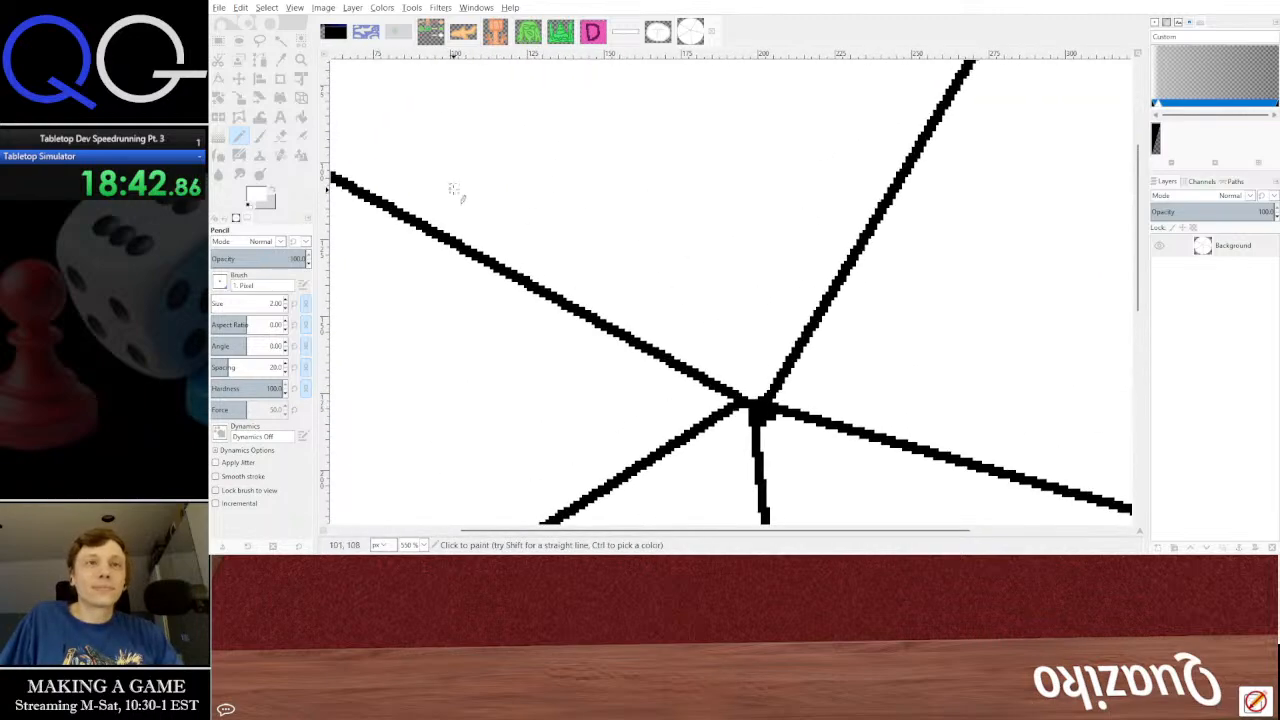
pyautogui.scroll(-3, 455, 190)
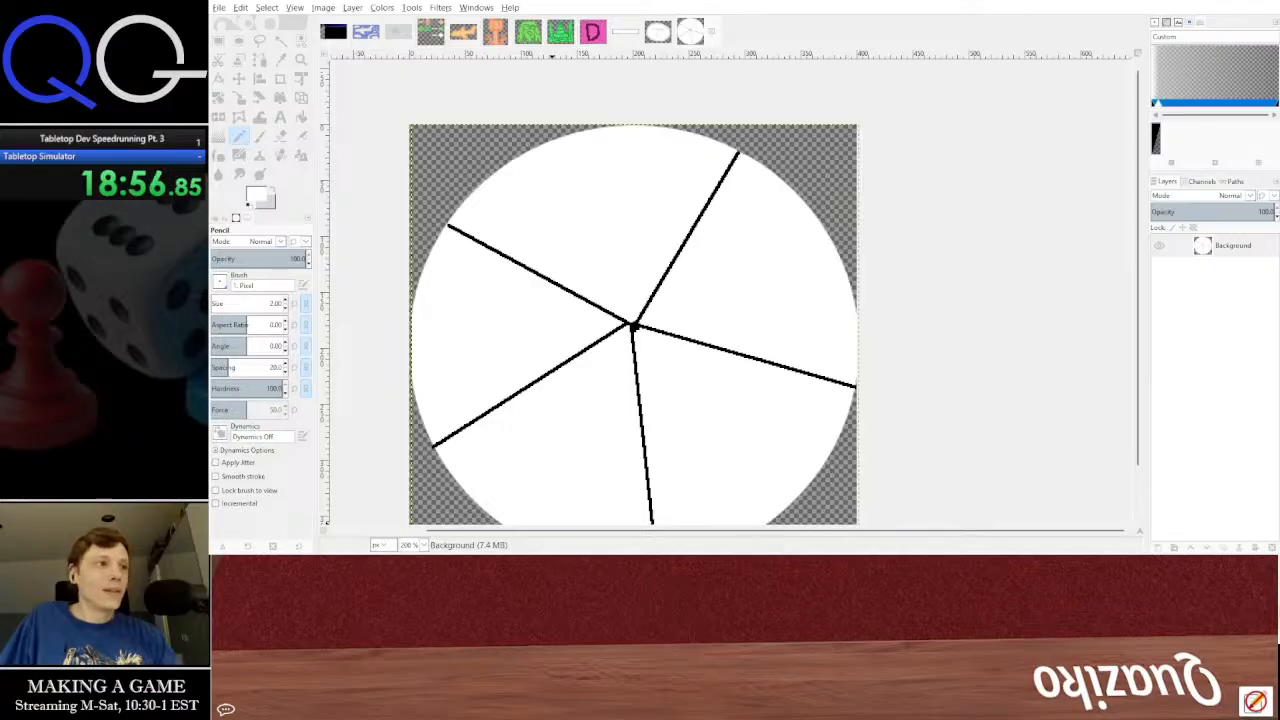
# Switch to the rules document in Word and delete the highlighted Repair bullet from the Nature actions
pyautogui.hotkey('alt', 'Tab')
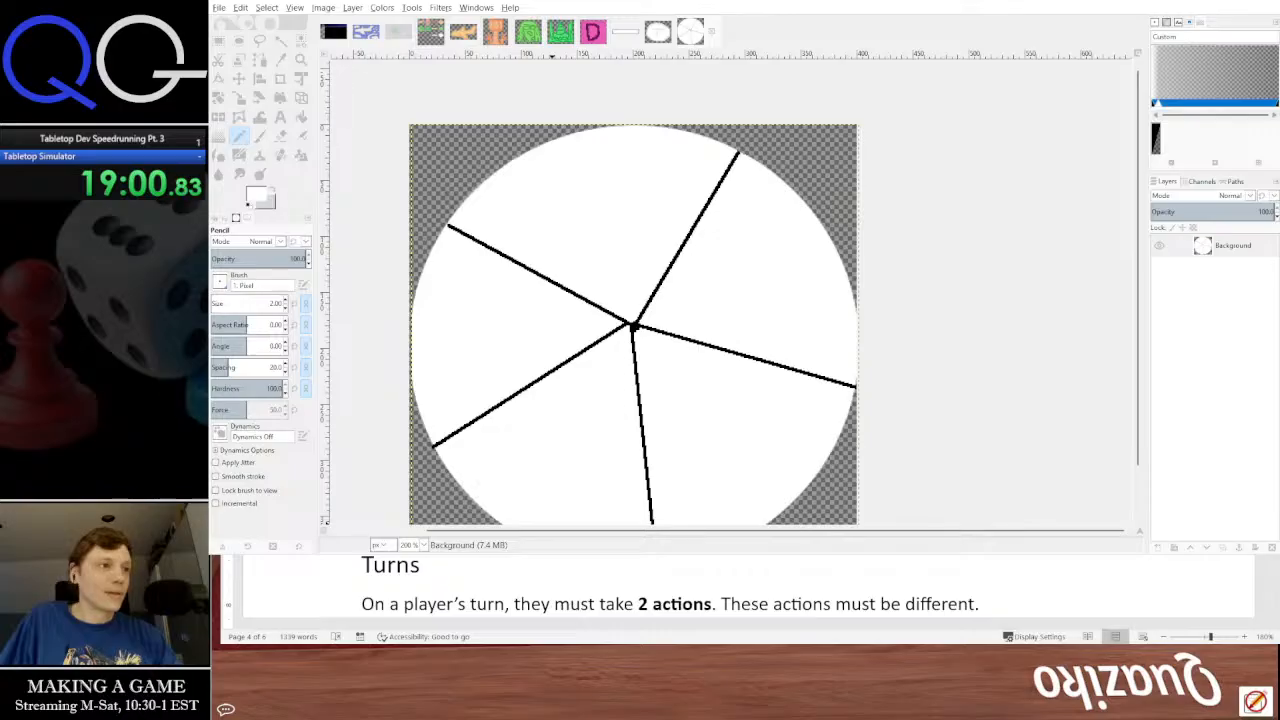
pyautogui.hotkey('alt', 'Tab')
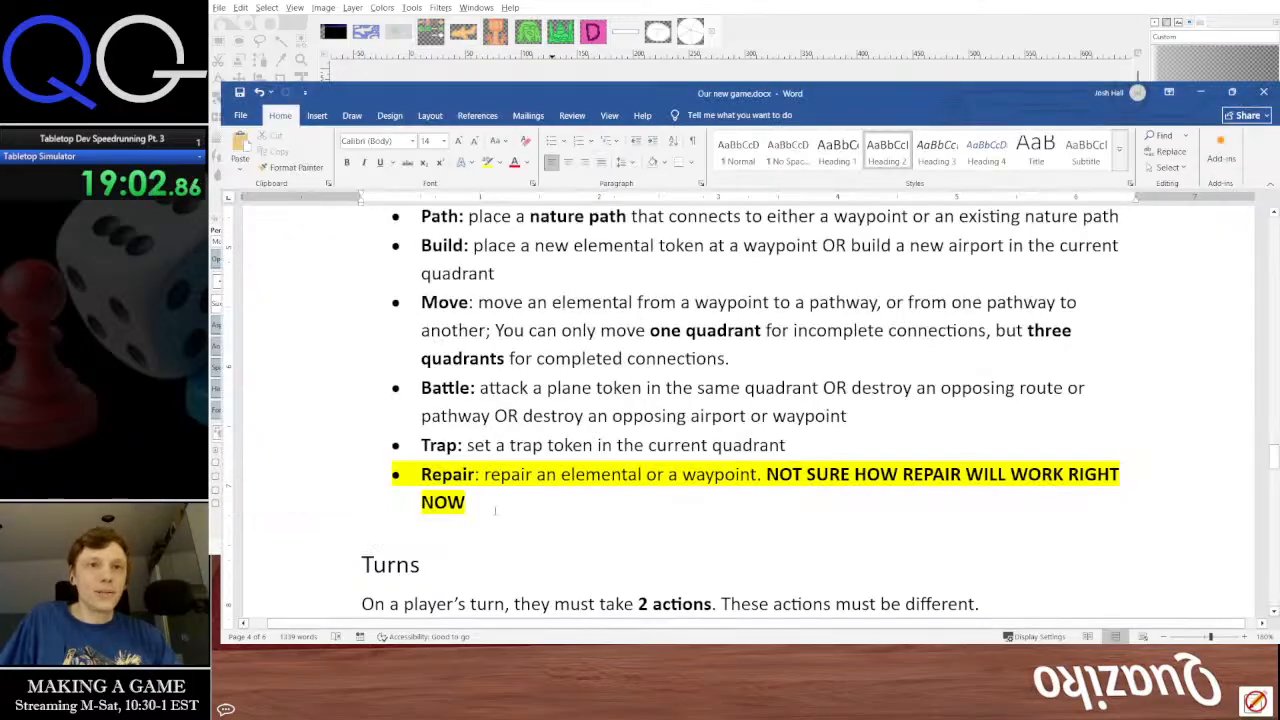
pyautogui.click(520, 509)
pyautogui.hotkey('ctrl', 'shift', 'Left')
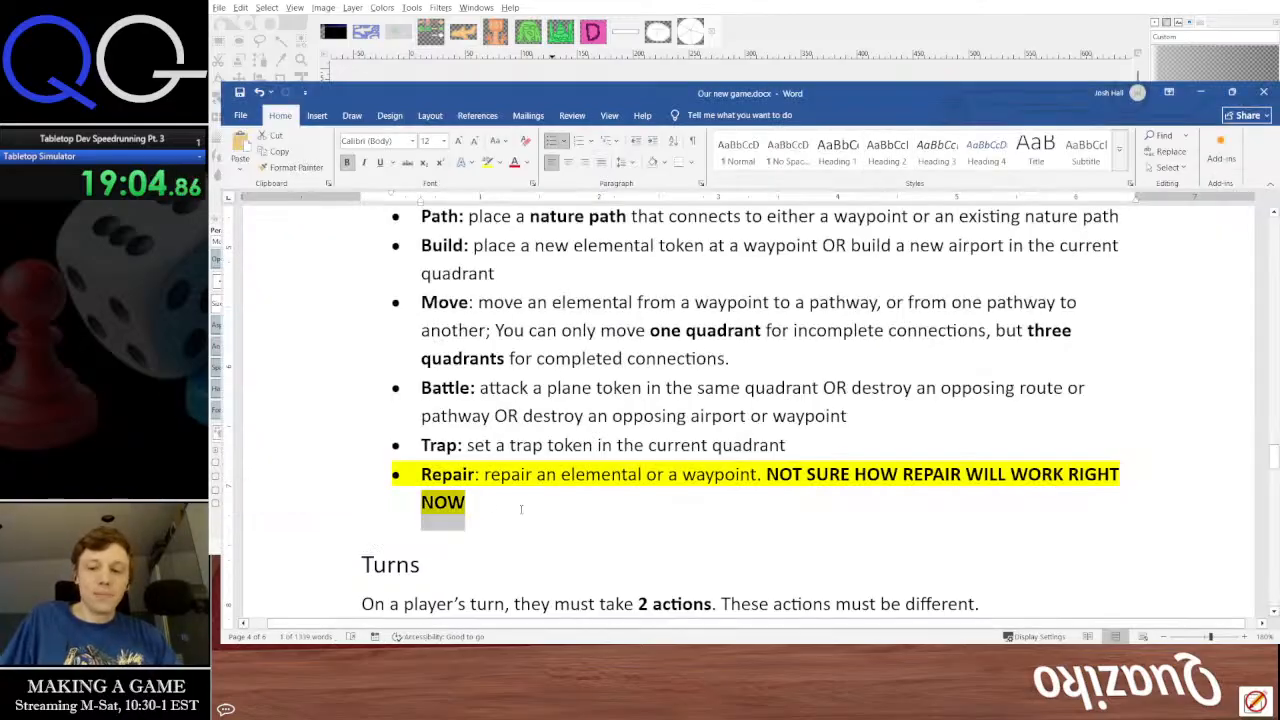
pyautogui.hotkey('ctrl', 'shift', 'Up')
pyautogui.press('BackSpace')
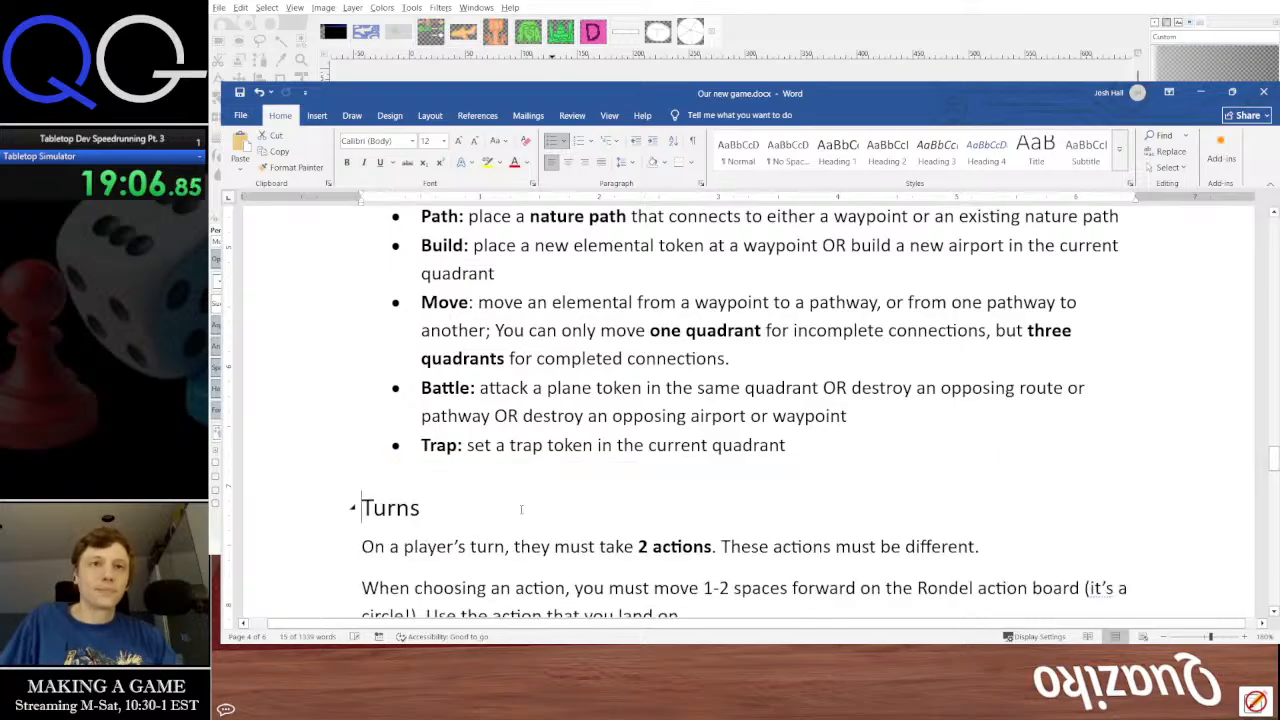
# Review the Planes and Nature action lists in the rules document for the wheel's sector names
pyautogui.scroll(2, 596, 403)
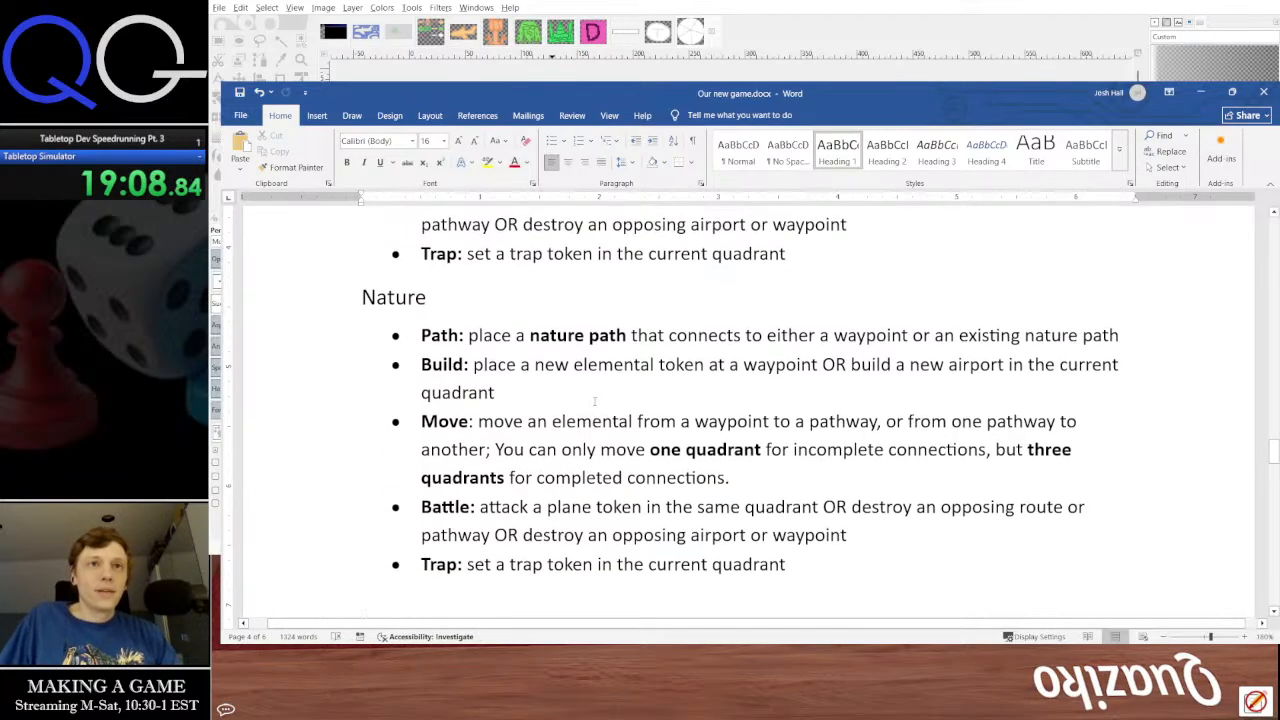
pyautogui.scroll(4, 594, 401)
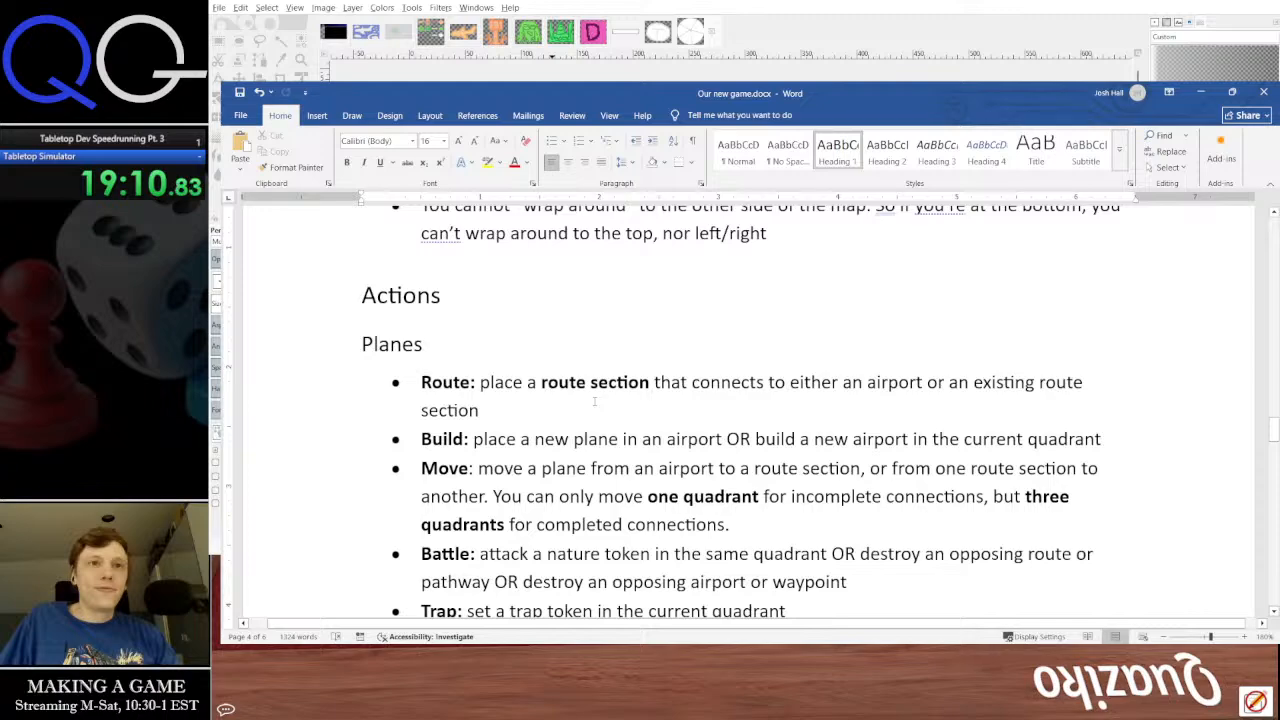
pyautogui.scroll(-4, 594, 401)
pyautogui.scroll(4, 594, 400)
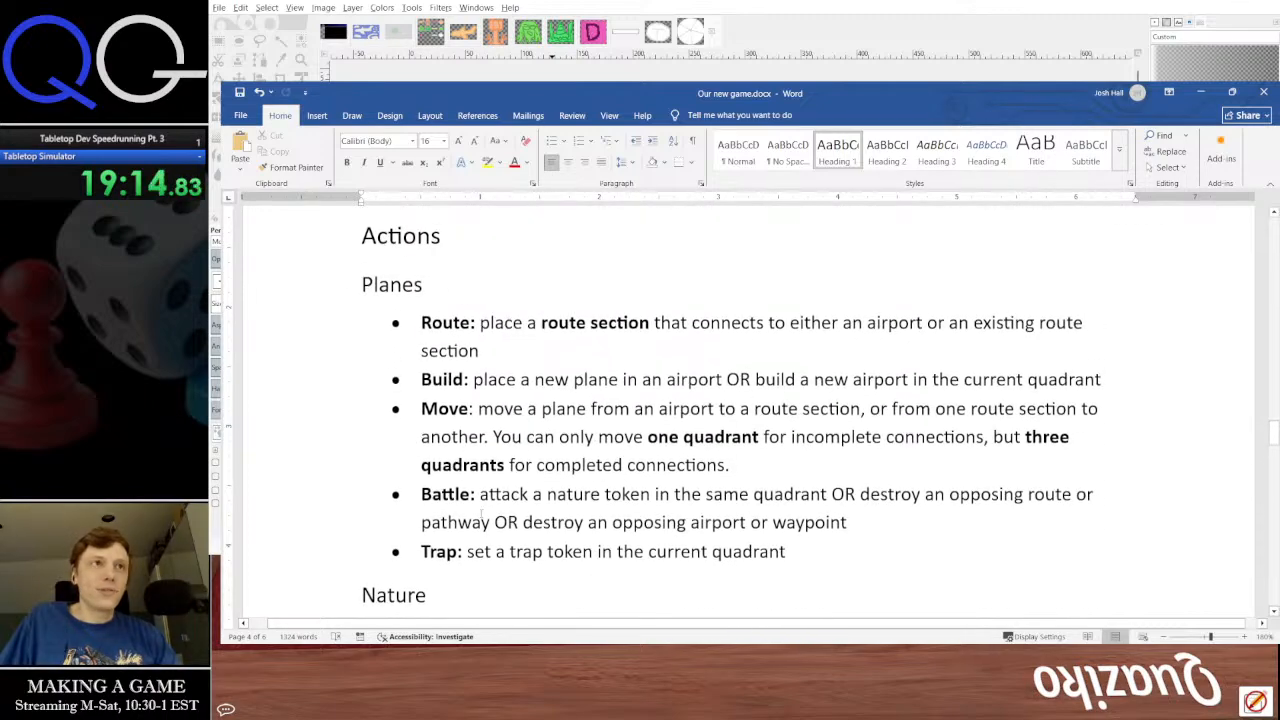
pyautogui.scroll(-3, 481, 513)
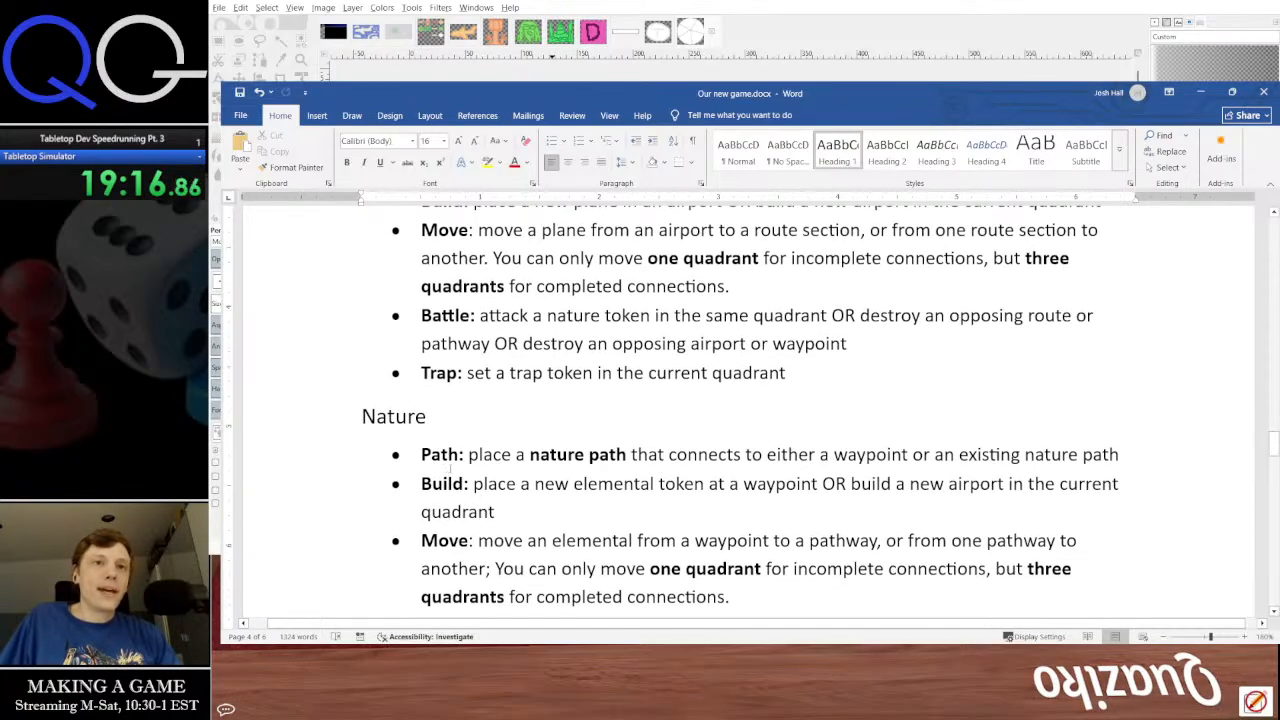
pyautogui.scroll(-3, 450, 466)
pyautogui.scroll(8, 467, 420)
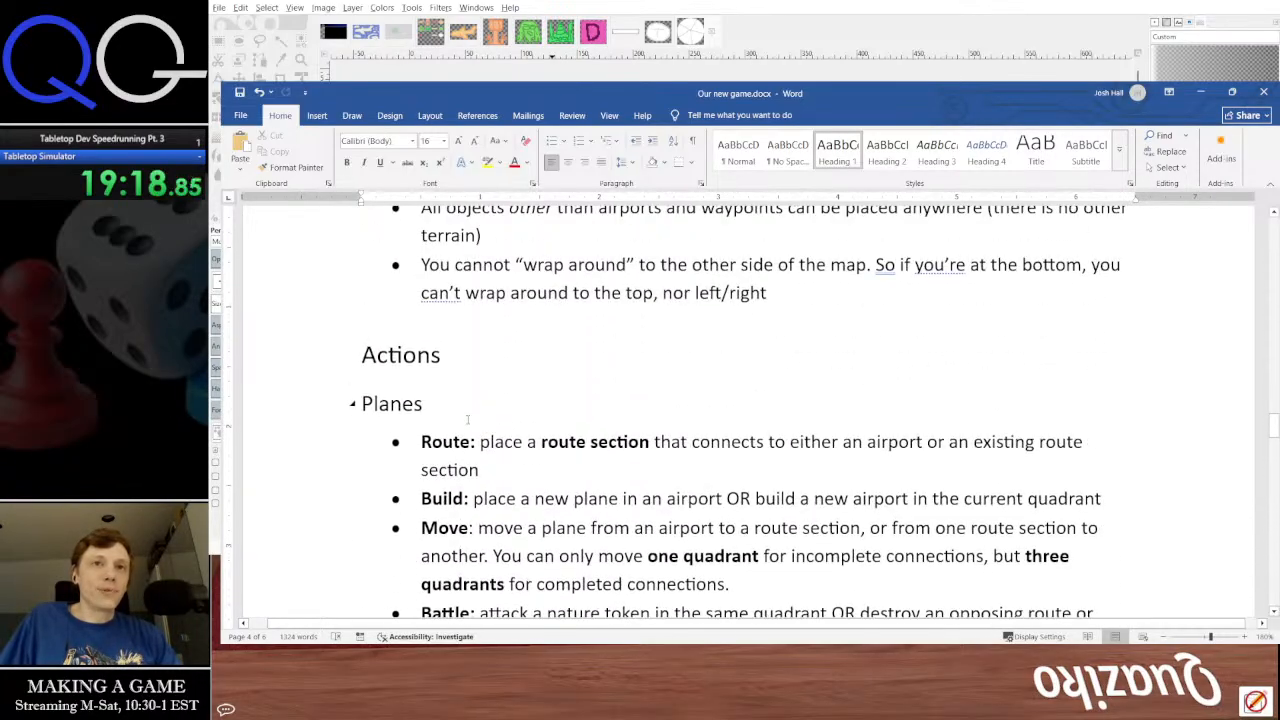
pyautogui.scroll(-6, 467, 420)
pyautogui.scroll(1, 468, 421)
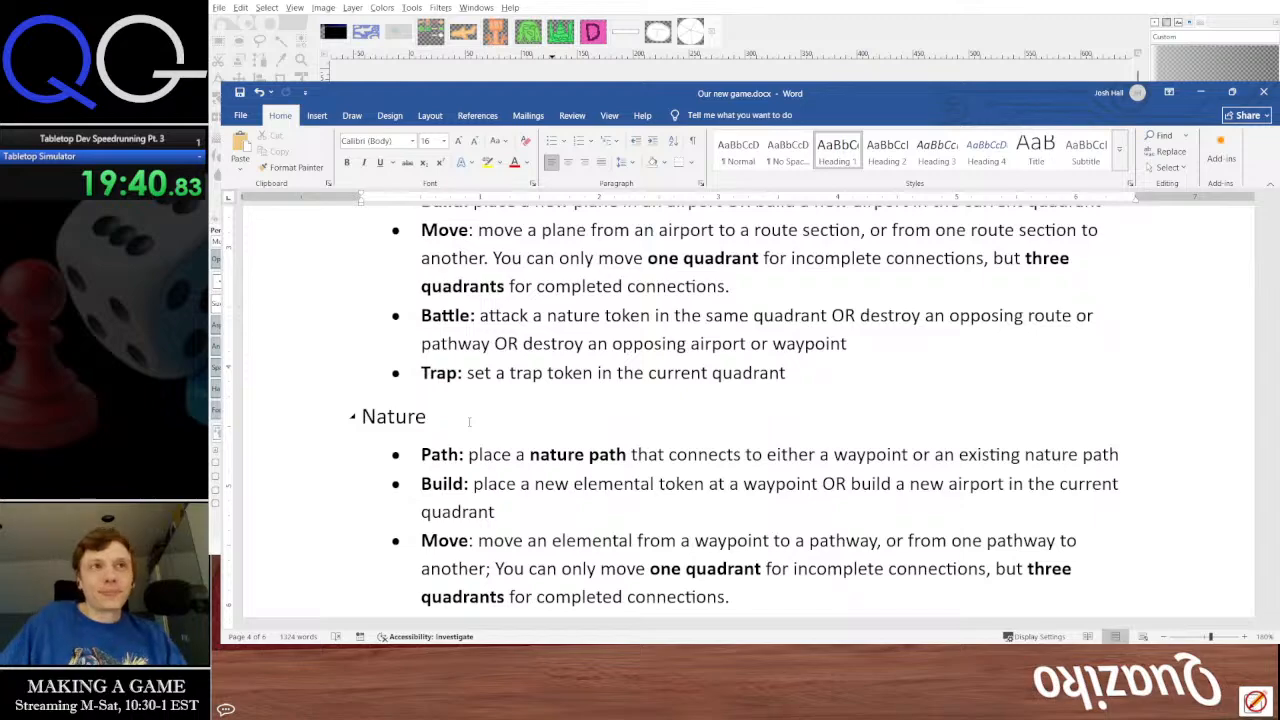
# Return to the wheel image in GIMP and reset the foreground colour to black
pyautogui.click(1200, 93)
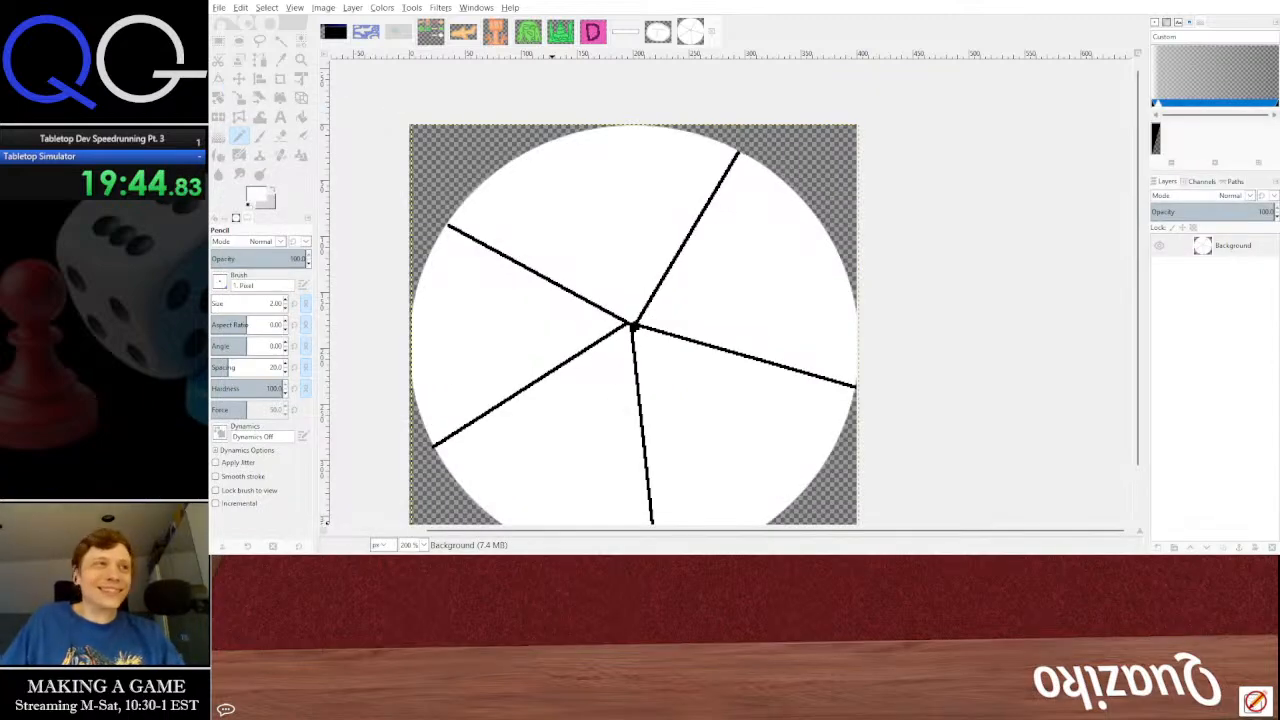
pyautogui.moveTo(645, 301); pyautogui.dragTo(680, 280)
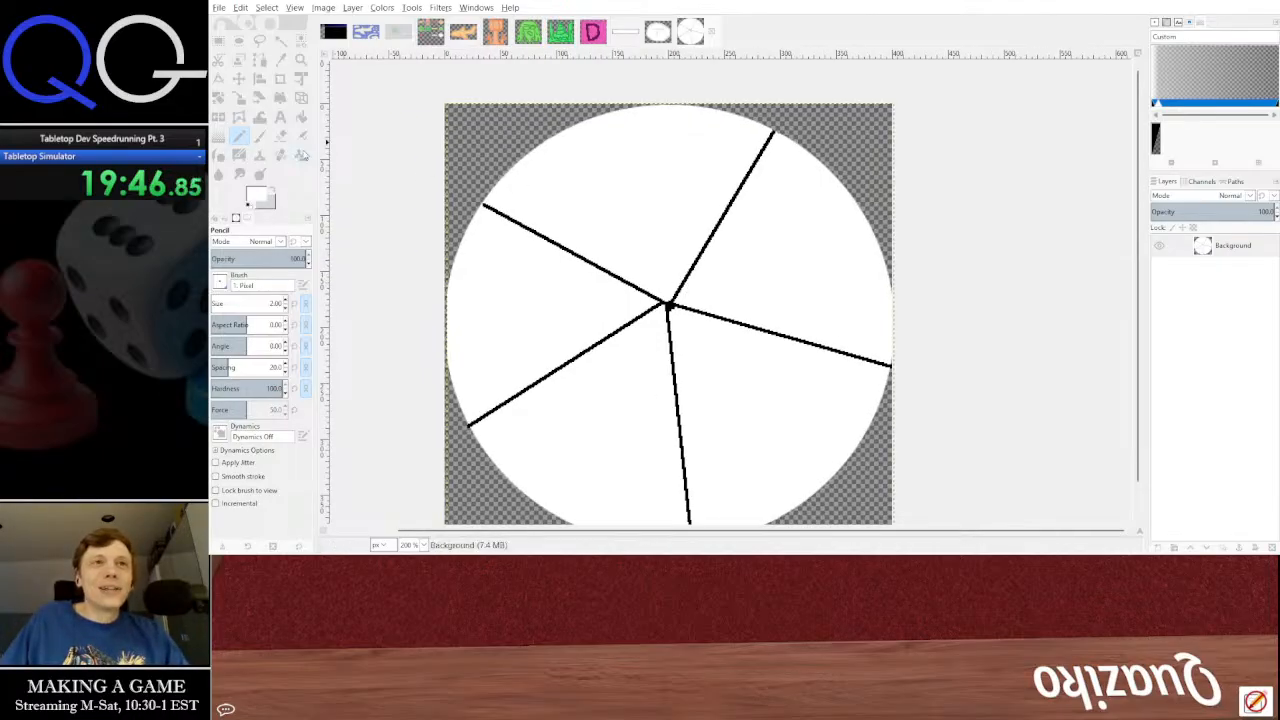
pyautogui.click(251, 202)
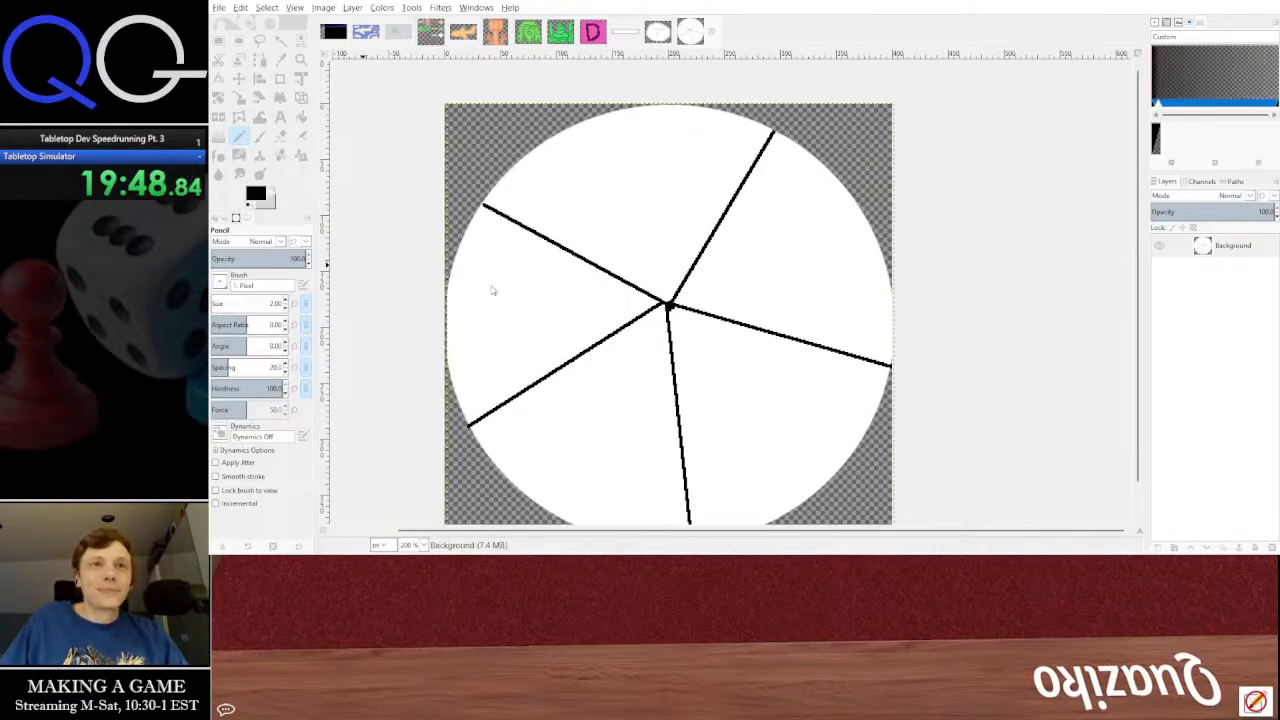
# Handwrite "Build" in the wheel's top sector with the black 2 px Pencil
pyautogui.scroll(3, 557, 185)
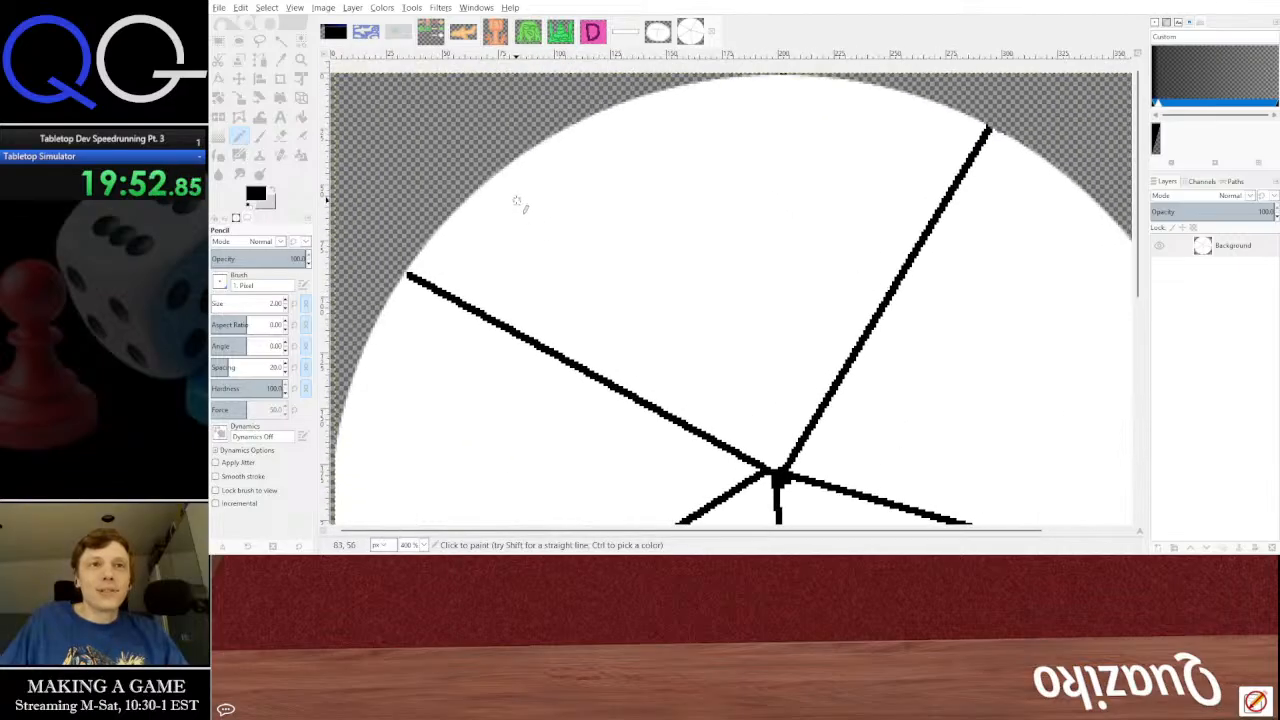
pyautogui.moveTo(517, 199); pyautogui.dragTo(520, 280)
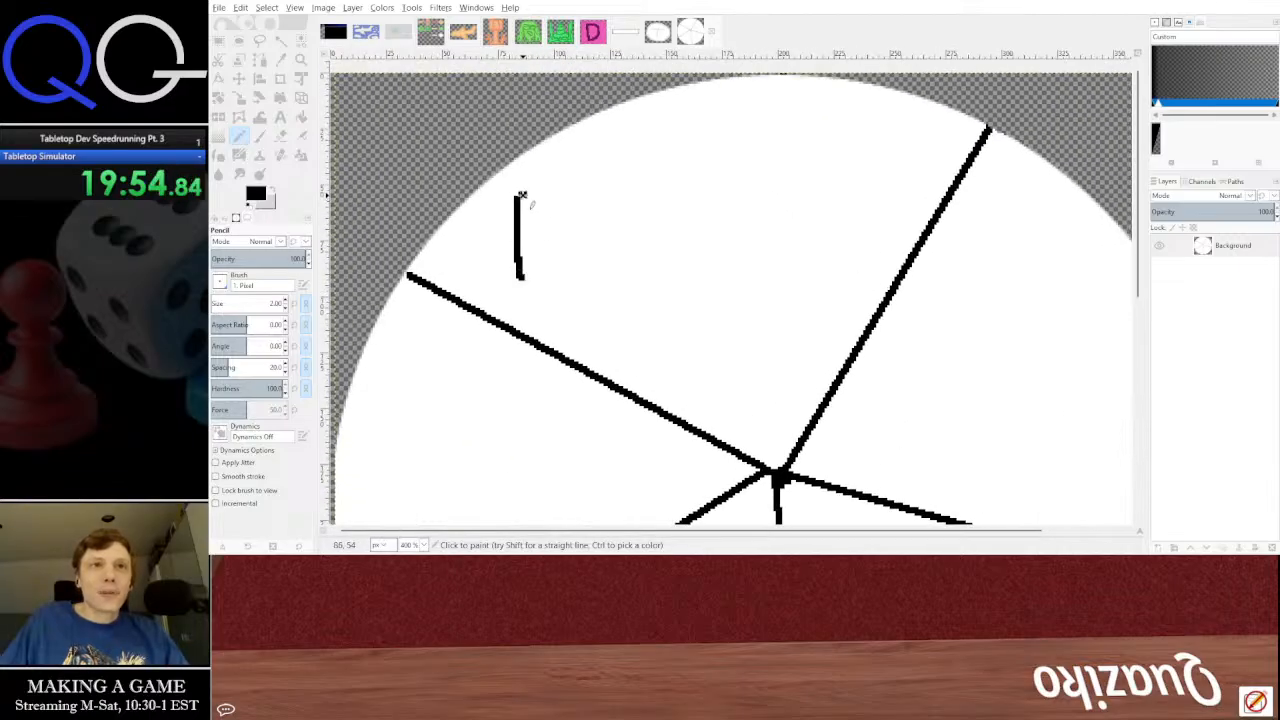
pyautogui.moveTo(521, 195)
pyautogui.mouseDown()
pyautogui.moveTo(548, 212)
pyautogui.moveTo(530, 234)
pyautogui.moveTo(560, 246)
pyautogui.moveTo(560, 268)
pyautogui.moveTo(522, 278)
pyautogui.mouseUp()
pyautogui.moveTo(586, 232)
pyautogui.mouseDown()
pyautogui.moveTo(630, 280)
pyautogui.moveTo(638, 224)
pyautogui.moveTo(672, 285)
pyautogui.mouseUp()
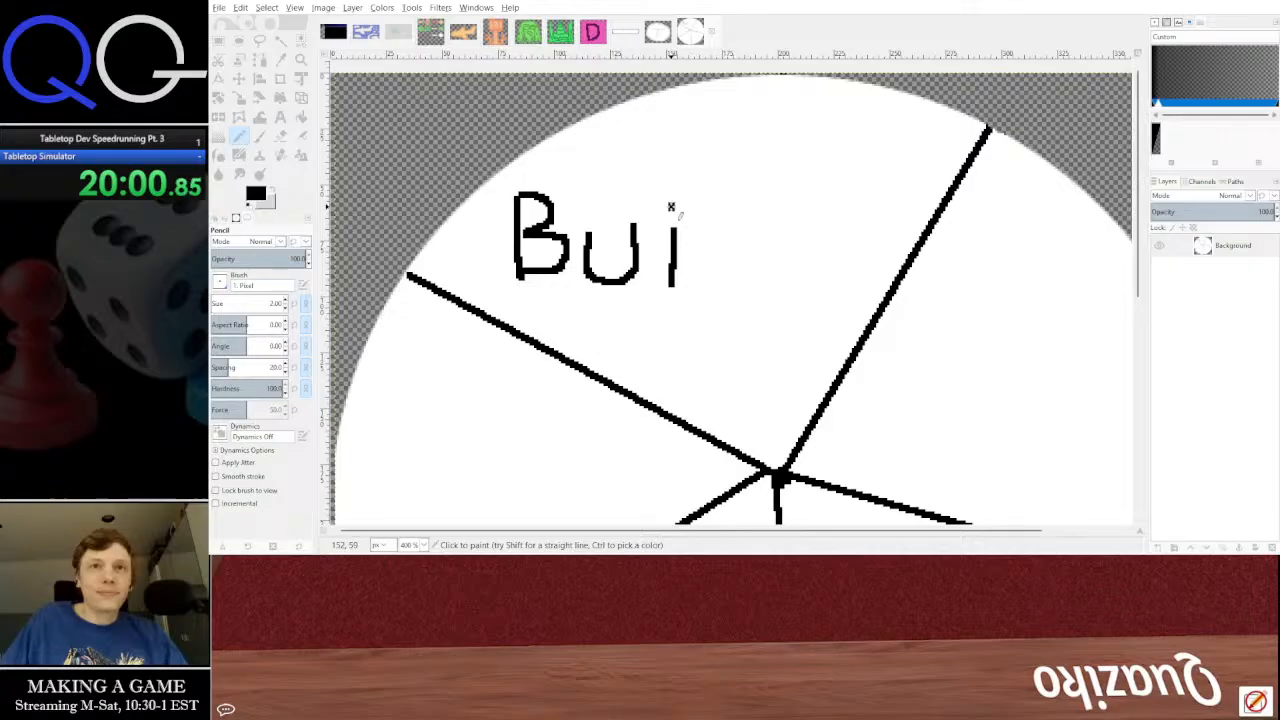
pyautogui.moveTo(711, 163); pyautogui.dragTo(714, 284)
pyautogui.moveTo(799, 157)
pyautogui.mouseDown()
pyautogui.moveTo(802, 256)
pyautogui.moveTo(792, 222)
pyautogui.moveTo(766, 262)
pyautogui.moveTo(810, 266)
pyautogui.mouseUp()
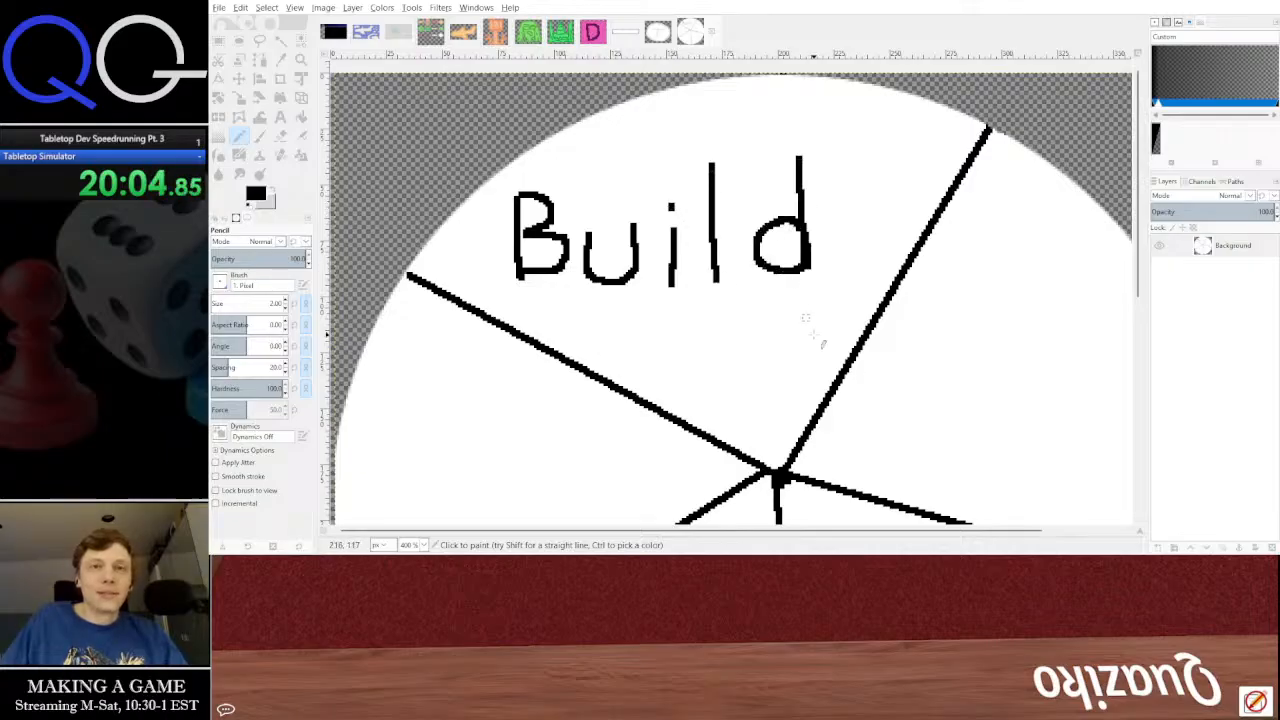
# Check the Planes action names in the Word rules document and return to the wheel image in GIMP
pyautogui.scroll(-3, 822, 344)
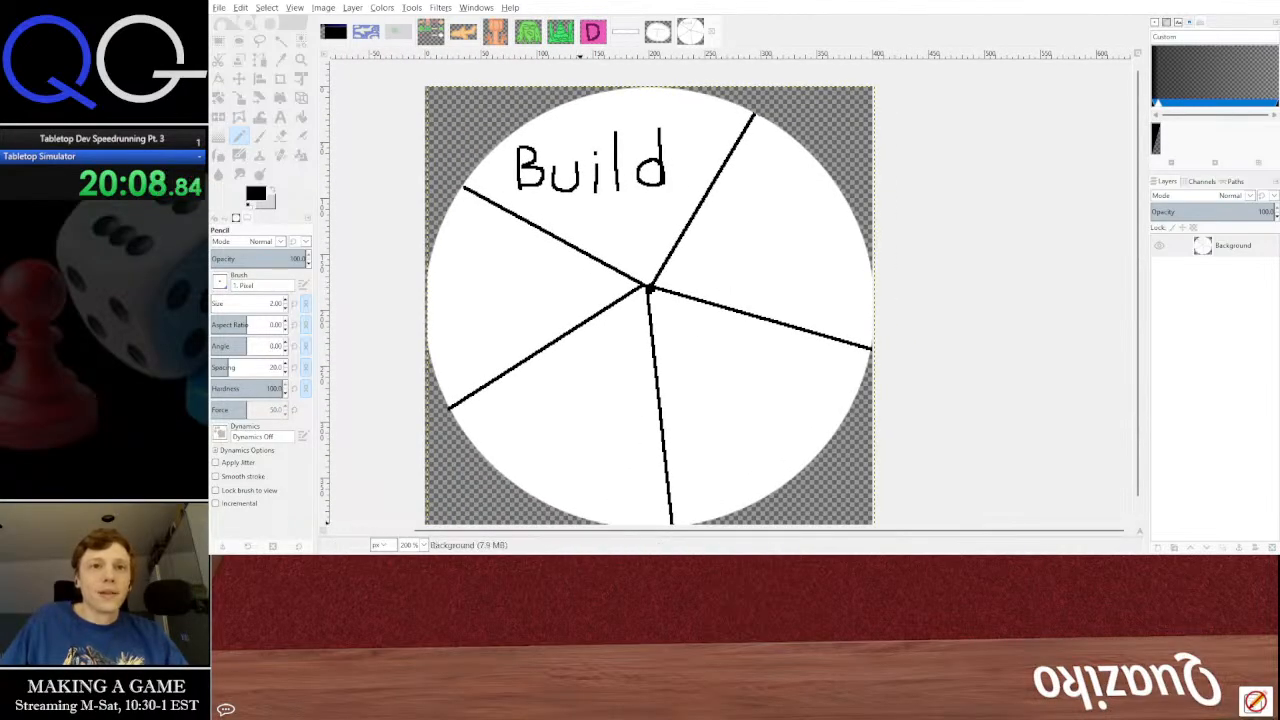
pyautogui.hotkey('alt', 'Tab')
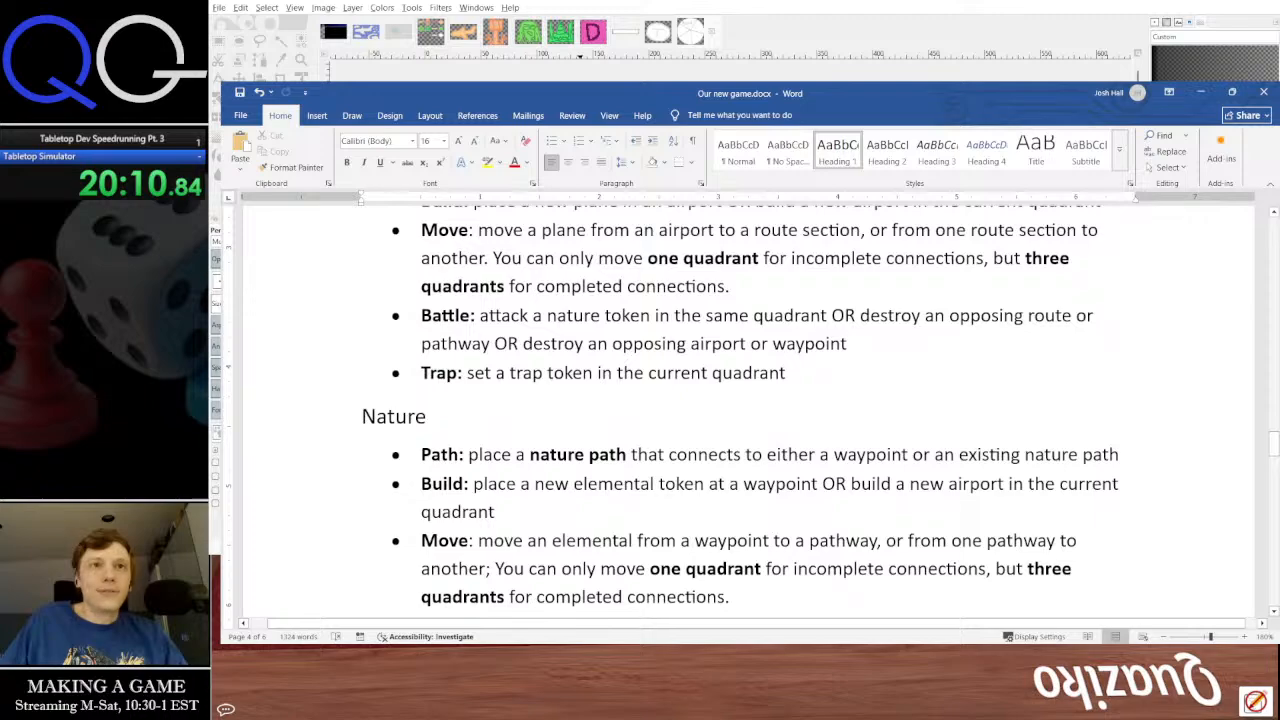
pyautogui.hotkey('alt', 'Tab')
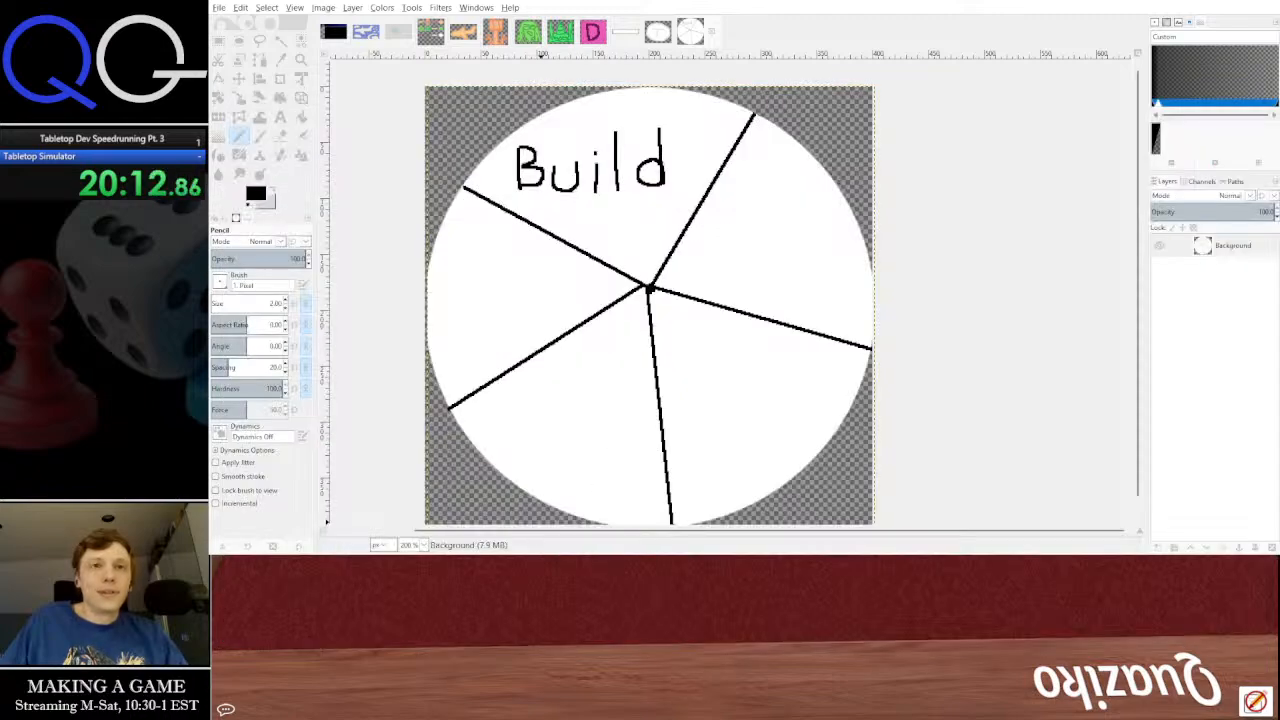
pyautogui.hotkey('alt', 'Tab')
pyautogui.scroll(3, 564, 421)
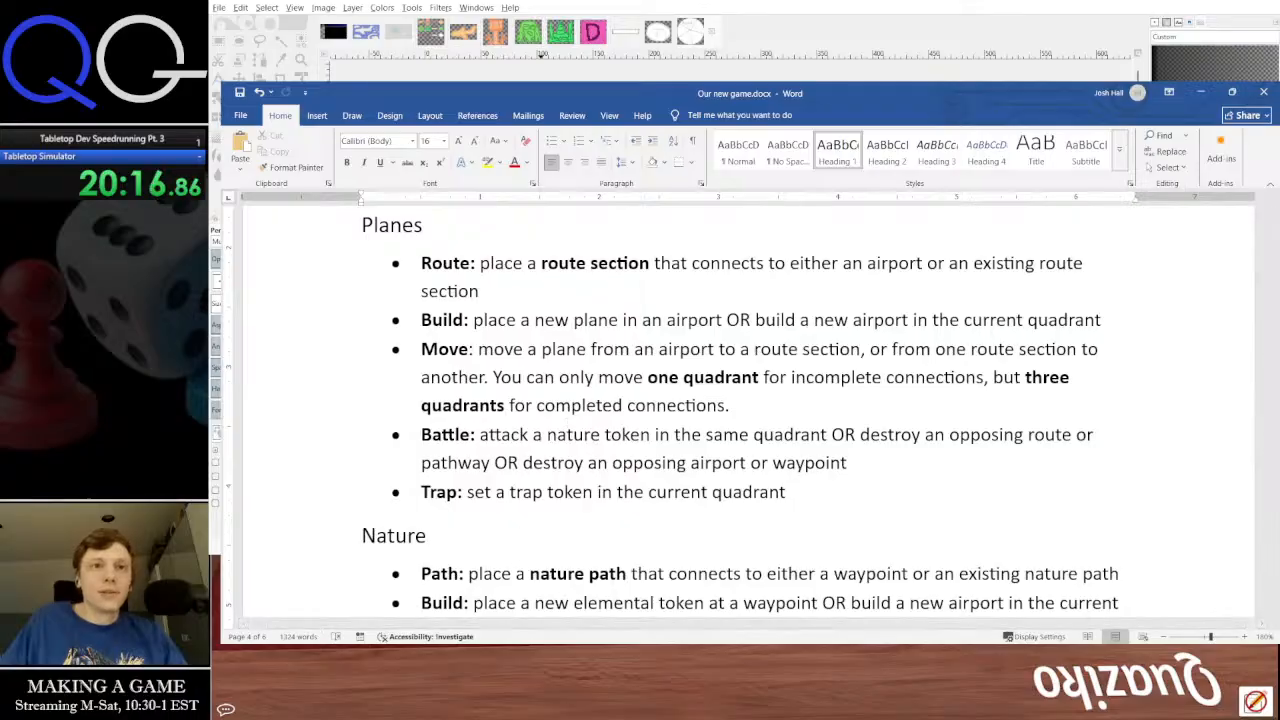
pyautogui.hotkey('alt', 'Tab')
# Handwrite "Route" in the wheel's left sector with the black 2 px Pencil
pyautogui.moveTo(557, 317); pyautogui.dragTo(617, 300)
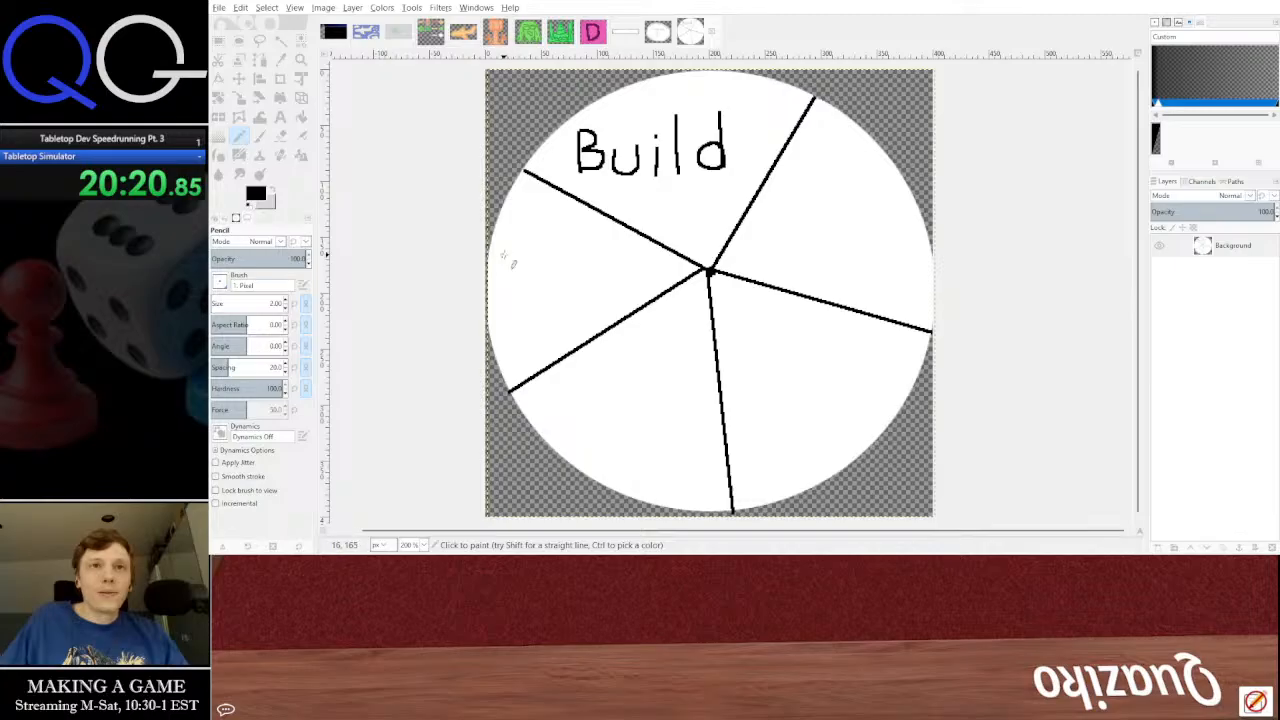
pyautogui.press('ctrl')
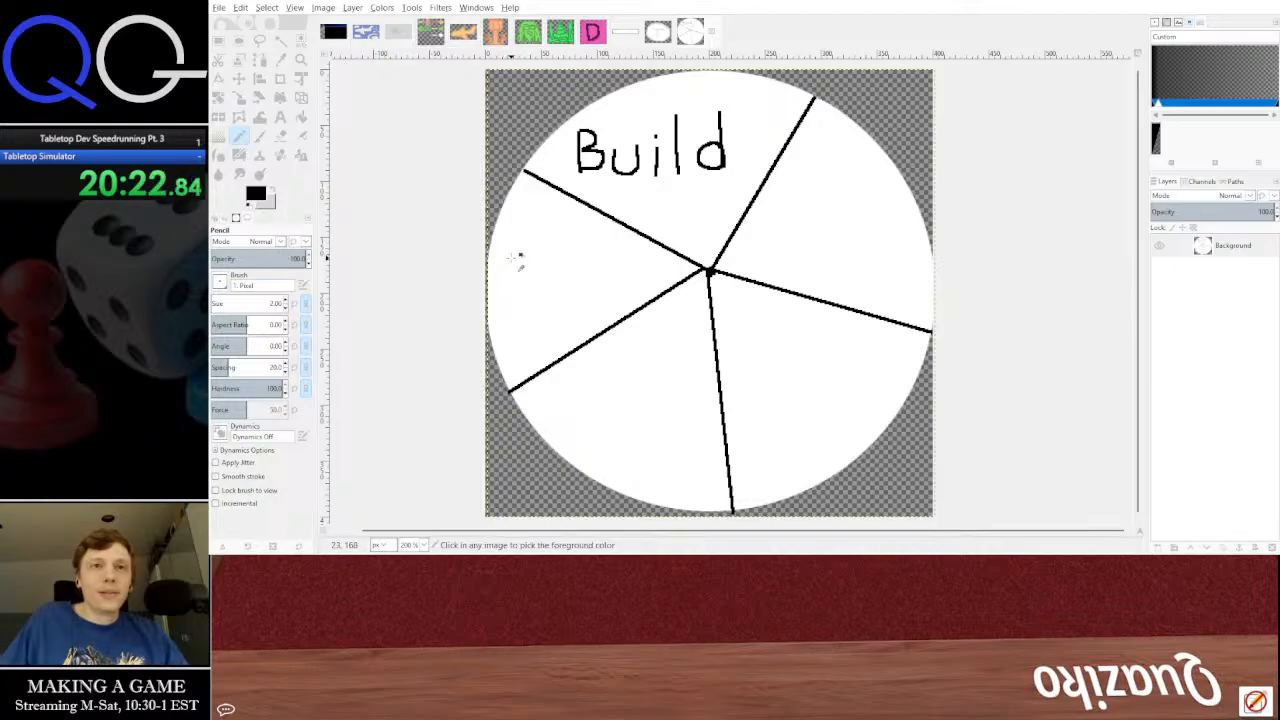
pyautogui.scroll(1, 512, 260)
pyautogui.moveTo(493, 255); pyautogui.dragTo(498, 346)
pyautogui.moveTo(493, 251)
pyautogui.mouseDown()
pyautogui.moveTo(515, 254)
pyautogui.moveTo(532, 282)
pyautogui.moveTo(499, 300)
pyautogui.moveTo(546, 336)
pyautogui.mouseUp()
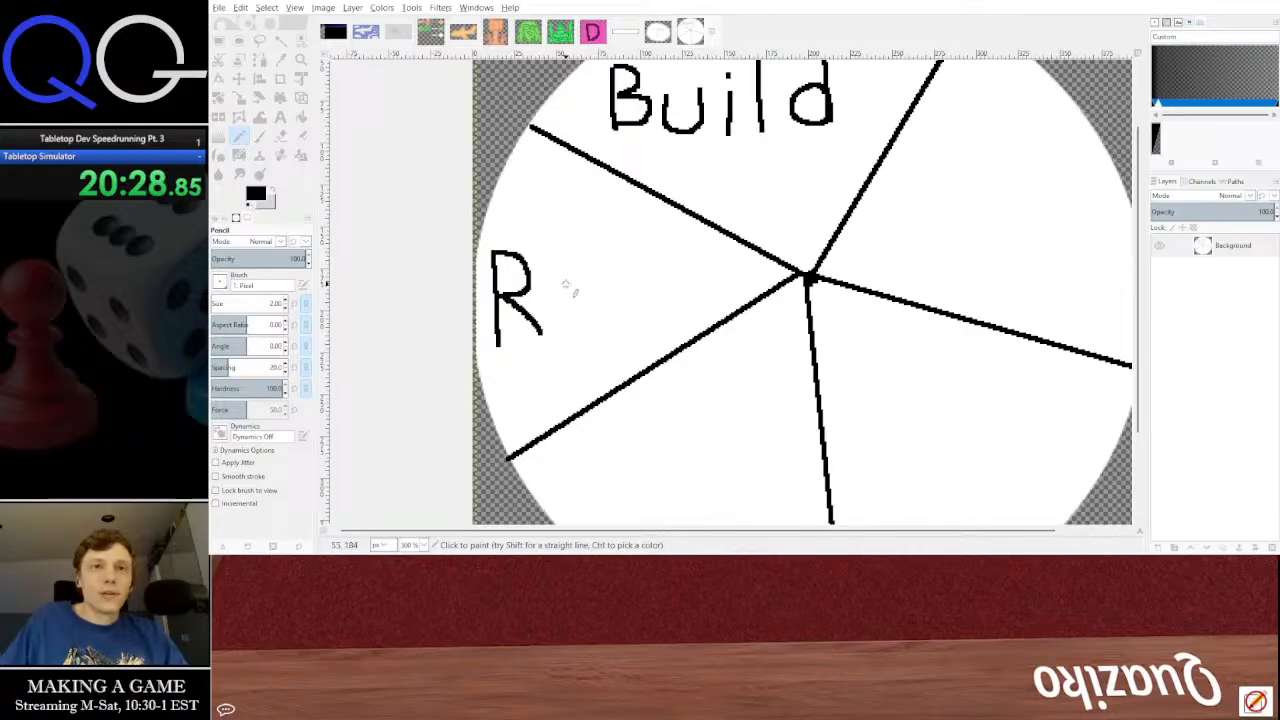
pyautogui.moveTo(571, 287)
pyautogui.mouseDown()
pyautogui.moveTo(558, 314)
pyautogui.moveTo(580, 298)
pyautogui.moveTo(572, 282)
pyautogui.moveTo(608, 298)
pyautogui.moveTo(620, 271)
pyautogui.moveTo(645, 282)
pyautogui.moveTo(645, 308)
pyautogui.moveTo(658, 272)
pyautogui.moveTo(704, 278)
pyautogui.moveTo(665, 270)
pyautogui.moveTo(700, 293)
pyautogui.mouseUp()
# Glance back at the rules document and handwrite "Move" in the wheel's upper-right sector
pyautogui.hscroll(3, 684, 330)
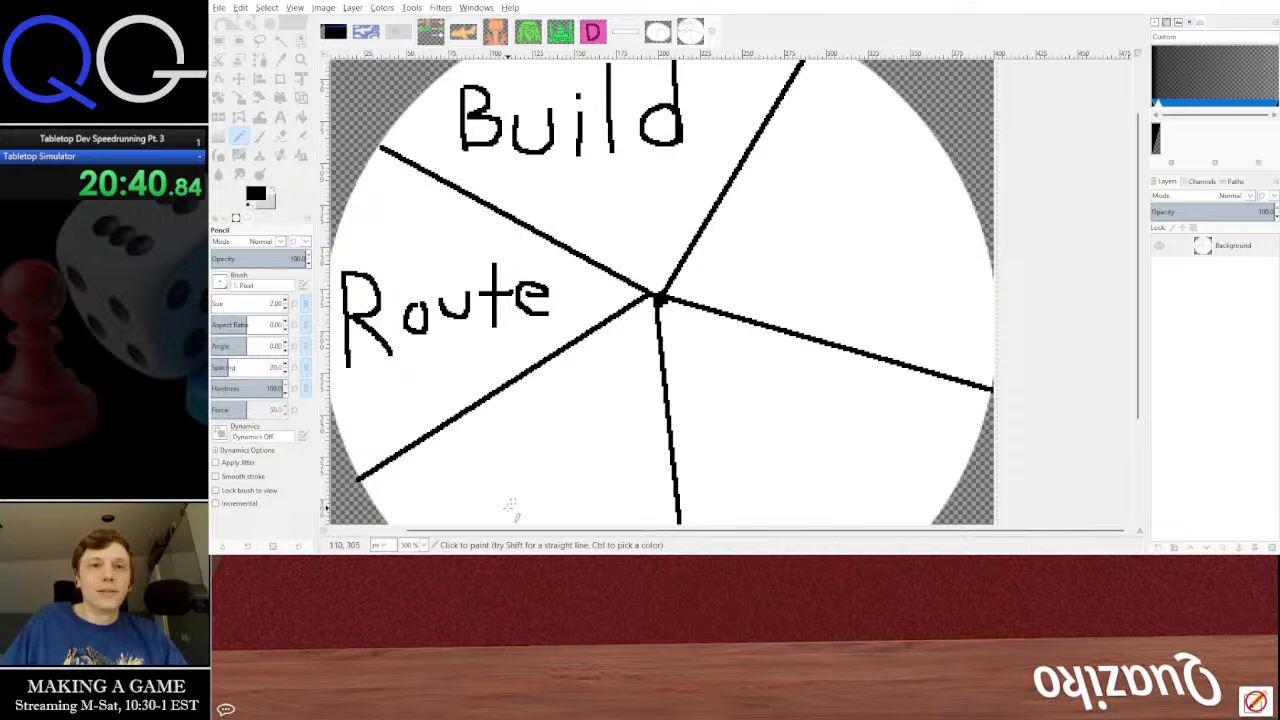
pyautogui.hotkey('alt', 'Tab')
pyautogui.hotkey('alt', 'Tab')
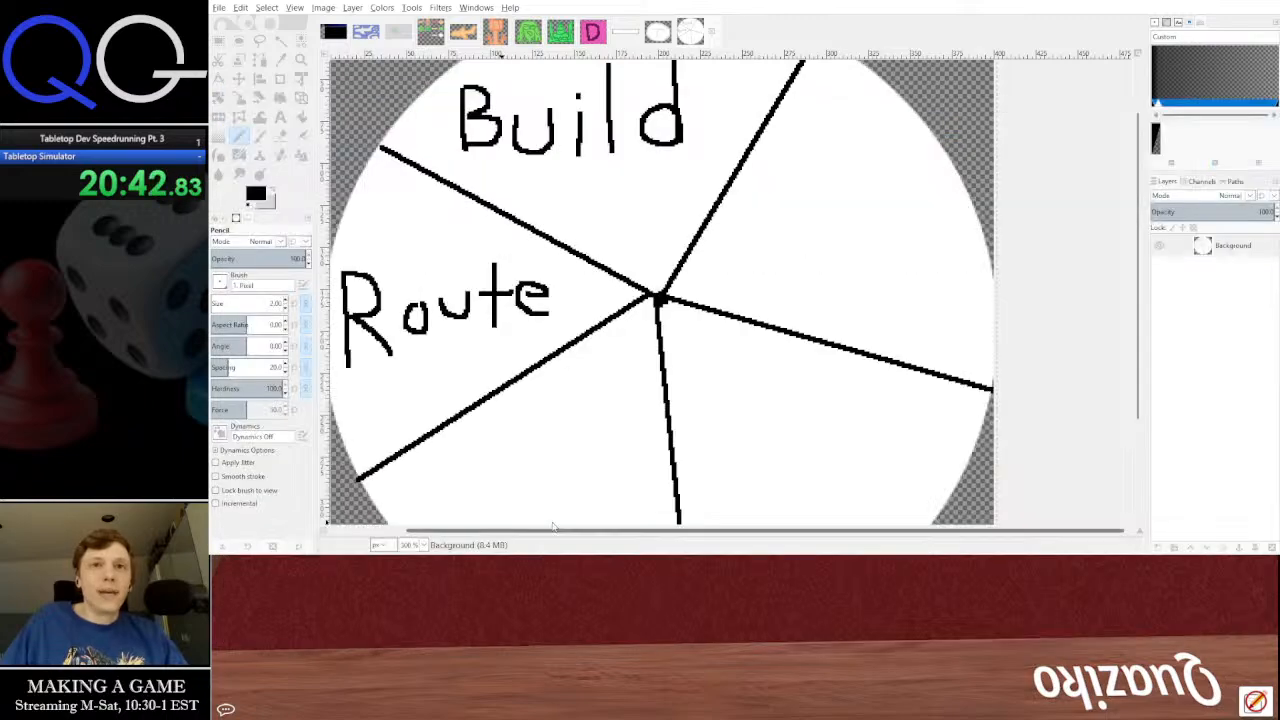
pyautogui.moveTo(743, 268)
pyautogui.mouseDown()
pyautogui.moveTo(758, 214)
pyautogui.moveTo(780, 268)
pyautogui.moveTo(818, 255)
pyautogui.moveTo(821, 270)
pyautogui.moveTo(852, 243)
pyautogui.moveTo(878, 268)
pyautogui.moveTo(905, 244)
pyautogui.moveTo(932, 250)
pyautogui.moveTo(925, 286)
pyautogui.mouseUp()
# Handwrite "Battle" in the wheel's lower-right sector with the black Pencil
pyautogui.moveTo(808, 395); pyautogui.dragTo(820, 257)
pyautogui.moveTo(728, 296); pyautogui.dragTo(736, 375)
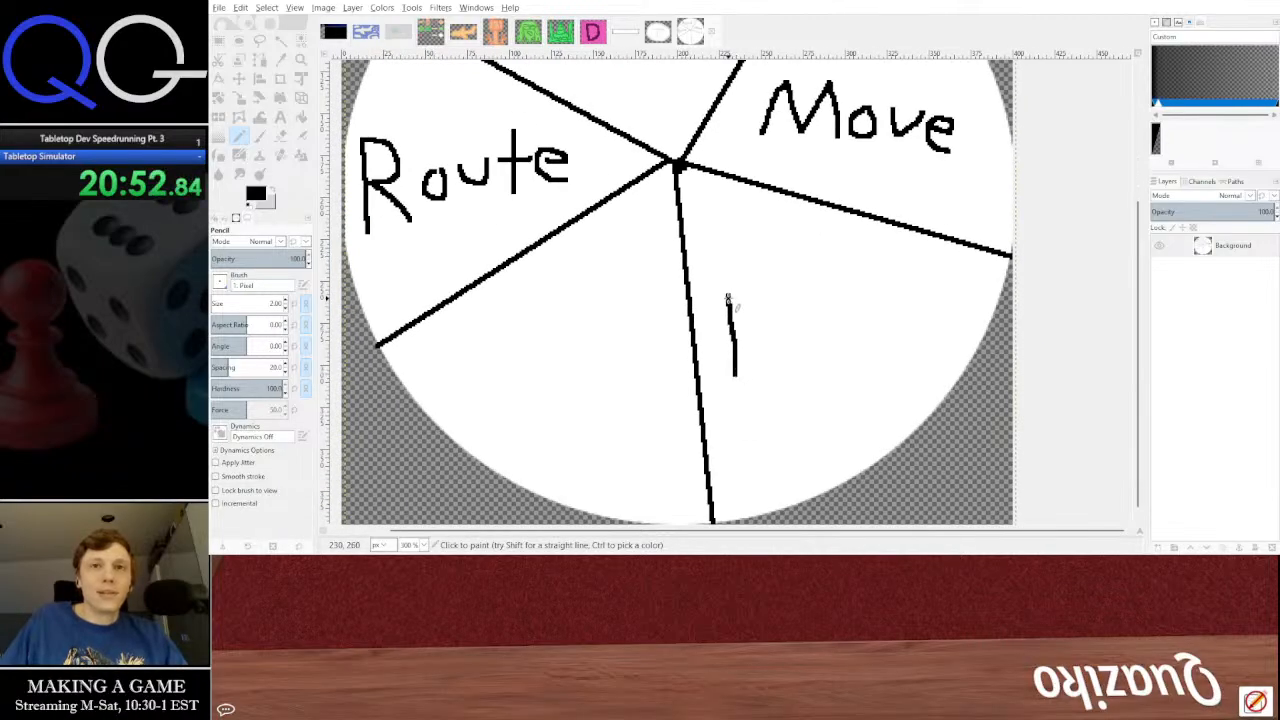
pyautogui.moveTo(728, 296)
pyautogui.mouseDown()
pyautogui.moveTo(760, 303)
pyautogui.moveTo(752, 338)
pyautogui.moveTo(782, 350)
pyautogui.moveTo(735, 372)
pyautogui.mouseUp()
pyautogui.moveTo(816, 356)
pyautogui.mouseDown()
pyautogui.moveTo(800, 340)
pyautogui.moveTo(832, 360)
pyautogui.mouseUp()
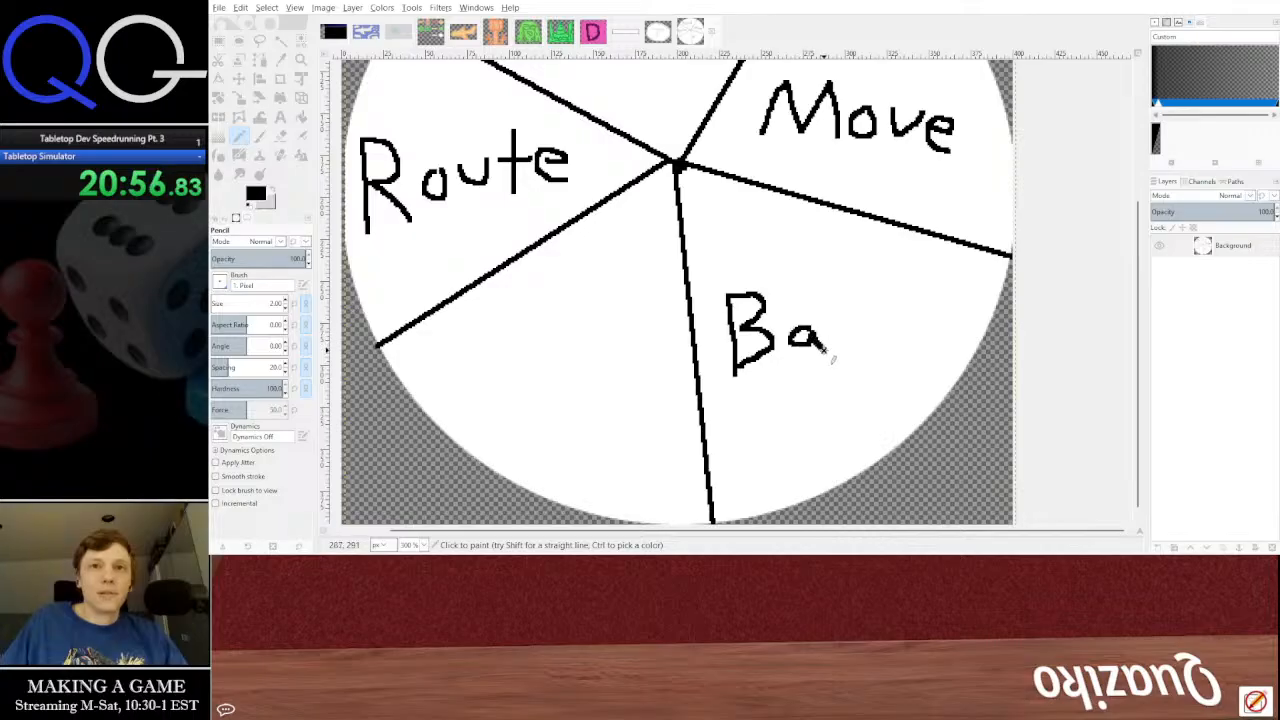
pyautogui.moveTo(837, 290)
pyautogui.mouseDown()
pyautogui.moveTo(838, 352)
pyautogui.moveTo(850, 326)
pyautogui.moveTo(871, 352)
pyautogui.moveTo(884, 322)
pyautogui.moveTo(903, 345)
pyautogui.moveTo(912, 330)
pyautogui.moveTo(944, 342)
pyautogui.mouseUp()
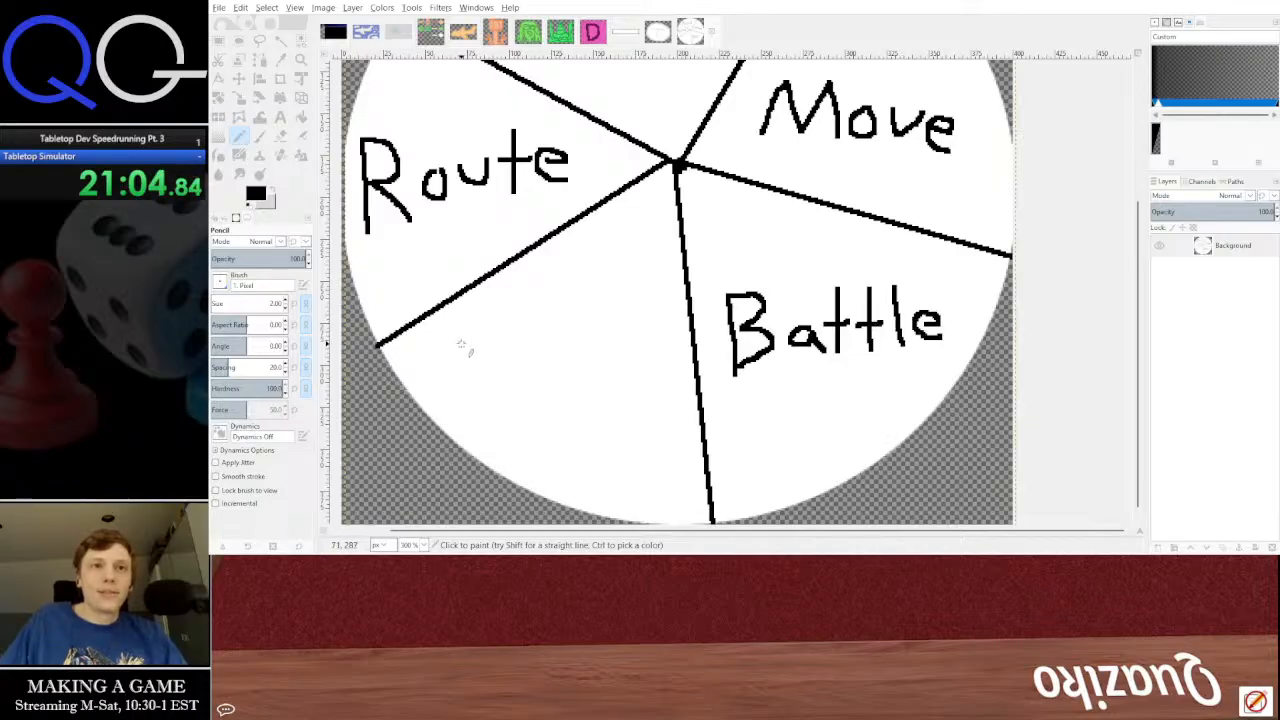
# Handwrite "Trap" in the wheel's lower-left sector and look over the whole labelled wheel
pyautogui.moveTo(453, 339)
pyautogui.mouseDown()
pyautogui.moveTo(529, 333)
pyautogui.moveTo(491, 376)
pyautogui.moveTo(516, 380)
pyautogui.moveTo(520, 366)
pyautogui.moveTo(560, 368)
pyautogui.moveTo(580, 386)
pyautogui.moveTo(598, 362)
pyautogui.moveTo(621, 438)
pyautogui.mouseUp()
pyautogui.moveTo(621, 360)
pyautogui.mouseDown()
pyautogui.moveTo(652, 378)
pyautogui.moveTo(624, 392)
pyautogui.mouseUp()
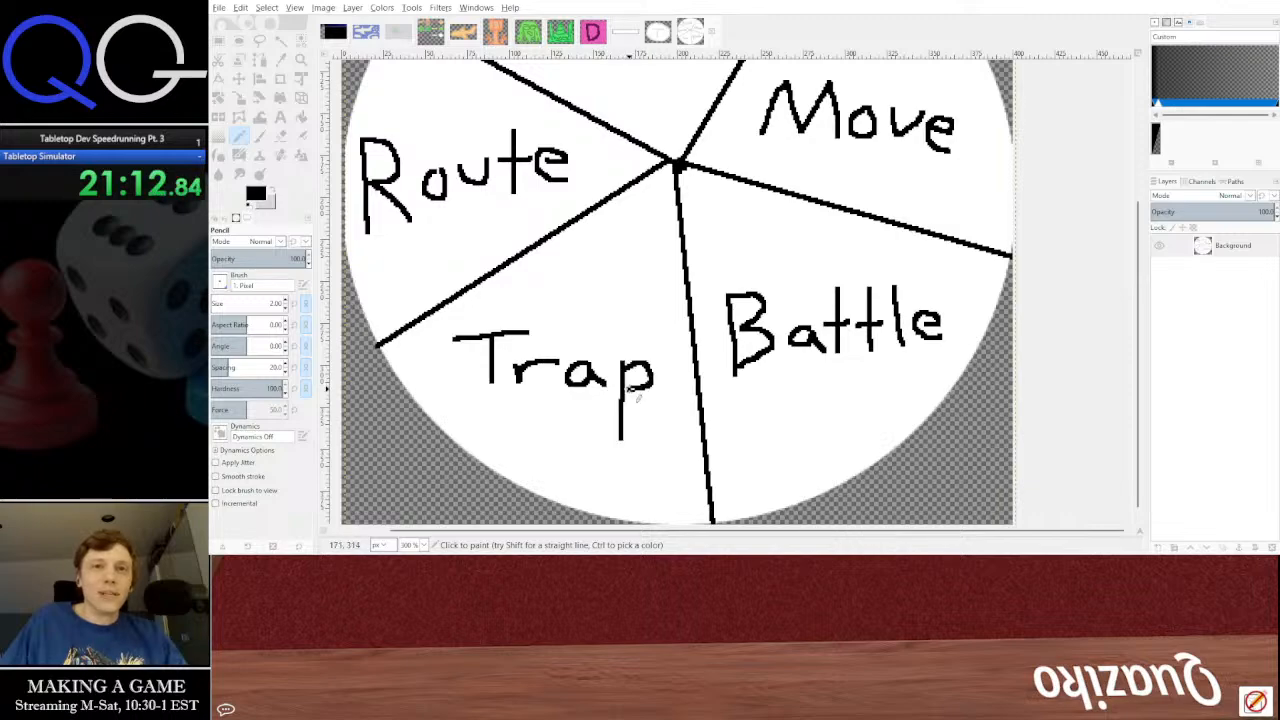
pyautogui.keyDown('ctrl'); pyautogui.scroll(-1, 672, 322); pyautogui.keyUp('ctrl')
pyautogui.scroll(3, 672, 318)
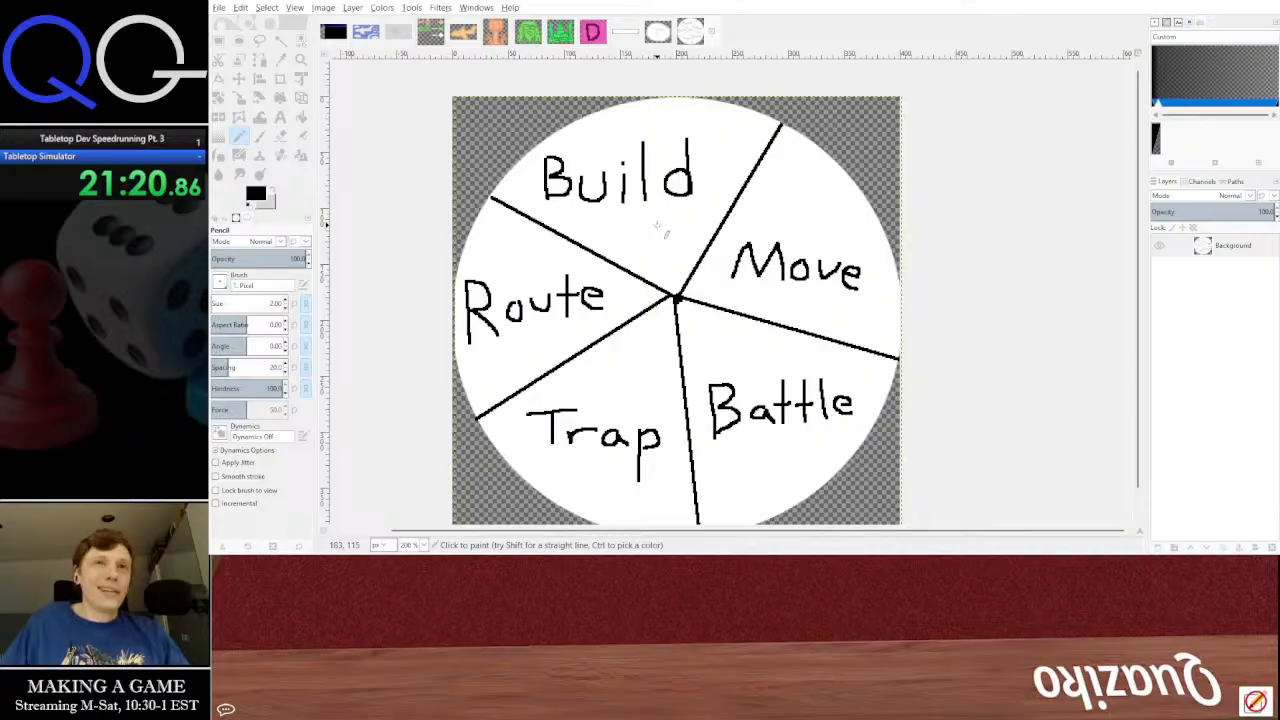
# Export the orange plane image as plane_token.png and the orange airport tower image as airport_token.png in the planesnature folder
pyautogui.click(495, 32)
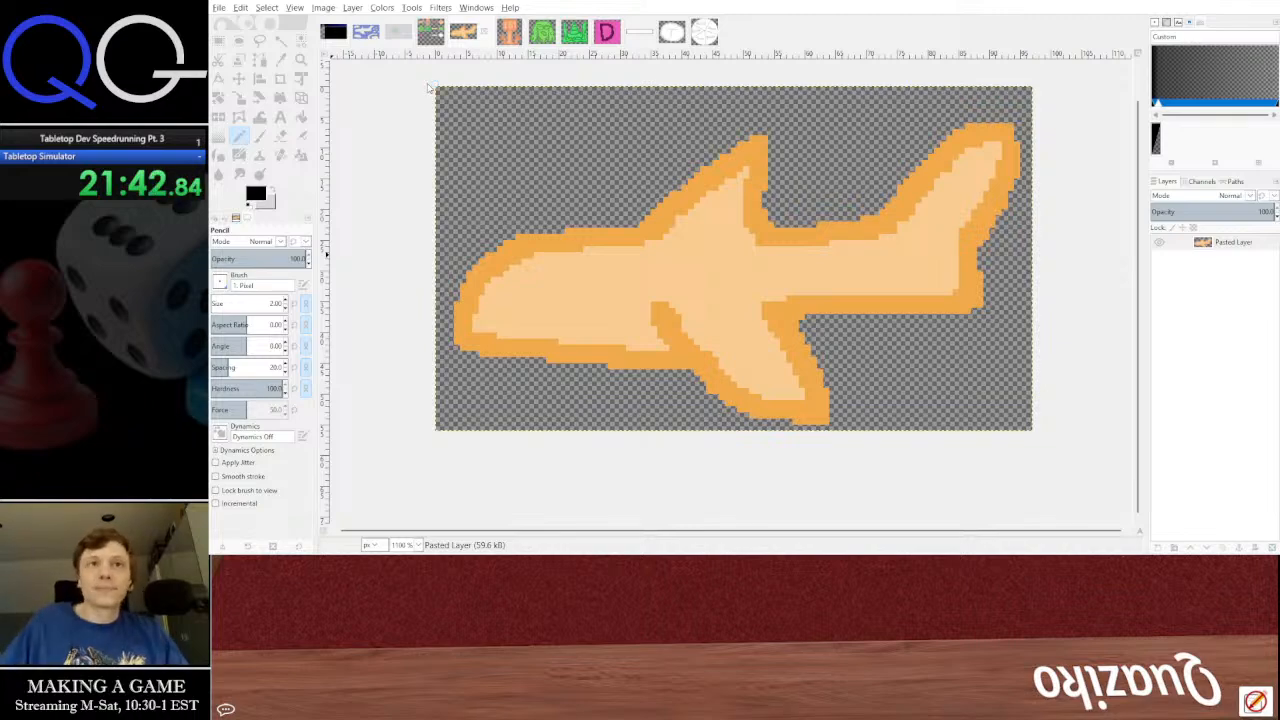
pyautogui.hotkey('ctrl', 'e')
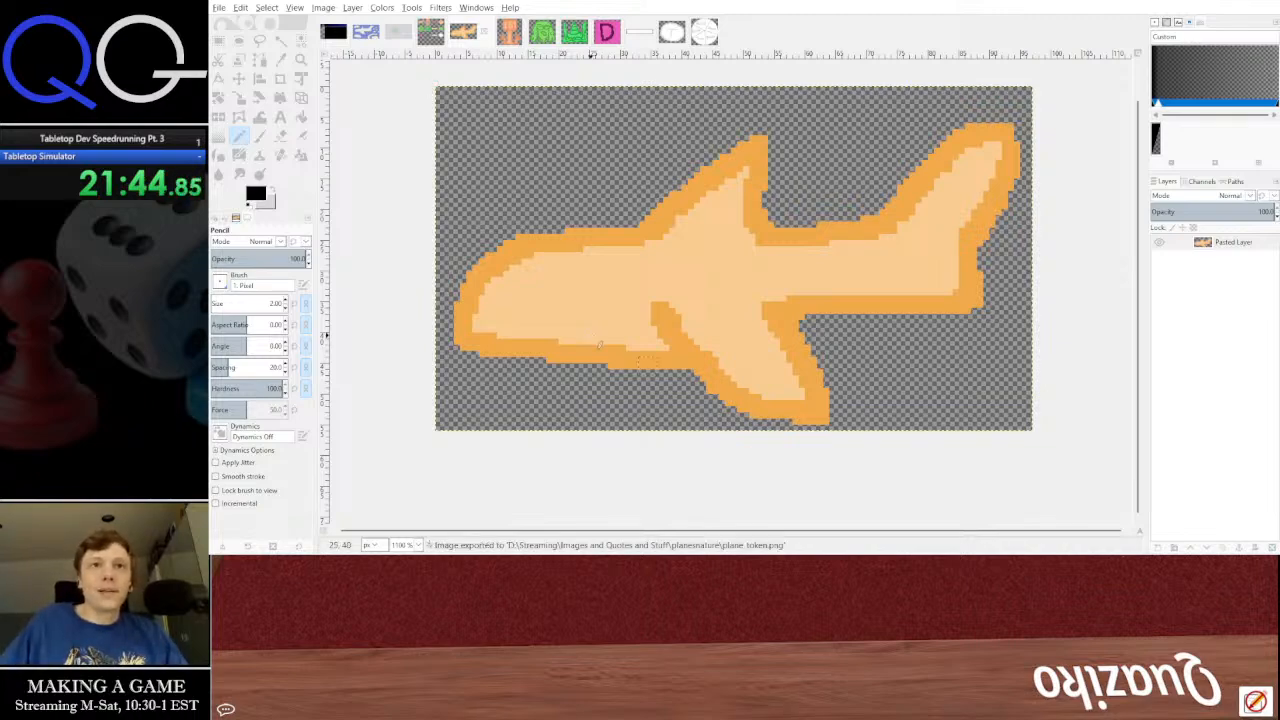
pyautogui.click(509, 31)
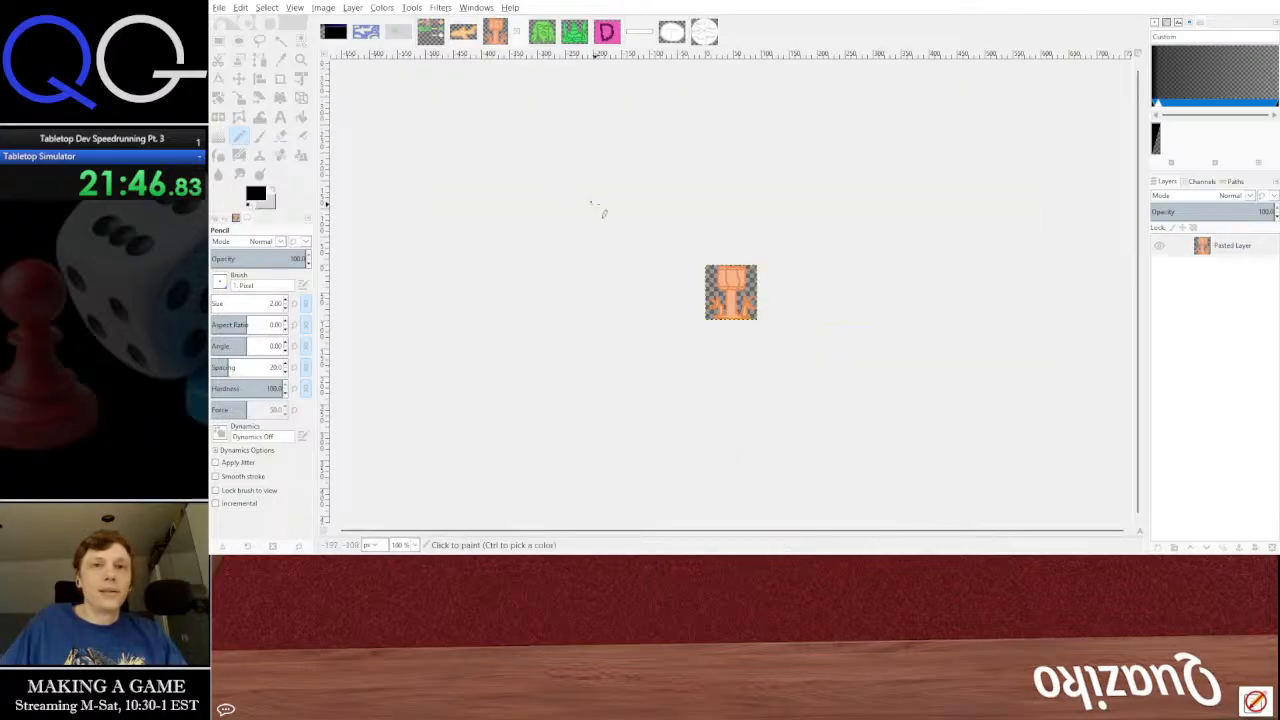
pyautogui.keyDown('ctrl'); pyautogui.scroll(5, 734, 271); pyautogui.keyUp('ctrl')
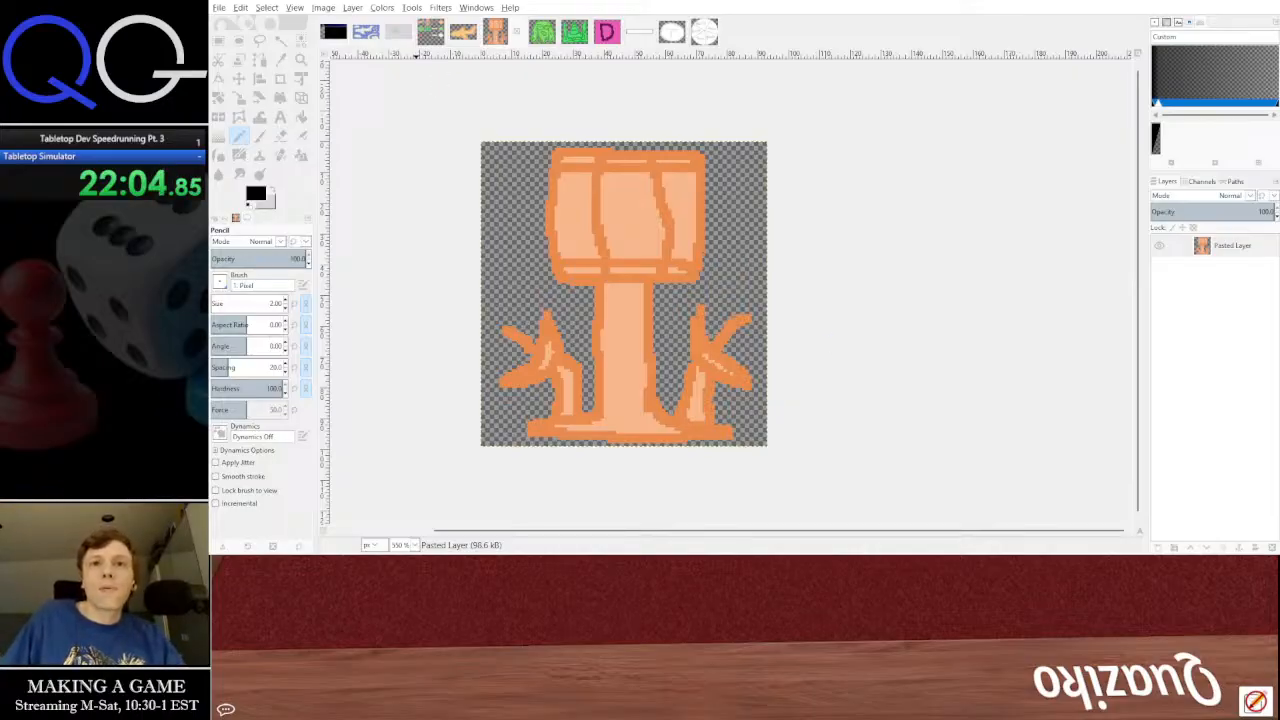
pyautogui.hotkey('ctrl', 'e')
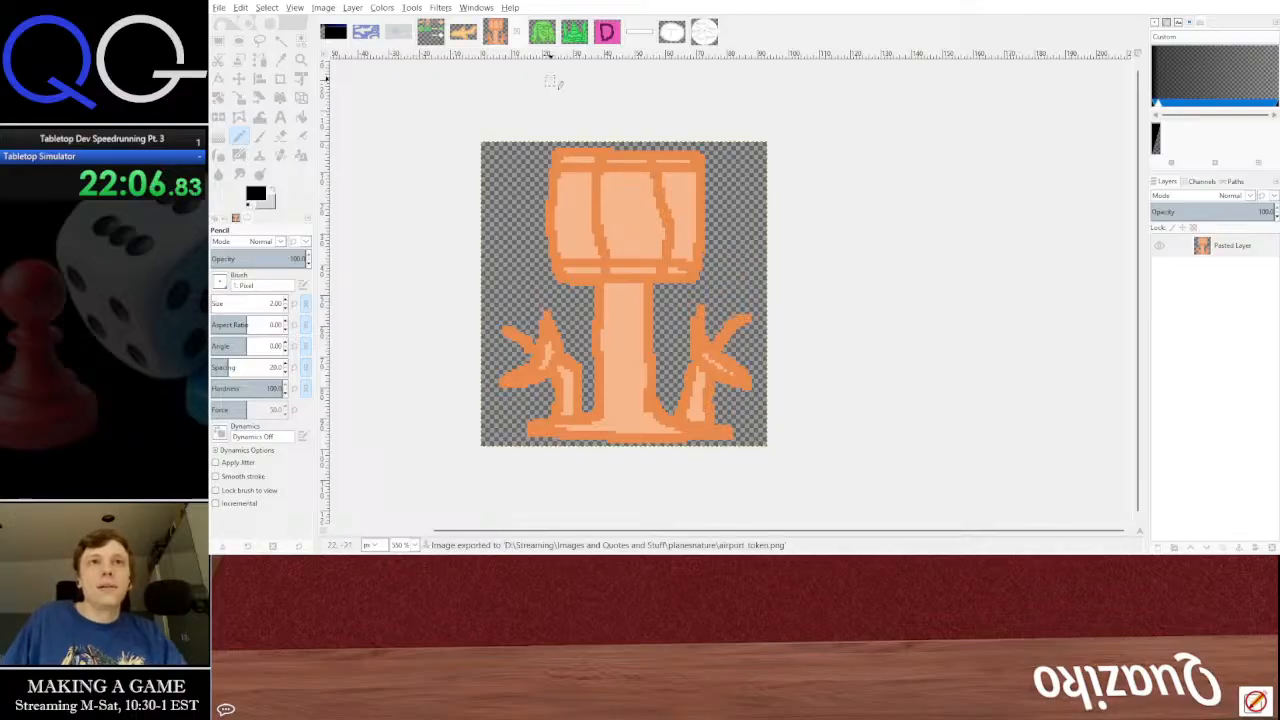
# Export the green nature creature image as nature_token.png in the planesnature folder
pyautogui.click(545, 34)
pyautogui.scroll(5, 752, 310)
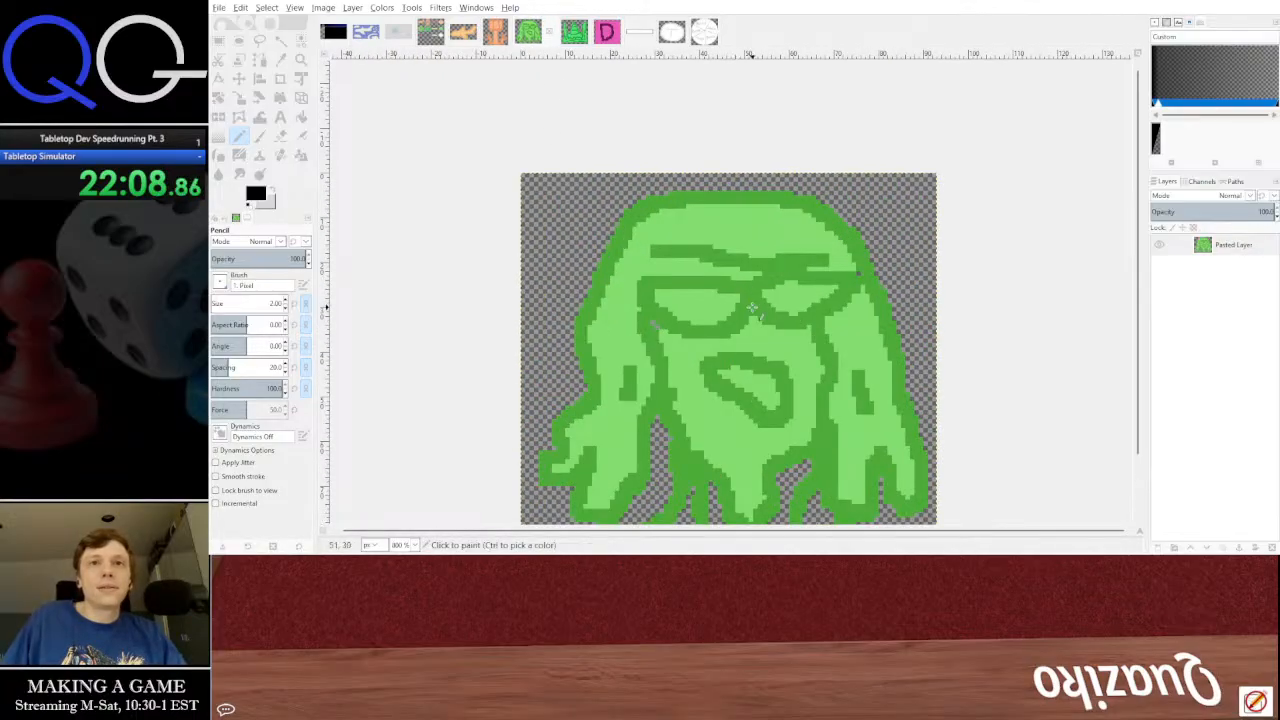
pyautogui.moveTo(752, 310); pyautogui.dragTo(713, 246)
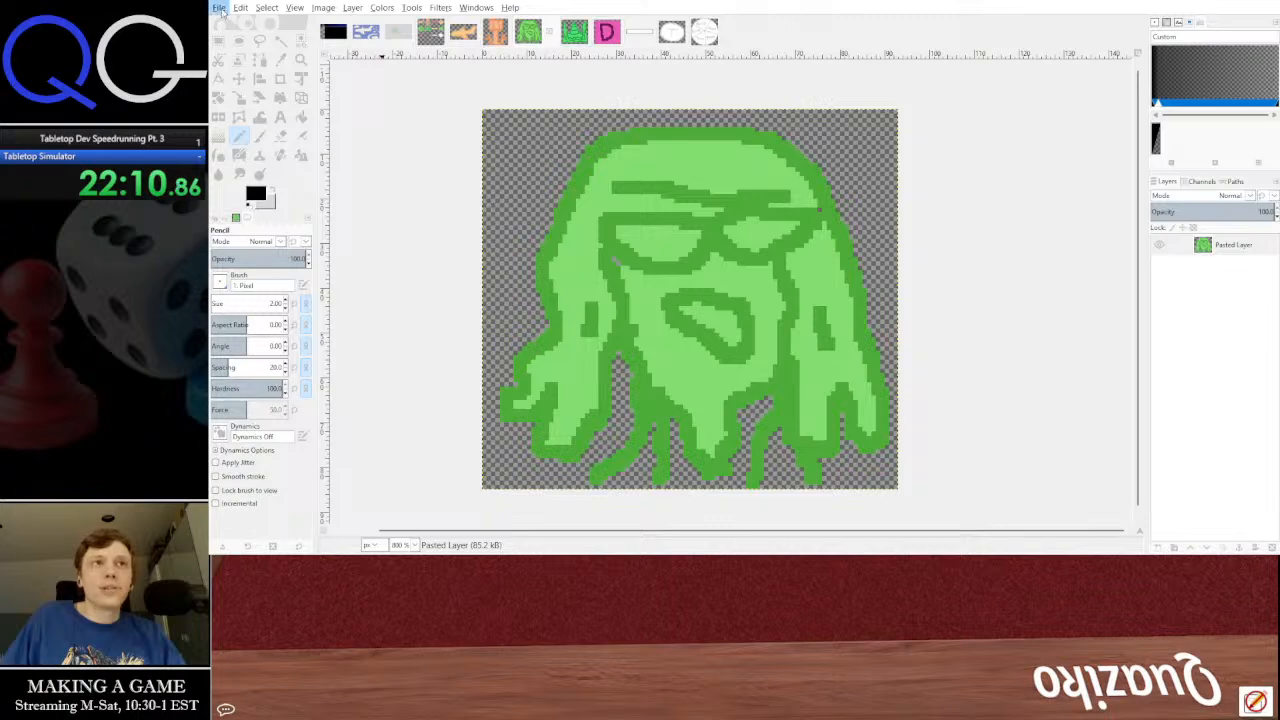
pyautogui.click(222, 10)
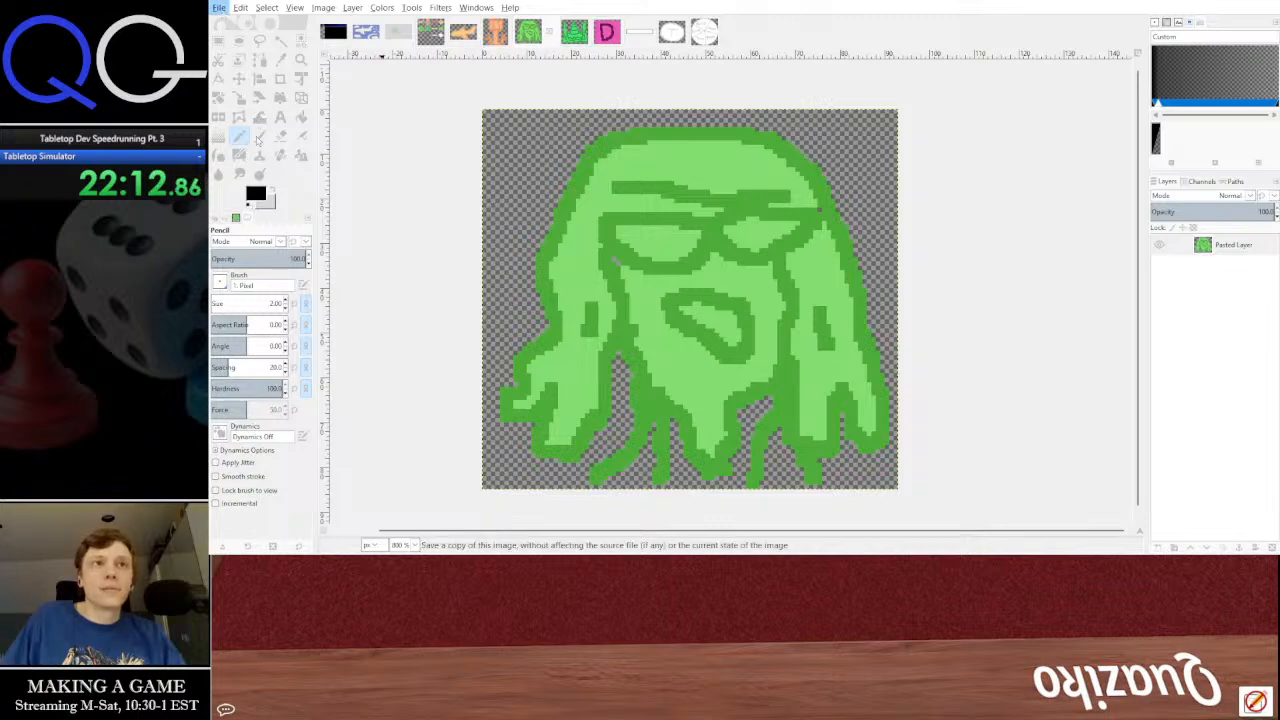
pyautogui.click(259, 184)
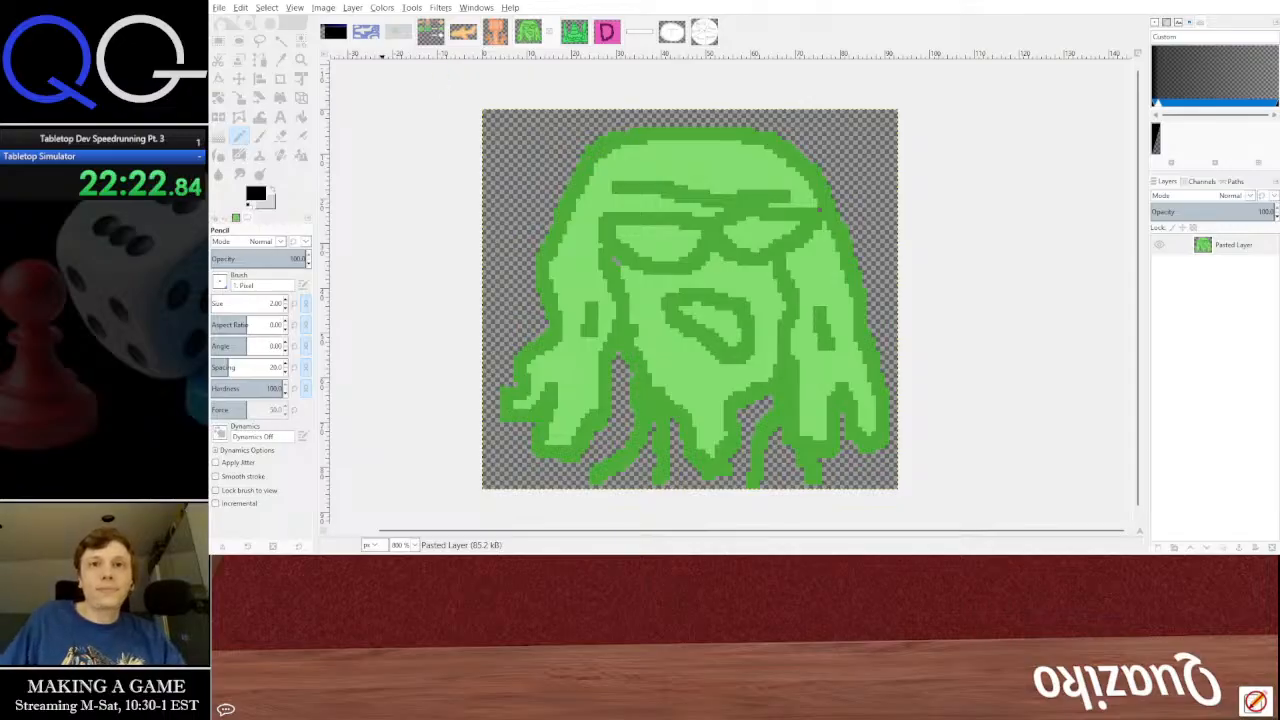
pyautogui.hotkey('ctrl', 'e')
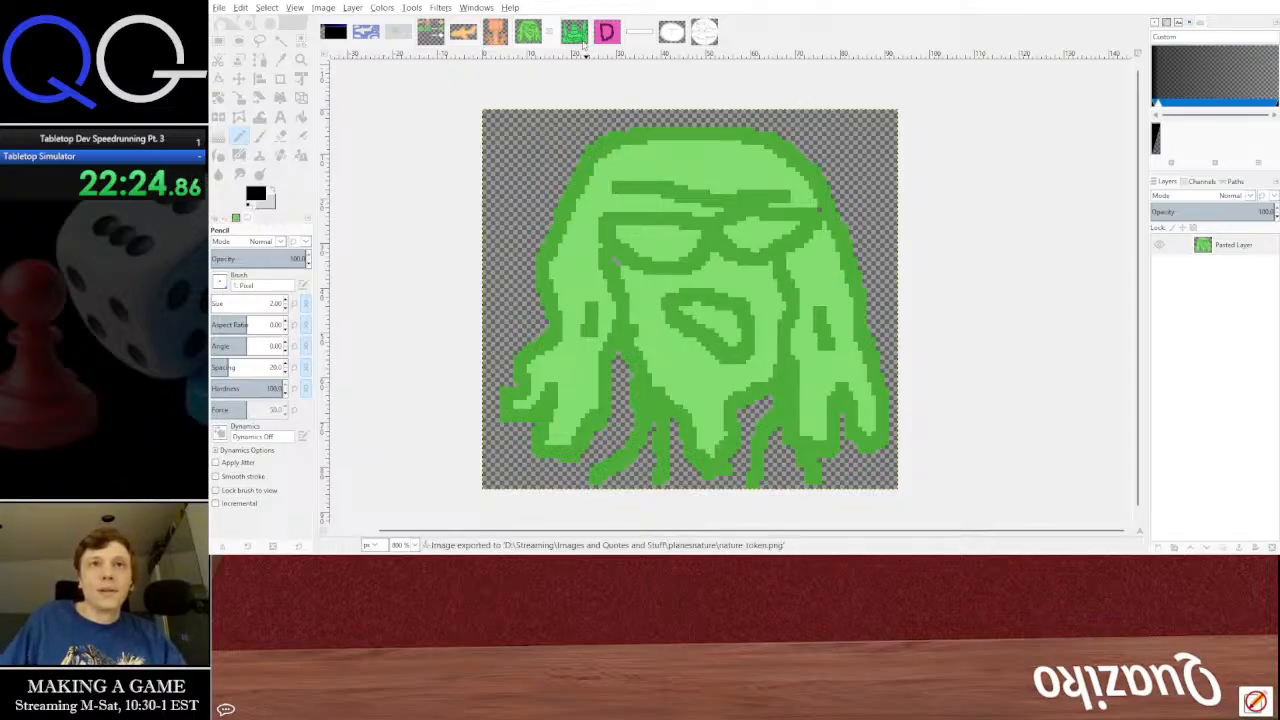
# Export the green waypoint image as waypoint_token.png in the planesnature folder
pyautogui.click(576, 34)
pyautogui.scroll(5, 720, 263)
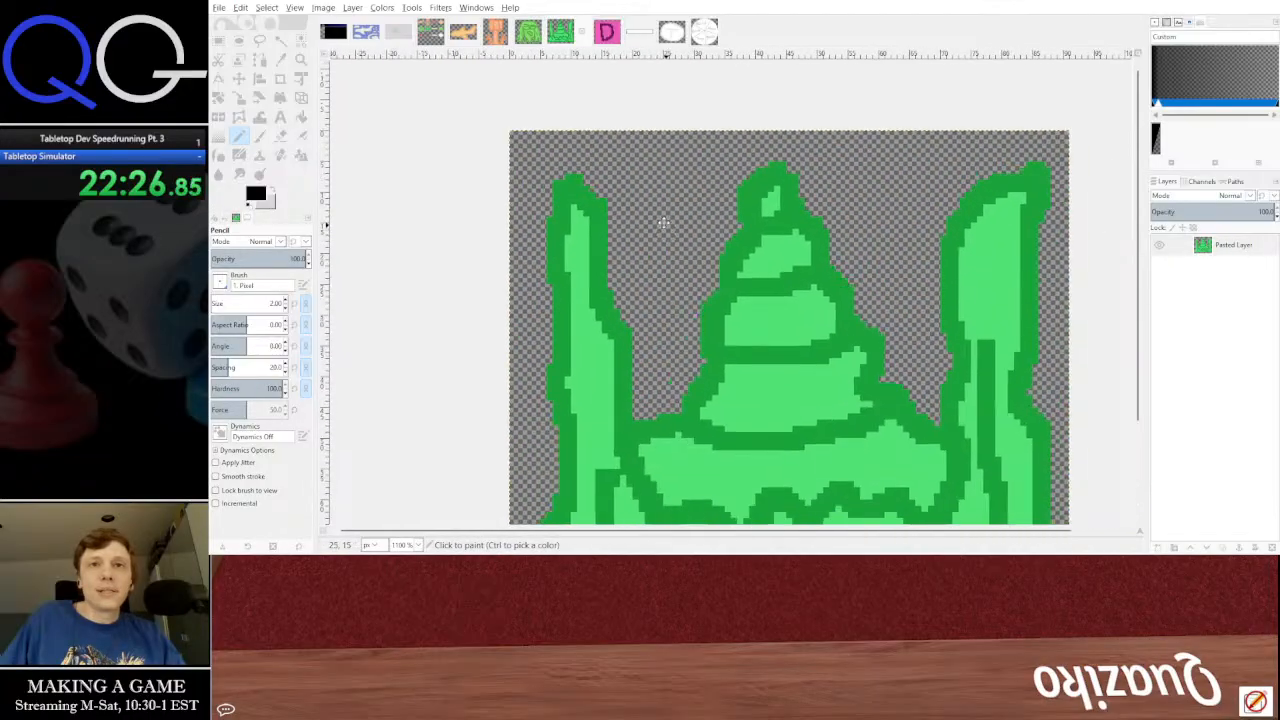
pyautogui.moveTo(664, 222); pyautogui.dragTo(625, 141)
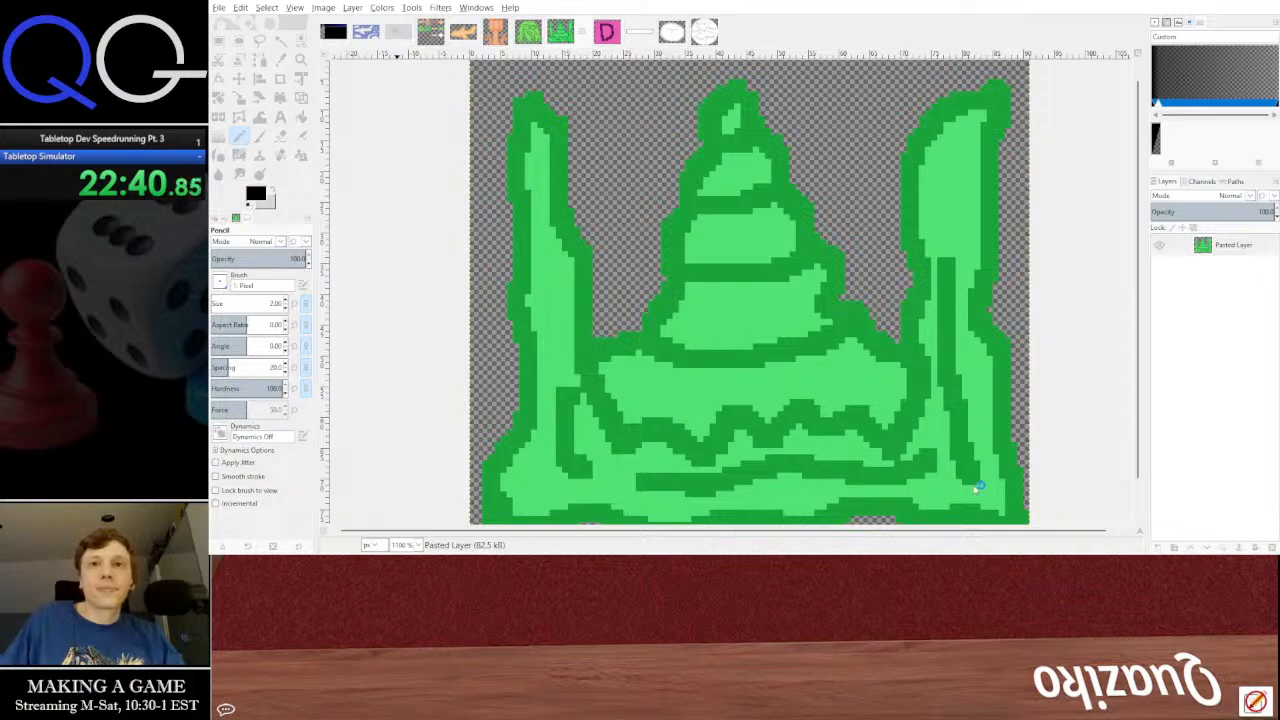
pyautogui.hotkey('ctrl', 'e')
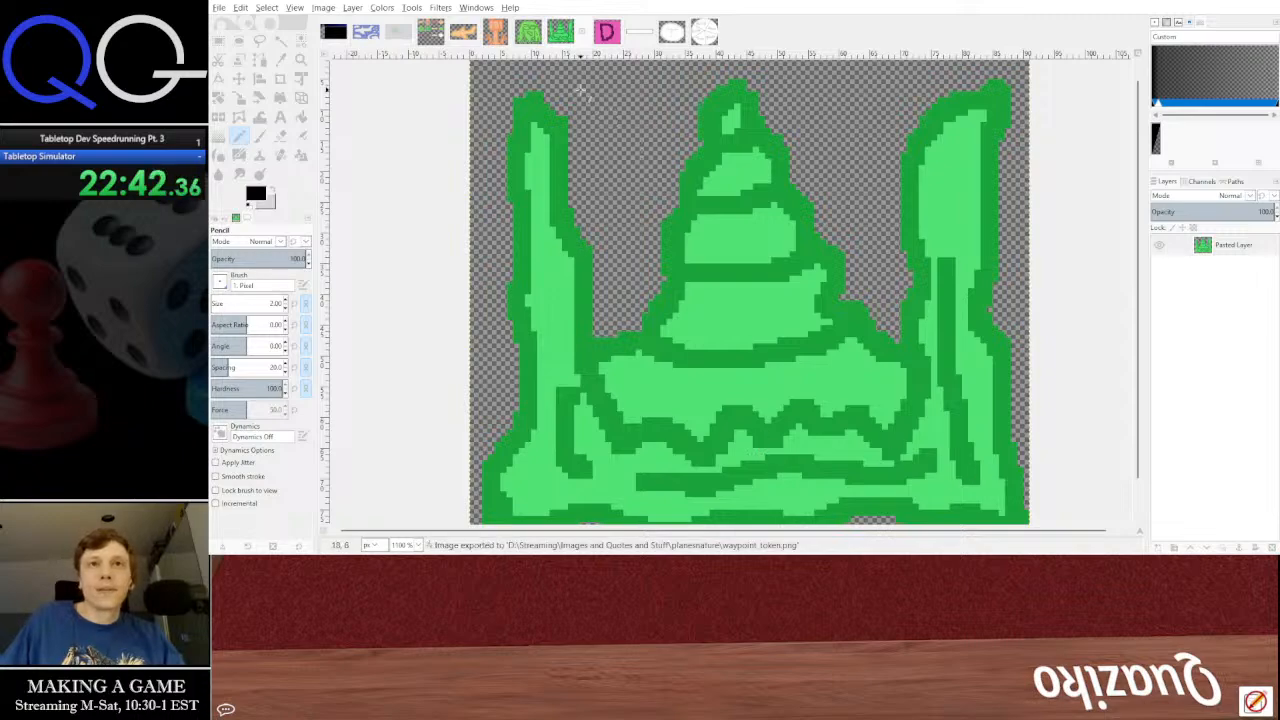
# Export the pink "D" image as debris_token.png in the planesnature folder
pyautogui.click(606, 32)
pyautogui.keyDown('ctrl'); pyautogui.scroll(2, 727, 278); pyautogui.keyUp('ctrl')
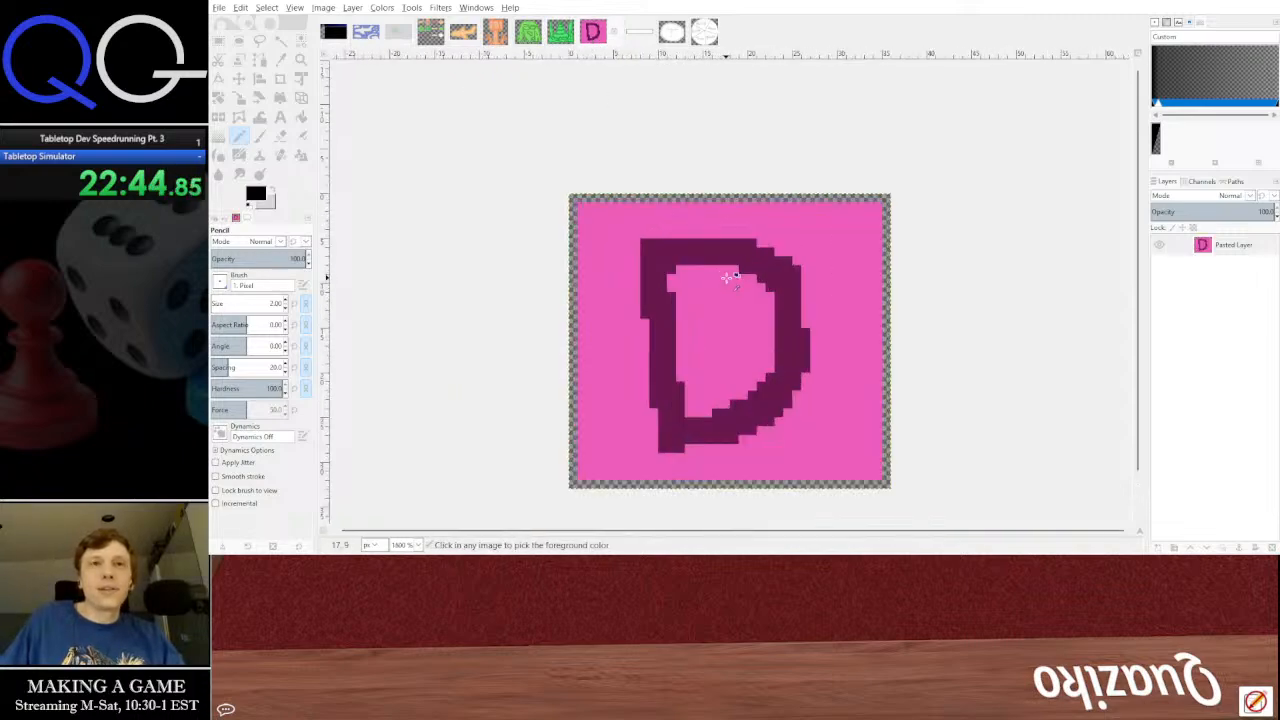
pyautogui.moveTo(733, 290); pyautogui.dragTo(727, 262)
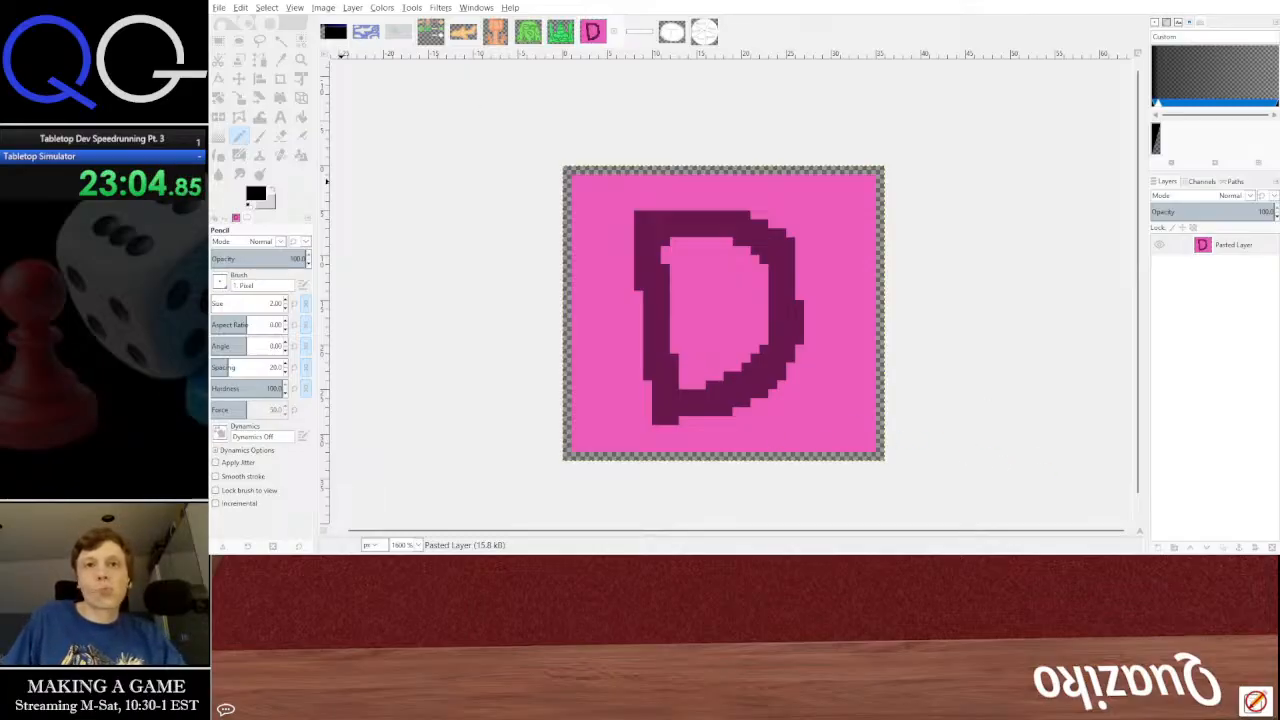
pyautogui.hotkey('ctrl', 'e')
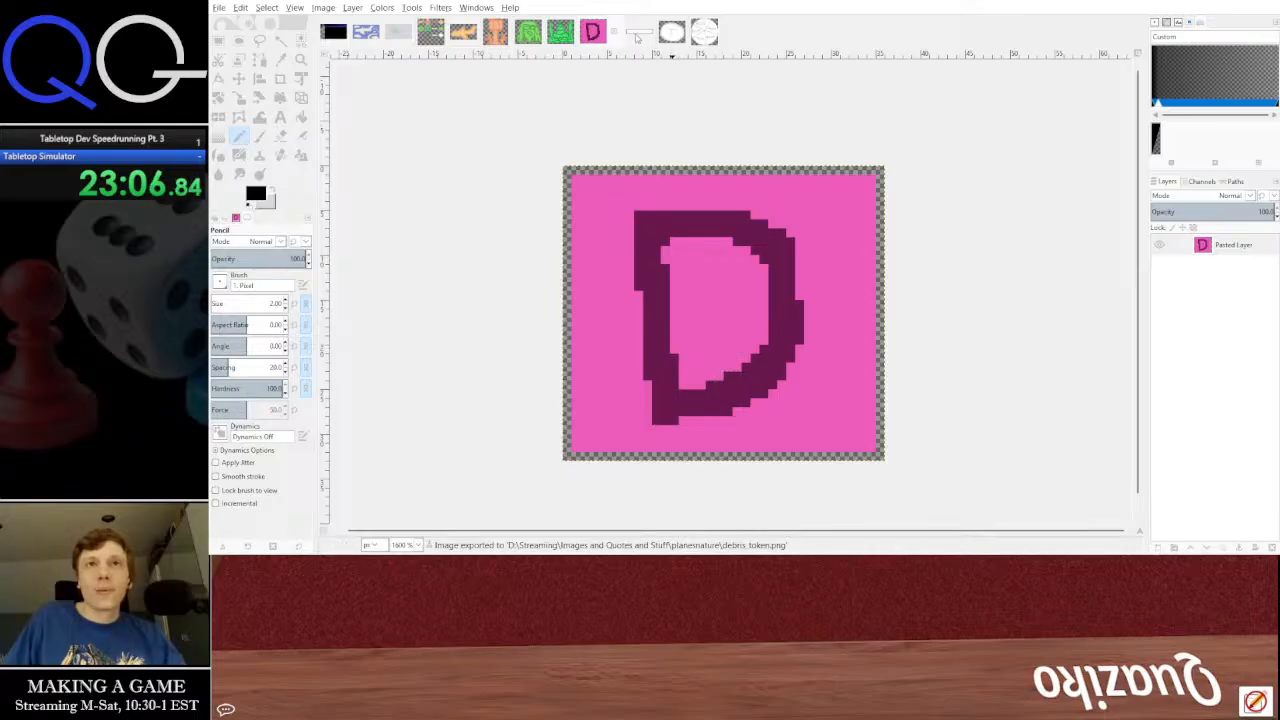
# Bring up the white bar image with the grey border and export it
pyautogui.click(637, 37)
pyautogui.scroll(5, 748, 322)
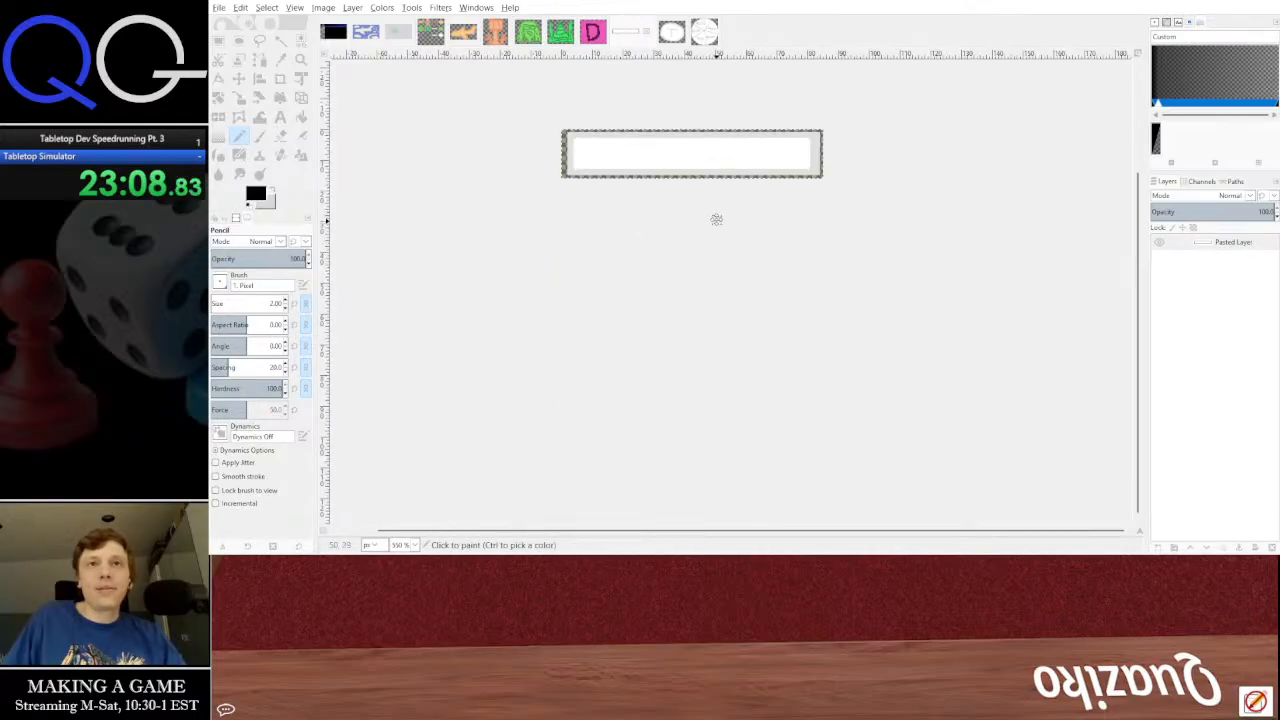
pyautogui.scroll(3, 703, 289)
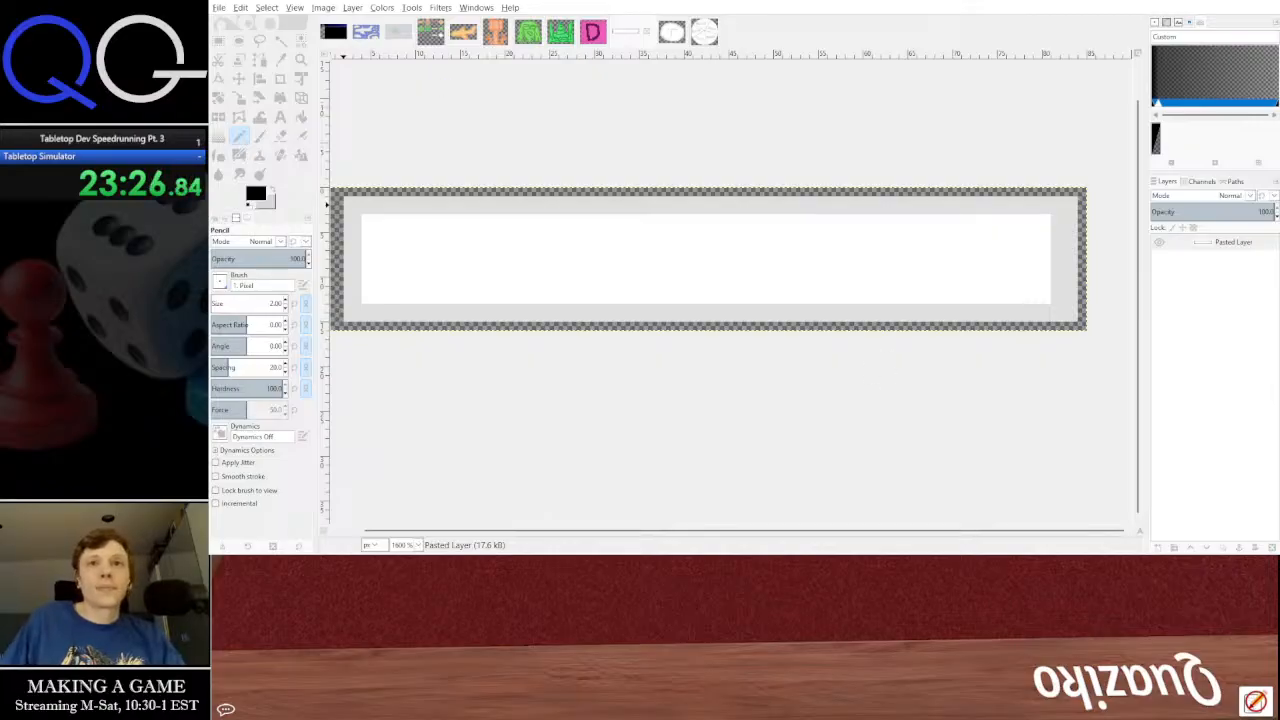
# Export the white oval "T" image as trap_token.png in the planesnature folder
pyautogui.click(672, 32)
pyautogui.scroll(2, 809, 289)
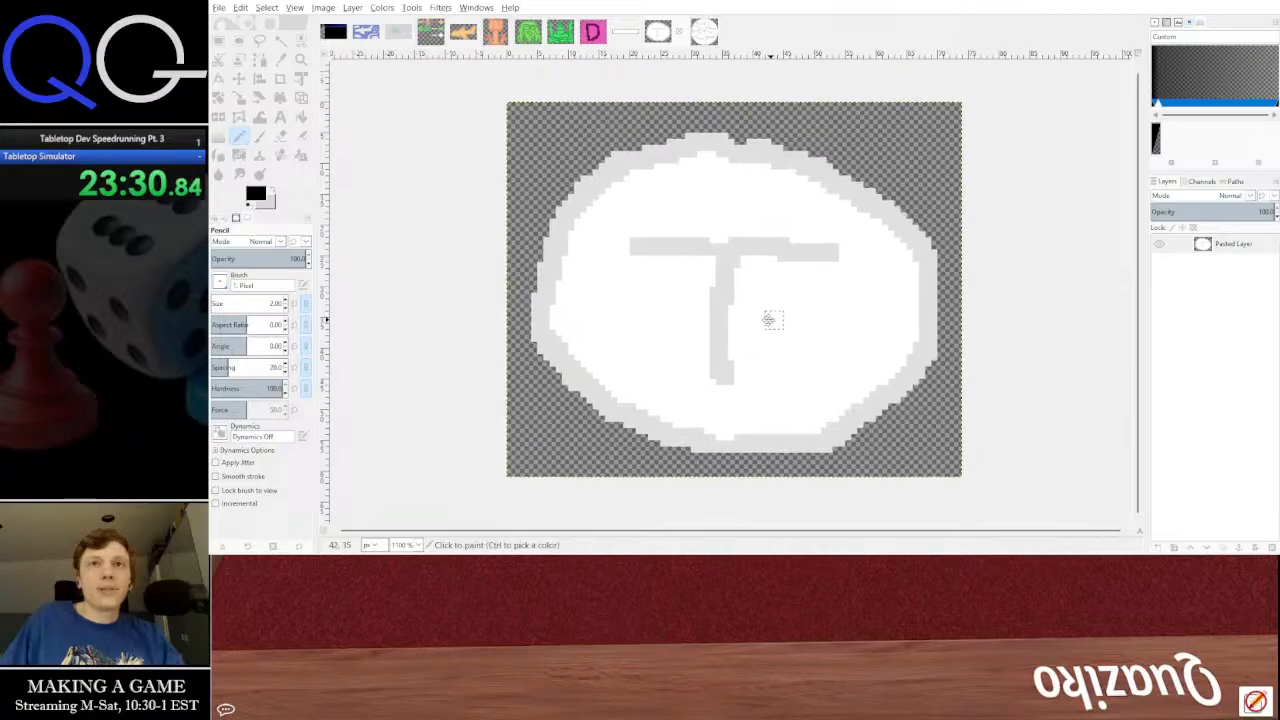
pyautogui.click(219, 7)
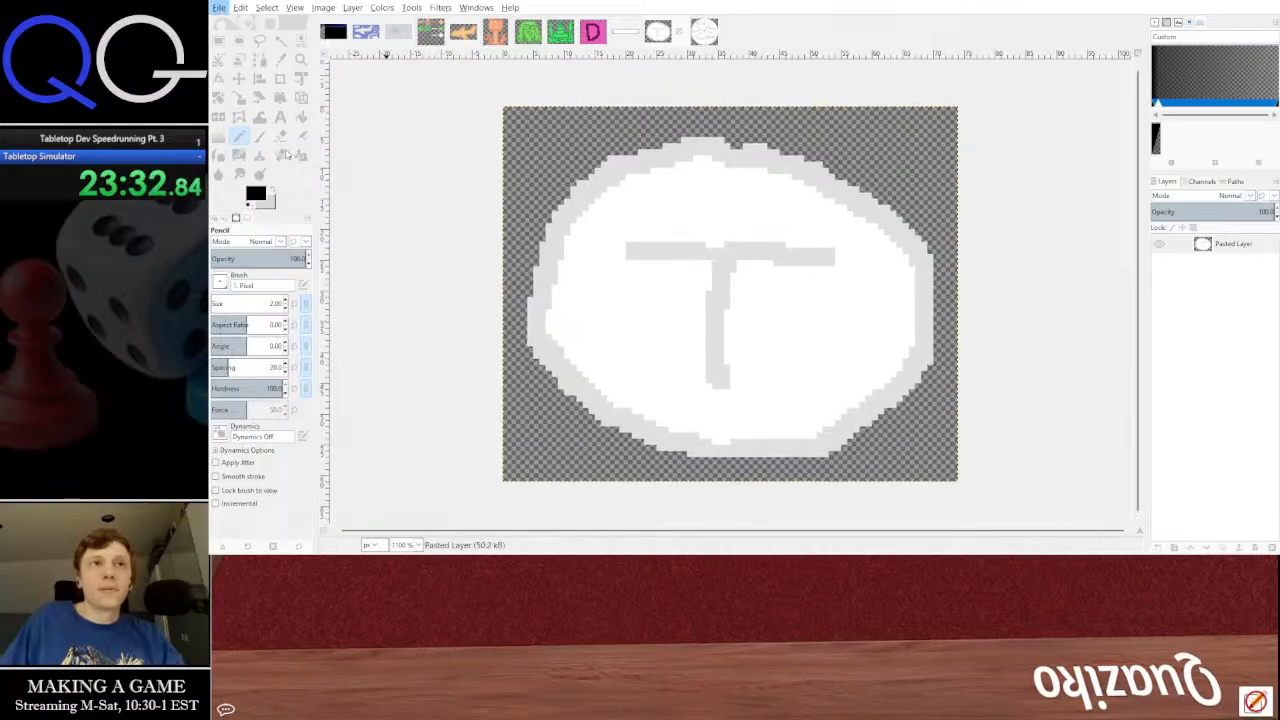
pyautogui.click(291, 180)
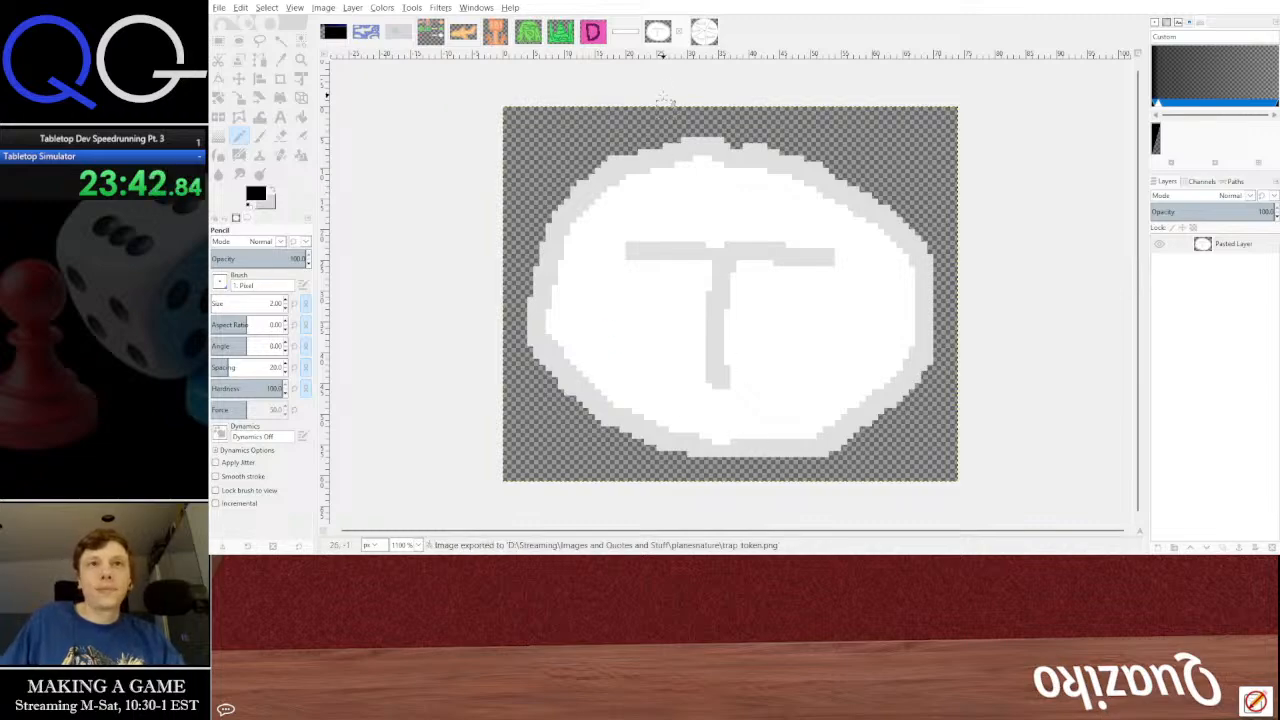
# Bring up the action wheel image with Build, Move, Battle, Trap and Route and export it
pyautogui.click(704, 33)
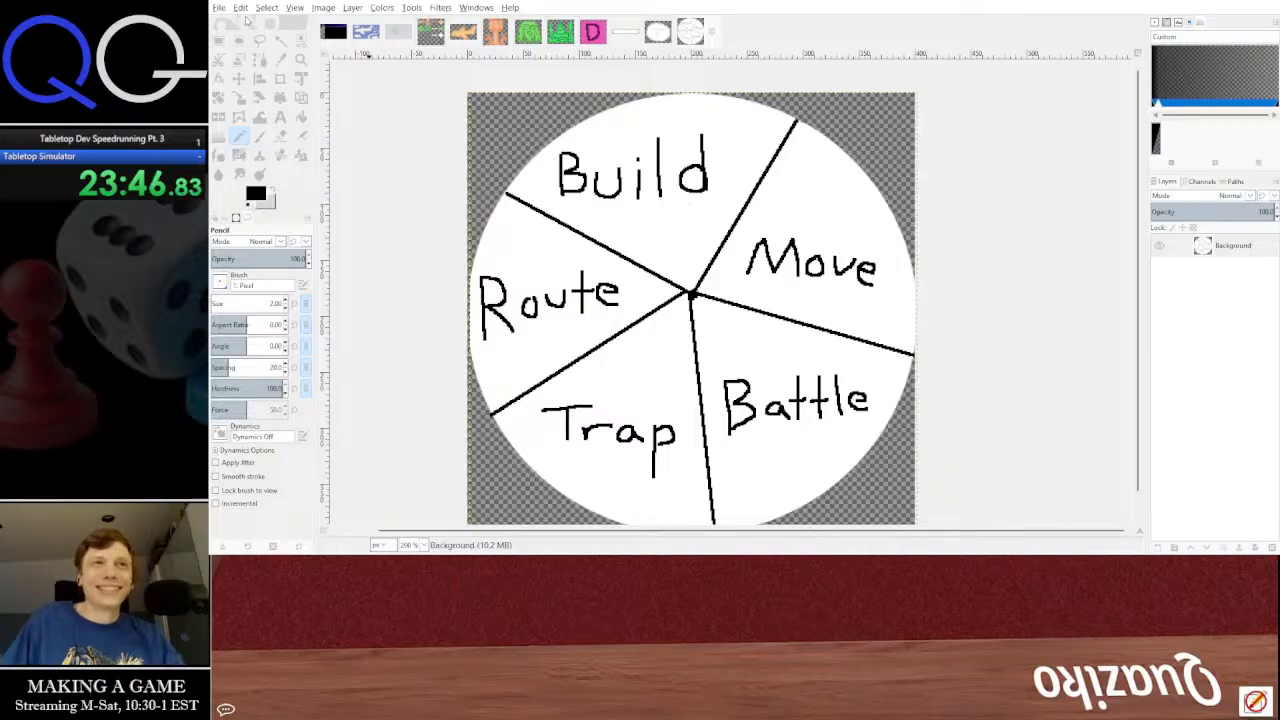
pyautogui.click(218, 8)
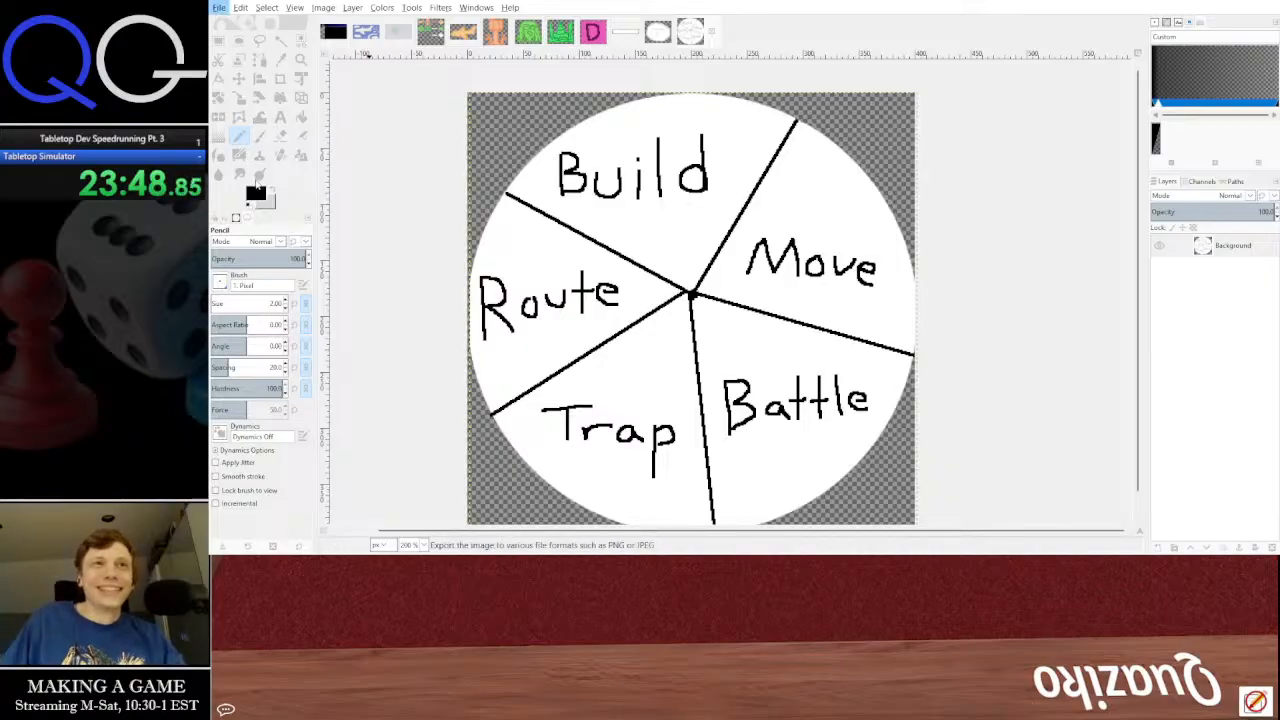
pyautogui.click(257, 184)
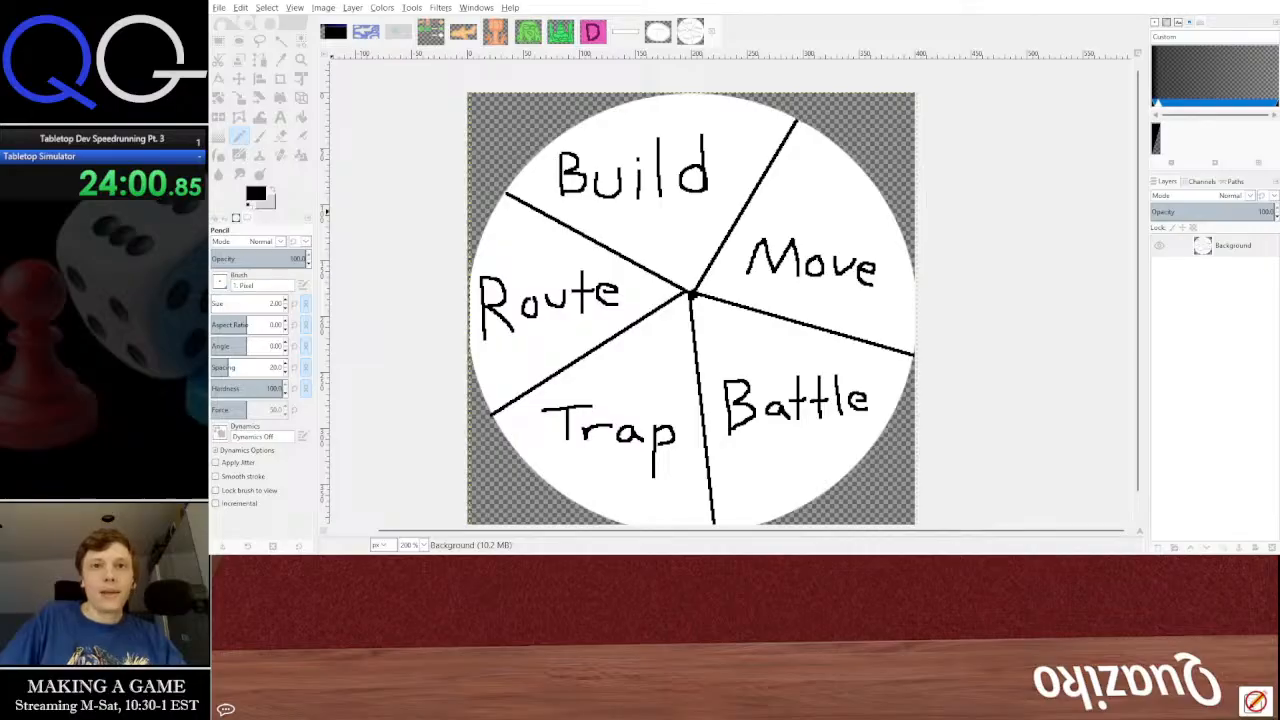
pyautogui.hotkey('ctrl', 'e')
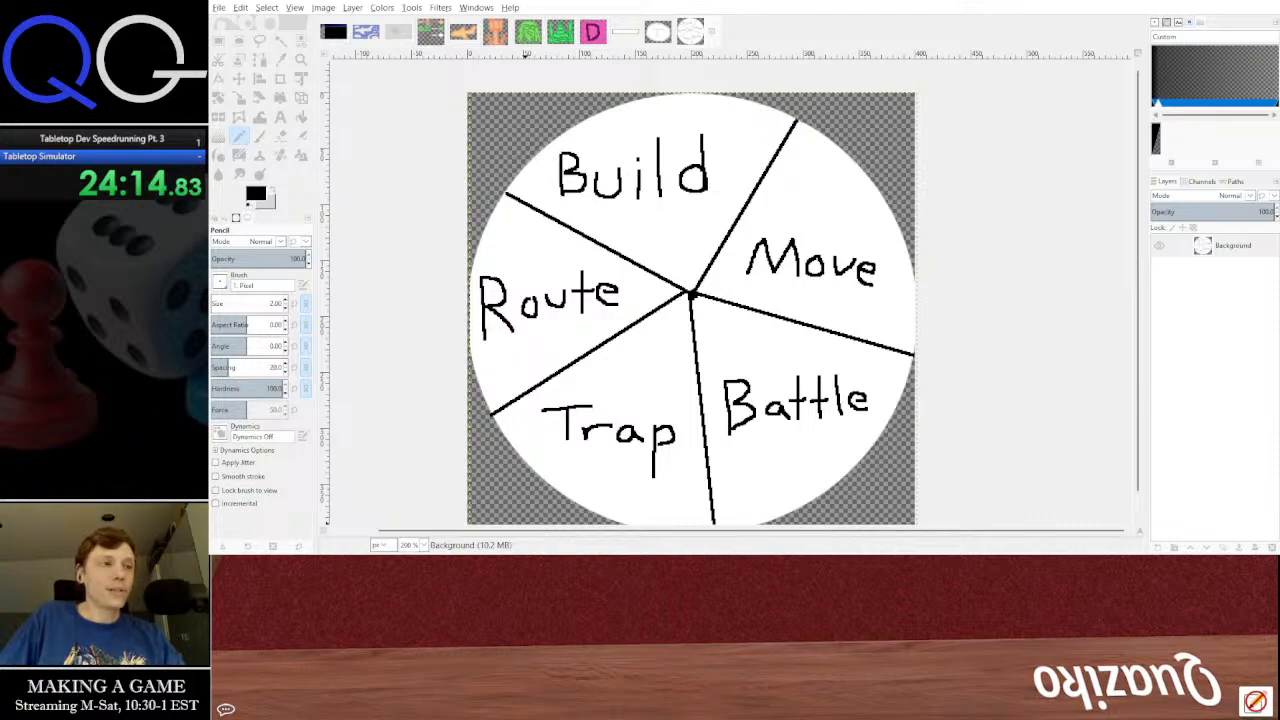
# Switch to the Word document Our new game.docx and review its Mechanics section
pyautogui.hotkey('alt', 'Tab')
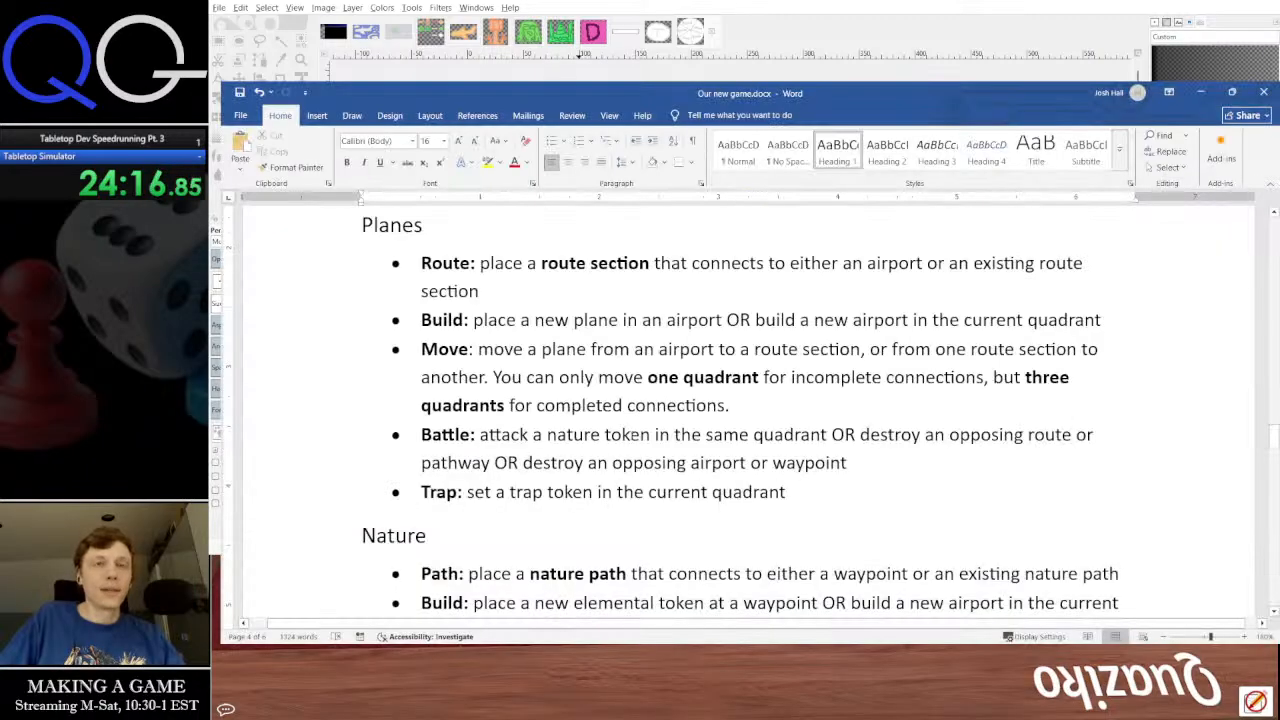
pyautogui.scroll(20, 597, 378)
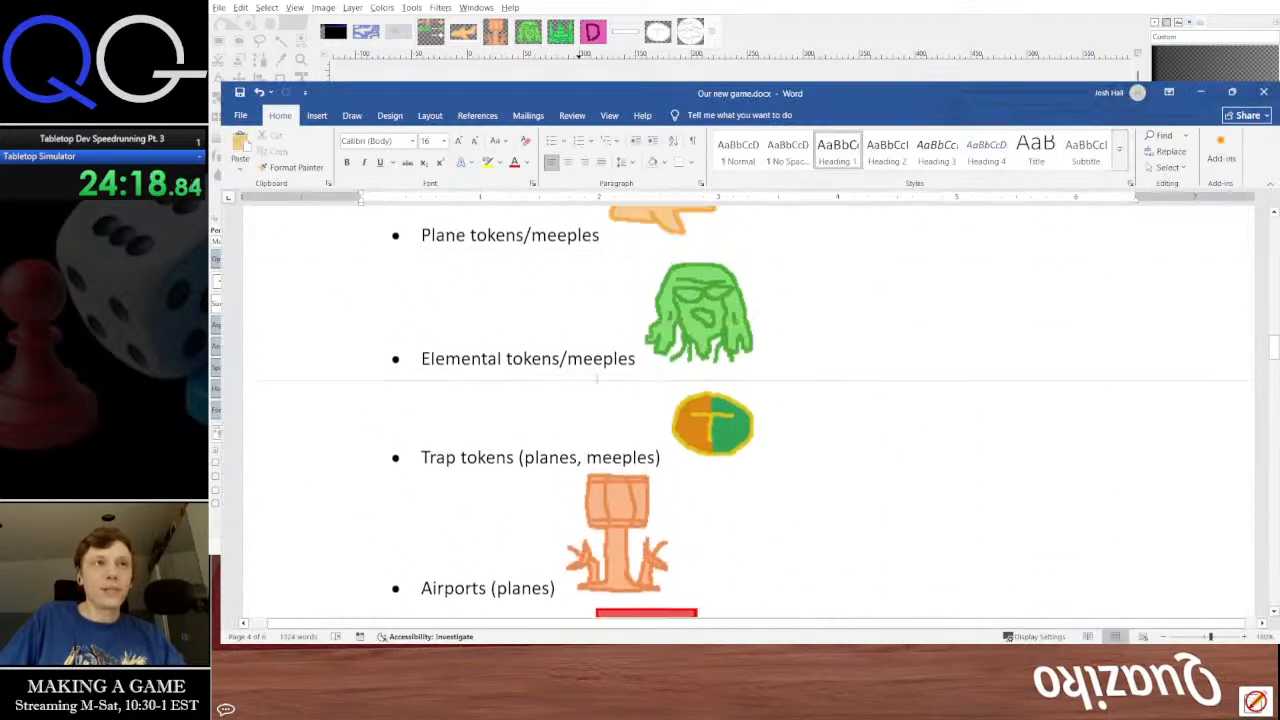
pyautogui.scroll(20, 597, 378)
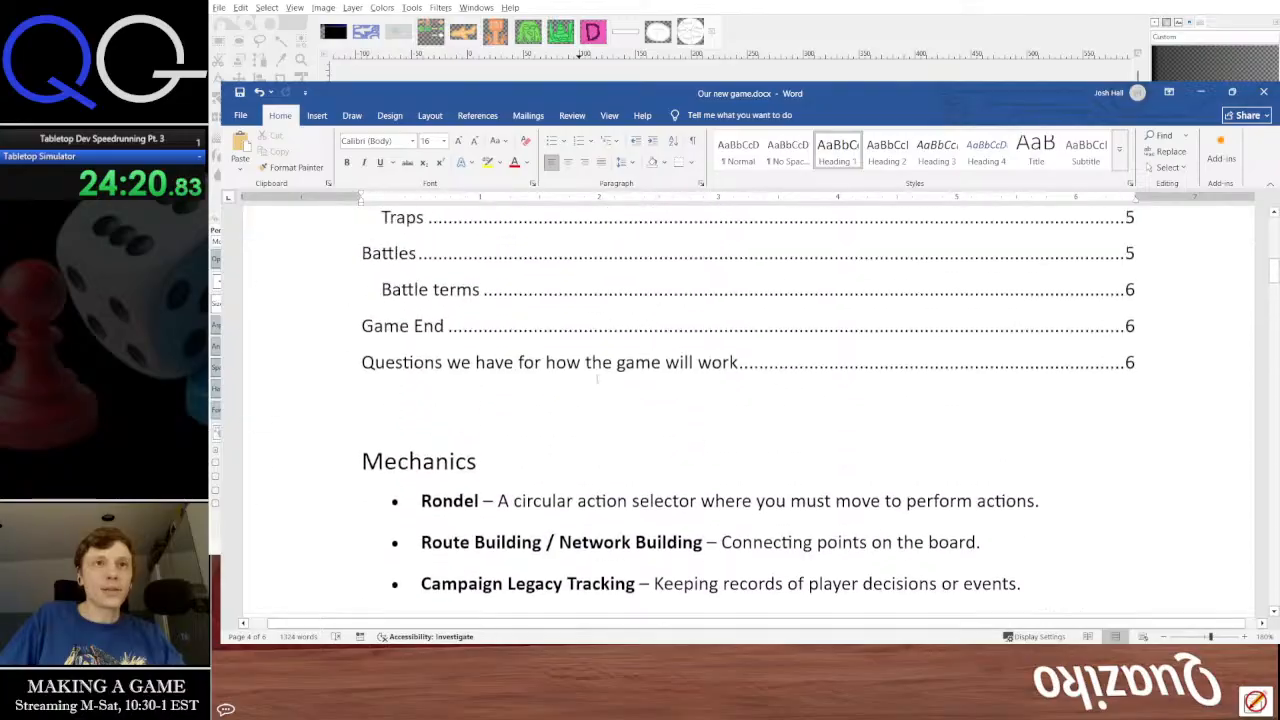
pyautogui.scroll(-3, 597, 378)
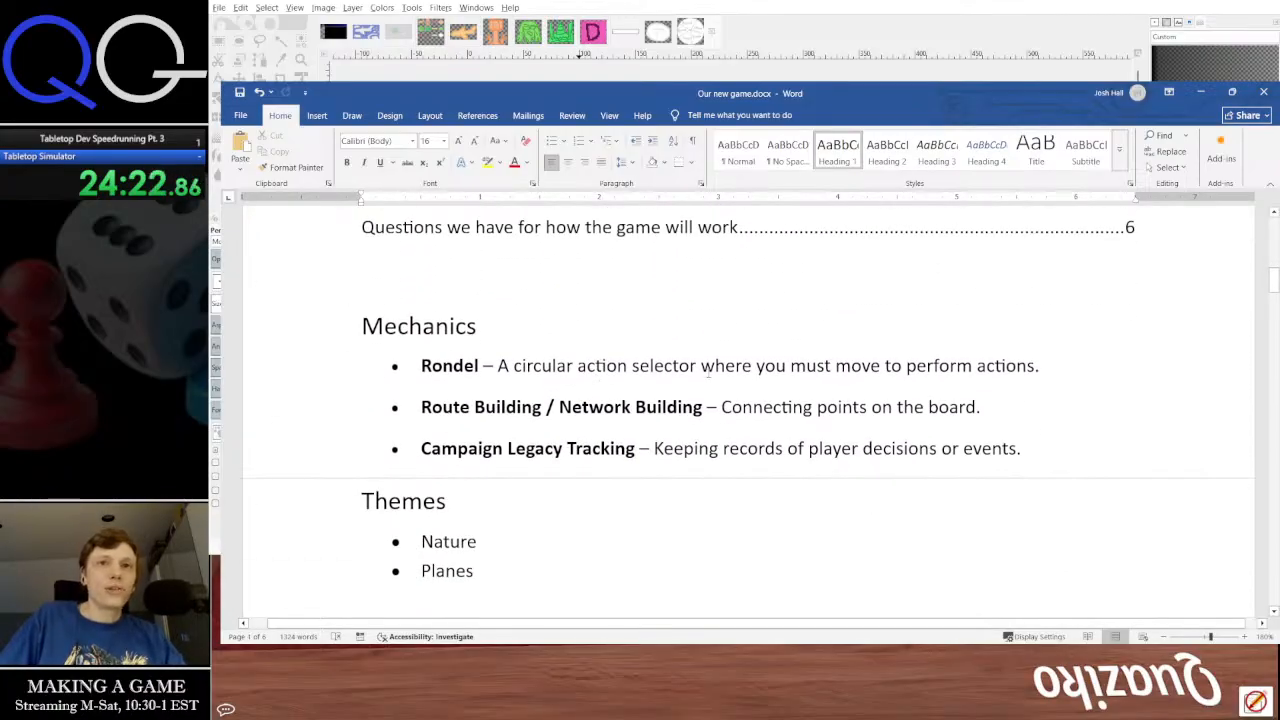
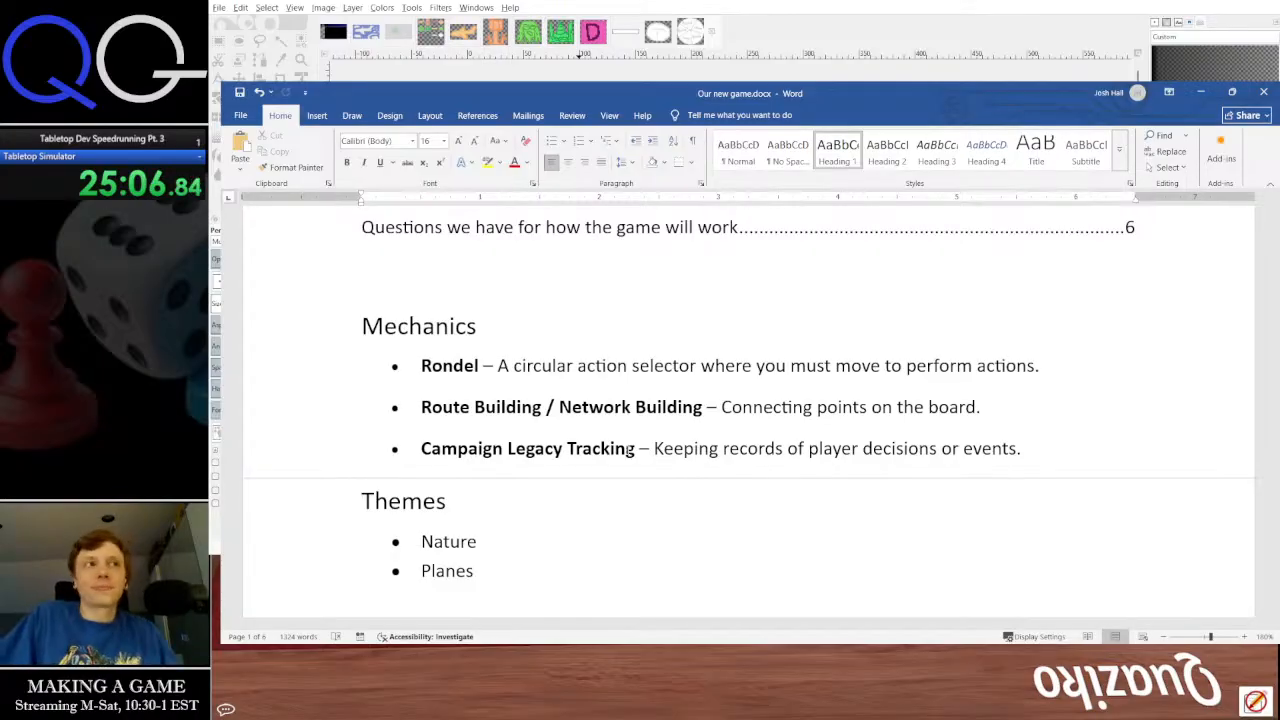
pyautogui.click(1200, 92)
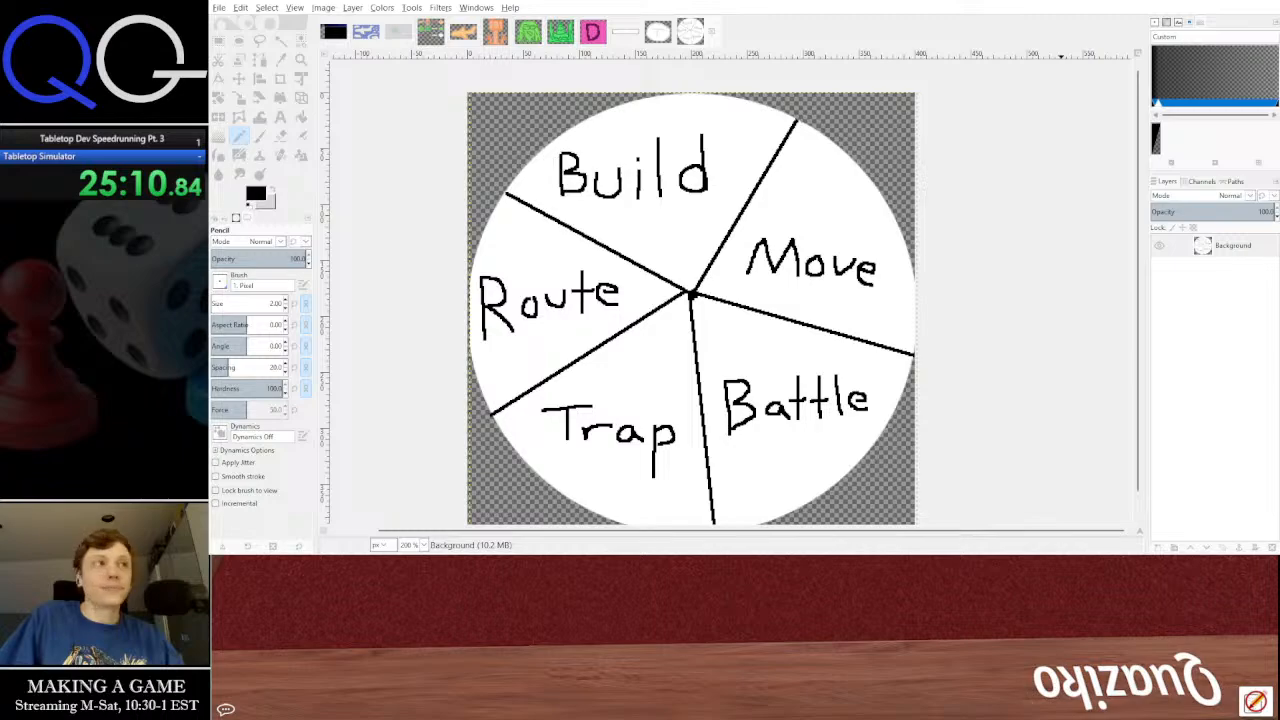
# Switch to Tabletop Simulator and place a custom tile component on the red felt in front of the game board
pyautogui.hotkey('alt', 'Tab')
pyautogui.scroll(2, 679, 404)
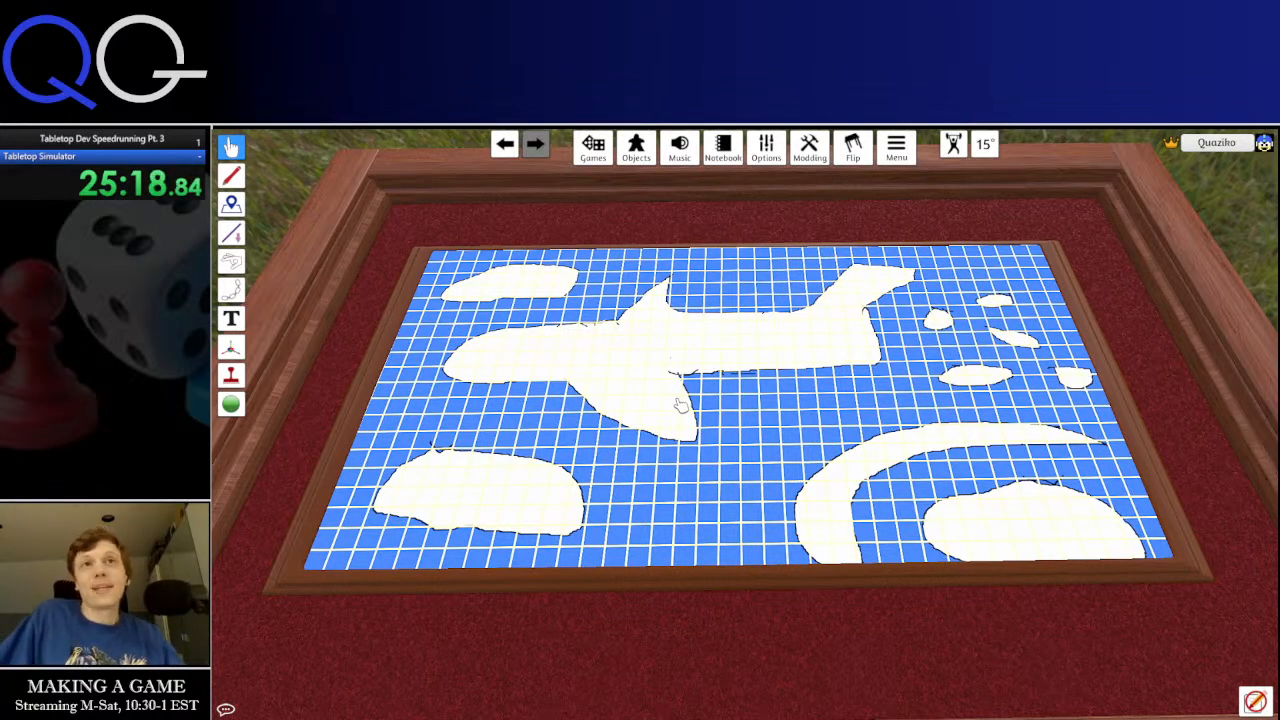
pyautogui.click(636, 147)
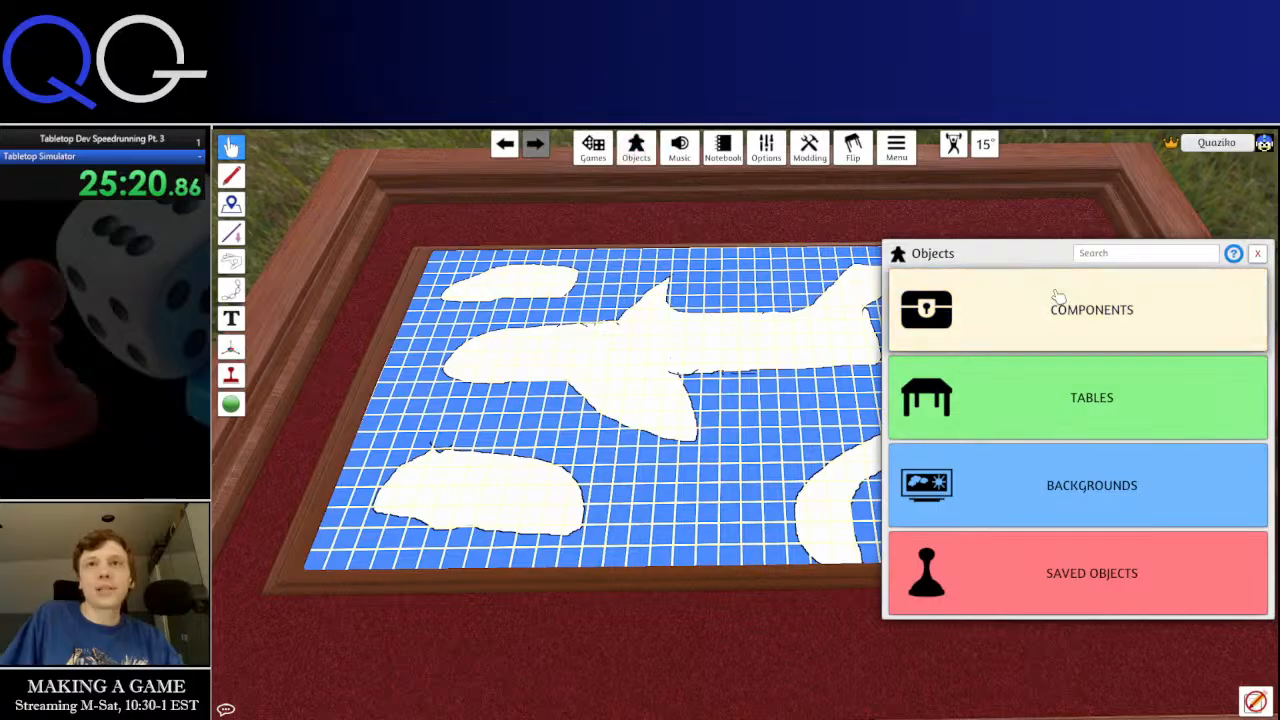
pyautogui.moveTo(1009, 251); pyautogui.dragTo(586, 238)
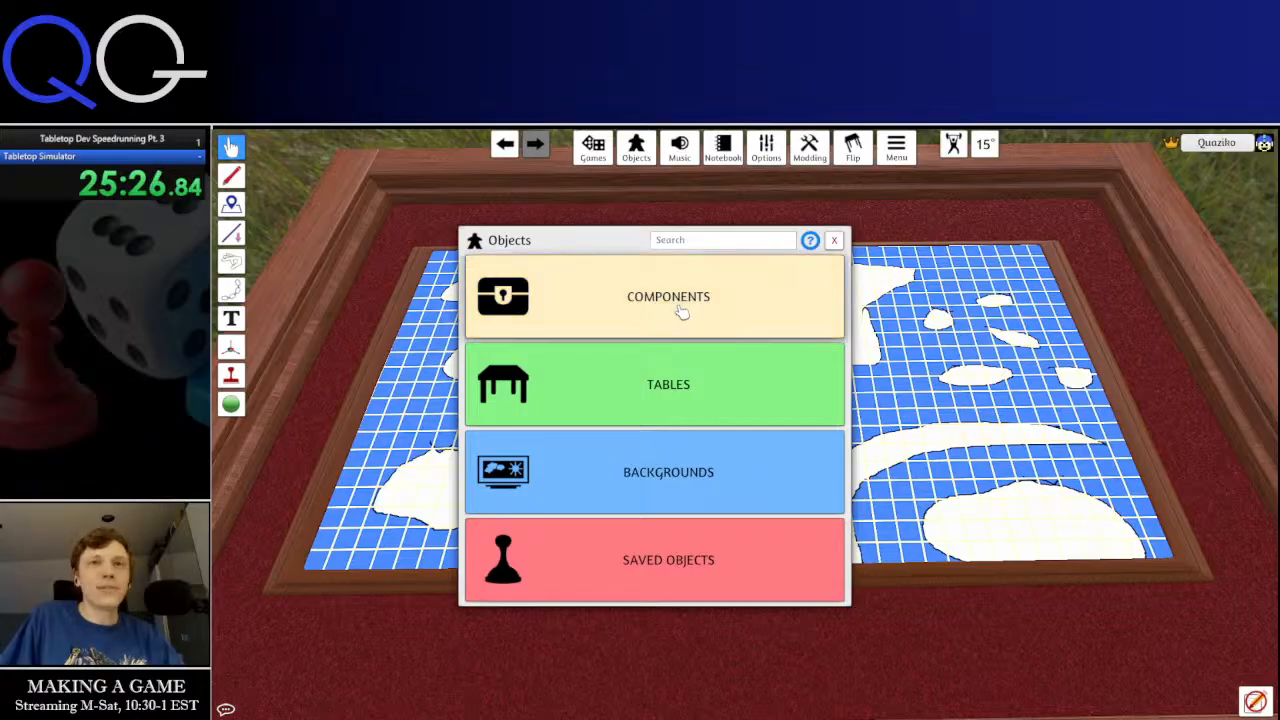
pyautogui.click(735, 300)
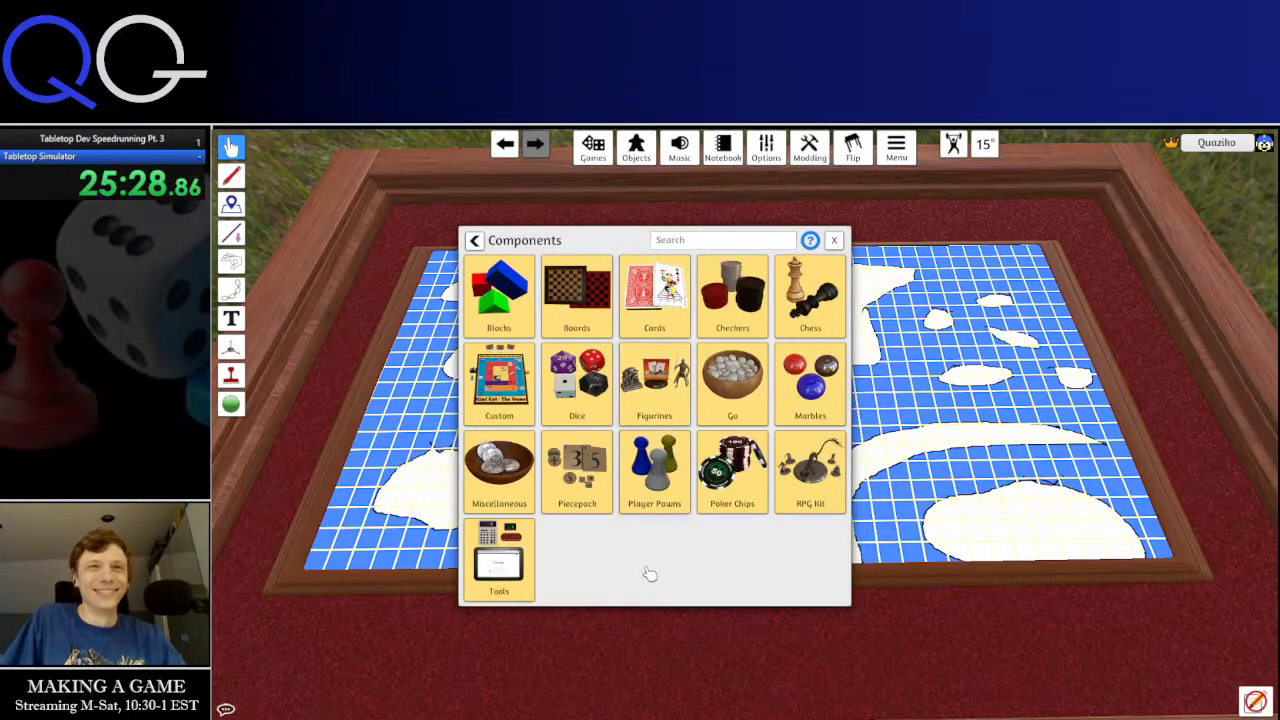
pyautogui.click(499, 383)
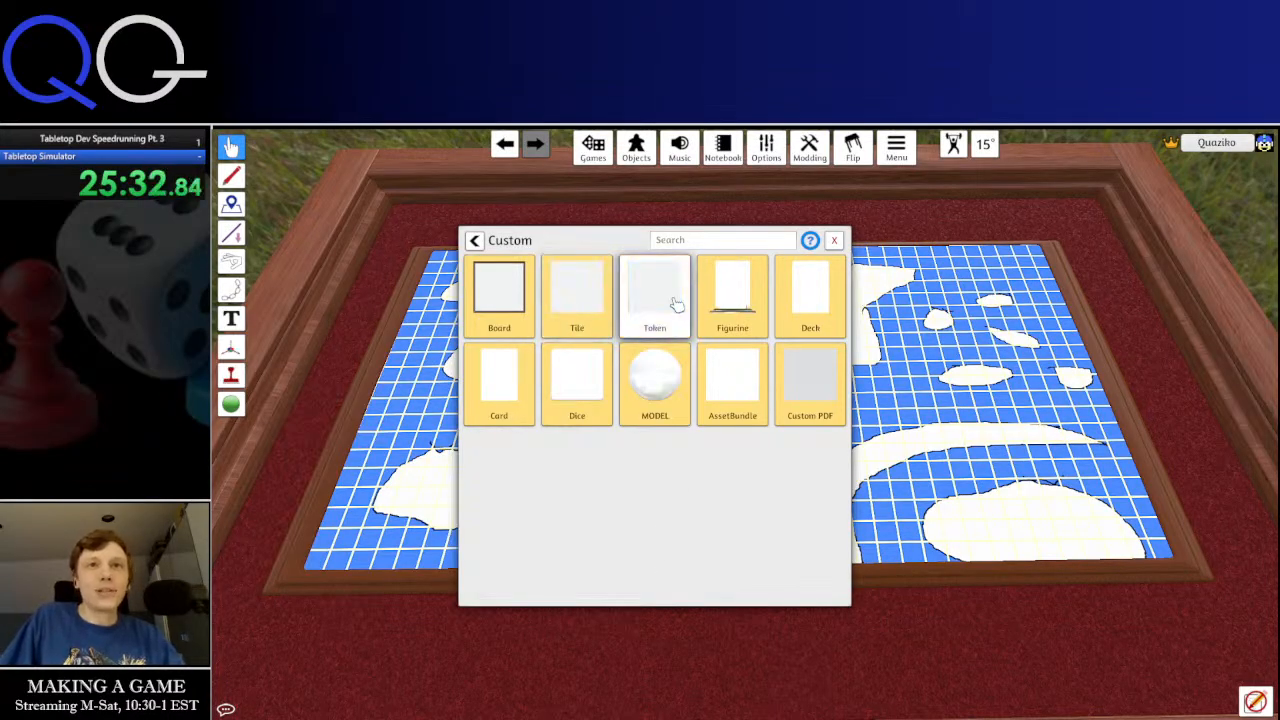
pyautogui.click(579, 305)
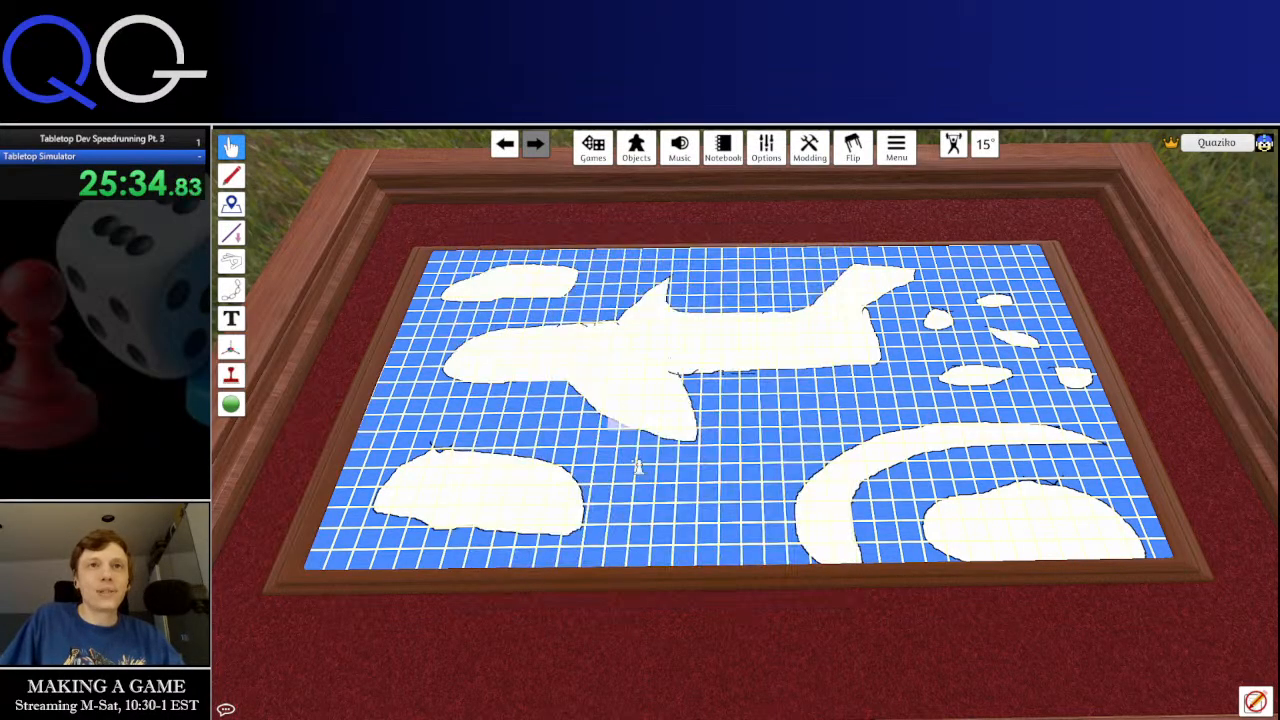
pyautogui.press('s')
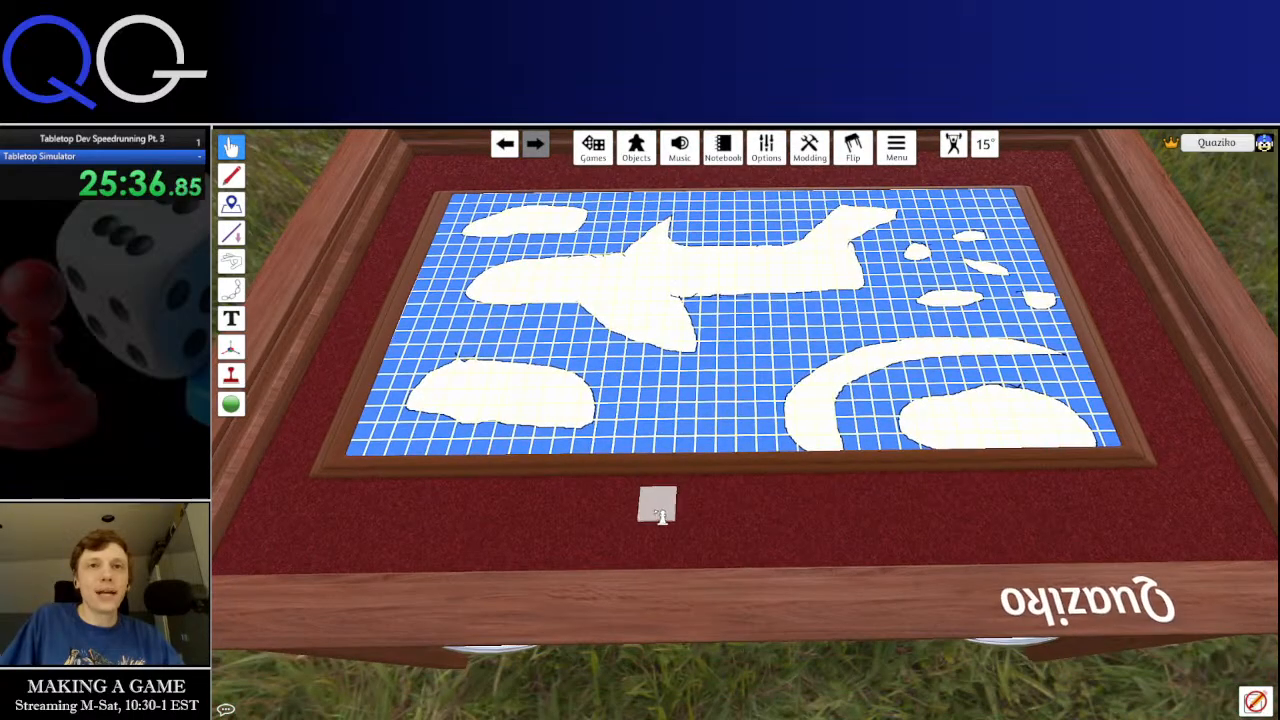
pyautogui.click(654, 520)
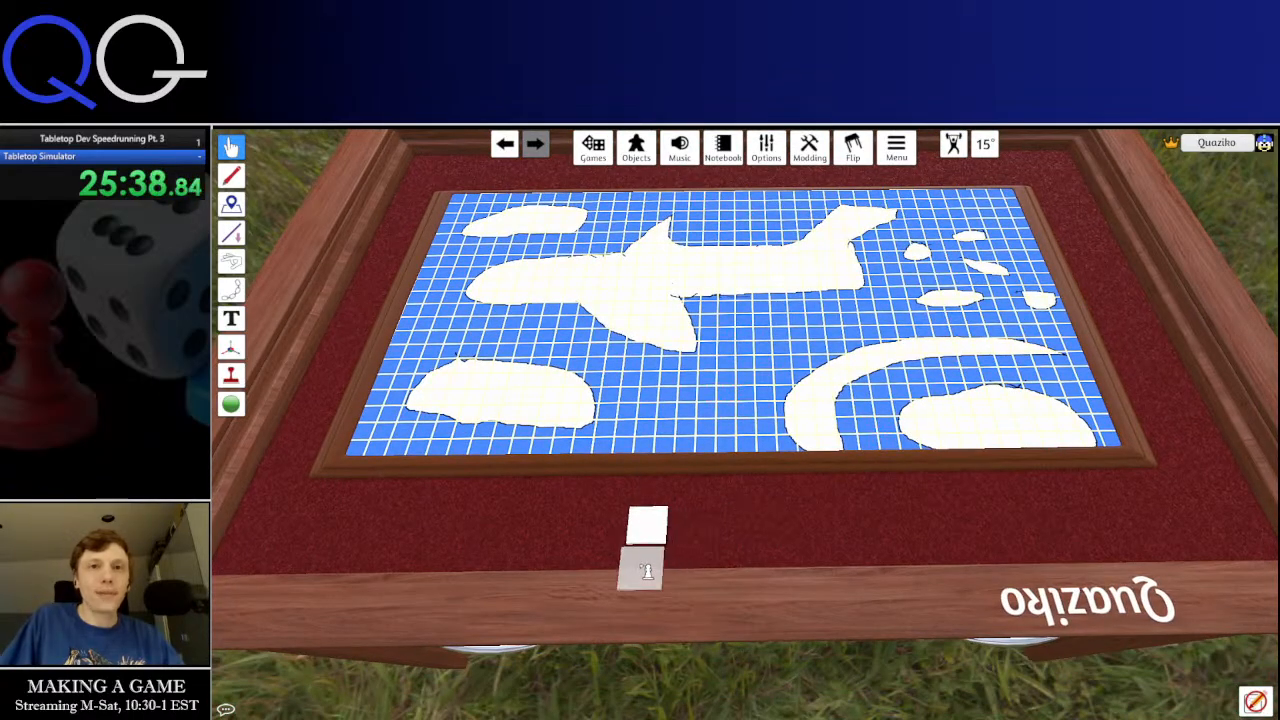
# Examine the blank custom tile in front of the board up close
pyautogui.scroll(1, 645, 571)
pyautogui.scroll(2, 641, 573)
pyautogui.press('s')
pyautogui.press('a')
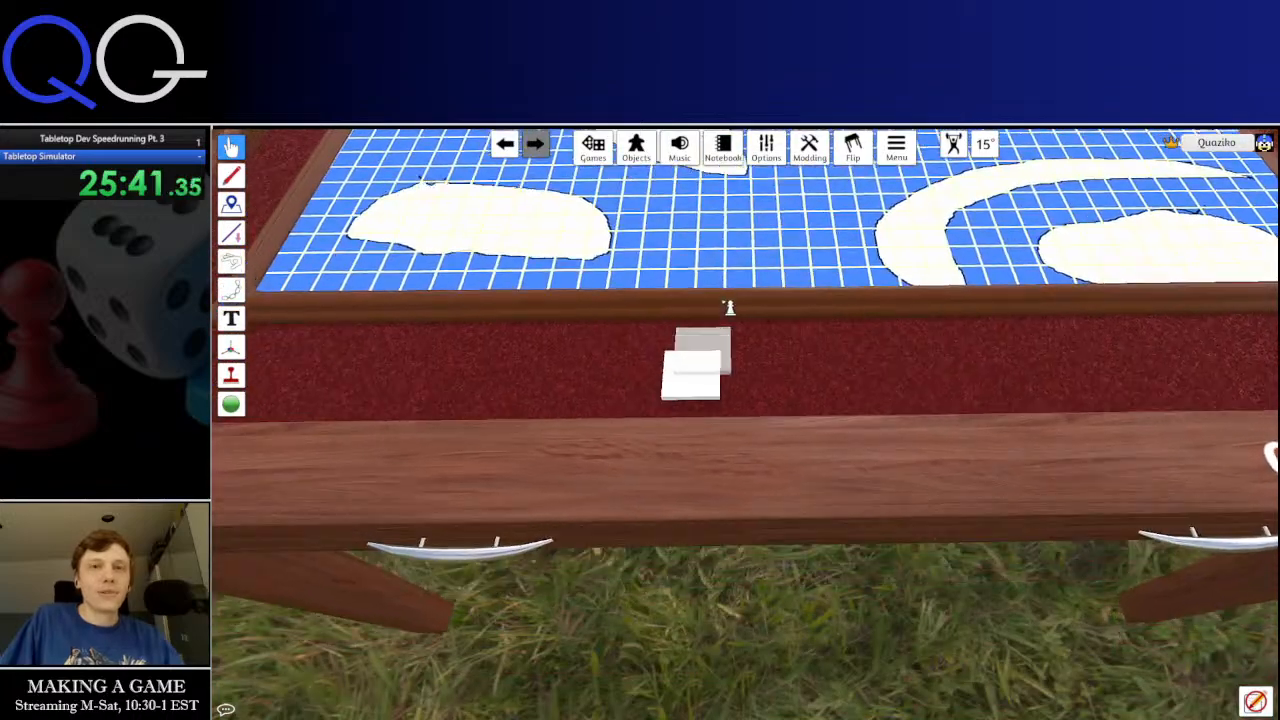
pyautogui.scroll(5, 729, 307)
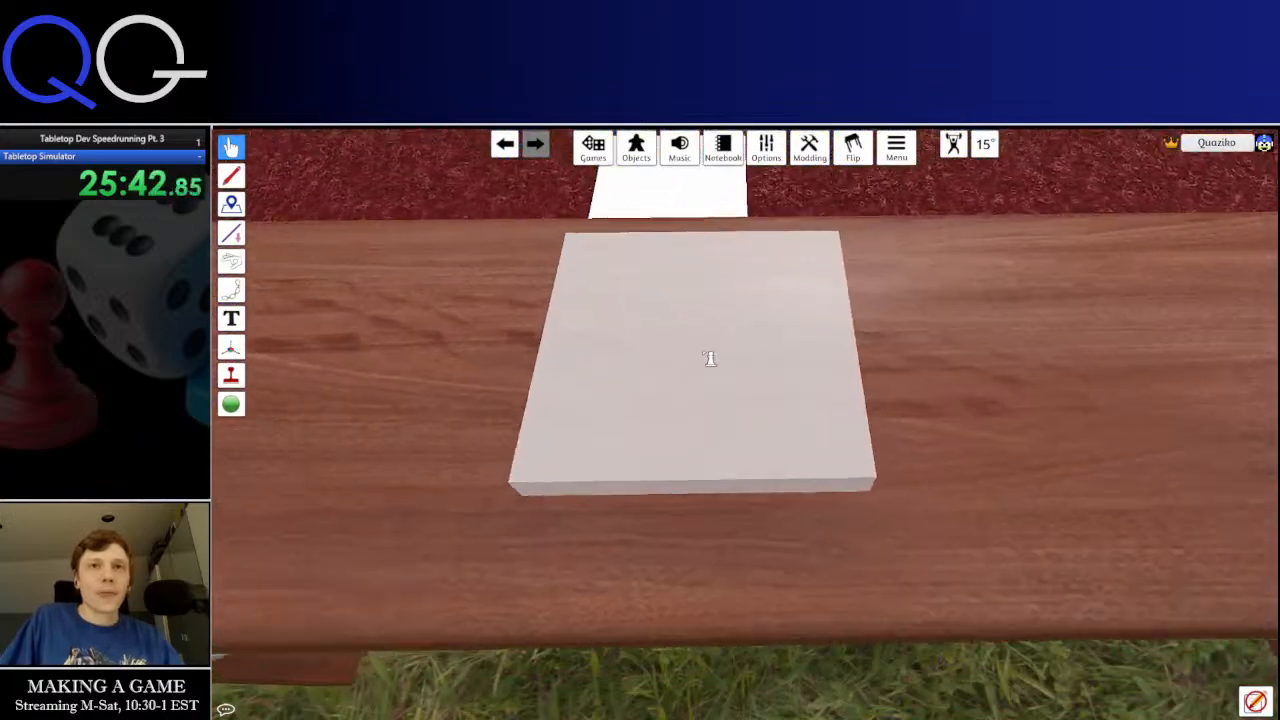
pyautogui.scroll(-5, 740, 391)
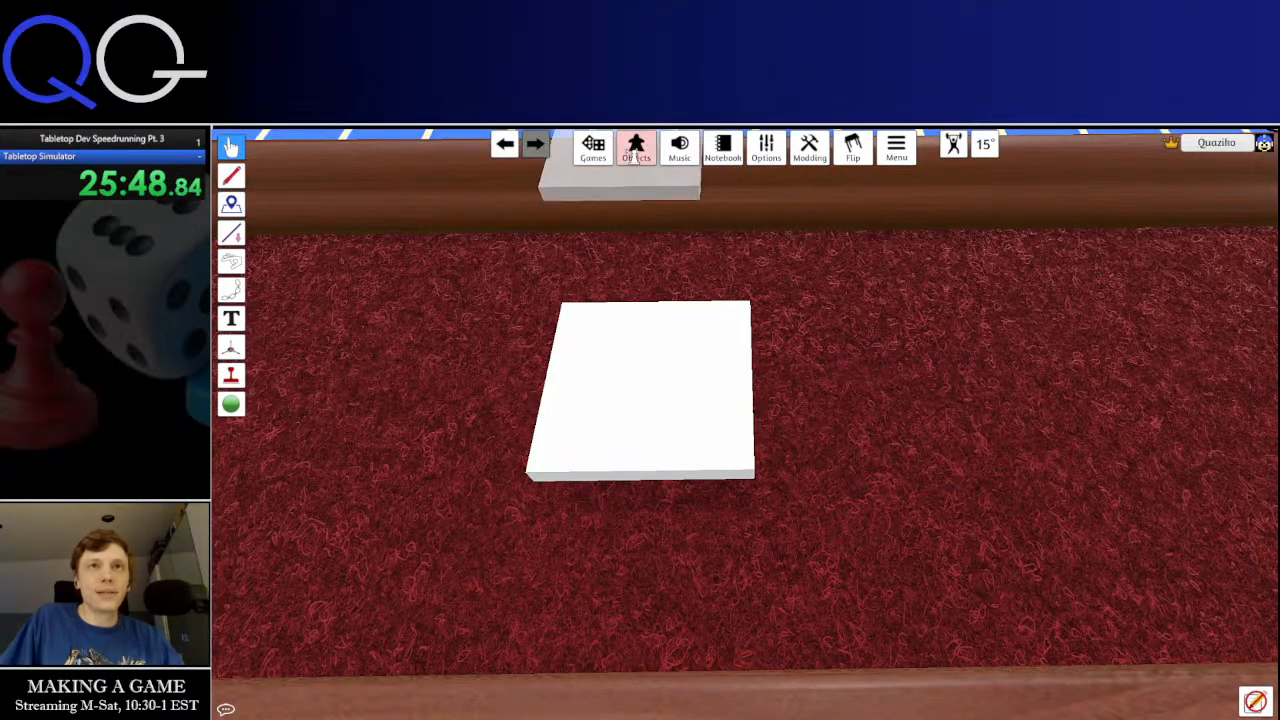
# Clear the blank white pieces off the table and place a new custom token on the red felt
pyautogui.click(667, 198)
pyautogui.click(796, 344)
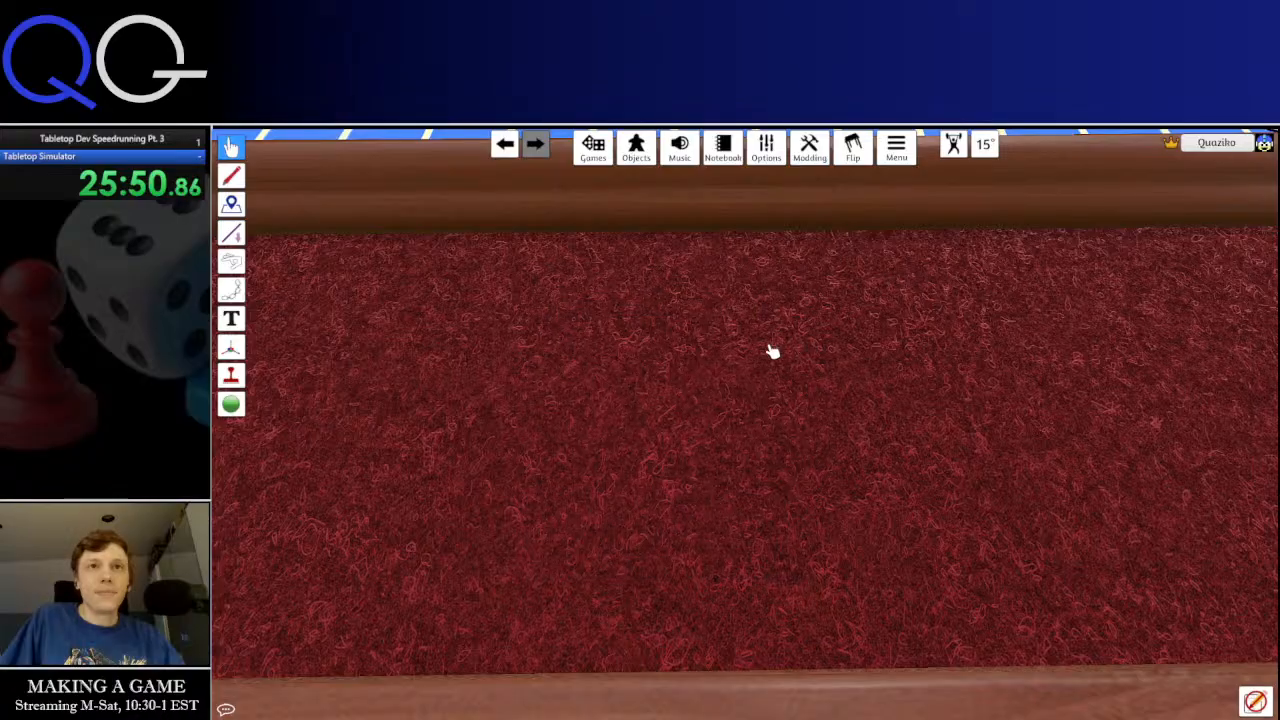
pyautogui.click(640, 158)
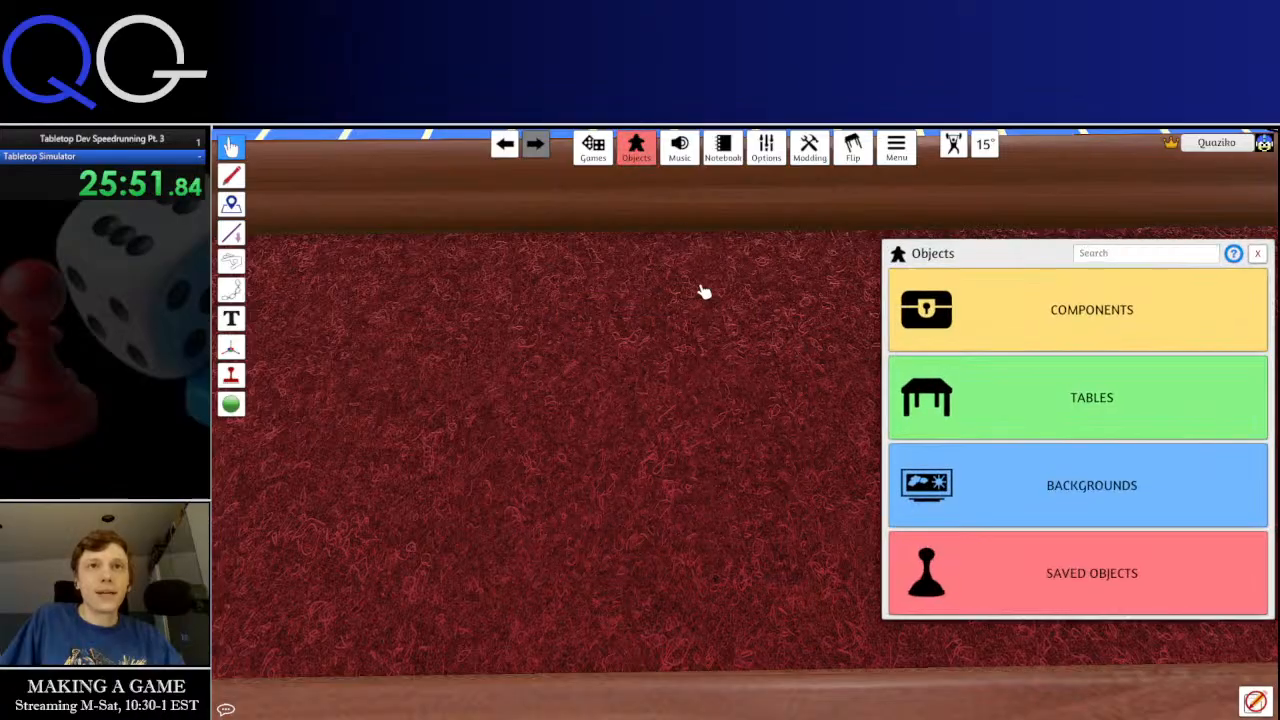
pyautogui.click(1015, 343)
pyautogui.click(922, 400)
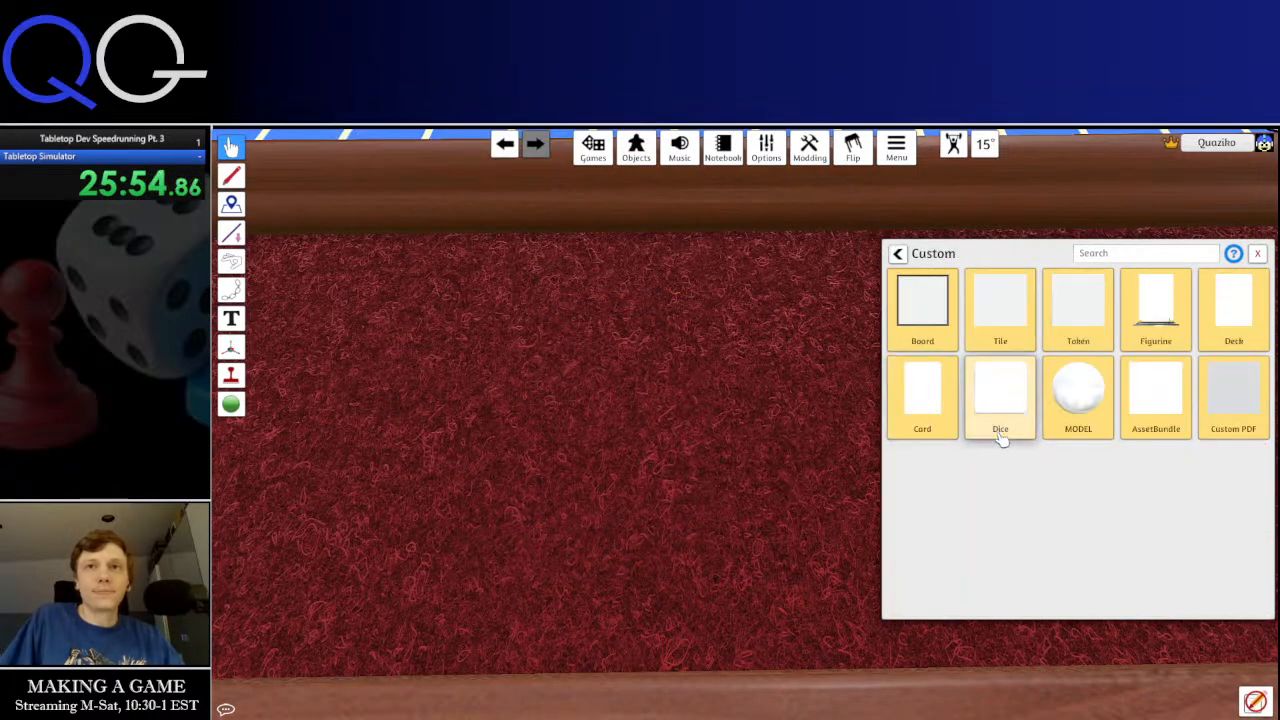
pyautogui.click(1071, 320)
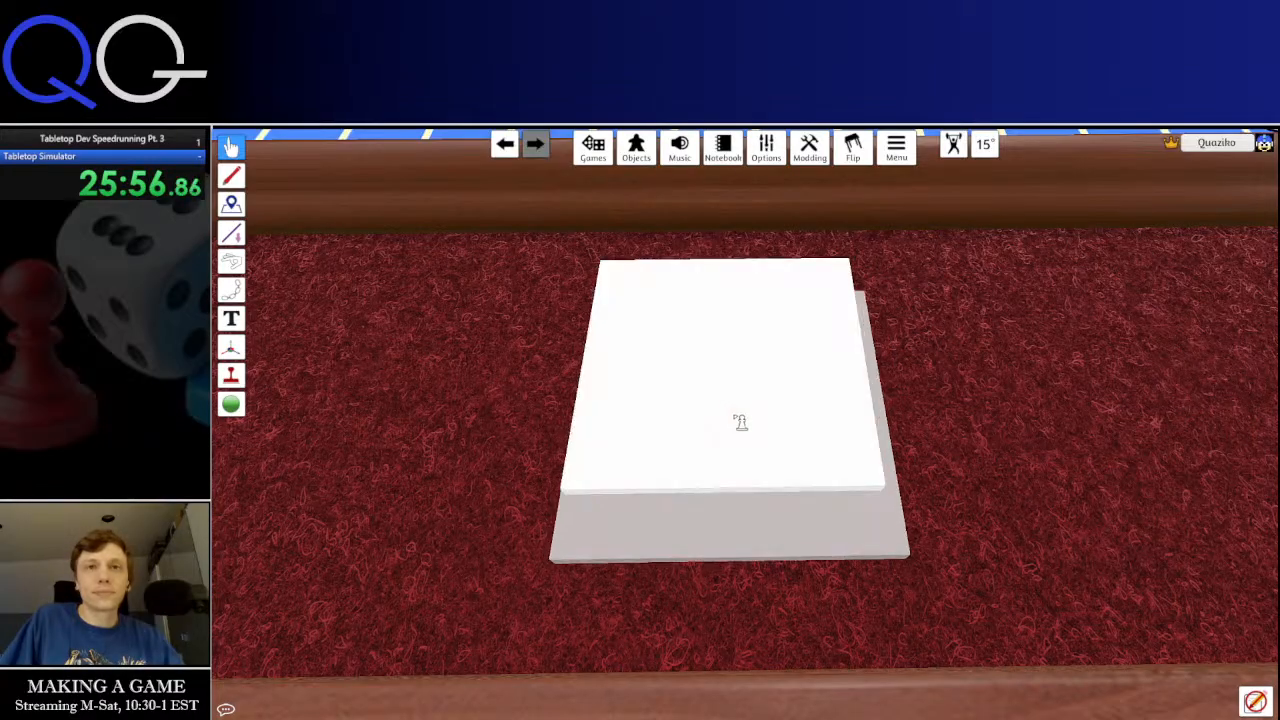
pyautogui.click(740, 410)
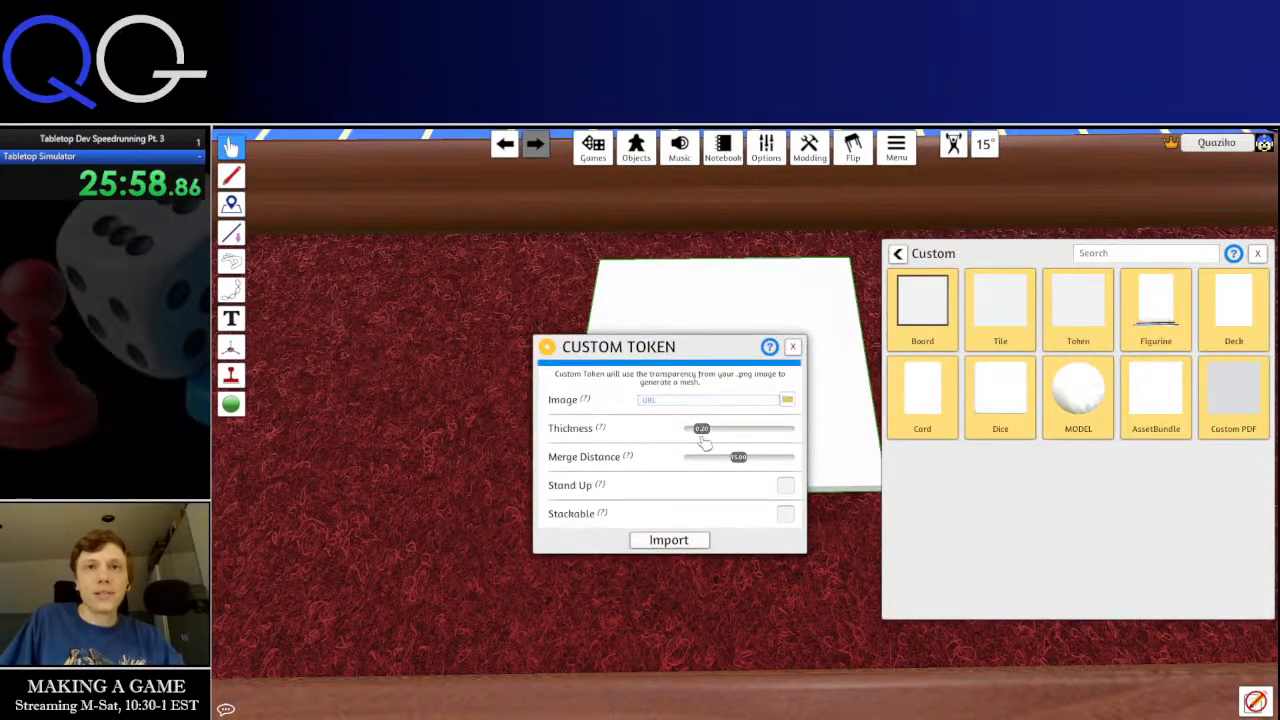
# Set the custom token's thickness to 1.00, upload its image to the Steam Cloud and import it
pyautogui.moveTo(703, 430); pyautogui.dragTo(746, 430)
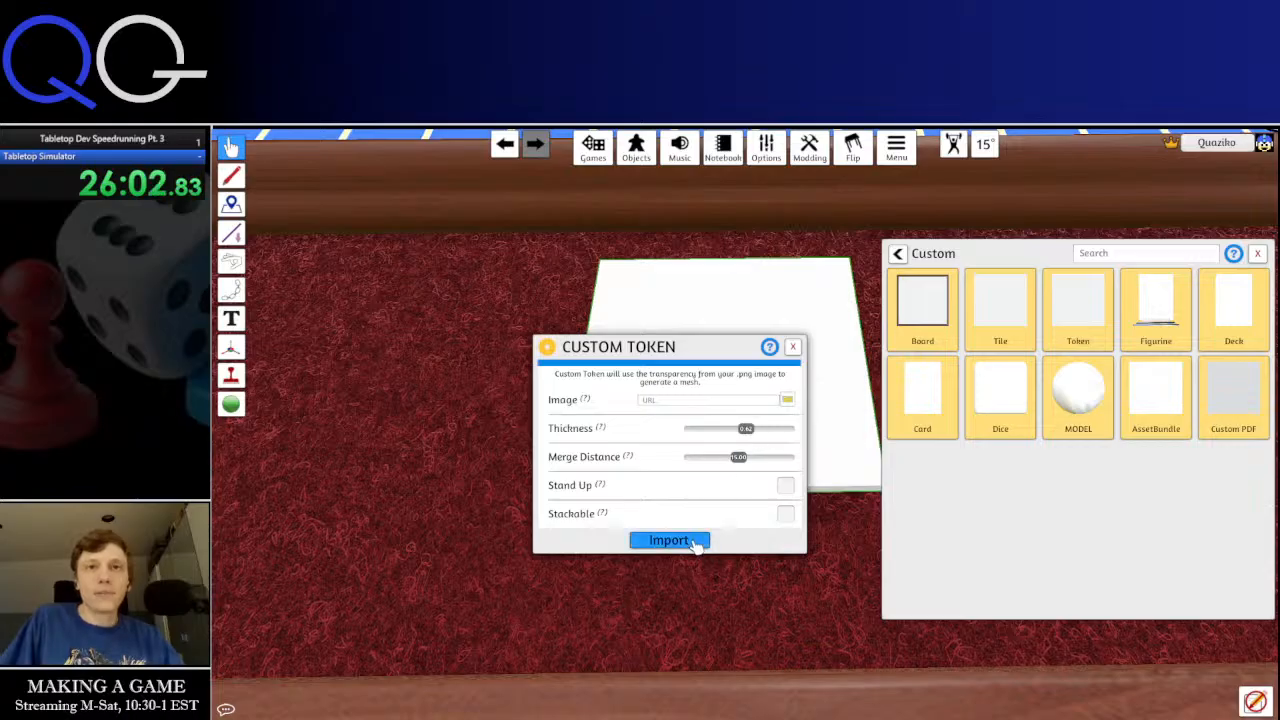
pyautogui.moveTo(748, 431)
pyautogui.mouseDown()
pyautogui.moveTo(781, 431)
pyautogui.moveTo(751, 432)
pyautogui.mouseUp()
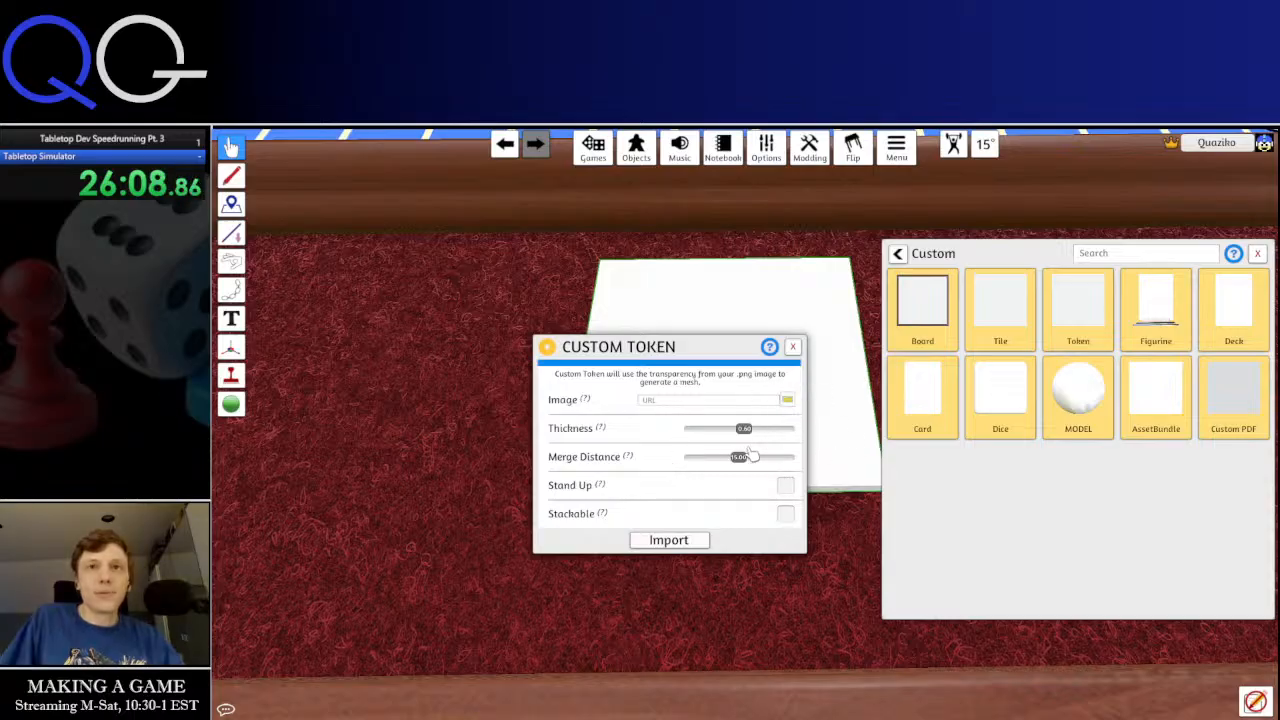
pyautogui.moveTo(745, 430); pyautogui.dragTo(842, 443)
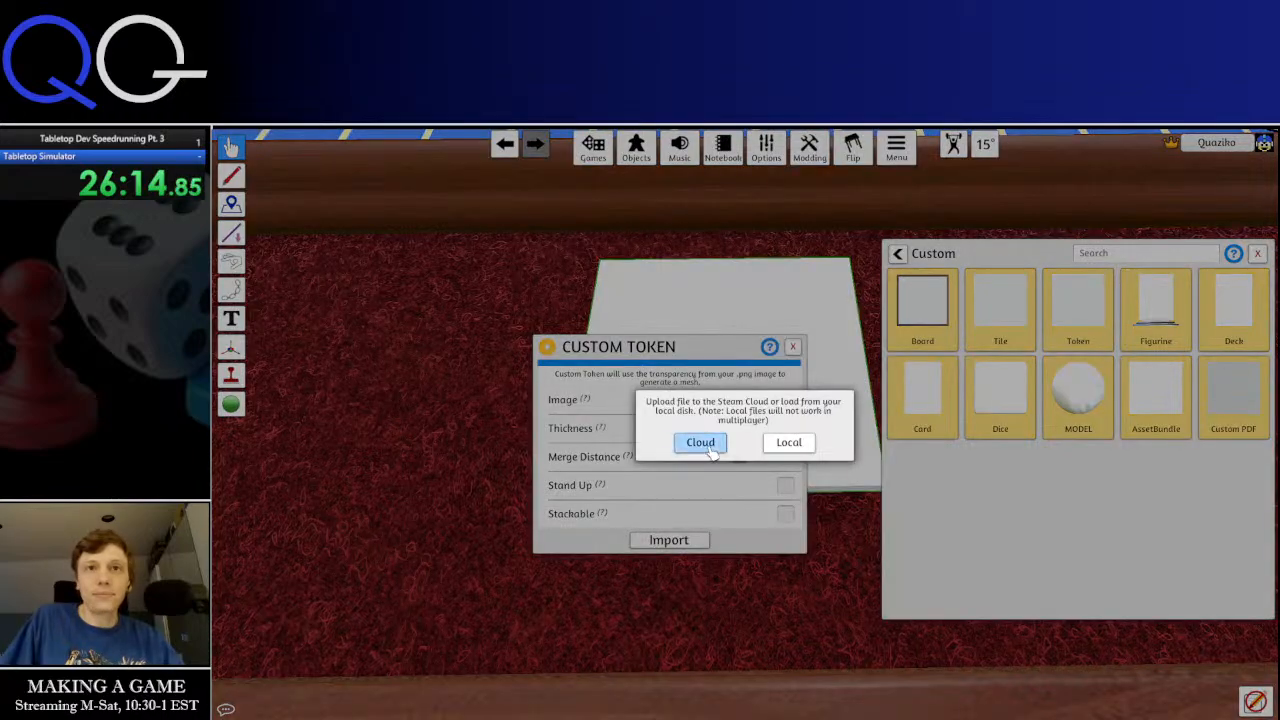
pyautogui.click(700, 440)
pyautogui.click(700, 456)
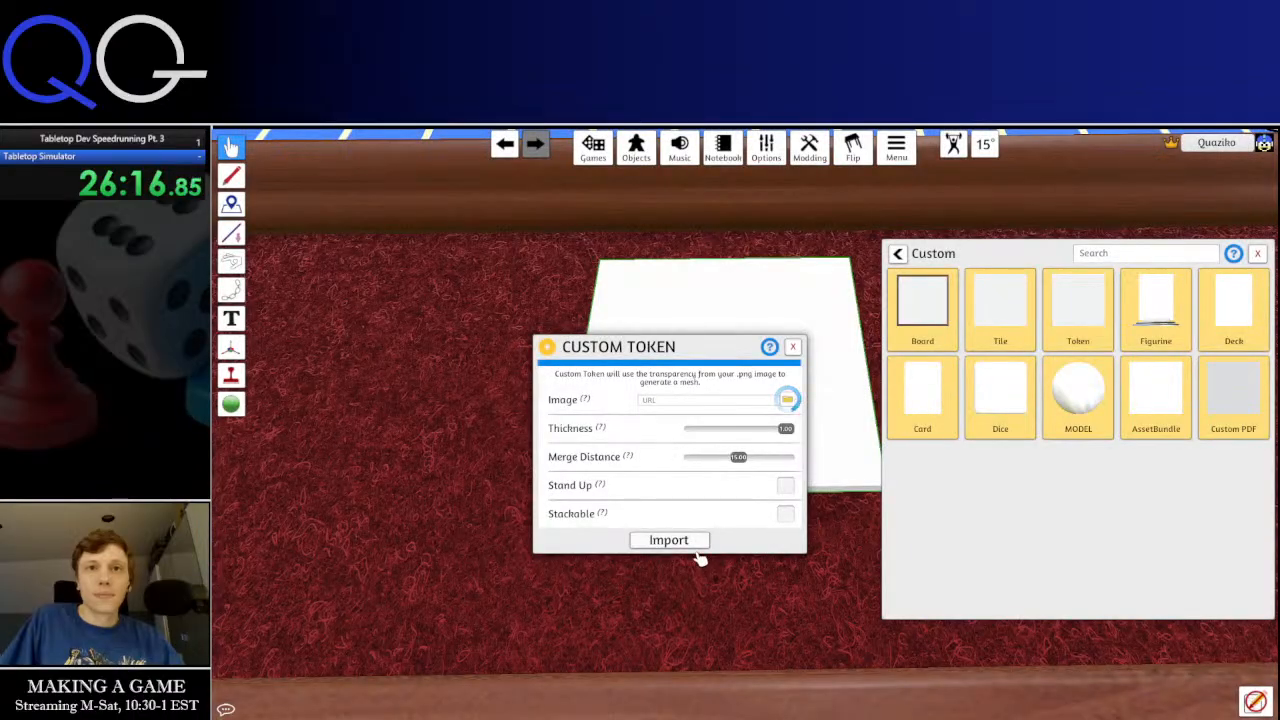
pyautogui.click(699, 541)
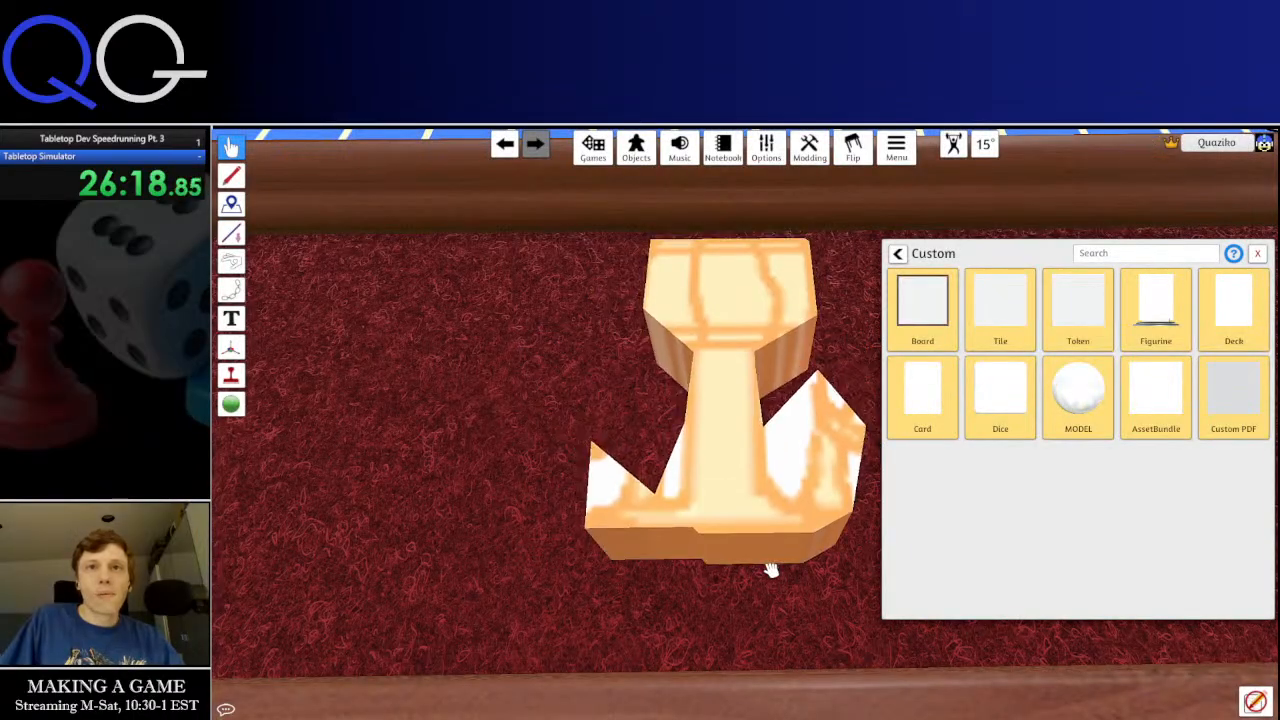
# Examine the imported token's thickness and shape from several sides, and close the custom object library
pyautogui.moveTo(748, 571); pyautogui.dragTo(251, 404)
pyautogui.scroll(3, 574, 281)
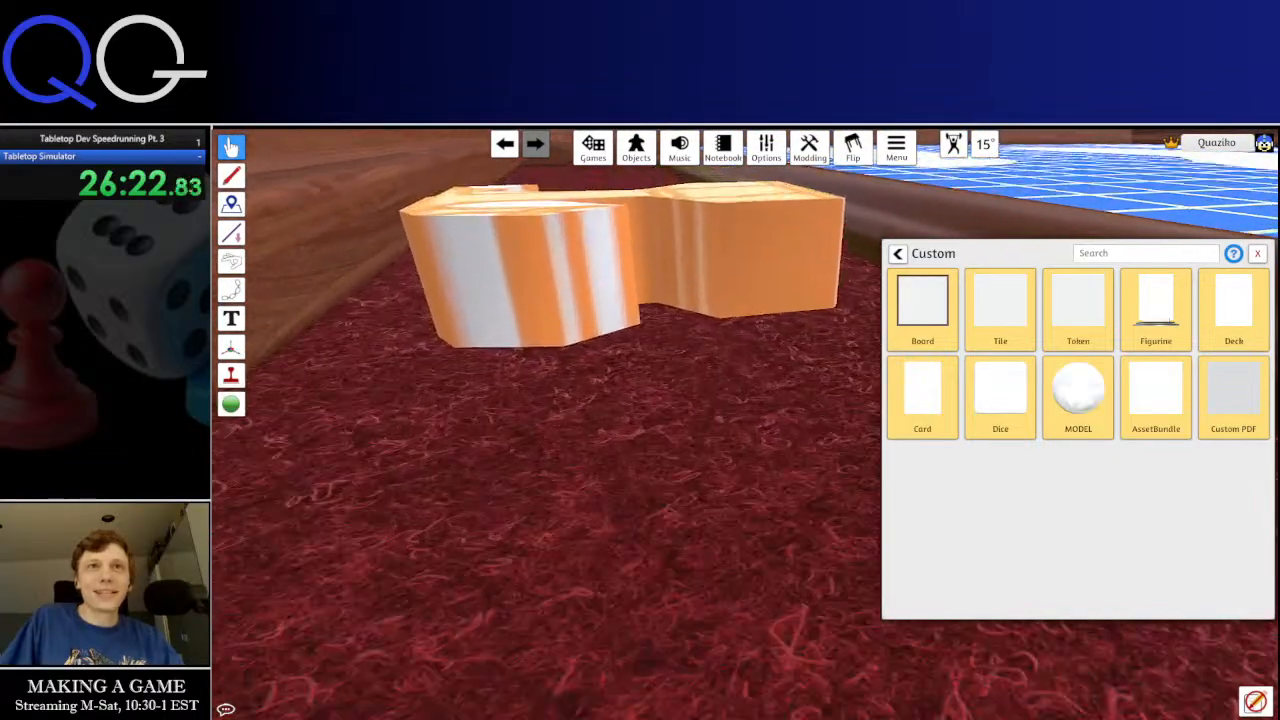
pyautogui.scroll(4, 686, 517)
pyautogui.moveTo(611, 528); pyautogui.dragTo(931, 566)
pyautogui.scroll(-5, 690, 537)
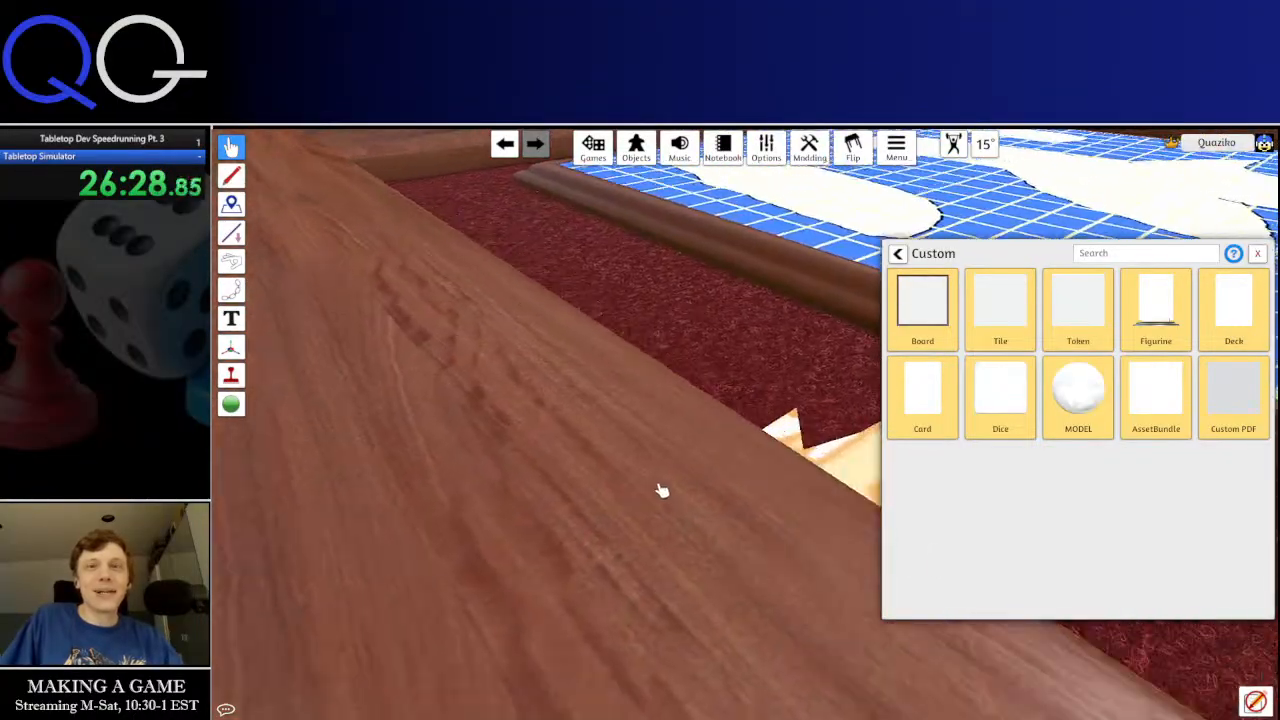
pyautogui.moveTo(661, 490); pyautogui.dragTo(868, 611)
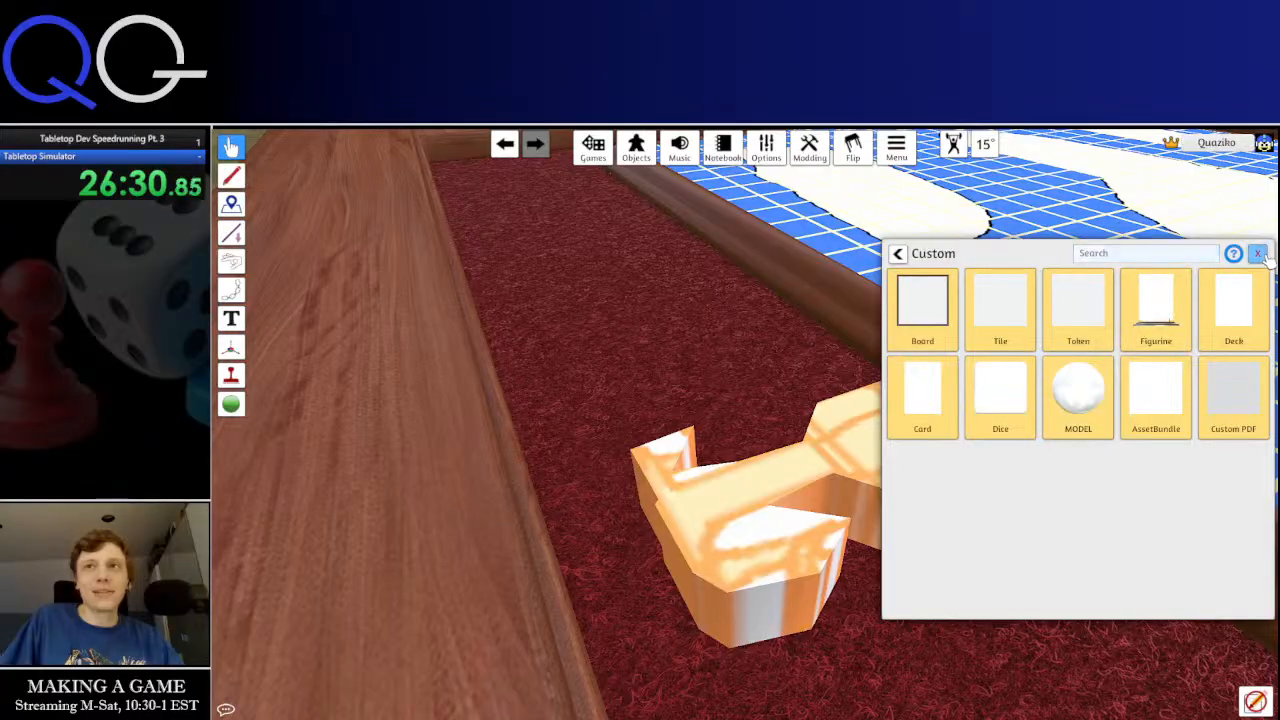
pyautogui.click(1257, 253)
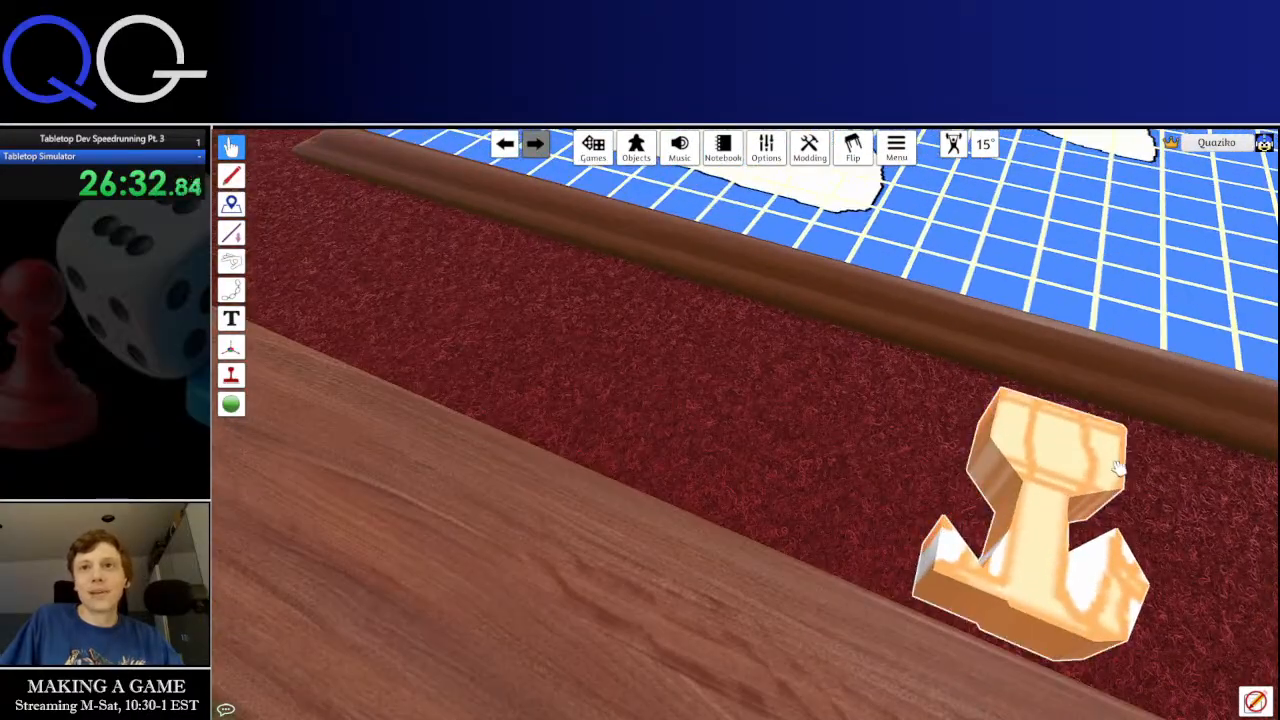
# Carry the orange token from the red felt onto the map board, over the large landmass's lower fin
pyautogui.press('s')
pyautogui.press('d')
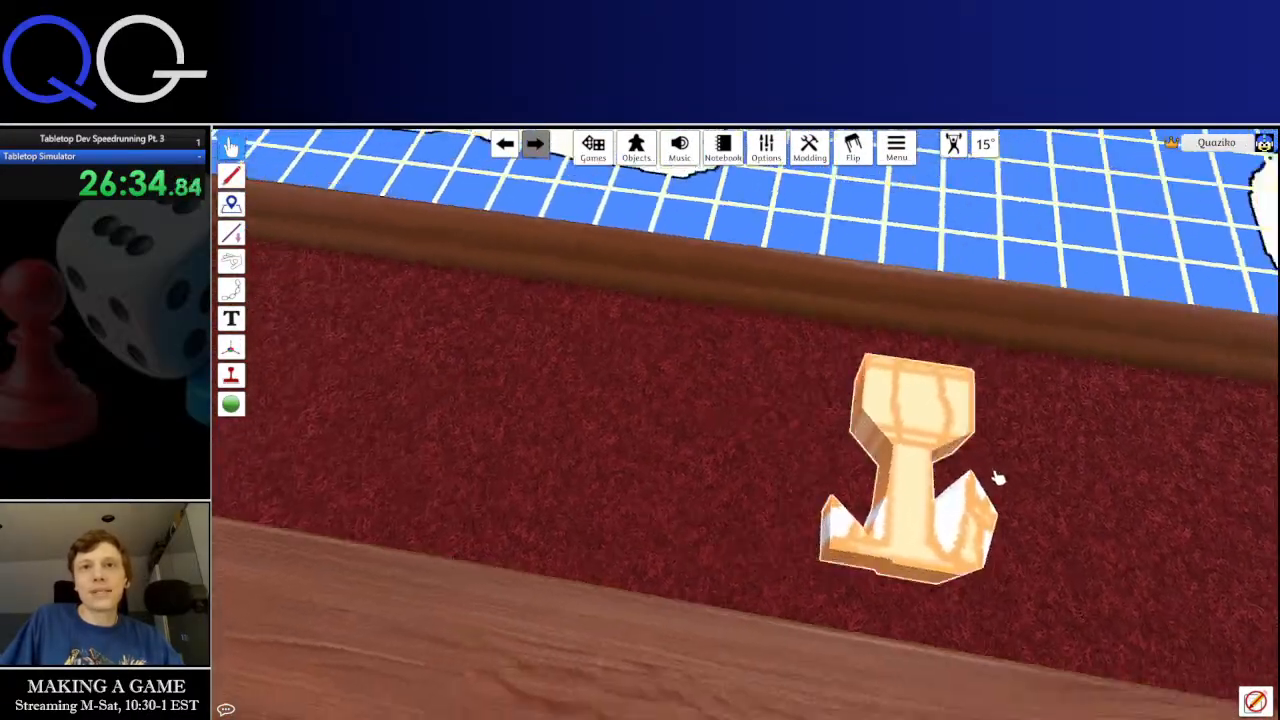
pyautogui.moveTo(998, 478); pyautogui.dragTo(1045, 358)
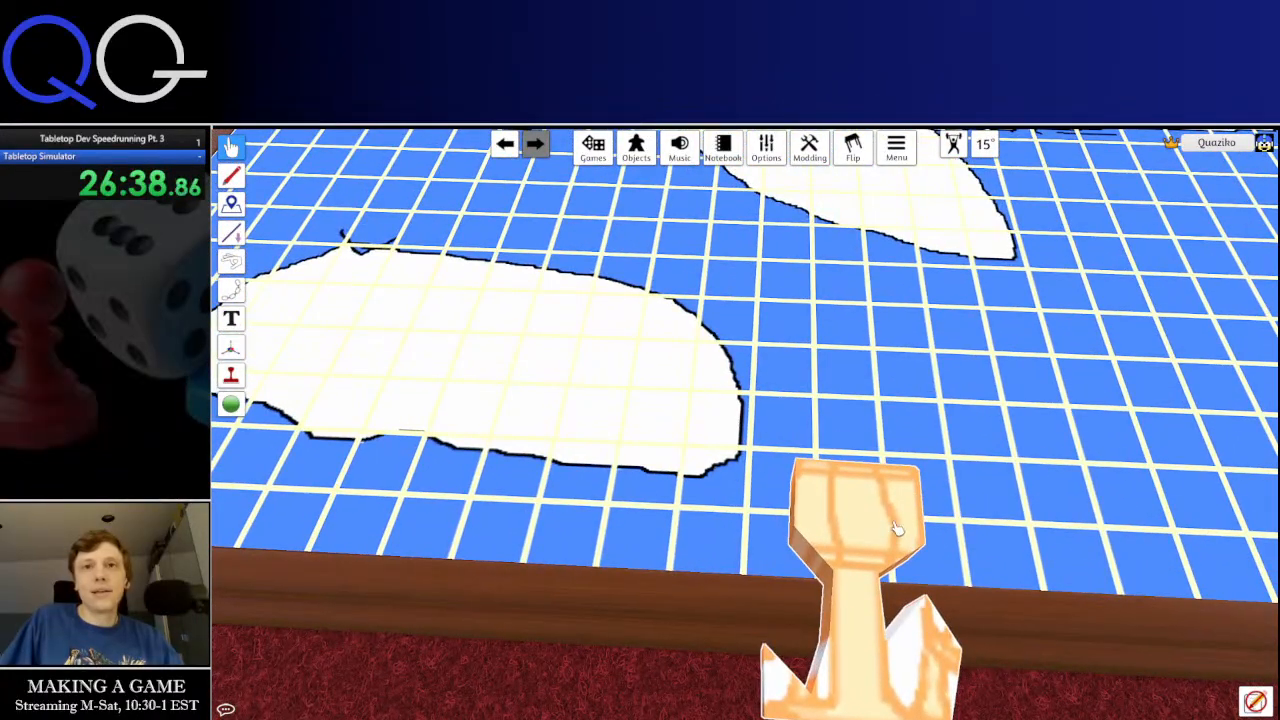
pyautogui.scroll(5, 857, 461)
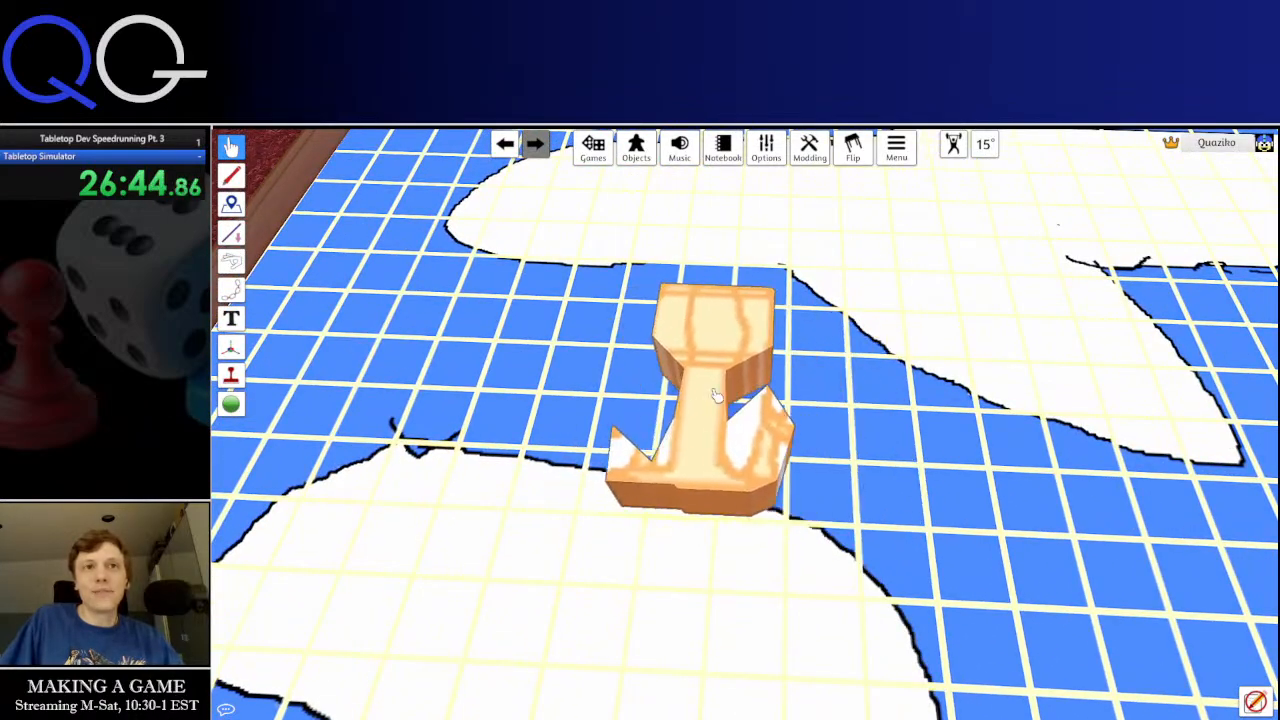
pyautogui.scroll(-8, 680, 398)
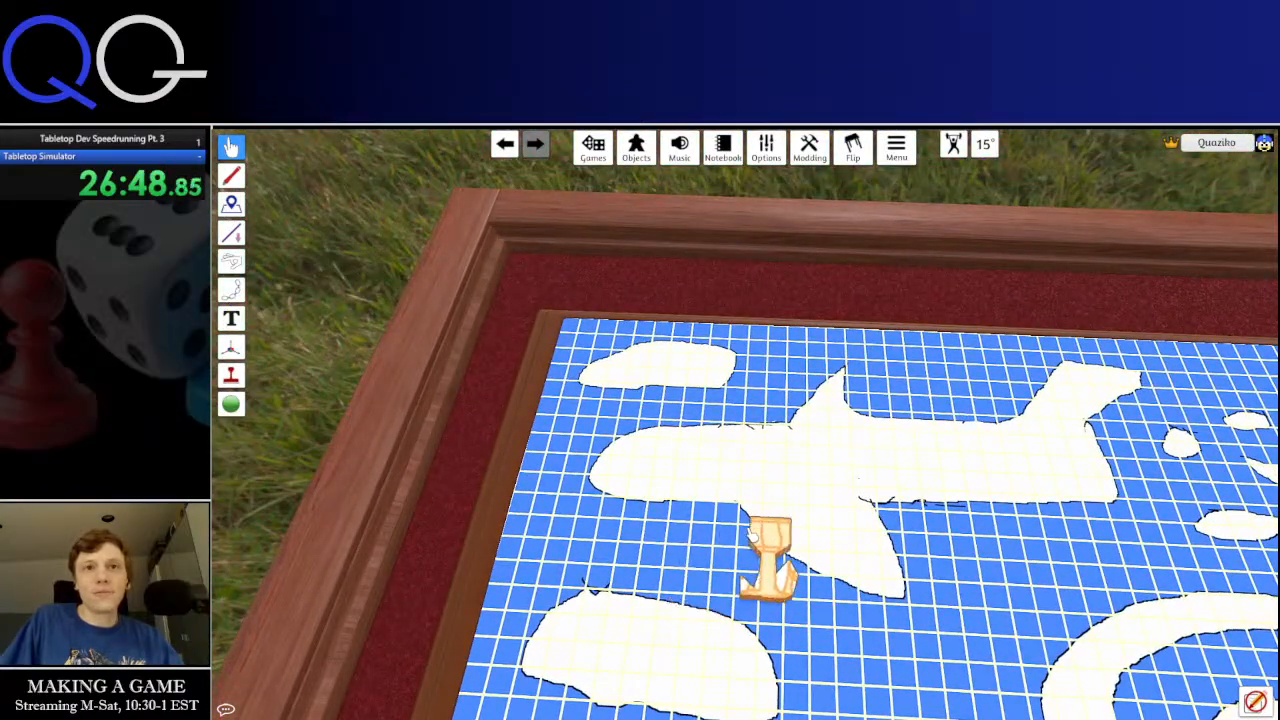
pyautogui.scroll(6, 817, 514)
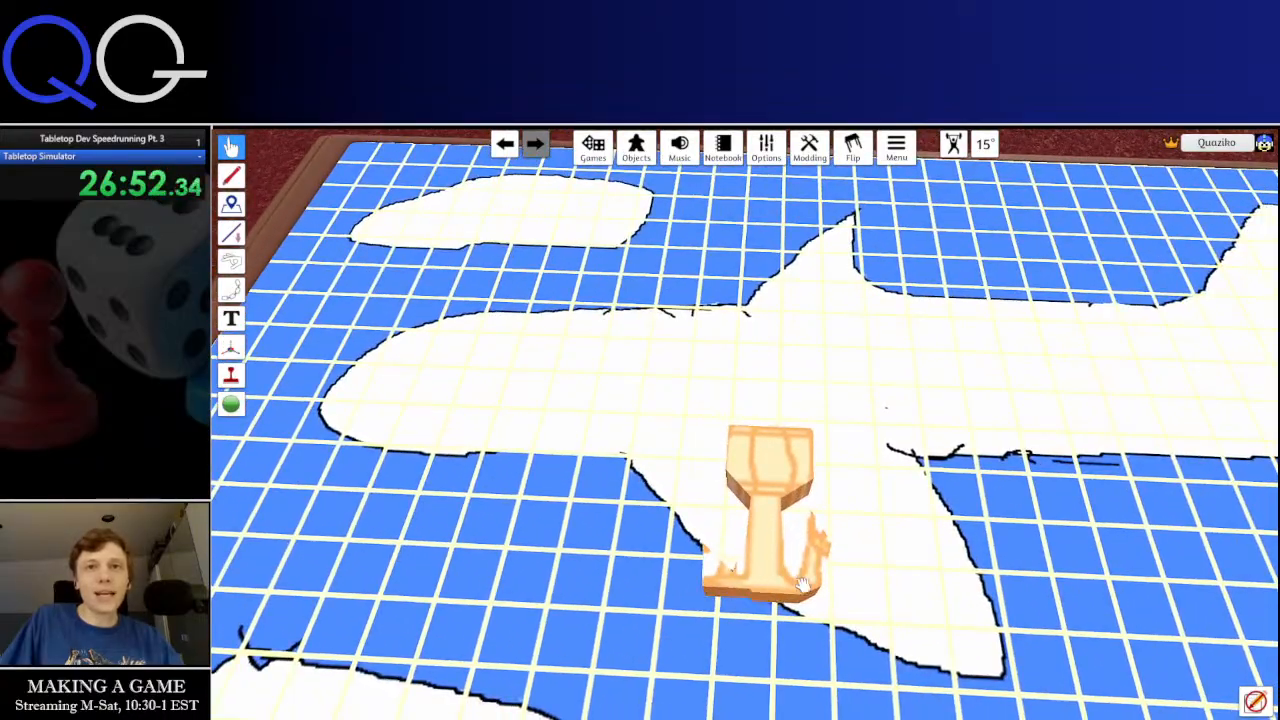
# Examine the token on the board up close, comparing its sides and size with the grid squares
pyautogui.moveTo(803, 585); pyautogui.dragTo(720, 485)
pyautogui.scroll(8, 716, 480)
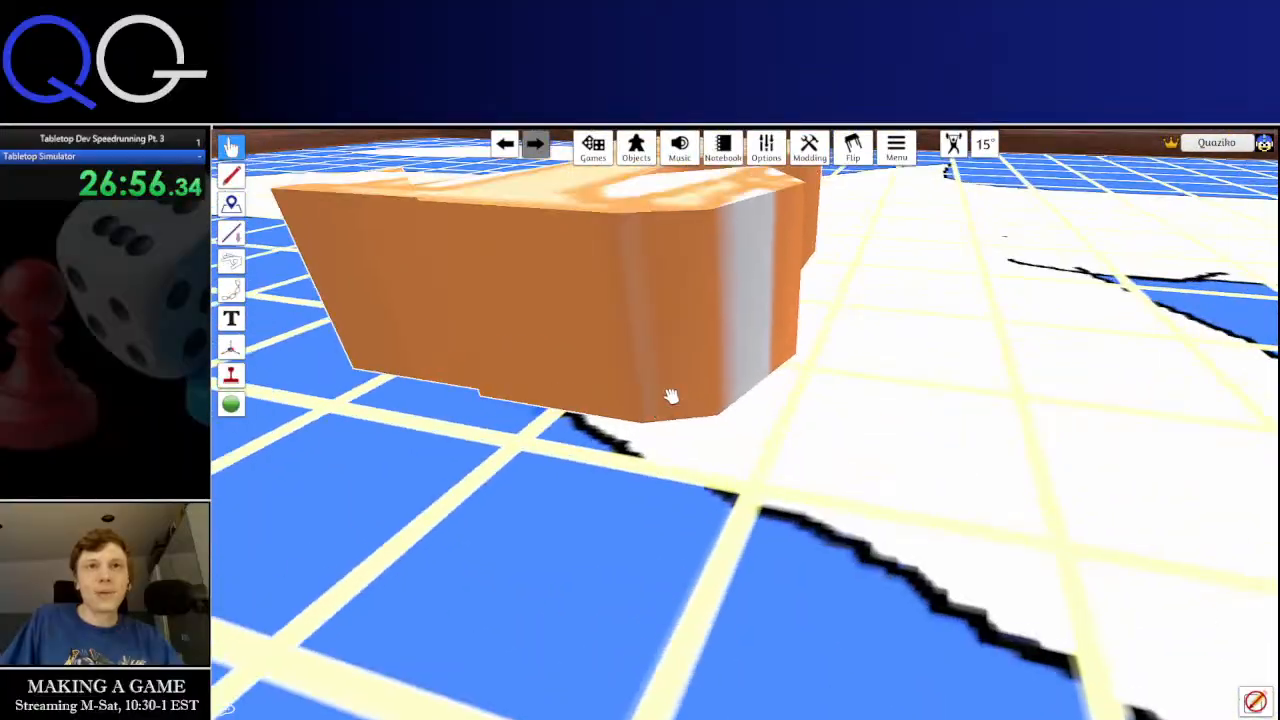
pyautogui.moveTo(670, 396); pyautogui.dragTo(679, 537)
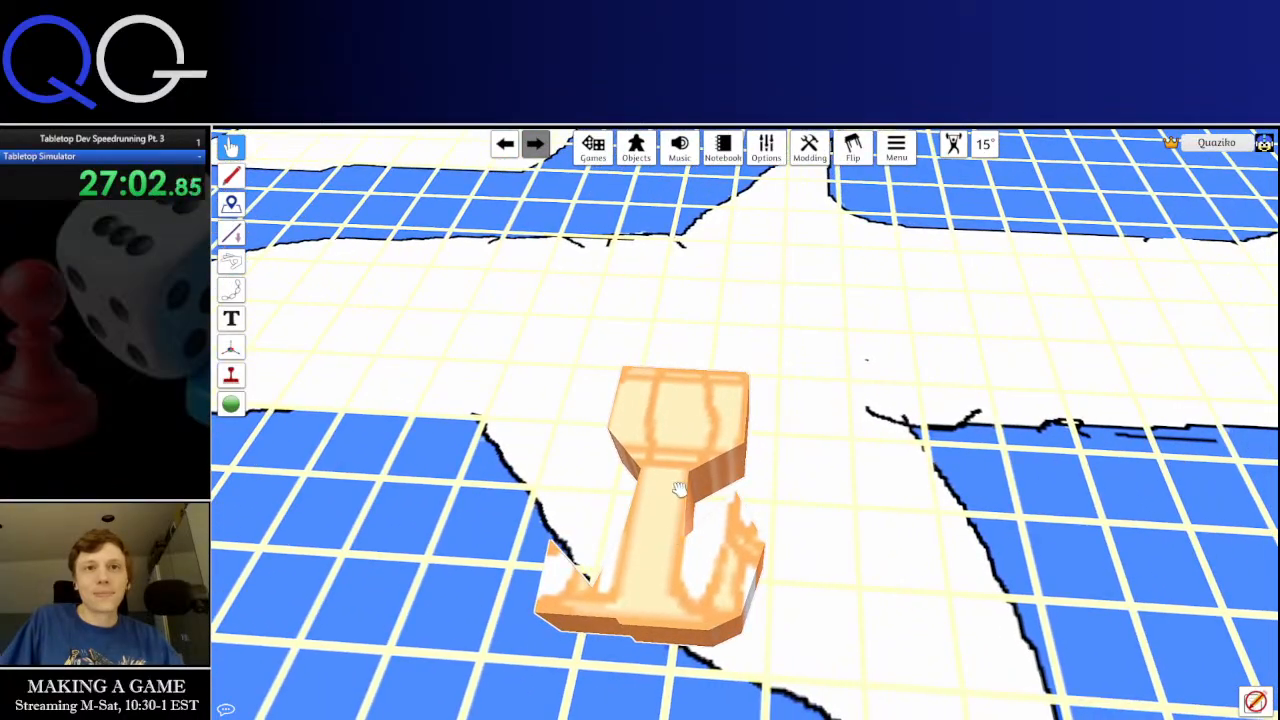
pyautogui.moveTo(679, 490)
pyautogui.mouseDown()
pyautogui.moveTo(591, 443)
pyautogui.moveTo(519, 482)
pyautogui.moveTo(646, 509)
pyautogui.moveTo(643, 560)
pyautogui.moveTo(686, 614)
pyautogui.moveTo(700, 440)
pyautogui.moveTo(686, 488)
pyautogui.mouseUp()
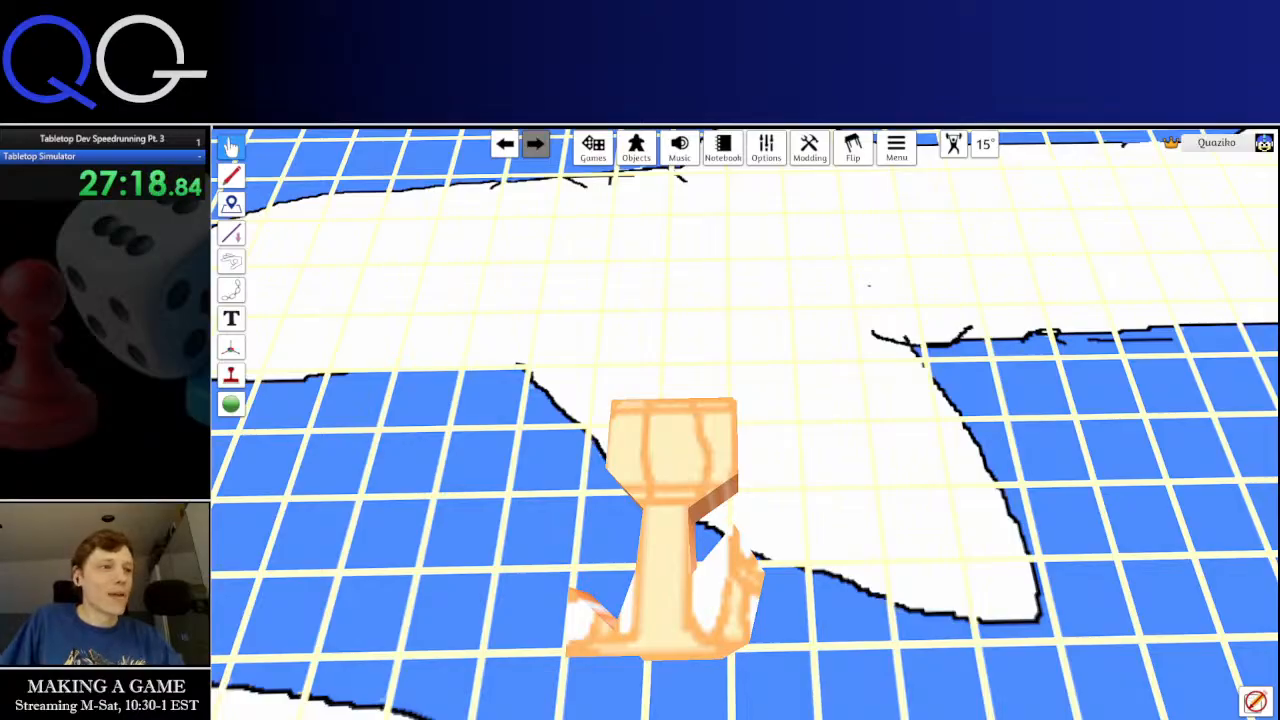
# Switch to GIMP to look at the token's original orange artwork, and return to Tabletop Simulator
pyautogui.hotkey('alt', 'Tab')
pyautogui.hotkey('ctrl', 'Tab')
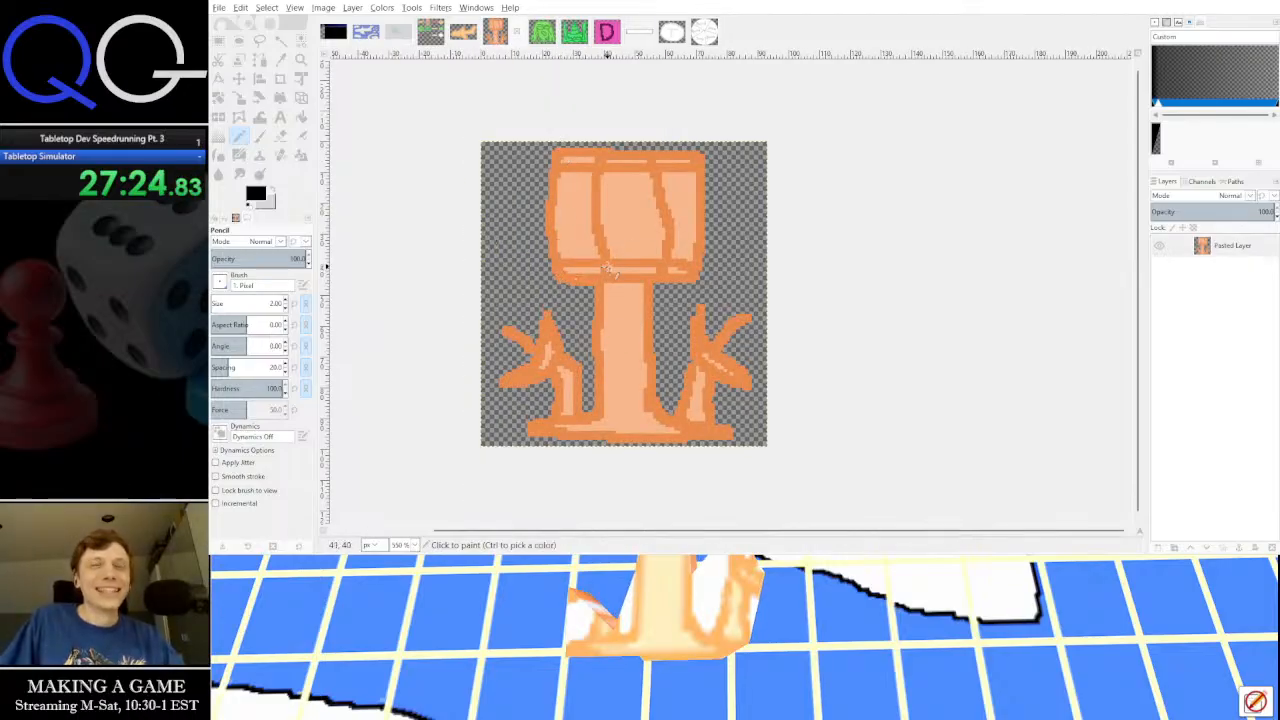
pyautogui.click(1203, 3)
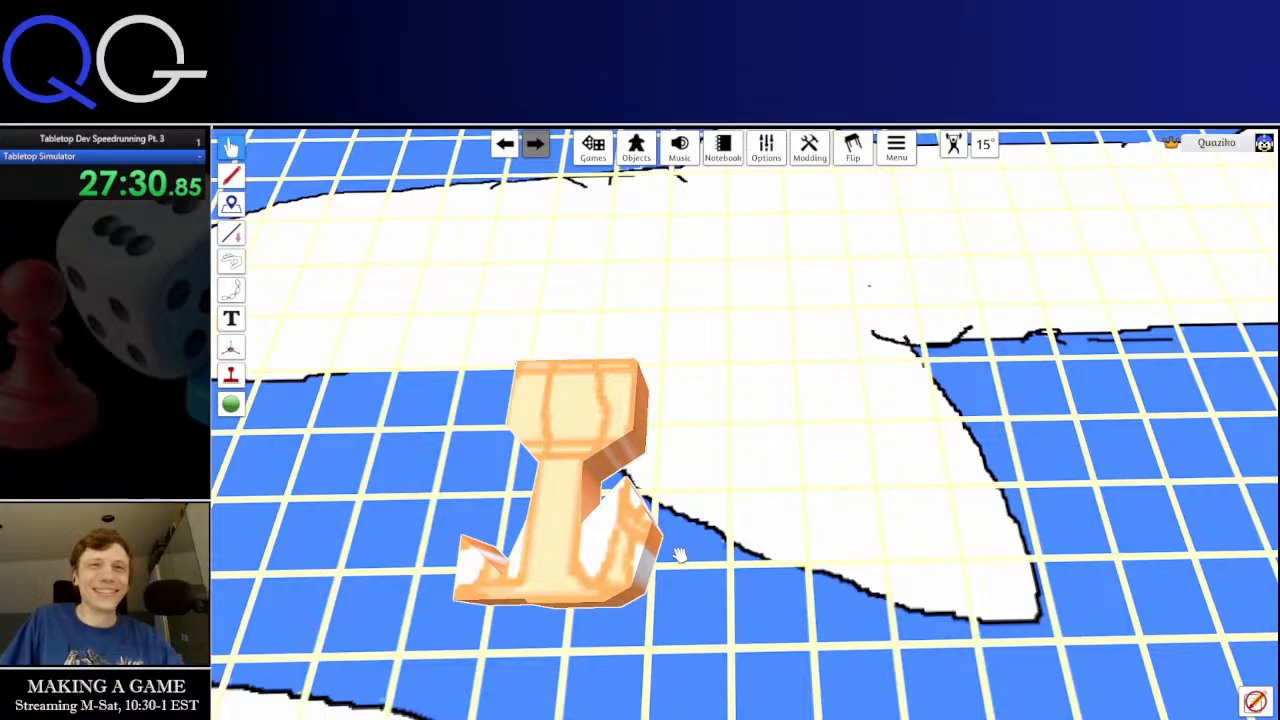
# Delete the orange token from the map board
pyautogui.moveTo(594, 569); pyautogui.dragTo(672, 552)
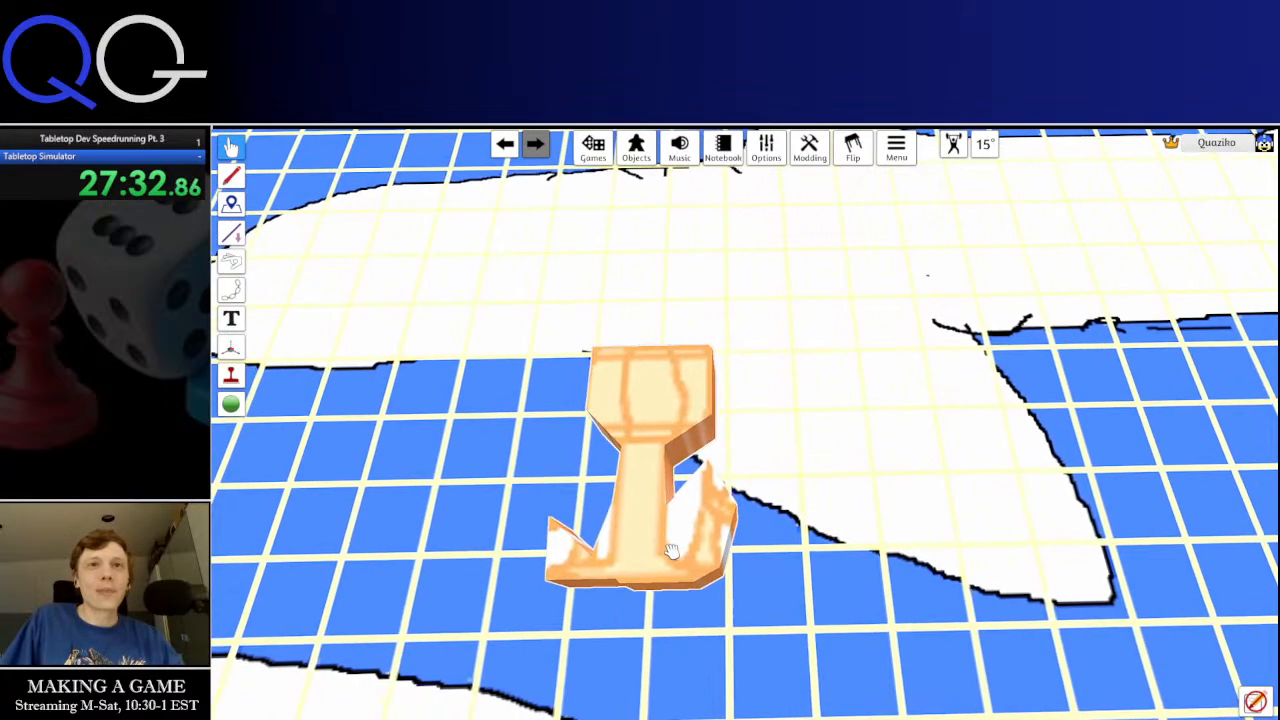
pyautogui.click(652, 451)
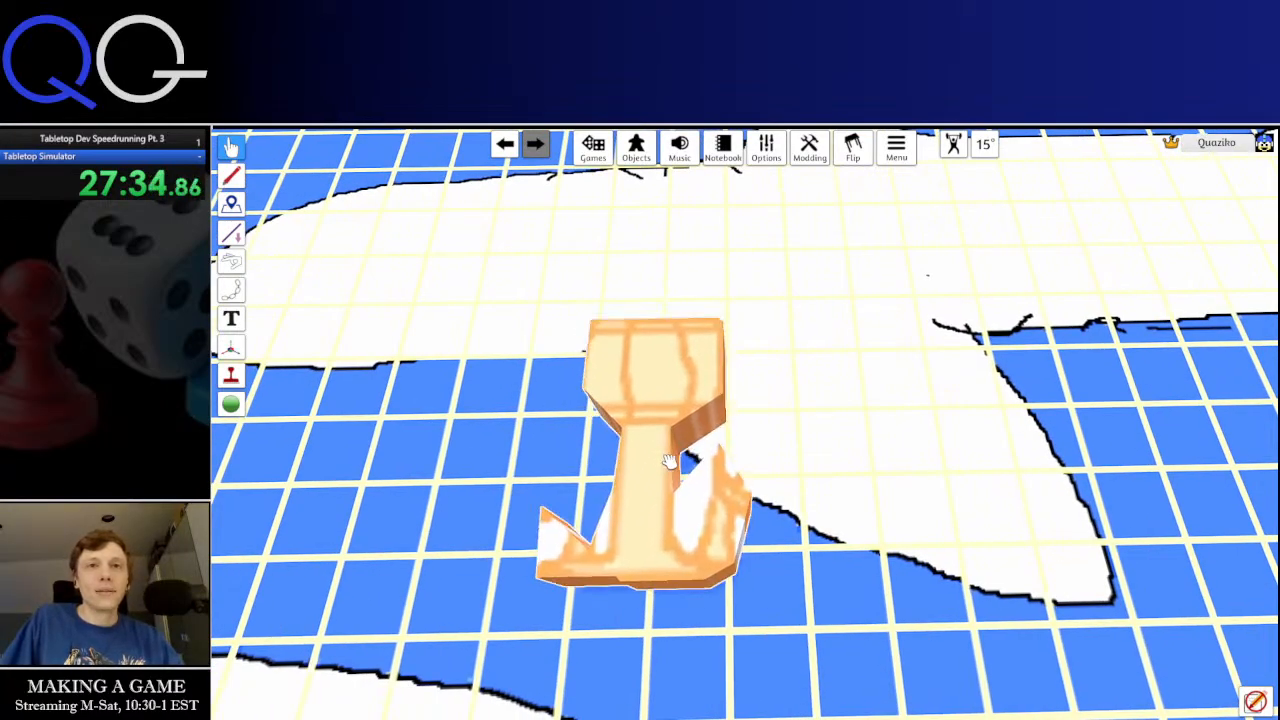
pyautogui.press('Delete')
pyautogui.scroll(-10, 668, 462)
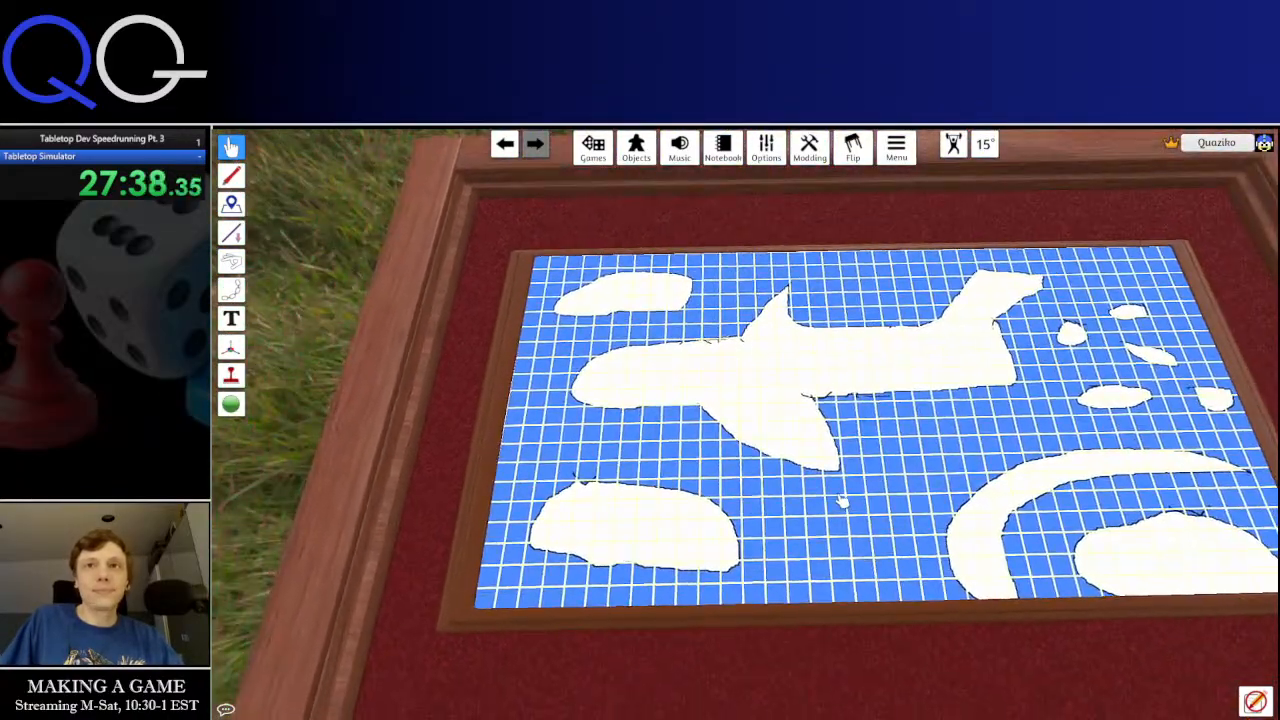
# Unlock the map board so it can be moved
pyautogui.moveTo(842, 502); pyautogui.dragTo(741, 476)
pyautogui.rightClick(746, 437)
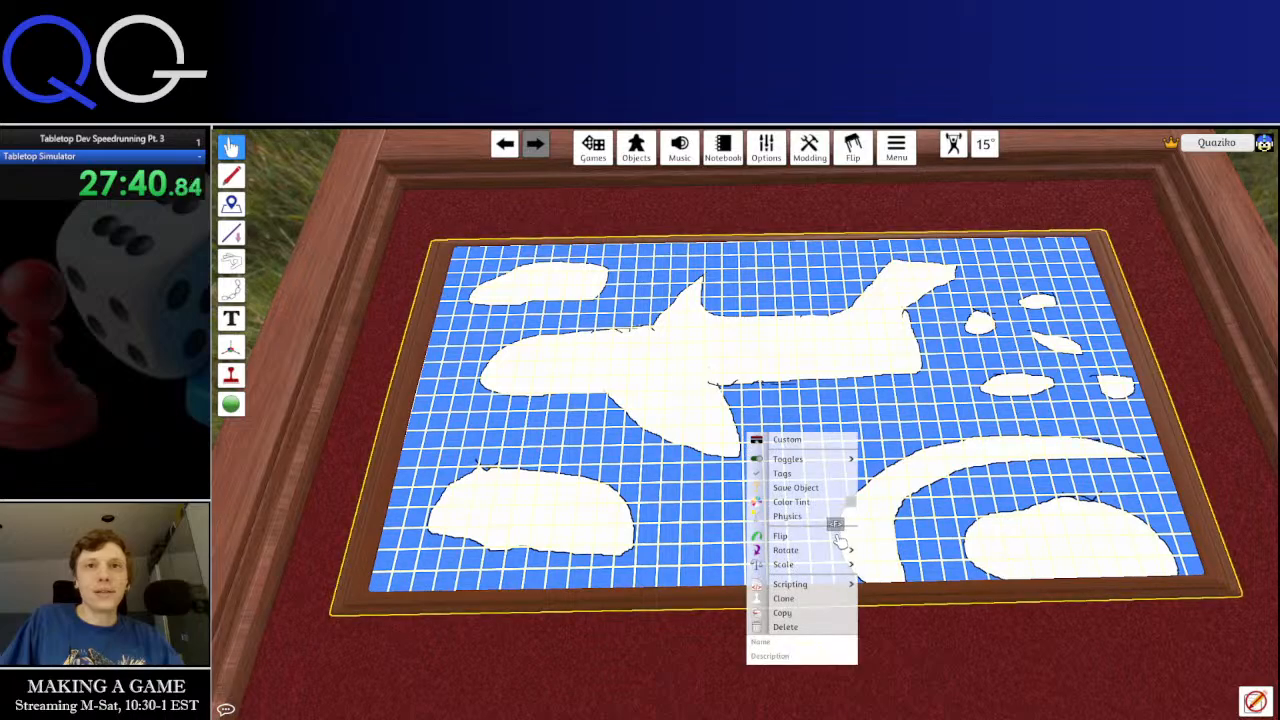
pyautogui.moveTo(833, 464)
pyautogui.click(894, 461)
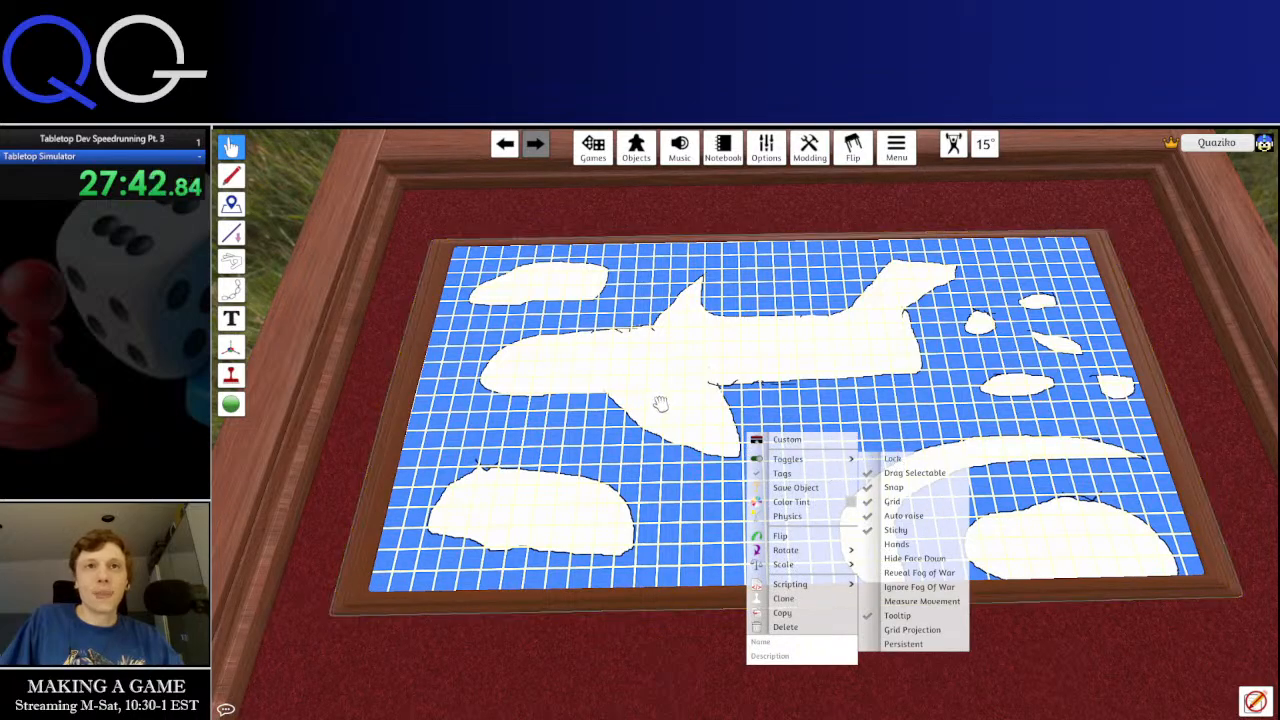
# Shift the map board on the table and scale it up several increments
pyautogui.moveTo(660, 403); pyautogui.dragTo(655, 429)
pyautogui.press('-')
pyautogui.press('+')
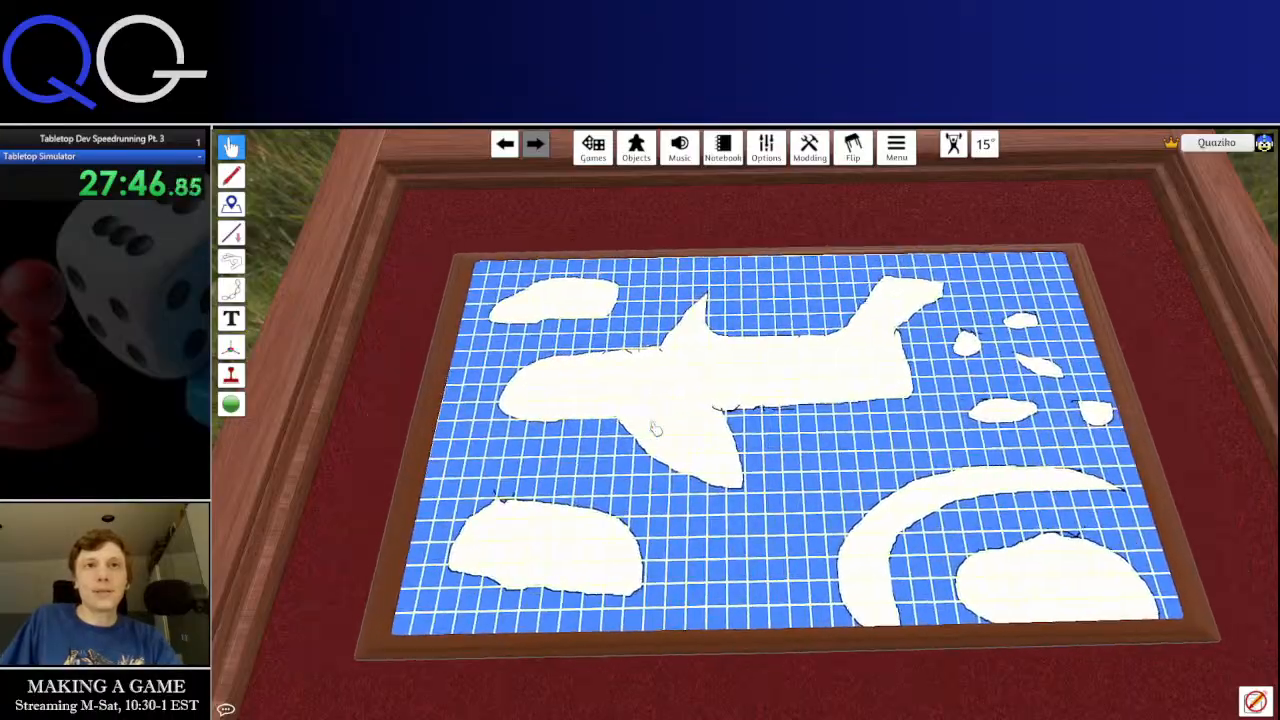
pyautogui.press('-')
pyautogui.press('+')
pyautogui.press('+')
pyautogui.press('+')
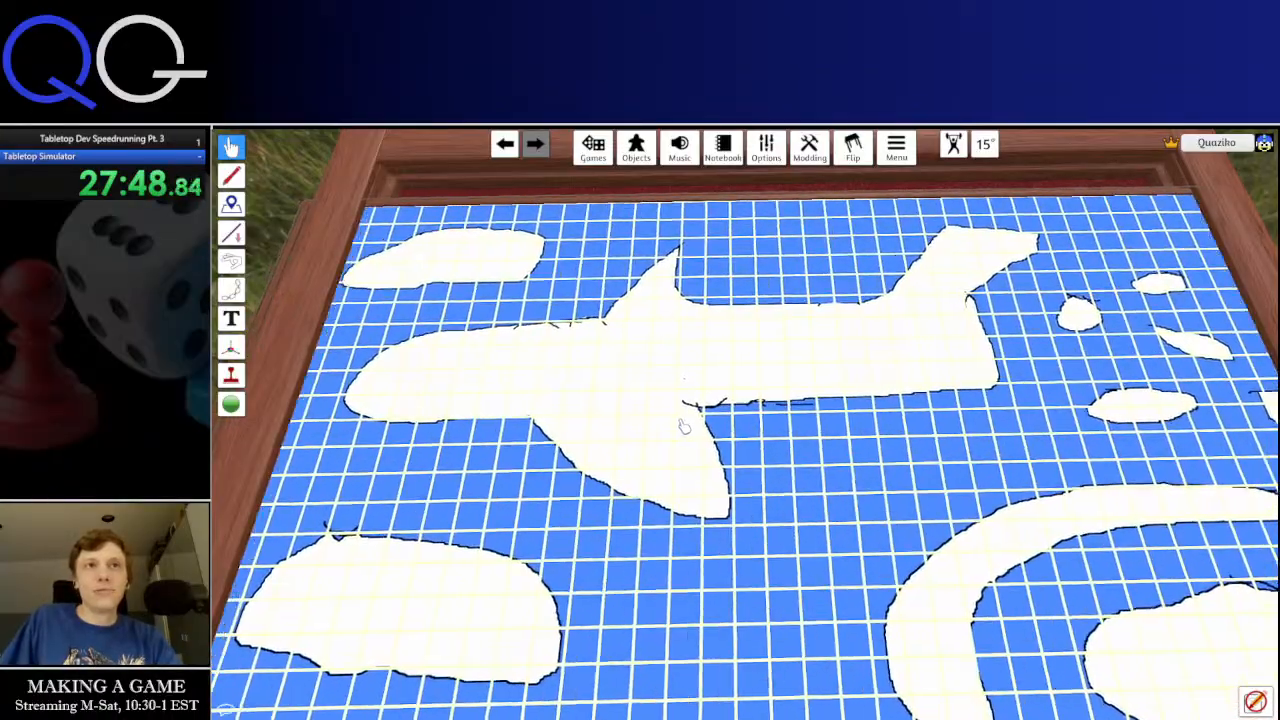
# Shift the map board on the table, scale it down, and scale it back up
pyautogui.moveTo(700, 425); pyautogui.dragTo(551, 403)
pyautogui.moveTo(695, 407)
pyautogui.mouseDown()
pyautogui.moveTo(769, 406)
pyautogui.moveTo(583, 407)
pyautogui.moveTo(689, 407)
pyautogui.mouseUp()
pyautogui.scroll(-4, 689, 407)
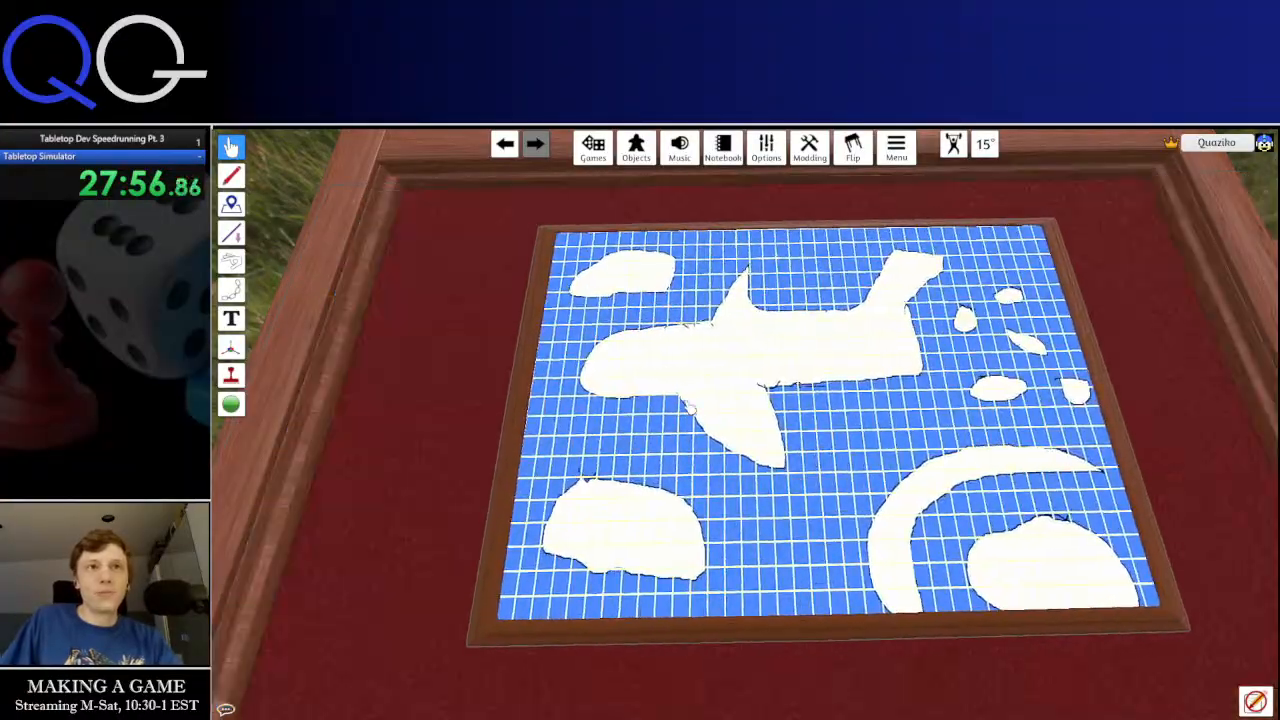
pyautogui.scroll(4, 689, 407)
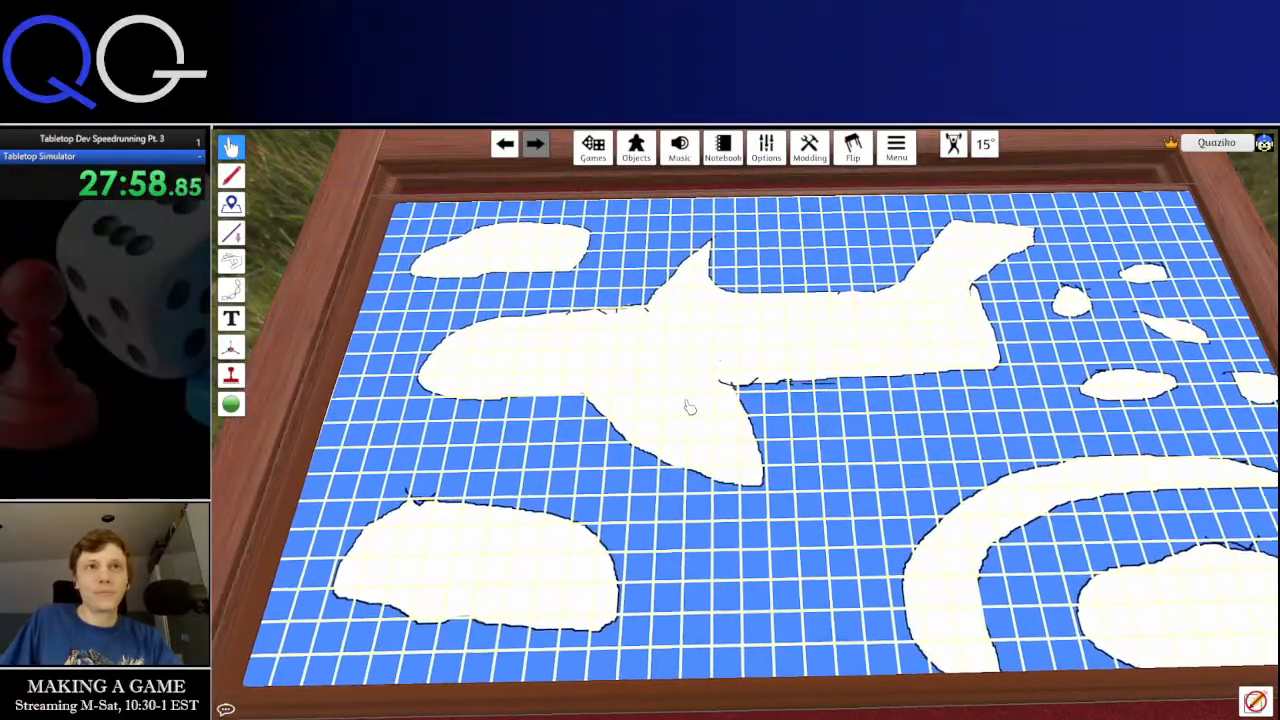
# Move the enlarged map board so it spans the table's full width below the far rim
pyautogui.scroll(2, 688, 407)
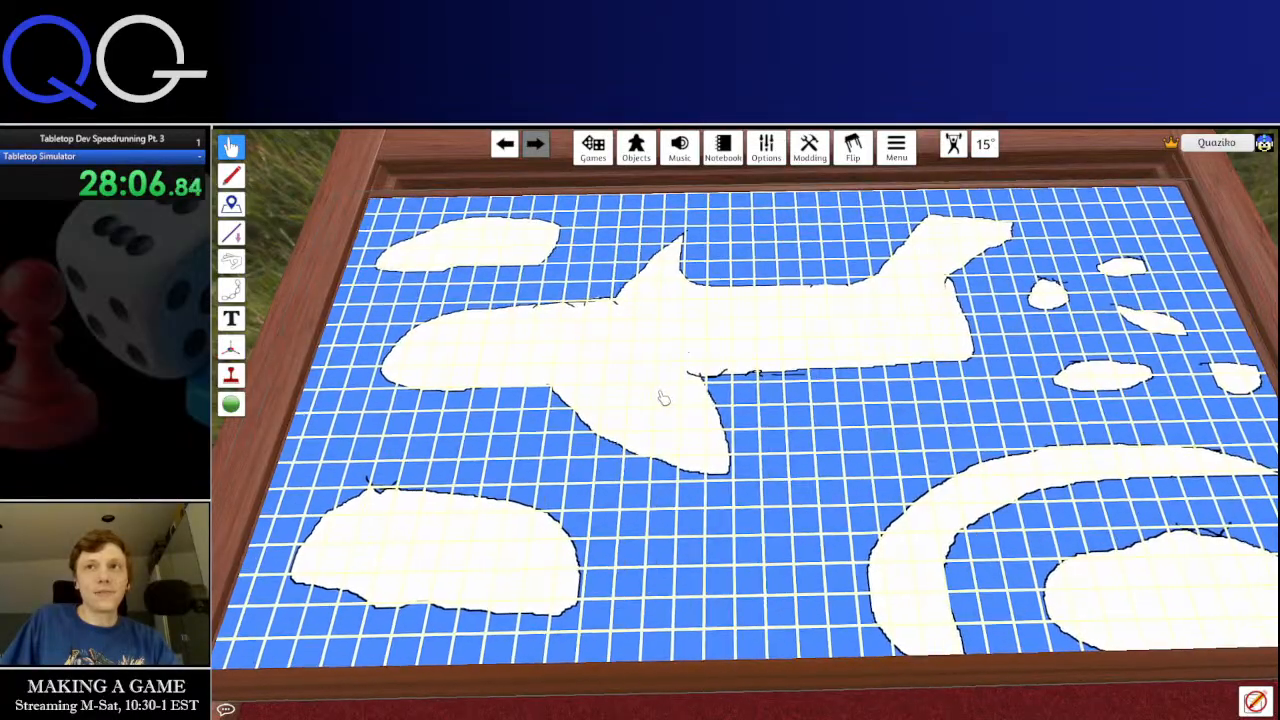
pyautogui.scroll(1, 667, 440)
pyautogui.press('s')
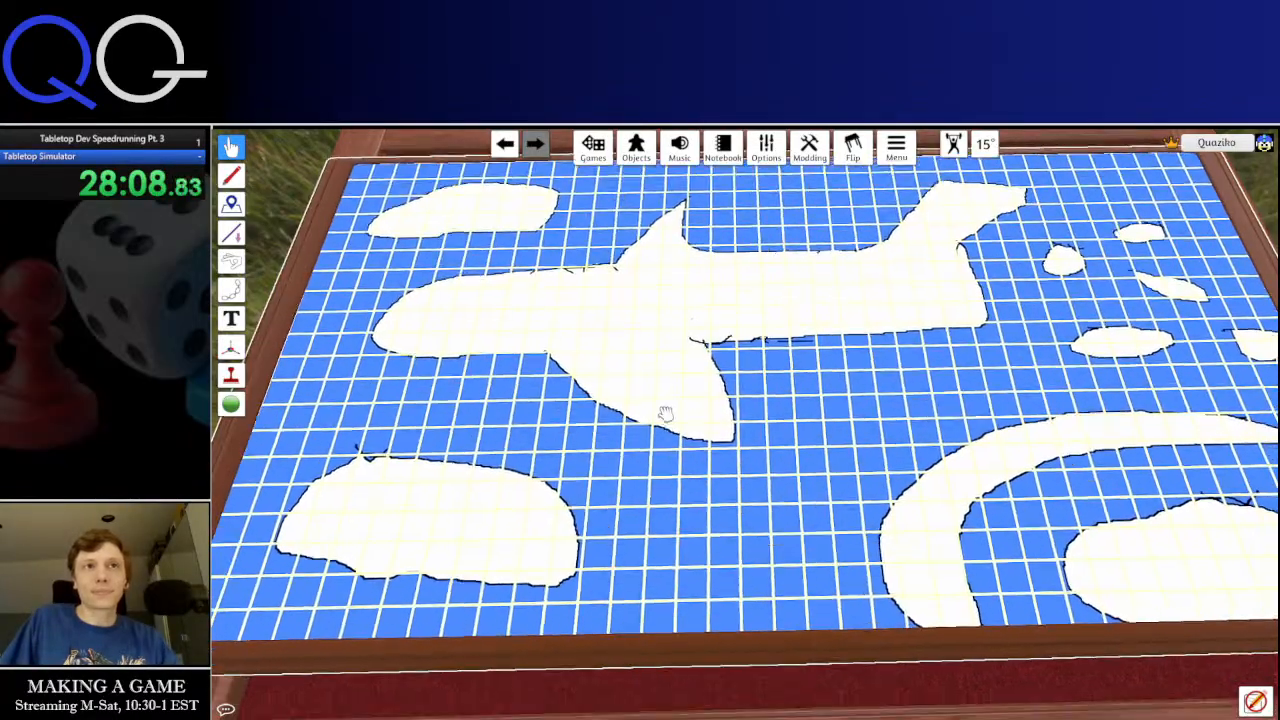
pyautogui.scroll(-4, 667, 393)
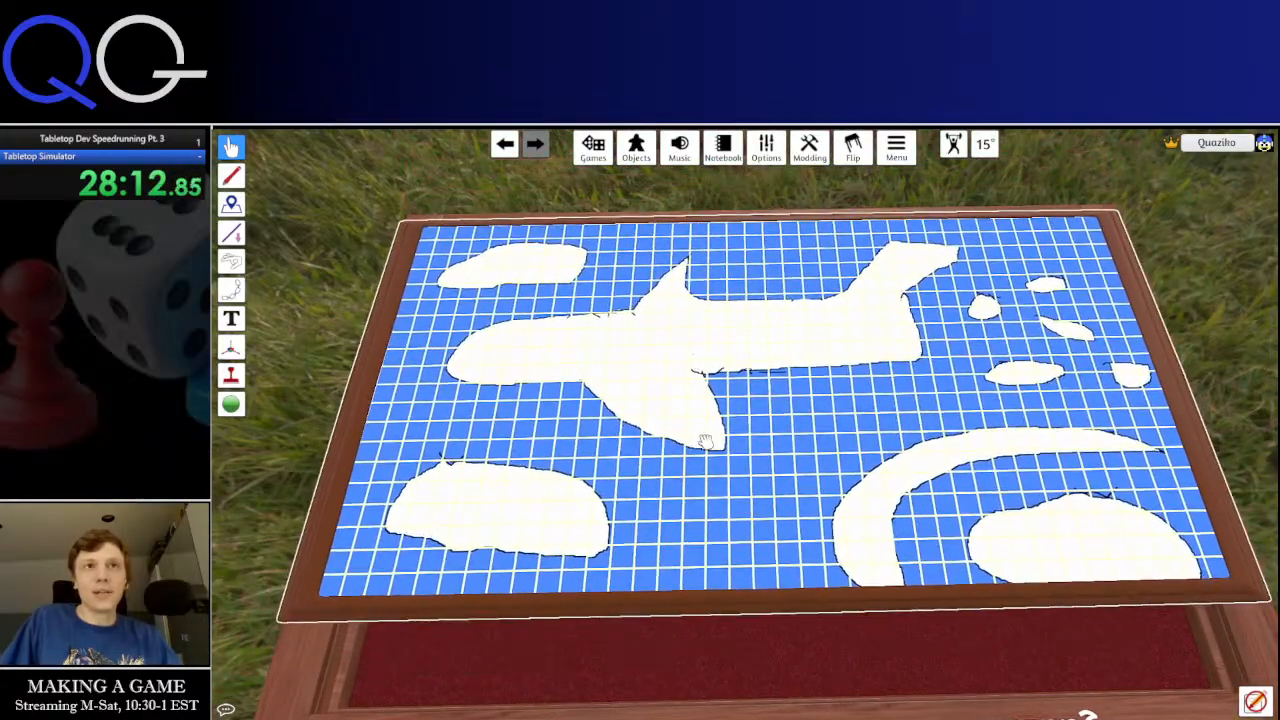
pyautogui.moveTo(706, 468); pyautogui.dragTo(711, 477)
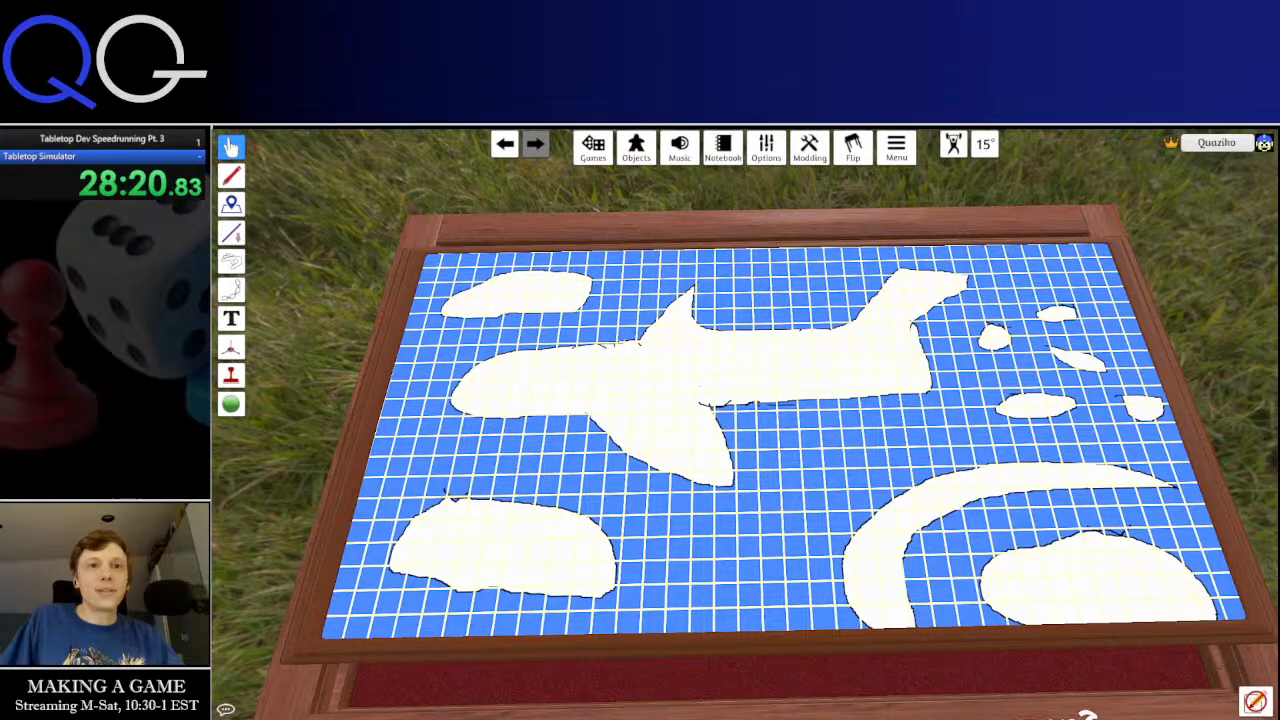
pyautogui.press('s')
pyautogui.press('w')
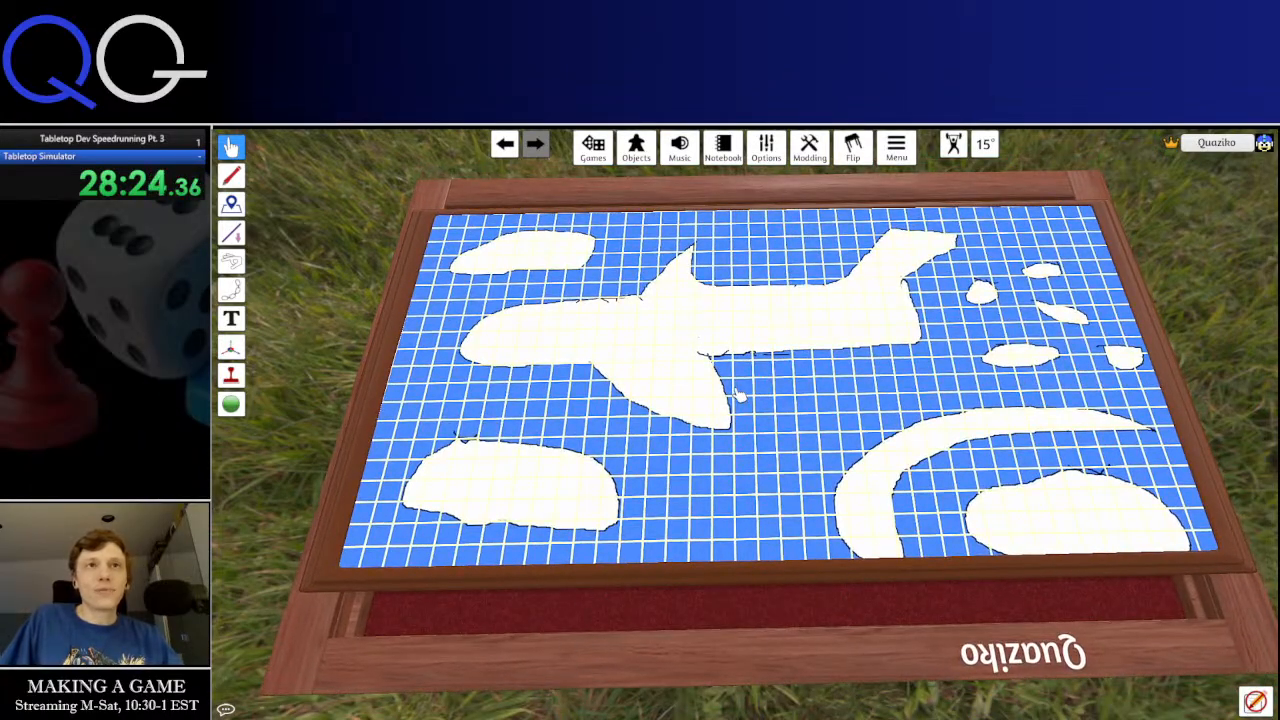
pyautogui.press('w')
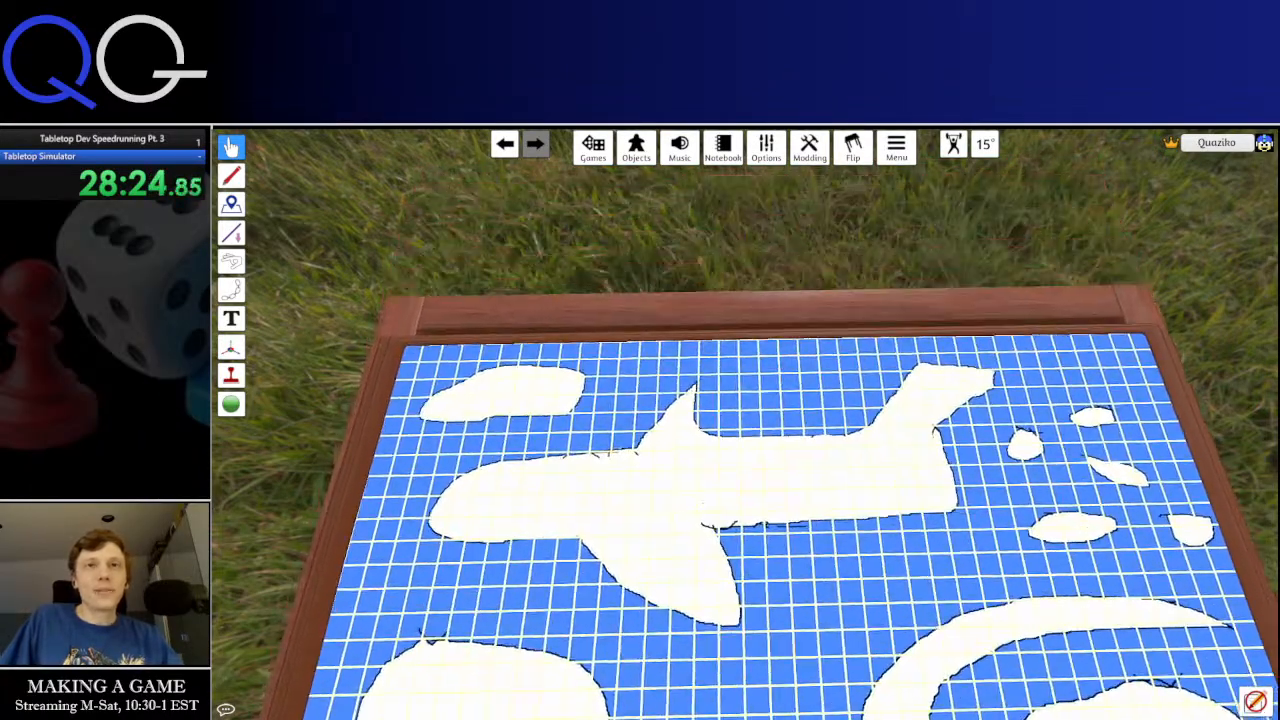
pyautogui.press('s')
# Move the map board toward the middle of the table and scale it down several increments
pyautogui.rightClick(746, 458)
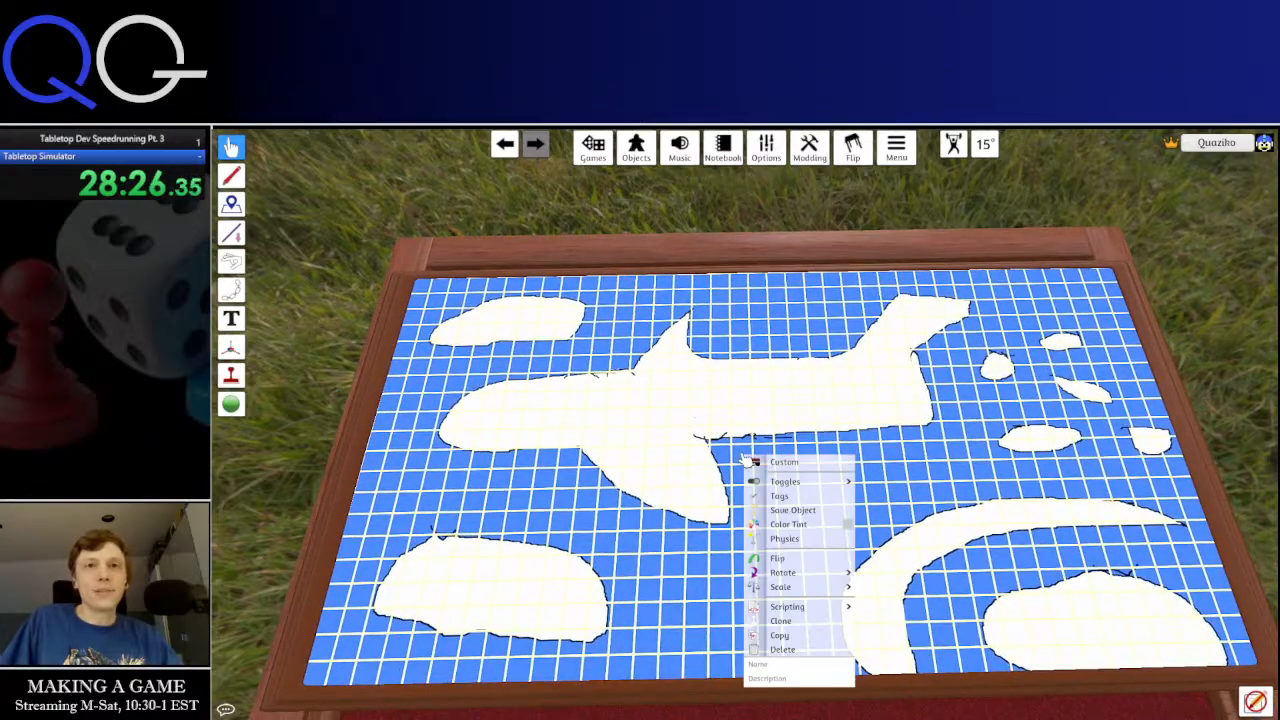
pyautogui.click(866, 487)
pyautogui.moveTo(588, 426); pyautogui.dragTo(654, 505)
pyautogui.press('-')
pyautogui.press('-')
pyautogui.press('-')
pyautogui.press('-')
pyautogui.press('-')
pyautogui.press('-')
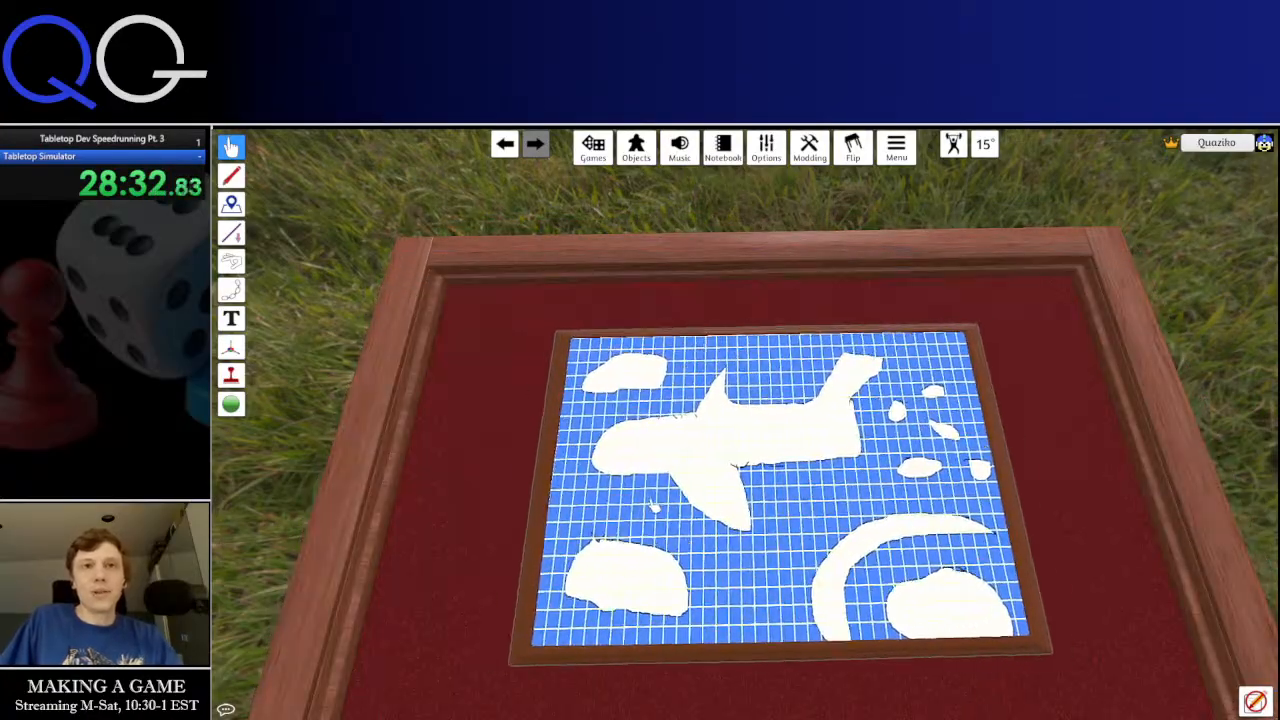
# Scale the map board up until it reaches the table's side rims, shifting it toward the near edge
pyautogui.press('+')
pyautogui.press('+')
pyautogui.press('+')
pyautogui.press('+')
pyautogui.press('+')
pyautogui.press('+')
pyautogui.press('+')
pyautogui.press('+')
pyautogui.press('+')
pyautogui.press('+')
pyautogui.press('+')
pyautogui.moveTo(737, 547); pyautogui.dragTo(731, 580)
pyautogui.press('+')
pyautogui.press('+')
pyautogui.press('+')
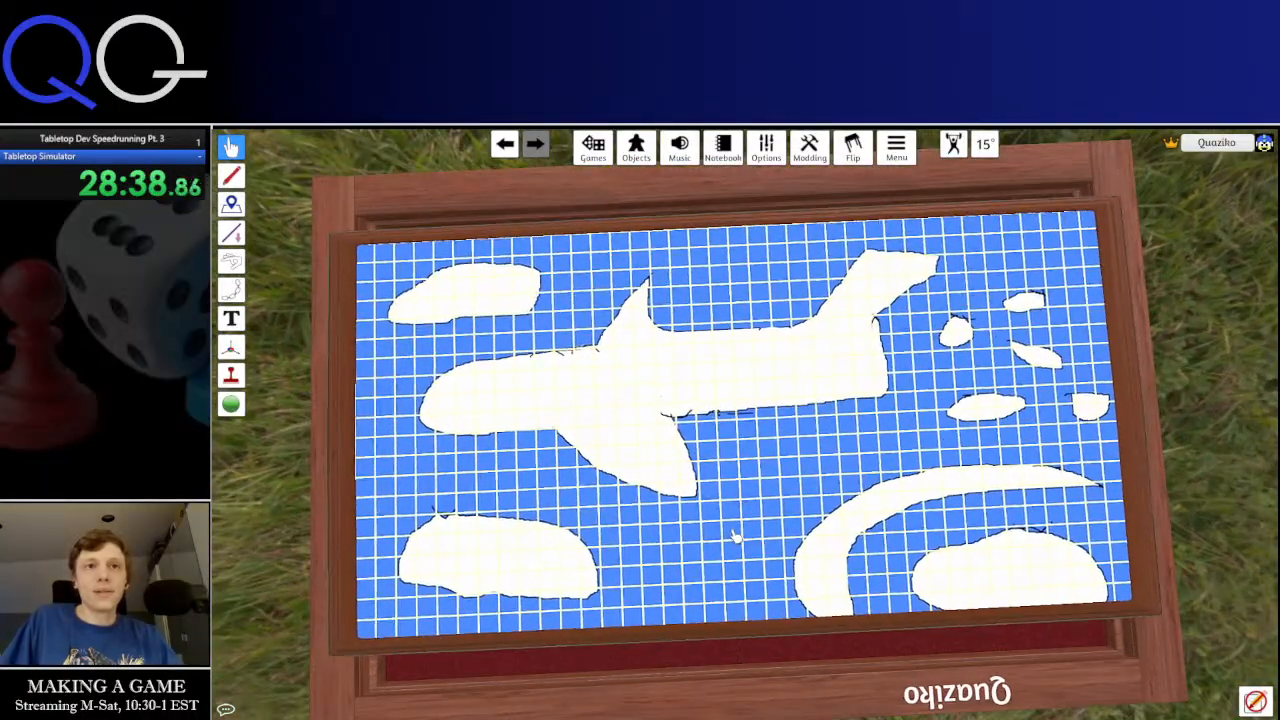
# Scale the map board down to fit inside the table's wooden rim and center it on the red felt
pyautogui.press('-')
pyautogui.press('-')
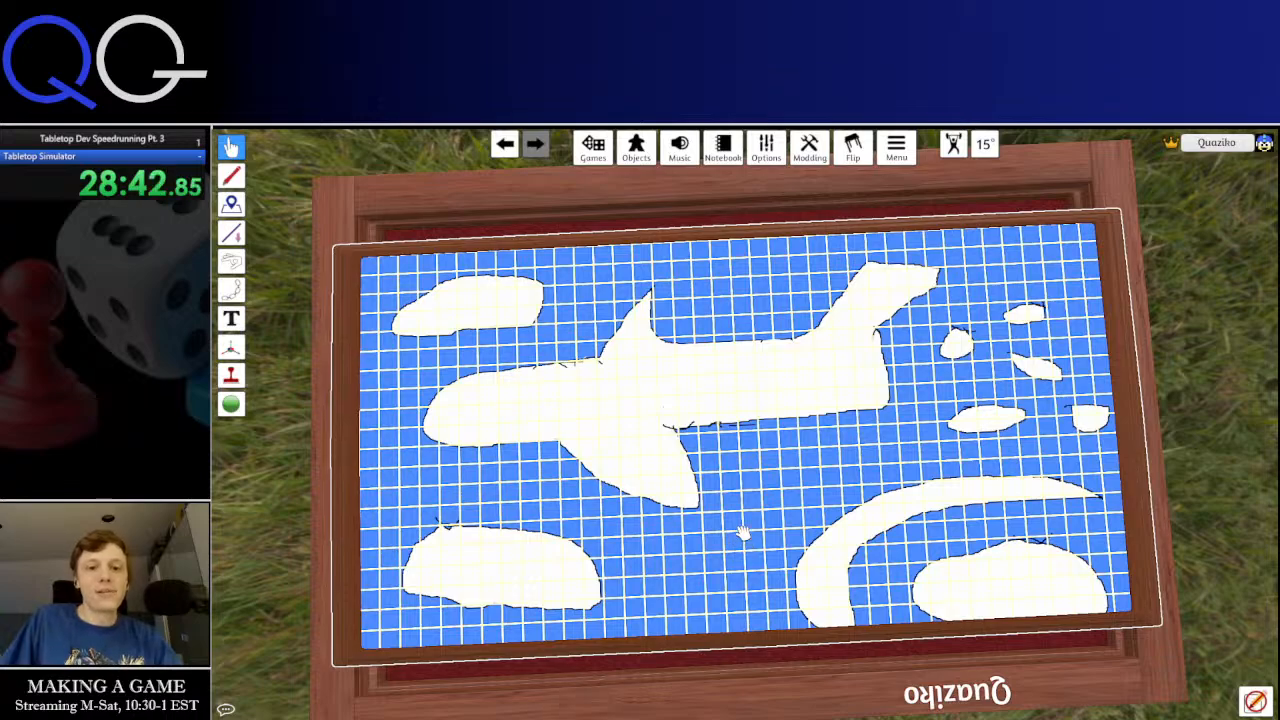
pyautogui.press('-')
pyautogui.press('-')
pyautogui.press('-')
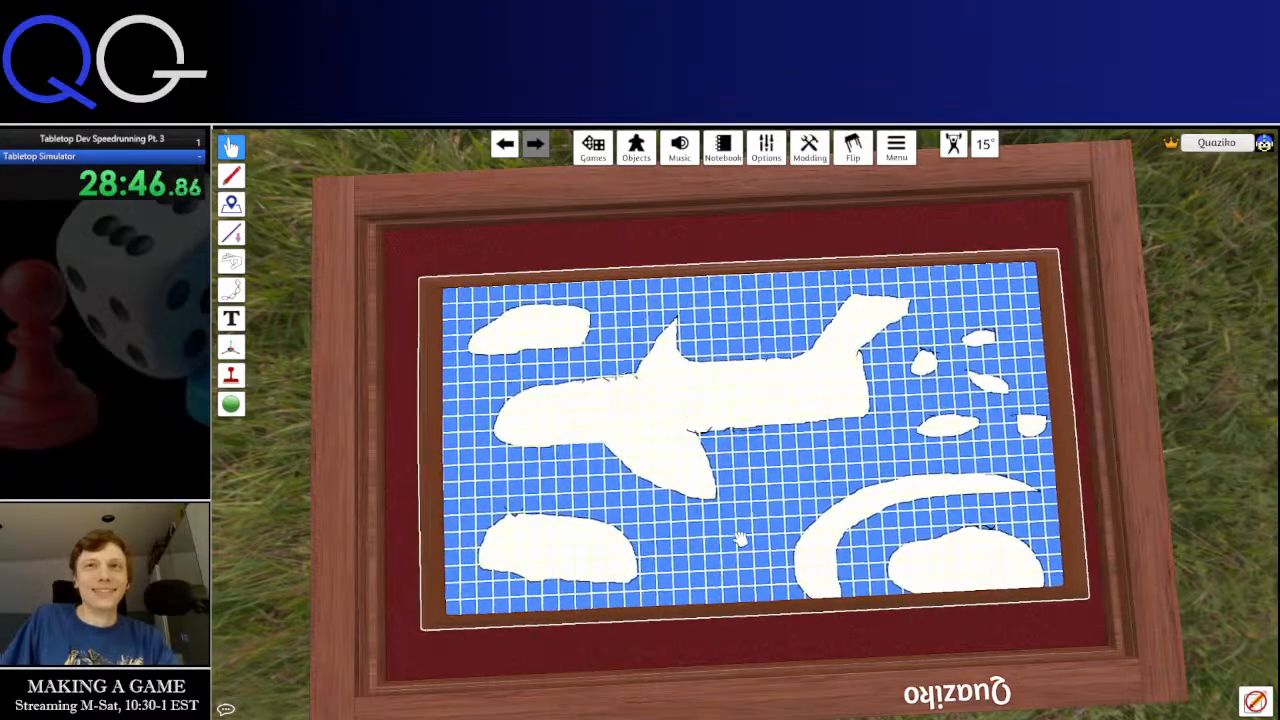
pyautogui.moveTo(722, 540); pyautogui.dragTo(731, 536)
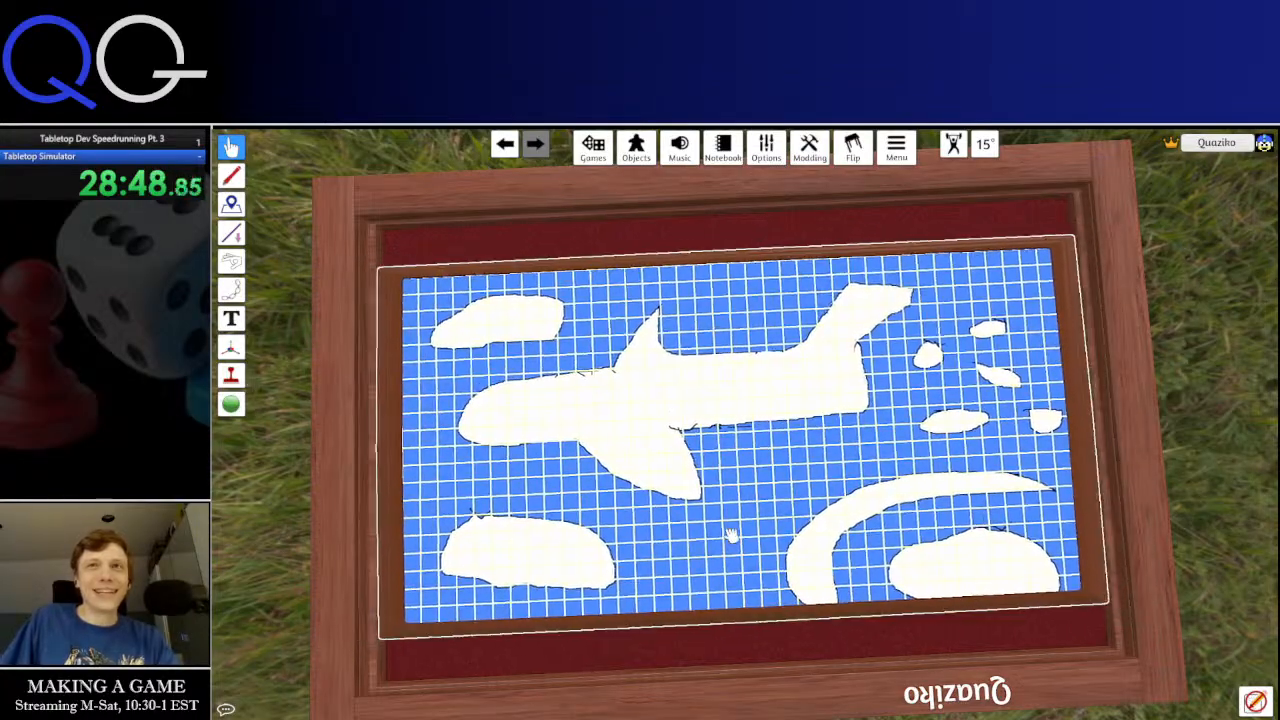
# Lock the map board in place on the table
pyautogui.rightClick(740, 390)
pyautogui.moveTo(777, 420)
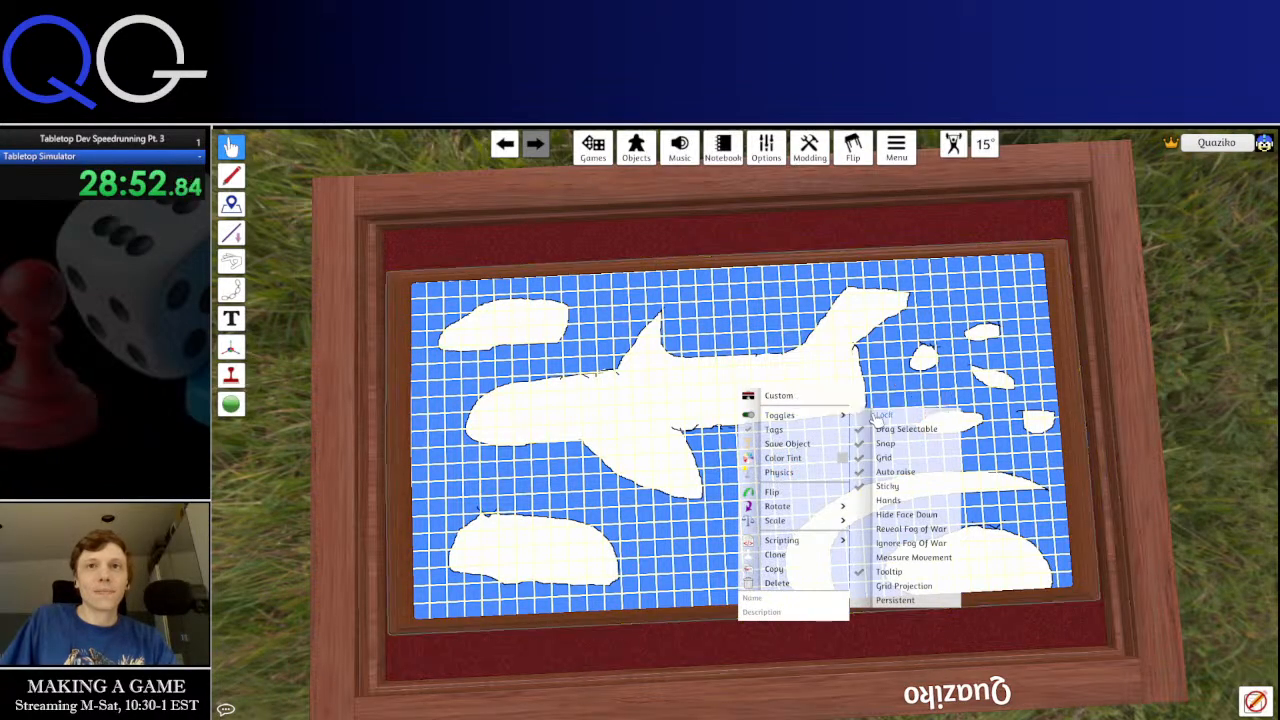
pyautogui.scroll(2, 634, 422)
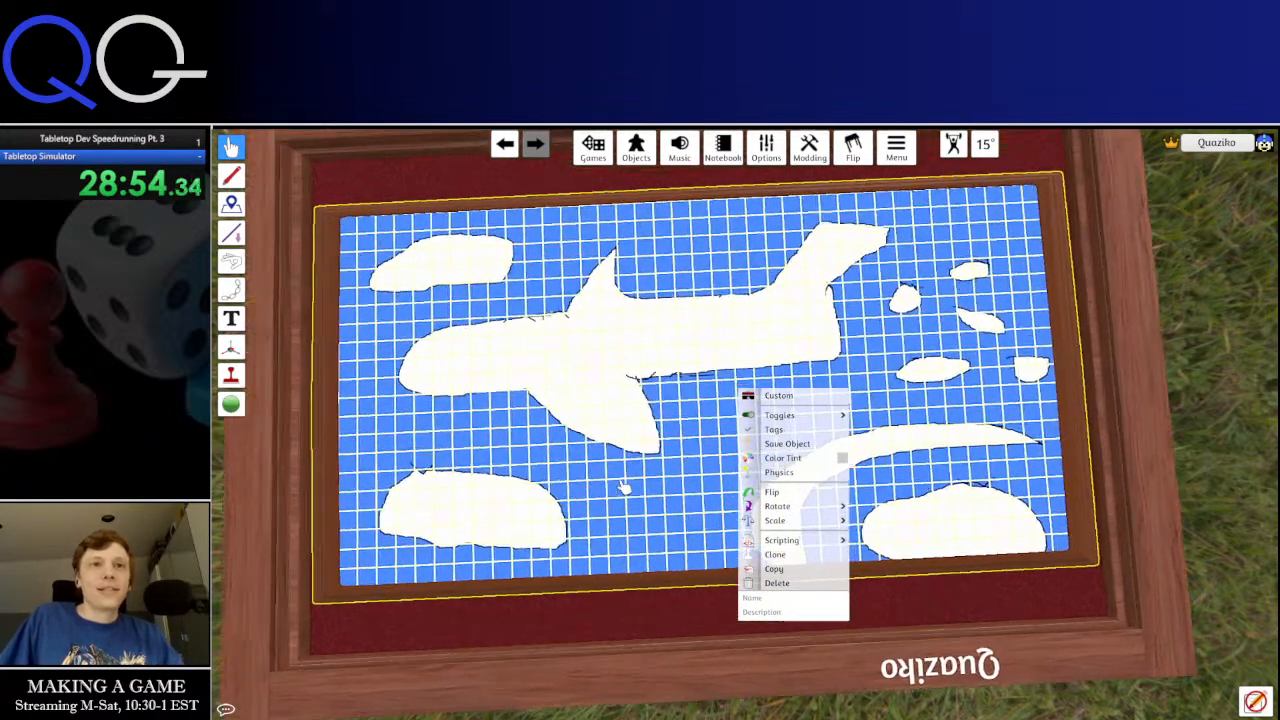
pyautogui.scroll(2, 625, 500)
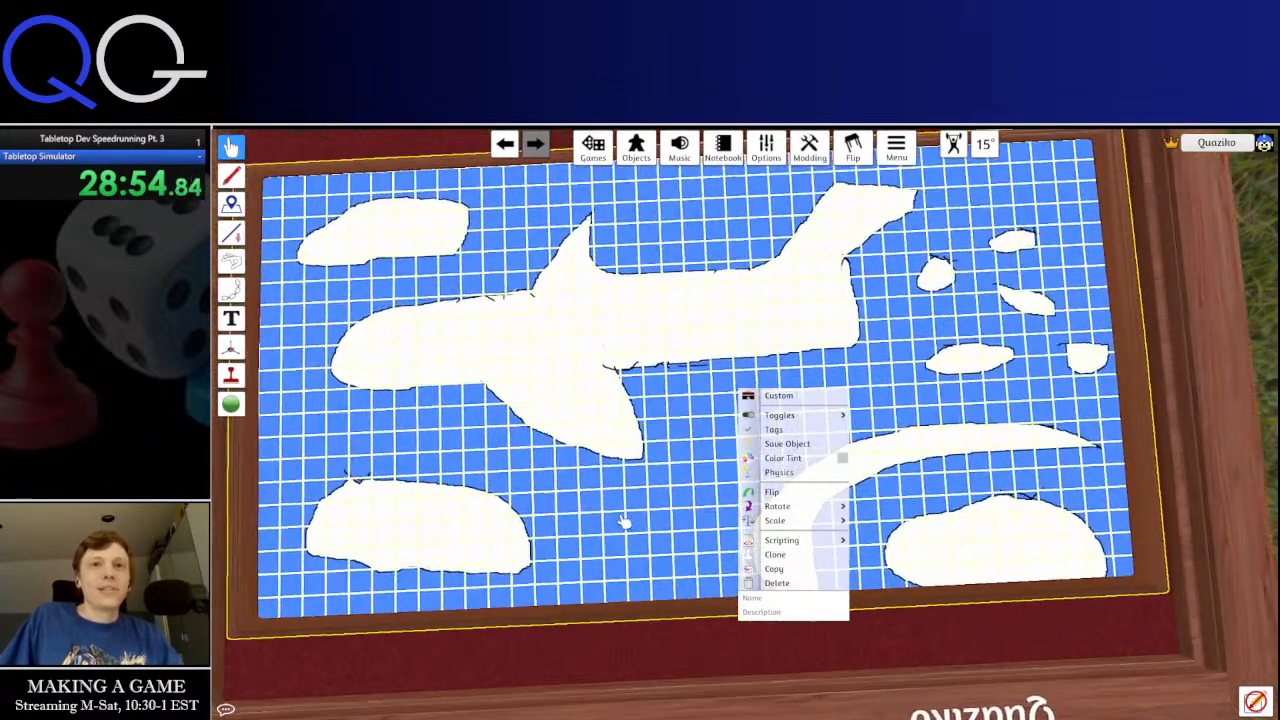
pyautogui.press('s')
pyautogui.click(517, 494)
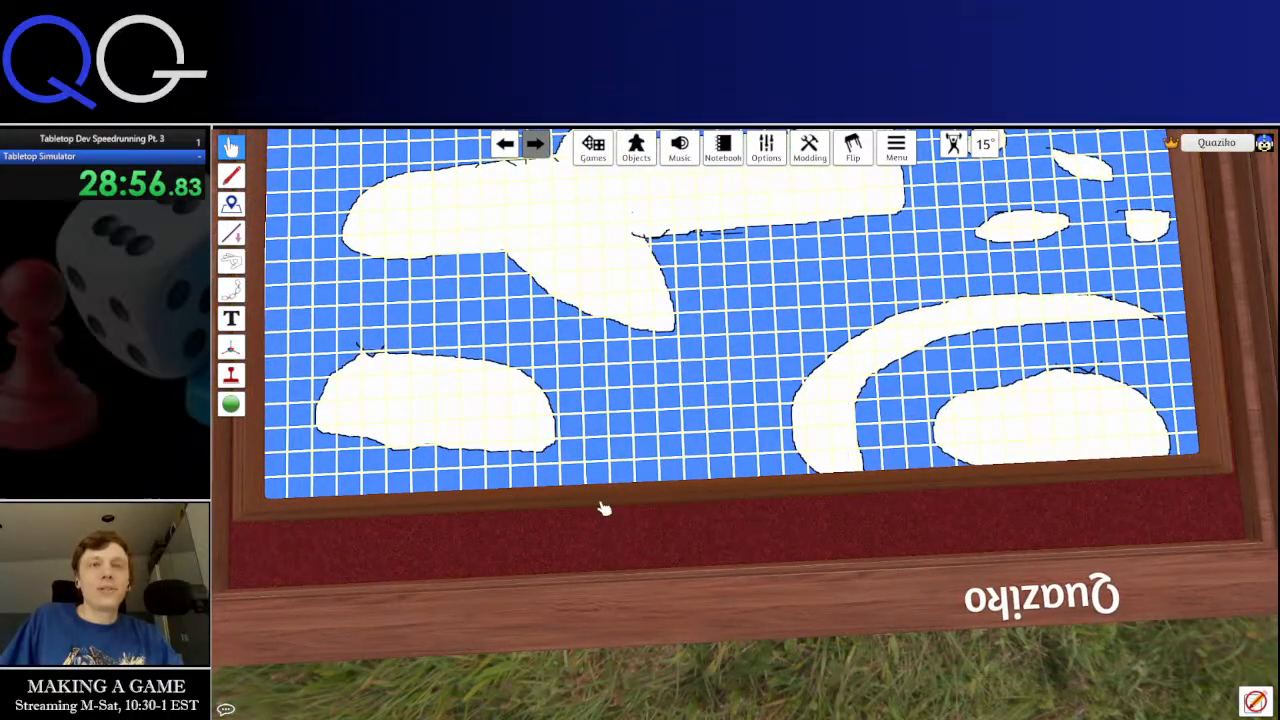
pyautogui.moveTo(604, 509); pyautogui.dragTo(646, 403)
pyautogui.press('w')
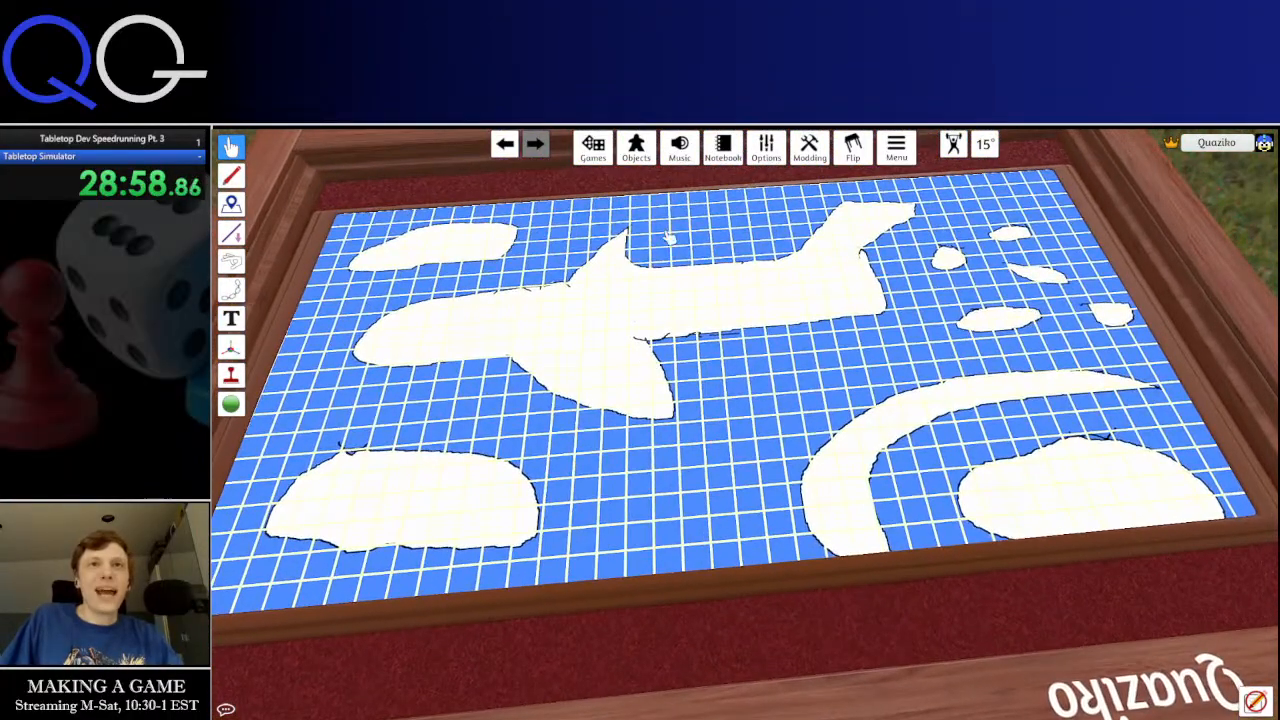
# Place a custom Token component on the water below the airplane-shaped island
pyautogui.click(636, 147)
pyautogui.click(1008, 312)
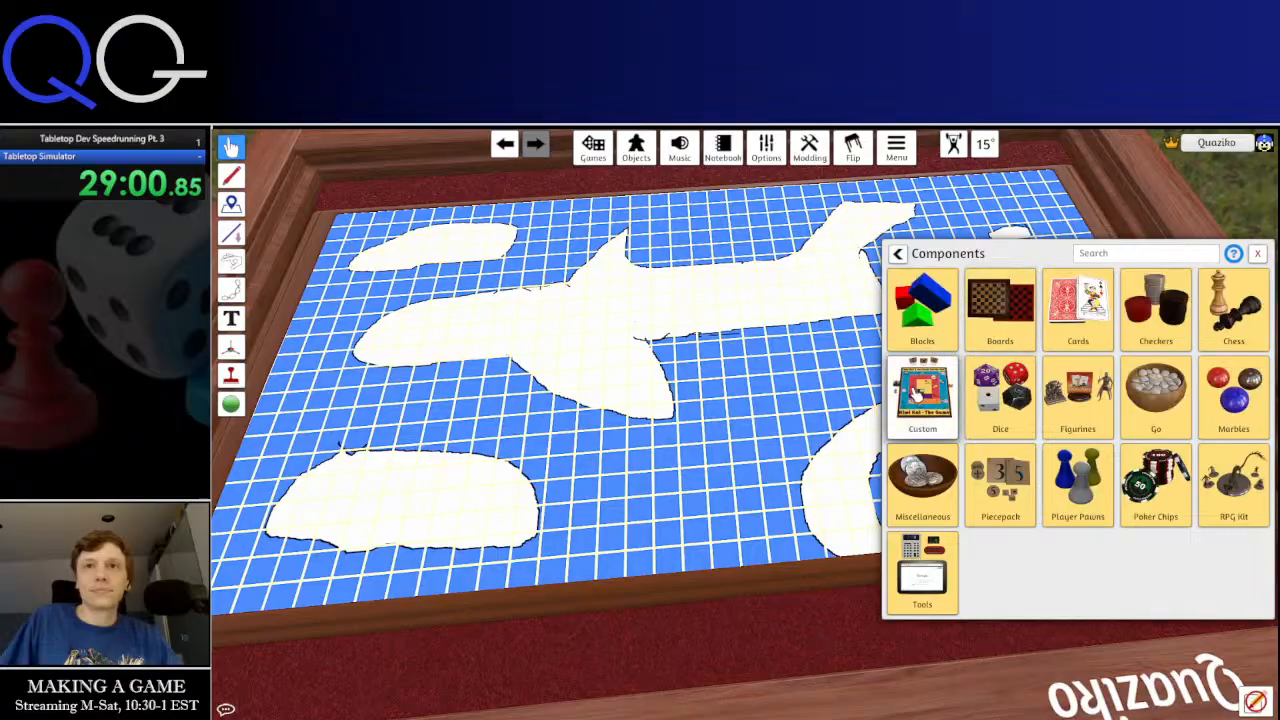
pyautogui.click(918, 395)
pyautogui.click(1063, 320)
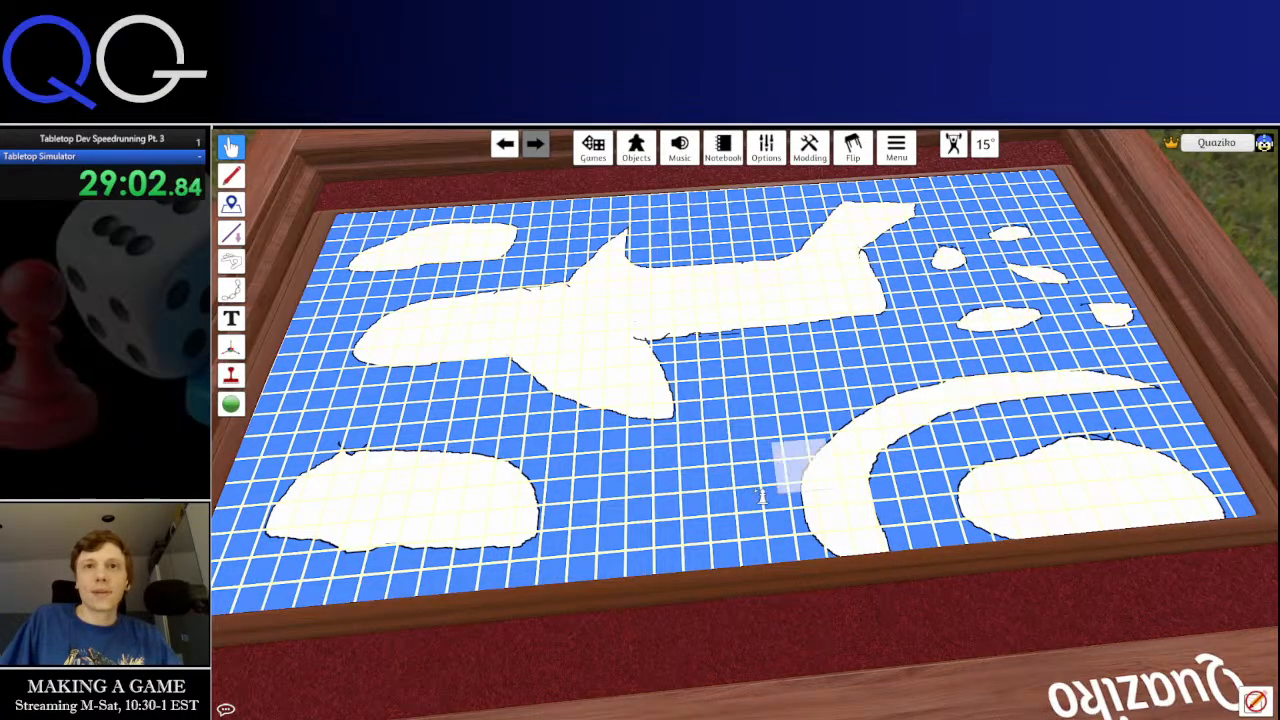
pyautogui.click(645, 503)
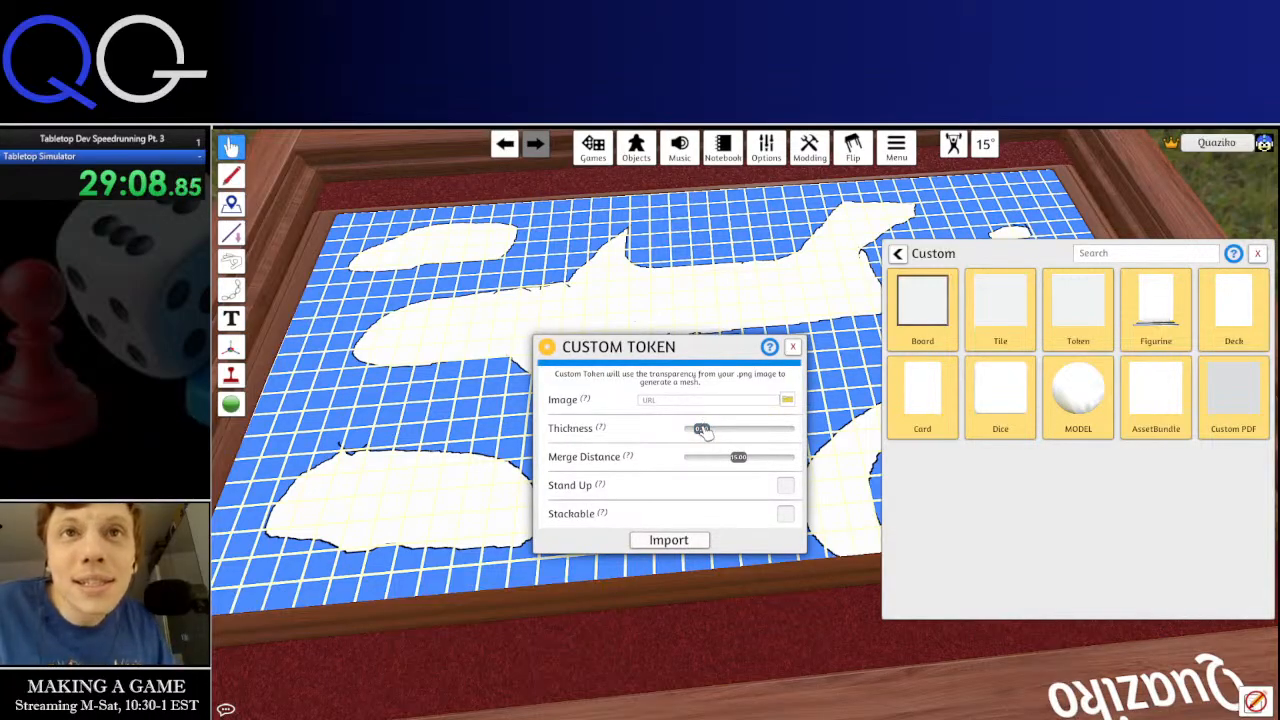
# Import the custom token with a thickness of 0.52 and the uploaded airport_token image, then close the component browser
pyautogui.moveTo(712, 433); pyautogui.dragTo(736, 440)
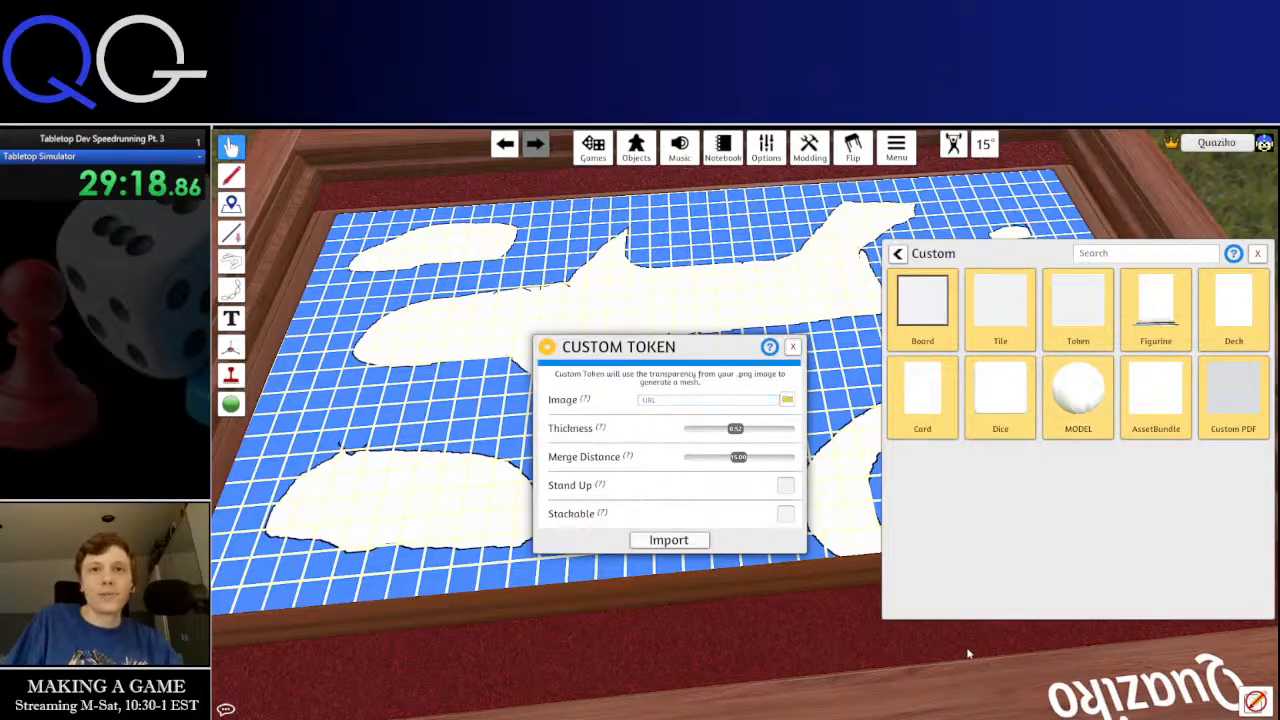
pyautogui.click(787, 399)
pyautogui.click(700, 446)
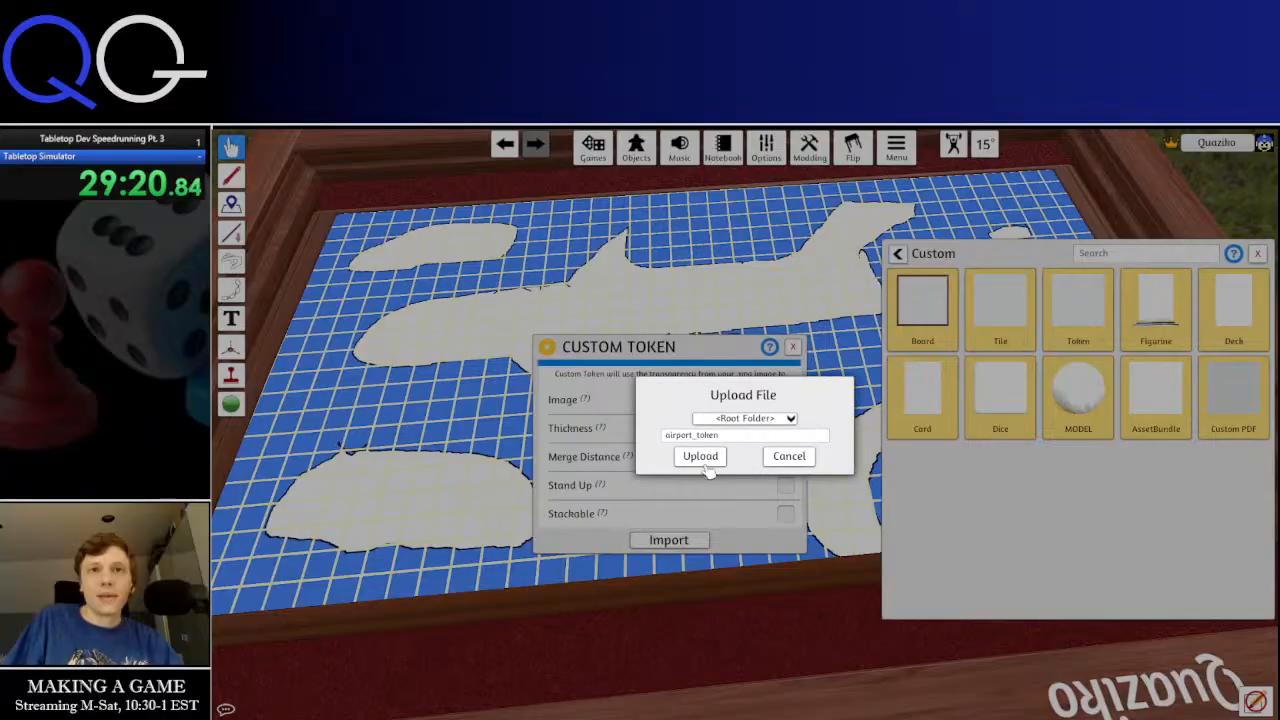
pyautogui.click(702, 456)
pyautogui.click(668, 540)
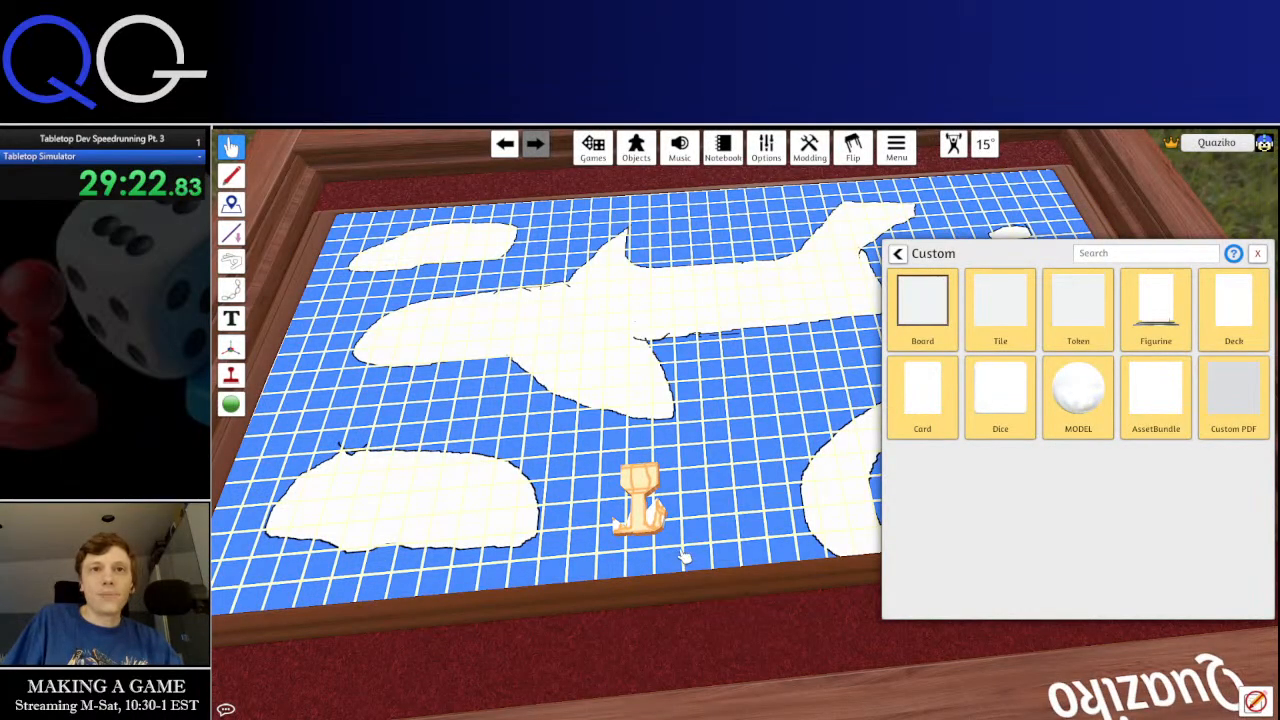
pyautogui.click(1258, 255)
# Scale the orange airport token down to fit one grid square and set it in a water square below the airplane-shaped island
pyautogui.scroll(5, 650, 506)
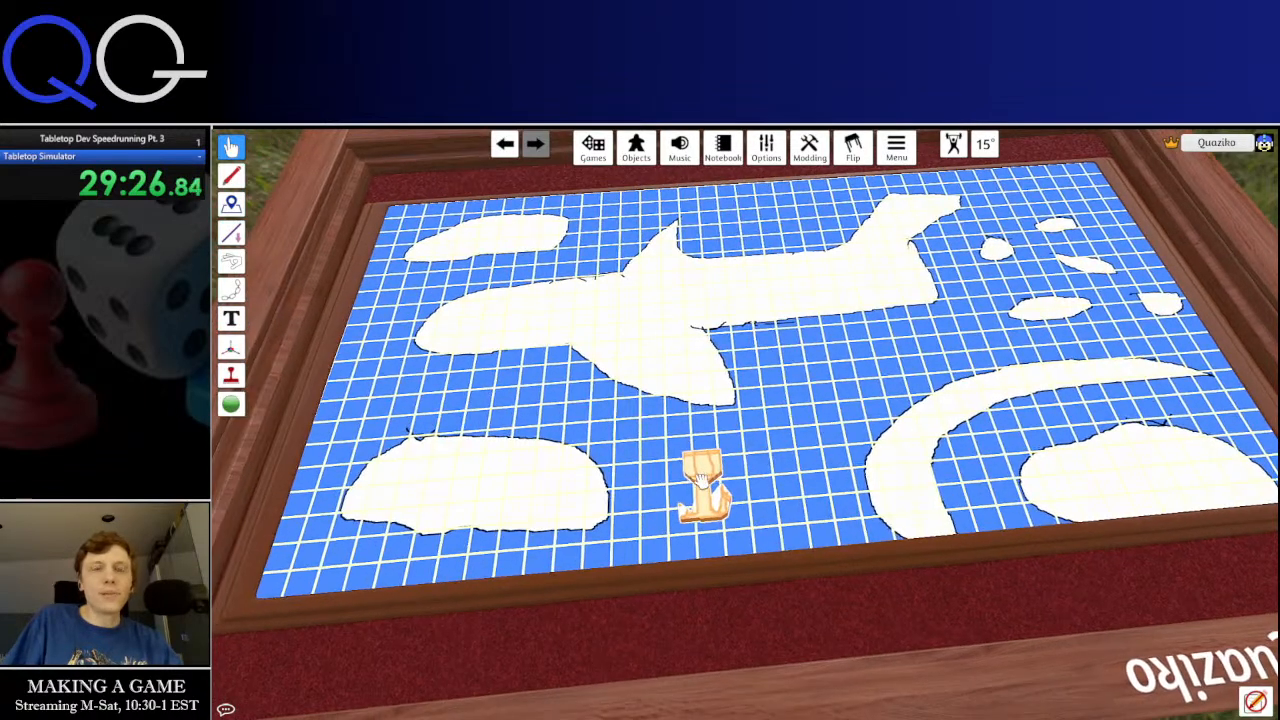
pyautogui.scroll(5, 700, 480)
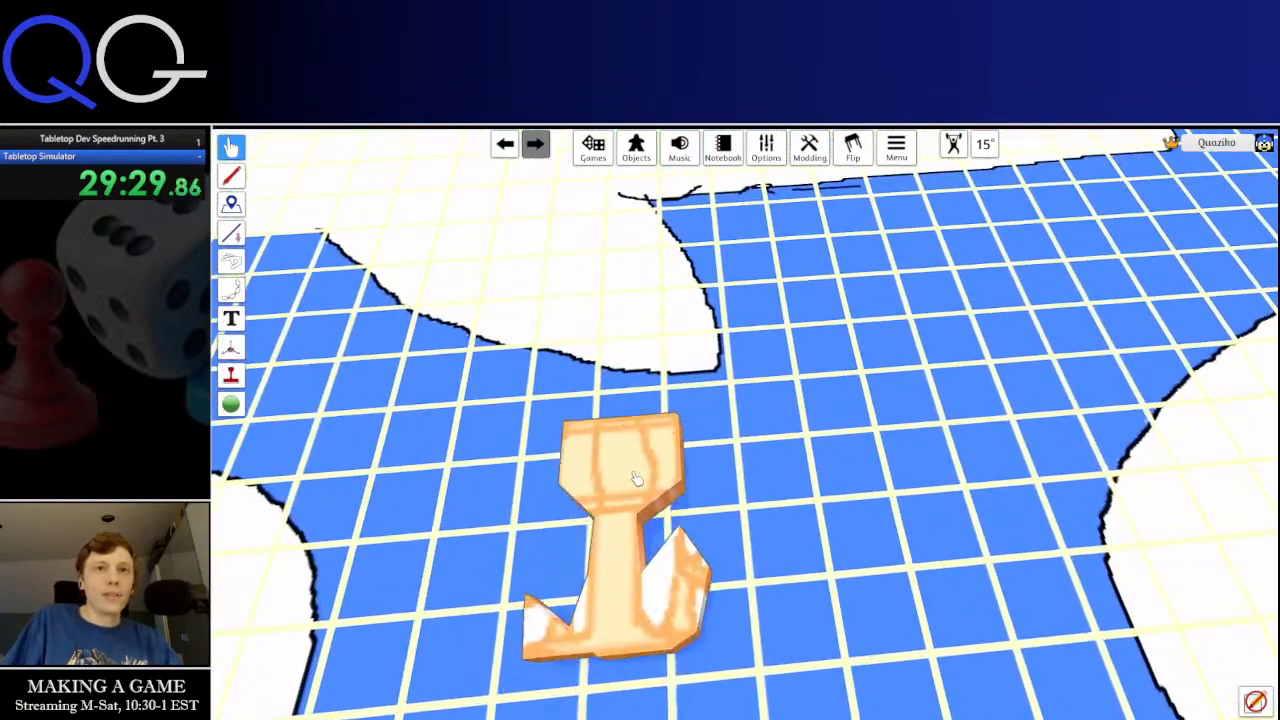
pyautogui.moveTo(636, 478); pyautogui.dragTo(600, 455)
pyautogui.press('-')
pyautogui.press('-')
pyautogui.press('-')
pyautogui.press('-')
pyautogui.press('-')
pyautogui.press('-')
pyautogui.press('-')
pyautogui.press('-')
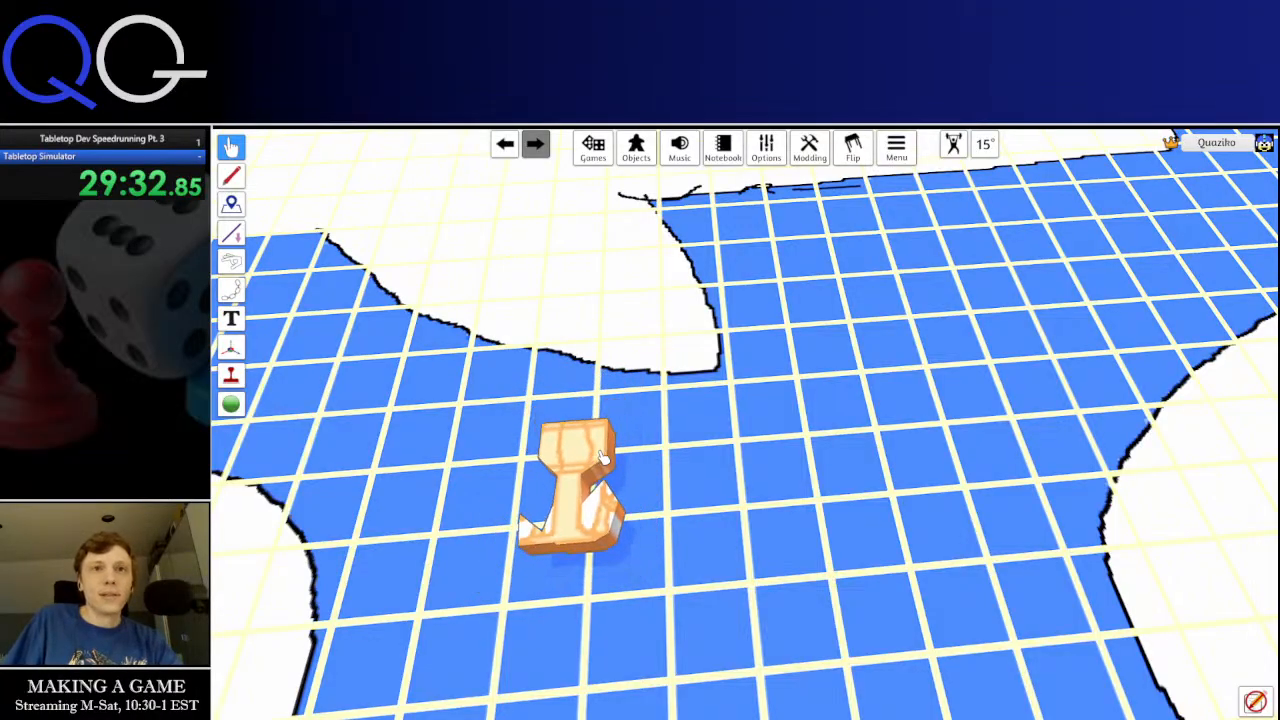
pyautogui.moveTo(589, 498); pyautogui.dragTo(558, 568)
pyautogui.press('a')
pyautogui.press('w')
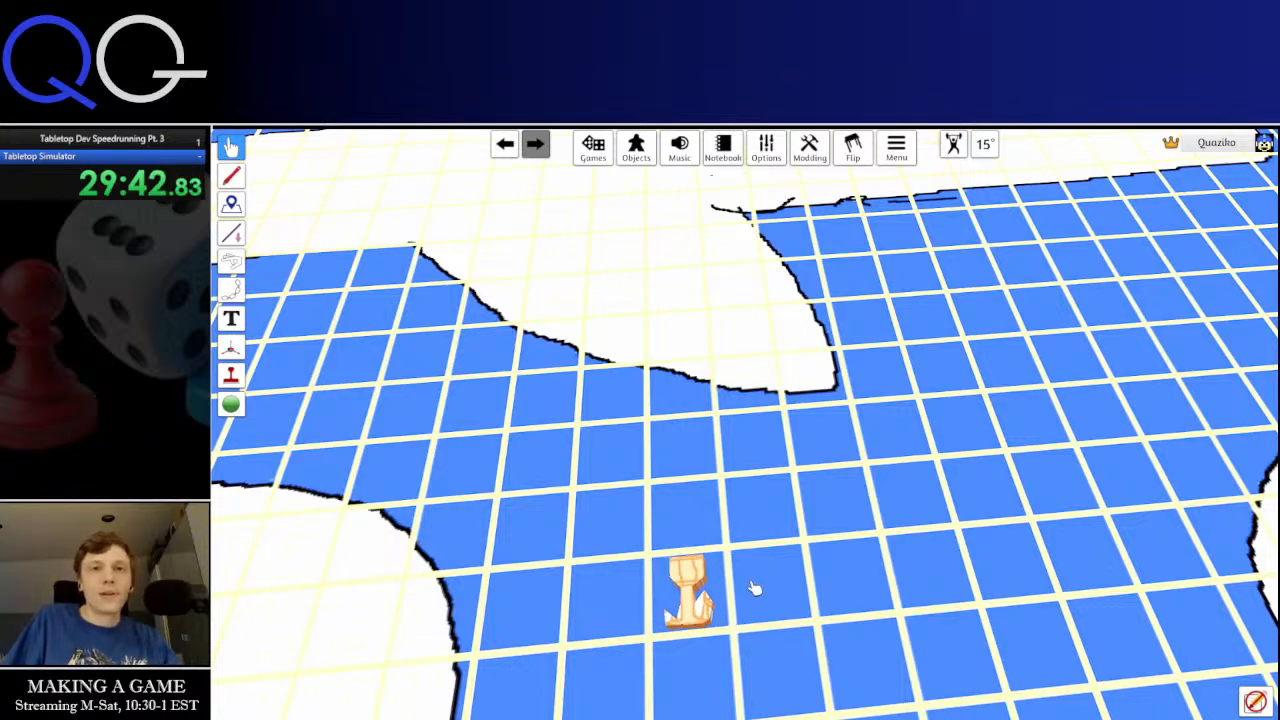
pyautogui.scroll(-5, 755, 588)
pyautogui.scroll(1, 715, 620)
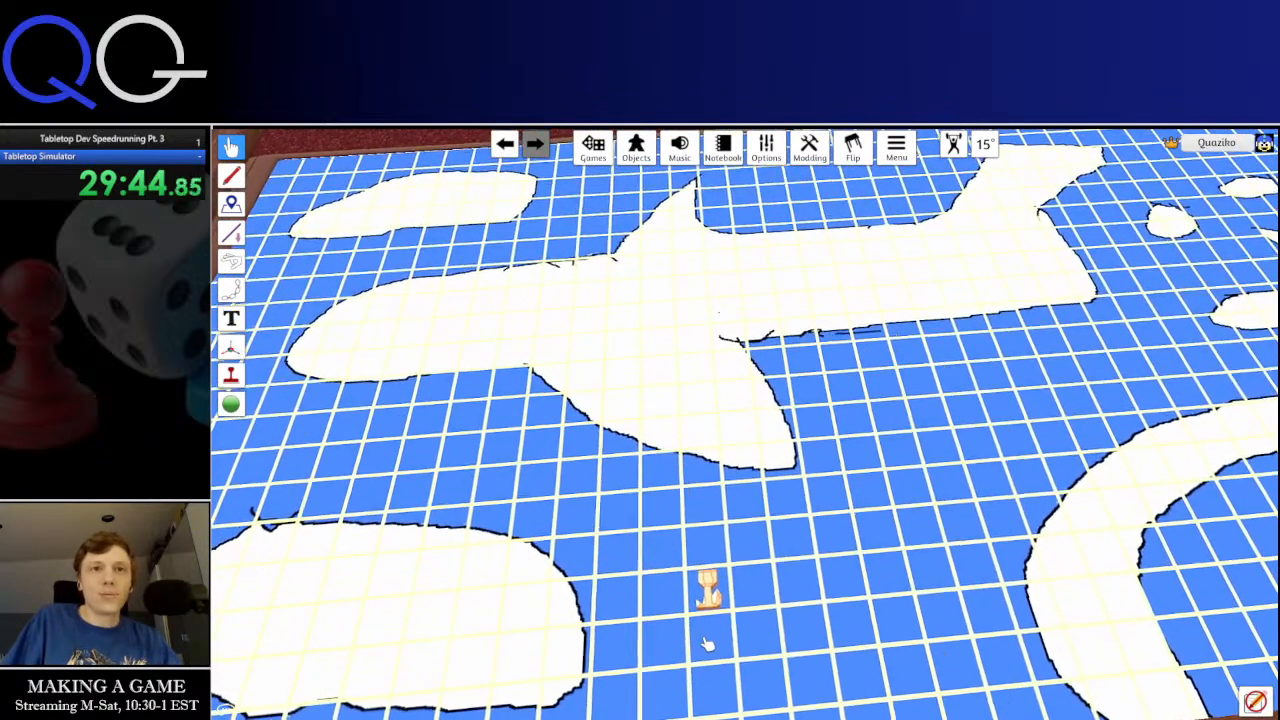
# Move the airport token onto the lower wing of the airplane-shaped island and inspect it against the grid
pyautogui.moveTo(707, 644); pyautogui.dragTo(702, 682)
pyautogui.scroll(-3, 702, 682)
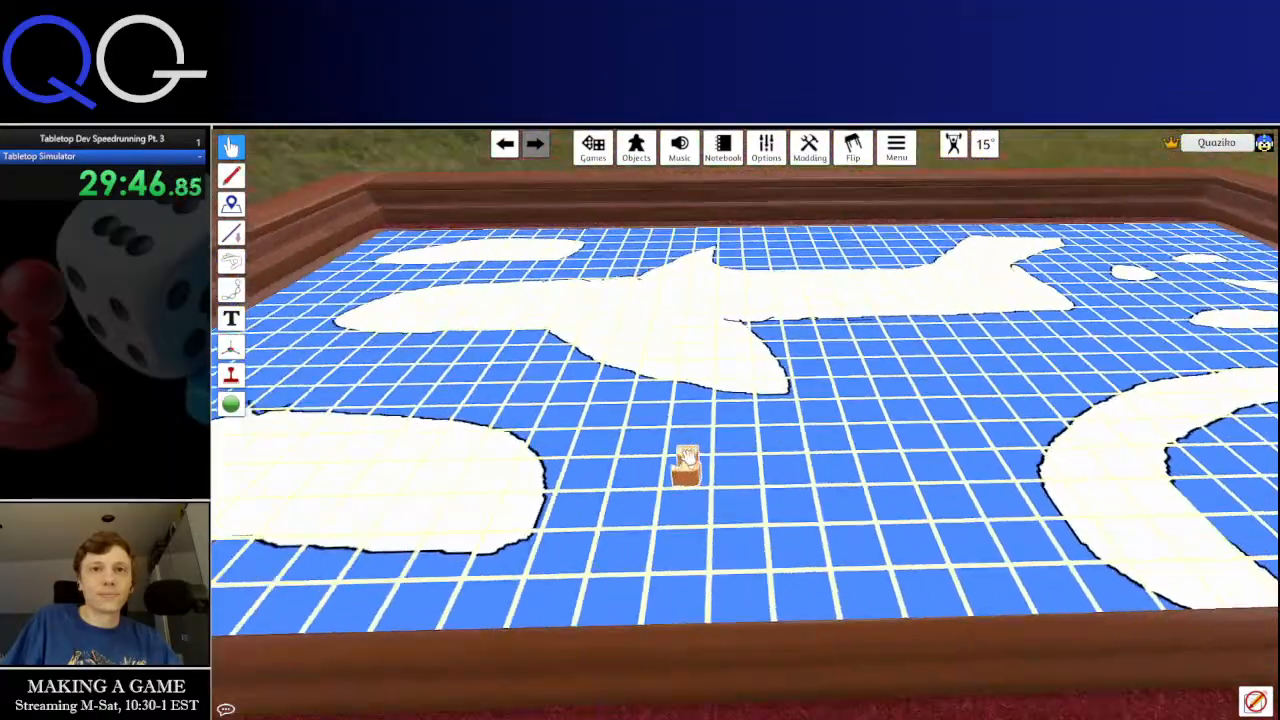
pyautogui.scroll(3, 702, 682)
pyautogui.moveTo(727, 604); pyautogui.dragTo(697, 415)
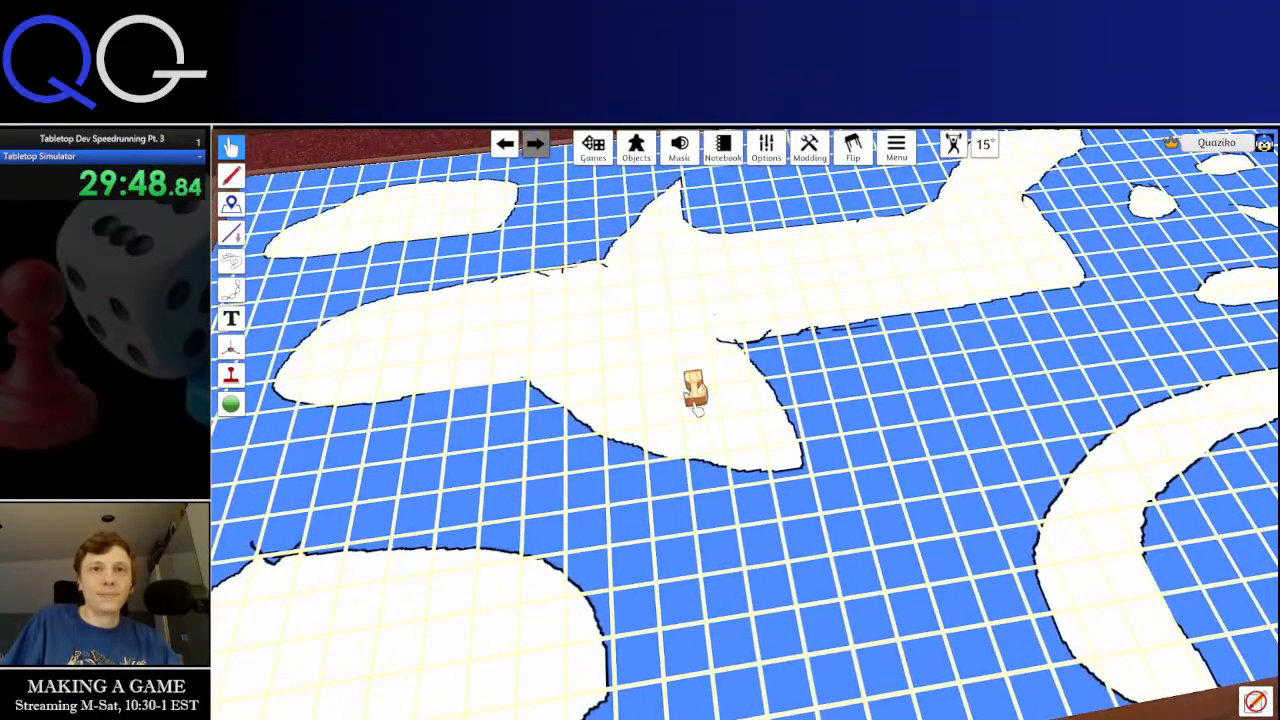
pyautogui.moveTo(726, 459); pyautogui.dragTo(727, 636)
pyautogui.scroll(5, 690, 445)
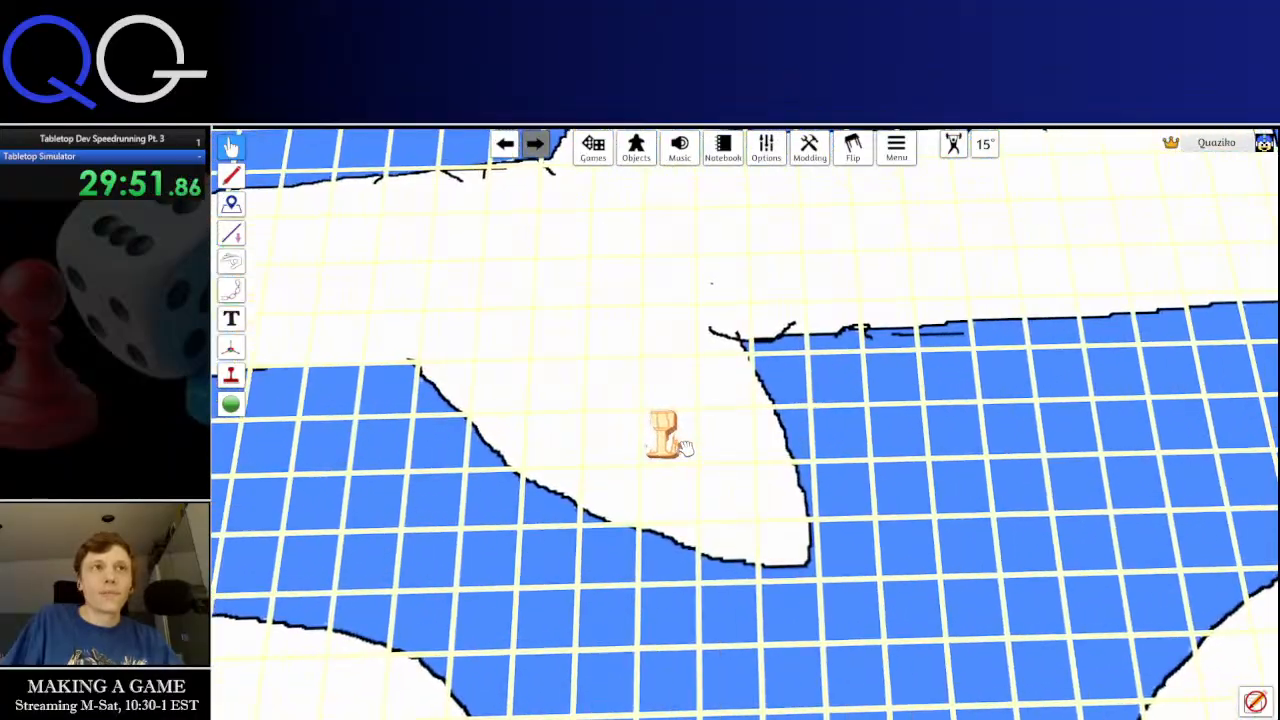
pyautogui.scroll(2, 685, 448)
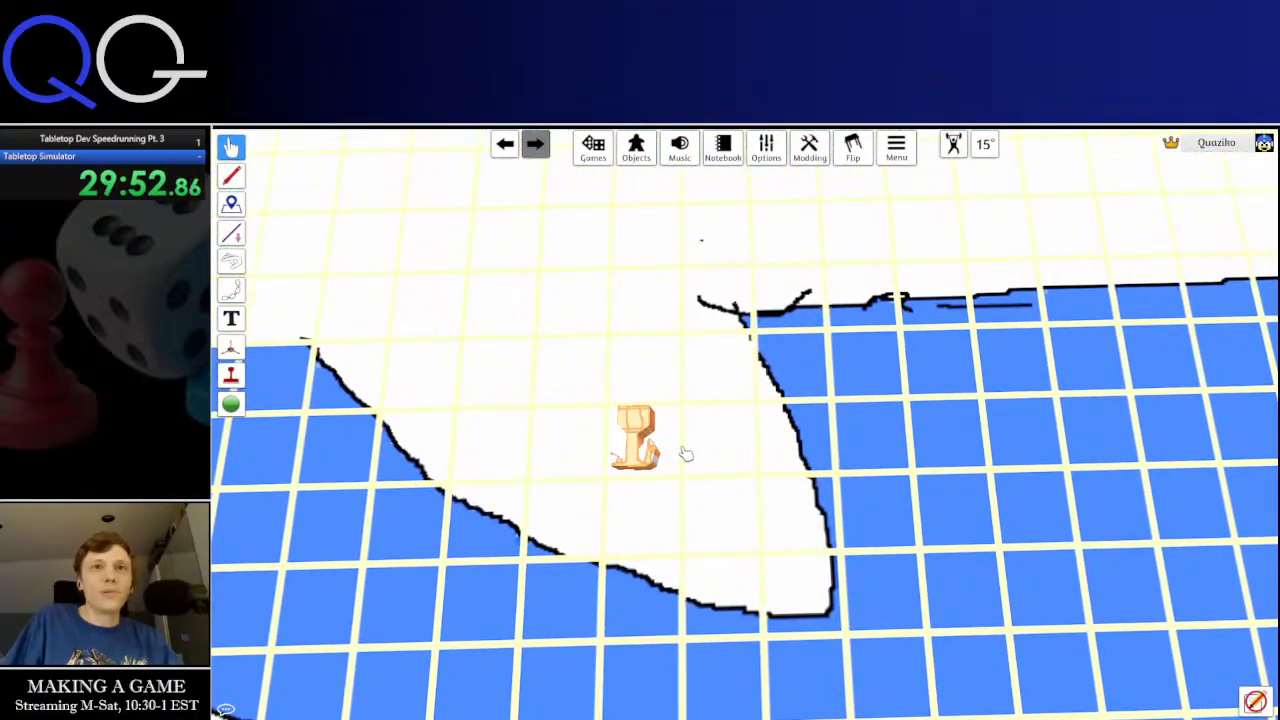
pyautogui.press('a')
pyautogui.moveTo(737, 614); pyautogui.dragTo(748, 655)
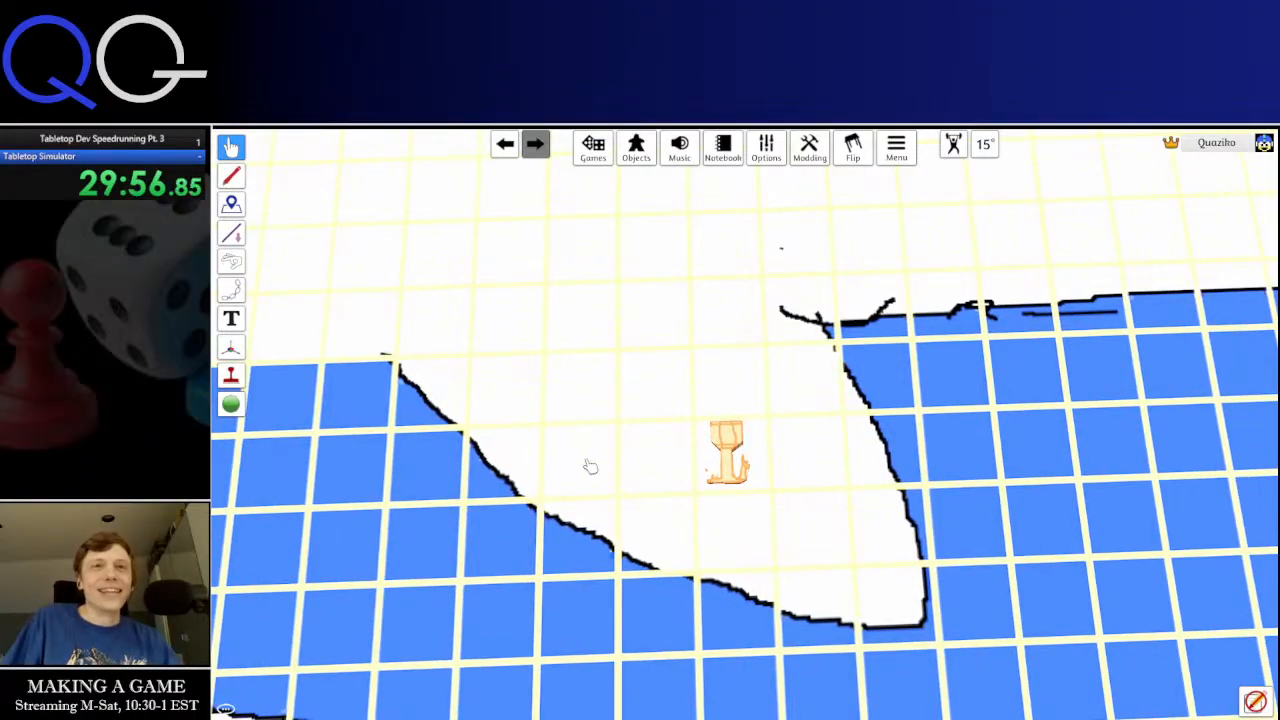
# Move the airport token off the map onto the red felt strip below the lower-left island
pyautogui.press('w')
pyautogui.press('a')
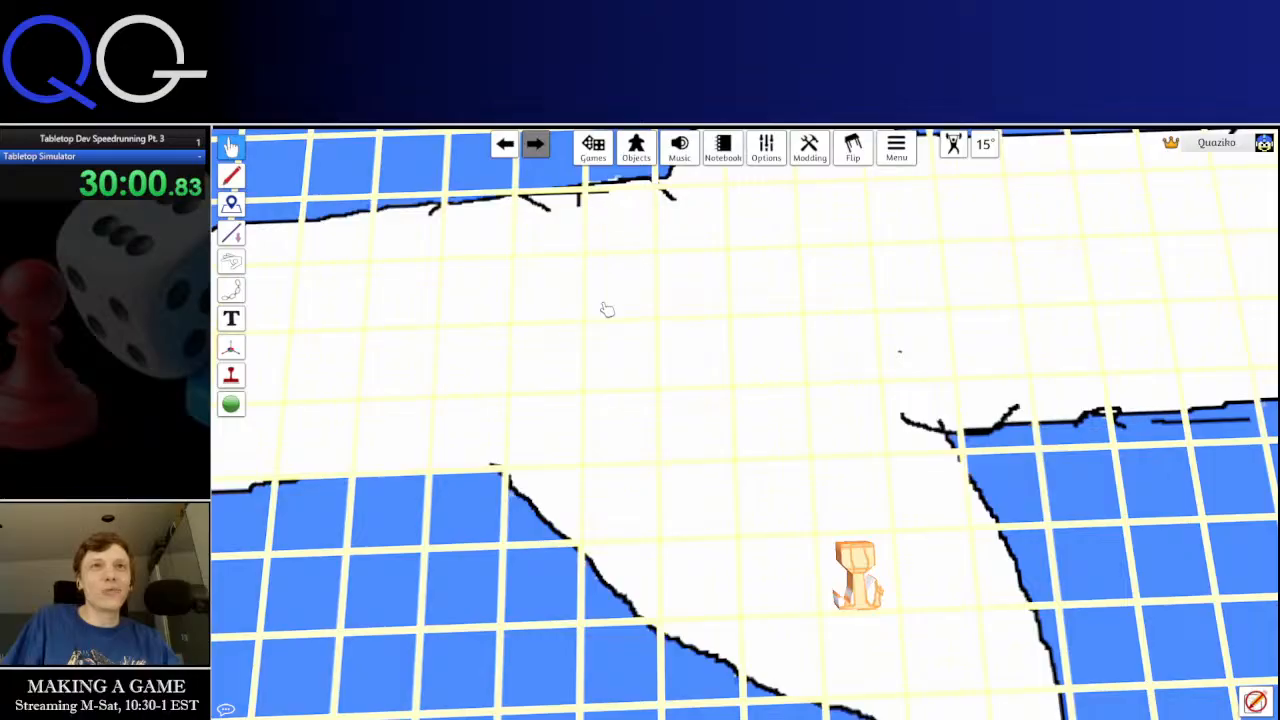
pyautogui.scroll(-10, 907, 645)
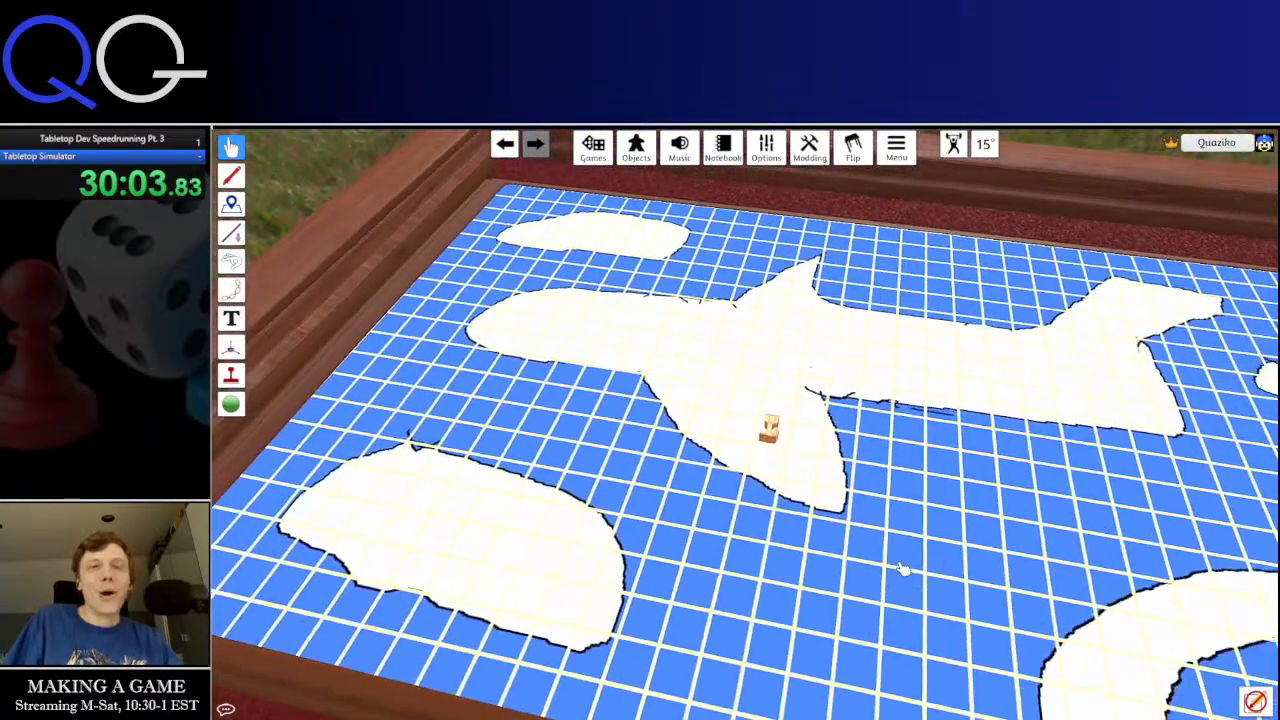
pyautogui.press('s')
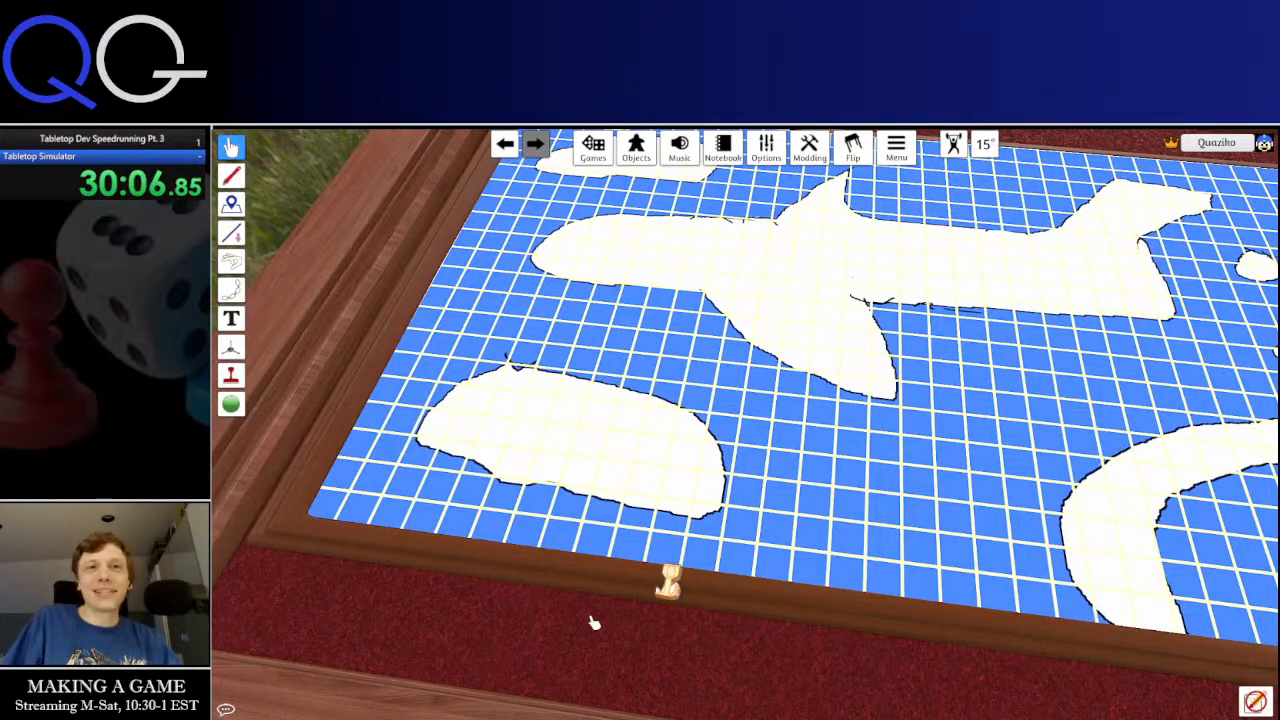
pyautogui.press('a')
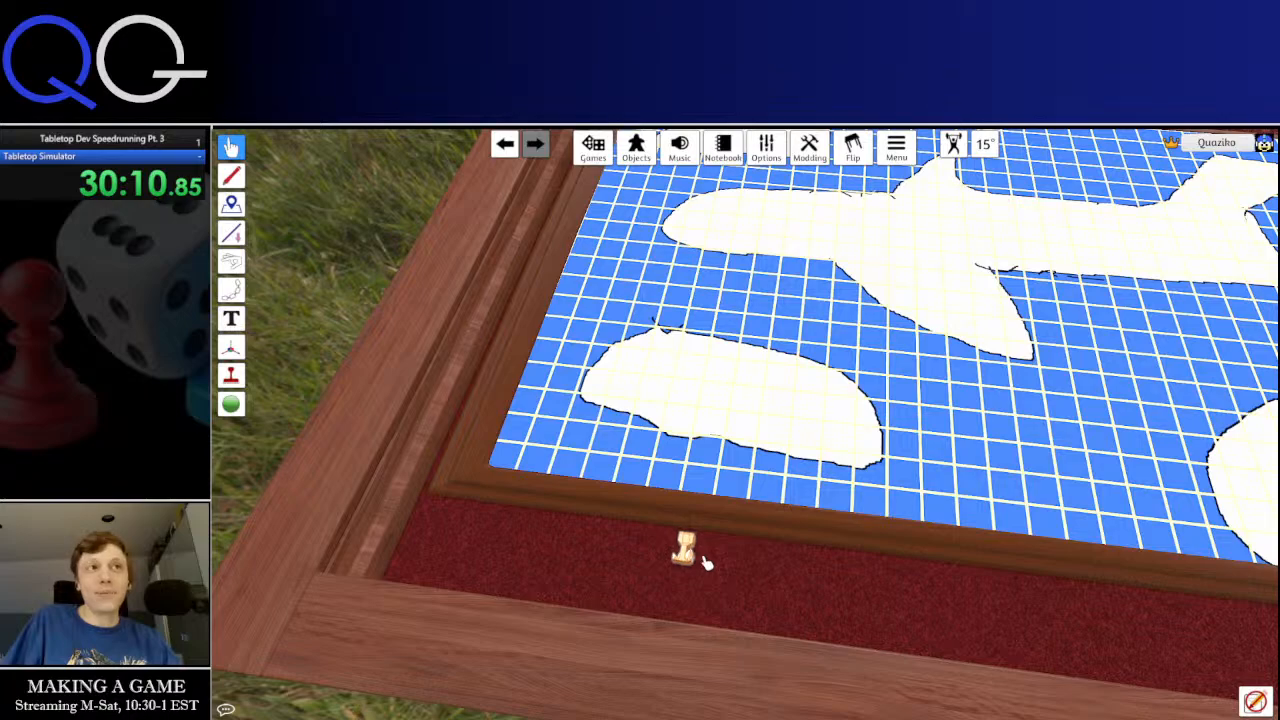
pyautogui.scroll(5, 700, 575)
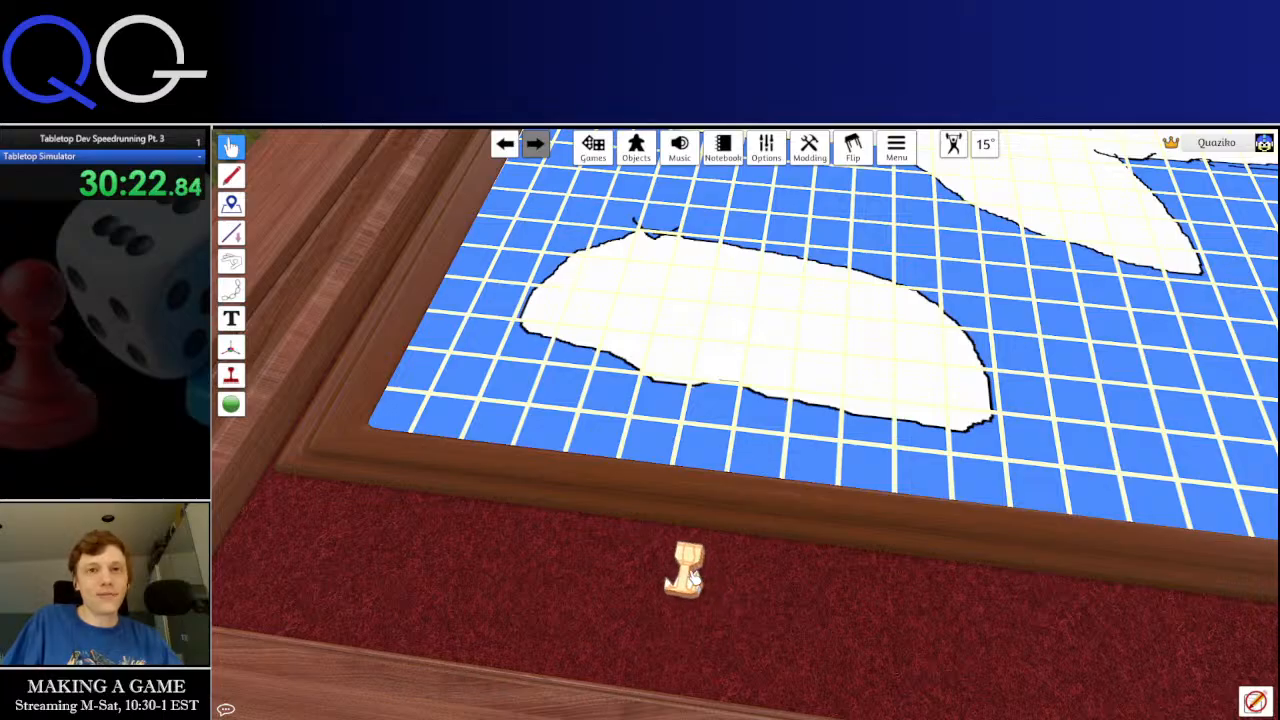
# Paste over a dozen copies of the airport token into a pile on the red felt
pyautogui.hotkey('ctrl', 'v')
pyautogui.hotkey('ctrl', 'v')
pyautogui.hotkey('ctrl', 'v')
pyautogui.hotkey('ctrl', 'v')
pyautogui.hotkey('ctrl', 'v')
pyautogui.hotkey('ctrl', 'v')
pyautogui.hotkey('ctrl', 'v')
pyautogui.hotkey('ctrl', 'v')
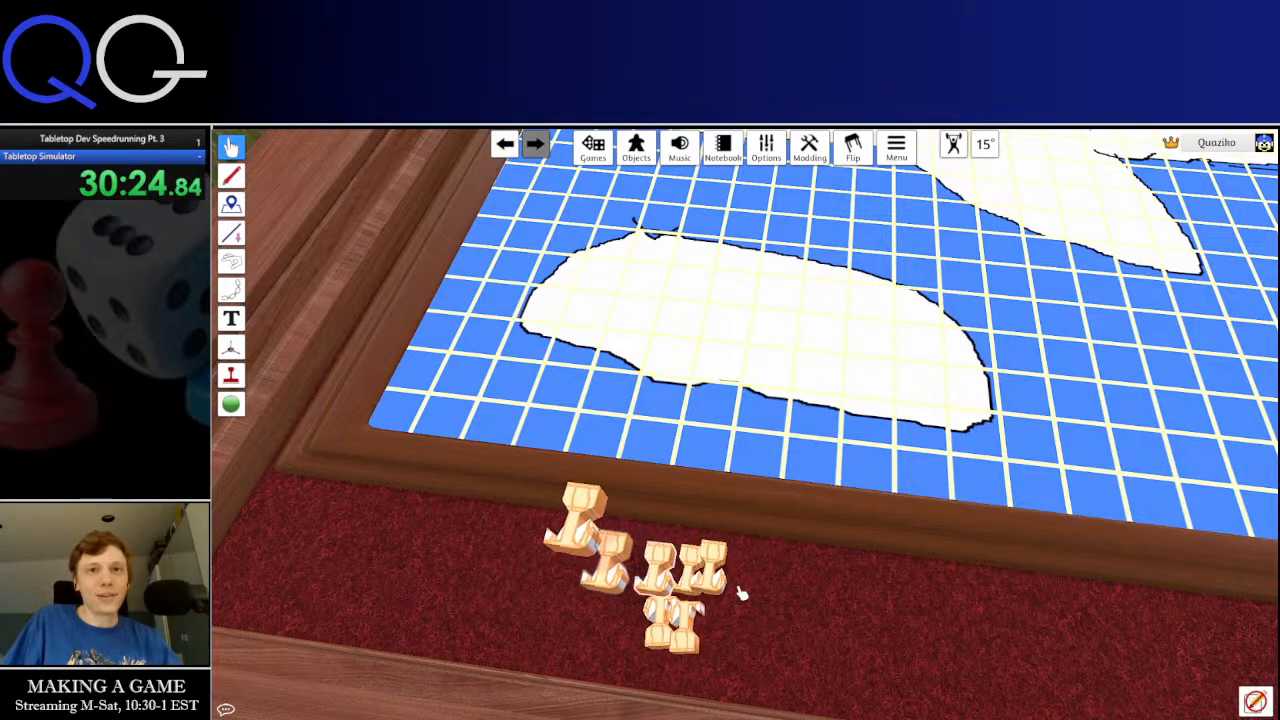
pyautogui.hotkey('ctrl', 'v')
pyautogui.hotkey('ctrl', 'v')
pyautogui.hotkey('ctrl', 'v')
pyautogui.hotkey('ctrl', 'v')
pyautogui.hotkey('ctrl', 'v')
pyautogui.hotkey('ctrl', 'v')
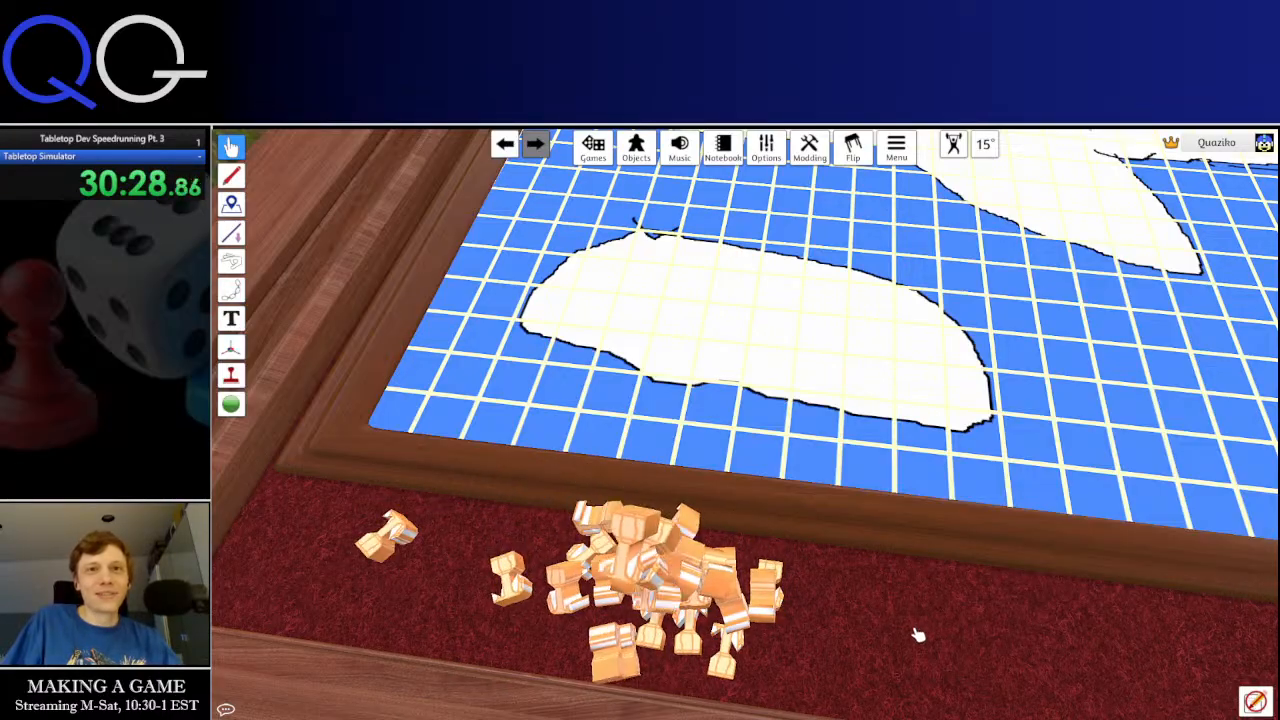
# Gather the stray airport token lying apart on the felt into the pile of copies
pyautogui.press('s')
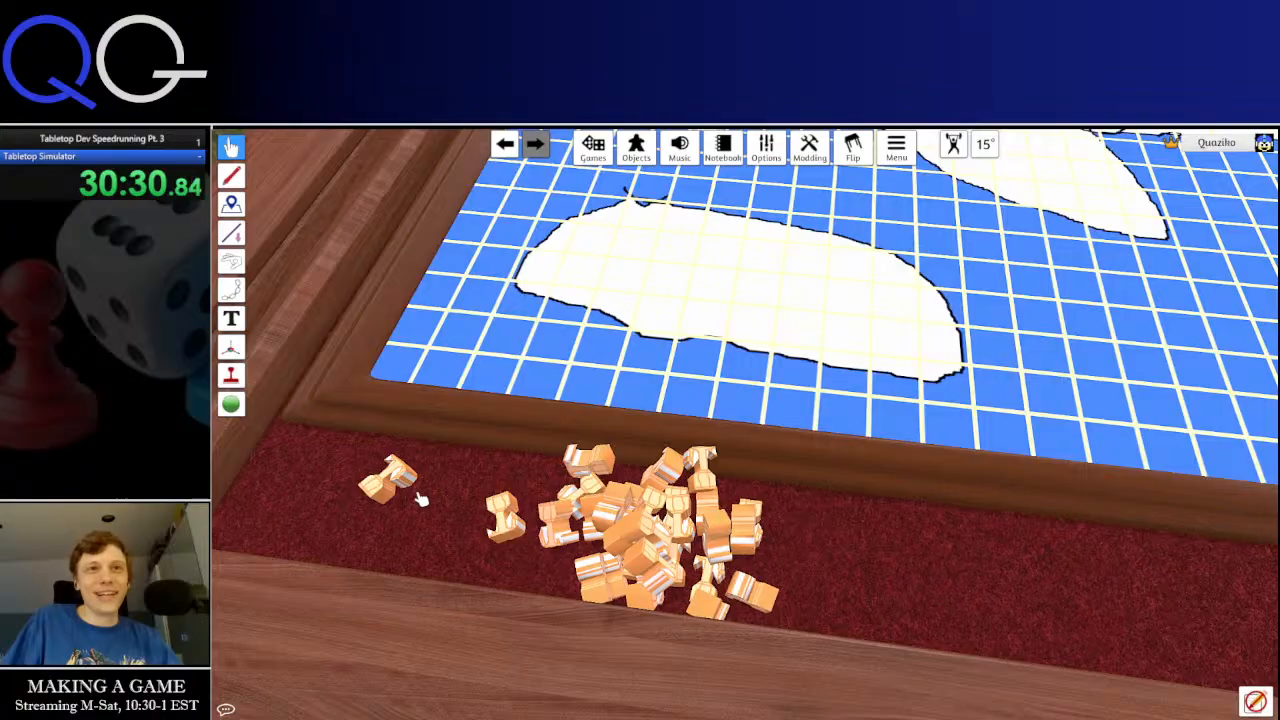
pyautogui.moveTo(420, 497); pyautogui.dragTo(806, 567)
pyautogui.press('d')
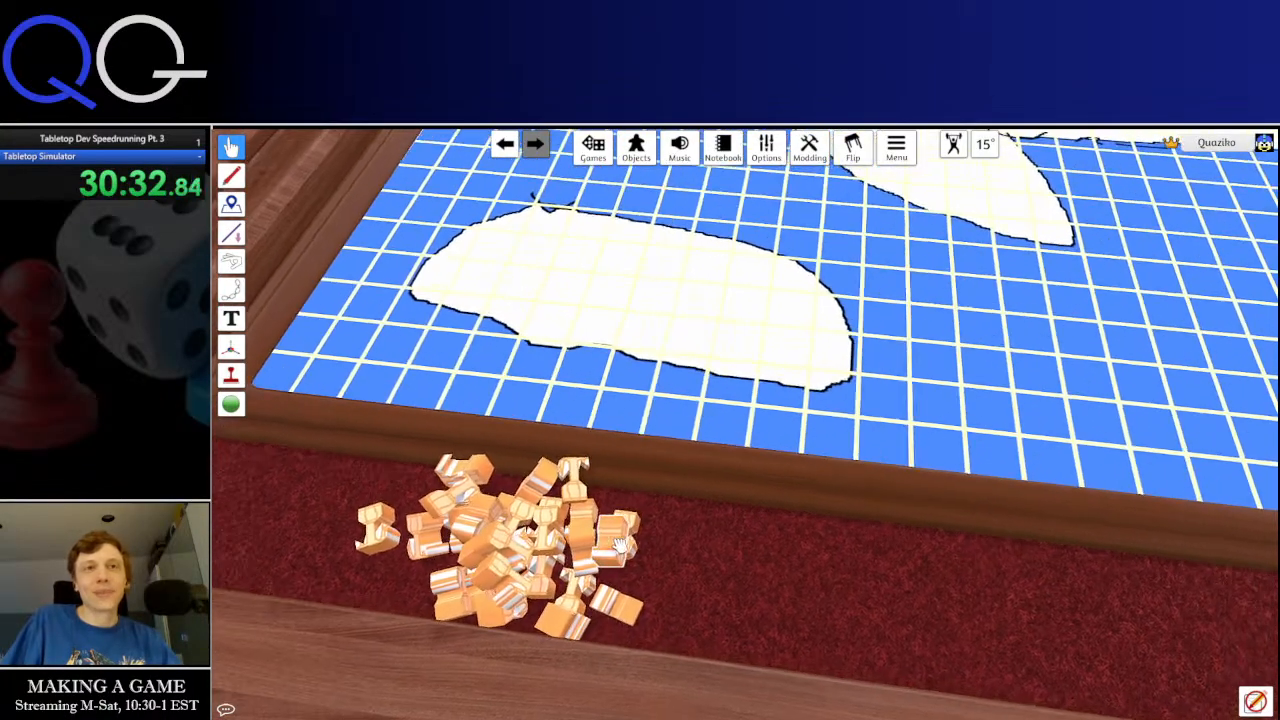
# Place a custom Token component on the red felt beside the pile of airport tokens
pyautogui.click(636, 150)
pyautogui.click(1010, 315)
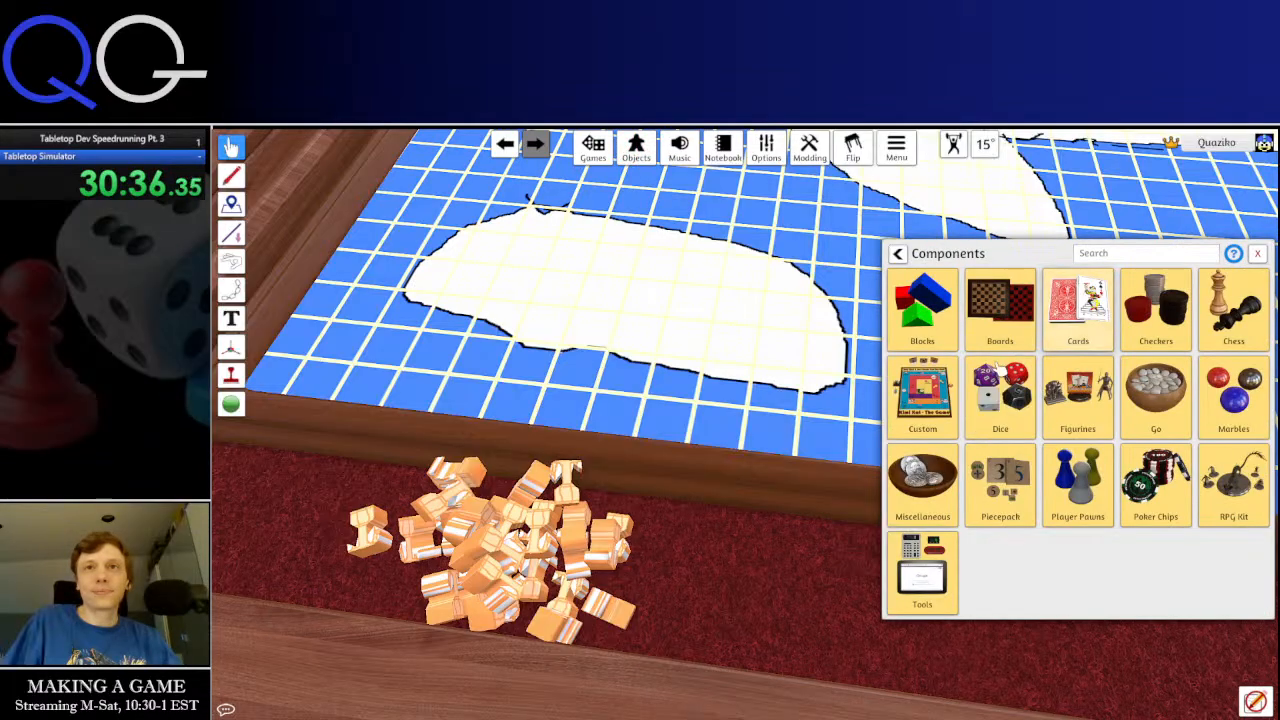
pyautogui.click(950, 430)
pyautogui.click(1063, 314)
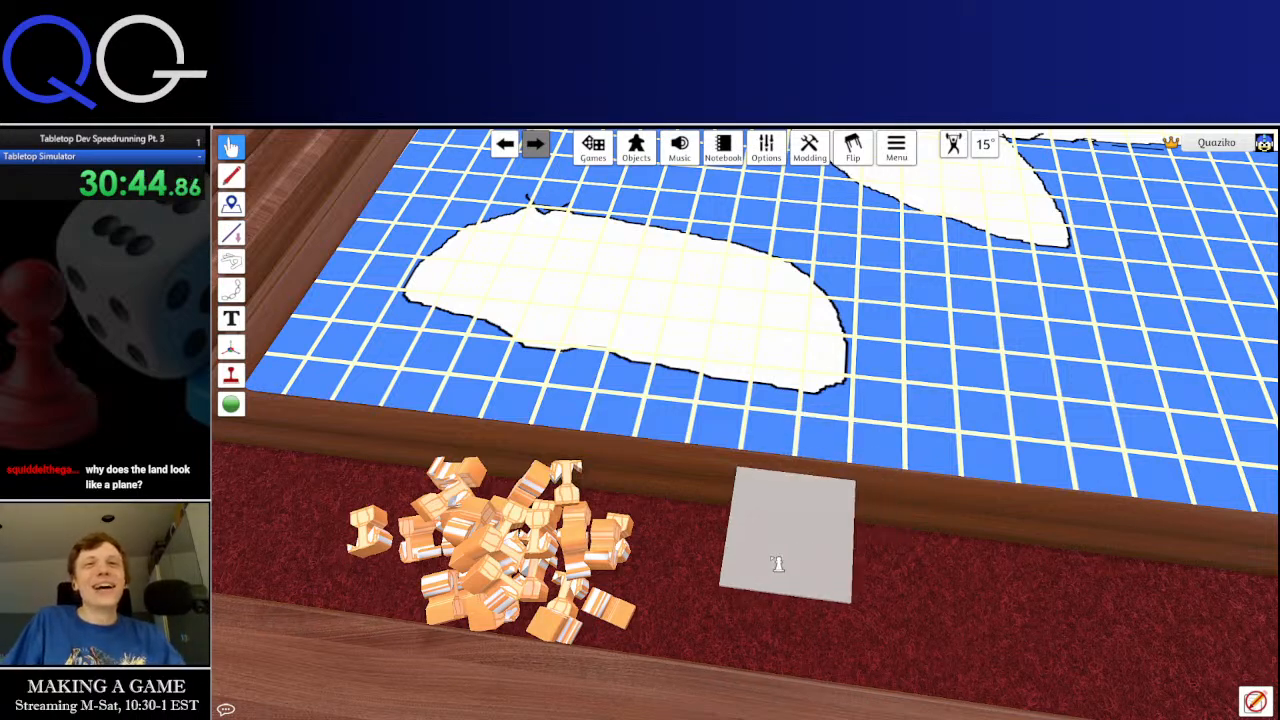
pyautogui.scroll(5, 808, 408)
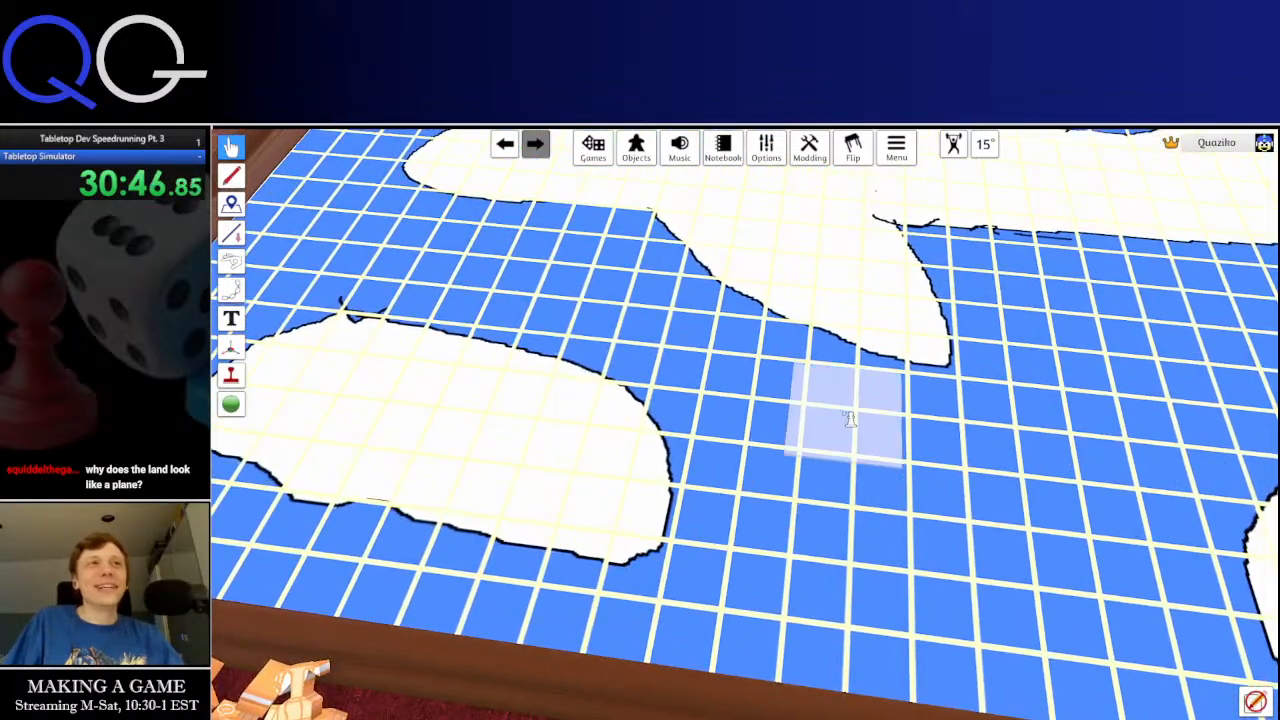
pyautogui.press('w')
pyautogui.press('d')
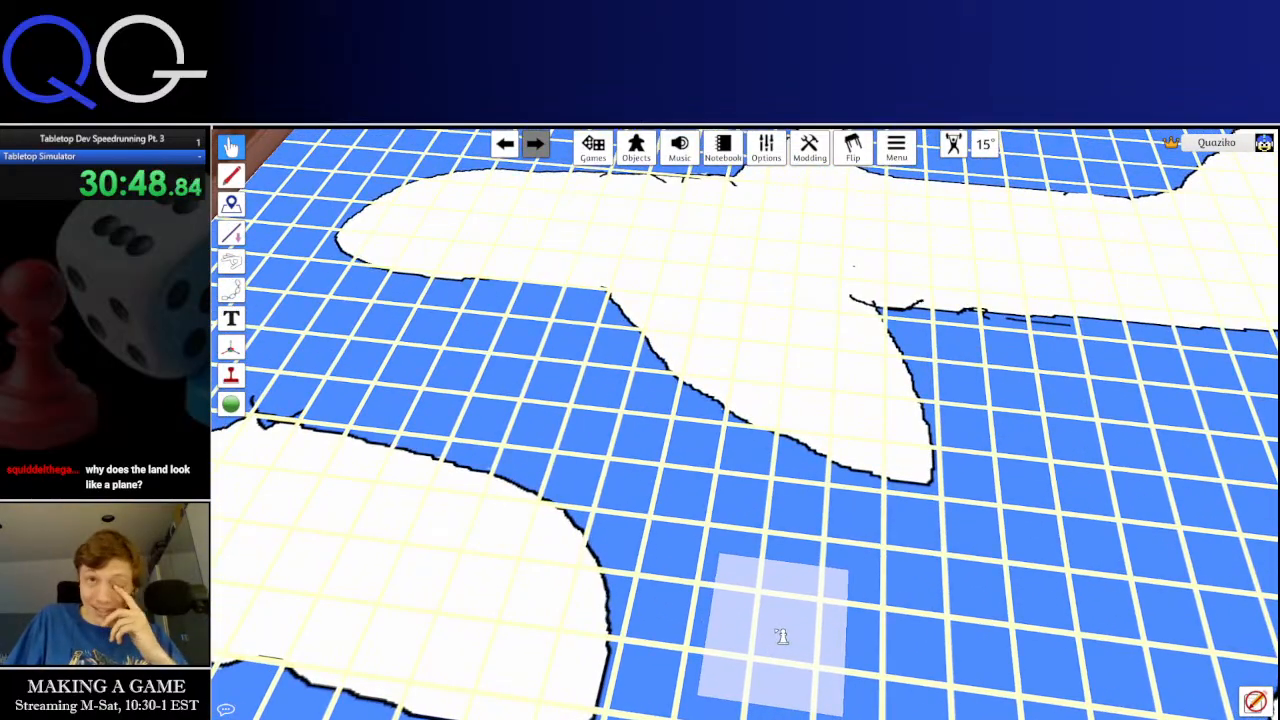
pyautogui.moveTo(782, 636); pyautogui.dragTo(628, 333)
pyautogui.press('s')
pyautogui.press('d')
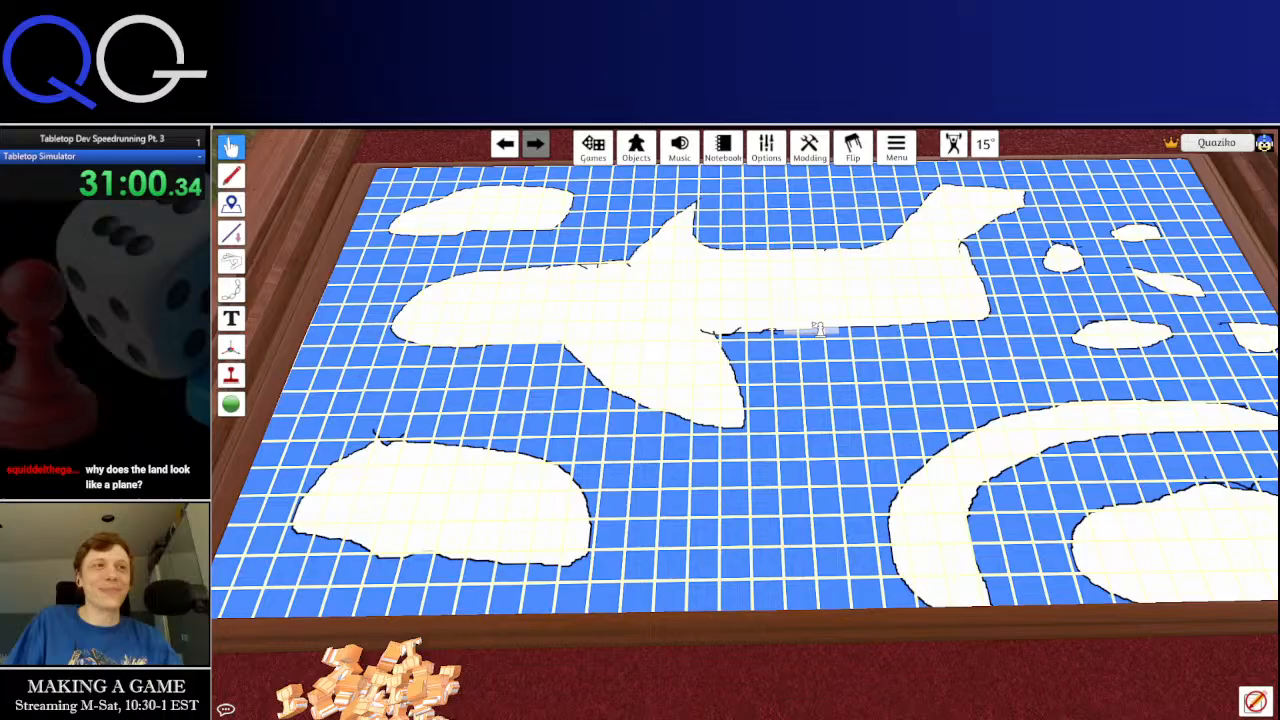
pyautogui.moveTo(818, 330); pyautogui.dragTo(565, 574)
pyautogui.press('s')
pyautogui.scroll(5, 616, 545)
pyautogui.press('s')
pyautogui.scroll(1, 610, 520)
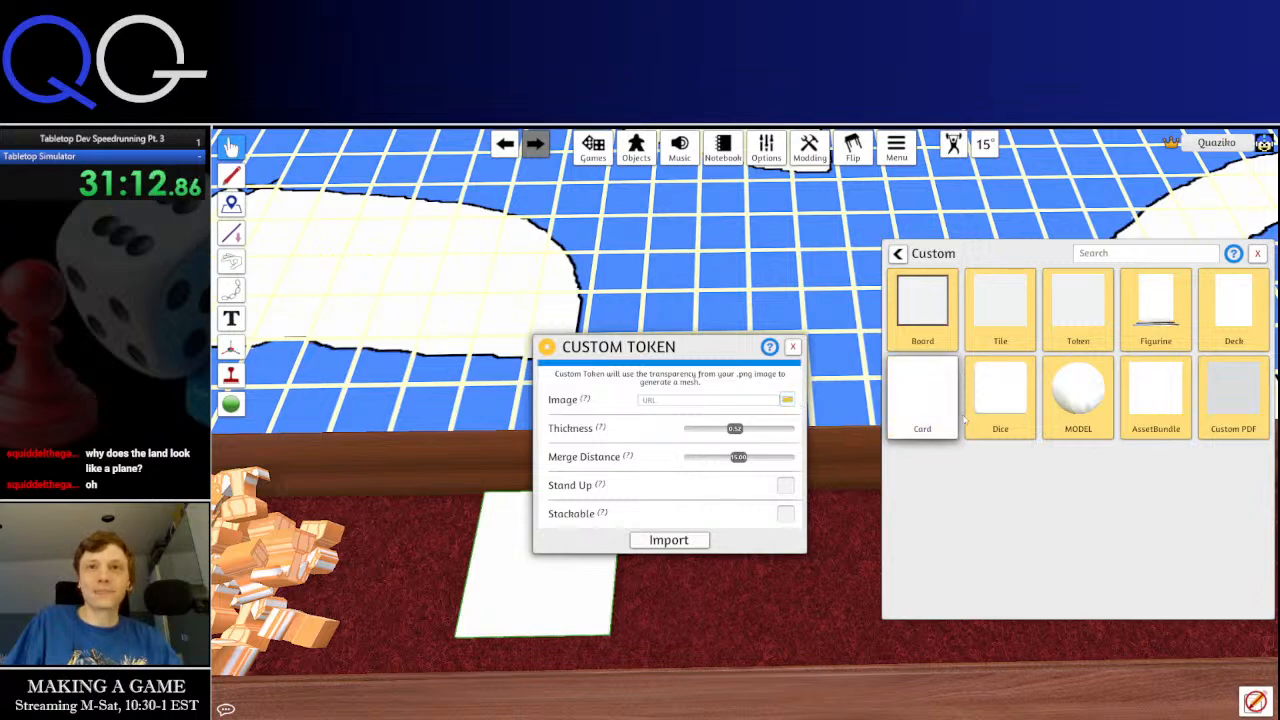
# Import the custom token with a thickness of 0.52 and the nature_token image uploaded to the root folder
pyautogui.click(975, 642)
pyautogui.click(701, 443)
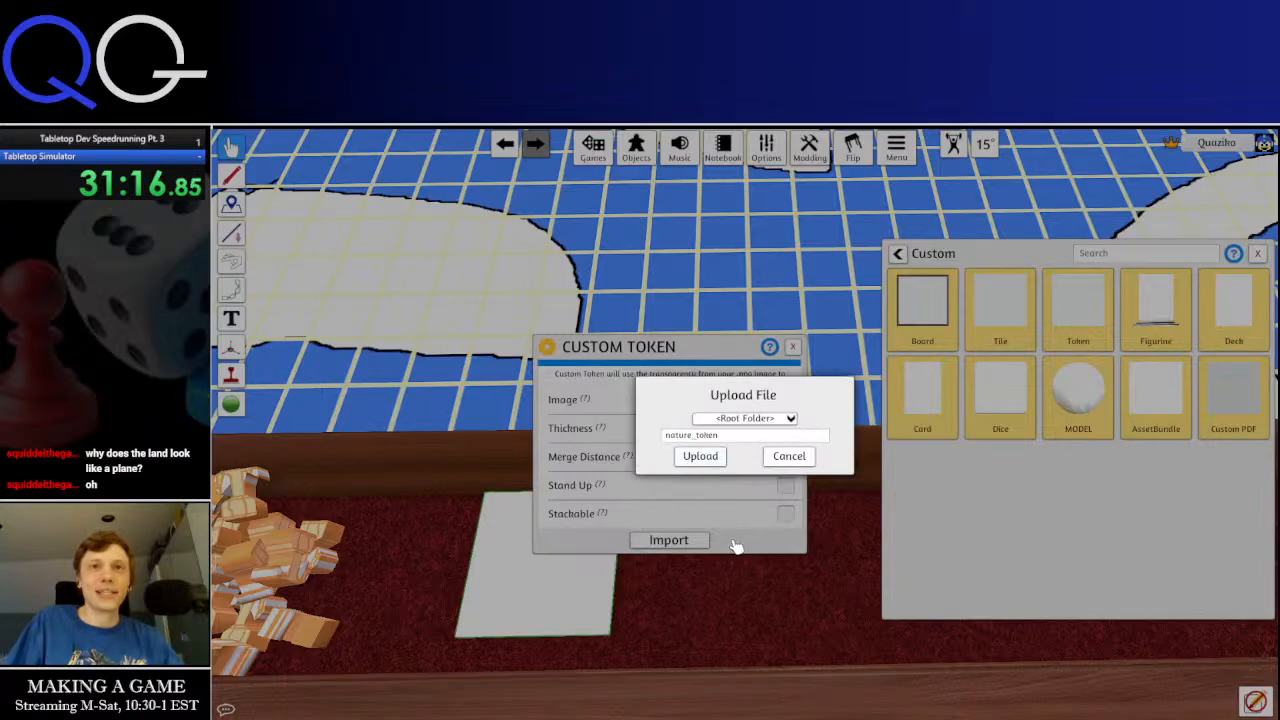
pyautogui.click(719, 461)
pyautogui.click(693, 544)
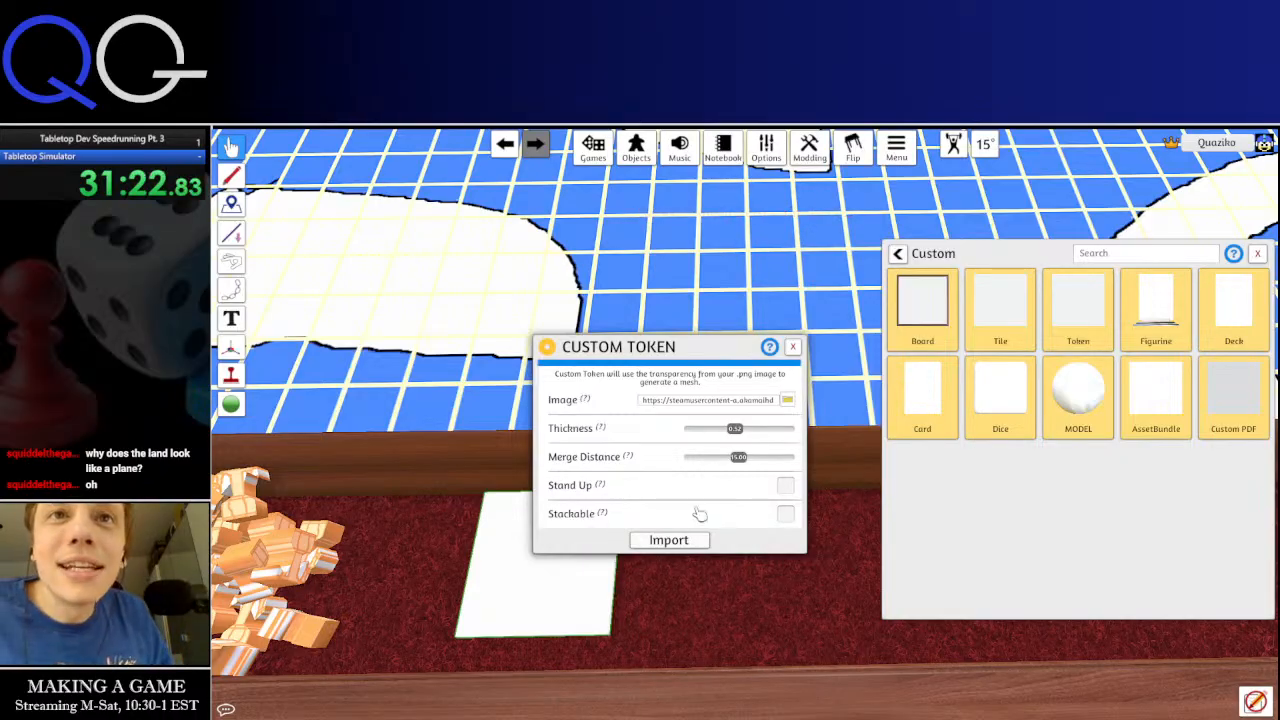
pyautogui.click(690, 540)
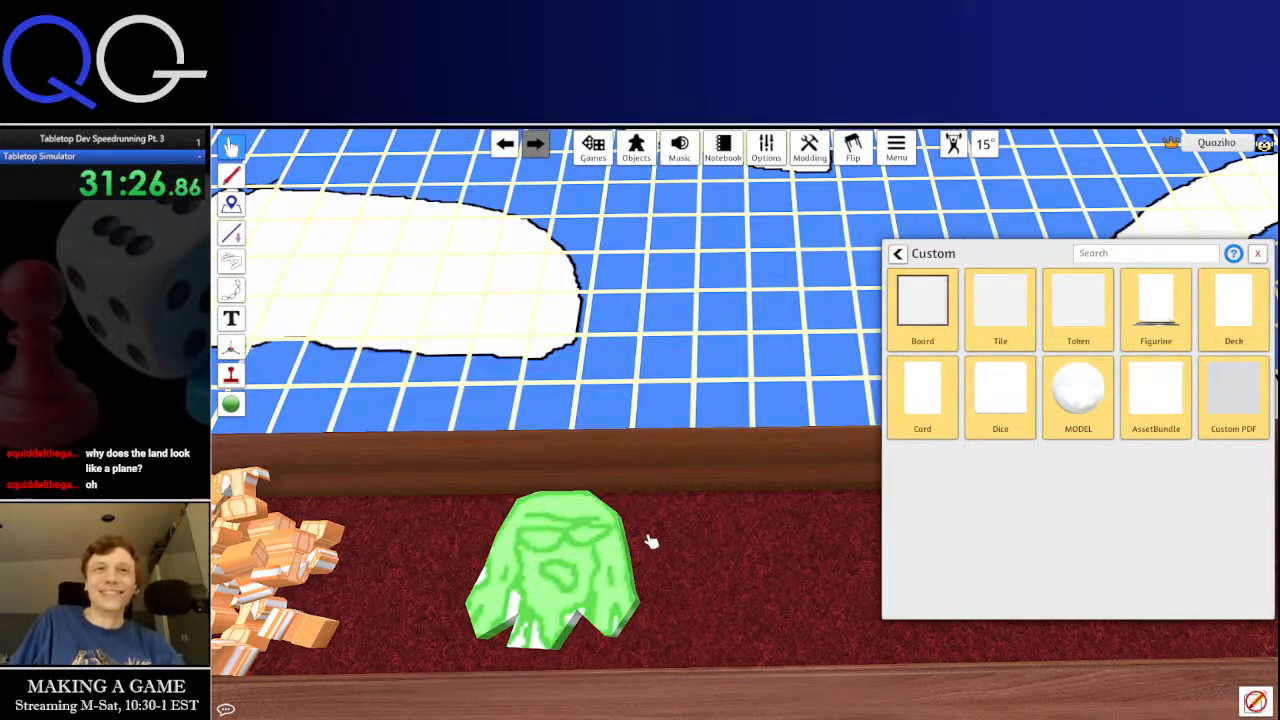
# Move the green nature token onto the map's water and scale it down to fit one grid square
pyautogui.moveTo(648, 541); pyautogui.dragTo(648, 378)
pyautogui.scroll(6, 630, 400)
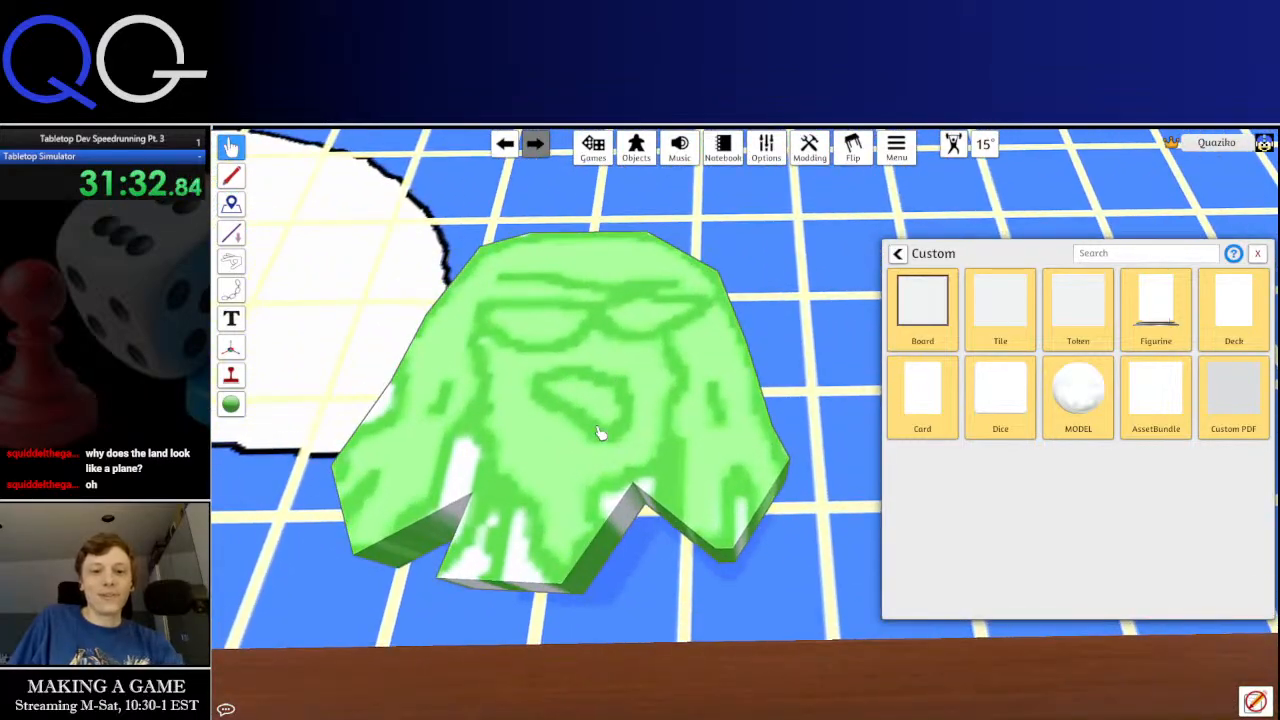
pyautogui.press('-')
pyautogui.press('-')
pyautogui.press('-')
pyautogui.press('-')
pyautogui.press('-')
pyautogui.press('-')
pyautogui.press('-')
pyautogui.press('-')
pyautogui.moveTo(606, 437); pyautogui.dragTo(679, 575)
pyautogui.press('-')
pyautogui.press('-')
pyautogui.press('-')
pyautogui.press('-')
pyautogui.press('+')
pyautogui.press('+')
pyautogui.press('+')
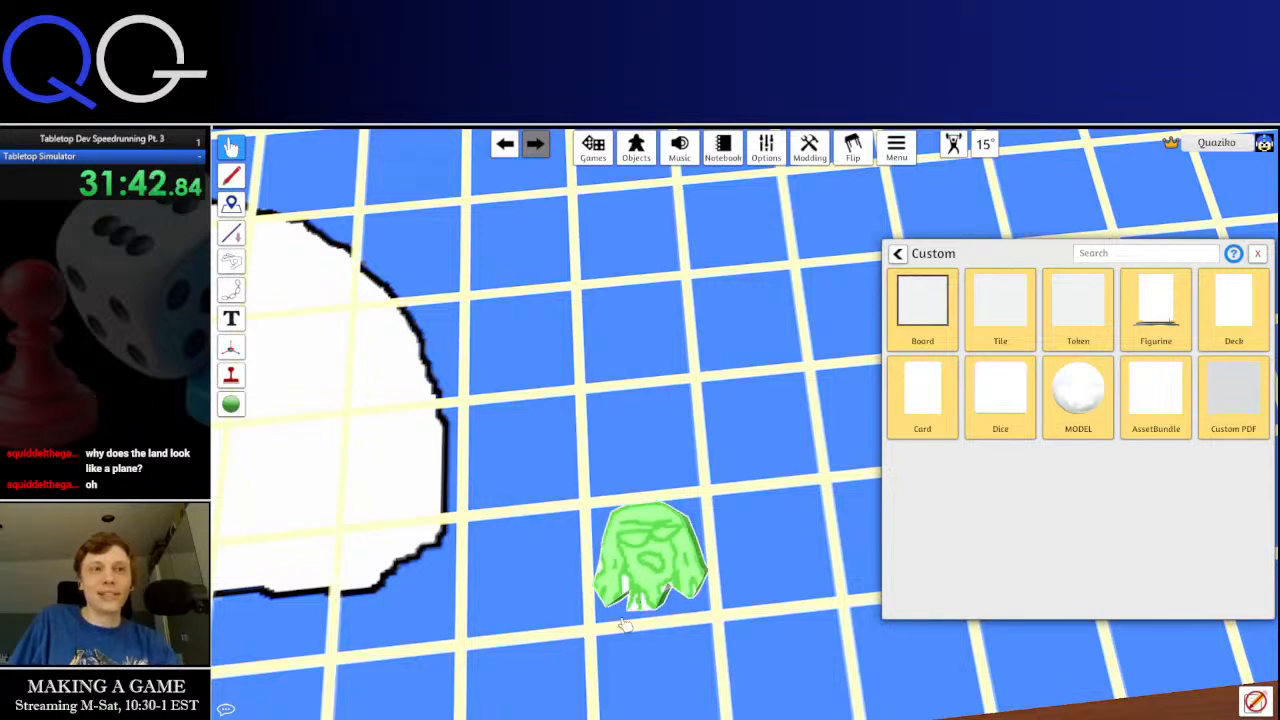
# Move the scaled nature token off the map onto the red felt below the board's lower edge
pyautogui.press('s')
pyautogui.press('a')
pyautogui.scroll(-2, 717, 511)
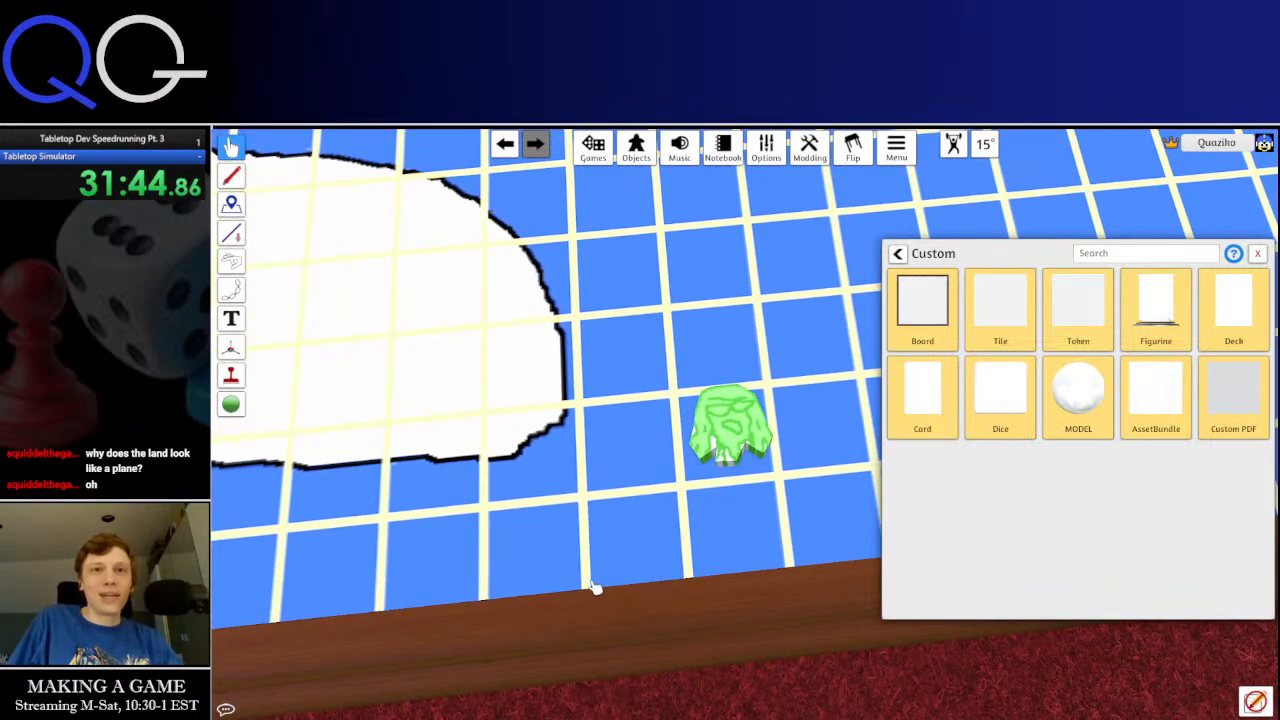
pyautogui.press('s')
pyautogui.press('s')
pyautogui.press('a')
pyautogui.moveTo(823, 300); pyautogui.dragTo(786, 556)
pyautogui.press('s')
pyautogui.press('d')
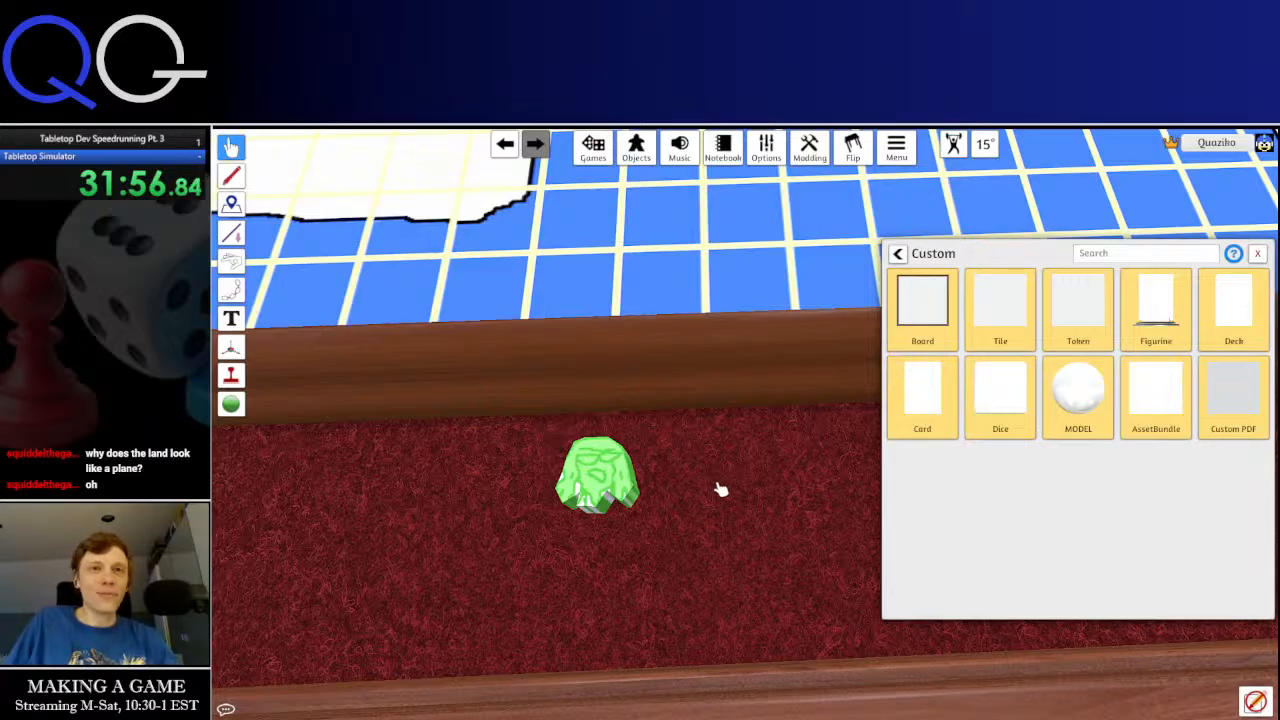
pyautogui.moveTo(600, 478); pyautogui.dragTo(660, 490)
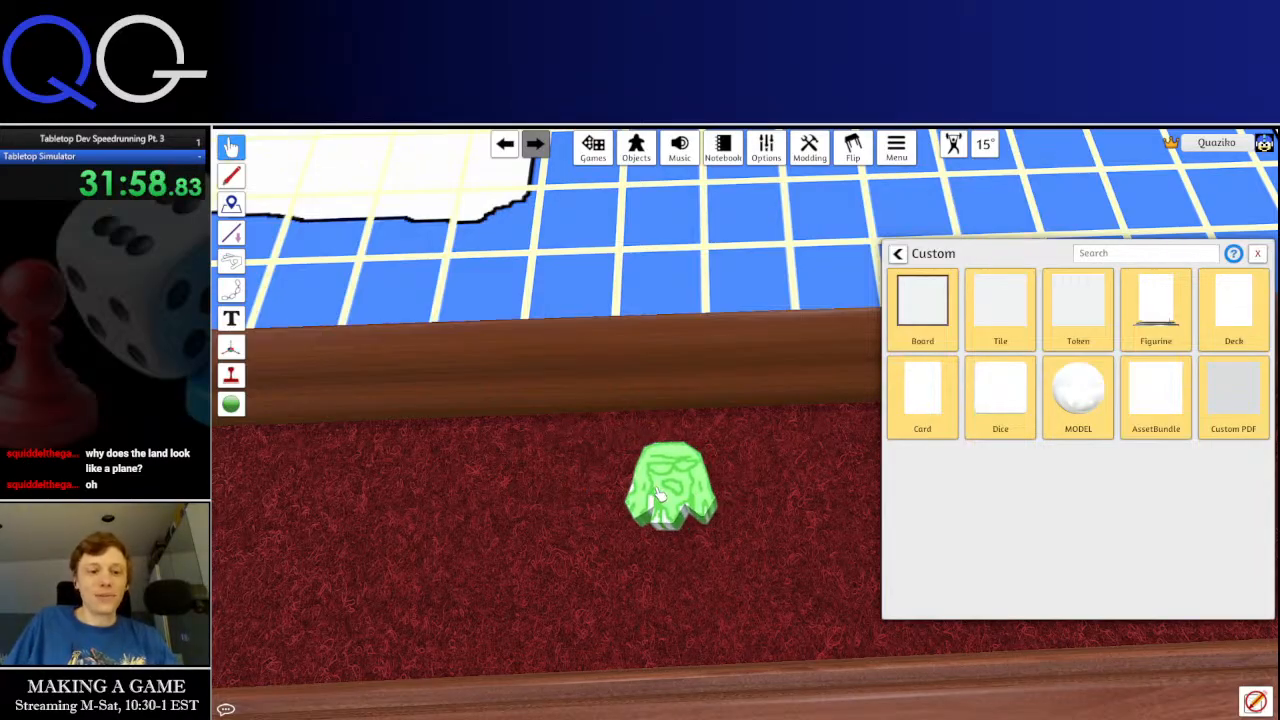
# Paste several copies of the nature token into a pile on the red felt
pyautogui.hotkey('ctrl', 'v')
pyautogui.hotkey('ctrl', 'v')
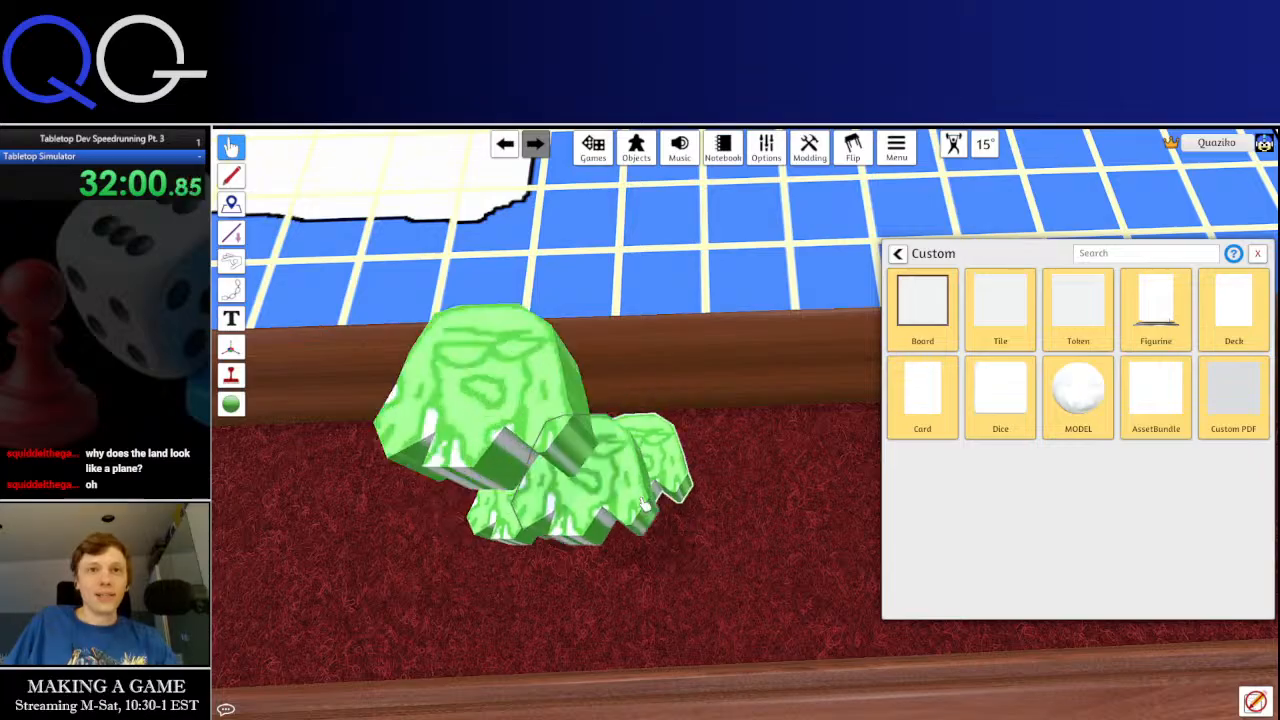
pyautogui.hotkey('ctrl', 'v')
pyautogui.hotkey('ctrl', 'v')
pyautogui.hotkey('ctrl', 'v')
pyautogui.hotkey('ctrl', 'v')
pyautogui.hotkey('ctrl', 'v')
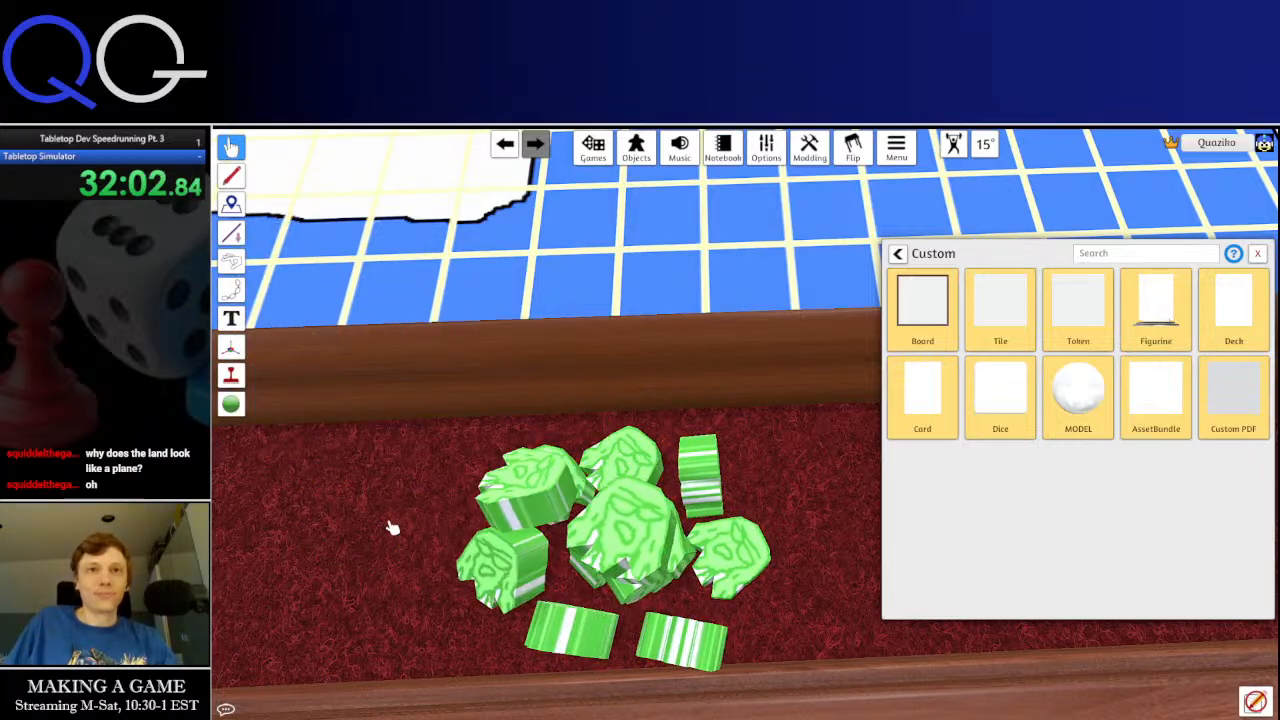
# Gather the scattered nature tokens into one pile and paste about five more copies onto it
pyautogui.press('d')
pyautogui.moveTo(475, 508)
pyautogui.mouseDown()
pyautogui.moveTo(507, 494)
pyautogui.moveTo(655, 522)
pyautogui.moveTo(478, 474)
pyautogui.moveTo(458, 490)
pyautogui.mouseUp()
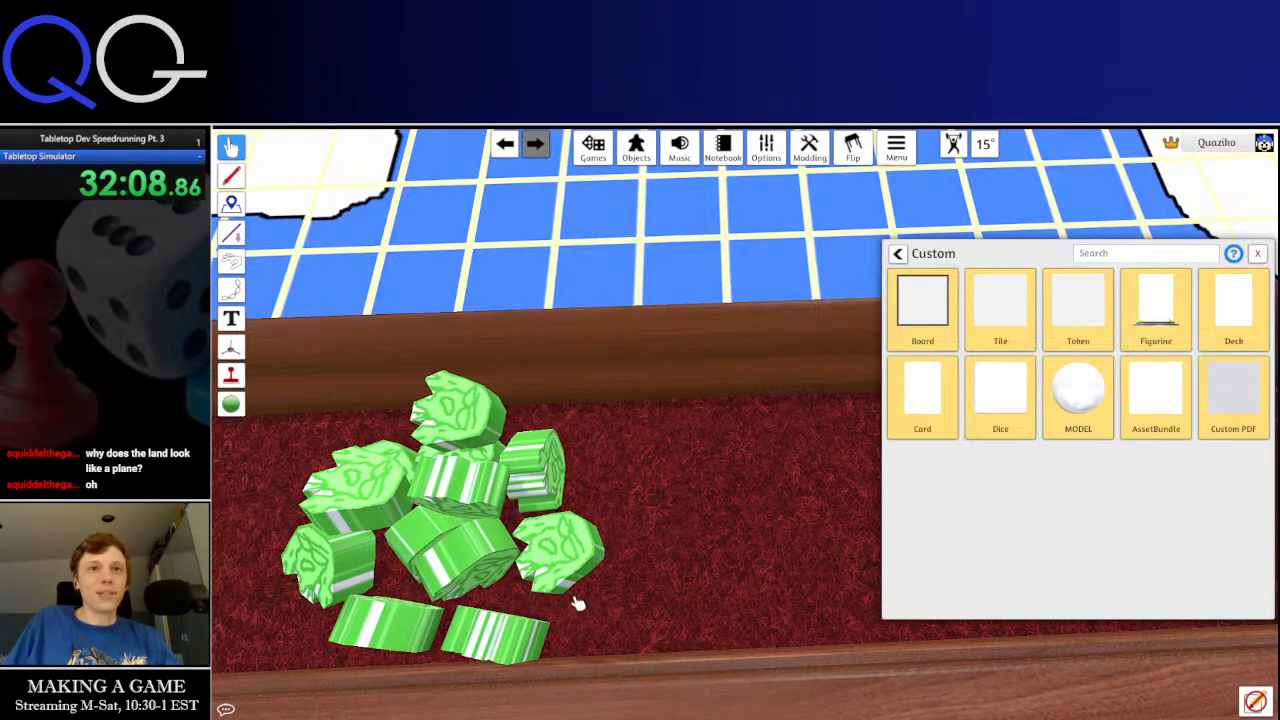
pyautogui.moveTo(562, 560); pyautogui.dragTo(497, 510)
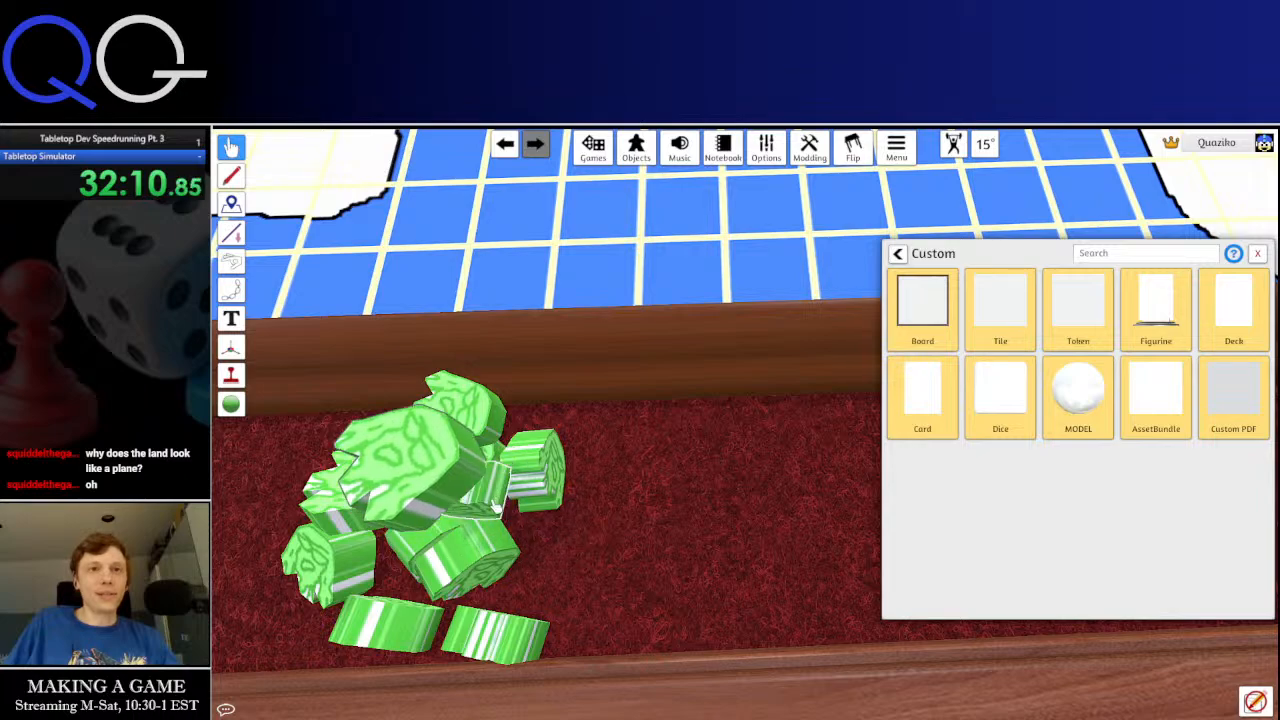
pyautogui.hotkey('ctrl', 'v')
pyautogui.hotkey('ctrl', 'v')
pyautogui.hotkey('ctrl', 'v')
pyautogui.hotkey('ctrl', 'v')
pyautogui.hotkey('ctrl', 'v')
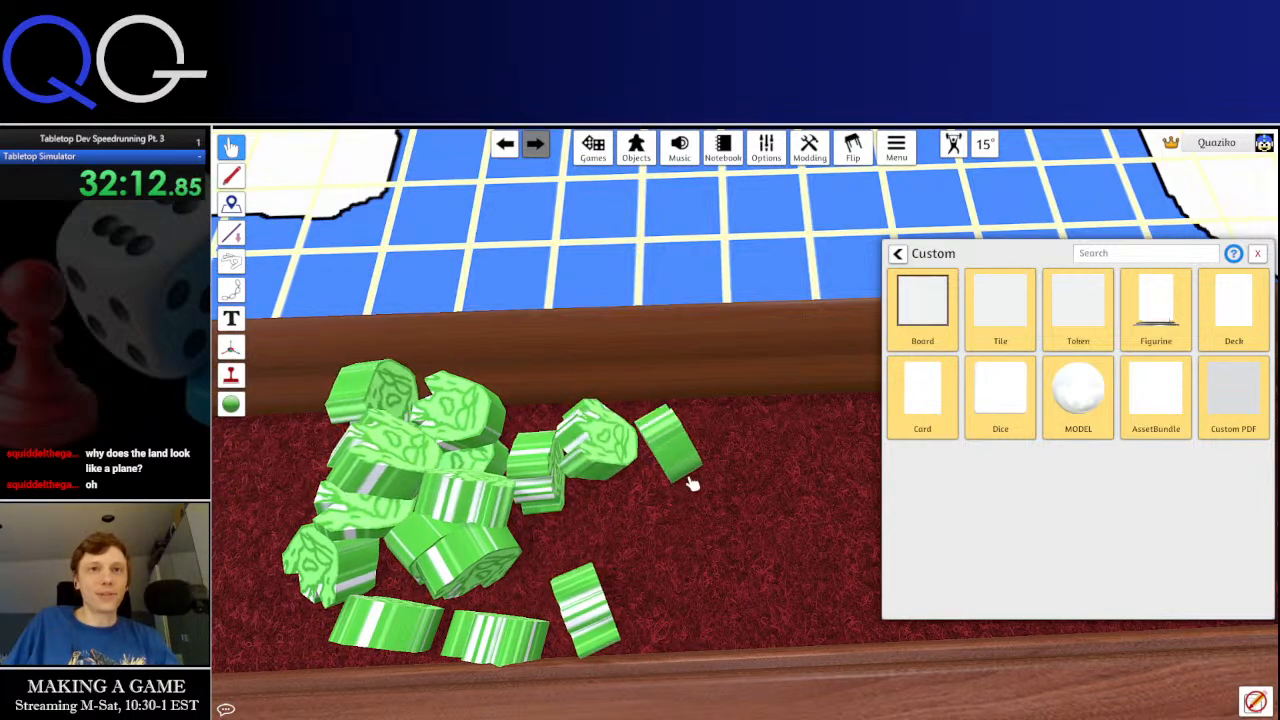
pyautogui.moveTo(690, 480); pyautogui.dragTo(565, 491)
# Place another custom Token beside the nature tokens and import it with a thickness of 0.50 and the uploaded yellow airplane image
pyautogui.press('d')
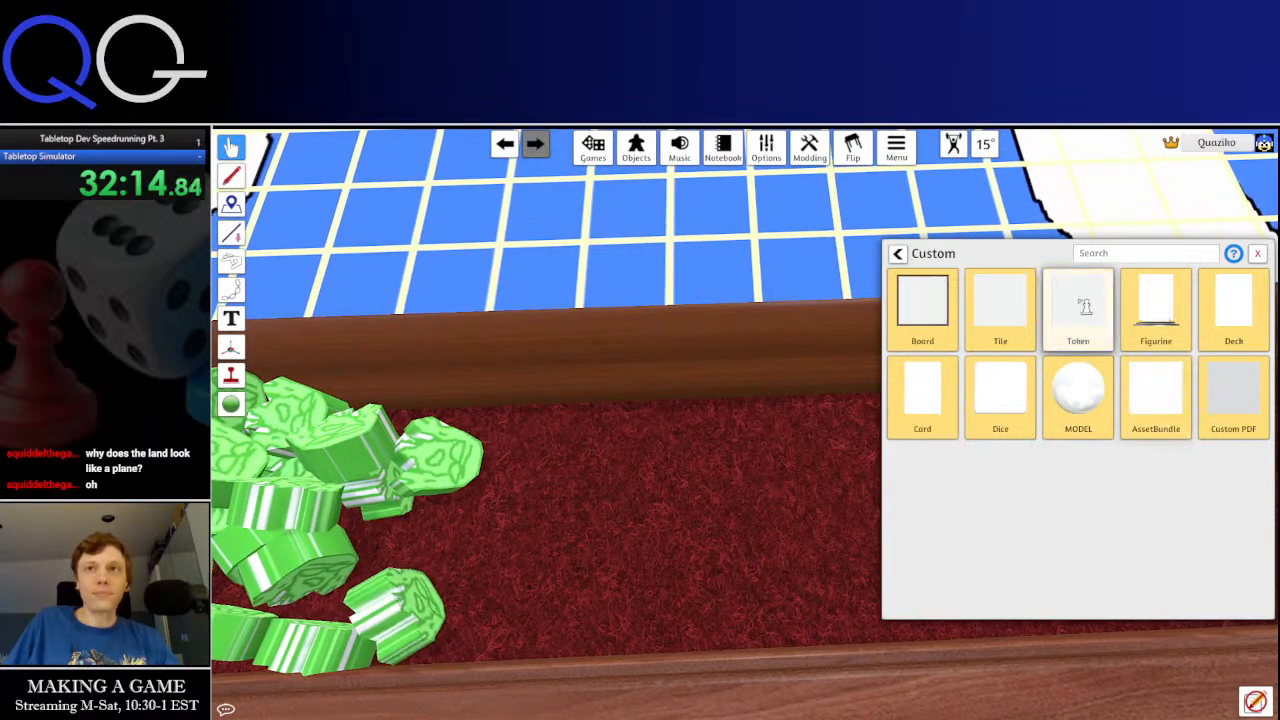
pyautogui.click(1085, 306)
pyautogui.click(780, 505)
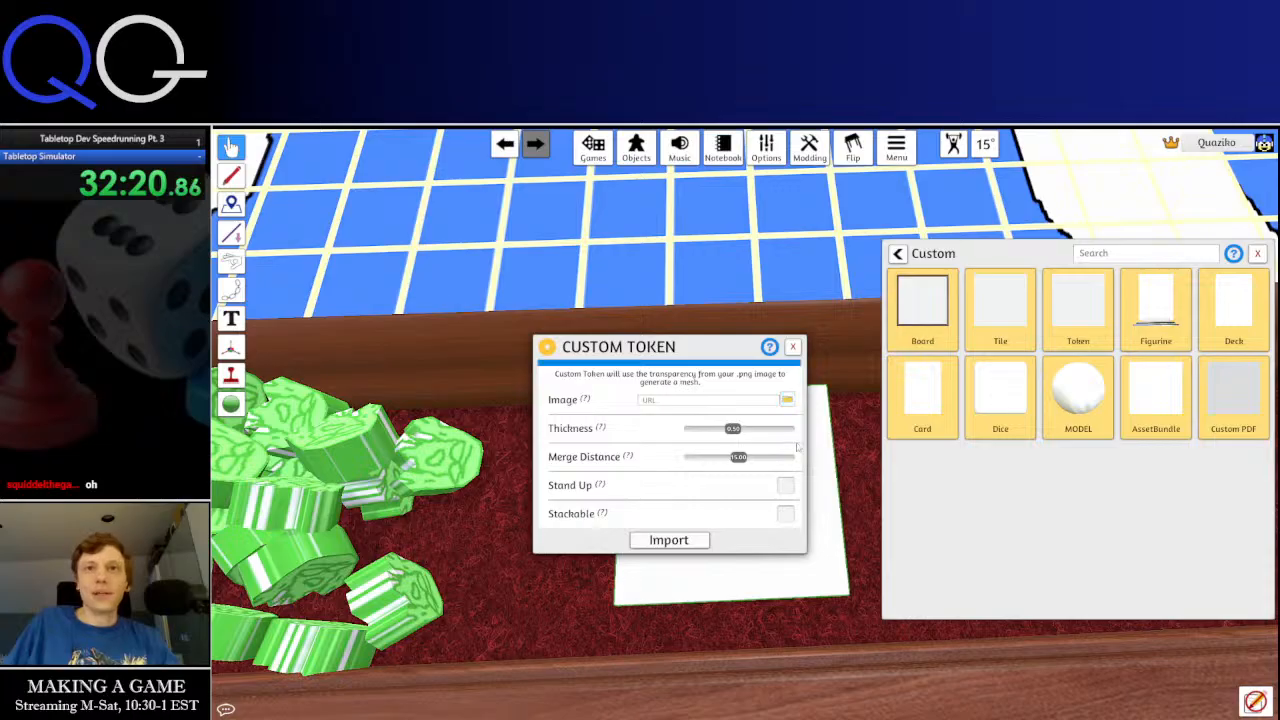
pyautogui.click(980, 651)
pyautogui.click(700, 450)
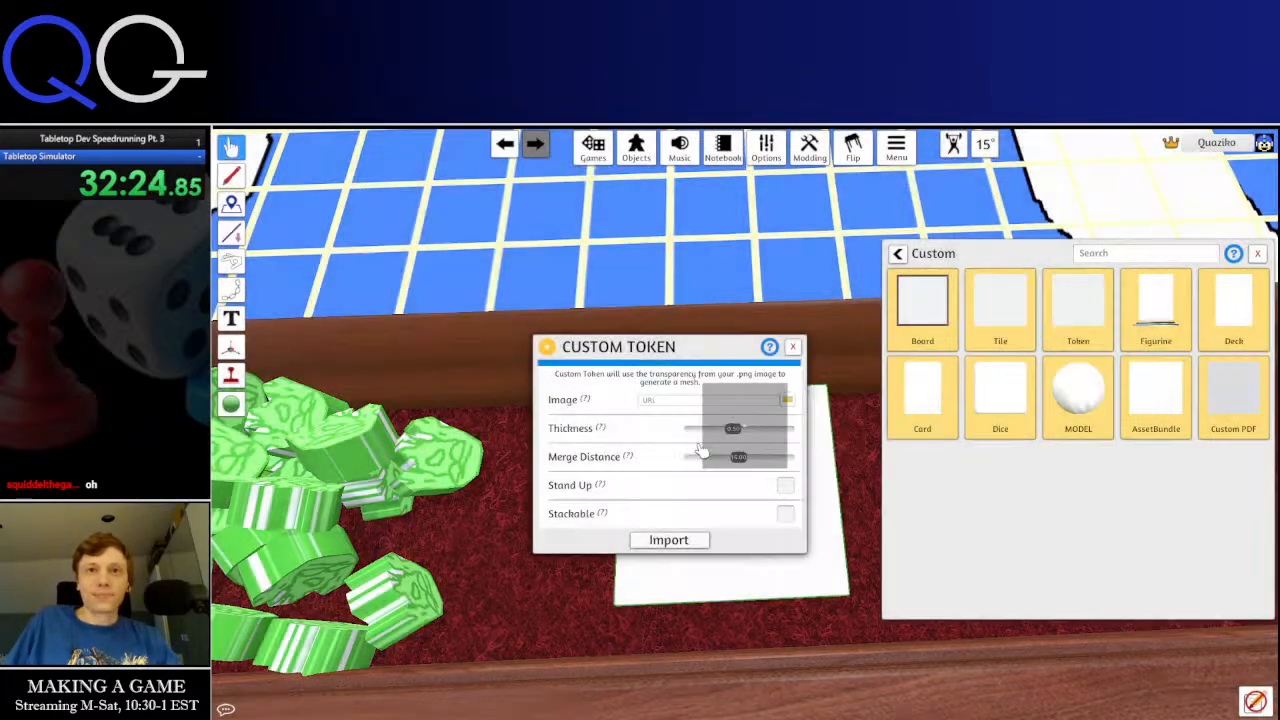
pyautogui.click(705, 458)
pyautogui.click(667, 540)
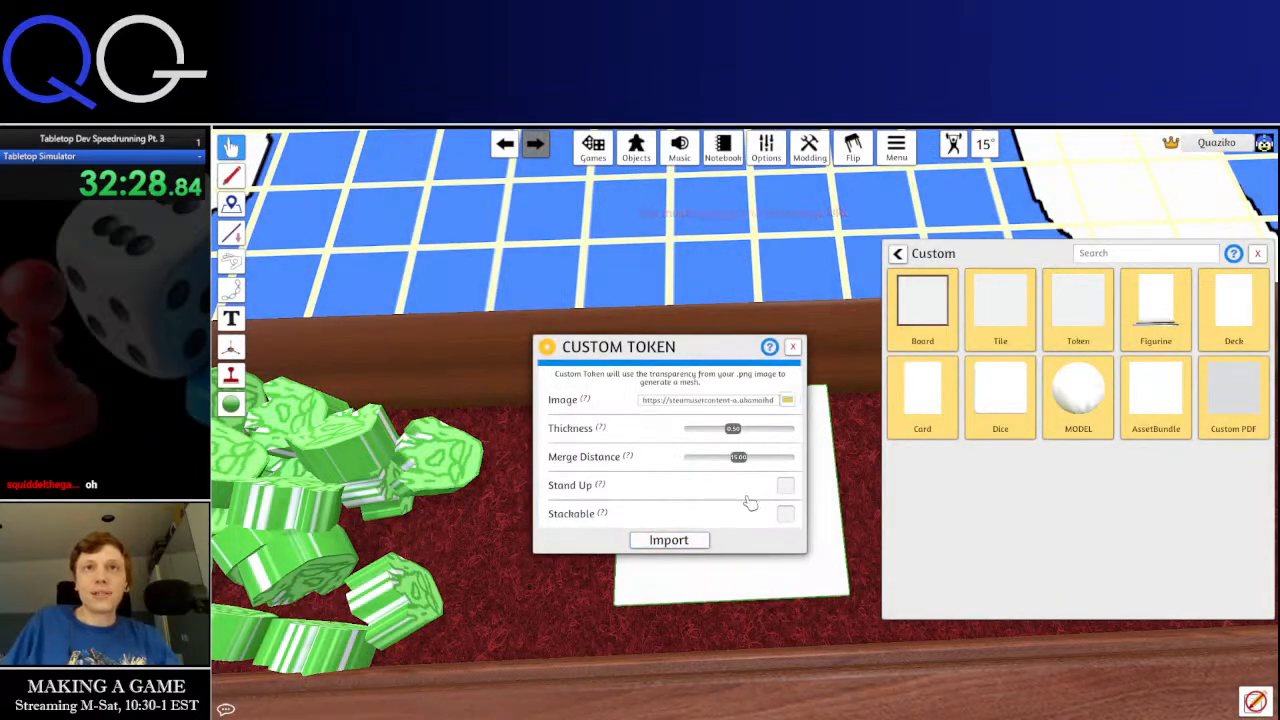
pyautogui.click(668, 540)
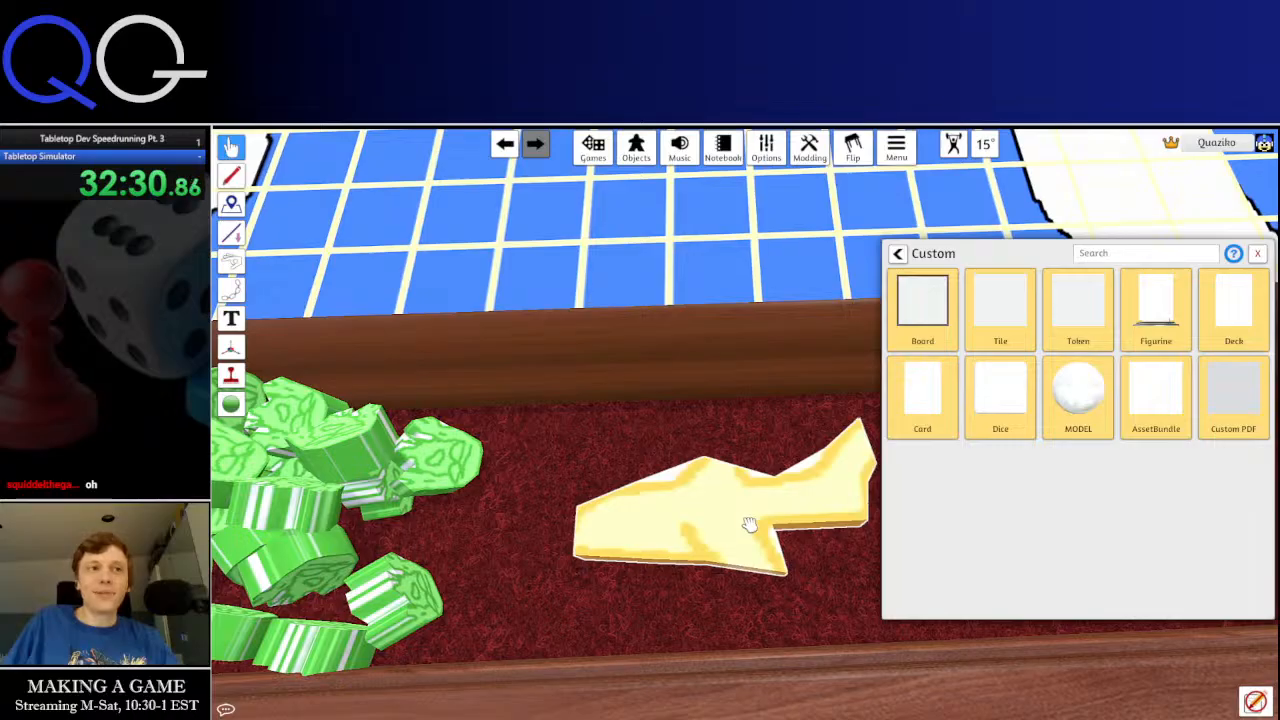
# Move the yellow airplane token from the red felt onto the blue grid near the map board's lower edge
pyautogui.press('d')
pyautogui.moveTo(704, 538); pyautogui.dragTo(738, 523)
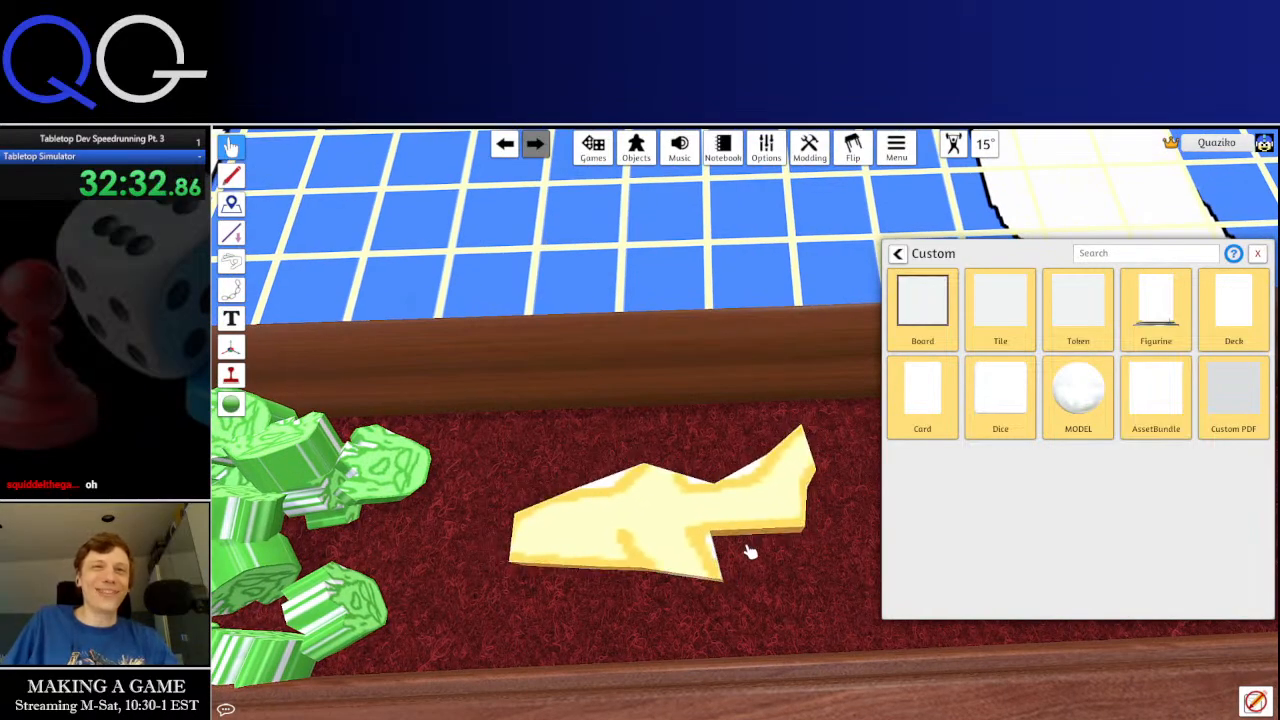
pyautogui.press('d')
pyautogui.press('s')
pyautogui.moveTo(576, 492); pyautogui.dragTo(638, 262)
pyautogui.press('w')
pyautogui.press('a')
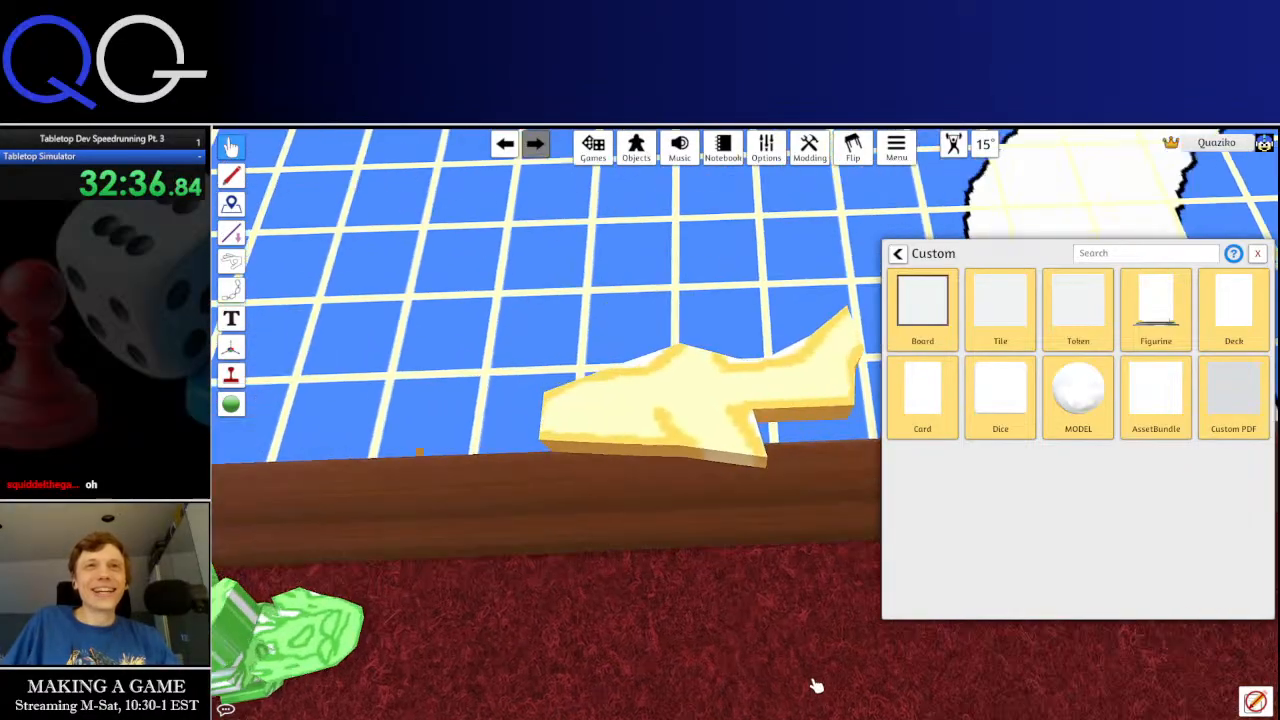
pyautogui.press('w')
pyautogui.moveTo(700, 523); pyautogui.dragTo(629, 428)
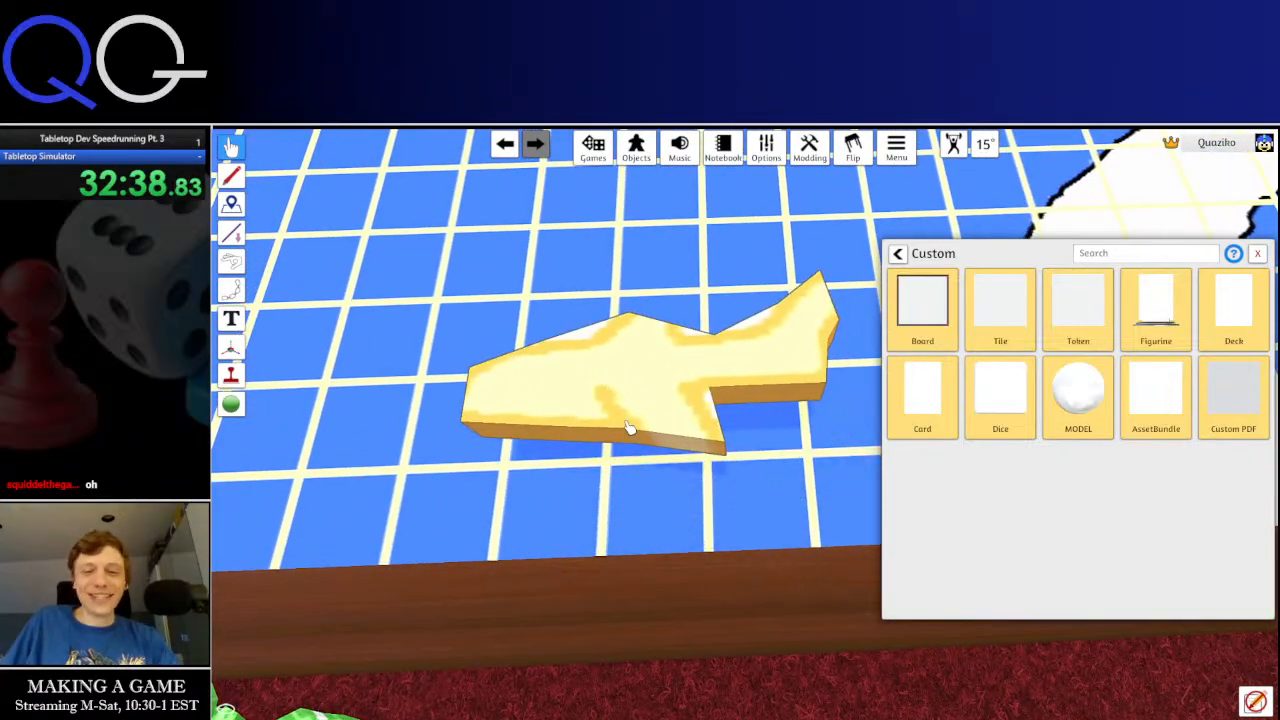
# Scale the airplane token down until it fits within a single grid square of the map
pyautogui.press('-')
pyautogui.press('-')
pyautogui.press('-')
pyautogui.press('-')
pyautogui.press('-')
pyautogui.press('-')
pyautogui.press('-')
pyautogui.press('-')
pyautogui.press('-')
pyautogui.press('-')
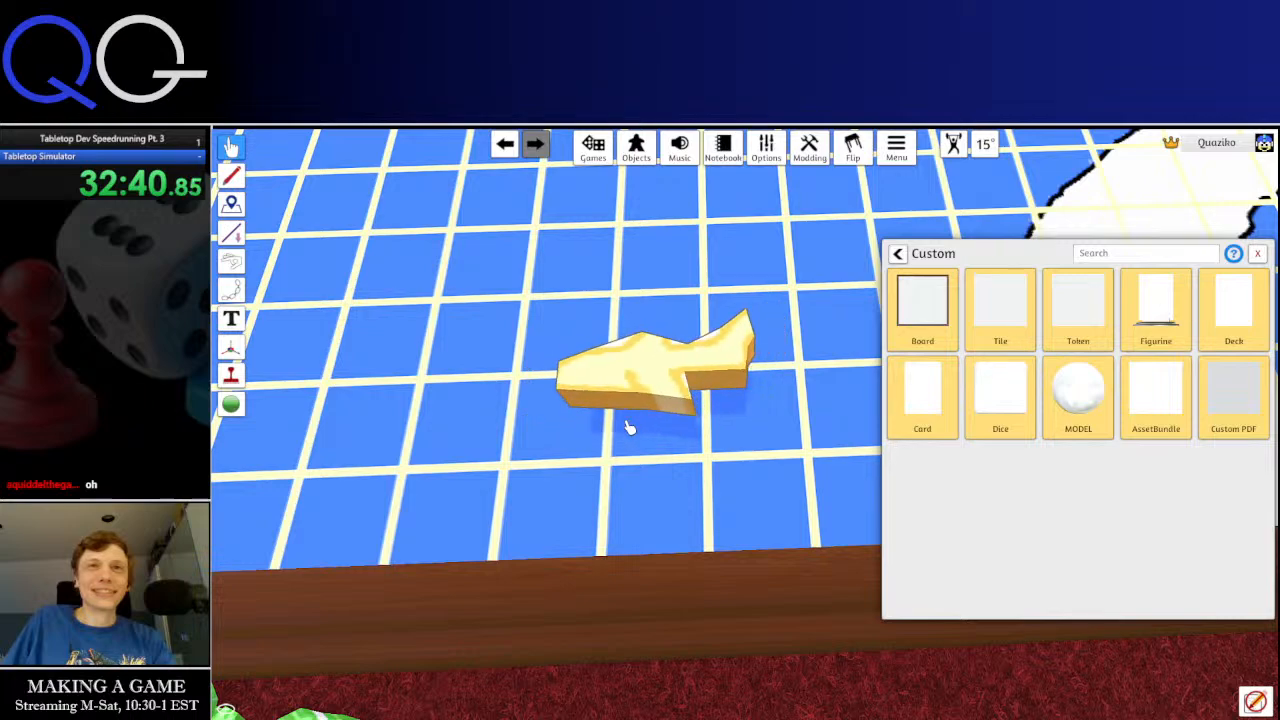
pyautogui.press('-')
pyautogui.press('-')
pyautogui.press('-')
pyautogui.moveTo(629, 428)
pyautogui.mouseDown()
pyautogui.moveTo(654, 466)
pyautogui.moveTo(636, 424)
pyautogui.moveTo(656, 440)
pyautogui.moveTo(650, 429)
pyautogui.mouseUp()
pyautogui.press('-')
pyautogui.press('-')
pyautogui.press('-')
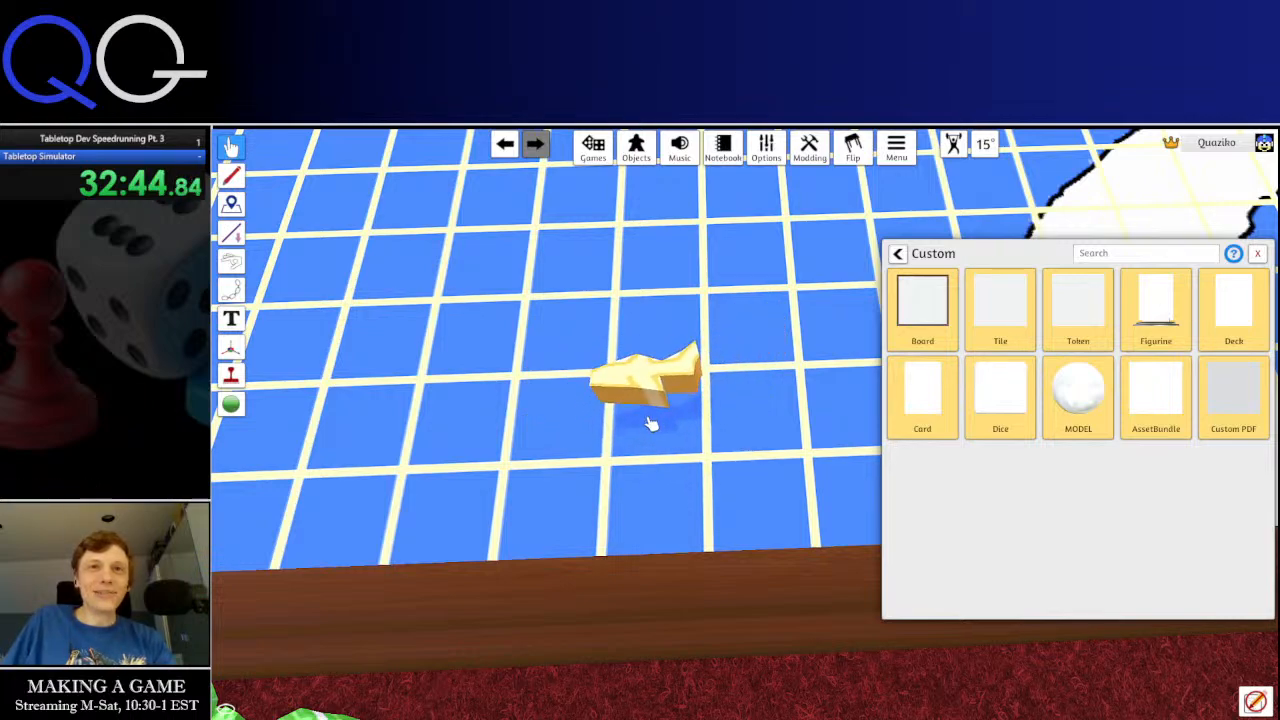
# Move the scaled airplane token onto the red felt beside the nature tokens and paste about a dozen copies into a pile
pyautogui.moveTo(701, 526); pyautogui.dragTo(650, 570)
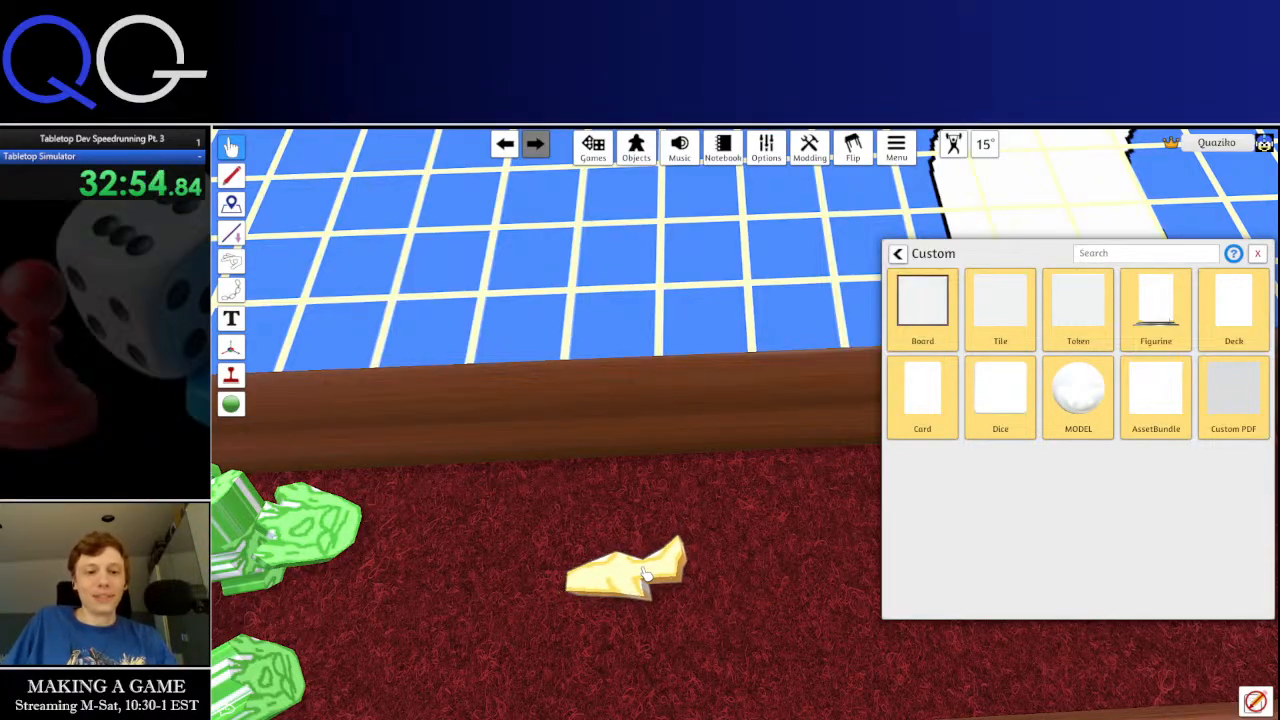
pyautogui.hotkey('ctrl', 'v')
pyautogui.hotkey('ctrl', 'v')
pyautogui.hotkey('ctrl', 'v')
pyautogui.hotkey('ctrl', 'v')
pyautogui.hotkey('ctrl', 'v')
pyautogui.hotkey('ctrl', 'v')
pyautogui.hotkey('ctrl', 'v')
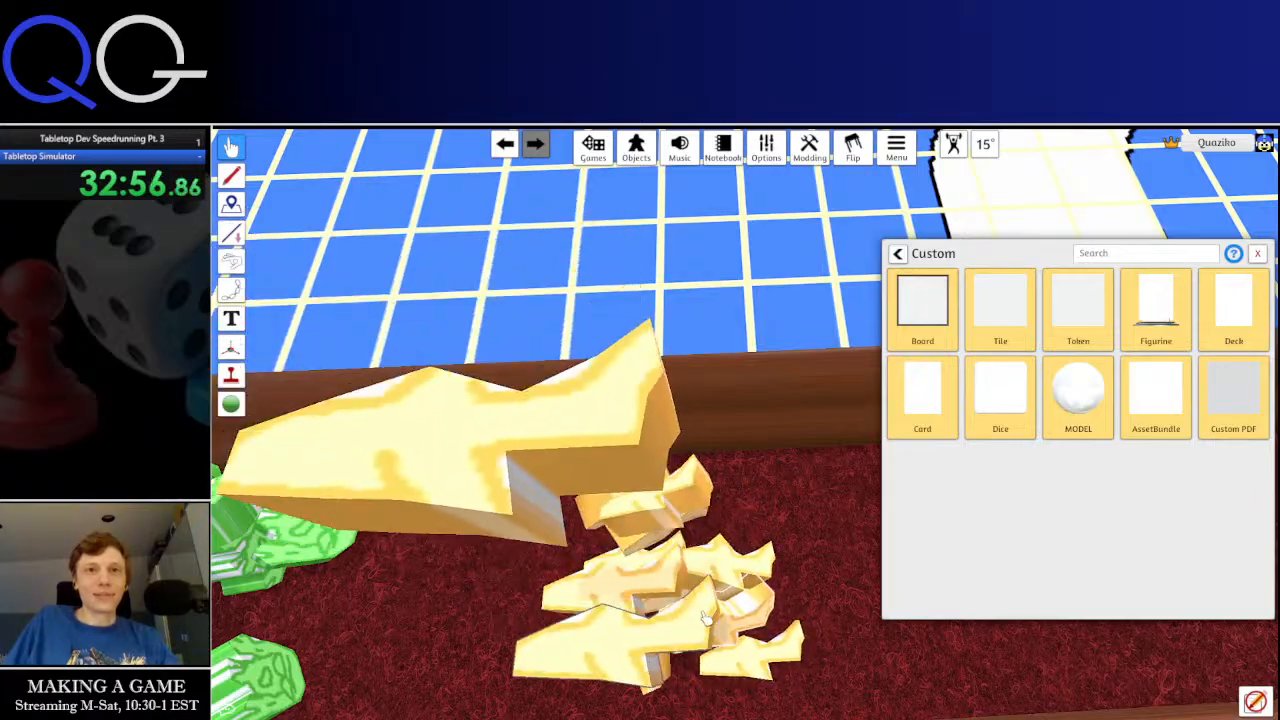
pyautogui.hotkey('ctrl', 'v')
pyautogui.hotkey('ctrl', 'v')
pyautogui.hotkey('ctrl', 'v')
pyautogui.hotkey('ctrl', 'v')
pyautogui.hotkey('ctrl', 'v')
pyautogui.hotkey('ctrl', 'v')
# Place a custom Token on the felt beside the airplane pile and import it with the image waypoint_token uploaded to the Steam Cloud
pyautogui.press('s')
pyautogui.press('d')
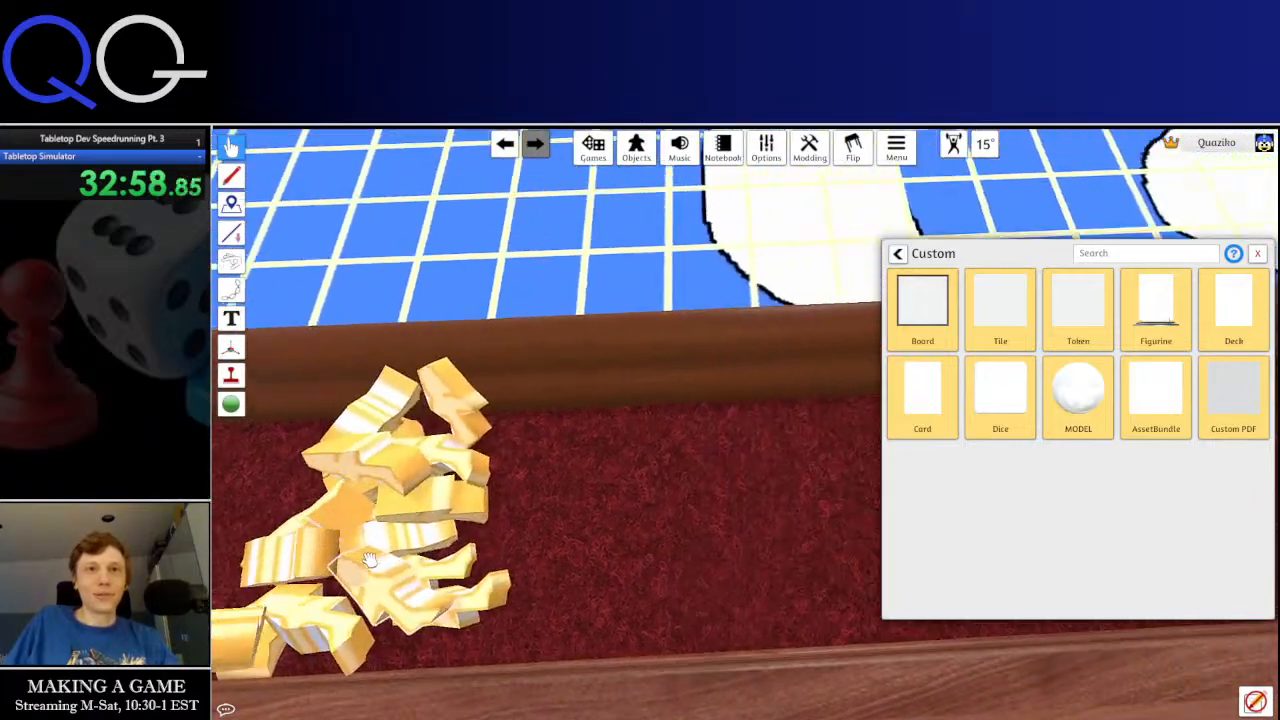
pyautogui.click(1078, 300)
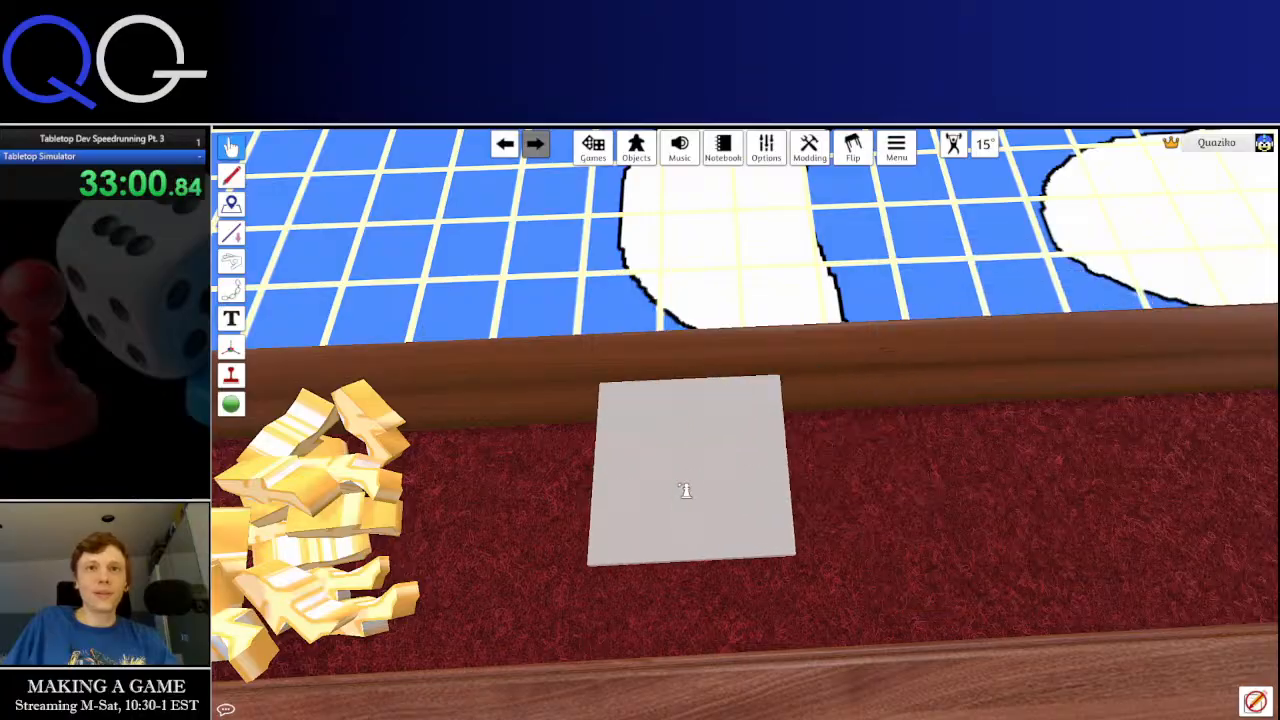
pyautogui.click(690, 487)
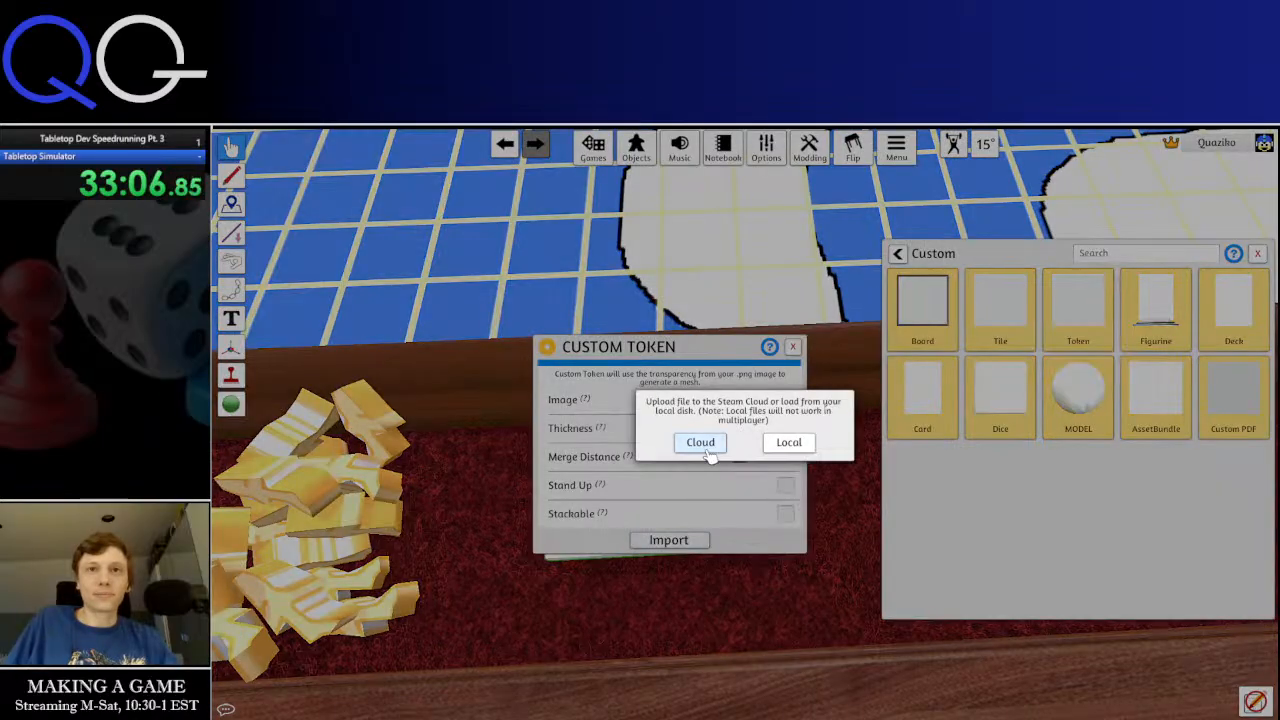
pyautogui.click(701, 443)
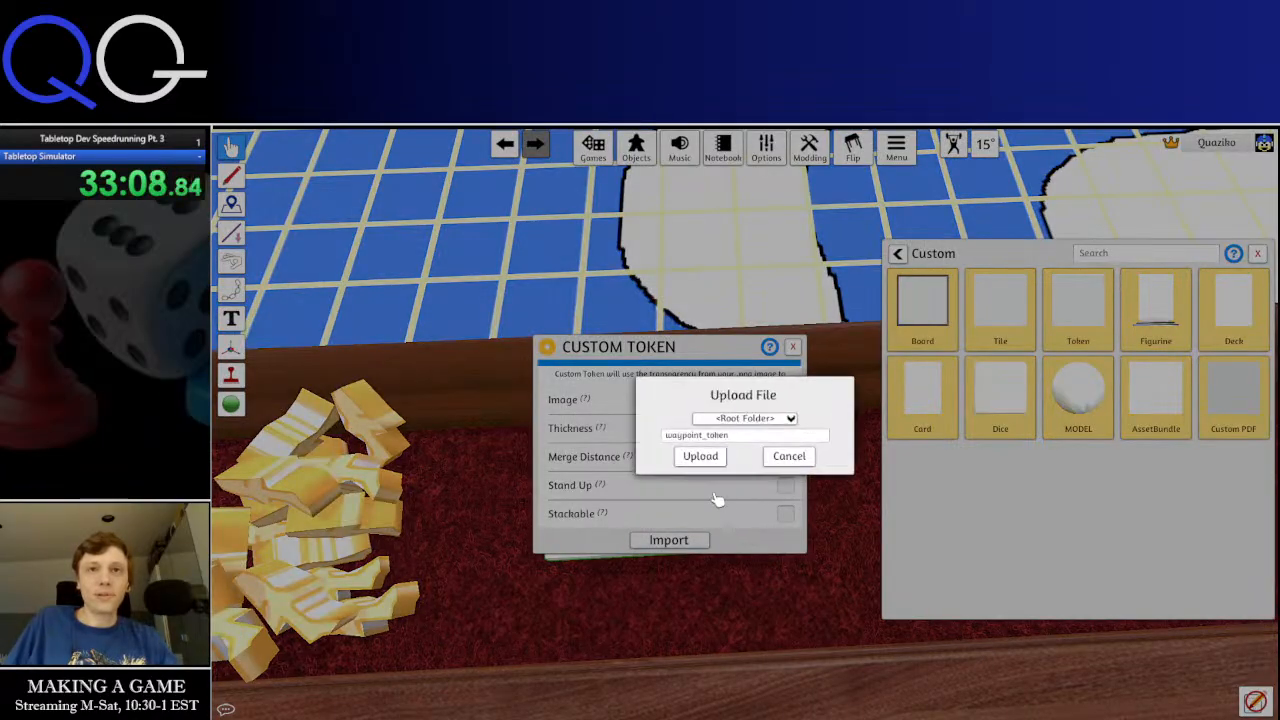
pyautogui.click(699, 455)
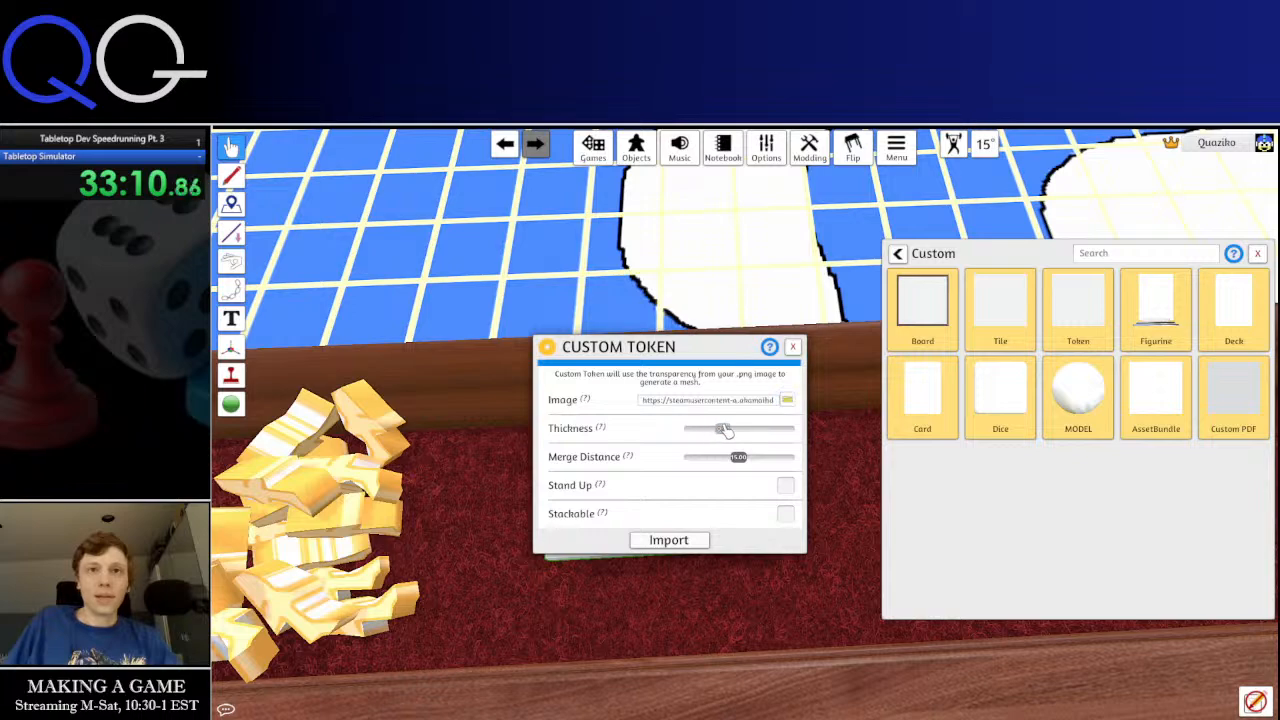
pyautogui.click(704, 541)
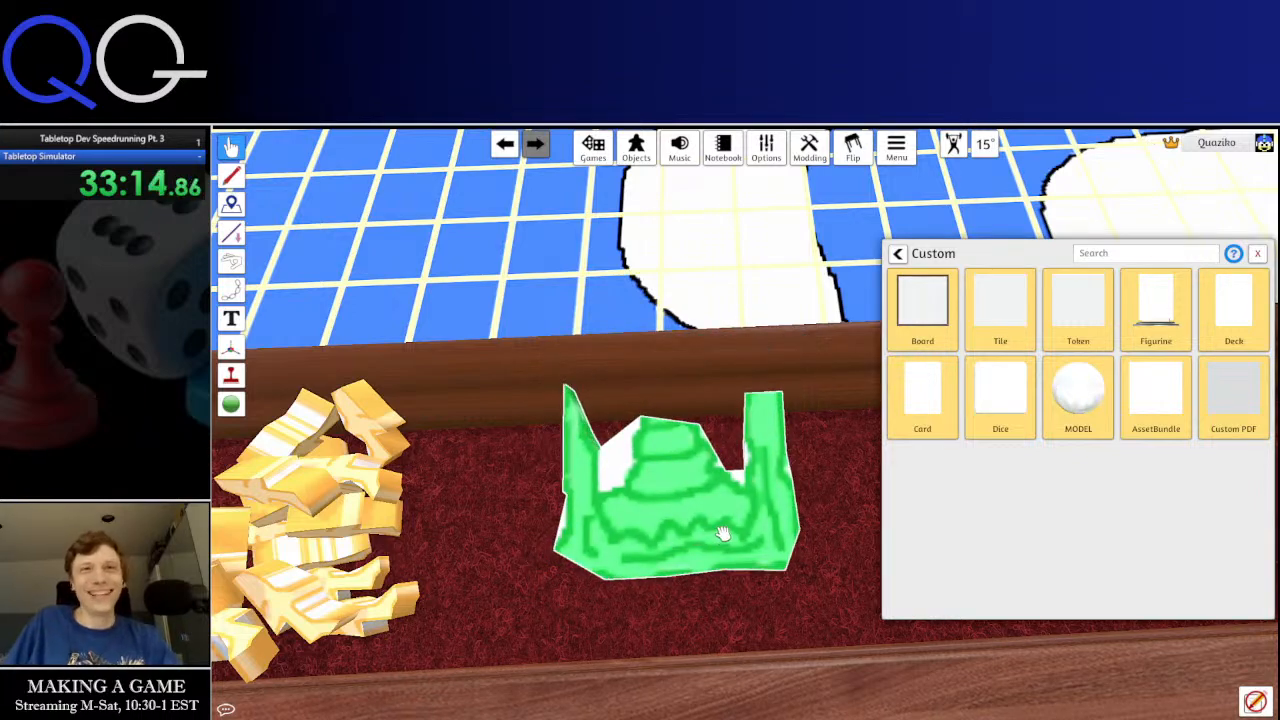
# Move the green waypoint token from the felt onto the blue grid area of the map
pyautogui.moveTo(723, 533); pyautogui.dragTo(648, 299)
pyautogui.press('w')
pyautogui.press('a')
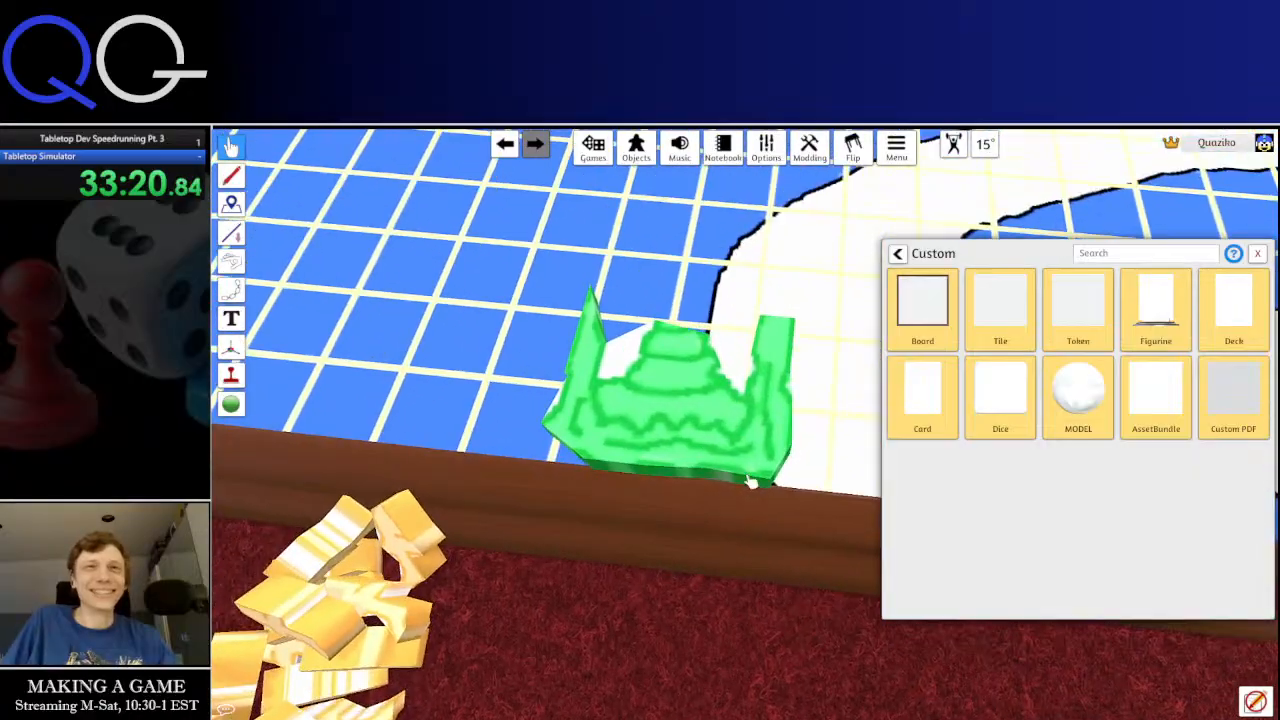
pyautogui.moveTo(794, 551); pyautogui.dragTo(602, 446)
pyautogui.press('a')
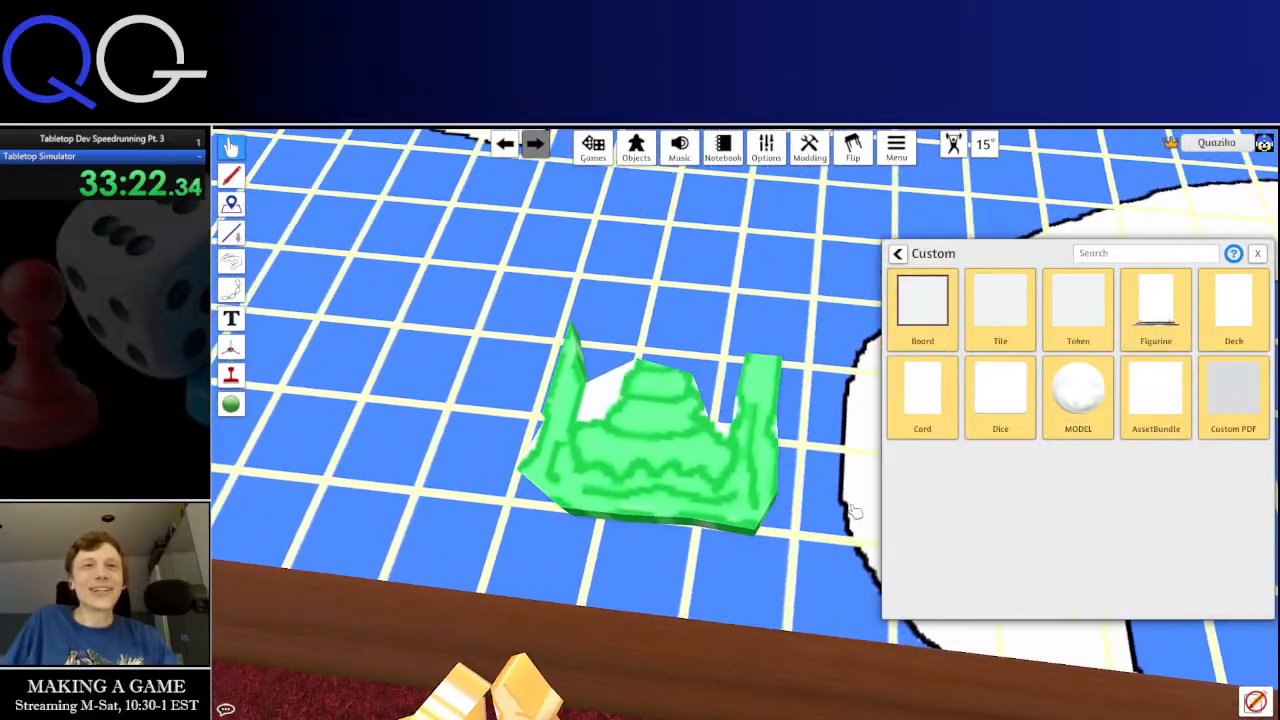
pyautogui.press('w')
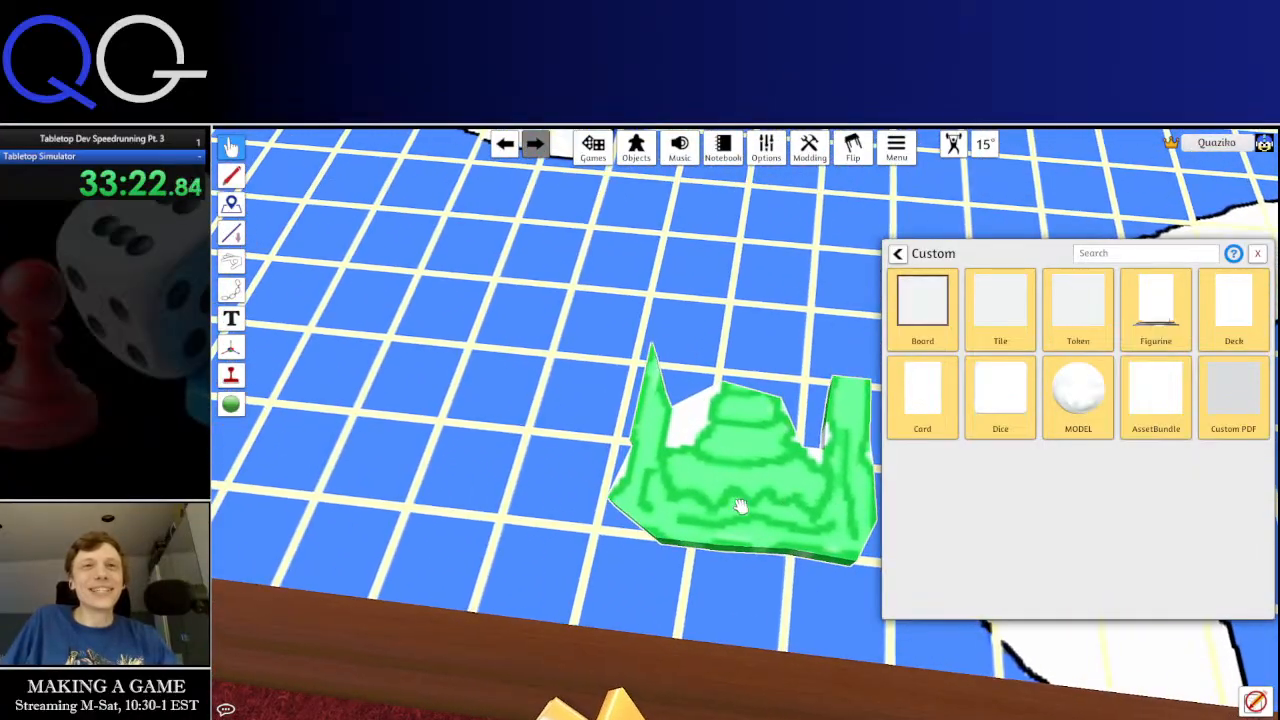
# Scale the waypoint token down to about one grid square and compare it with the map's squares
pyautogui.press('d')
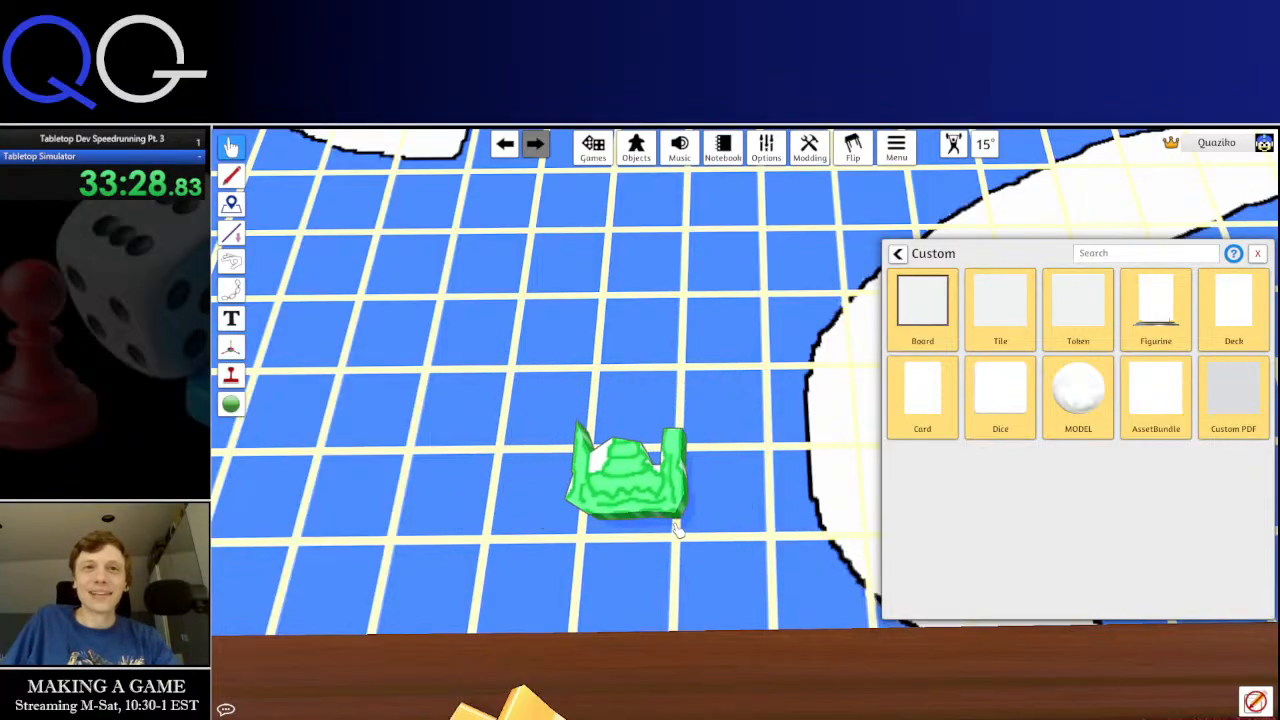
pyautogui.press('w')
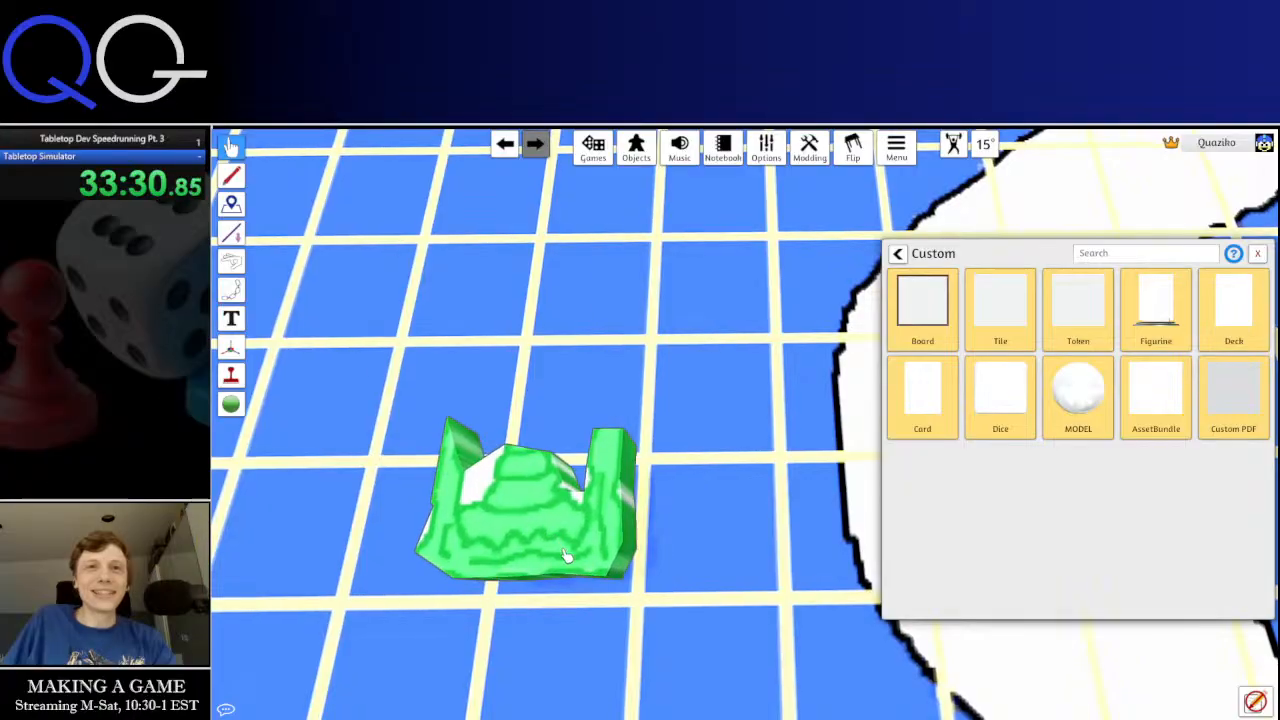
pyautogui.press('e')
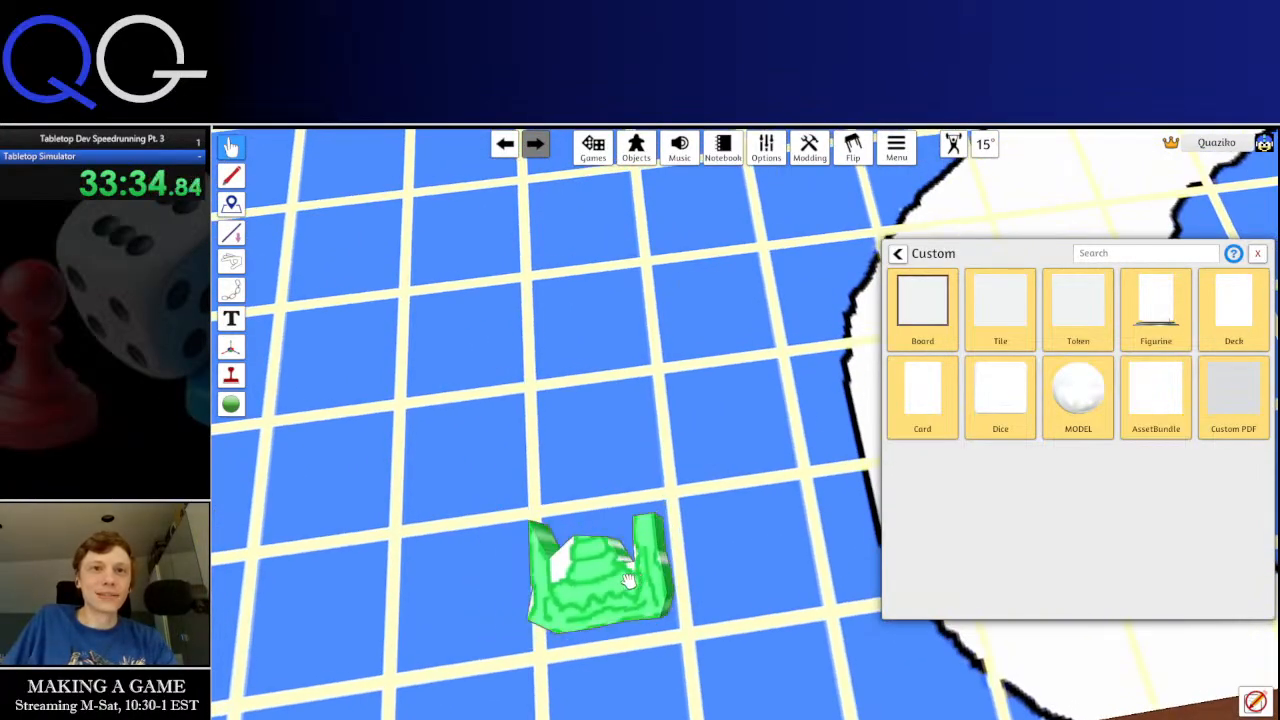
pyautogui.press('s')
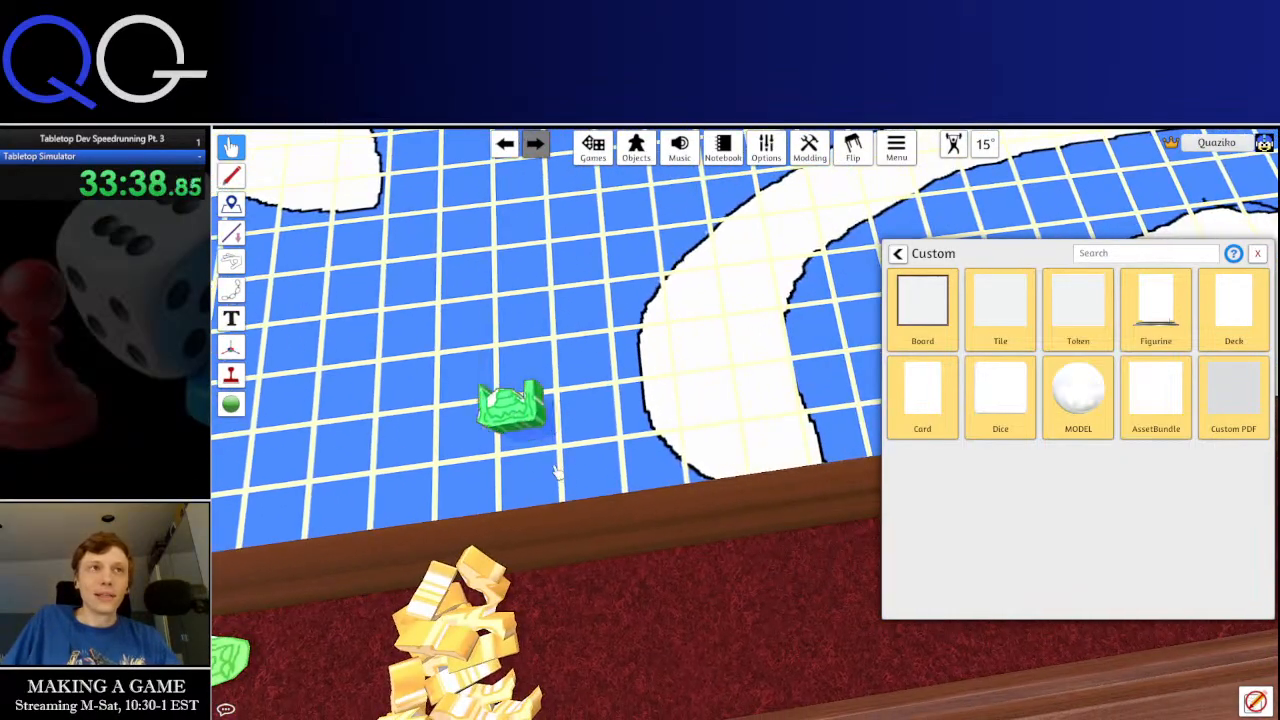
# Move the scaled waypoint token onto the felt beside the airplane pile and paste about ten copies of it
pyautogui.moveTo(520, 415); pyautogui.dragTo(700, 618)
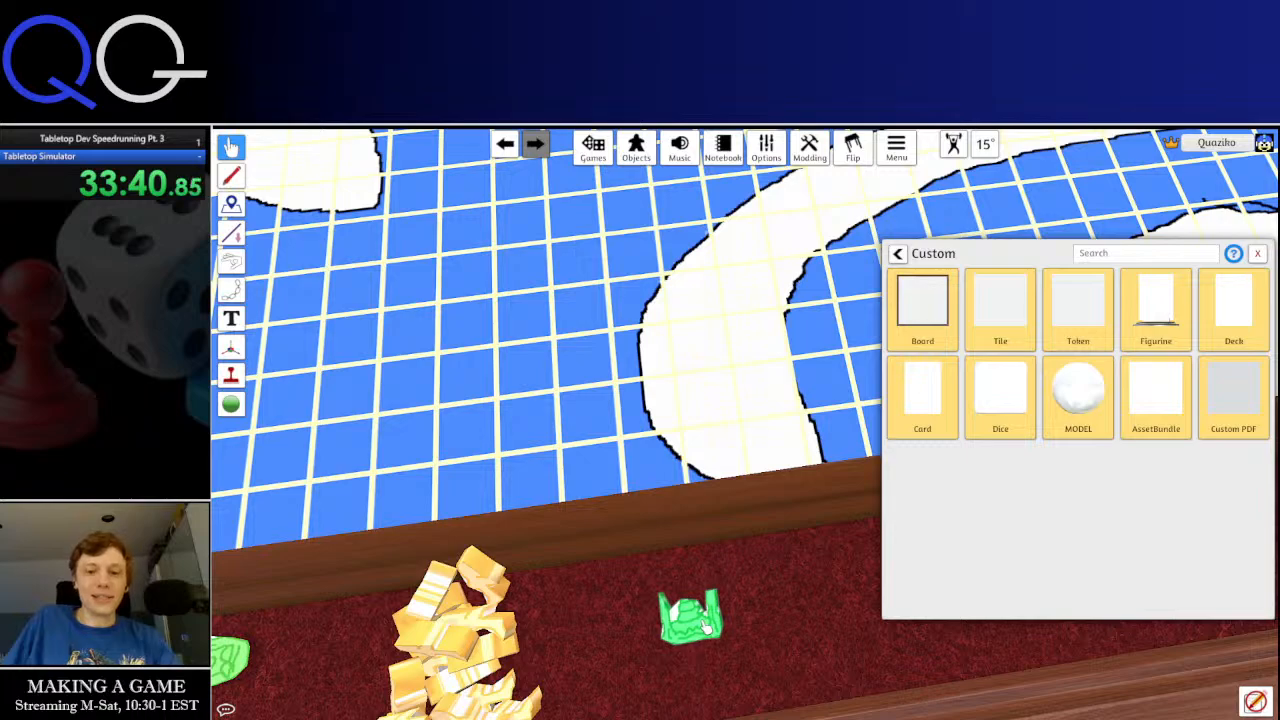
pyautogui.press('+')
pyautogui.press('+')
pyautogui.press('+')
pyautogui.press('+')
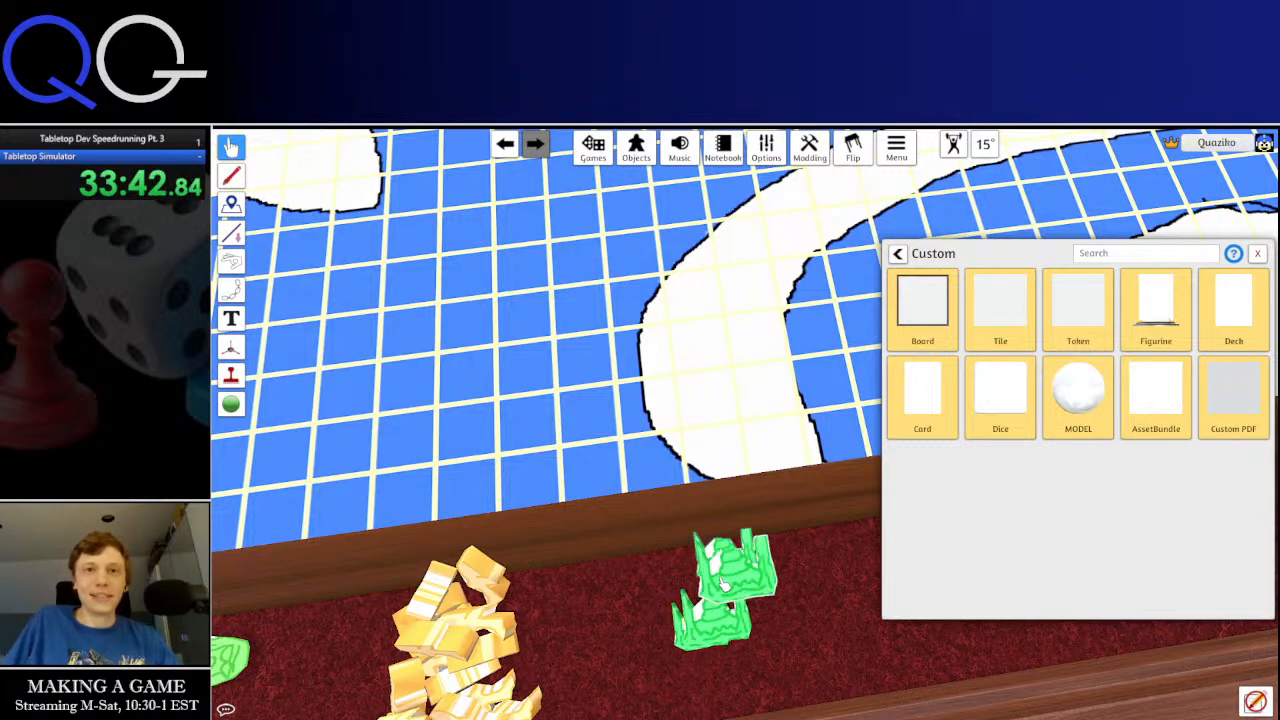
pyautogui.press('d')
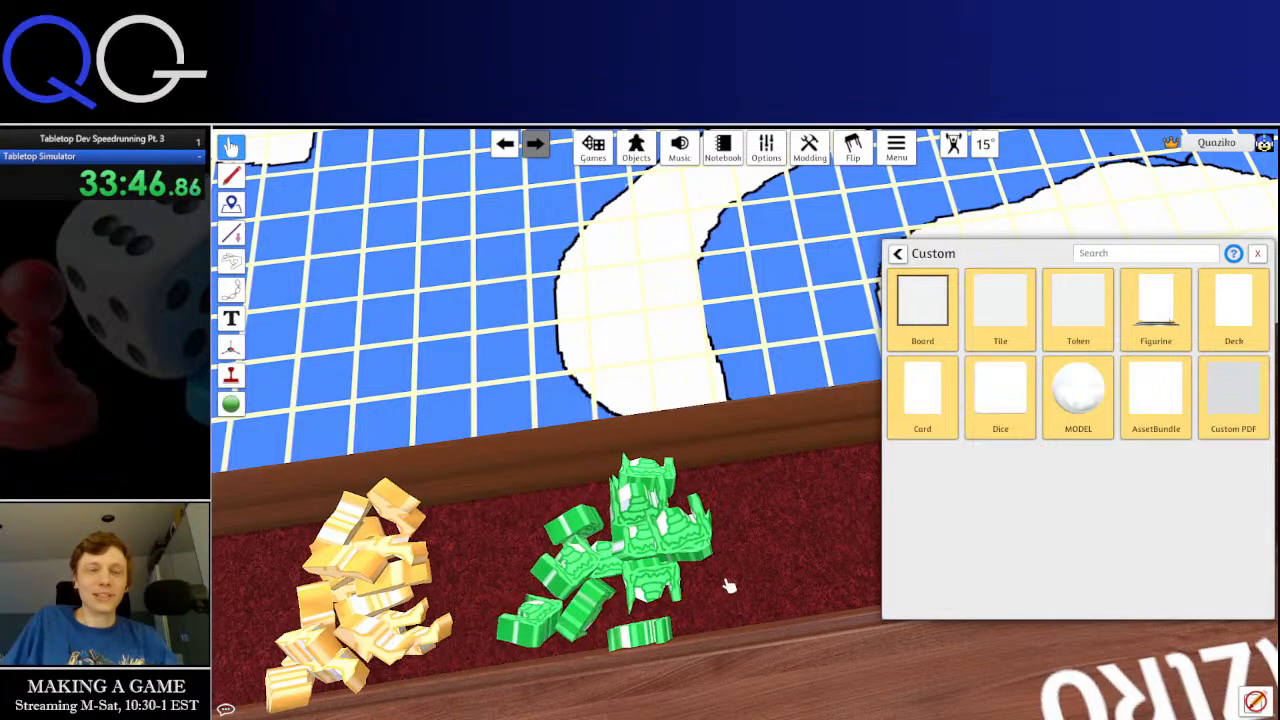
# Place a custom Token on the felt beside the waypoint pile and import it with the image debris_token uploaded to the Steam Cloud
pyautogui.press('d')
pyautogui.click(1000, 305)
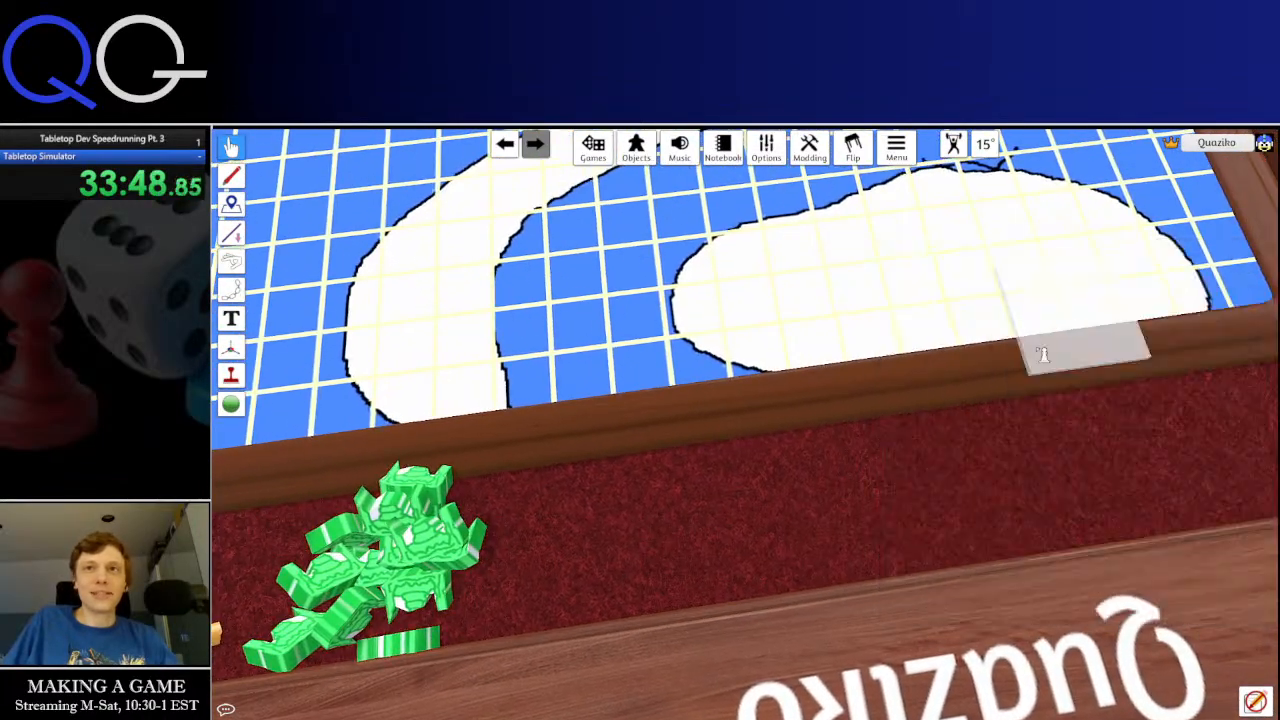
pyautogui.click(688, 515)
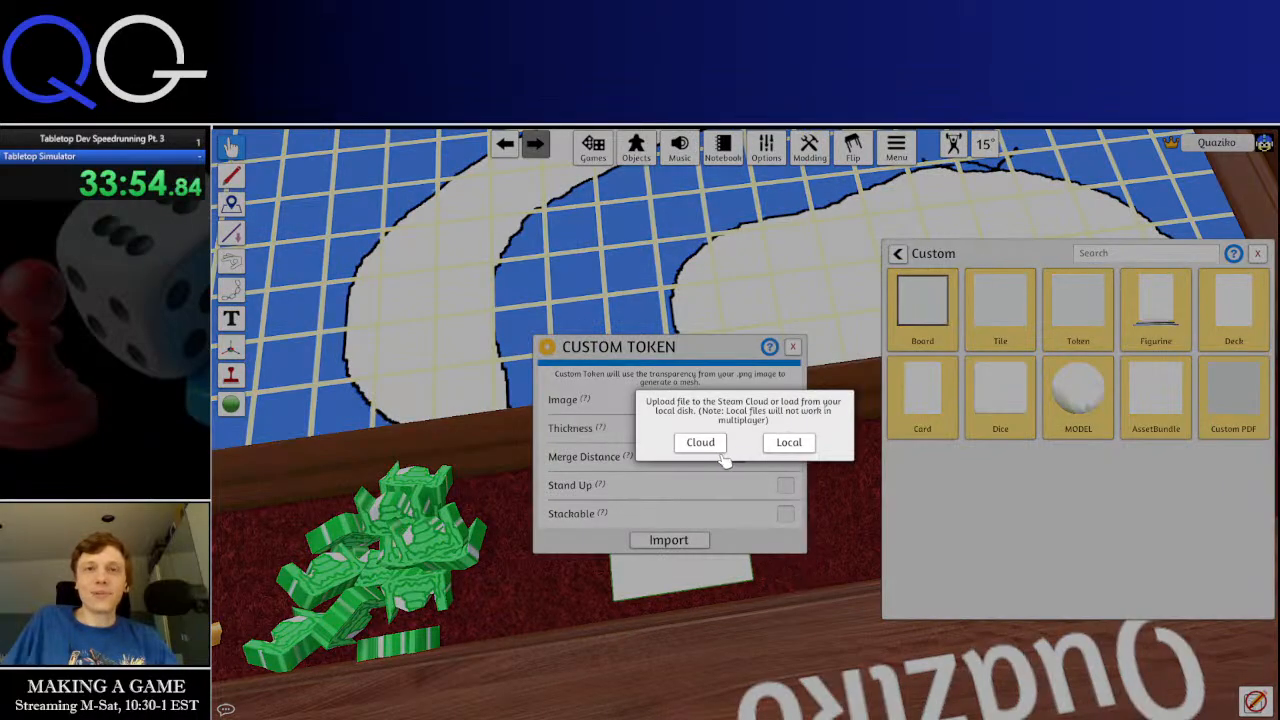
pyautogui.click(715, 452)
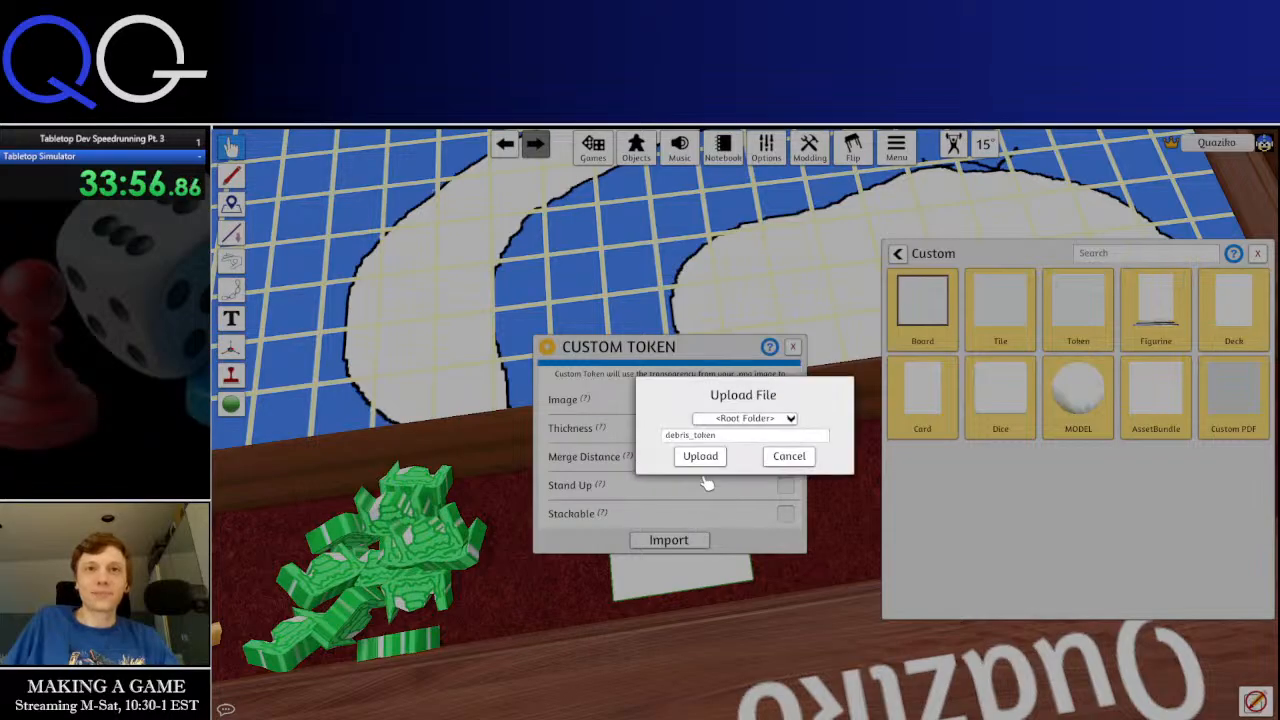
pyautogui.click(700, 456)
pyautogui.click(680, 543)
pyautogui.click(700, 545)
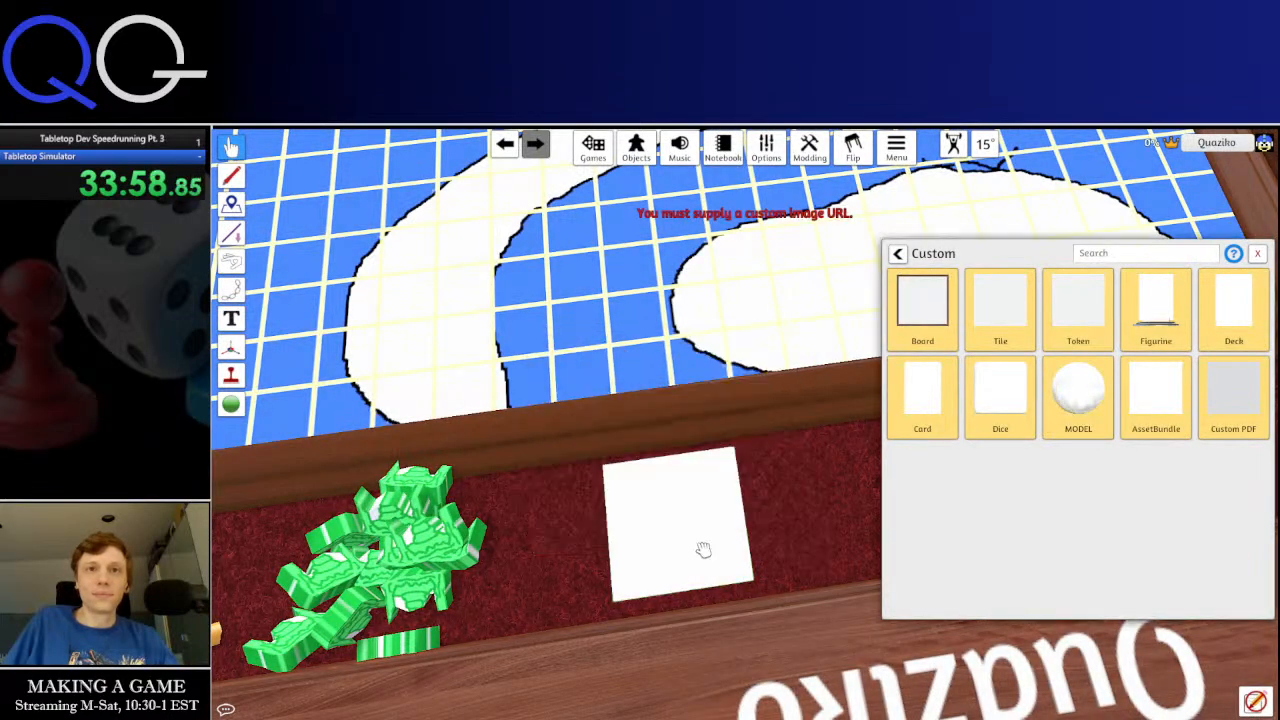
# Move the pink debris token onto the map's blue grid and size it to fit inside one grid square
pyautogui.moveTo(688, 538); pyautogui.dragTo(650, 348)
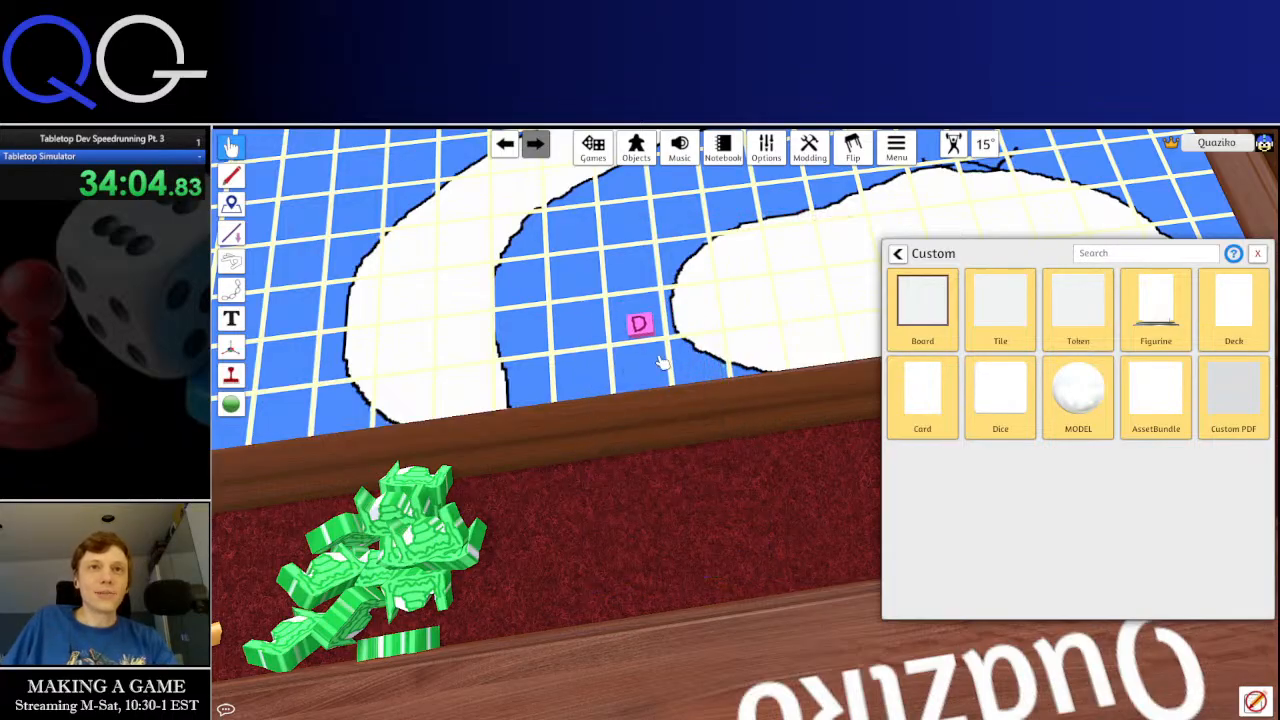
pyautogui.scroll(3, 660, 362)
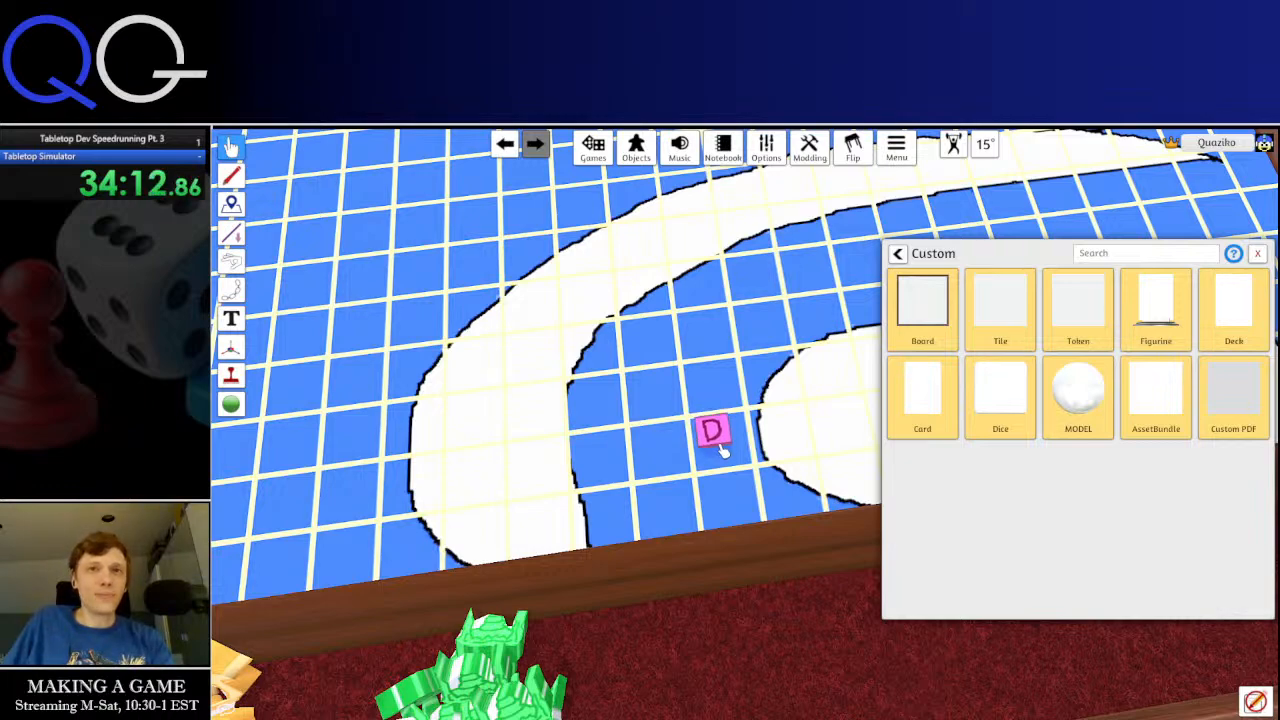
pyautogui.moveTo(775, 481); pyautogui.dragTo(665, 414)
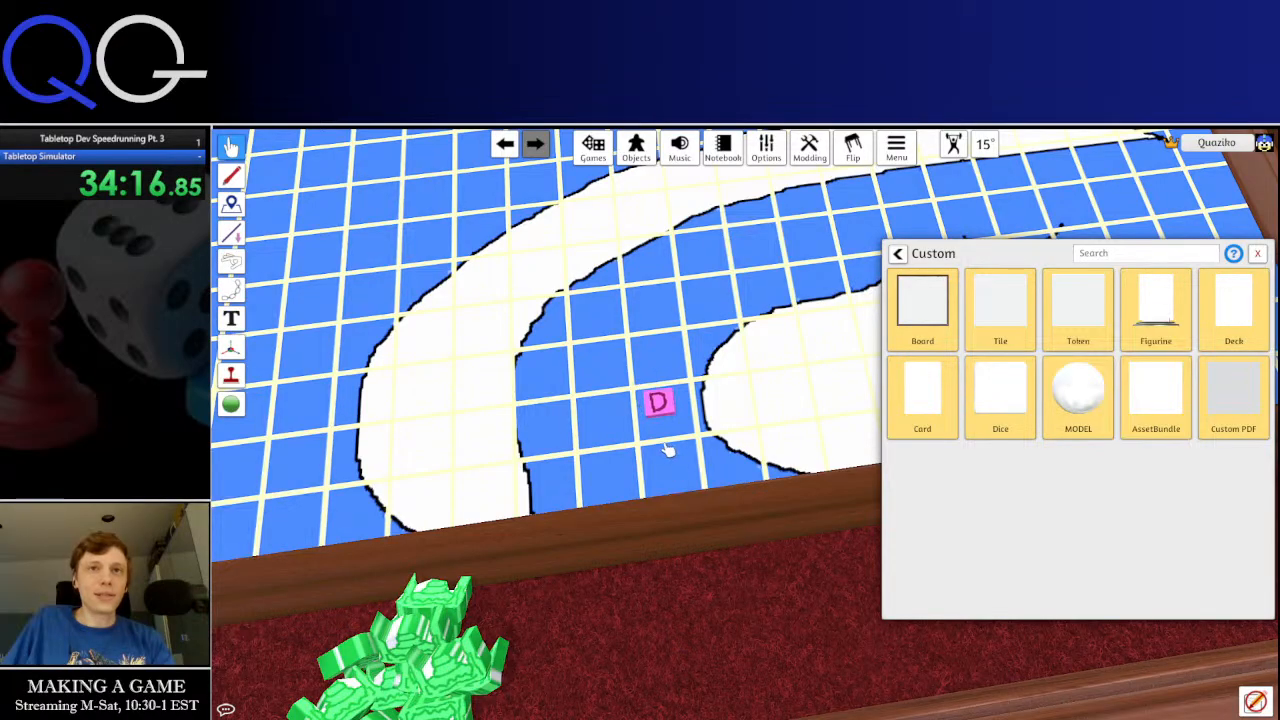
pyautogui.press('w')
pyautogui.press('a')
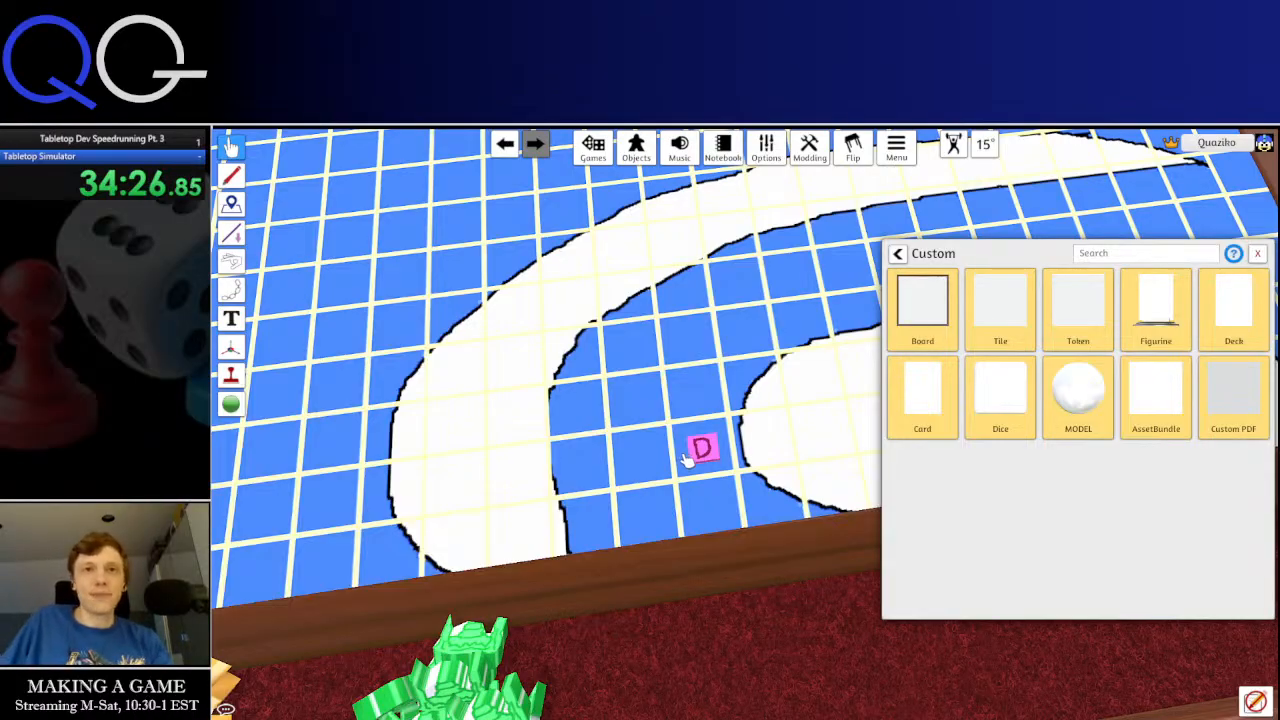
# Move the debris token onto the felt beside the waypoint pile and paste about nine copies of it
pyautogui.moveTo(629, 402); pyautogui.dragTo(660, 612)
pyautogui.hotkey('ctrl', 'v')
pyautogui.hotkey('ctrl', 'v')
pyautogui.hotkey('ctrl', 'v')
pyautogui.hotkey('ctrl', 'v')
pyautogui.hotkey('ctrl', 'v')
pyautogui.hotkey('ctrl', 'v')
pyautogui.hotkey('ctrl', 'v')
pyautogui.hotkey('ctrl', 'v')
pyautogui.hotkey('ctrl', 'v')
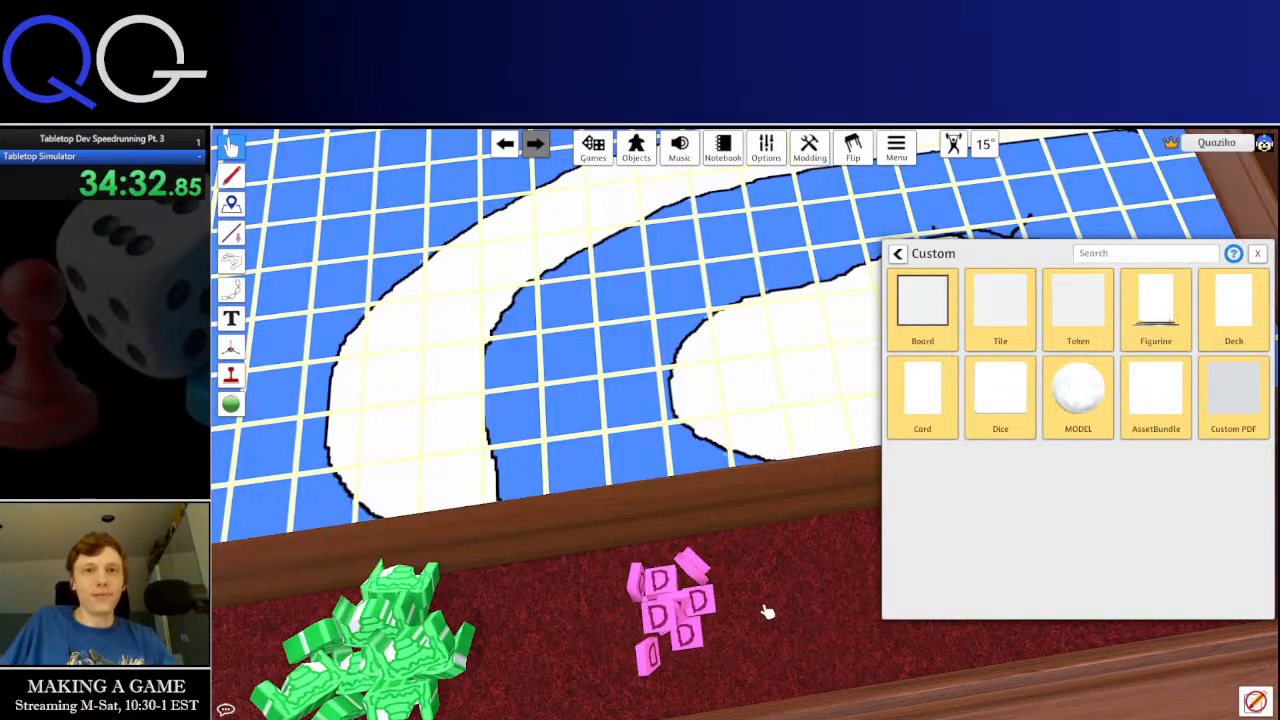
# Place a custom Token on the felt beside the debris pile and import it with the image route_pathway_token uploaded to the Steam Cloud
pyautogui.press('d')
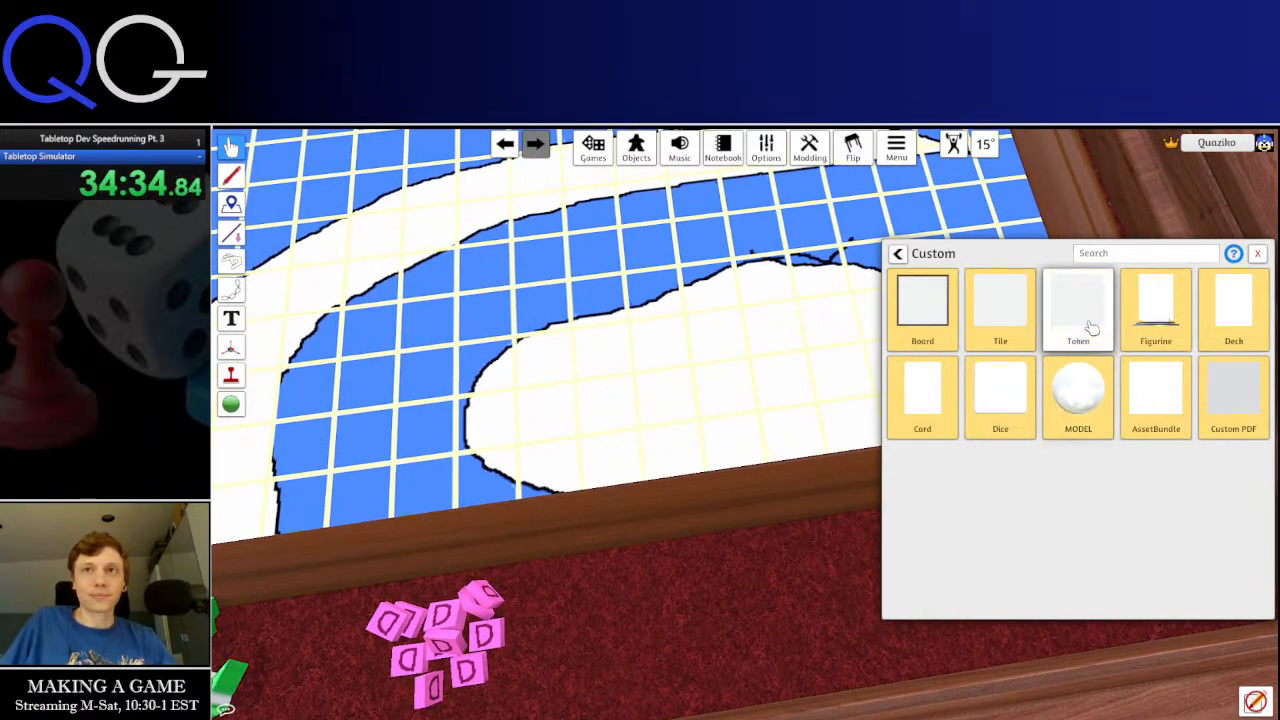
pyautogui.moveTo(1083, 312); pyautogui.dragTo(690, 590)
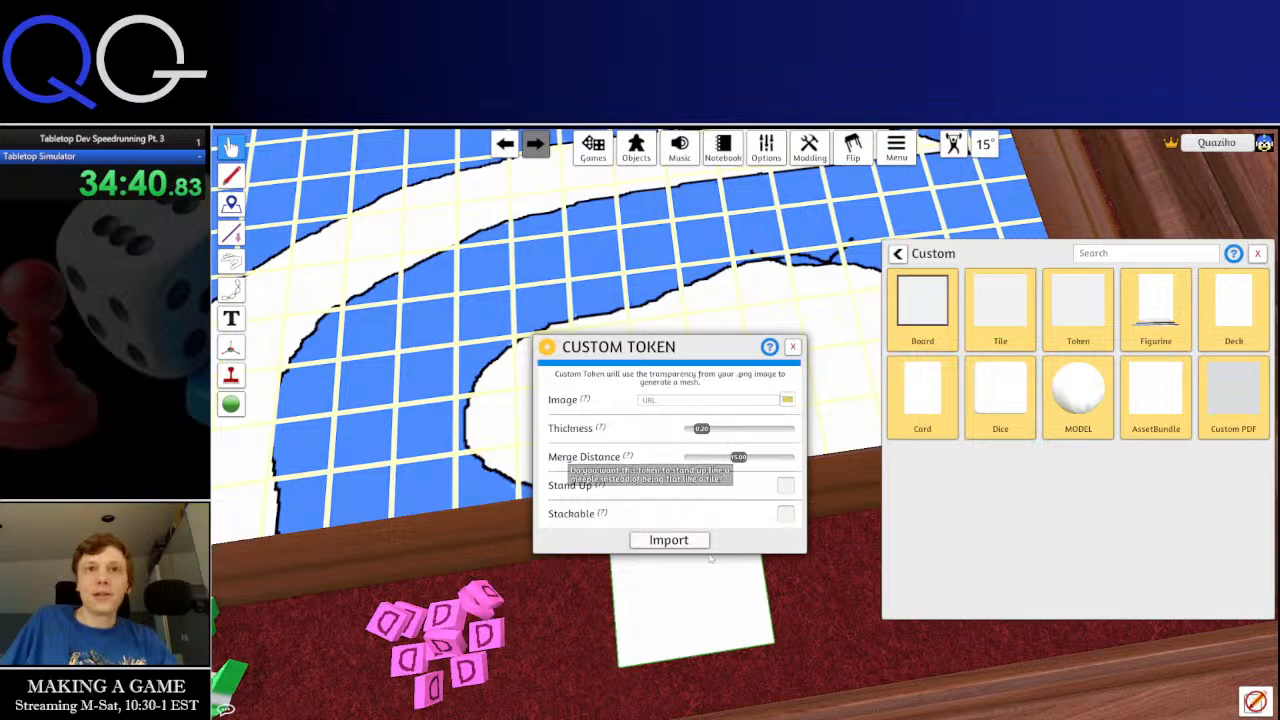
pyautogui.click(788, 399)
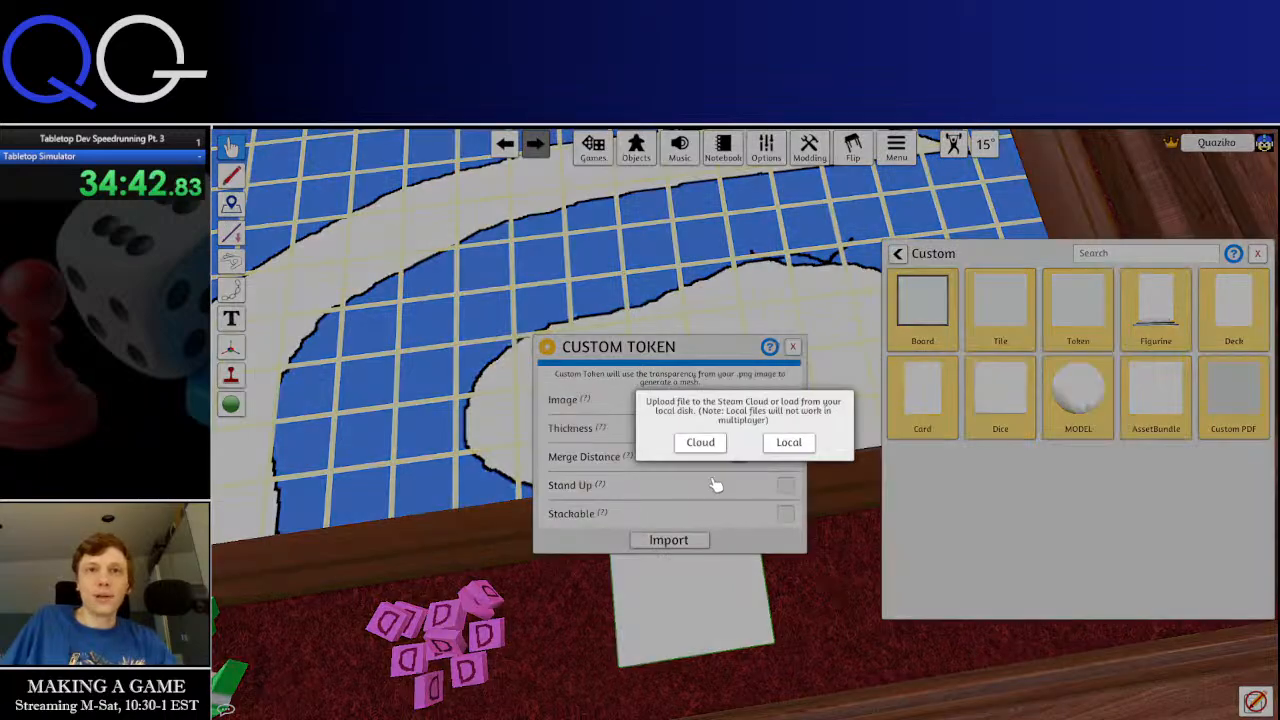
pyautogui.click(701, 443)
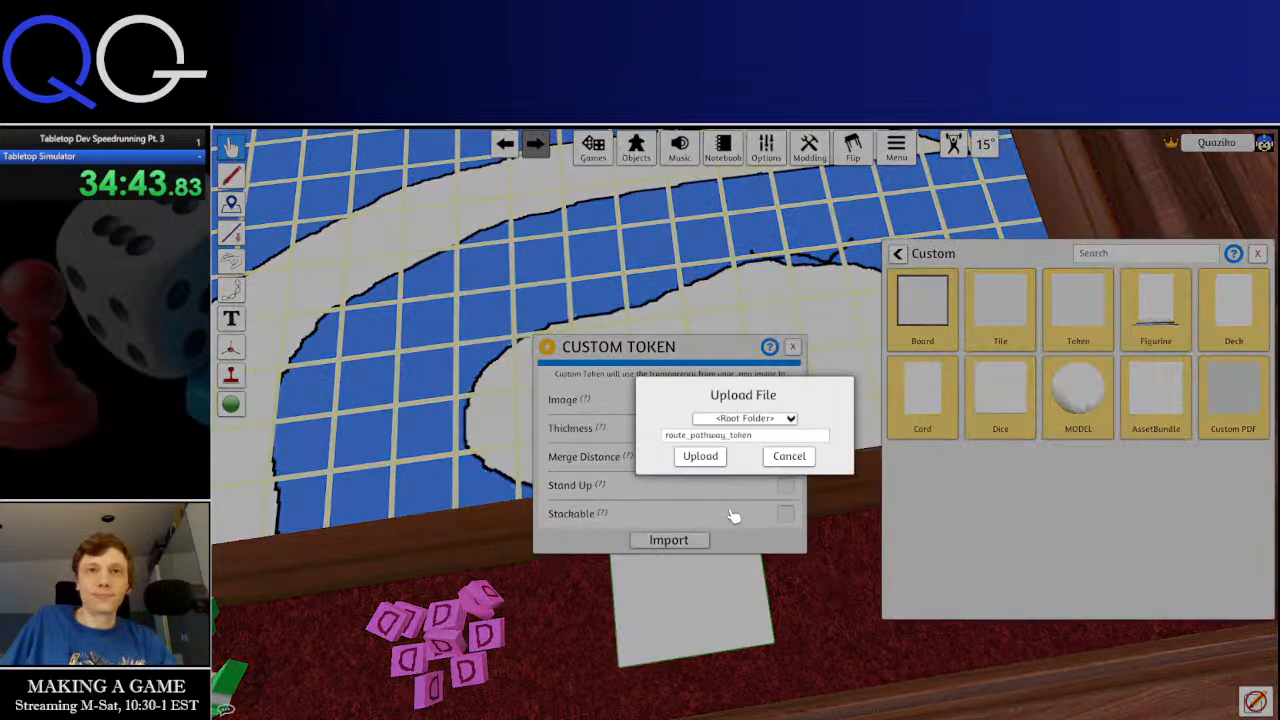
pyautogui.click(701, 457)
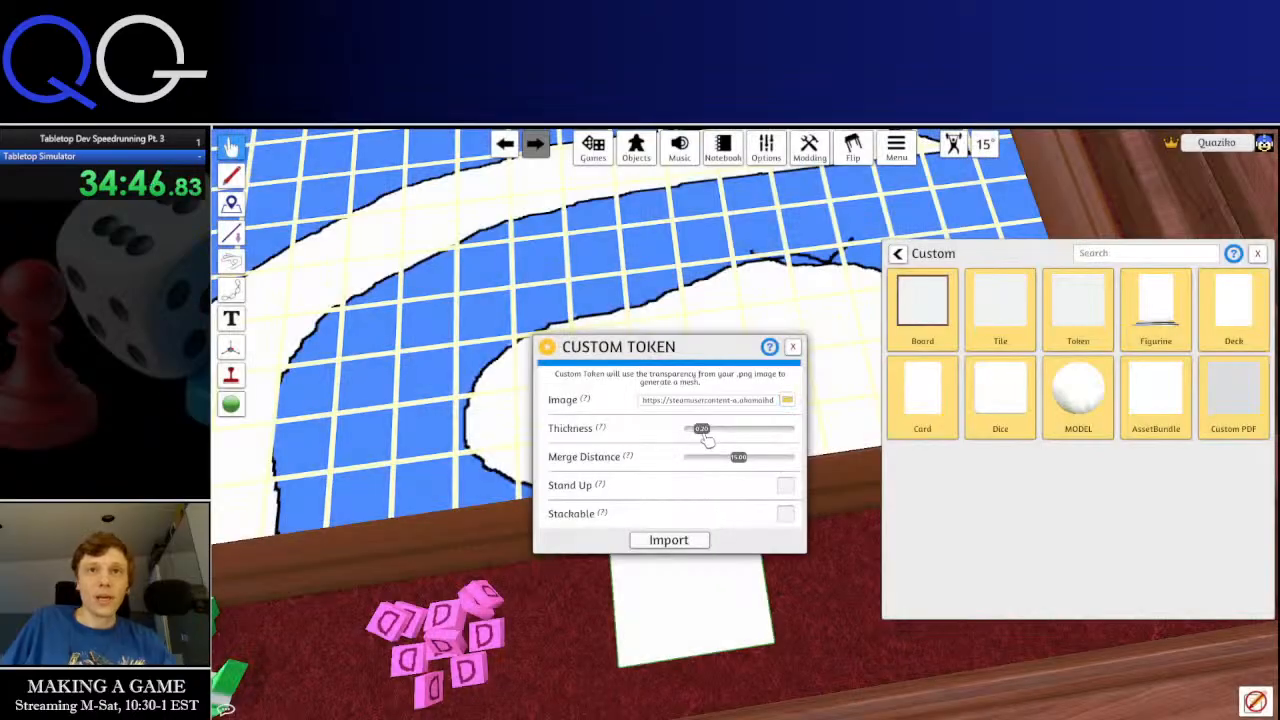
pyautogui.click(700, 538)
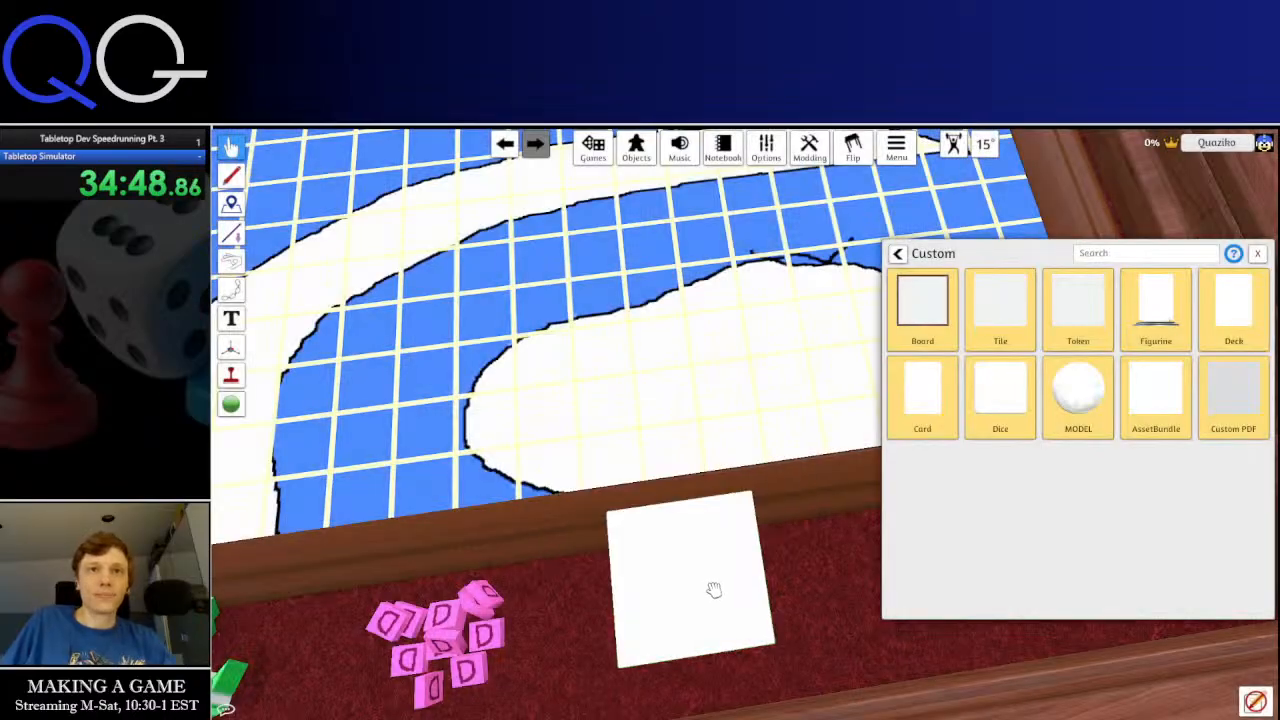
# Move the long white route token onto the map and line it up with the grid beside the curved island
pyautogui.moveTo(734, 572); pyautogui.dragTo(603, 331)
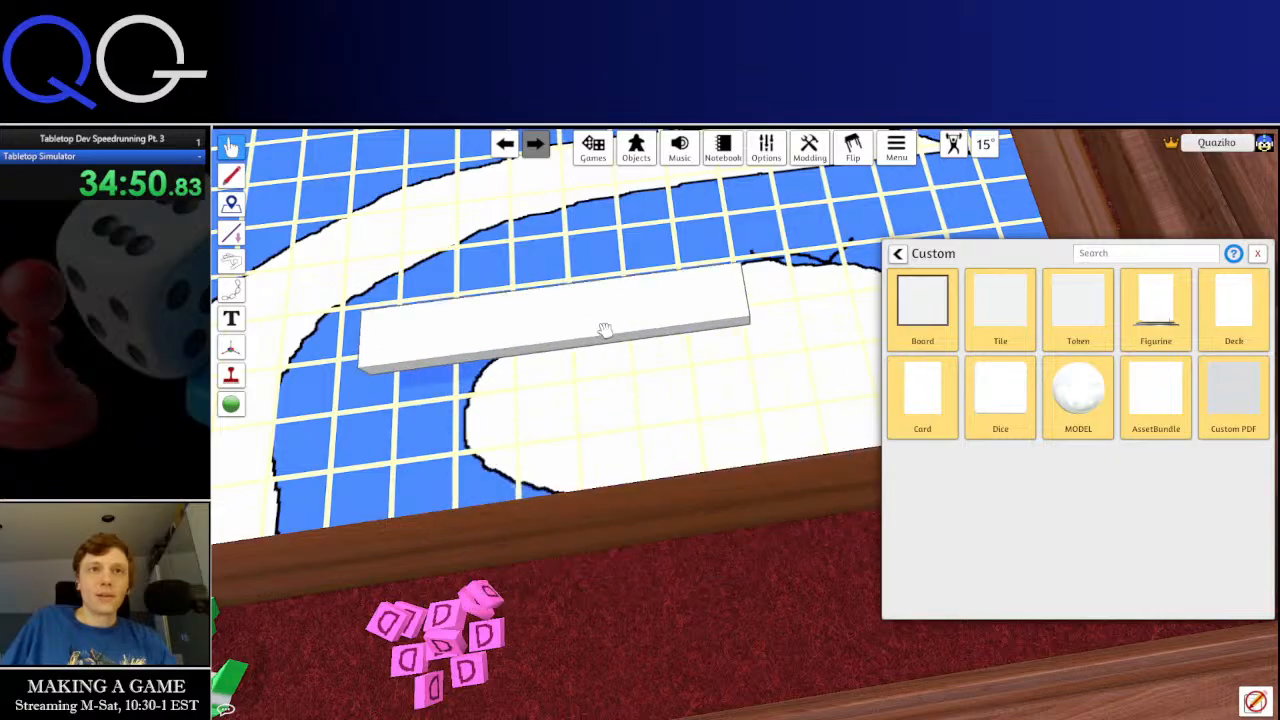
pyautogui.scroll(3, 700, 445)
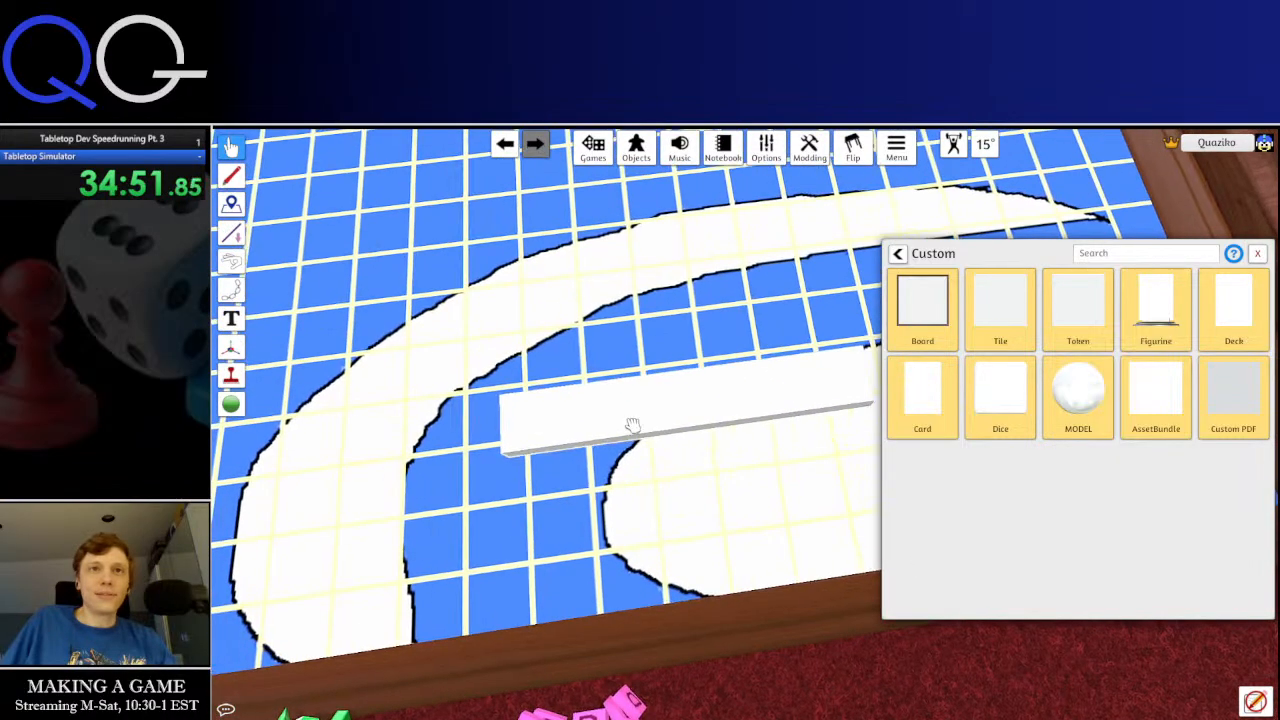
pyautogui.moveTo(632, 425); pyautogui.dragTo(679, 457)
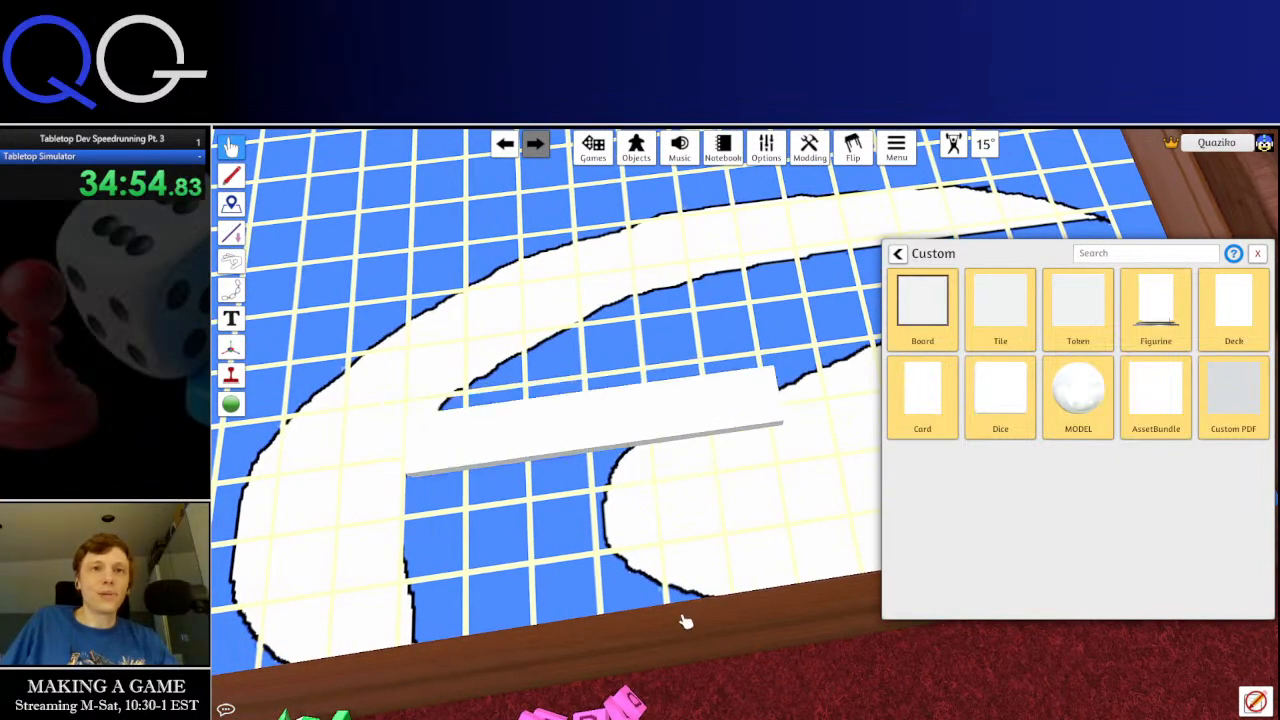
# Select the whole orange token pile and move it along the felt into the corner of the table
pyautogui.press('s')
pyautogui.press('a')
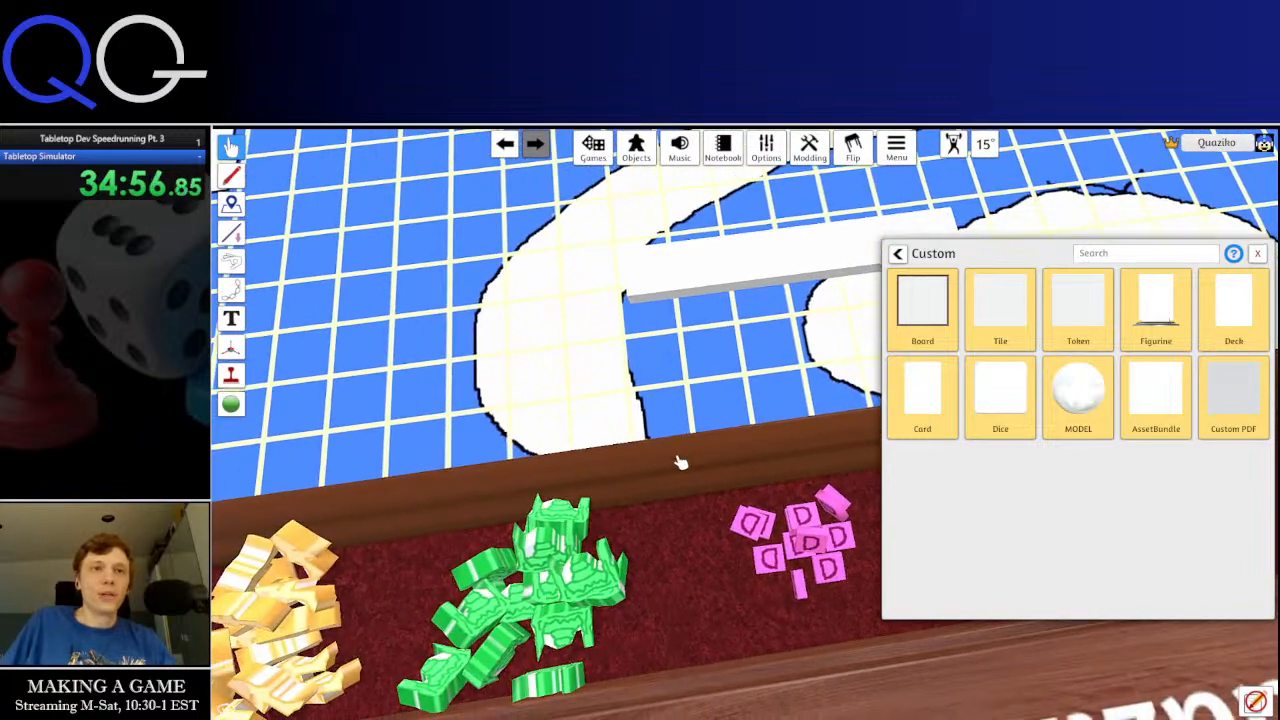
pyautogui.scroll(-3, 680, 462)
pyautogui.press('a')
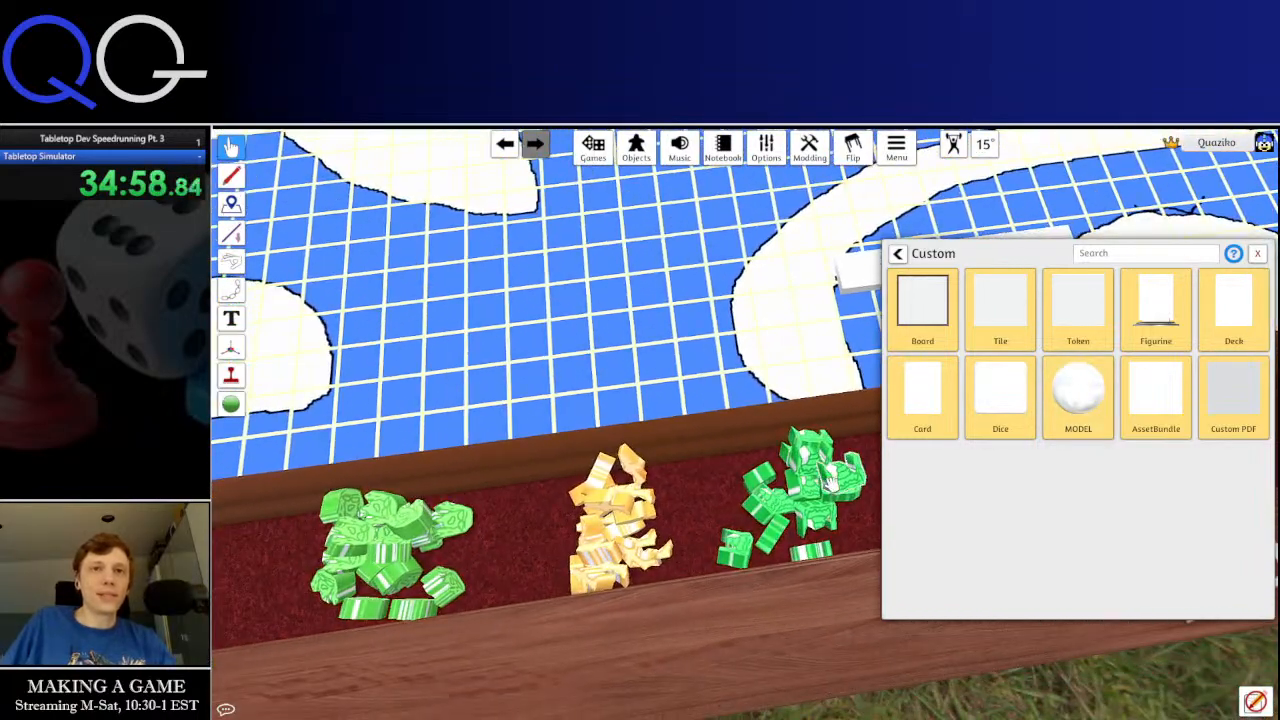
pyautogui.scroll(-4, 830, 483)
pyautogui.moveTo(638, 476); pyautogui.dragTo(595, 500)
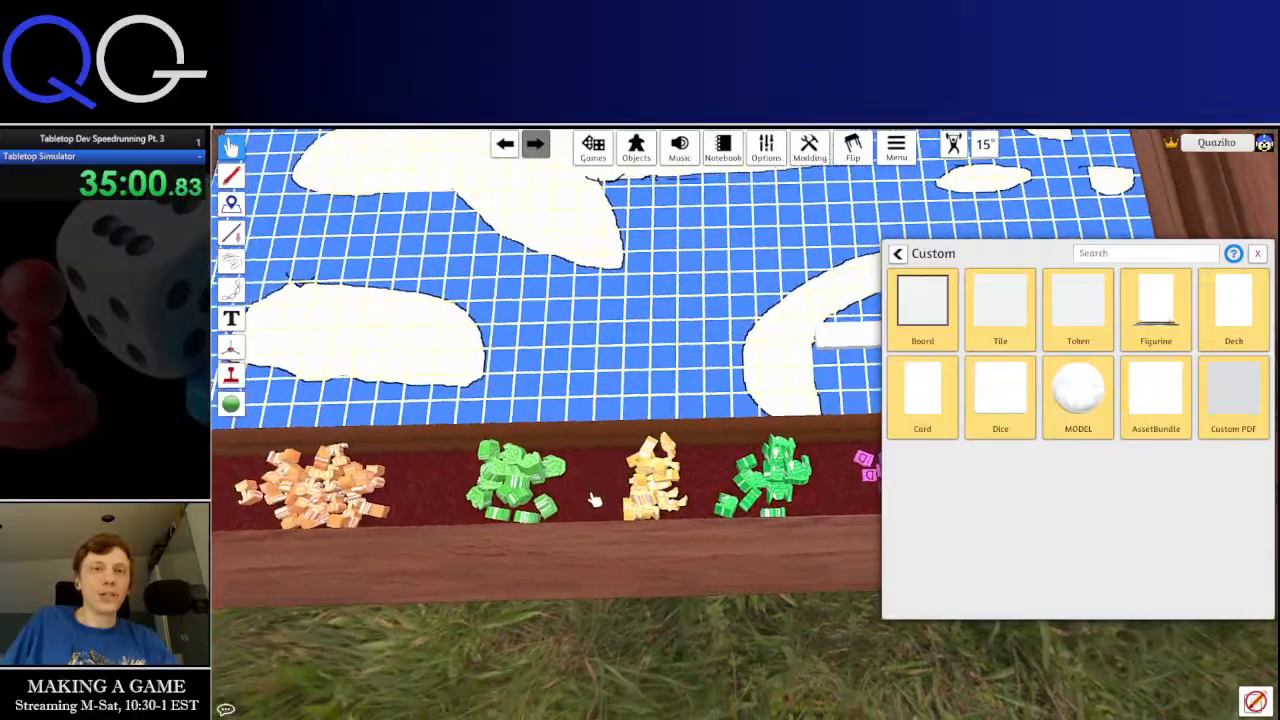
pyautogui.press('a')
pyautogui.scroll(3, 487, 472)
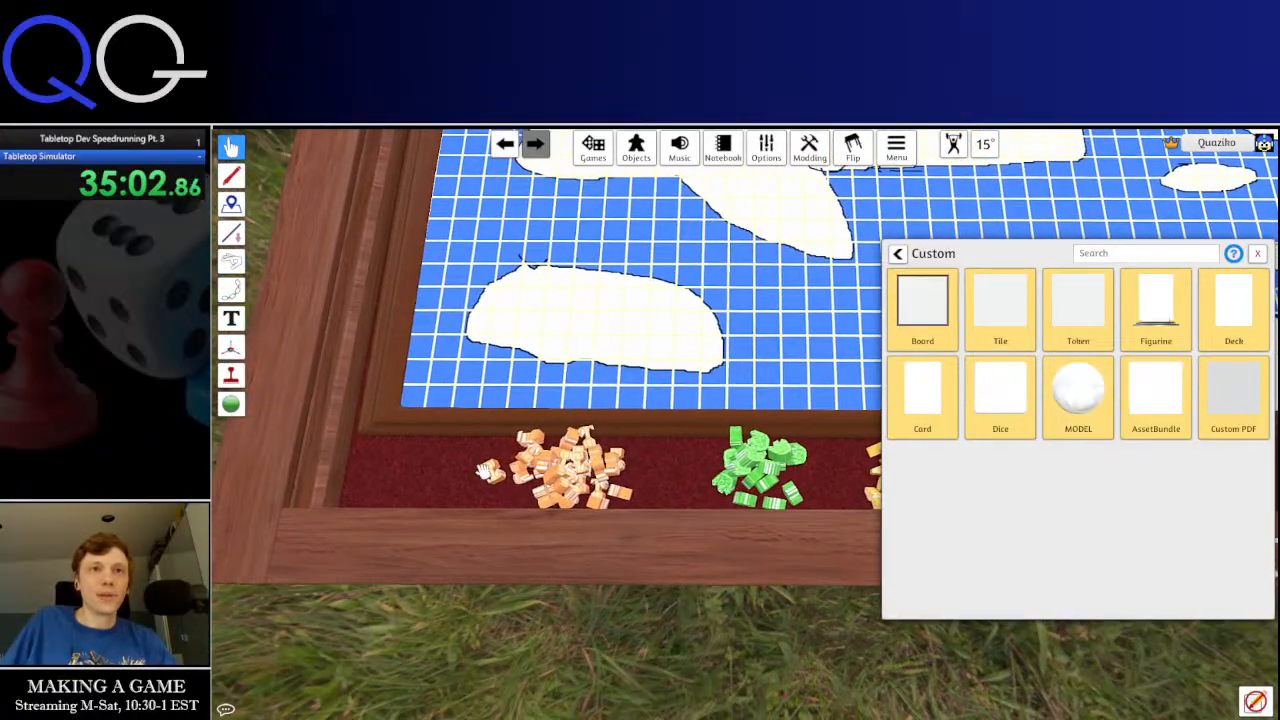
pyautogui.moveTo(433, 410); pyautogui.dragTo(664, 535)
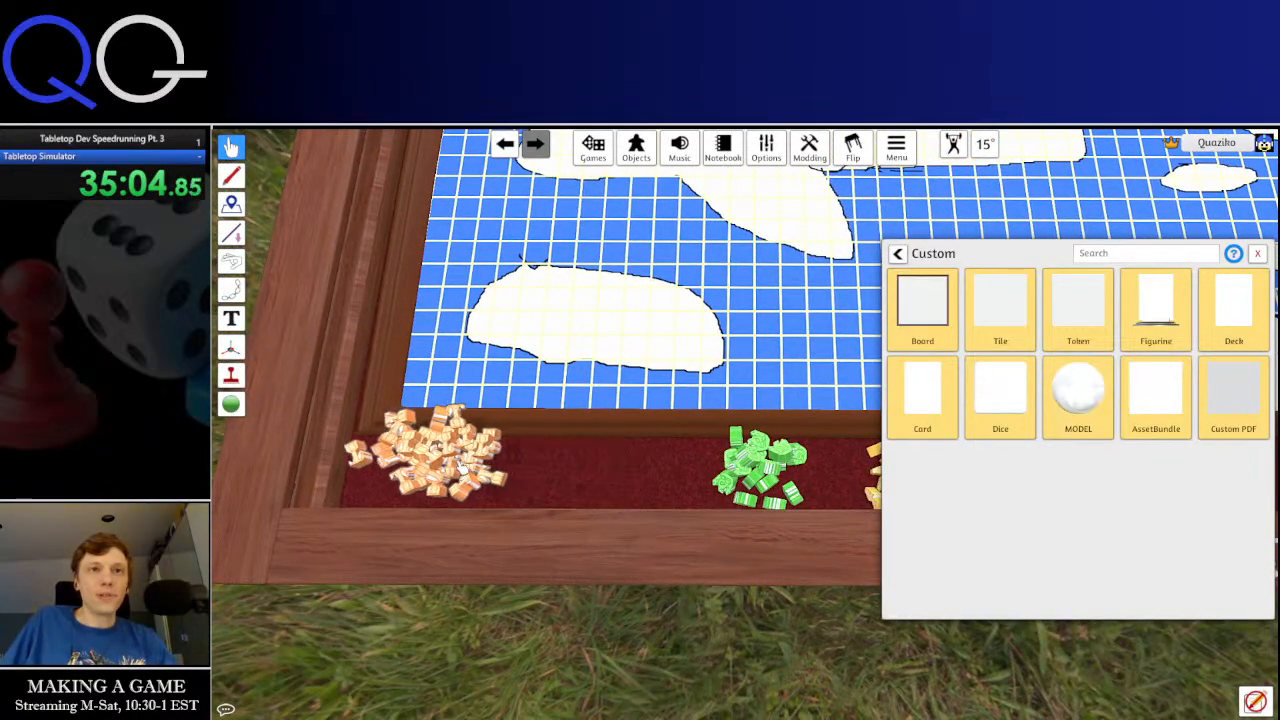
pyautogui.click(652, 478)
# Move the yellow token pile next to the orange pile and shift the light green pile closer to the dark green one
pyautogui.press('d')
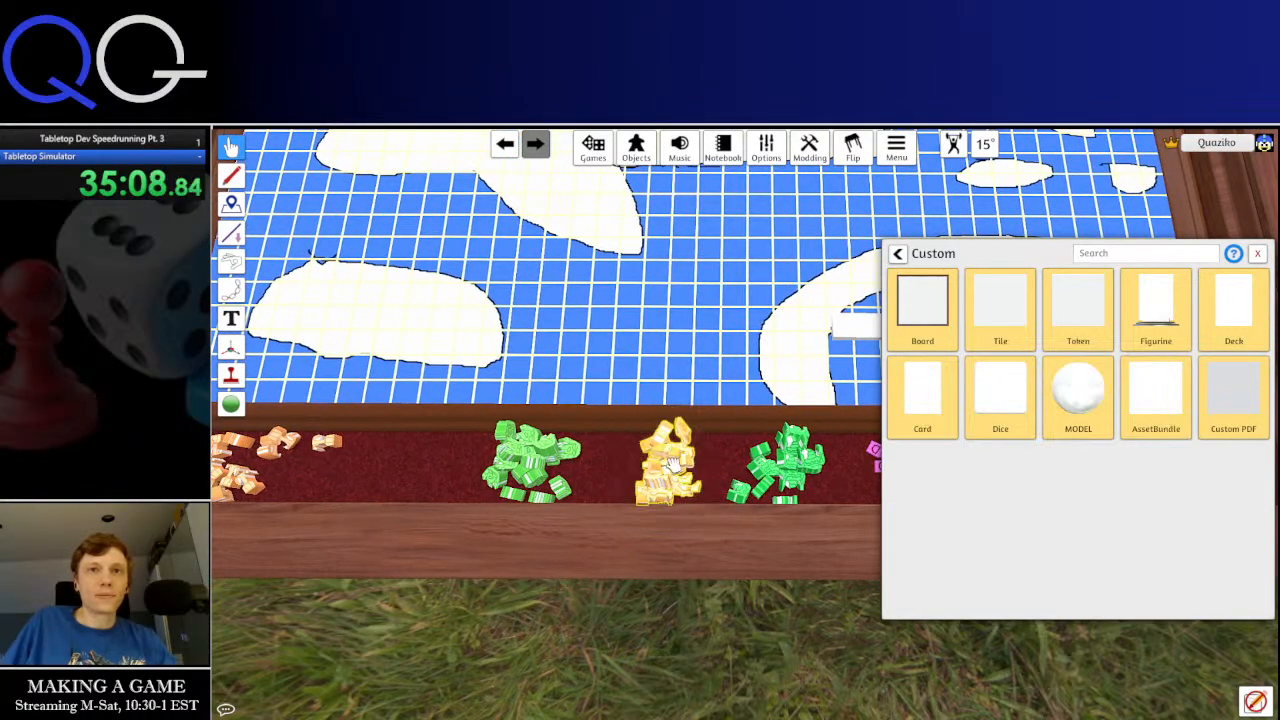
pyautogui.moveTo(672, 460); pyautogui.dragTo(345, 460)
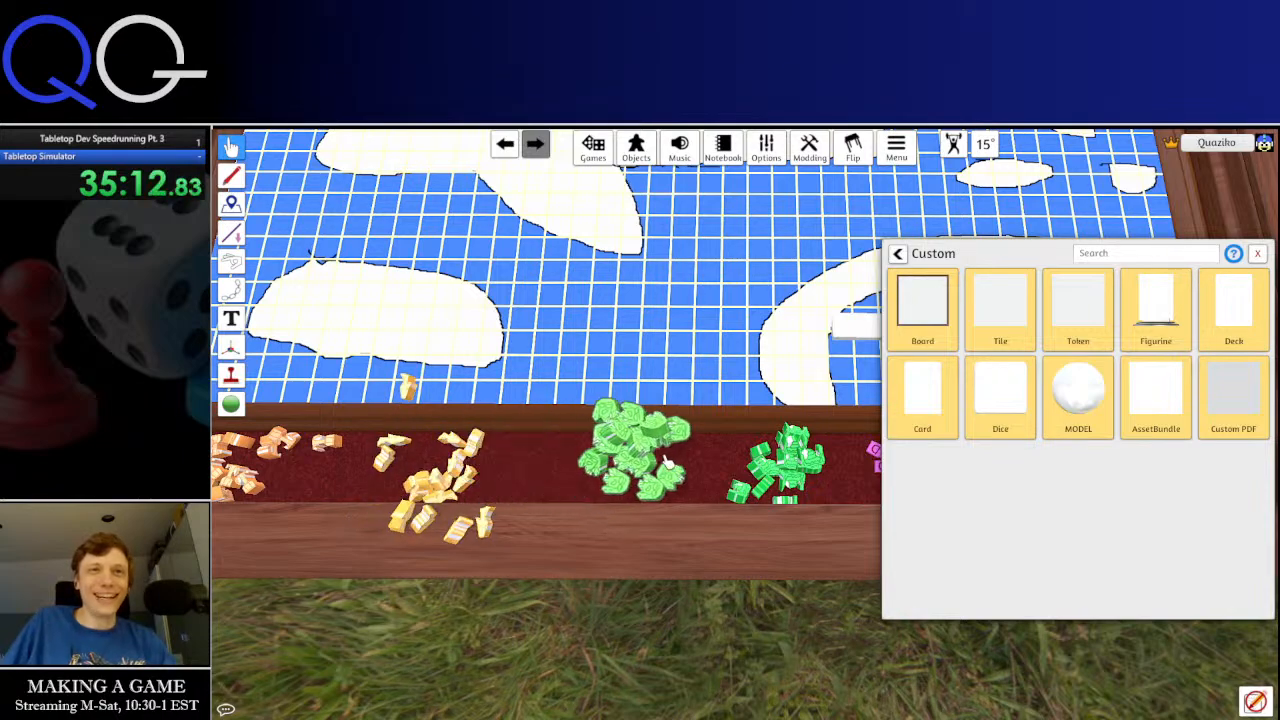
pyautogui.press('a')
pyautogui.moveTo(443, 471); pyautogui.dragTo(559, 482)
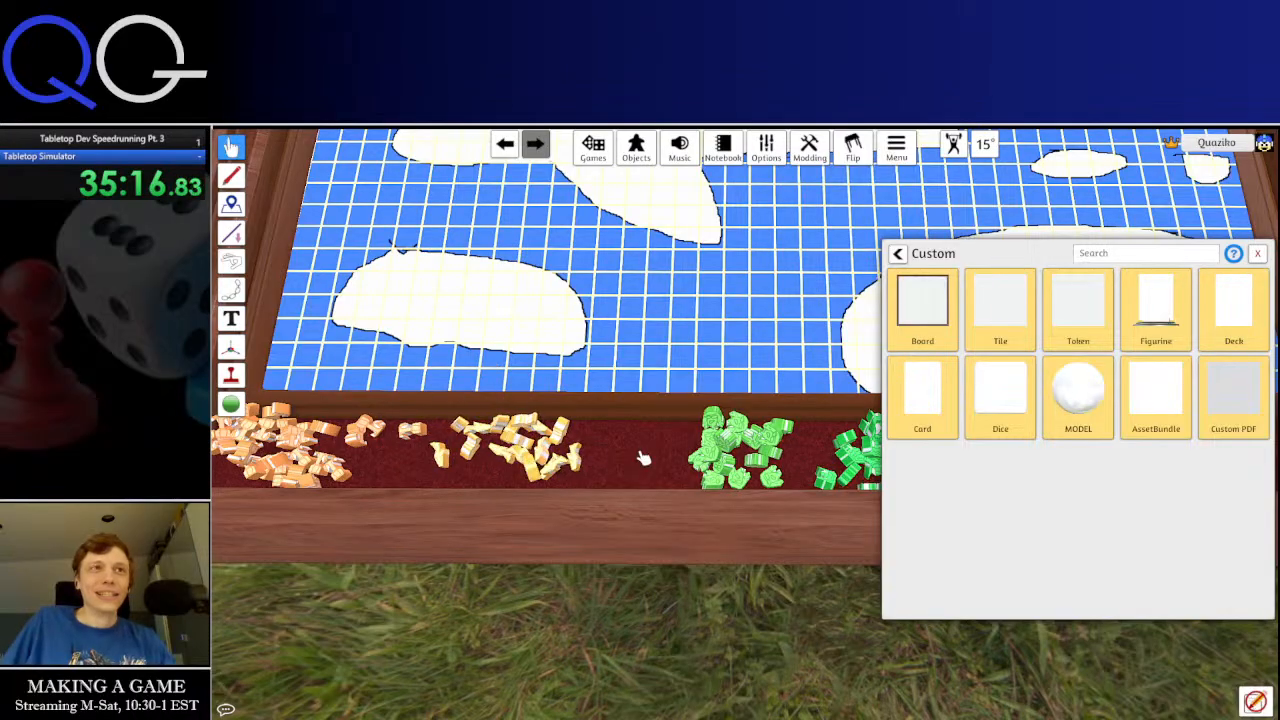
# Move the pink debris pile toward the far corner of the felt and put the white route token in the freed space
pyautogui.press('d')
pyautogui.press('d')
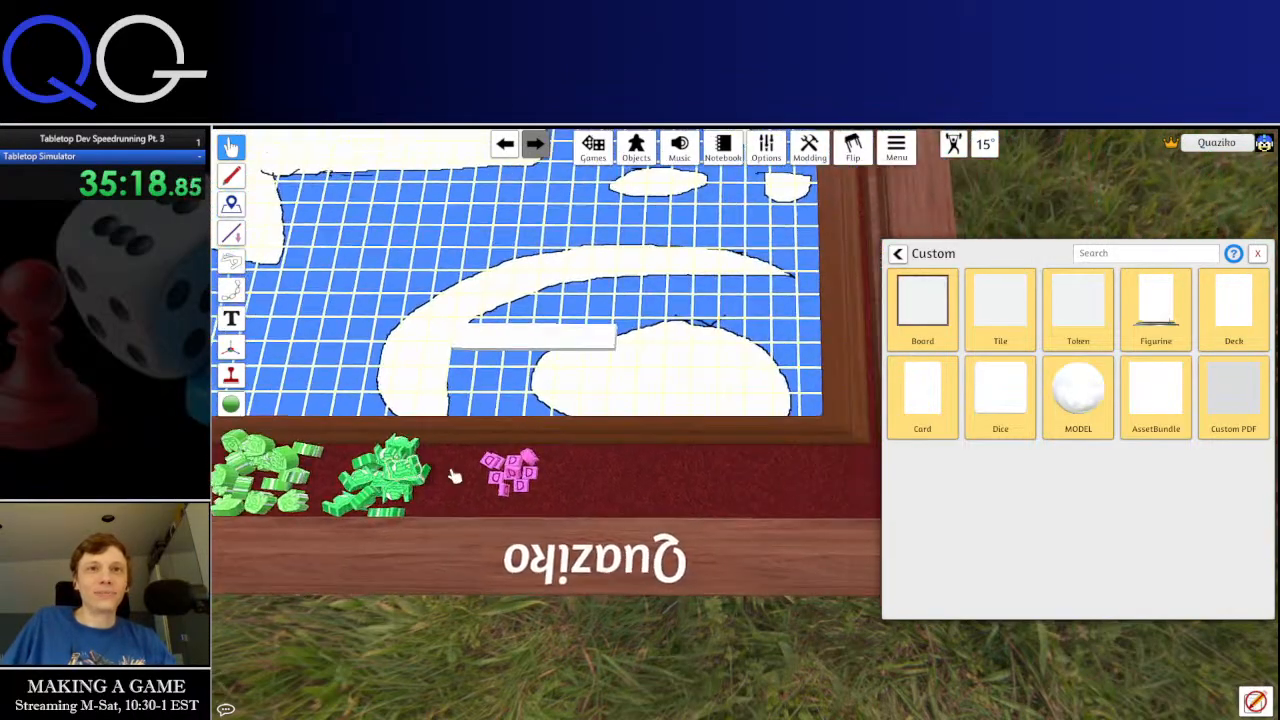
pyautogui.moveTo(461, 439); pyautogui.dragTo(780, 485)
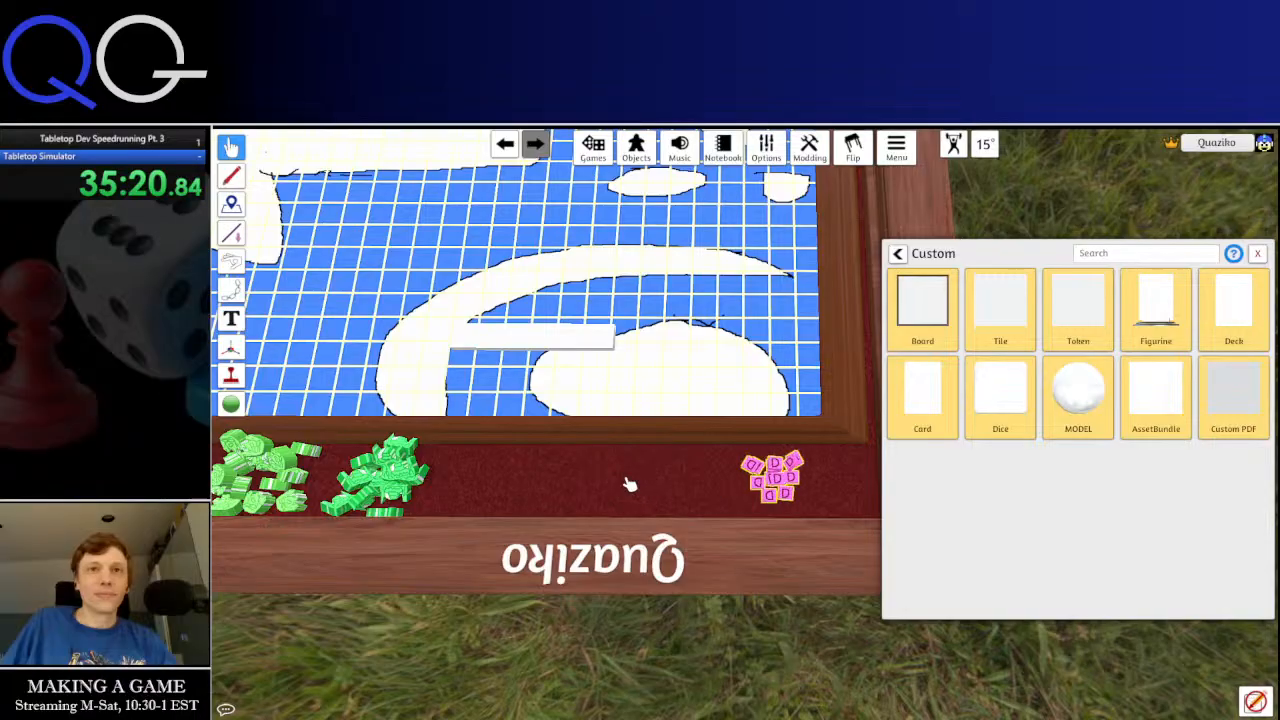
pyautogui.moveTo(530, 337); pyautogui.dragTo(565, 483)
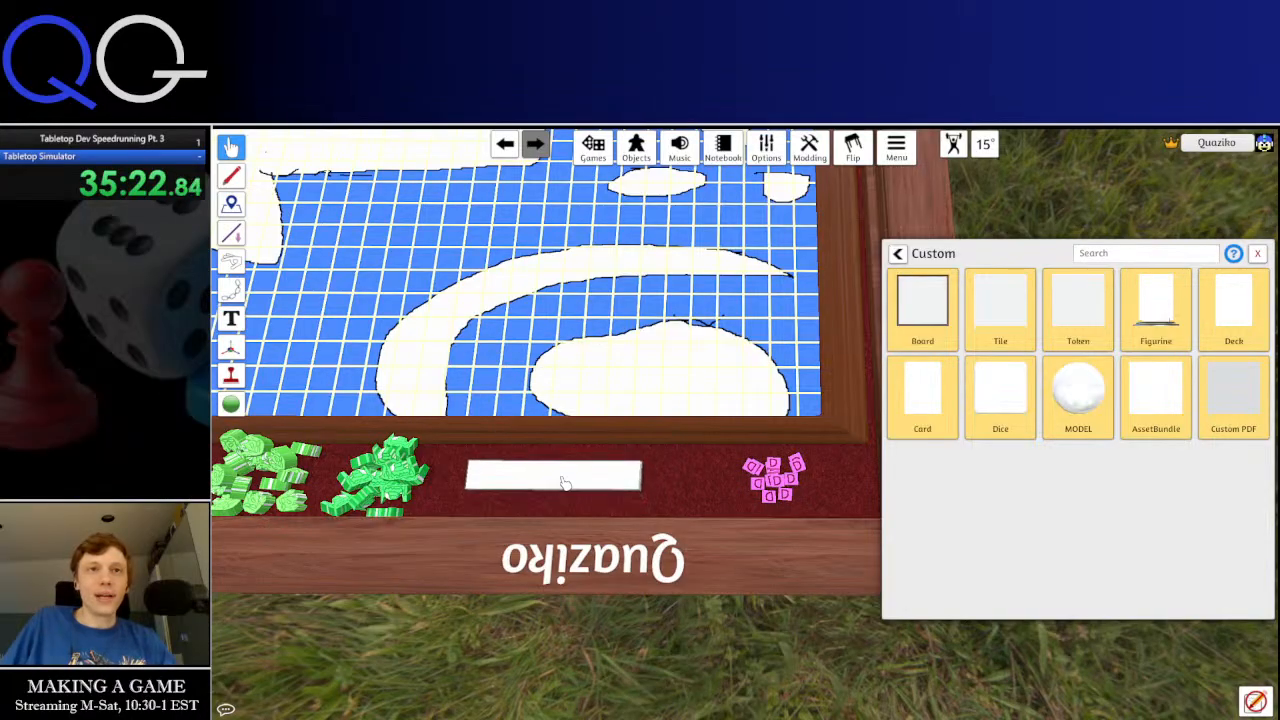
pyautogui.scroll(5, 565, 483)
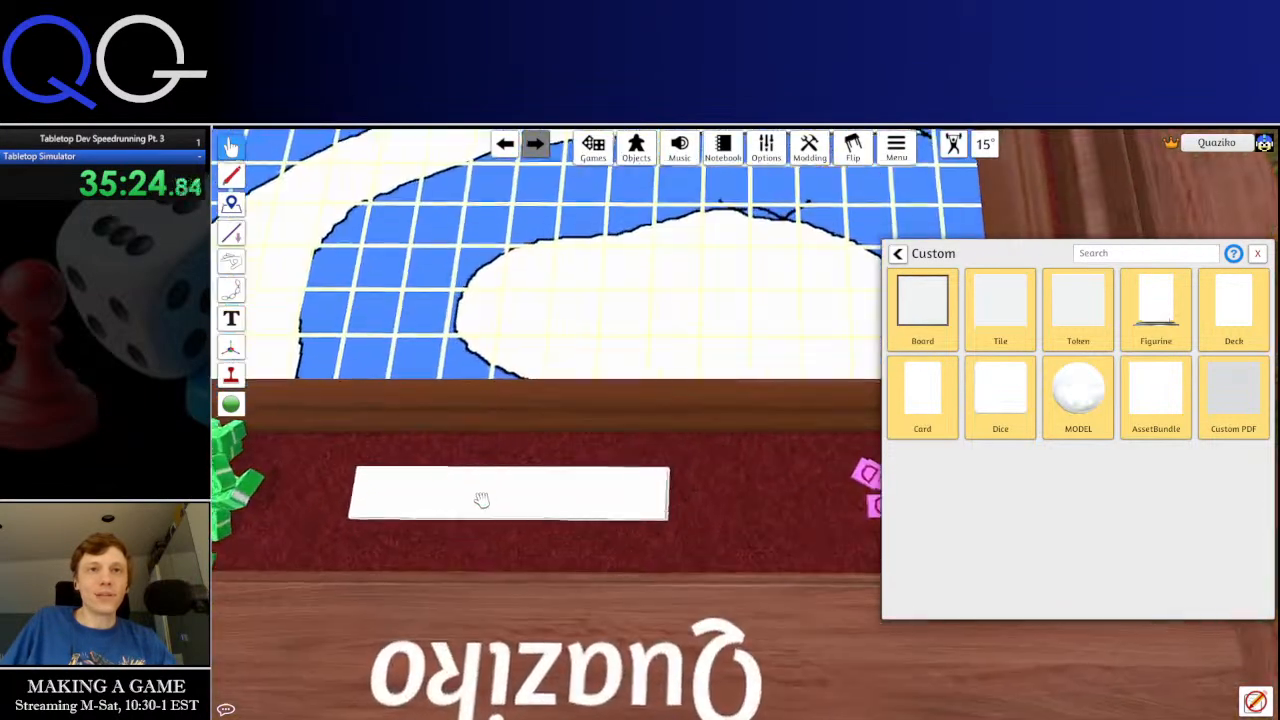
pyautogui.moveTo(482, 500); pyautogui.dragTo(568, 491)
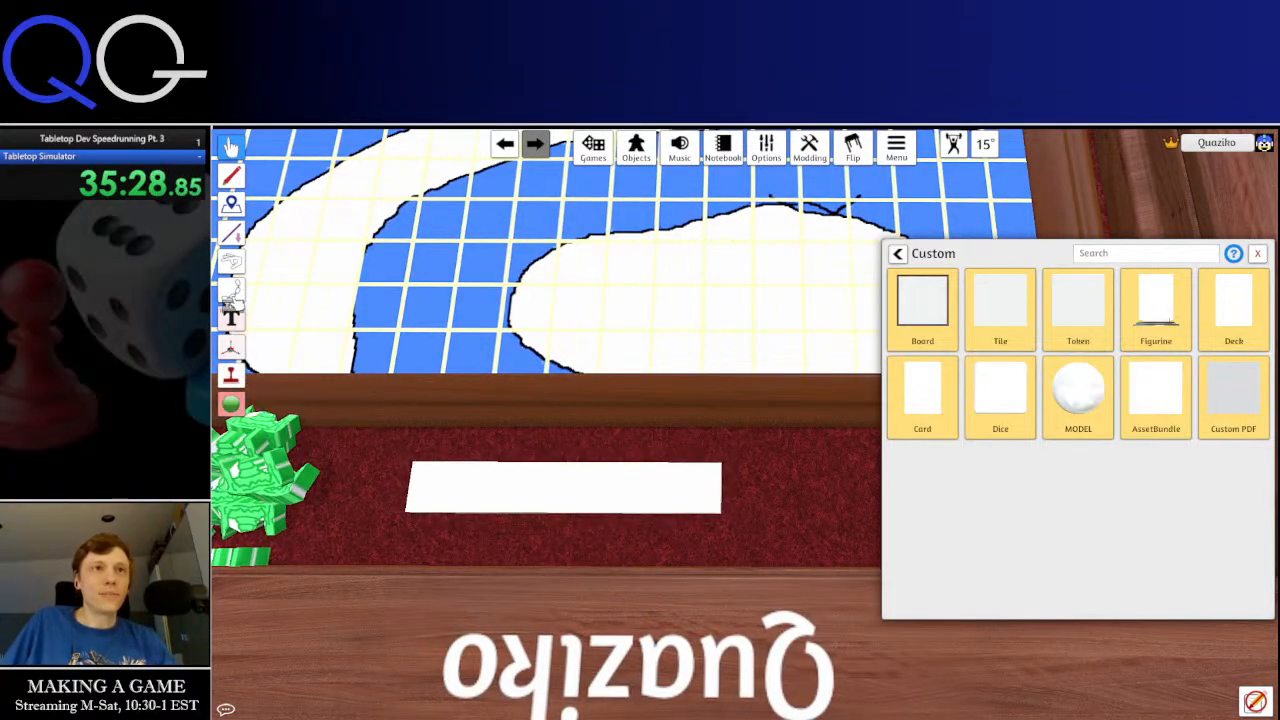
# Examine the white route token on the felt up close, along with its object options and the available table tools
pyautogui.moveTo(236, 178)
pyautogui.moveTo(236, 232)
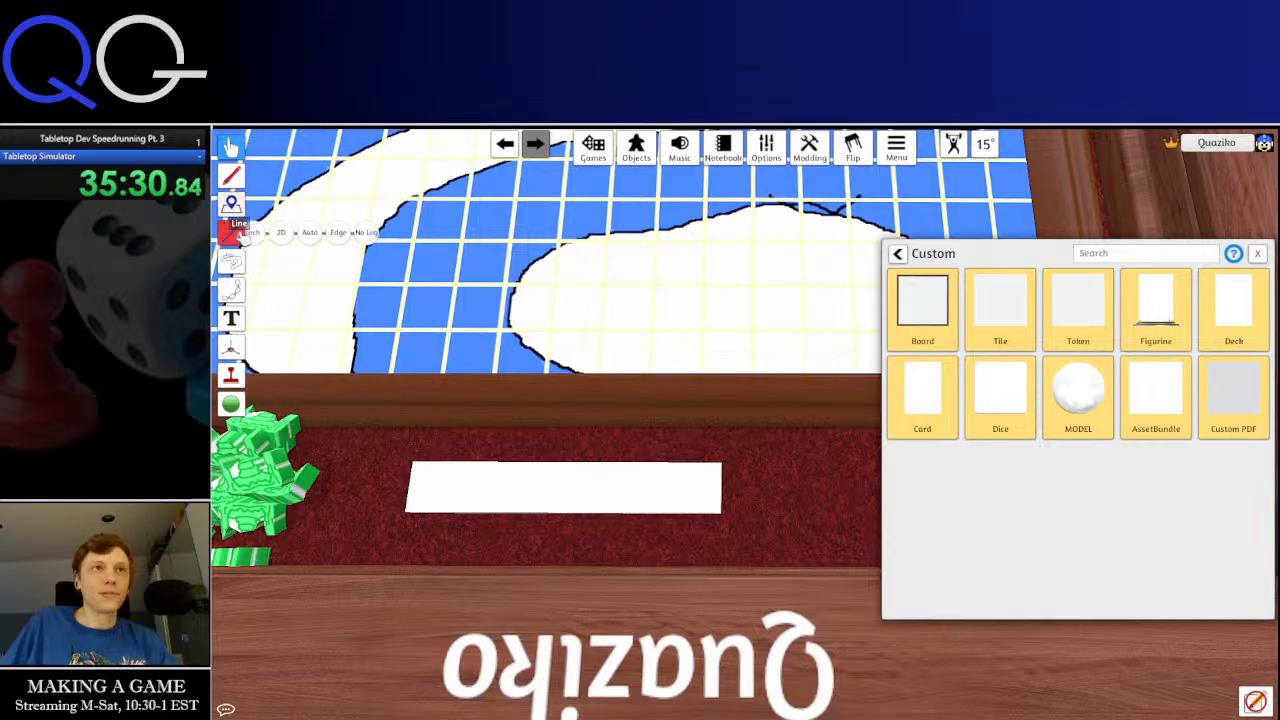
pyautogui.moveTo(235, 385)
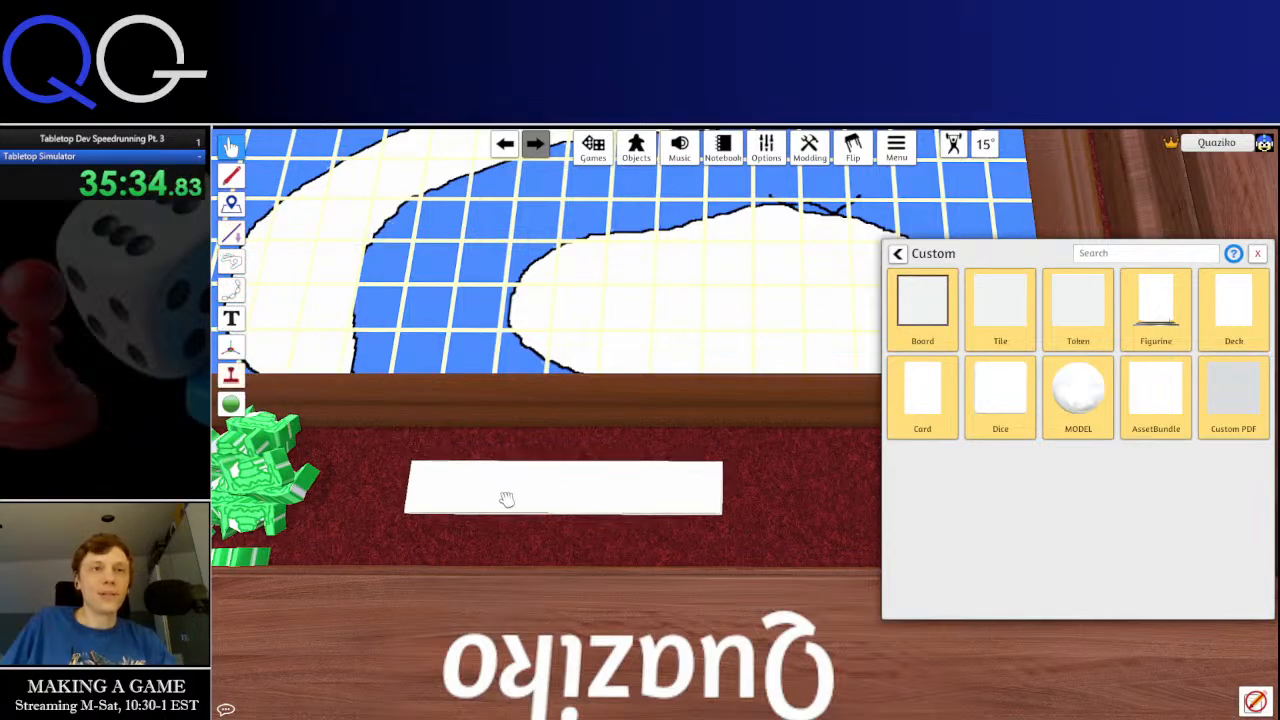
pyautogui.press('a')
pyautogui.scroll(3, 591, 497)
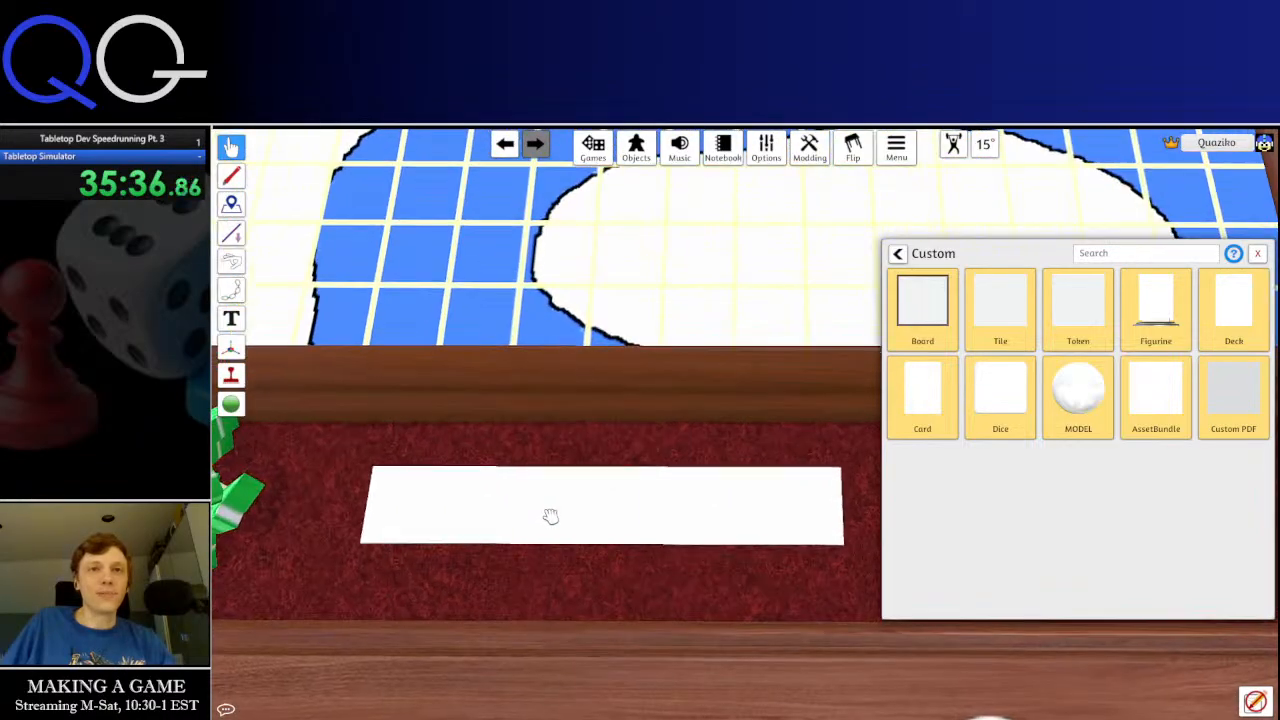
pyautogui.rightClick(550, 516)
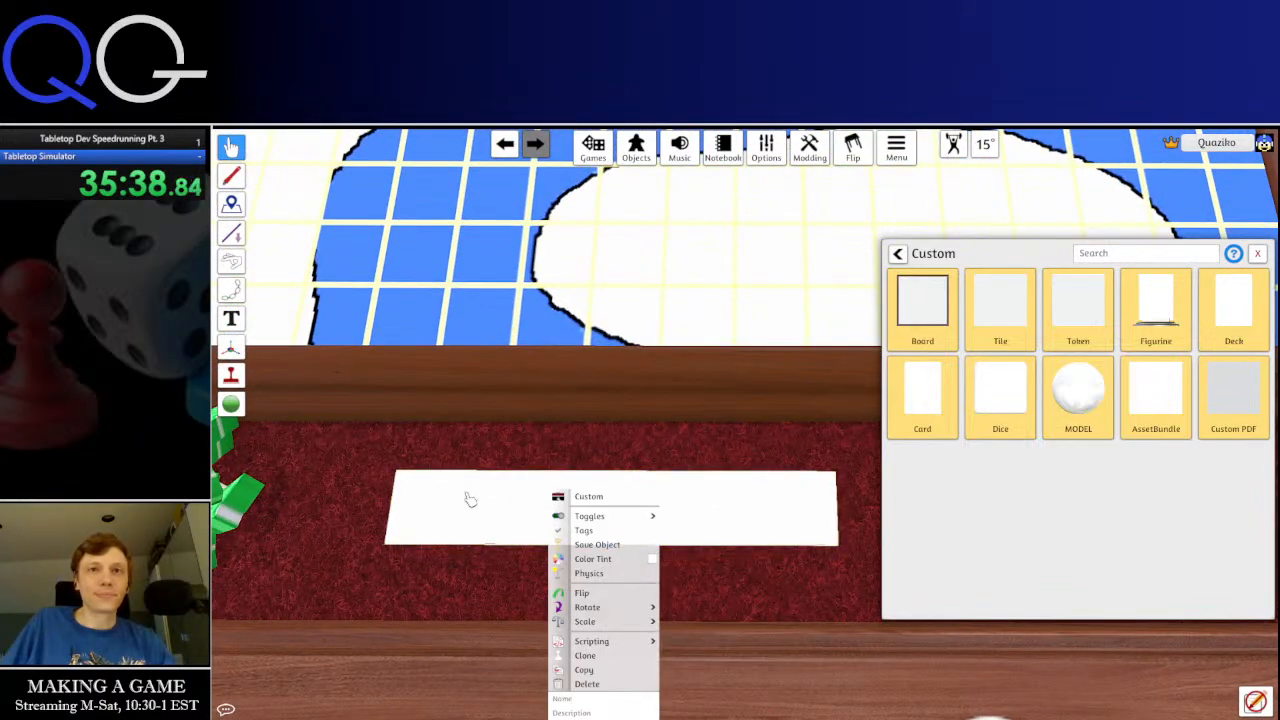
pyautogui.moveTo(470, 499)
pyautogui.mouseDown()
pyautogui.moveTo(466, 477)
pyautogui.moveTo(488, 474)
pyautogui.moveTo(491, 502)
pyautogui.moveTo(450, 502)
pyautogui.mouseUp()
pyautogui.scroll(1, 450, 502)
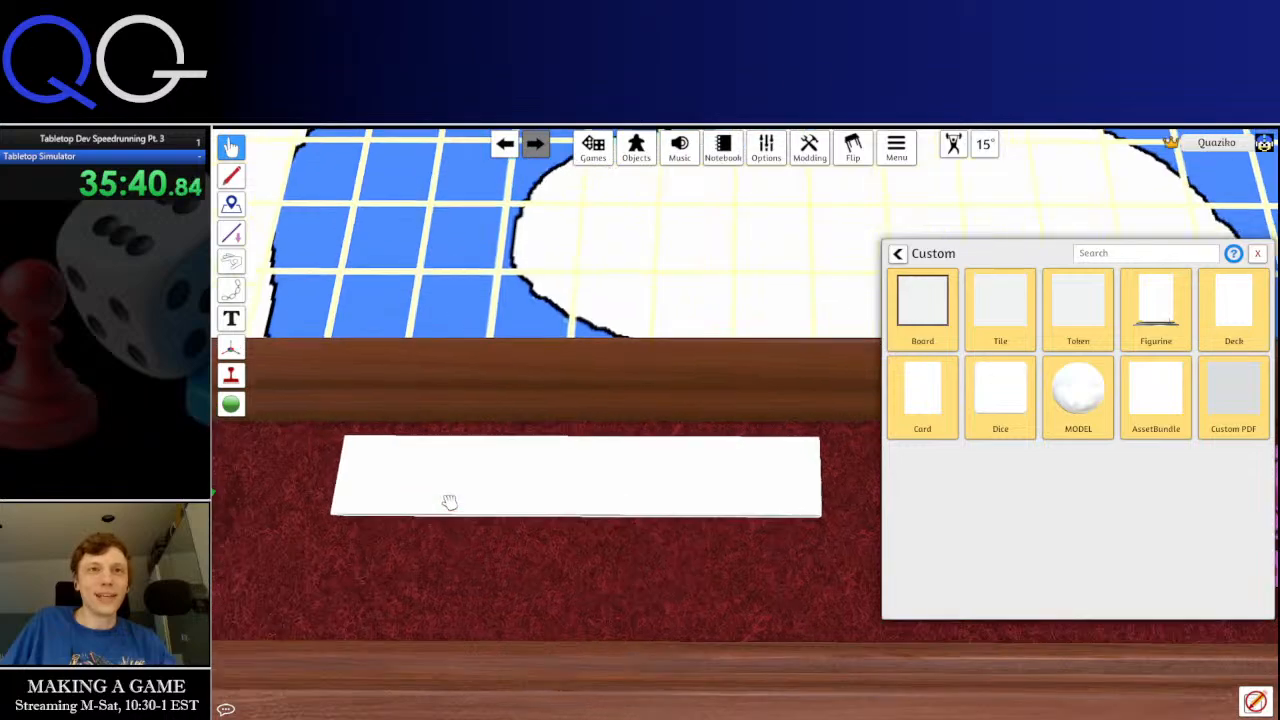
pyautogui.scroll(2, 449, 501)
pyautogui.scroll(-2, 446, 495)
pyautogui.press('a')
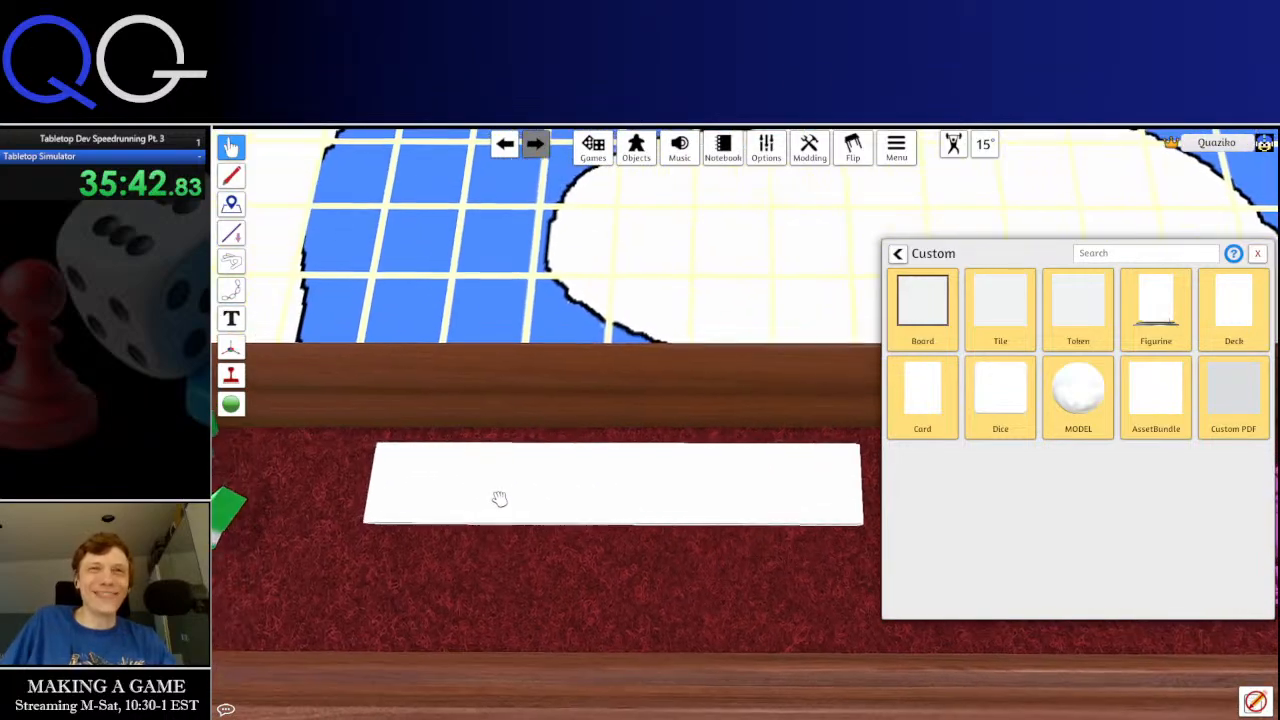
pyautogui.press('w')
pyautogui.moveTo(473, 503); pyautogui.dragTo(456, 523)
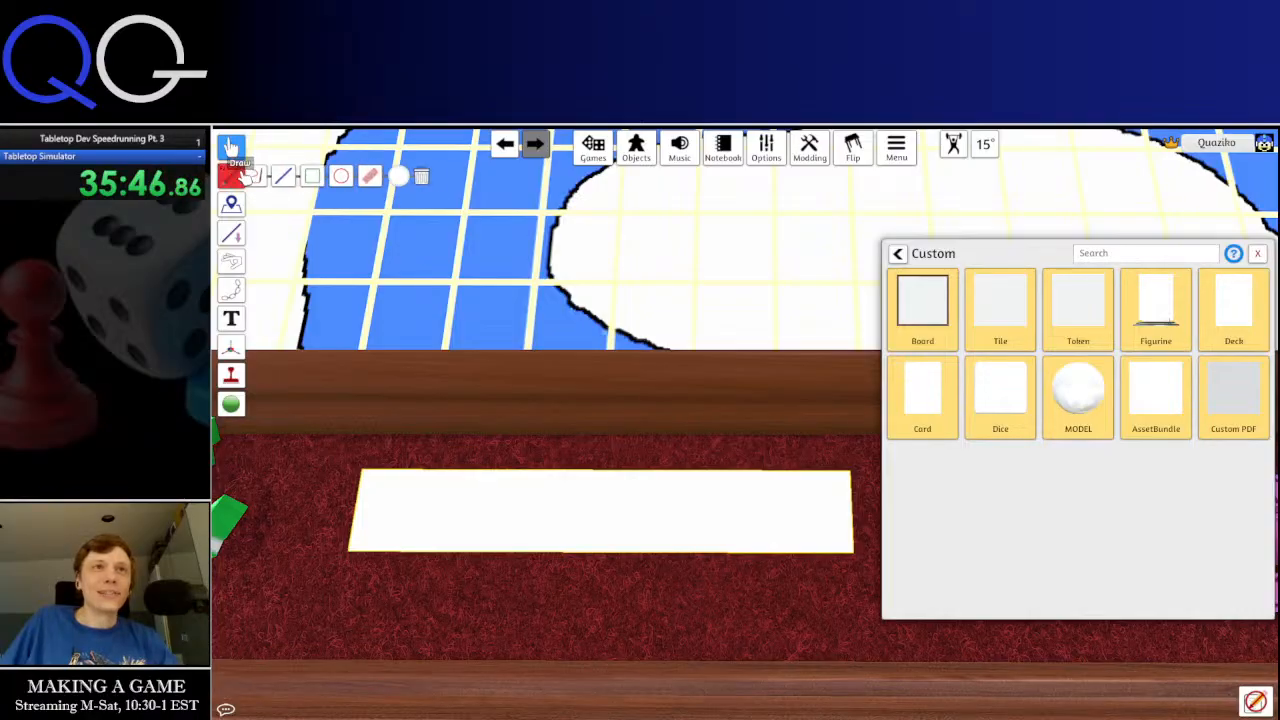
# Set the Draw tool's color to bright red
pyautogui.click(418, 176)
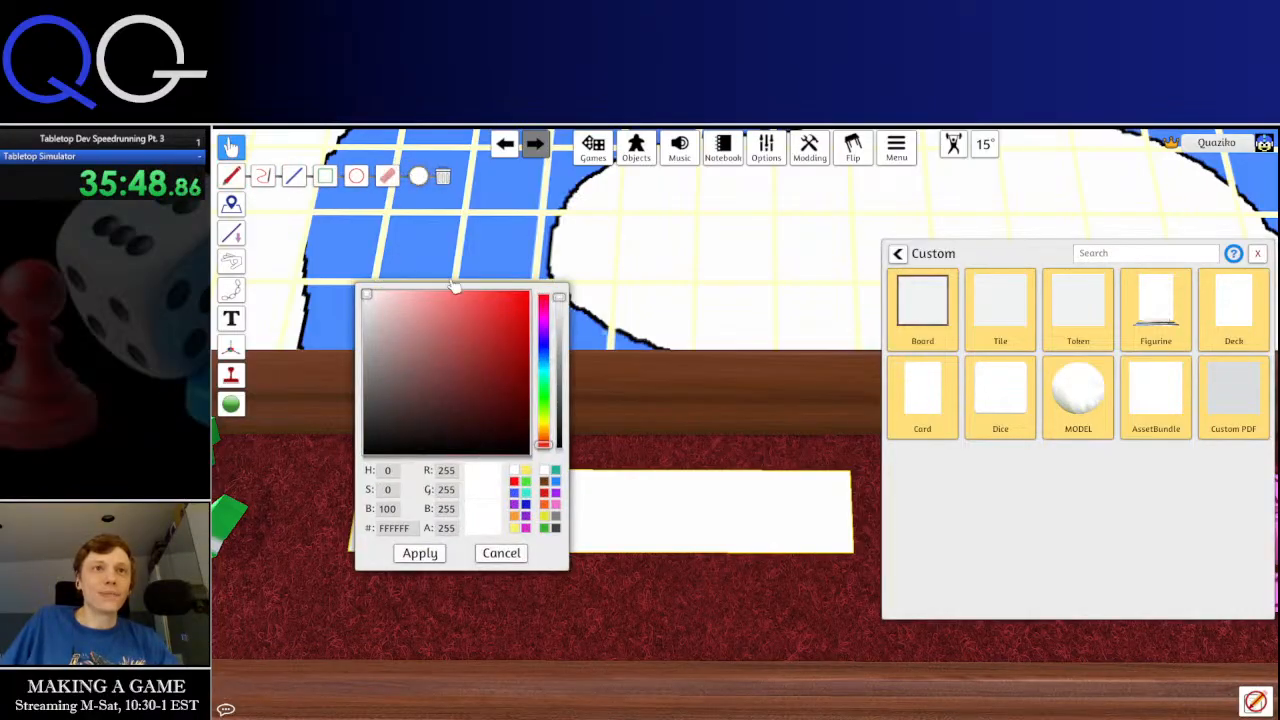
pyautogui.moveTo(484, 309); pyautogui.dragTo(468, 298)
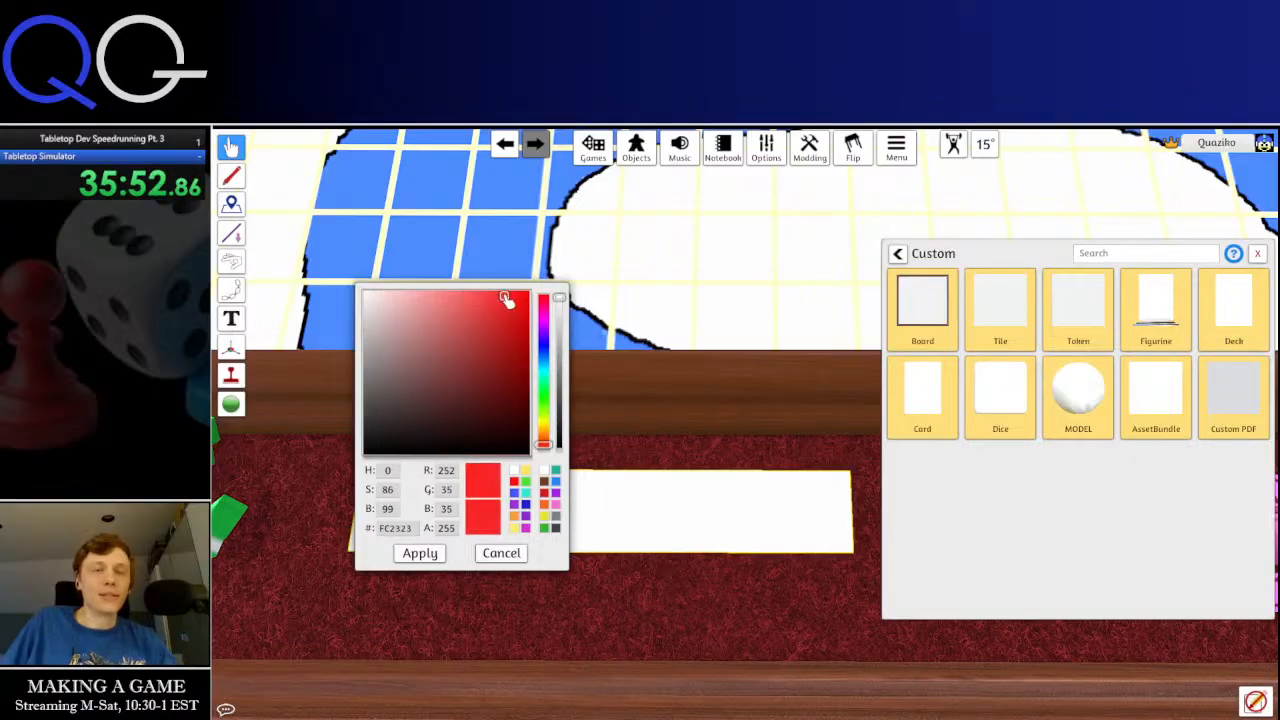
pyautogui.moveTo(543, 441); pyautogui.dragTo(548, 440)
pyautogui.click(420, 554)
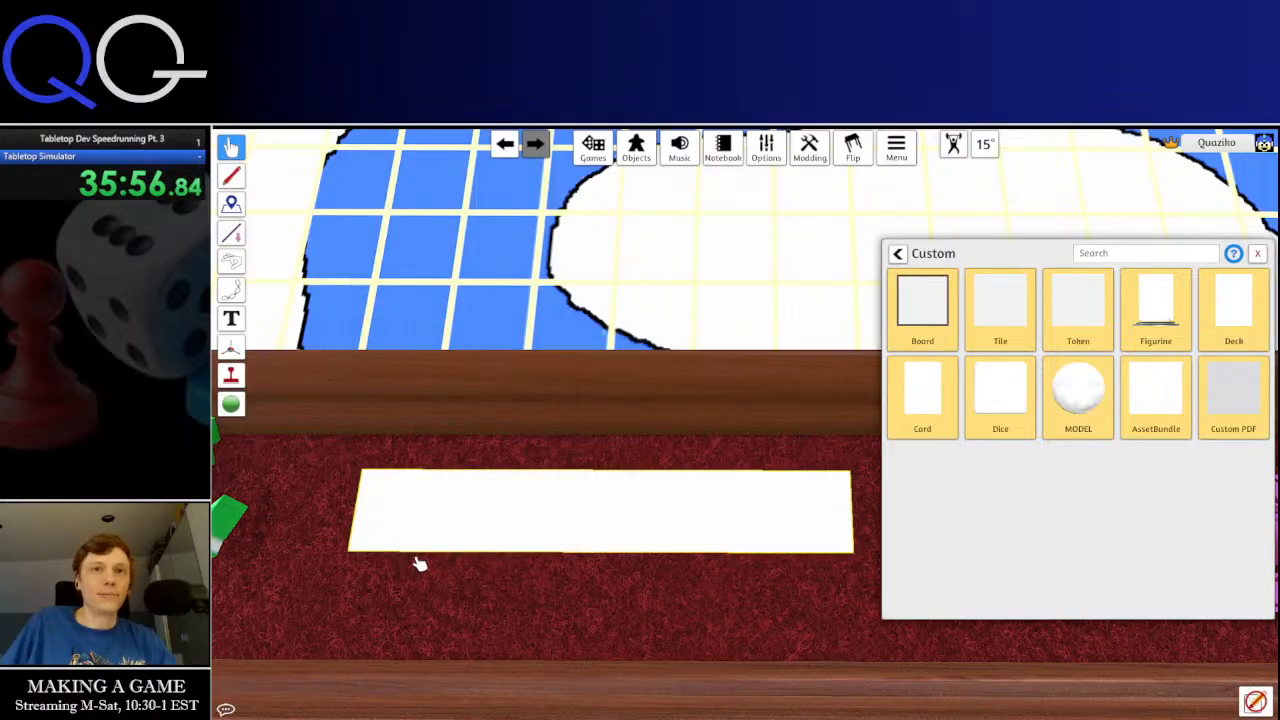
# Inspect the white route token from a low angle along the felt and close the Custom objects window
pyautogui.moveTo(513, 544); pyautogui.dragTo(751, 469)
pyautogui.moveTo(542, 505); pyautogui.dragTo(880, 366)
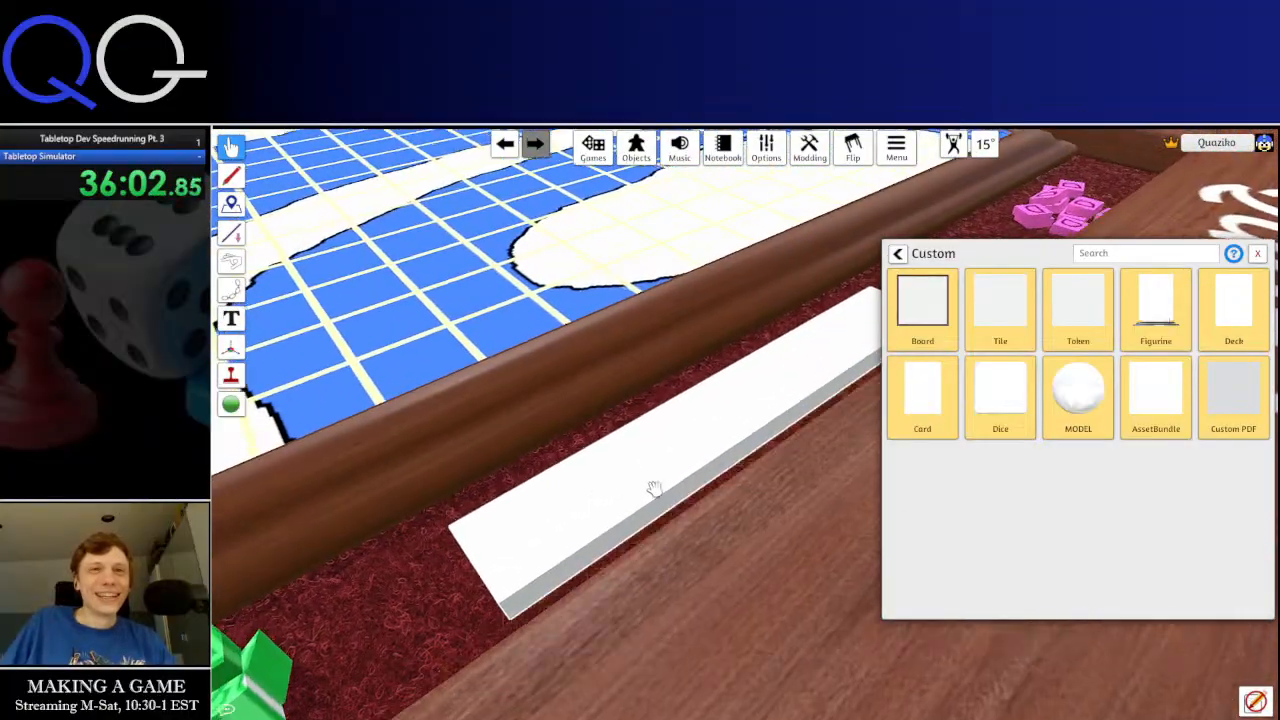
pyautogui.moveTo(654, 489); pyautogui.dragTo(848, 335)
pyautogui.scroll(4, 848, 335)
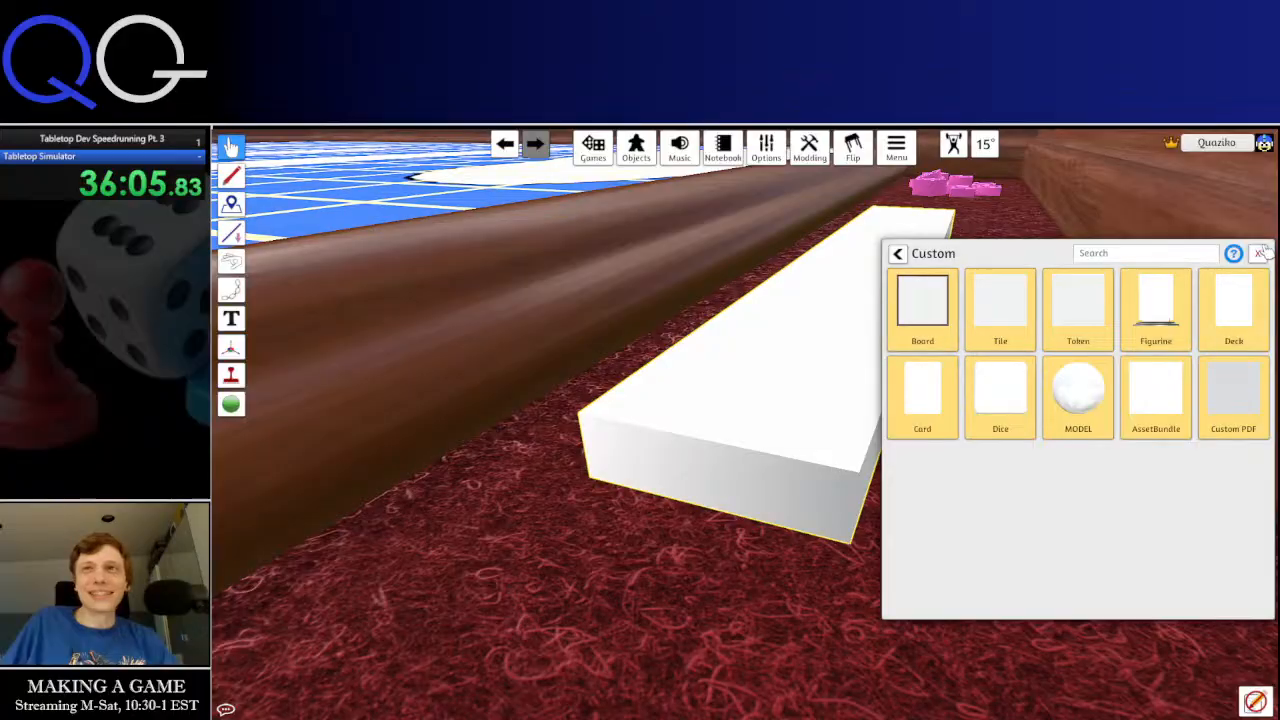
pyautogui.click(1262, 253)
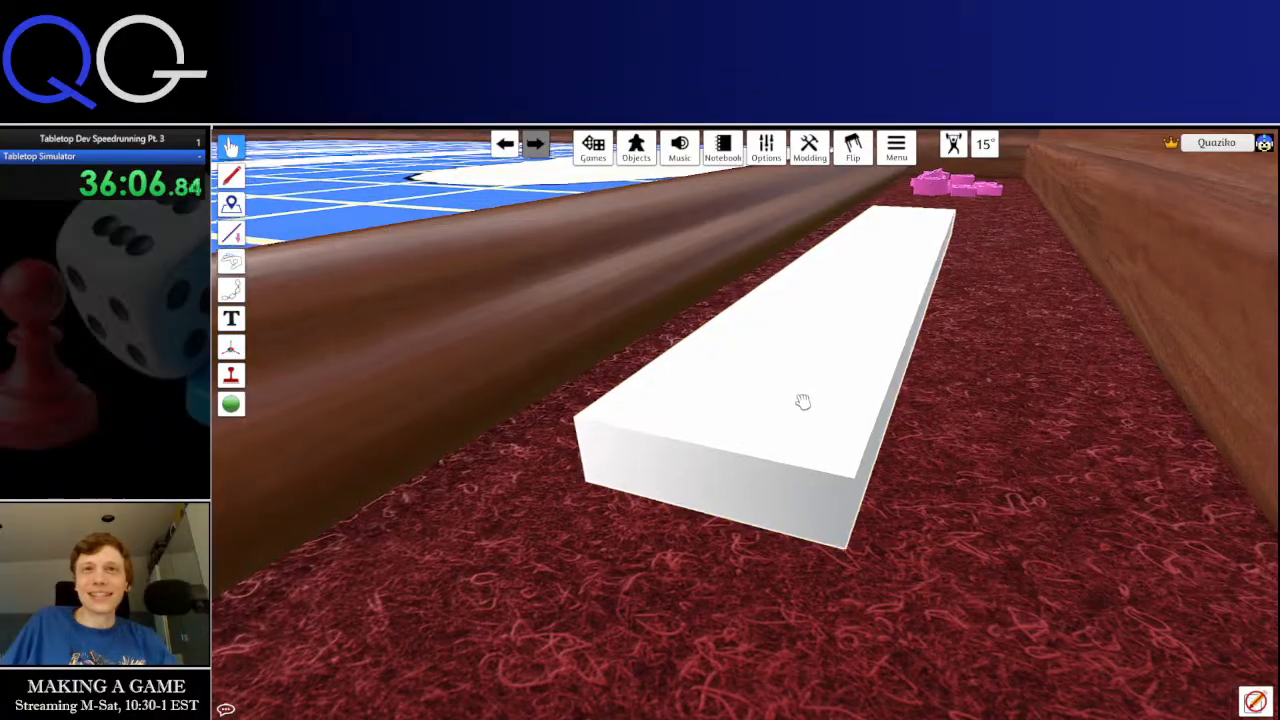
# Apply an orange color tint, hex FB8235, to the white route token on the felt
pyautogui.moveTo(803, 403); pyautogui.dragTo(446, 537)
pyautogui.click(506, 449)
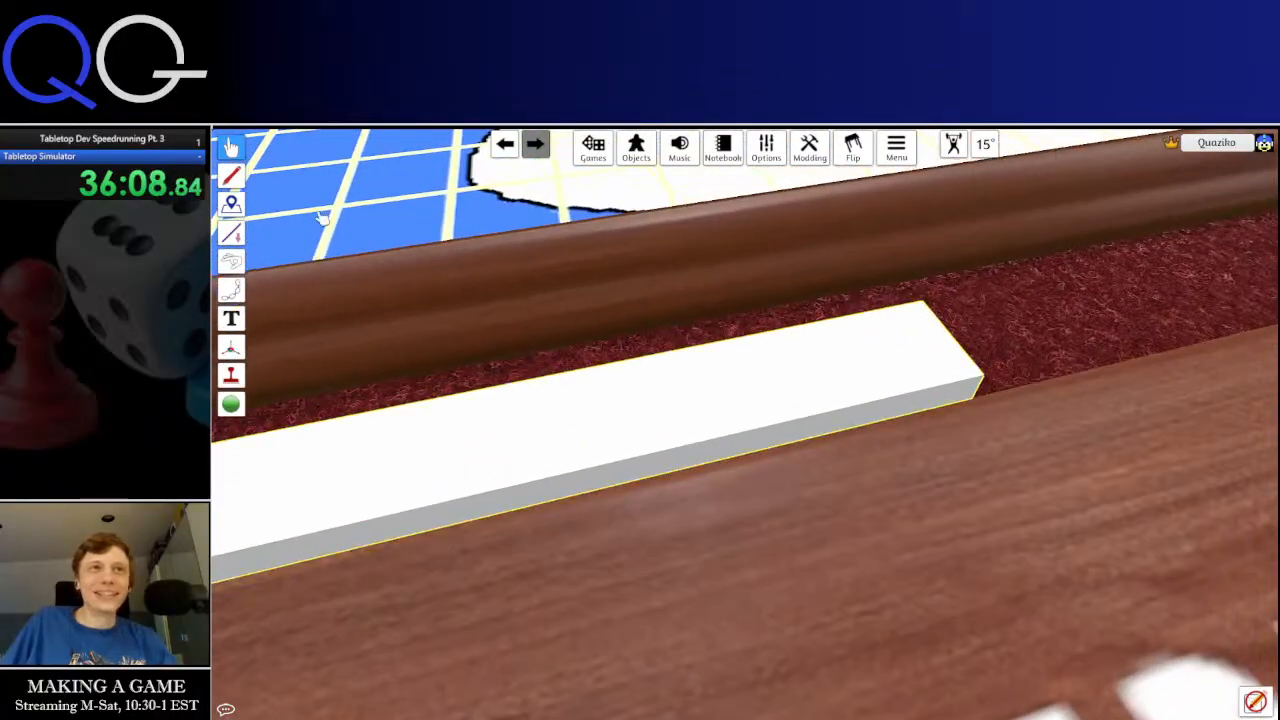
pyautogui.moveTo(234, 177)
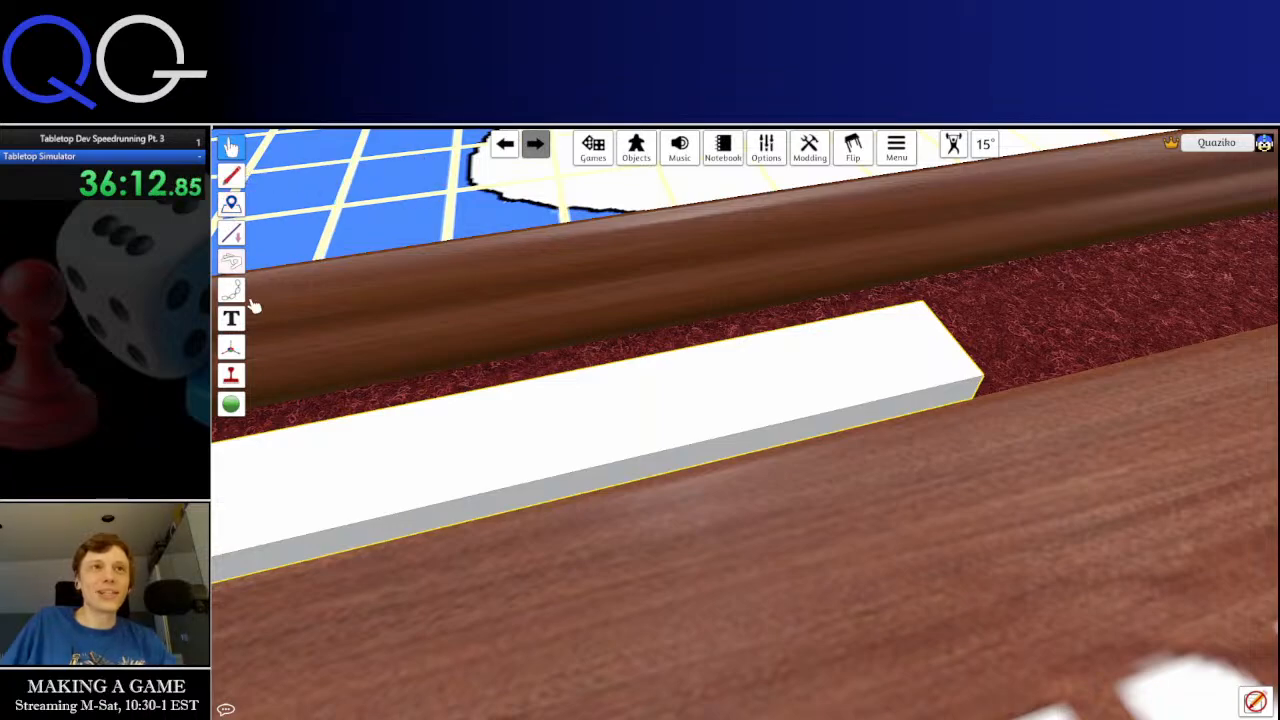
pyautogui.rightClick(494, 481)
pyautogui.press('a')
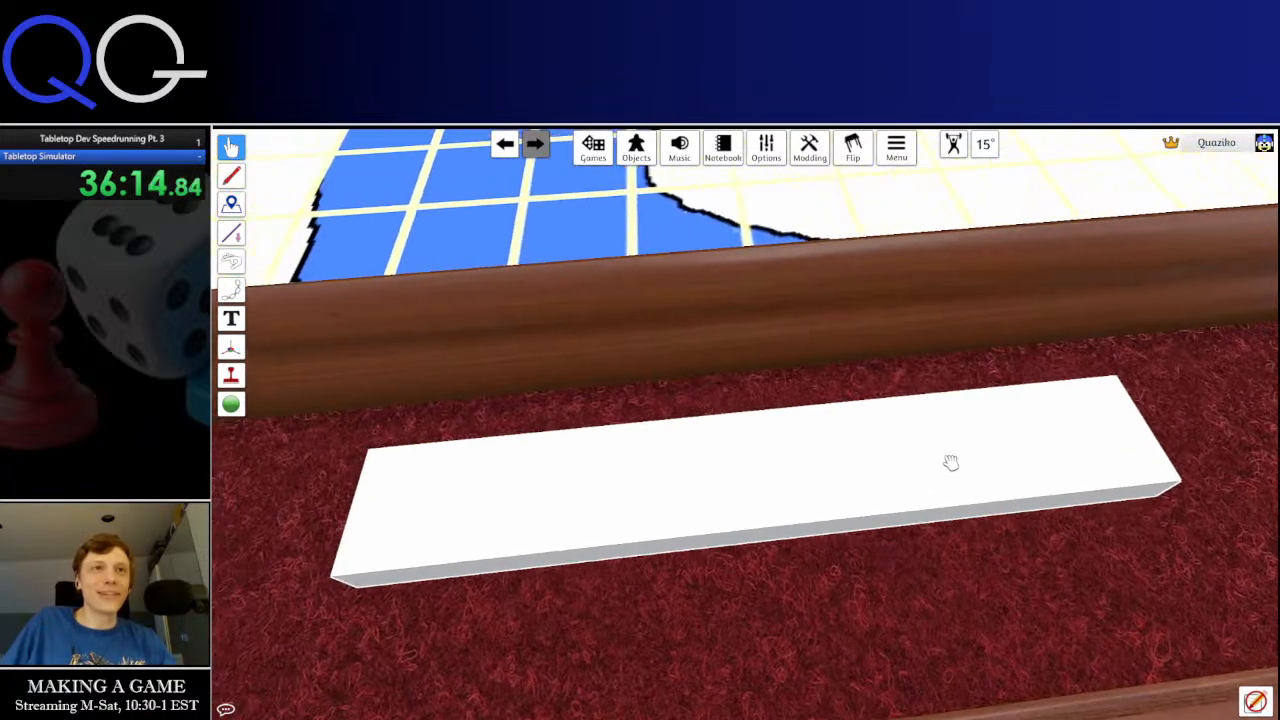
pyautogui.press('d')
pyautogui.moveTo(704, 466); pyautogui.dragTo(702, 466)
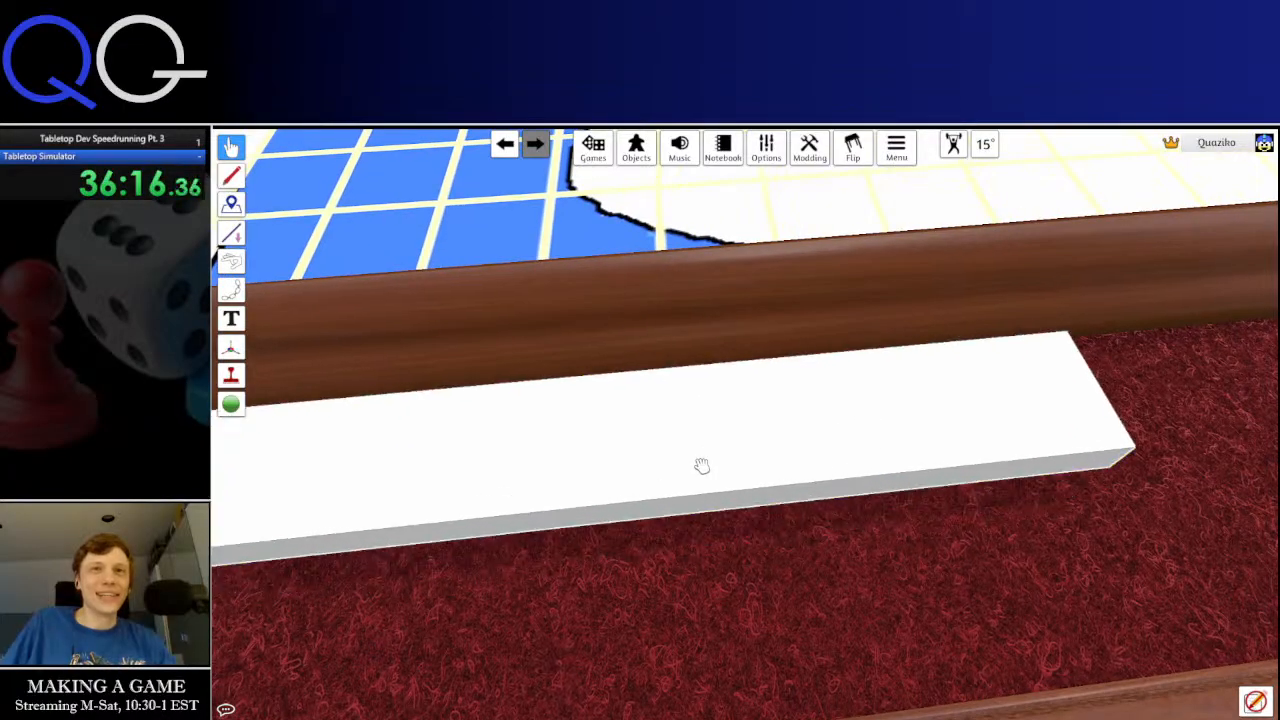
pyautogui.rightClick(702, 466)
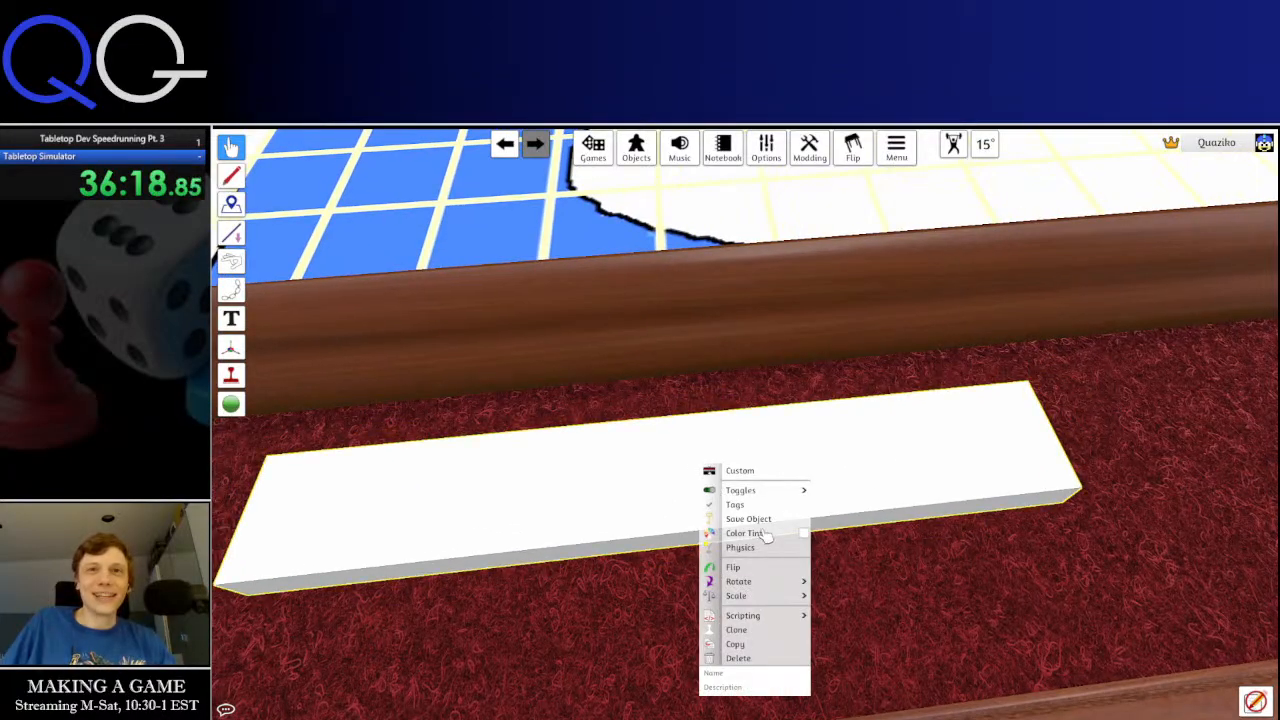
pyautogui.click(816, 536)
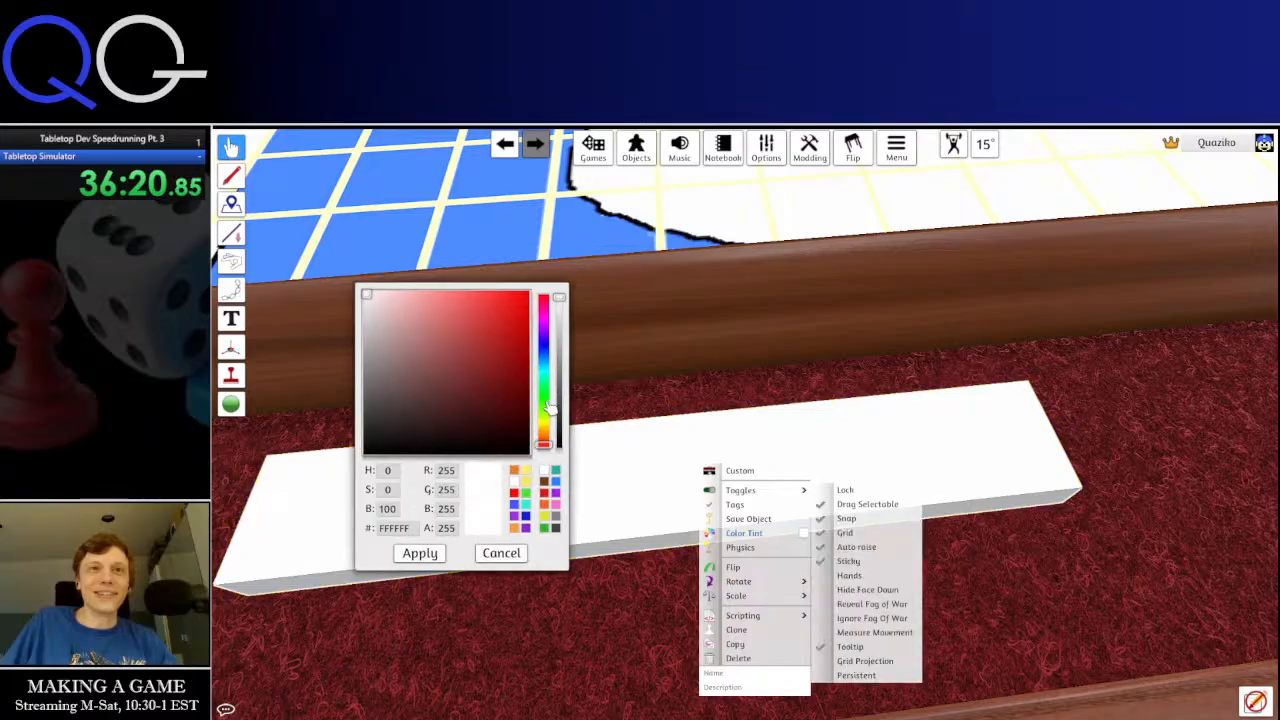
pyautogui.click(545, 430)
pyautogui.moveTo(546, 430); pyautogui.dragTo(548, 440)
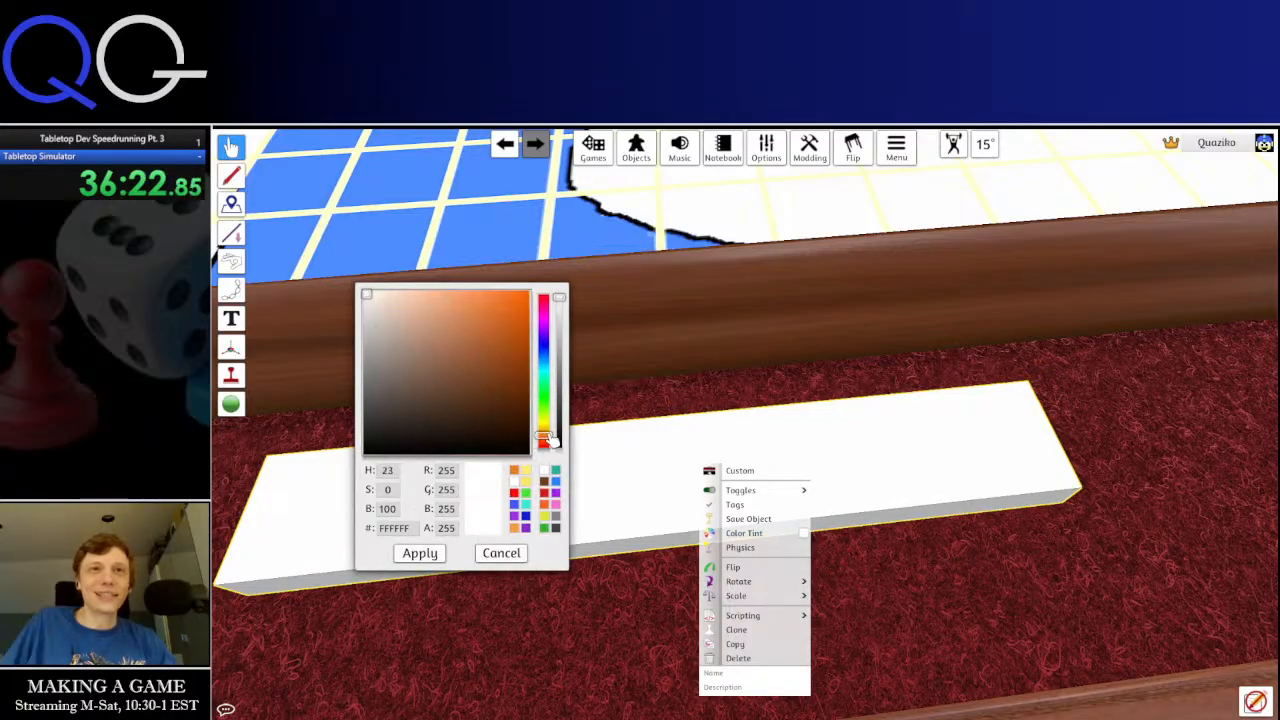
pyautogui.click(483, 313)
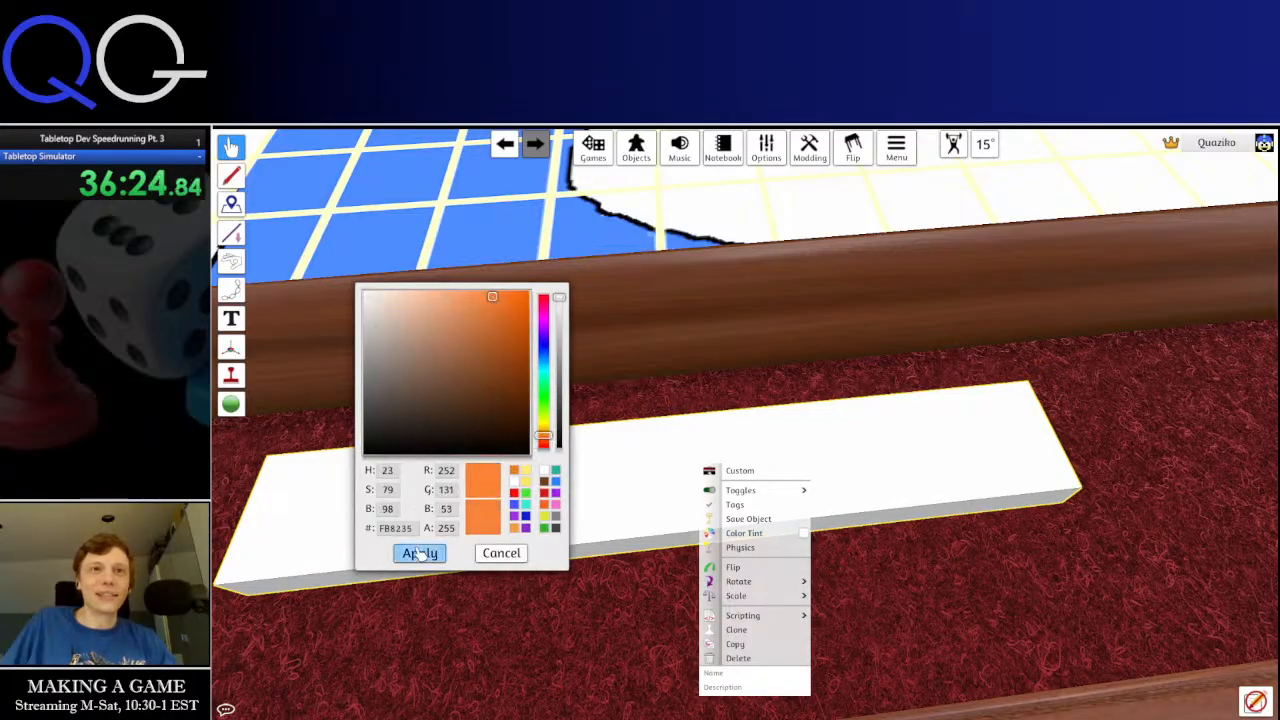
pyautogui.click(420, 553)
# Move the orange route token from the felt onto the map grid, beside the edge of the nearest white island
pyautogui.scroll(3, 449, 560)
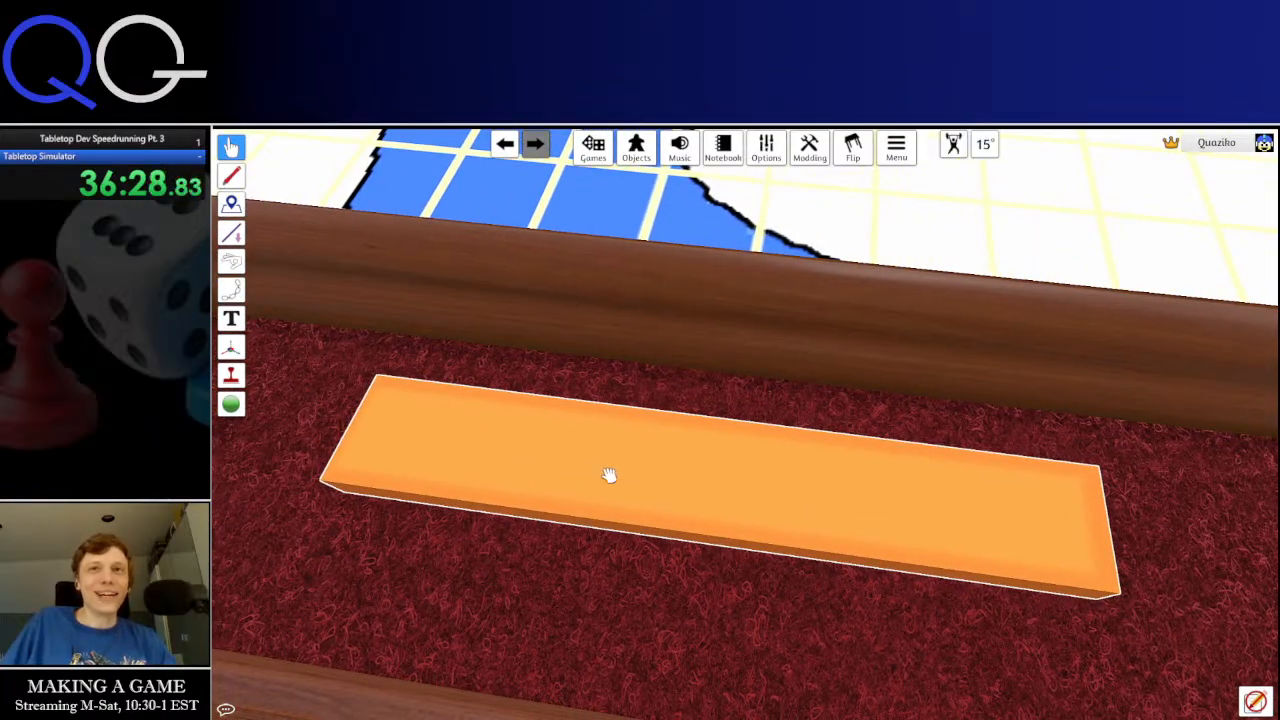
pyautogui.scroll(-5, 593, 462)
pyautogui.press('a')
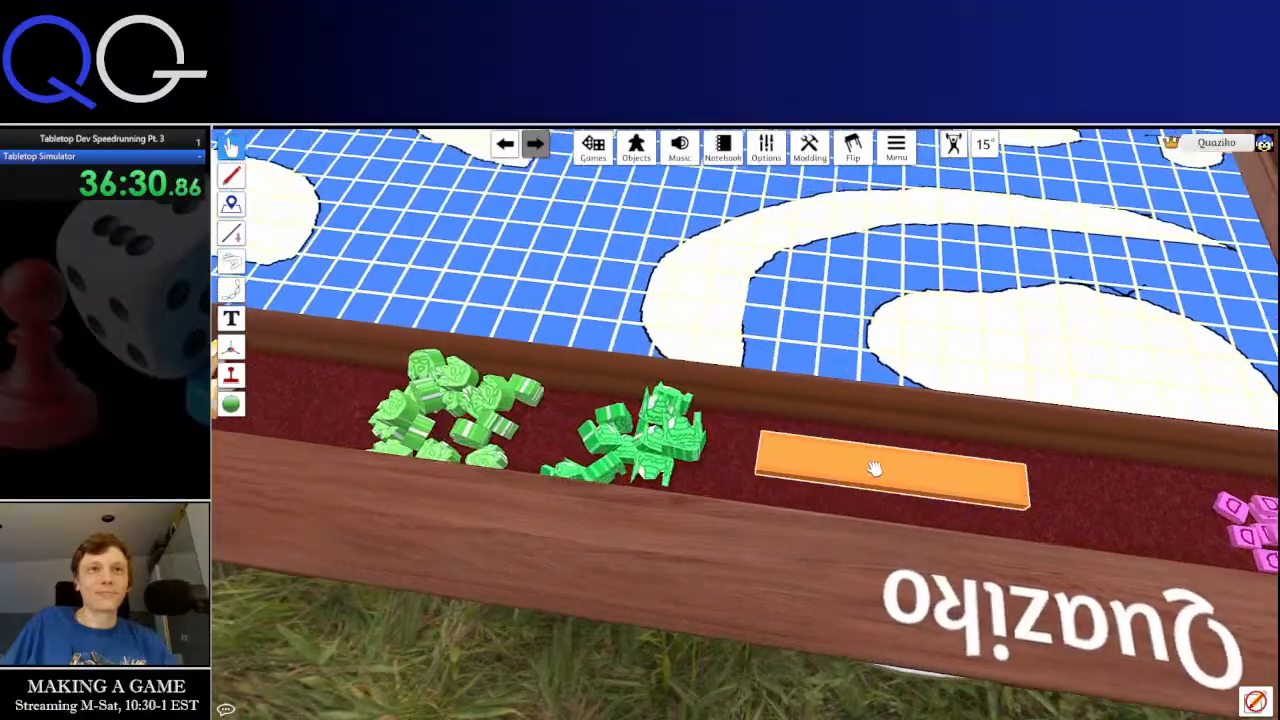
pyautogui.press('w')
pyautogui.moveTo(965, 540); pyautogui.dragTo(467, 294)
pyautogui.press('a')
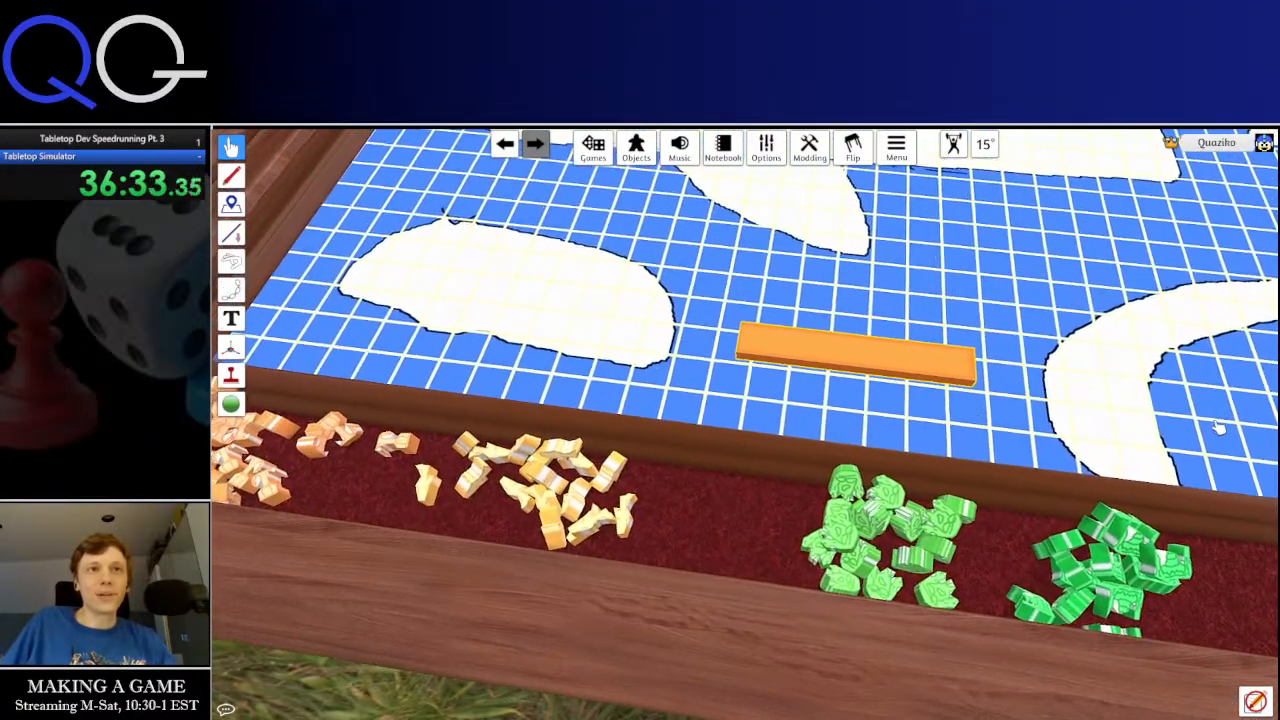
pyautogui.press('w')
pyautogui.press('a')
pyautogui.scroll(4, 757, 374)
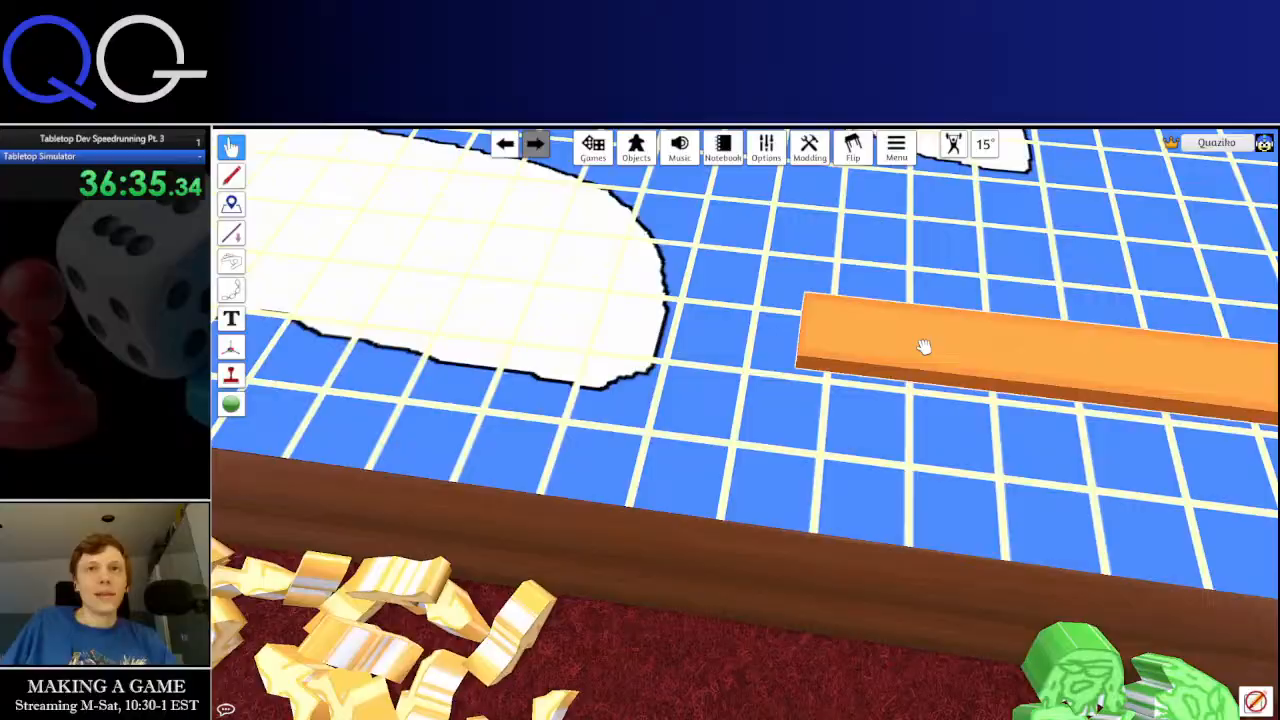
pyautogui.moveTo(923, 346); pyautogui.dragTo(683, 411)
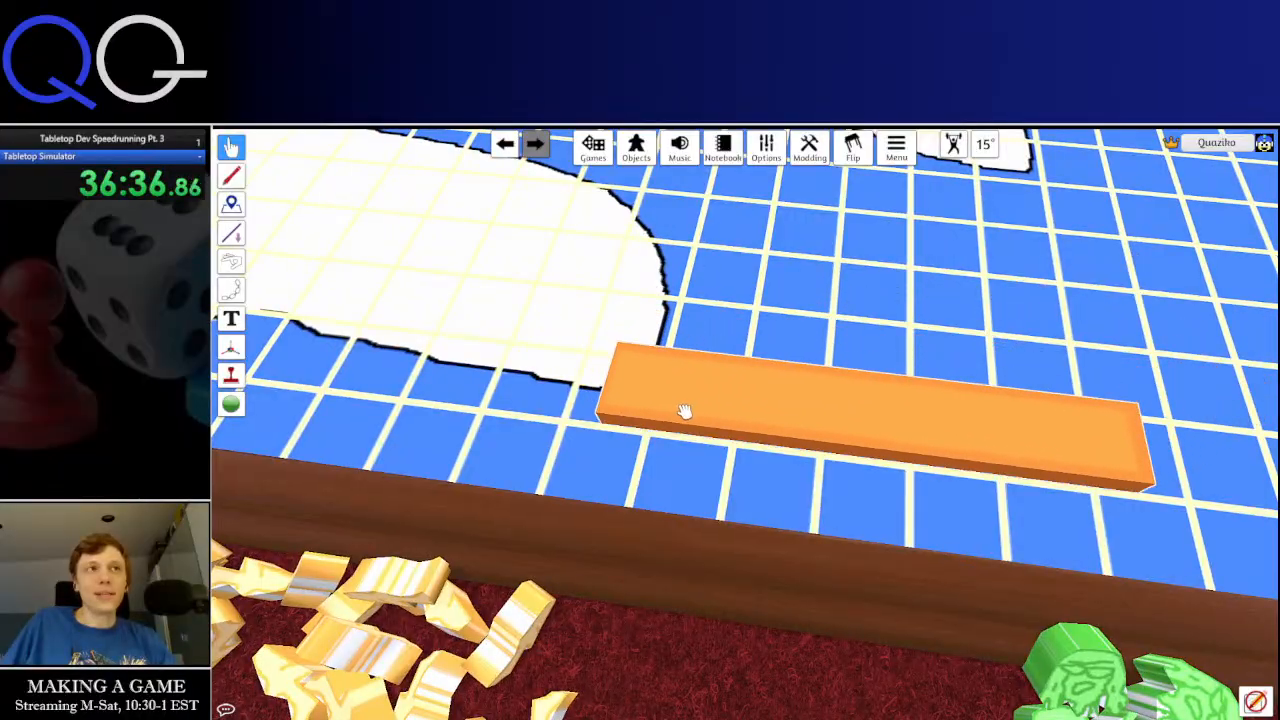
# Shrink the orange route token until it is only slightly longer than one map grid square
pyautogui.press('a')
pyautogui.press('w')
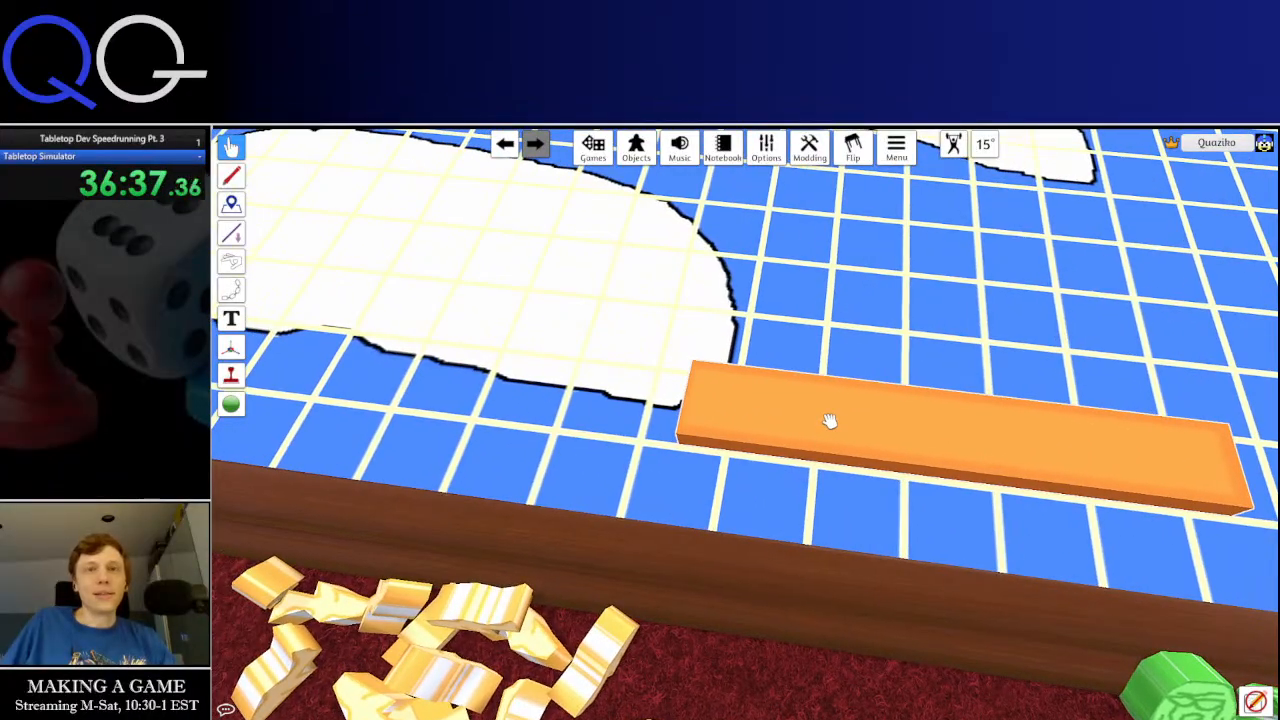
pyautogui.scroll(2, 830, 421)
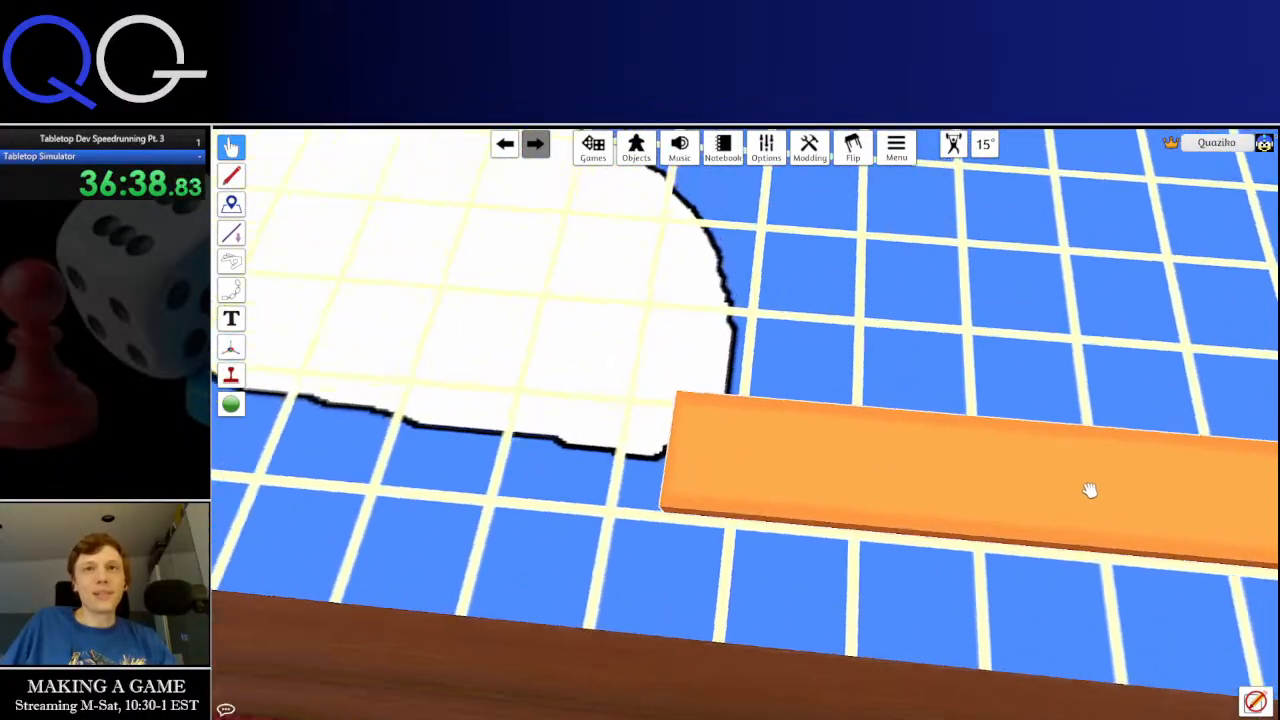
pyautogui.press('d')
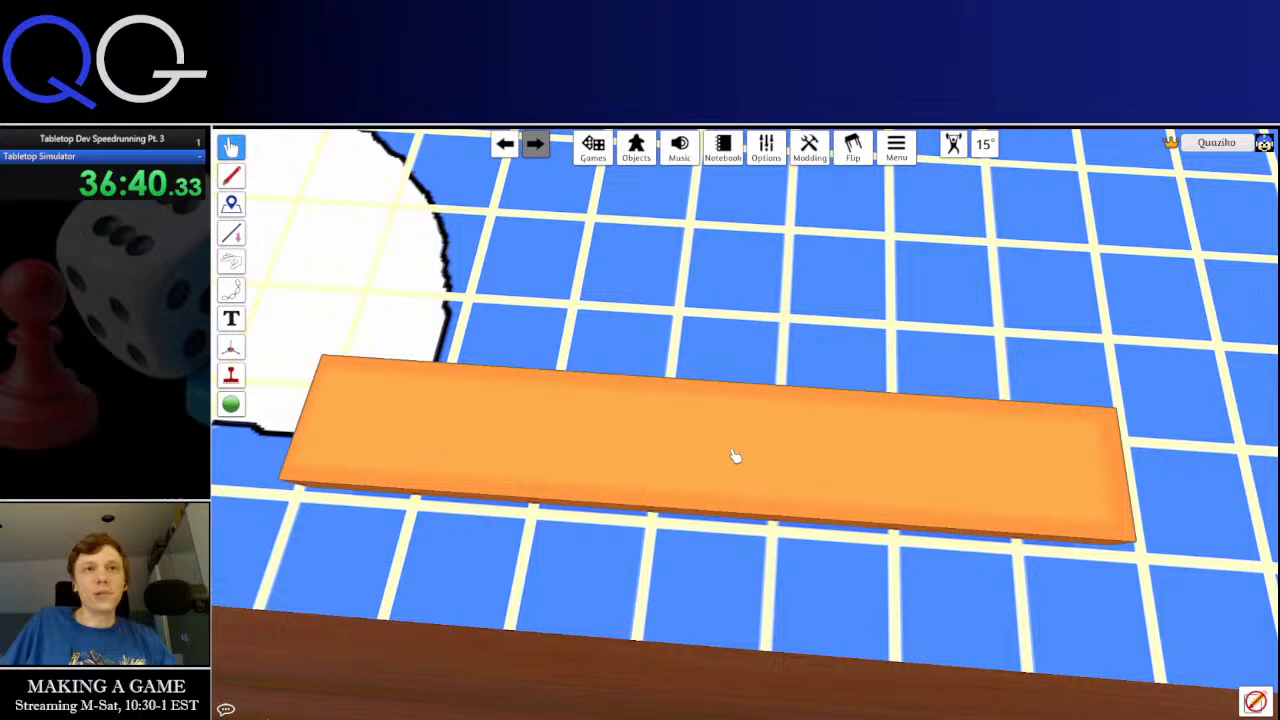
pyautogui.press('+')
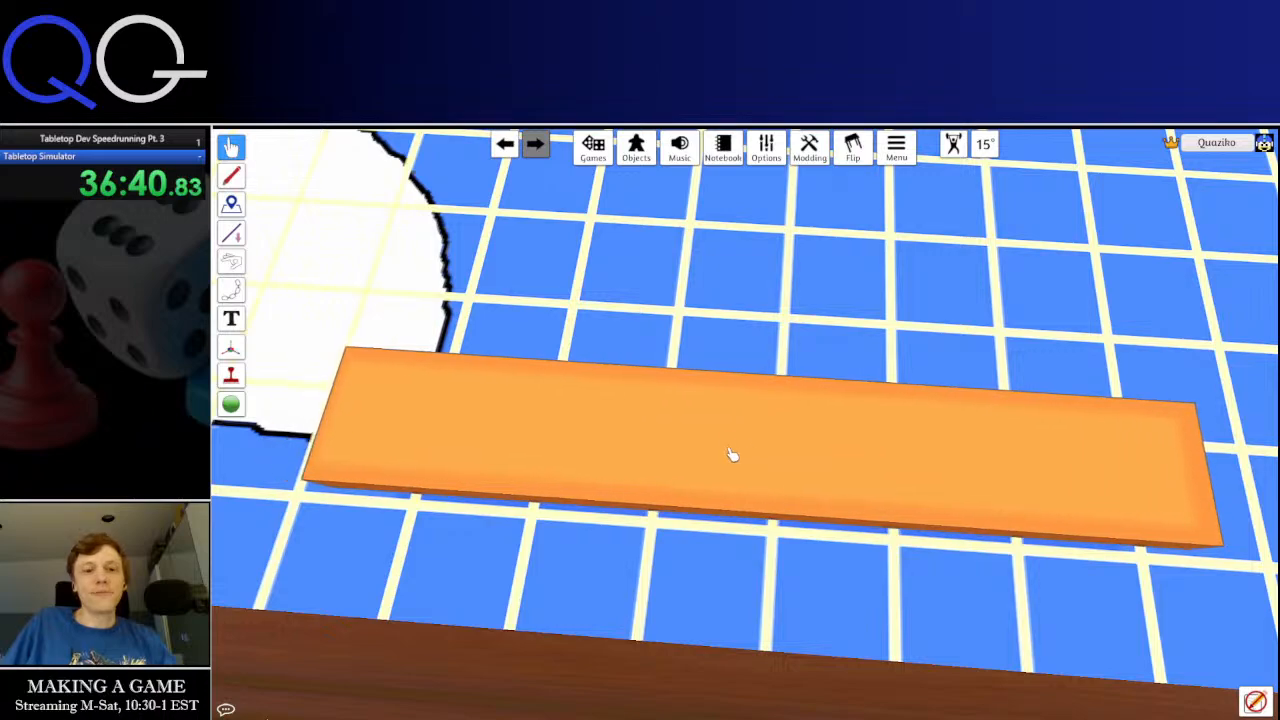
pyautogui.press('-')
pyautogui.press('-')
pyautogui.press('-')
pyautogui.press('-')
pyautogui.press('-')
pyautogui.press('-')
pyautogui.press('-')
pyautogui.press('-')
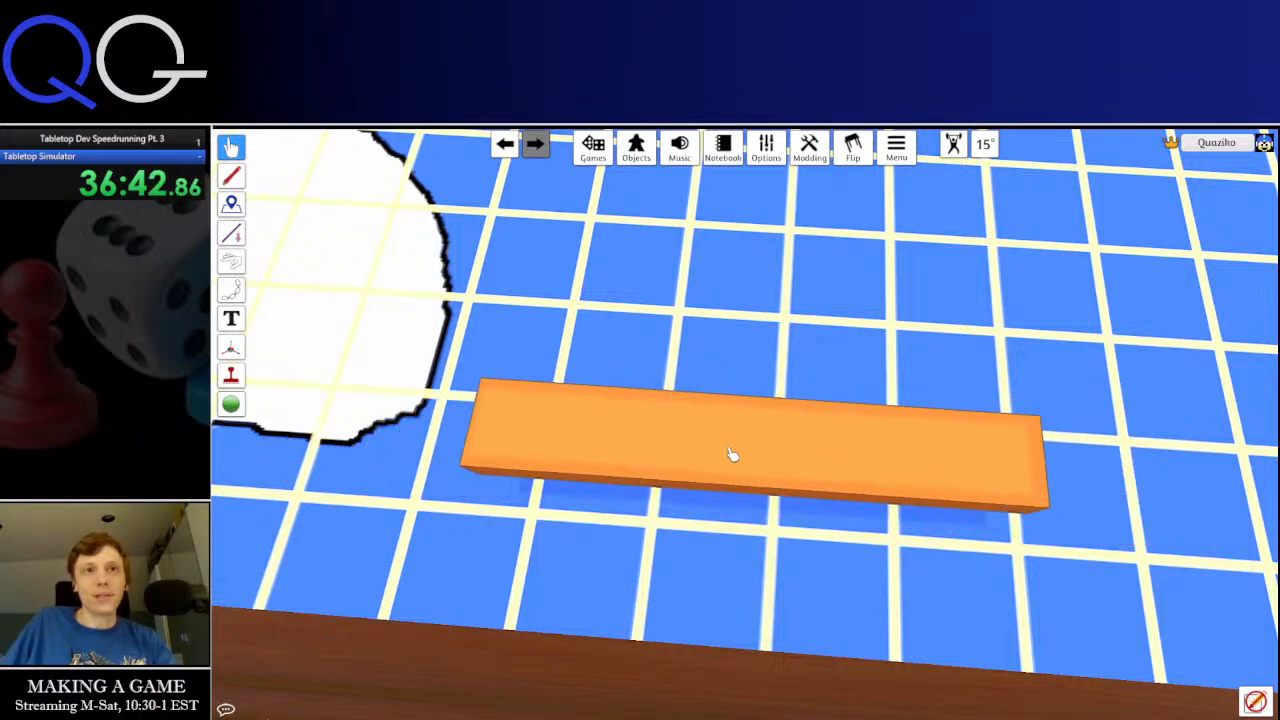
pyautogui.press('-')
pyautogui.press('-')
pyautogui.press('-')
pyautogui.press('-')
pyautogui.press('-')
pyautogui.press('-')
pyautogui.moveTo(732, 455); pyautogui.dragTo(653, 463)
pyautogui.press('-')
pyautogui.press('-')
pyautogui.press('-')
pyautogui.moveTo(729, 431); pyautogui.dragTo(794, 551)
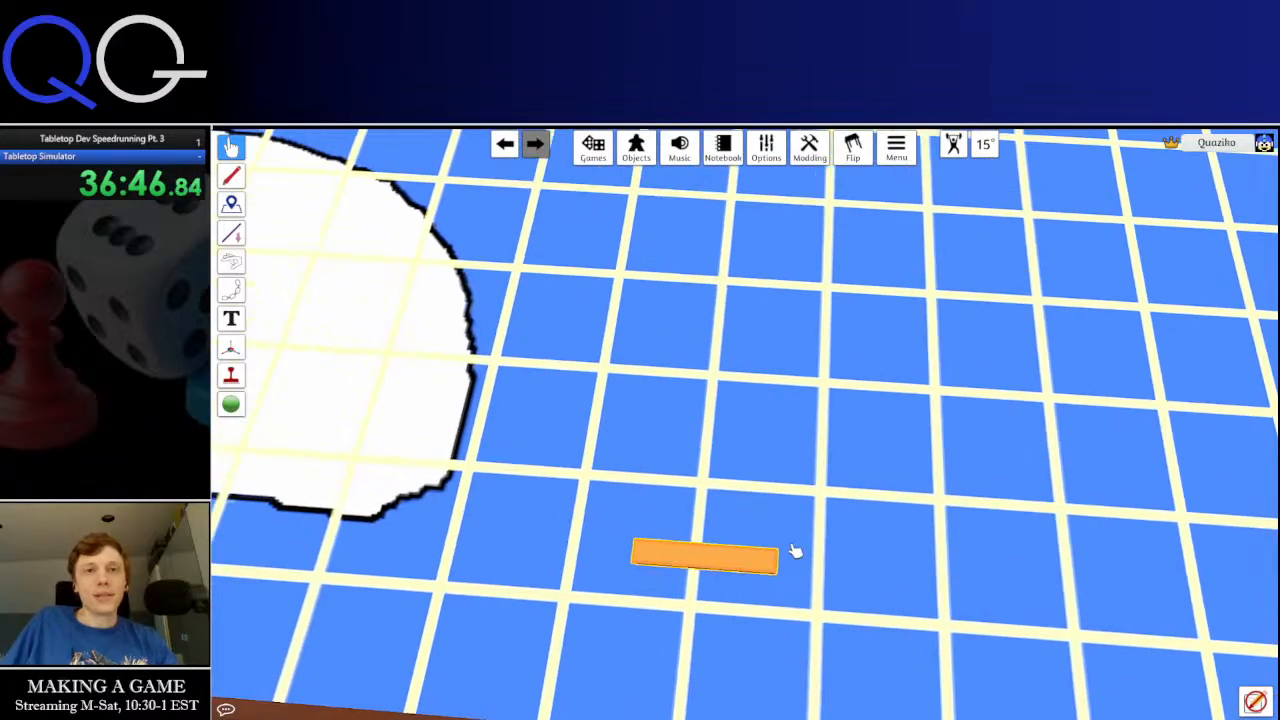
# Paste seven copies of the small orange route token onto the map grid
pyautogui.moveTo(726, 594)
pyautogui.mouseDown()
pyautogui.moveTo(721, 568)
pyautogui.moveTo(735, 580)
pyautogui.mouseUp()
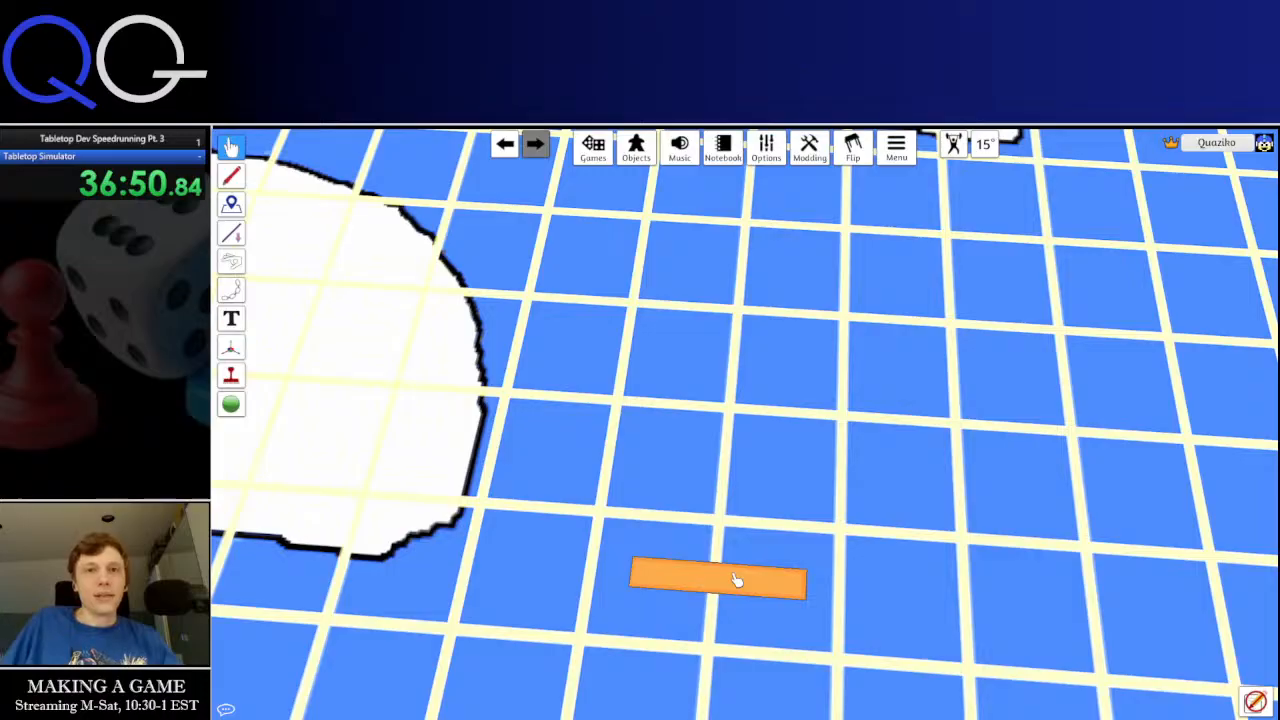
pyautogui.hotkey('ctrl', 'v')
pyautogui.hotkey('ctrl', 'v')
pyautogui.hotkey('ctrl', 'v')
pyautogui.hotkey('ctrl', 'v')
pyautogui.hotkey('ctrl', 'v')
pyautogui.hotkey('ctrl', 'v')
pyautogui.hotkey('ctrl', 'v')
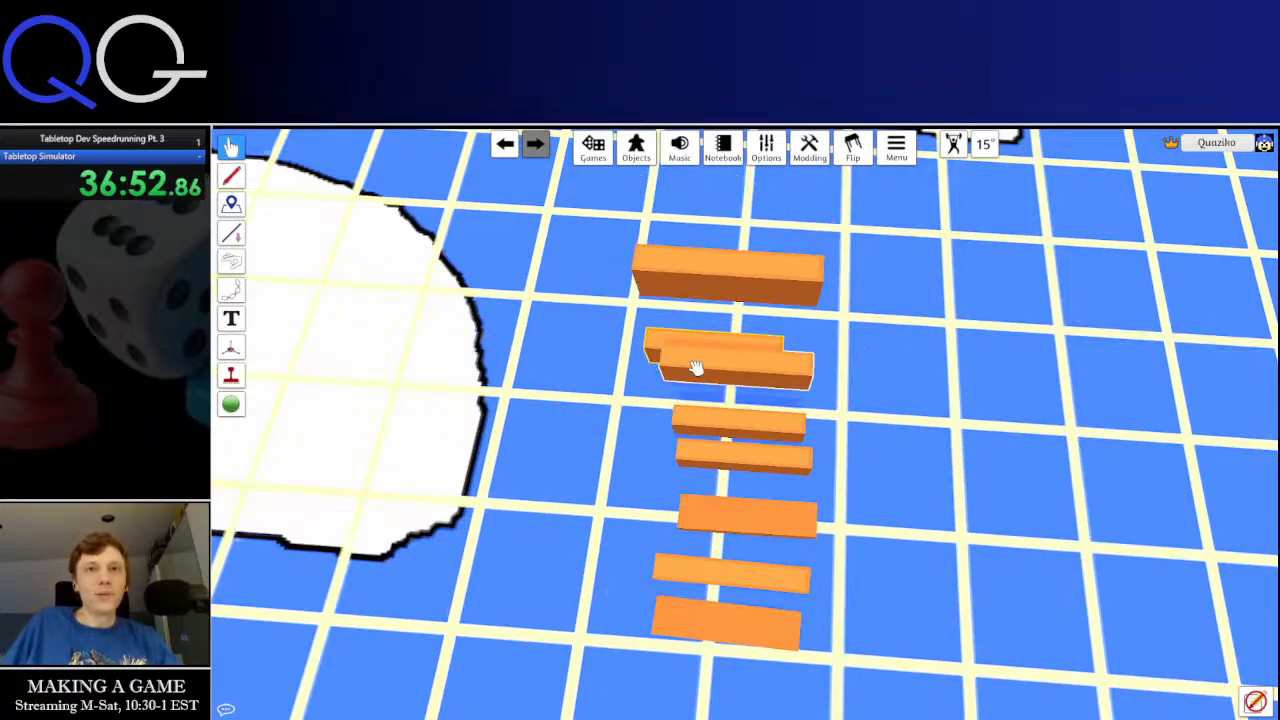
# Set one orange route token apart on the open water squares and rotate it to a diagonal angle
pyautogui.moveTo(695, 368); pyautogui.dragTo(690, 515)
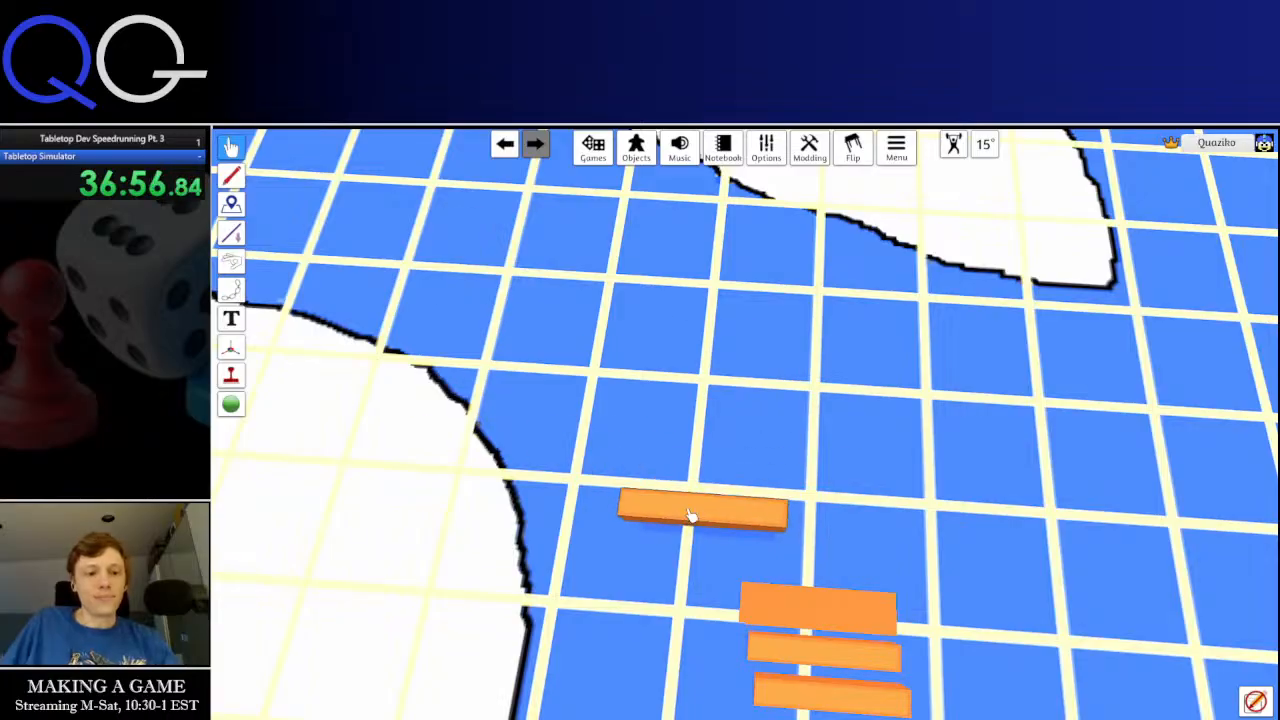
pyautogui.press('q')
pyautogui.press('q')
pyautogui.press('q')
pyautogui.press('q')
pyautogui.press('q')
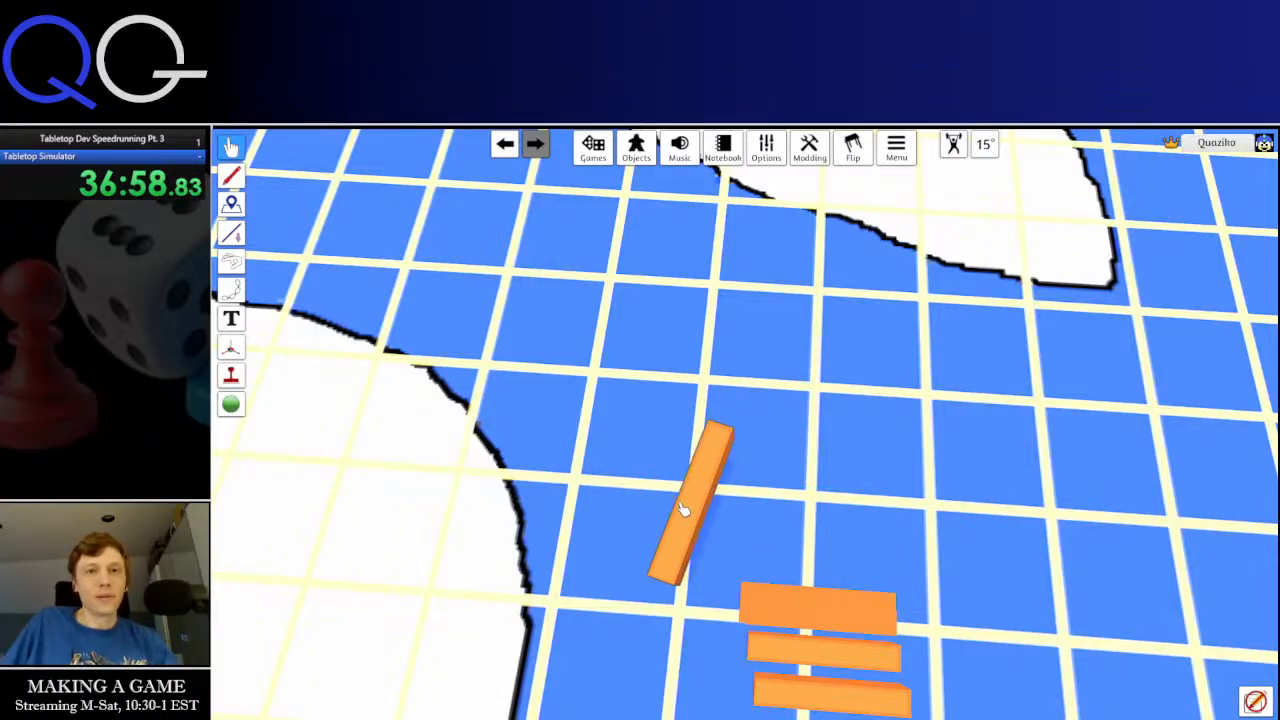
pyautogui.press('e')
pyautogui.press('e')
pyautogui.press('e')
pyautogui.moveTo(683, 510)
pyautogui.mouseDown()
pyautogui.moveTo(666, 506)
pyautogui.moveTo(678, 515)
pyautogui.mouseUp()
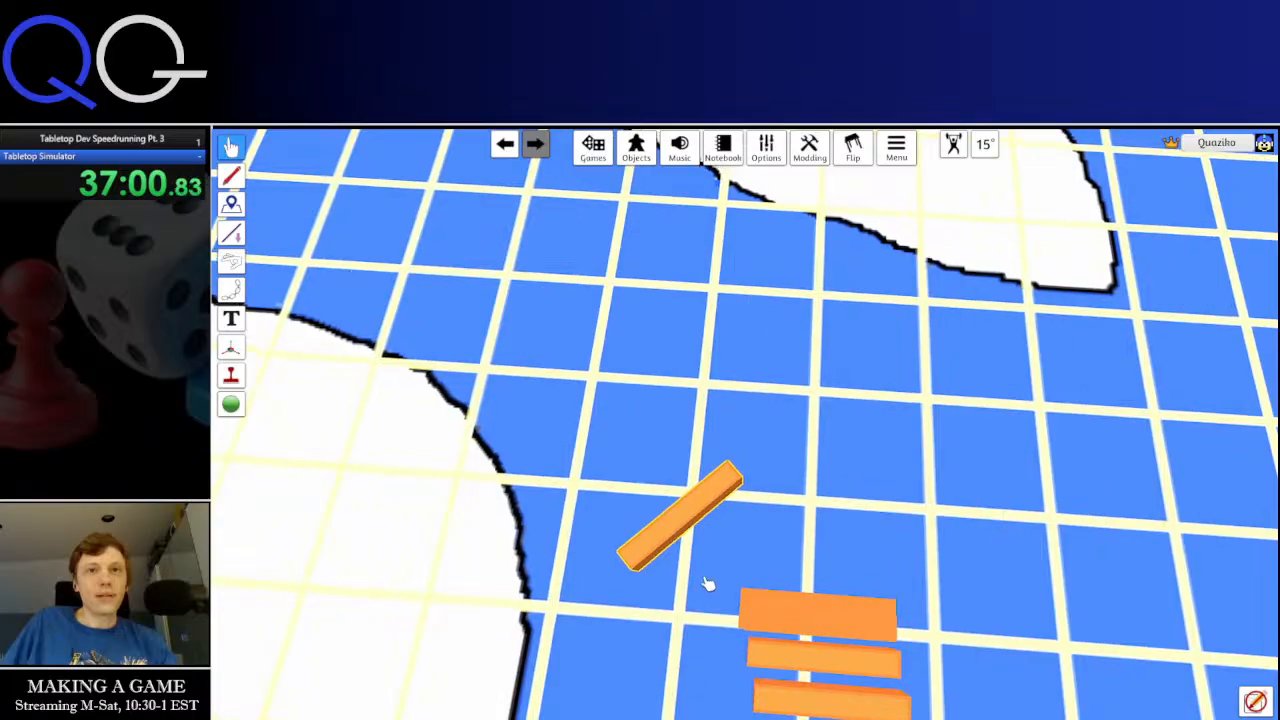
# Place a second orange route token horizontally, starting at the upper end of the diagonal one
pyautogui.press('w')
pyautogui.moveTo(829, 694); pyautogui.dragTo(850, 520)
pyautogui.press('w')
pyautogui.press('d')
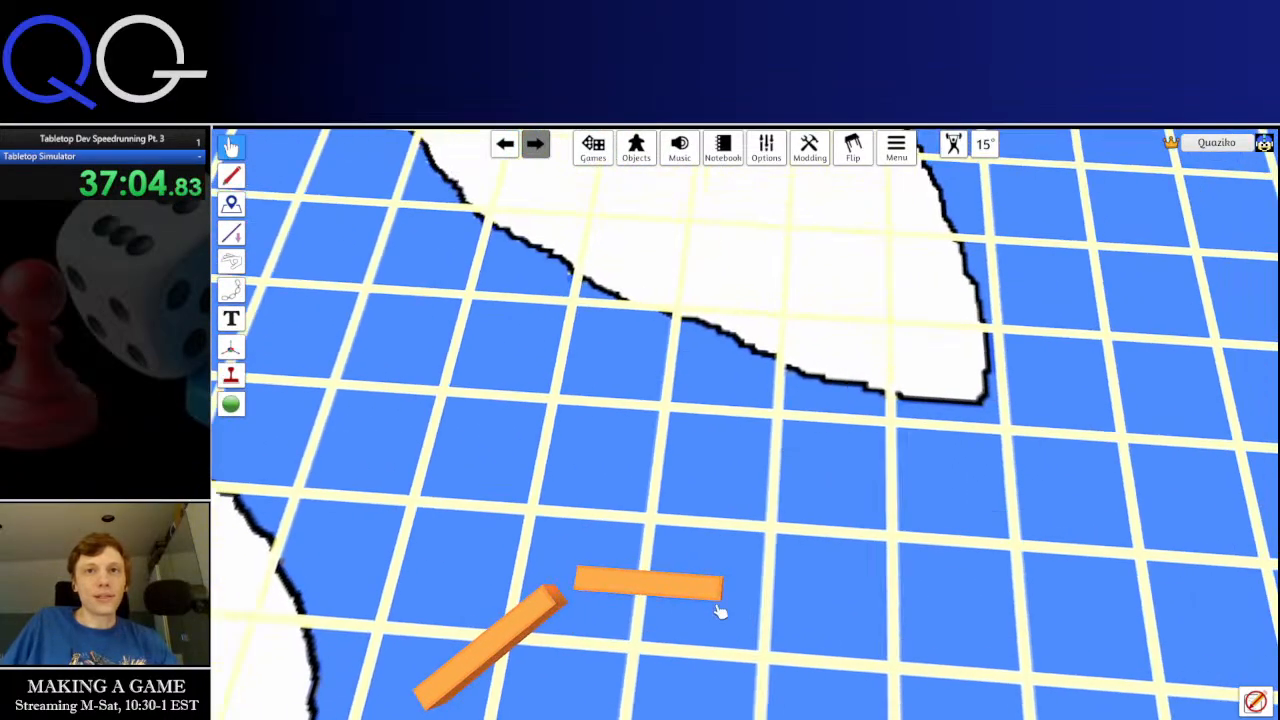
# Add a third orange route token, turned 90 degrees, at the end of the horizontal one to continue the route
pyautogui.press('s')
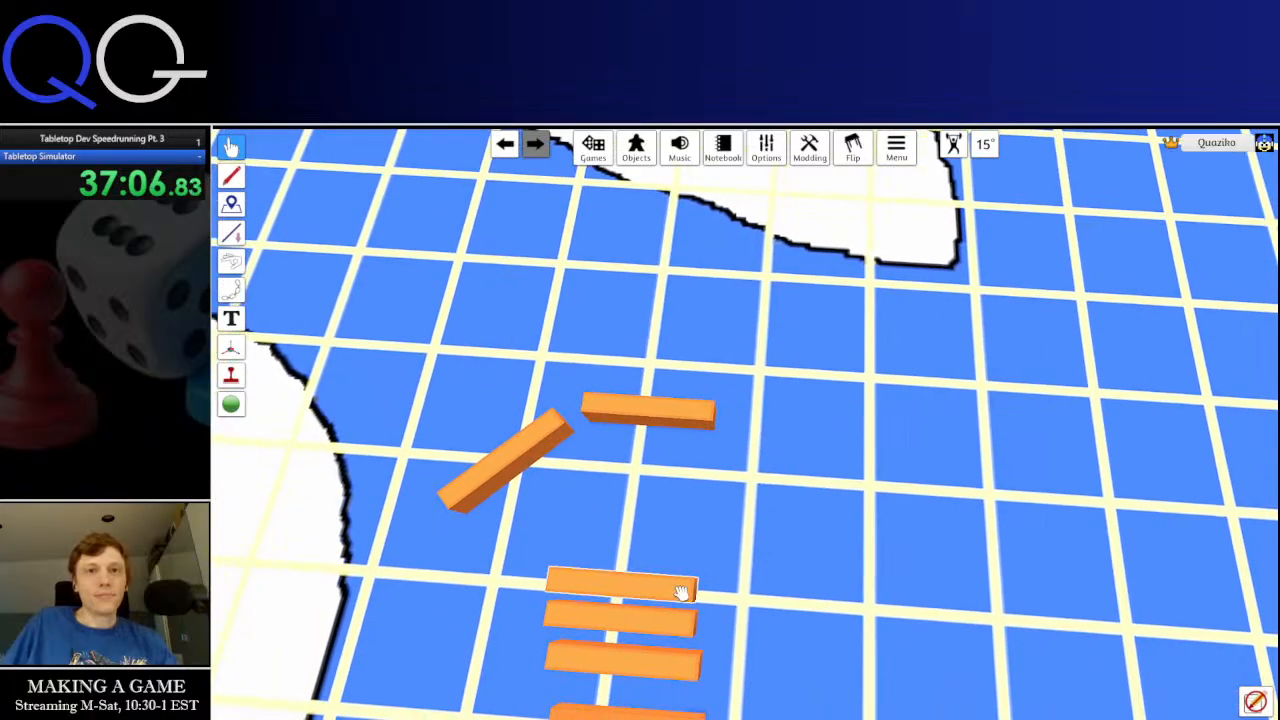
pyautogui.moveTo(686, 591); pyautogui.dragTo(755, 367)
pyautogui.press('e')
pyautogui.press('e')
pyautogui.press('e')
pyautogui.press('e')
pyautogui.press('e')
pyautogui.press('e')
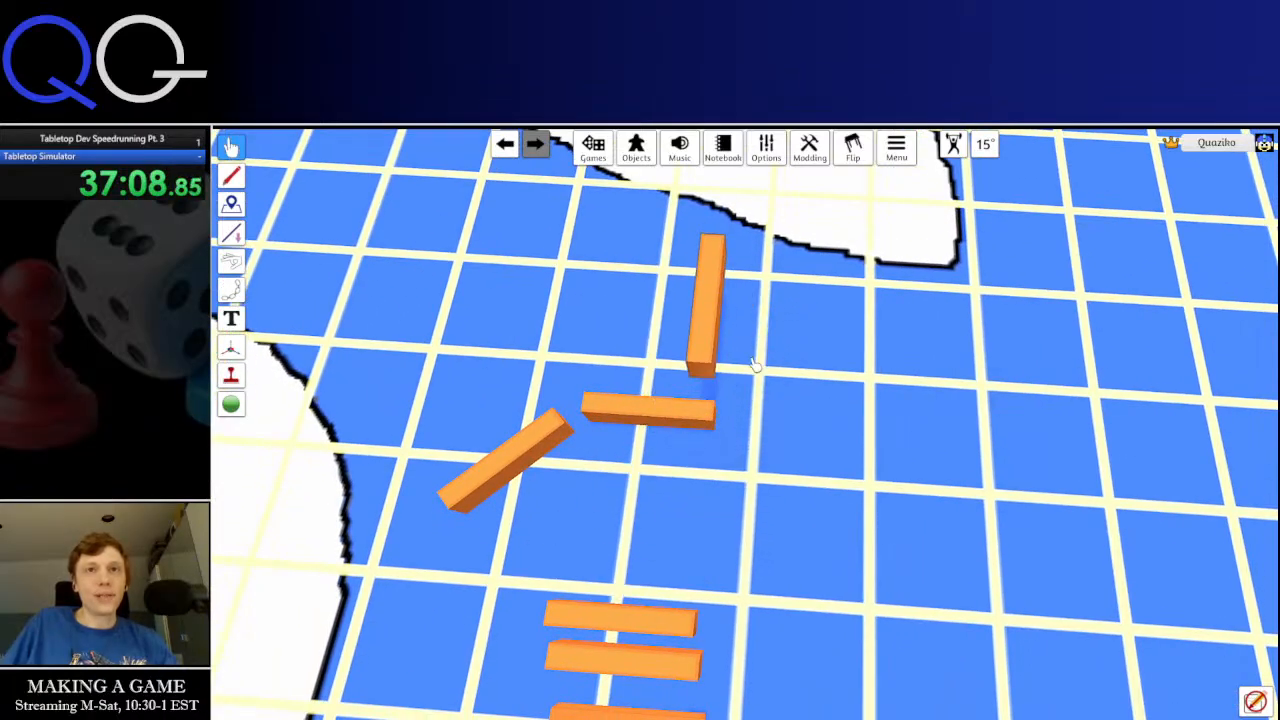
pyautogui.scroll(-3, 880, 560)
pyautogui.scroll(4, 822, 558)
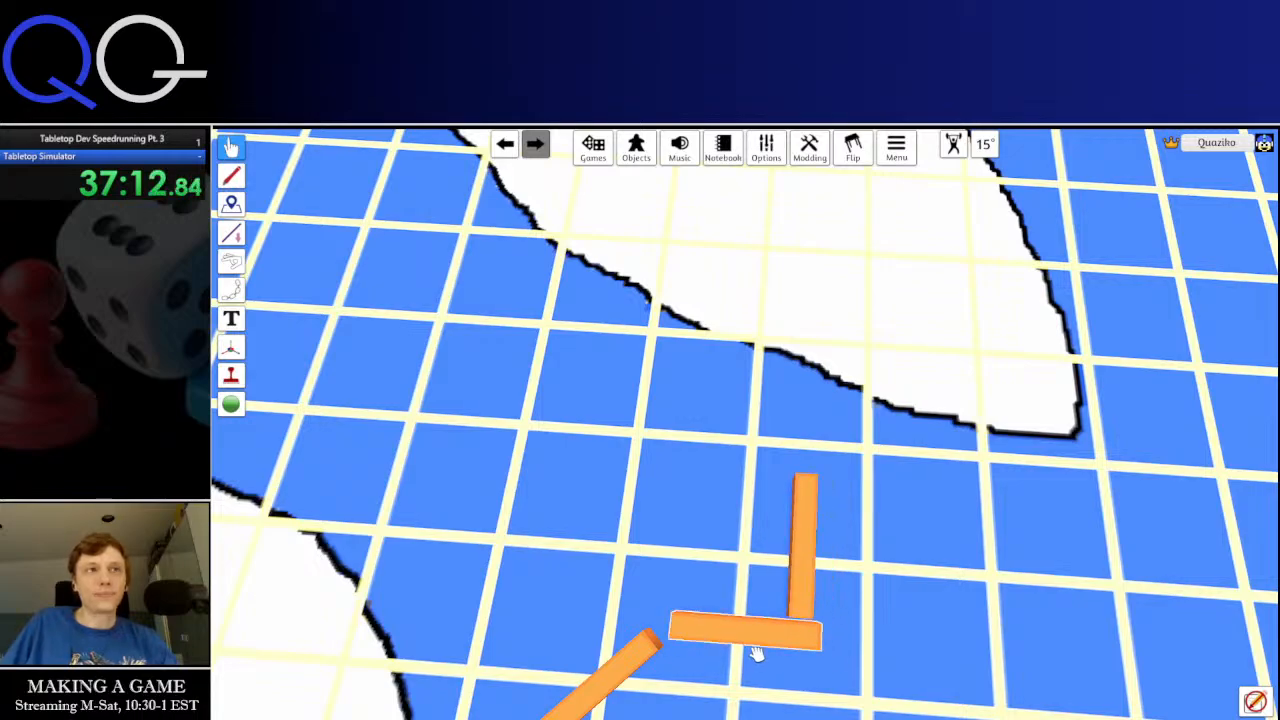
pyautogui.scroll(-3, 757, 654)
pyautogui.scroll(3, 868, 560)
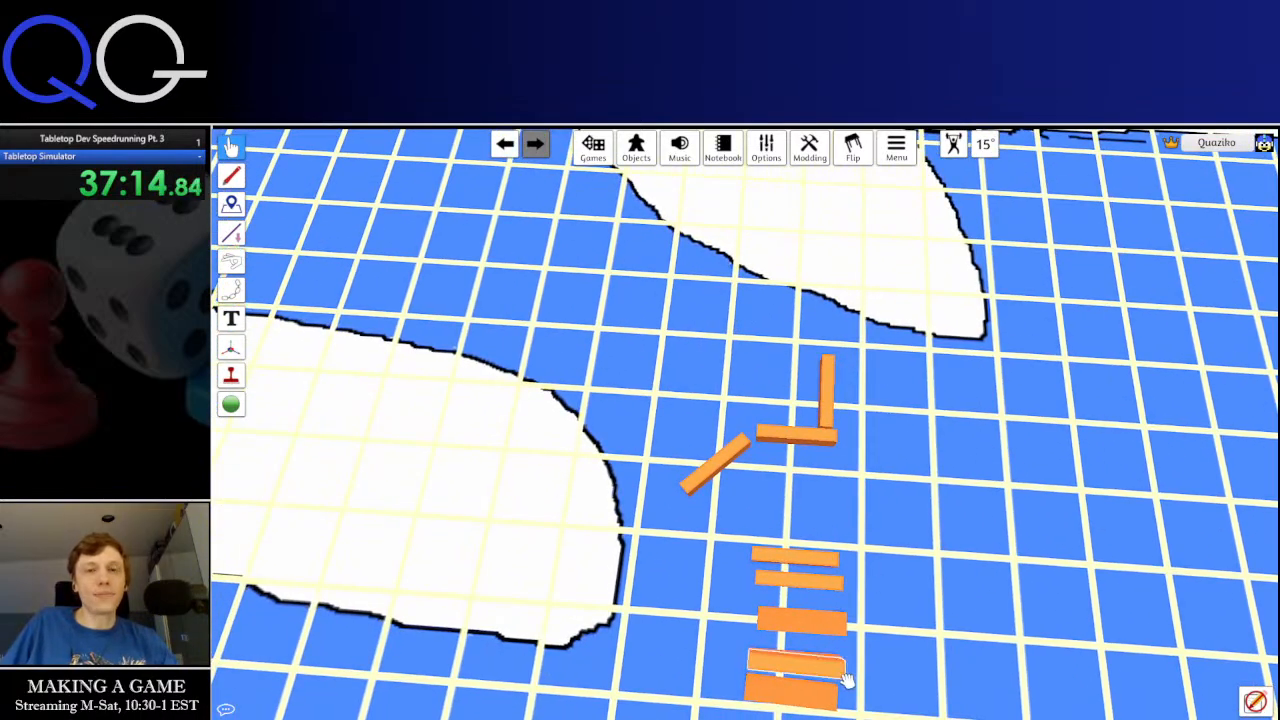
# Select all the orange route tokens and move them onto the felt between the yellow and light green piles
pyautogui.scroll(-4, 845, 680)
pyautogui.moveTo(682, 282); pyautogui.dragTo(920, 580)
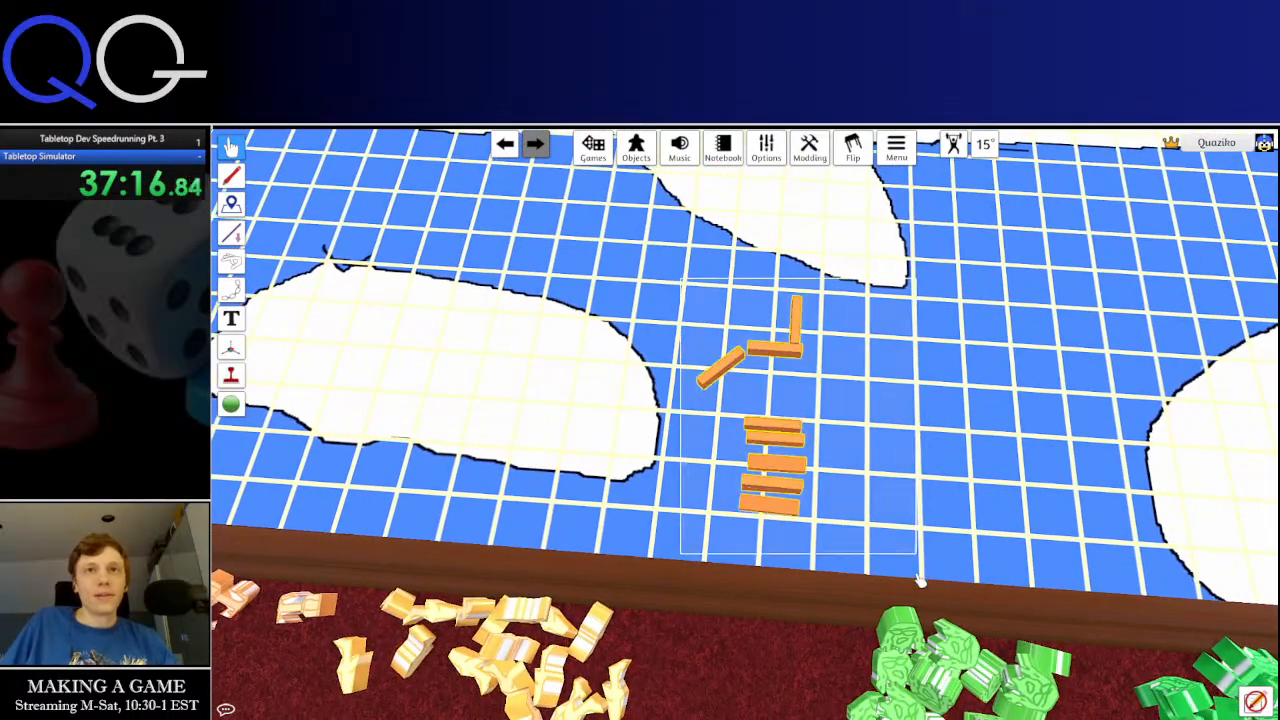
pyautogui.moveTo(766, 432); pyautogui.dragTo(758, 650)
pyautogui.press('s')
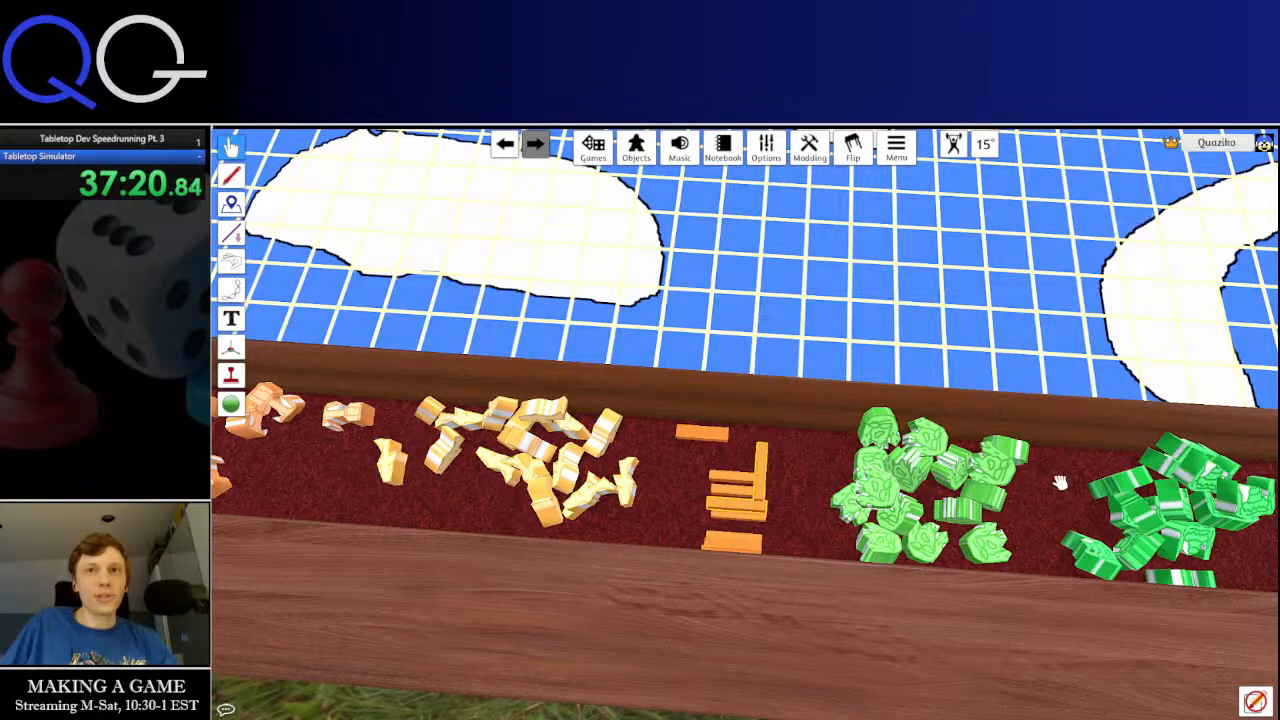
# Select the whole pink debris pile and move it into the far corner of the felt
pyautogui.press('d')
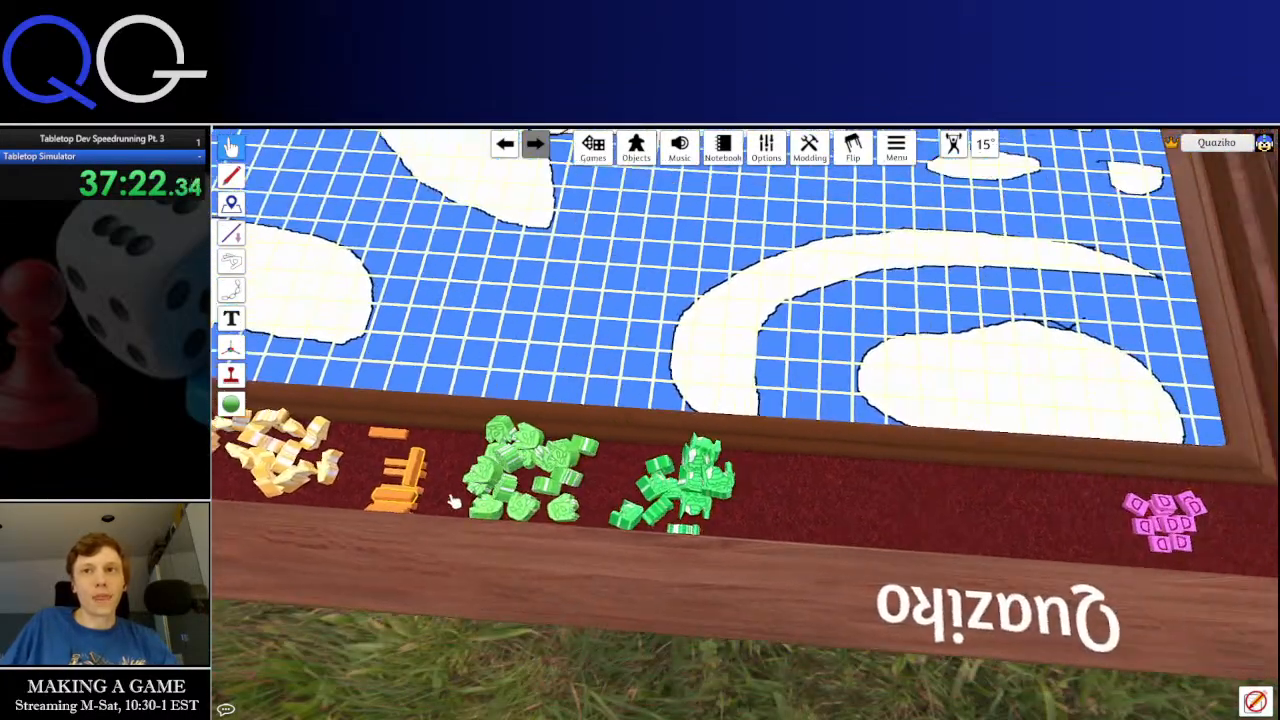
pyautogui.moveTo(1086, 486); pyautogui.dragTo(1210, 592)
pyautogui.moveTo(1155, 530); pyautogui.dragTo(1217, 547)
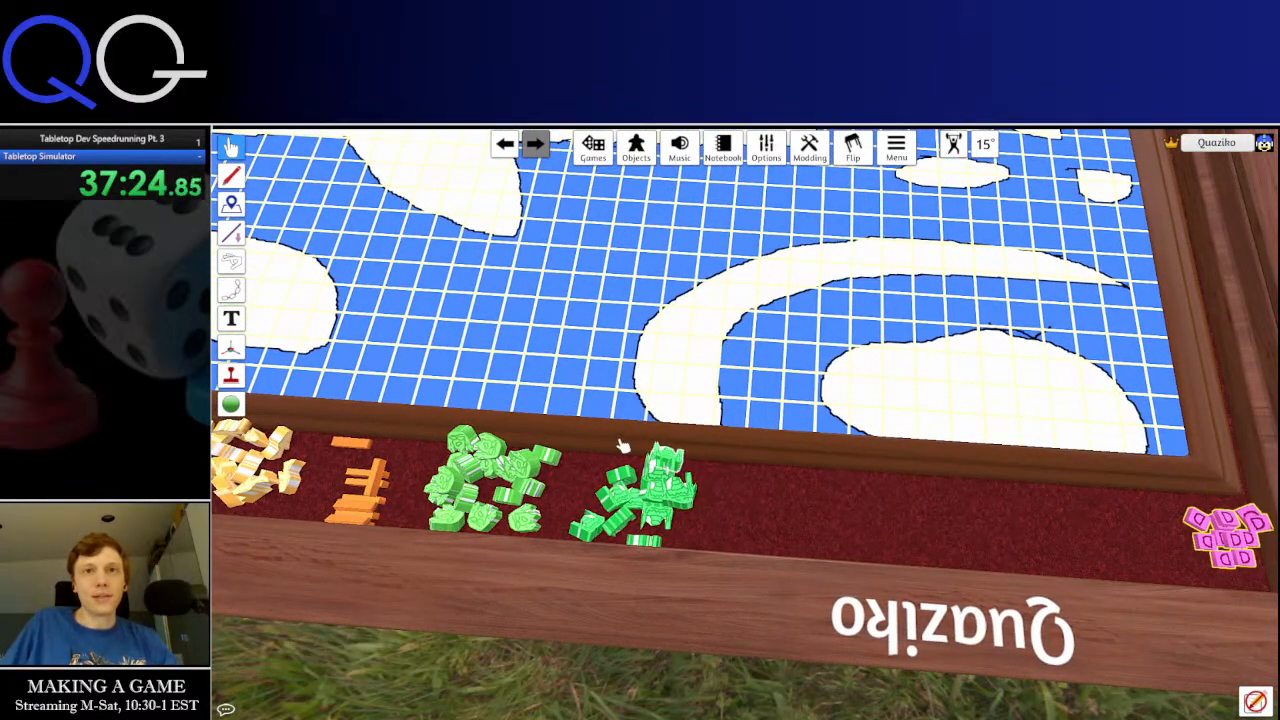
# Select both green nature piles and shift them along the felt toward the pink debris pile
pyautogui.moveTo(435, 407); pyautogui.dragTo(745, 572)
pyautogui.moveTo(586, 529); pyautogui.dragTo(940, 512)
# Pull one orange route token out of its pile onto the empty felt before the green piles
pyautogui.press('a')
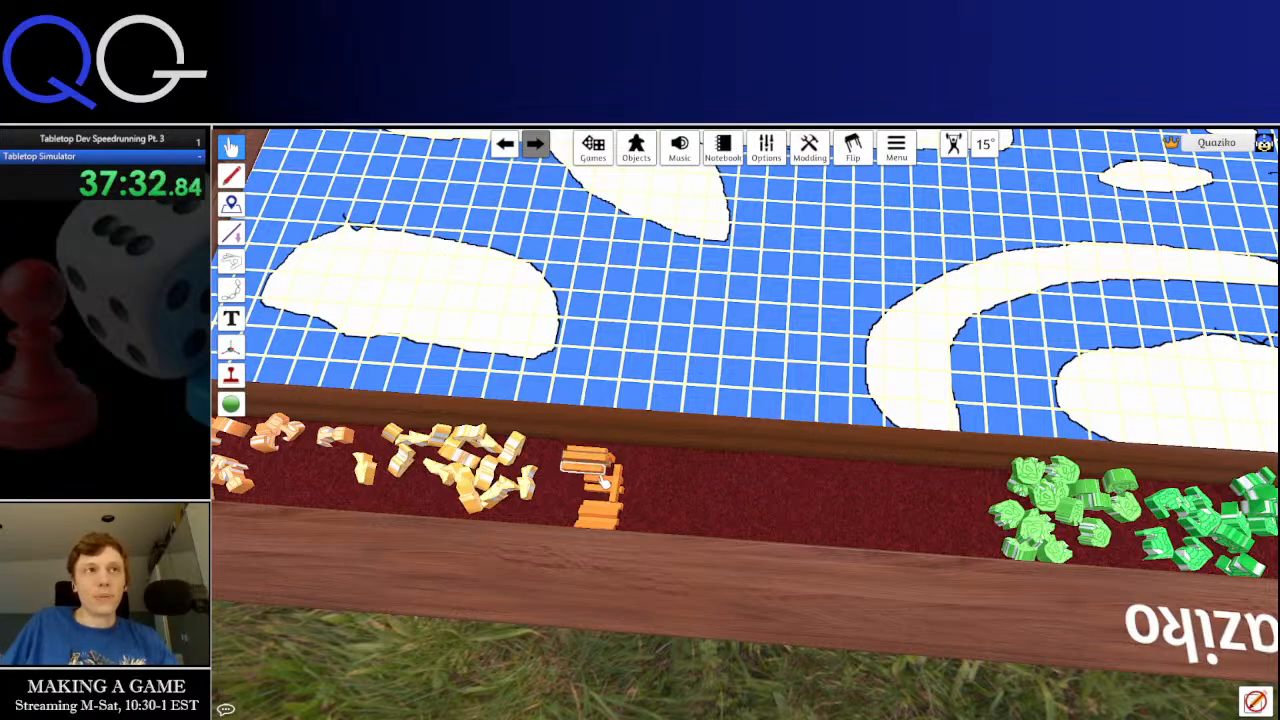
pyautogui.moveTo(614, 480); pyautogui.dragTo(795, 492)
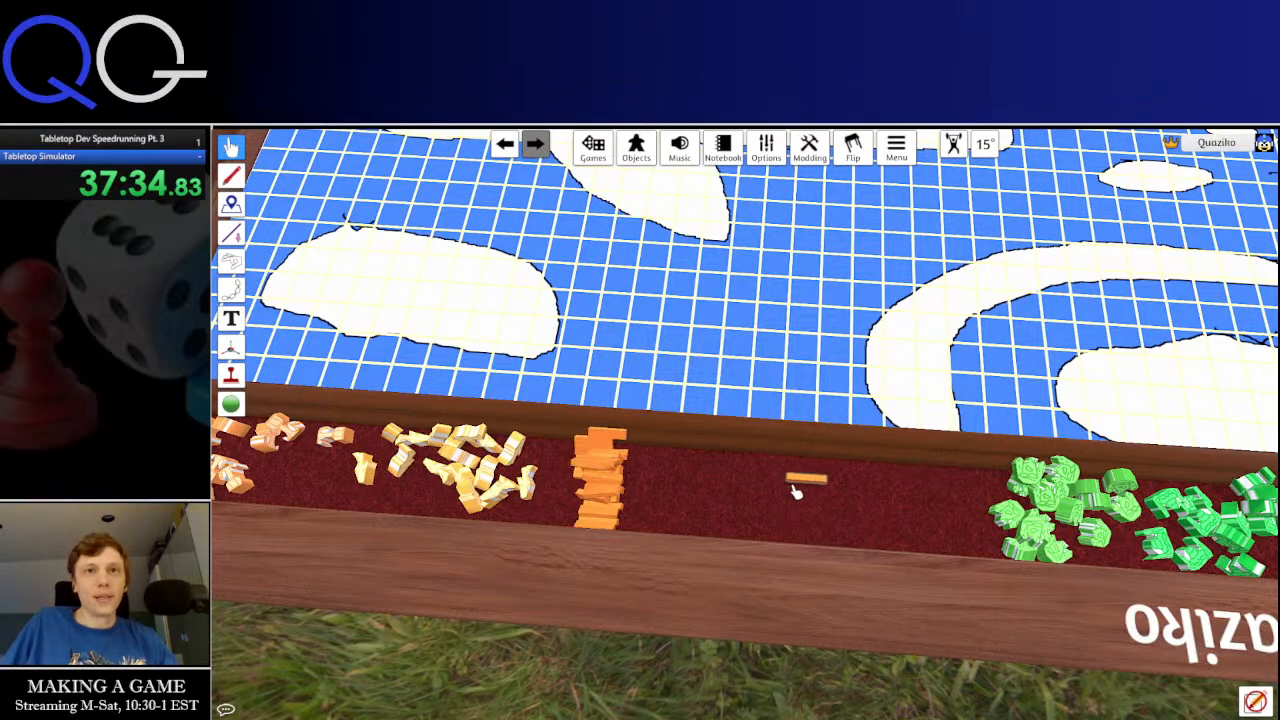
# Try to tint only the separated orange route token green (23CF2A), then undo the tint
pyautogui.scroll(5, 818, 497)
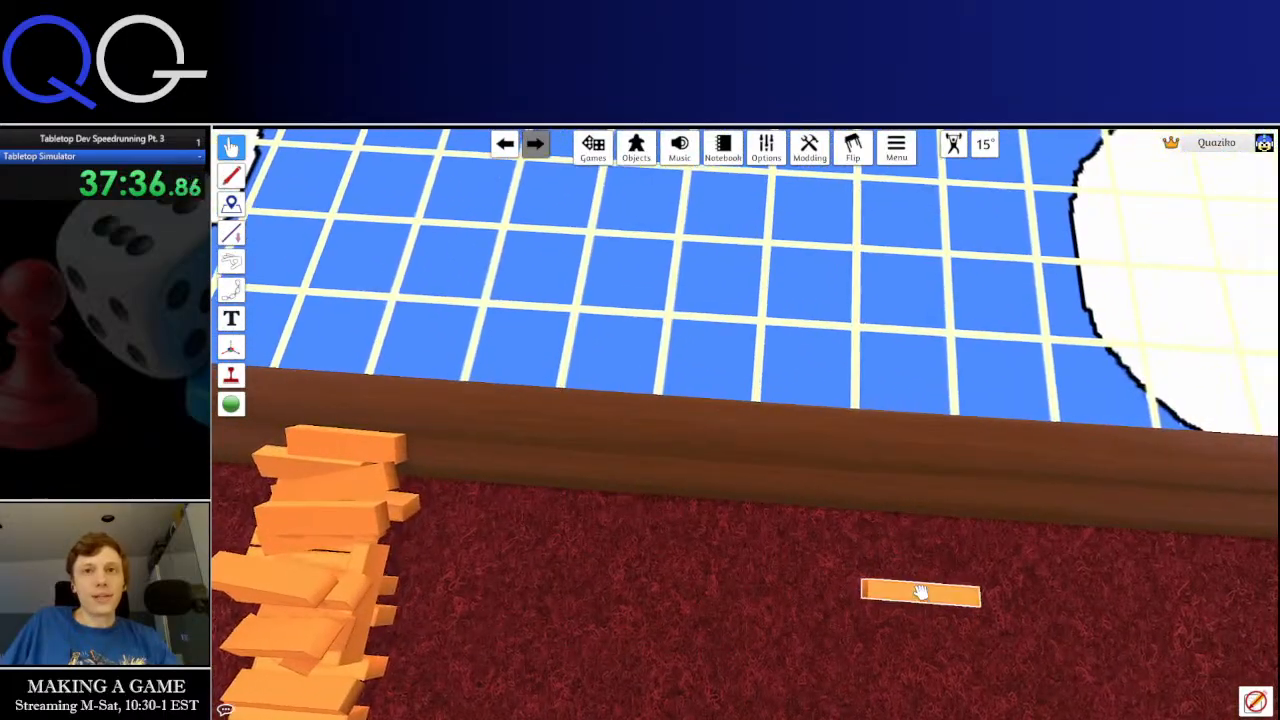
pyautogui.moveTo(900, 592); pyautogui.dragTo(700, 569)
pyautogui.rightClick(706, 569)
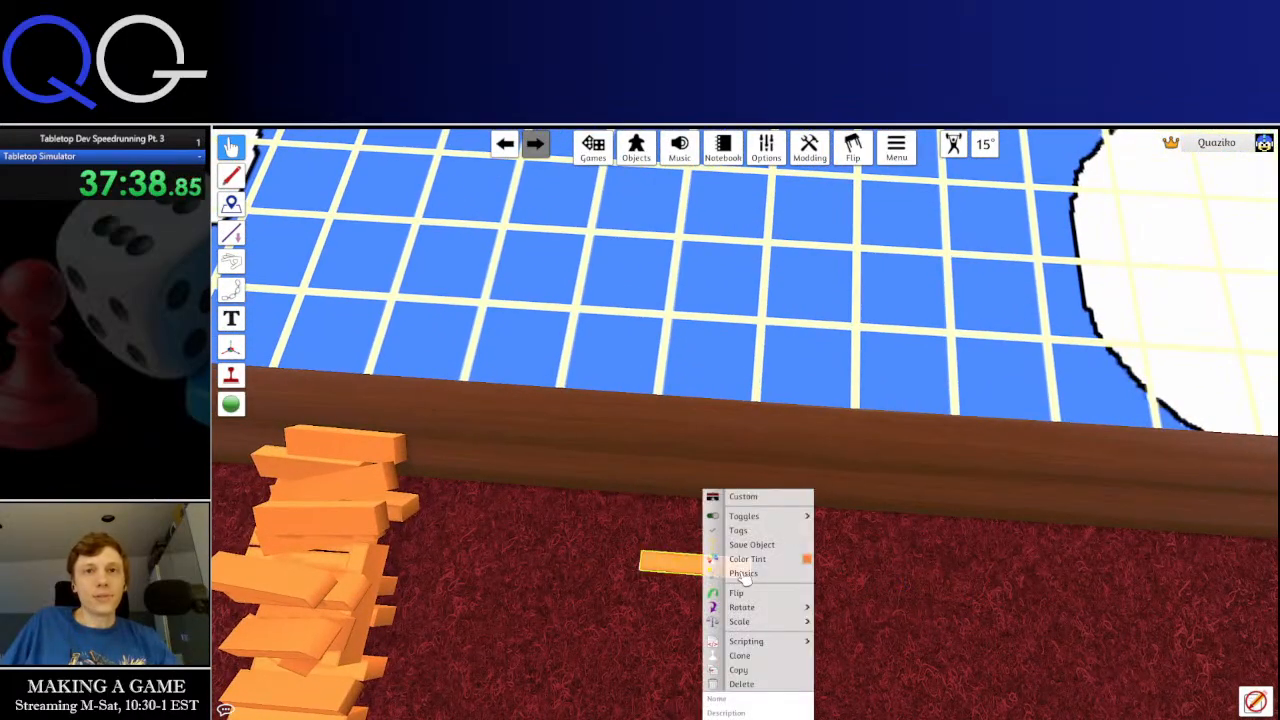
pyautogui.click(808, 562)
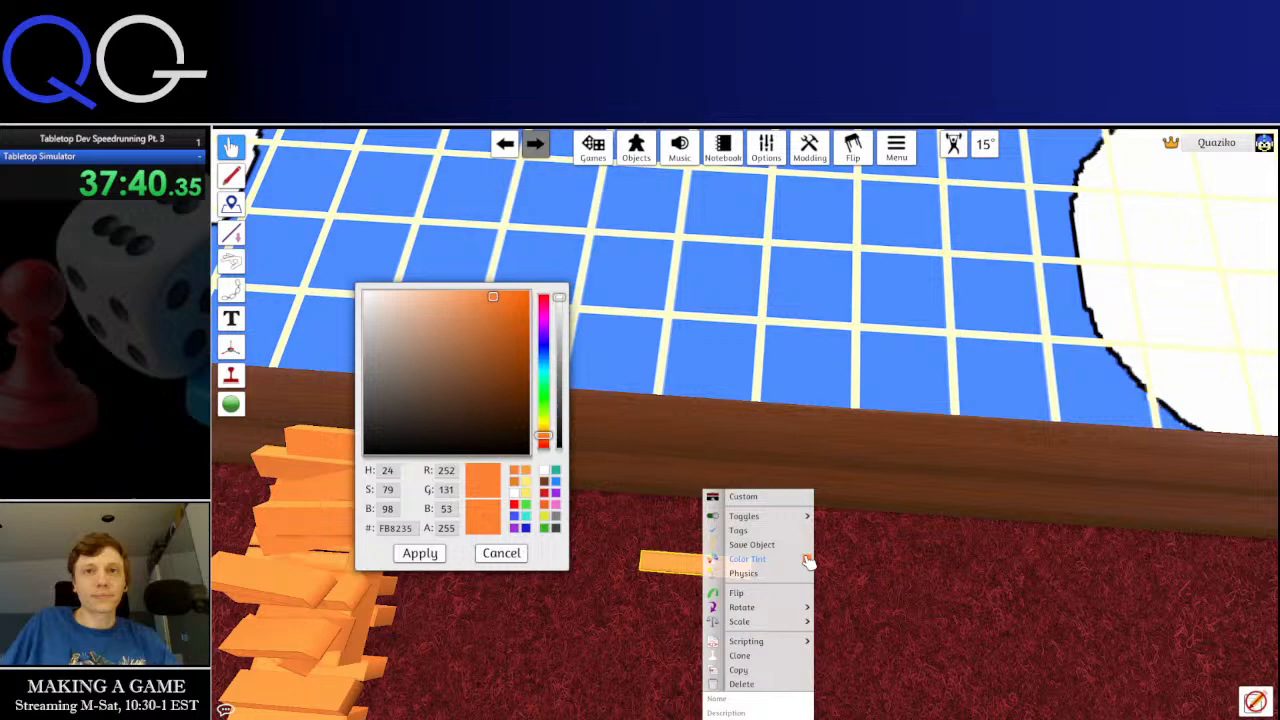
pyautogui.click(543, 400)
pyautogui.click(497, 323)
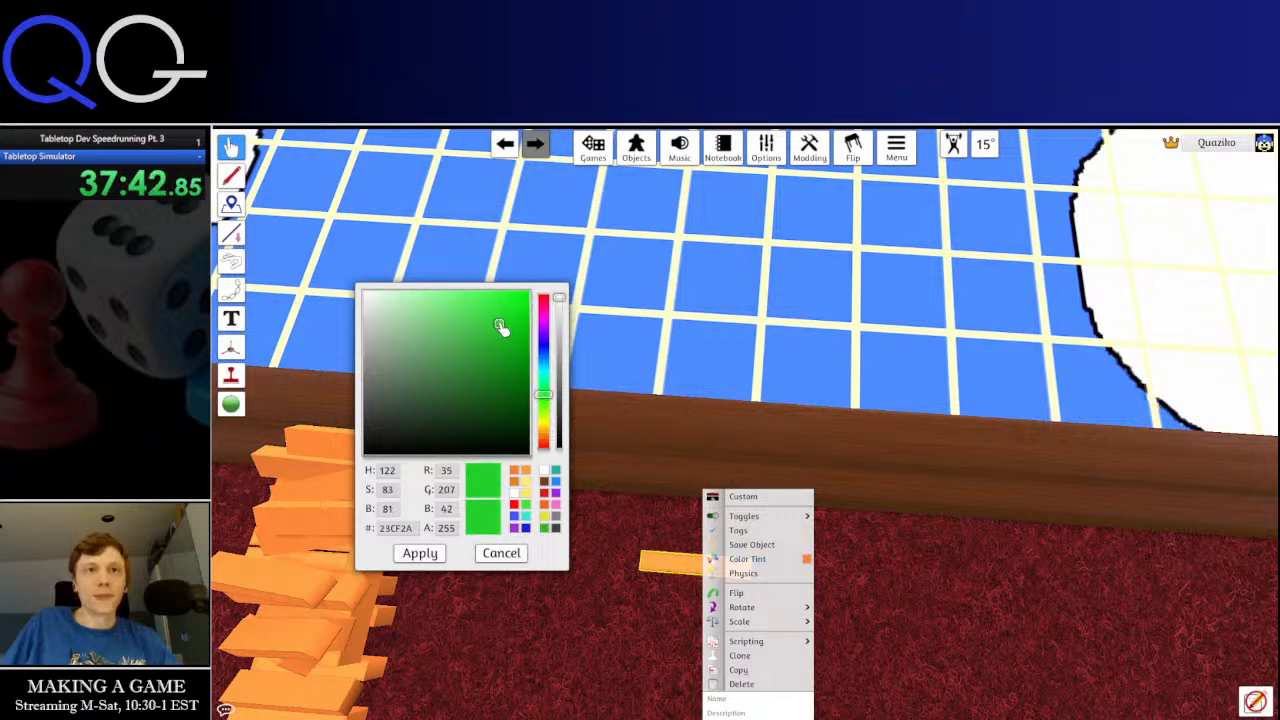
pyautogui.click(420, 554)
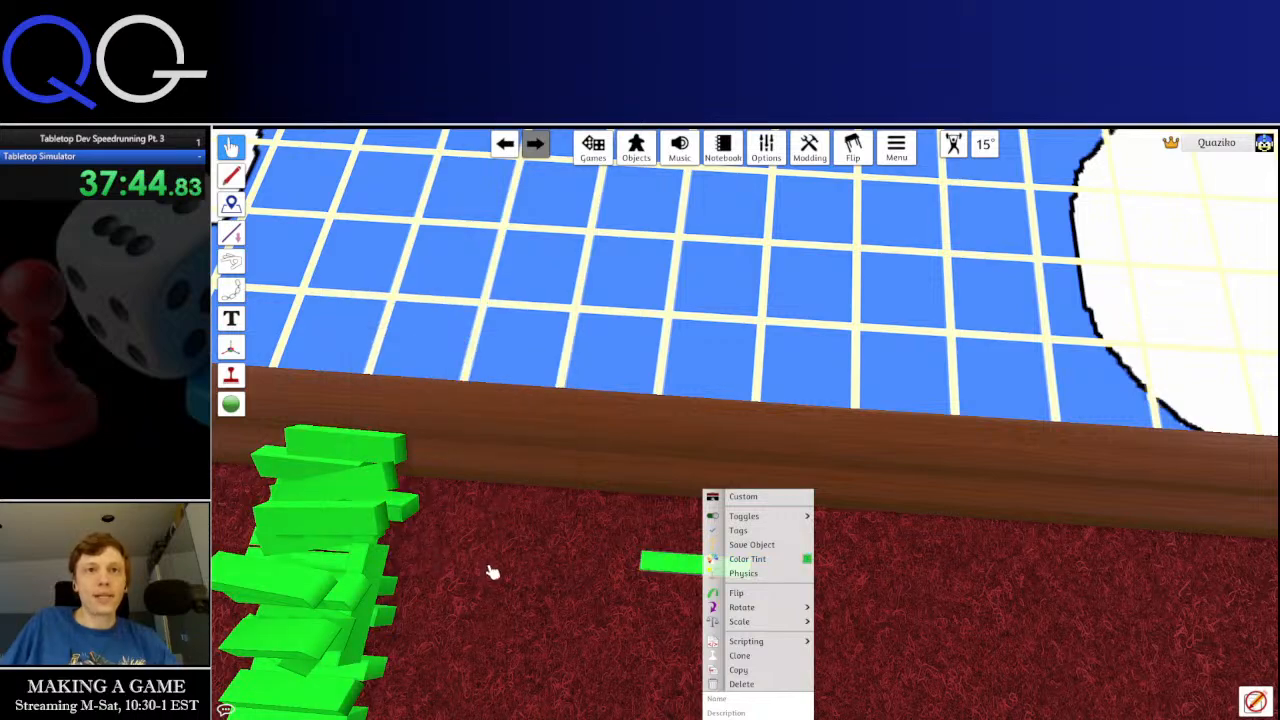
pyautogui.click(579, 588)
pyautogui.press('s')
pyautogui.press('a')
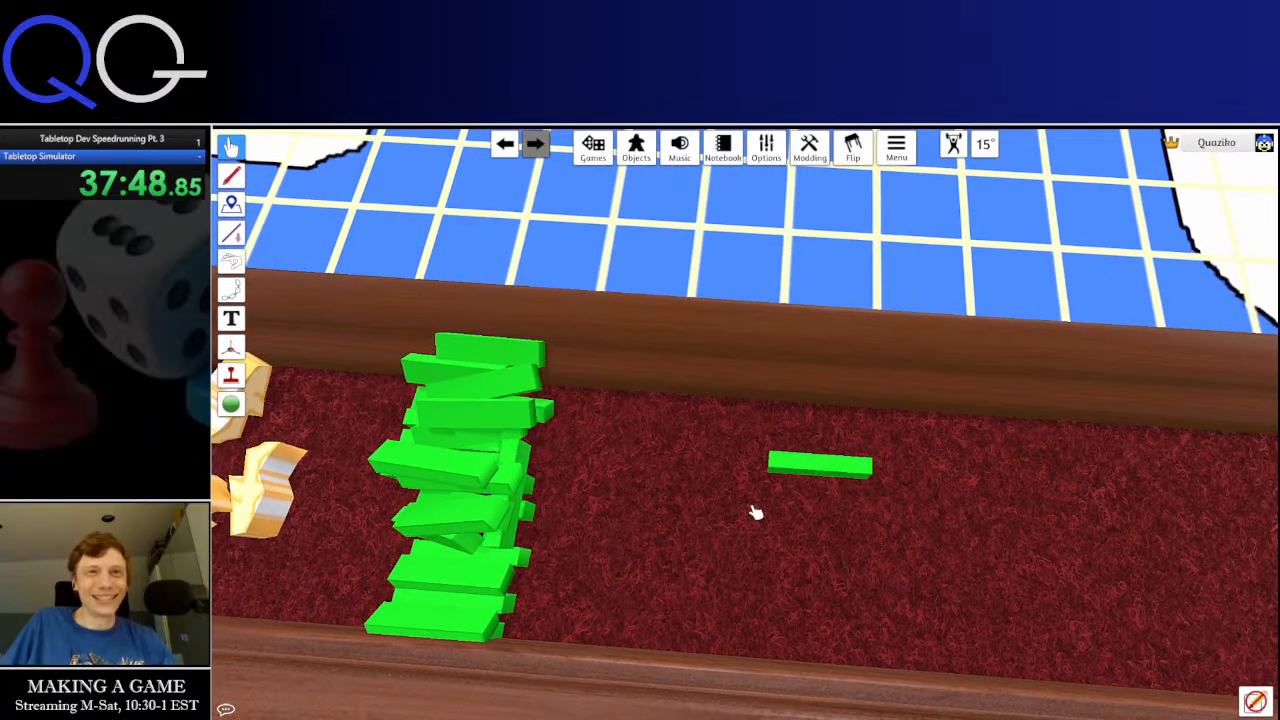
pyautogui.hotkey('ctrl', 'z')
# Pull one orange route token out of its pile again onto the empty felt before the light green nature pile
pyautogui.press('s')
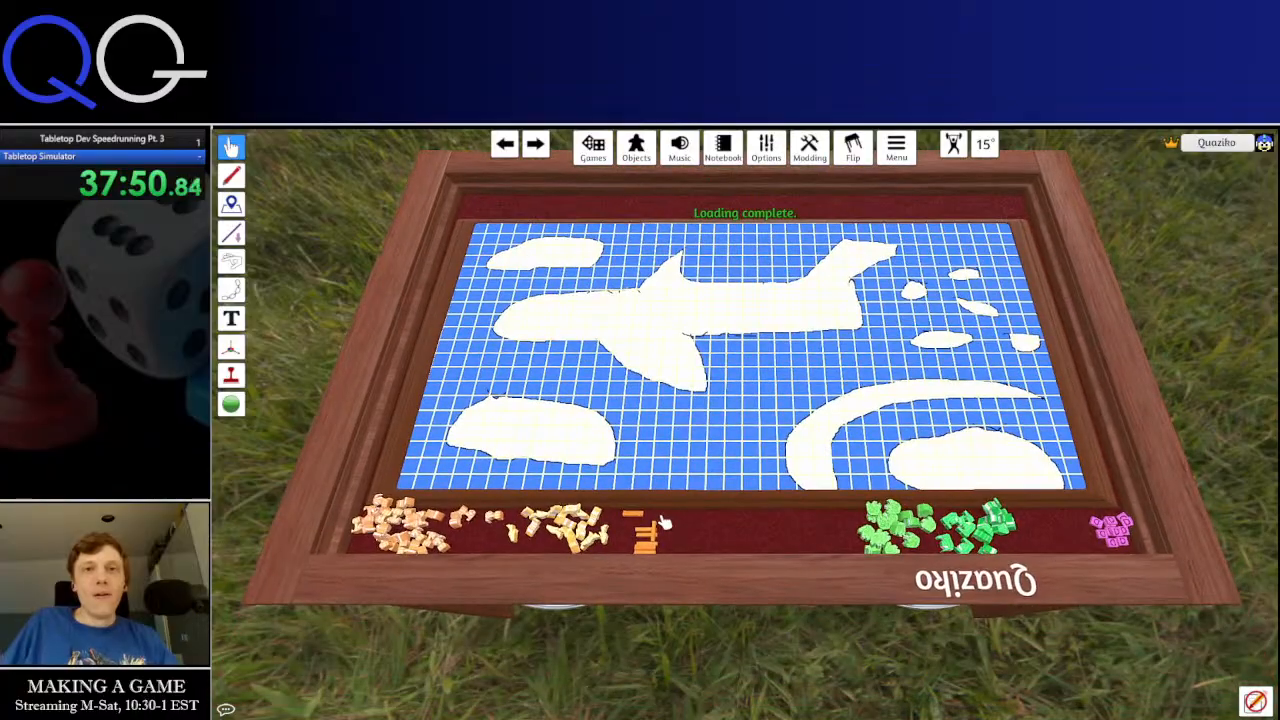
pyautogui.press('w')
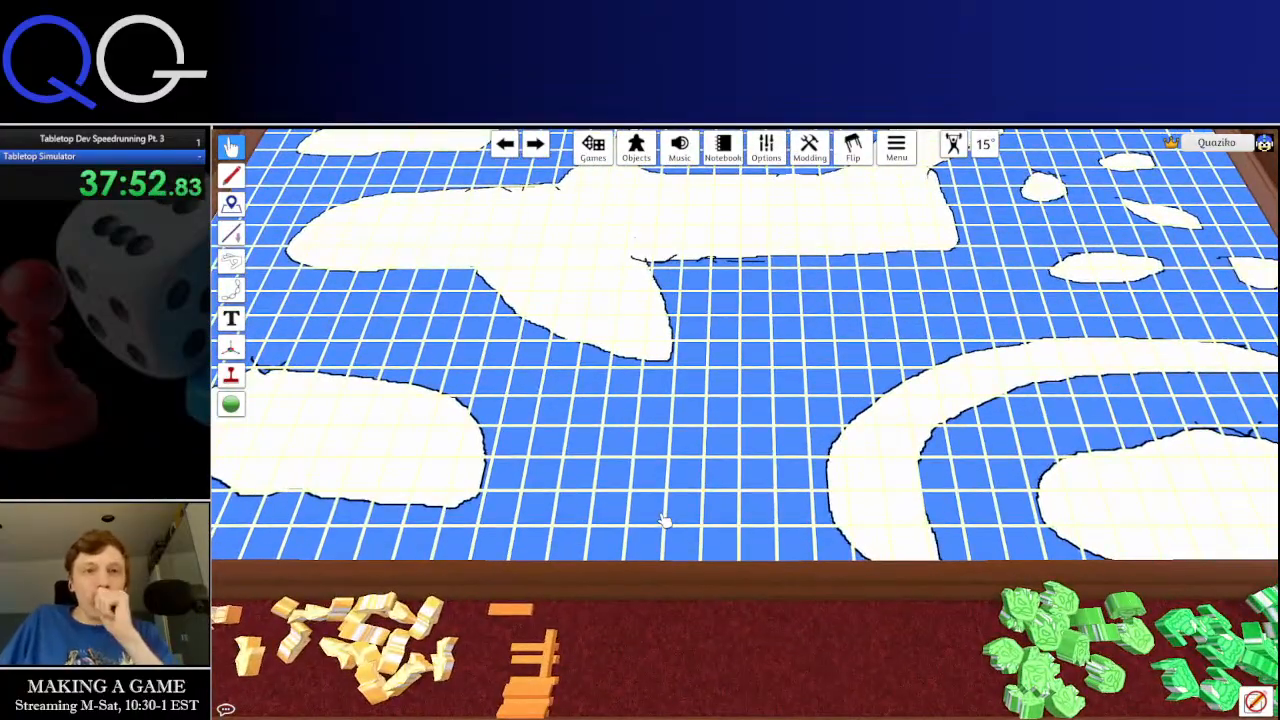
pyautogui.press('s')
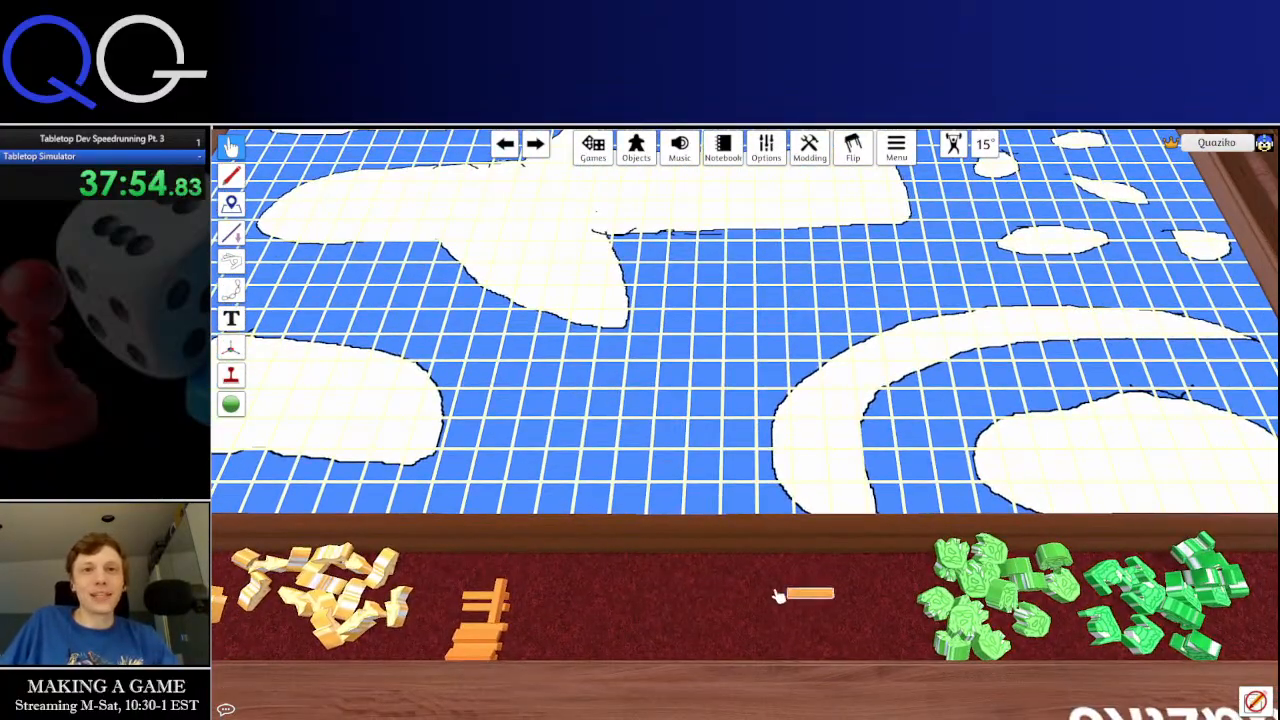
pyautogui.press('s')
pyautogui.press('d')
pyautogui.scroll(4, 721, 565)
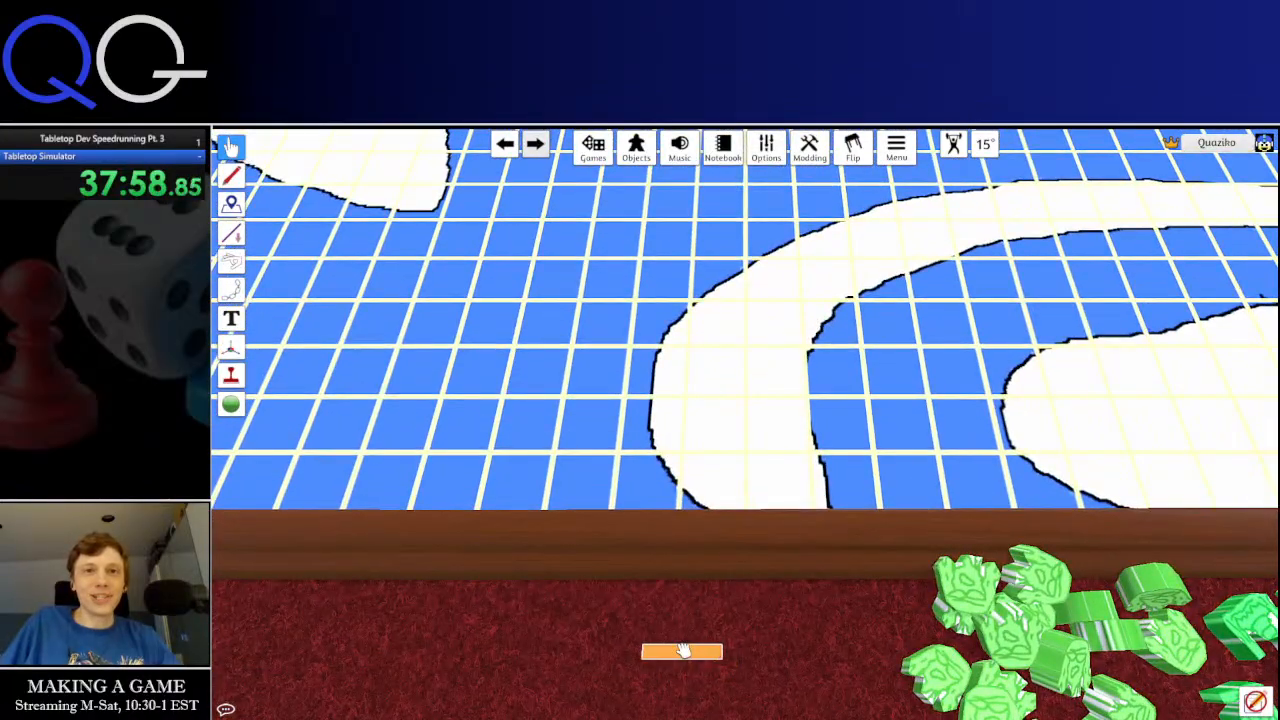
# Tint the separated route token dark green (0EB120)
pyautogui.rightClick(681, 651)
pyautogui.click(785, 561)
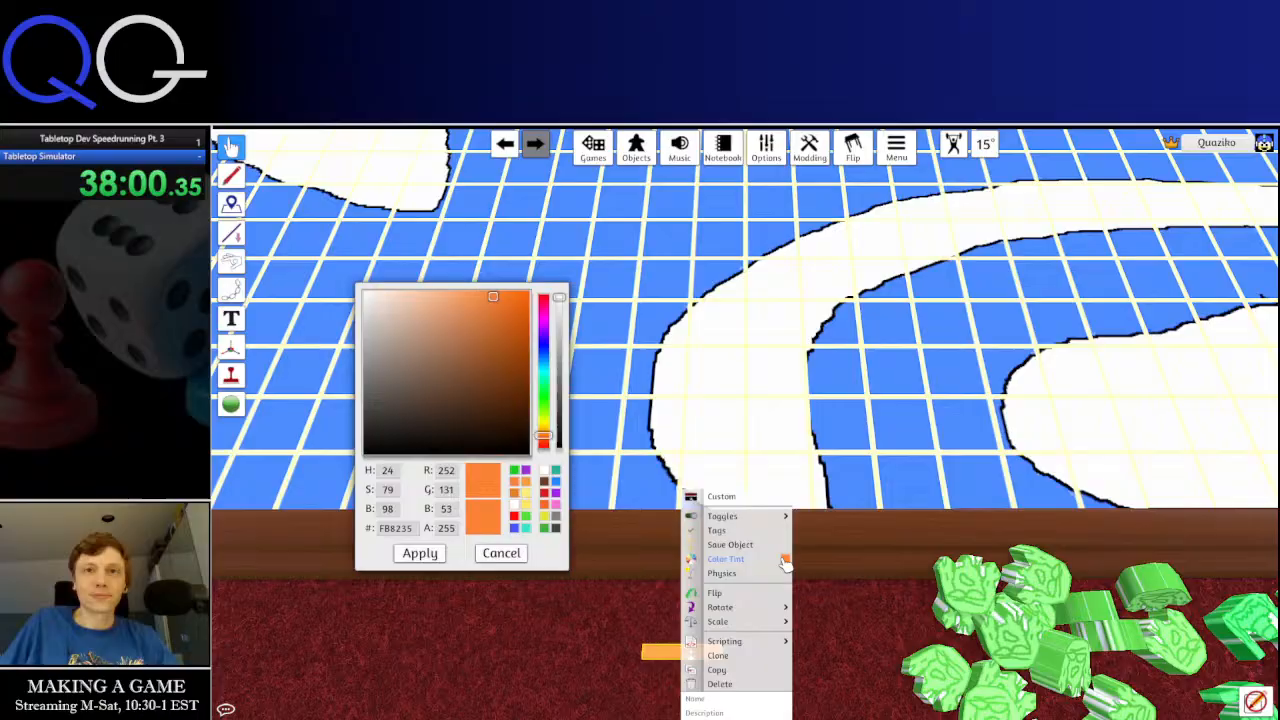
pyautogui.click(545, 395)
pyautogui.click(505, 360)
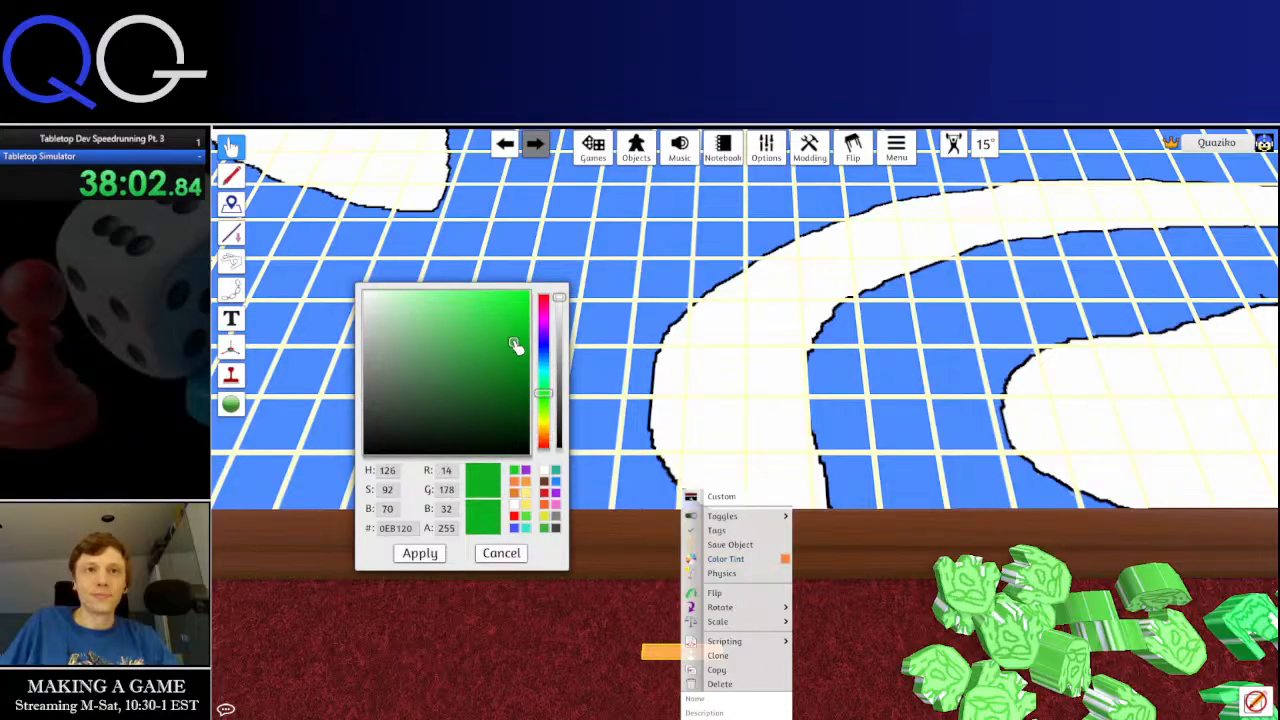
pyautogui.click(421, 551)
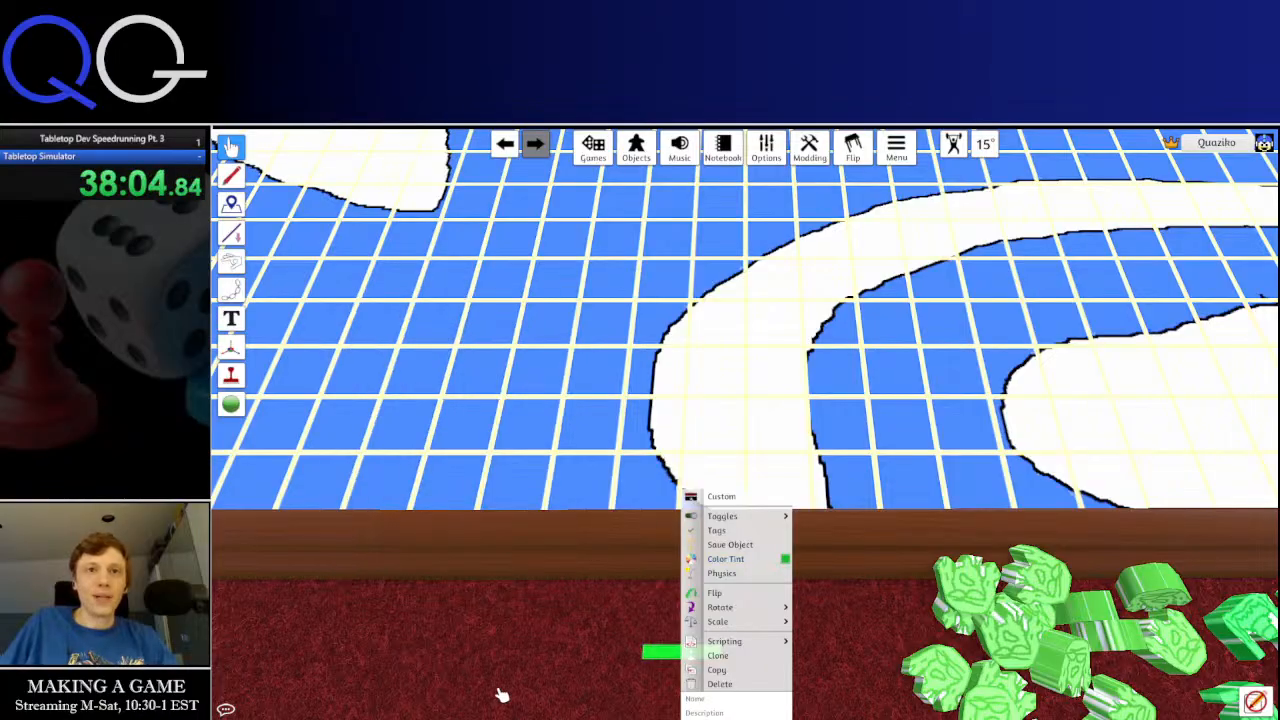
pyautogui.click(501, 694)
# Copy the green route token and paste repeated duplicates into a pile on the felt beside the light green nature pile
pyautogui.press('a')
pyautogui.press('s')
pyautogui.press('d')
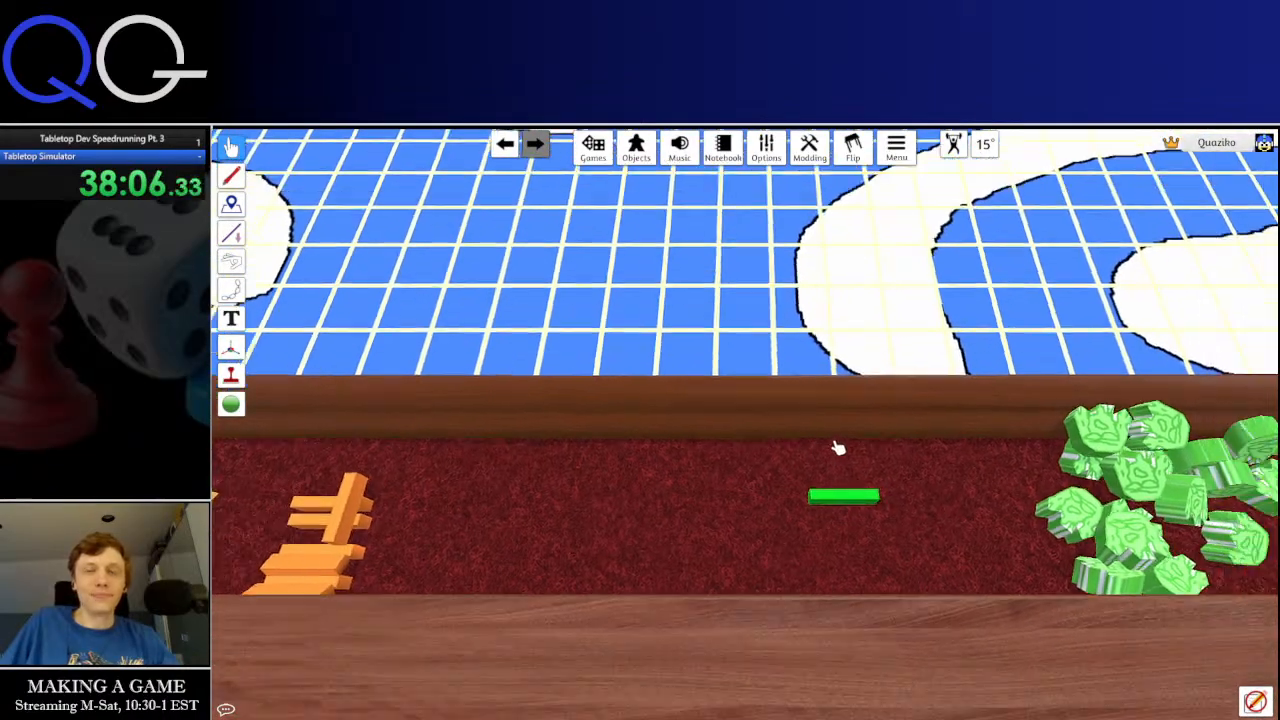
pyautogui.press('s')
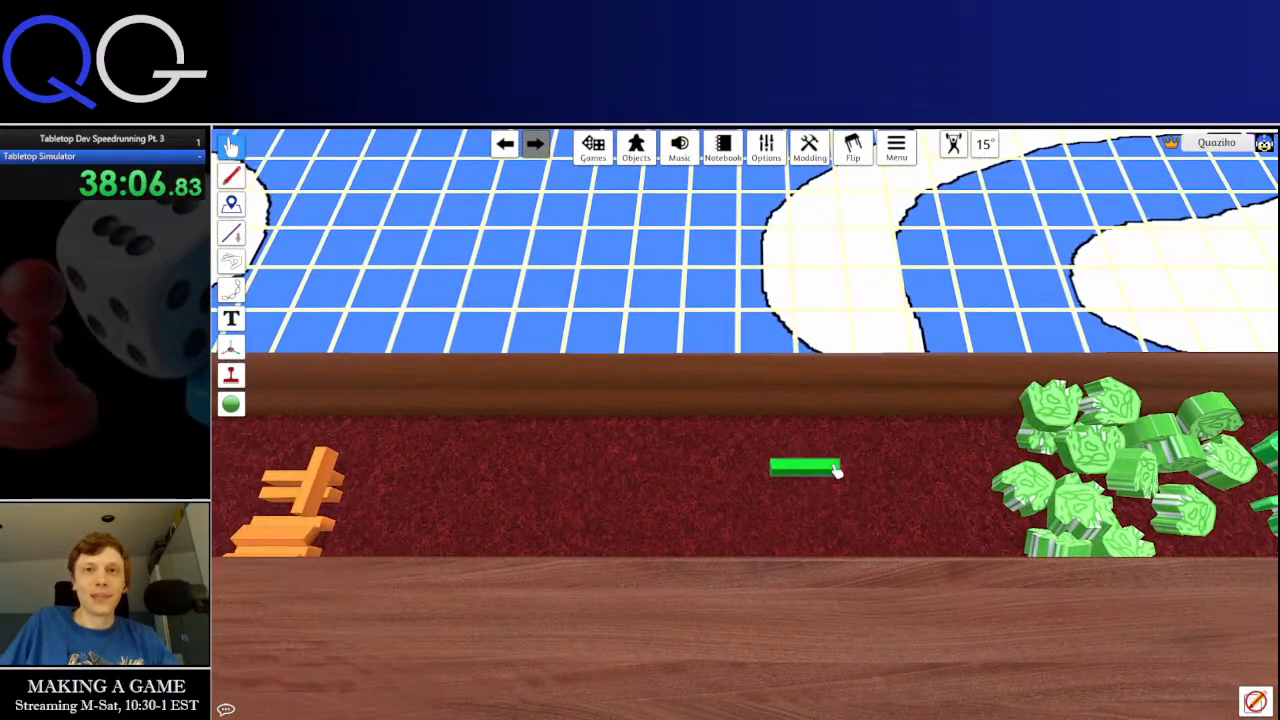
pyautogui.moveTo(837, 471); pyautogui.dragTo(799, 468)
pyautogui.hotkey('ctrl', 'c')
pyautogui.hotkey('ctrl', 'v')
pyautogui.hotkey('ctrl', 'v')
pyautogui.hotkey('ctrl', 'v')
pyautogui.hotkey('ctrl', 'v')
pyautogui.hotkey('ctrl', 'v')
pyautogui.hotkey('ctrl', 'v')
pyautogui.hotkey('ctrl', 'v')
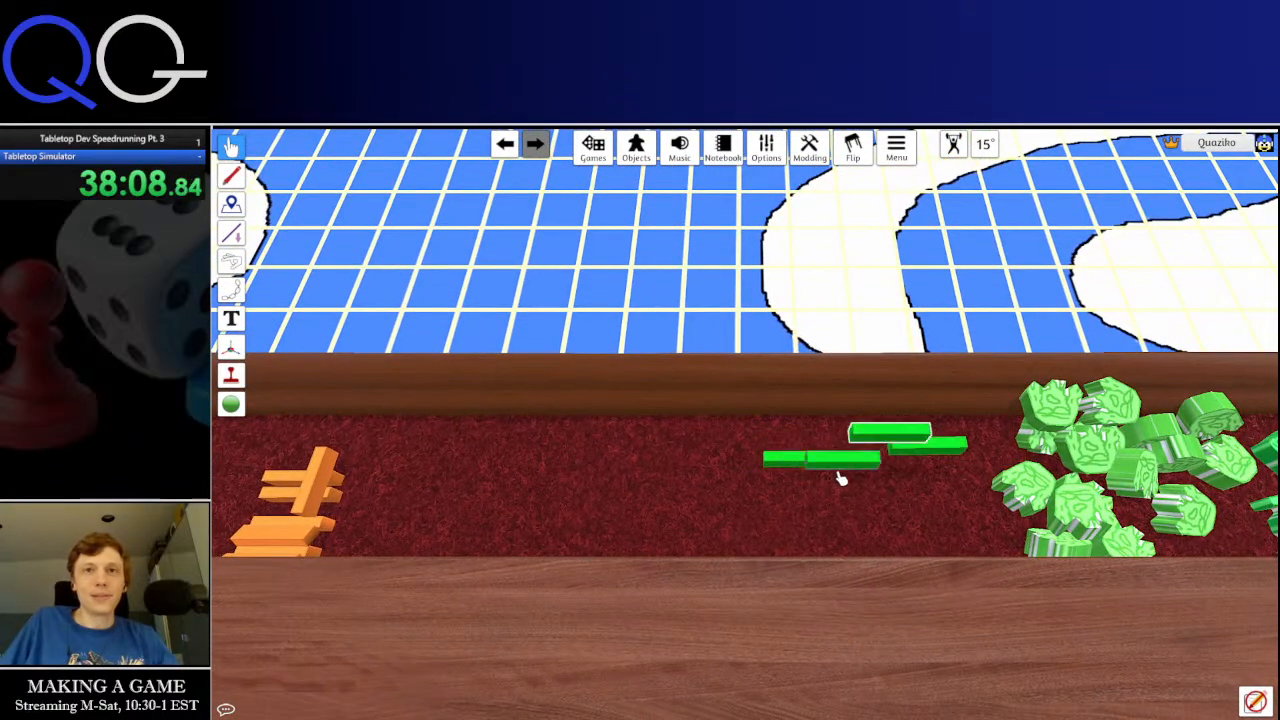
pyautogui.hotkey('ctrl', 'v')
pyautogui.hotkey('ctrl', 'v')
pyautogui.hotkey('ctrl', 'v')
pyautogui.hotkey('ctrl', 'v')
pyautogui.hotkey('ctrl', 'v')
pyautogui.hotkey('ctrl', 'v')
pyautogui.hotkey('ctrl', 'v')
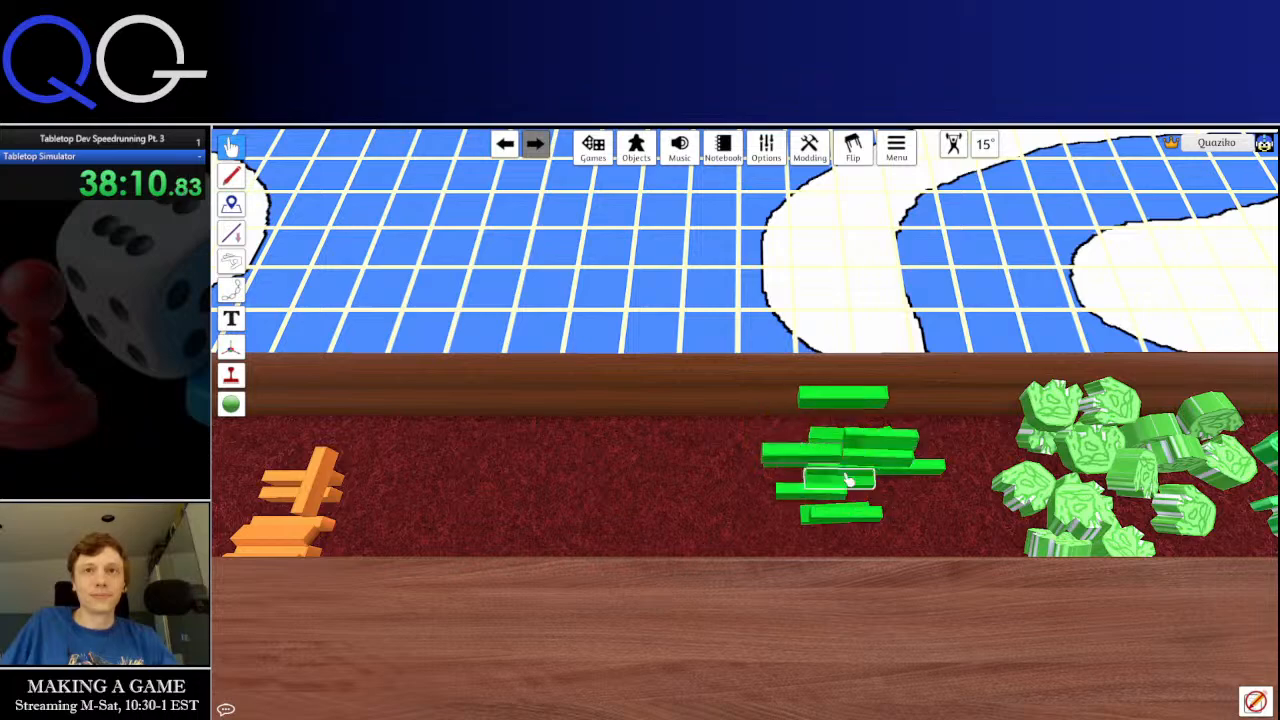
# Add more orange route tokens to the orange pile beside the yellow tokens
pyautogui.press('w')
pyautogui.press('a')
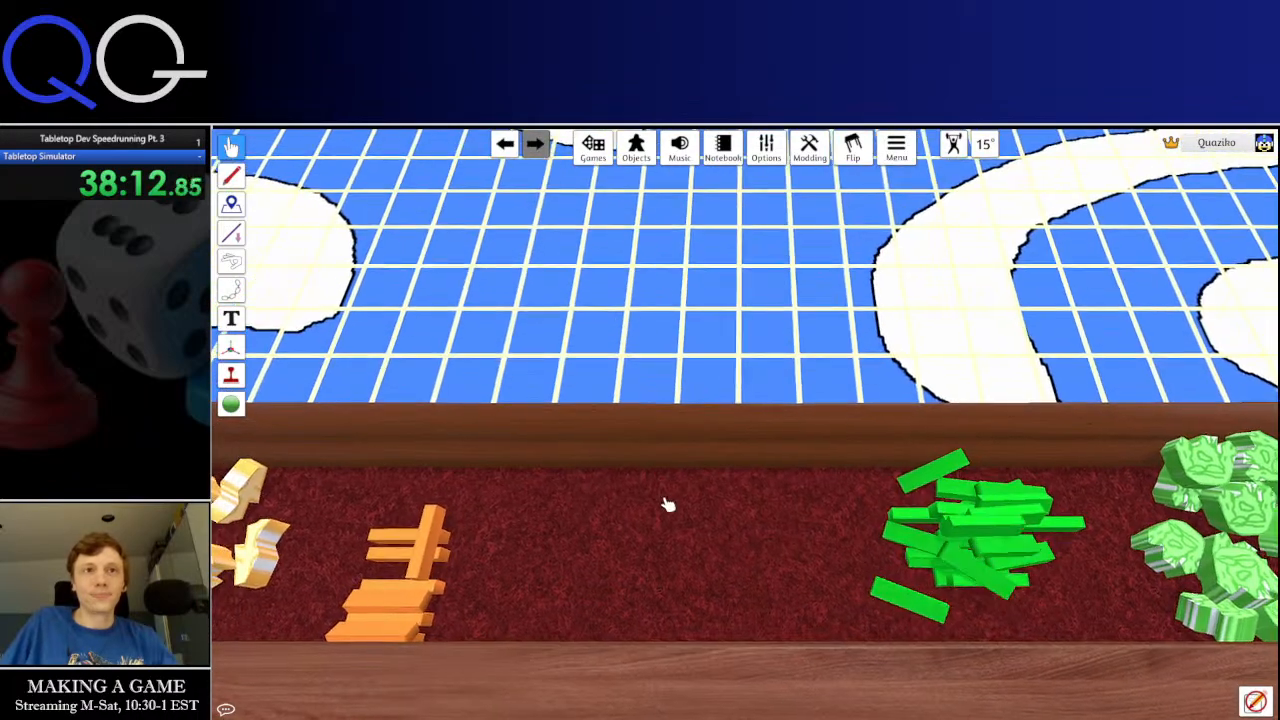
pyautogui.press('a')
pyautogui.moveTo(455, 512); pyautogui.dragTo(545, 557)
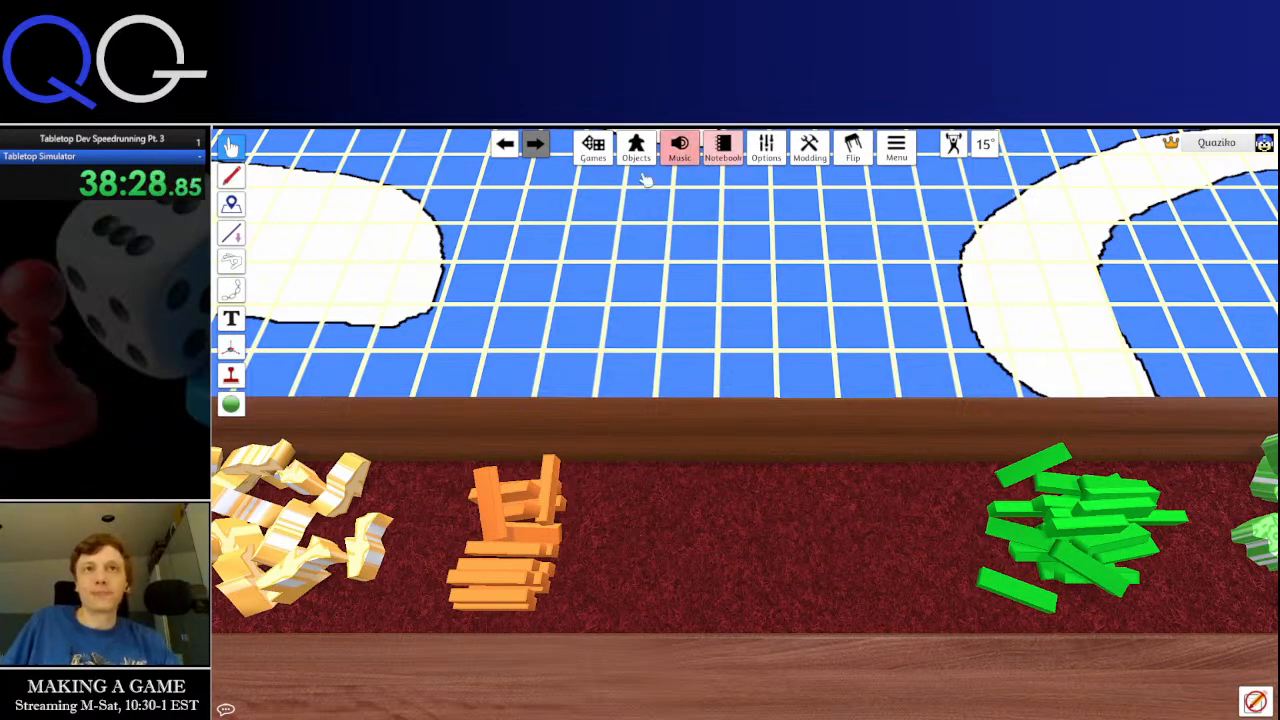
# Place a new custom token on the empty felt beside the orange route pile
pyautogui.click(640, 148)
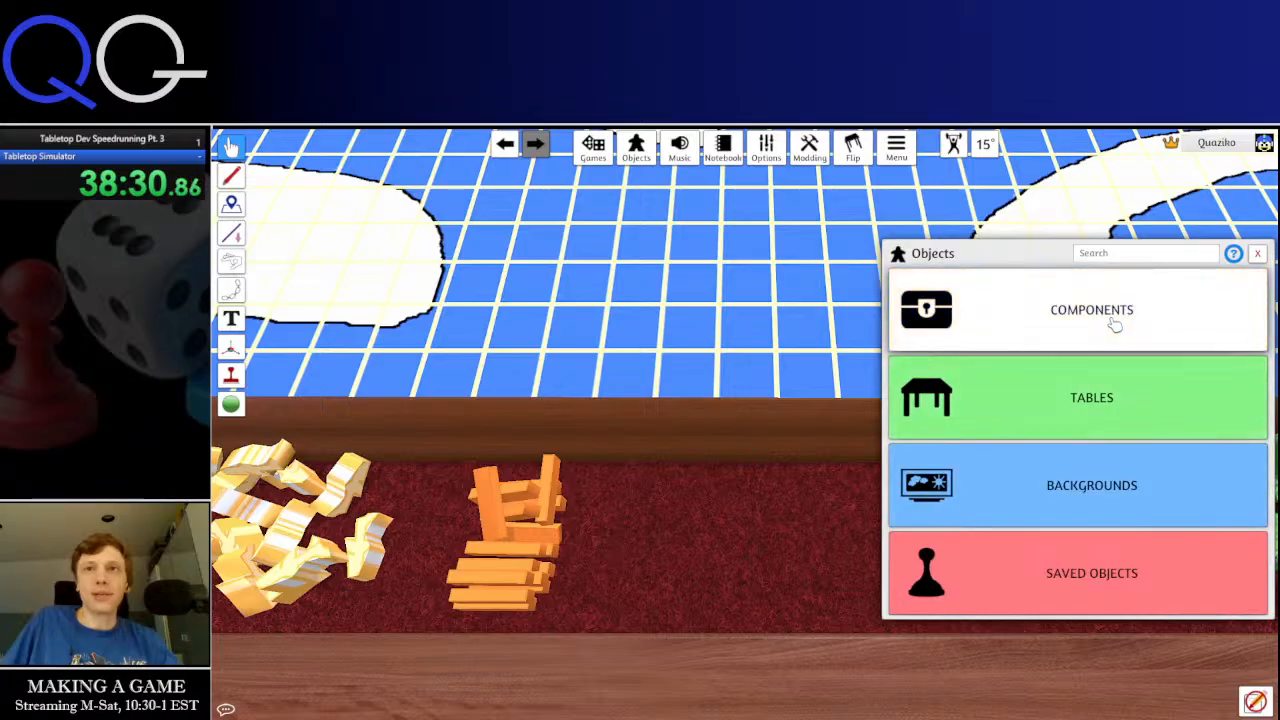
pyautogui.click(1114, 323)
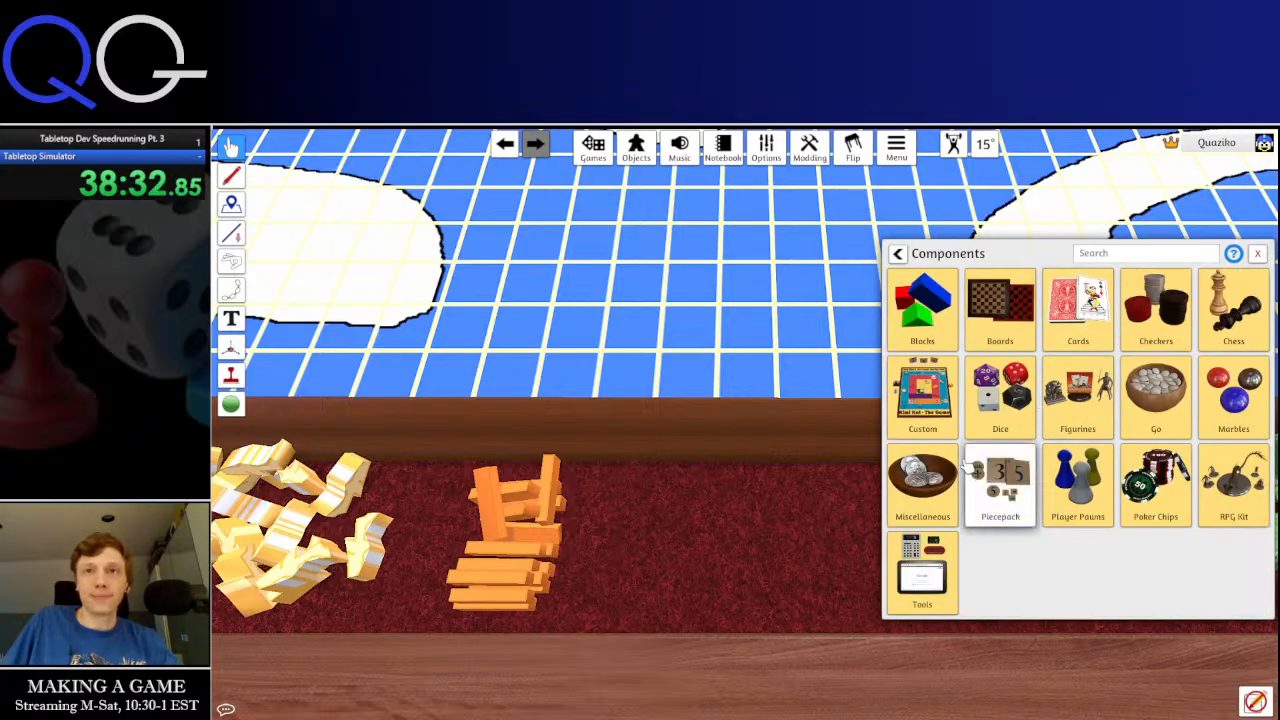
pyautogui.click(922, 400)
pyautogui.click(1062, 318)
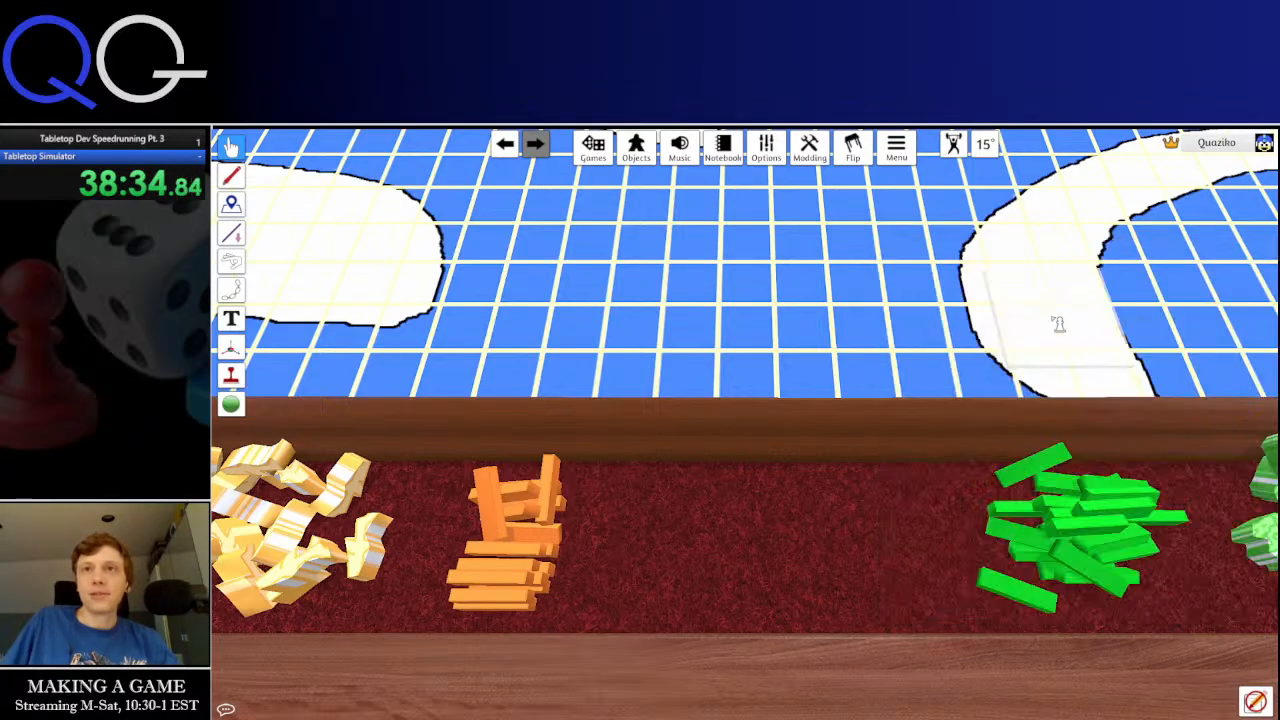
pyautogui.click(680, 545)
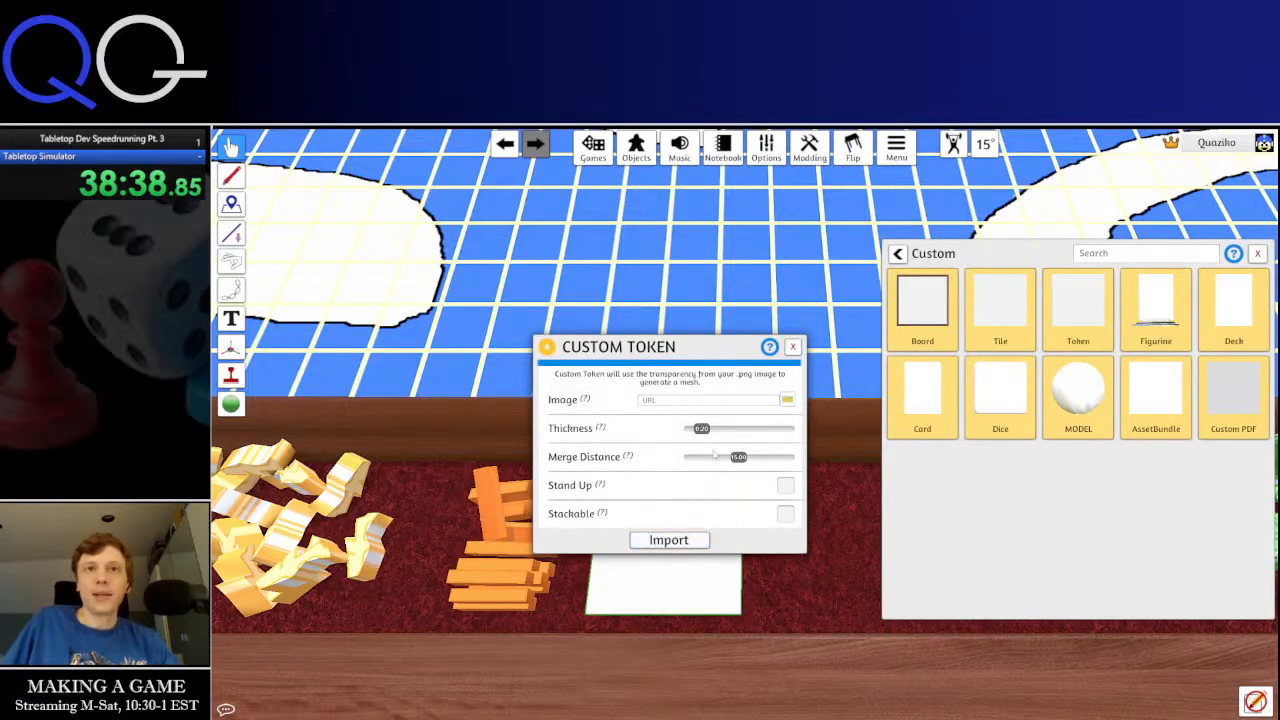
# Upload the round token image to the cloud, import it at a thickness of about 0.3, and shift the token away from the orange pile
pyautogui.click(787, 400)
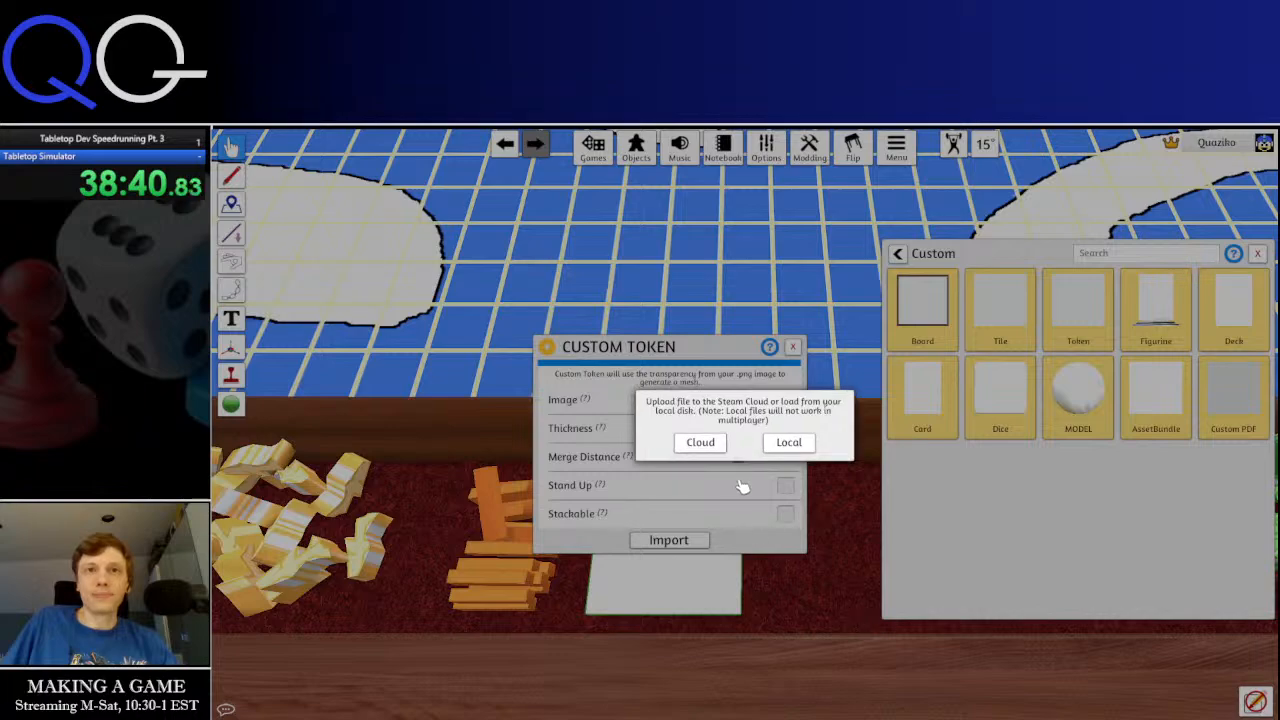
pyautogui.click(701, 443)
pyautogui.click(703, 463)
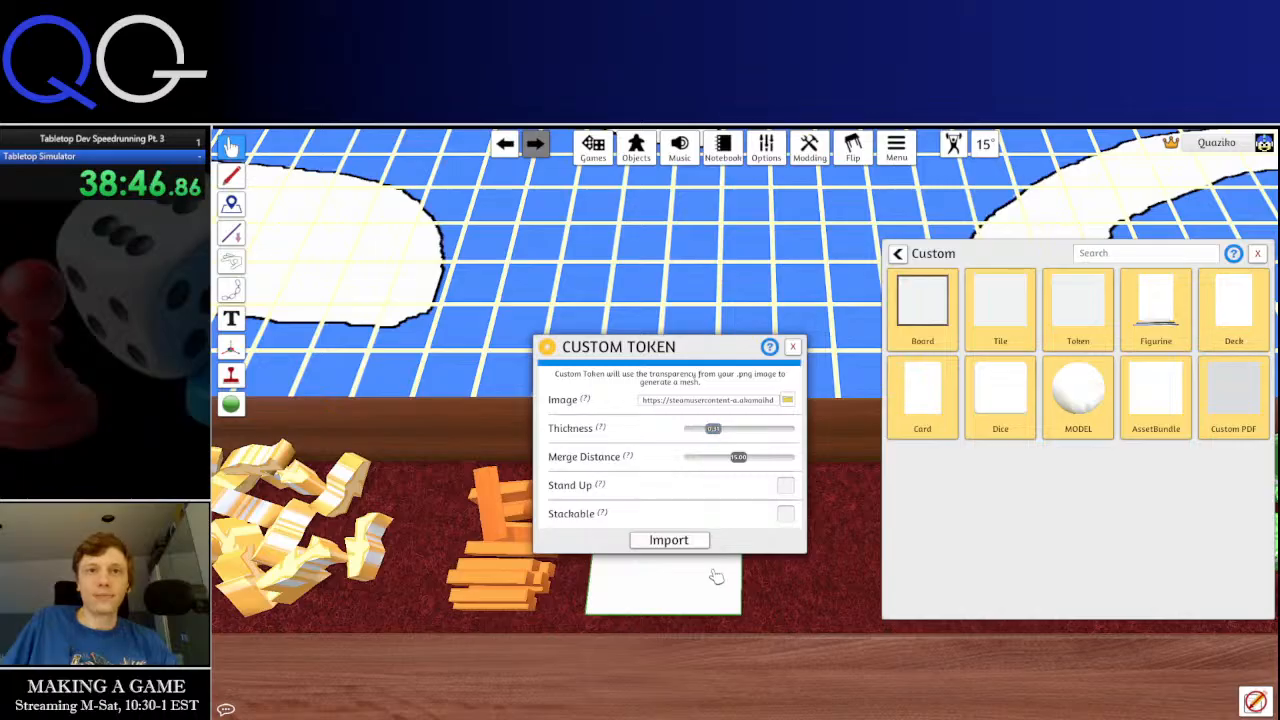
pyautogui.click(695, 541)
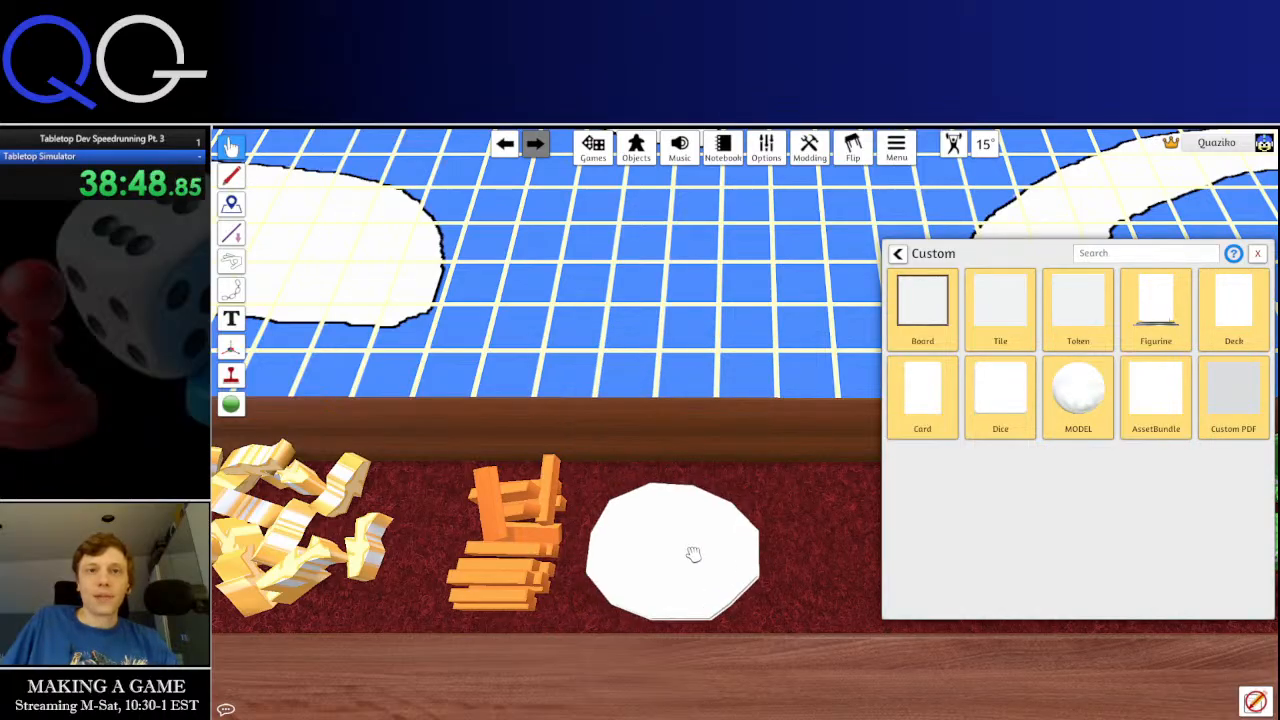
pyautogui.moveTo(693, 554); pyautogui.dragTo(764, 560)
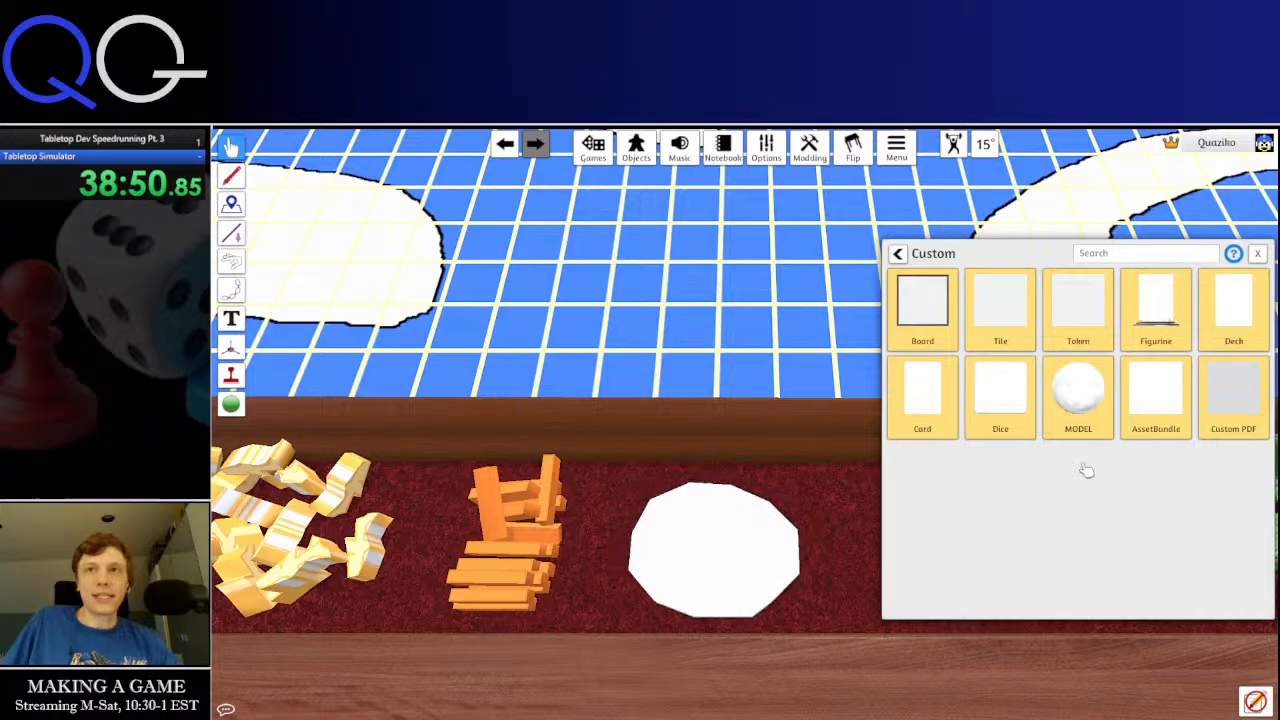
pyautogui.click(1257, 253)
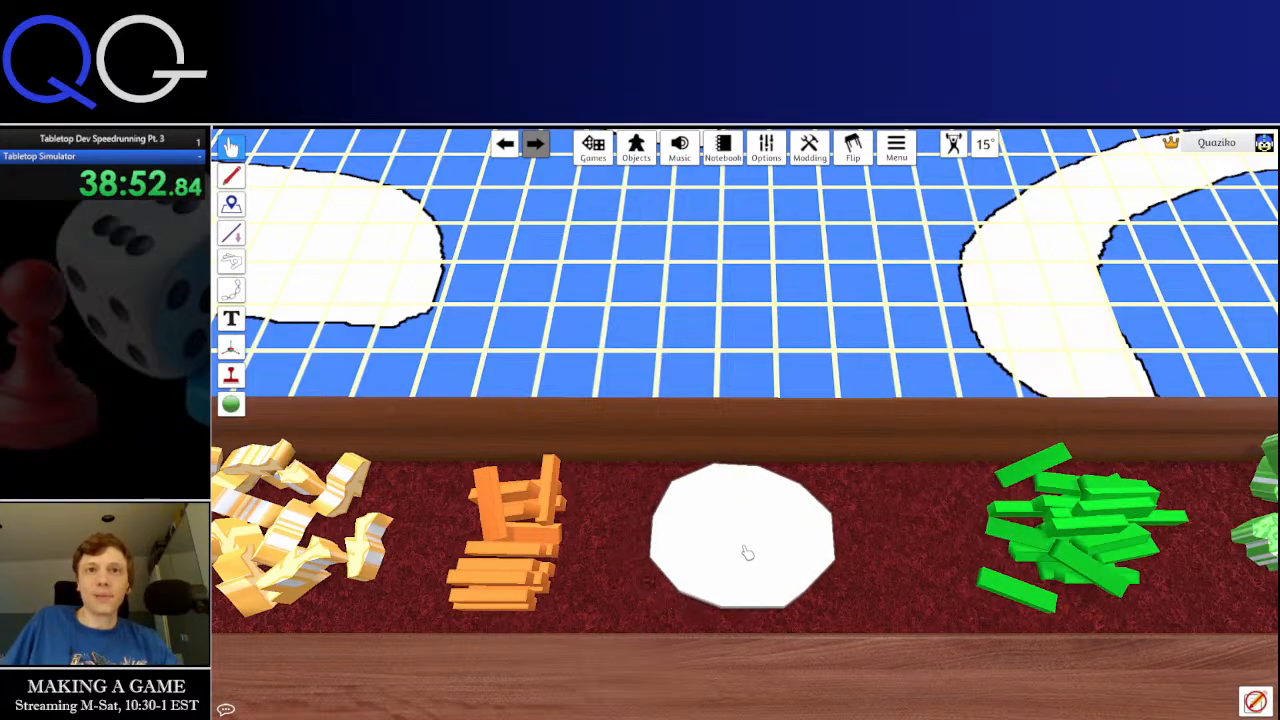
# Tint the round token orange (F5943B) and nudge it toward the orange route pile
pyautogui.rightClick(742, 546)
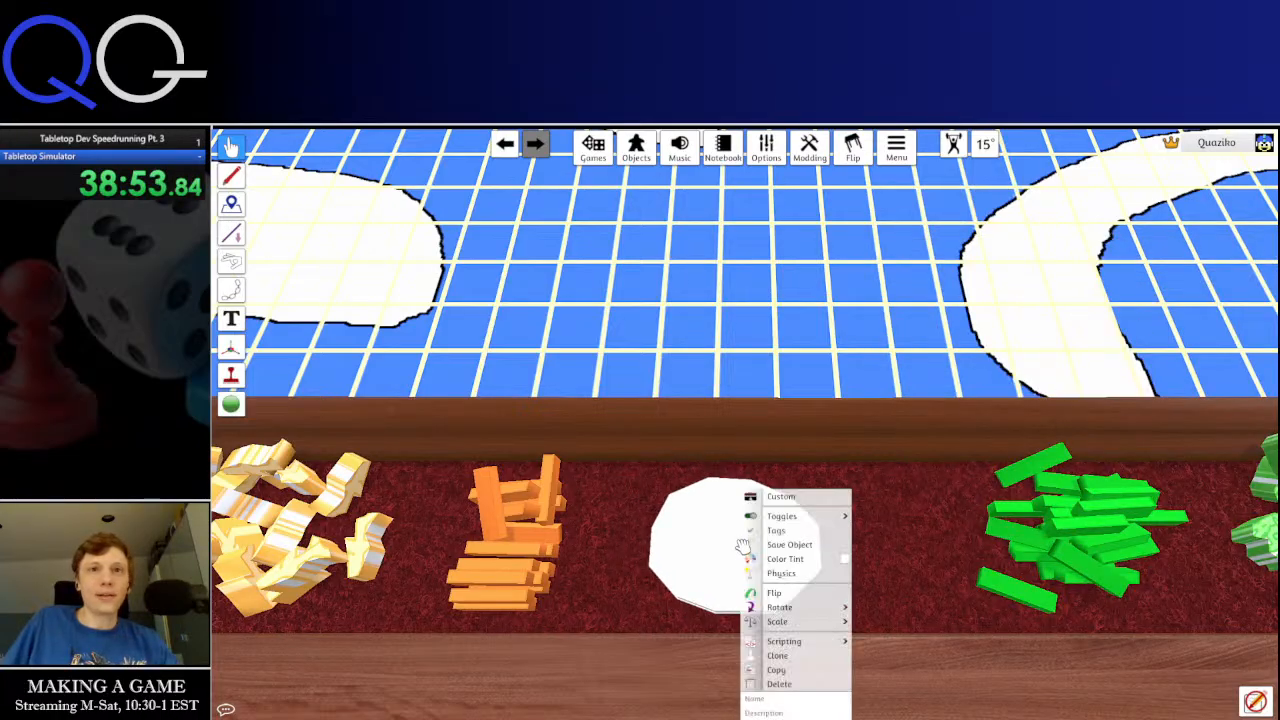
pyautogui.click(843, 560)
pyautogui.click(541, 438)
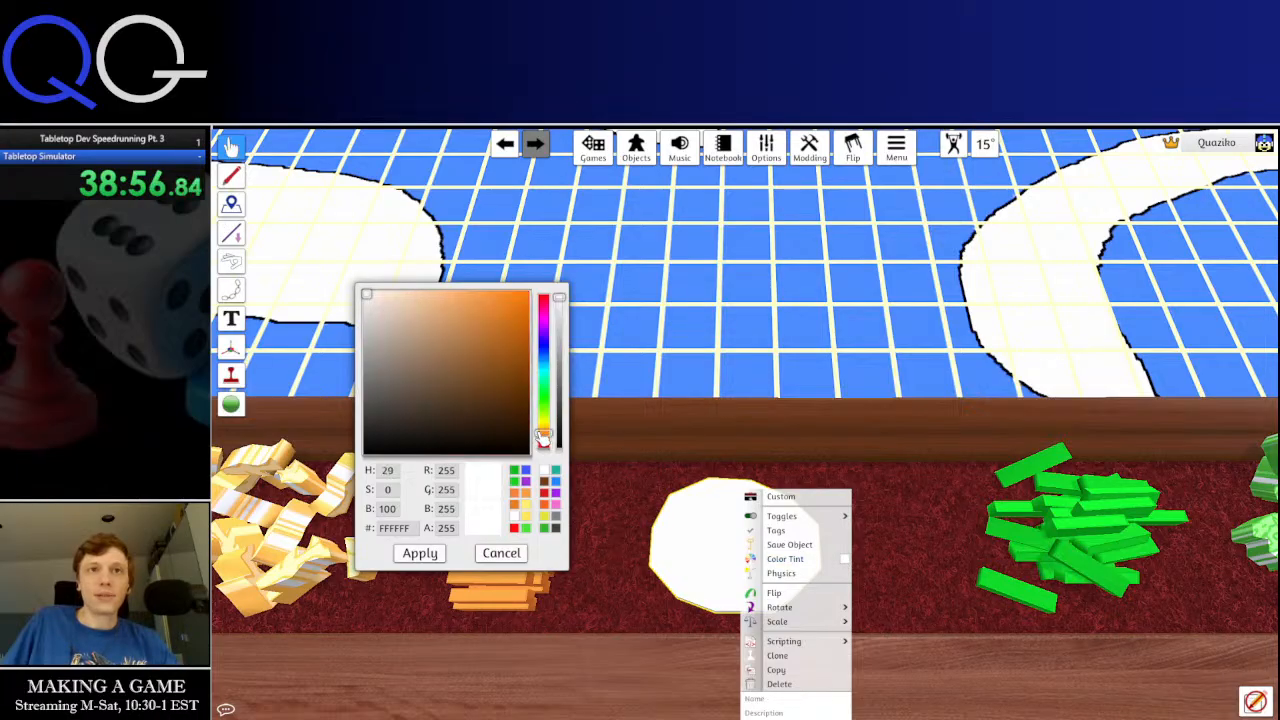
pyautogui.click(502, 332)
pyautogui.moveTo(500, 318); pyautogui.dragTo(493, 307)
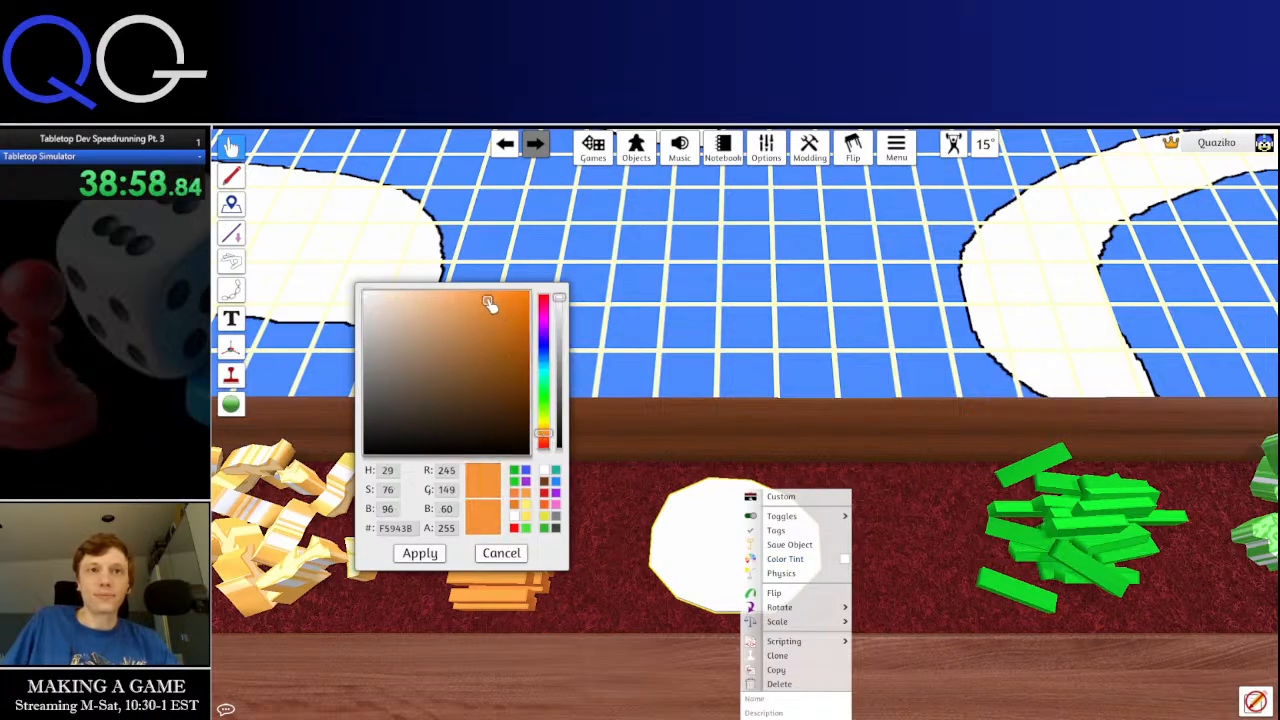
pyautogui.click(421, 554)
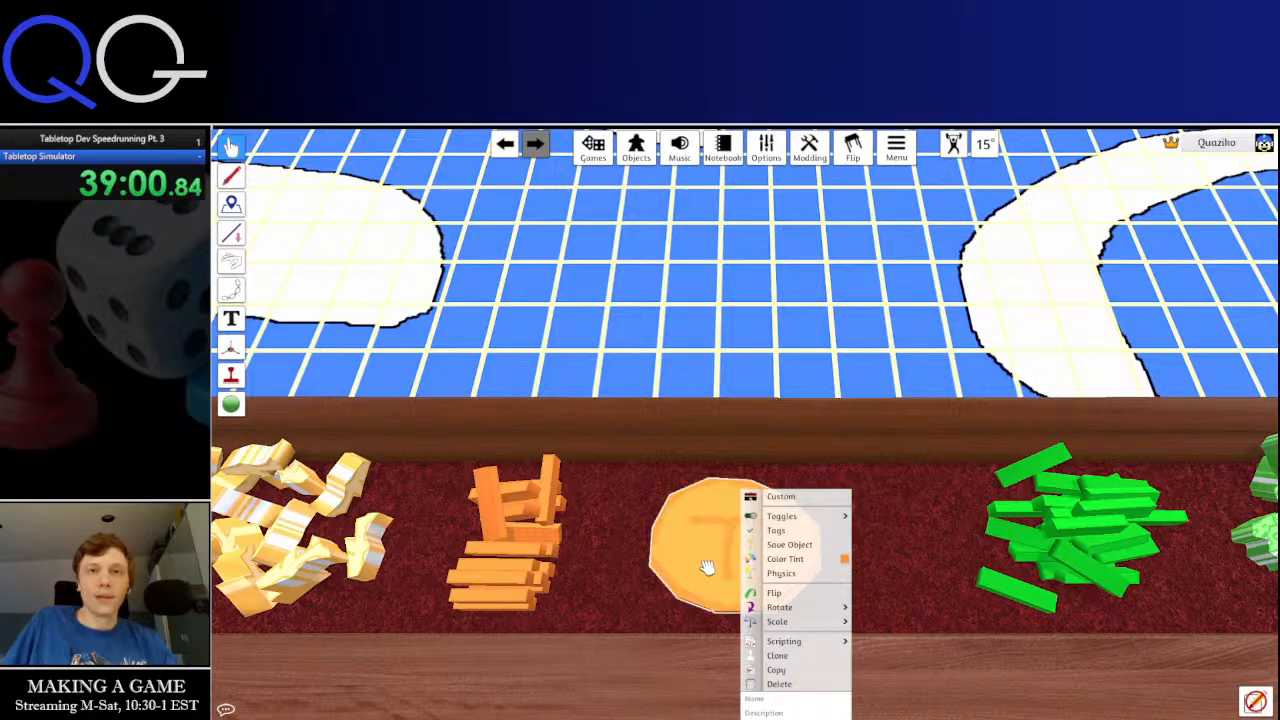
pyautogui.moveTo(692, 530); pyautogui.dragTo(656, 522)
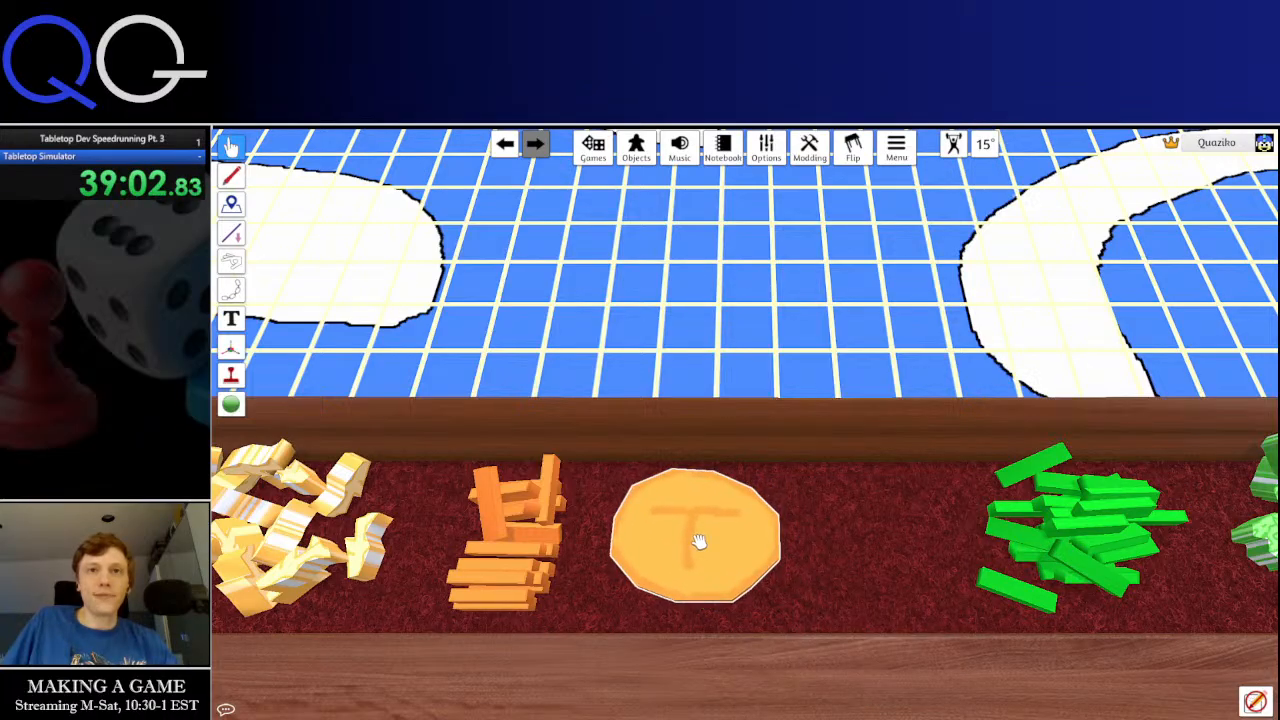
pyautogui.rightClick(697, 538)
pyautogui.click(799, 560)
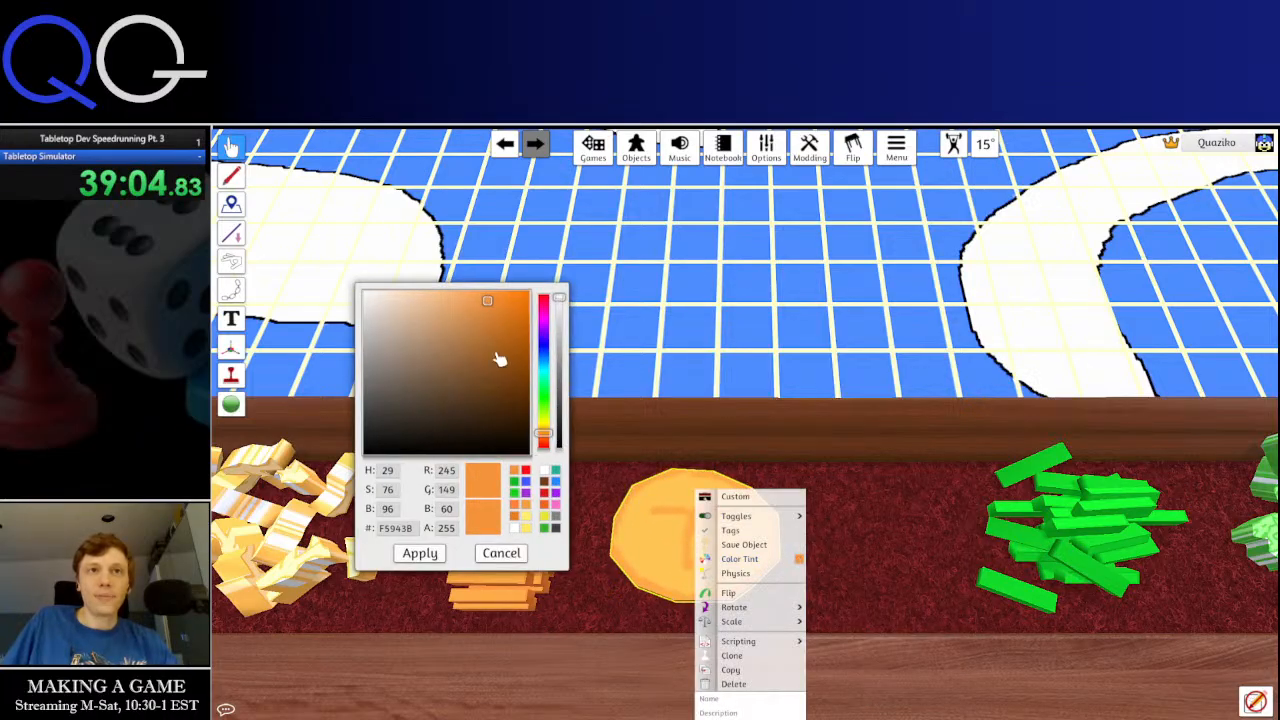
pyautogui.click(432, 562)
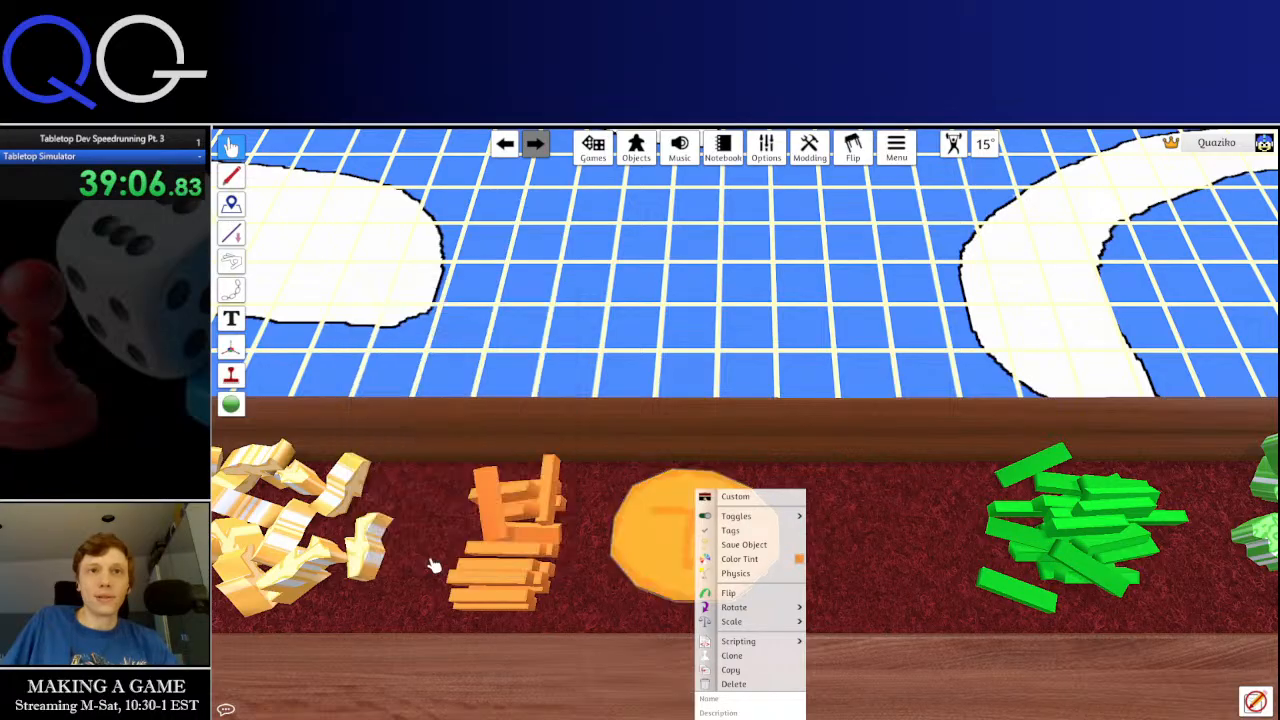
# Shrink the round orange token until it fits inside one grid square of the board, and return it to the tray
pyautogui.click(675, 607)
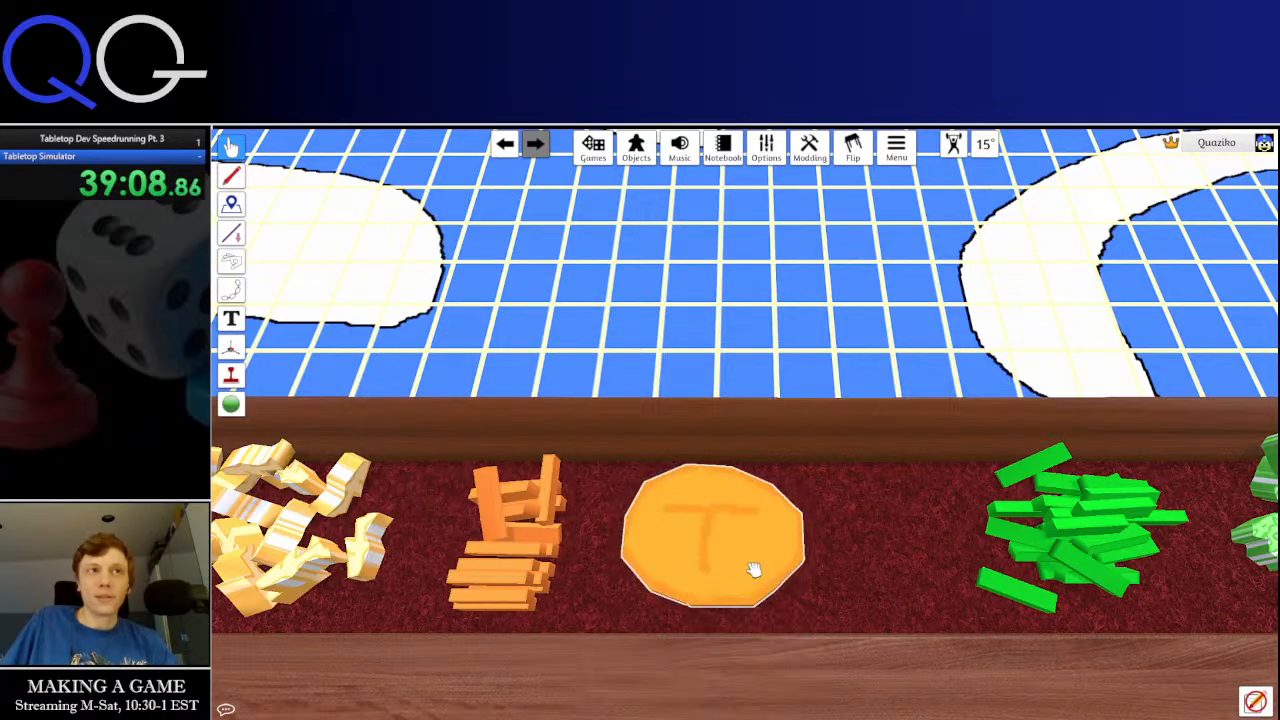
pyautogui.scroll(5, 737, 561)
pyautogui.moveTo(725, 543); pyautogui.dragTo(751, 641)
pyautogui.press('-')
pyautogui.press('-')
pyautogui.press('-')
pyautogui.press('-')
pyautogui.press('-')
pyautogui.press('-')
pyautogui.press('-')
pyautogui.press('-')
pyautogui.press('-')
pyautogui.press('-')
pyautogui.press('w')
pyautogui.press('d')
pyautogui.press('+')
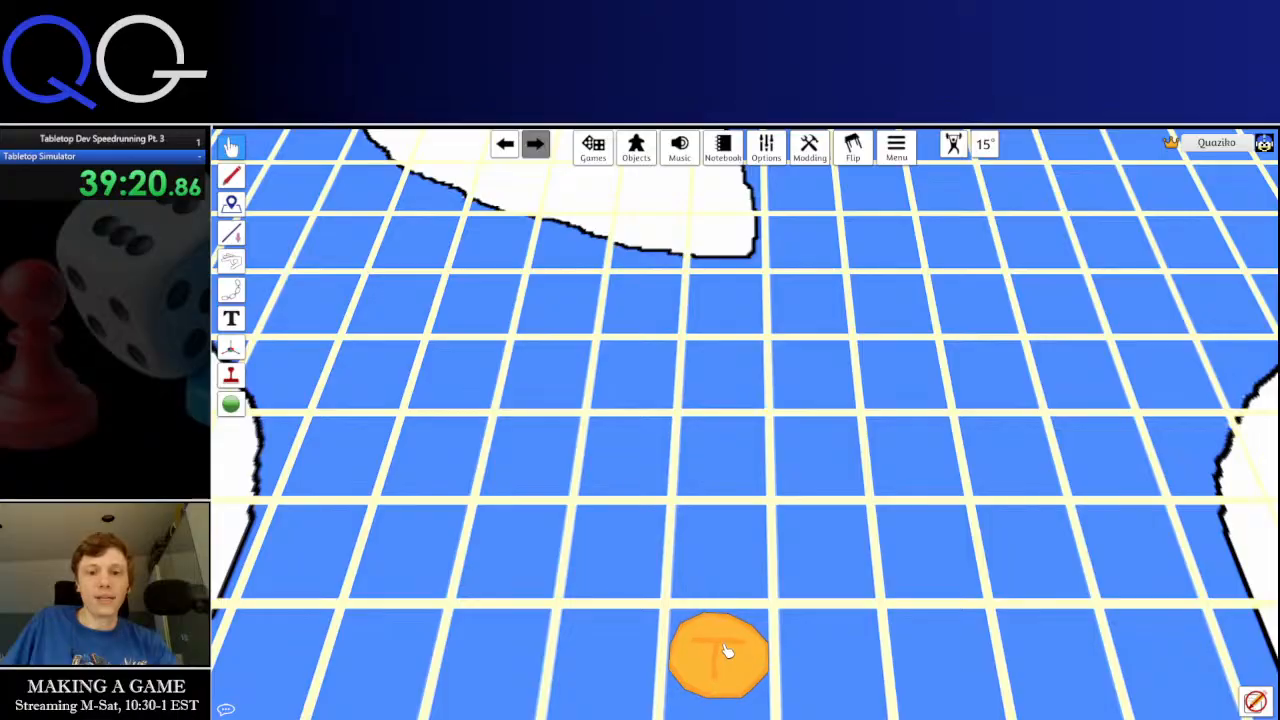
pyautogui.press('s')
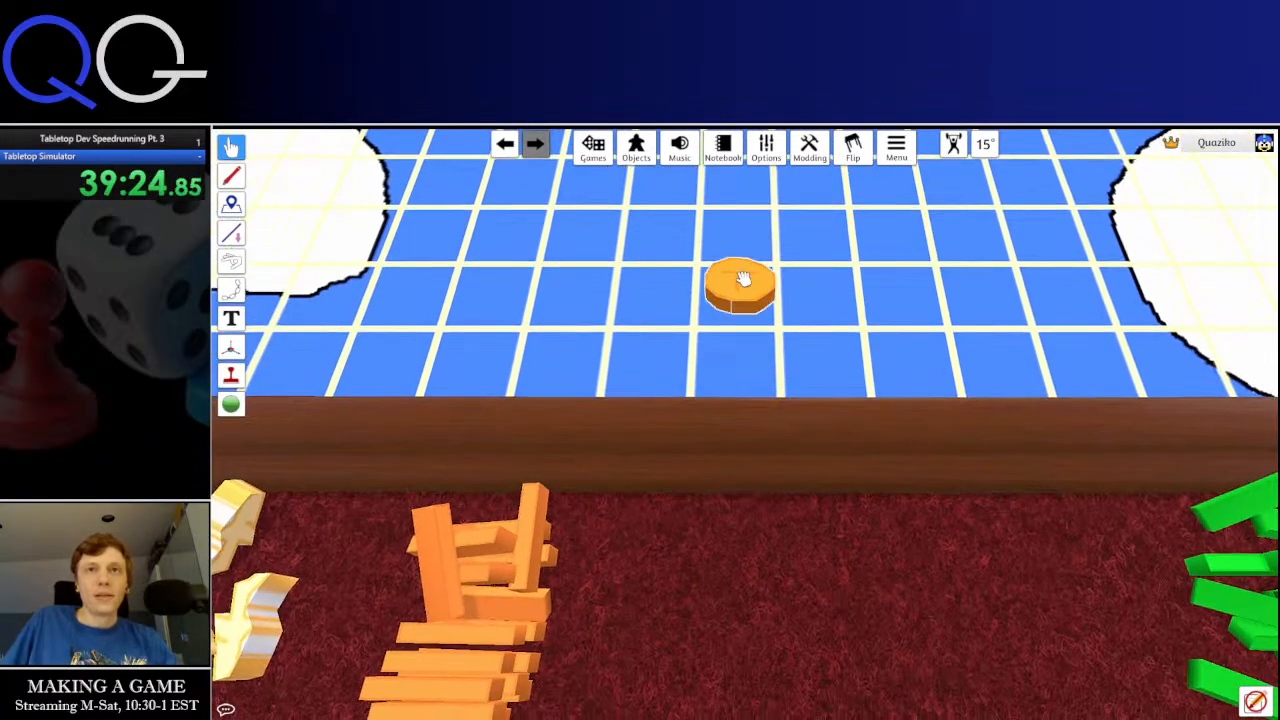
pyautogui.moveTo(740, 275); pyautogui.dragTo(704, 590)
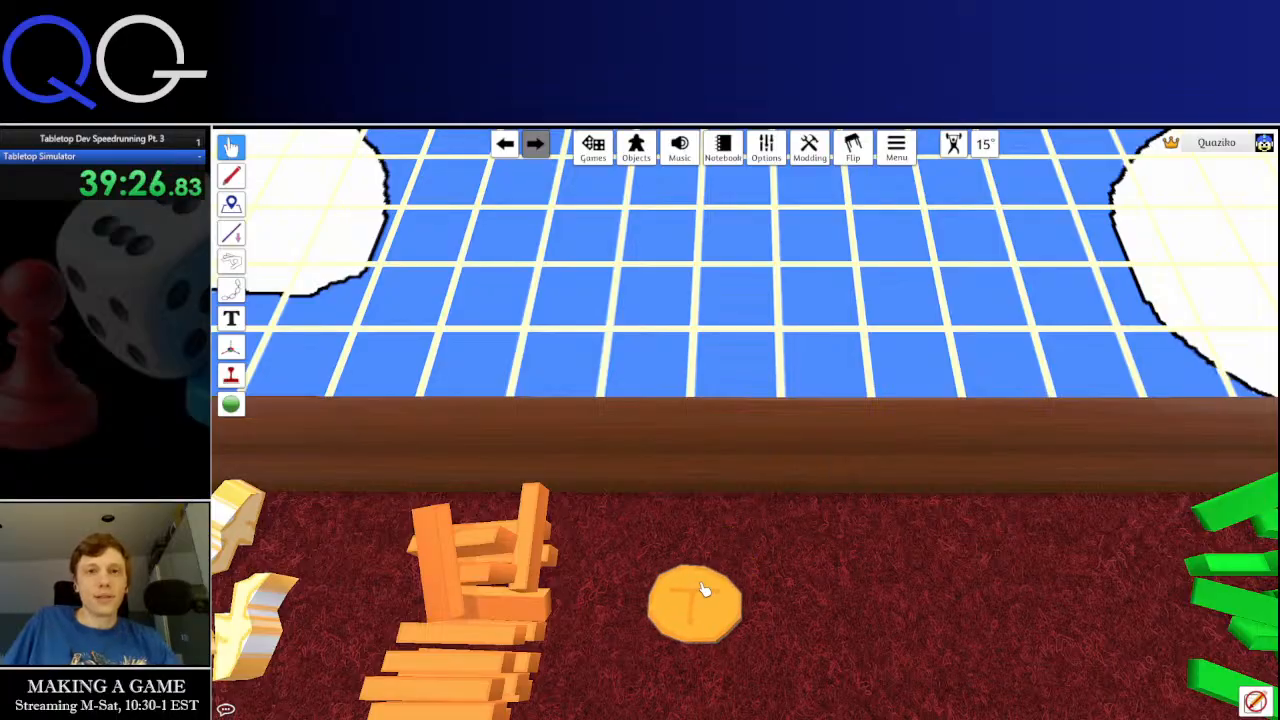
# Paste several copies of the resized round orange token beside the orange route pile
pyautogui.hotkey('ctrl', 'v')
pyautogui.hotkey('ctrl', 'v')
pyautogui.hotkey('ctrl', 'v')
pyautogui.hotkey('ctrl', 'v')
pyautogui.hotkey('ctrl', 'v')
pyautogui.hotkey('ctrl', 'v')
pyautogui.hotkey('ctrl', 'v')
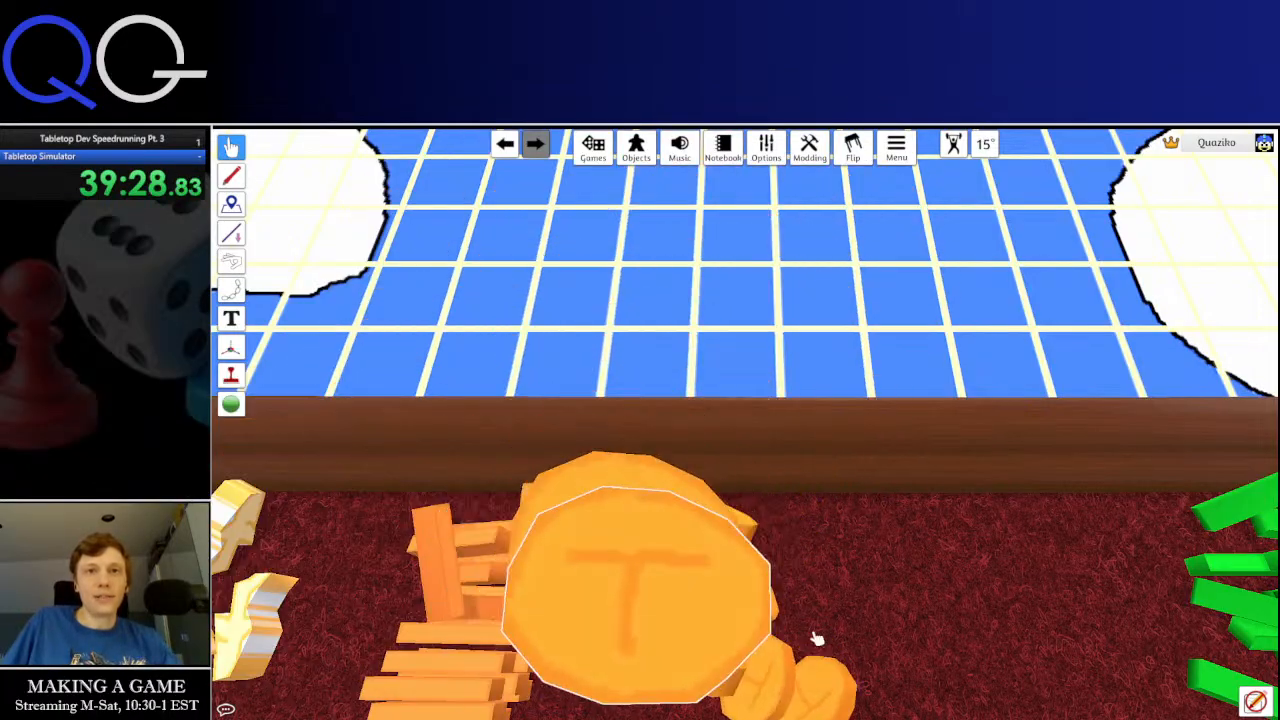
# Move one round orange token out of its pile to the empty felt near the green route pile
pyautogui.press('s')
pyautogui.press('d')
pyautogui.moveTo(657, 474); pyautogui.dragTo(880, 503)
pyautogui.press('d')
pyautogui.press('w')
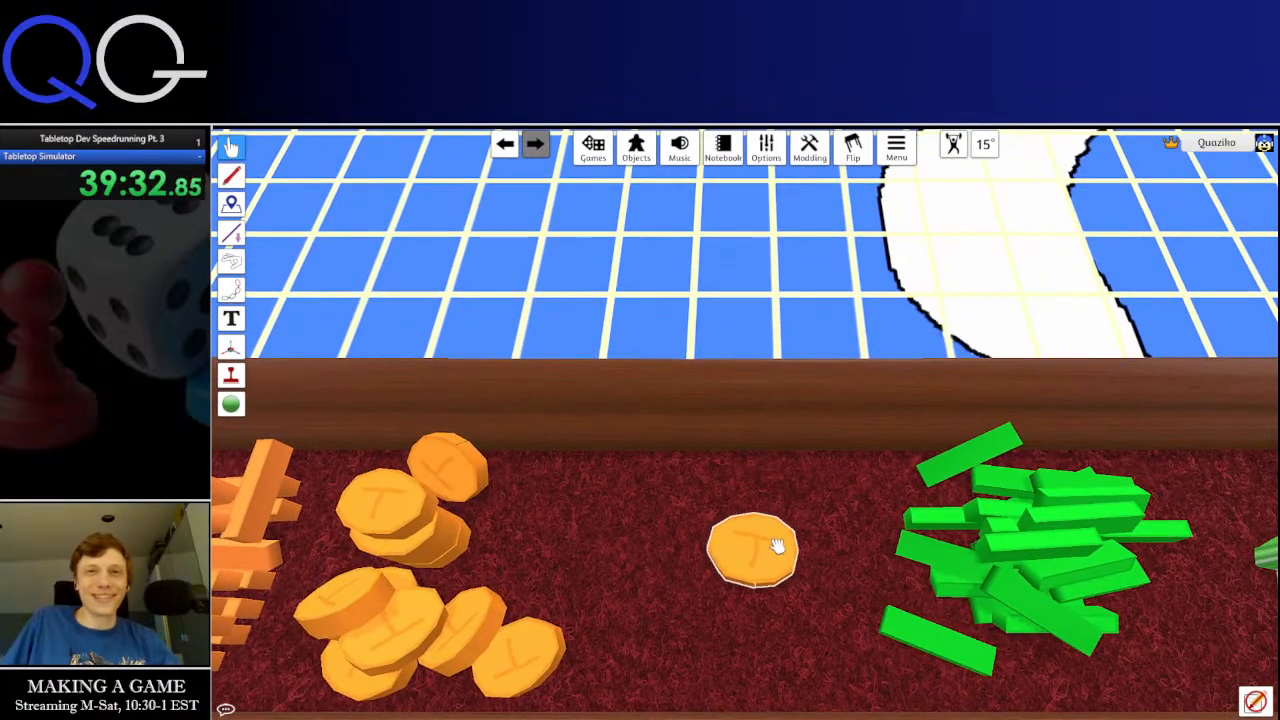
# Tint the separated round token green (1AC051)
pyautogui.rightClick(772, 562)
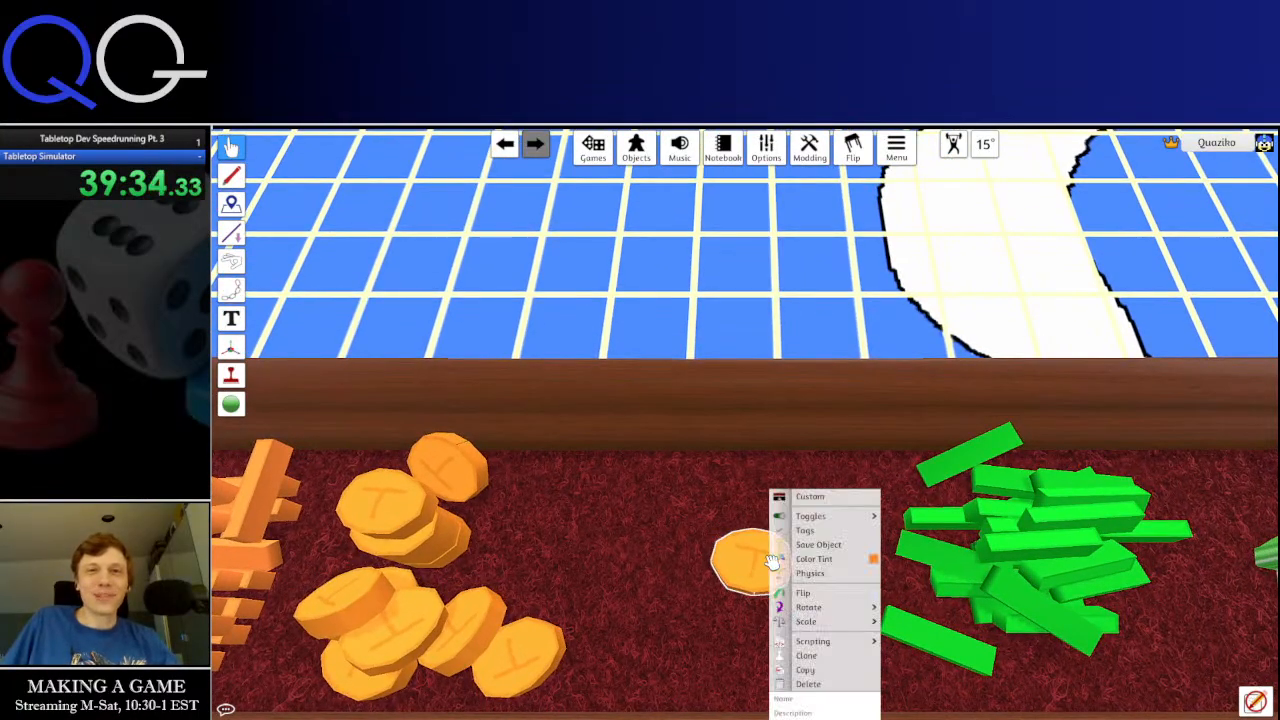
pyautogui.click(876, 561)
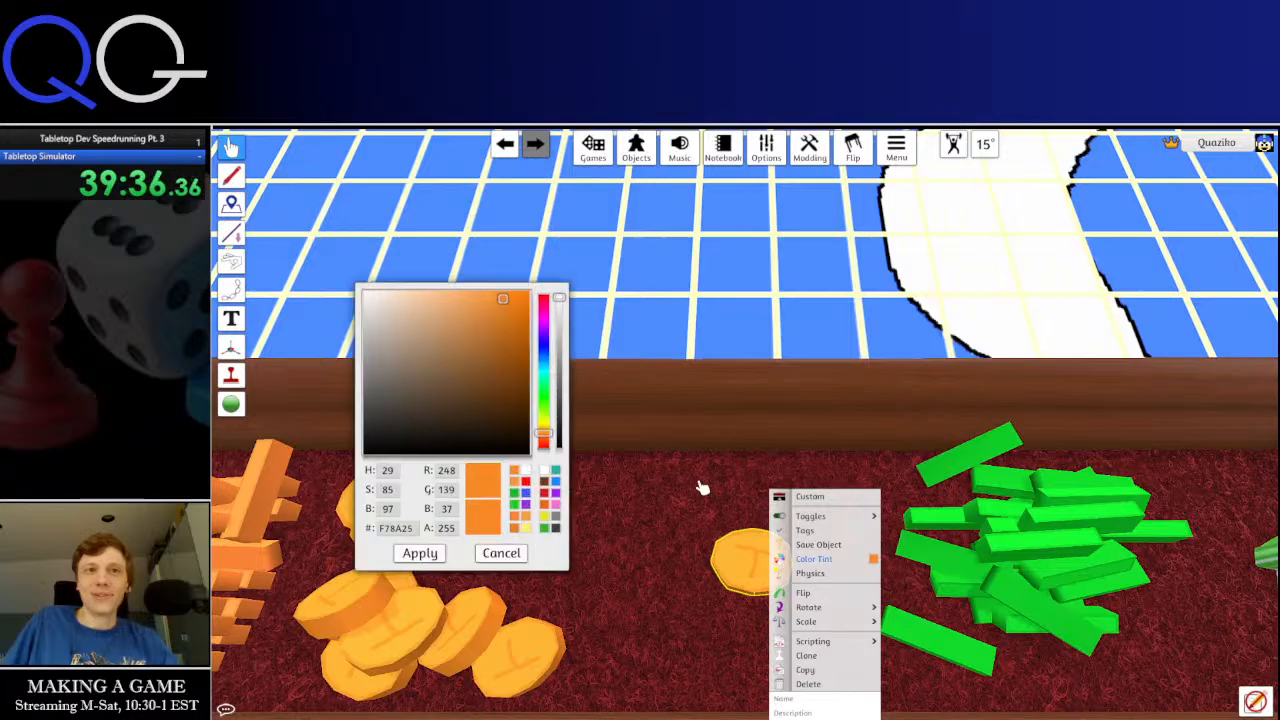
pyautogui.click(545, 388)
pyautogui.moveTo(500, 370); pyautogui.dragTo(506, 336)
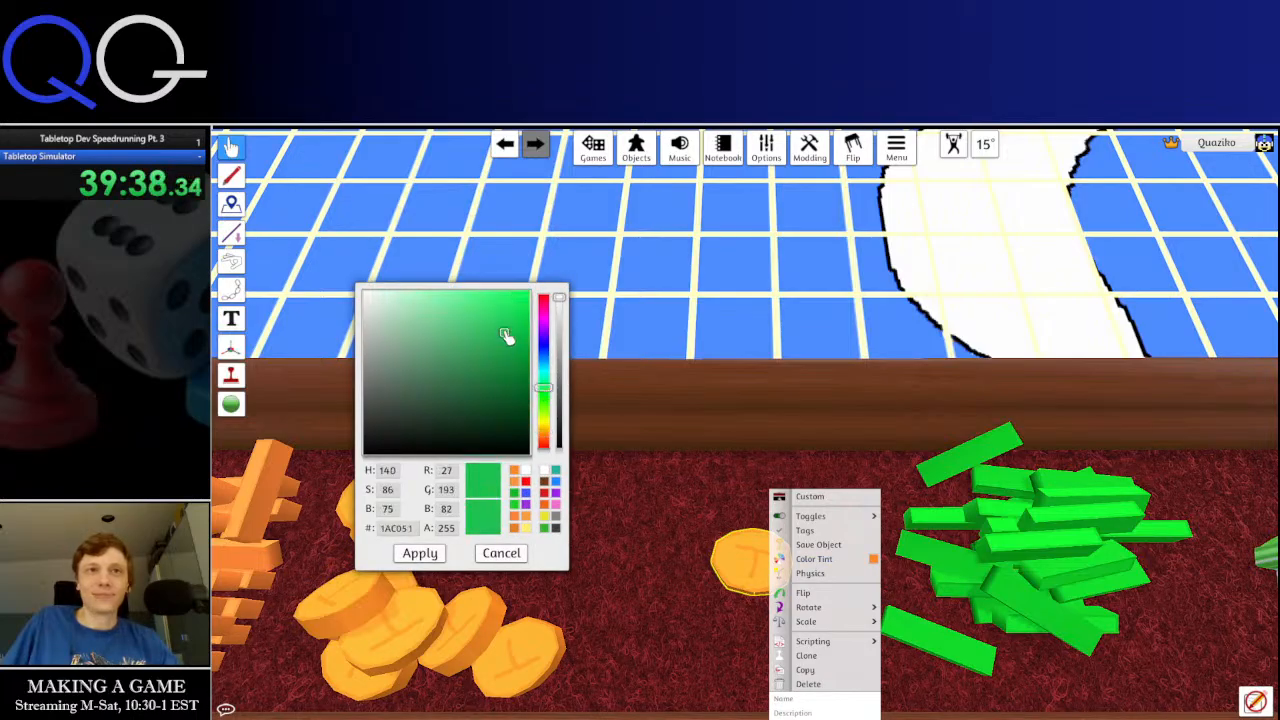
pyautogui.click(429, 557)
pyautogui.scroll(3, 686, 614)
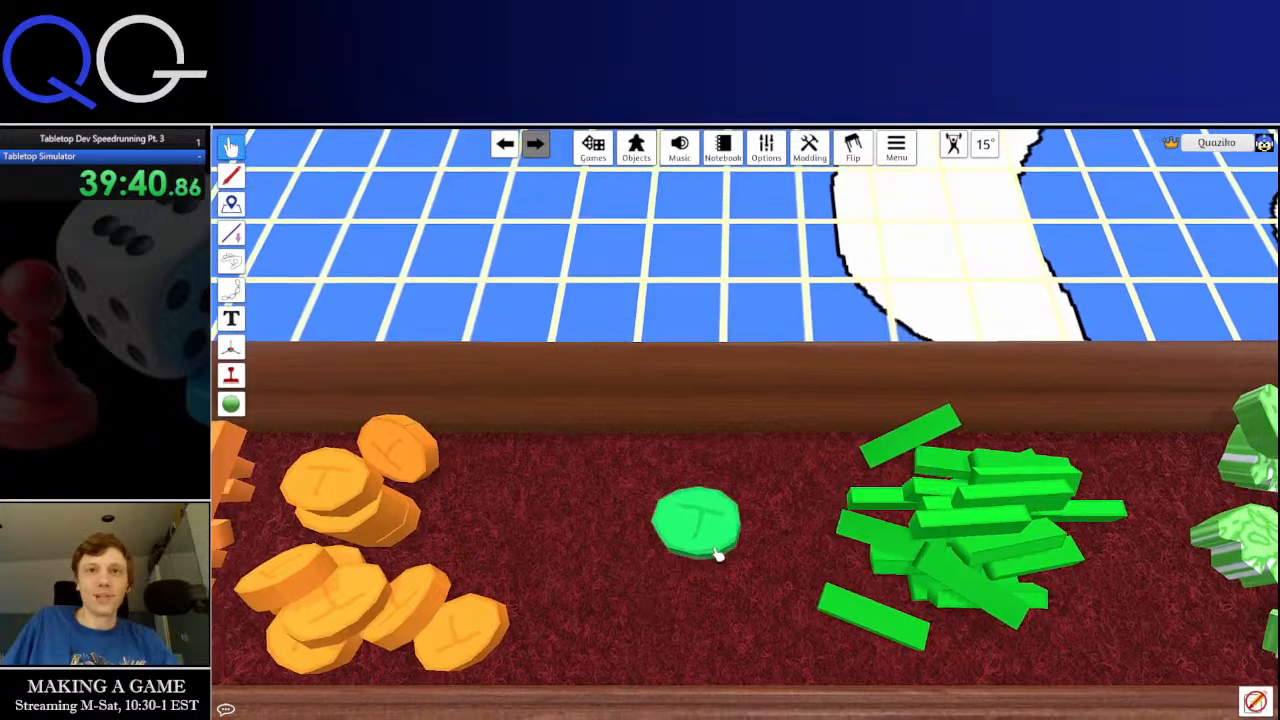
# Paste about ten copies of the round green token beside the green route pile
pyautogui.hotkey('ctrl', 'v')
pyautogui.hotkey('ctrl', 'v')
pyautogui.hotkey('ctrl', 'v')
pyautogui.hotkey('ctrl', 'v')
pyautogui.hotkey('ctrl', 'v')
pyautogui.hotkey('ctrl', 'v')
pyautogui.hotkey('ctrl', 'v')
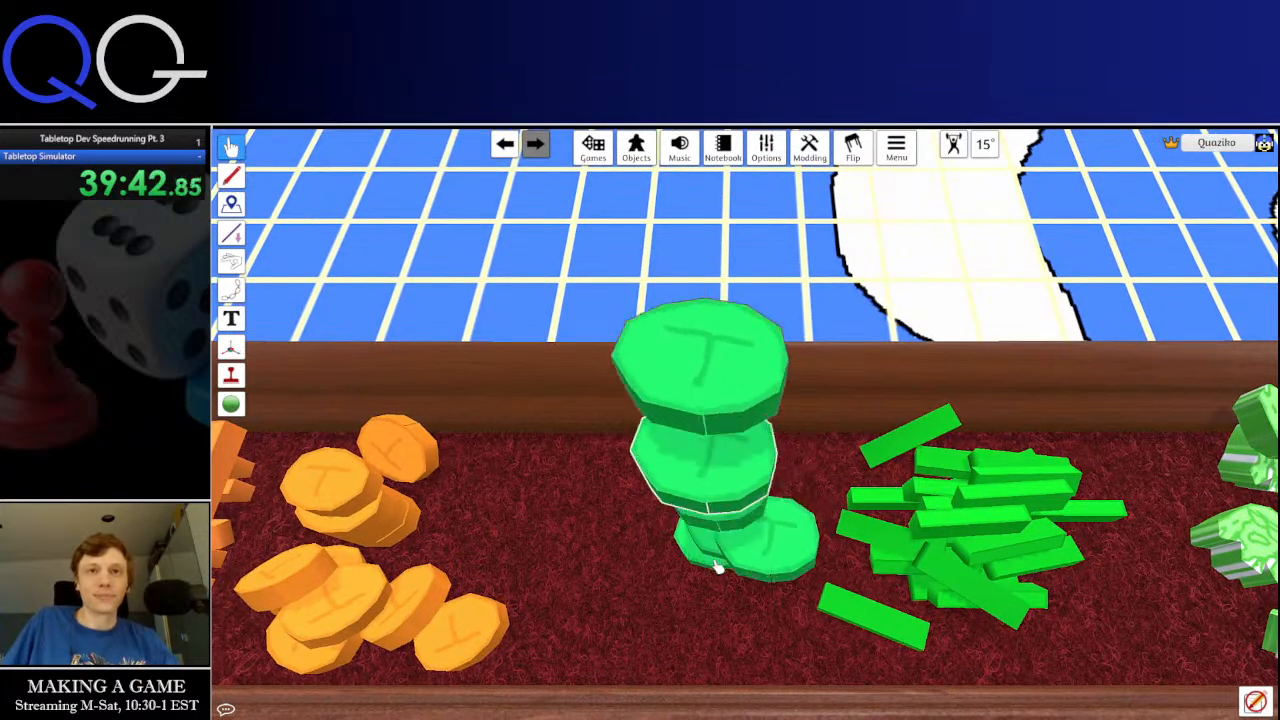
pyautogui.hotkey('ctrl', 'v')
pyautogui.hotkey('ctrl', 'v')
pyautogui.hotkey('ctrl', 'v')
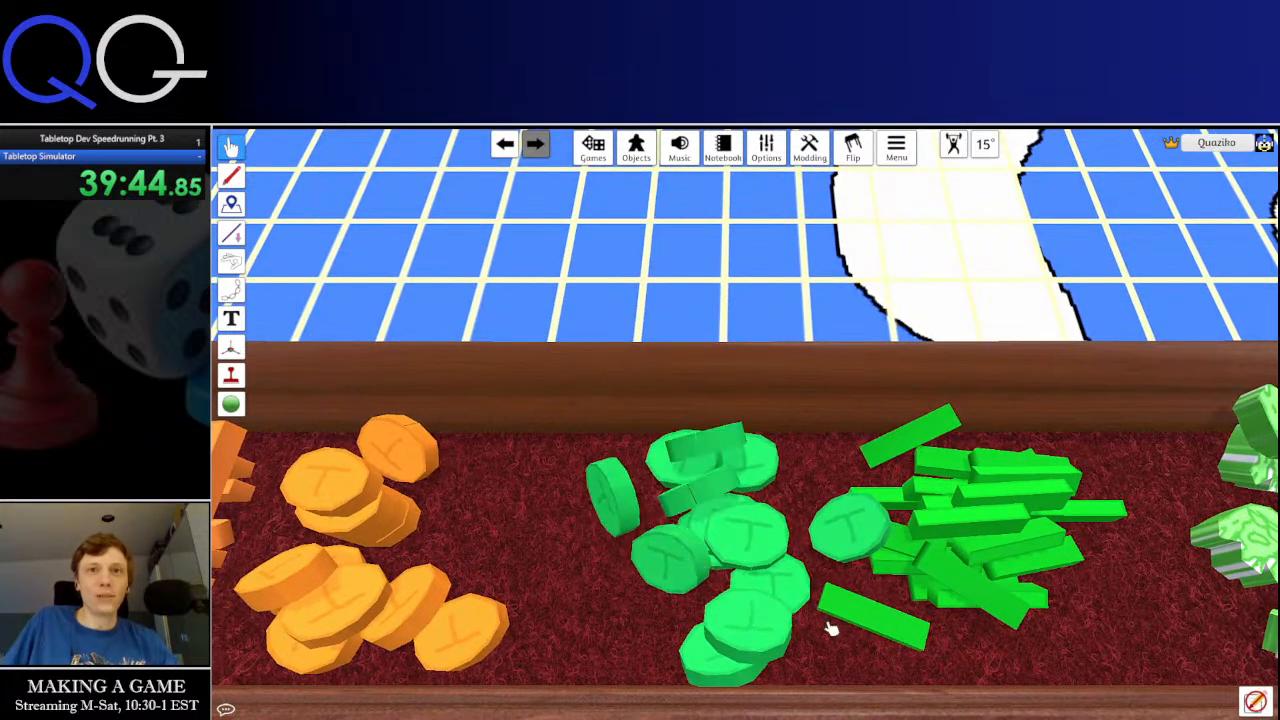
# Select the pale orange tokens at the far end of the tray and move them together closer to the yellow tokens
pyautogui.scroll(-5, 727, 580)
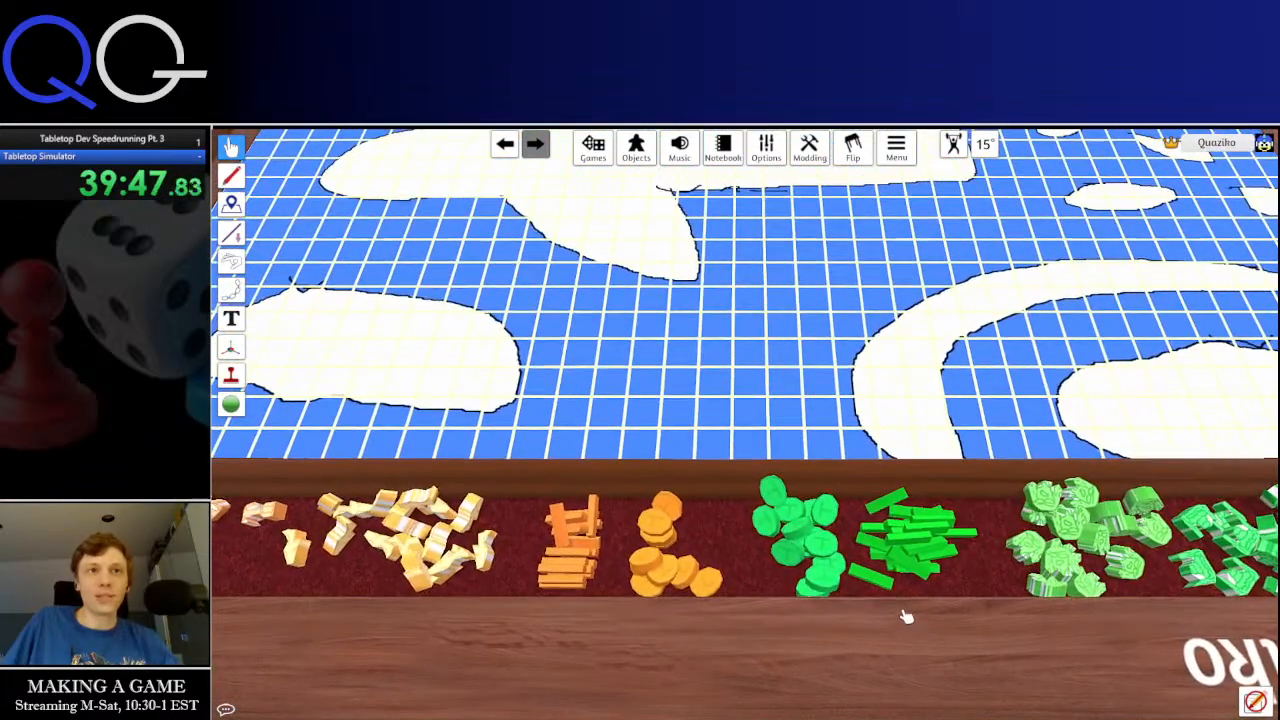
pyautogui.scroll(-1, 905, 616)
pyautogui.press('a')
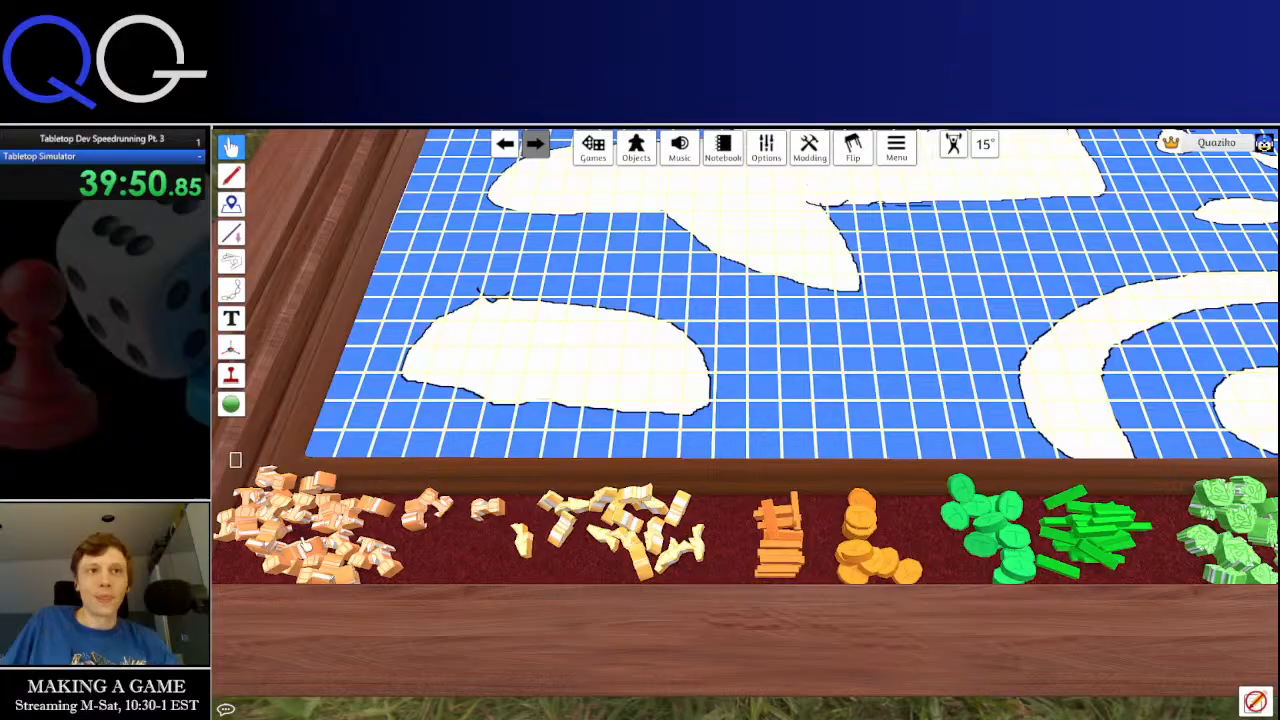
pyautogui.moveTo(302, 541); pyautogui.dragTo(463, 590)
pyautogui.moveTo(378, 522); pyautogui.dragTo(430, 540)
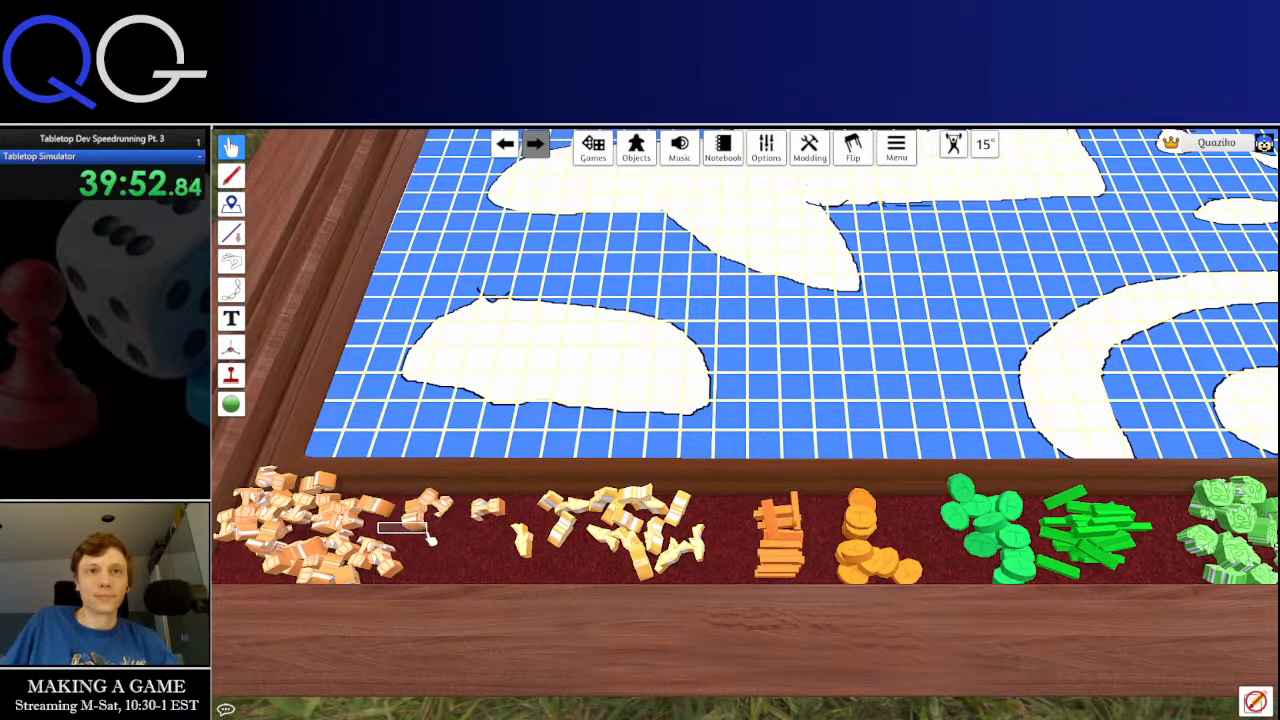
pyautogui.moveTo(215, 445); pyautogui.dragTo(453, 597)
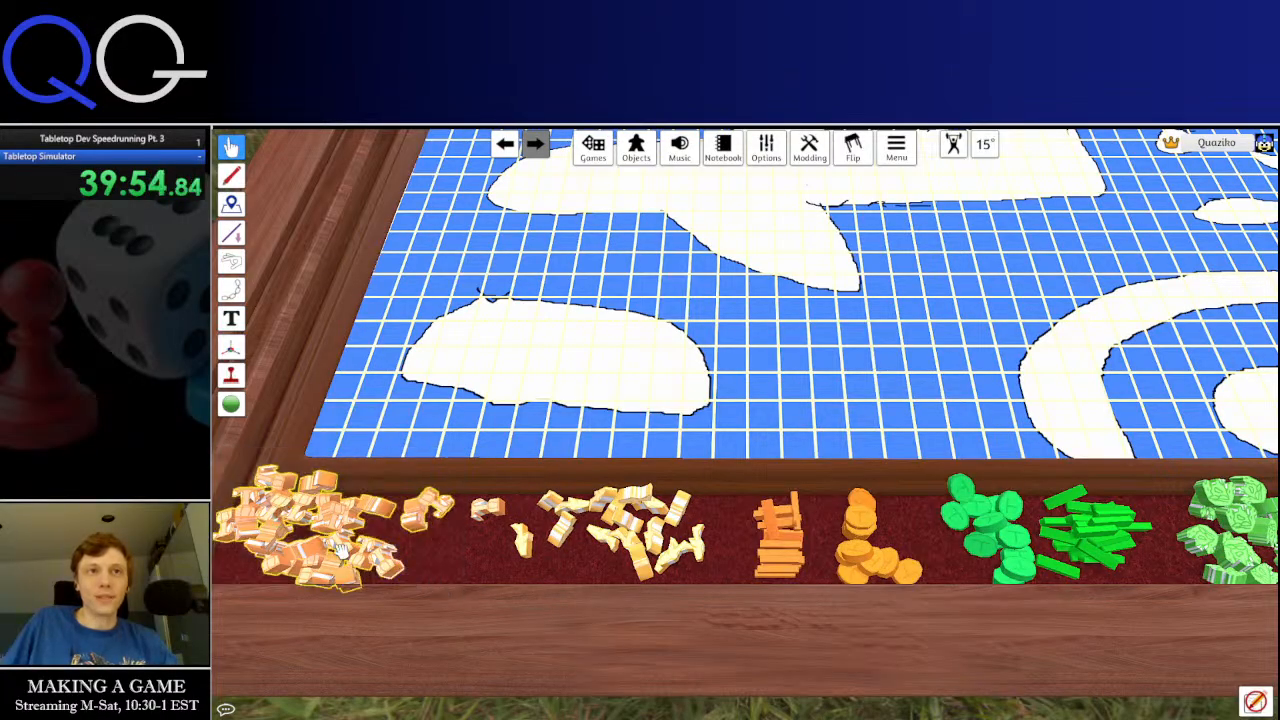
pyautogui.moveTo(322, 532); pyautogui.dragTo(620, 572)
# Look over the board and the whole row of token piles along the tray
pyautogui.press('d')
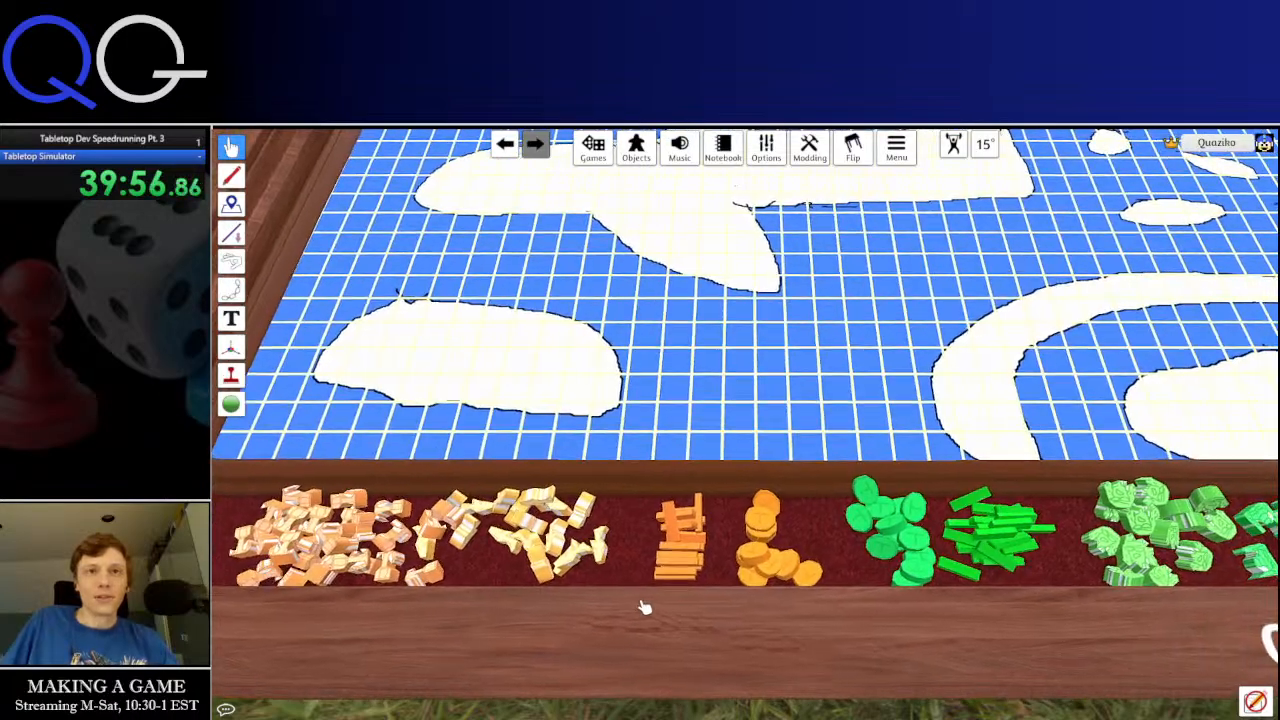
pyautogui.scroll(-2, 520, 595)
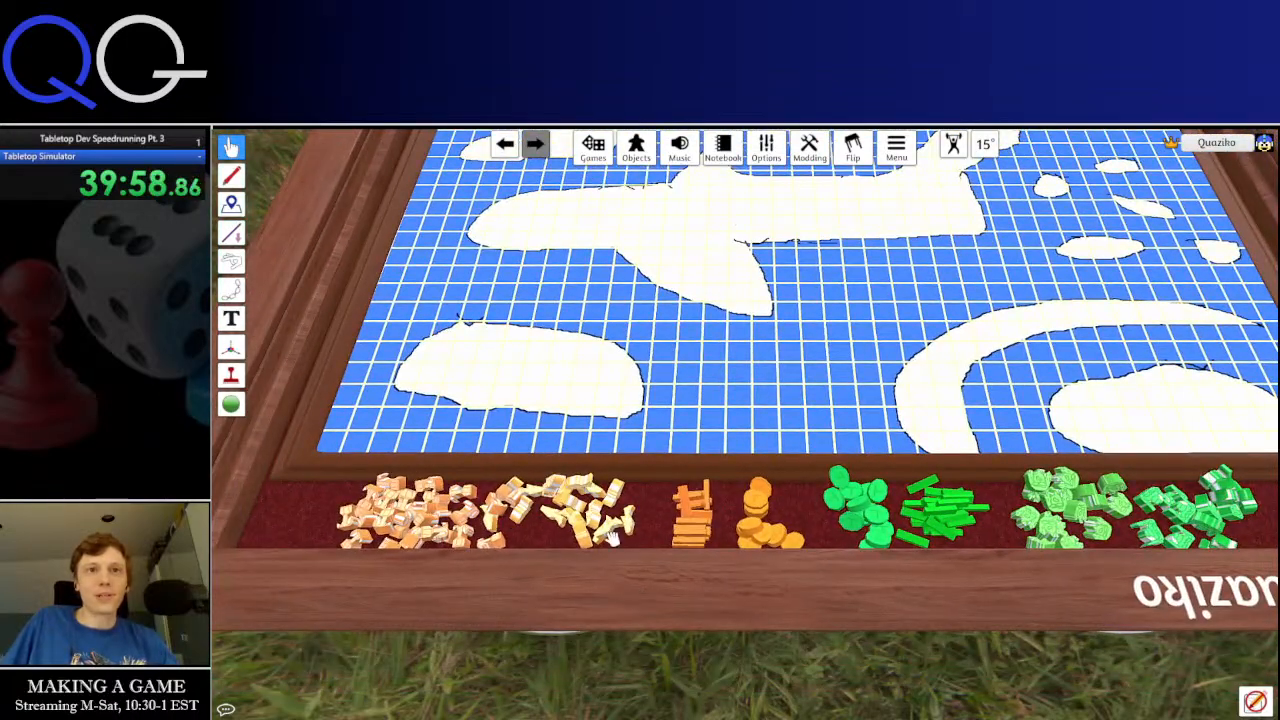
pyautogui.scroll(2, 609, 538)
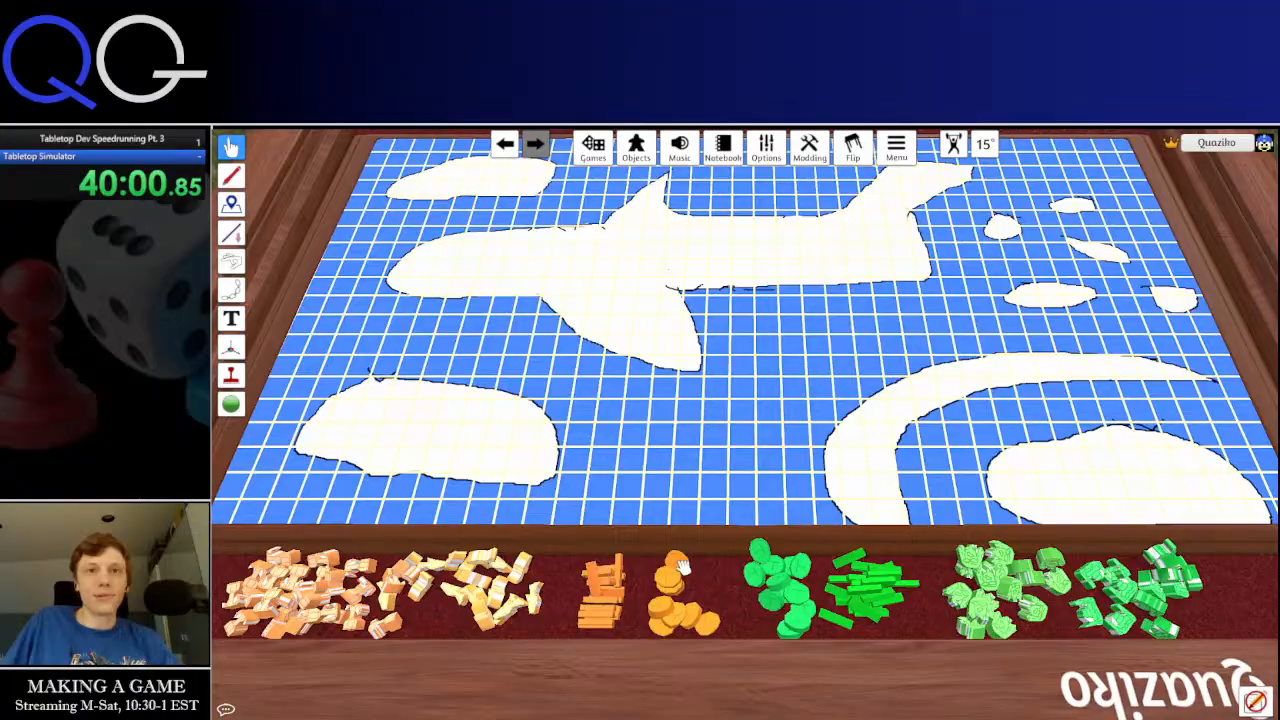
pyautogui.press('d')
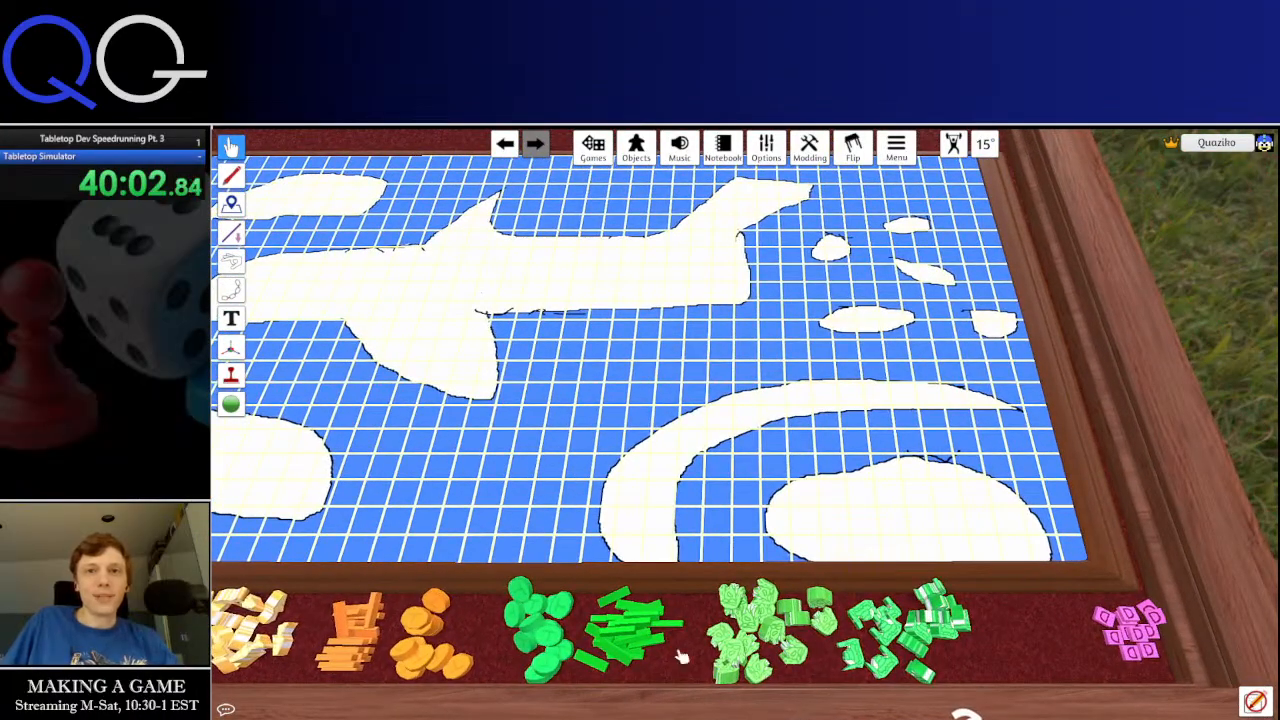
pyautogui.moveTo(1045, 560); pyautogui.dragTo(1195, 698)
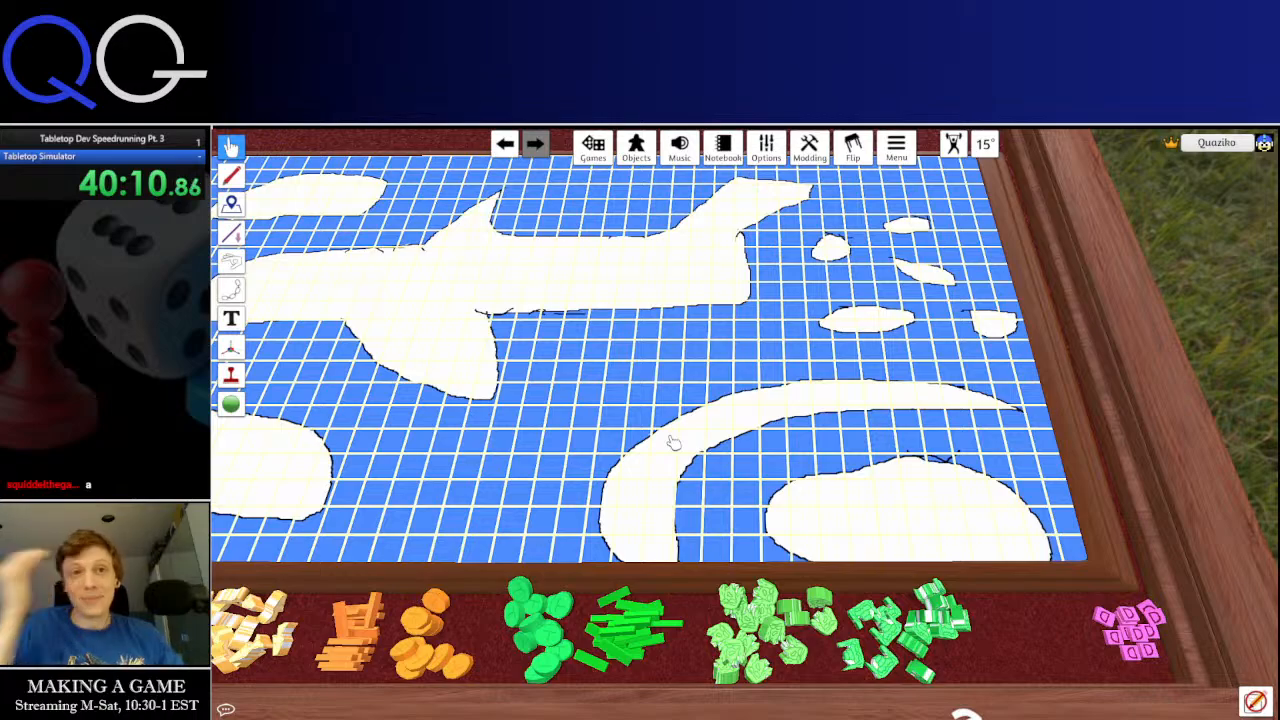
pyautogui.press('a')
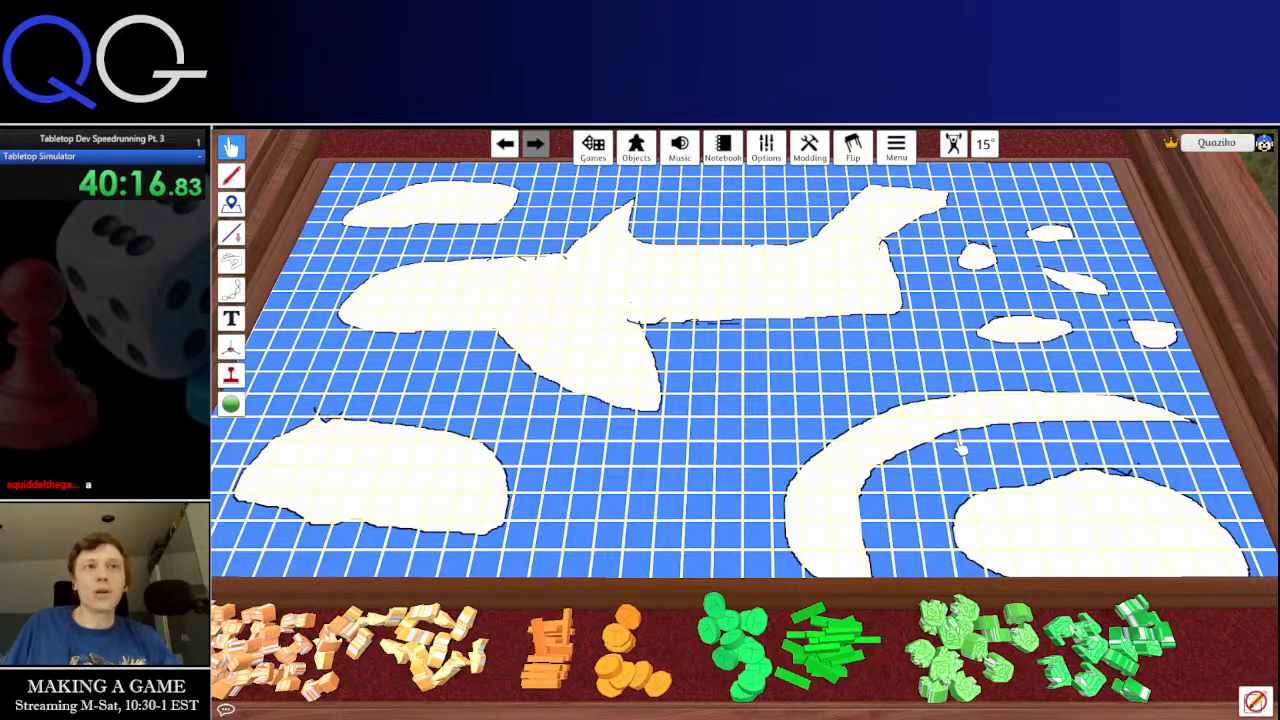
pyautogui.press('d')
pyautogui.press('a')
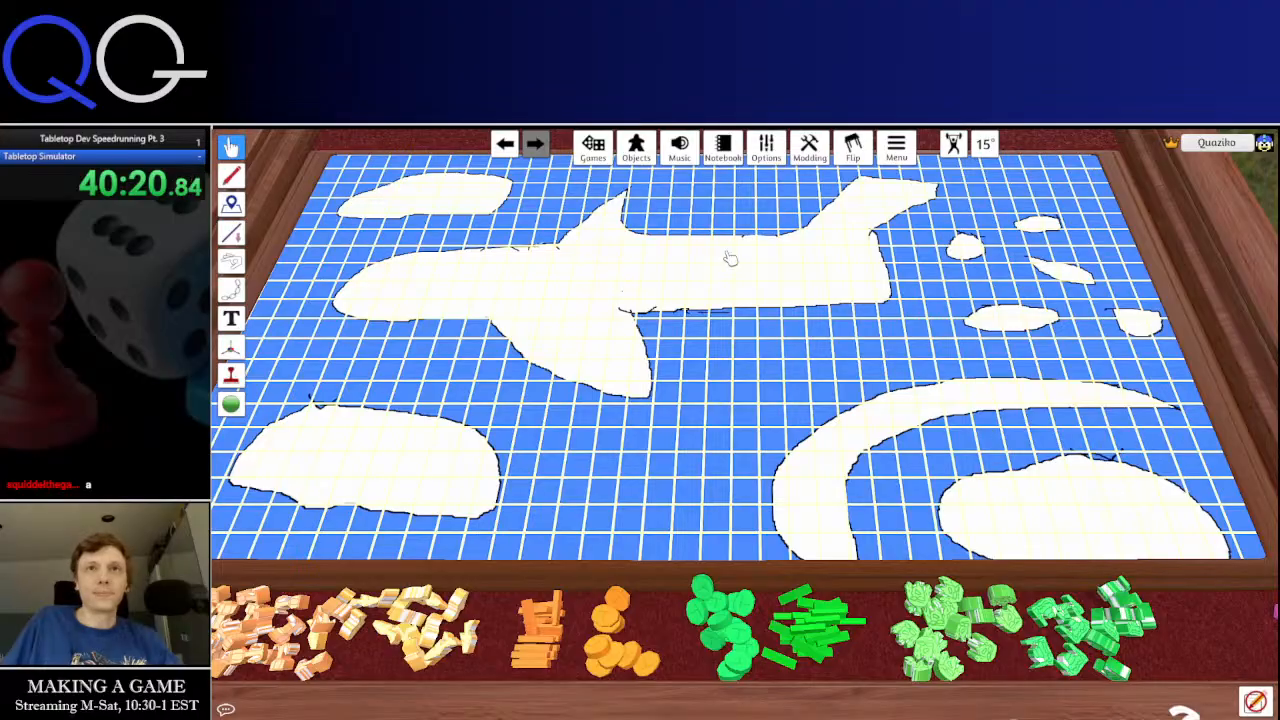
# Open the custom components in the object library
pyautogui.click(636, 147)
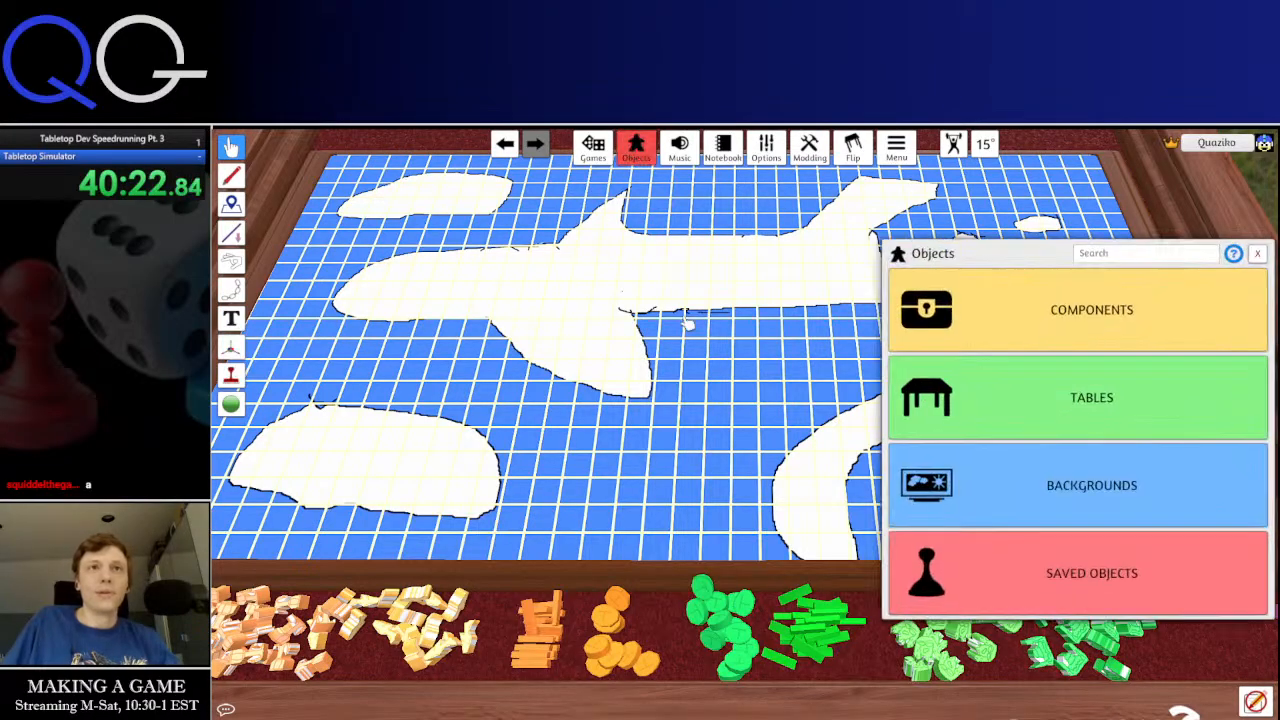
pyautogui.click(1042, 325)
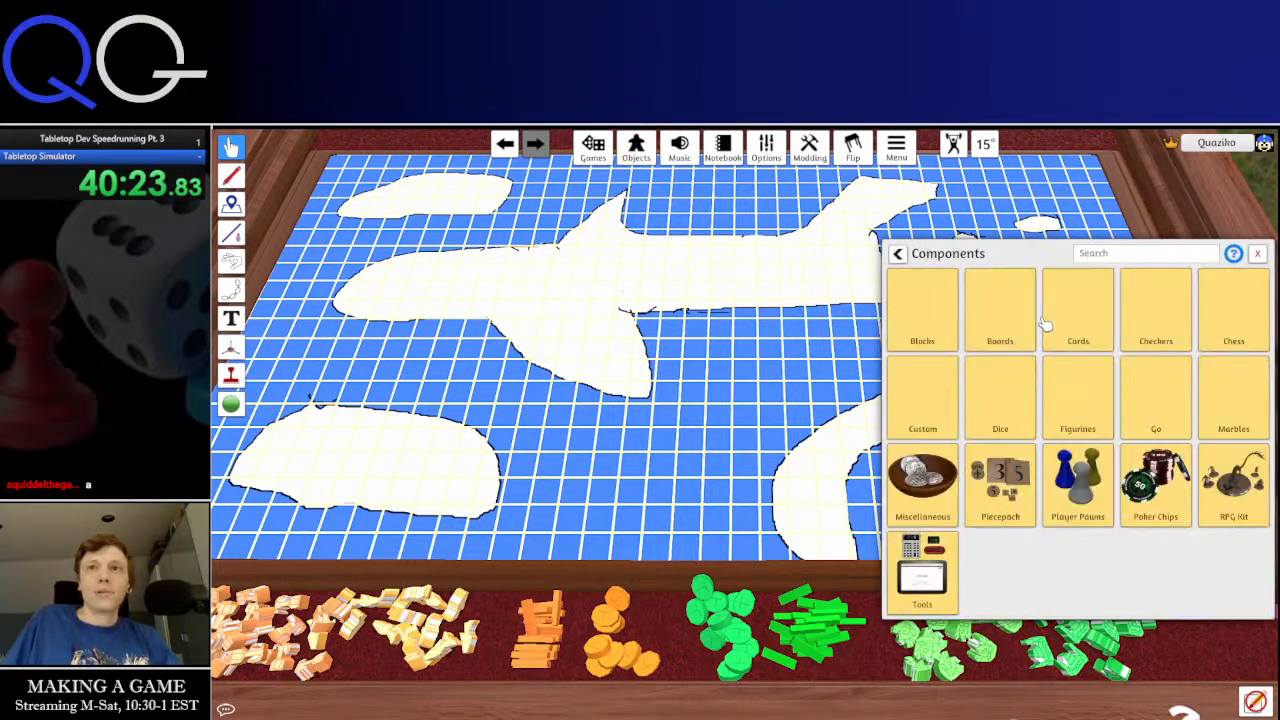
pyautogui.click(938, 424)
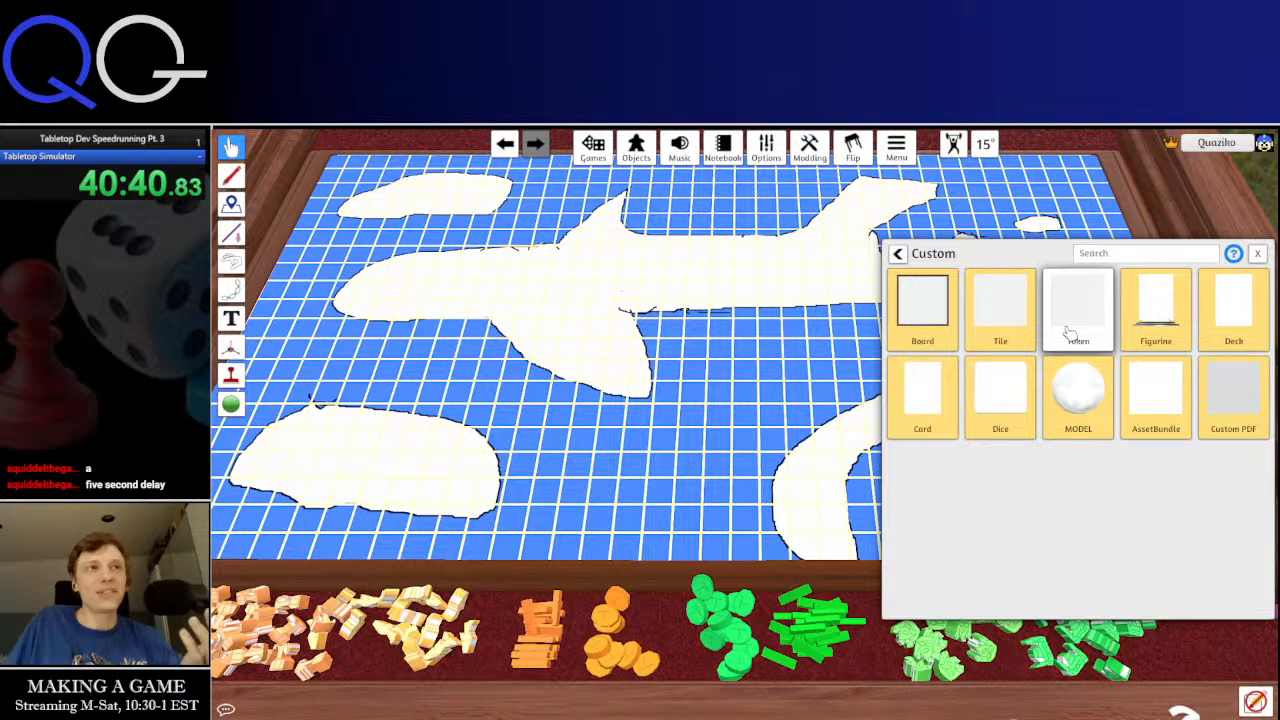
pyautogui.click(1003, 326)
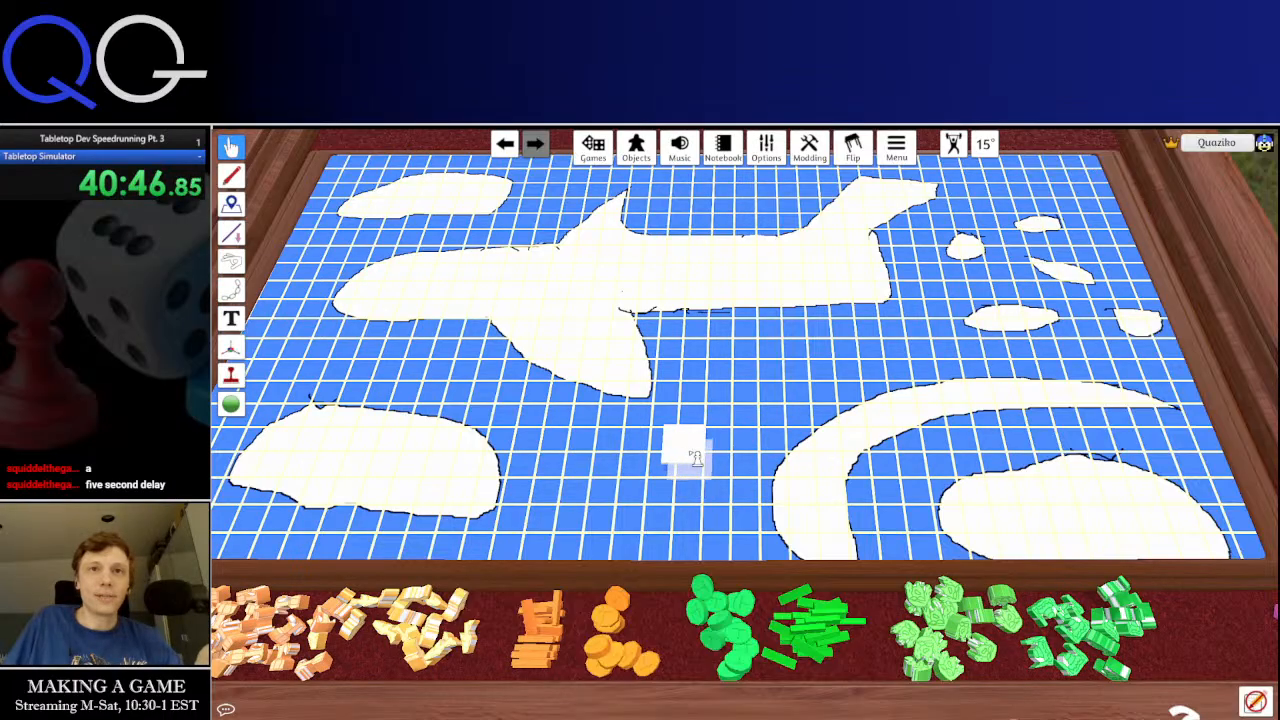
pyautogui.scroll(5, 690, 460)
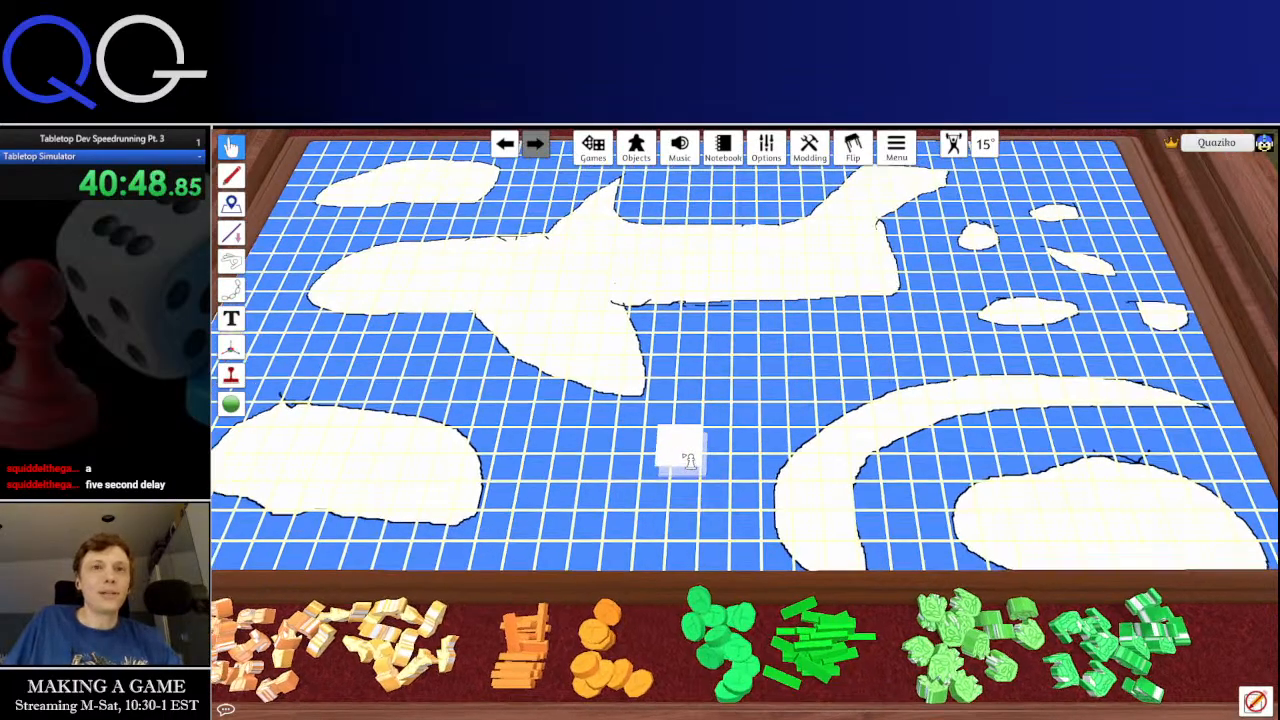
pyautogui.click(686, 460)
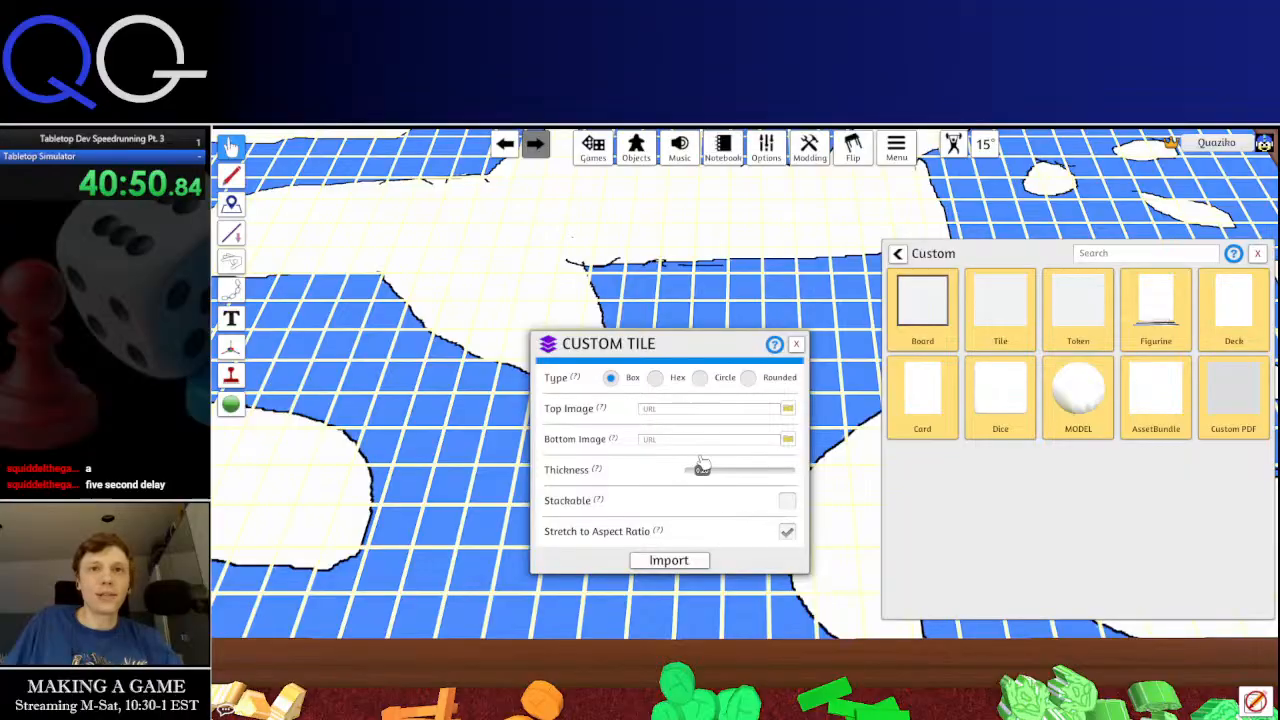
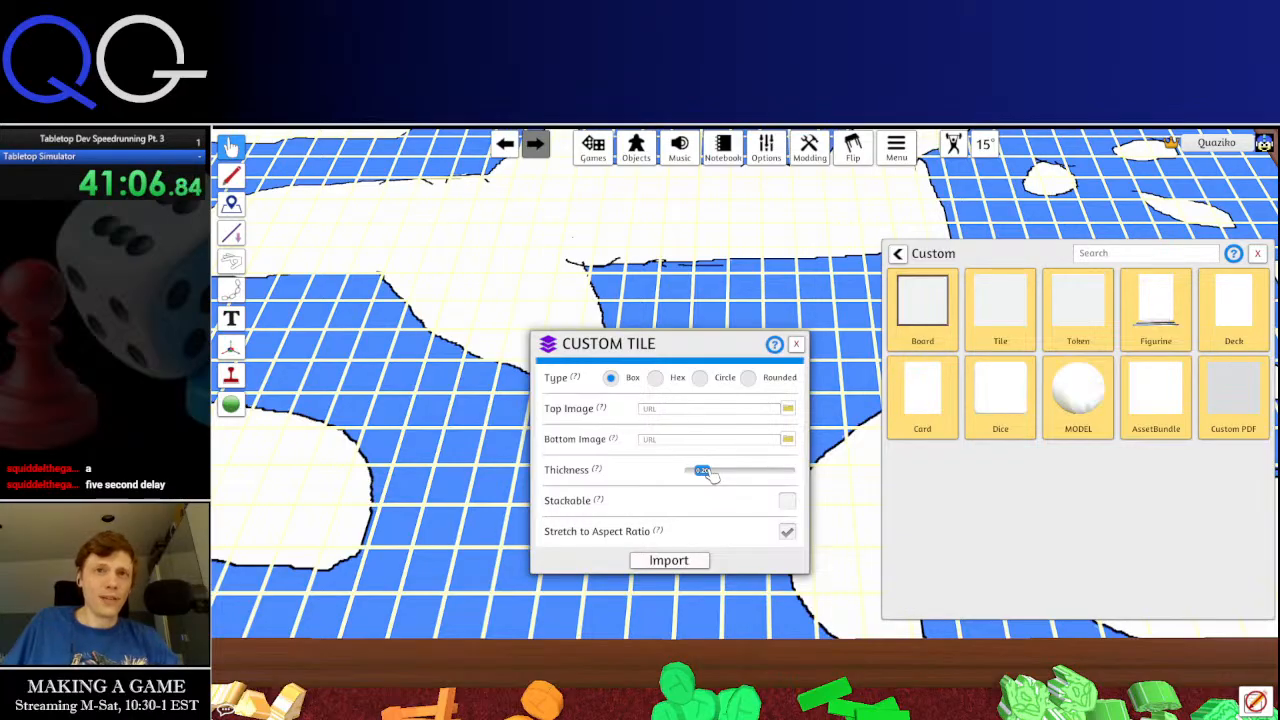
pyautogui.click(794, 345)
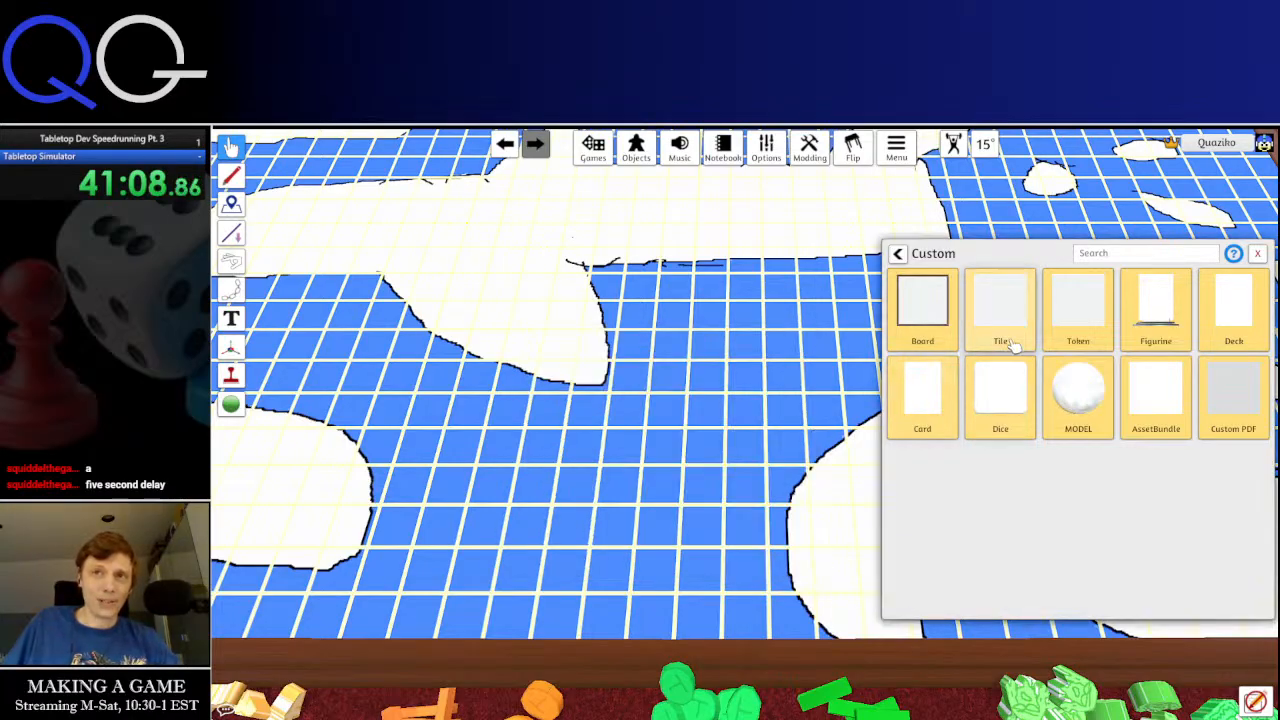
# Add a custom token on the board using the image action_selector, uploaded to the root folder of the cloud
pyautogui.click(1078, 310)
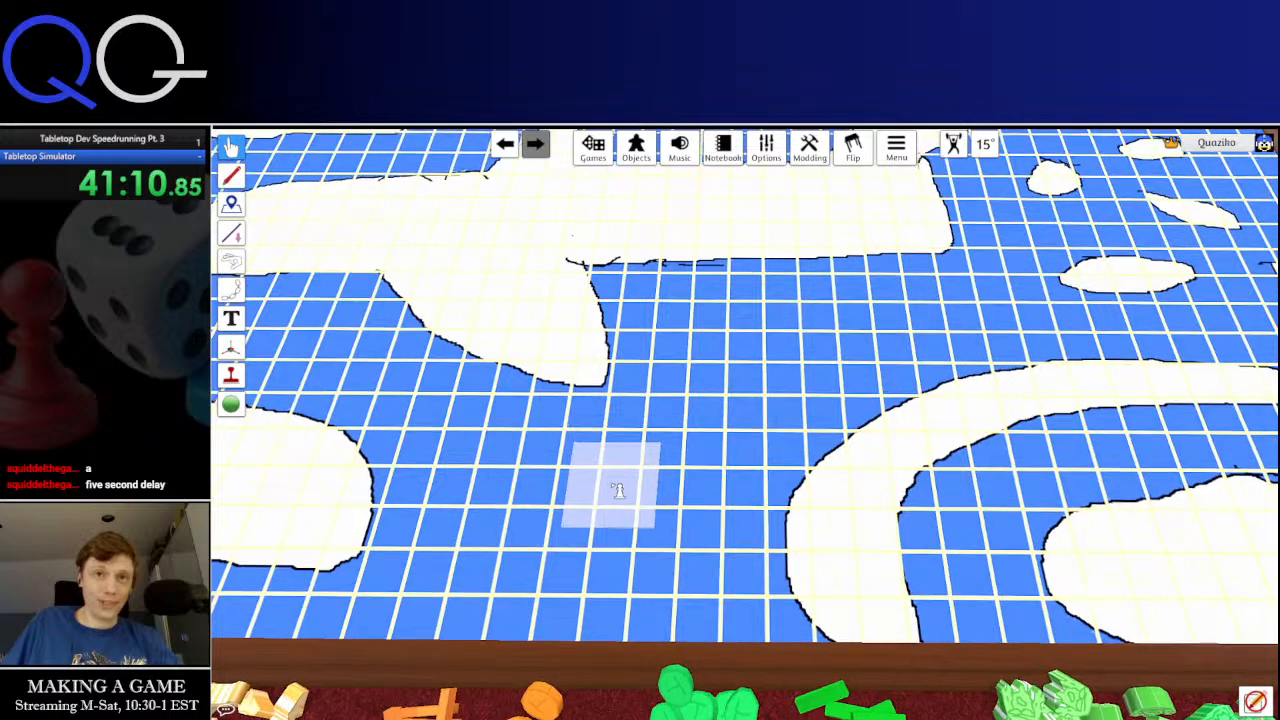
pyautogui.click(640, 465)
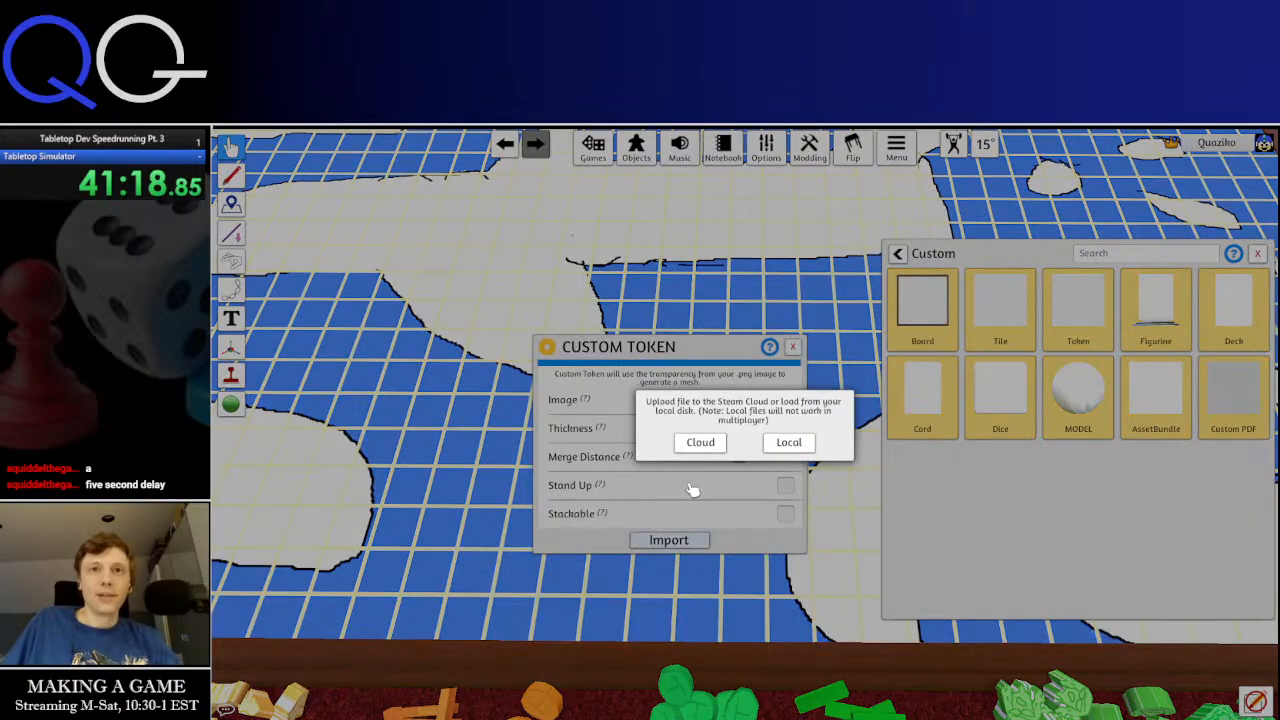
pyautogui.click(702, 449)
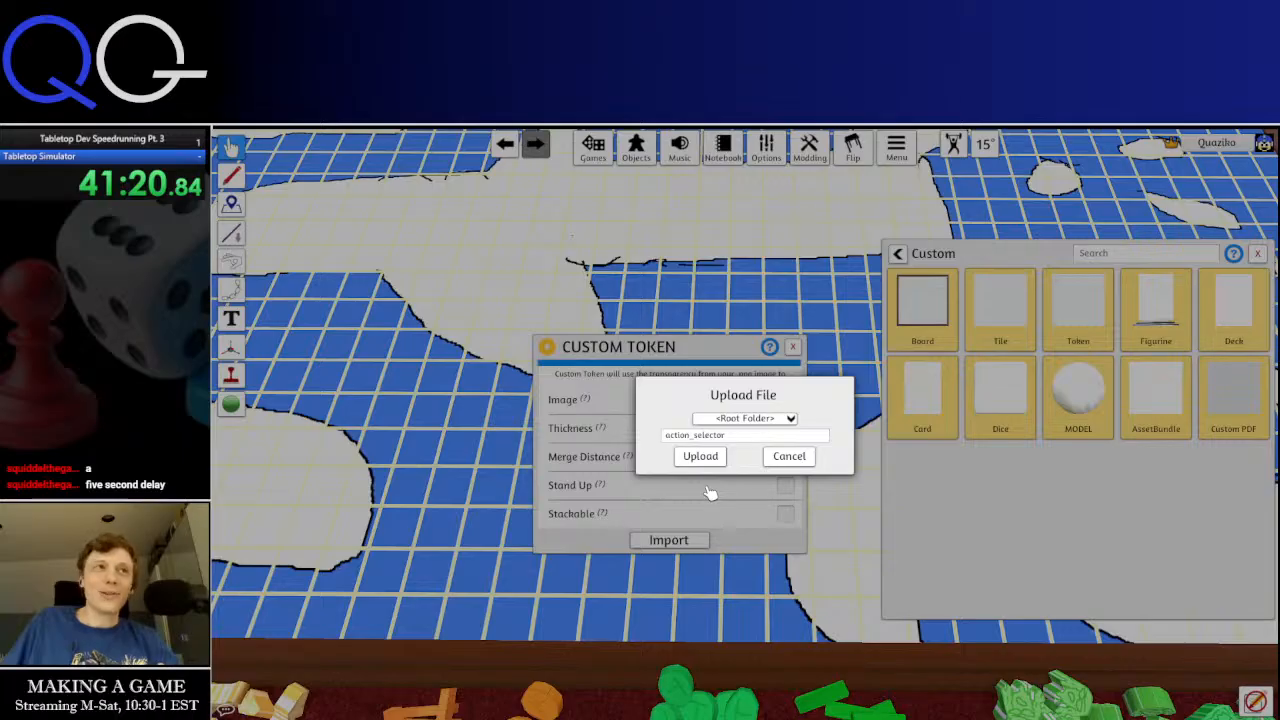
pyautogui.click(700, 456)
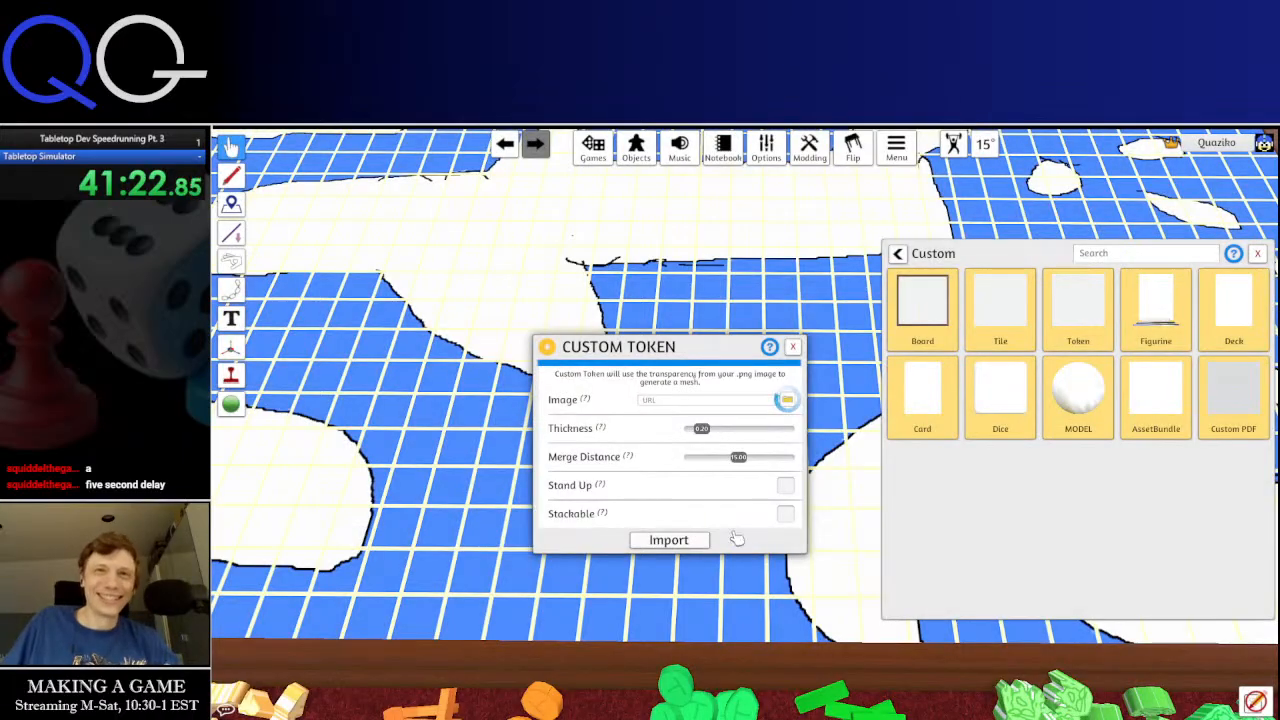
pyautogui.click(684, 546)
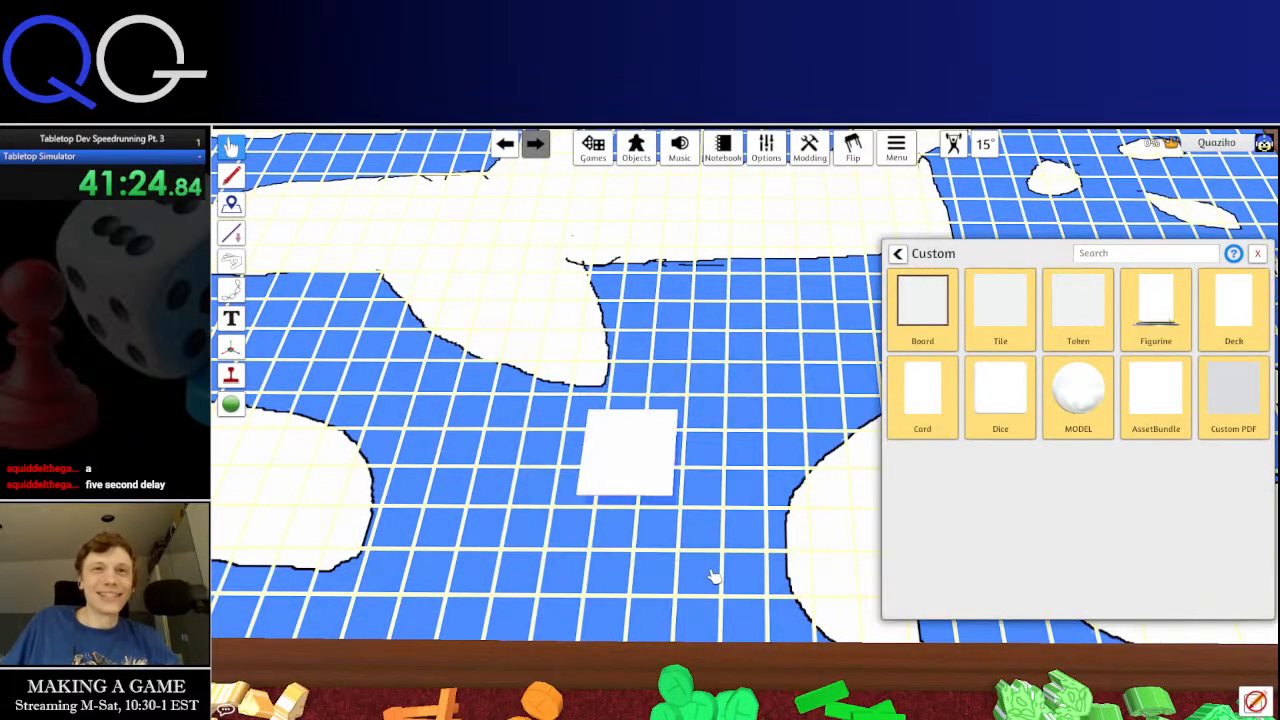
# Scale the round action selector token up to about four times its imported size
pyautogui.moveTo(622, 465); pyautogui.dragTo(636, 466)
pyautogui.press('+')
pyautogui.press('+')
pyautogui.press('+')
pyautogui.press('+')
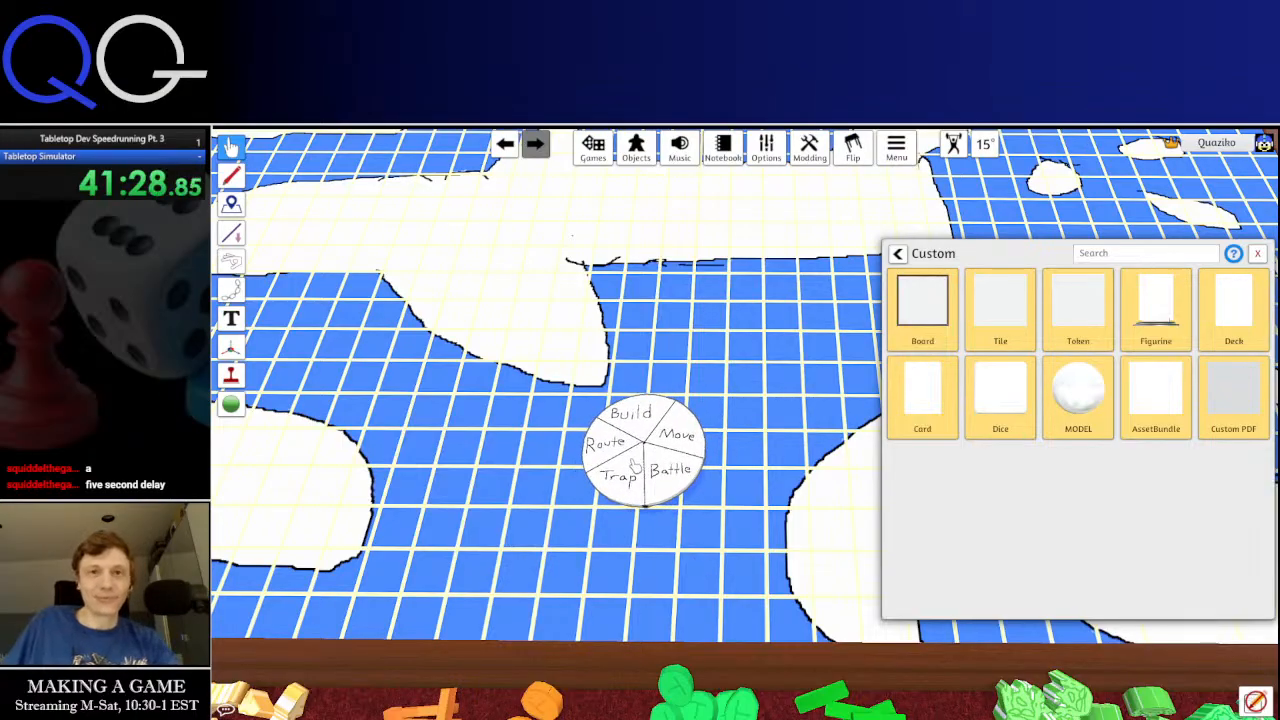
pyautogui.press('+')
pyautogui.press('+')
pyautogui.press('+')
pyautogui.press('+')
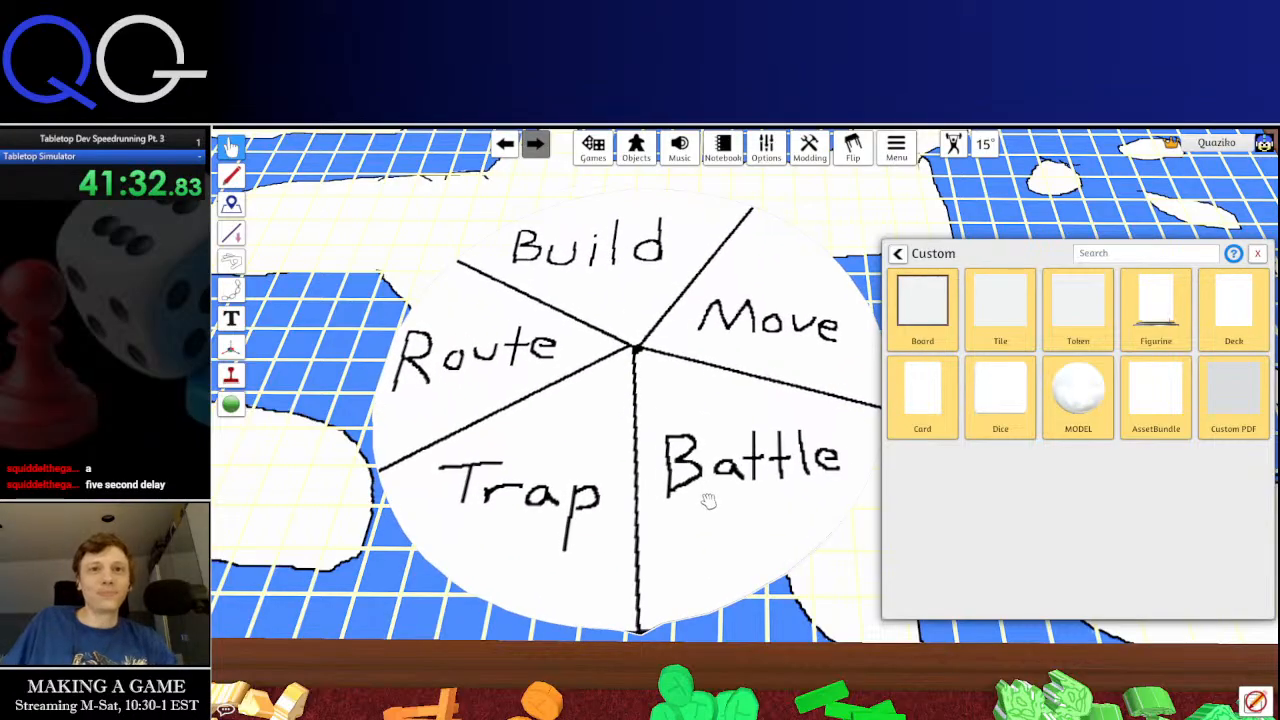
# Close the object library so the whole board is uncovered
pyautogui.press('s')
pyautogui.press('a')
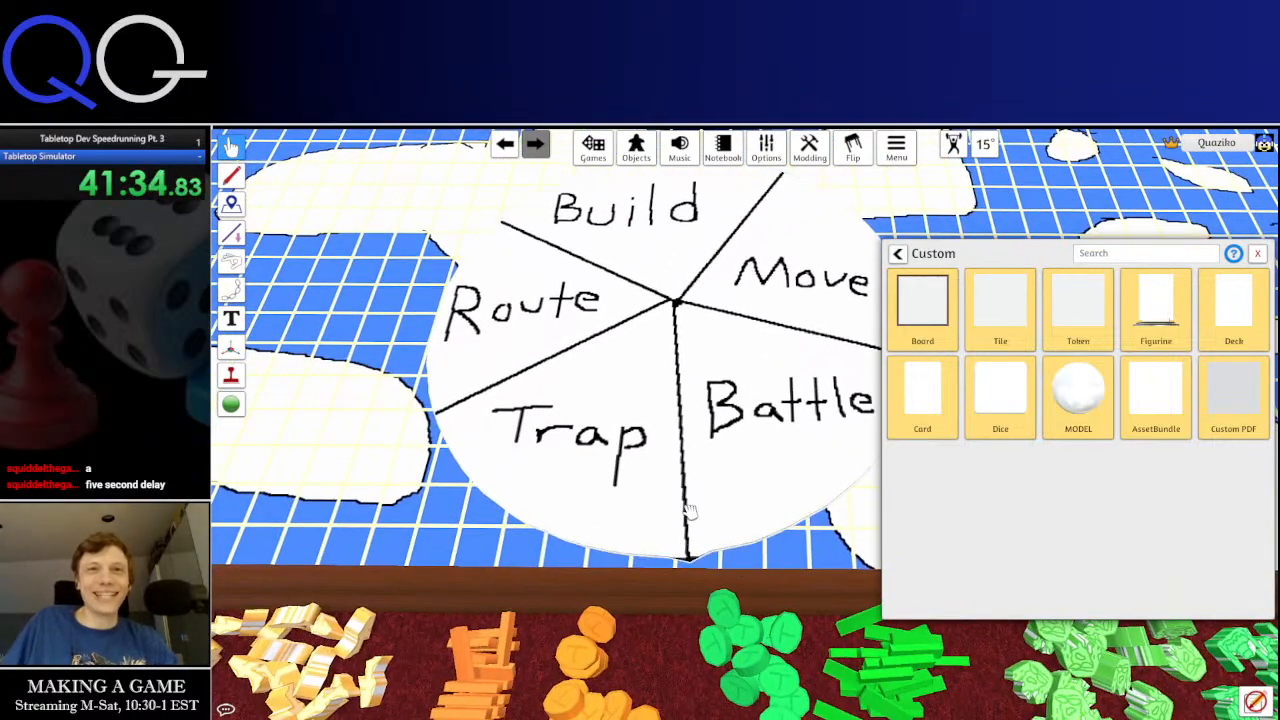
pyautogui.scroll(-5, 697, 485)
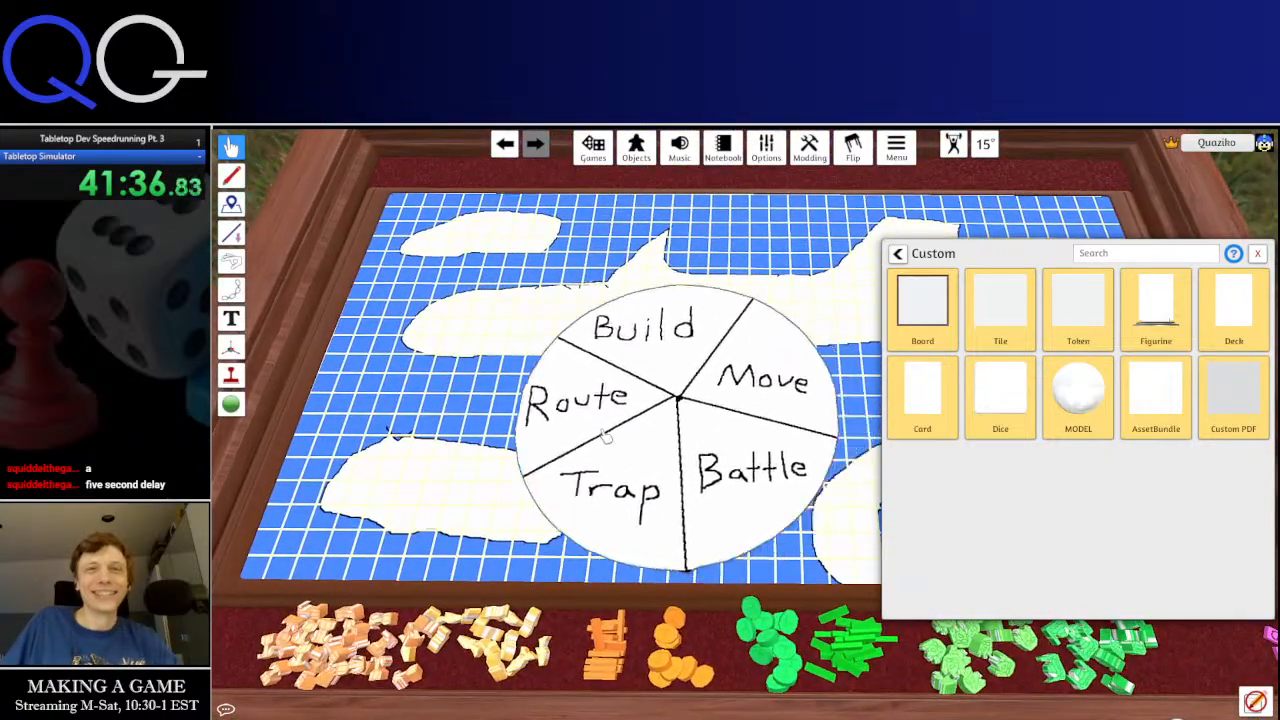
pyautogui.press('a')
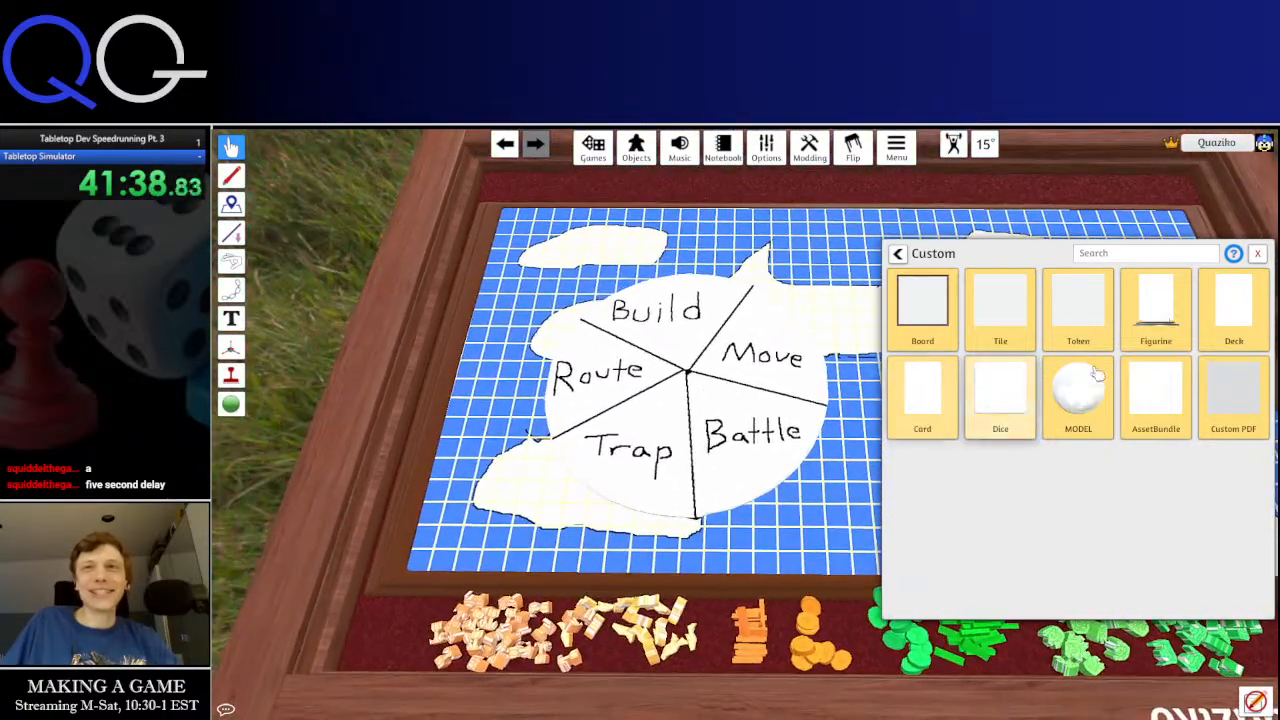
pyautogui.click(1254, 255)
pyautogui.scroll(4, 836, 450)
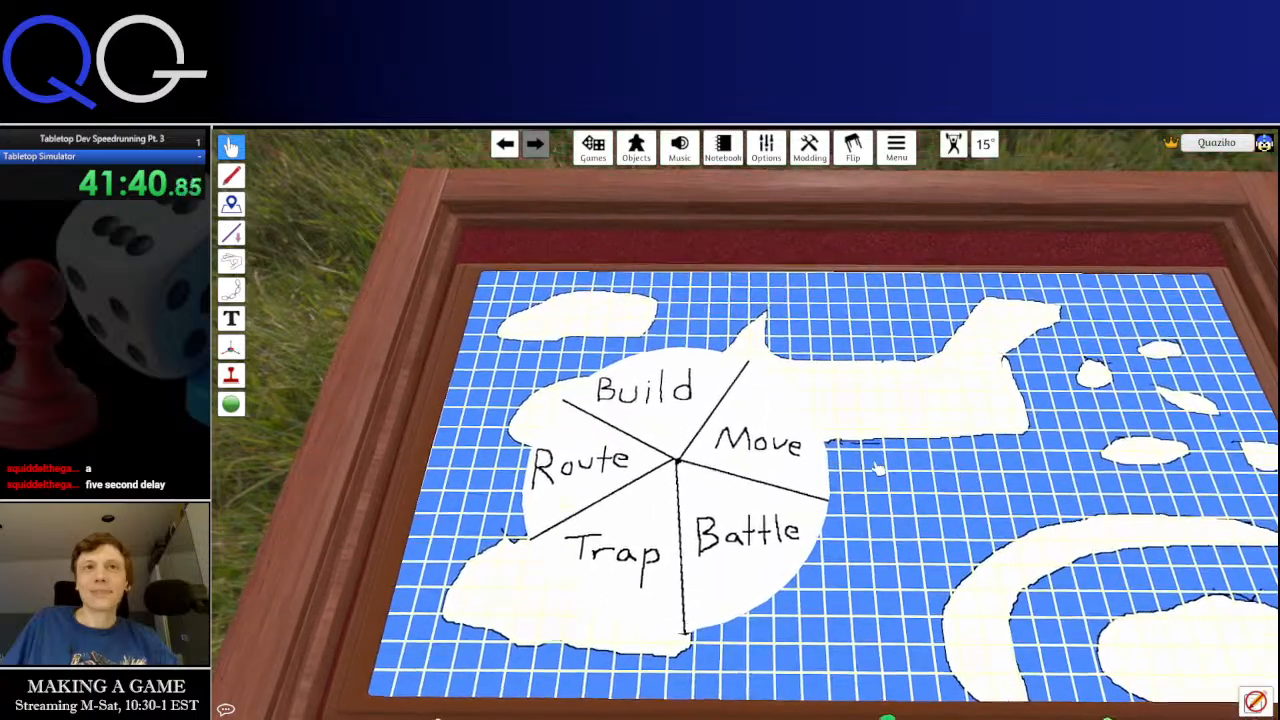
# Move the action selector across the map onto the islands in the board's near corner, beside the green and magenta token piles
pyautogui.moveTo(836, 448); pyautogui.dragTo(665, 510)
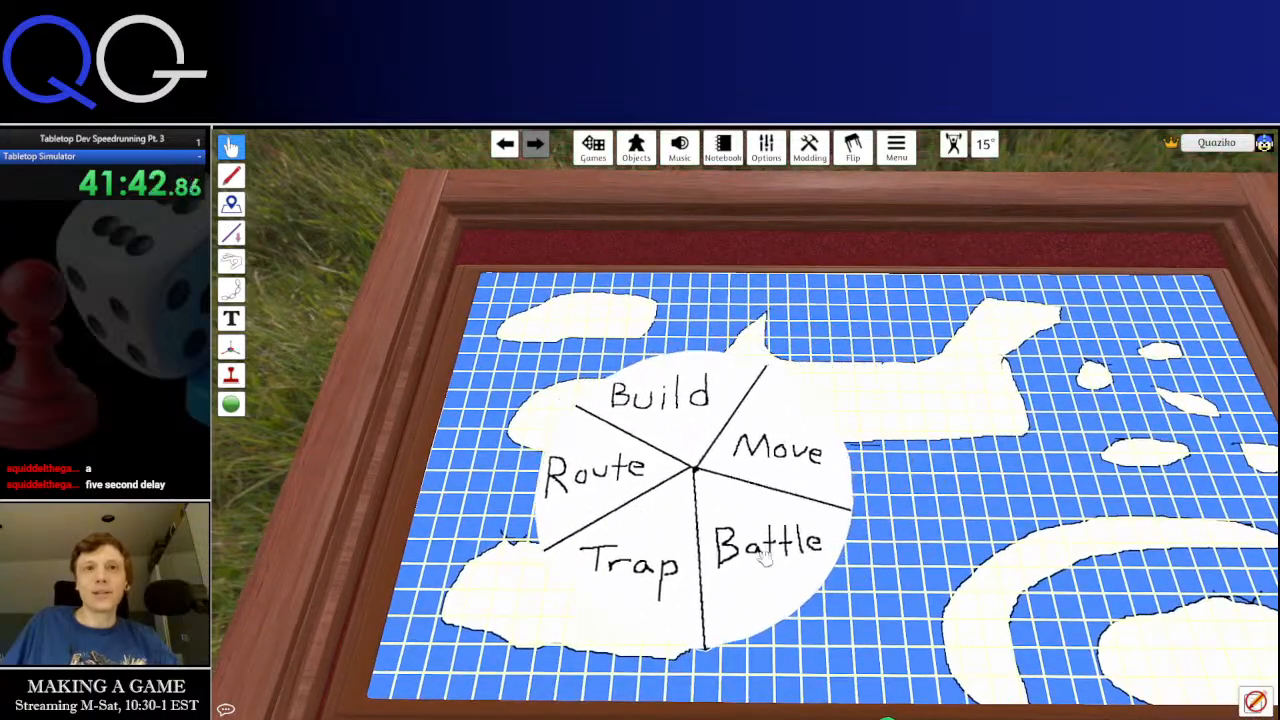
pyautogui.press('s')
pyautogui.press('d')
pyautogui.press('s')
pyautogui.press('a')
pyautogui.press('w')
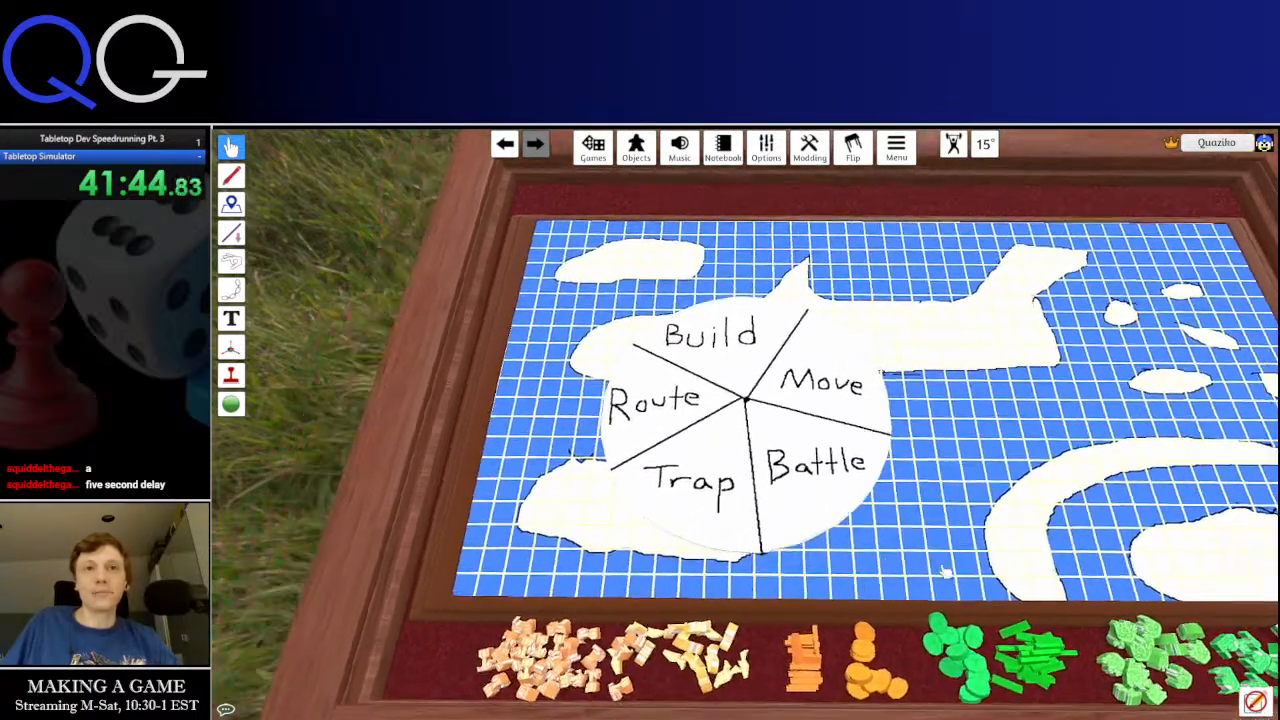
pyautogui.moveTo(848, 457); pyautogui.dragTo(1000, 478)
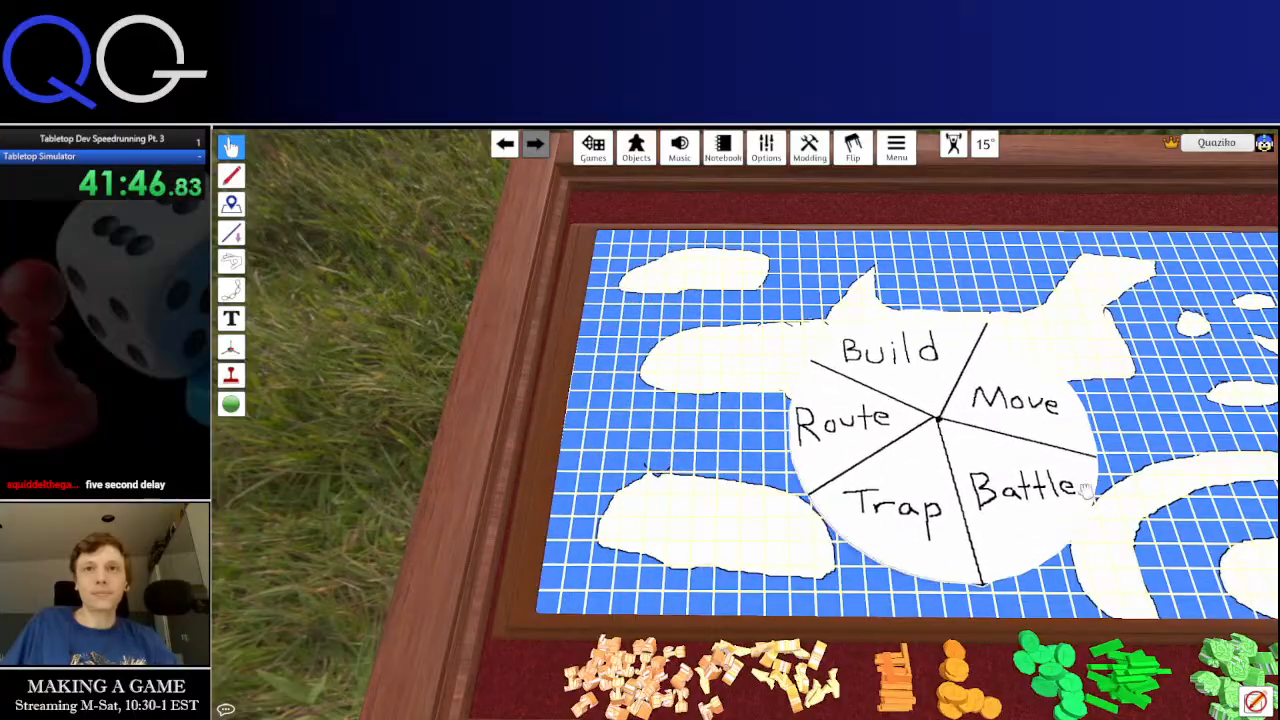
pyautogui.press('d')
pyautogui.moveTo(634, 455); pyautogui.dragTo(841, 433)
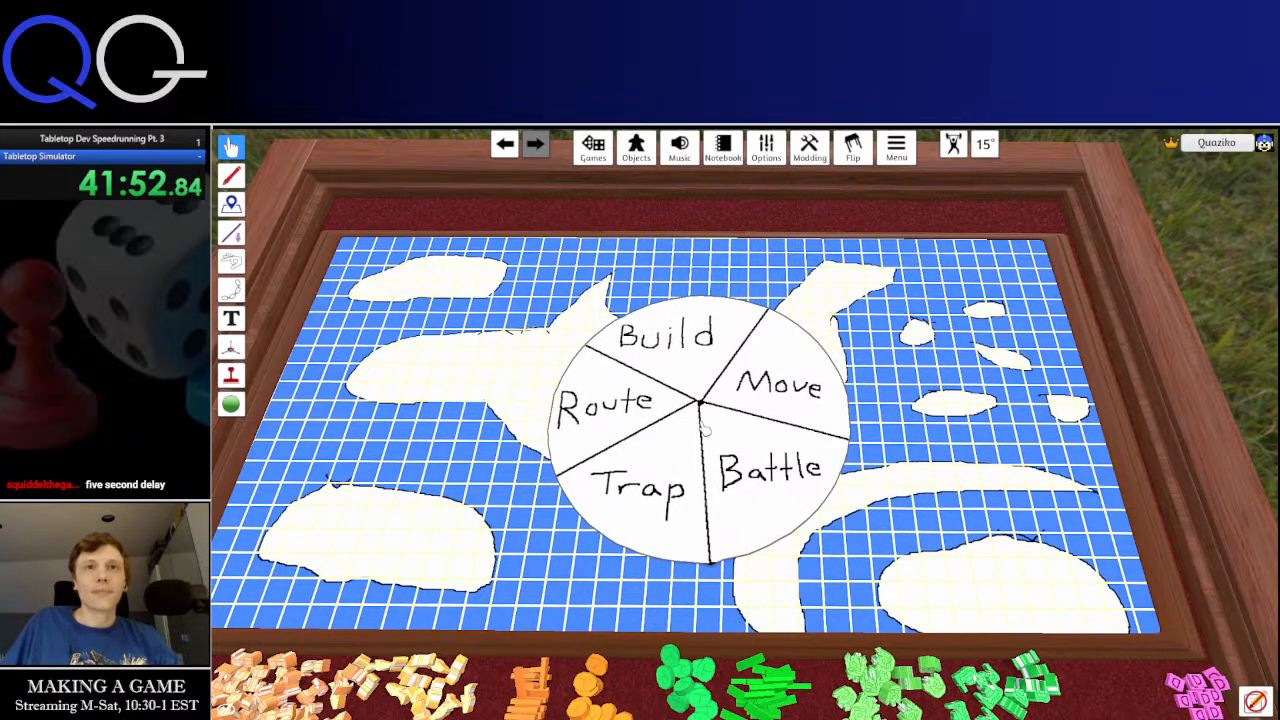
pyautogui.moveTo(703, 428); pyautogui.dragTo(1041, 491)
pyautogui.moveTo(1037, 620); pyautogui.dragTo(857, 491)
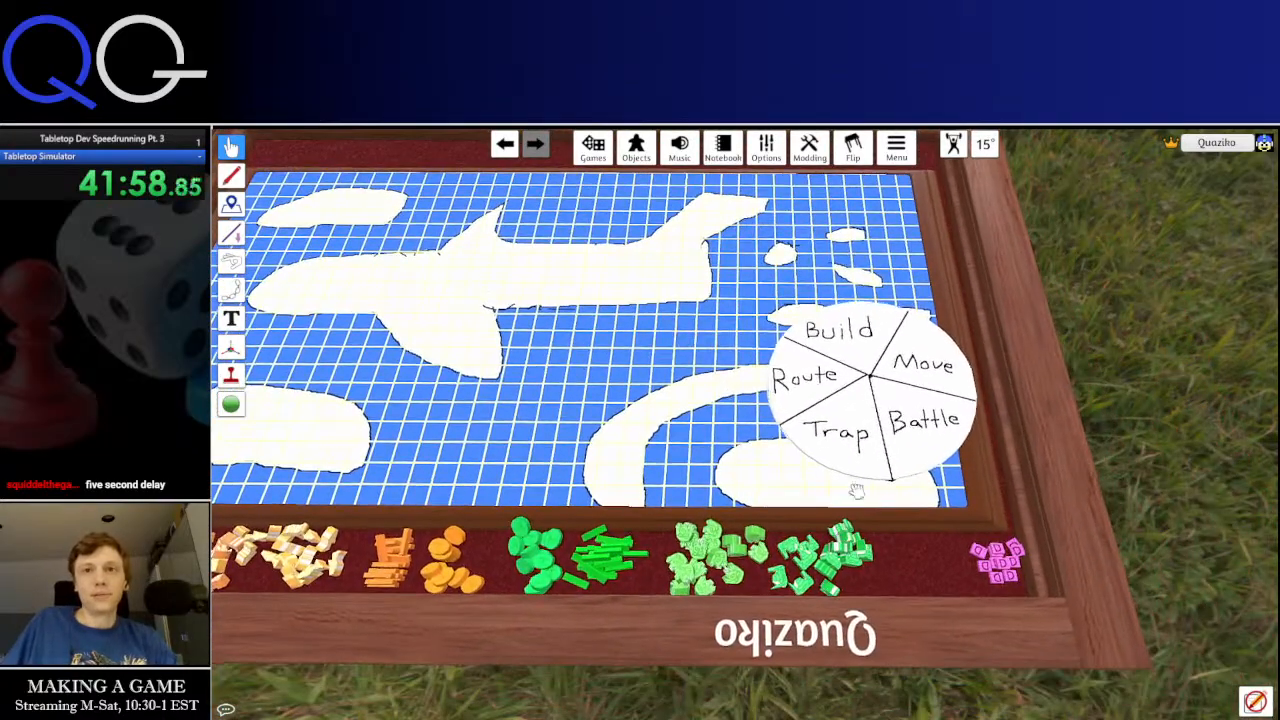
pyautogui.moveTo(677, 356); pyautogui.dragTo(889, 403)
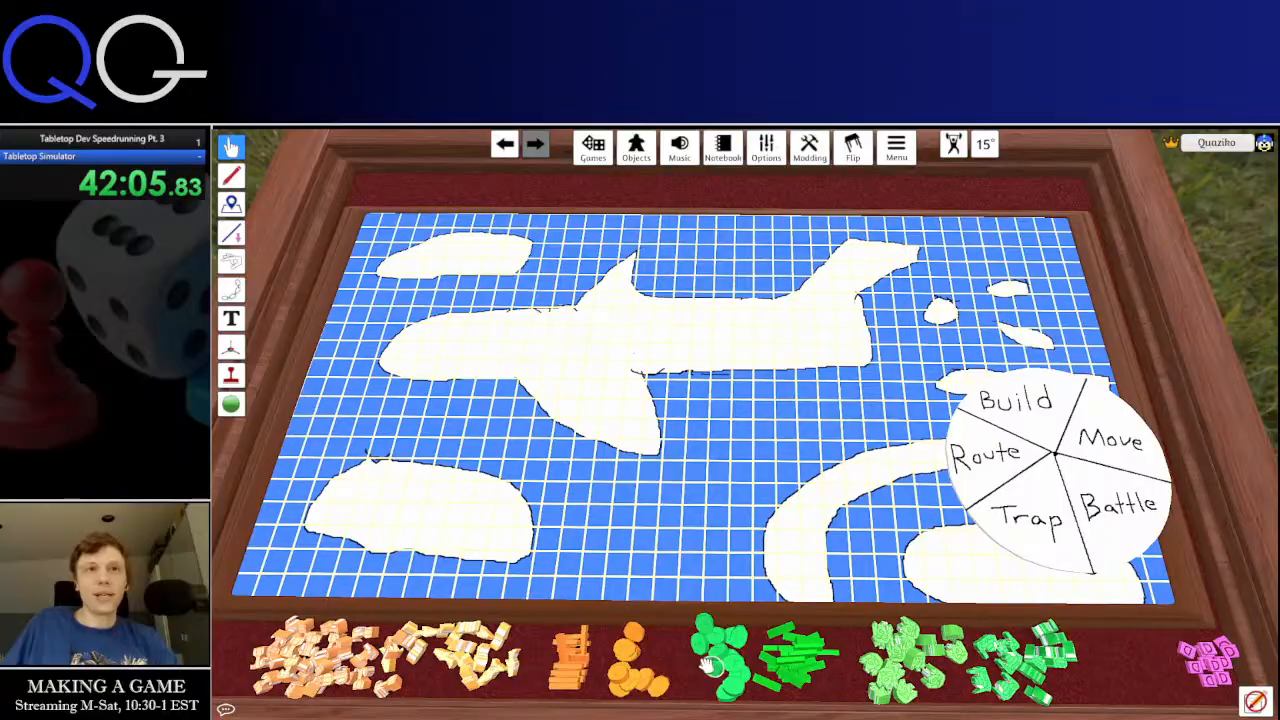
# Unlock the game board and slide it away from the token tray toward the table's far rim
pyautogui.moveTo(709, 667); pyautogui.dragTo(686, 466)
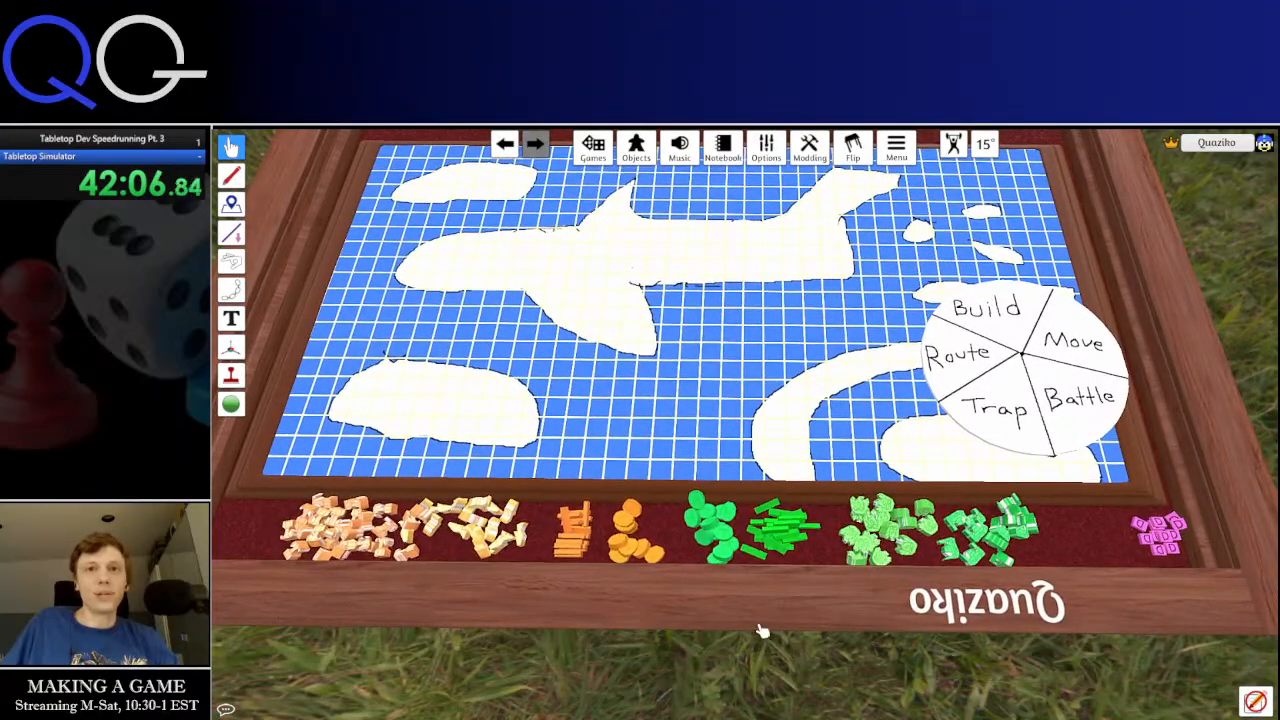
pyautogui.moveTo(640, 280); pyautogui.dragTo(662, 400)
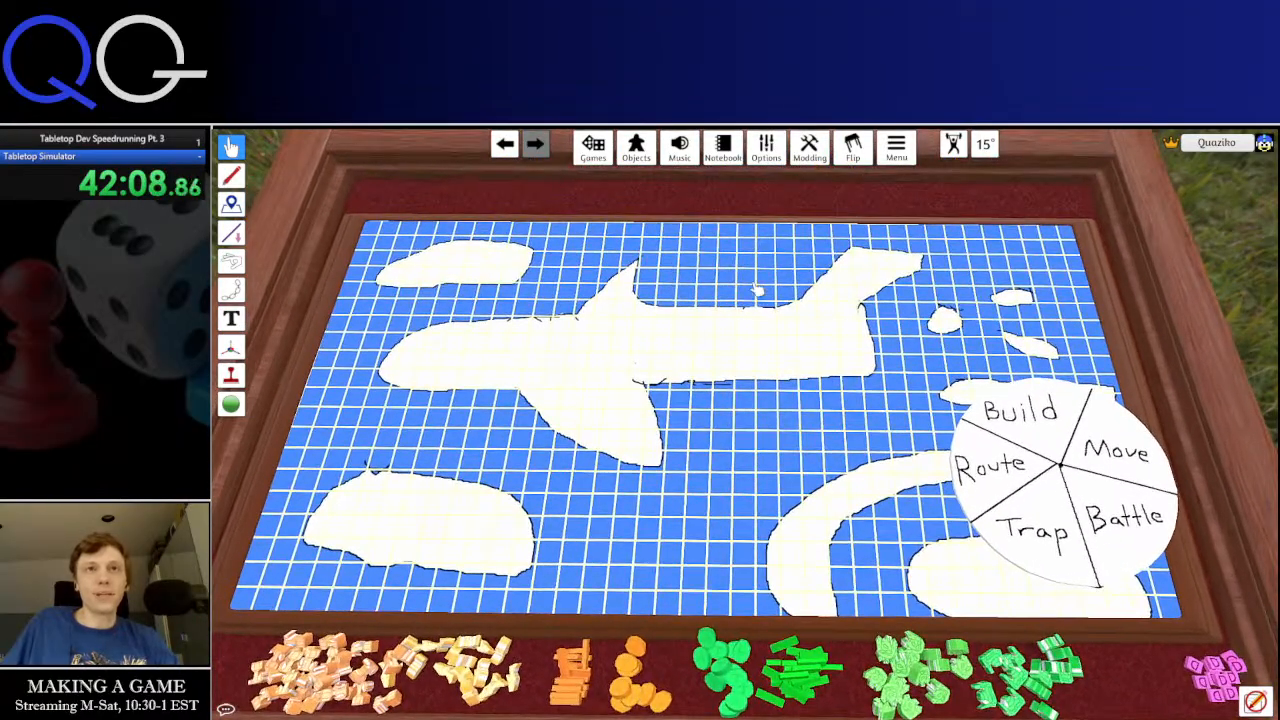
pyautogui.moveTo(757, 291)
pyautogui.mouseDown()
pyautogui.moveTo(871, 457)
pyautogui.moveTo(868, 495)
pyautogui.mouseUp()
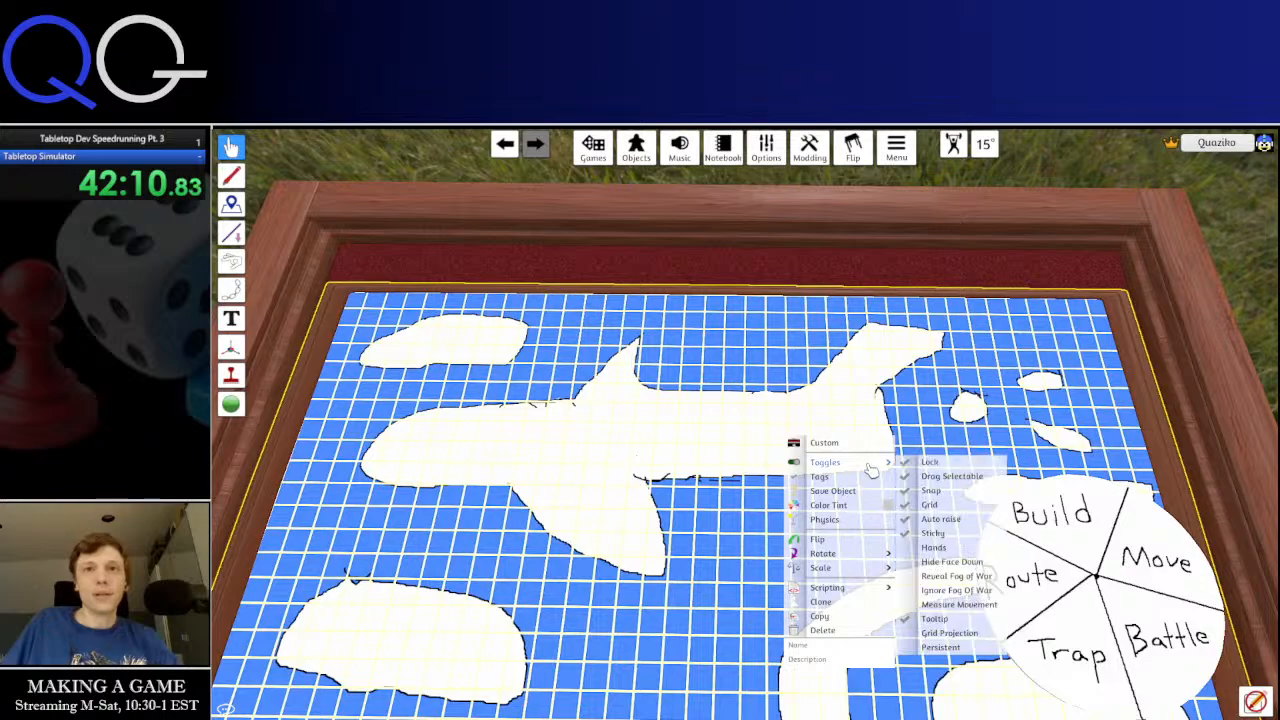
pyautogui.moveTo(594, 466); pyautogui.dragTo(605, 404)
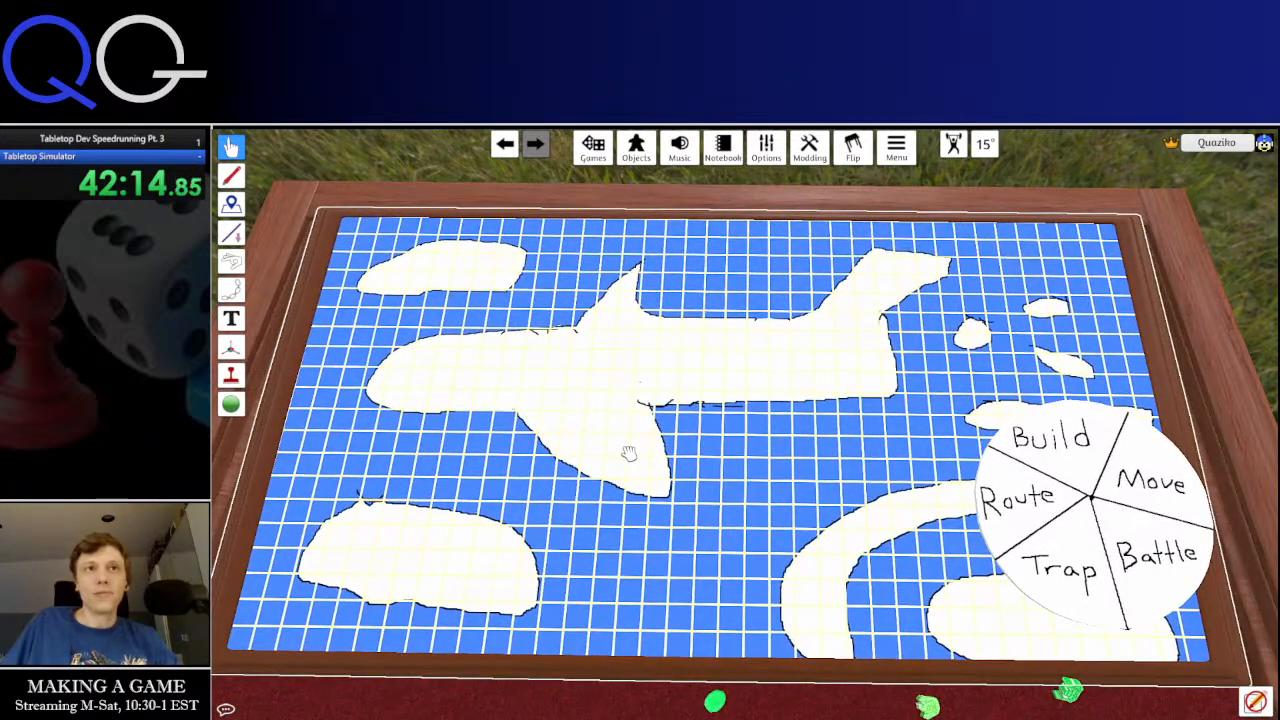
pyautogui.moveTo(627, 453); pyautogui.dragTo(786, 278)
pyautogui.press('s')
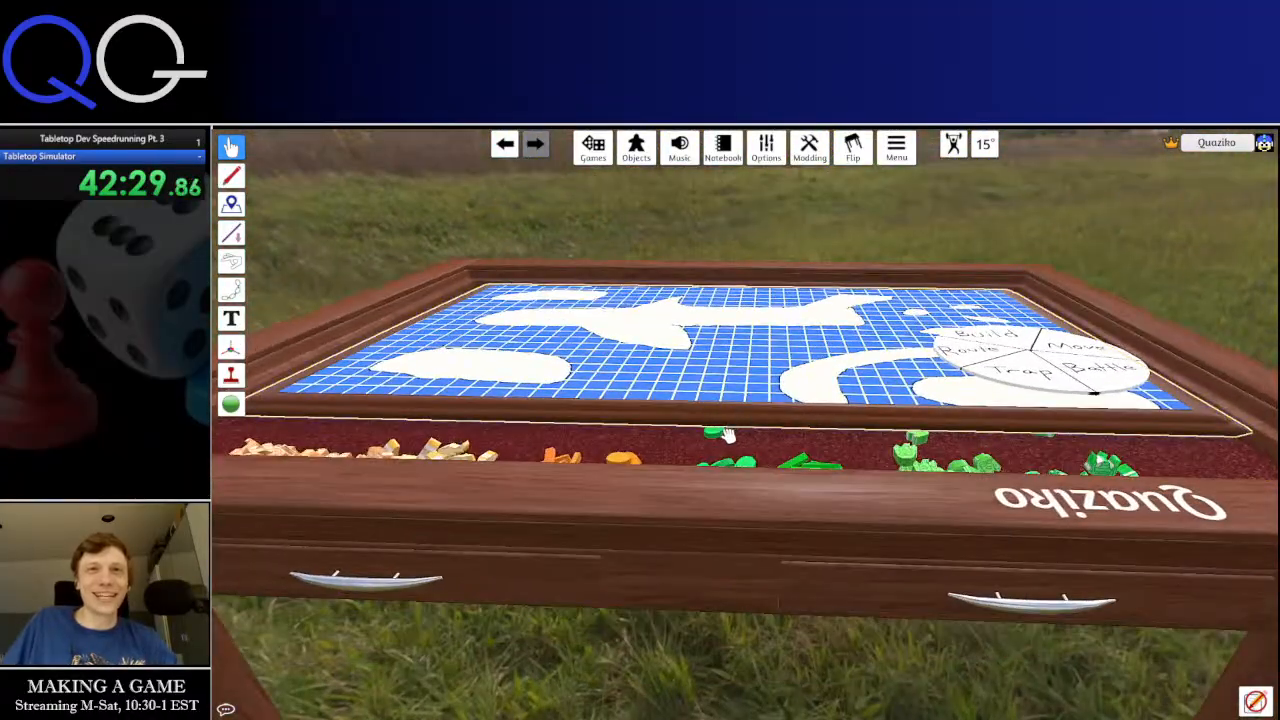
# Move the stray round green token and the stray light green token closer to their matching piles in the tray
pyautogui.moveTo(717, 434); pyautogui.dragTo(694, 451)
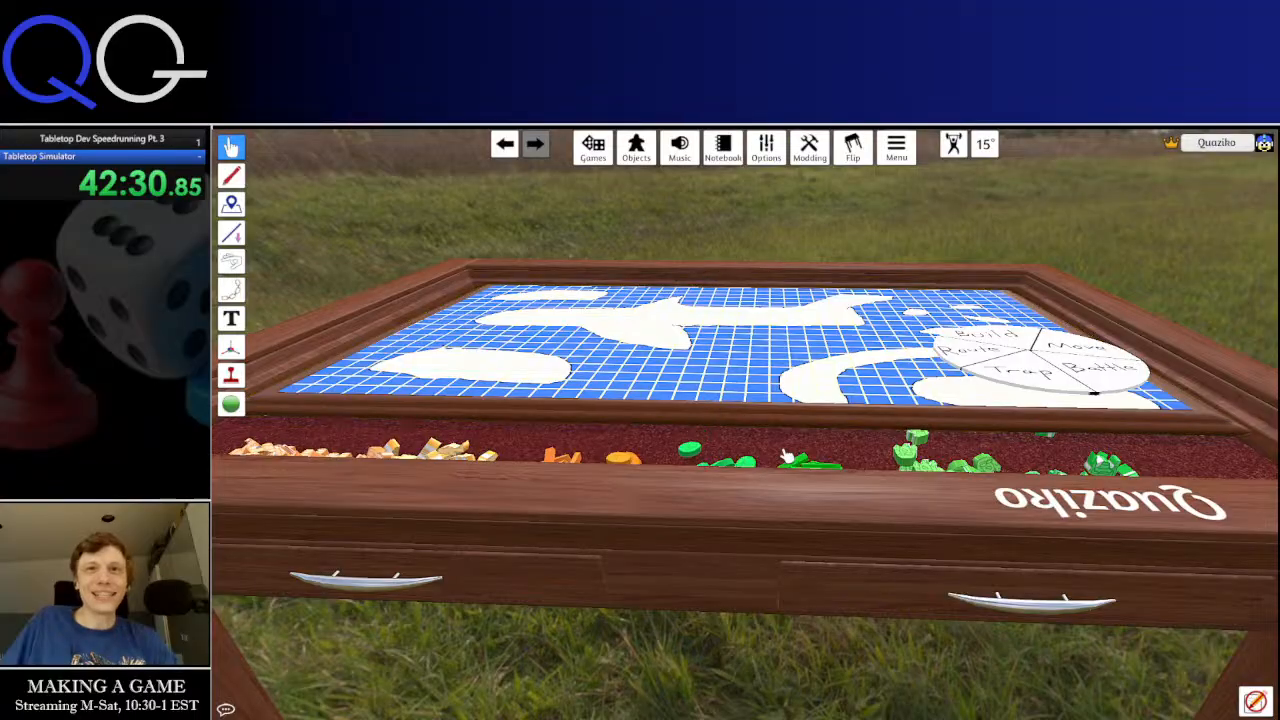
pyautogui.moveTo(917, 440); pyautogui.dragTo(914, 465)
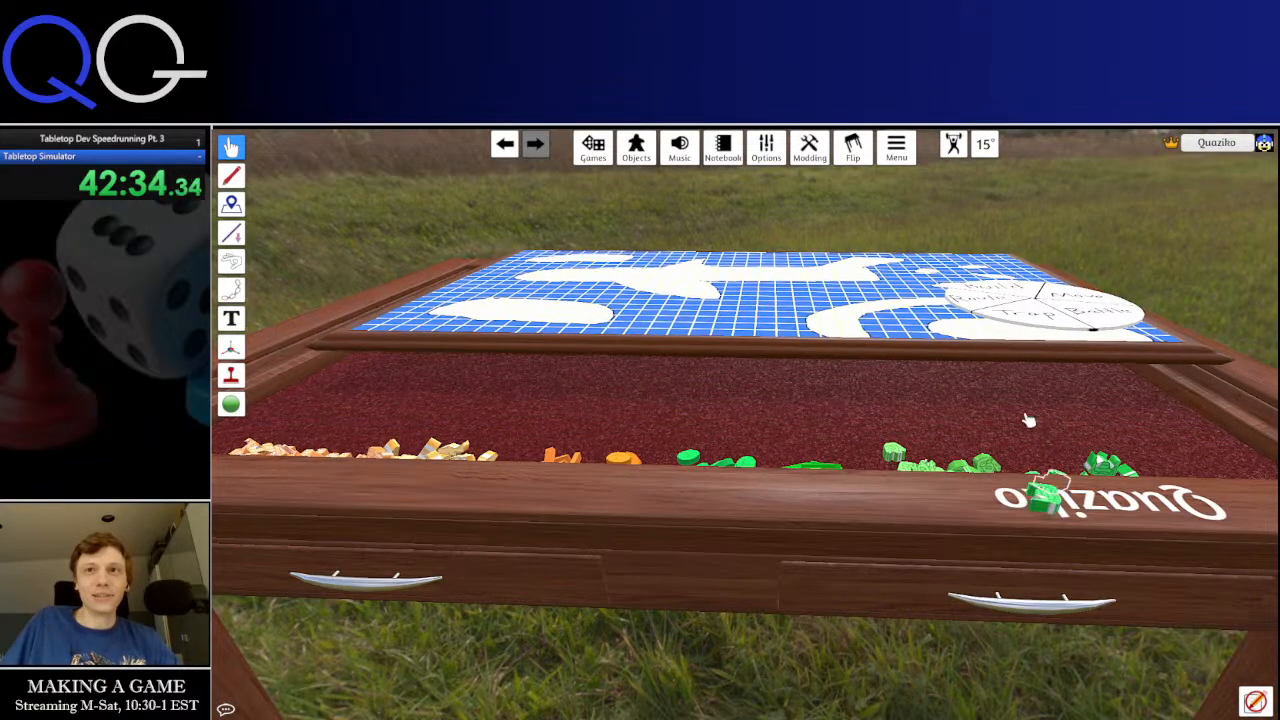
pyautogui.scroll(3, 983, 434)
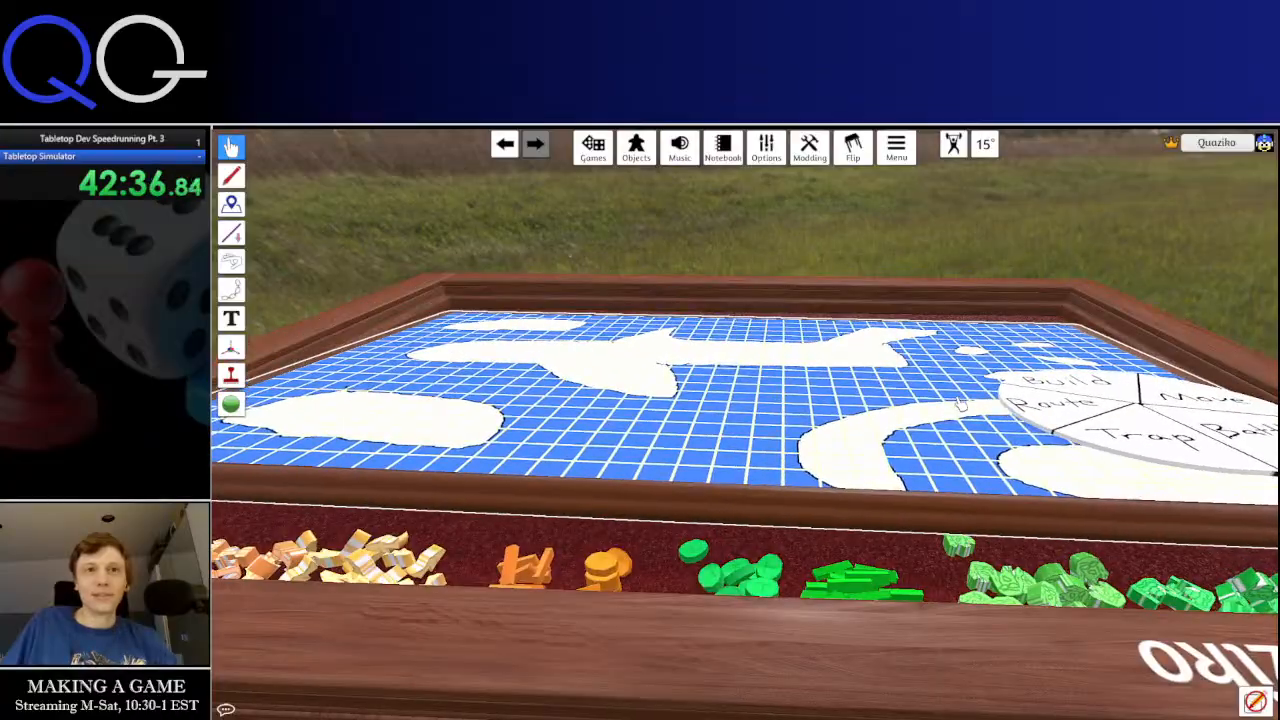
# Adjust the game board's placement at the far side of the table and lock it in place
pyautogui.moveTo(960, 403); pyautogui.dragTo(1080, 583)
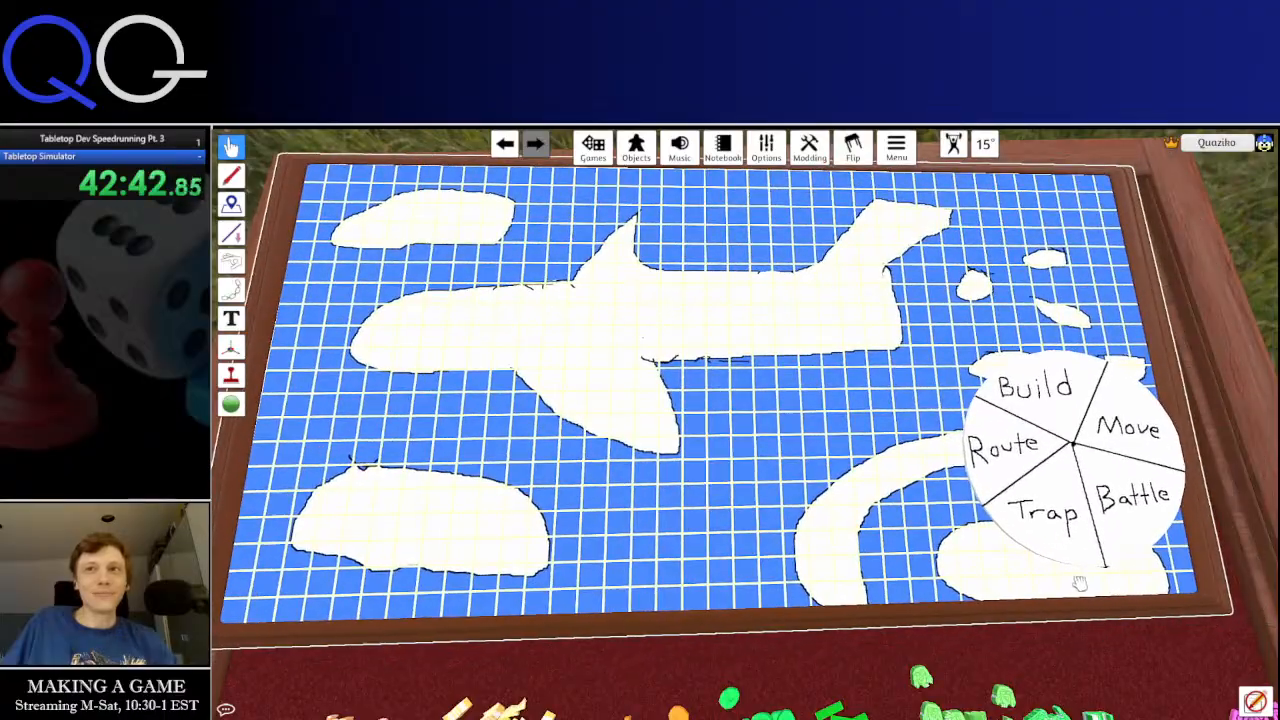
pyautogui.moveTo(949, 449); pyautogui.dragTo(936, 486)
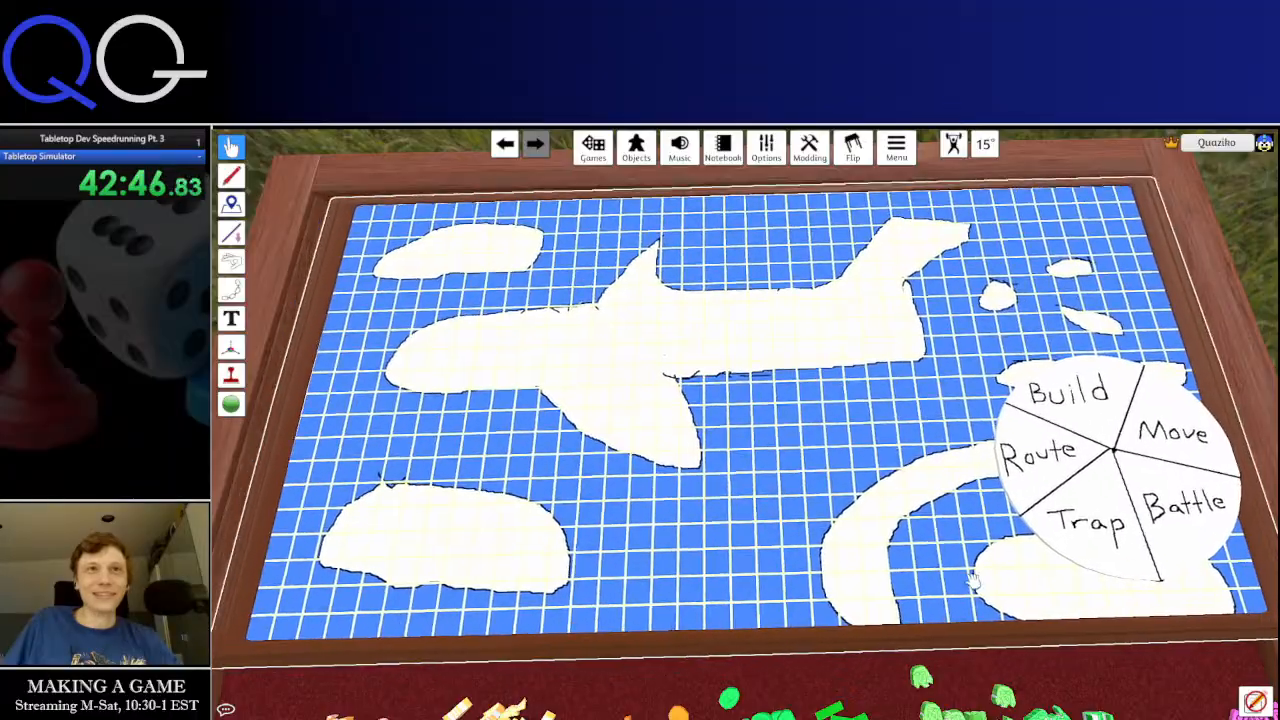
pyautogui.moveTo(938, 543); pyautogui.dragTo(975, 534)
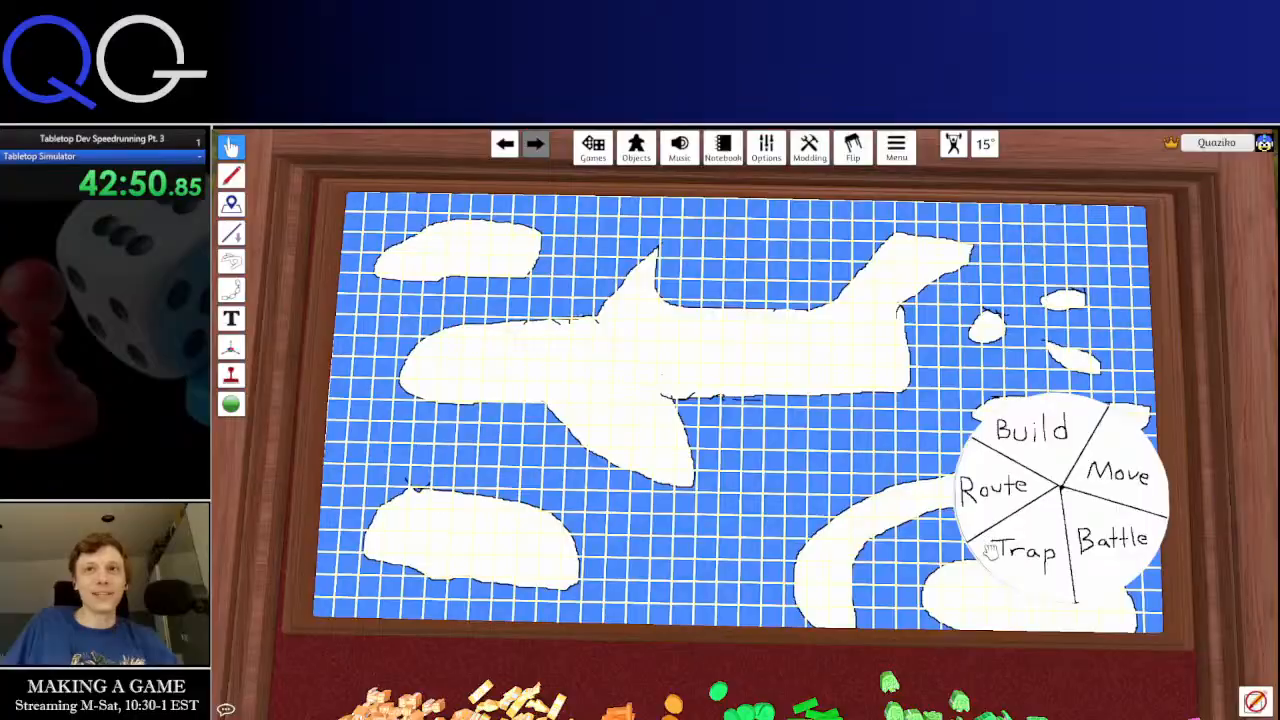
pyautogui.rightClick(779, 401)
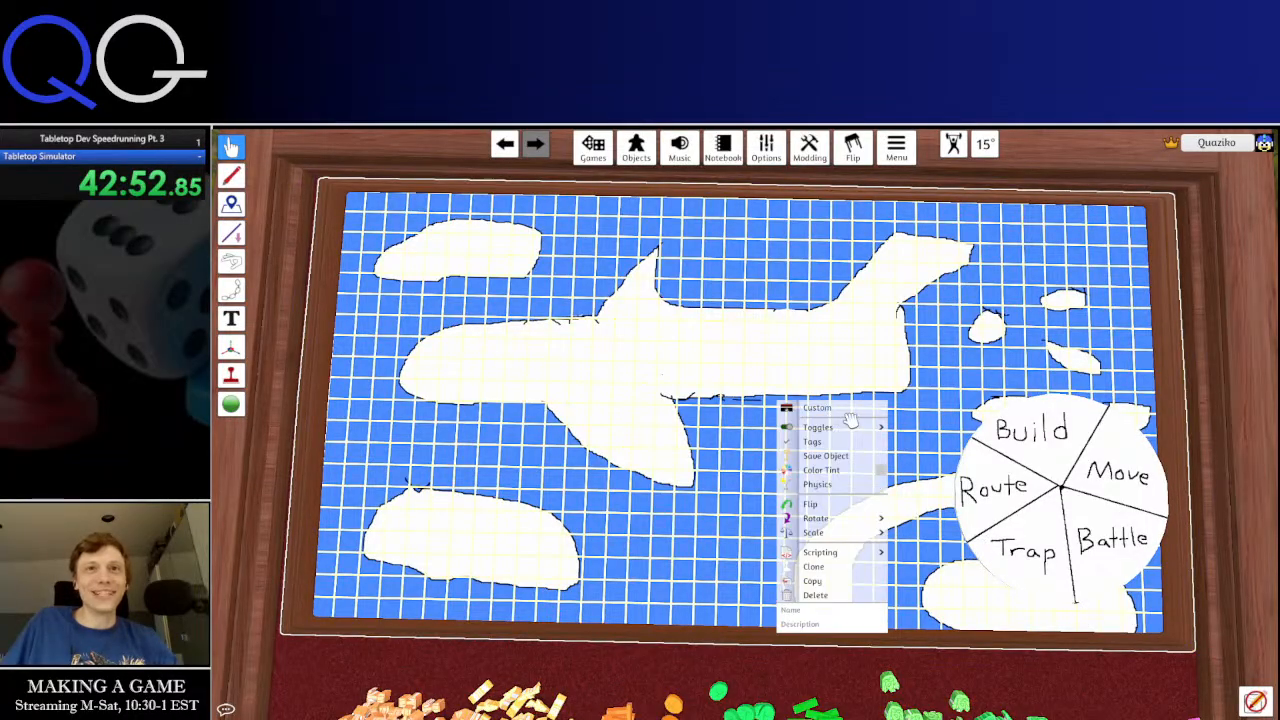
pyautogui.moveTo(889, 434)
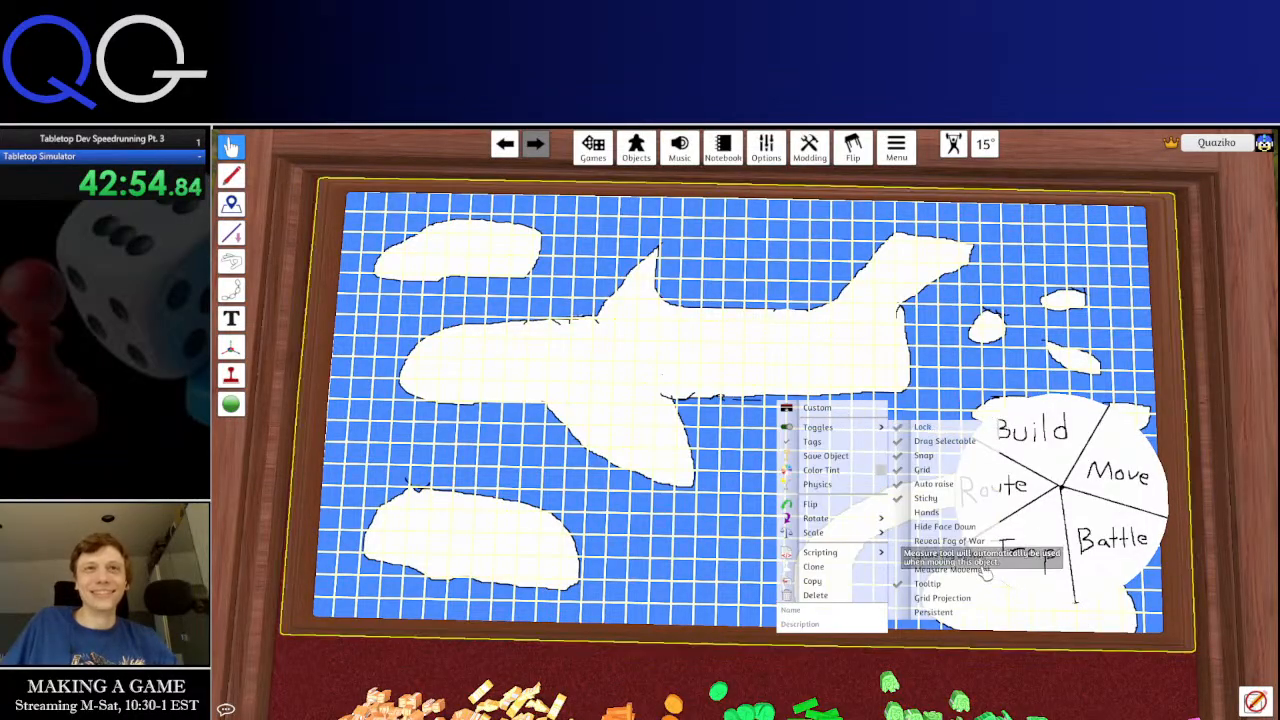
# Shift the action selector slightly inward on the board and return the green token lying on the grass to the tray
pyautogui.press('s')
pyautogui.press('d')
pyautogui.moveTo(986, 368); pyautogui.dragTo(929, 386)
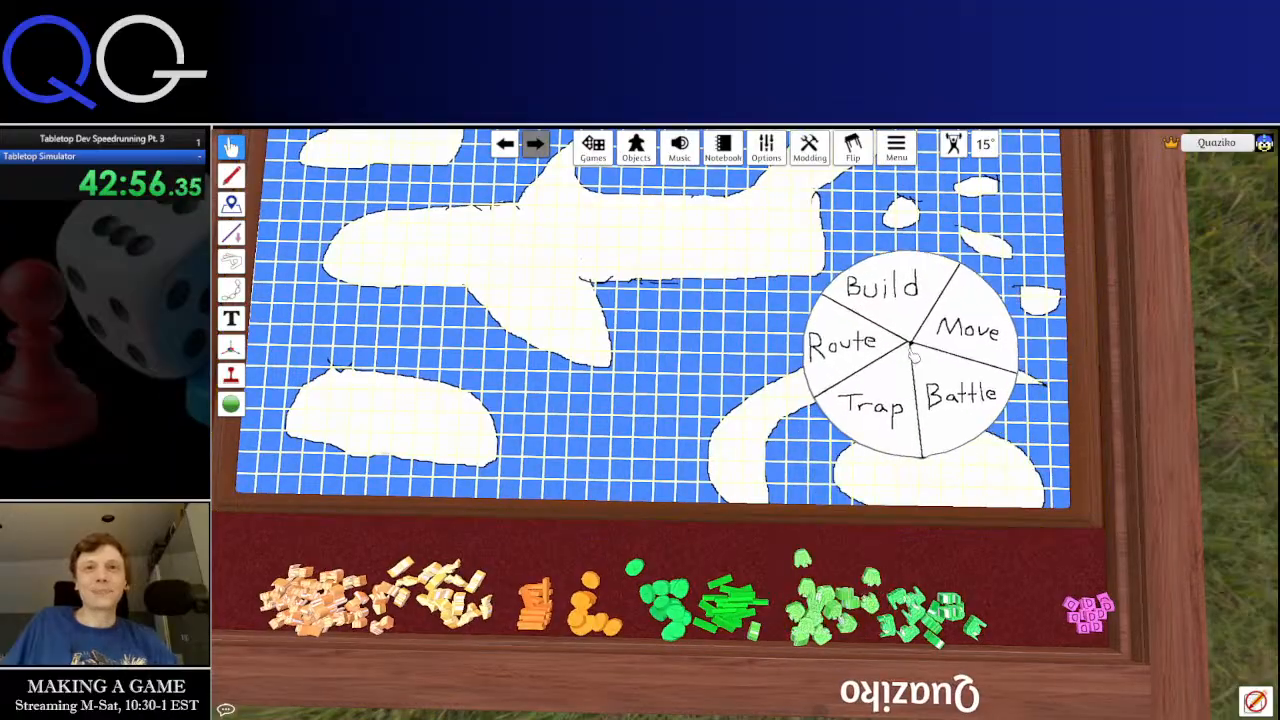
pyautogui.press('s')
pyautogui.press('d')
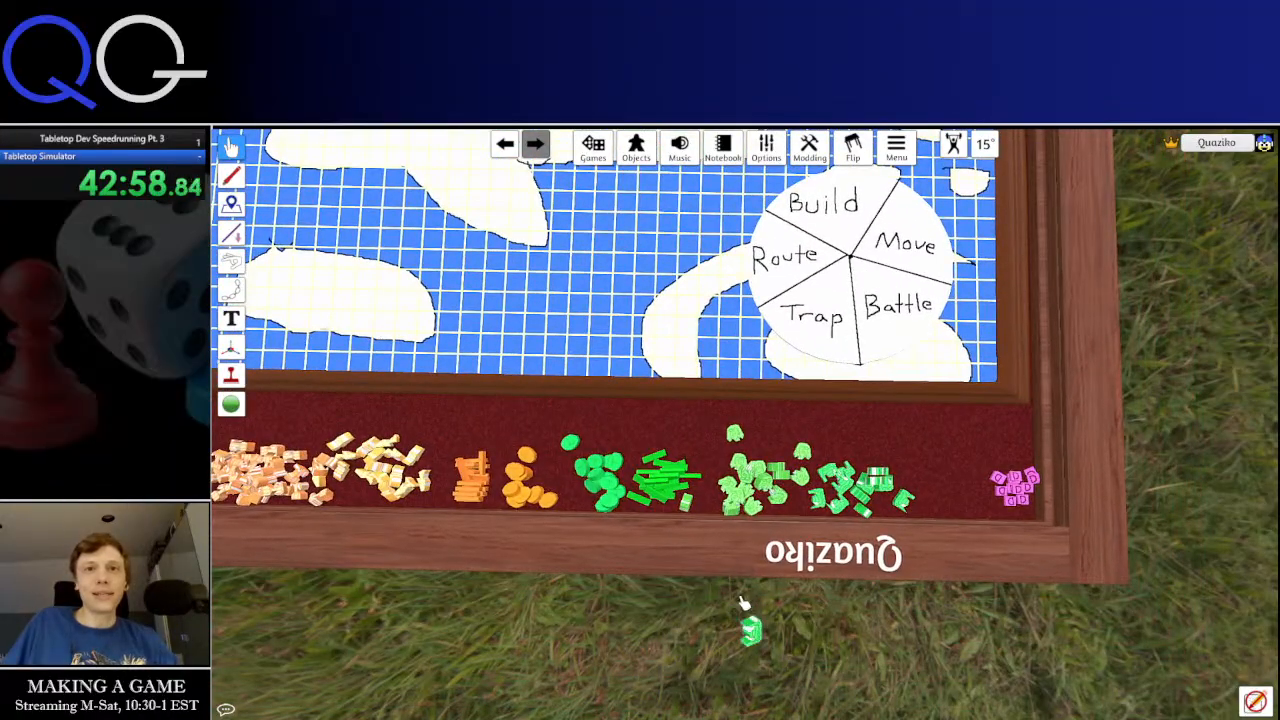
pyautogui.moveTo(745, 612); pyautogui.dragTo(652, 482)
pyautogui.scroll(4, 918, 456)
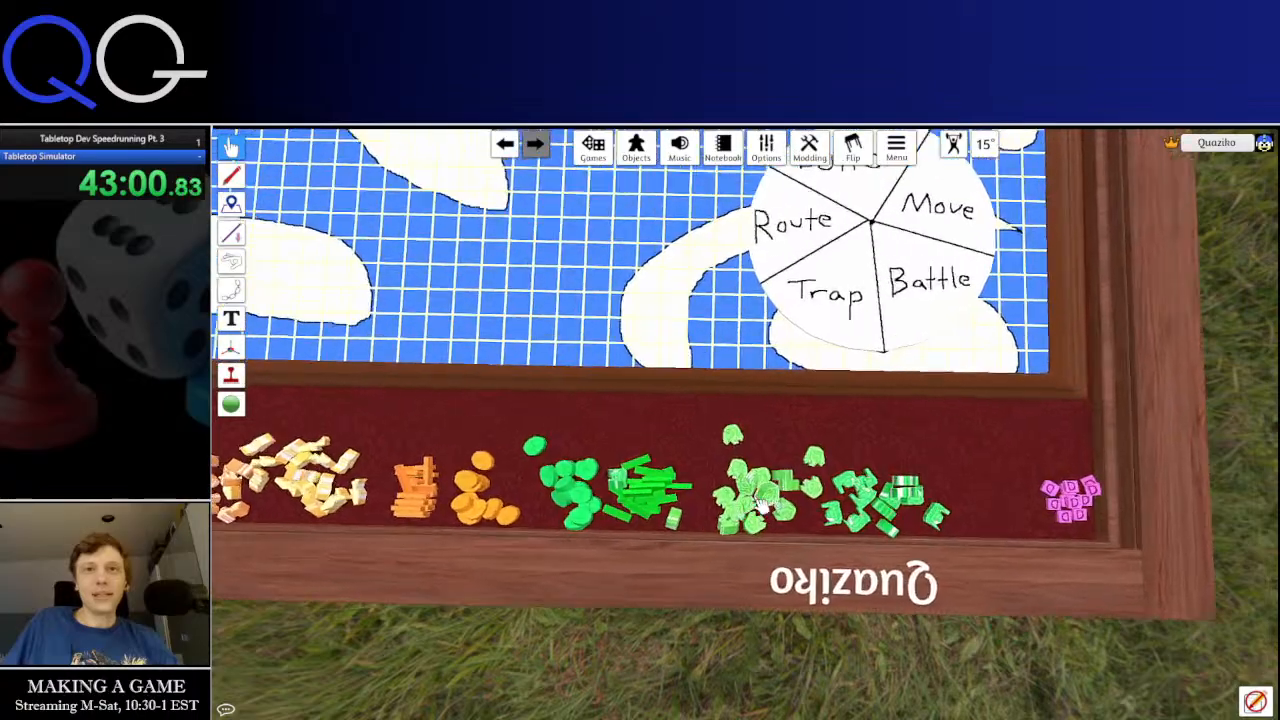
# Move the group of pink pieces to the far left end of the tray, above the orange pieces
pyautogui.press('d')
pyautogui.moveTo(1036, 462); pyautogui.dragTo(1166, 566)
pyautogui.moveTo(1097, 516); pyautogui.dragTo(396, 294)
pyautogui.press('a')
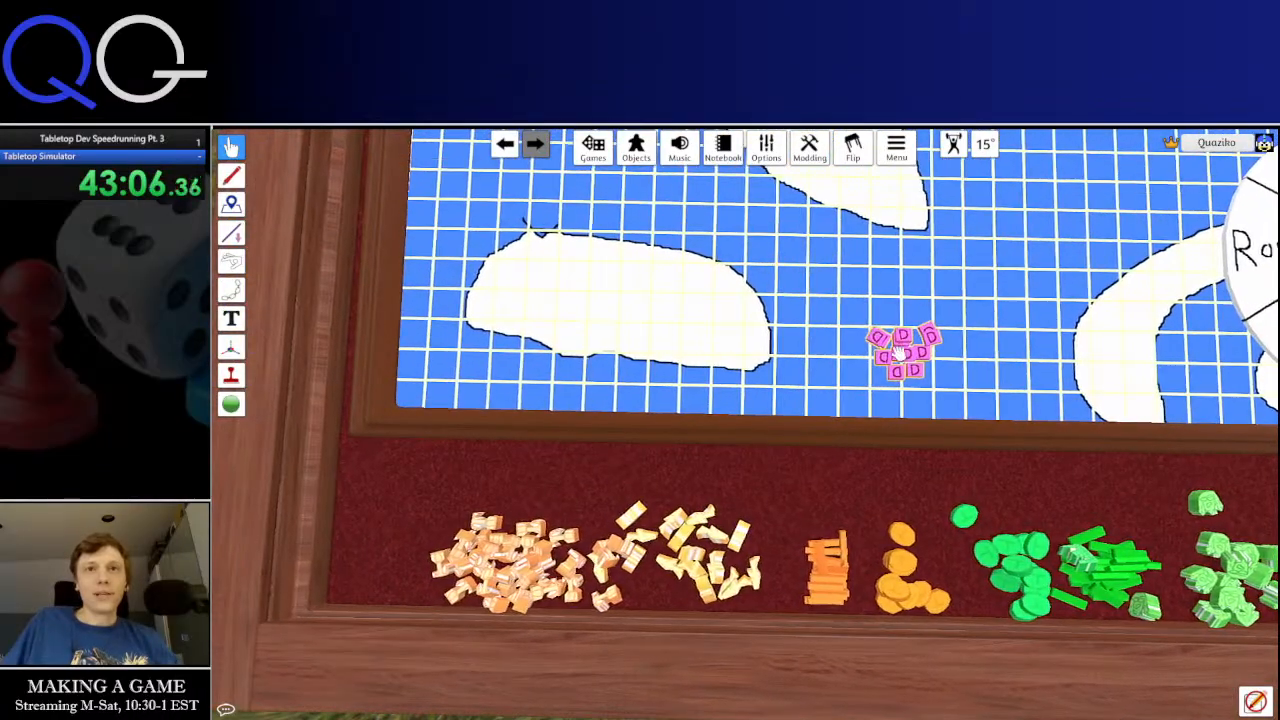
pyautogui.moveTo(861, 309); pyautogui.dragTo(1000, 393)
pyautogui.moveTo(909, 351)
pyautogui.mouseDown()
pyautogui.moveTo(688, 382)
pyautogui.moveTo(380, 455)
pyautogui.moveTo(400, 468)
pyautogui.mouseUp()
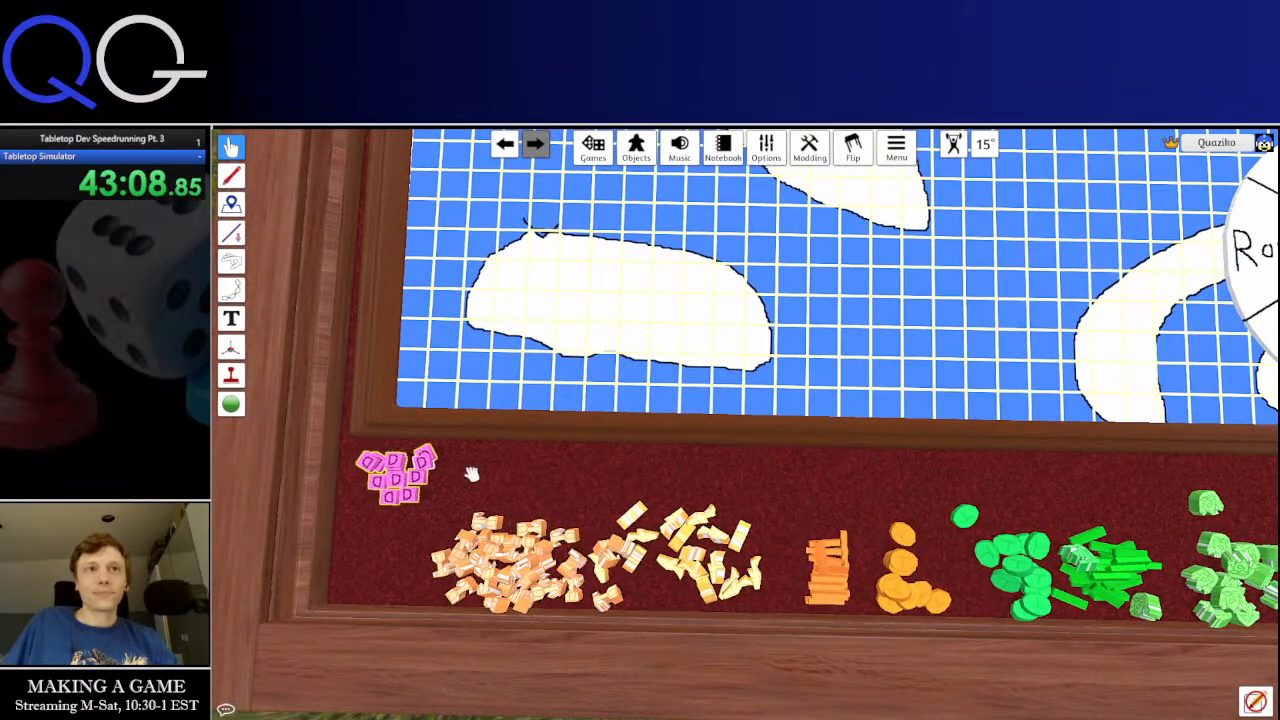
# Shift the orange and yellow piece groups further left in the tray, beneath and beside the pink pieces
pyautogui.press('d')
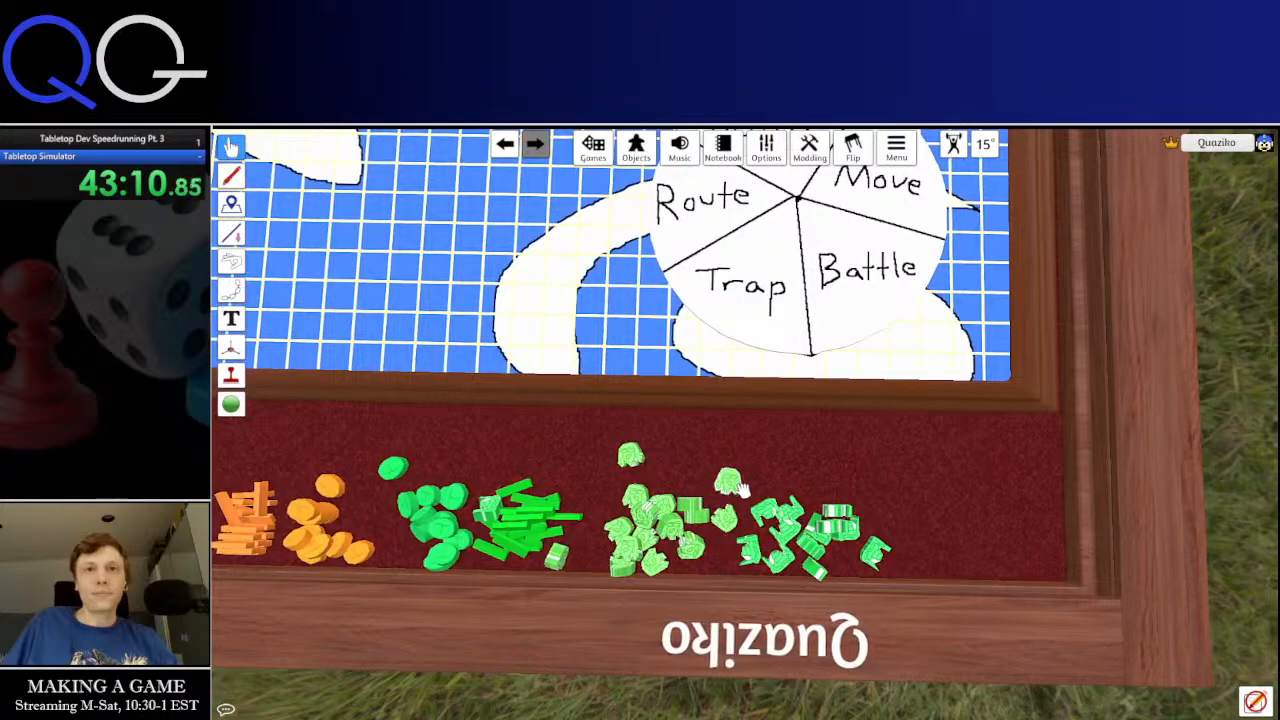
pyautogui.moveTo(905, 592); pyautogui.dragTo(704, 506)
pyautogui.press('a')
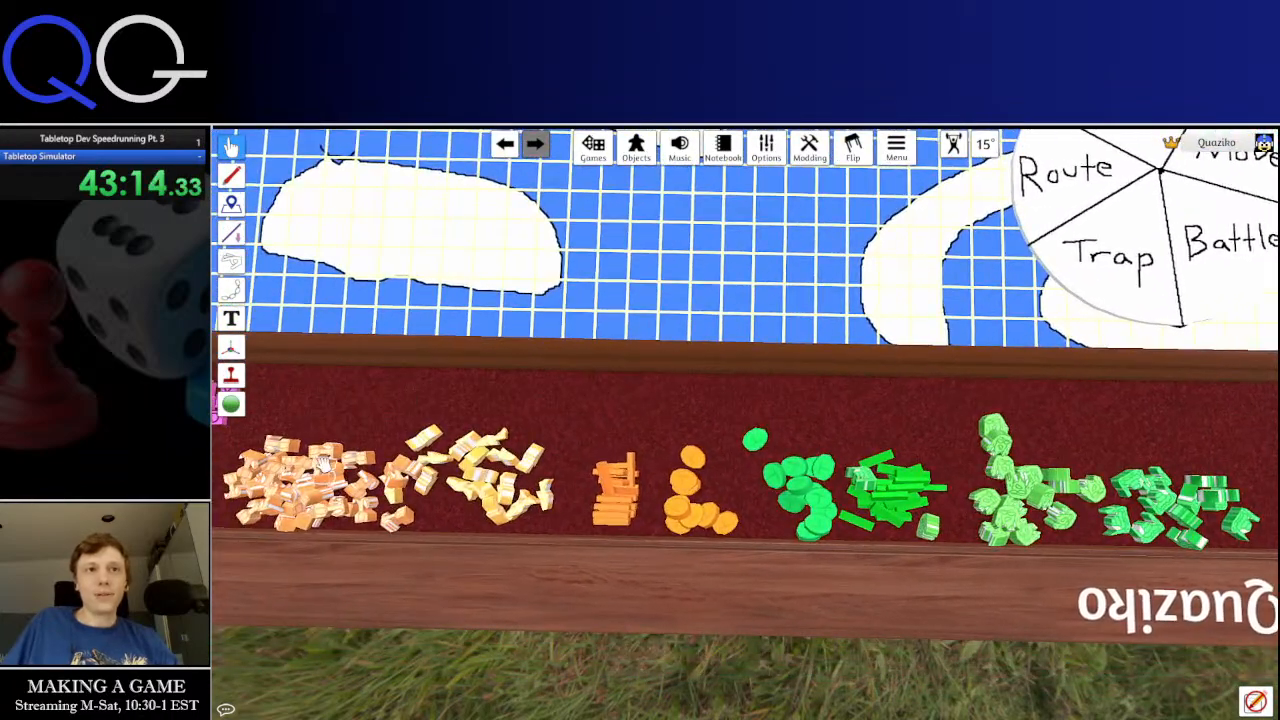
pyautogui.moveTo(358, 430); pyautogui.dragTo(779, 517)
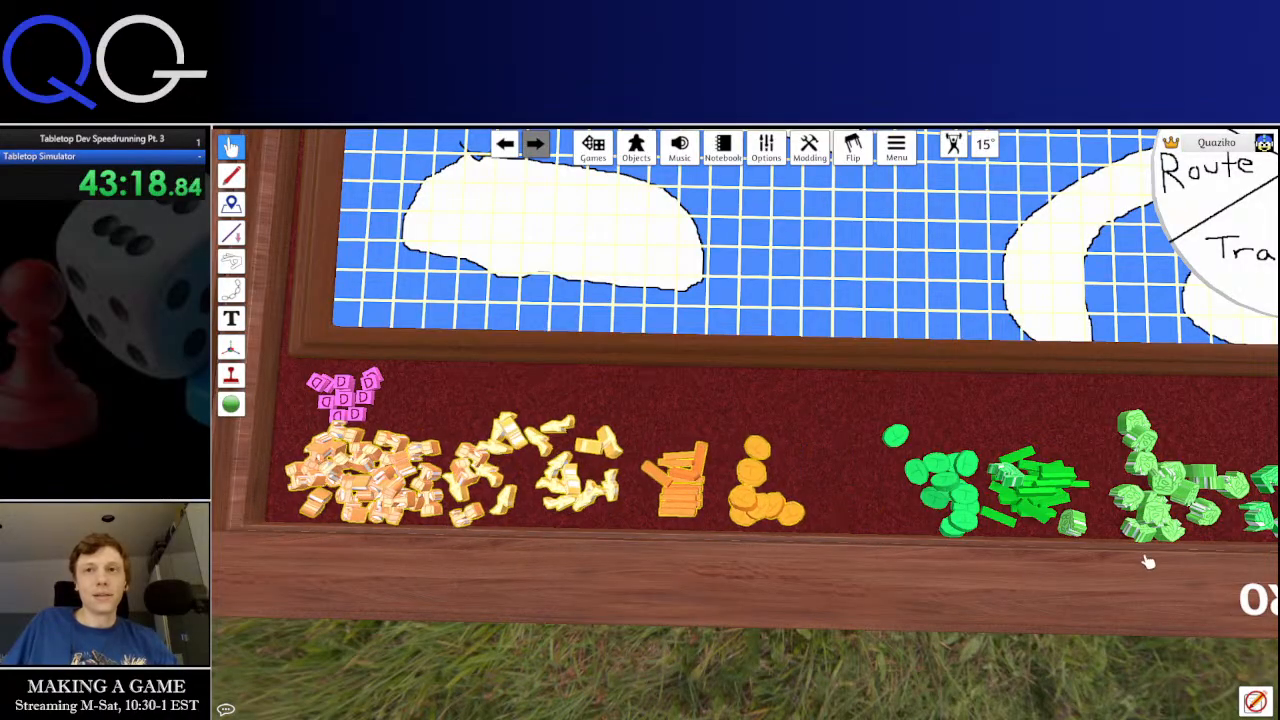
# Select all the green piece groups and shift them together to the right end of the tray
pyautogui.press('d')
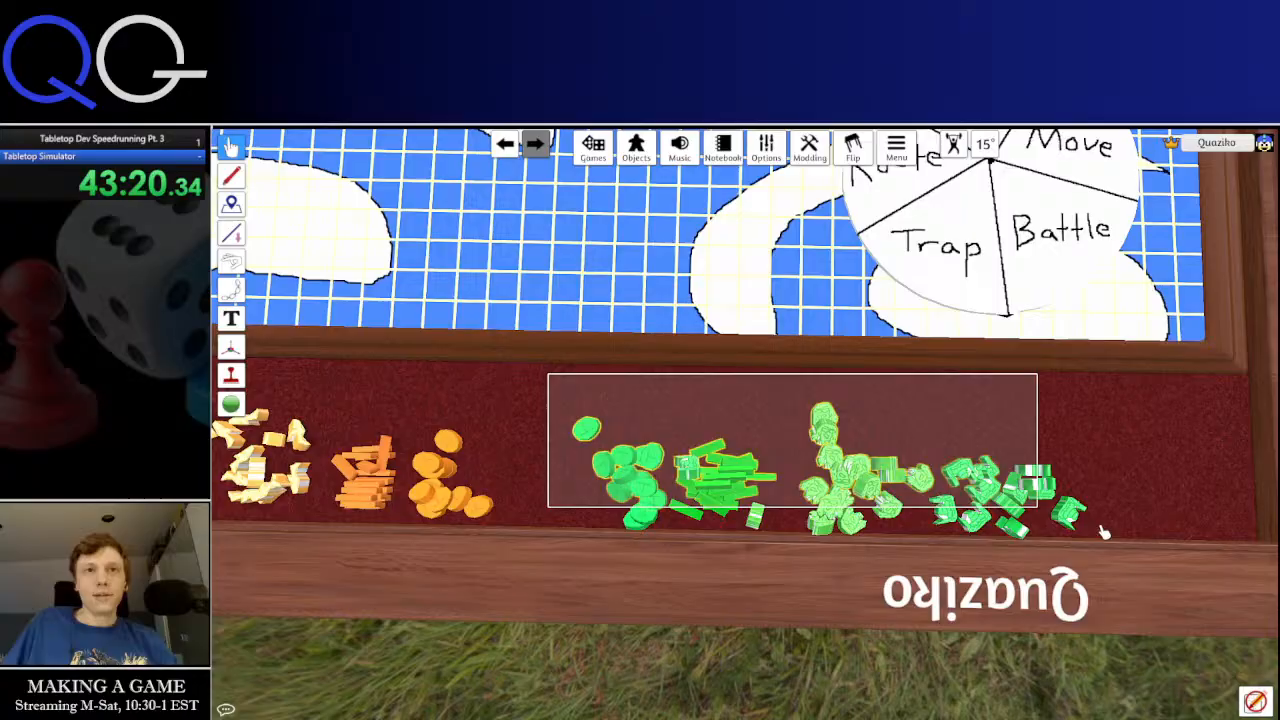
pyautogui.moveTo(1104, 532); pyautogui.dragTo(1129, 546)
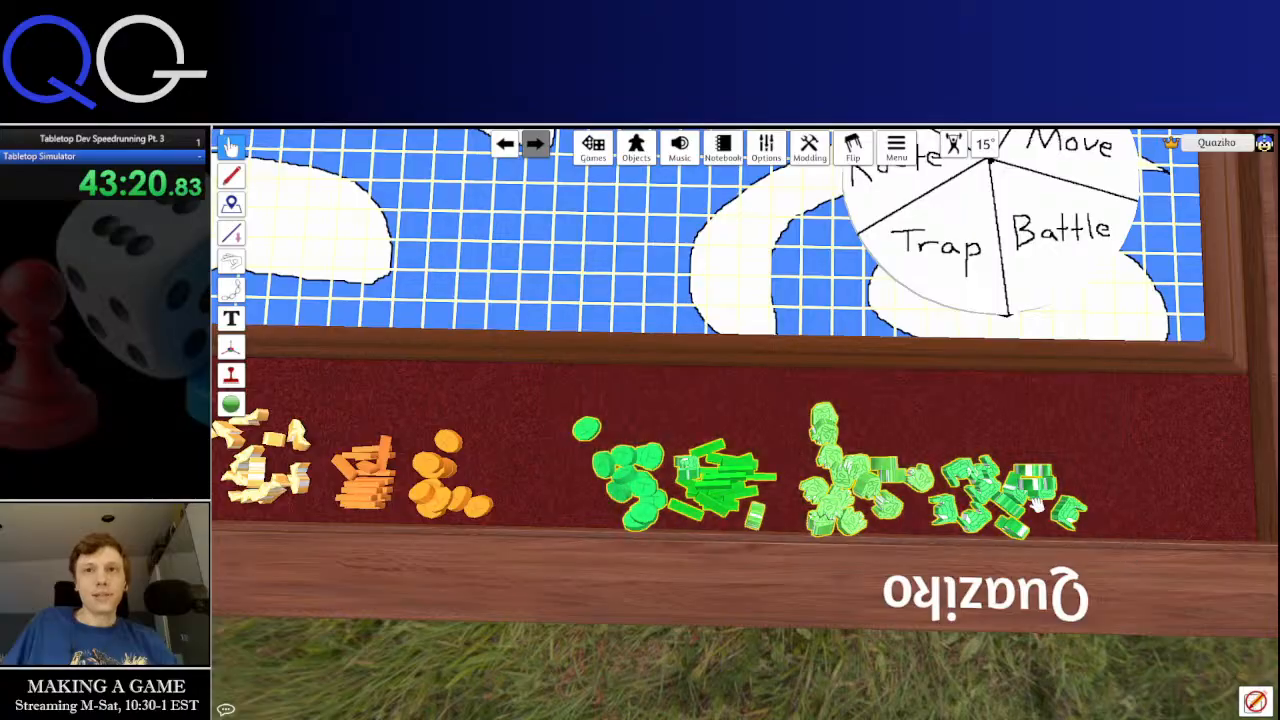
pyautogui.moveTo(982, 494); pyautogui.dragTo(1138, 476)
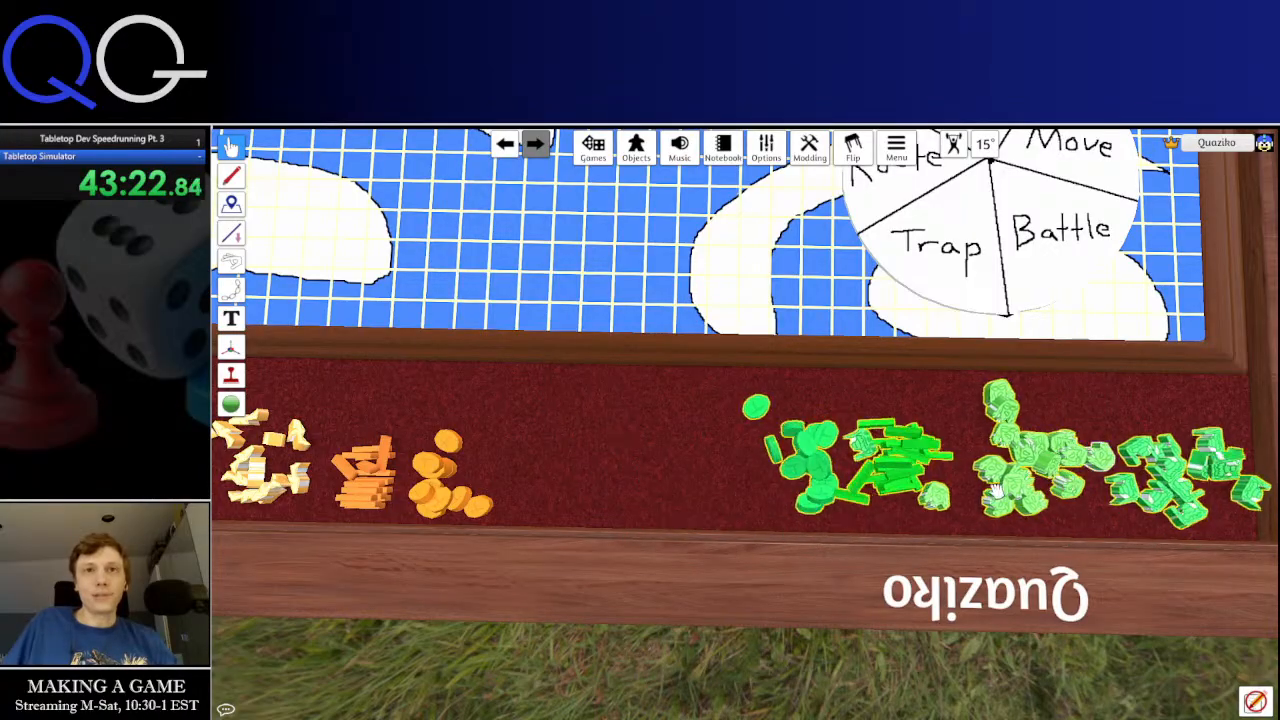
# Place the action wheel in the tray gap between the orange and green pieces and lock it
pyautogui.moveTo(1020, 289); pyautogui.dragTo(680, 457)
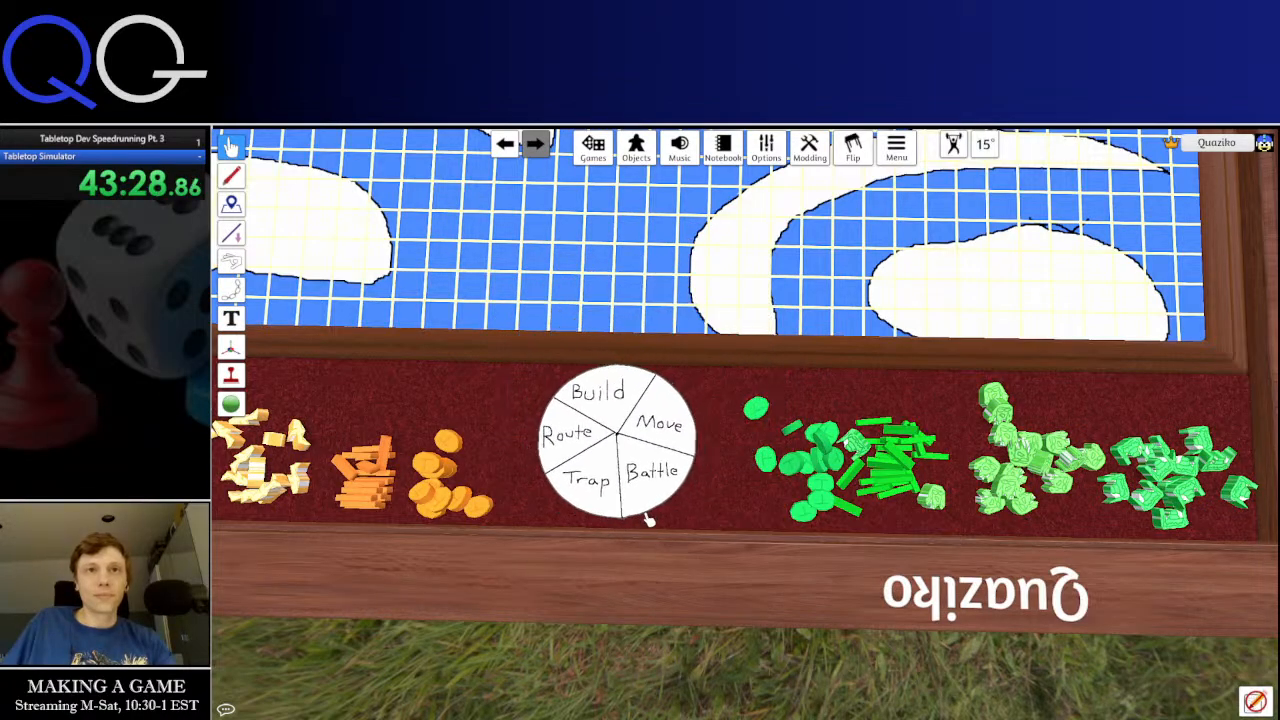
pyautogui.scroll(5, 702, 463)
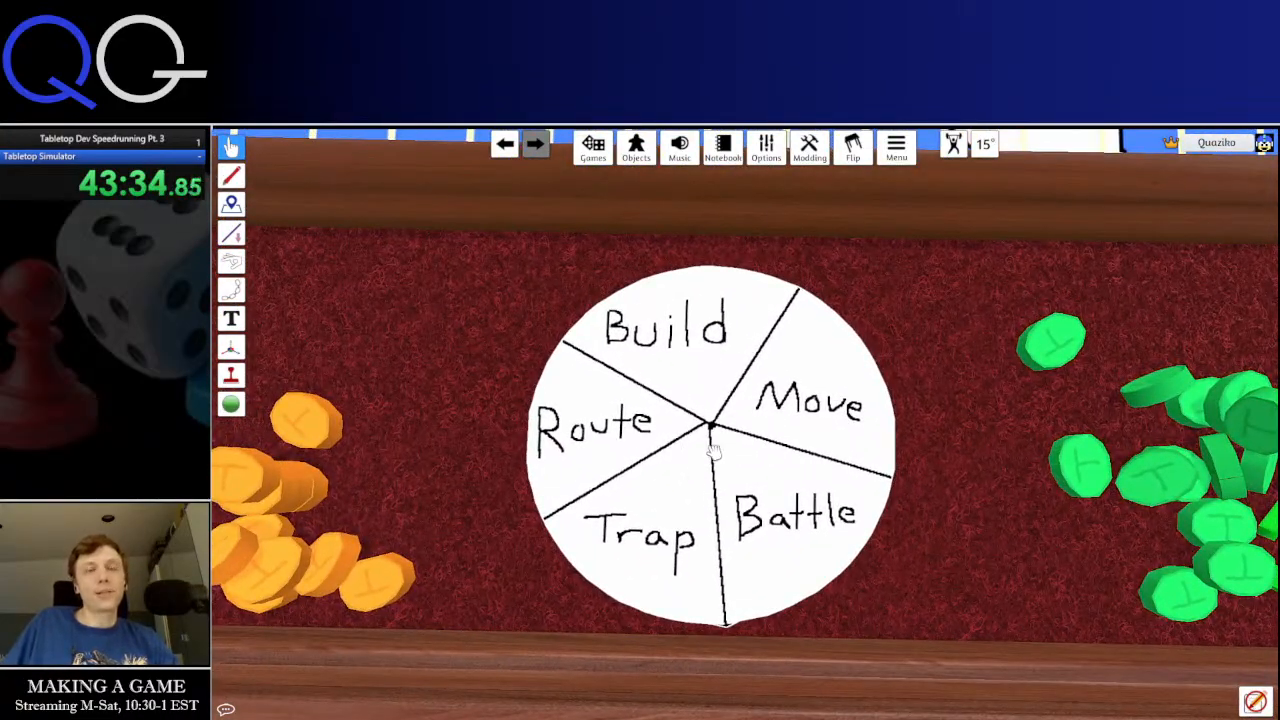
pyautogui.rightClick(712, 450)
pyautogui.moveTo(770, 477)
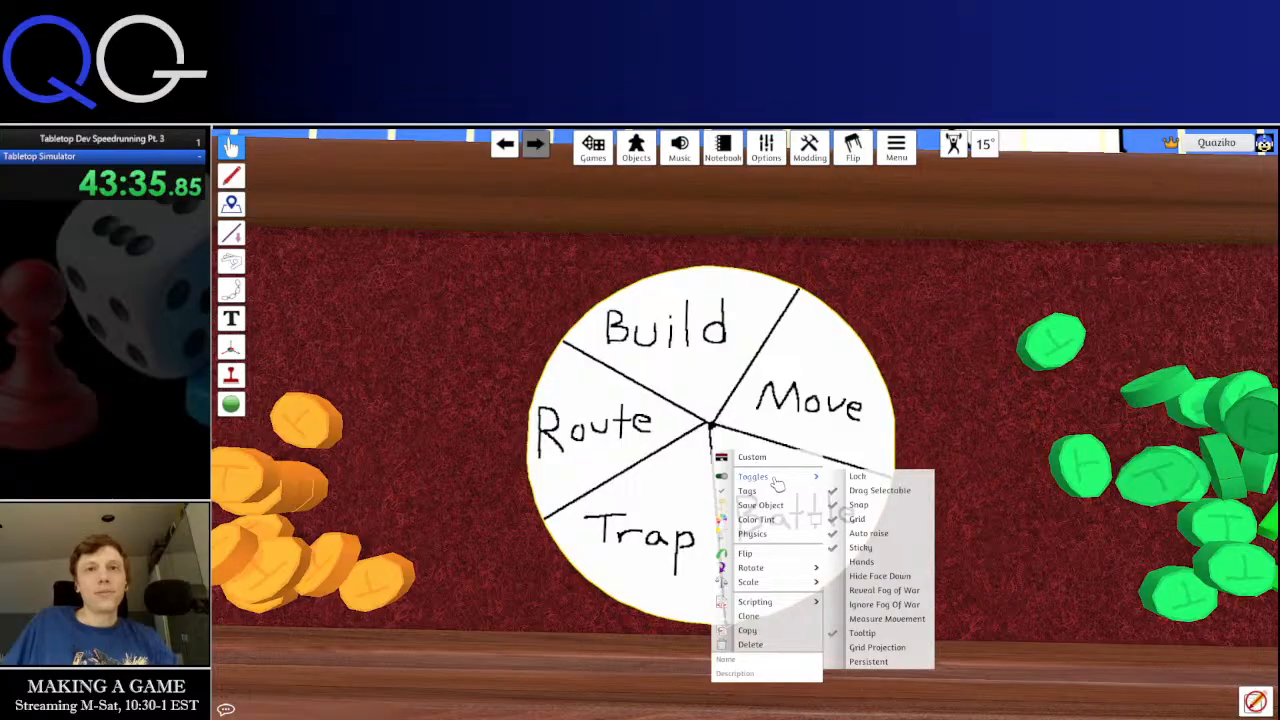
pyautogui.click(858, 477)
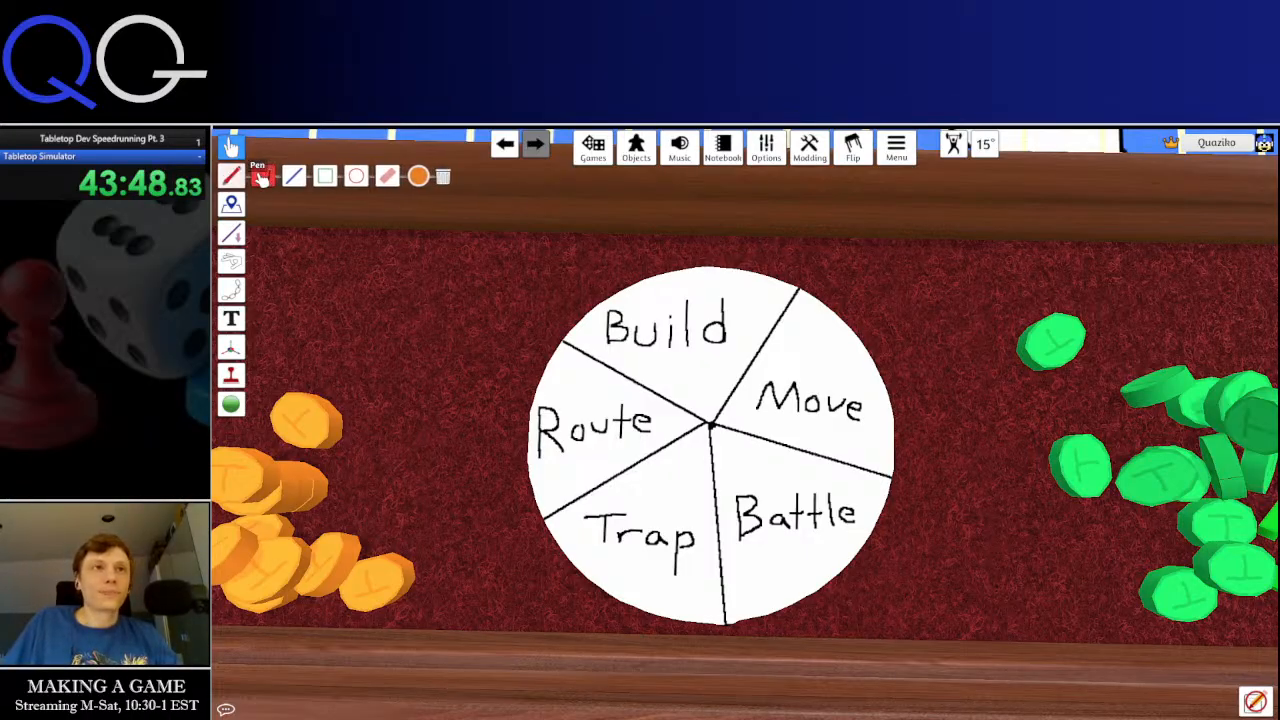
# Activate the Pen tool and set its colour to purple, RGB 109, 62, 233
pyautogui.click(261, 177)
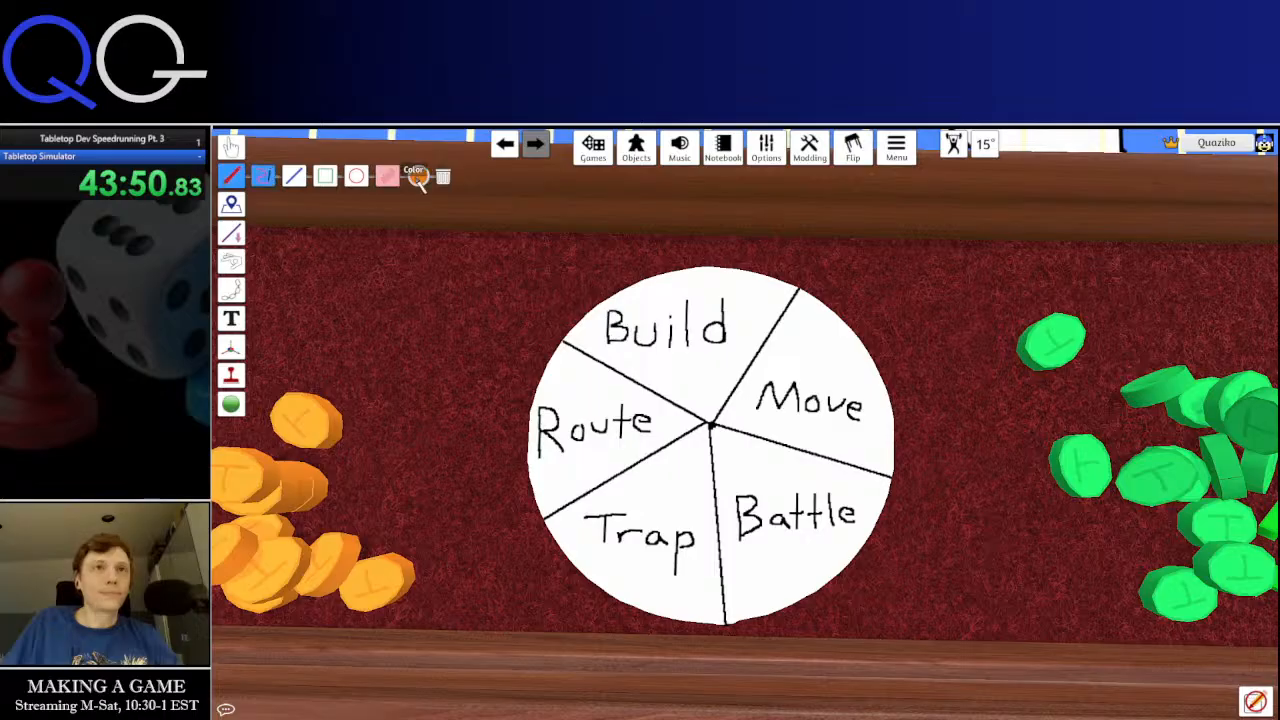
pyautogui.click(419, 177)
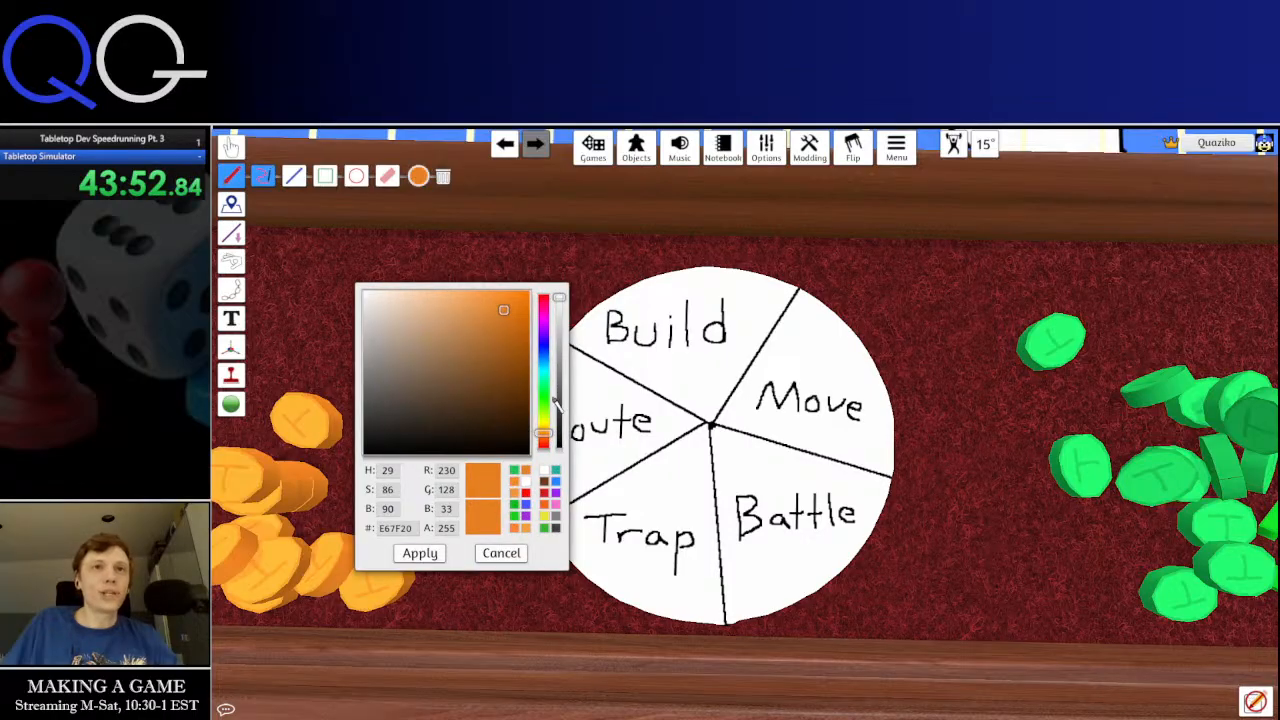
pyautogui.click(546, 342)
pyautogui.click(487, 310)
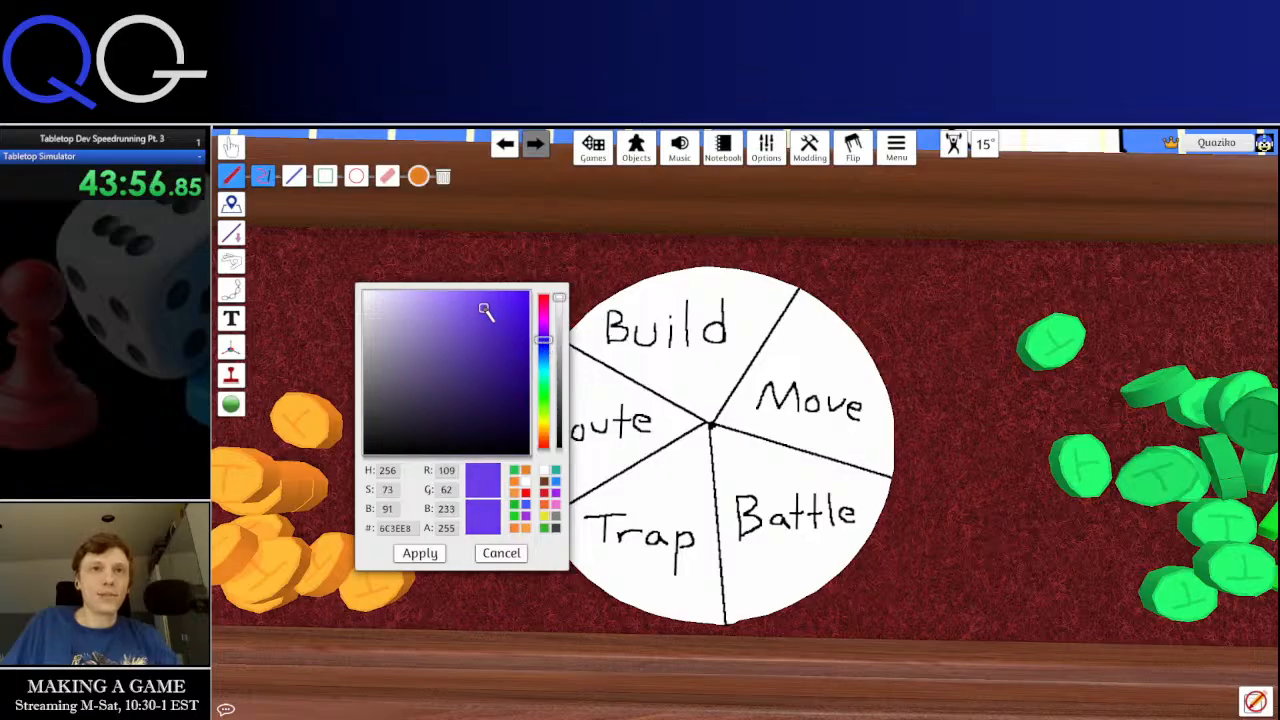
pyautogui.click(420, 553)
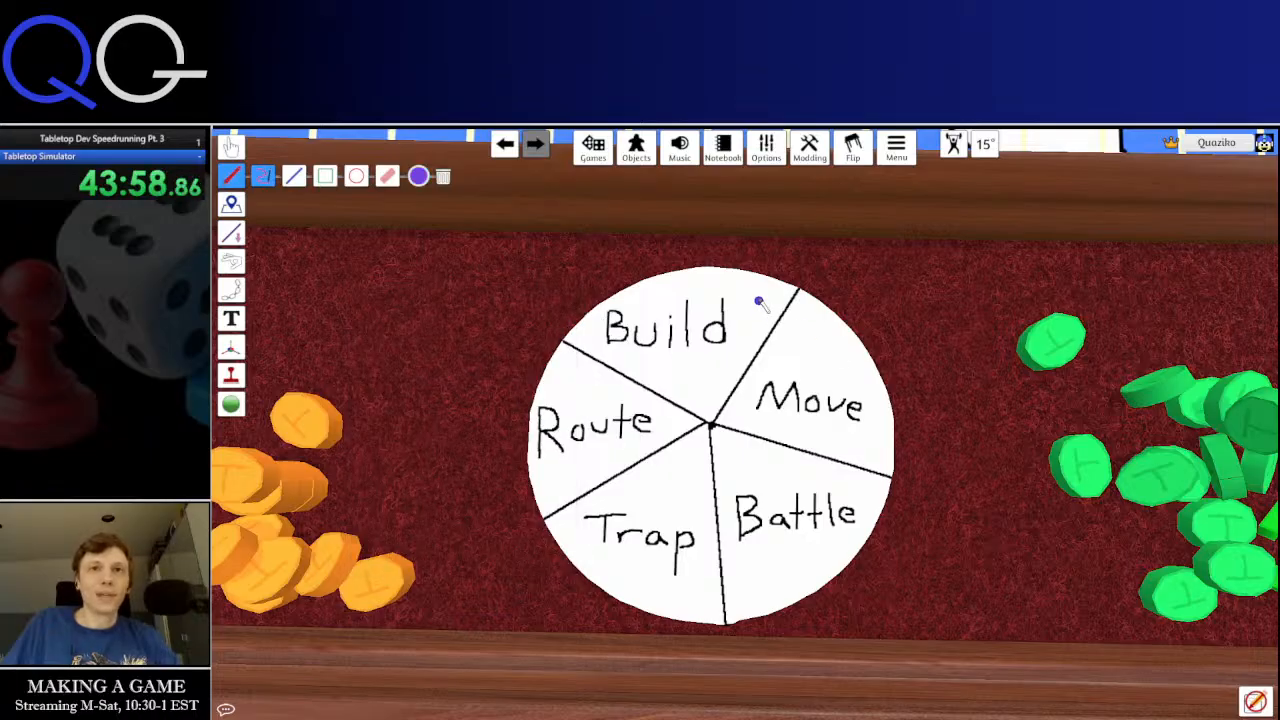
pyautogui.moveTo(760, 302)
pyautogui.mouseDown()
pyautogui.moveTo(835, 378)
pyautogui.moveTo(840, 346)
pyautogui.mouseUp()
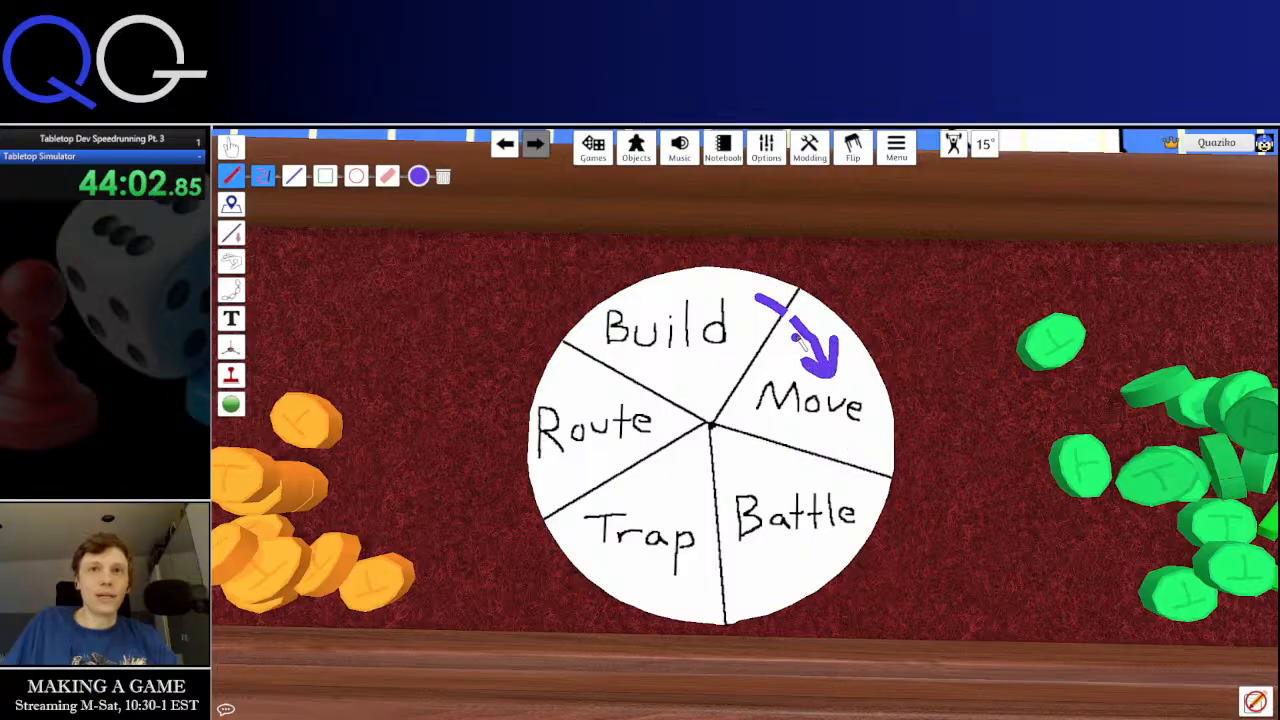
pyautogui.scroll(4, 799, 340)
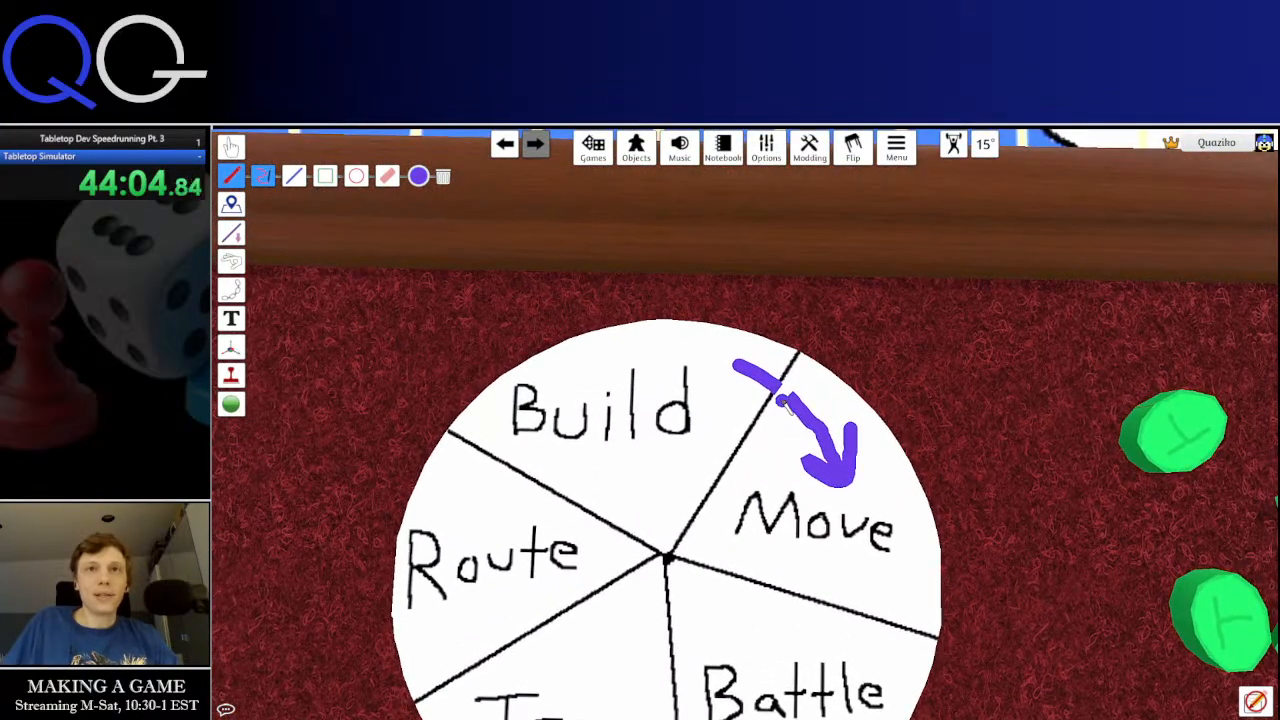
pyautogui.moveTo(700, 406)
pyautogui.mouseDown()
pyautogui.moveTo(755, 478)
pyautogui.moveTo(680, 500)
pyautogui.moveTo(767, 400)
pyautogui.moveTo(788, 430)
pyautogui.moveTo(770, 395)
pyautogui.moveTo(790, 388)
pyautogui.moveTo(695, 392)
pyautogui.moveTo(612, 432)
pyautogui.moveTo(520, 620)
pyautogui.moveTo(778, 600)
pyautogui.mouseUp()
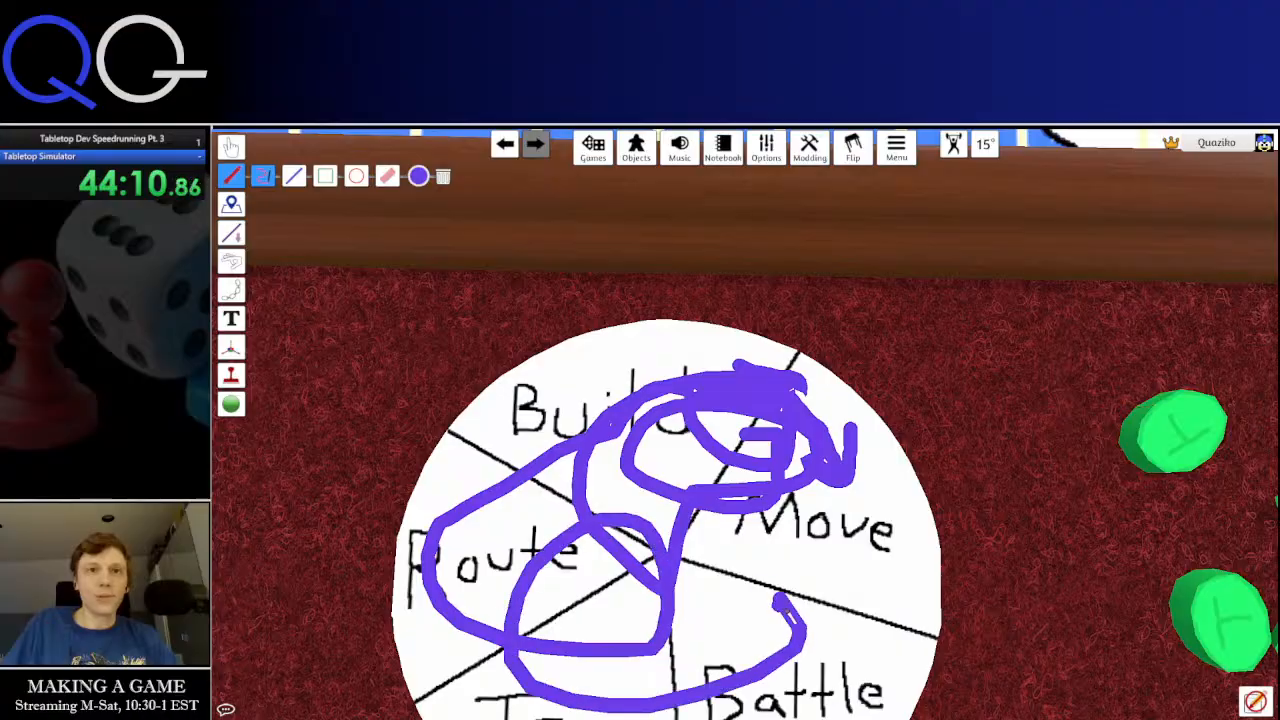
pyautogui.hotkey('ctrl', 'z')
pyautogui.scroll(-10, 839, 593)
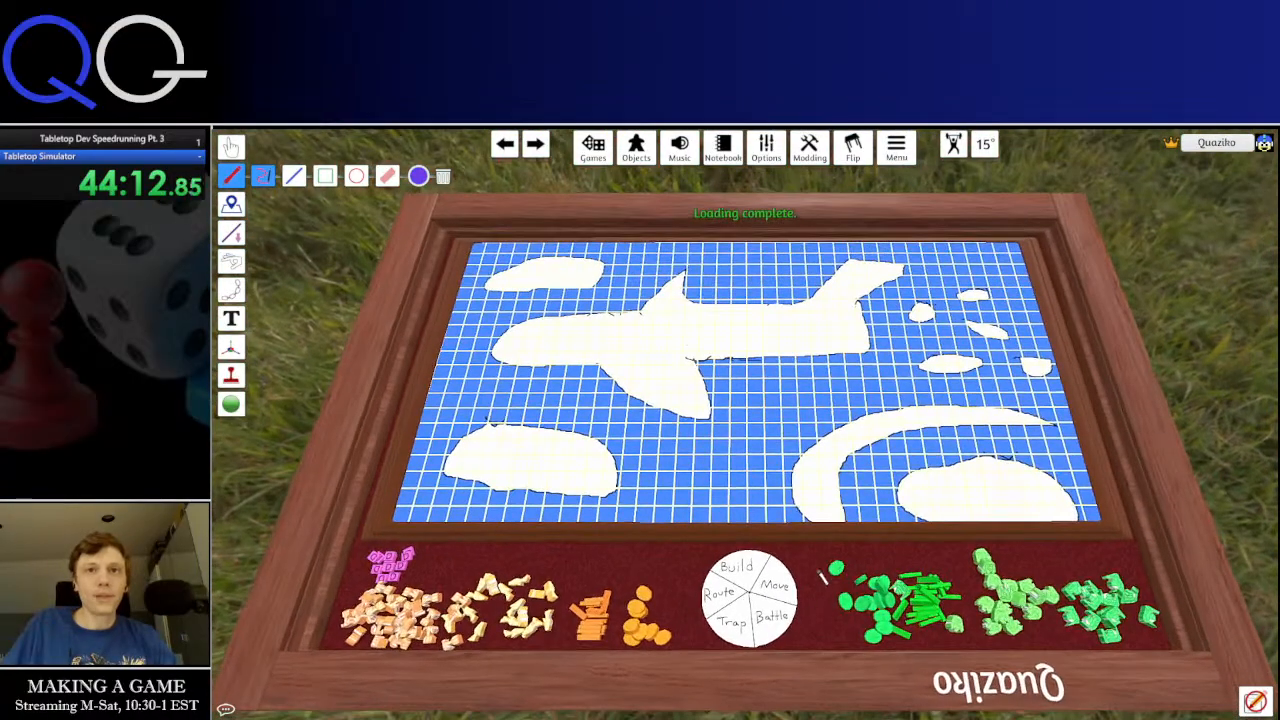
pyautogui.press('space')
pyautogui.scroll(10, 758, 527)
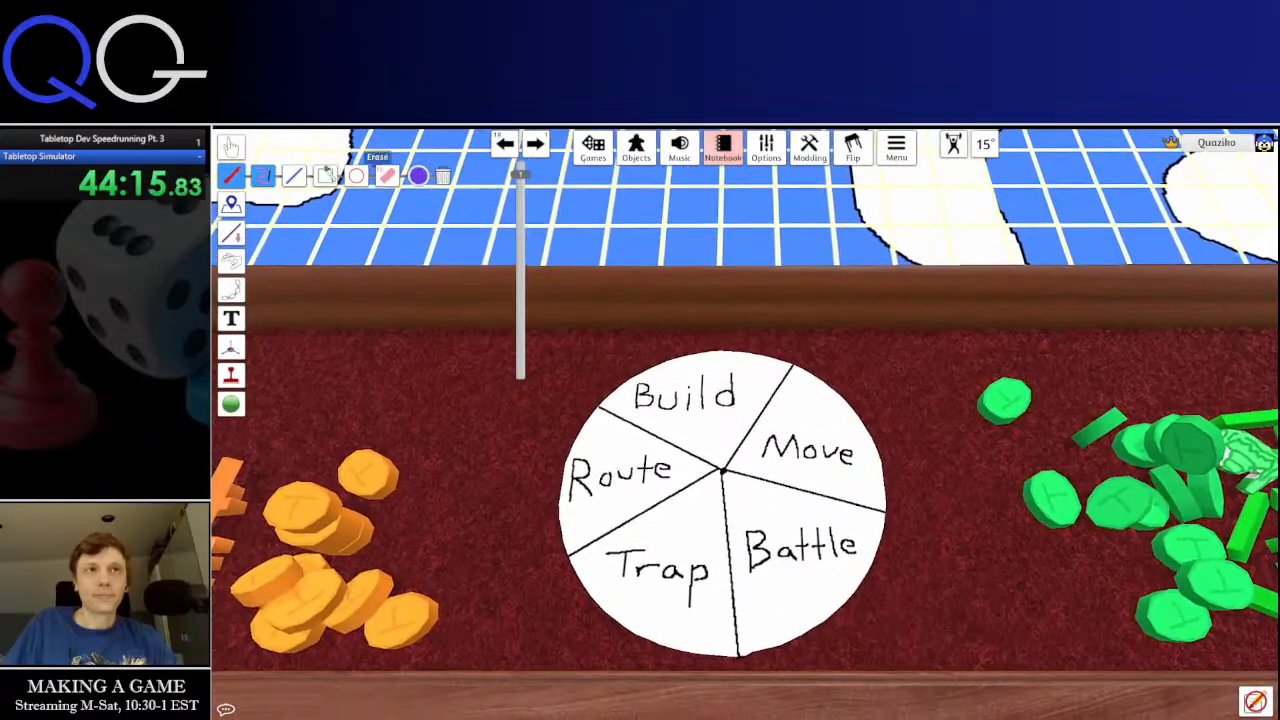
pyautogui.click(231, 146)
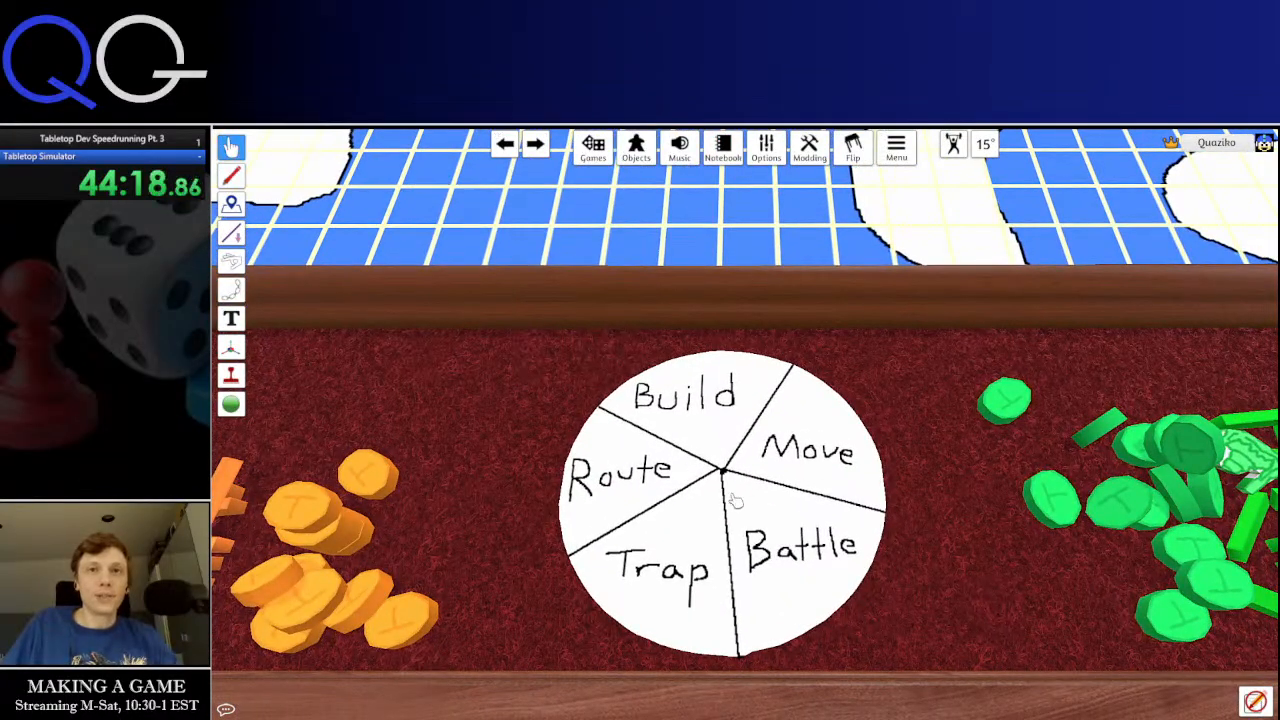
# Draw purple pen arrows across the wheel's dividing lines from Build to Move, Battle to Trap, and Route to Build
pyautogui.scroll(5, 735, 500)
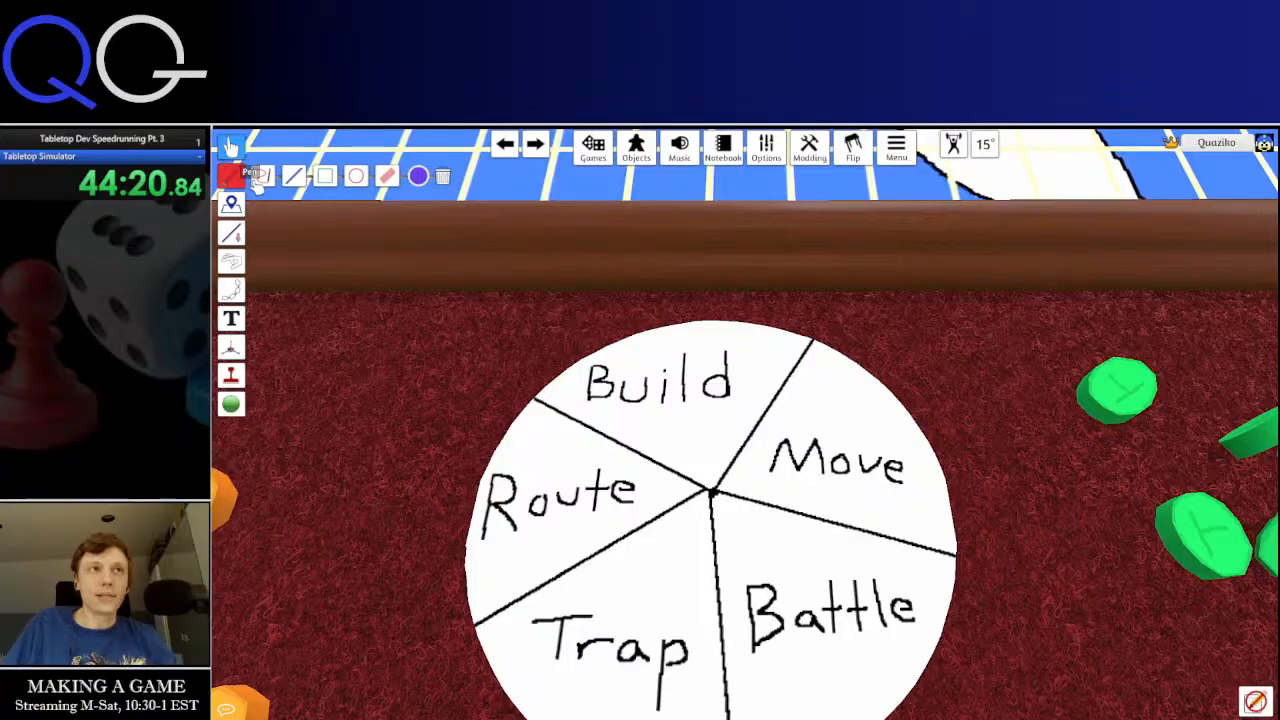
pyautogui.click(258, 177)
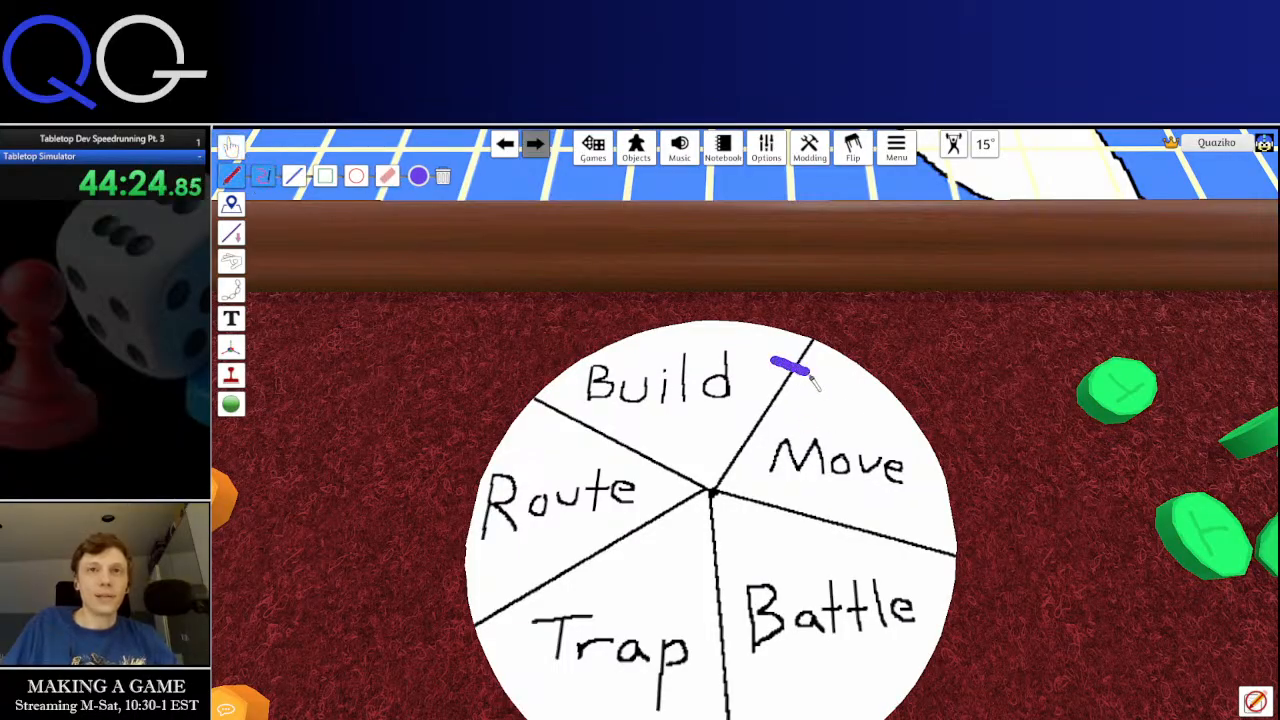
pyautogui.moveTo(815, 382)
pyautogui.mouseDown()
pyautogui.moveTo(827, 393)
pyautogui.moveTo(810, 401)
pyautogui.moveTo(838, 395)
pyautogui.mouseUp()
pyautogui.press('s')
pyautogui.press('a')
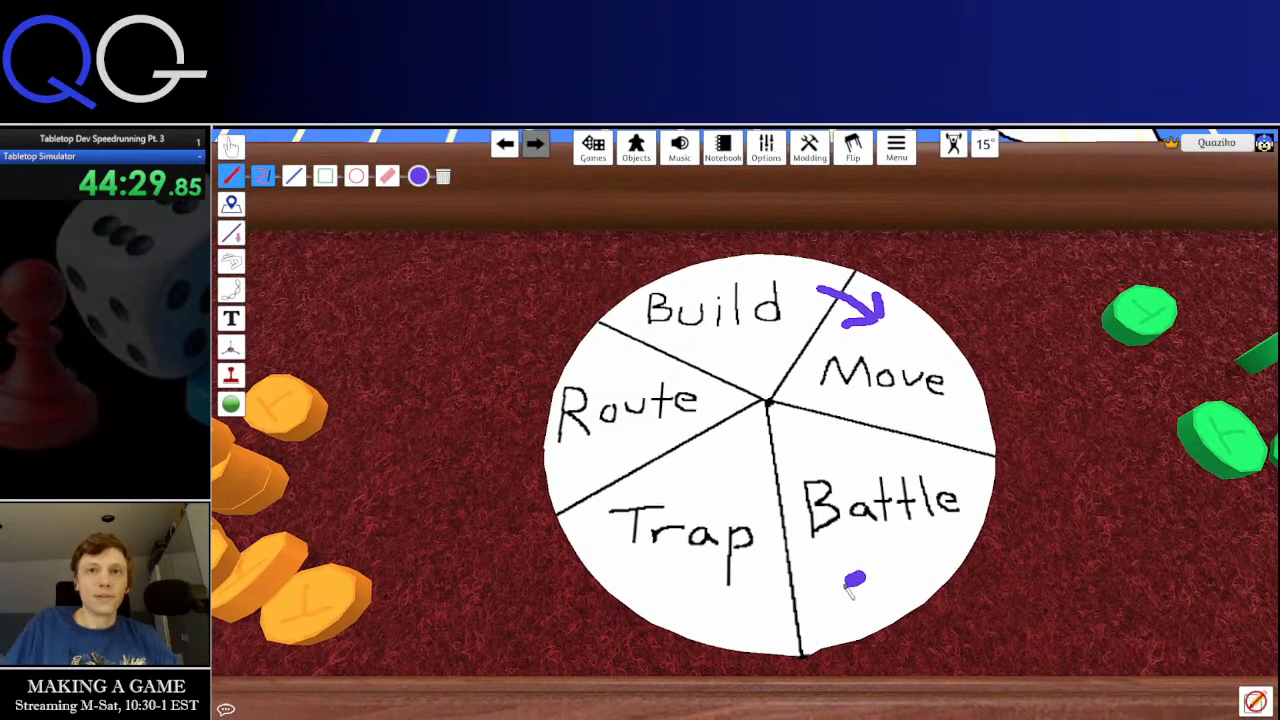
pyautogui.moveTo(849, 590)
pyautogui.mouseDown()
pyautogui.moveTo(762, 602)
pyautogui.moveTo(782, 580)
pyautogui.mouseUp()
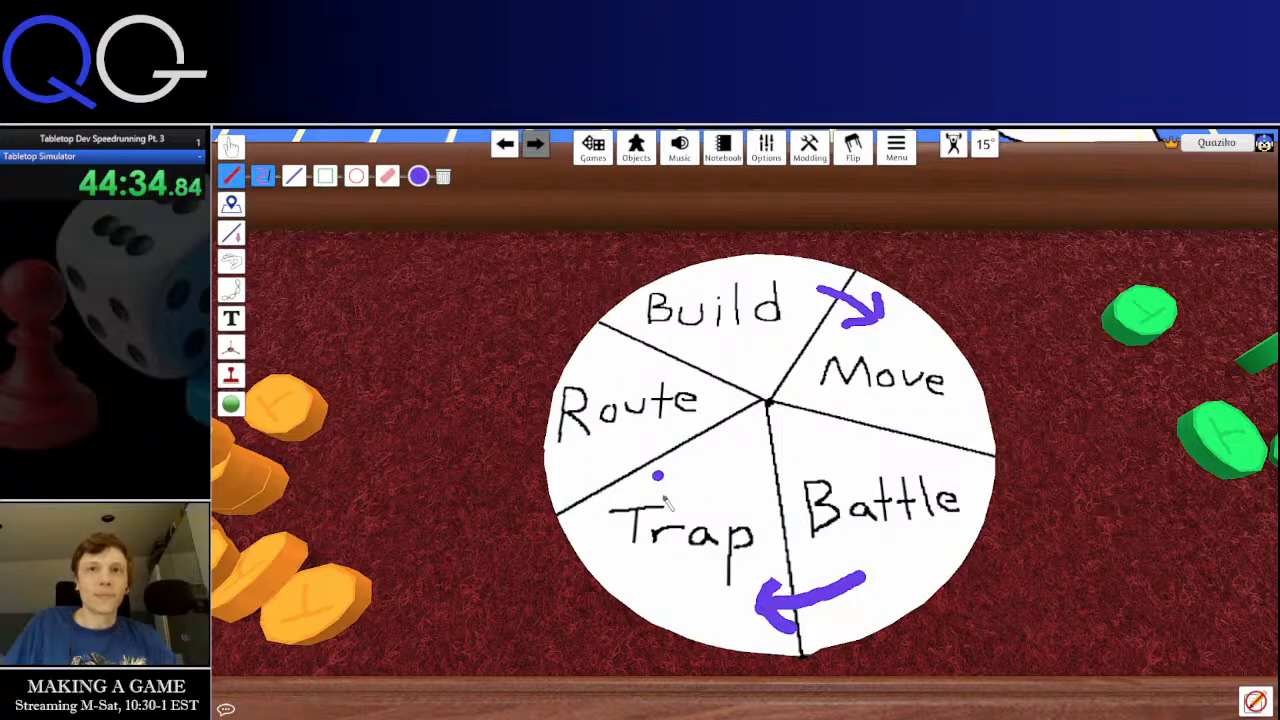
pyautogui.moveTo(607, 356)
pyautogui.mouseDown()
pyautogui.moveTo(634, 340)
pyautogui.moveTo(610, 328)
pyautogui.mouseUp()
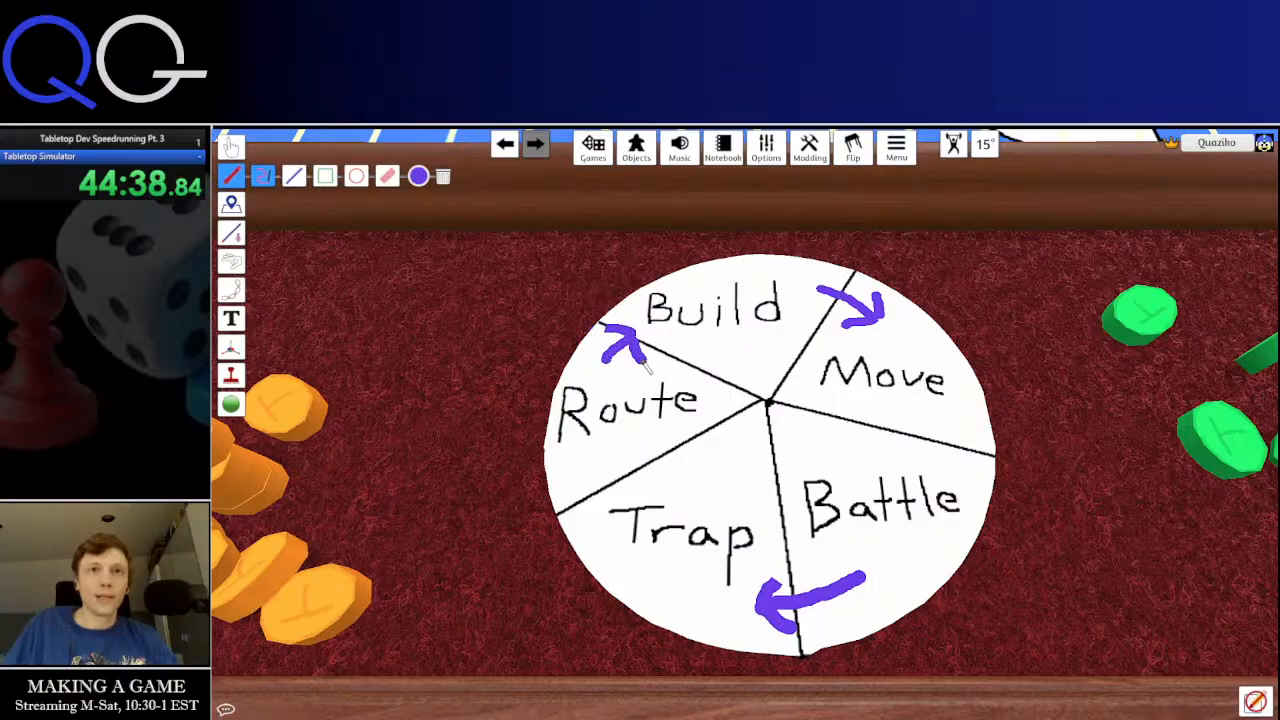
pyautogui.click(940, 505)
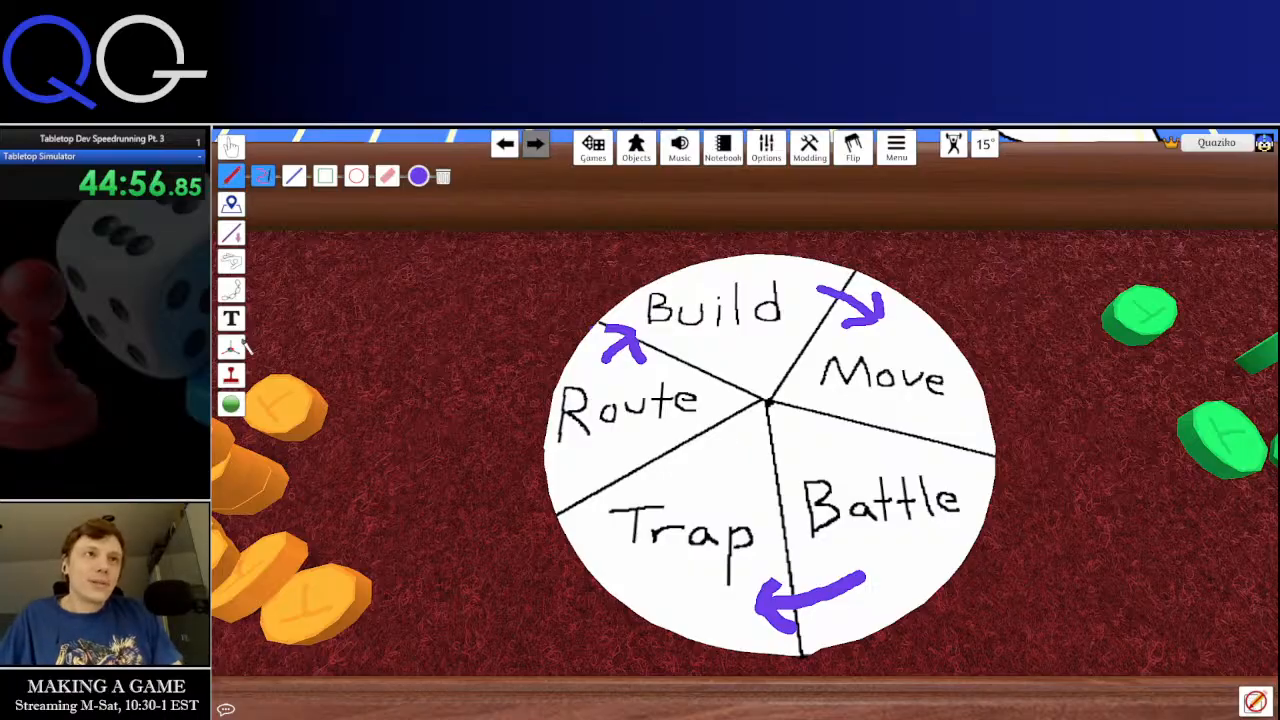
# Place one orange coin and one green coin on the wheel's Trap section
pyautogui.click(231, 147)
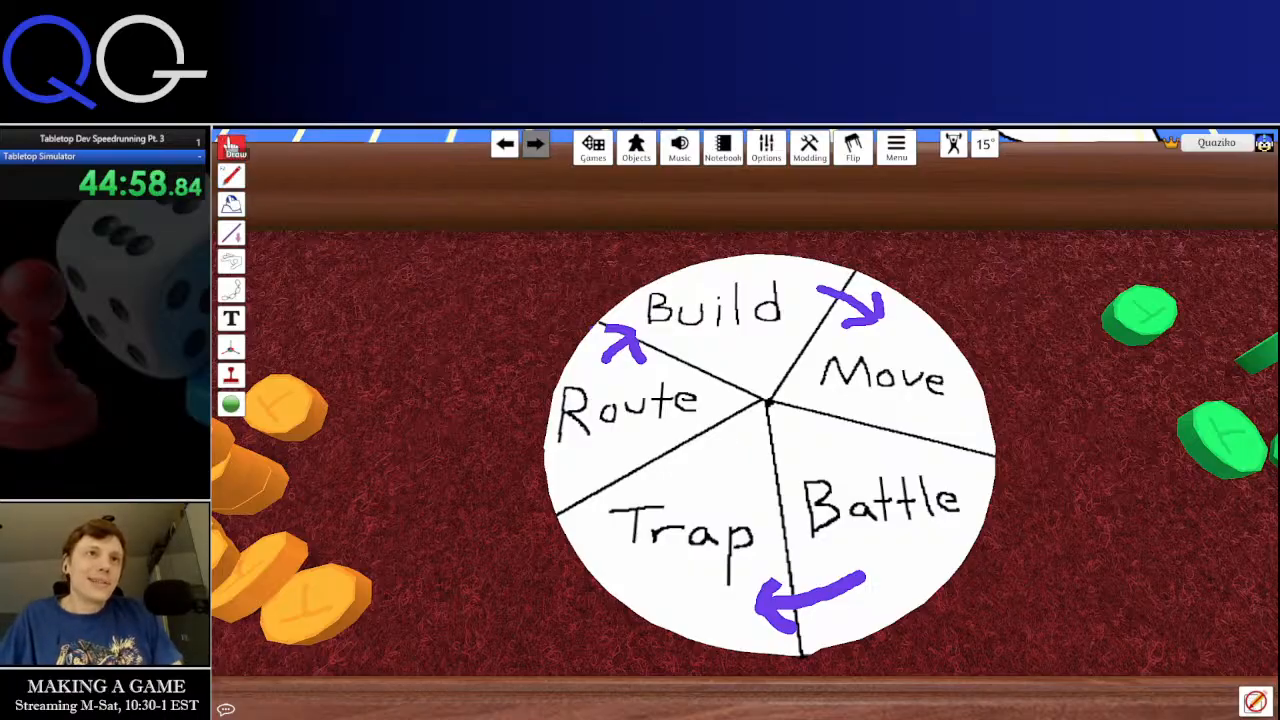
pyautogui.moveTo(297, 437); pyautogui.dragTo(438, 422)
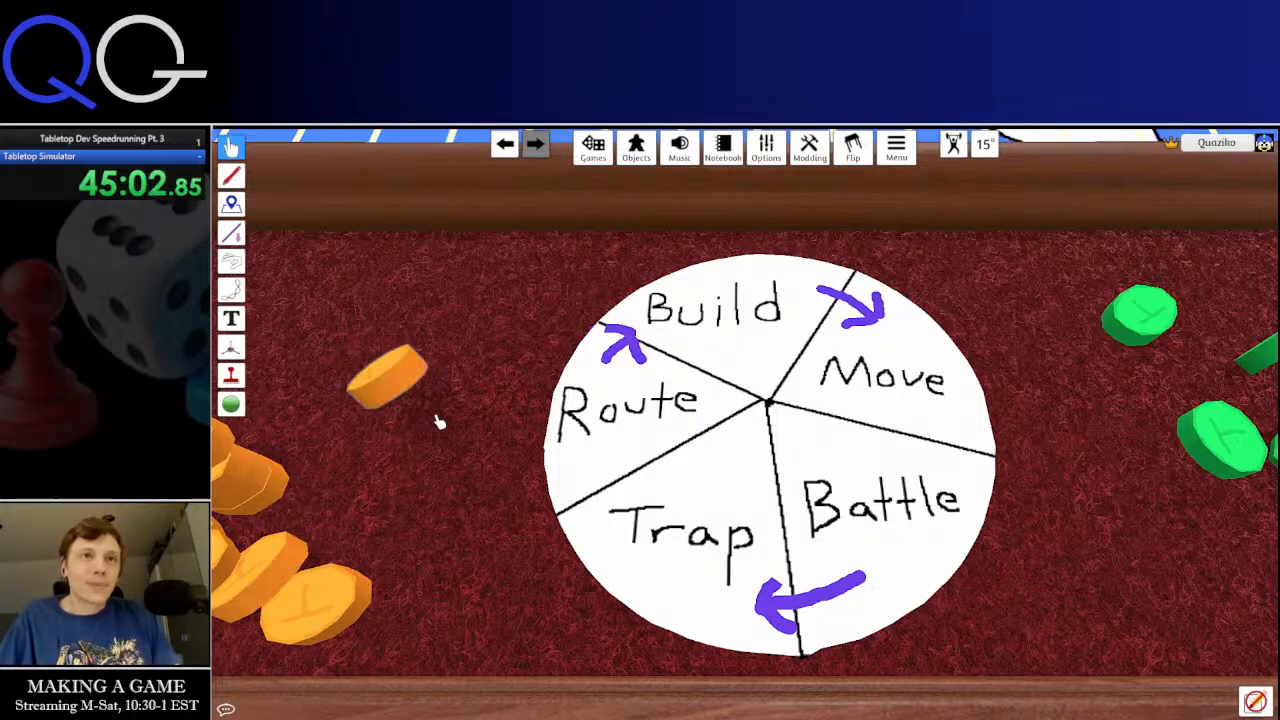
pyautogui.moveTo(400, 385); pyautogui.dragTo(652, 540)
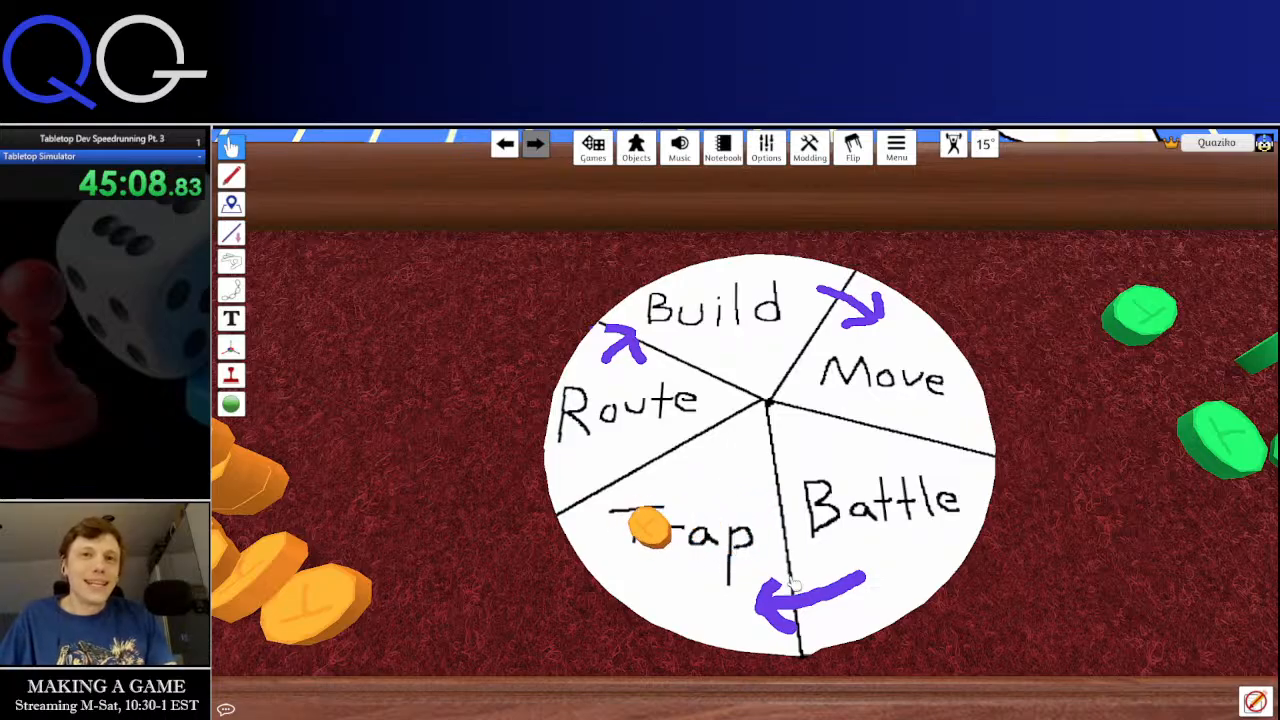
pyautogui.moveTo(1140, 315); pyautogui.dragTo(730, 488)
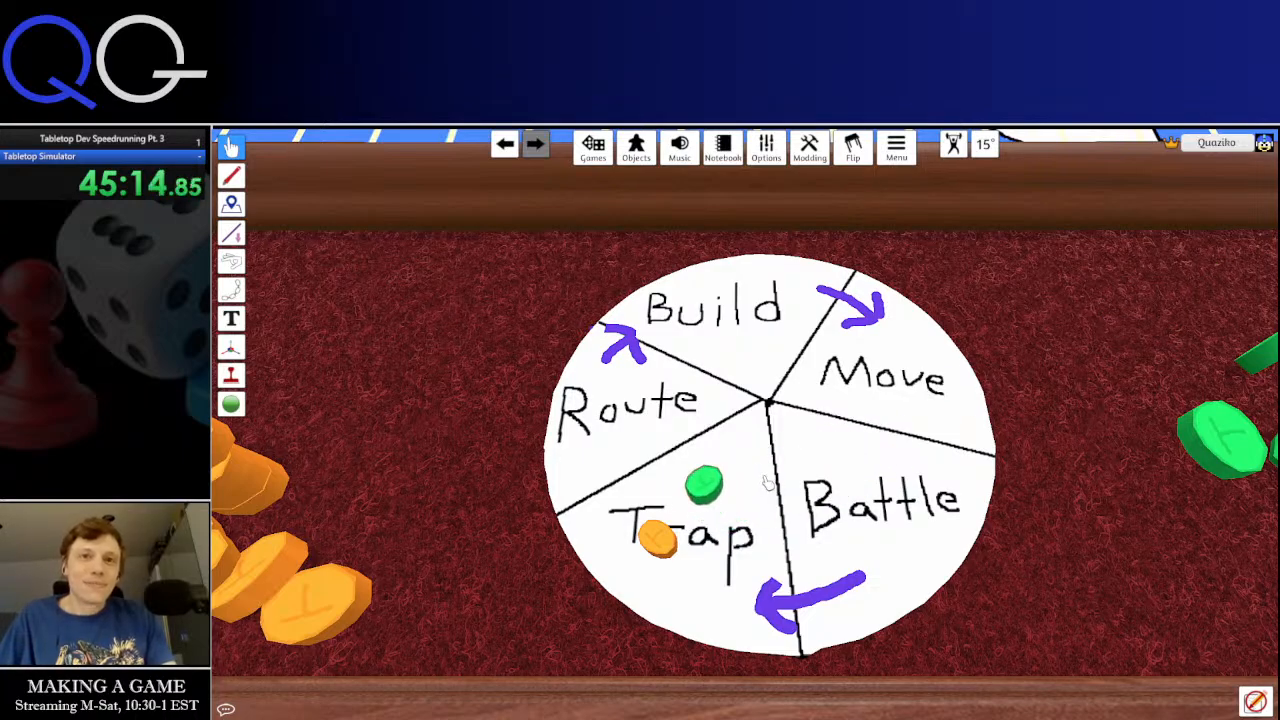
pyautogui.moveTo(716, 516)
pyautogui.mouseDown()
pyautogui.moveTo(725, 485)
pyautogui.moveTo(740, 482)
pyautogui.moveTo(738, 505)
pyautogui.mouseUp()
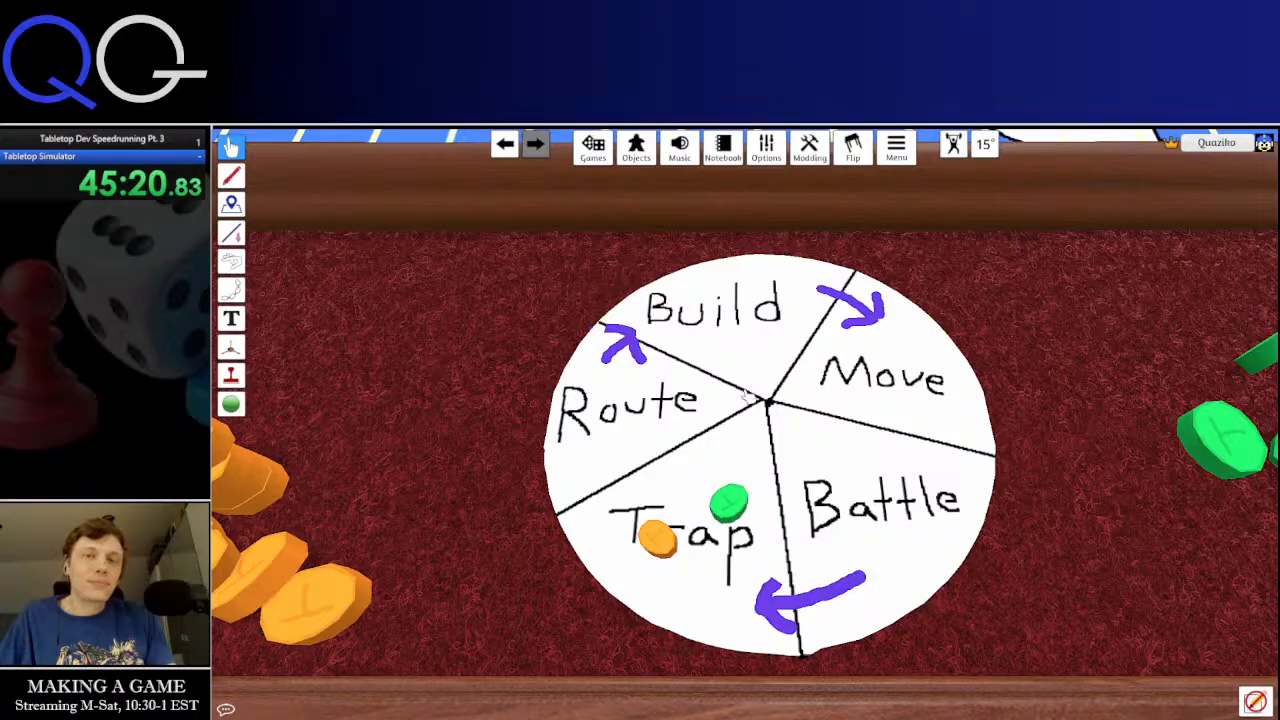
pyautogui.scroll(-5, 794, 477)
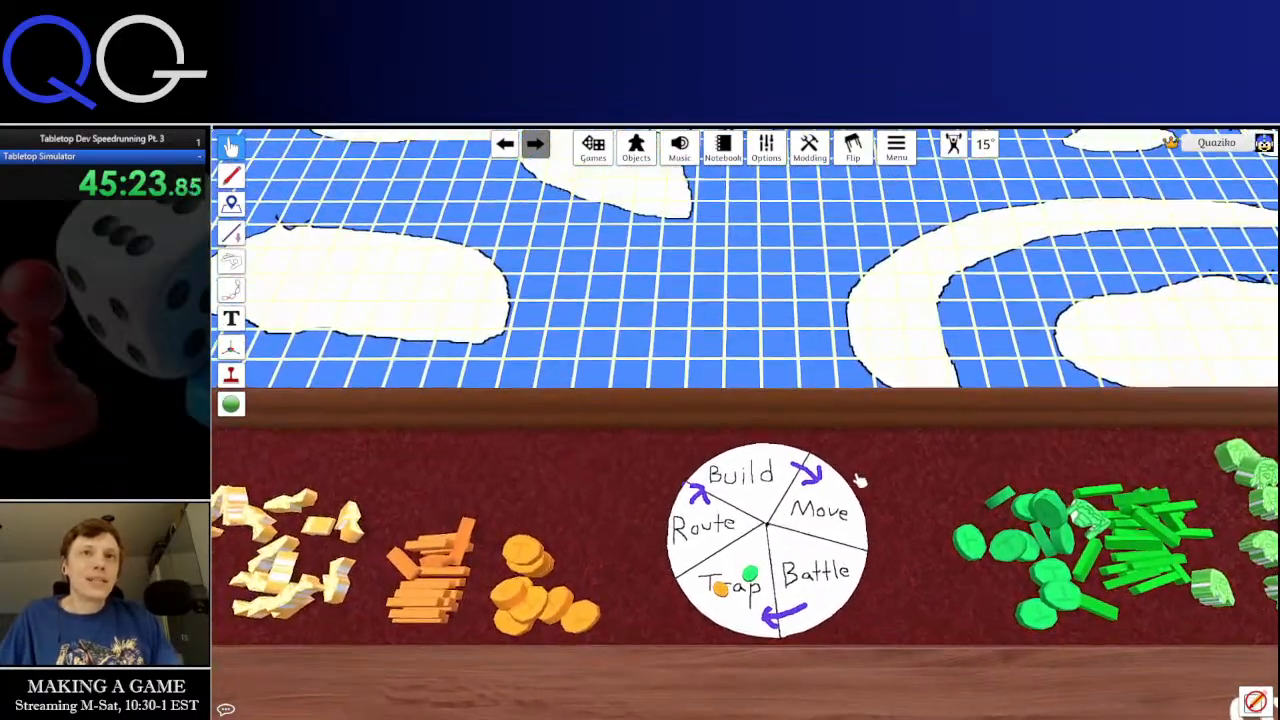
pyautogui.scroll(-6, 859, 481)
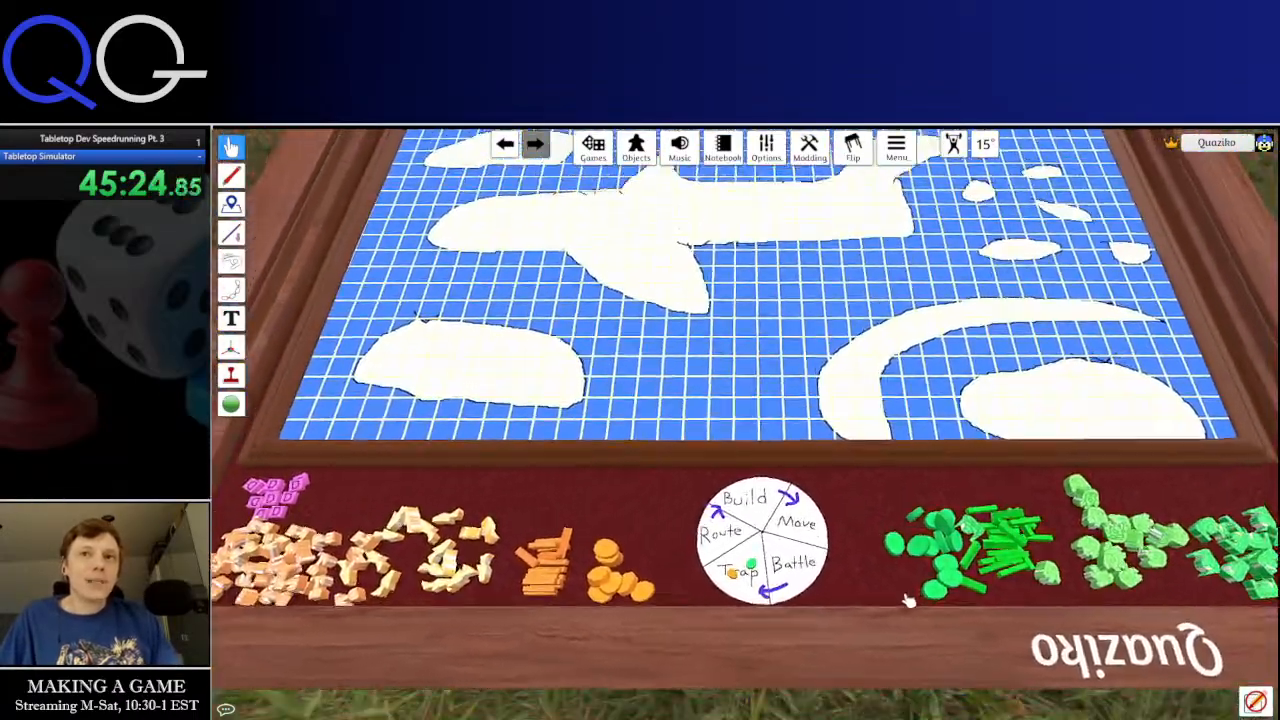
# Create a folder named PlanesVsNature in the root of the saved games
pyautogui.press('w')
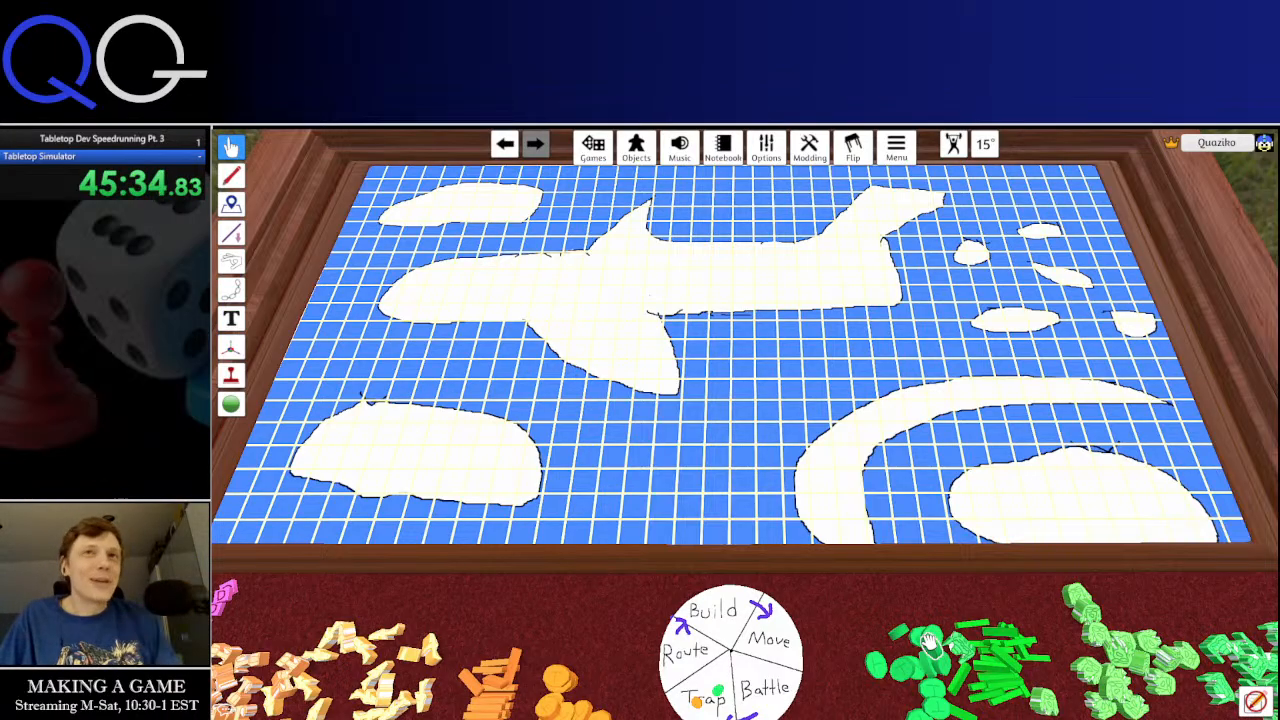
pyautogui.click(592, 155)
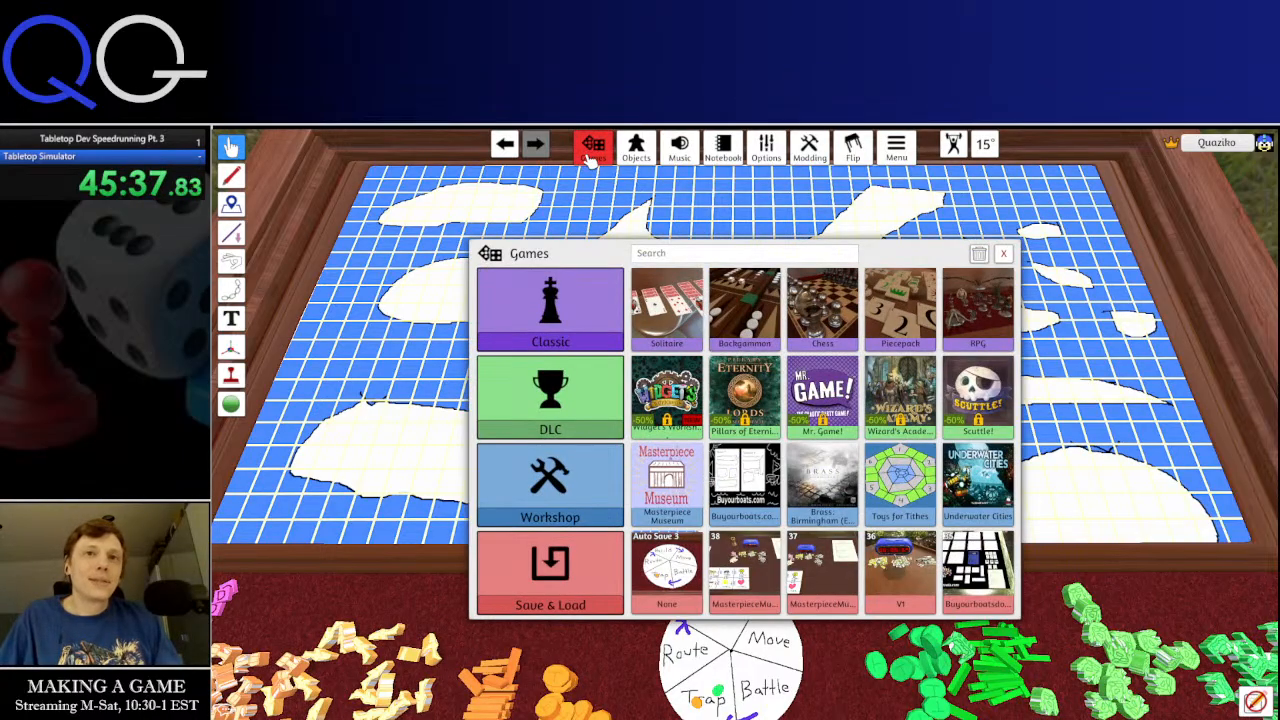
pyautogui.click(554, 585)
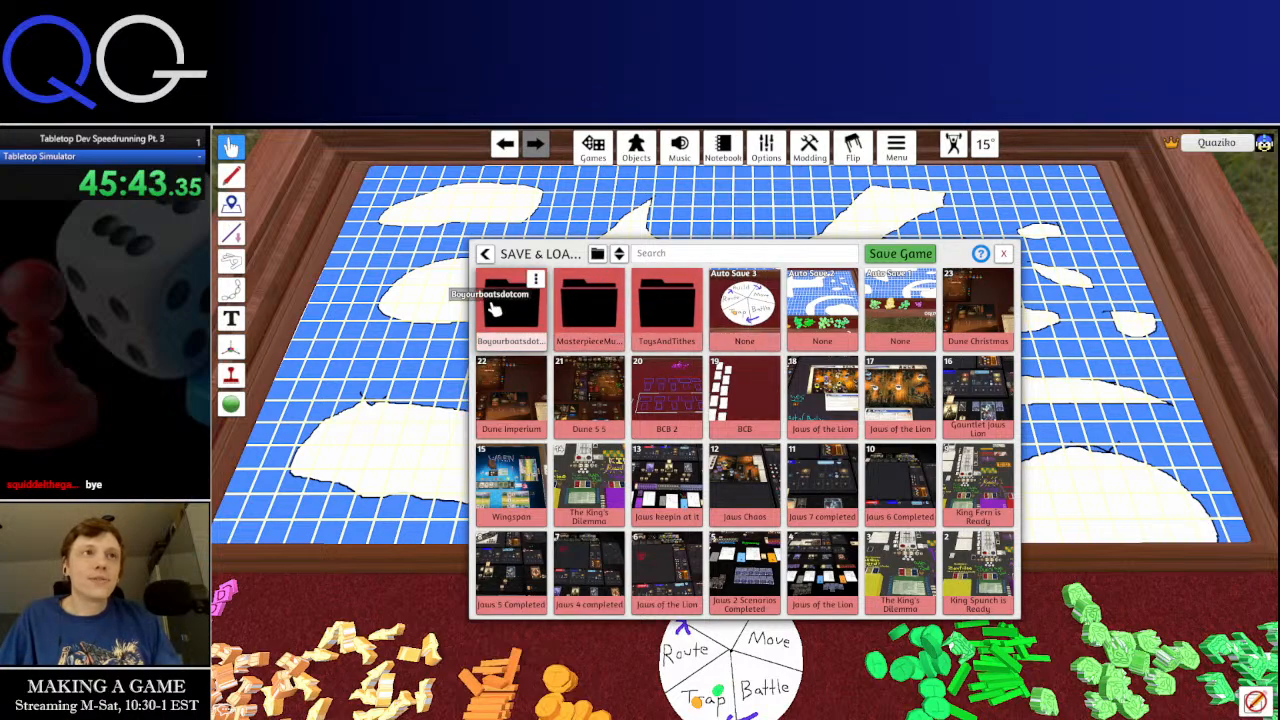
pyautogui.click(597, 253)
pyautogui.click(746, 438)
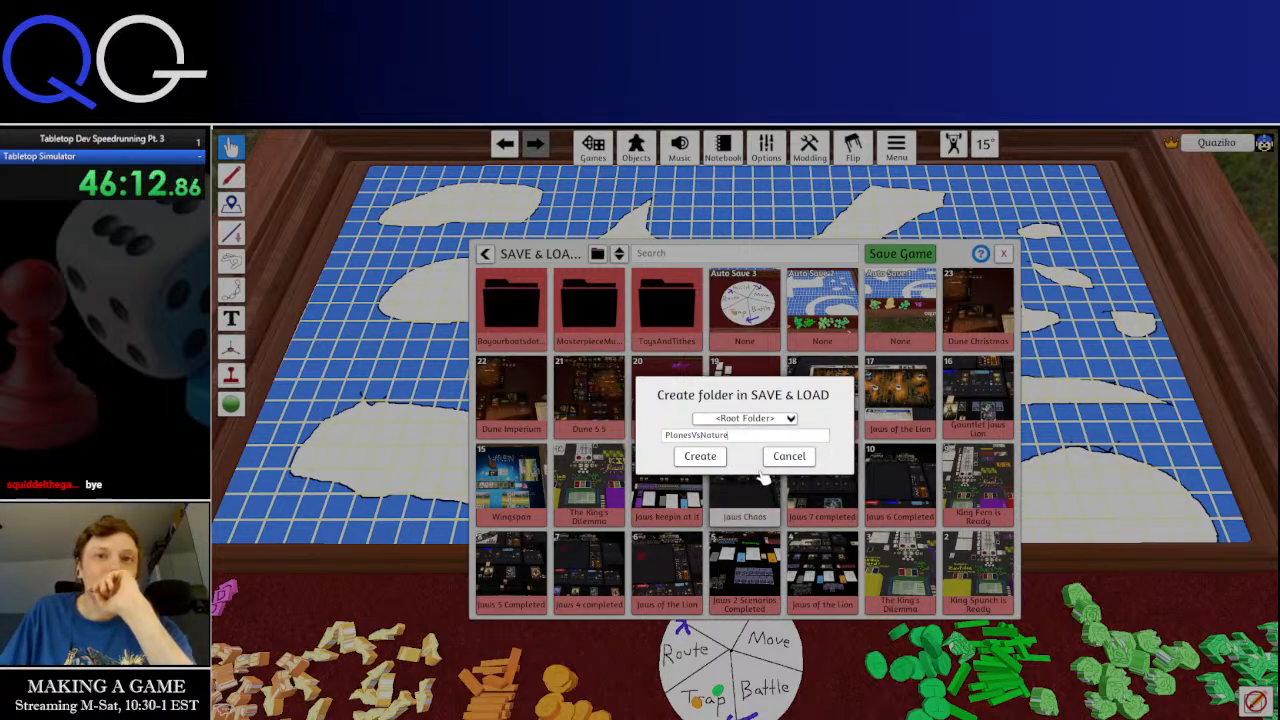
pyautogui.click(702, 456)
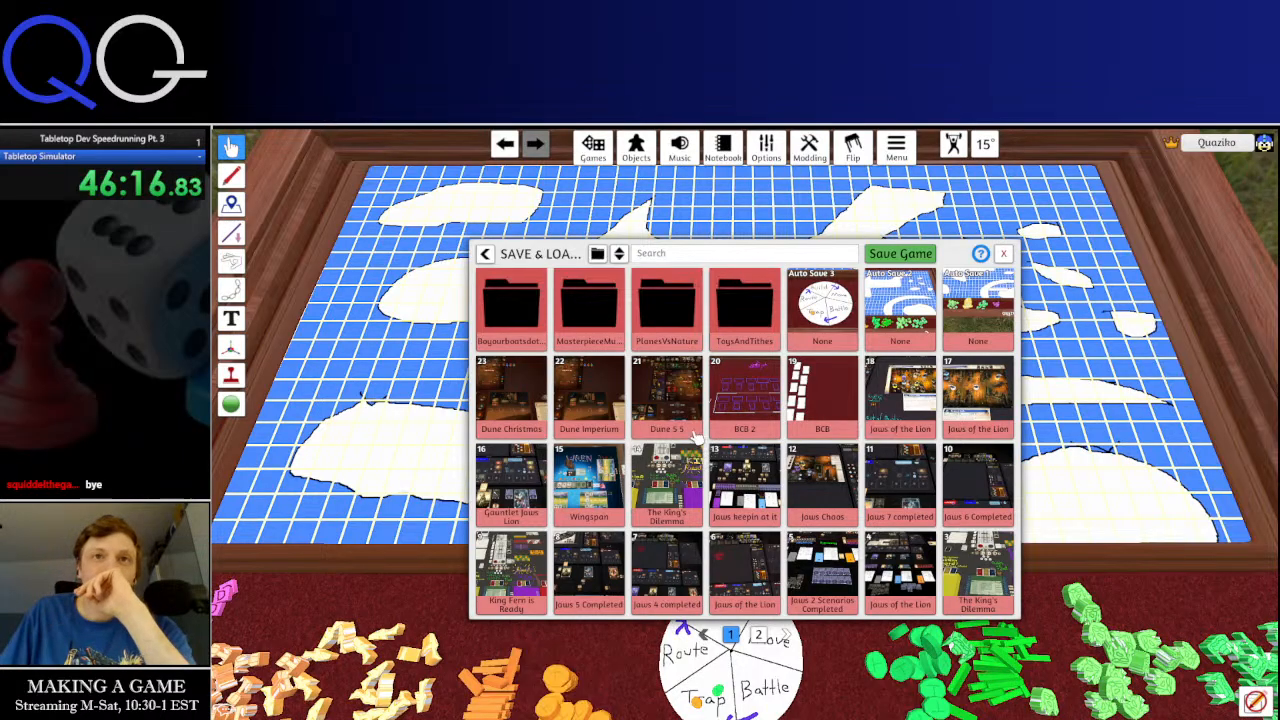
# Save the game in the PlanesVsNature folder under the name PlanesVsNatureV1
pyautogui.click(675, 328)
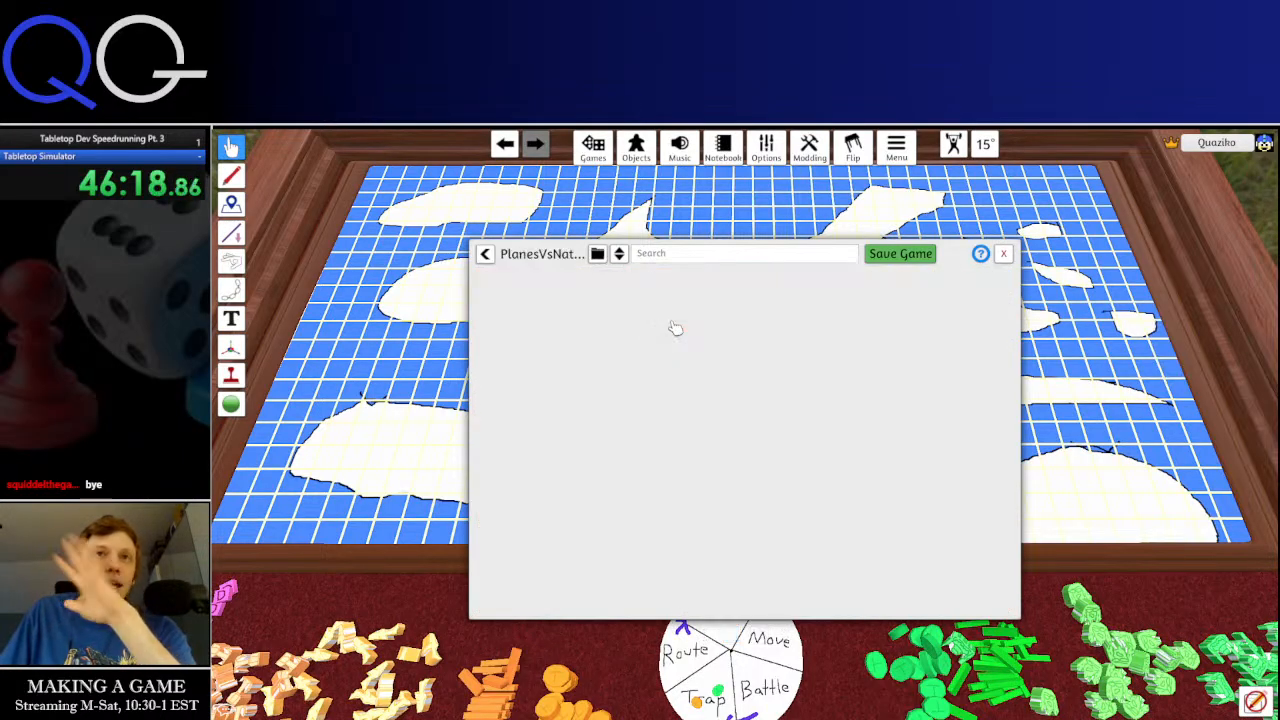
pyautogui.click(700, 253)
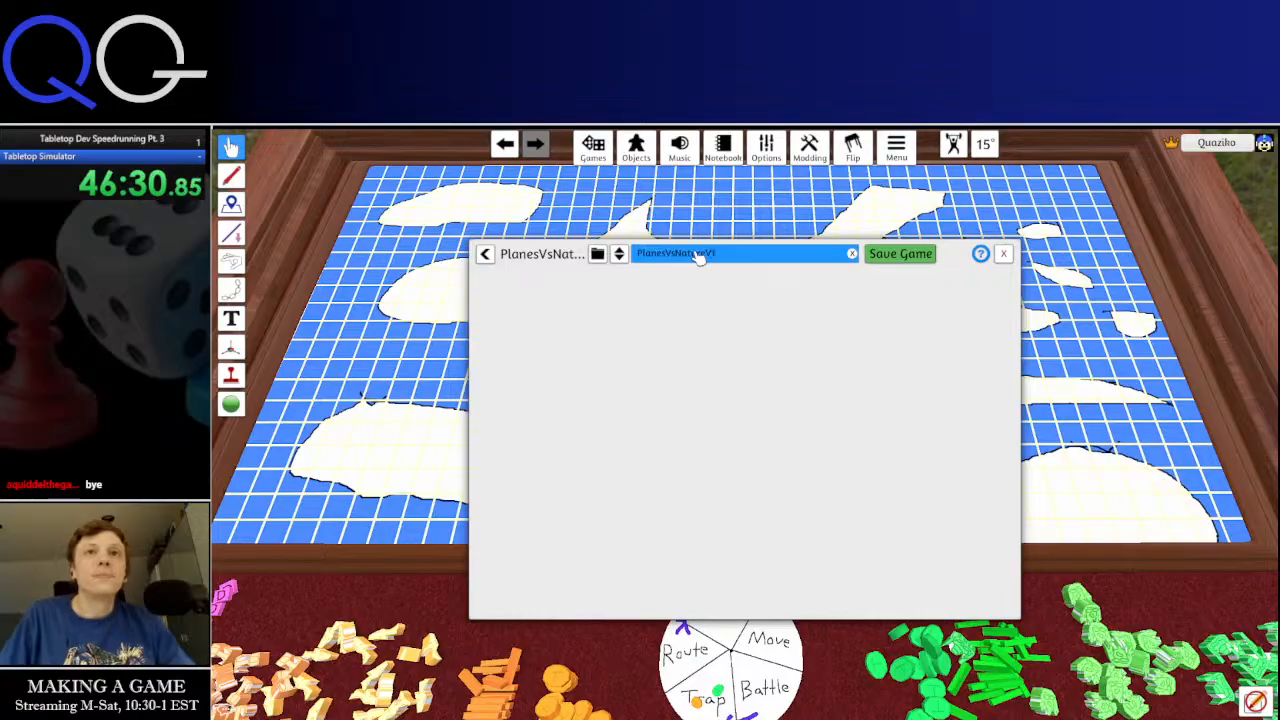
pyautogui.click(912, 256)
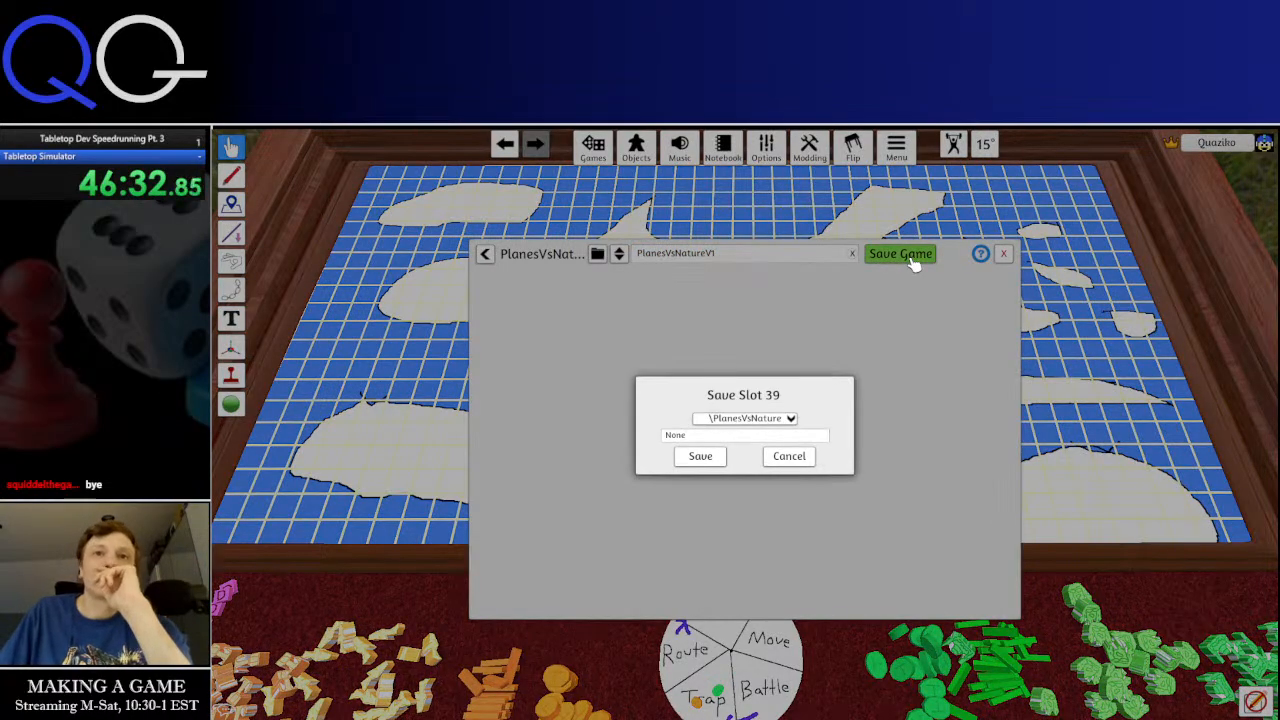
pyautogui.click(702, 458)
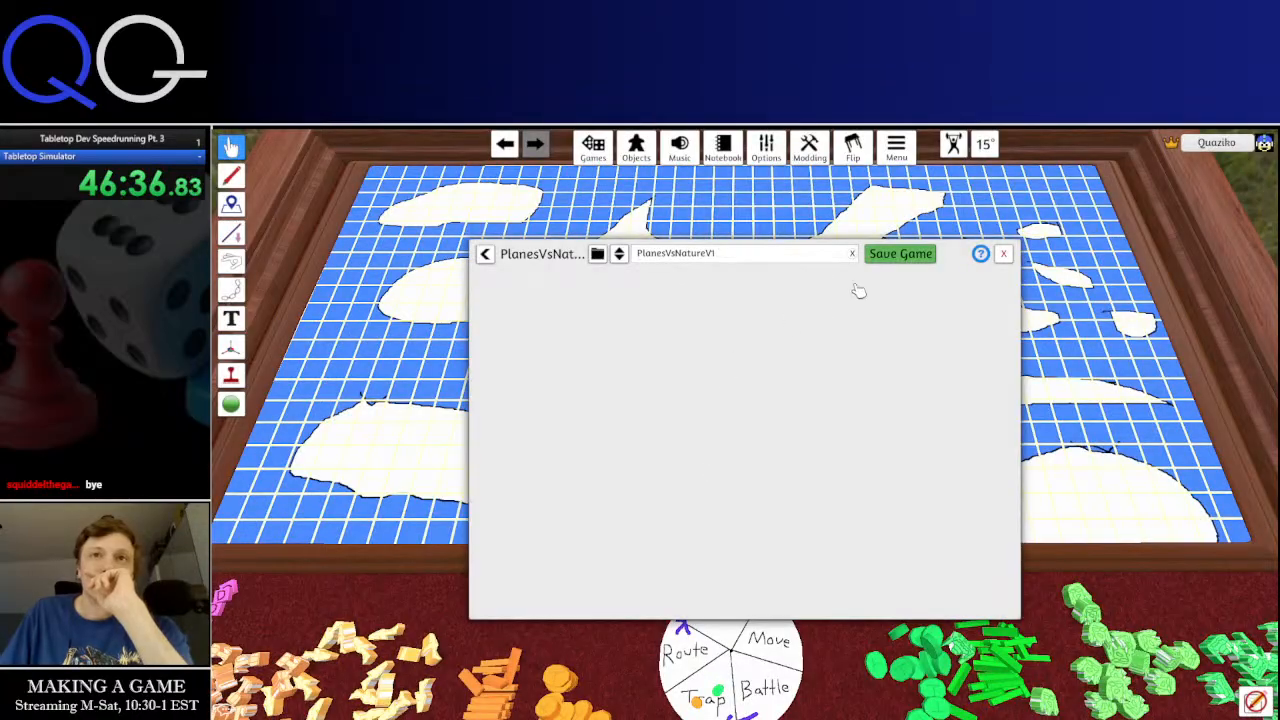
pyautogui.click(905, 255)
pyautogui.click(706, 435)
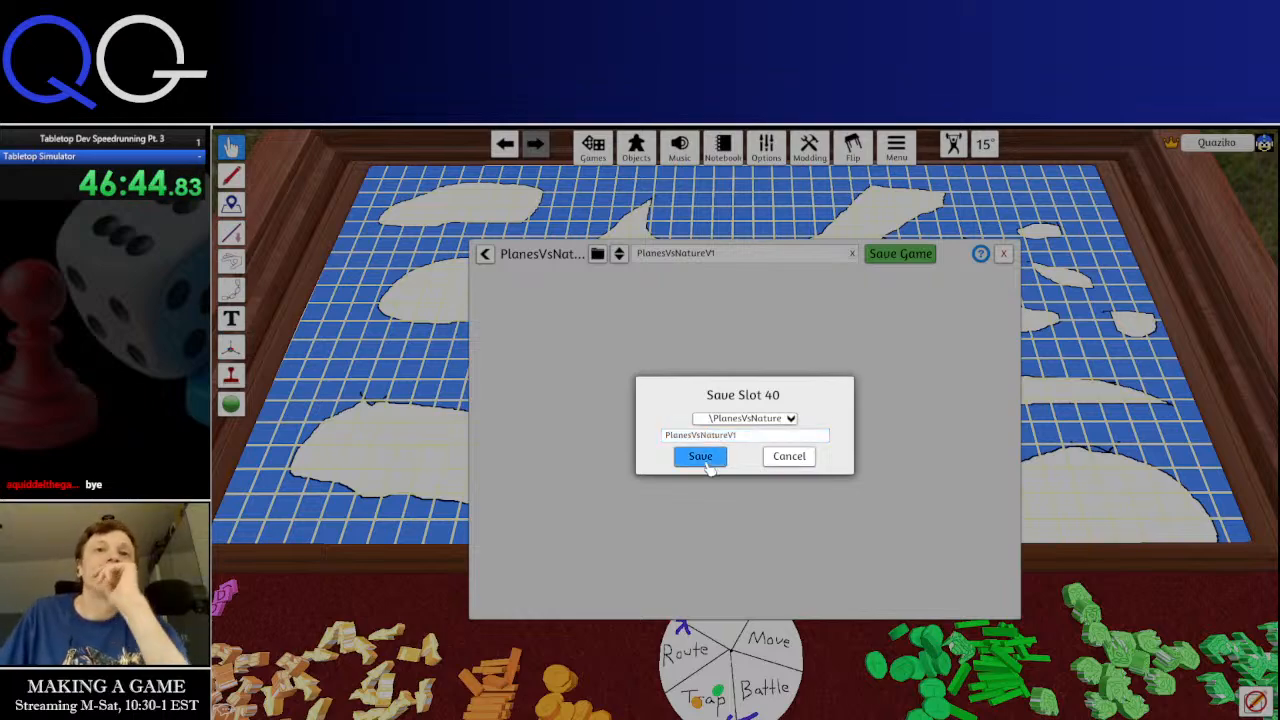
pyautogui.click(706, 458)
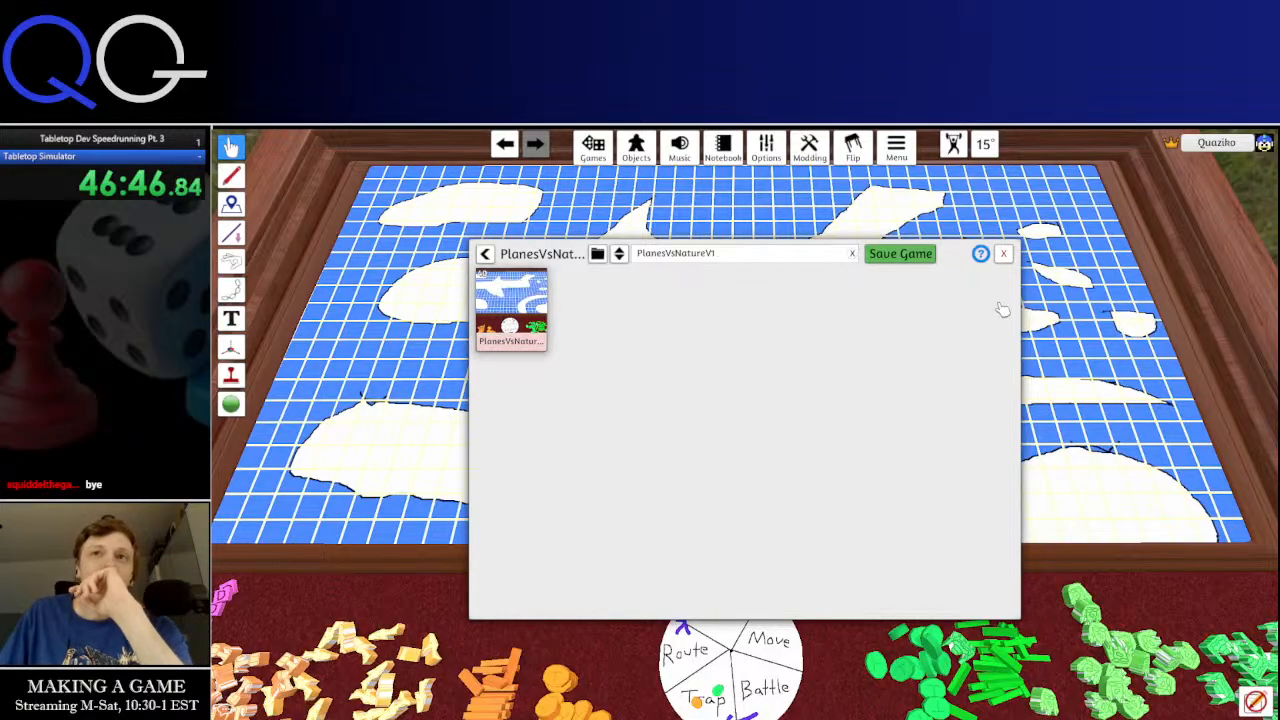
pyautogui.click(1003, 253)
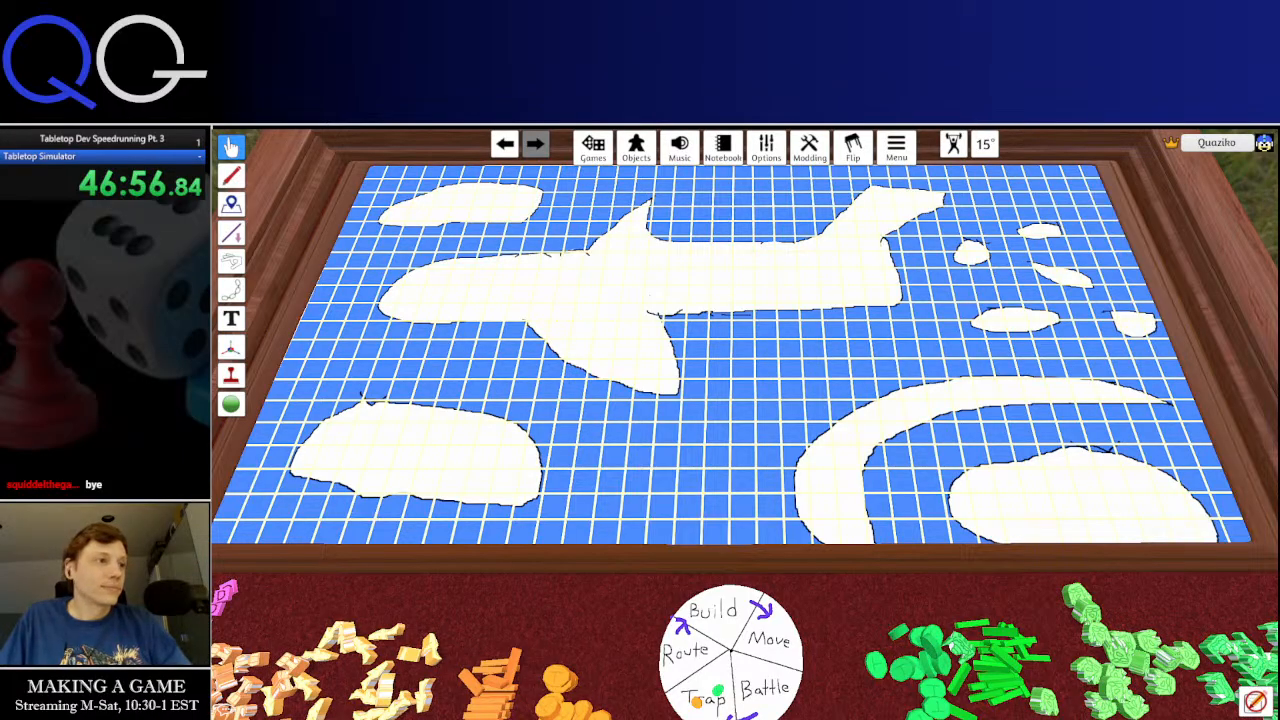
# Switch to the Word rules document and prefix the checklist item "Create assets (pieces, board)" with DONE
pyautogui.hotkey('alt', 'Tab')
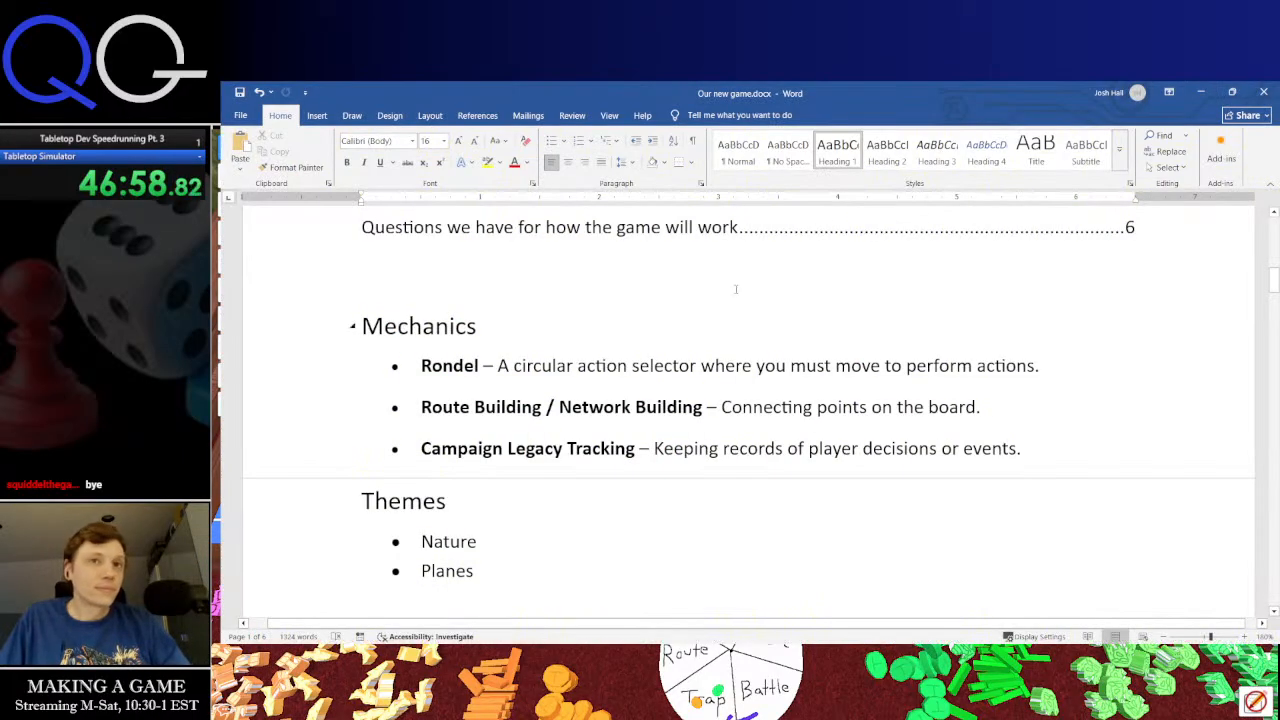
pyautogui.hotkey('ctrl', 'End')
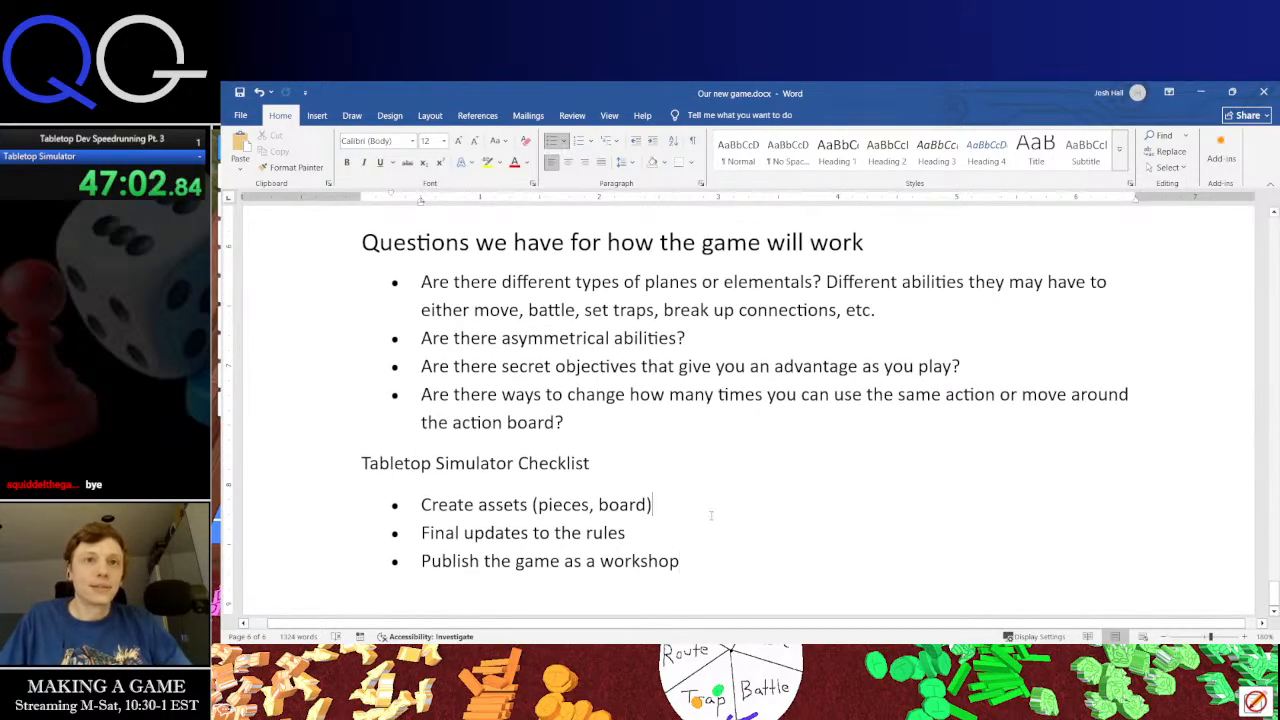
pyautogui.click(711, 516)
pyautogui.press('Home')
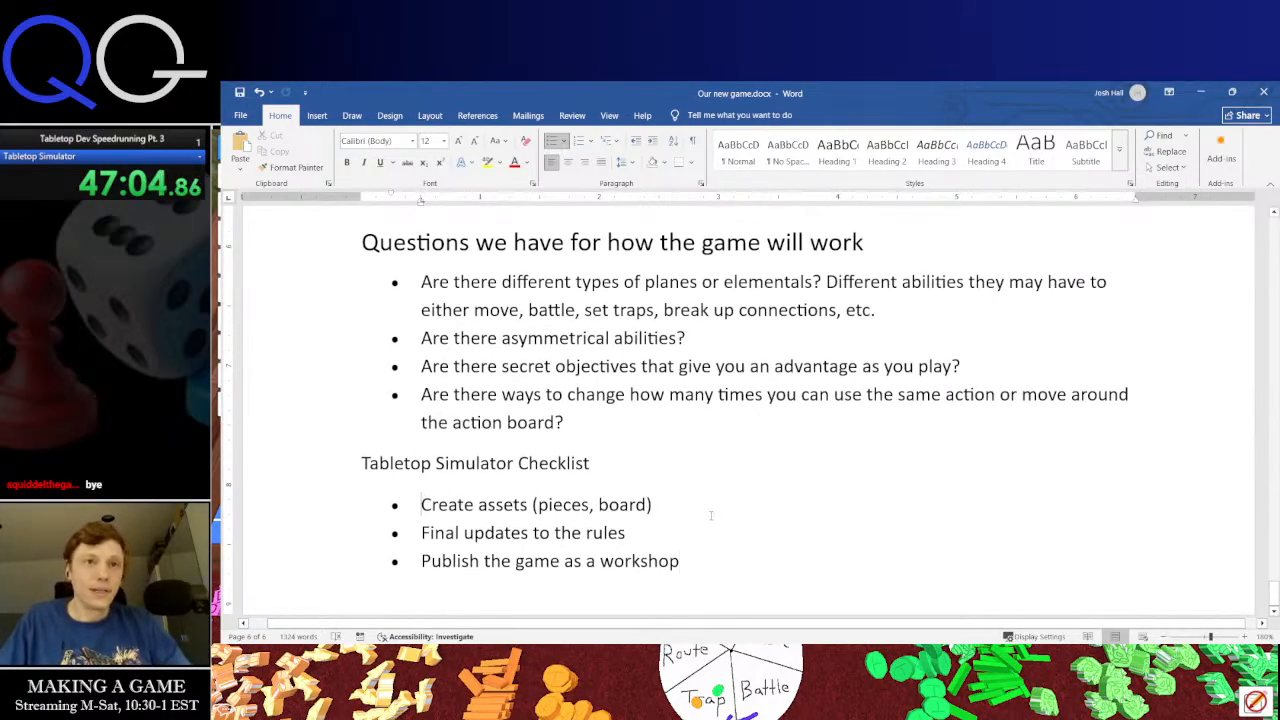
pyautogui.write('DONE')
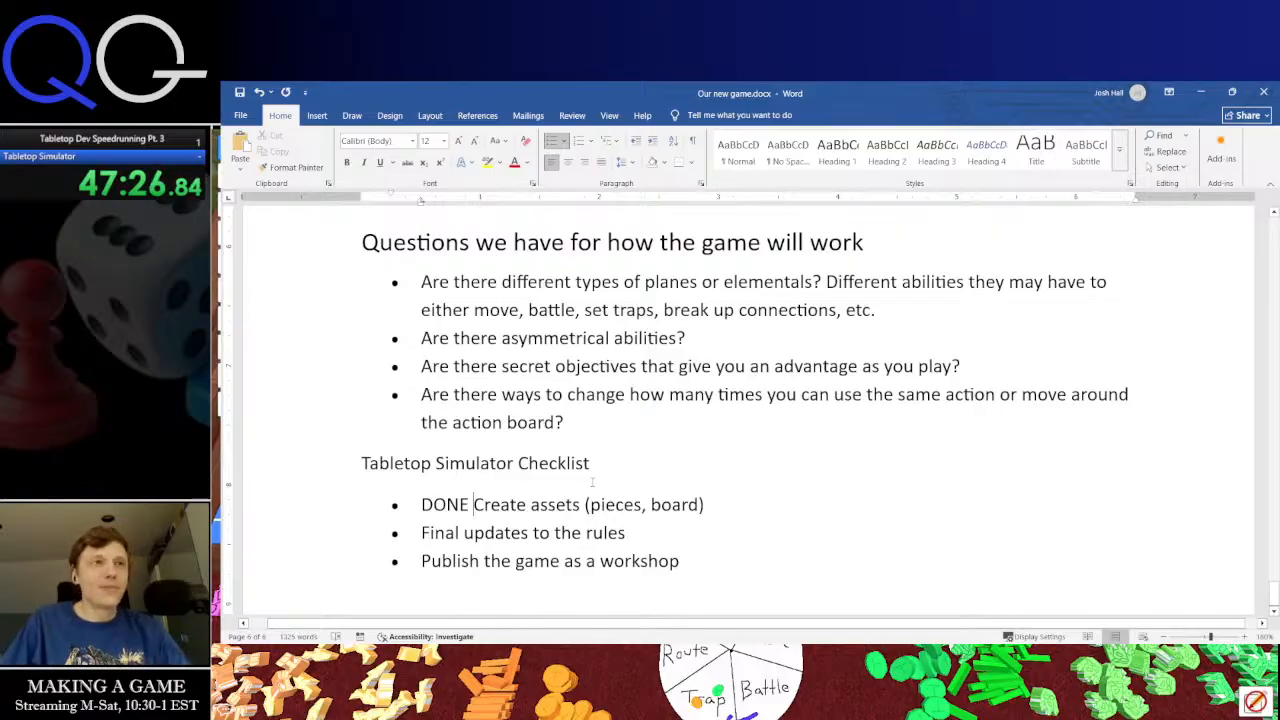
# Change the designer credit under the document's title to "Quaziko Games"
pyautogui.scroll(12, 592, 482)
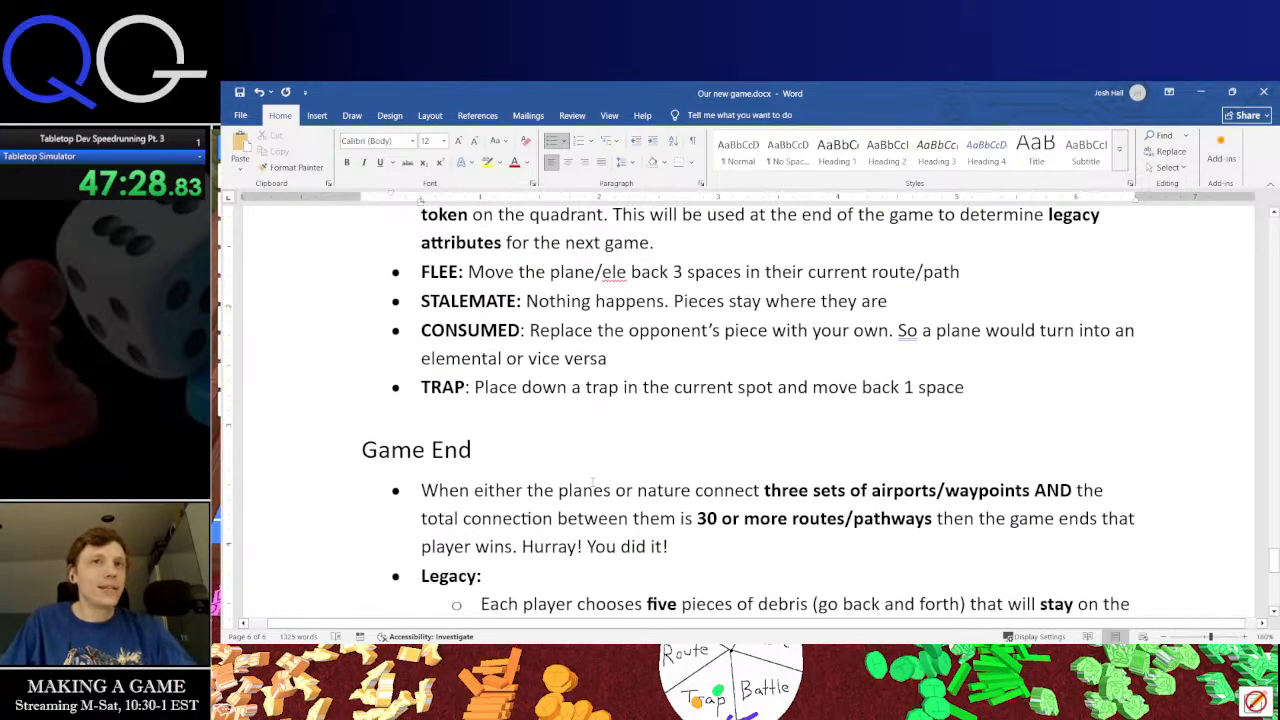
pyautogui.scroll(4, 592, 483)
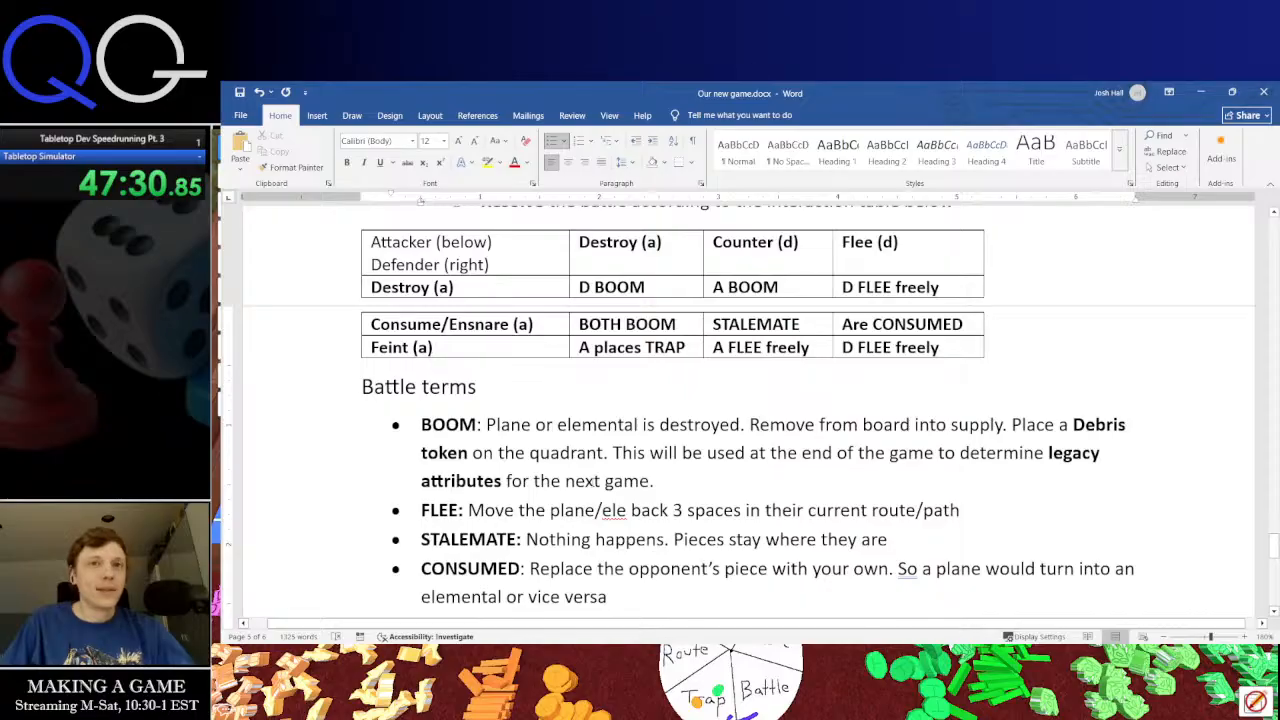
pyautogui.scroll(18, 592, 482)
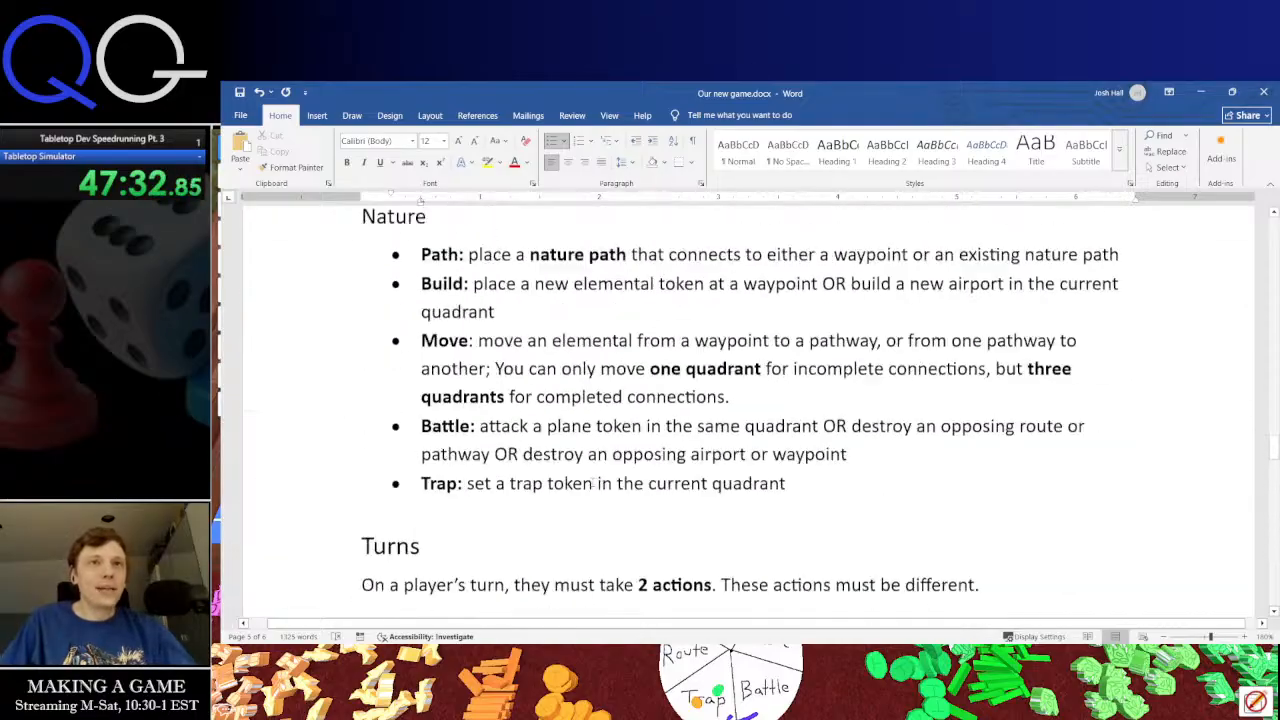
pyautogui.scroll(15, 592, 482)
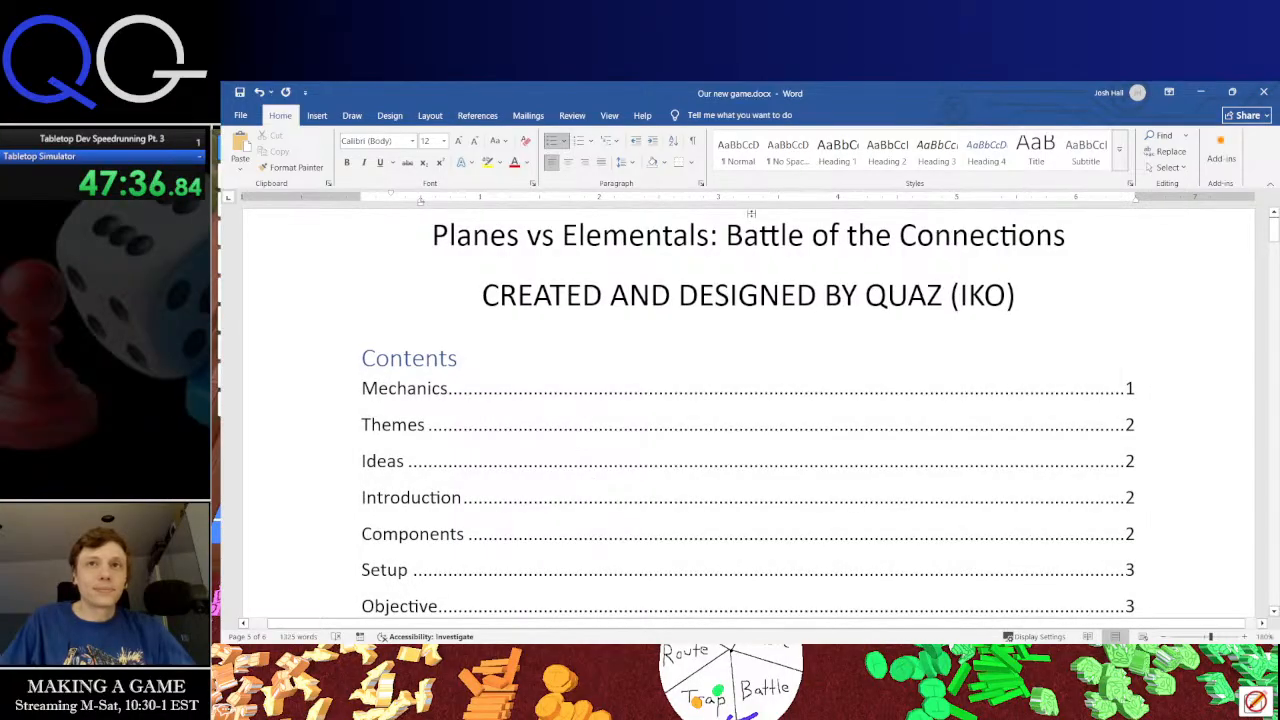
pyautogui.click(701, 254)
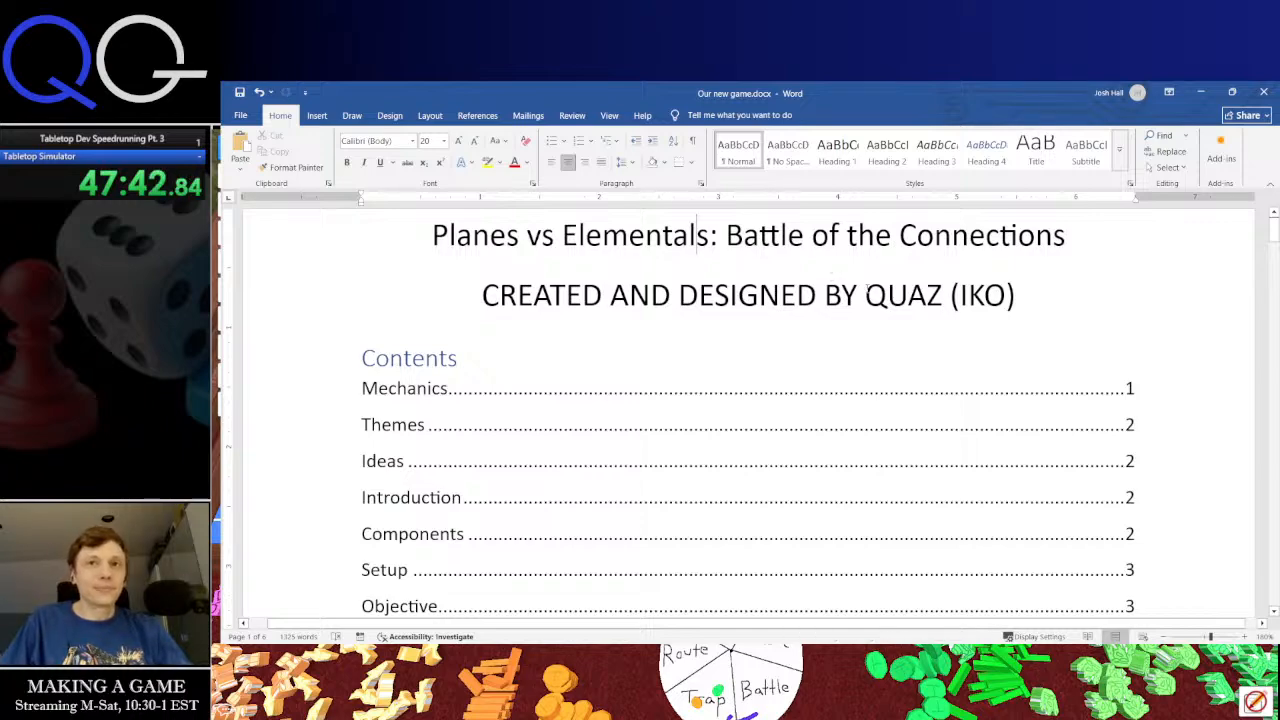
pyautogui.moveTo(1018, 300); pyautogui.dragTo(916, 300)
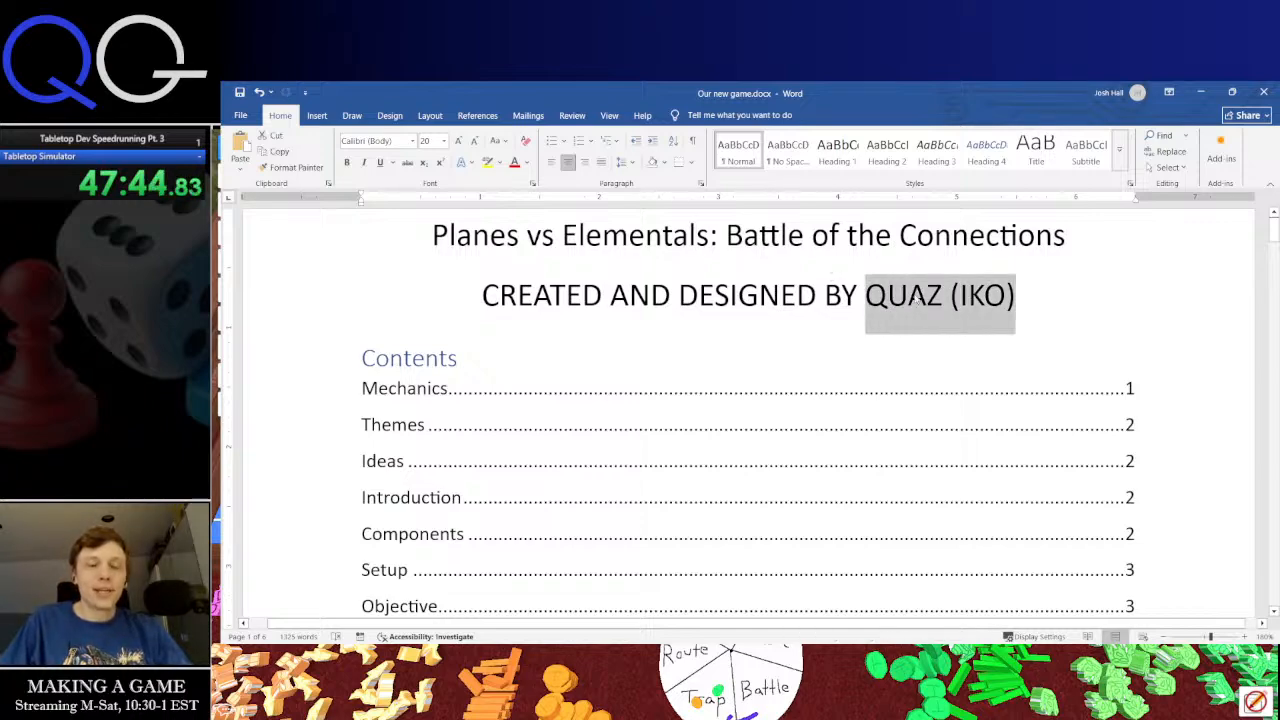
pyautogui.write('Qu')
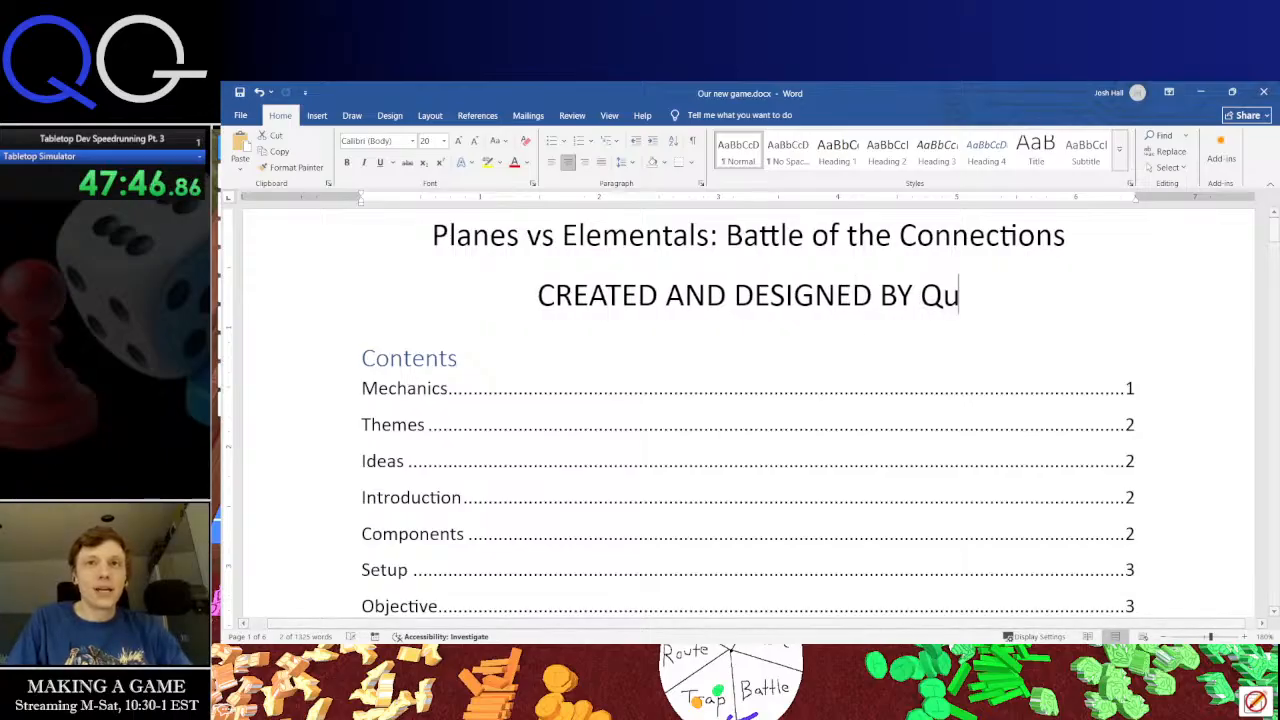
pyautogui.write('aziko Games')
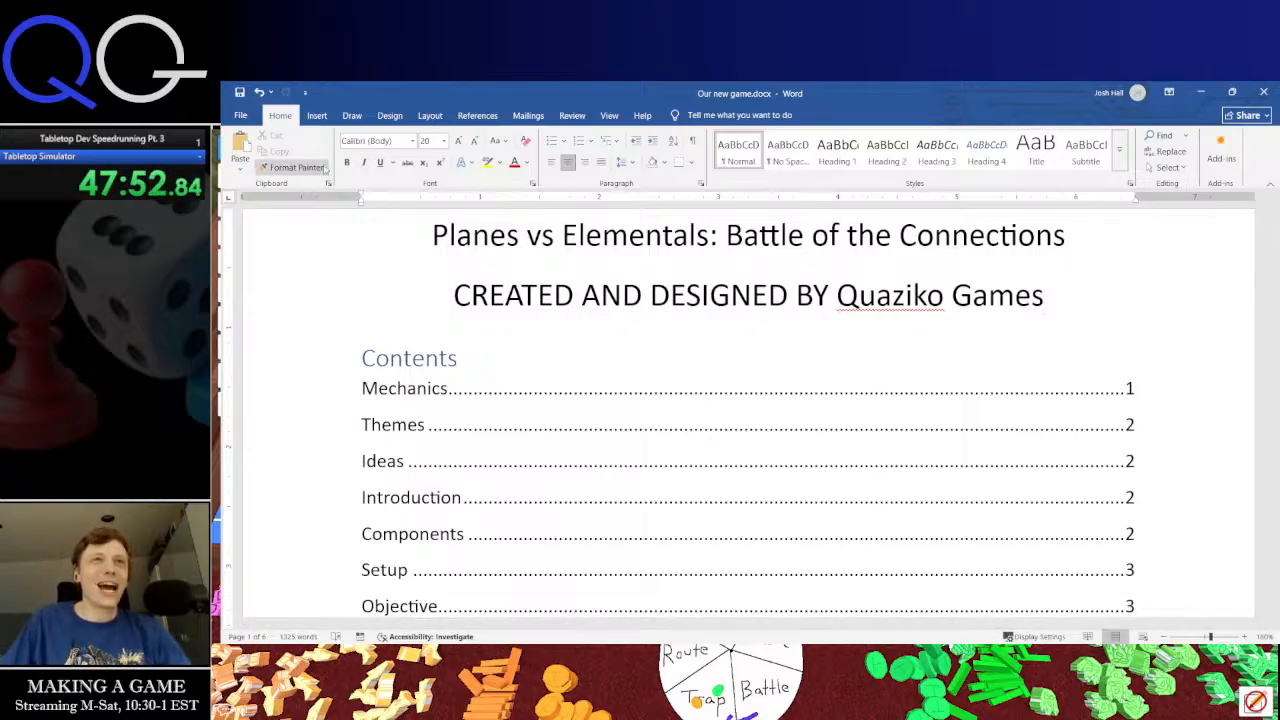
# Save the rules document as PlanesVsNature.pdf in the planesnature folder
pyautogui.click(241, 116)
pyautogui.click(270, 300)
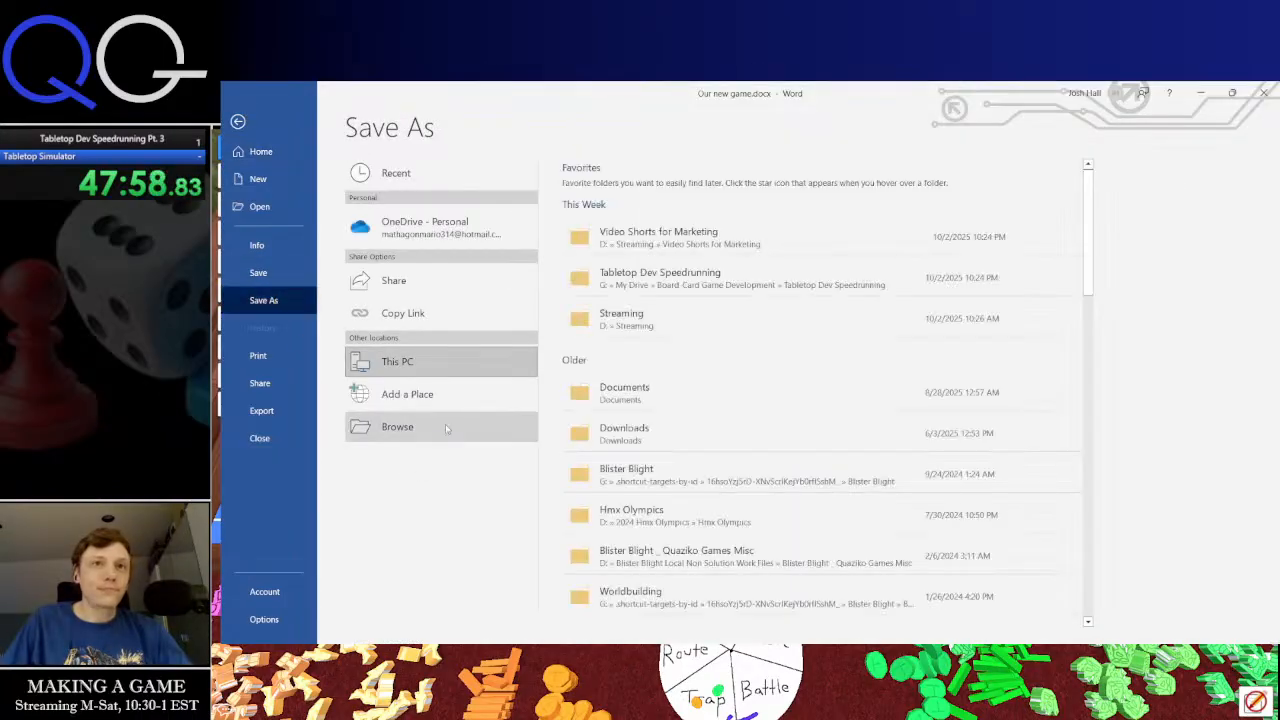
pyautogui.click(446, 428)
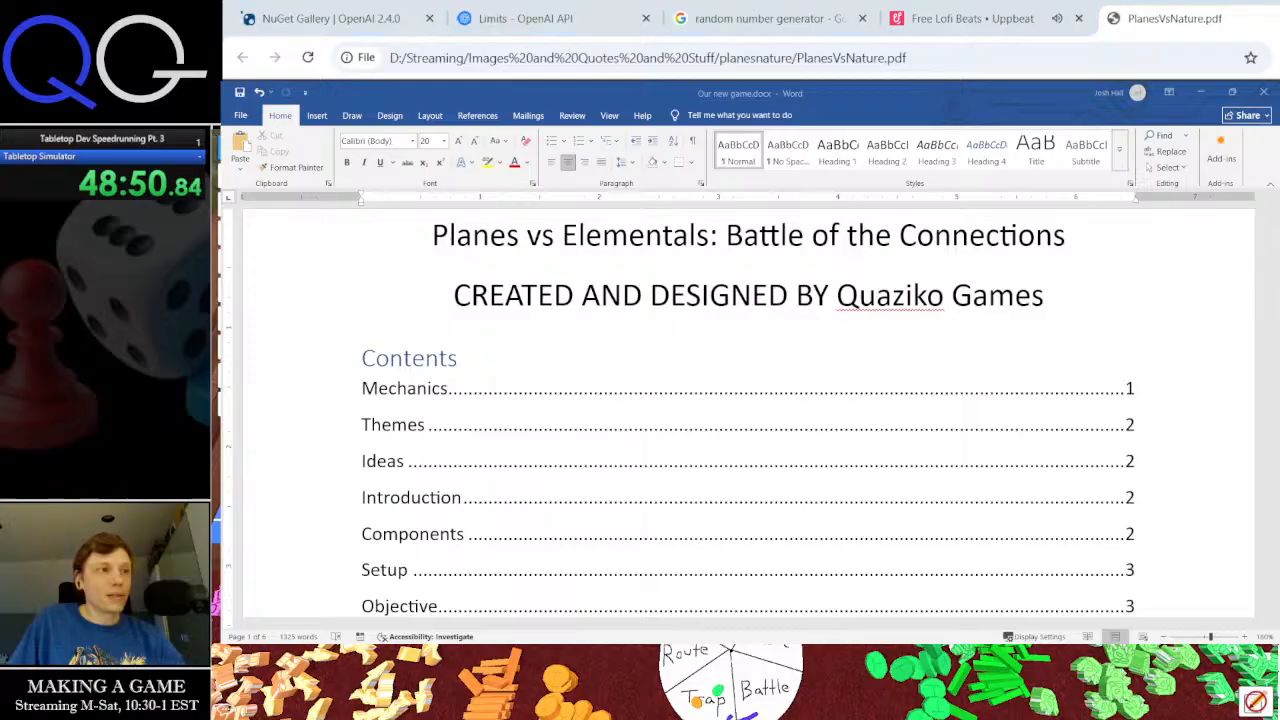
# Switch to the browser and check the title page and component pictures in PlanesVsNature.pdf
pyautogui.hotkey('alt', 'Tab')
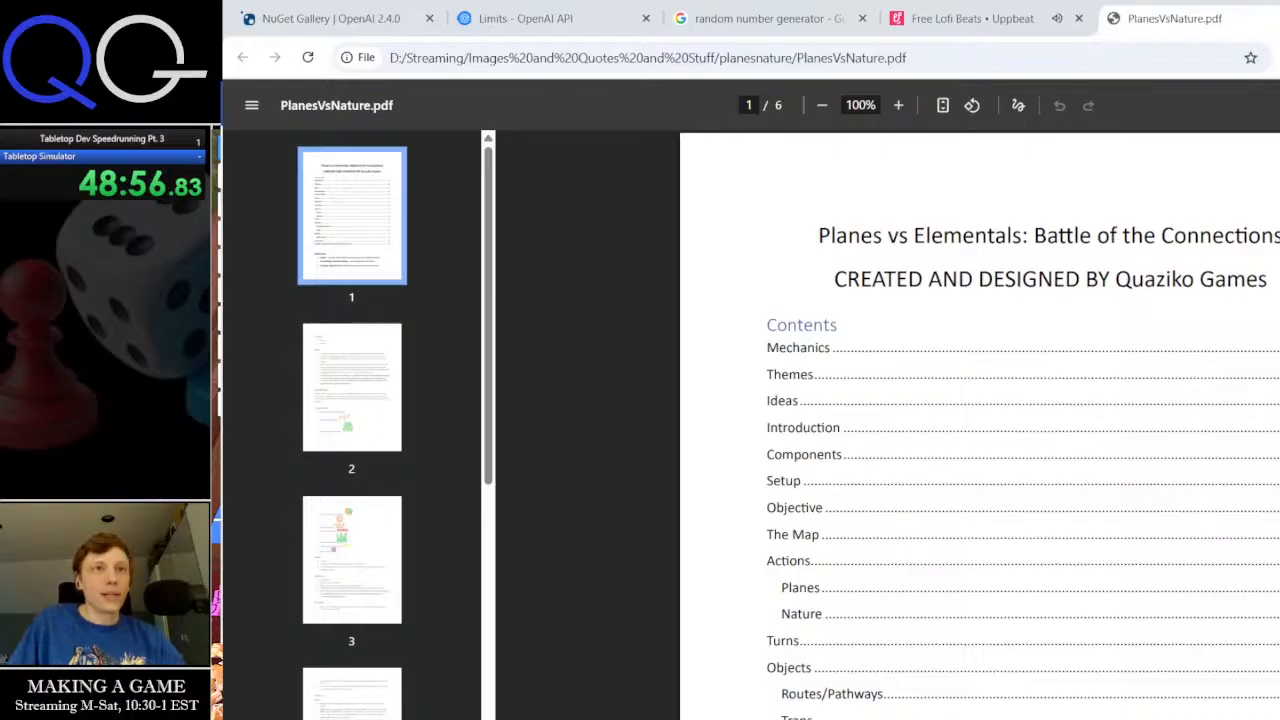
pyautogui.moveTo(489, 245); pyautogui.dragTo(481, 284)
pyautogui.scroll(-12, 940, 455)
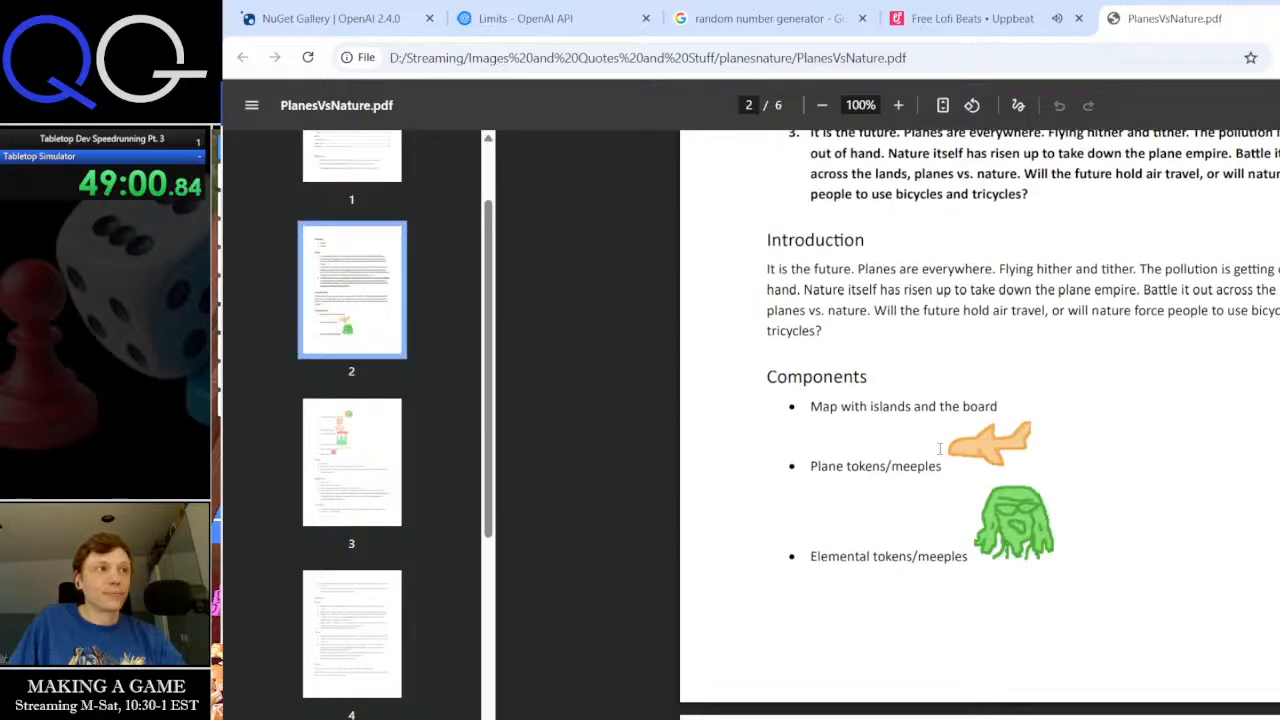
pyautogui.scroll(12, 940, 450)
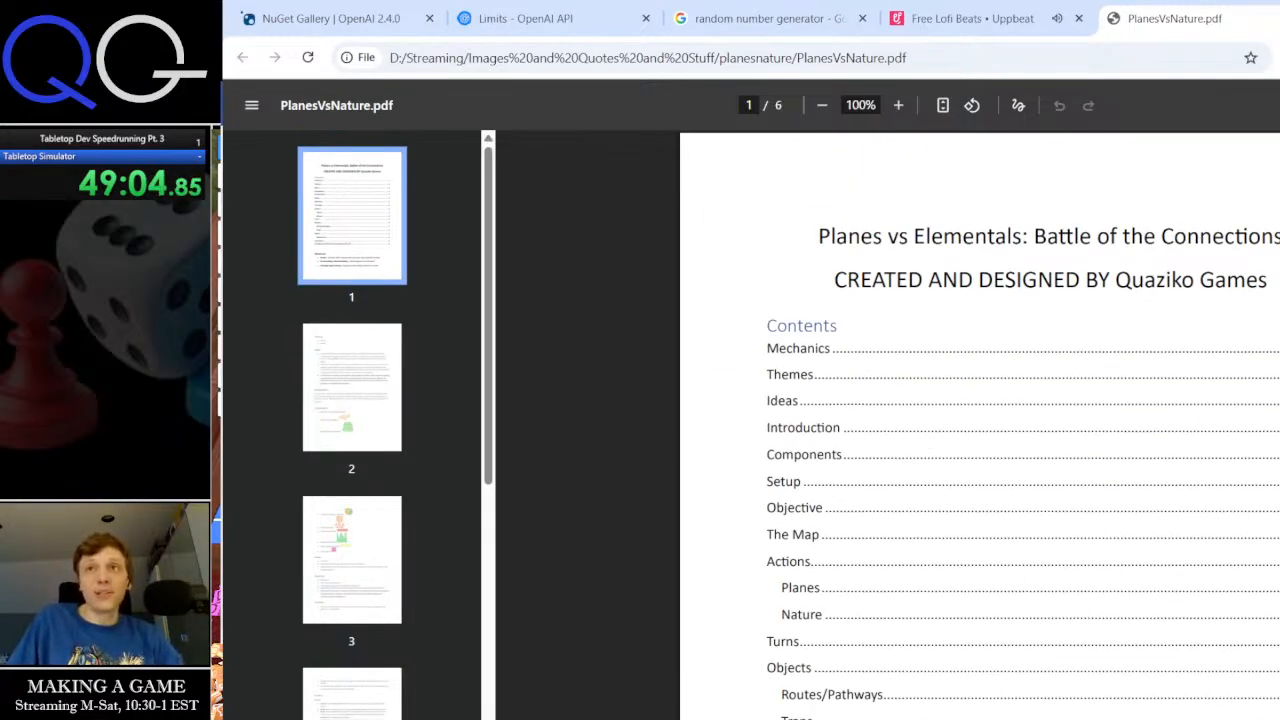
# Switch to Tabletop Simulator, place a Custom PDF object on the table beside the board and open its import settings
pyautogui.hotkey('alt', 'Tab')
pyautogui.hotkey('alt', 'Tab')
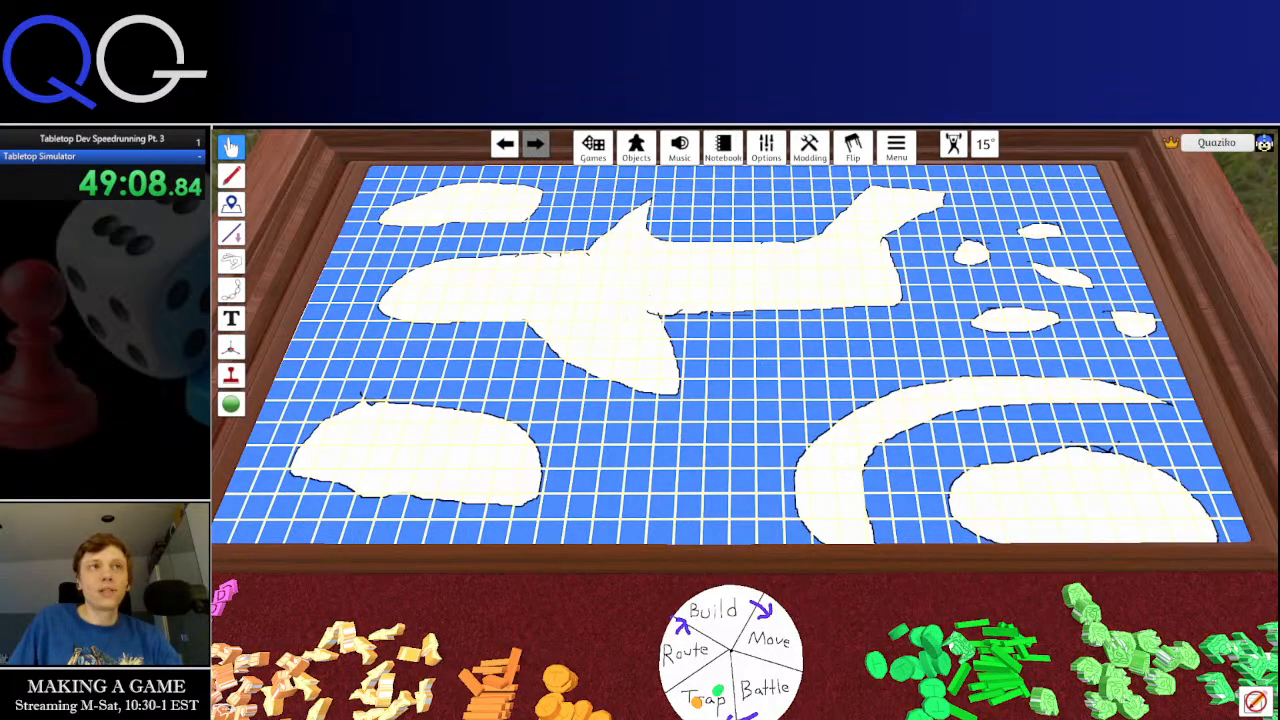
pyautogui.click(636, 148)
pyautogui.click(1000, 310)
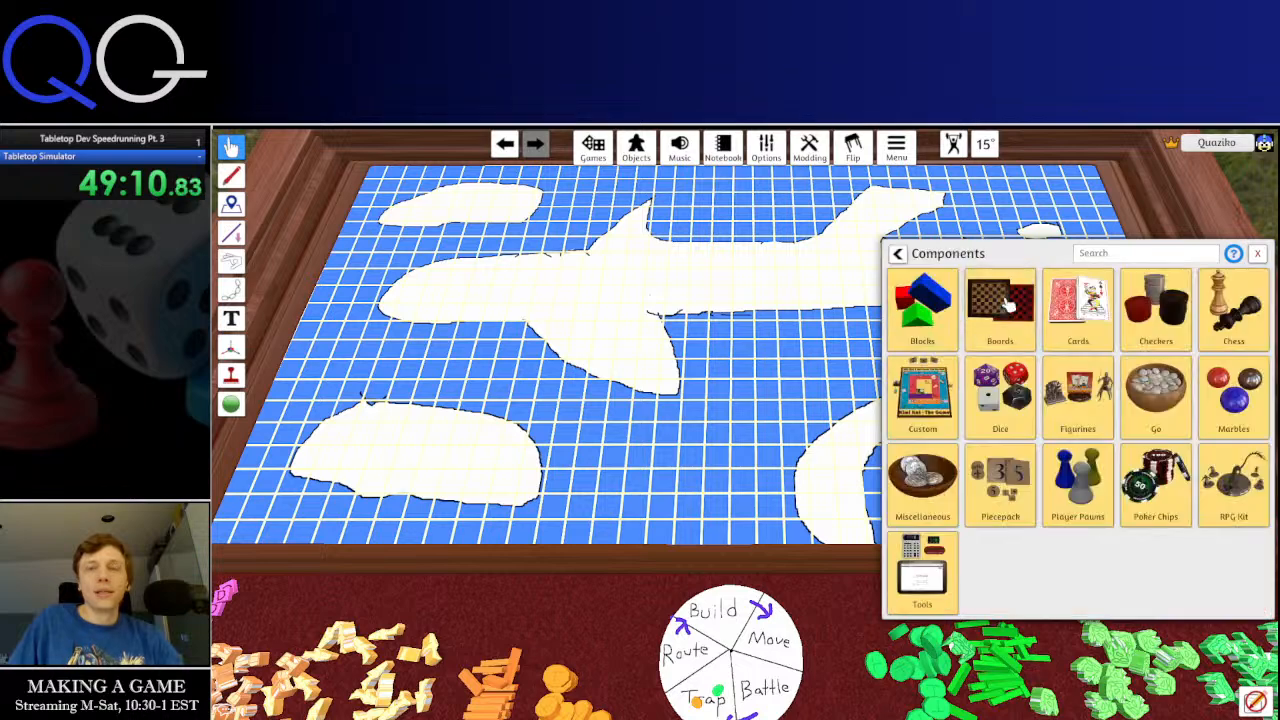
pyautogui.click(930, 400)
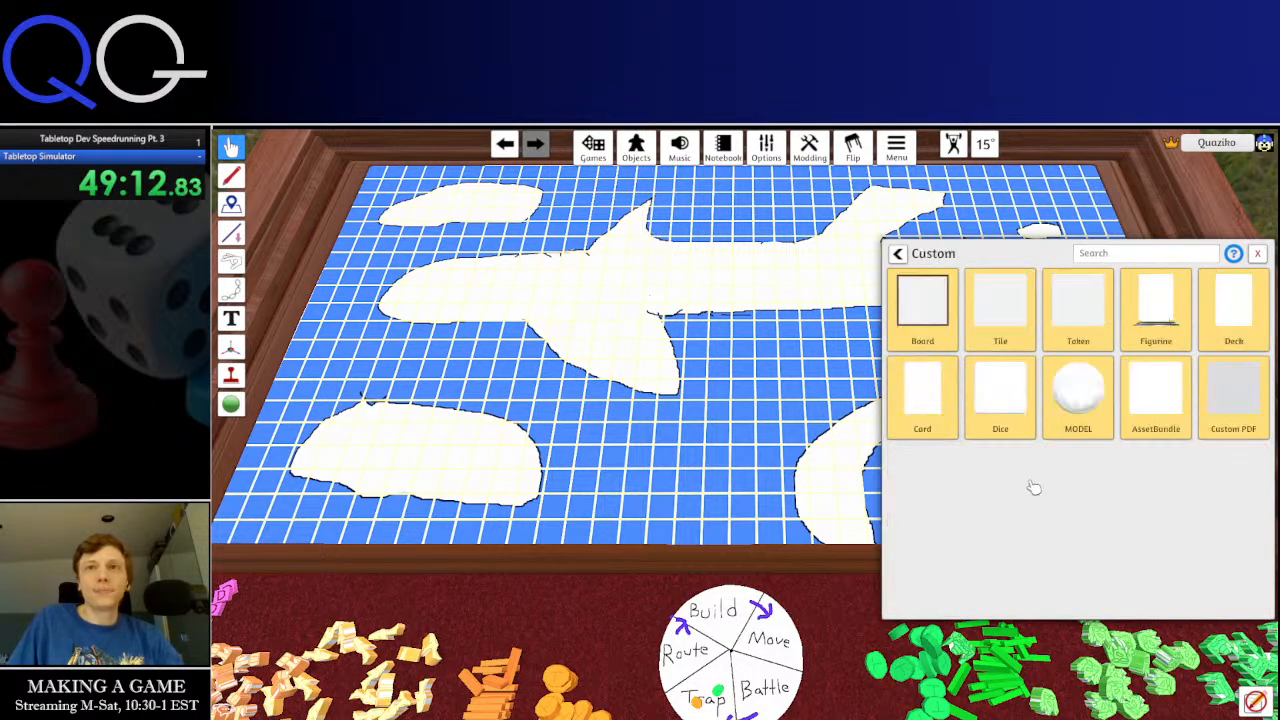
pyautogui.click(1235, 405)
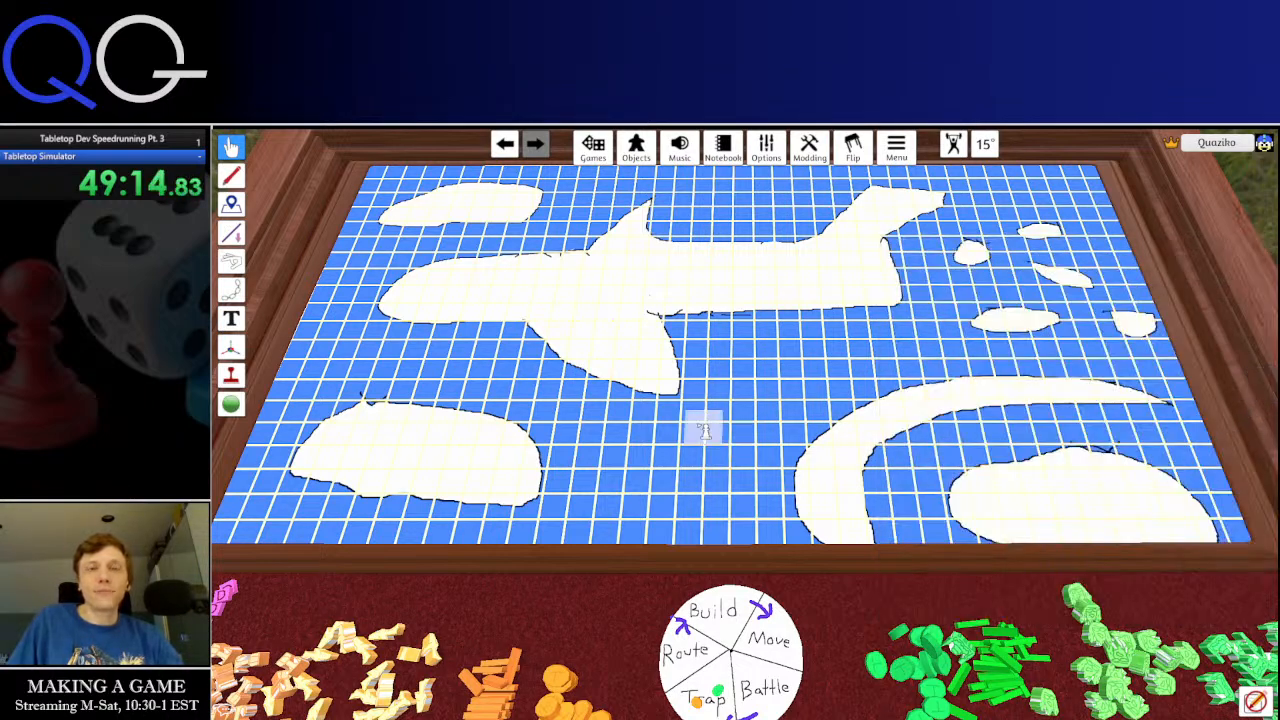
pyautogui.click(1236, 412)
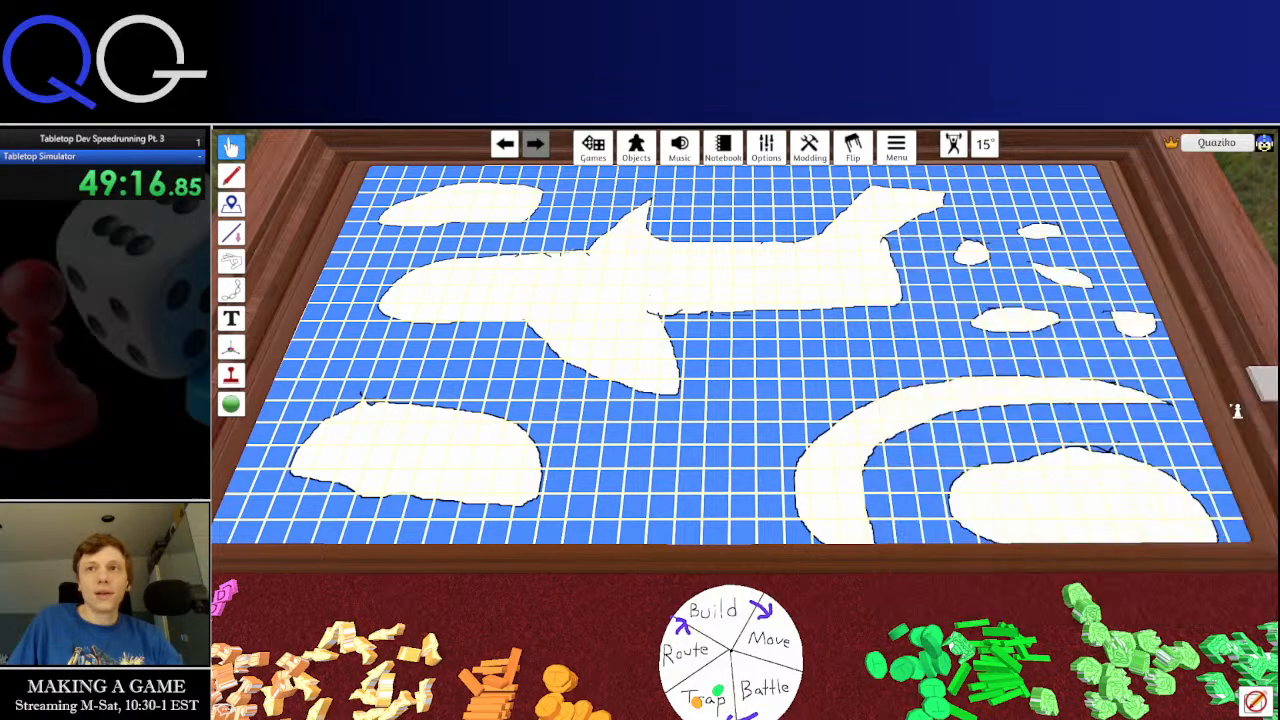
pyautogui.click(737, 410)
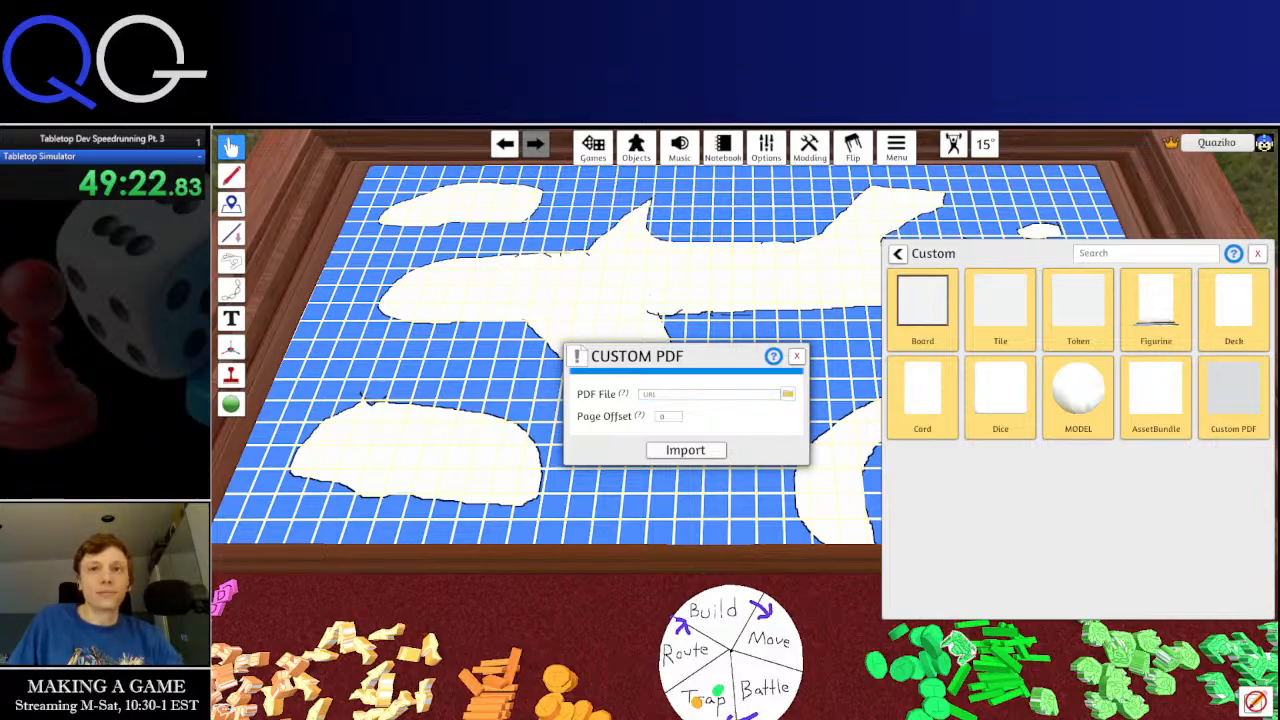
# Upload the rules PDF to the Steam Cloud, import it into the Custom PDF object and close the custom objects window
pyautogui.click(788, 394)
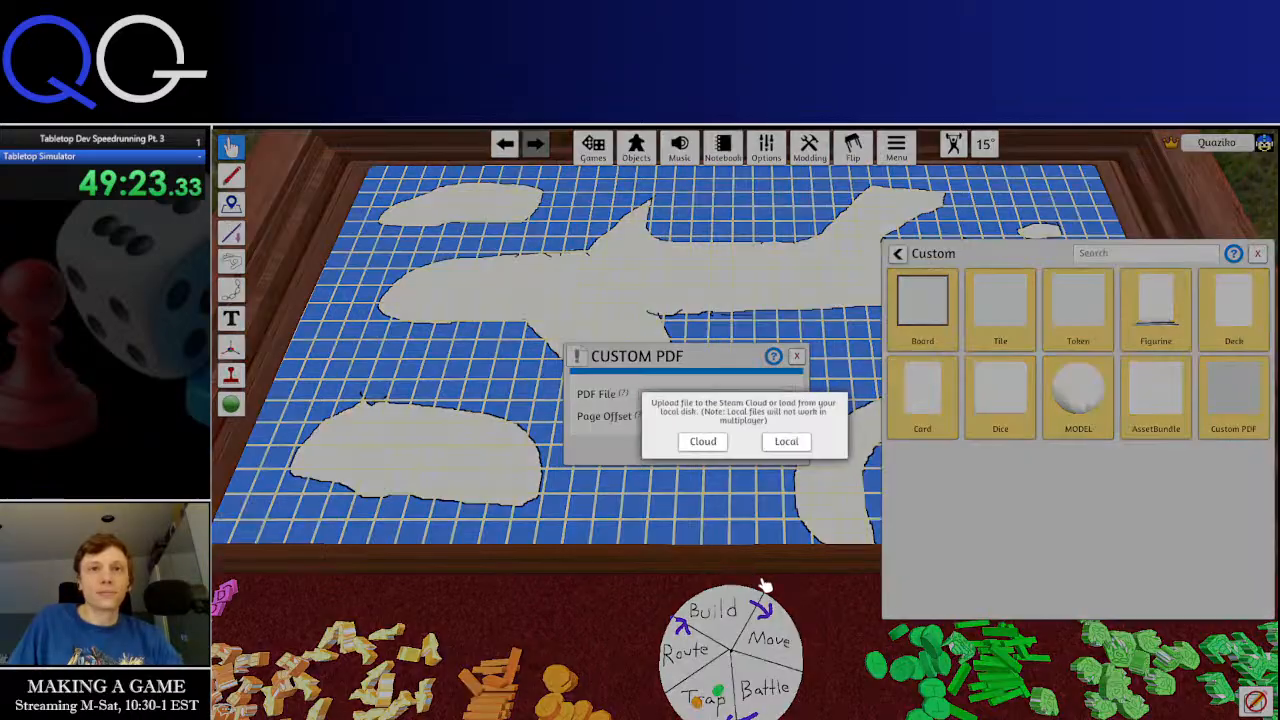
pyautogui.click(700, 442)
pyautogui.click(700, 456)
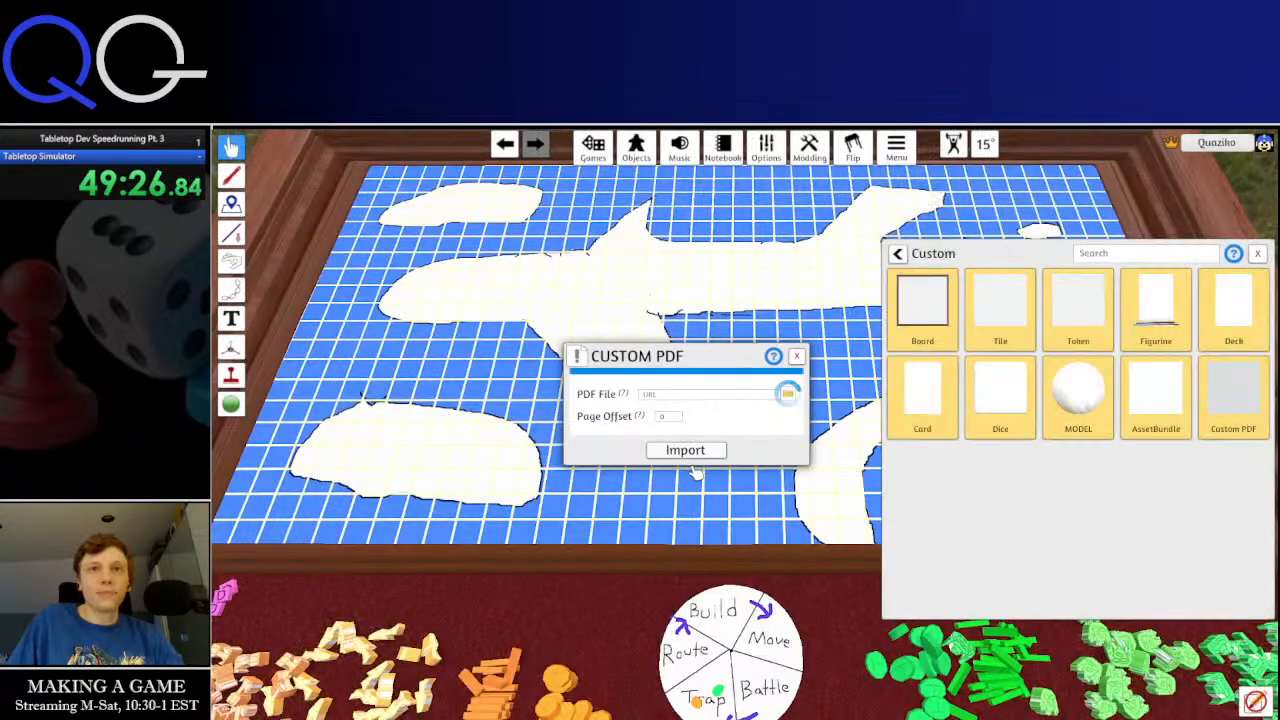
pyautogui.click(692, 452)
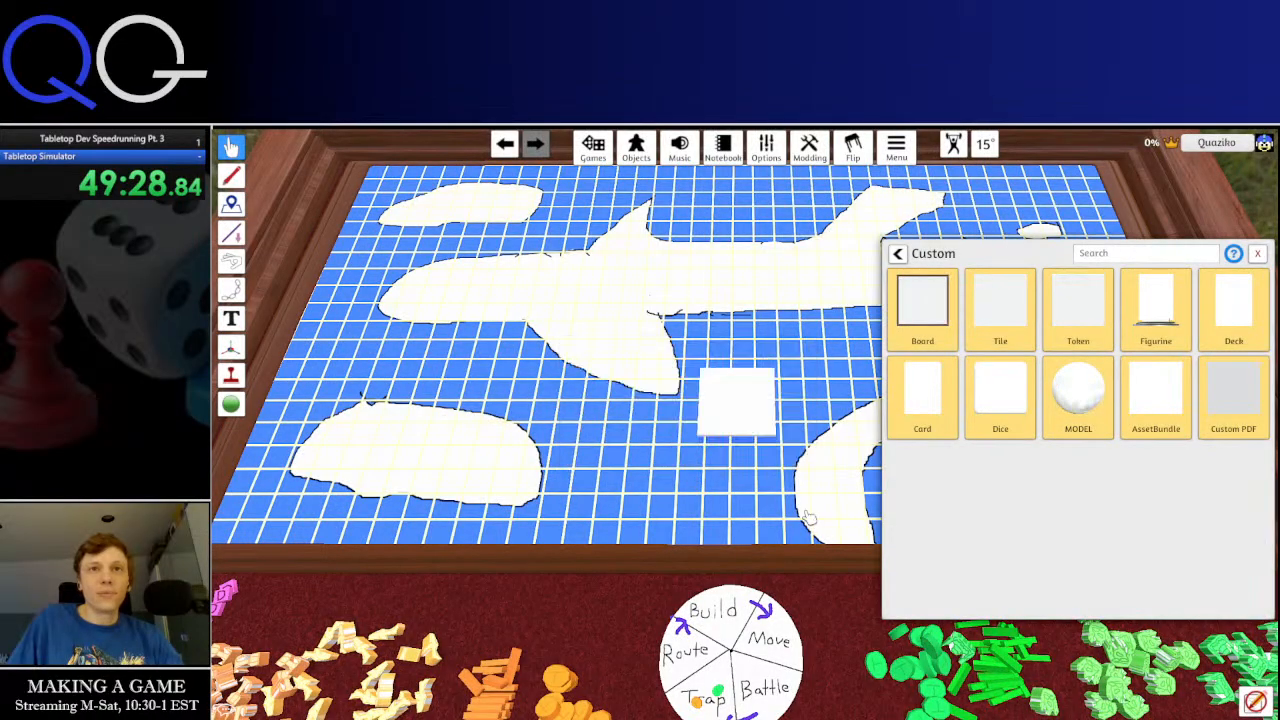
pyautogui.click(1257, 253)
# Set the imported rulebook down on the board and enlarge it until its title and contents list are easy to read
pyautogui.moveTo(733, 423); pyautogui.dragTo(710, 473)
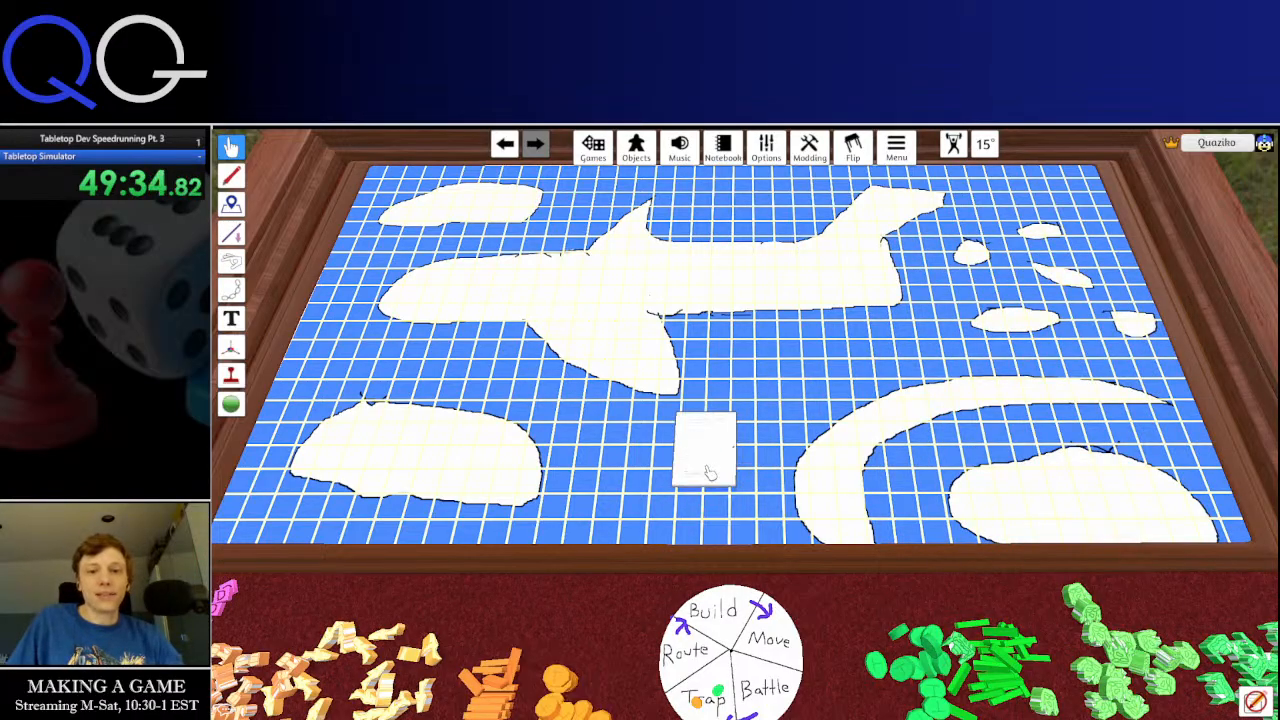
pyautogui.press('+')
pyautogui.press('+')
pyautogui.press('+')
pyautogui.press('+')
pyautogui.press('+')
pyautogui.press('+')
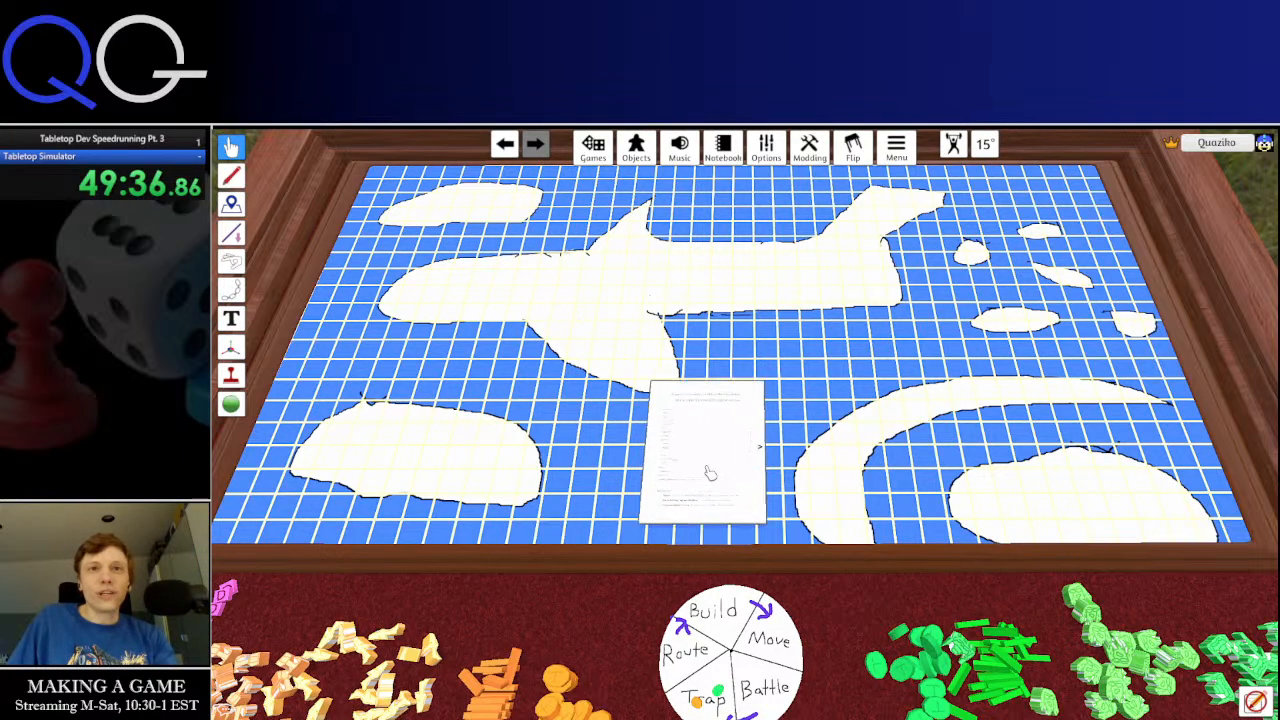
pyautogui.press('+')
pyautogui.press('+')
pyautogui.press('+')
pyautogui.press('+')
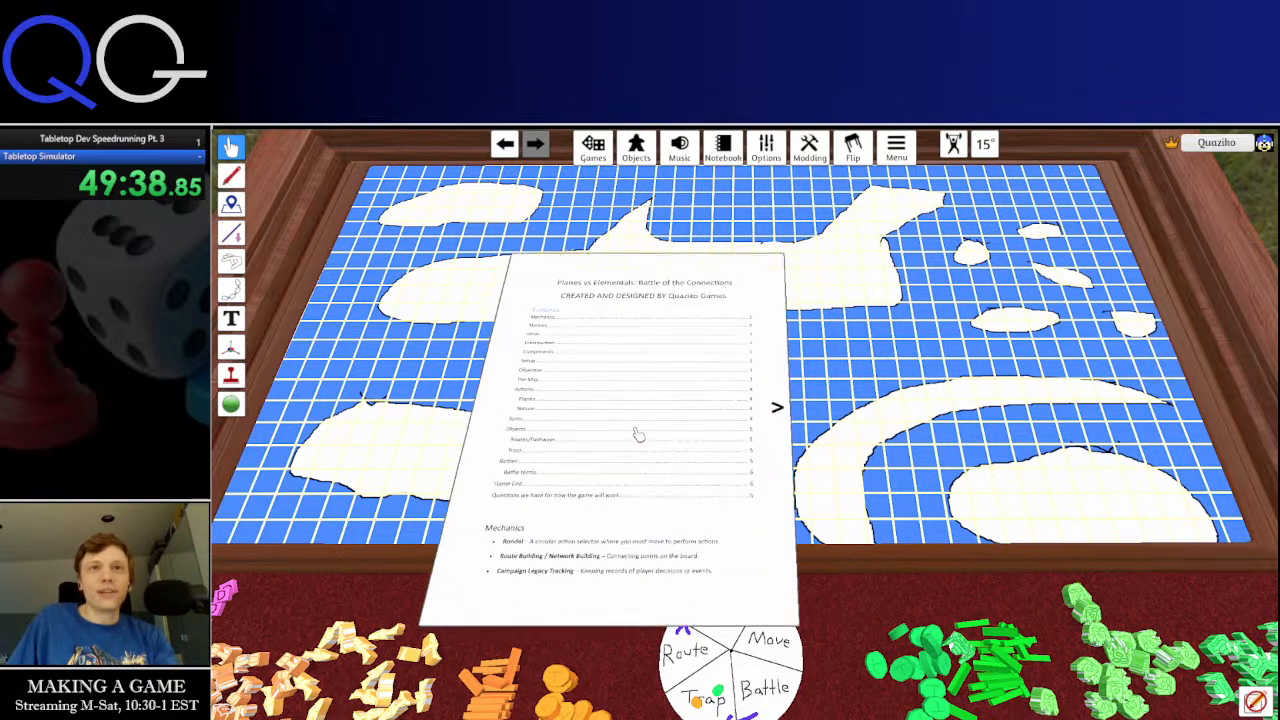
pyautogui.press('+')
pyautogui.press('+')
pyautogui.press('+')
pyautogui.press('+')
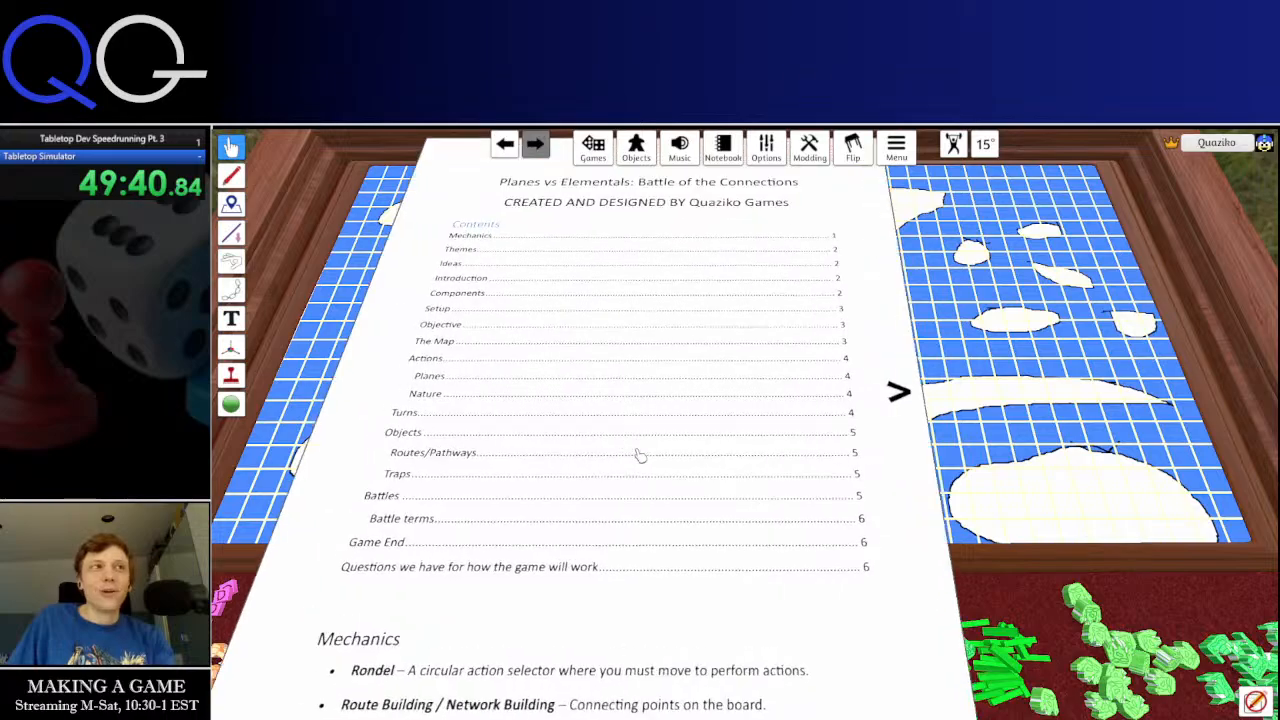
pyautogui.press('+')
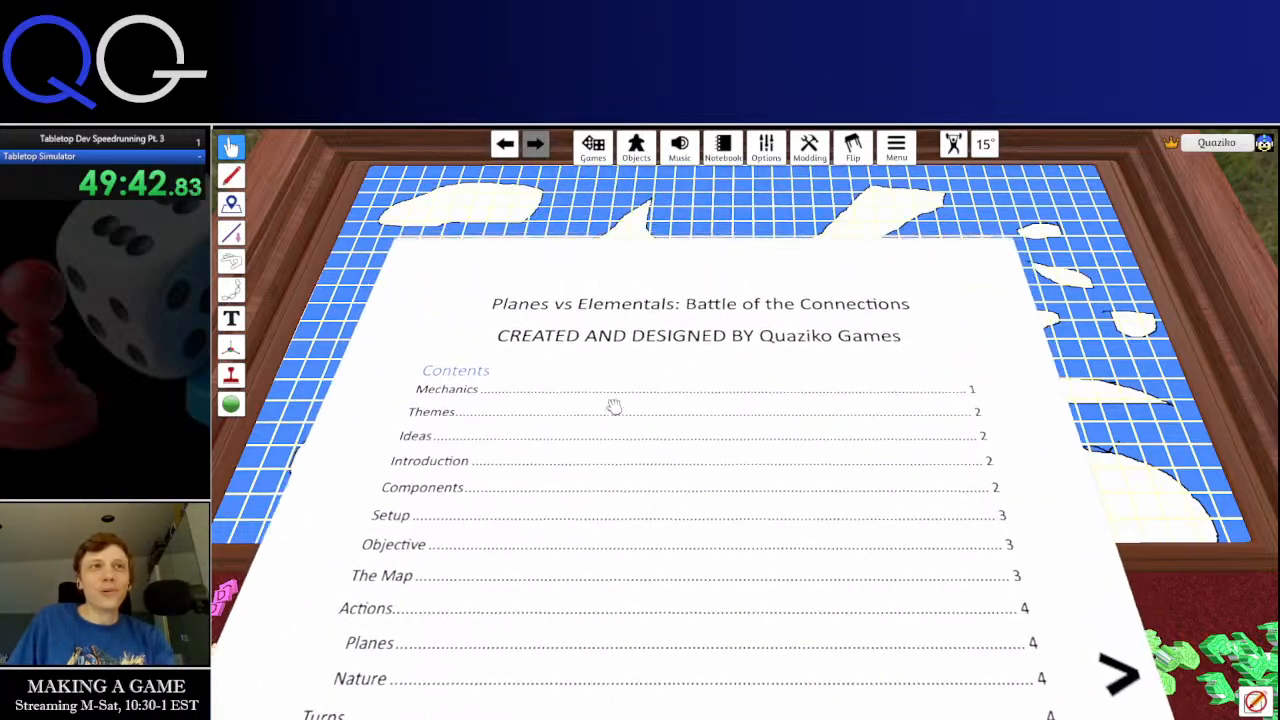
# Page through the rulebook on the table to its final page, checking pictures and rules text, and return to the first page
pyautogui.press('w')
pyautogui.press('a')
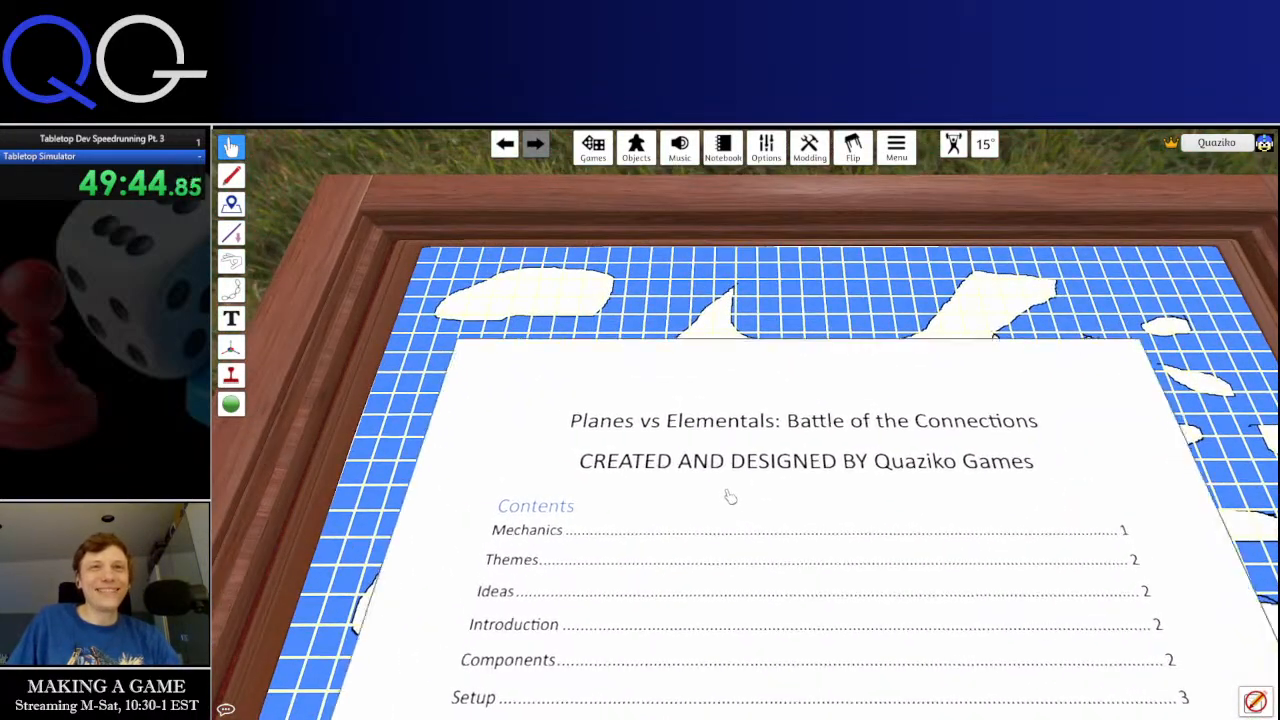
pyautogui.moveTo(729, 497); pyautogui.dragTo(654, 294)
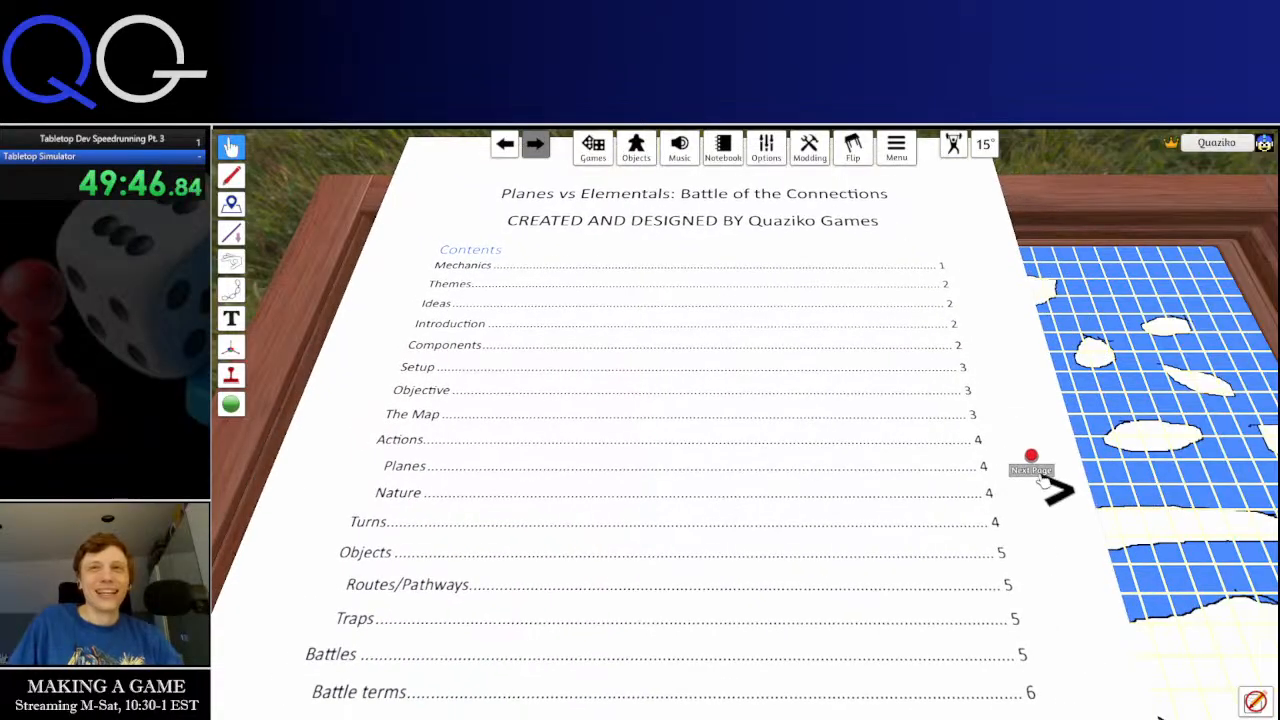
pyautogui.click(1064, 495)
pyautogui.click(1064, 495)
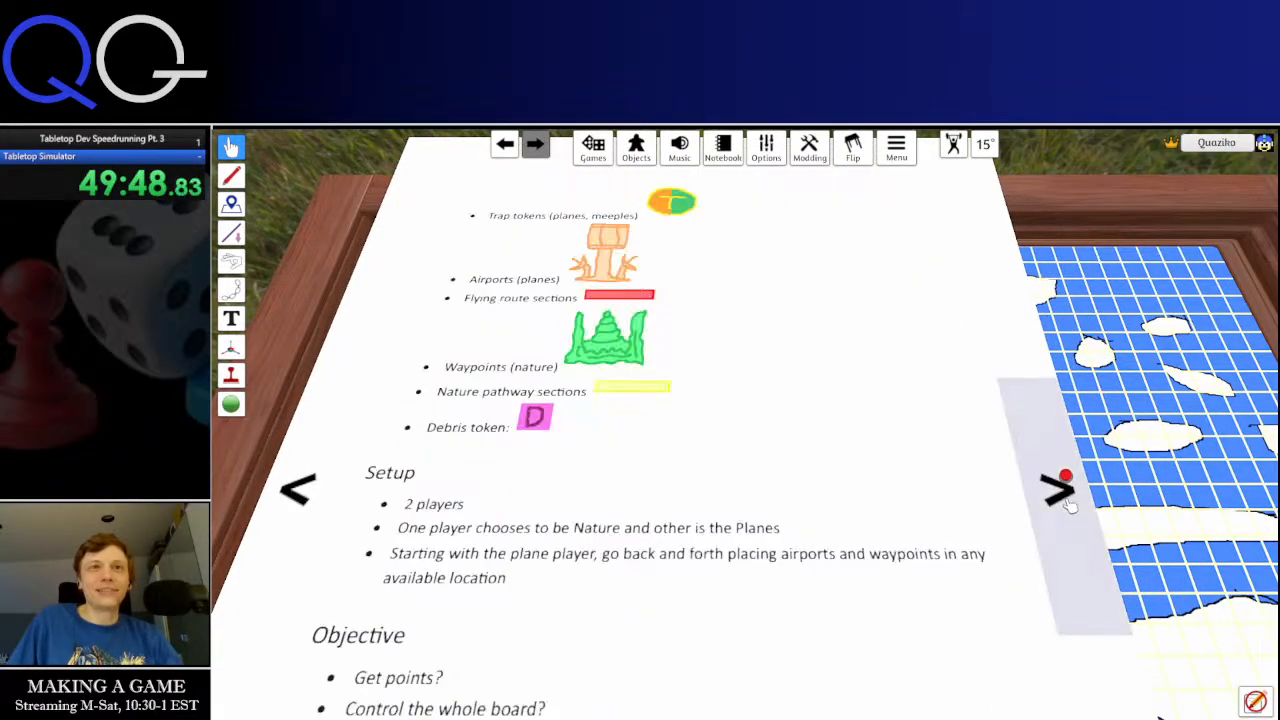
pyautogui.scroll(2, 1035, 637)
pyautogui.press('s')
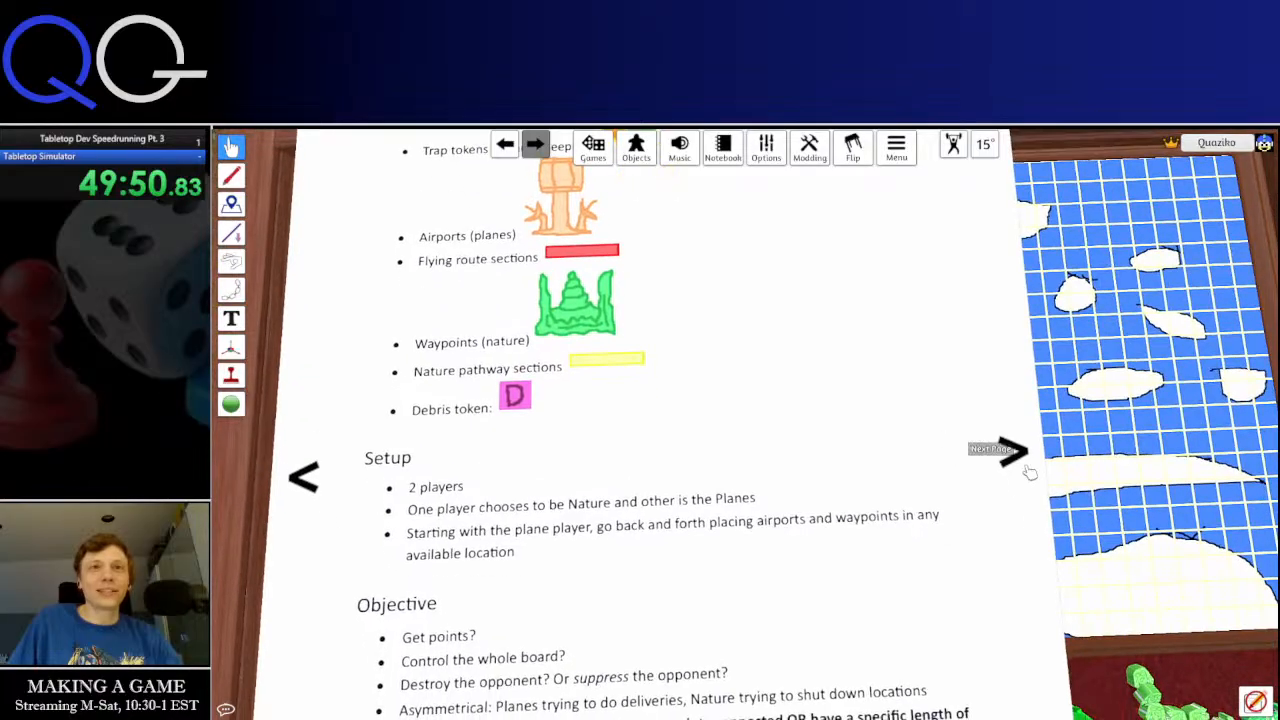
pyautogui.click(1022, 452)
pyautogui.click(1030, 457)
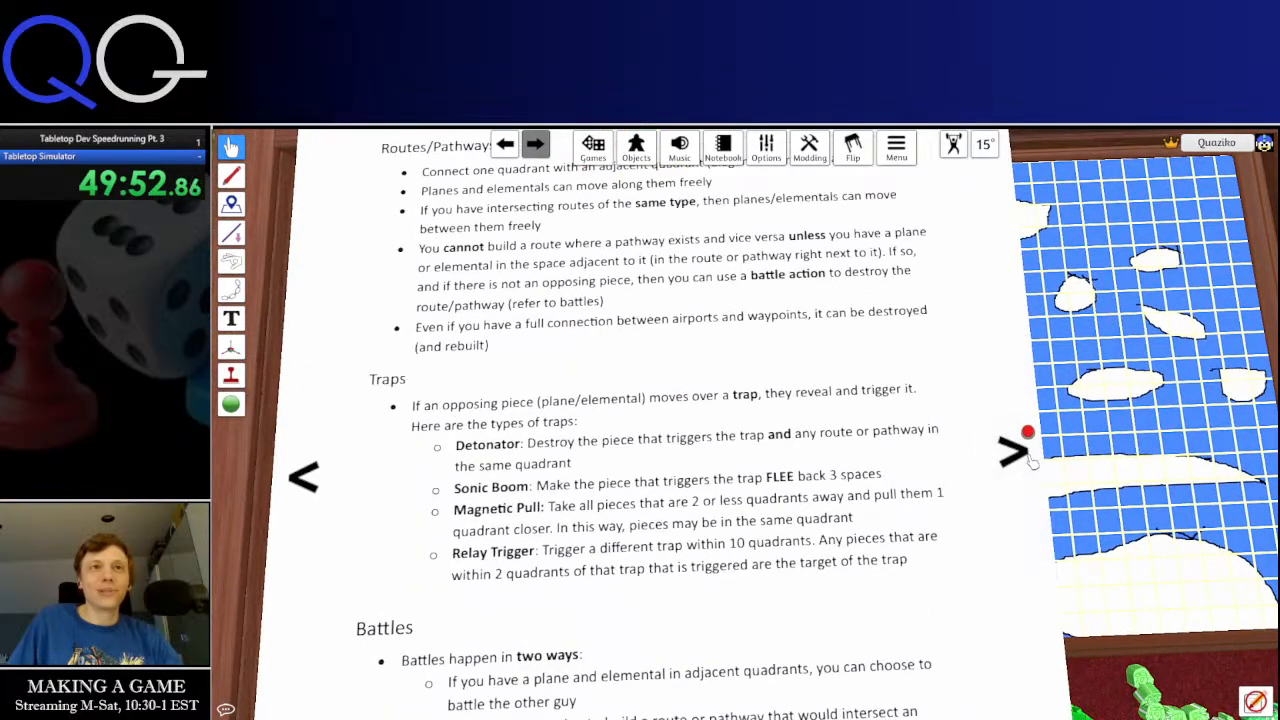
pyautogui.click(1030, 457)
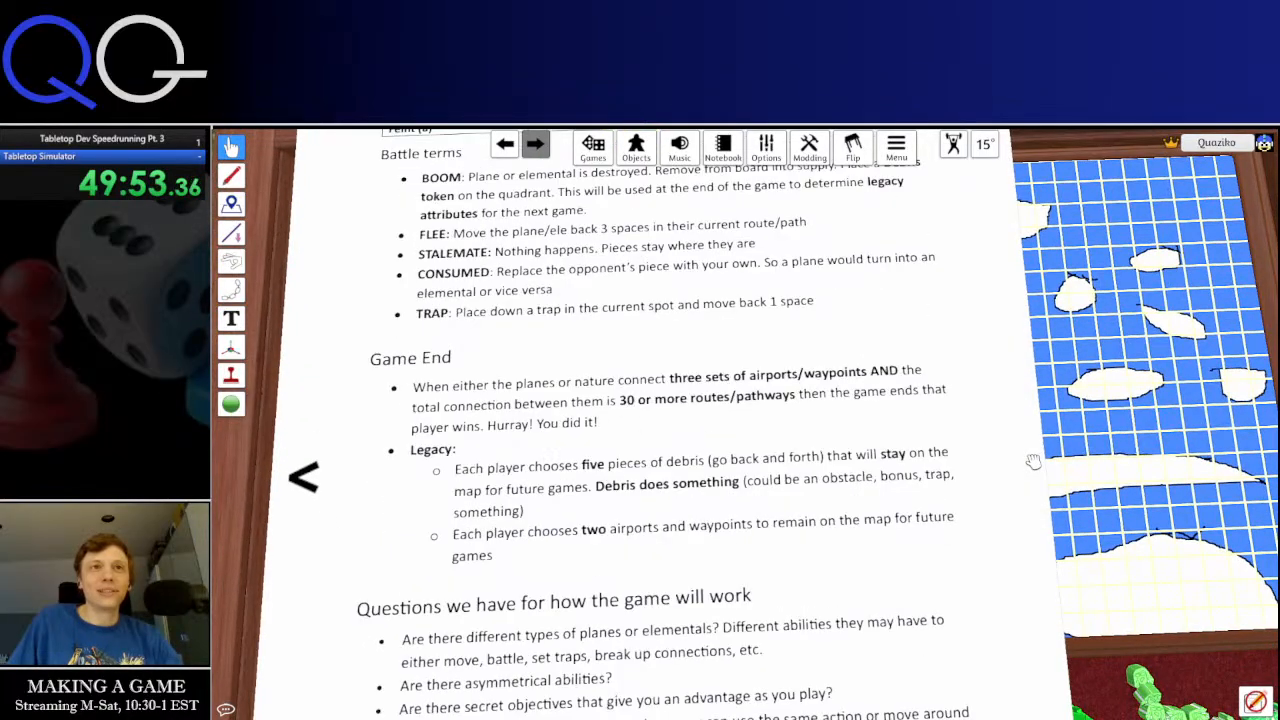
pyautogui.click(336, 480)
pyautogui.click(336, 480)
pyautogui.click(336, 480)
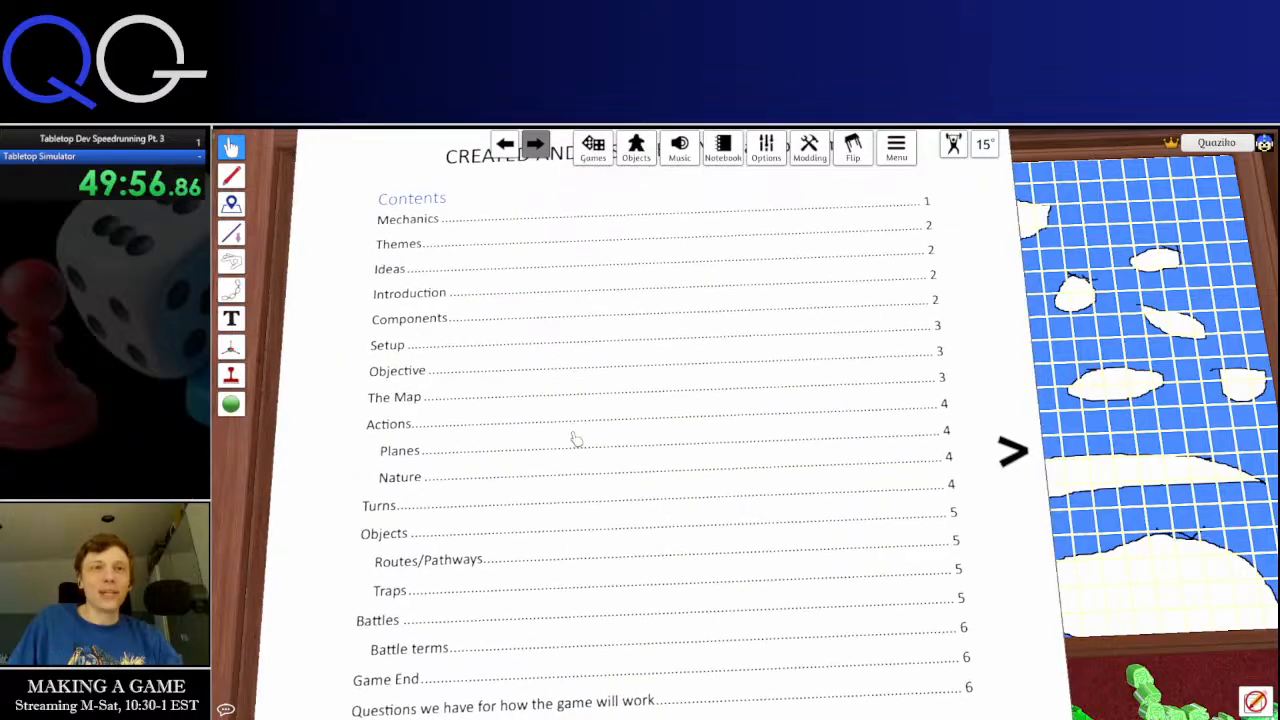
# Scale the rulebook down and check its size against the board and the game pieces
pyautogui.moveTo(575, 438); pyautogui.dragTo(613, 445)
pyautogui.scroll(-5, 586, 432)
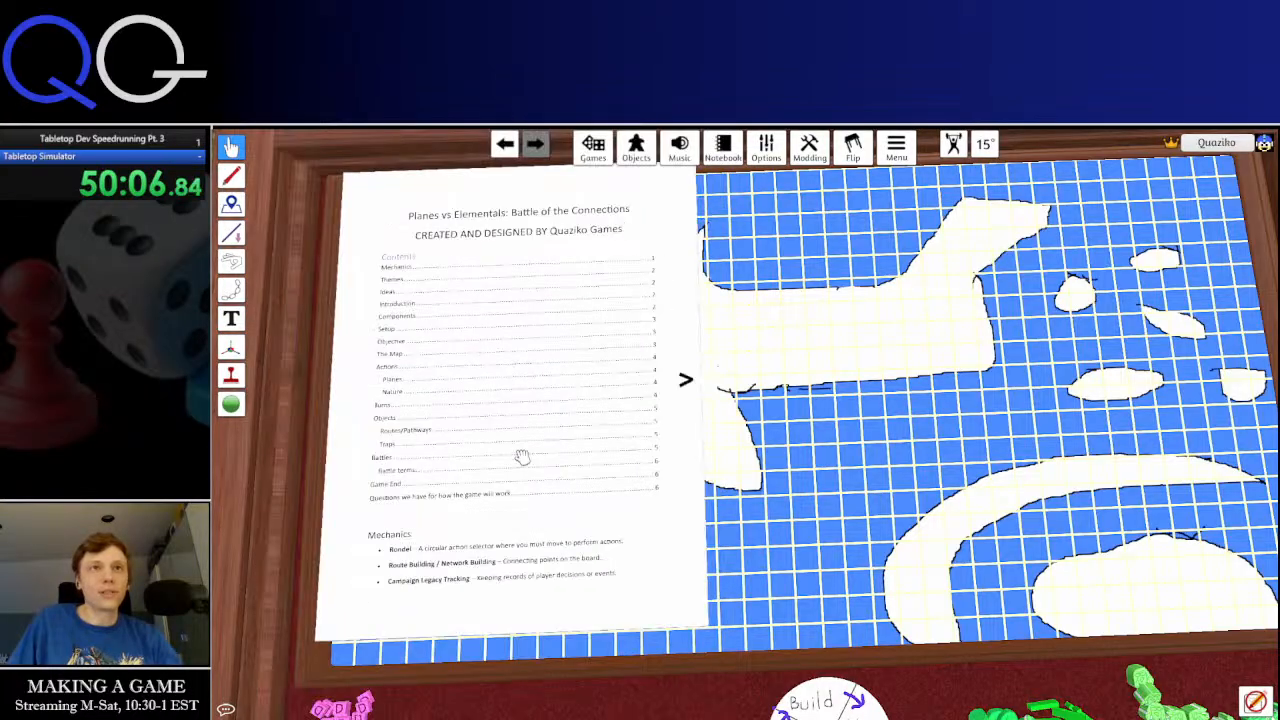
pyautogui.press('d')
pyautogui.press('s')
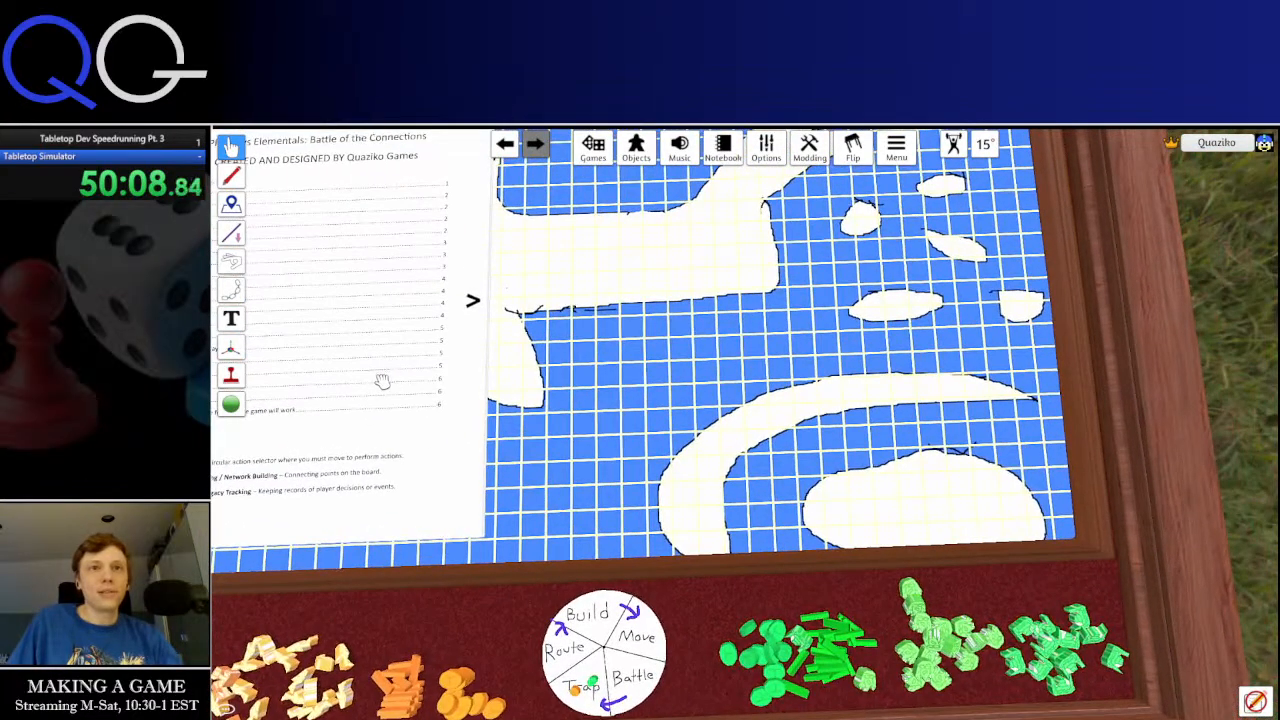
pyautogui.press('alt')
pyautogui.press('alt')
pyautogui.press('alt')
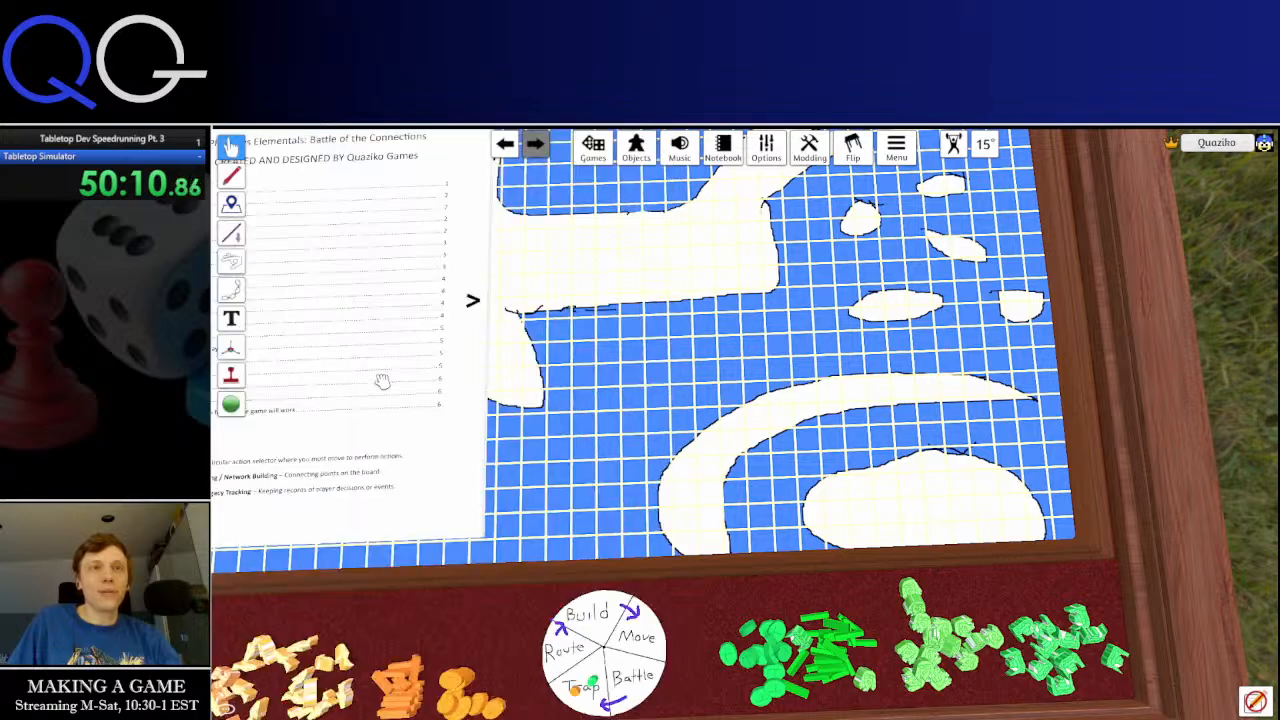
pyautogui.press('a')
pyautogui.press('w')
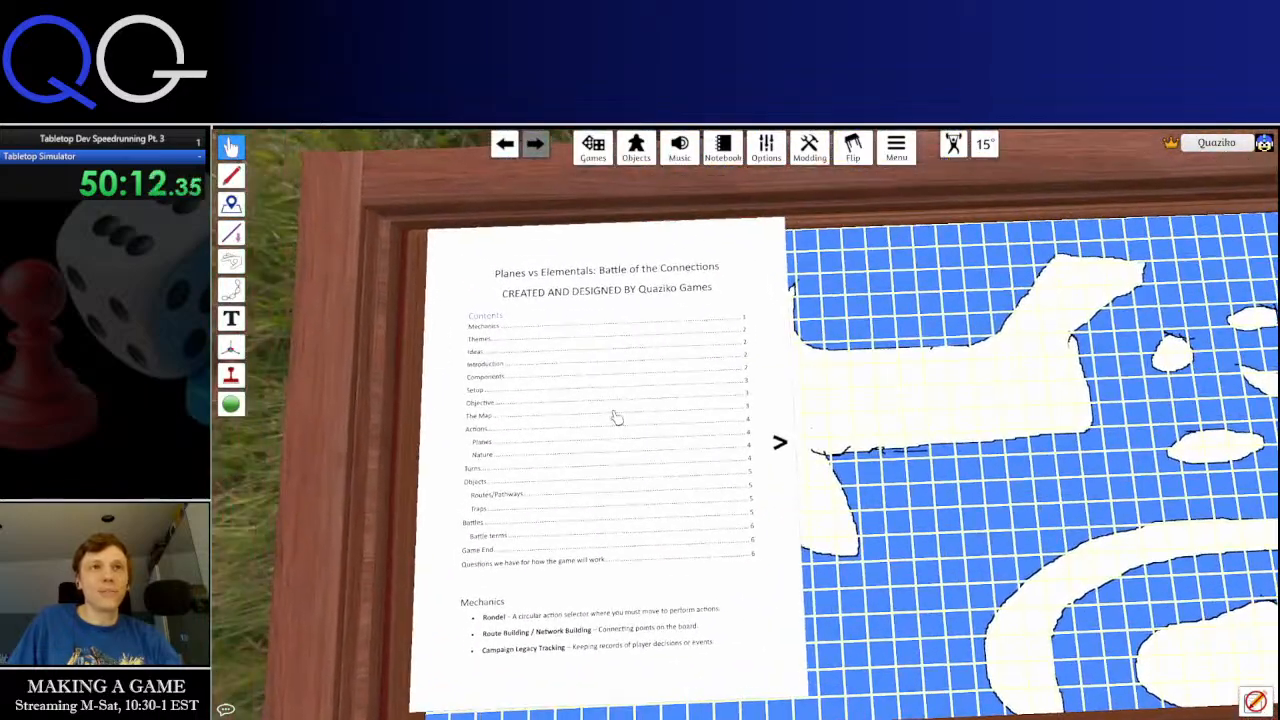
# Move the rulebook off the play area to the table's edge beside the board's nose-of-the-plane side and lock it in place
pyautogui.moveTo(614, 417); pyautogui.dragTo(427, 246)
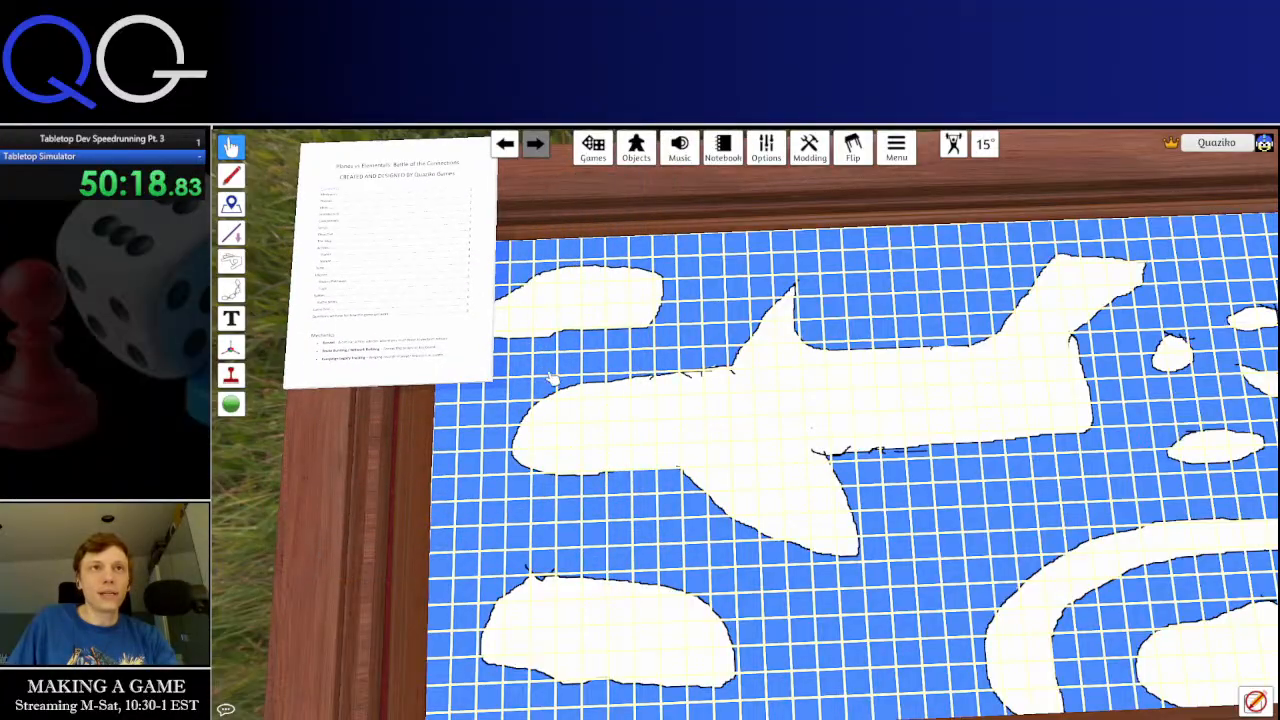
pyautogui.press('s')
pyautogui.press('d')
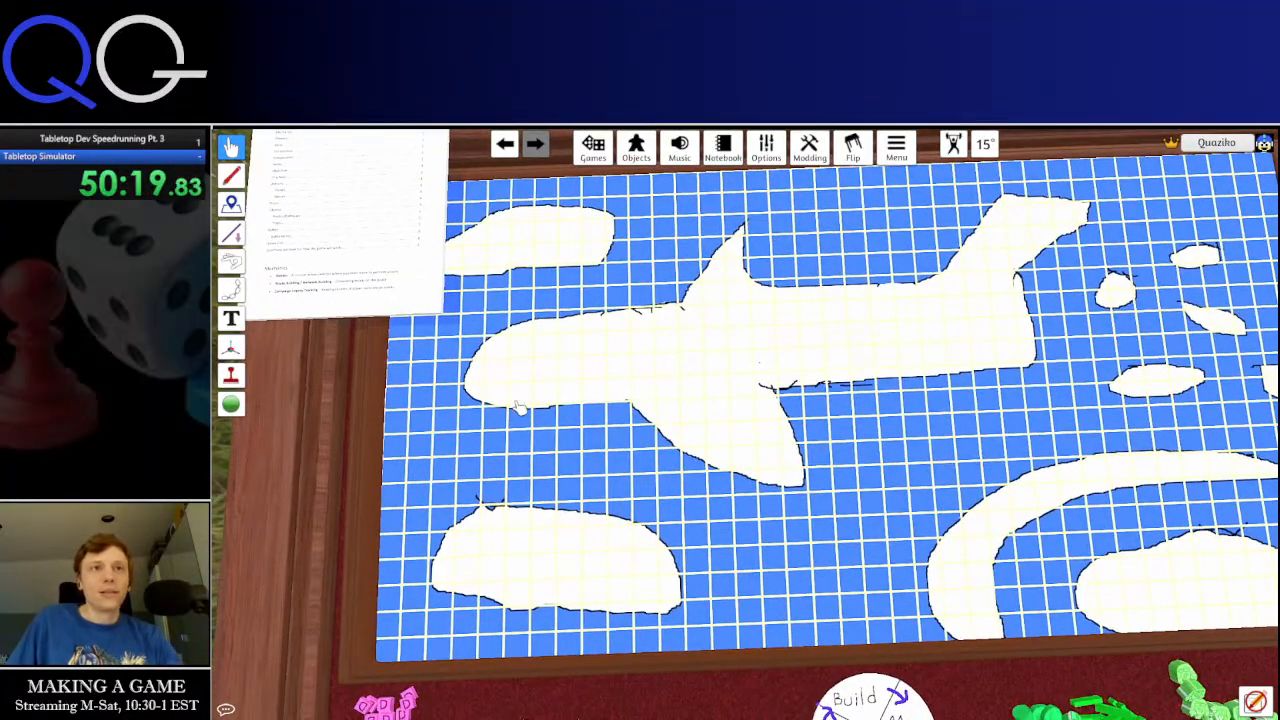
pyautogui.press('a')
pyautogui.moveTo(523, 254); pyautogui.dragTo(498, 538)
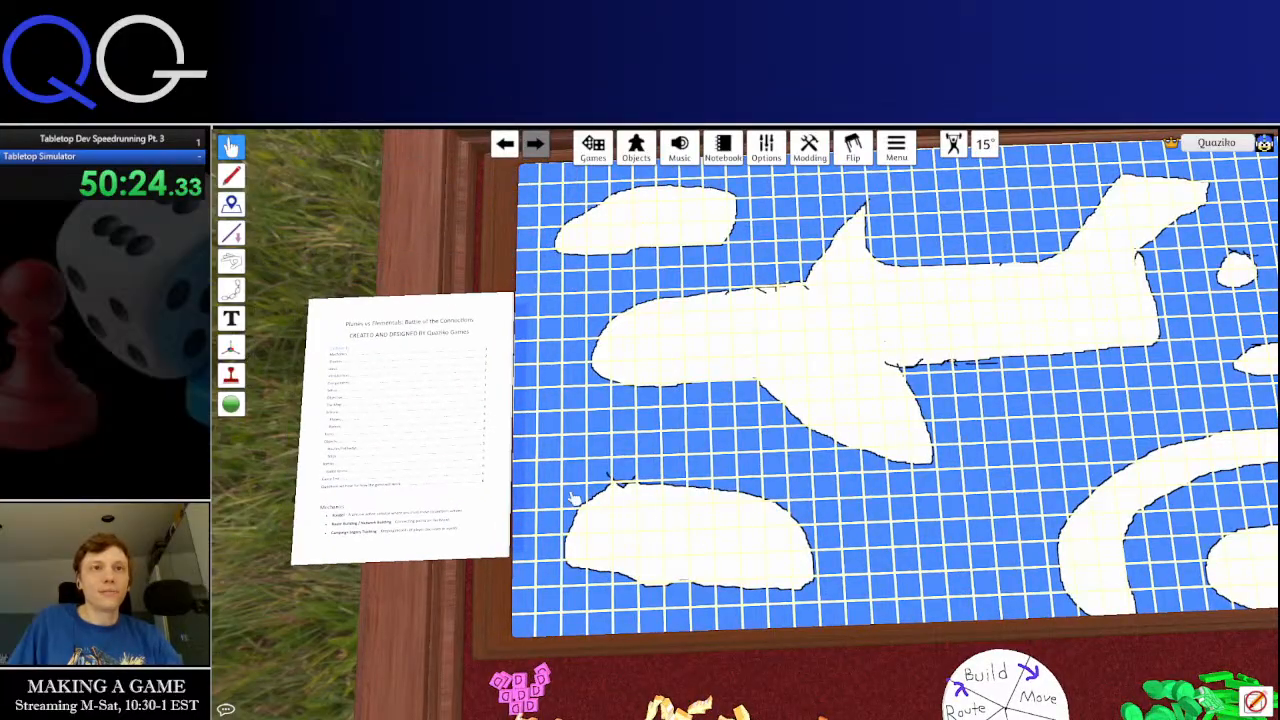
pyautogui.rightClick(417, 426)
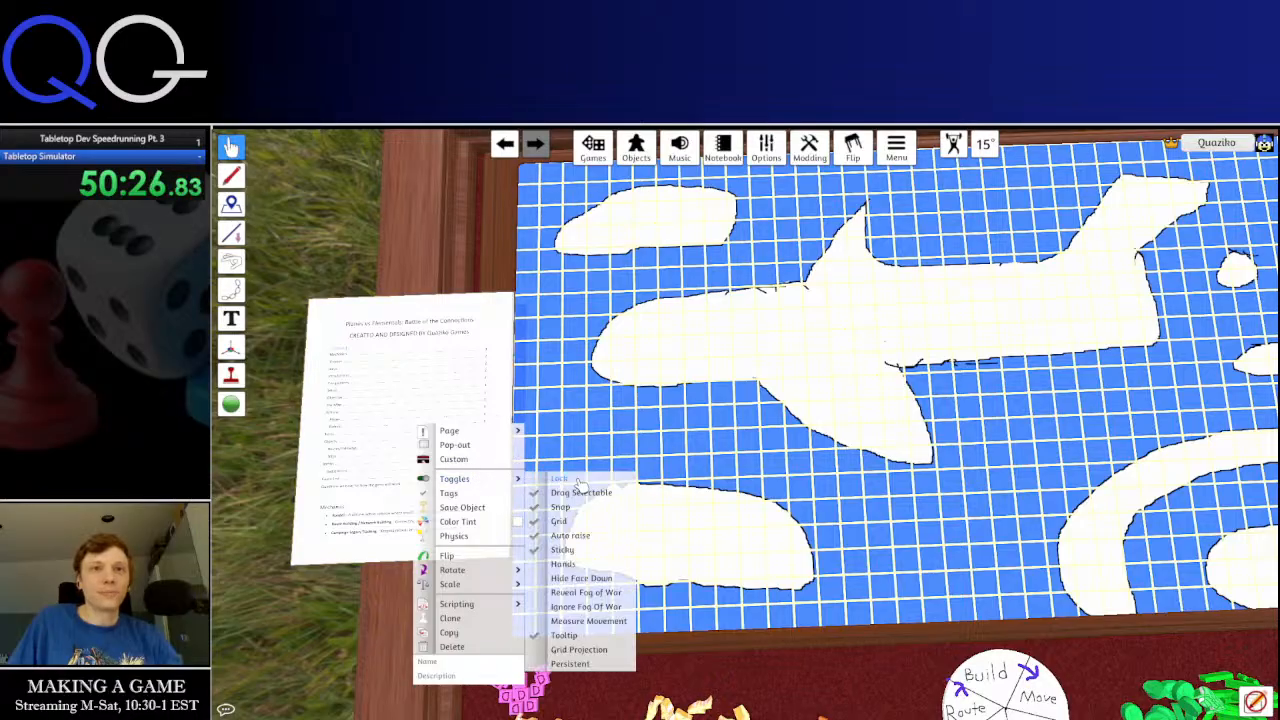
pyautogui.press('s')
pyautogui.press('d')
pyautogui.scroll(-2, 691, 417)
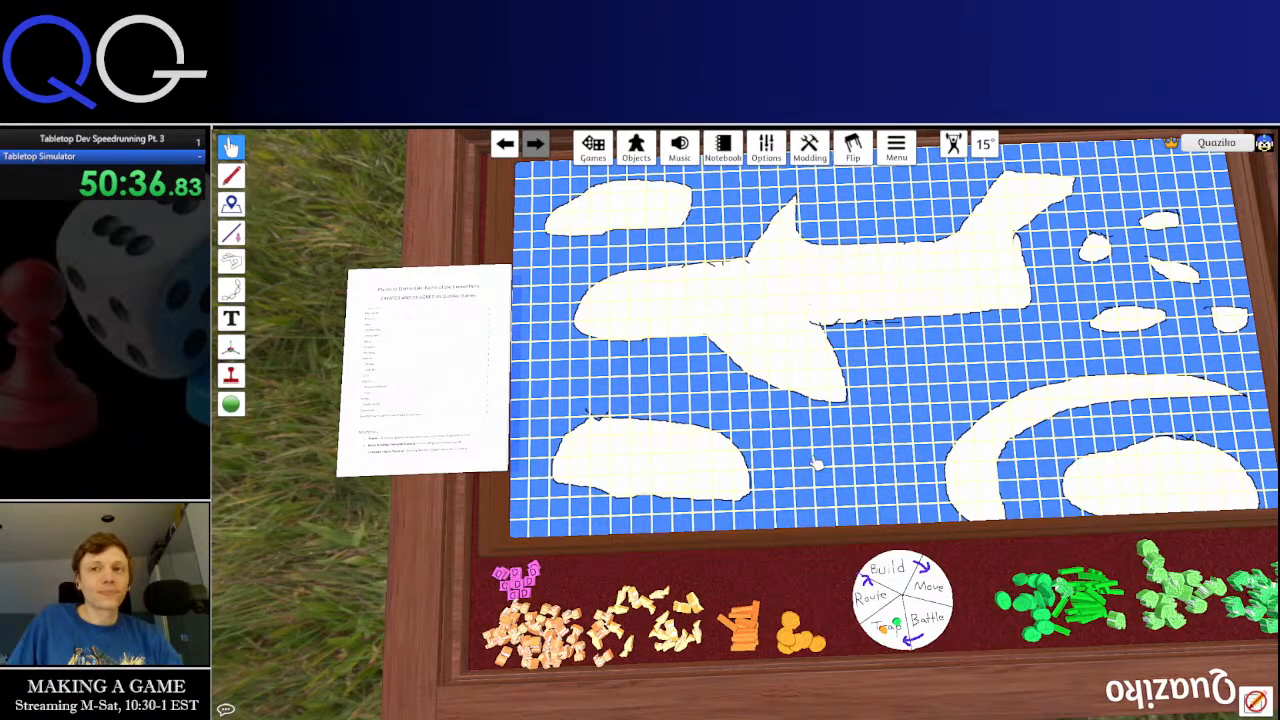
pyautogui.press('d')
pyautogui.moveTo(706, 499); pyautogui.dragTo(641, 544)
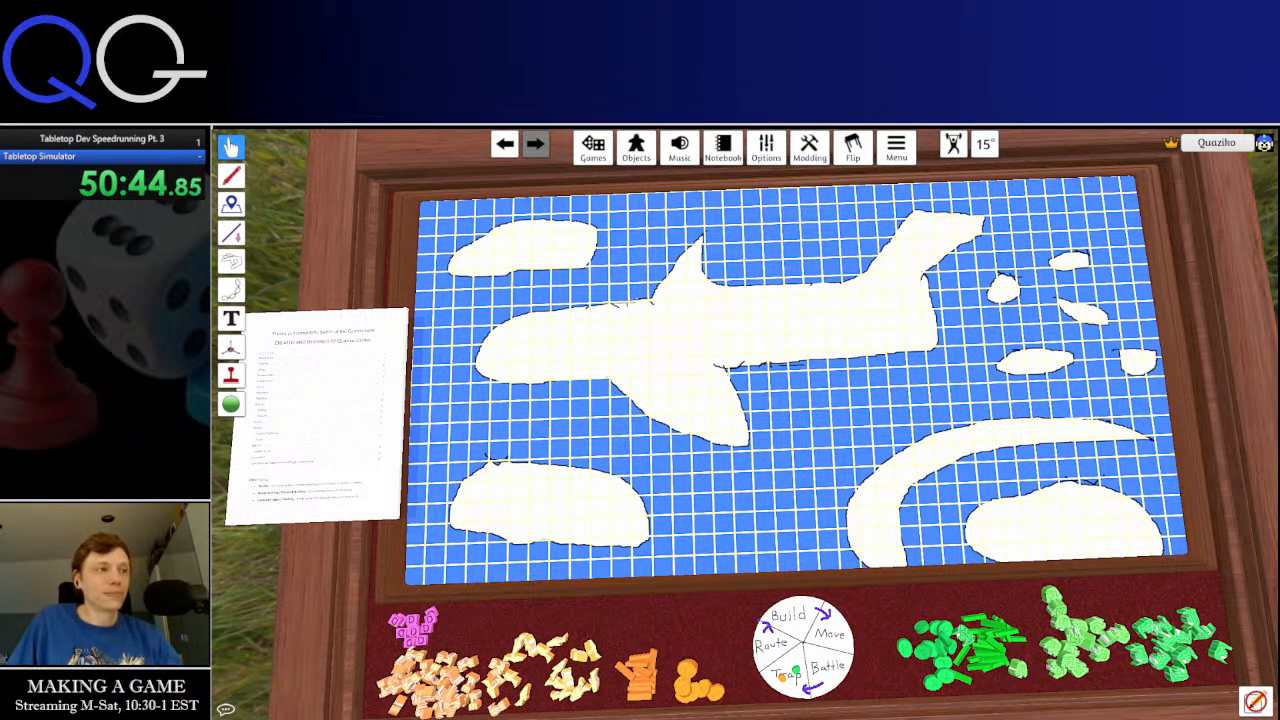
# Switch to Our new game.docx in Word and review the Tabletop Simulator Checklist and the rules from Game End back to Routes/Pathways
pyautogui.hotkey('alt', 'Tab')
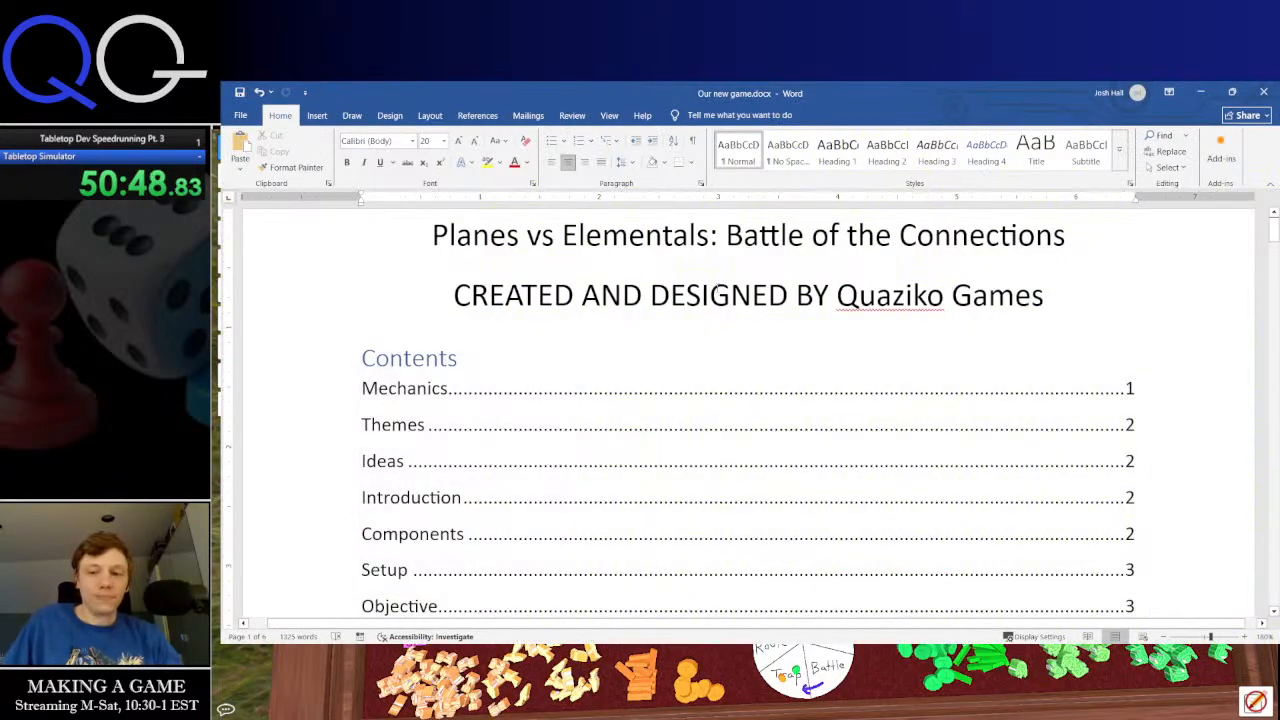
pyautogui.hotkey('ctrl', 'End')
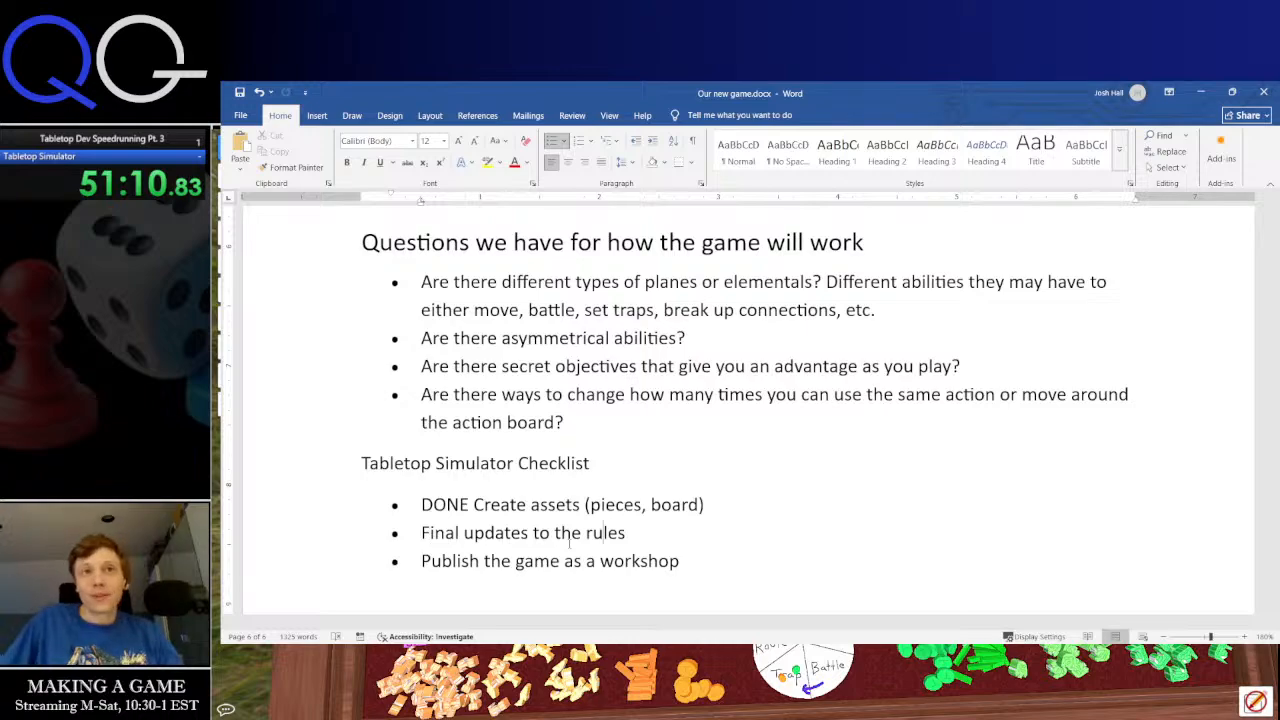
pyautogui.scroll(6, 702, 433)
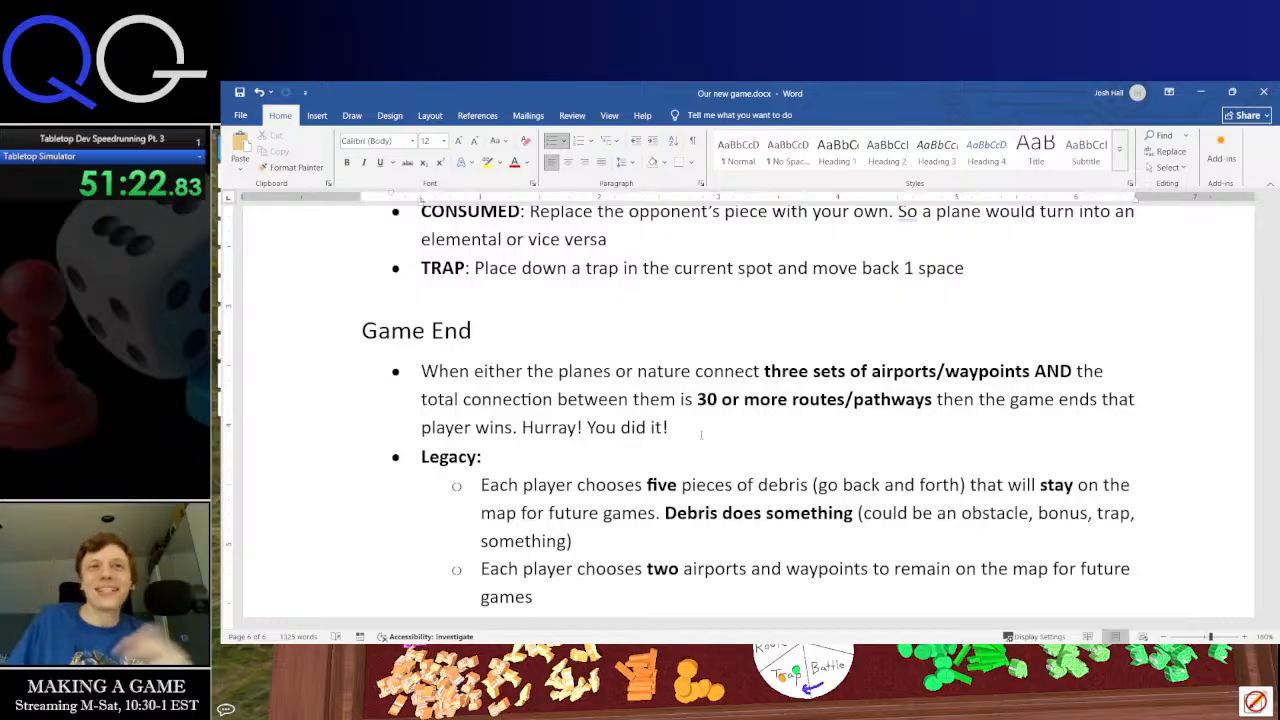
pyautogui.scroll(-1, 632, 450)
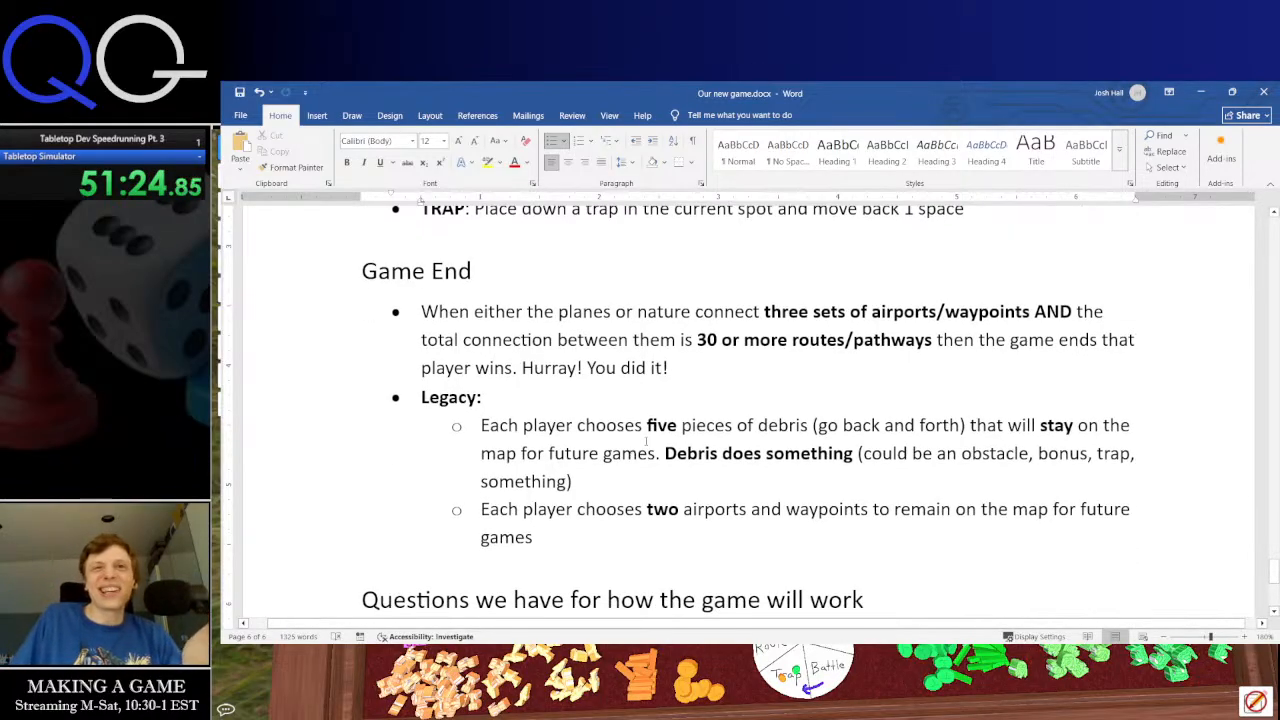
pyautogui.scroll(3, 665, 468)
pyautogui.scroll(4, 665, 468)
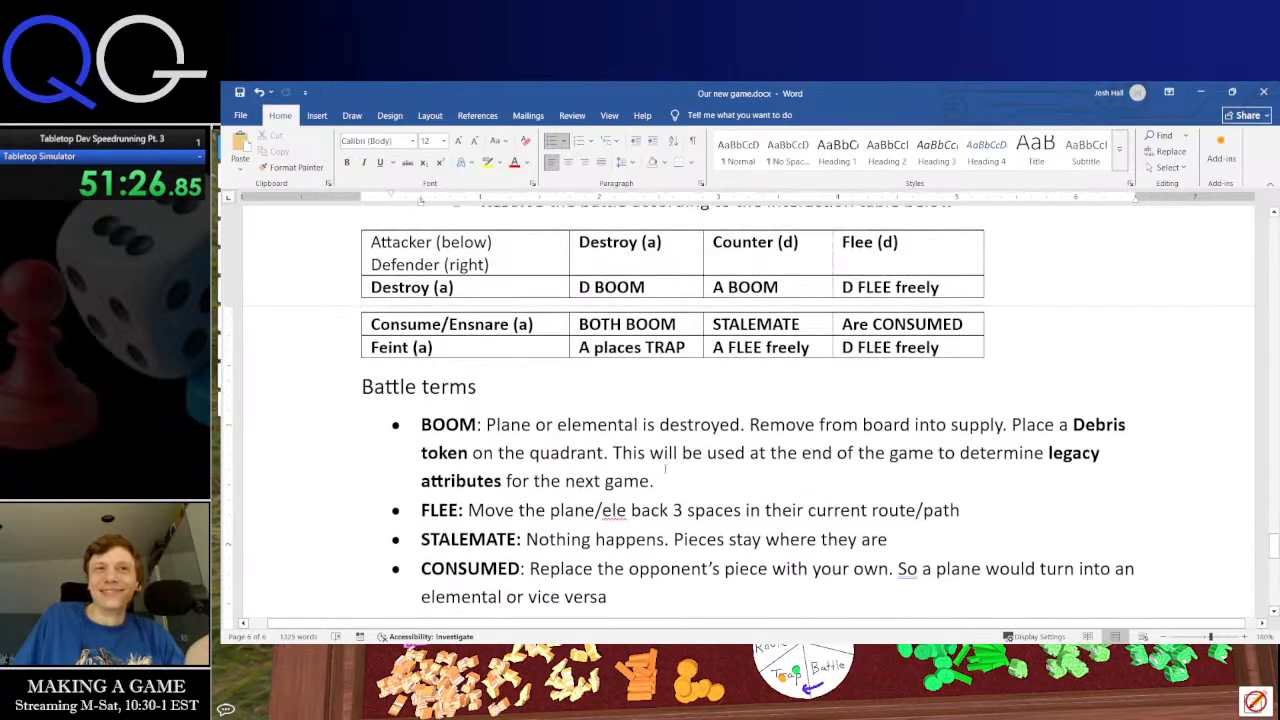
pyautogui.scroll(-4, 665, 468)
pyautogui.scroll(1, 665, 468)
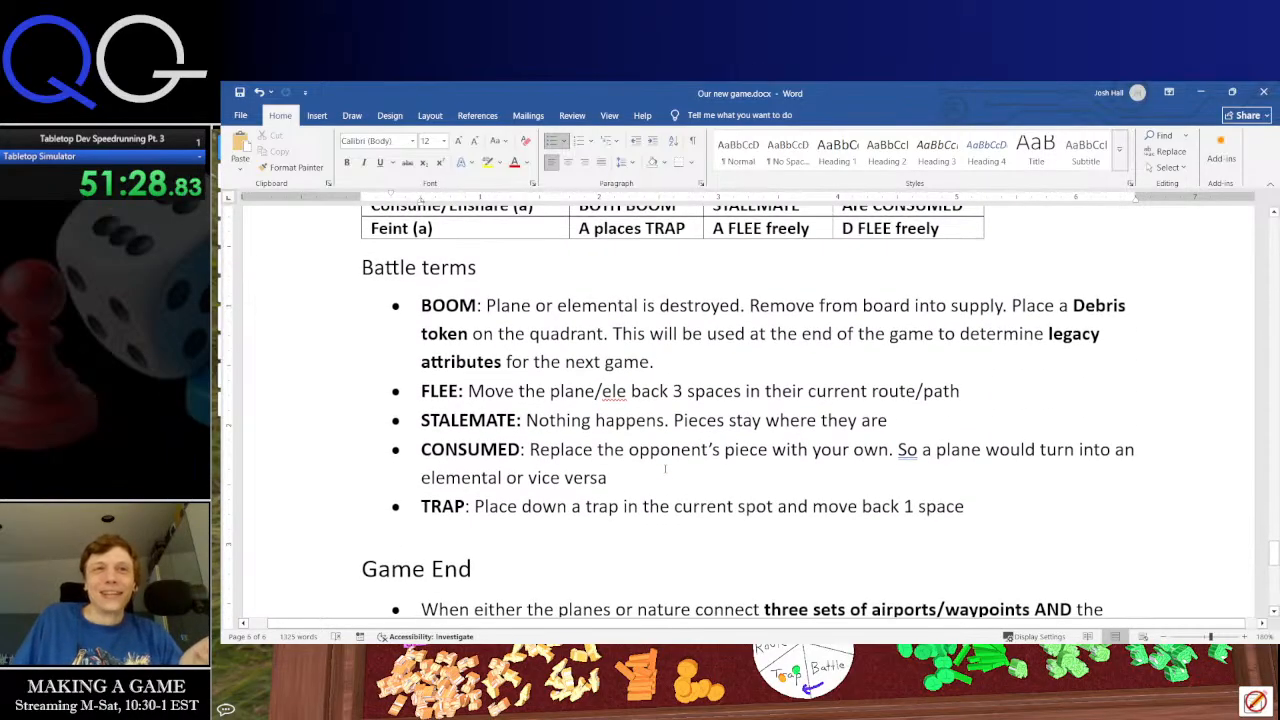
pyautogui.scroll(5, 596, 480)
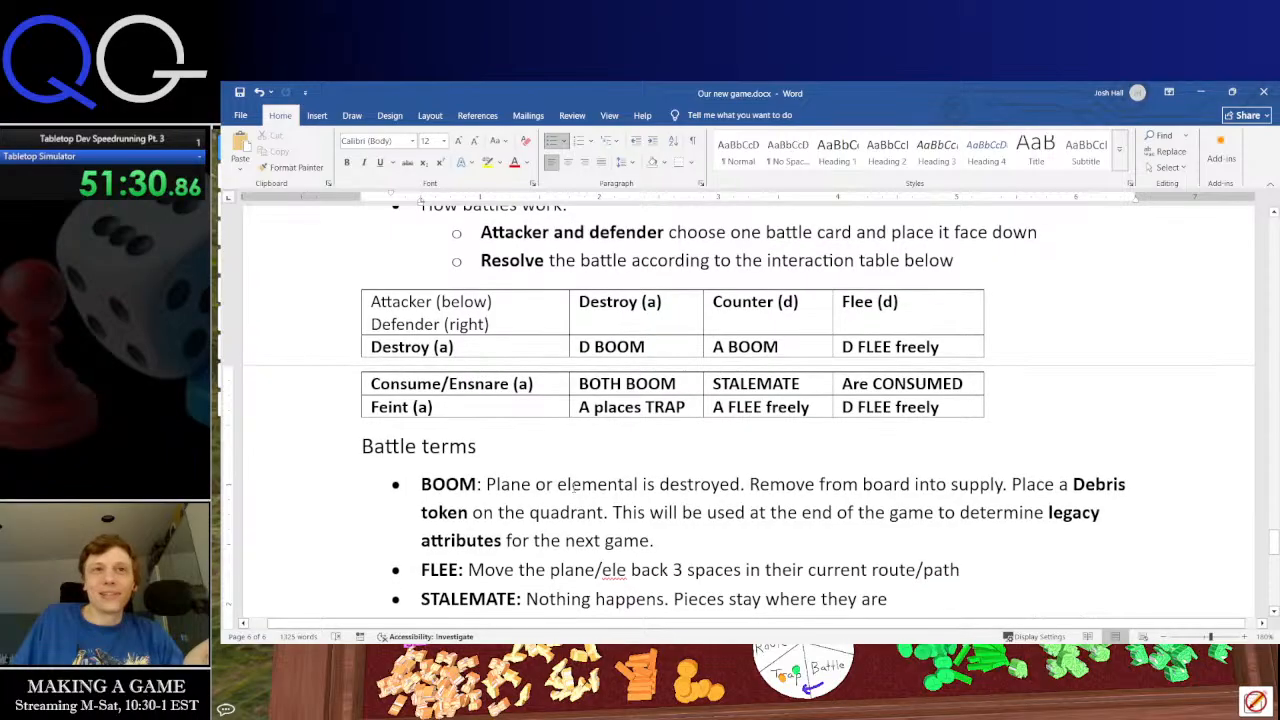
pyautogui.scroll(6, 573, 487)
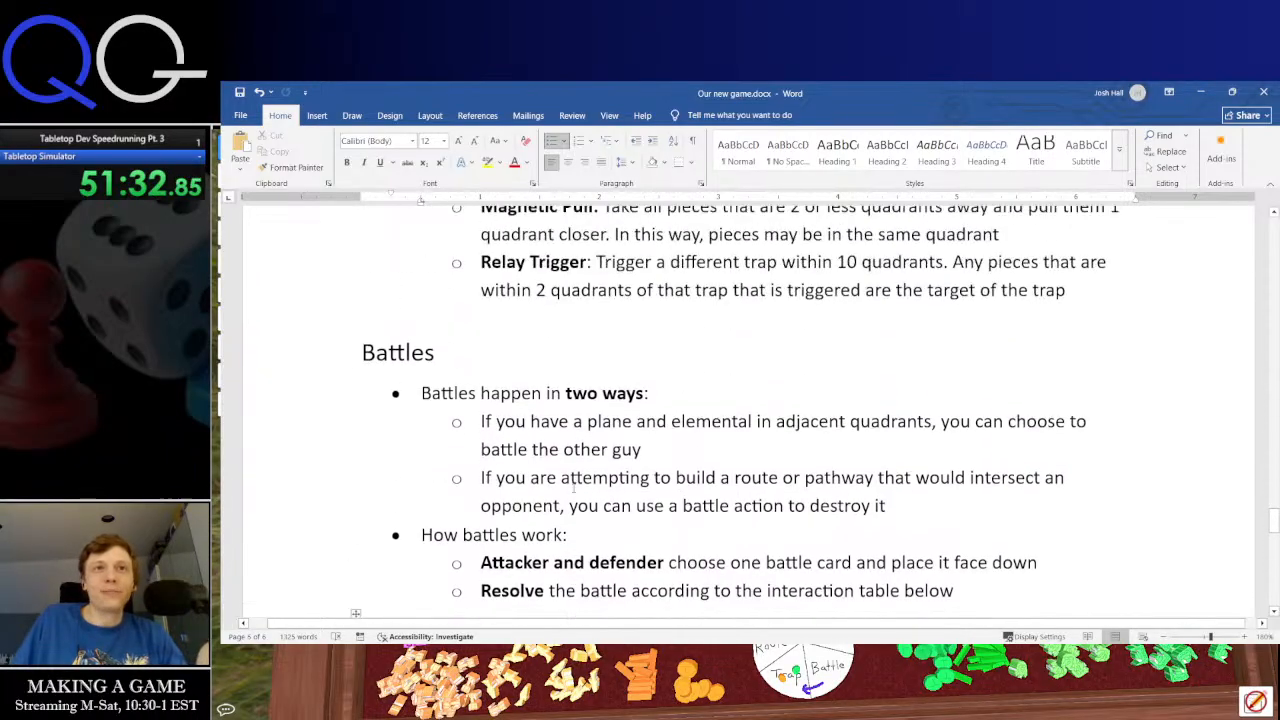
pyautogui.scroll(5, 573, 487)
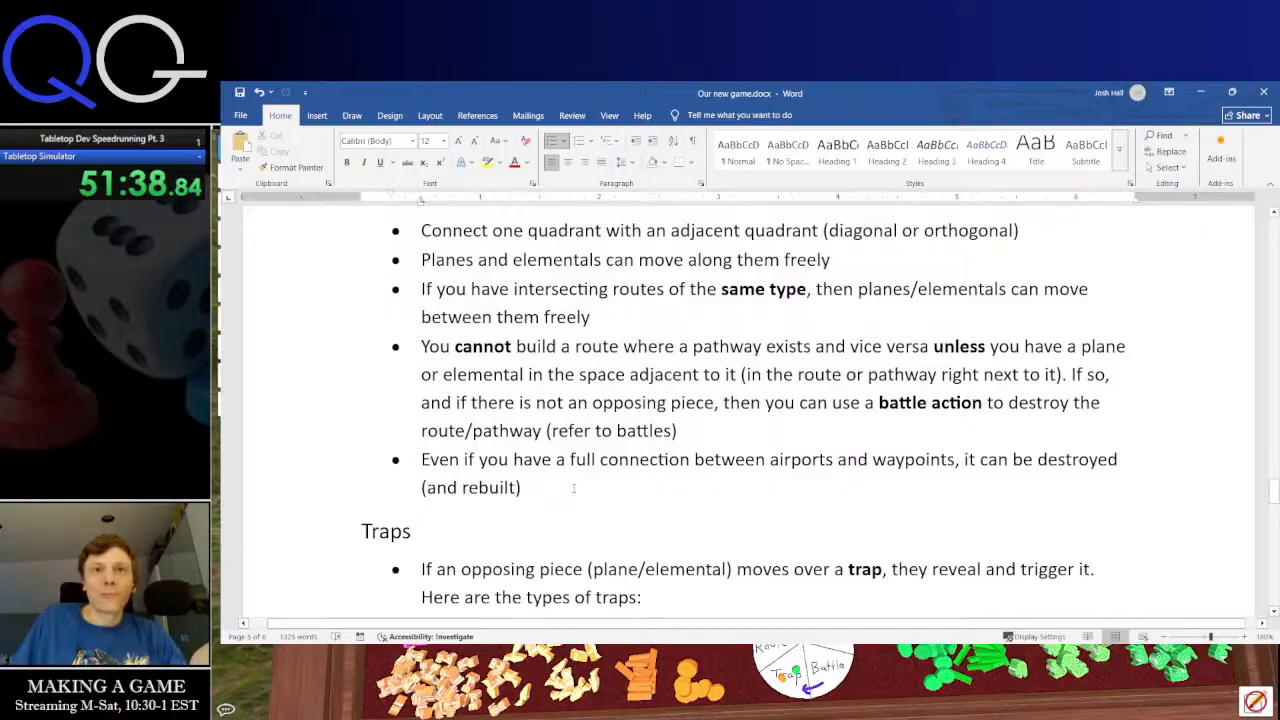
pyautogui.scroll(1, 573, 487)
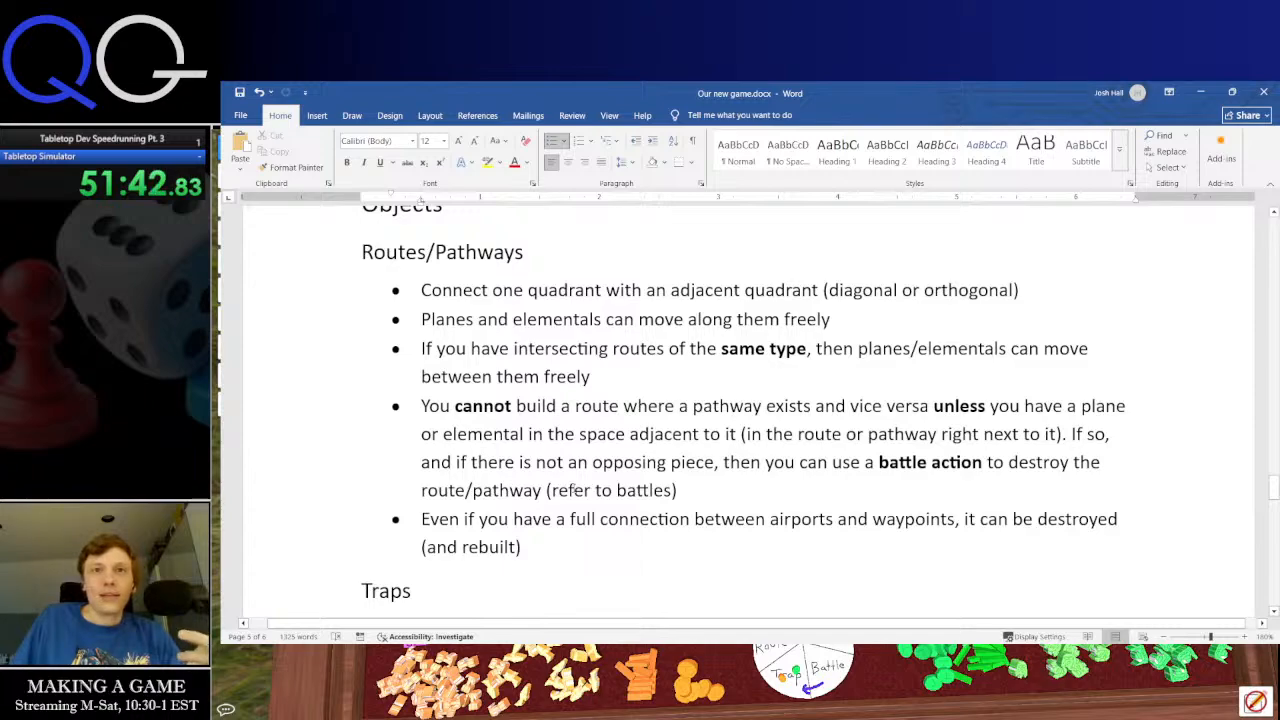
# Review the rules from Routes/Pathways back up to Setup, including The Map and the Planes and Nature actions
pyautogui.scroll(5, 573, 490)
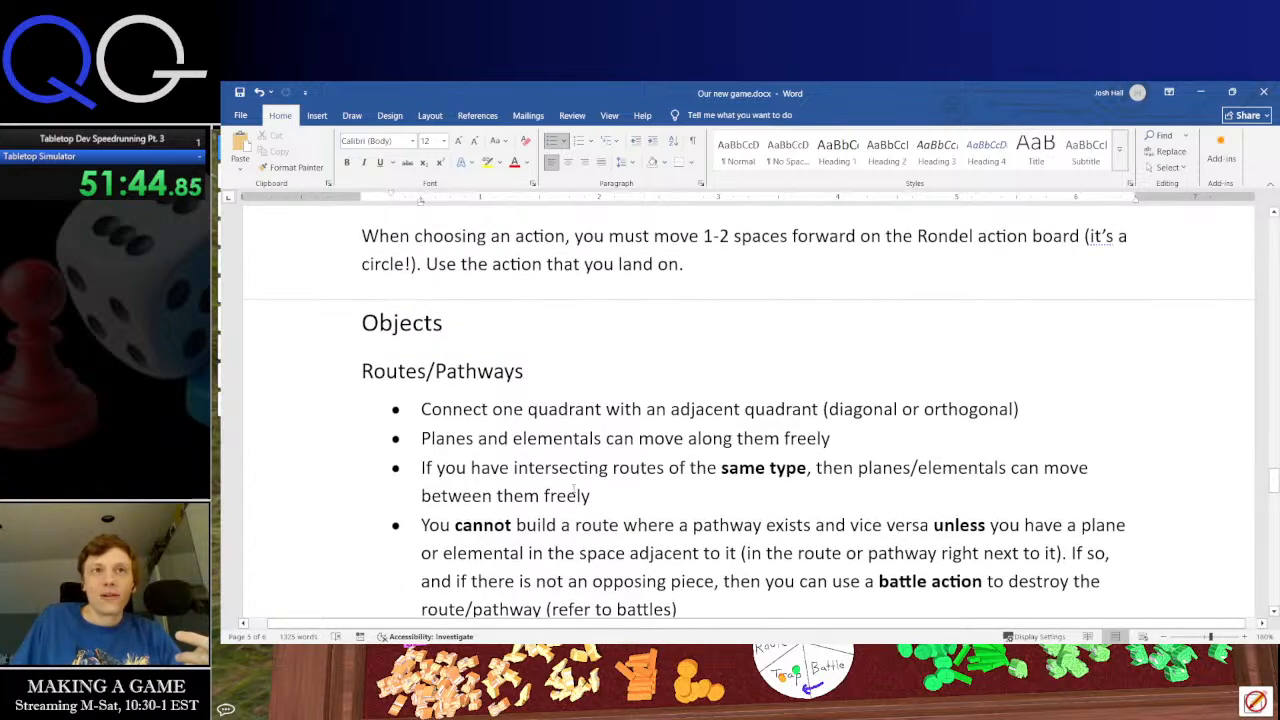
pyautogui.scroll(12, 573, 488)
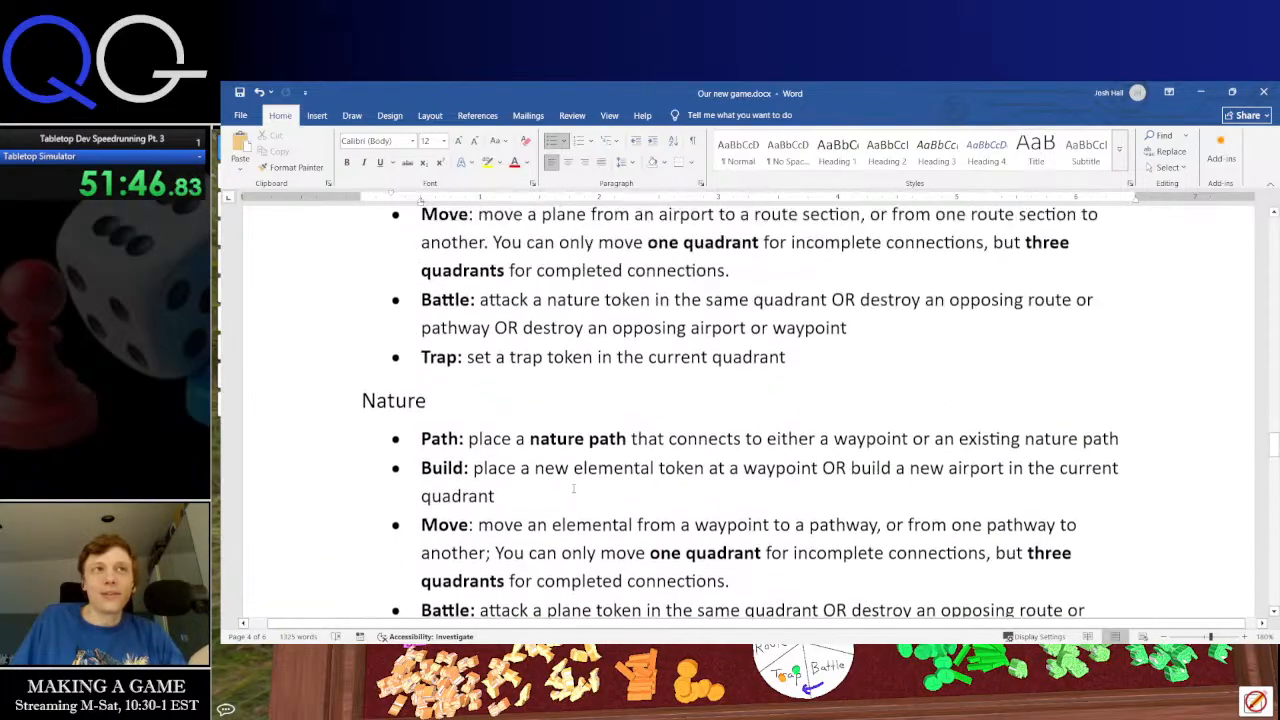
pyautogui.scroll(5, 573, 490)
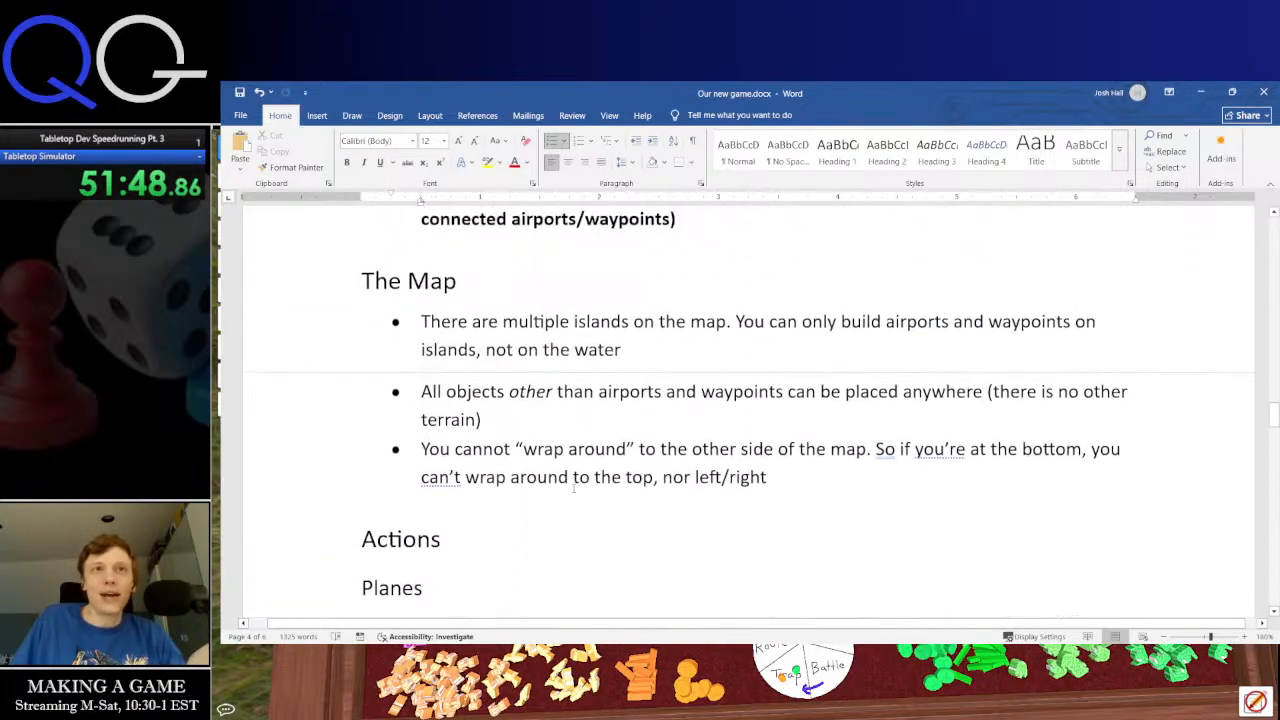
pyautogui.scroll(10, 573, 488)
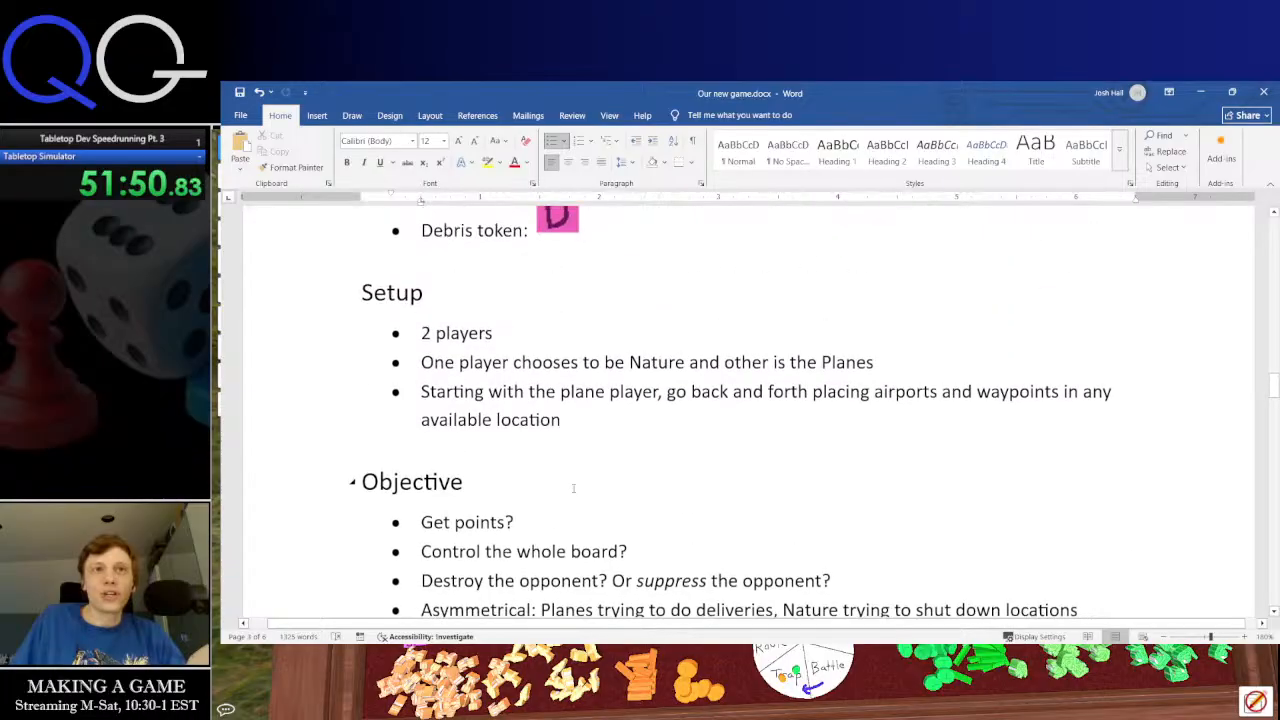
pyautogui.scroll(2, 573, 488)
pyautogui.scroll(-3, 573, 488)
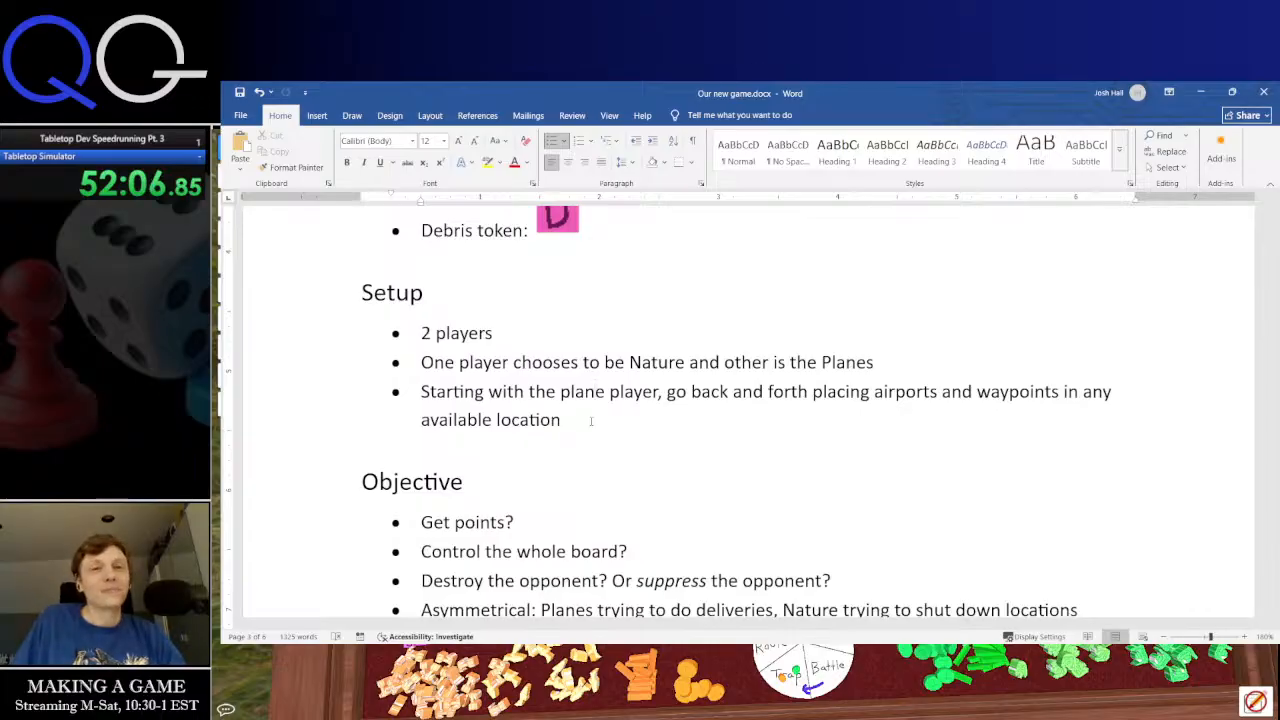
pyautogui.scroll(-20, 591, 421)
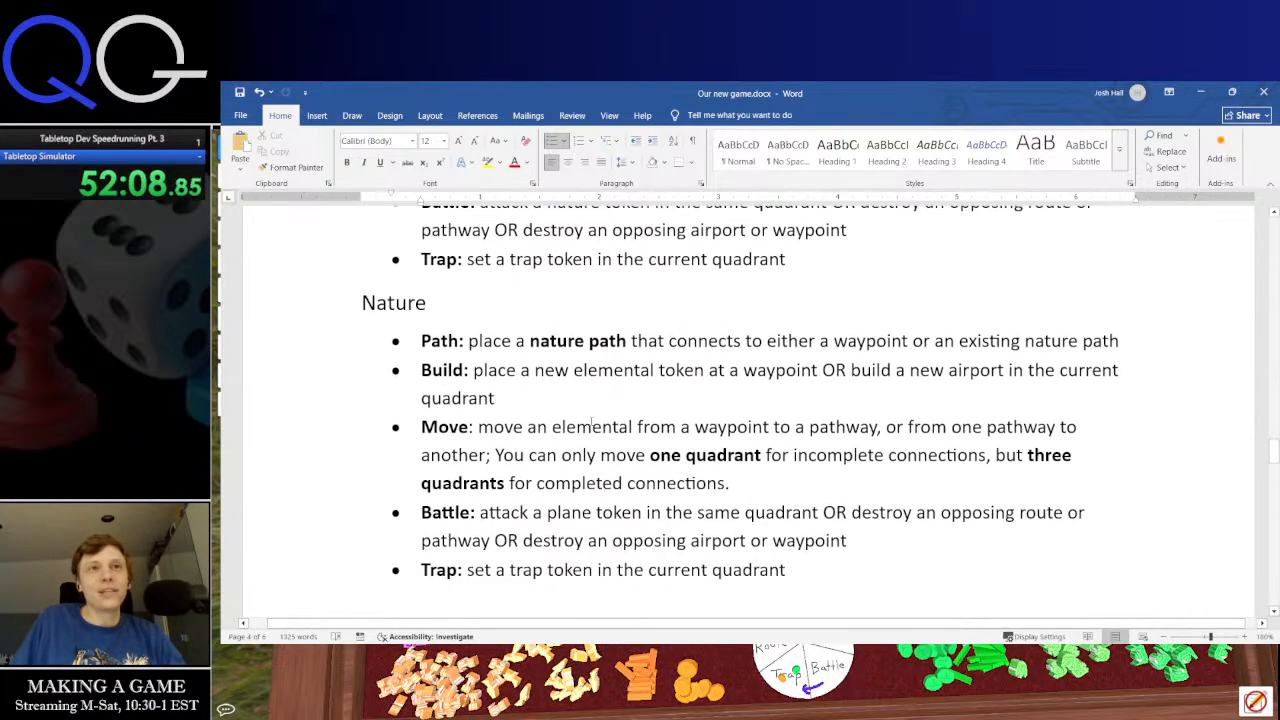
pyautogui.scroll(5, 591, 421)
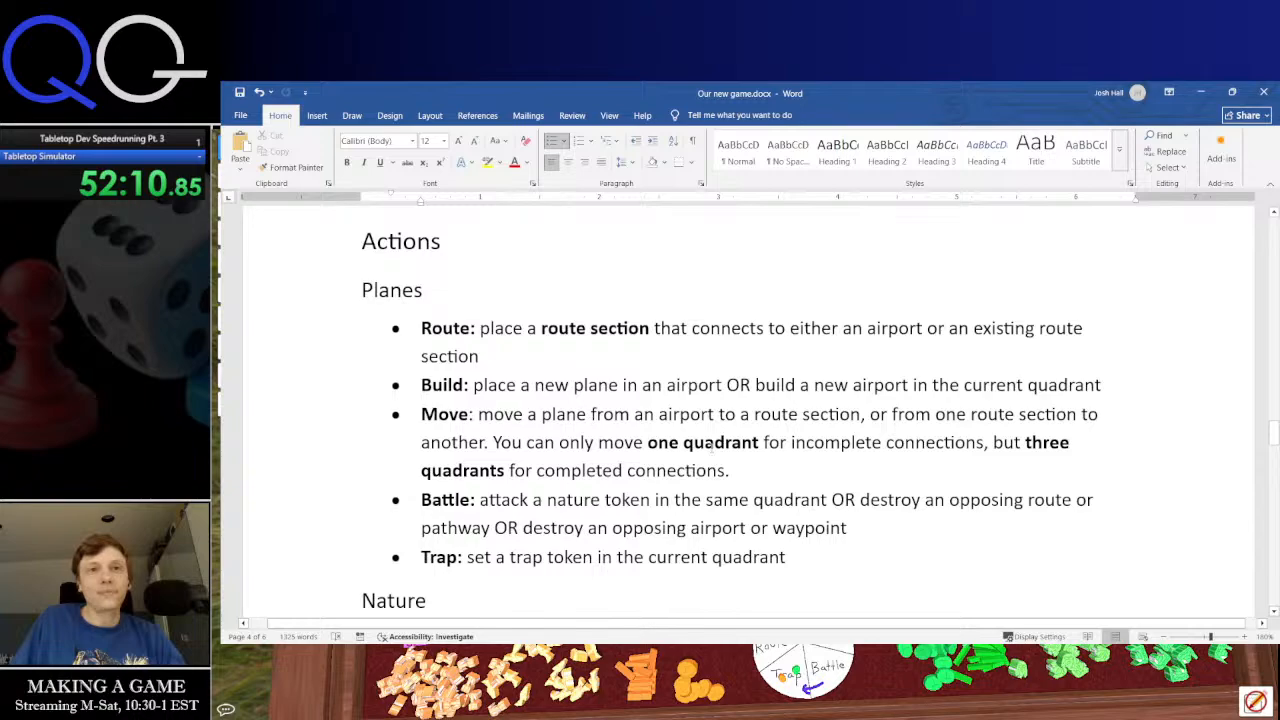
# Review the Routes/Pathways, Traps, Battles and Game End rules, and return to the Objective section to compare its win condition
pyautogui.scroll(-10, 658, 476)
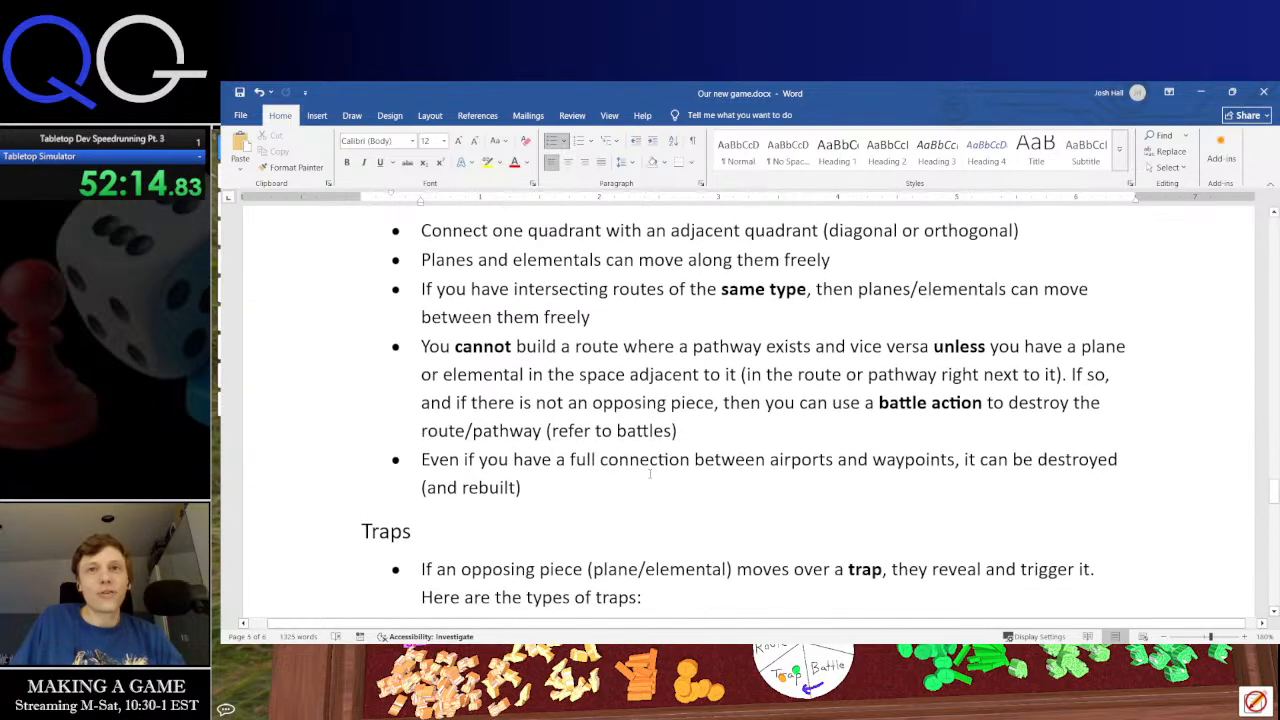
pyautogui.scroll(-5, 734, 482)
pyautogui.scroll(-10, 733, 487)
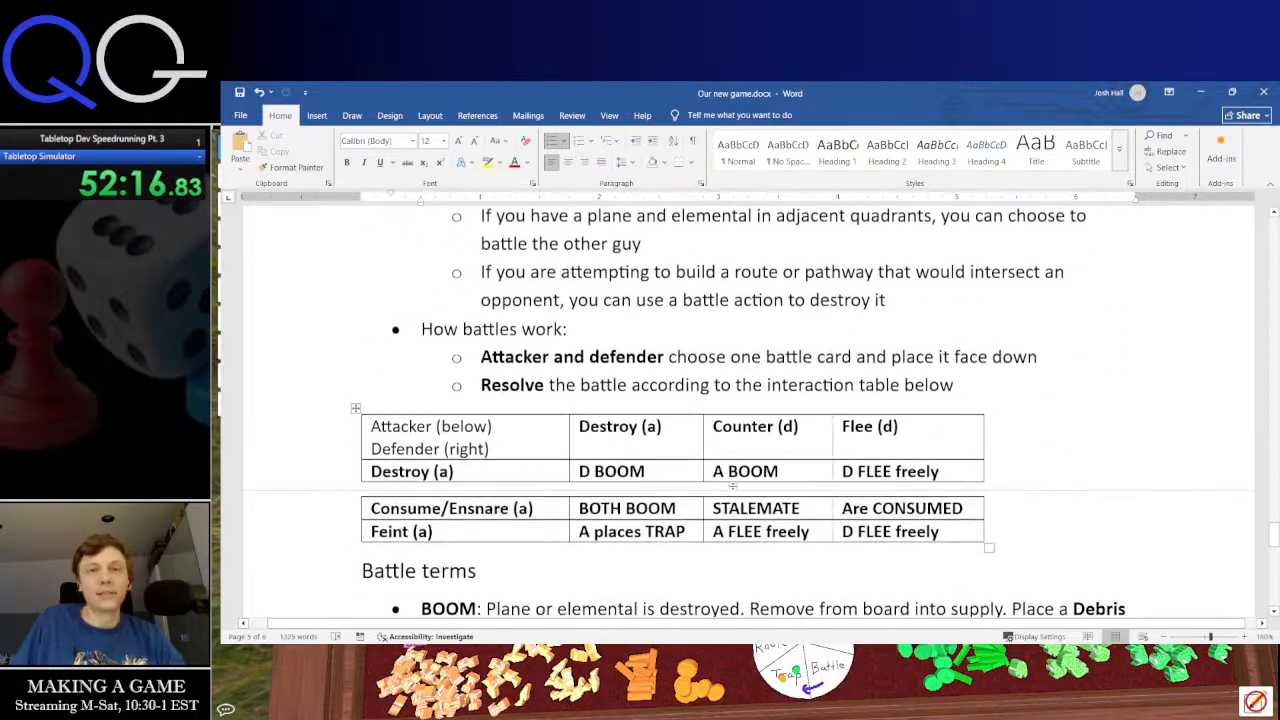
pyautogui.scroll(-6, 734, 486)
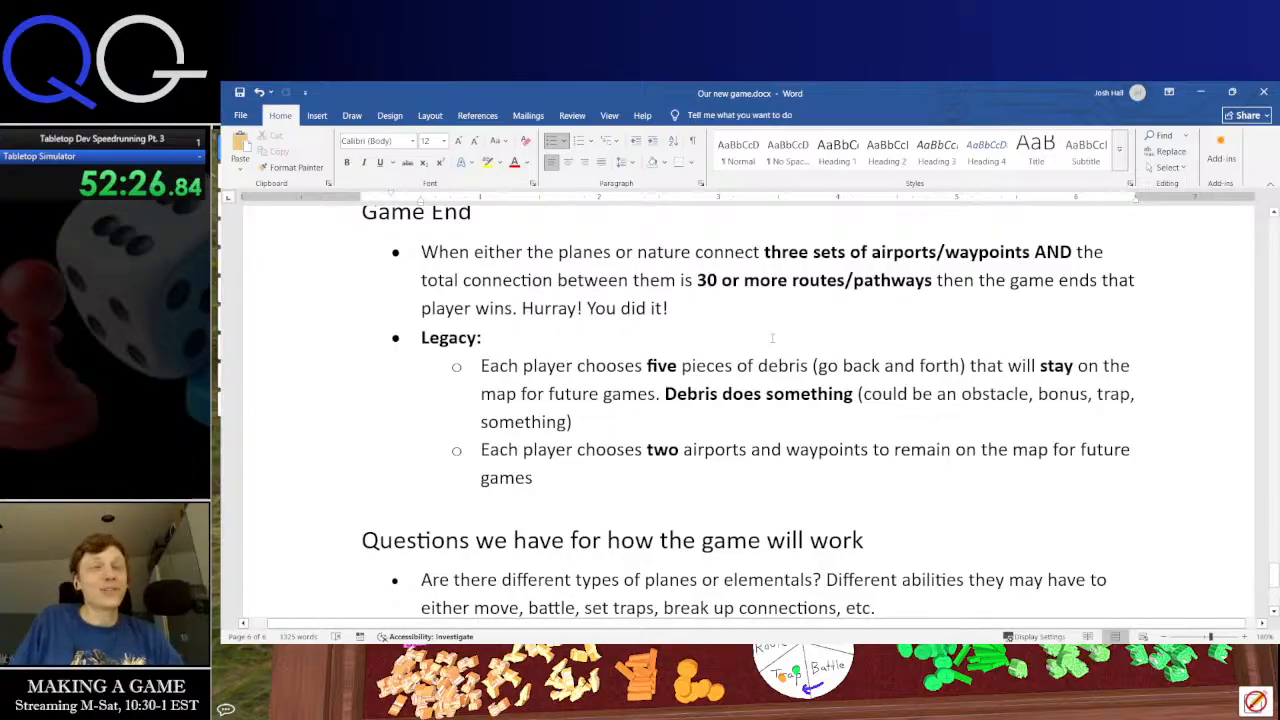
pyautogui.scroll(15, 772, 338)
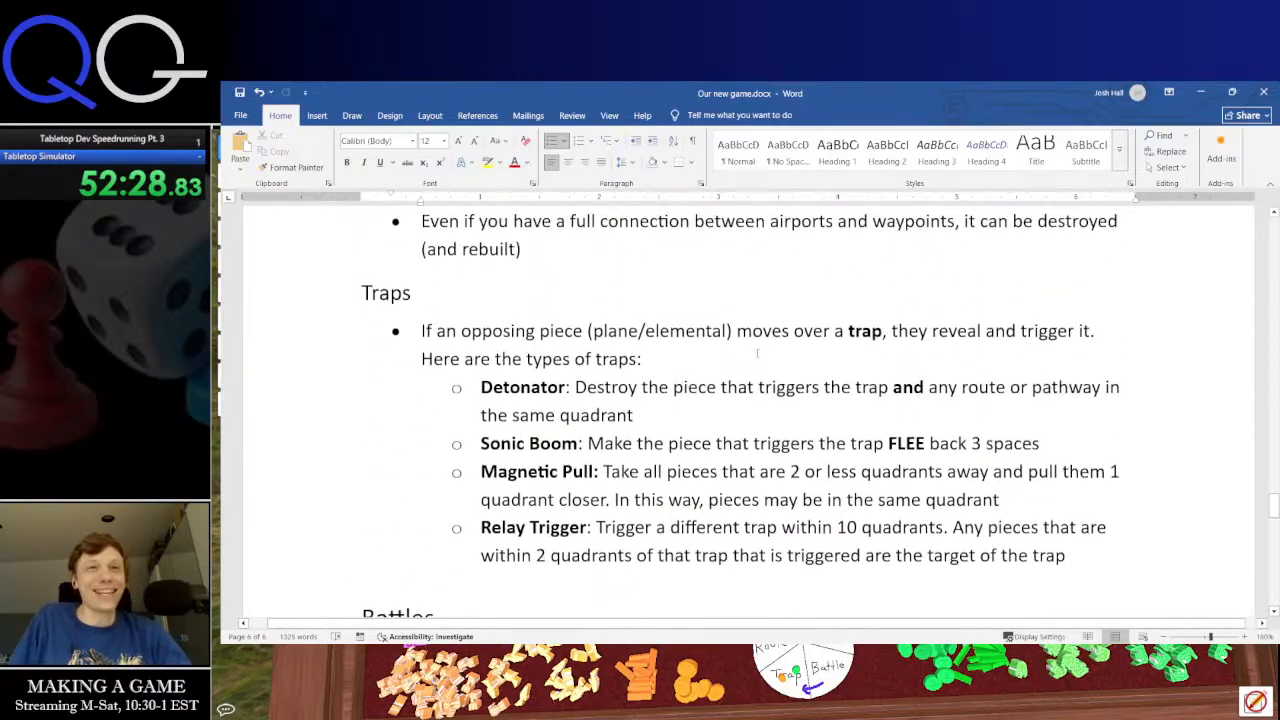
pyautogui.scroll(15, 757, 352)
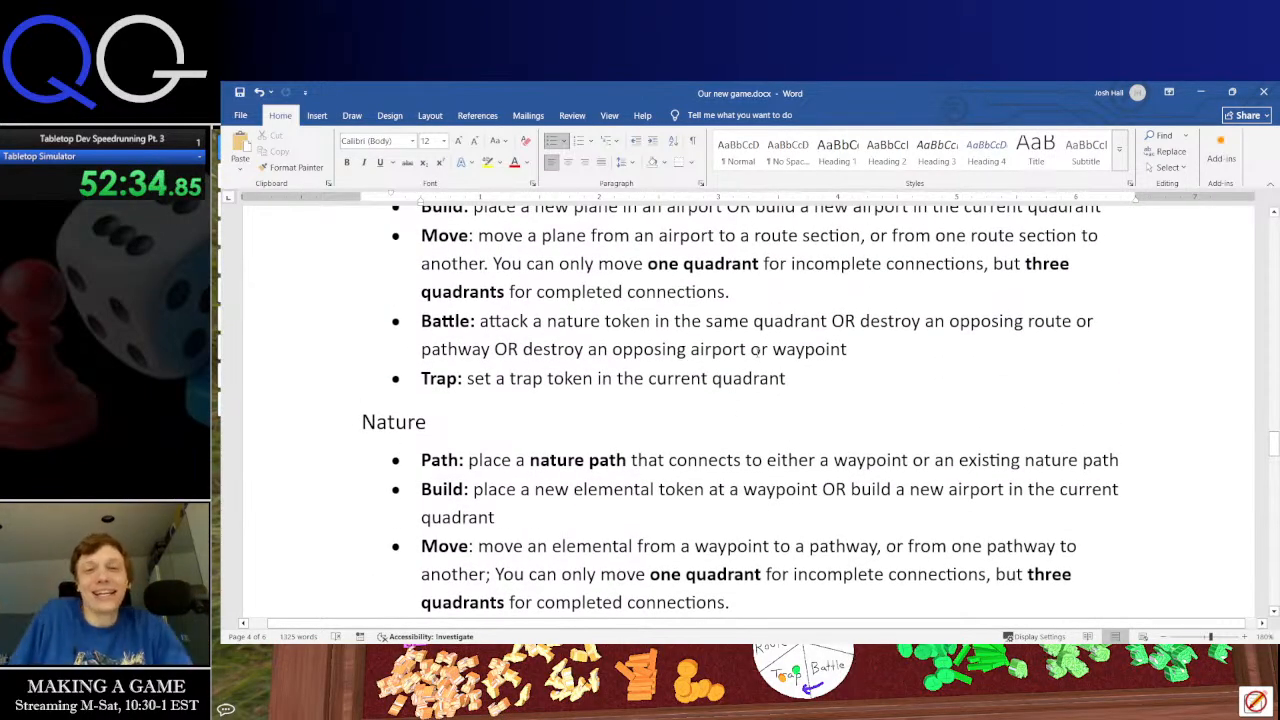
pyautogui.scroll(9, 752, 349)
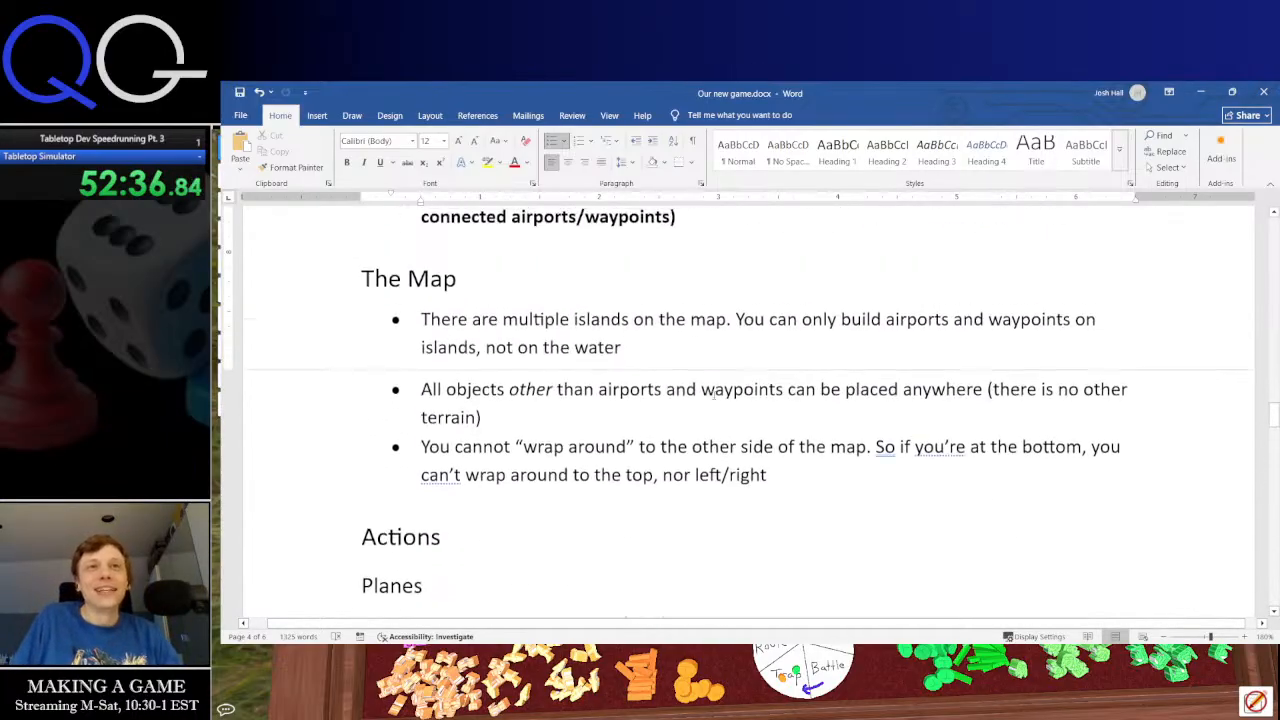
pyautogui.scroll(5, 714, 394)
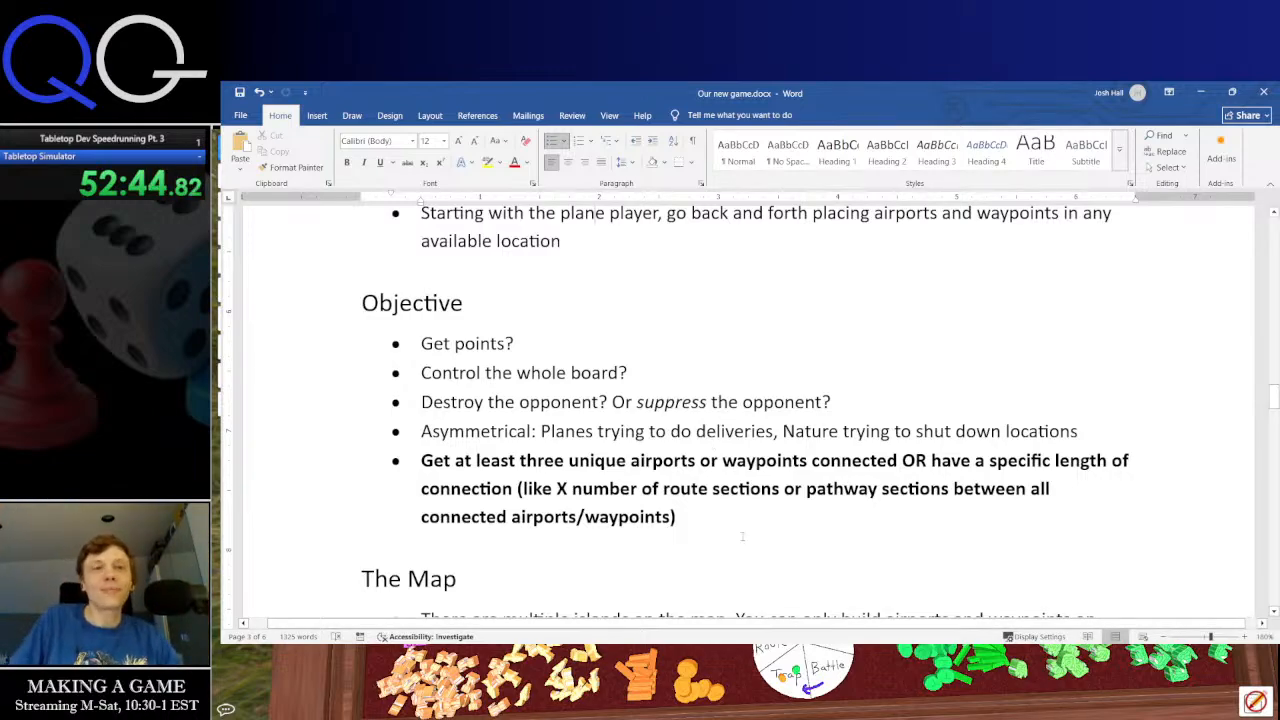
pyautogui.scroll(-8, 774, 584)
pyautogui.scroll(8, 721, 598)
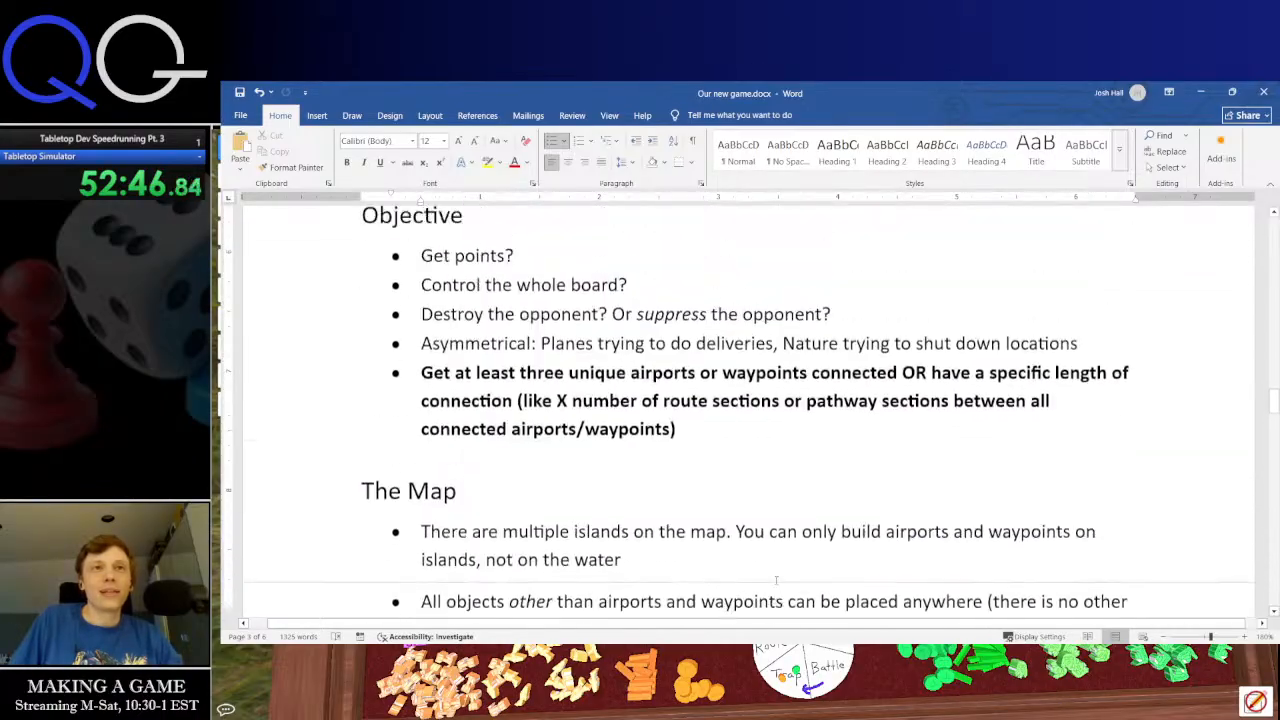
# Replace the word "location" with "quadrant" at the end of the Setup bullet about placing airports and waypoints
pyautogui.scroll(-1, 674, 531)
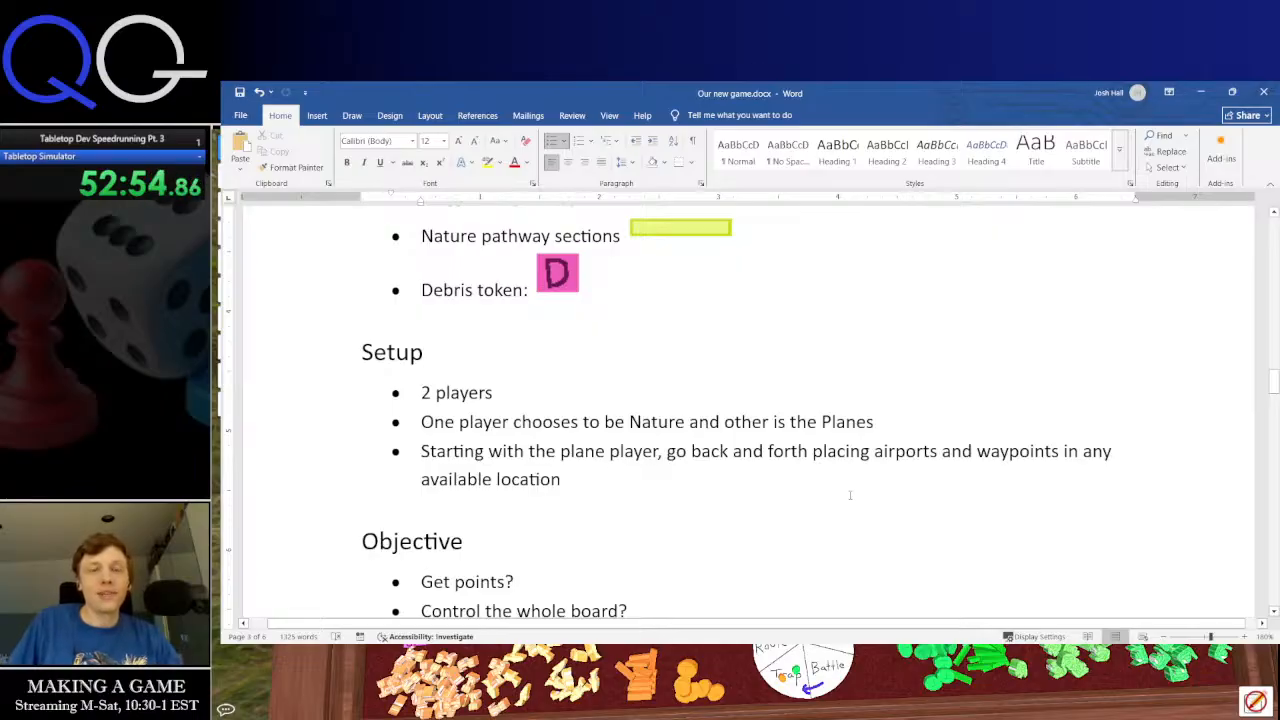
pyautogui.press('BackSpace')
pyautogui.press('BackSpace')
pyautogui.press('BackSpace')
pyautogui.press('BackSpace')
pyautogui.press('BackSpace')
pyautogui.press('BackSpace')
pyautogui.press('BackSpace')
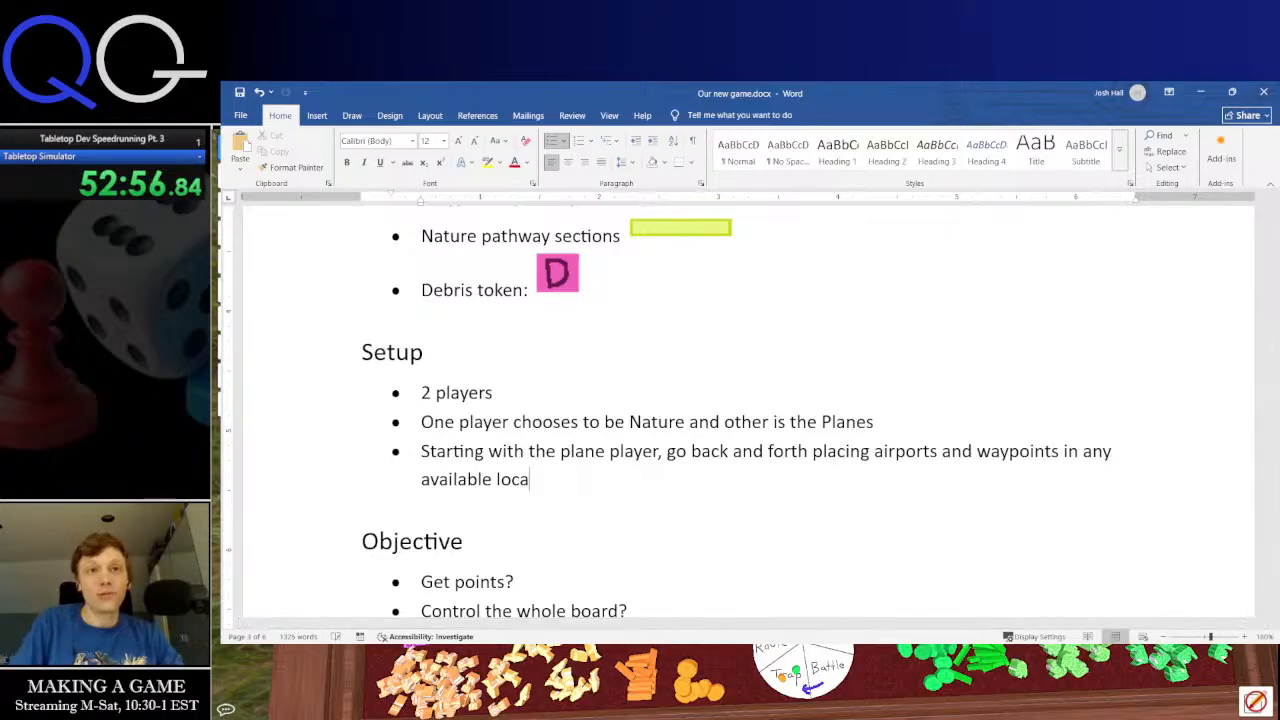
pyautogui.write('quad')
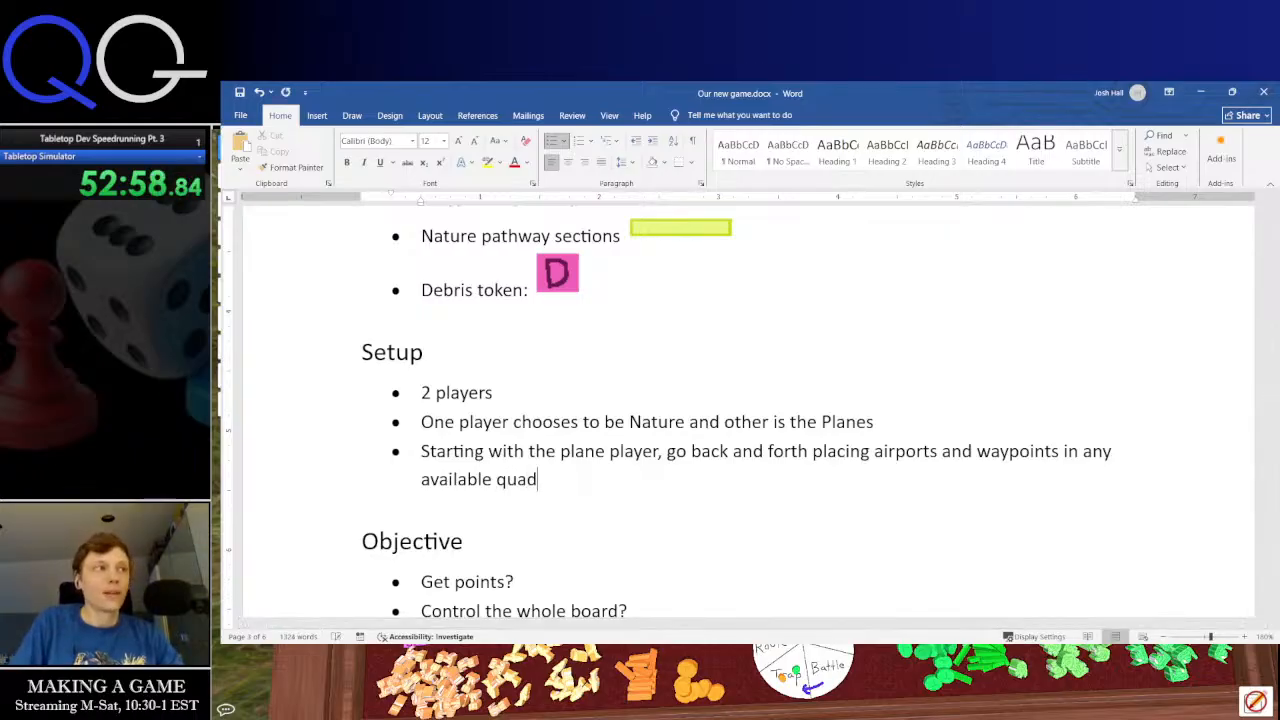
pyautogui.write('rant. ')
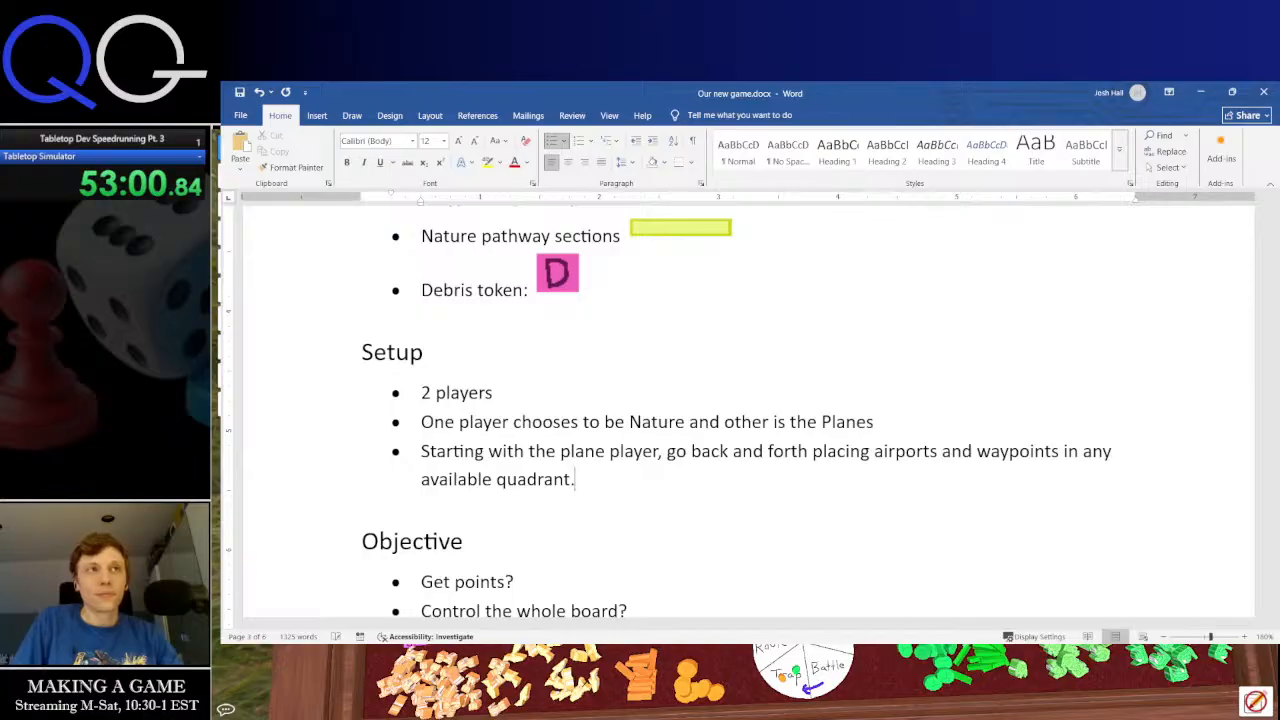
pyautogui.press('BackSpace')
pyautogui.press('BackSpace')
# Extend the placement bullet in Setup with "until each player has placed six objects", with "six" in bold
pyautogui.write(' until ')
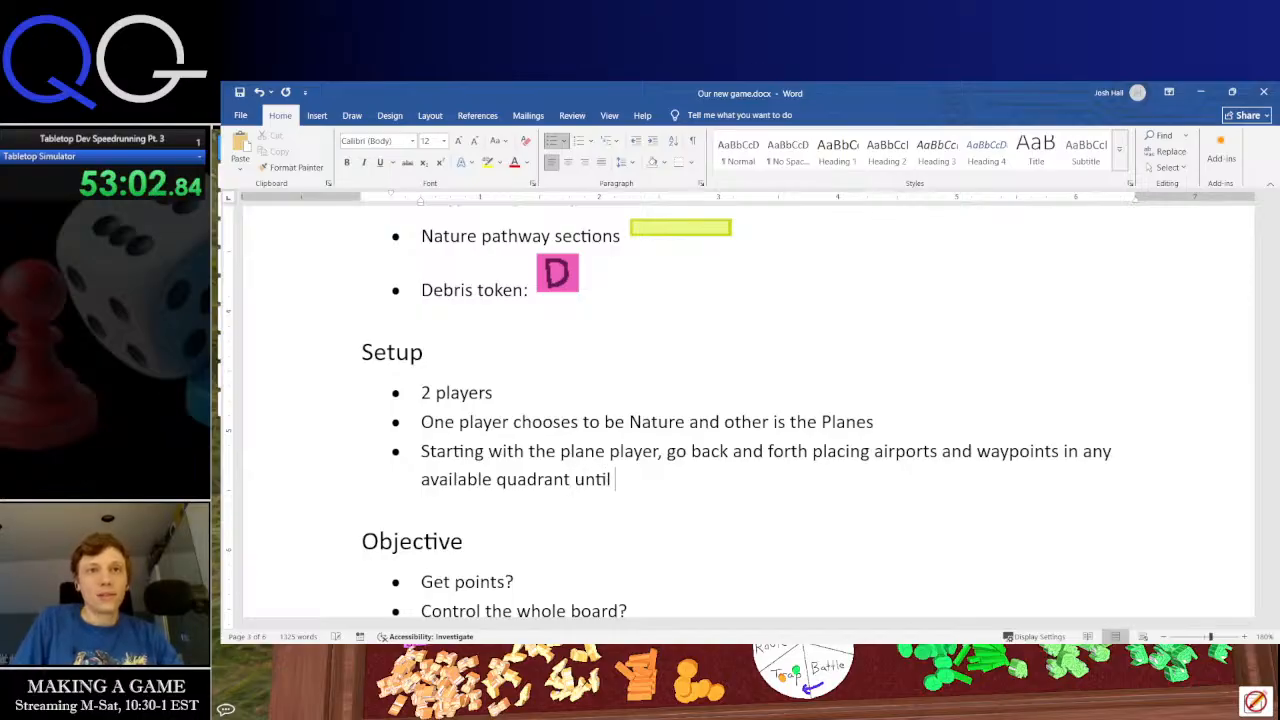
pyautogui.write('each player has ')
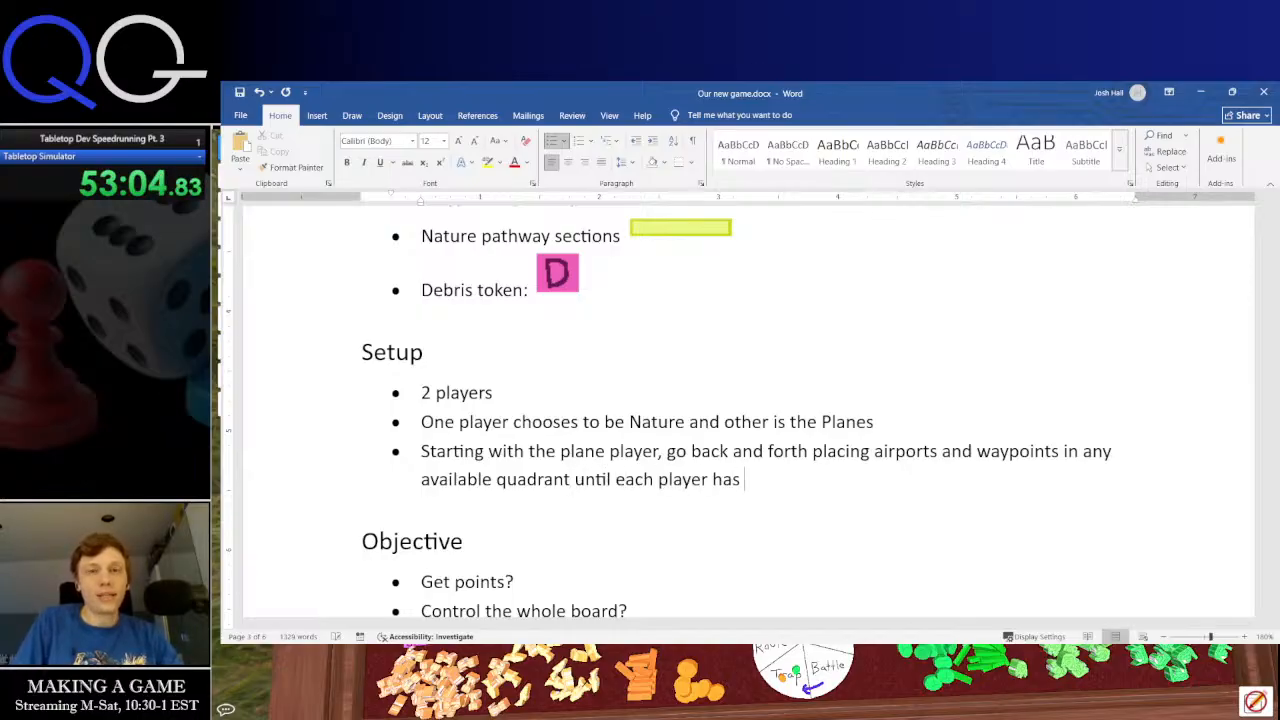
pyautogui.write('placed')
pyautogui.hotkey('ctrl', 'b')
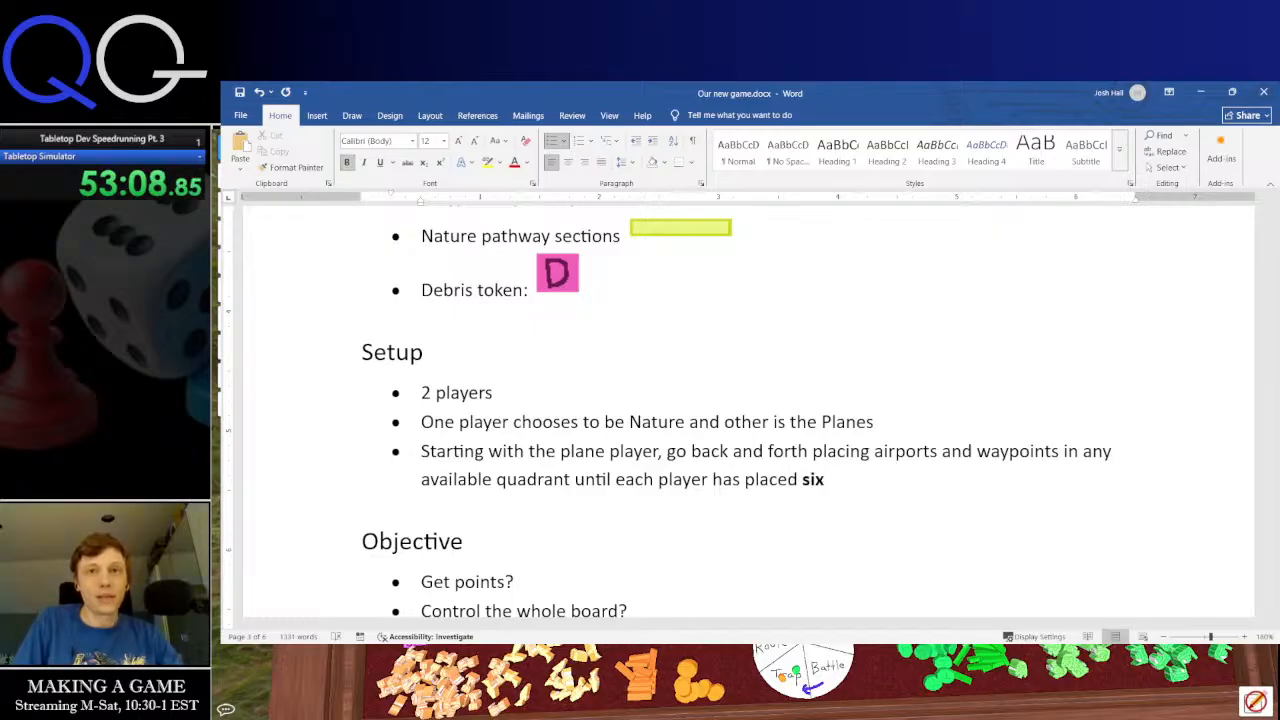
pyautogui.hotkey('ctrl', 'b')
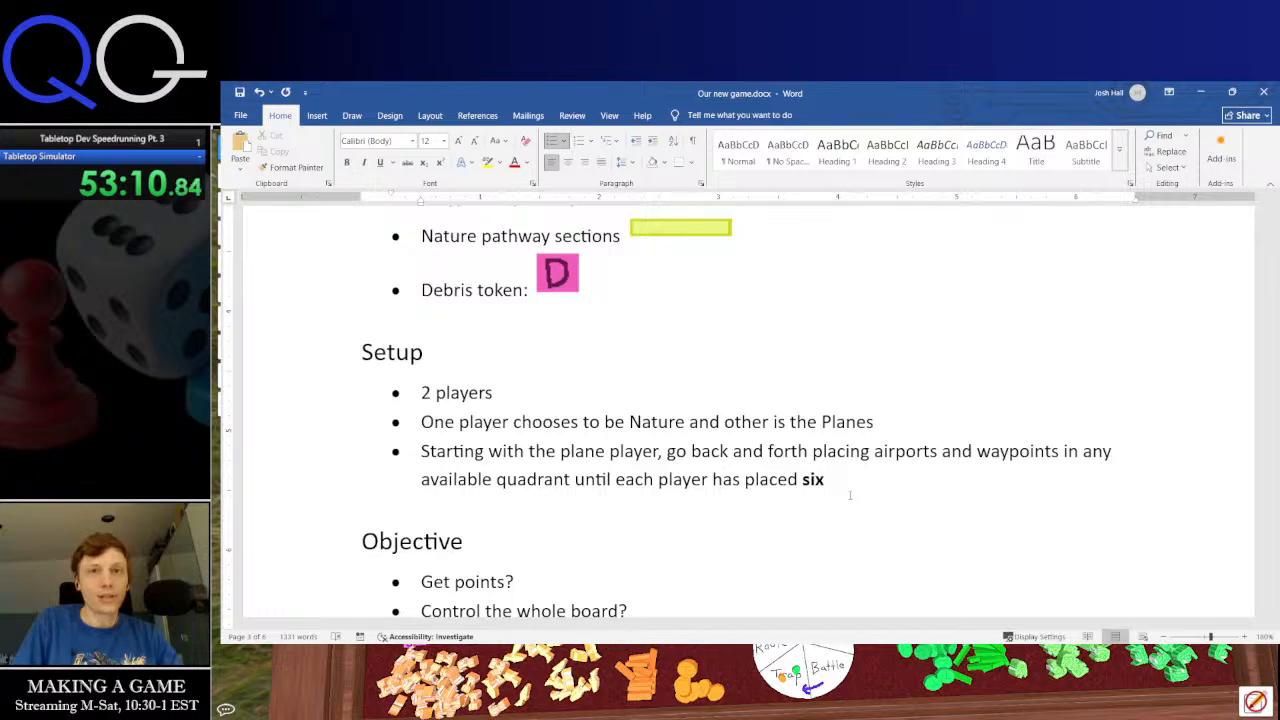
pyautogui.write('objects')
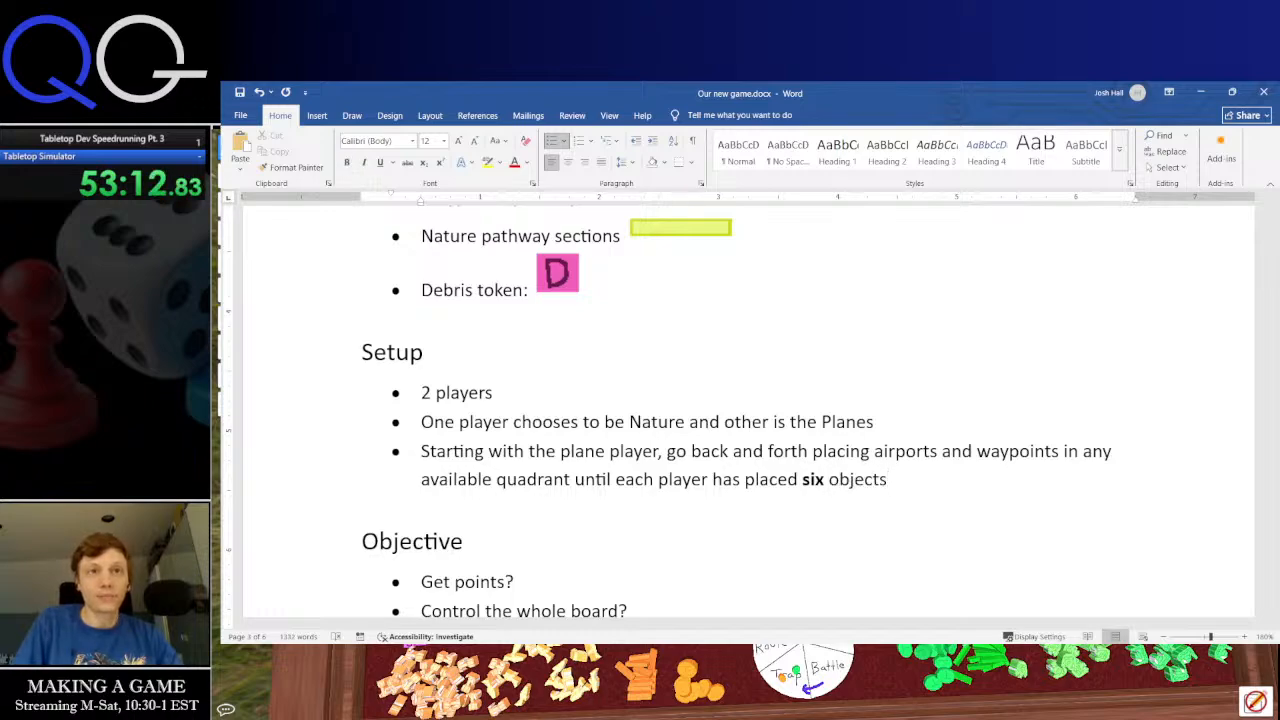
# Add a new bullet at the end of Setup reading "Play starts with the planes player"
pyautogui.press('Return')
pyautogui.write('Player')
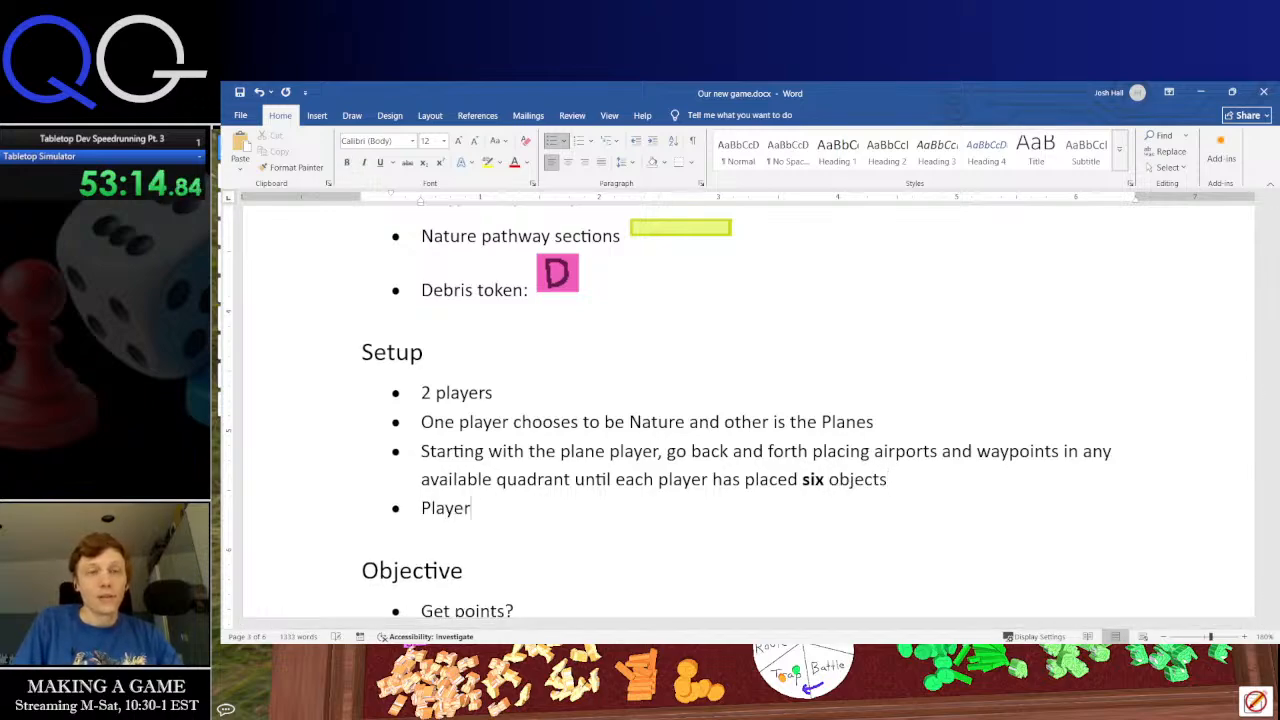
pyautogui.press('BackSpace')
pyautogui.press('BackSpace')
pyautogui.write('start')
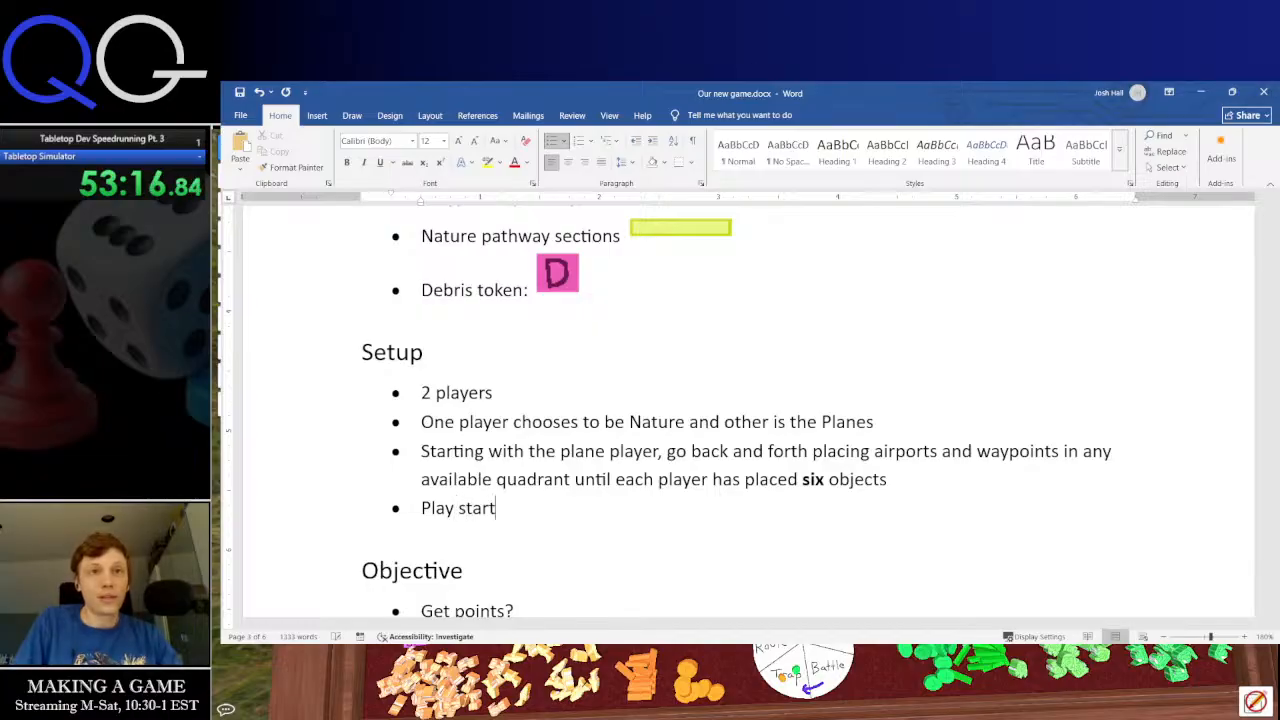
pyautogui.write('s with the')
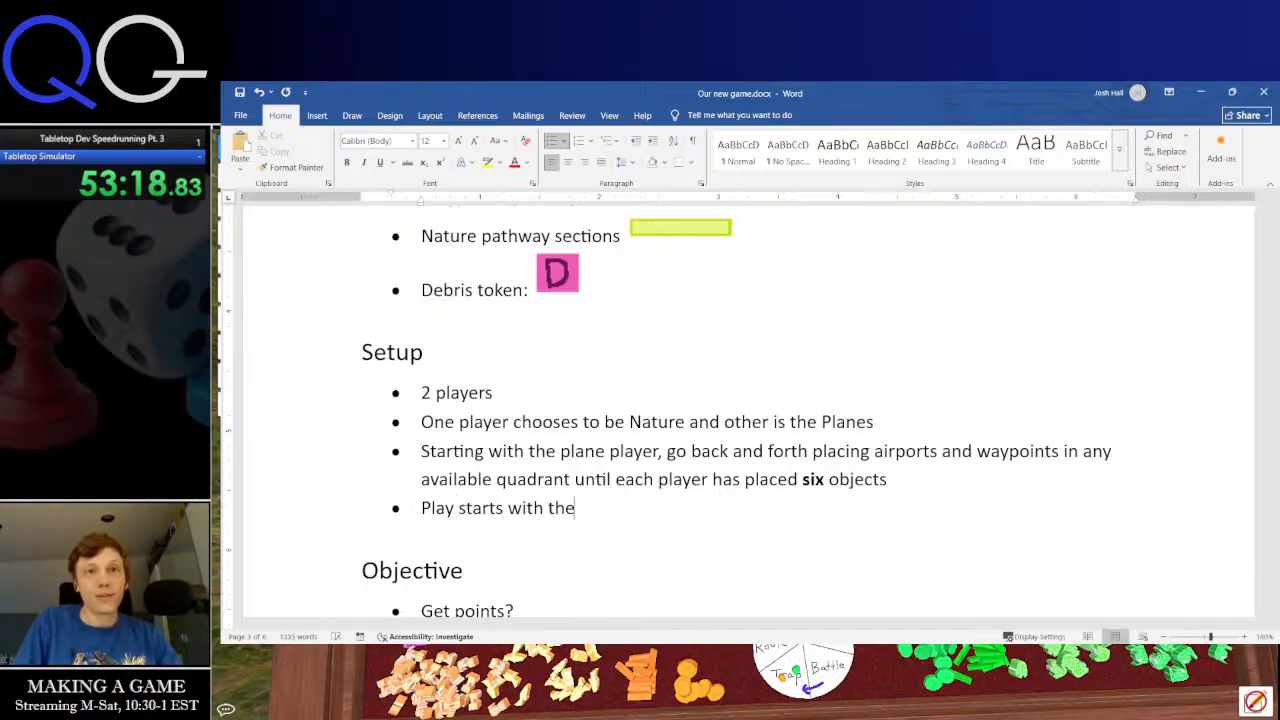
pyautogui.write('player')
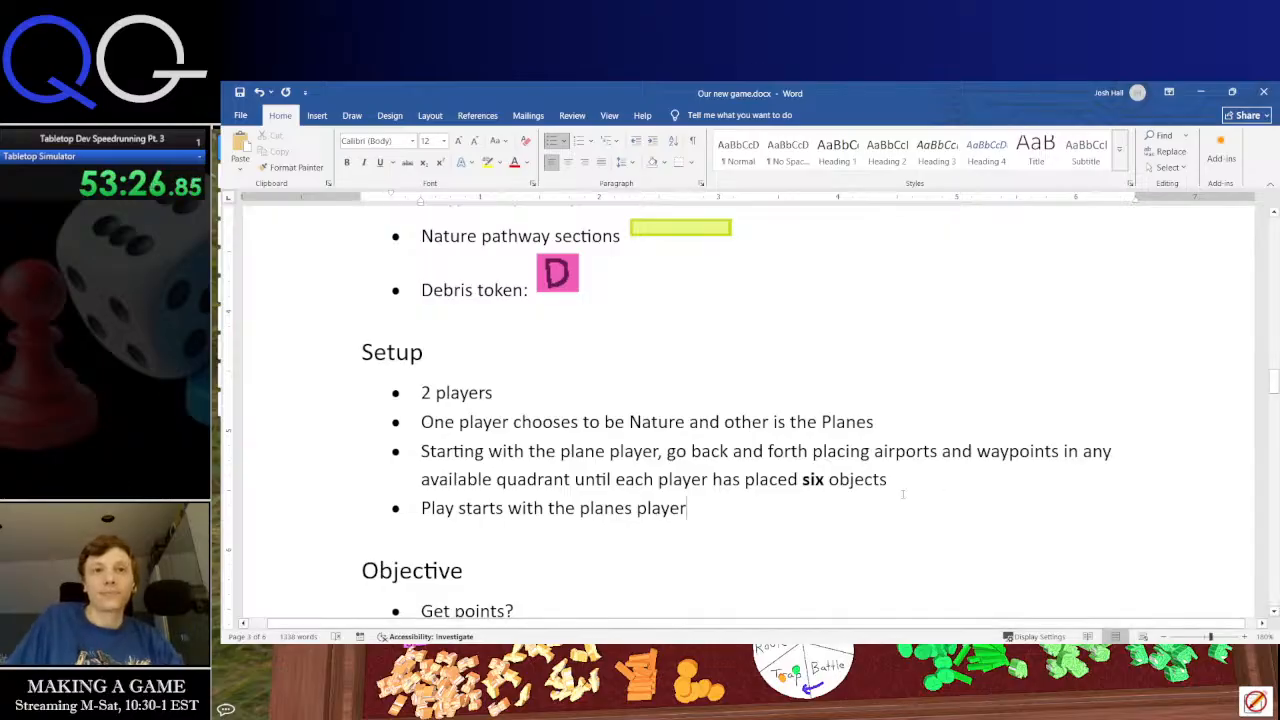
# Copy the first Game End bullet, covering three sets of airports/waypoints and 30 or more routes/pathways
pyautogui.scroll(-3, 902, 494)
pyautogui.scroll(-1, 902, 494)
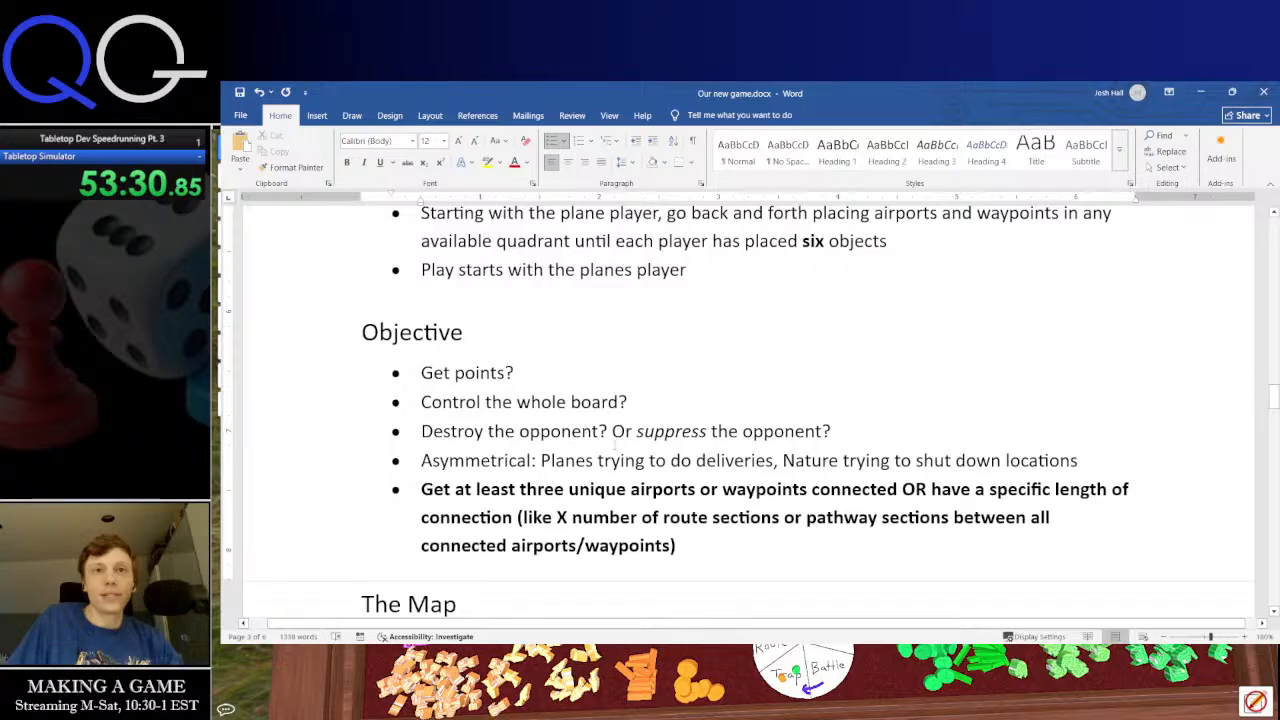
pyautogui.scroll(-2, 586, 444)
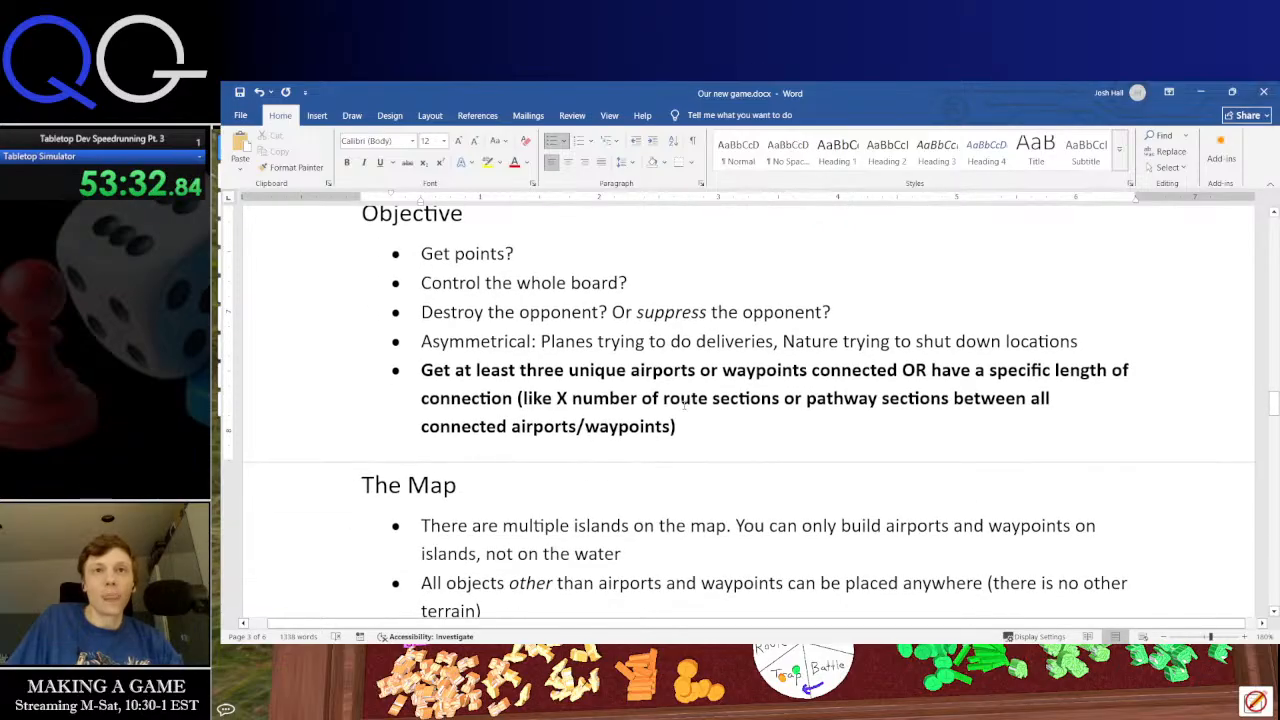
pyautogui.scroll(2, 700, 400)
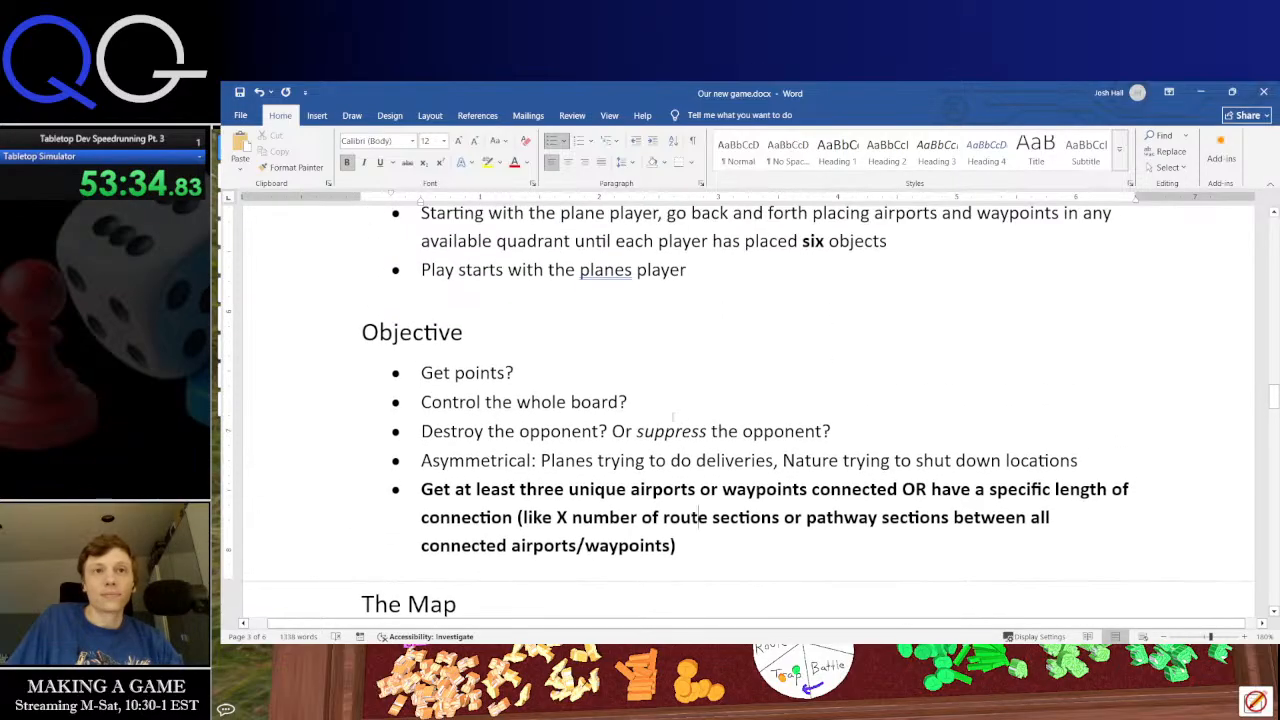
pyautogui.scroll(-20, 723, 459)
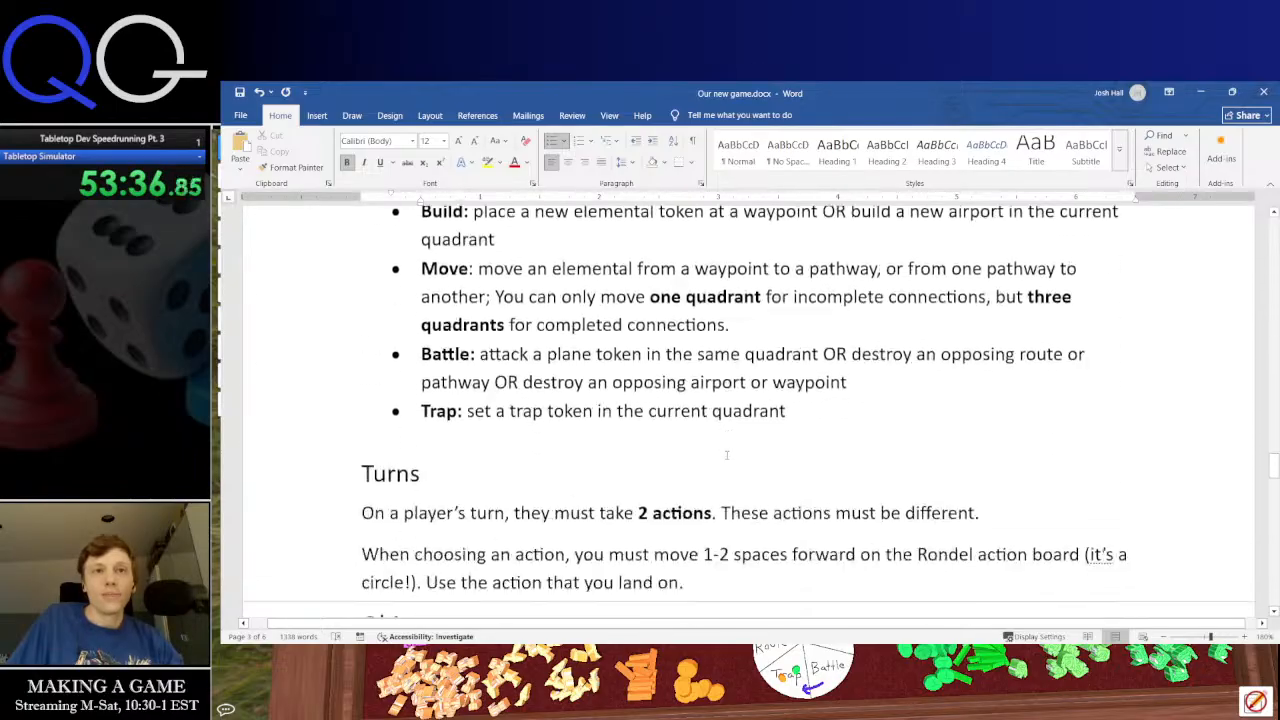
pyautogui.scroll(-10, 727, 455)
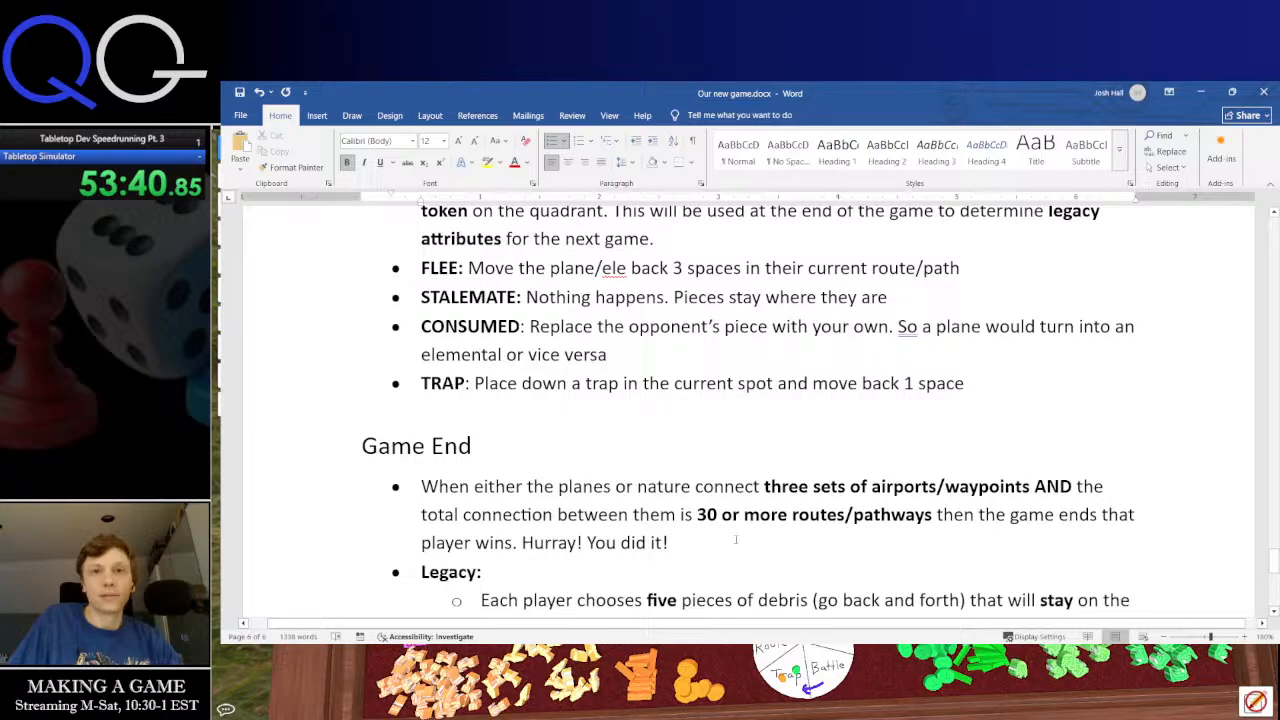
pyautogui.moveTo(736, 540); pyautogui.dragTo(468, 490)
pyautogui.hotkey('ctrl', 'c')
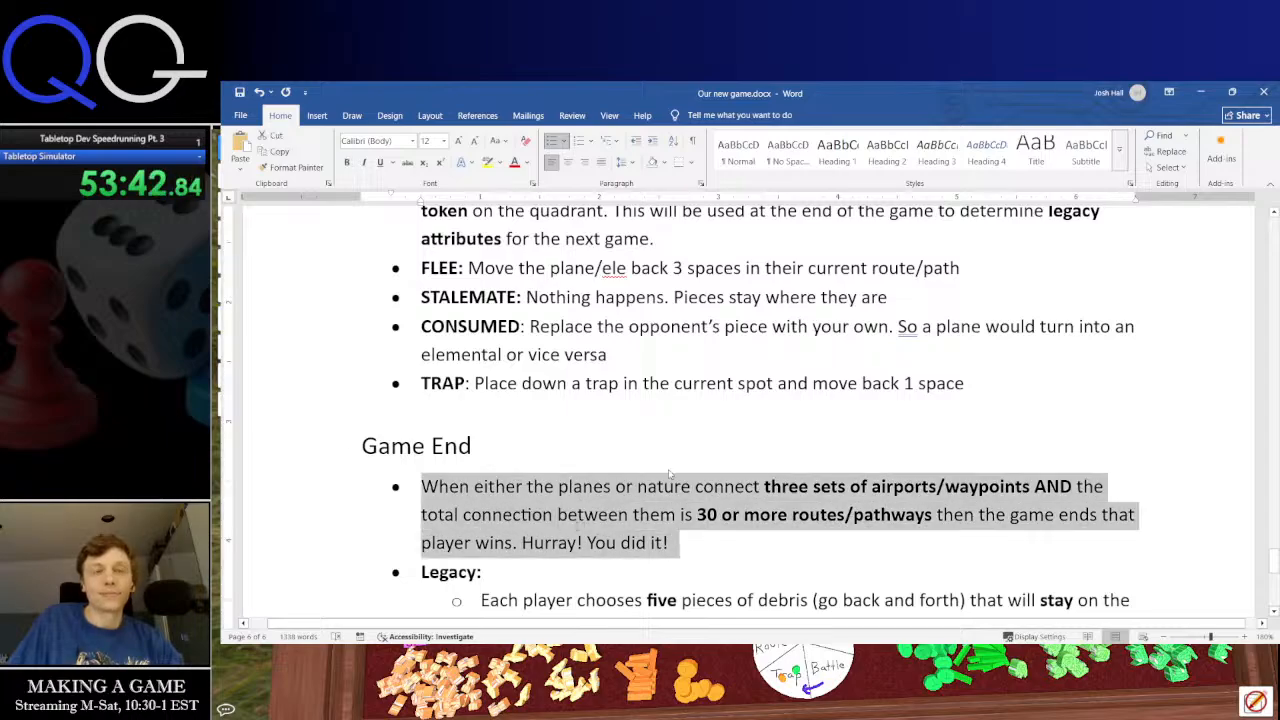
# Delete all the bullets under the Objective heading, from "Get points?" through the bold connection condition
pyautogui.scroll(15, 668, 430)
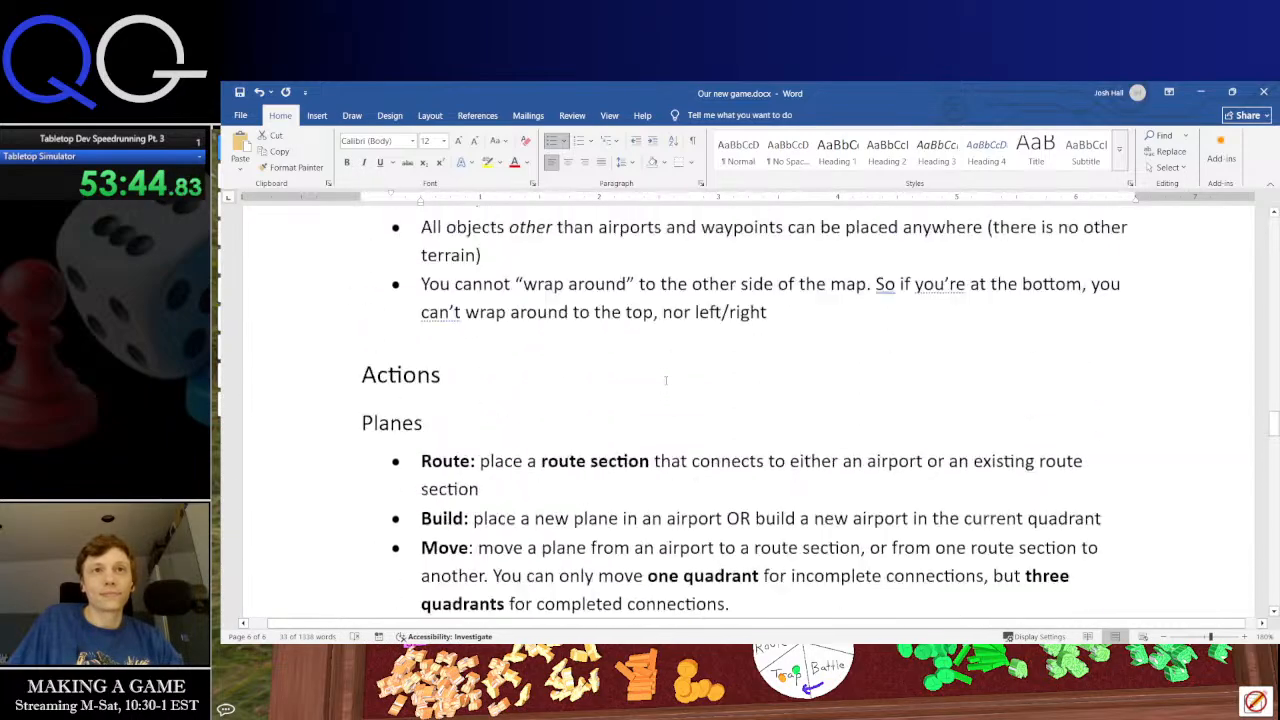
pyautogui.scroll(10, 665, 380)
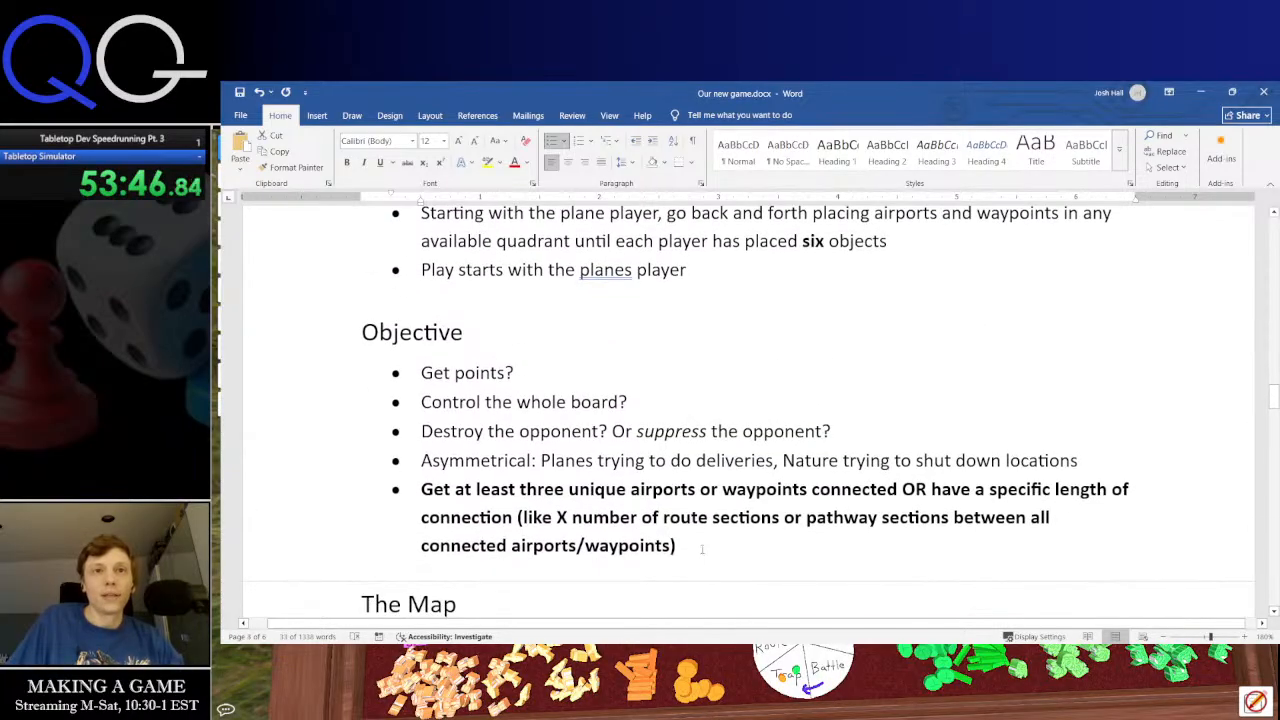
pyautogui.moveTo(702, 548); pyautogui.dragTo(418, 374)
pyautogui.press('Delete')
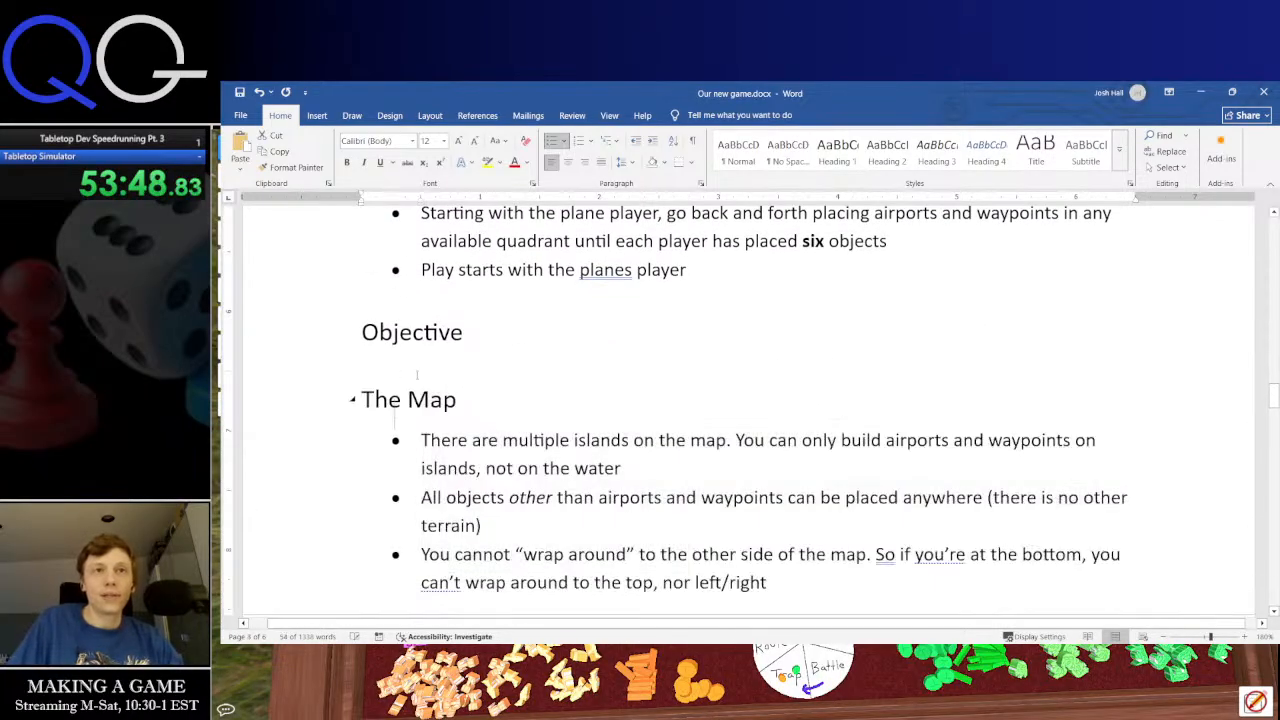
# Paste the copied win condition under Objective as a plain unindented paragraph without a bullet, and remove the extra blank line below it
pyautogui.click(494, 347)
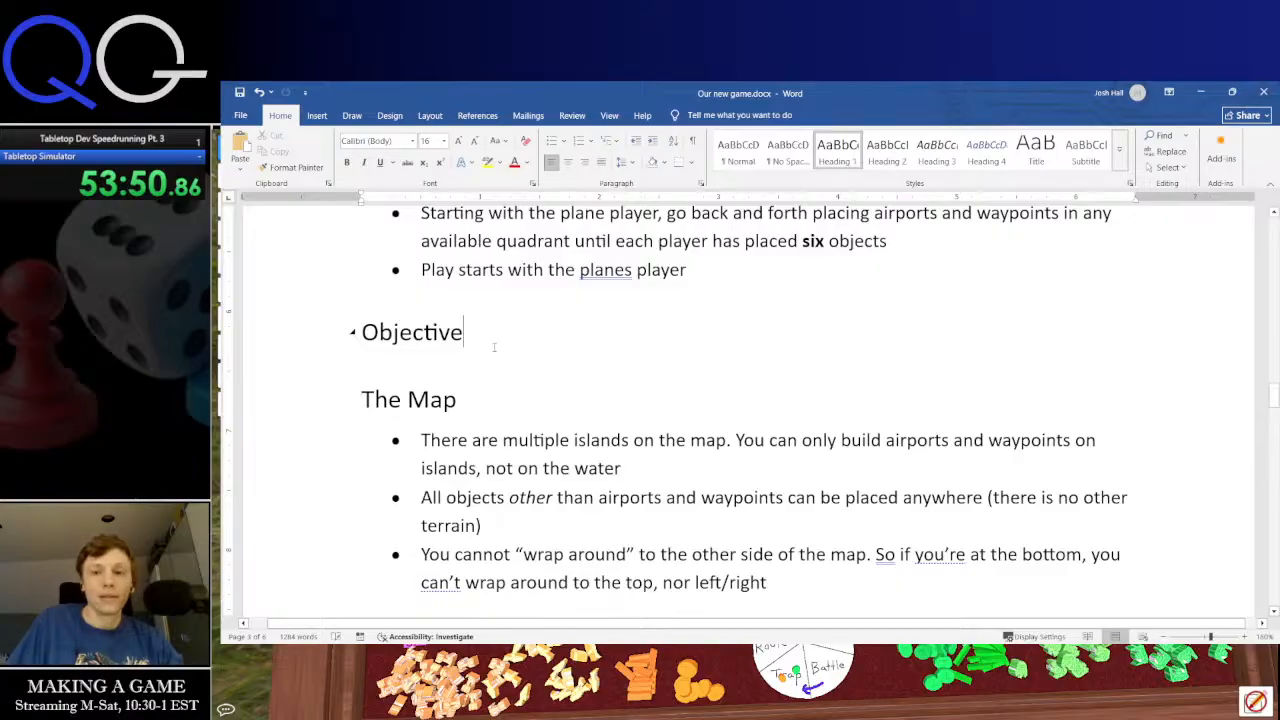
pyautogui.press('Return')
pyautogui.hotkey('ctrl', 'v')
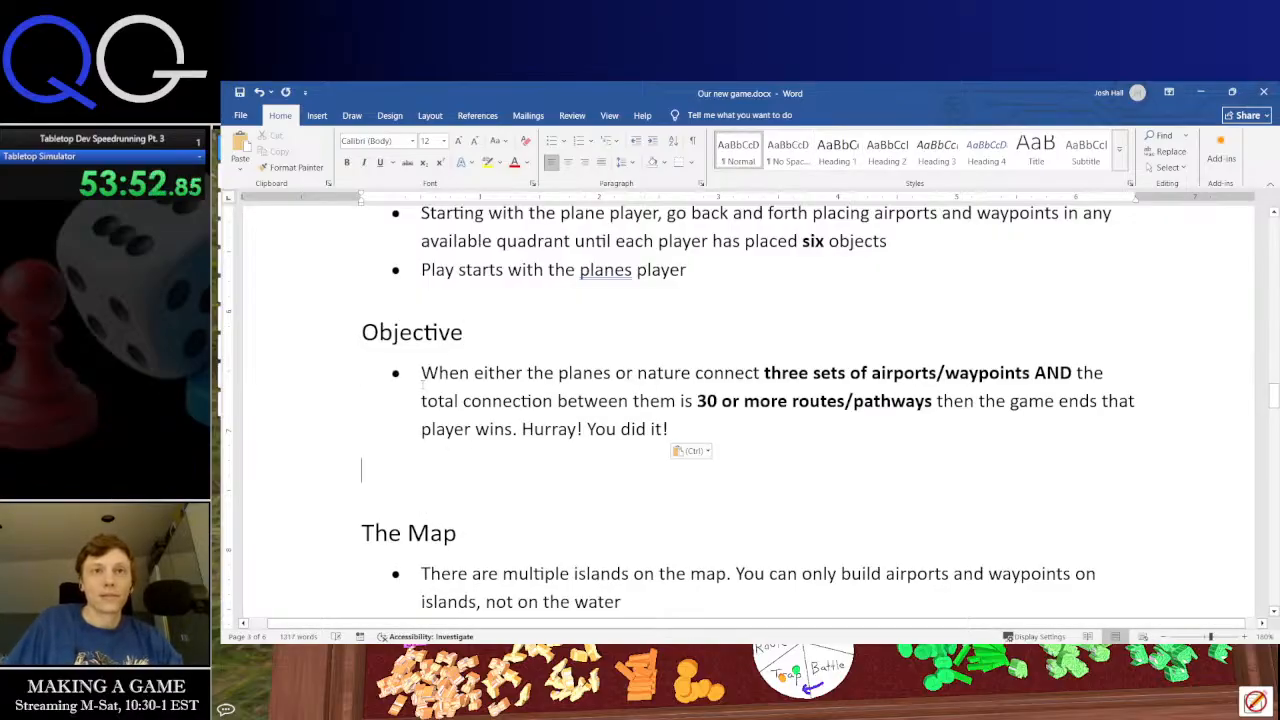
pyautogui.click(423, 381)
pyautogui.press('BackSpace')
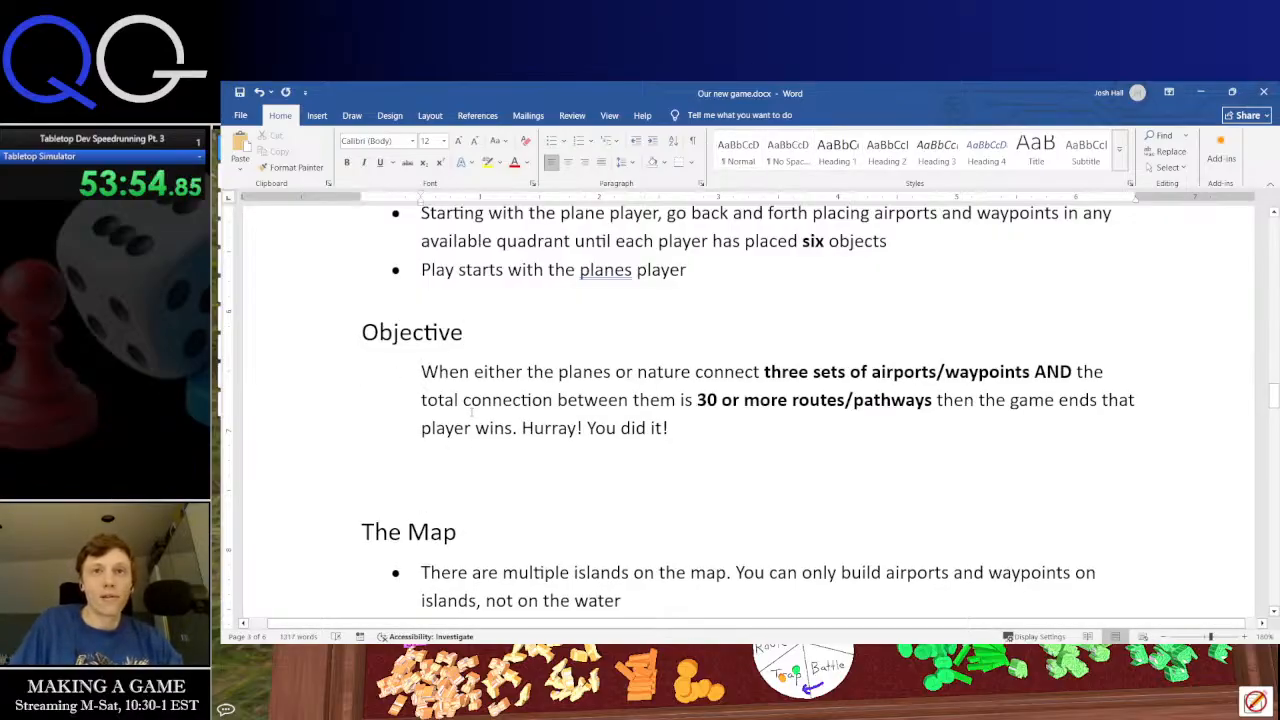
pyautogui.press('BackSpace')
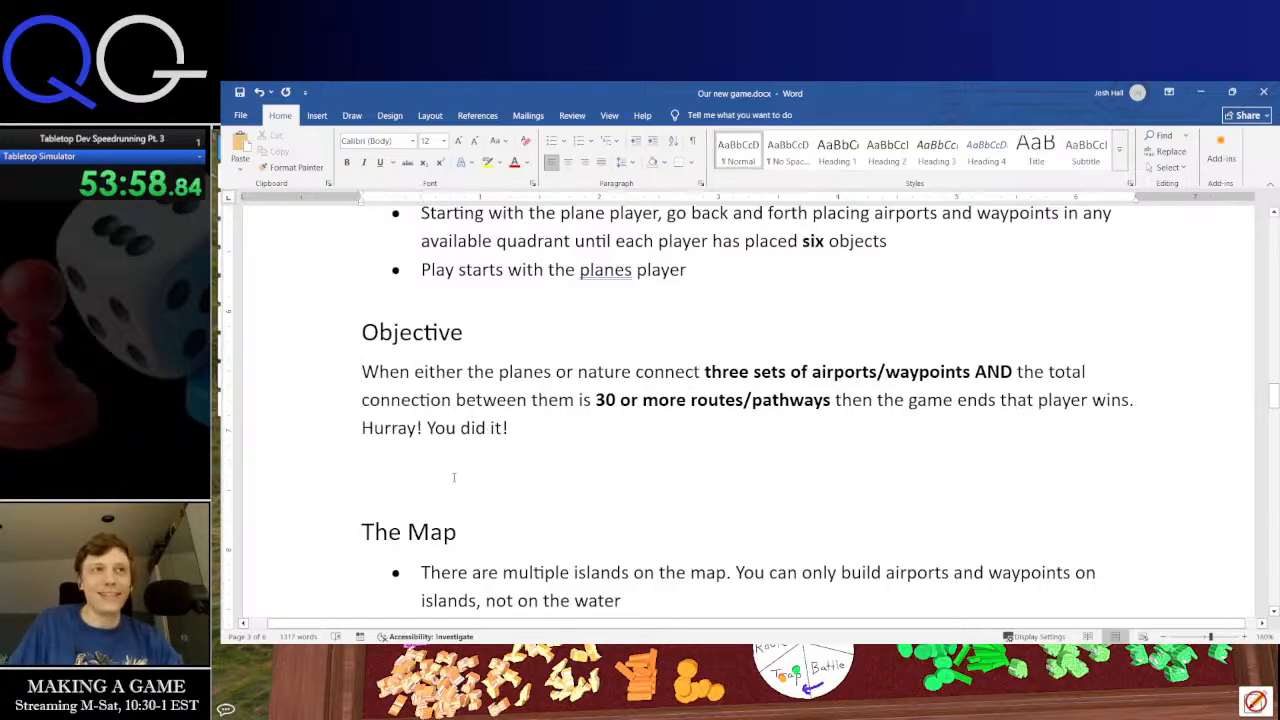
pyautogui.press('BackSpace')
# Make the sentence "You can only build airports and waypoints on islands, not on the water" bold in The Map section
pyautogui.scroll(-2, 589, 477)
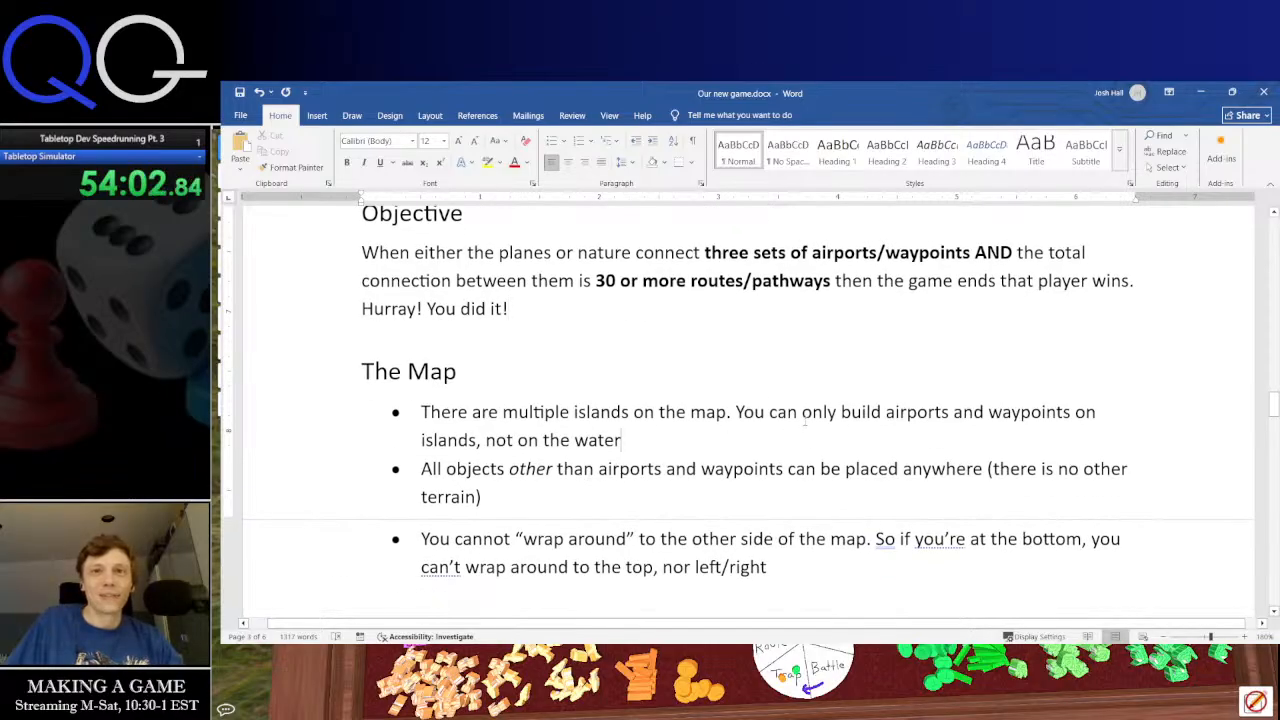
pyautogui.keyDown('shift'); pyautogui.click(735, 412); pyautogui.keyUp('shift')
pyautogui.hotkey('ctrl', 'b')
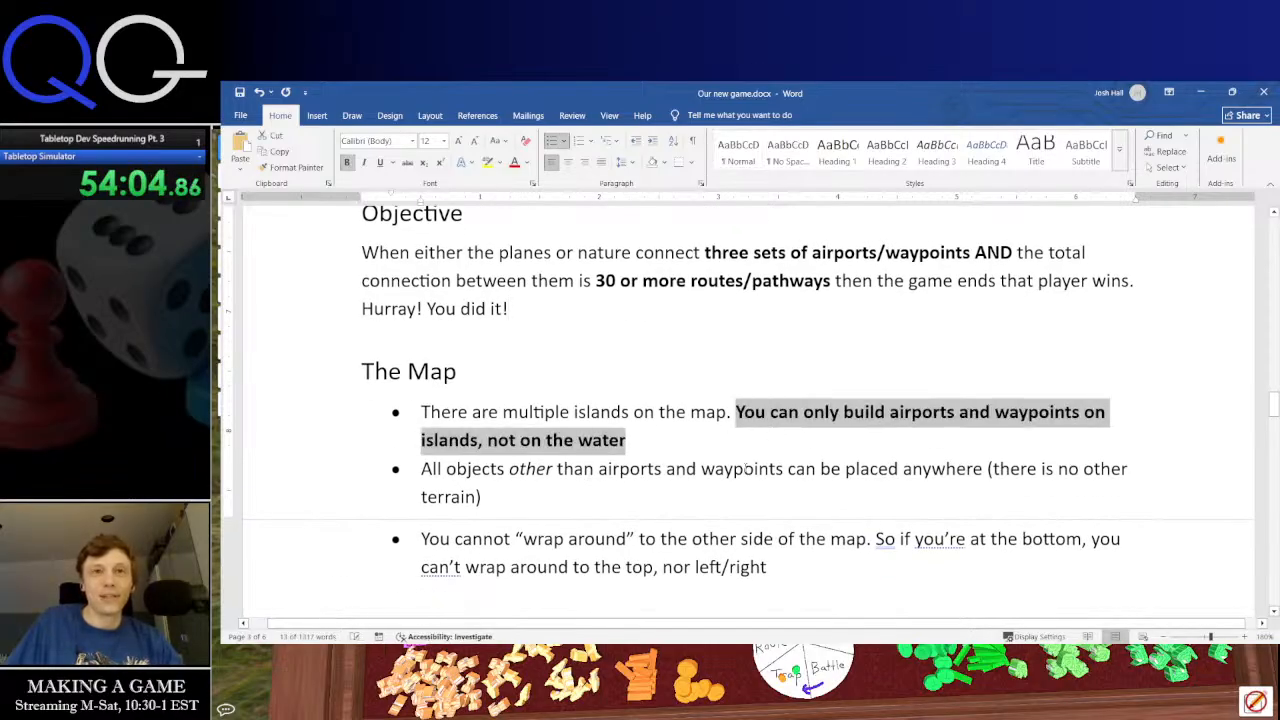
pyautogui.click(745, 469)
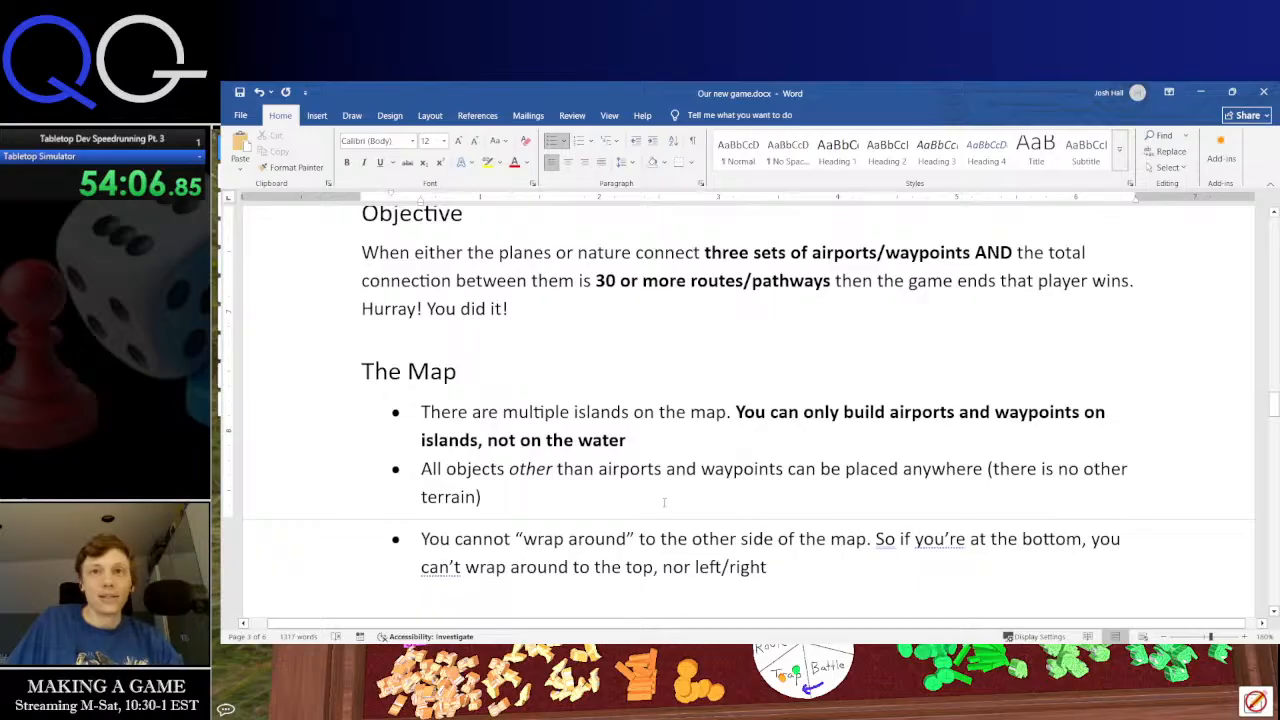
# Insert "with routes or pathways" after "the other side of the map" in the "wrap around" bullet of The Map section
pyautogui.scroll(-3, 664, 502)
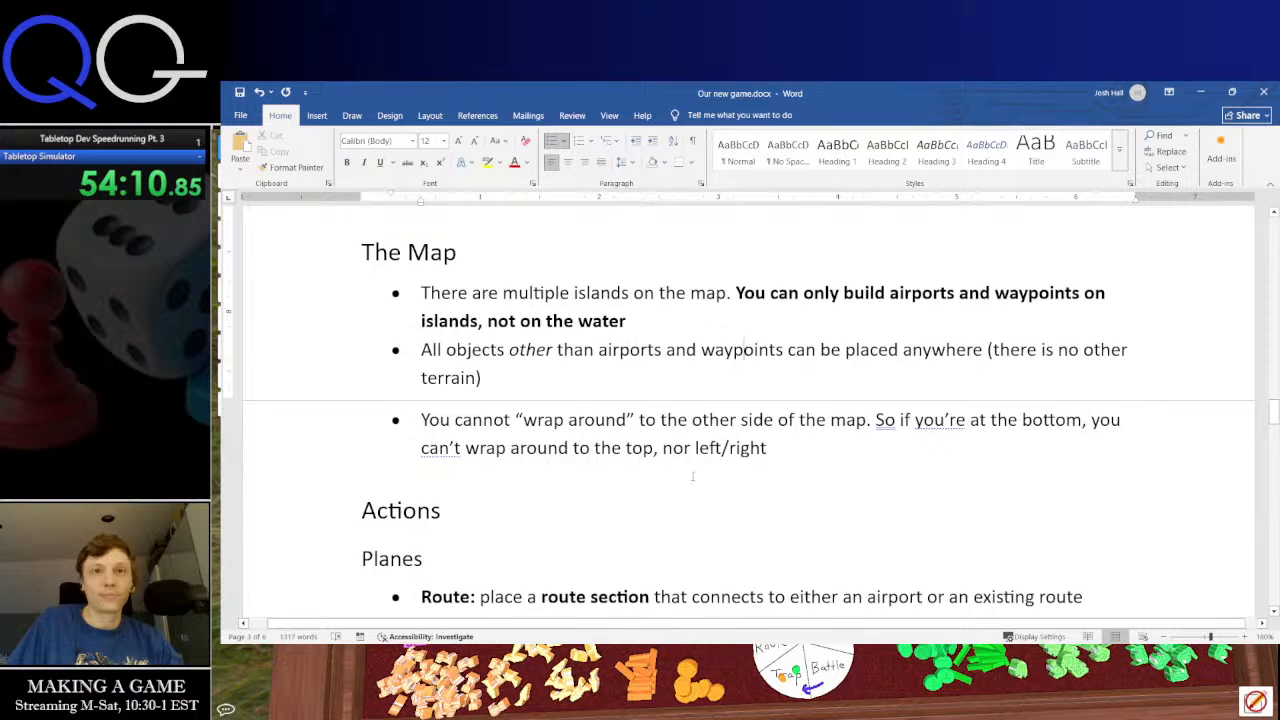
pyautogui.click(866, 420)
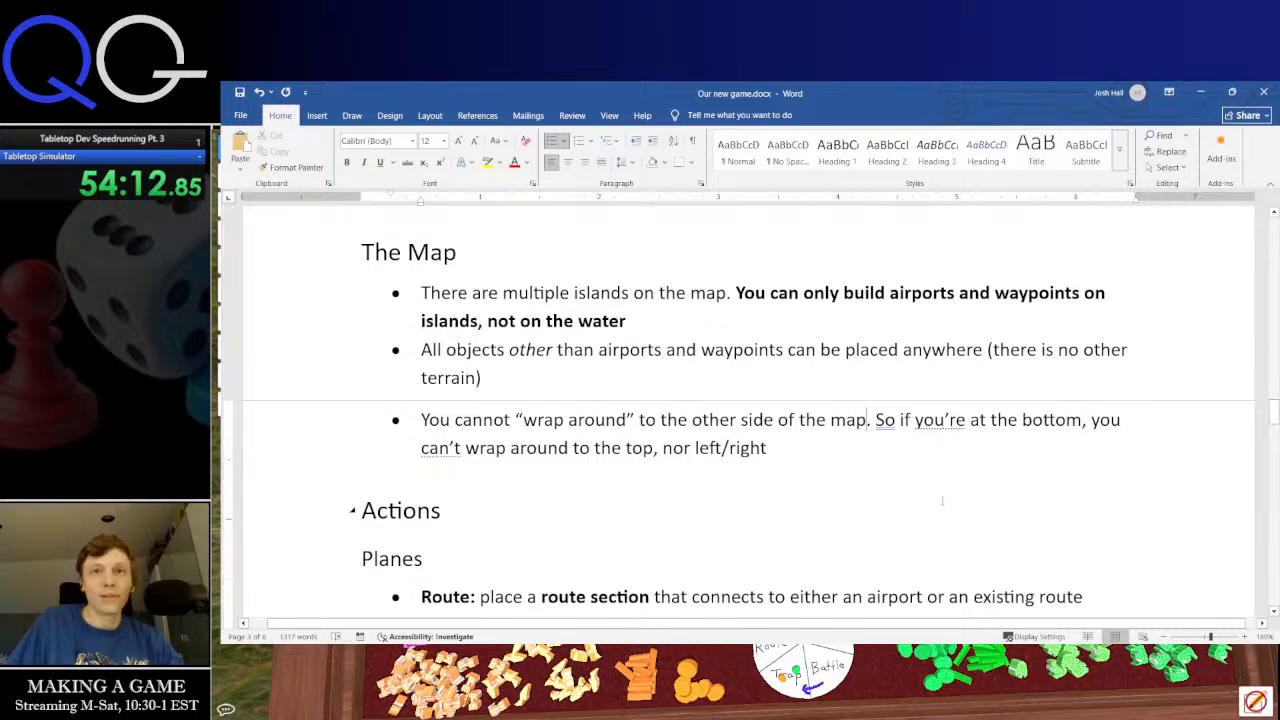
pyautogui.write('with routes or ')
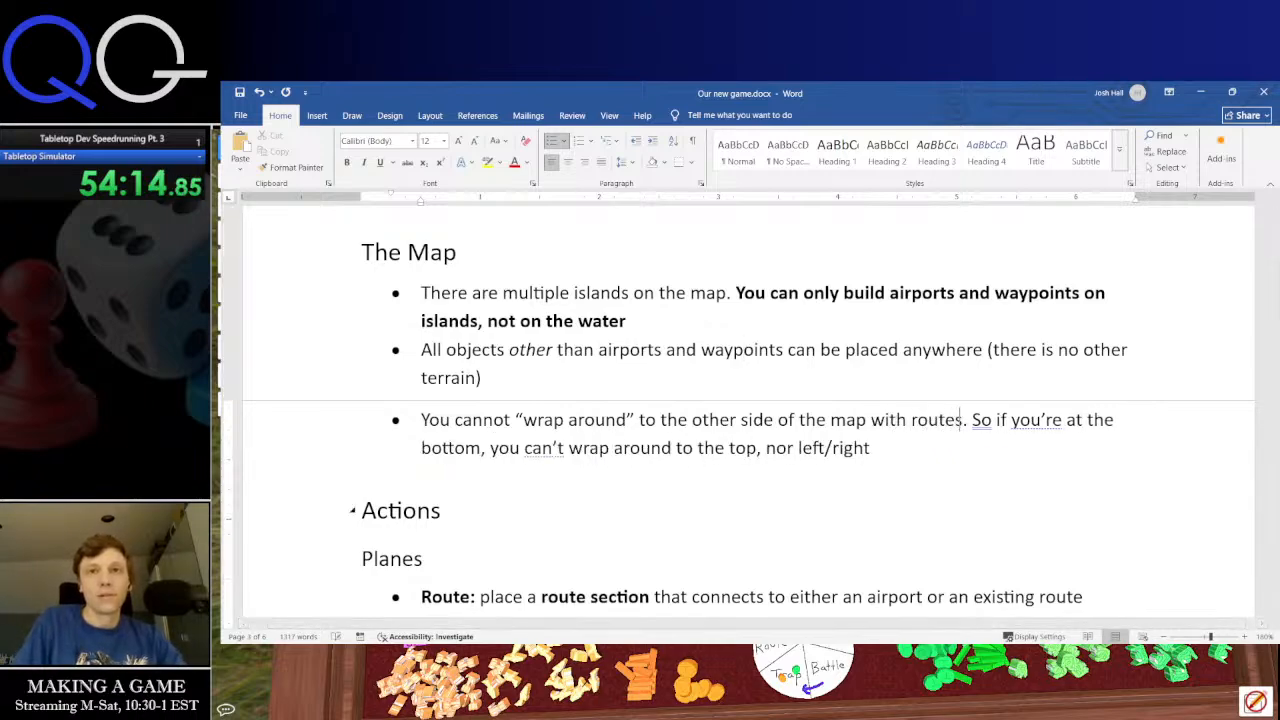
pyautogui.write('p')
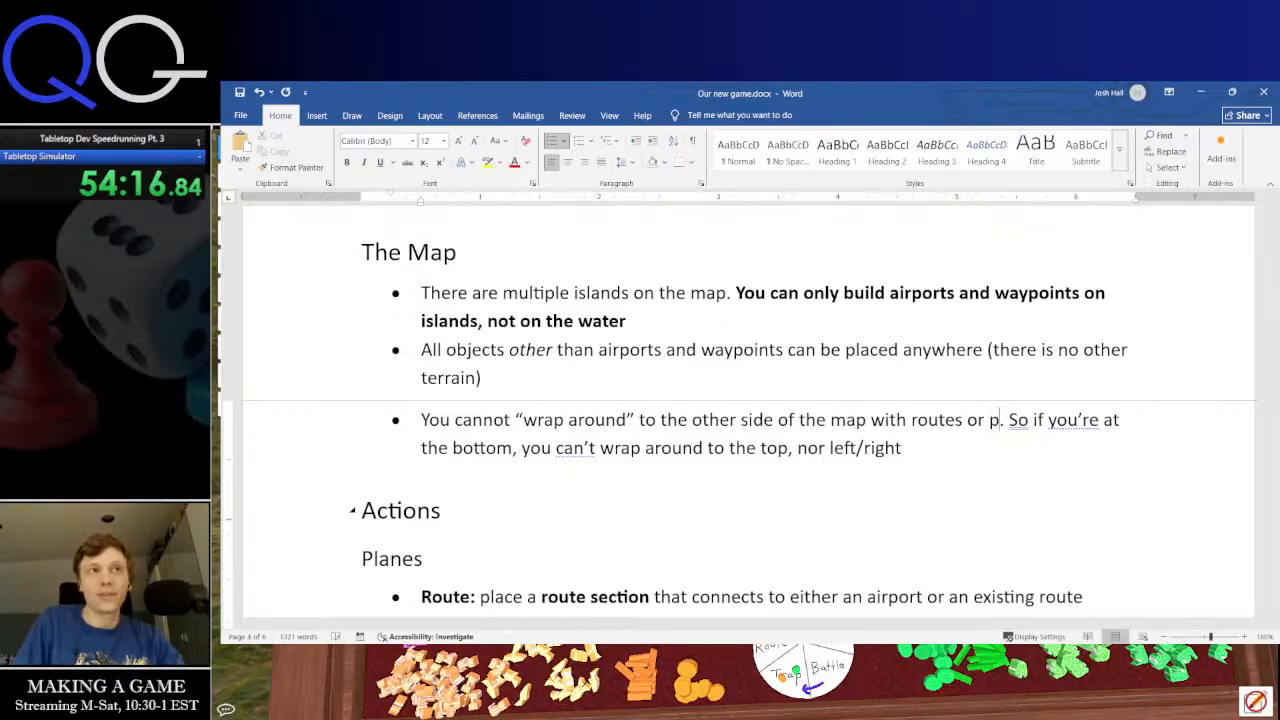
pyautogui.write('athways')
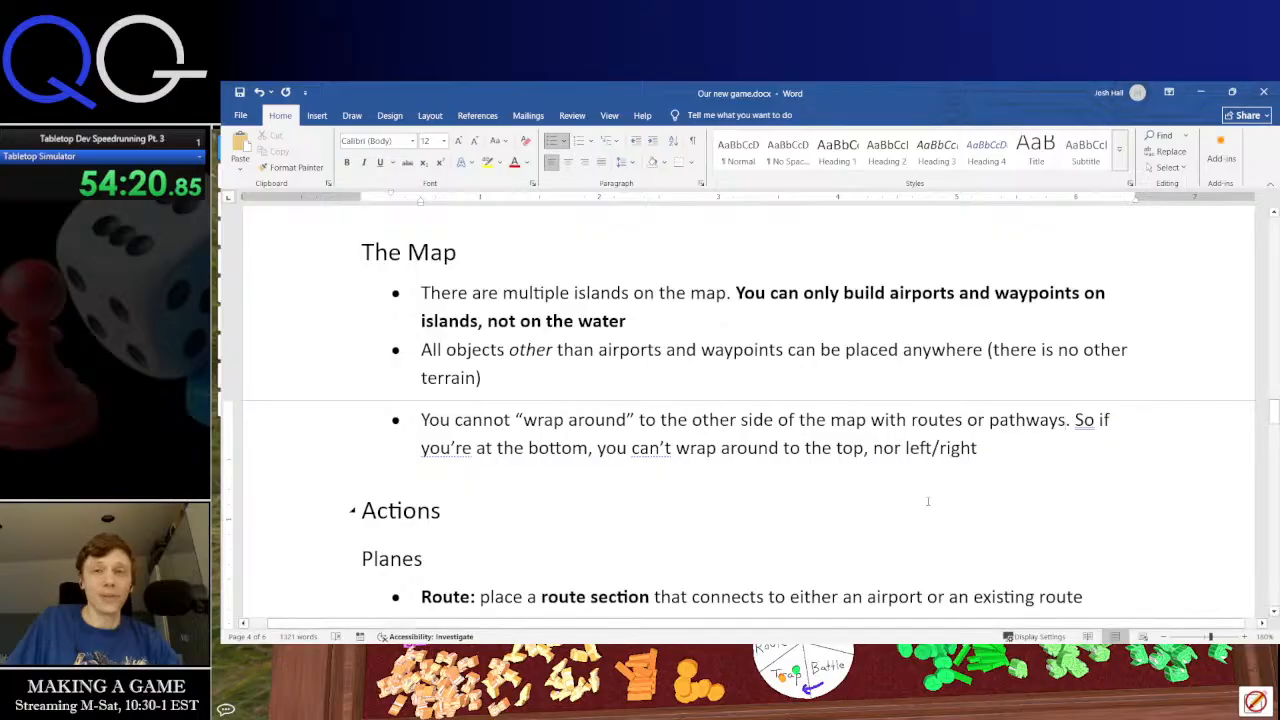
# Review the rules from the Introduction, Components and Setup sections through the Planes and Nature actions to Turns
pyautogui.scroll(15, 604, 483)
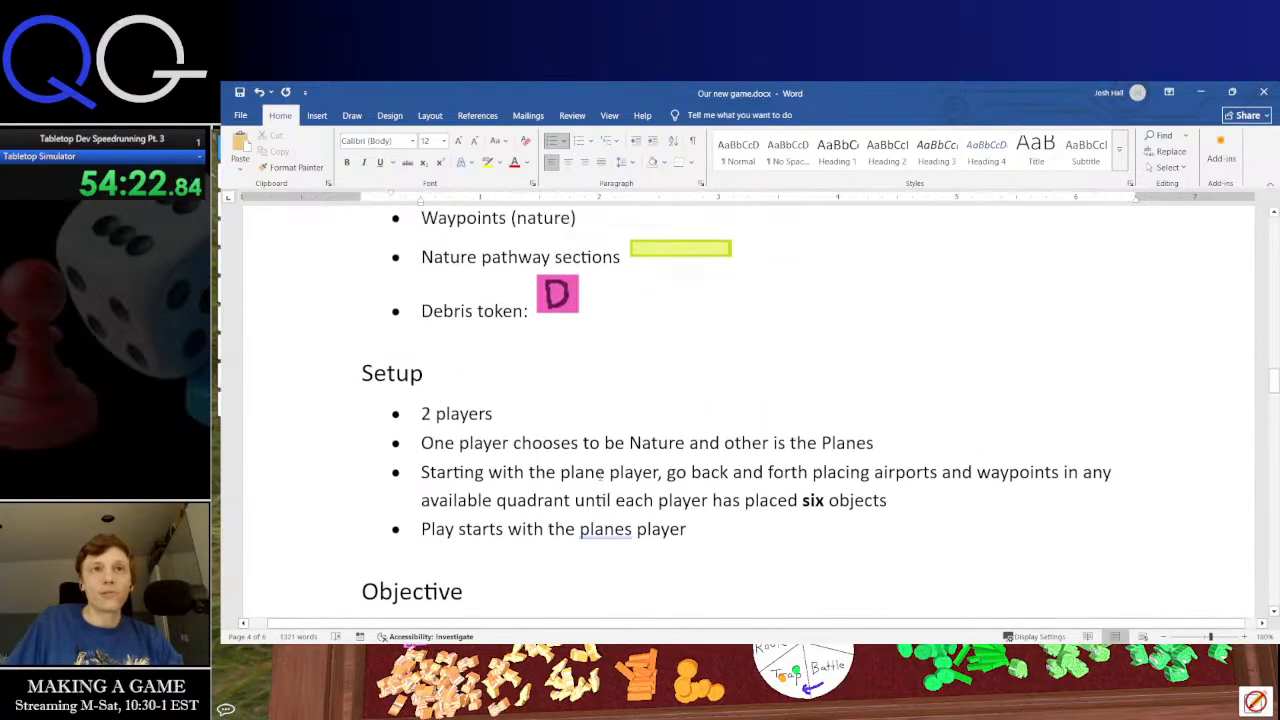
pyautogui.scroll(10, 600, 480)
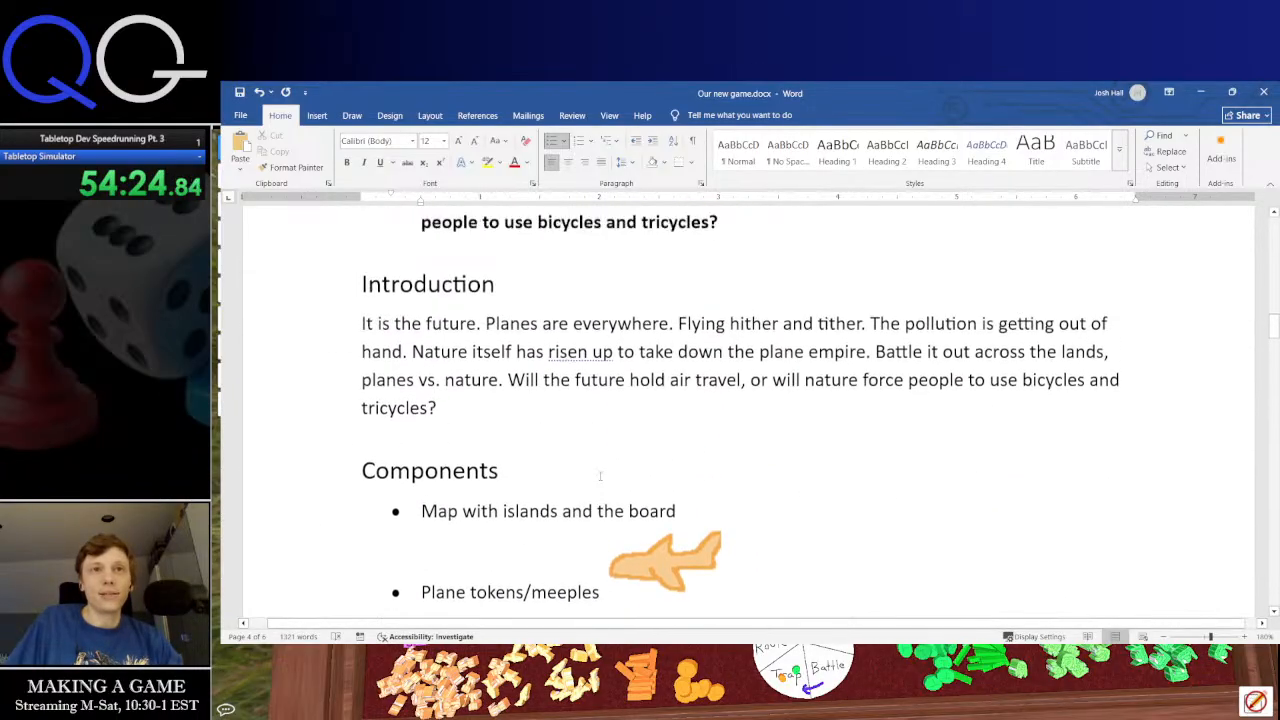
pyautogui.scroll(-20, 600, 476)
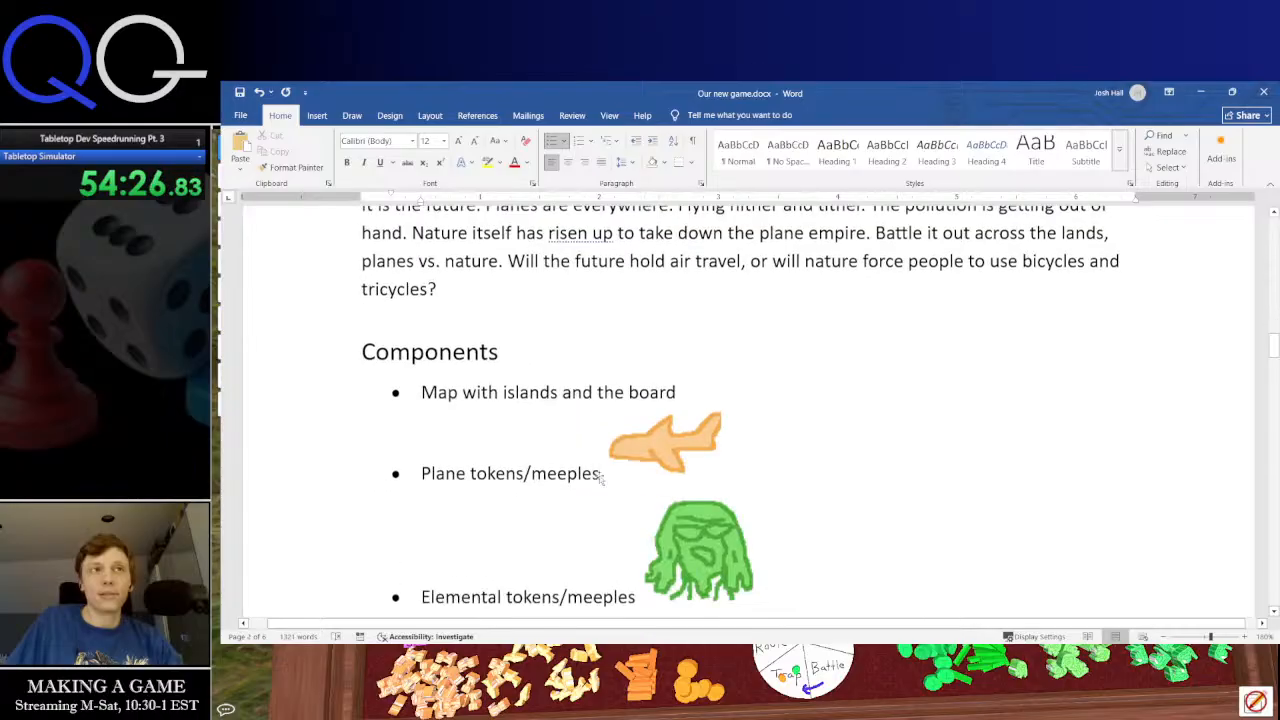
pyautogui.scroll(-4, 600, 477)
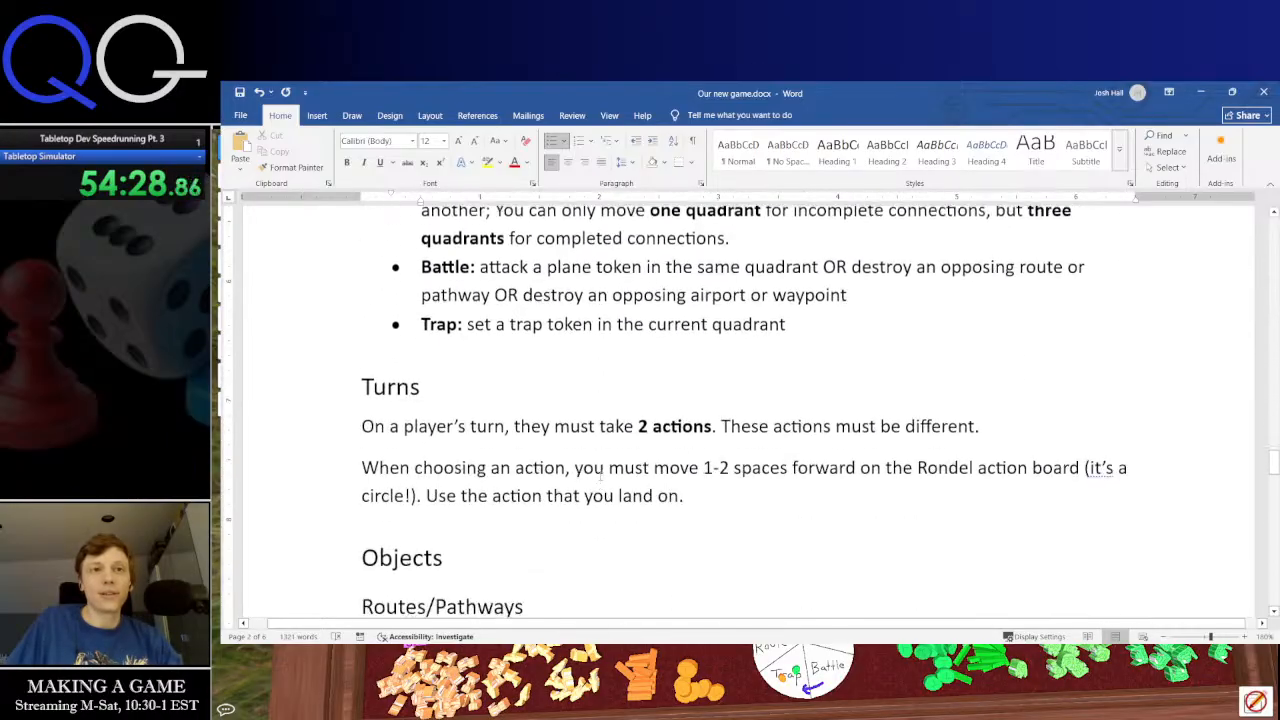
pyautogui.scroll(3, 599, 479)
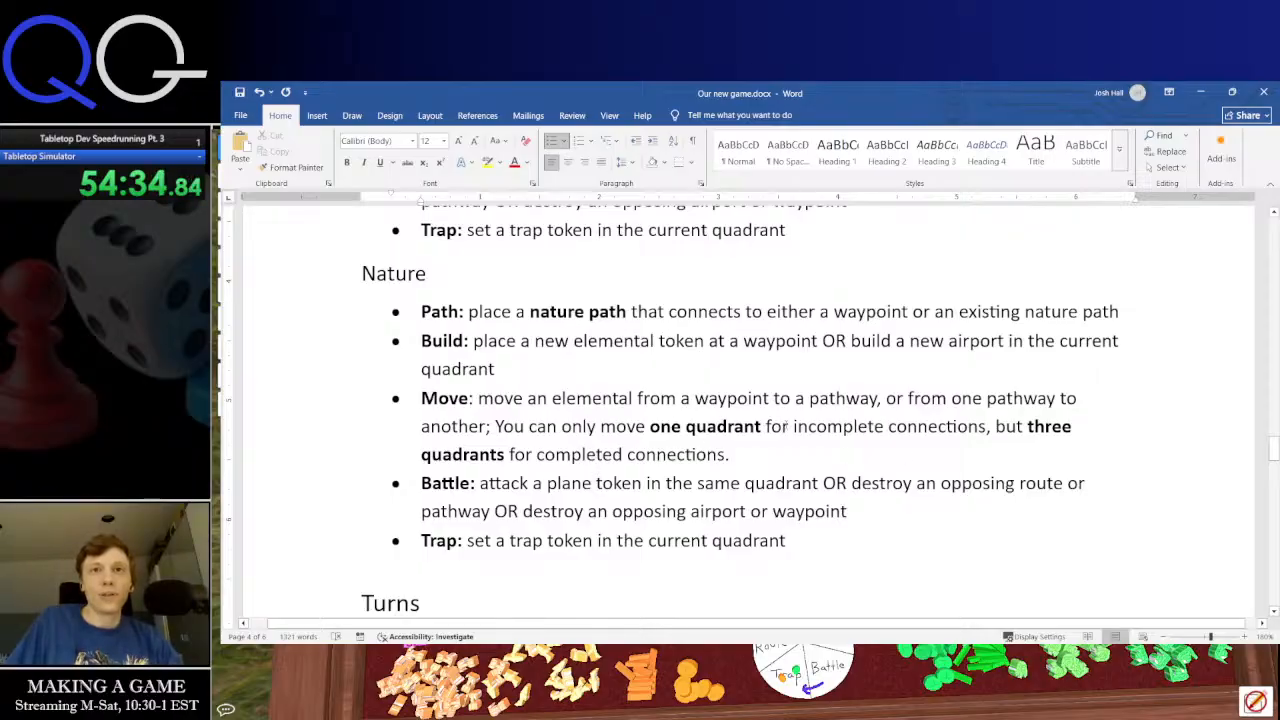
pyautogui.scroll(6, 665, 441)
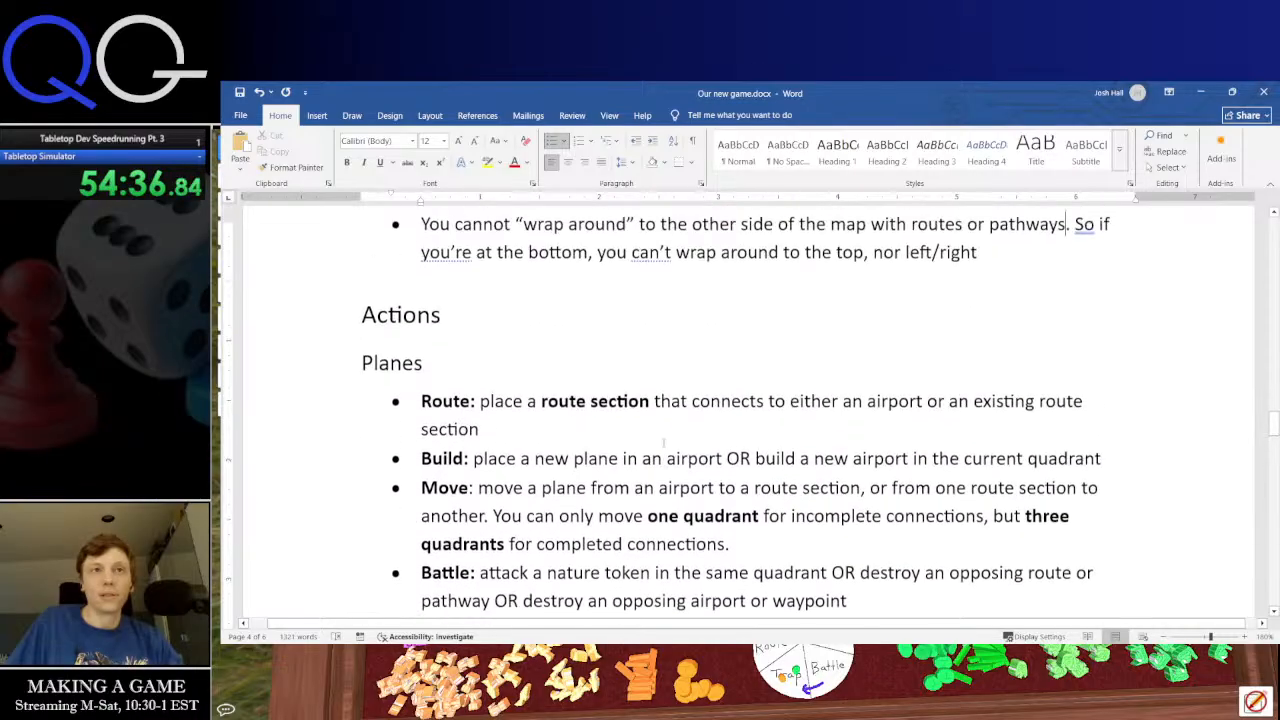
pyautogui.scroll(-8, 663, 441)
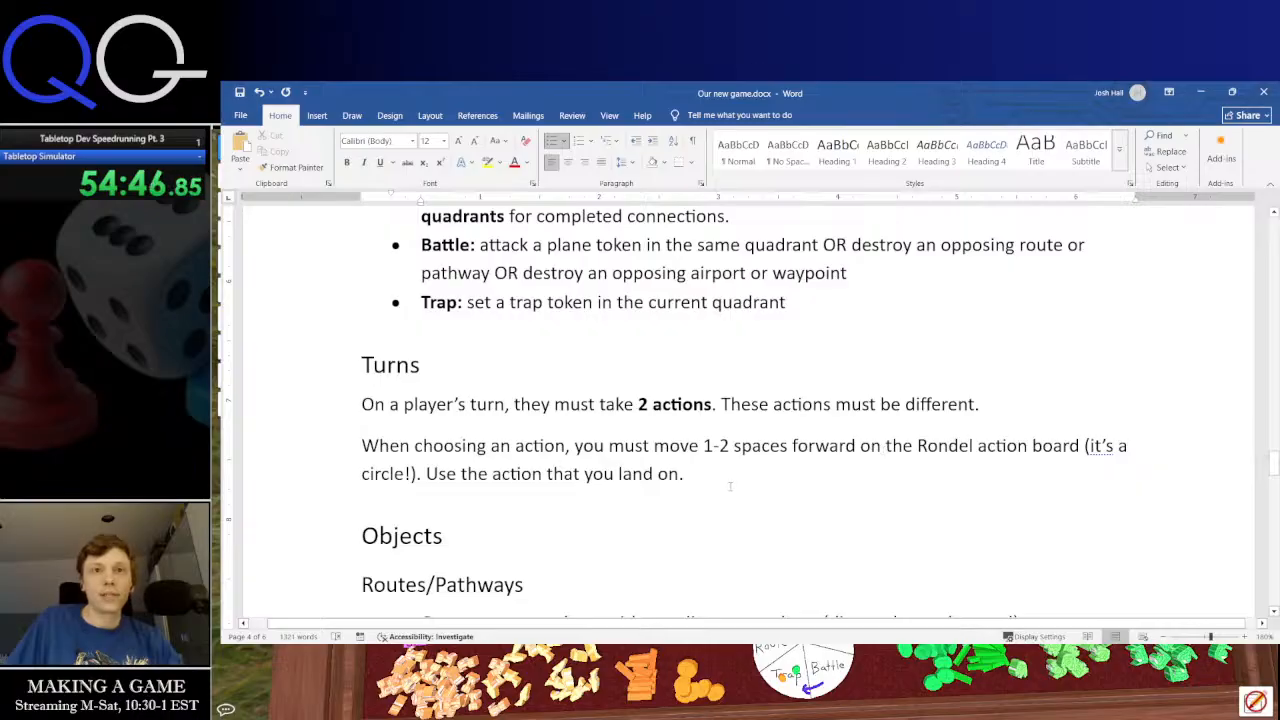
# Read through the Routes/Pathways, Traps and Battles rules, and return to the list of trap types
pyautogui.scroll(-5, 730, 487)
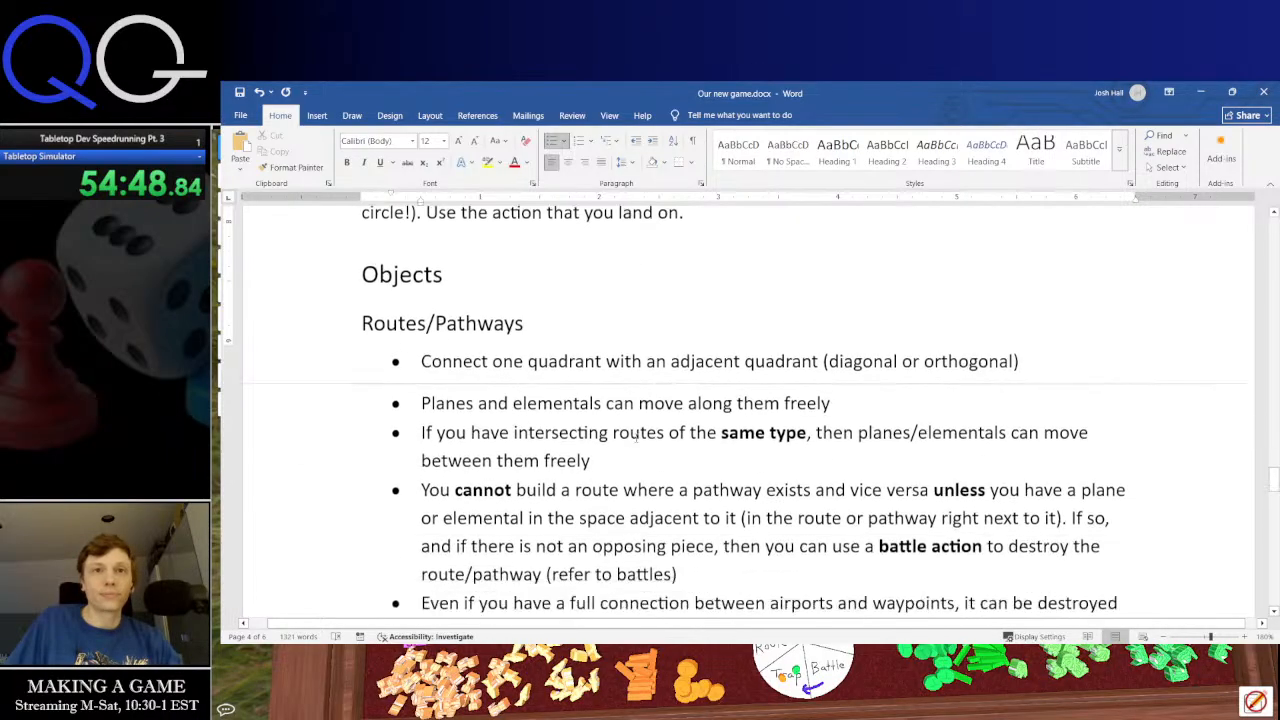
pyautogui.scroll(-1, 636, 438)
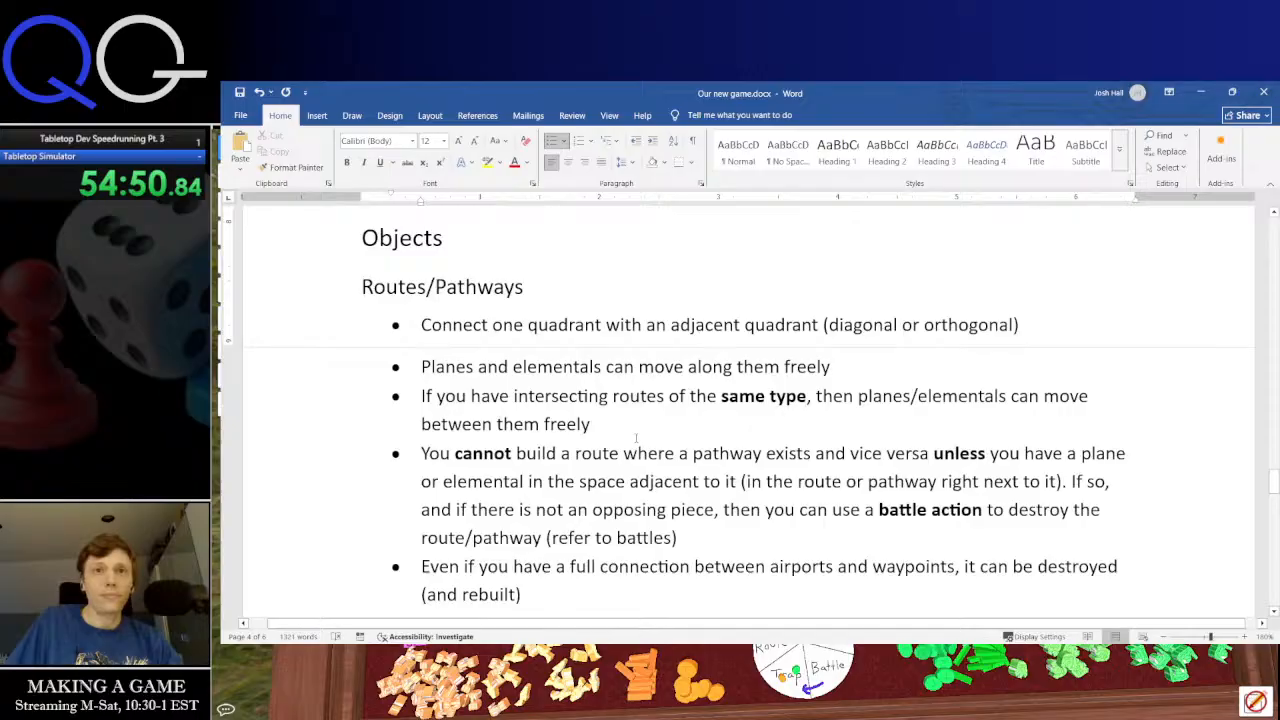
pyautogui.scroll(-2, 636, 438)
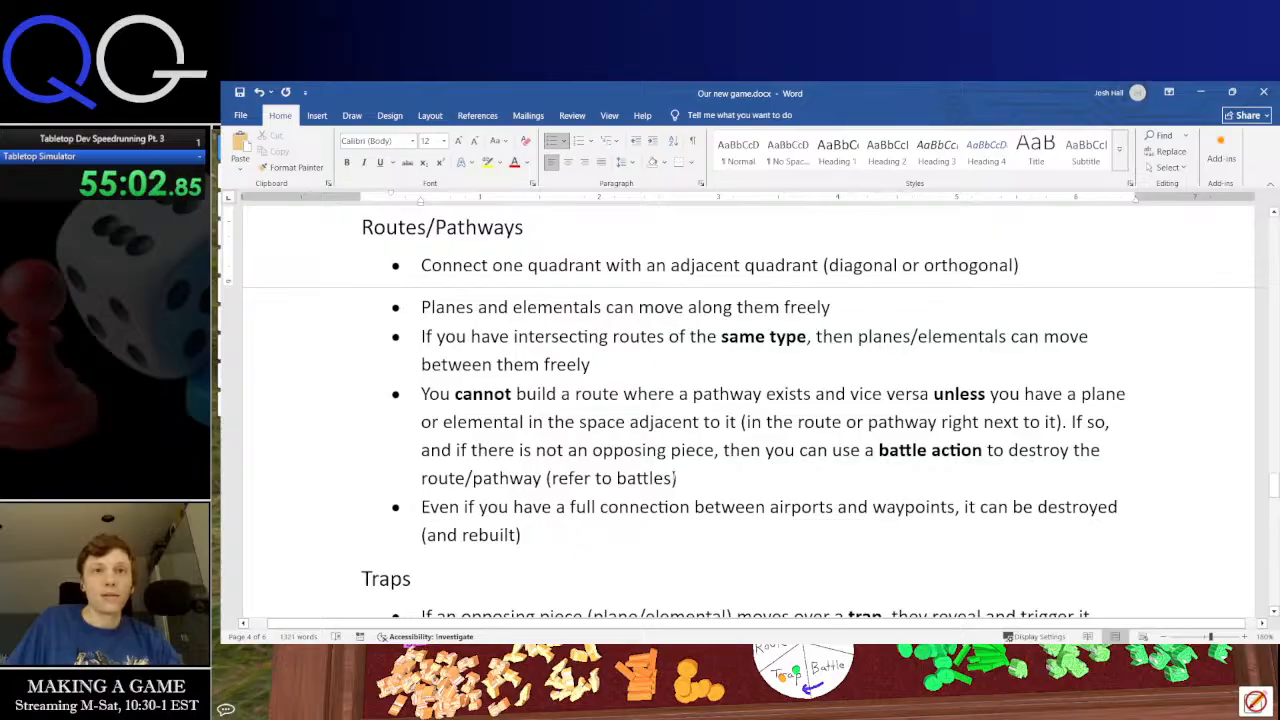
pyautogui.scroll(-1, 676, 478)
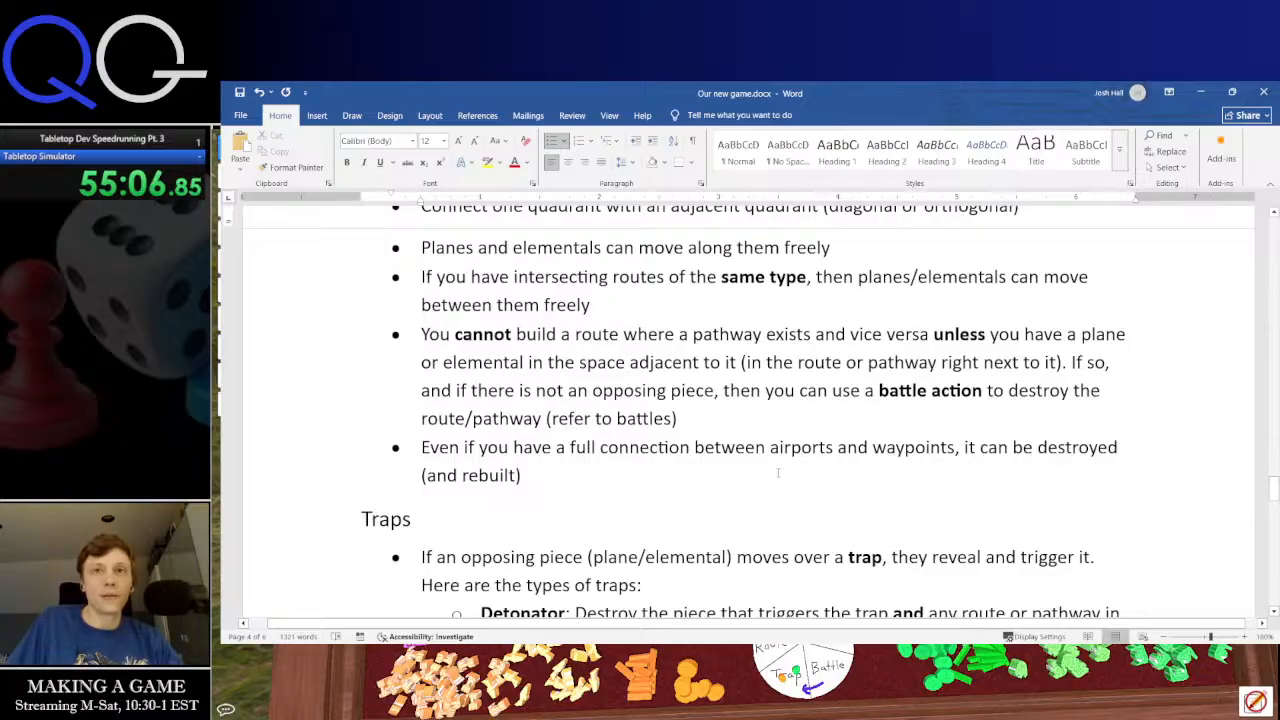
pyautogui.scroll(-4, 778, 472)
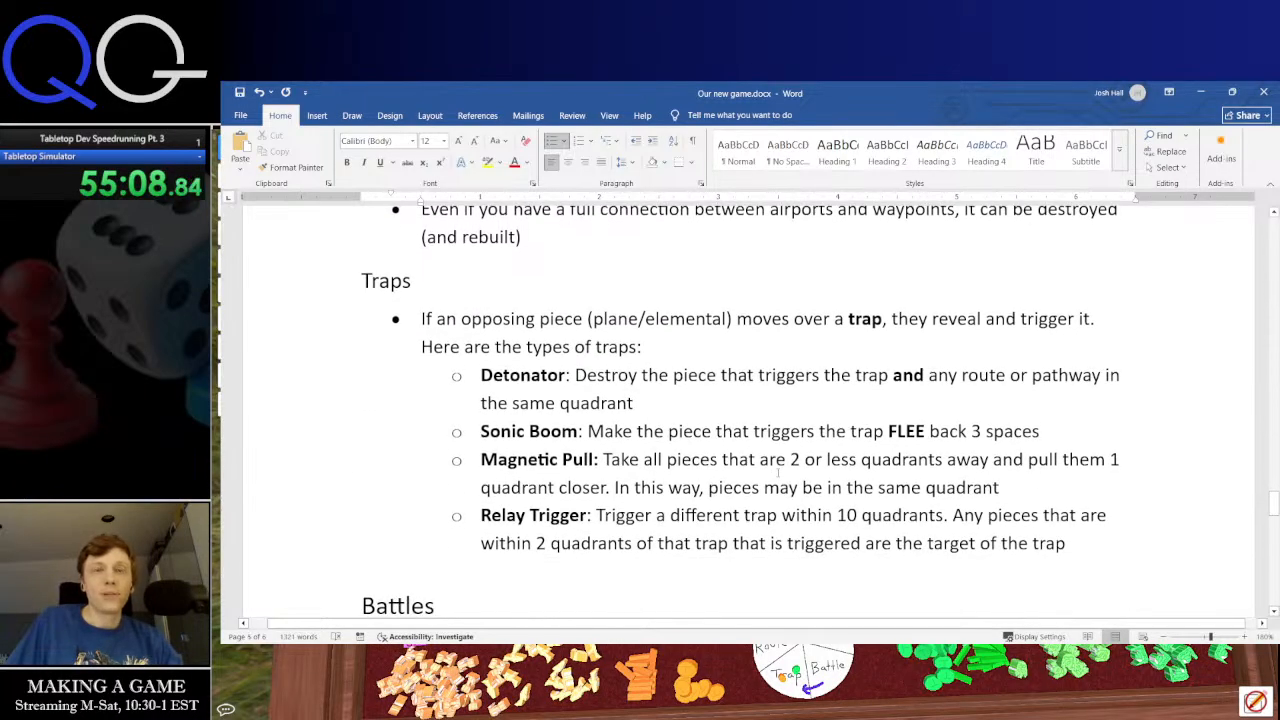
pyautogui.scroll(-3, 778, 472)
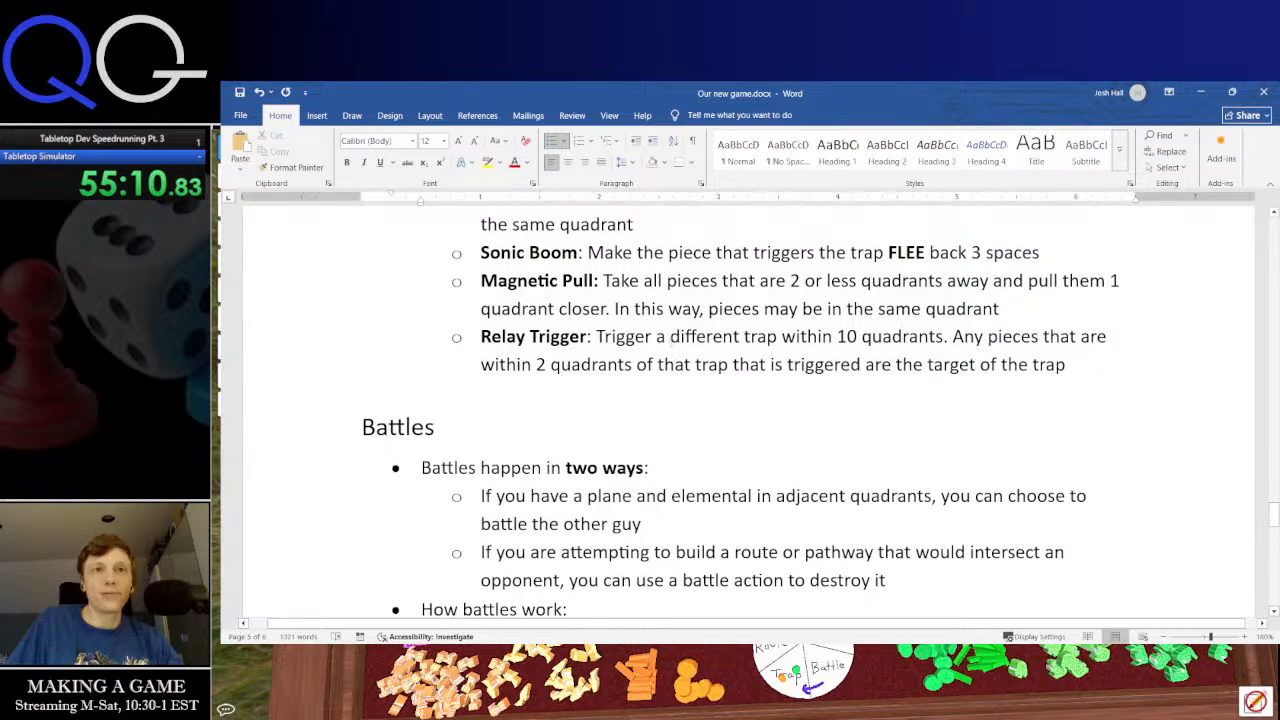
pyautogui.scroll(-3, 668, 393)
pyautogui.scroll(6, 670, 395)
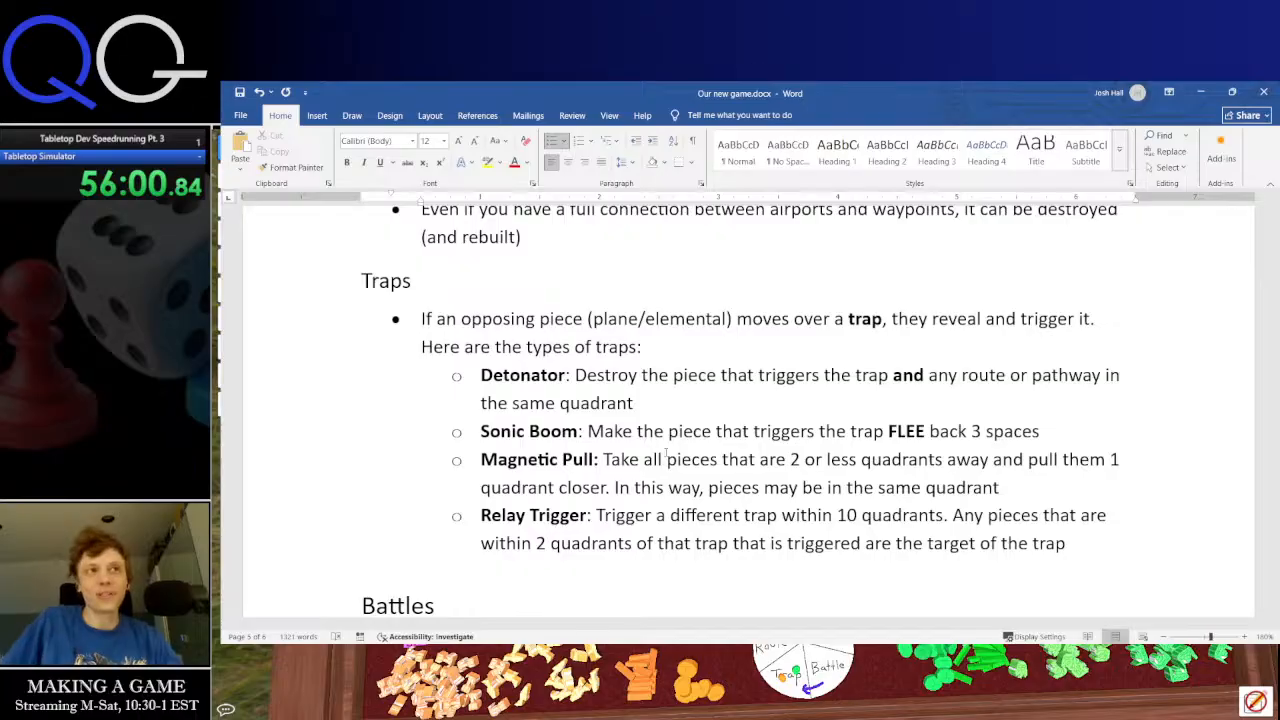
# Replace the heading "Questions we have for how the game will work" with "Future enhancements and expansions"
pyautogui.scroll(-5, 551, 543)
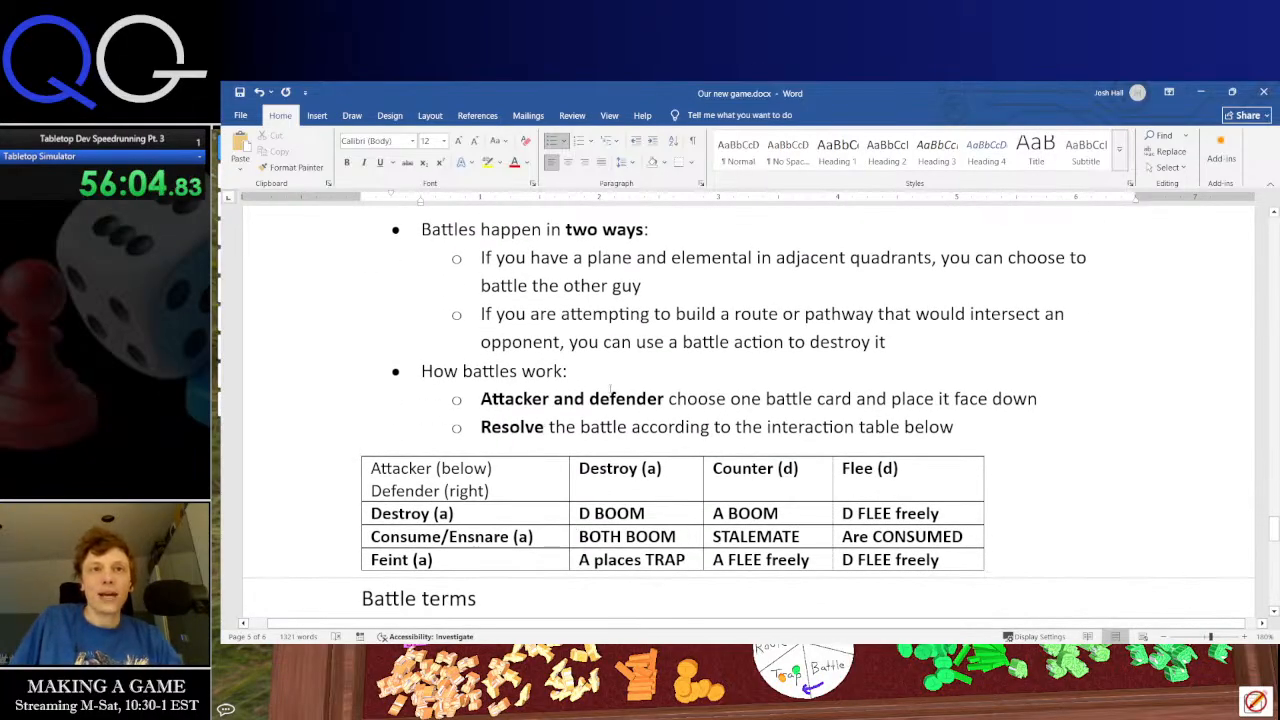
pyautogui.scroll(2, 597, 394)
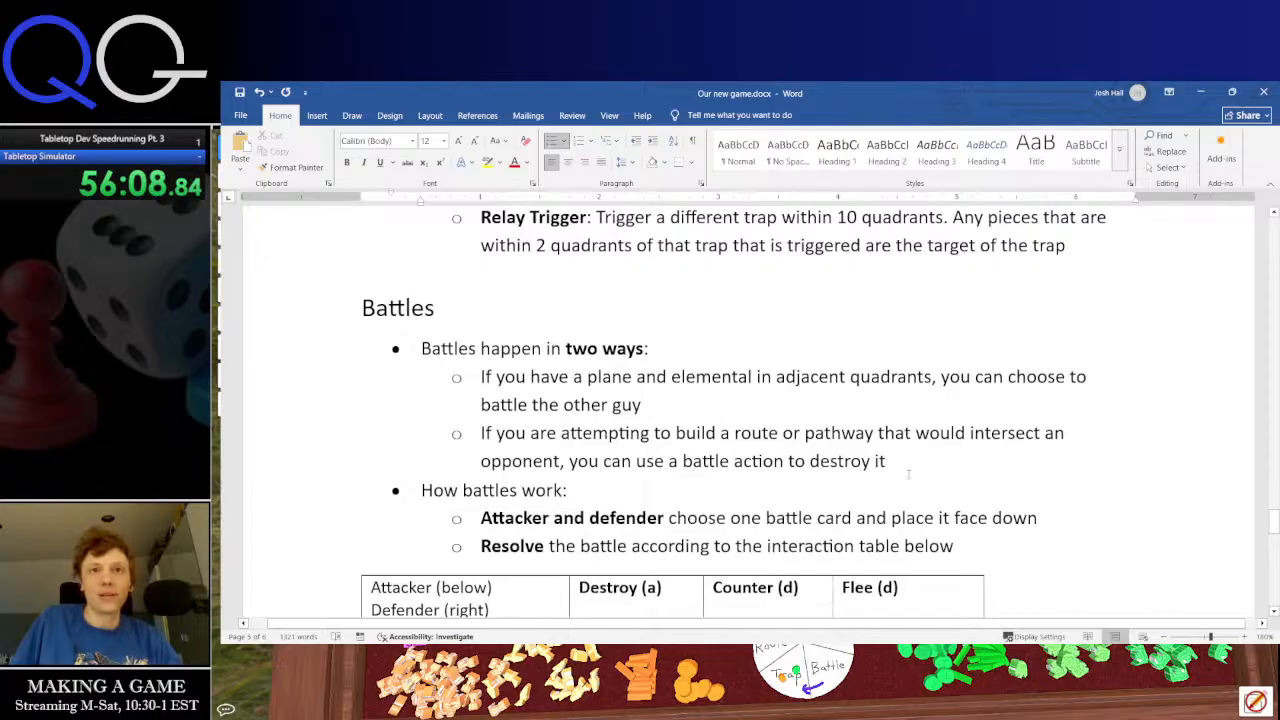
pyautogui.scroll(-7, 880, 465)
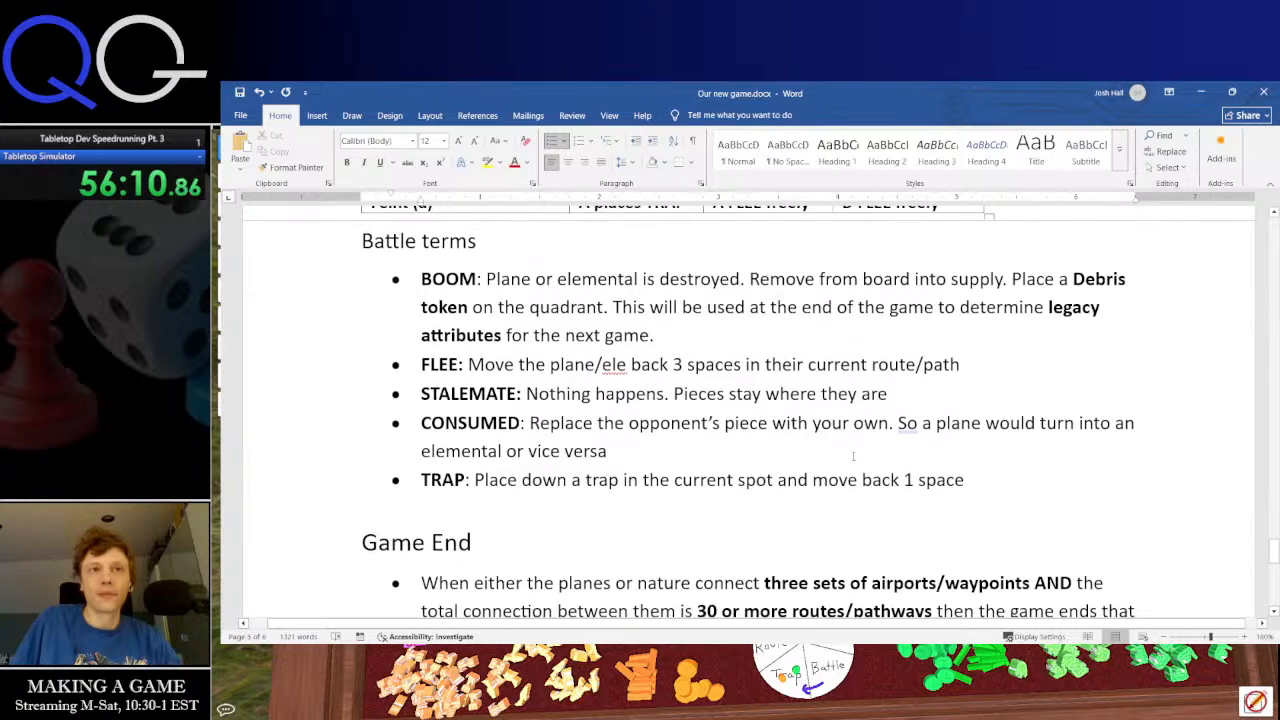
pyautogui.scroll(-10, 853, 456)
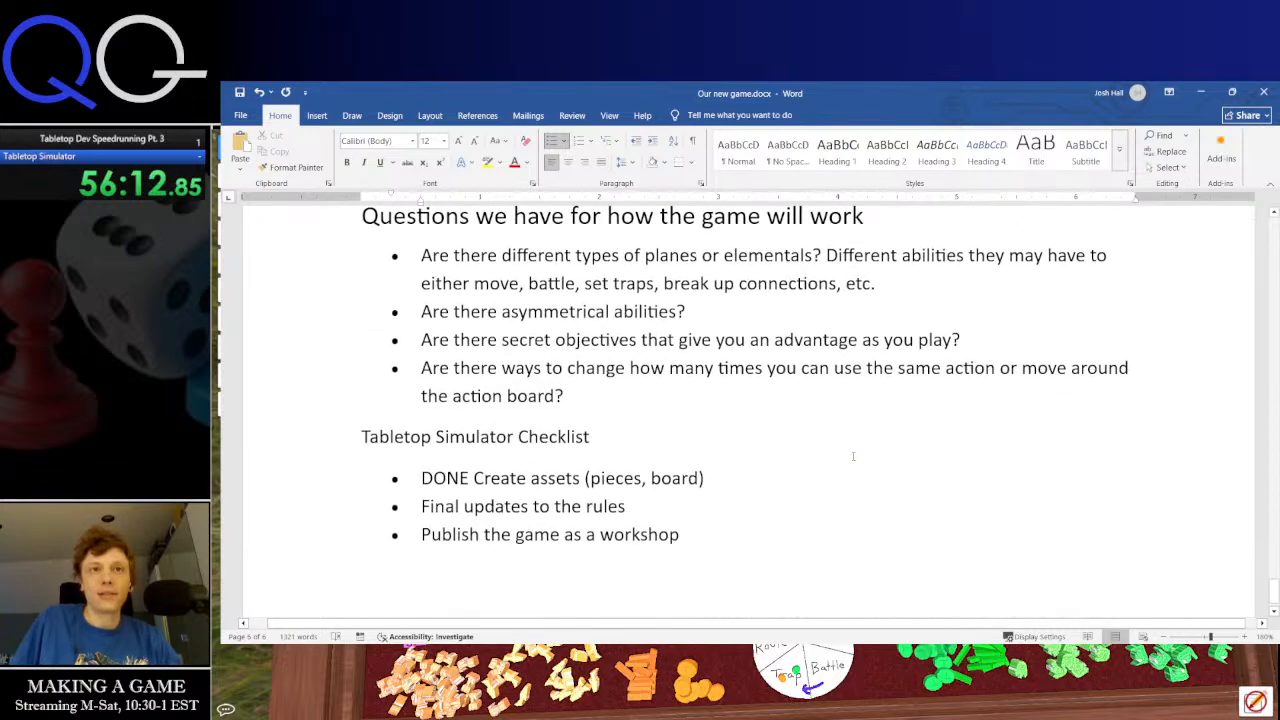
pyautogui.scroll(3, 853, 456)
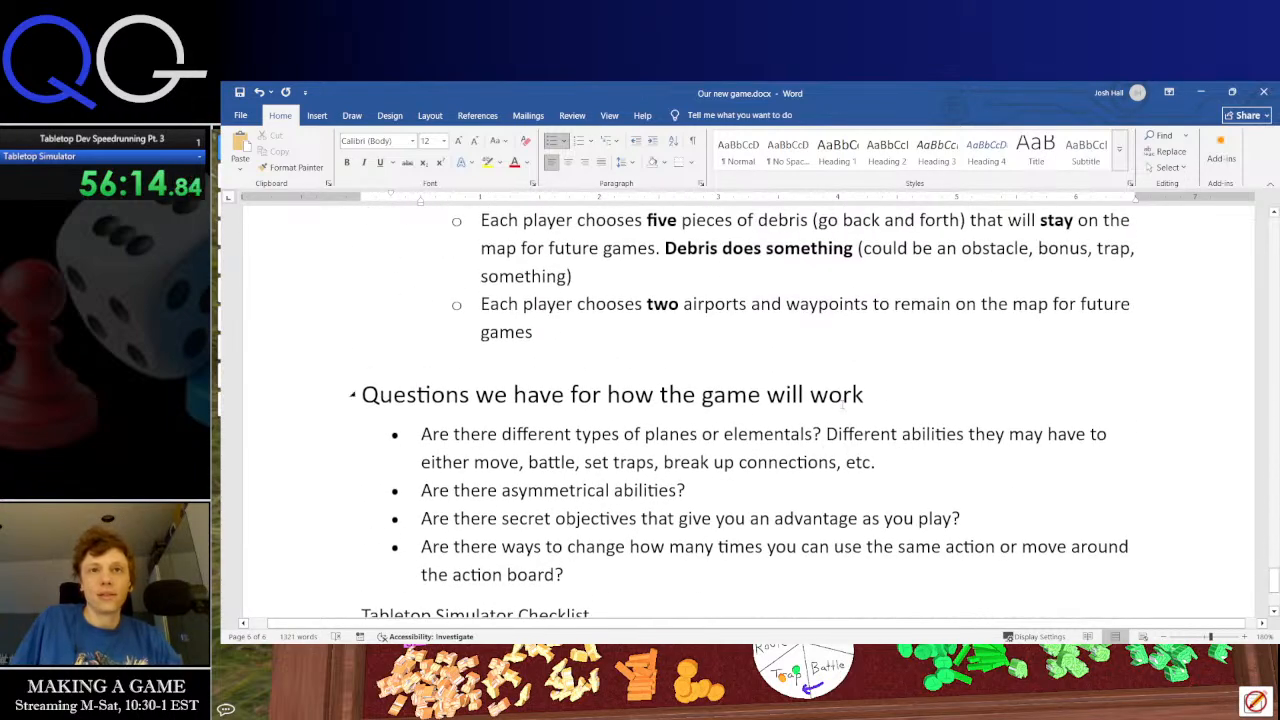
pyautogui.moveTo(866, 396); pyautogui.dragTo(401, 388)
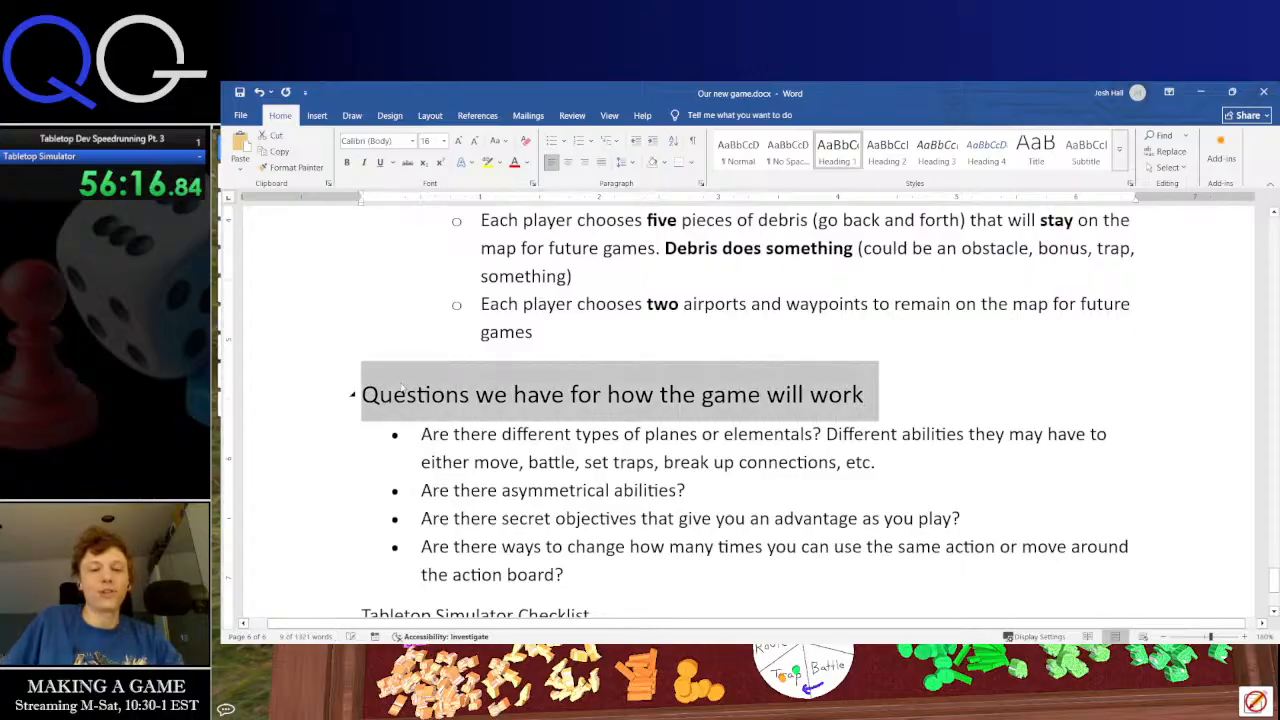
pyautogui.write('Futur')
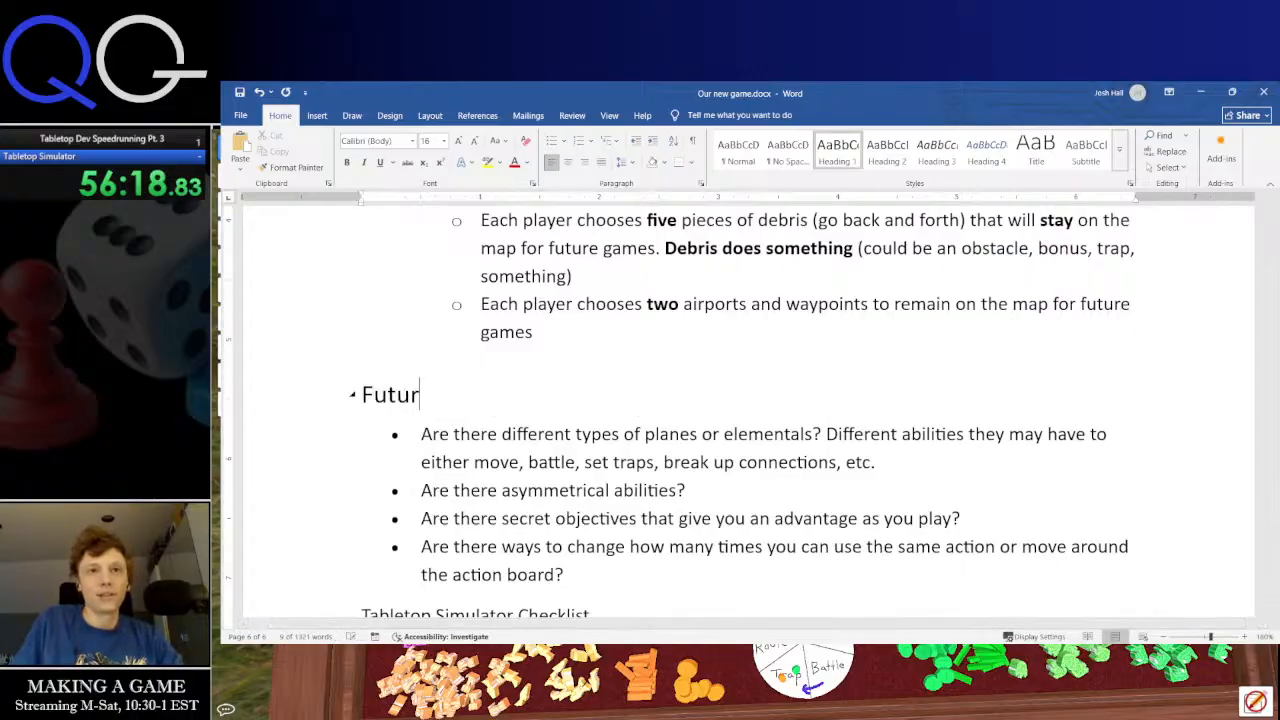
pyautogui.press('BackSpace')
pyautogui.write('re en')
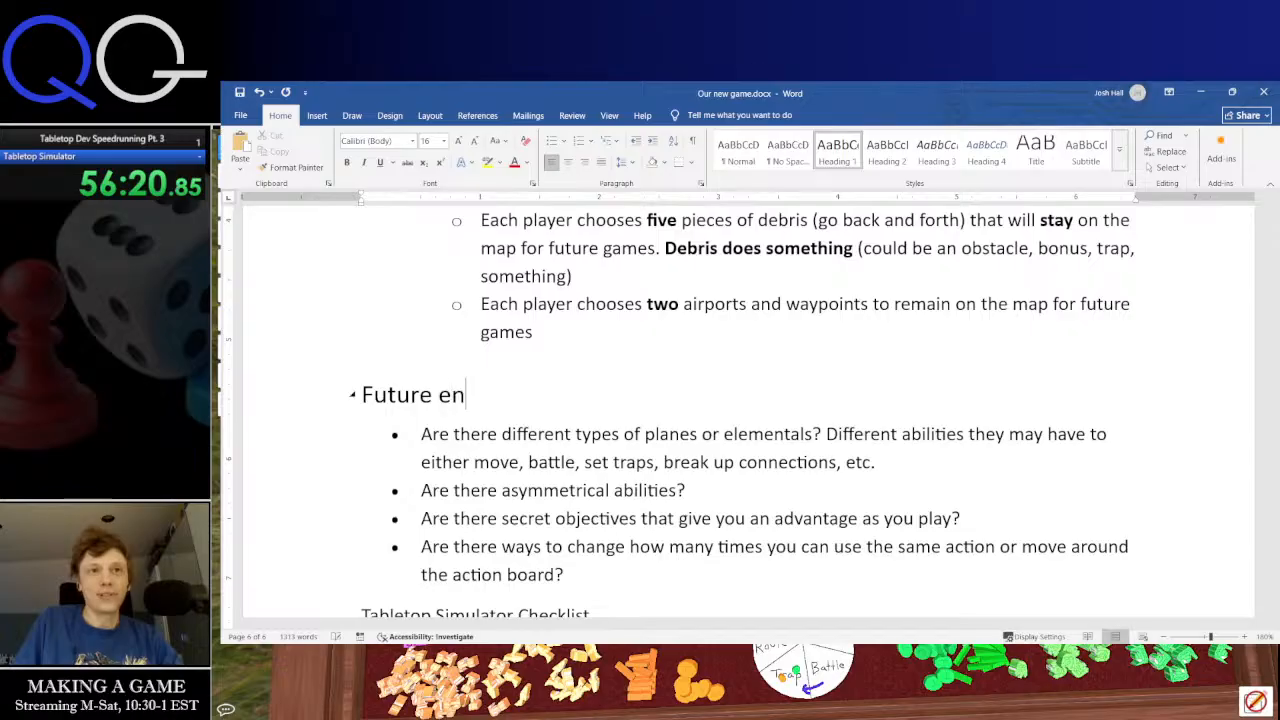
pyautogui.write('hancements')
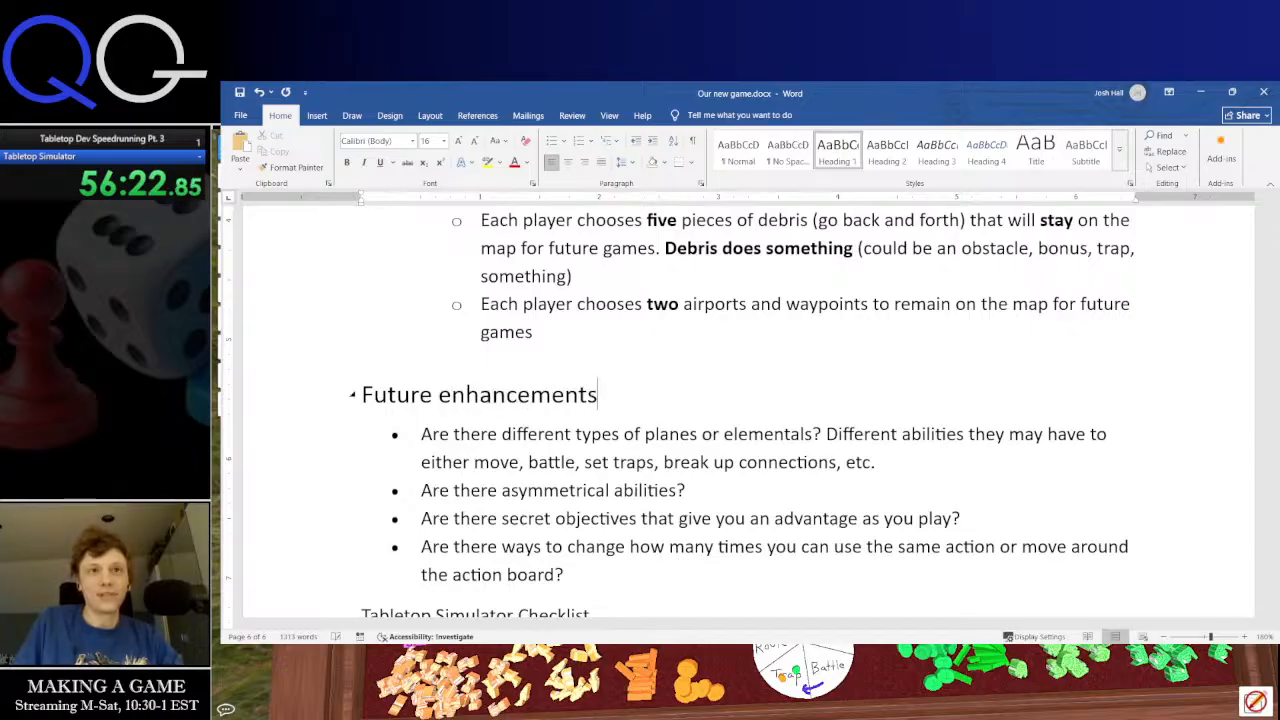
pyautogui.write(' and s')
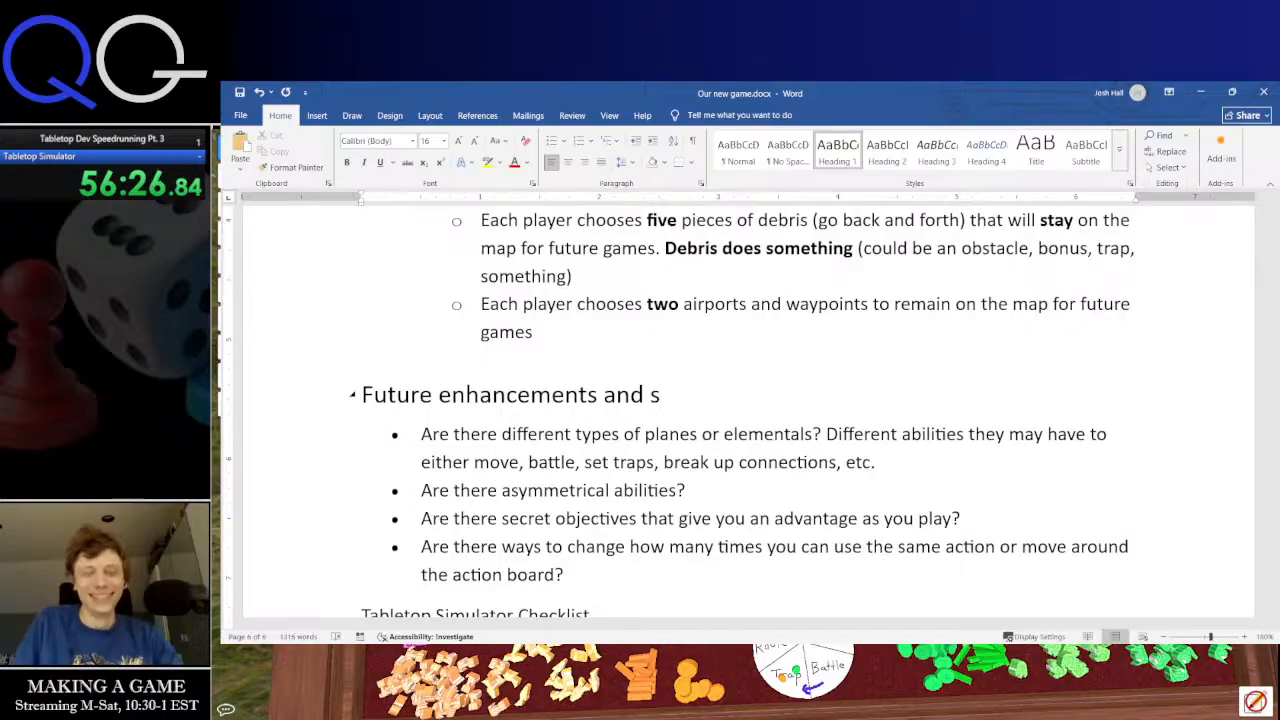
pyautogui.press('BackSpace')
pyautogui.write('DL')
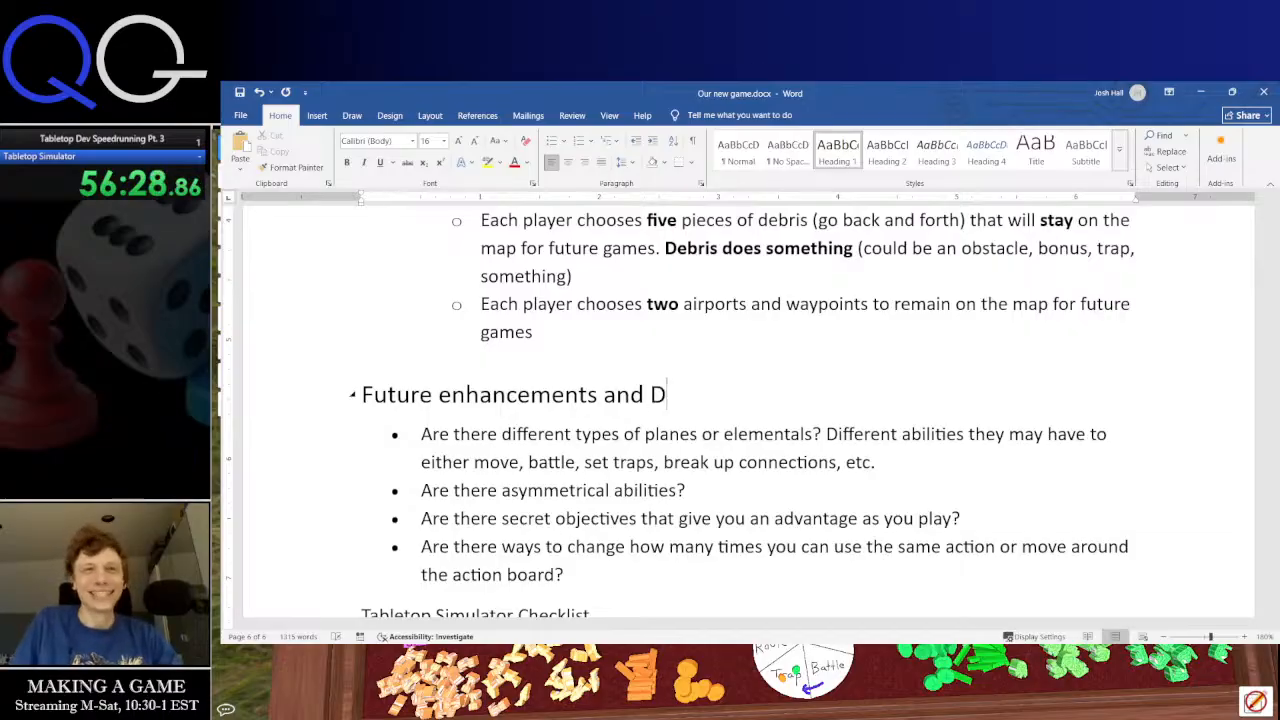
pyautogui.press('BackSpace')
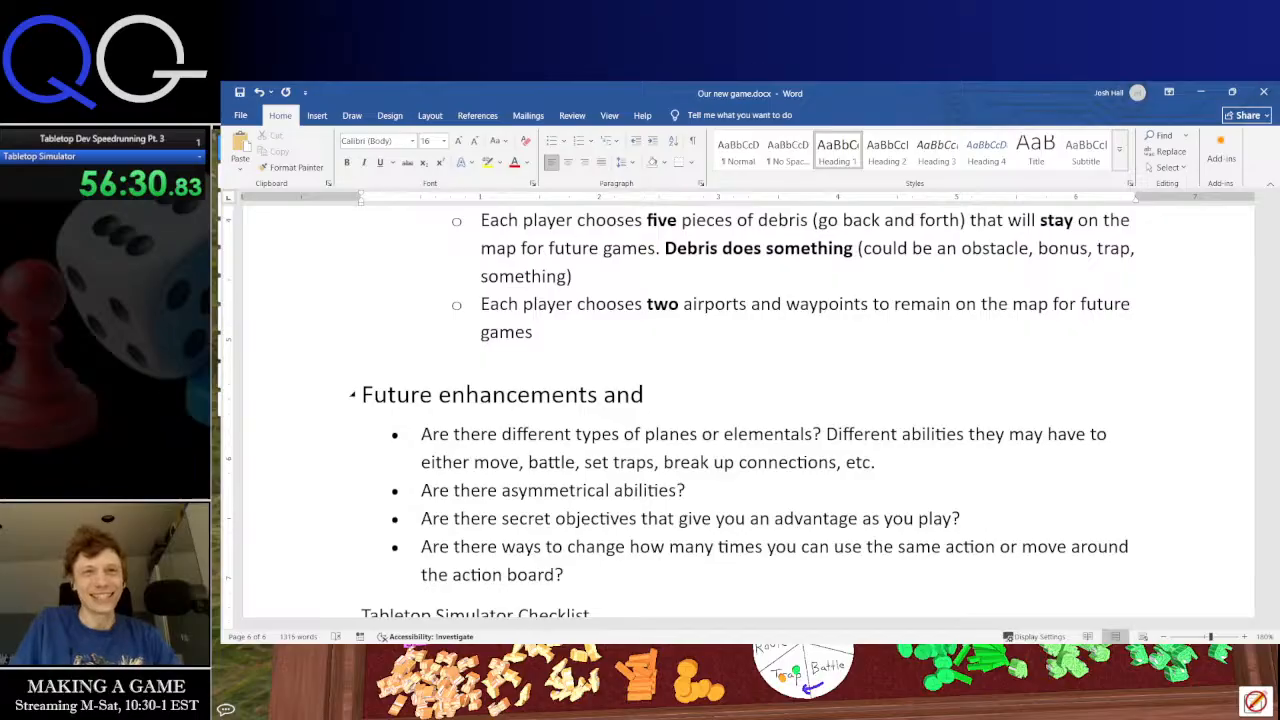
pyautogui.write('expansions')
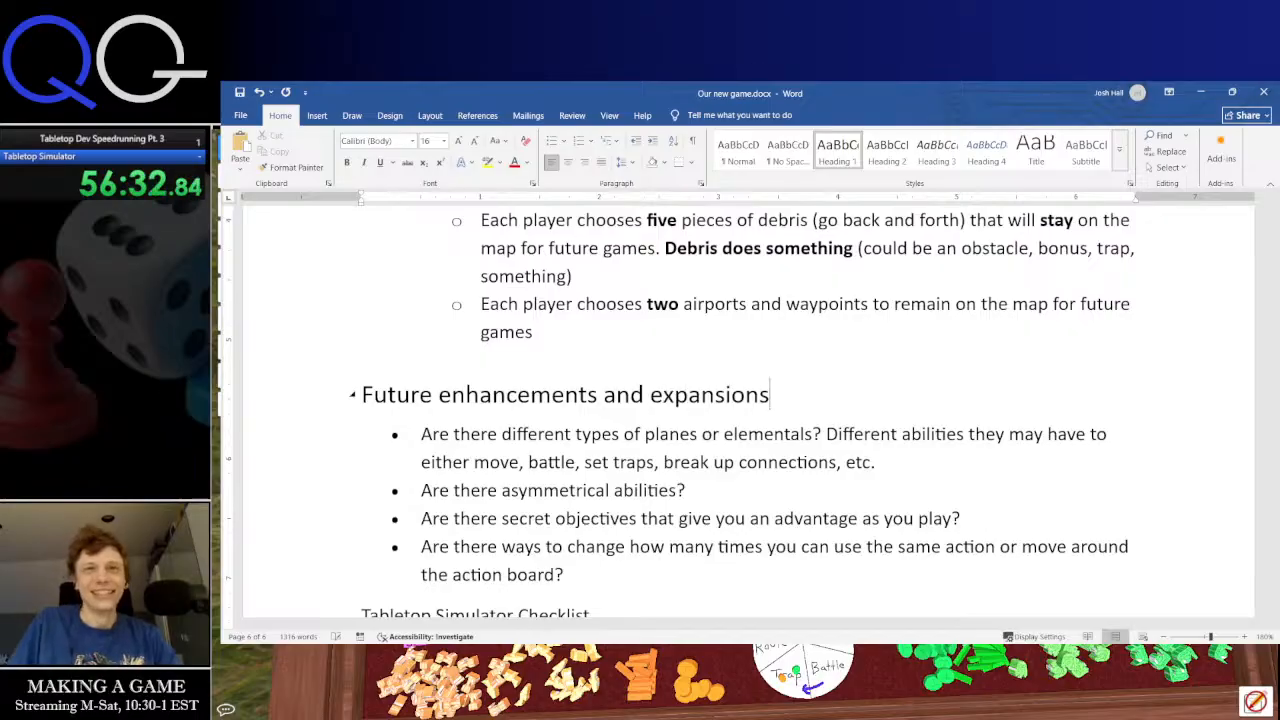
# Look back over the checklist, battle terms and trap types, and switch to Tabletop Simulator
pyautogui.scroll(-4, 420, 405)
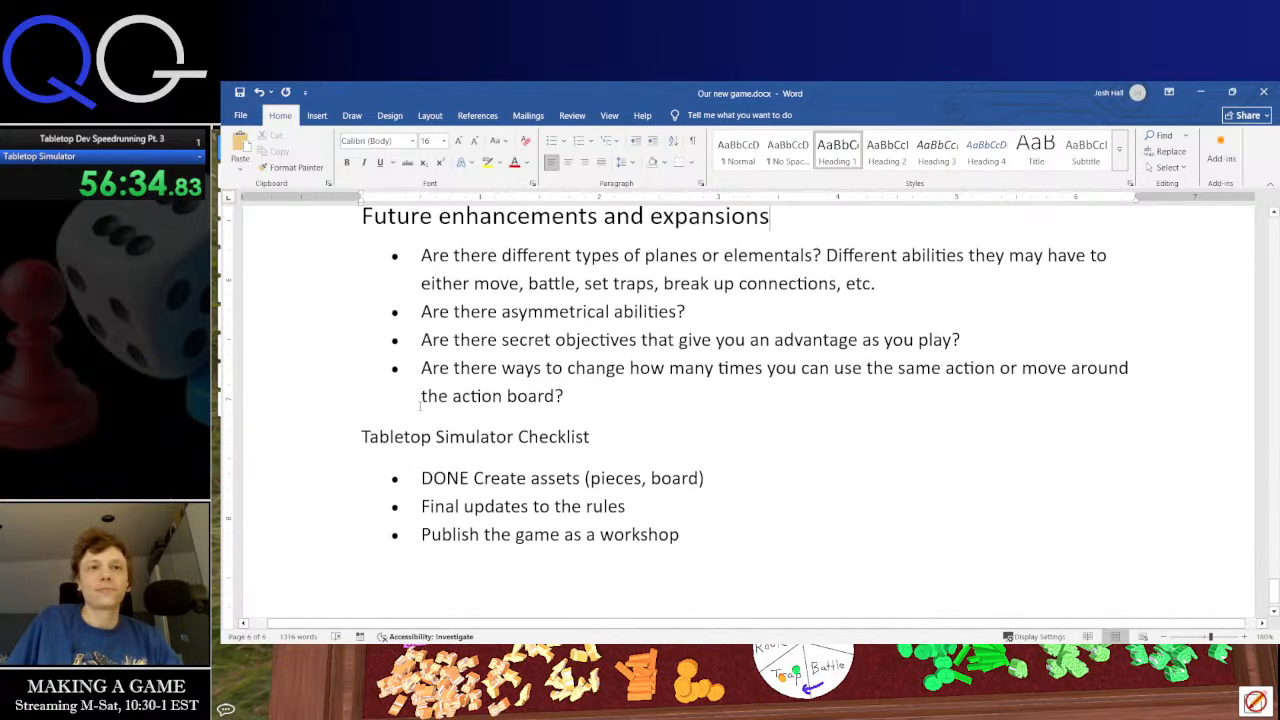
pyautogui.scroll(15, 512, 470)
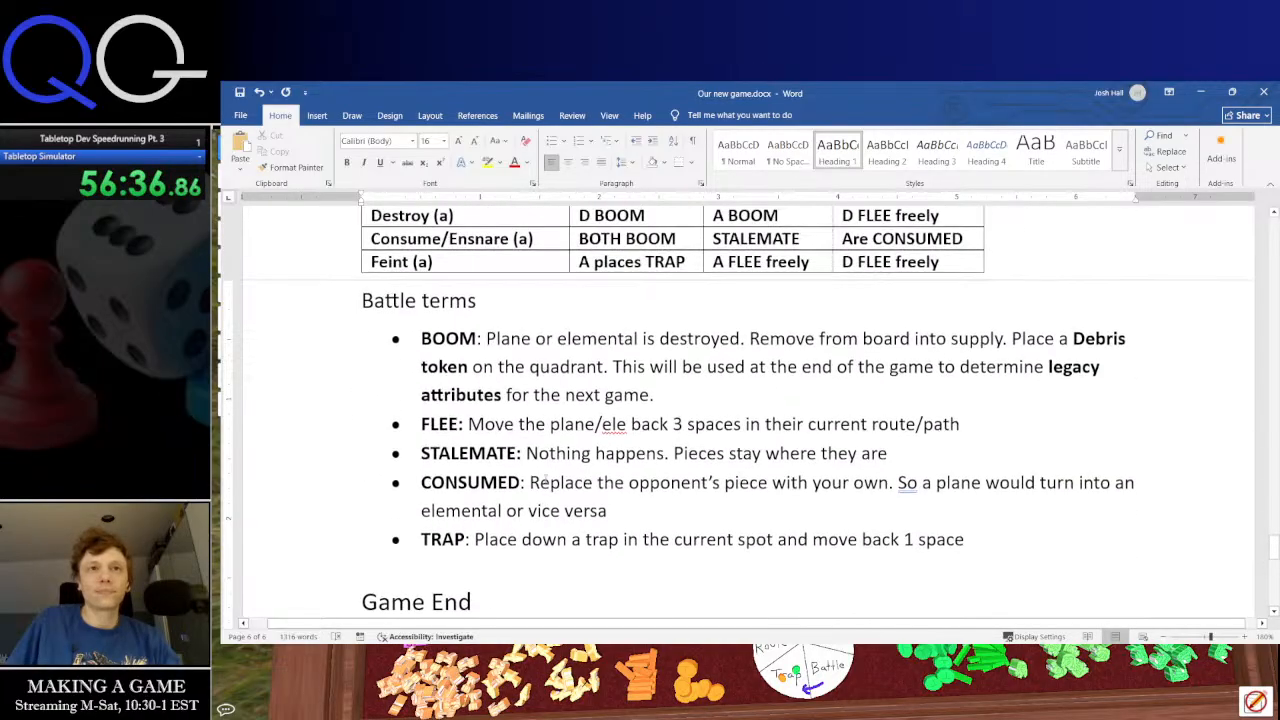
pyautogui.scroll(7, 545, 479)
pyautogui.scroll(-5, 550, 478)
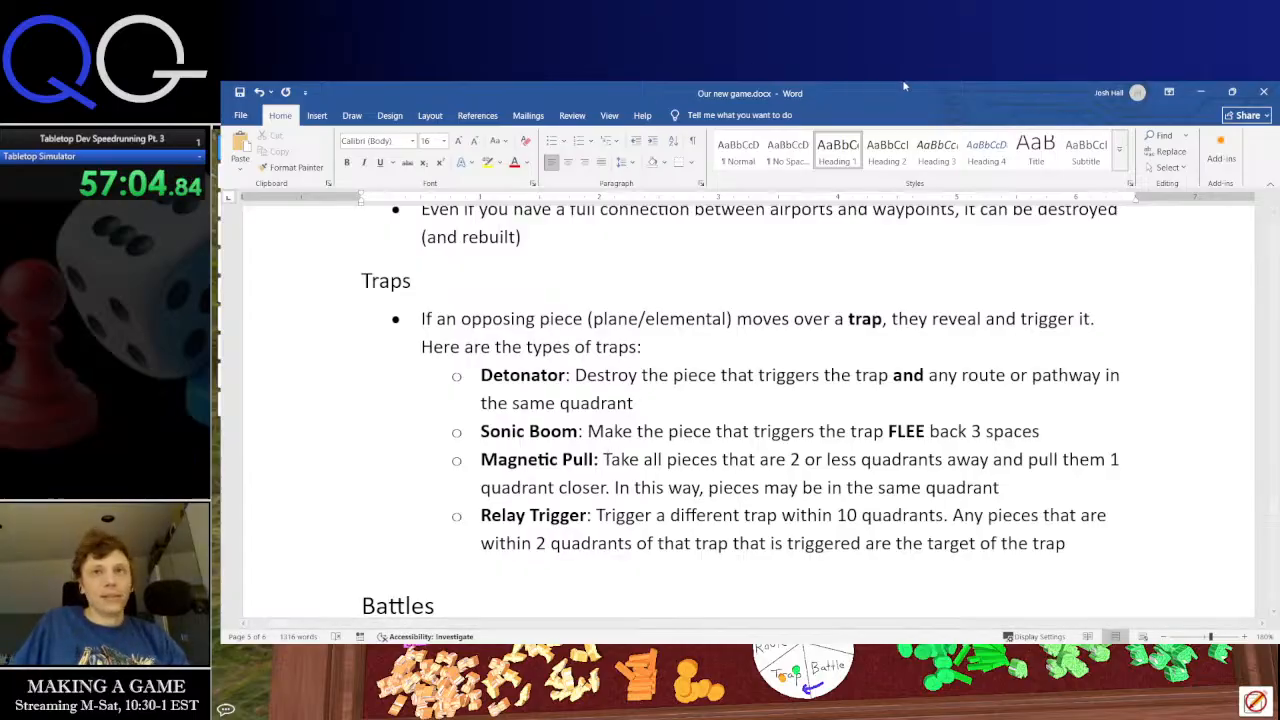
pyautogui.click(1199, 93)
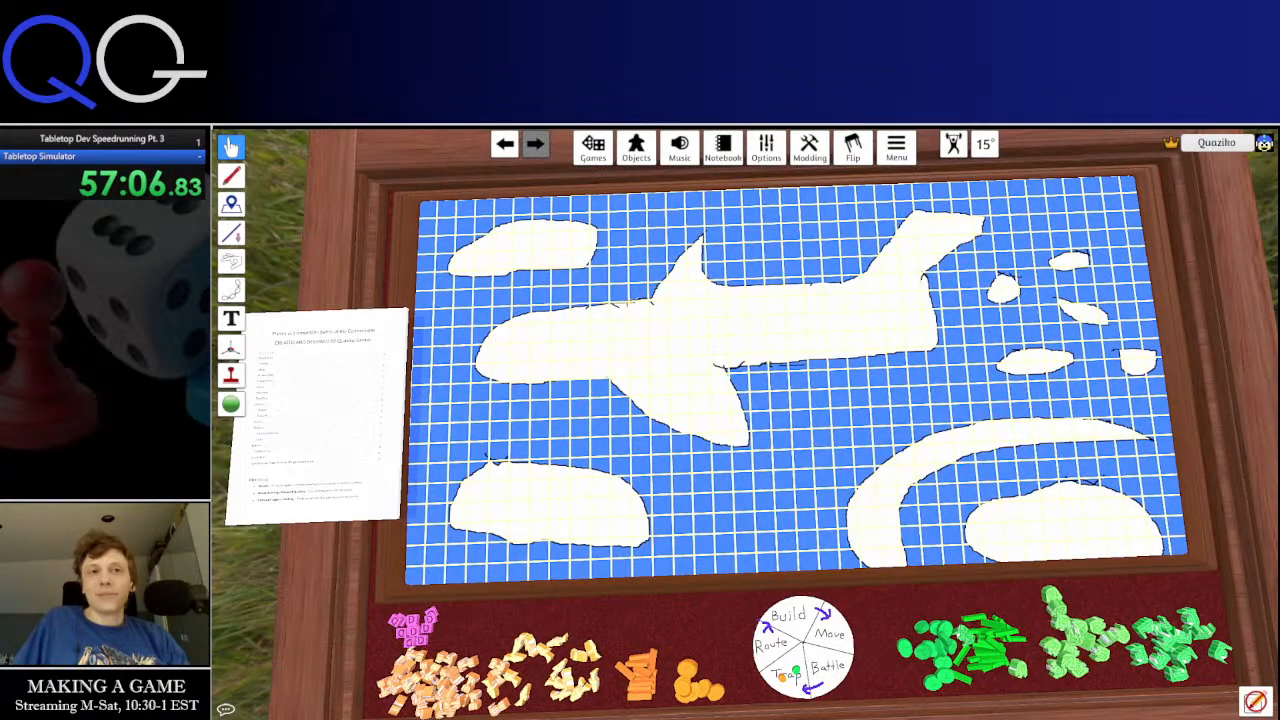
# Take one orange trap token from the supply and place it on the water beside the island on the map
pyautogui.press('s')
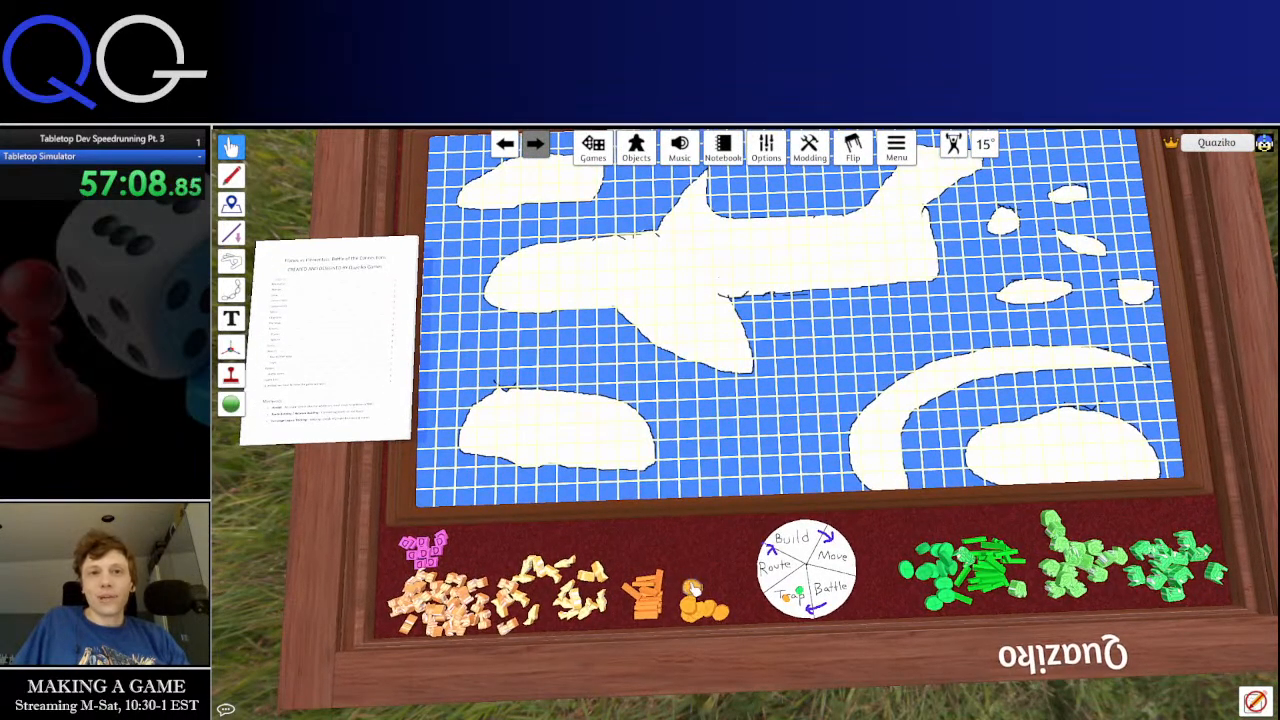
pyautogui.moveTo(694, 588); pyautogui.dragTo(695, 452)
pyautogui.scroll(6, 695, 452)
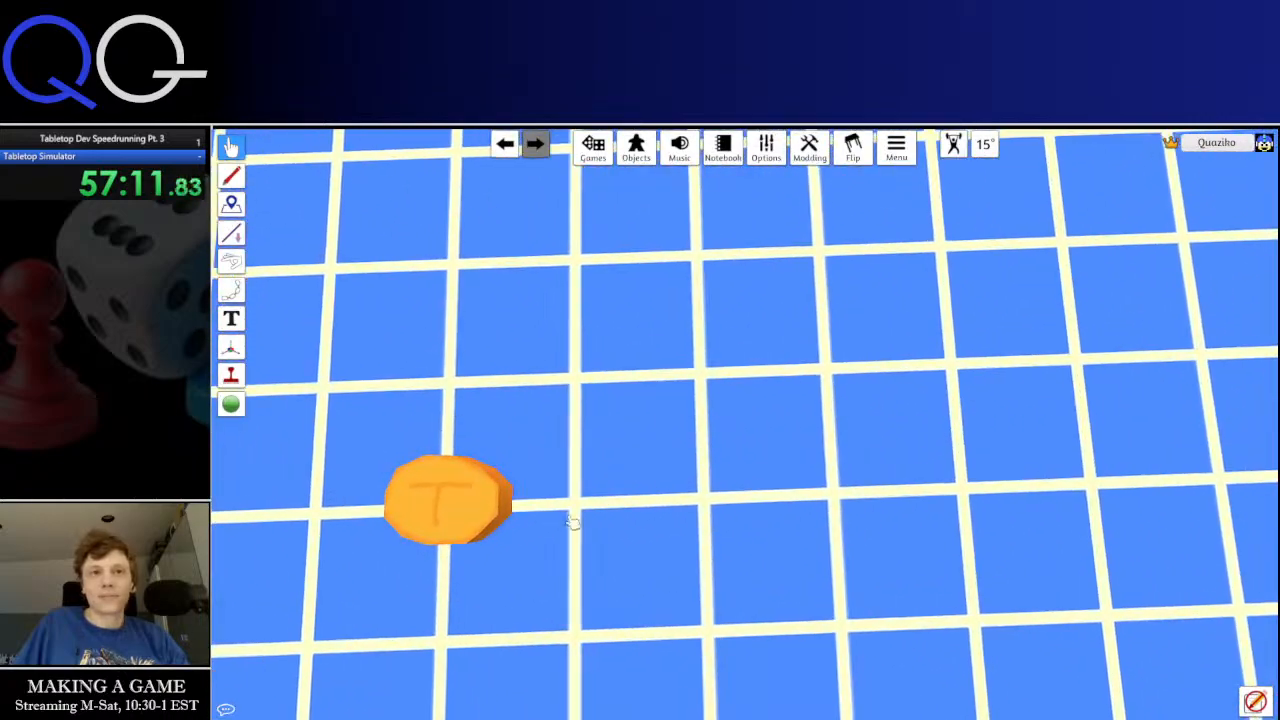
pyautogui.moveTo(572, 522); pyautogui.dragTo(820, 463)
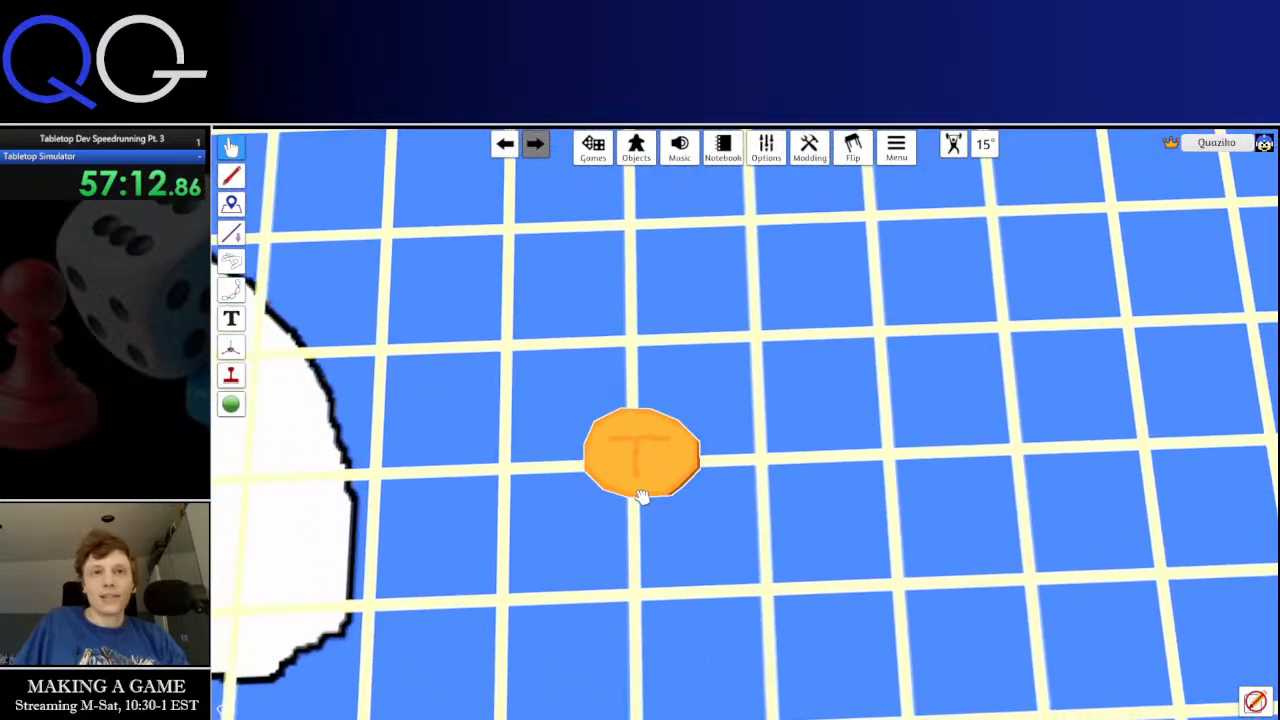
pyautogui.moveTo(649, 458); pyautogui.dragTo(711, 465)
# Enlarge the orange trap token on the map until it spans about three grid squares
pyautogui.press('+')
pyautogui.press('+')
pyautogui.press('+')
pyautogui.press('+')
pyautogui.press('+')
pyautogui.press('+')
pyautogui.press('+')
pyautogui.press('+')
pyautogui.press('+')
pyautogui.press('+')
pyautogui.press('+')
pyautogui.press('-')
pyautogui.press('-')
pyautogui.press('-')
pyautogui.press('+')
pyautogui.press('+')
pyautogui.press('+')
pyautogui.press('-')
pyautogui.press('-')
pyautogui.press('-')
pyautogui.press('+')
pyautogui.press('+')
pyautogui.press('+')
pyautogui.press('-')
pyautogui.press('-')
pyautogui.press('-')
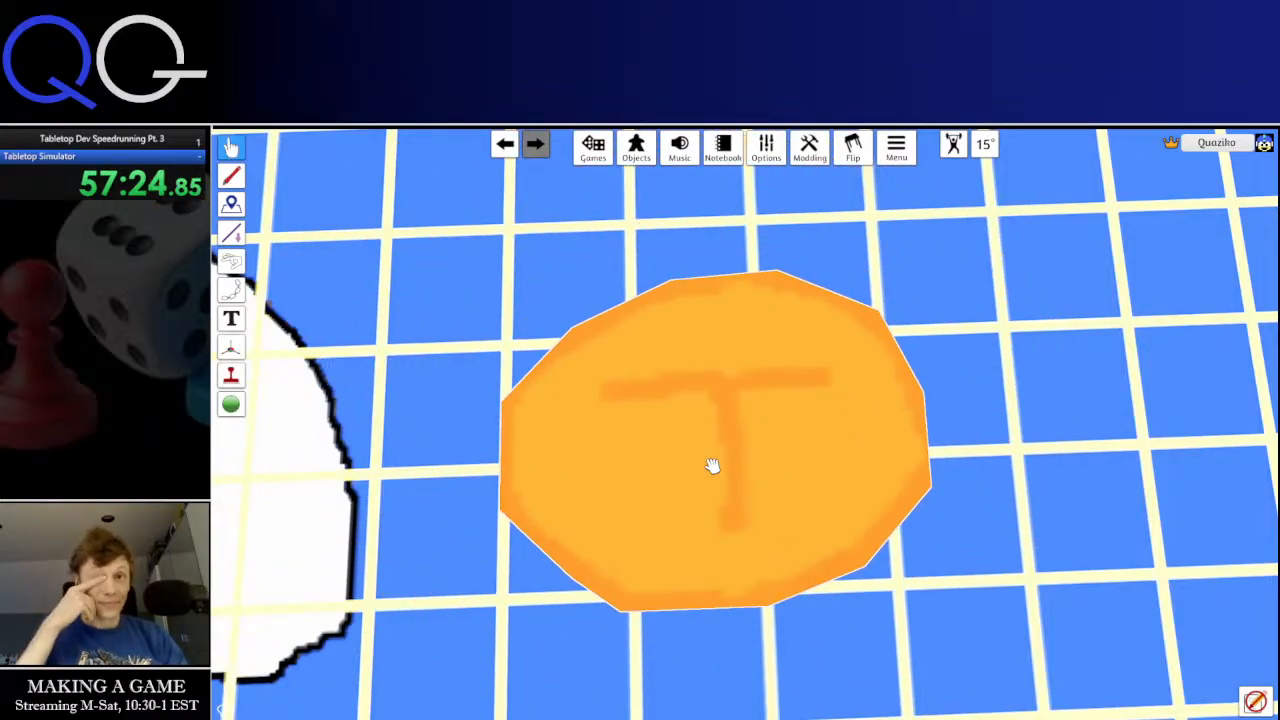
# Lock the enlarged trap token in place and set the drawing pen's colour to red
pyautogui.rightClick(711, 465)
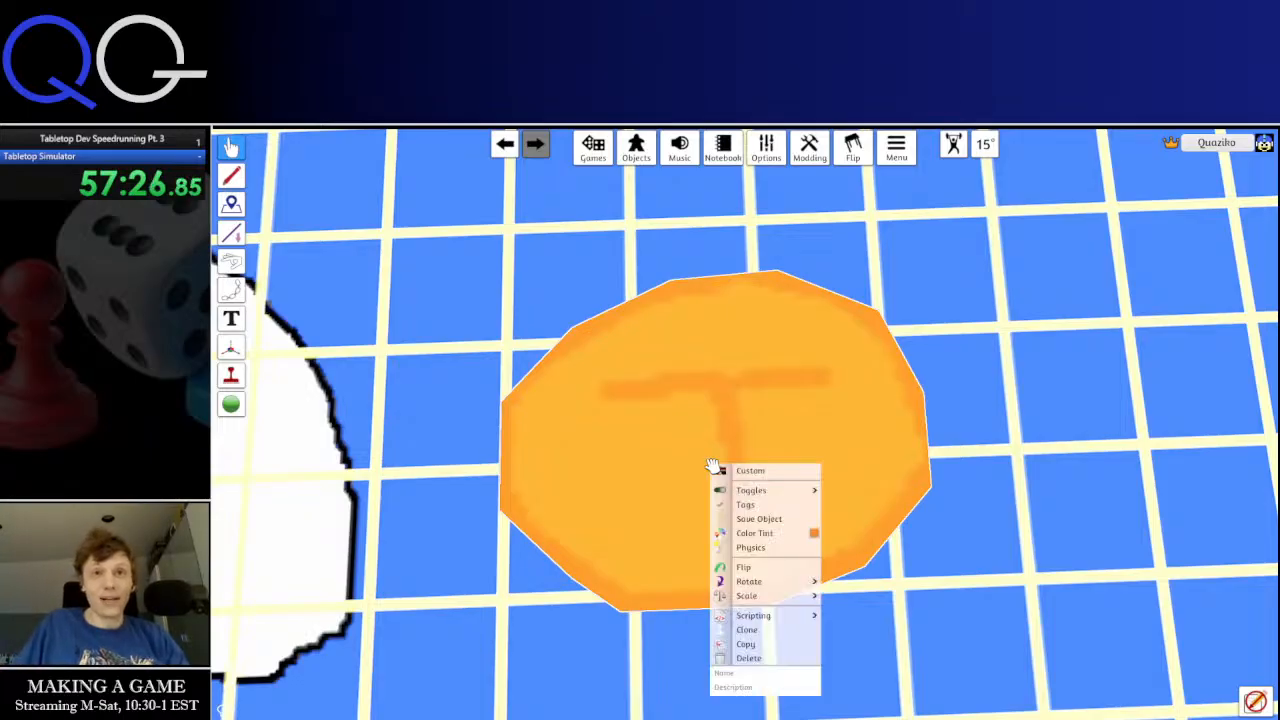
pyautogui.moveTo(812, 490)
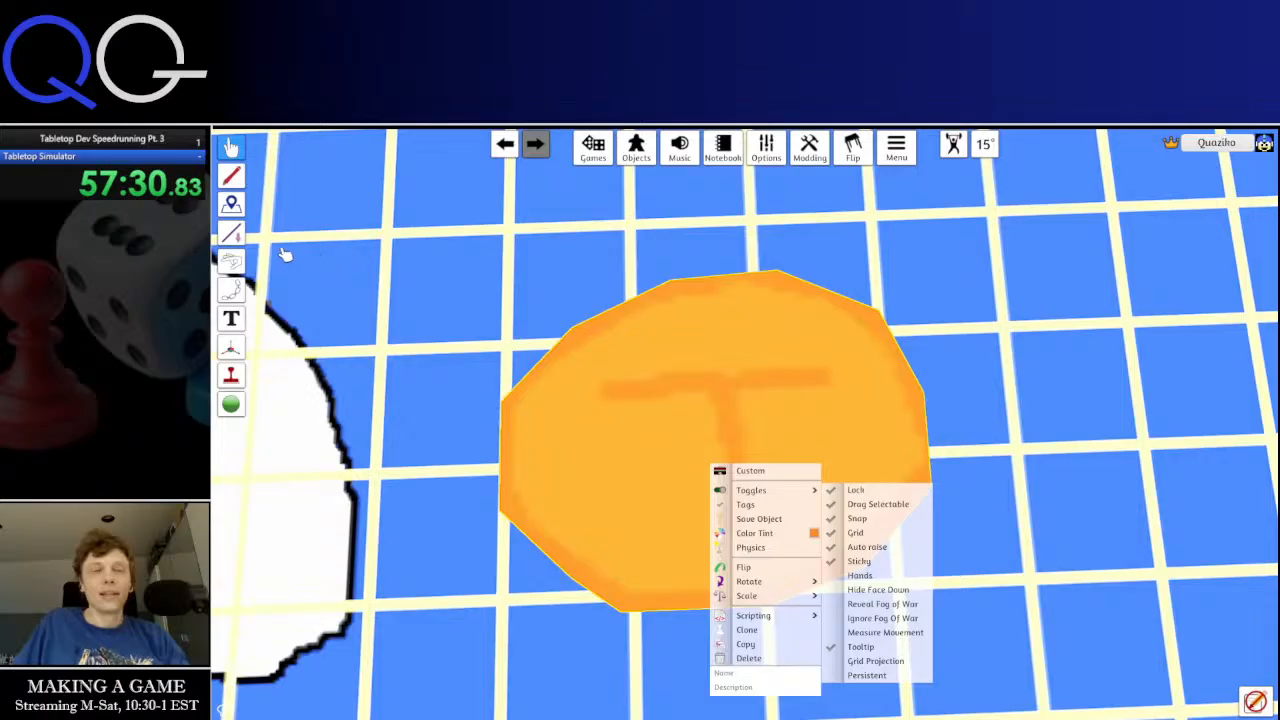
pyautogui.moveTo(236, 175)
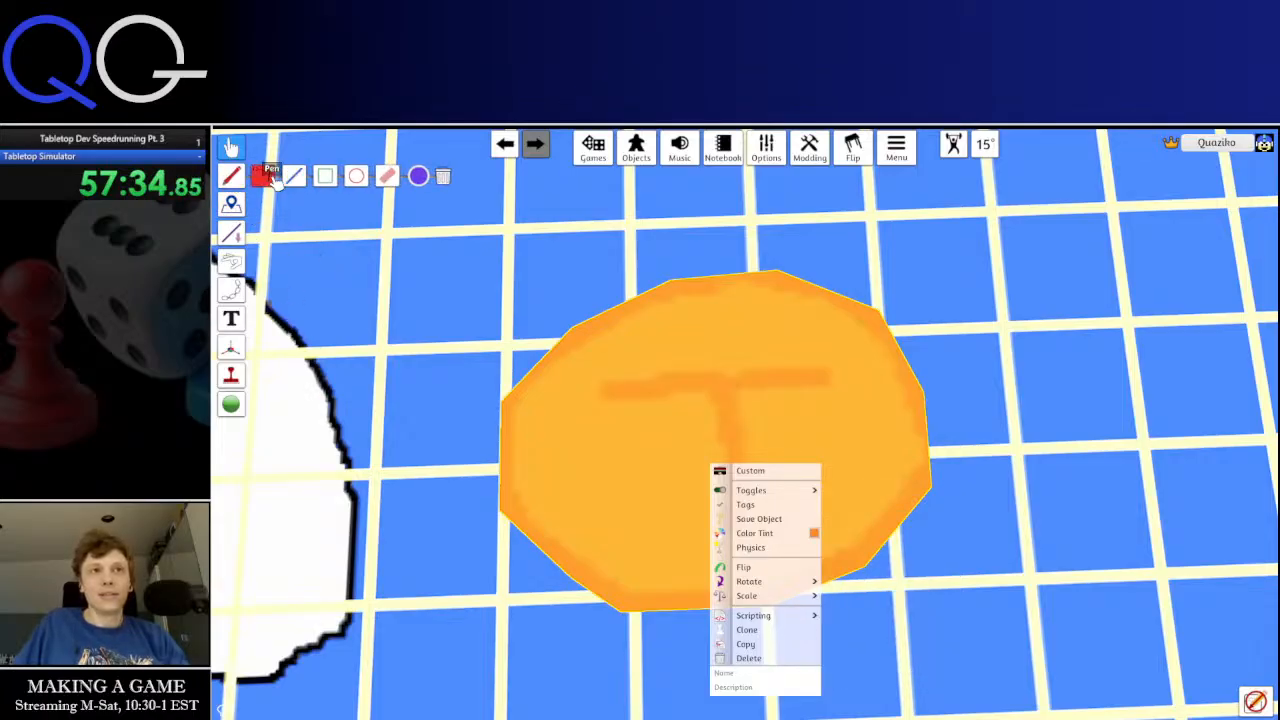
pyautogui.click(273, 180)
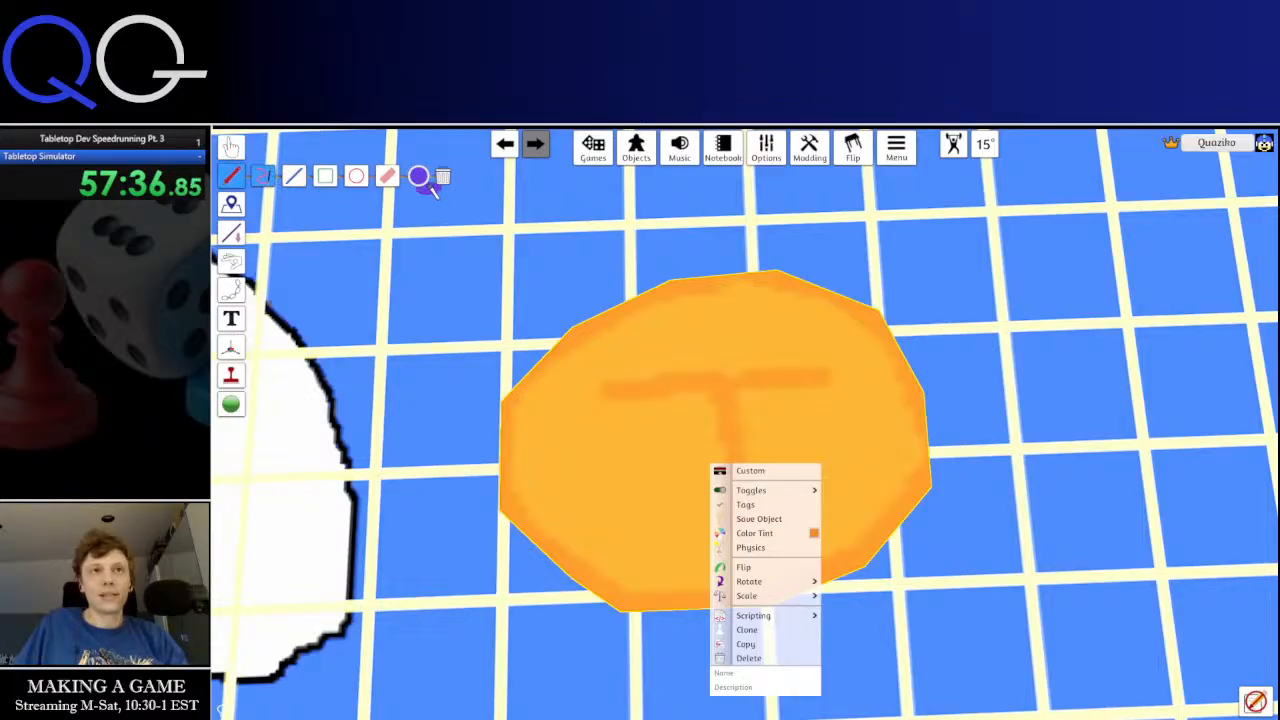
pyautogui.click(420, 177)
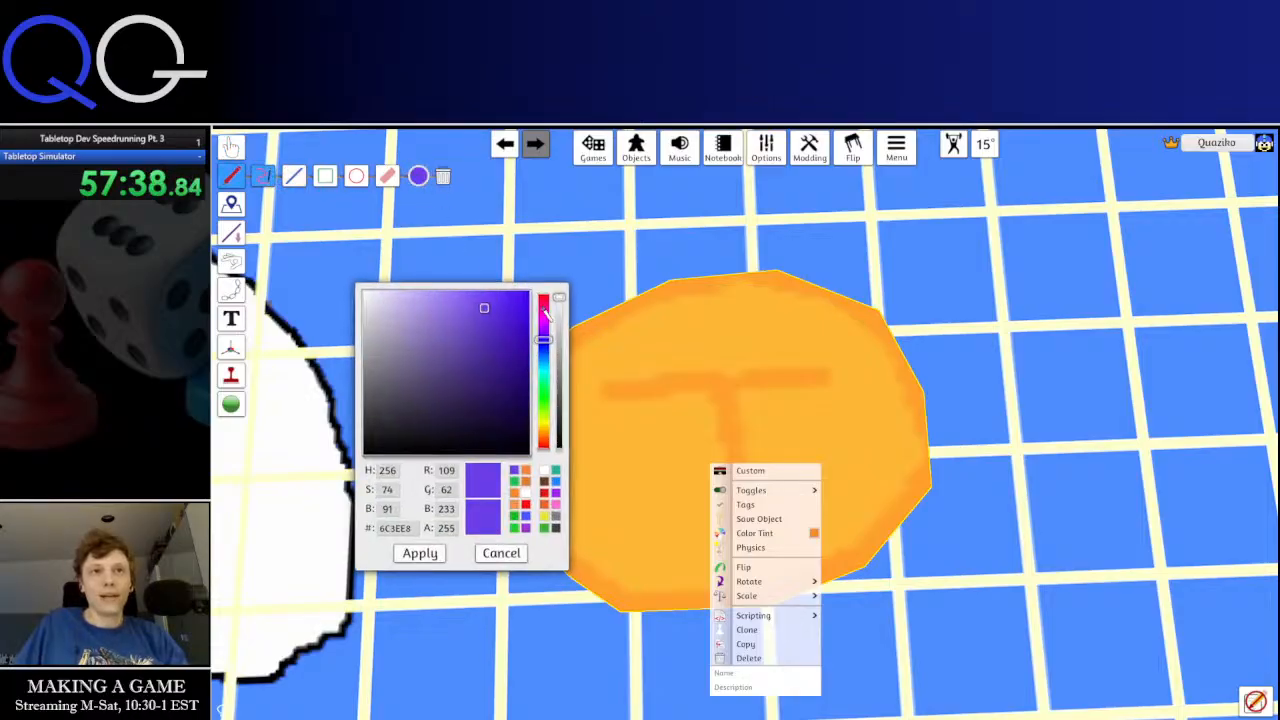
pyautogui.moveTo(545, 315); pyautogui.dragTo(546, 287)
pyautogui.click(420, 553)
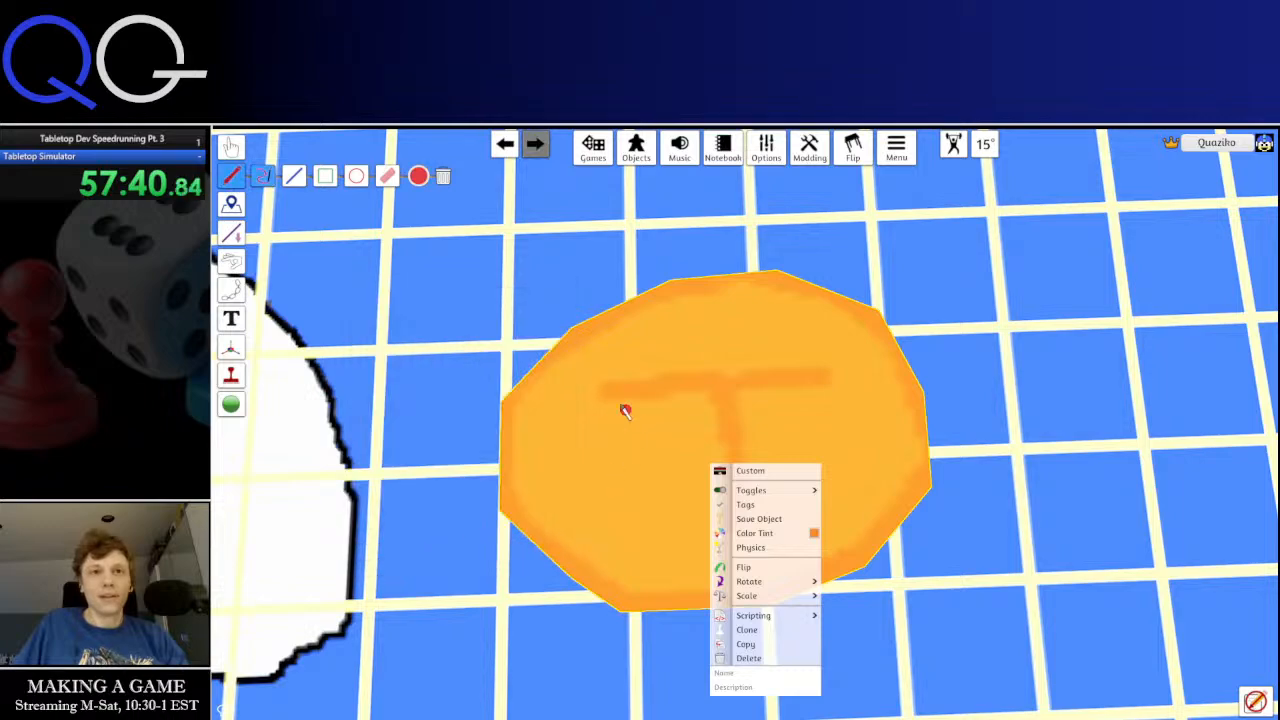
# Handwrite "BOOM" in red across the face of the enlarged trap token
pyautogui.click(542, 398)
pyautogui.moveTo(544, 399); pyautogui.dragTo(567, 499)
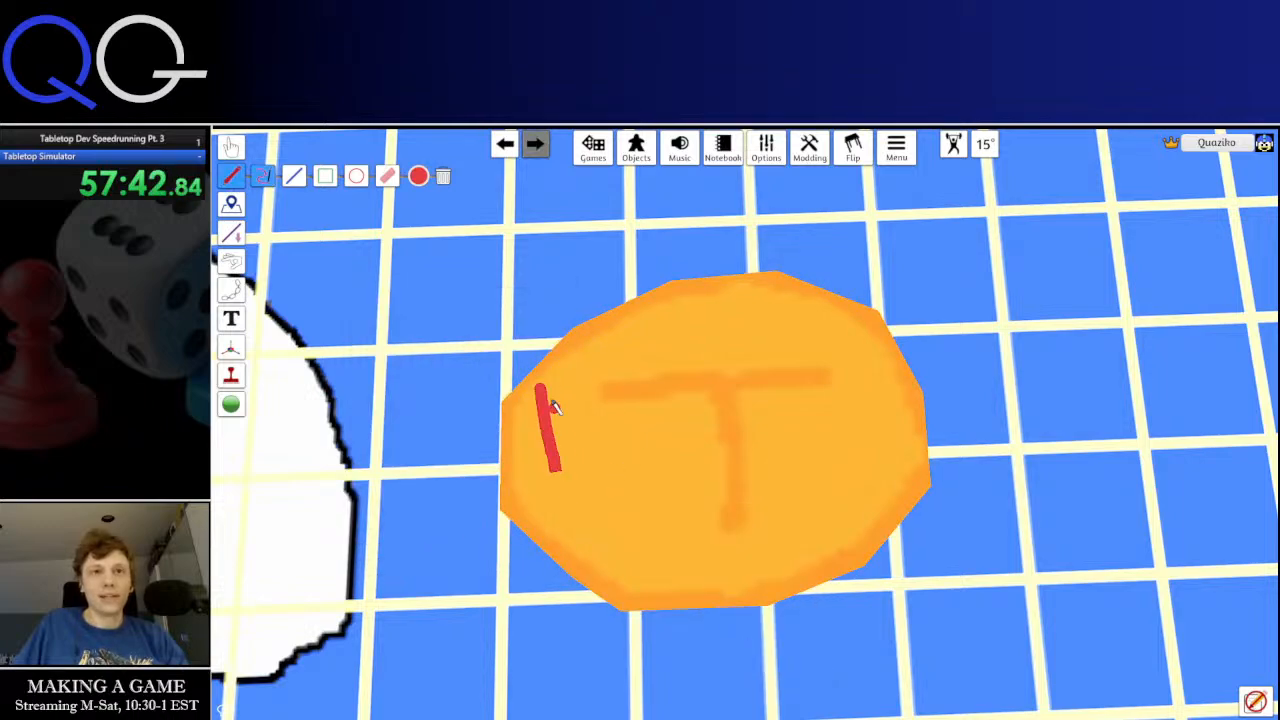
pyautogui.moveTo(567, 379)
pyautogui.mouseDown()
pyautogui.moveTo(634, 422)
pyautogui.moveTo(567, 458)
pyautogui.mouseUp()
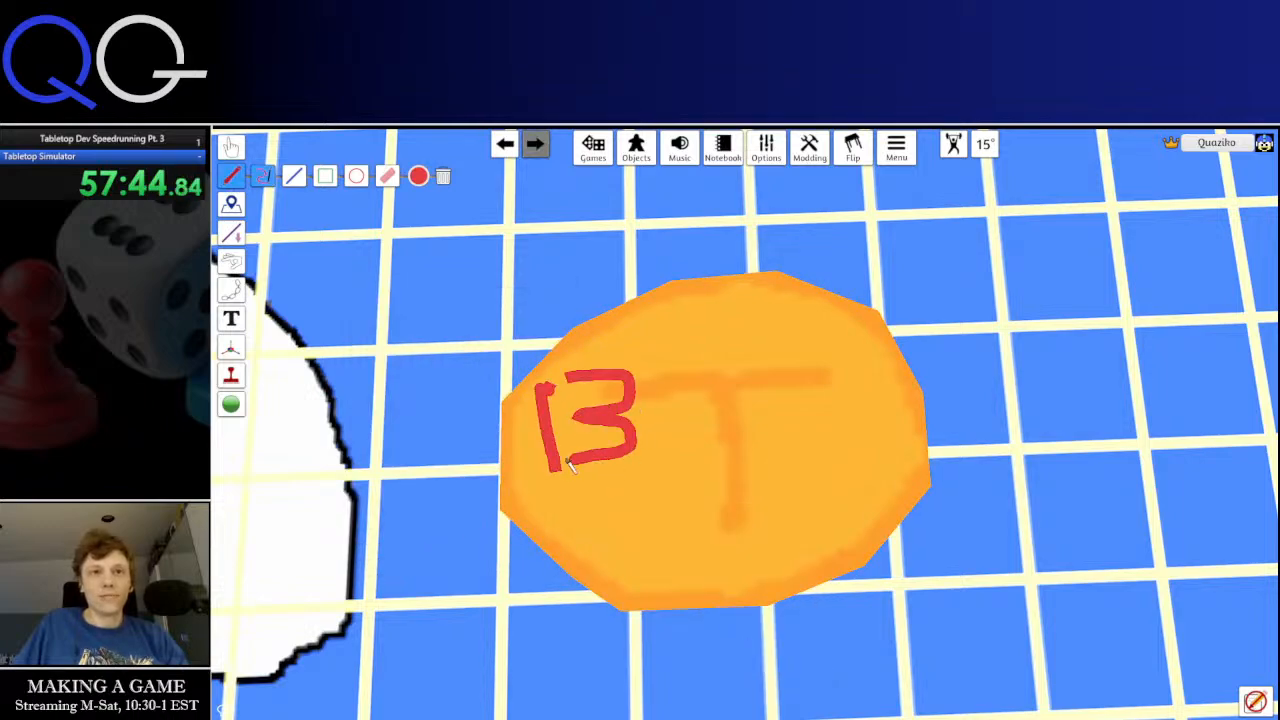
pyautogui.moveTo(706, 370)
pyautogui.mouseDown()
pyautogui.moveTo(660, 449)
pyautogui.moveTo(710, 373)
pyautogui.moveTo(771, 449)
pyautogui.moveTo(804, 362)
pyautogui.mouseUp()
pyautogui.moveTo(815, 495)
pyautogui.mouseDown()
pyautogui.moveTo(813, 457)
pyautogui.moveTo(857, 468)
pyautogui.moveTo(900, 449)
pyautogui.moveTo(905, 487)
pyautogui.mouseUp()
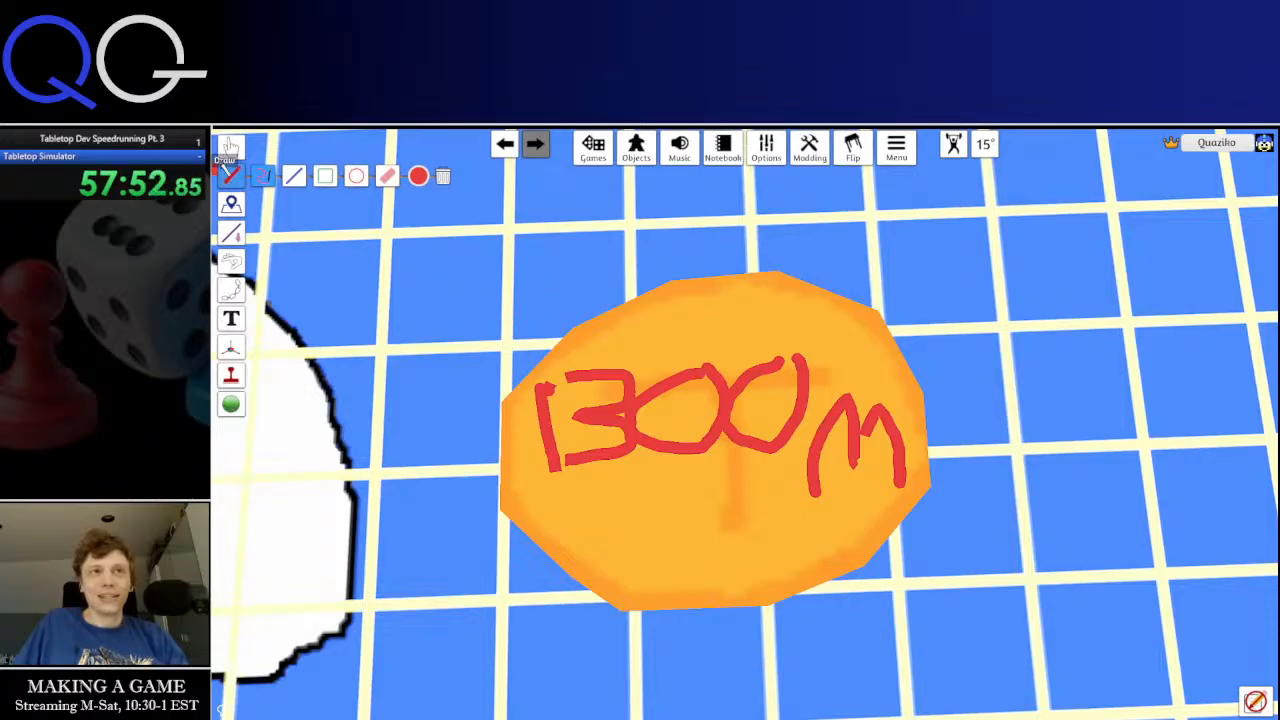
# Unlock the BOOM token, pick it up and flip it over and back above the map
pyautogui.click(230, 146)
pyautogui.rightClick(634, 400)
pyautogui.moveTo(697, 425)
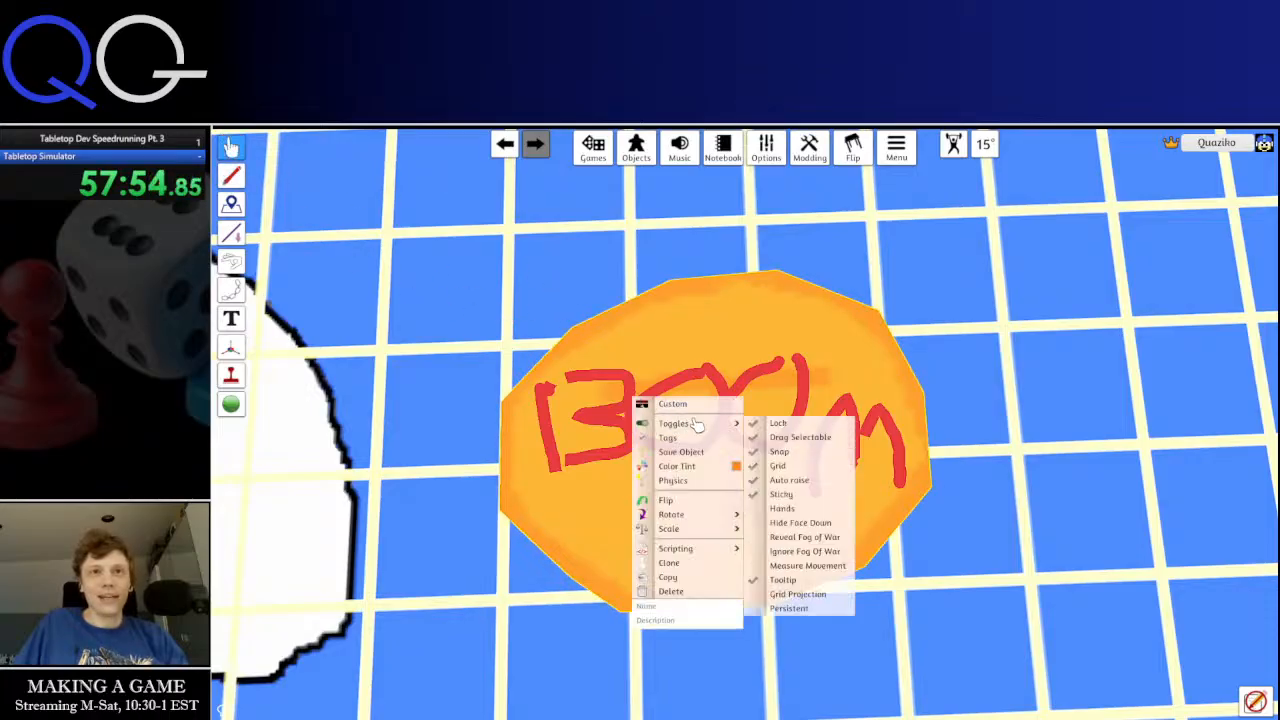
pyautogui.click(801, 426)
pyautogui.moveTo(748, 371)
pyautogui.mouseDown()
pyautogui.moveTo(786, 353)
pyautogui.moveTo(766, 380)
pyautogui.moveTo(793, 399)
pyautogui.moveTo(729, 414)
pyautogui.moveTo(678, 376)
pyautogui.moveTo(747, 432)
pyautogui.moveTo(774, 430)
pyautogui.mouseUp()
pyautogui.press('f')
pyautogui.press('f')
pyautogui.scroll(-4, 679, 376)
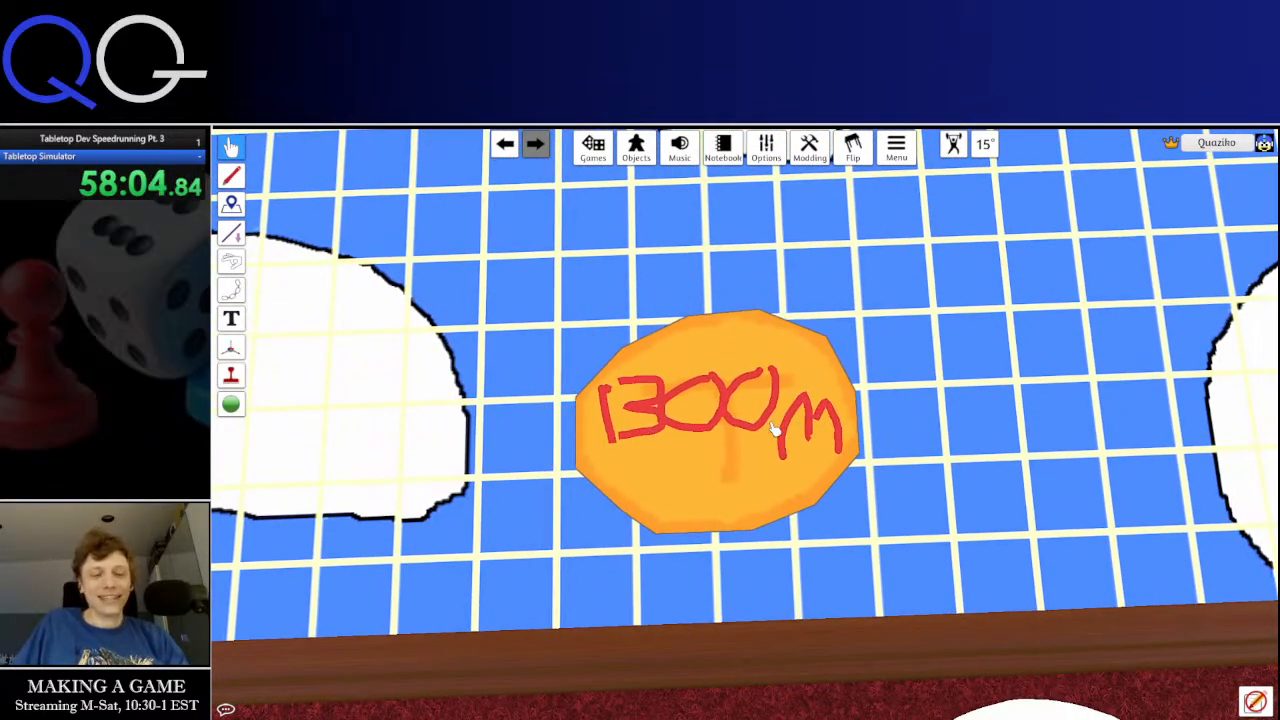
# Try pasting several copies of the BOOM token onto the map, and undo the duplication
pyautogui.moveTo(774, 430); pyautogui.dragTo(880, 420)
pyautogui.hotkey('ctrl', 'v')
pyautogui.hotkey('ctrl', 'v')
pyautogui.hotkey('ctrl', 'v')
pyautogui.hotkey('ctrl', 'v')
pyautogui.press('s')
pyautogui.press('d')
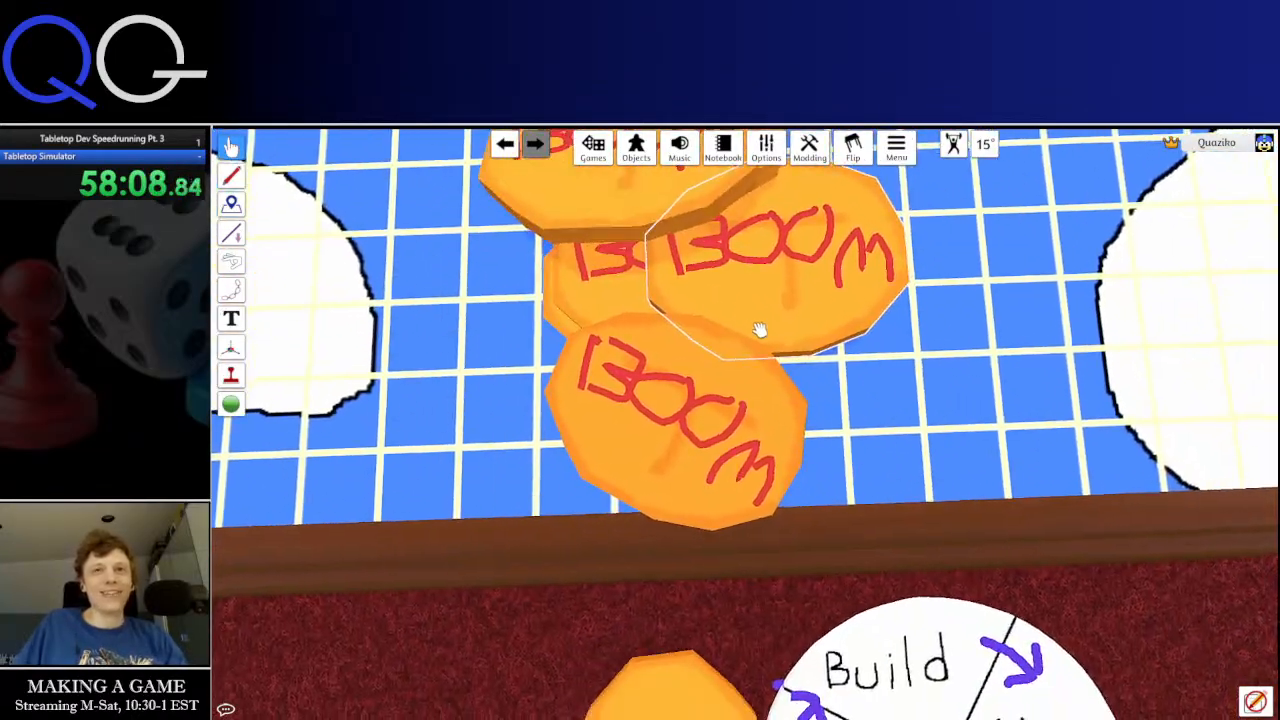
pyautogui.scroll(-4, 760, 331)
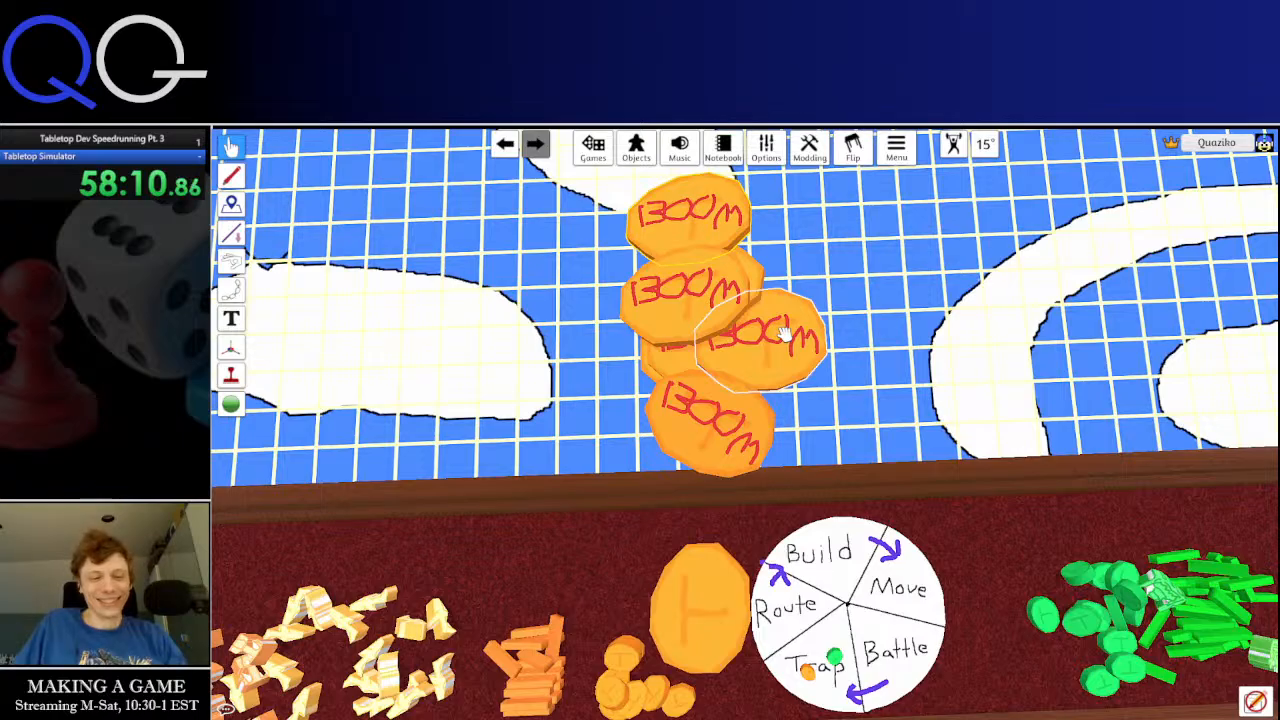
pyautogui.hotkey('ctrl', 'z')
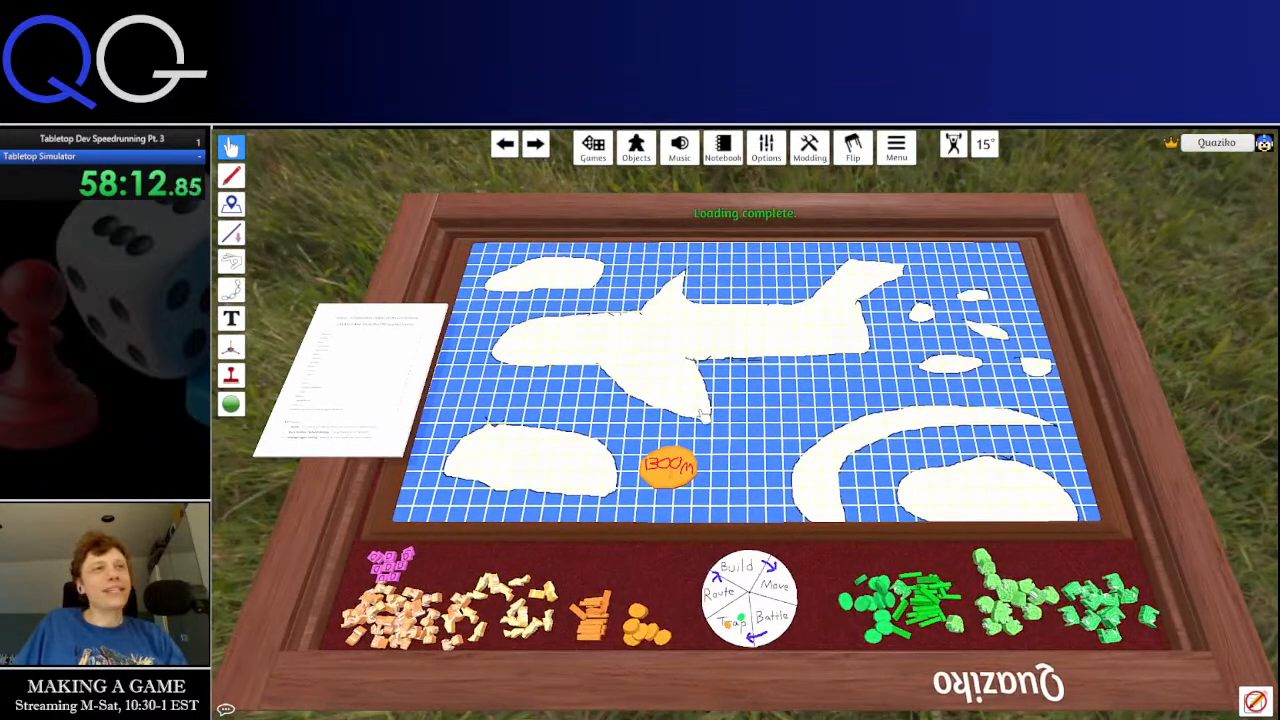
# Unlock the BOOM token and reposition it slightly on the map, just below the plane-shaped cloud's wing
pyautogui.scroll(6, 650, 505)
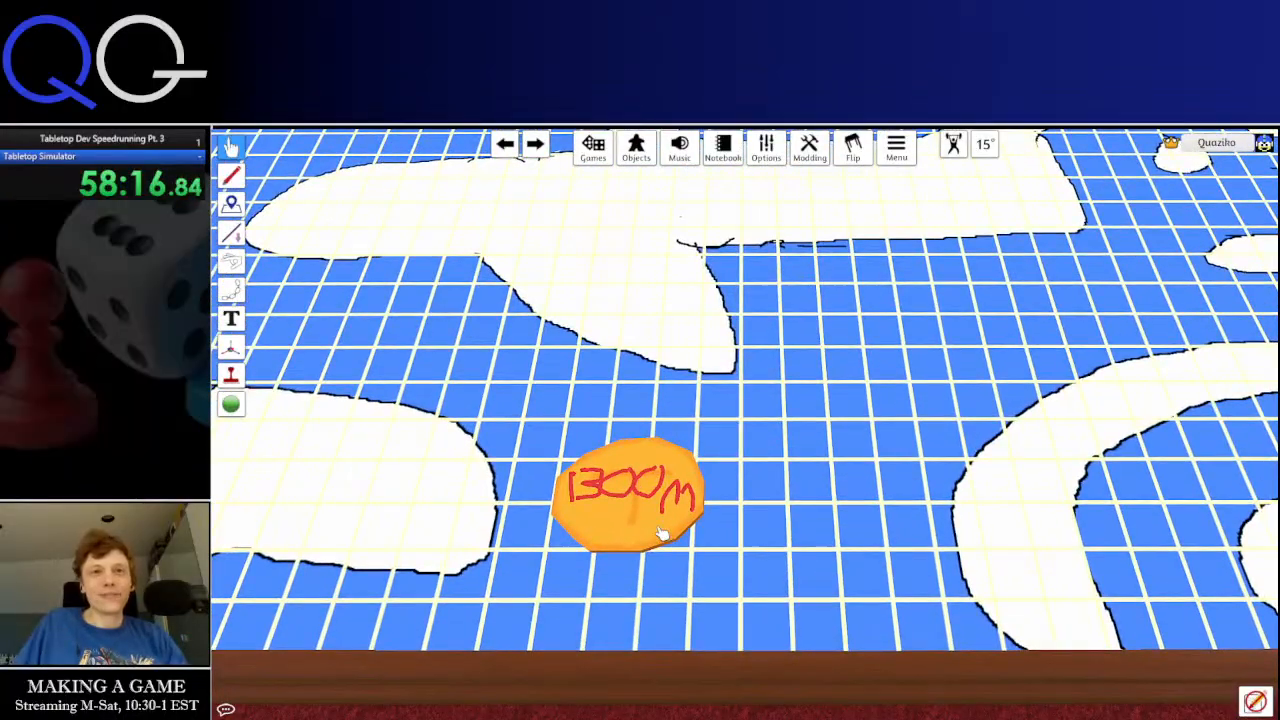
pyautogui.scroll(5, 648, 515)
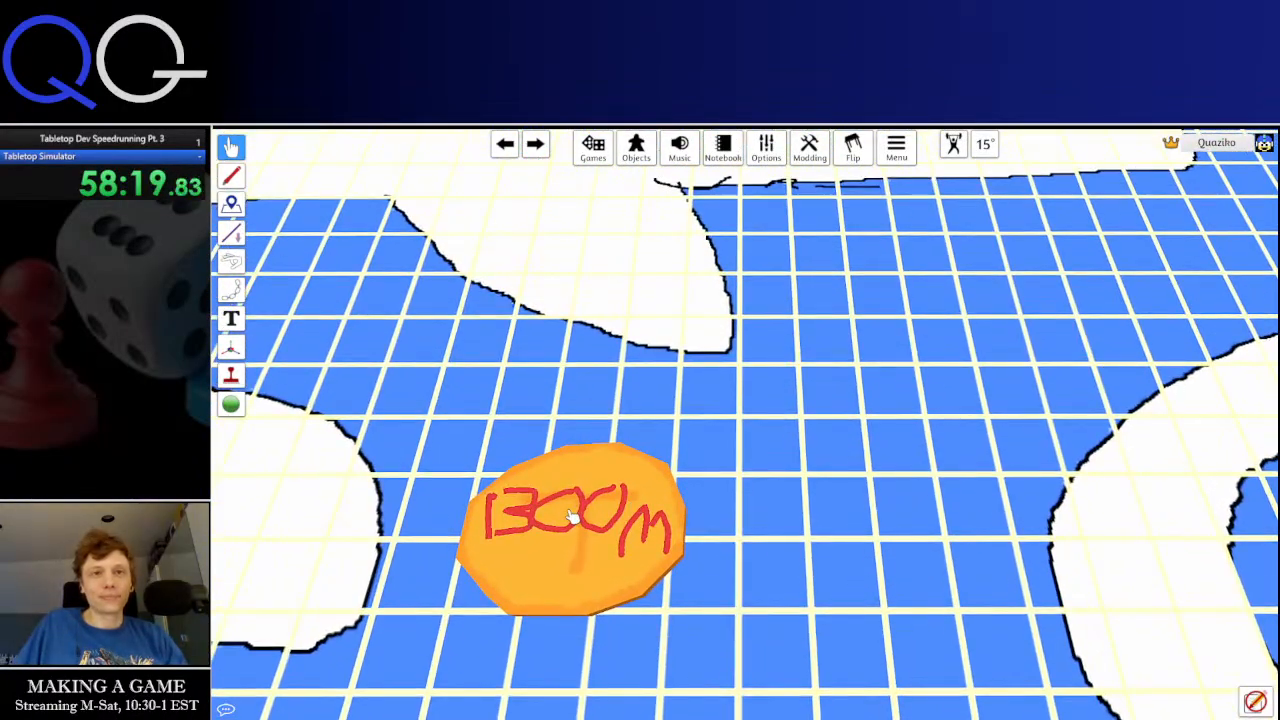
pyautogui.rightClick(572, 515)
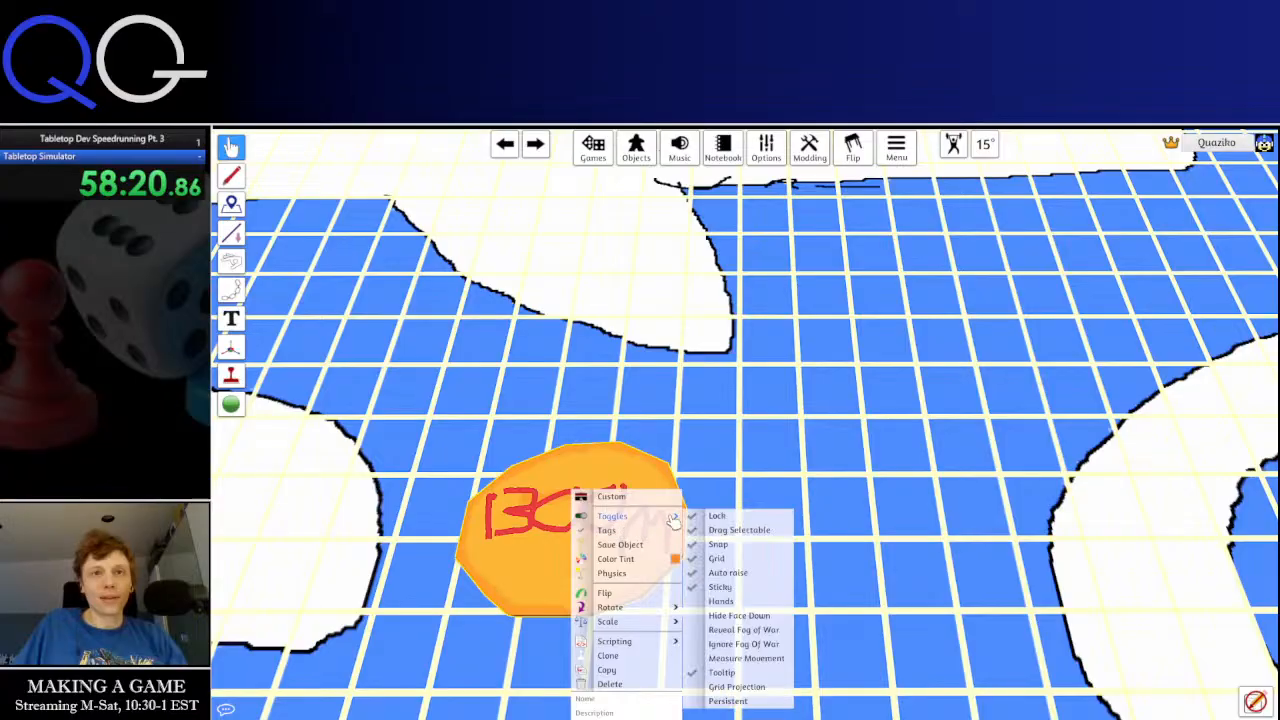
pyautogui.click(717, 516)
pyautogui.moveTo(537, 493); pyautogui.dragTo(568, 492)
pyautogui.moveTo(585, 430); pyautogui.dragTo(572, 456)
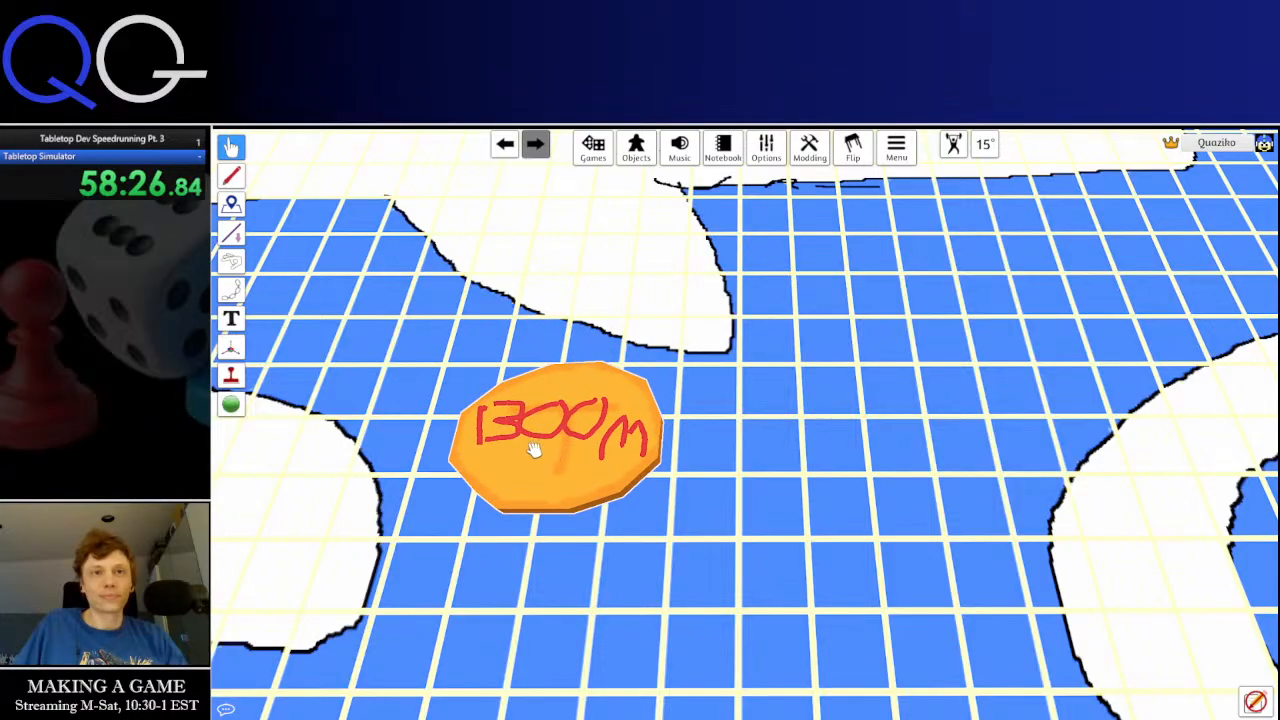
pyautogui.press('a')
pyautogui.scroll(5, 646, 470)
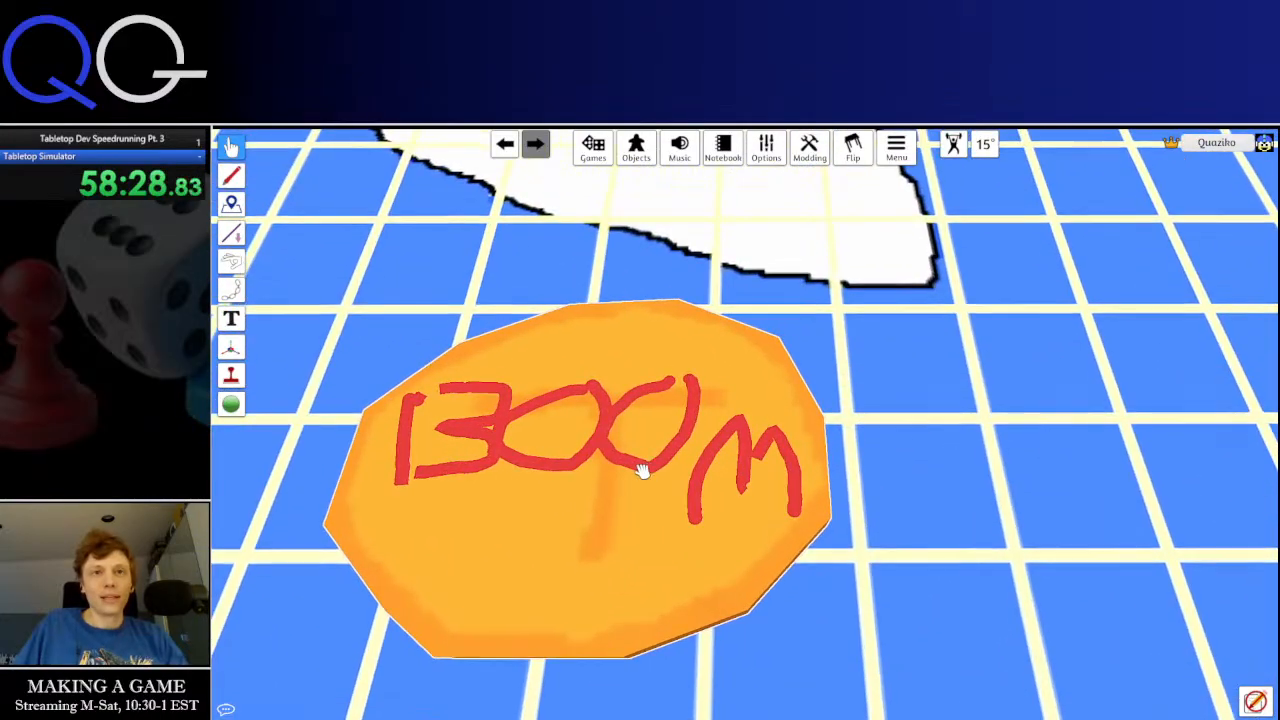
pyautogui.moveTo(567, 487); pyautogui.dragTo(585, 452)
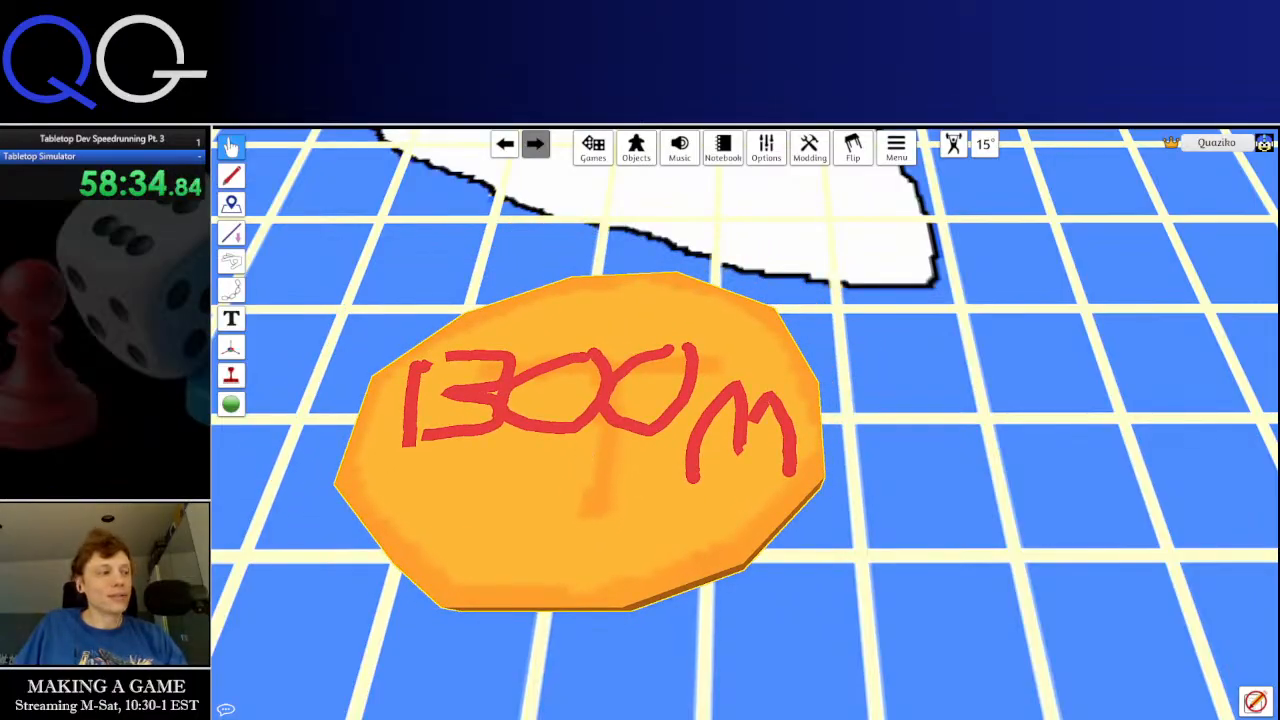
# Check the trap types in the Word rules document, return to Tabletop Simulator and delete the BOOM token from the map
pyautogui.hotkey('alt', 'Tab')
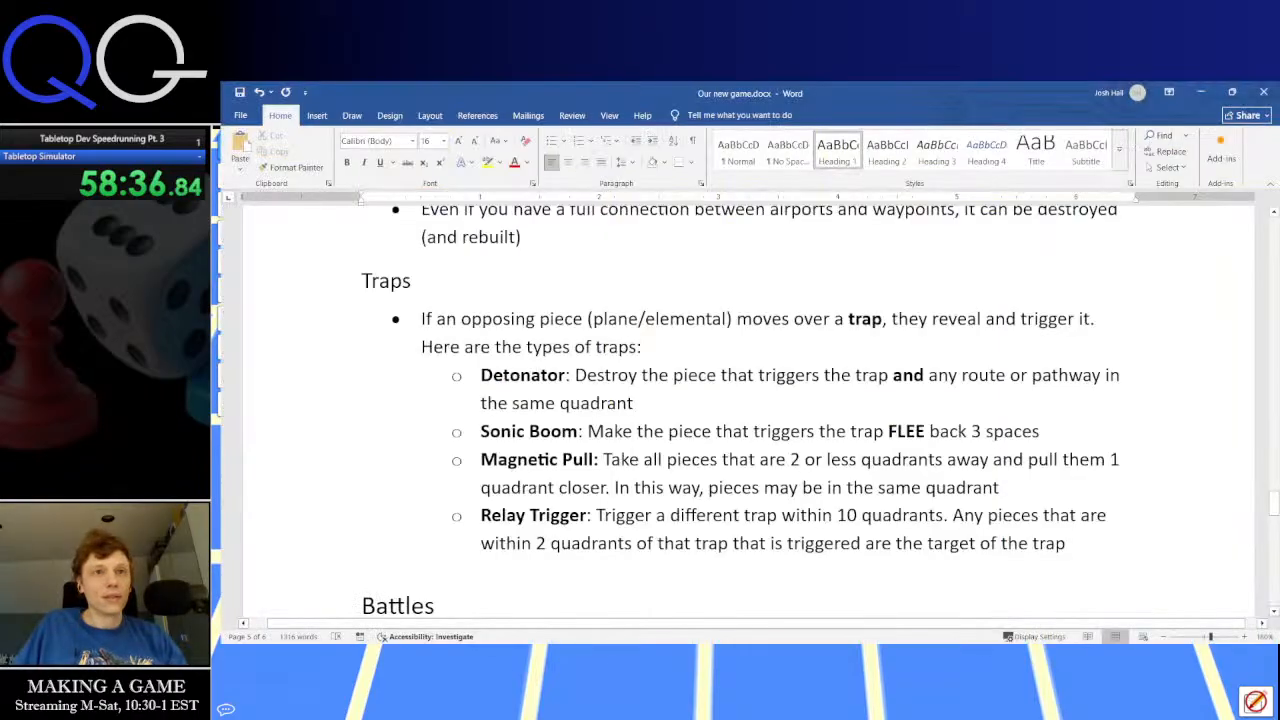
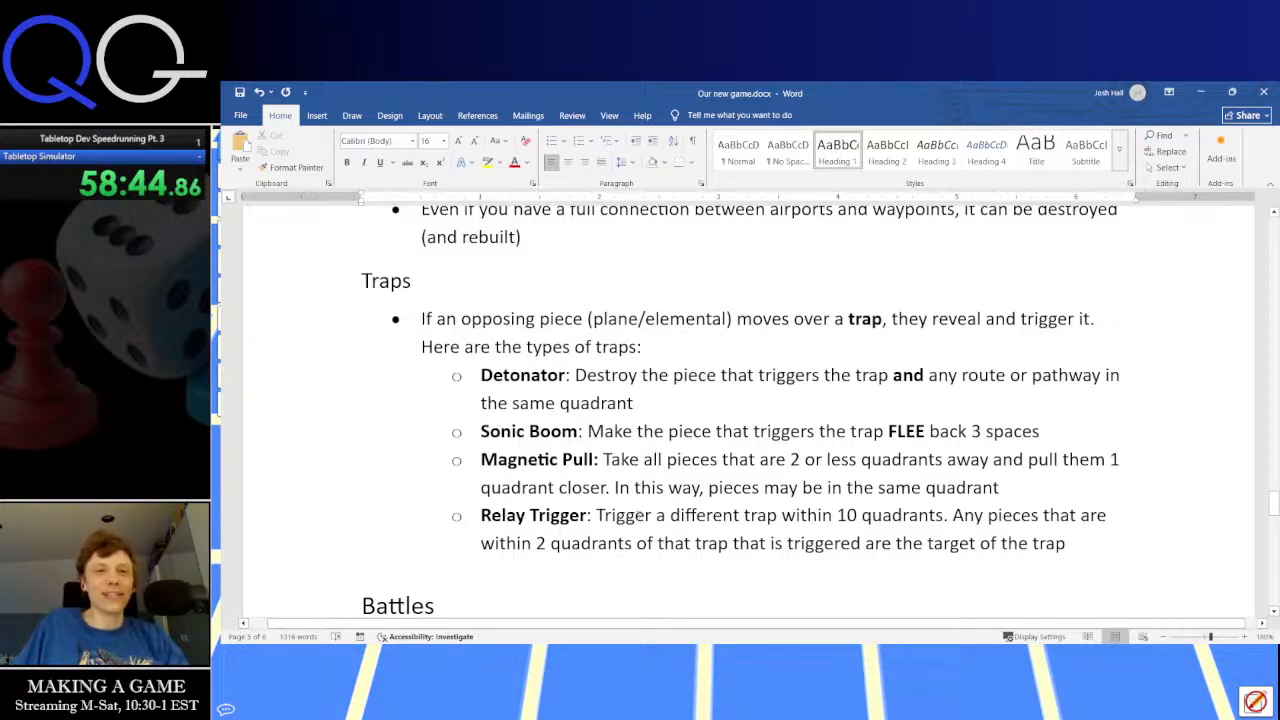
pyautogui.click(1201, 99)
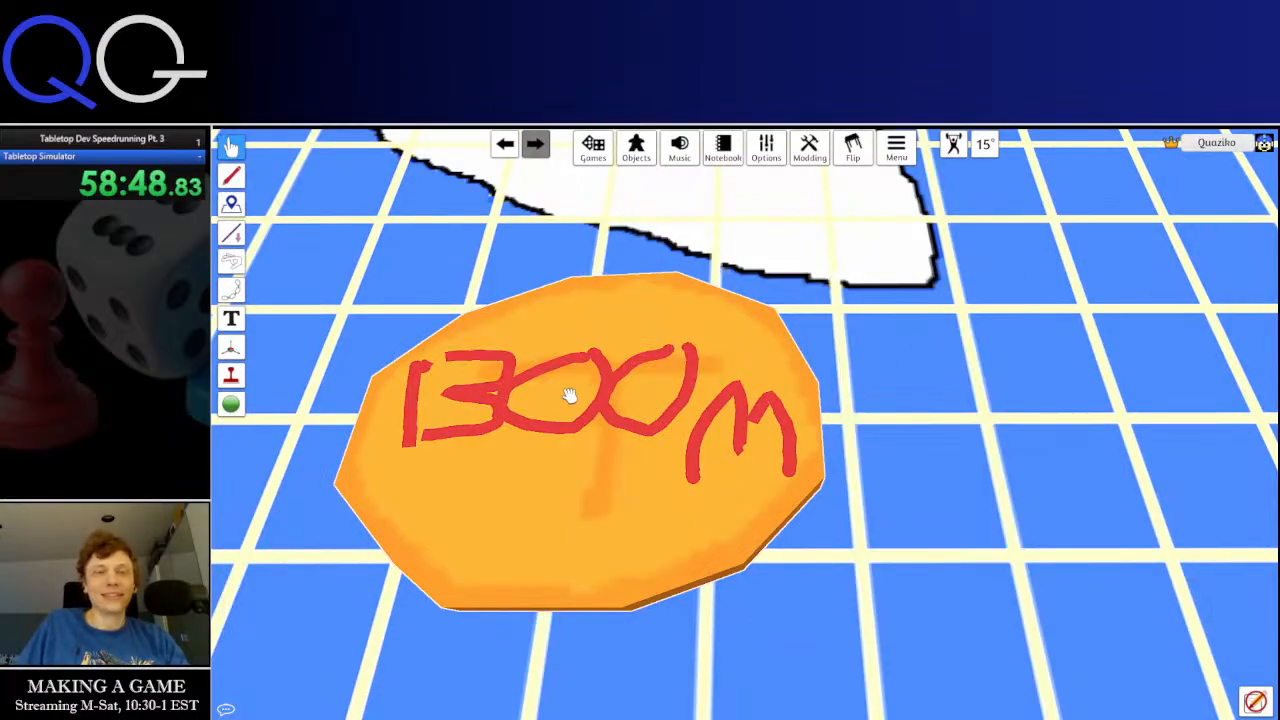
pyautogui.moveTo(569, 395); pyautogui.dragTo(655, 447)
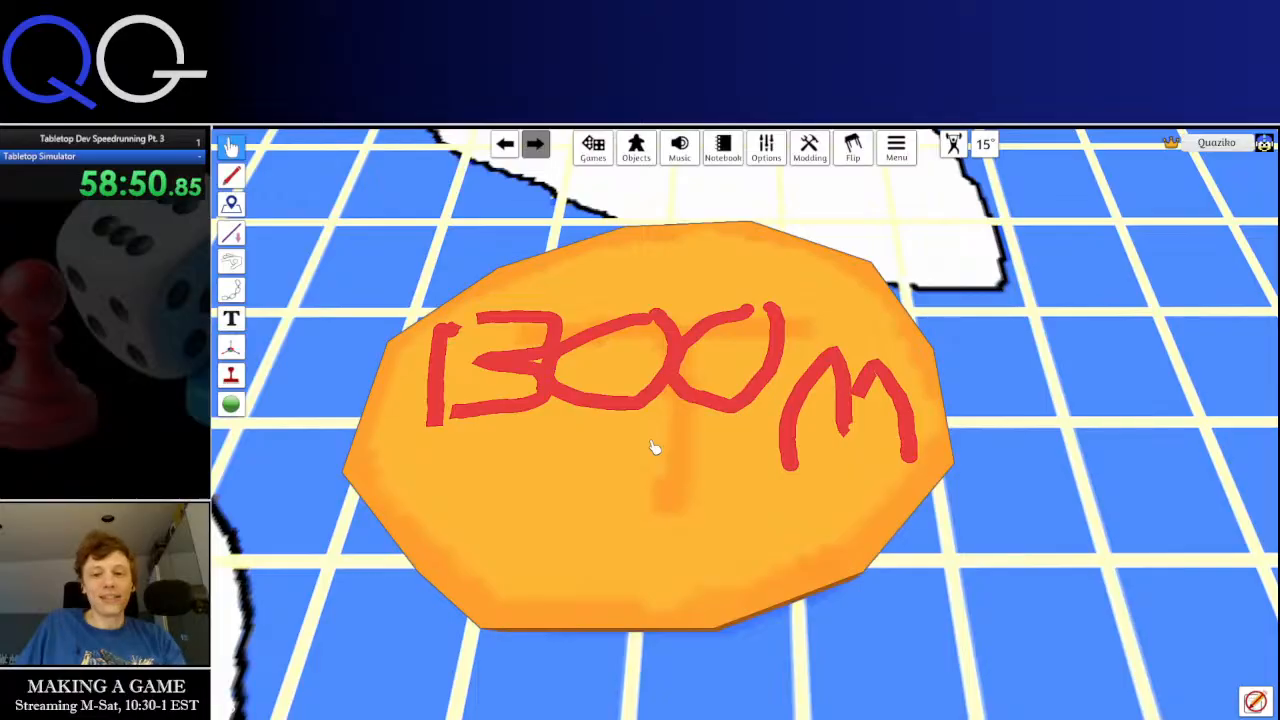
pyautogui.press('Delete')
# Move a fresh orange trap token from the supply pile onto the map and enlarge it to several grid squares wide
pyautogui.scroll(-10, 648, 450)
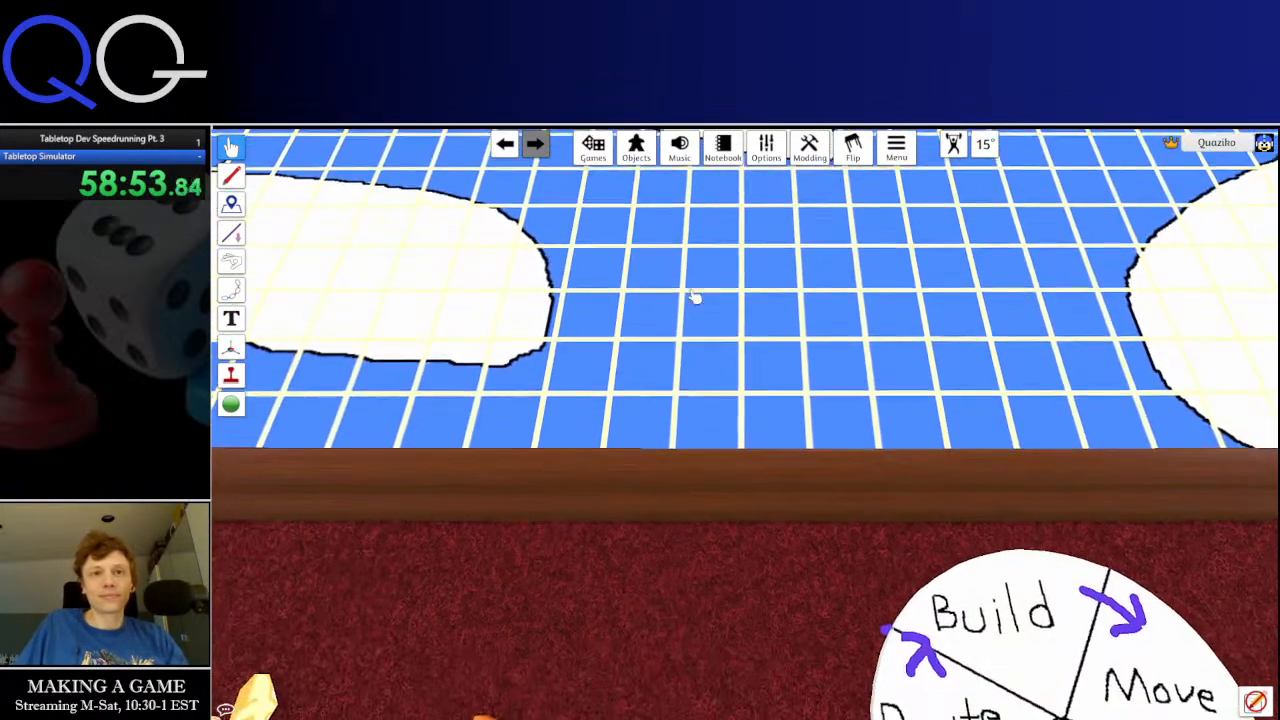
pyautogui.scroll(-5, 695, 298)
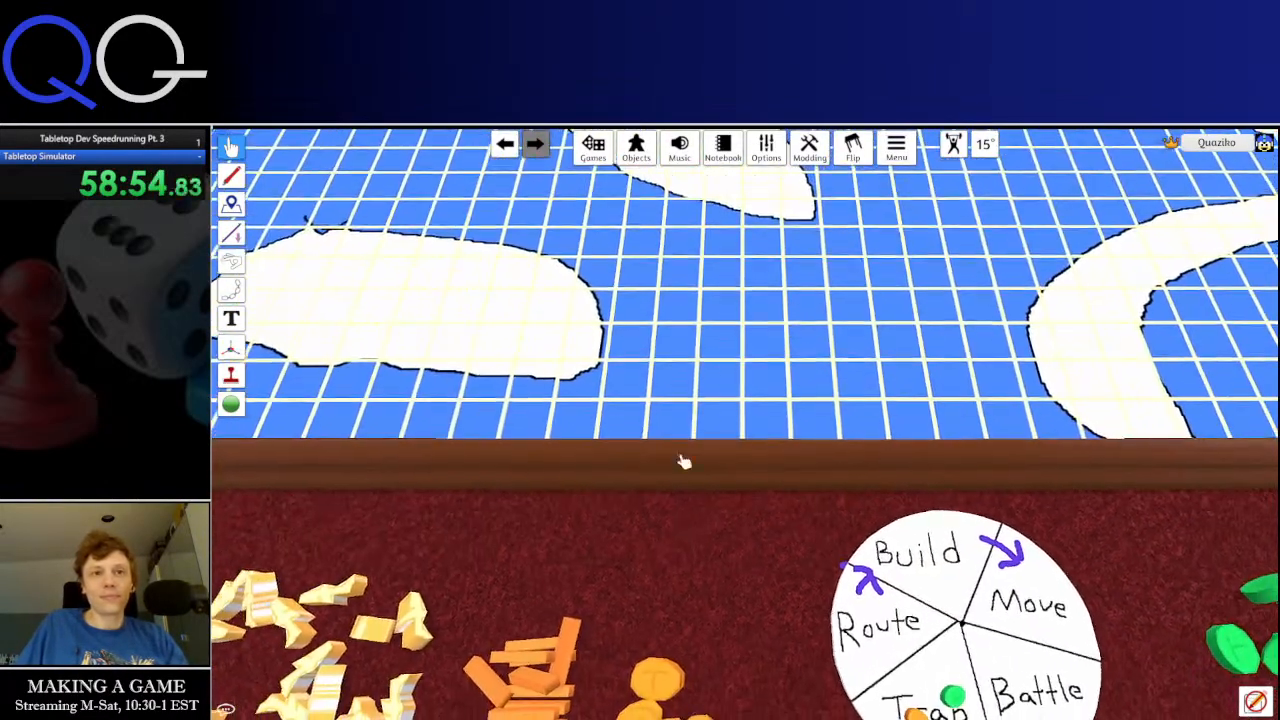
pyautogui.moveTo(660, 676); pyautogui.dragTo(697, 300)
pyautogui.scroll(8, 703, 363)
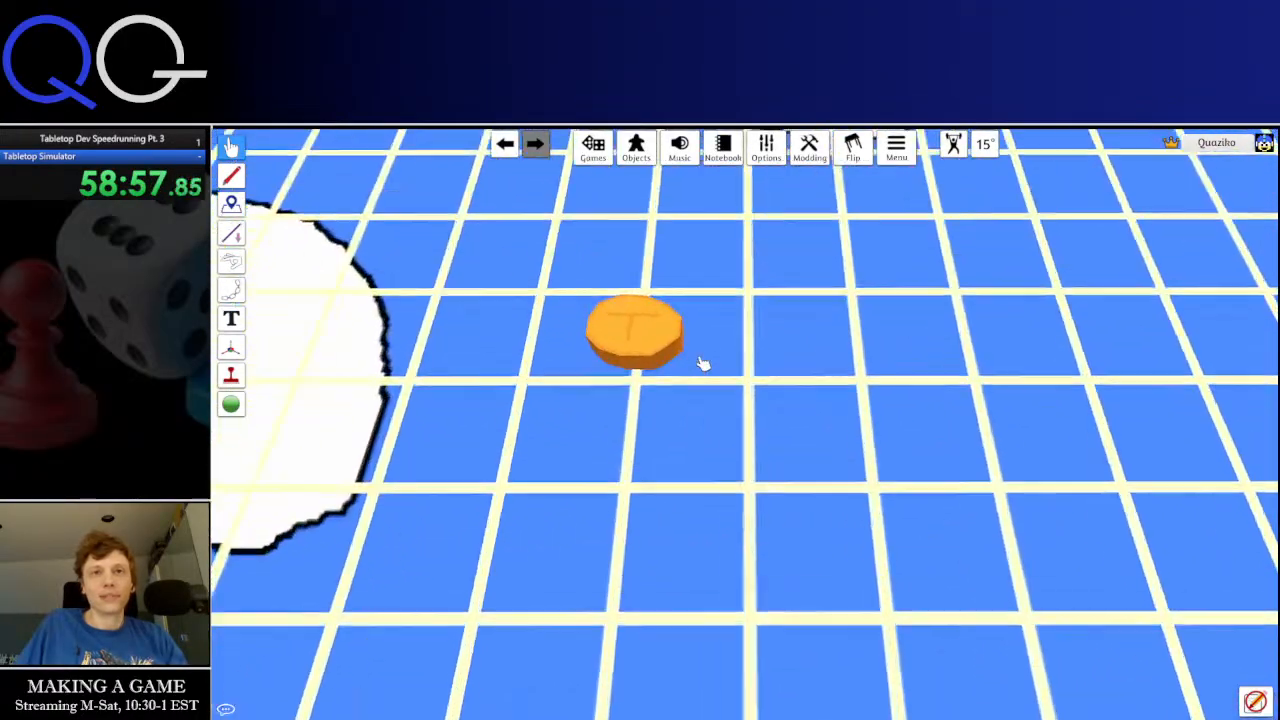
pyautogui.scroll(2, 703, 370)
pyautogui.press('w')
pyautogui.press('a')
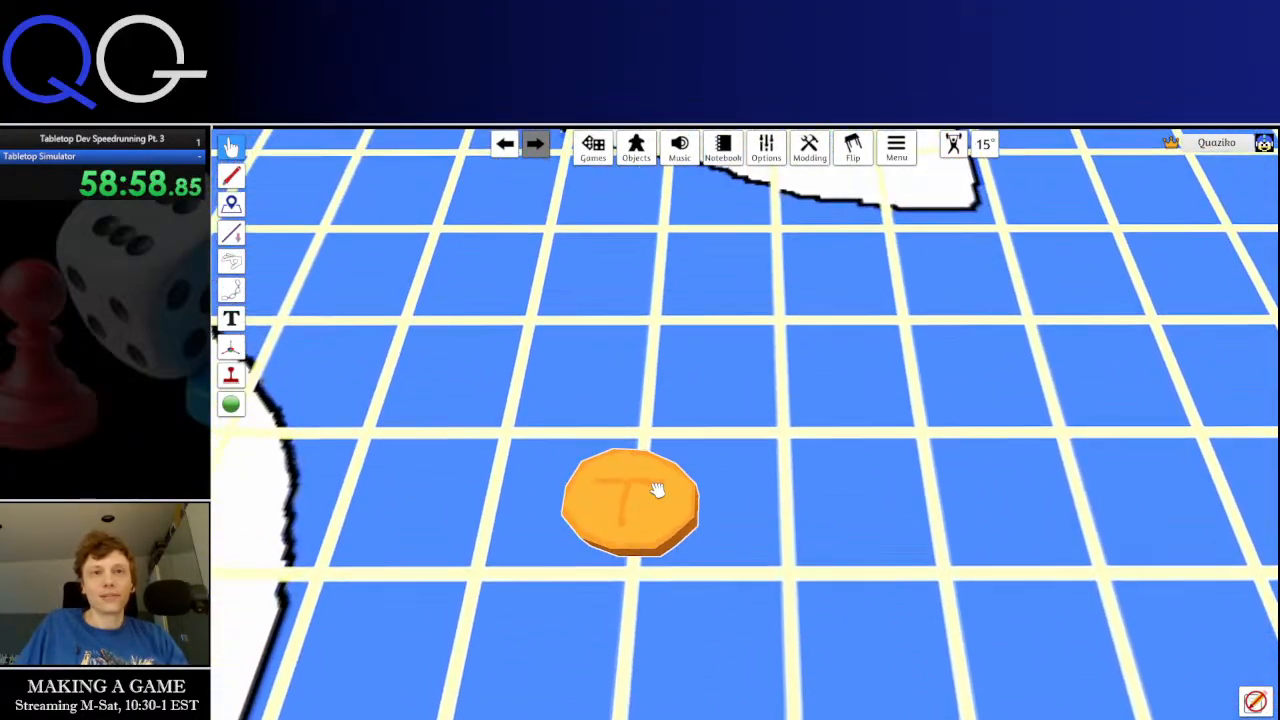
pyautogui.moveTo(657, 489); pyautogui.dragTo(728, 449)
pyautogui.press('+')
pyautogui.press('+')
pyautogui.press('f')
# Apply red E83D3D as the drawing colour, lock the enlarged trap token in place and choose the freehand pen
pyautogui.press('a')
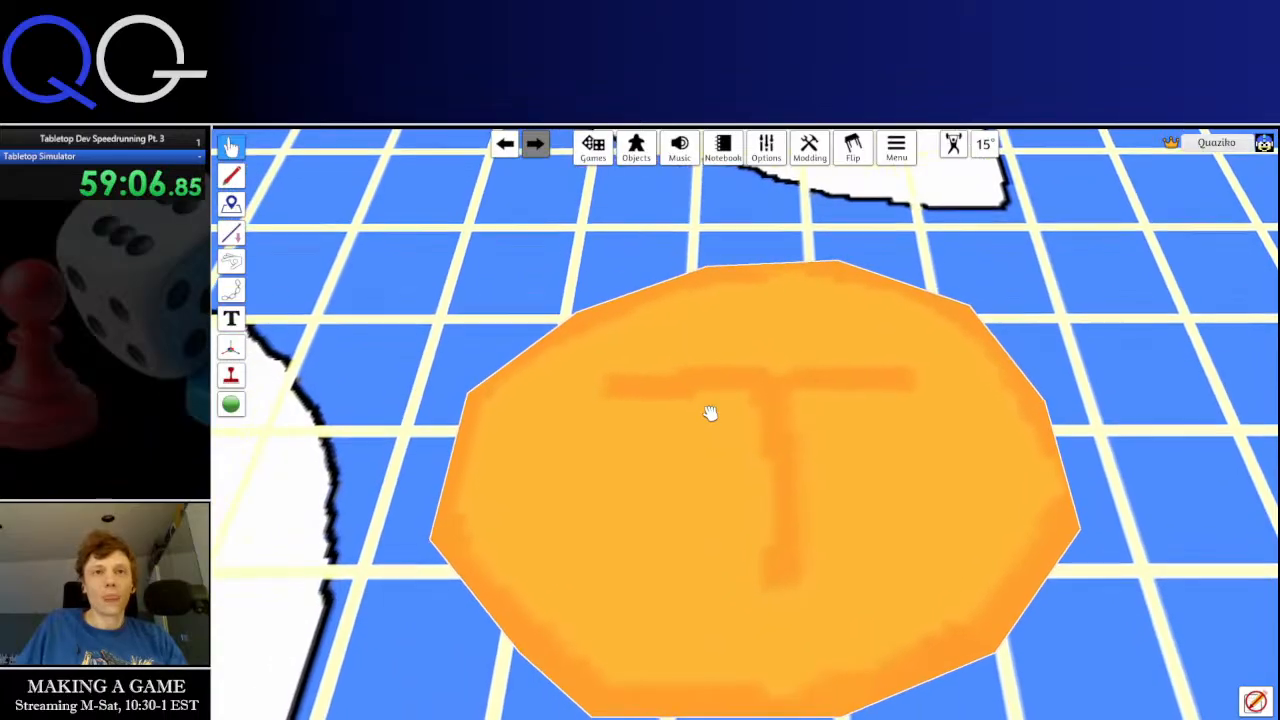
pyautogui.press('s')
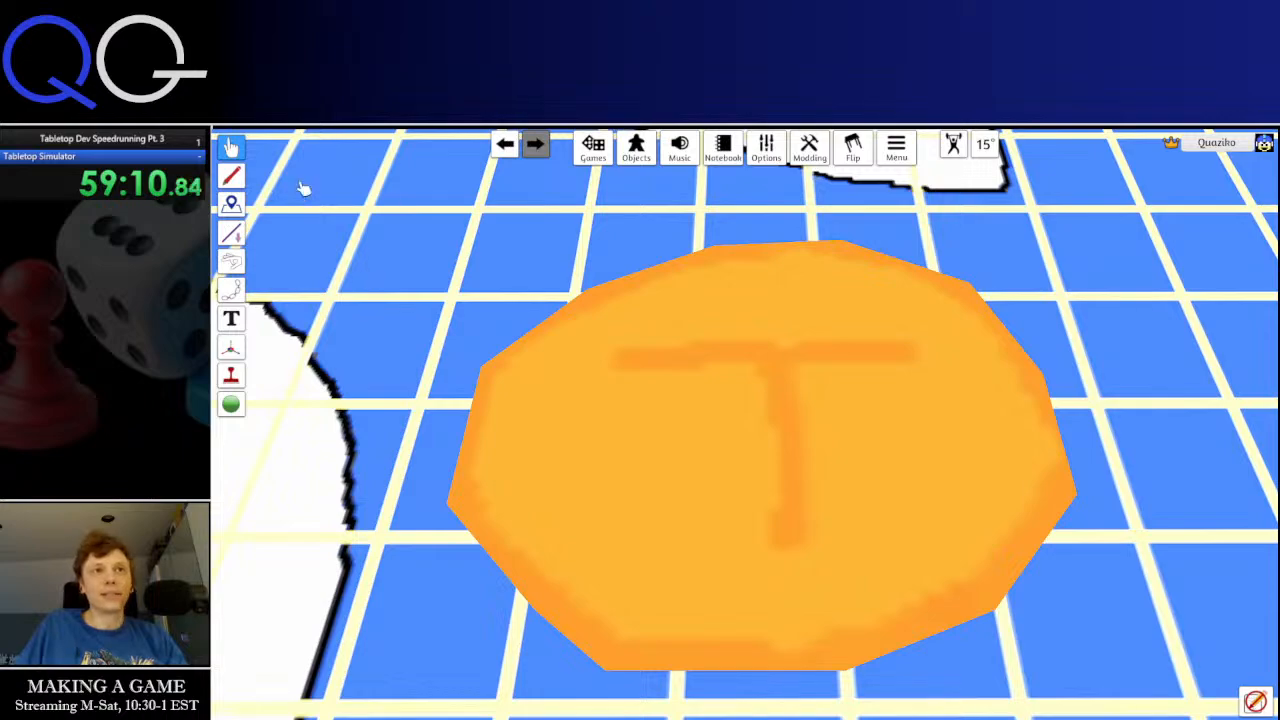
pyautogui.moveTo(231, 176)
pyautogui.click(416, 184)
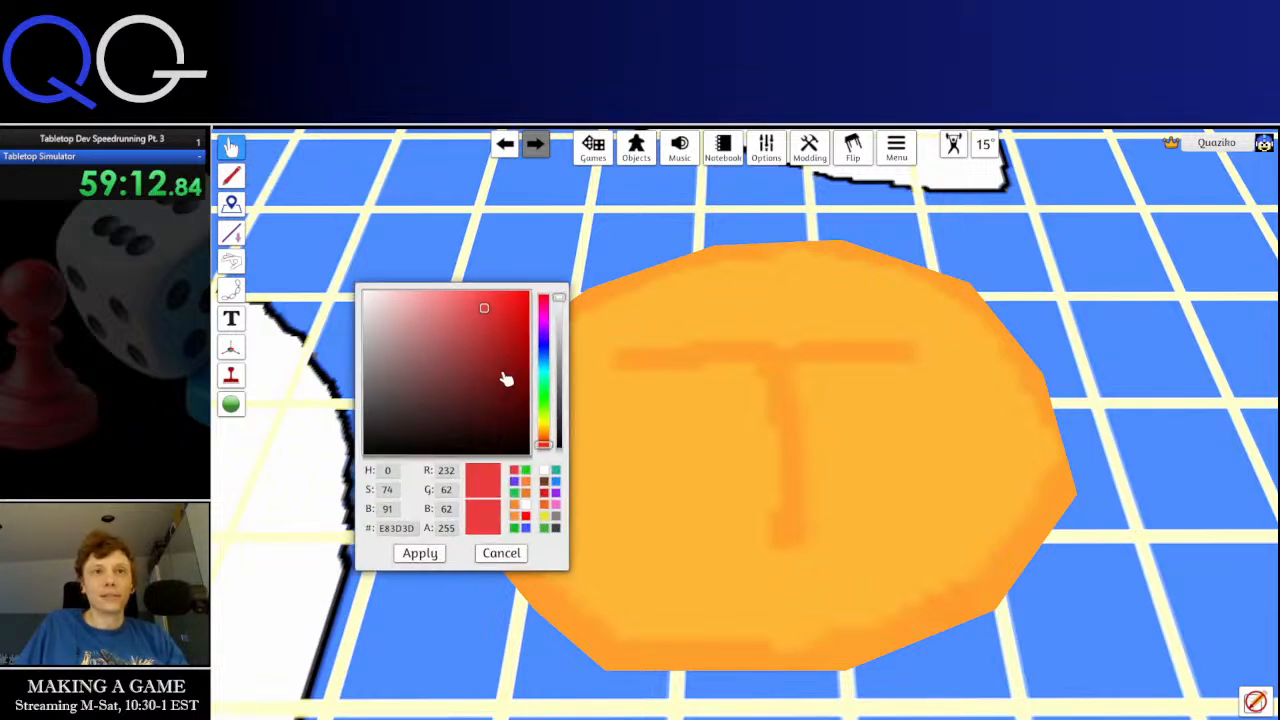
pyautogui.click(416, 553)
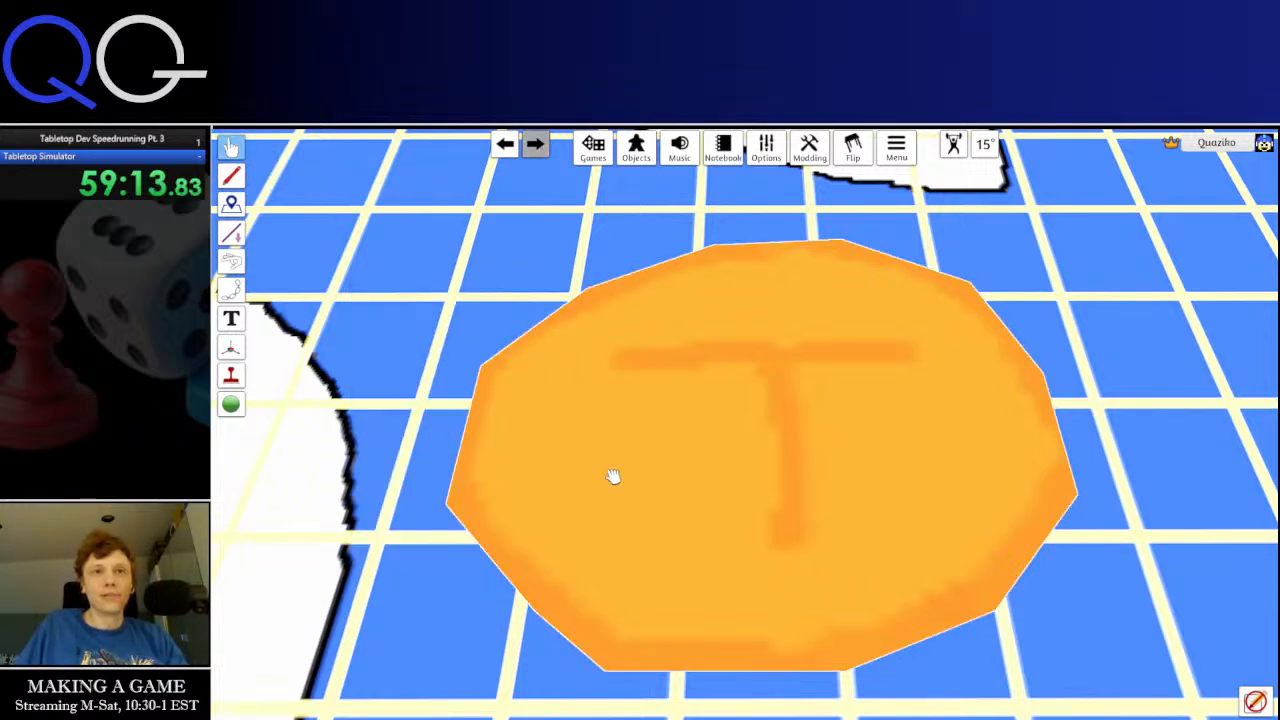
pyautogui.rightClick(664, 443)
pyautogui.moveTo(750, 468)
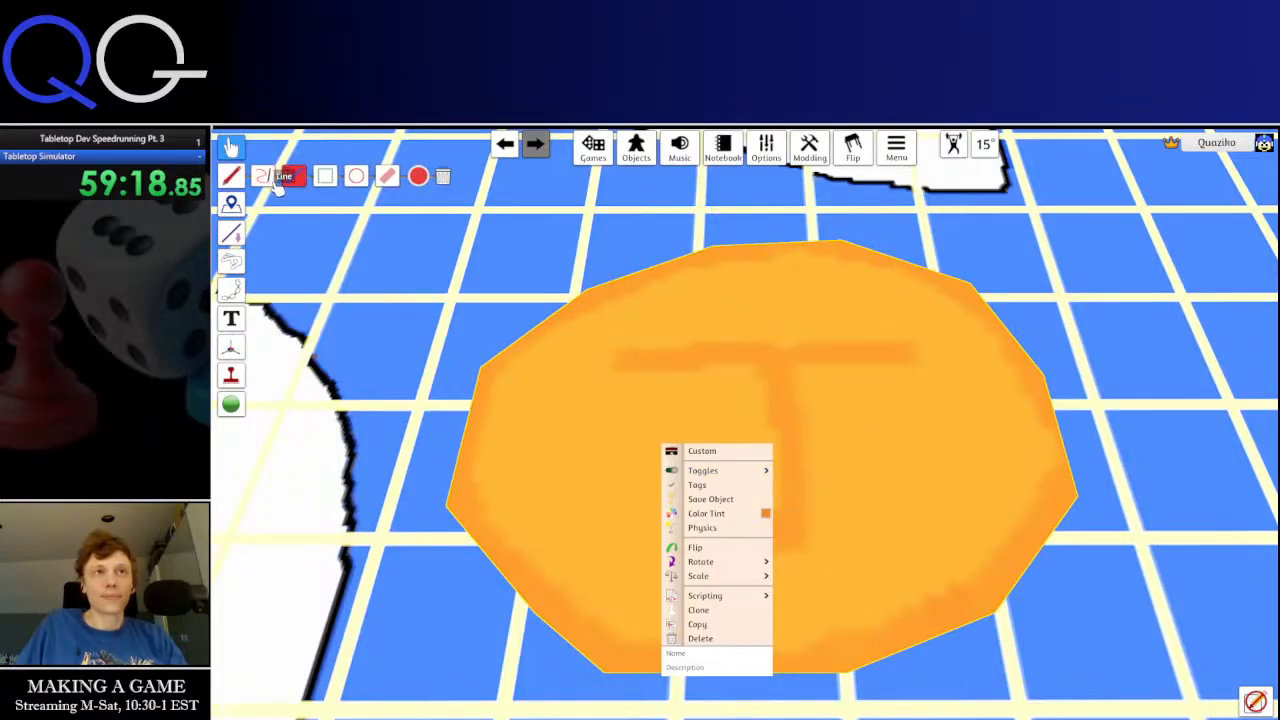
pyautogui.click(262, 176)
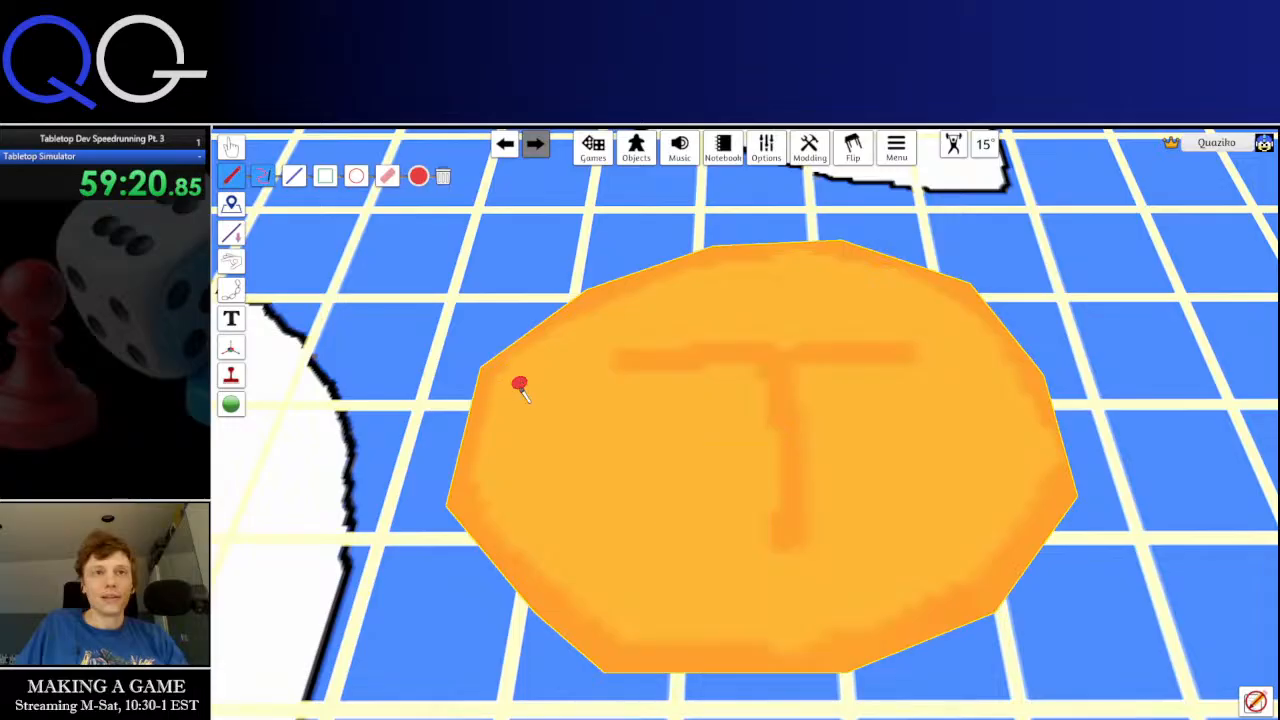
# Handwrite "Detonate" in red across the face of the enlarged trap token
pyautogui.moveTo(521, 390); pyautogui.dragTo(531, 448)
pyautogui.moveTo(557, 388)
pyautogui.mouseDown()
pyautogui.moveTo(583, 443)
pyautogui.moveTo(537, 460)
pyautogui.mouseUp()
pyautogui.moveTo(611, 414)
pyautogui.mouseDown()
pyautogui.moveTo(613, 385)
pyautogui.moveTo(672, 453)
pyautogui.mouseUp()
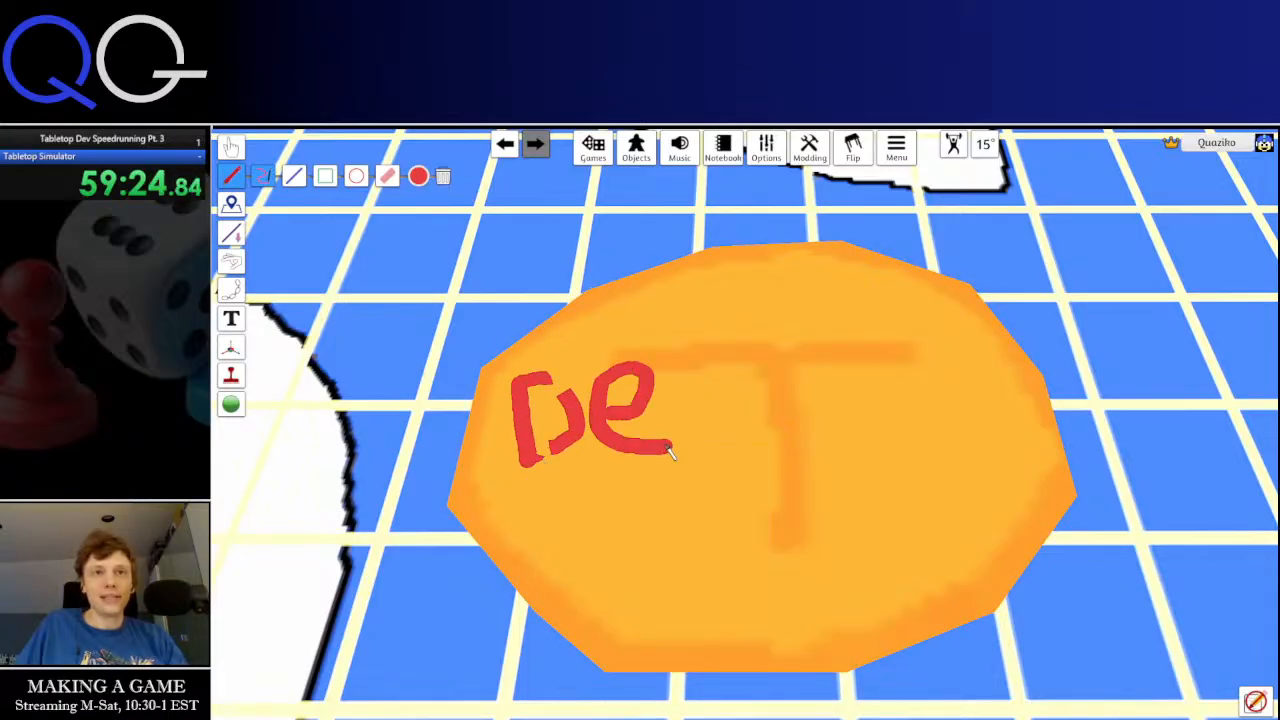
pyautogui.moveTo(692, 333); pyautogui.dragTo(700, 462)
pyautogui.moveTo(723, 388); pyautogui.dragTo(664, 397)
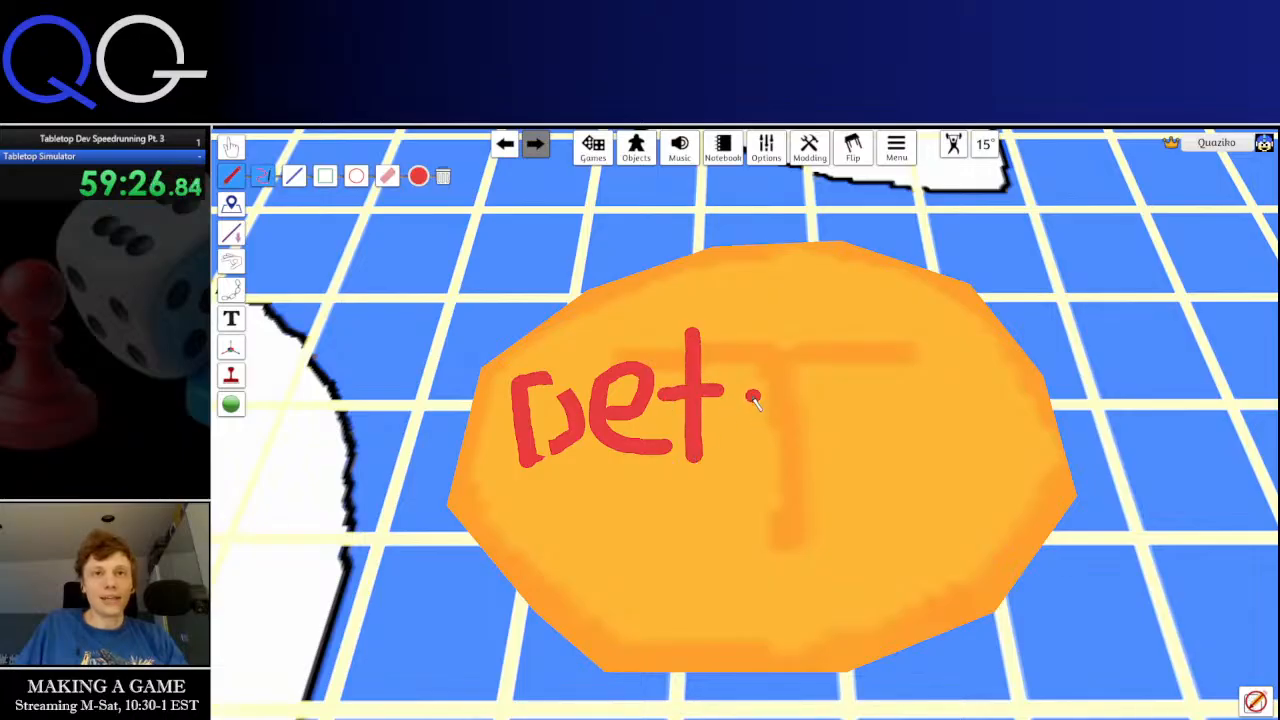
pyautogui.moveTo(755, 400)
pyautogui.mouseDown()
pyautogui.moveTo(889, 449)
pyautogui.moveTo(866, 483)
pyautogui.moveTo(922, 490)
pyautogui.moveTo(930, 510)
pyautogui.mouseUp()
pyautogui.moveTo(961, 378)
pyautogui.mouseDown()
pyautogui.moveTo(960, 514)
pyautogui.moveTo(944, 390)
pyautogui.mouseUp()
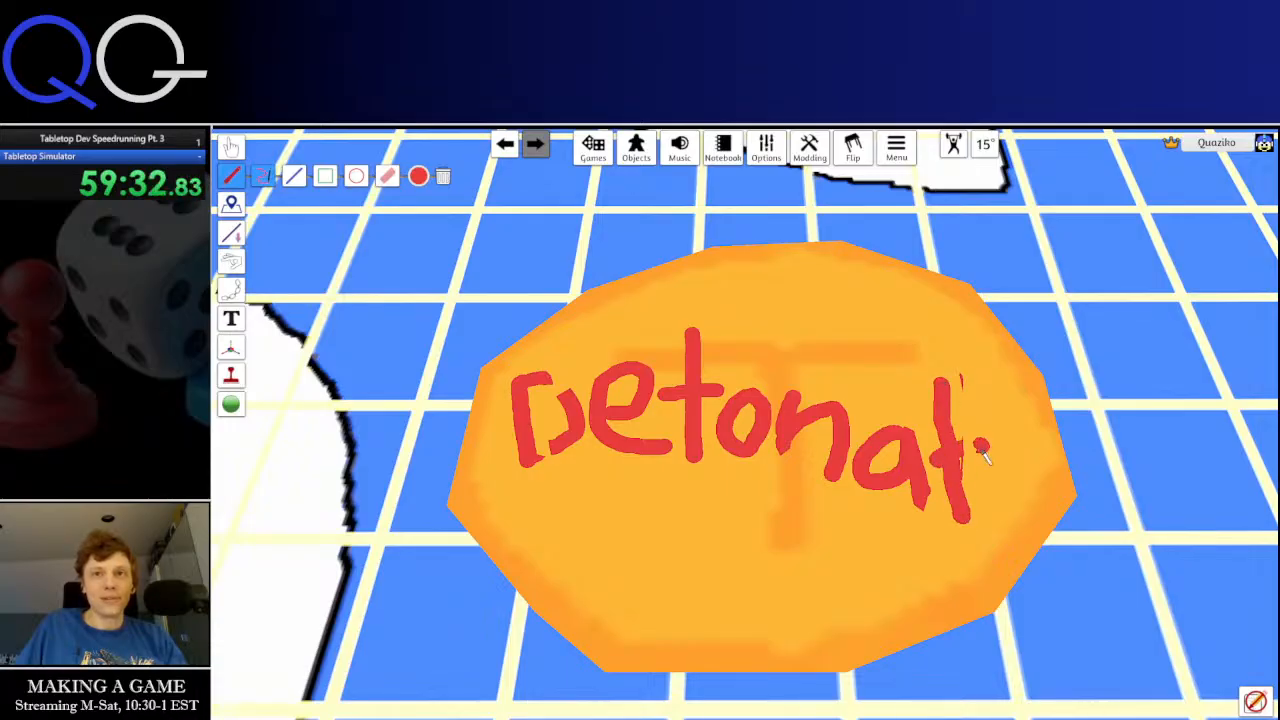
pyautogui.moveTo(985, 485)
pyautogui.mouseDown()
pyautogui.moveTo(1038, 474)
pyautogui.moveTo(986, 466)
pyautogui.moveTo(1040, 512)
pyautogui.moveTo(1016, 535)
pyautogui.mouseUp()
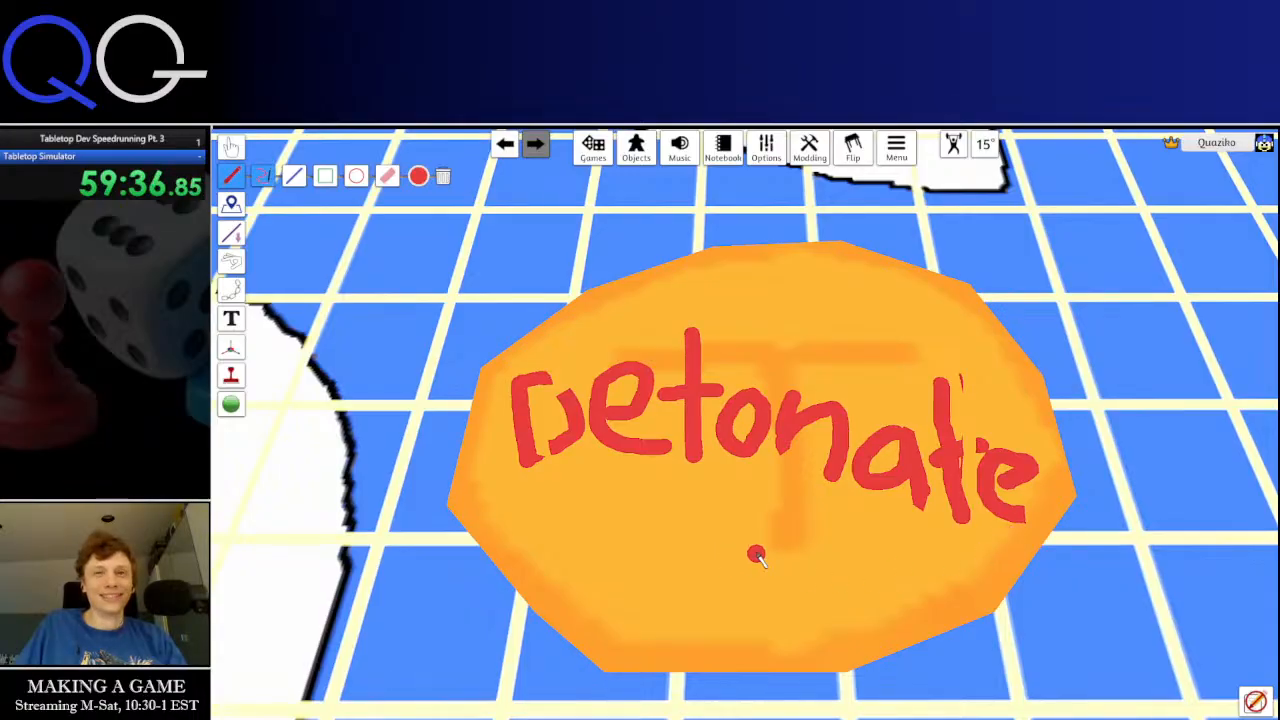
pyautogui.moveTo(757, 554); pyautogui.dragTo(560, 478)
pyautogui.scroll(-3, 566, 458)
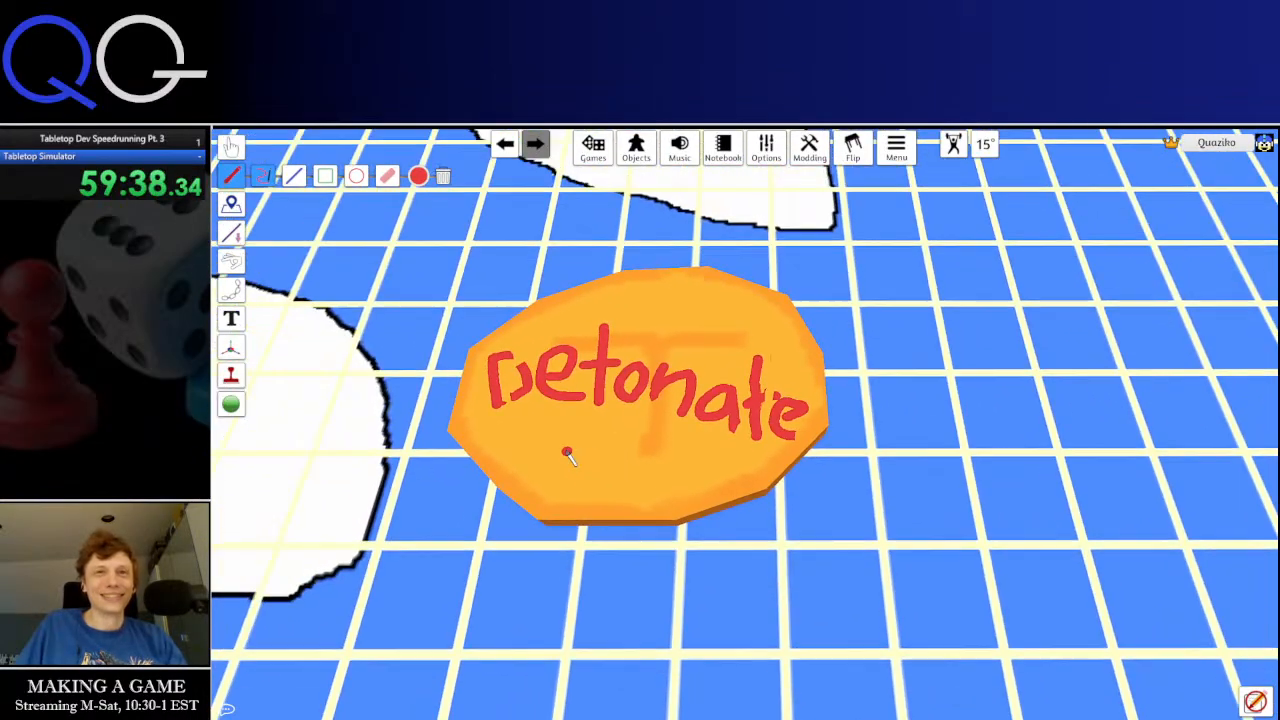
pyautogui.scroll(-2, 566, 456)
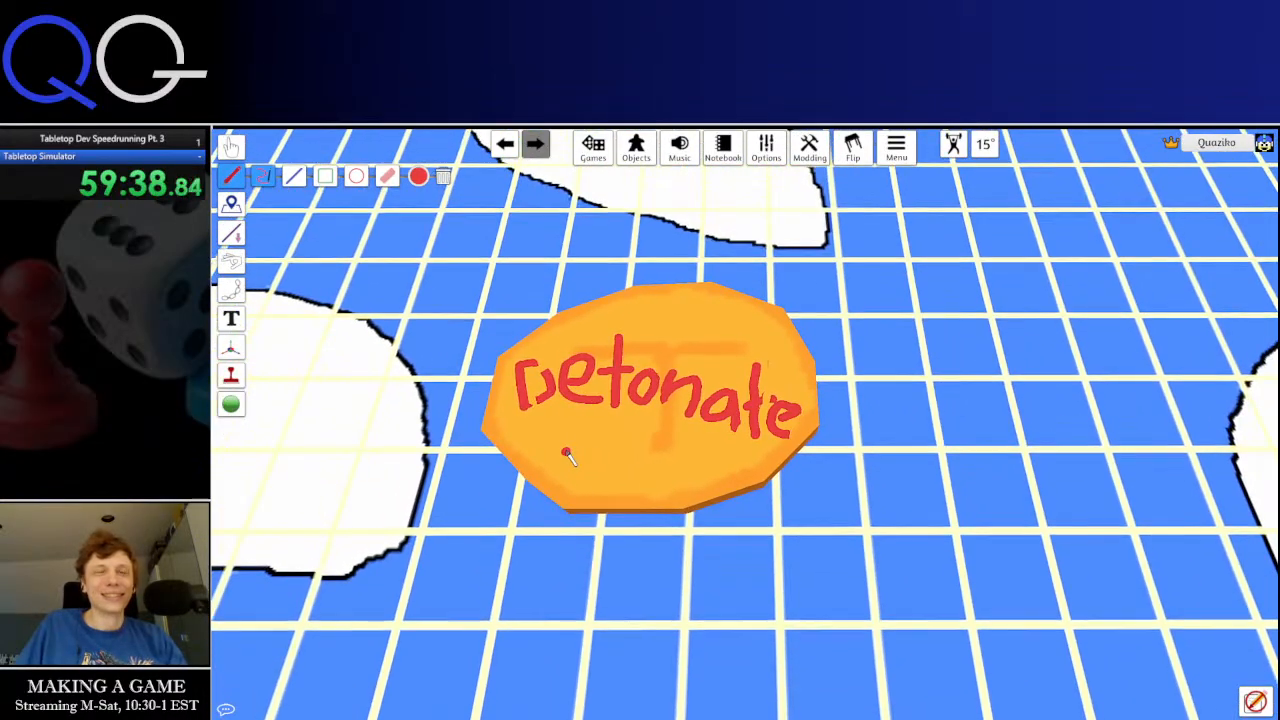
# Unlock the Detonate token and move it up the map towards the plane-shaped cloud's wing
pyautogui.click(230, 145)
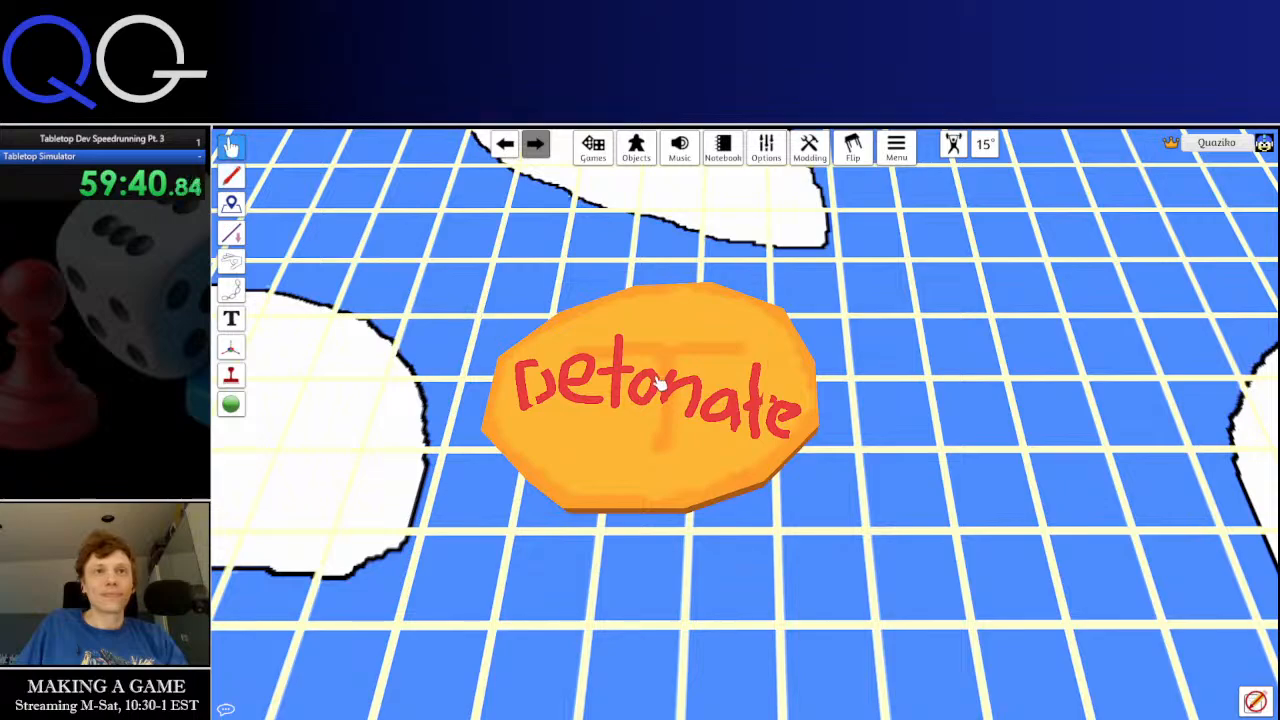
pyautogui.rightClick(655, 380)
pyautogui.press('w')
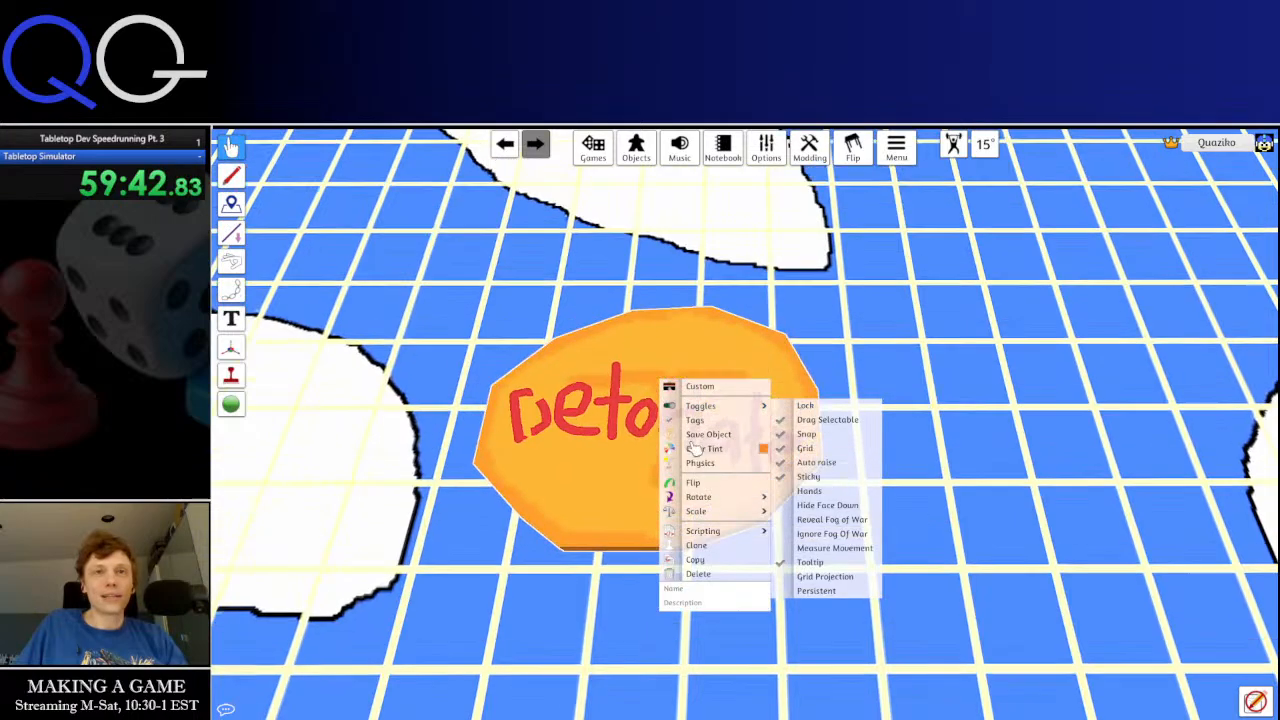
pyautogui.moveTo(580, 517); pyautogui.dragTo(552, 345)
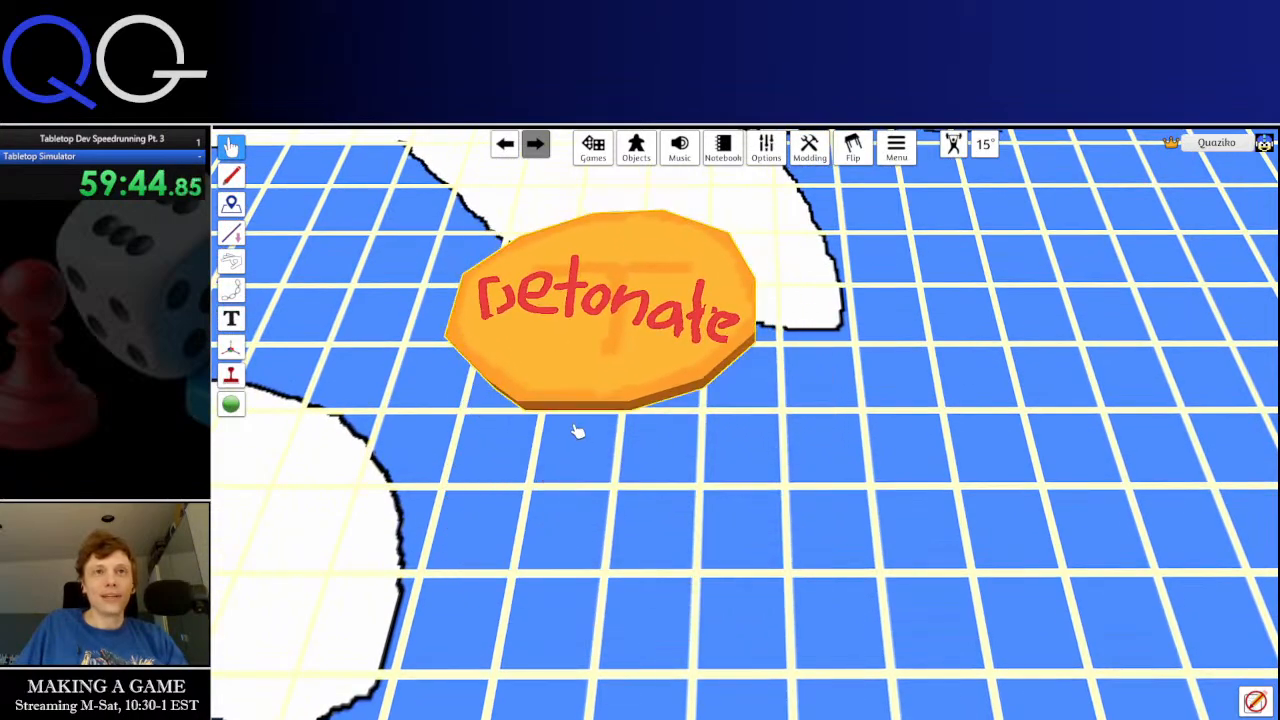
pyautogui.scroll(-4, 648, 449)
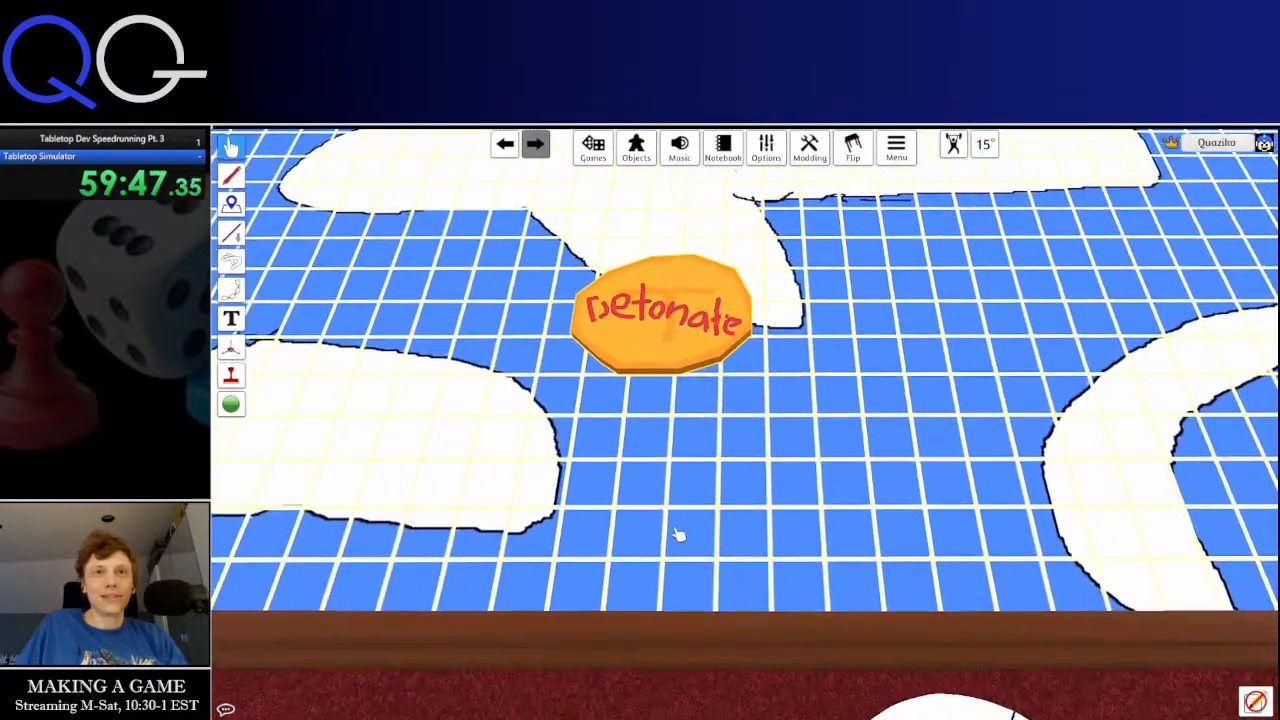
# Place a second orange trap token on the map below the Detonate token and enlarge it to a similar size
pyautogui.press('s')
pyautogui.moveTo(623, 646); pyautogui.dragTo(688, 328)
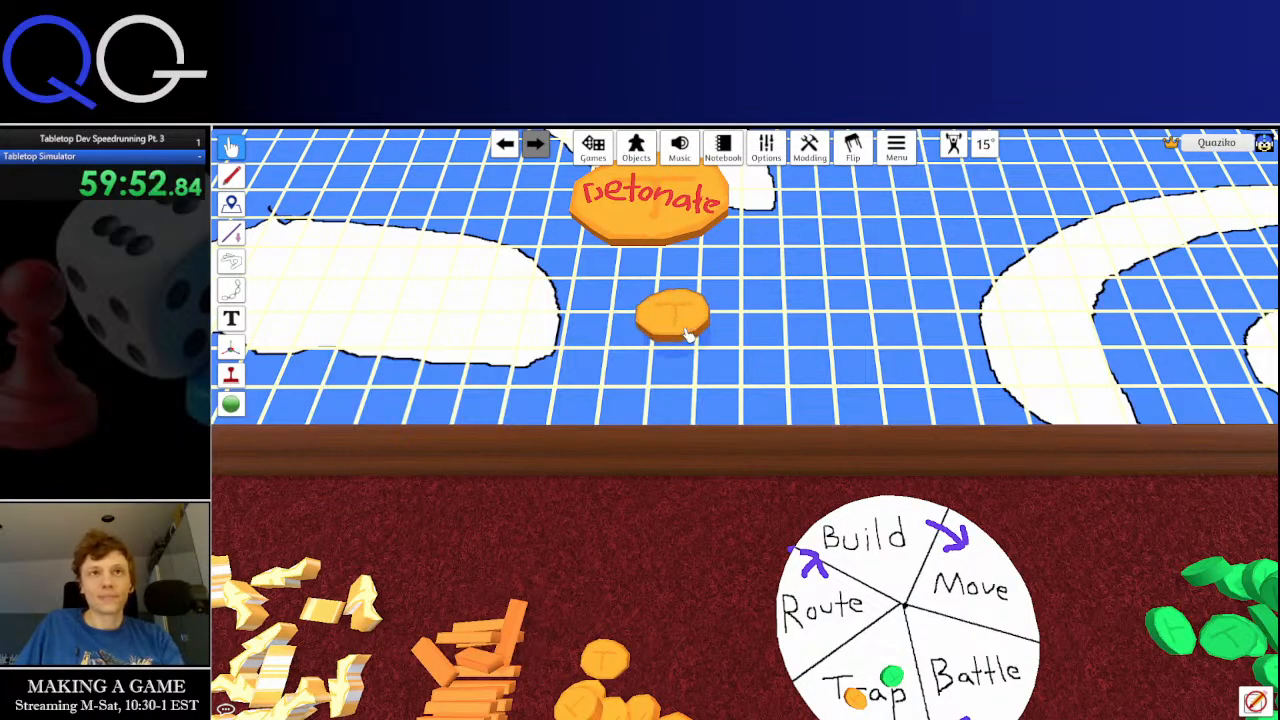
pyautogui.press('+')
pyautogui.press('+')
pyautogui.press('+')
pyautogui.press('+')
pyautogui.press('+')
pyautogui.press('+')
pyautogui.press('+')
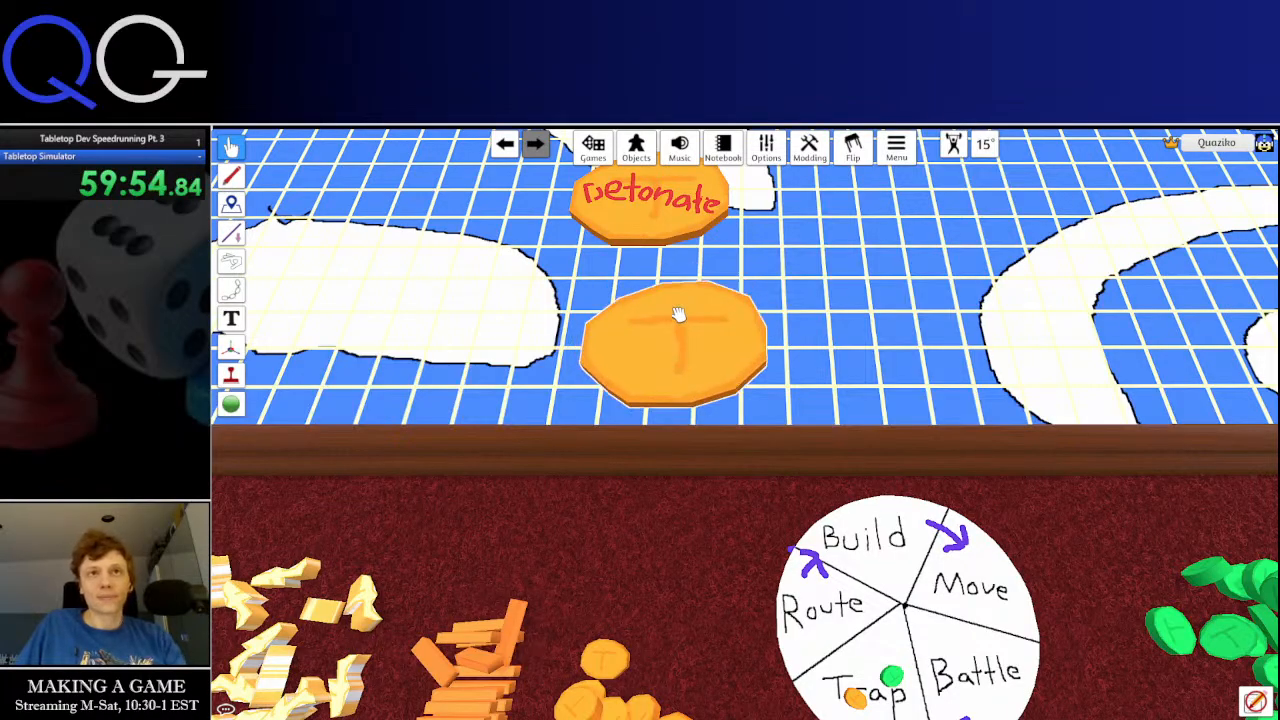
# Lock the second enlarged trap token in place on the map below the Detonate token
pyautogui.press('w')
pyautogui.press('a')
pyautogui.scroll(5, 718, 421)
pyautogui.press('w')
pyautogui.press('a')
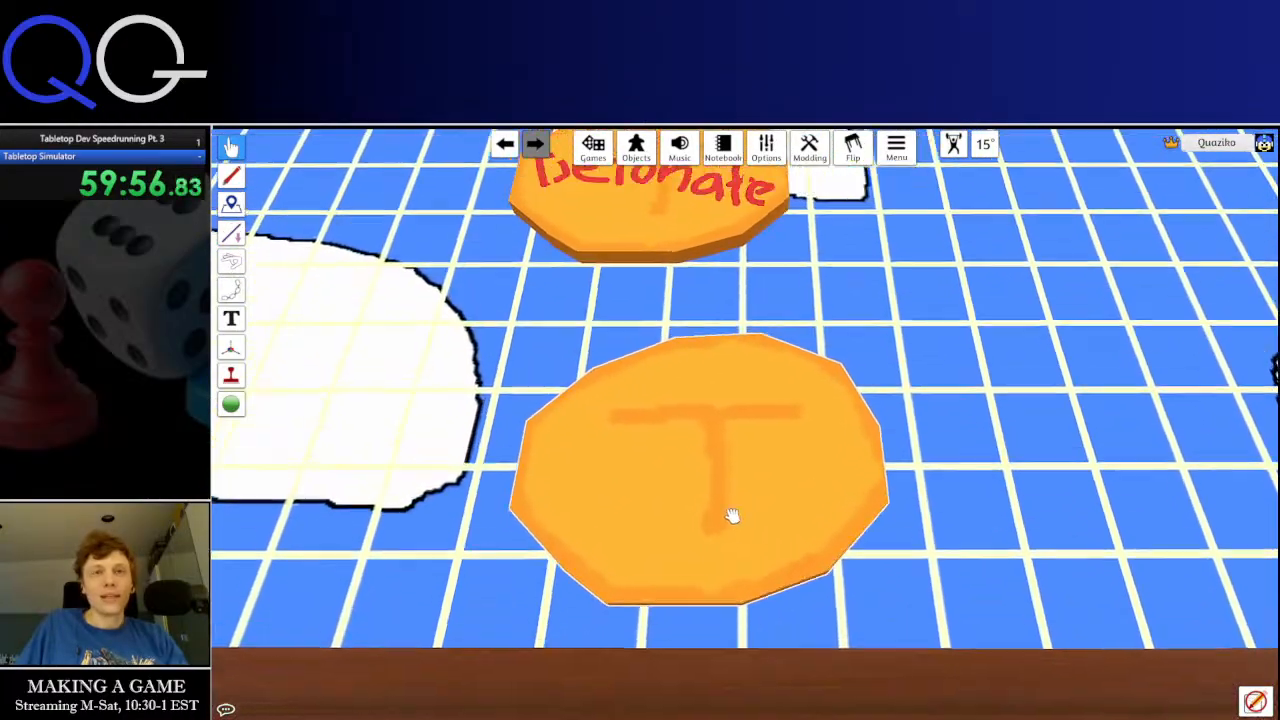
pyautogui.rightClick(733, 487)
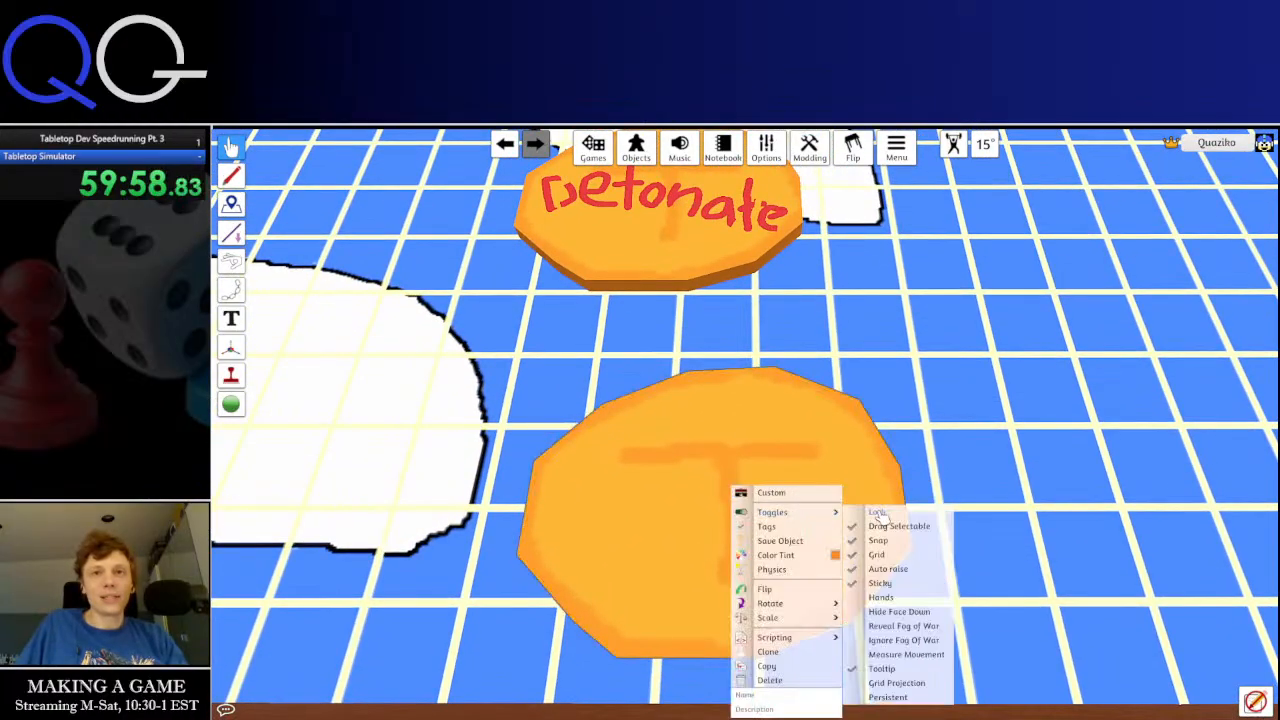
# Apply a dark blue drawing colour and choose the freehand pen
pyautogui.click(231, 175)
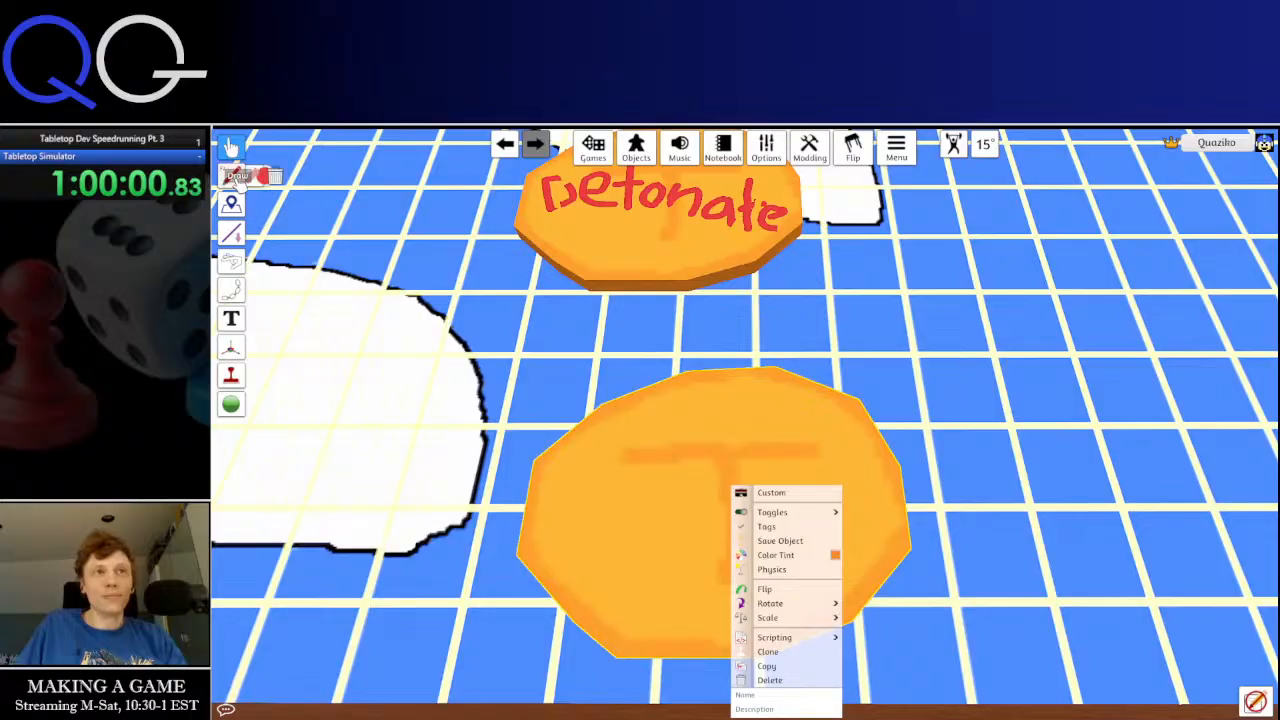
pyautogui.click(418, 176)
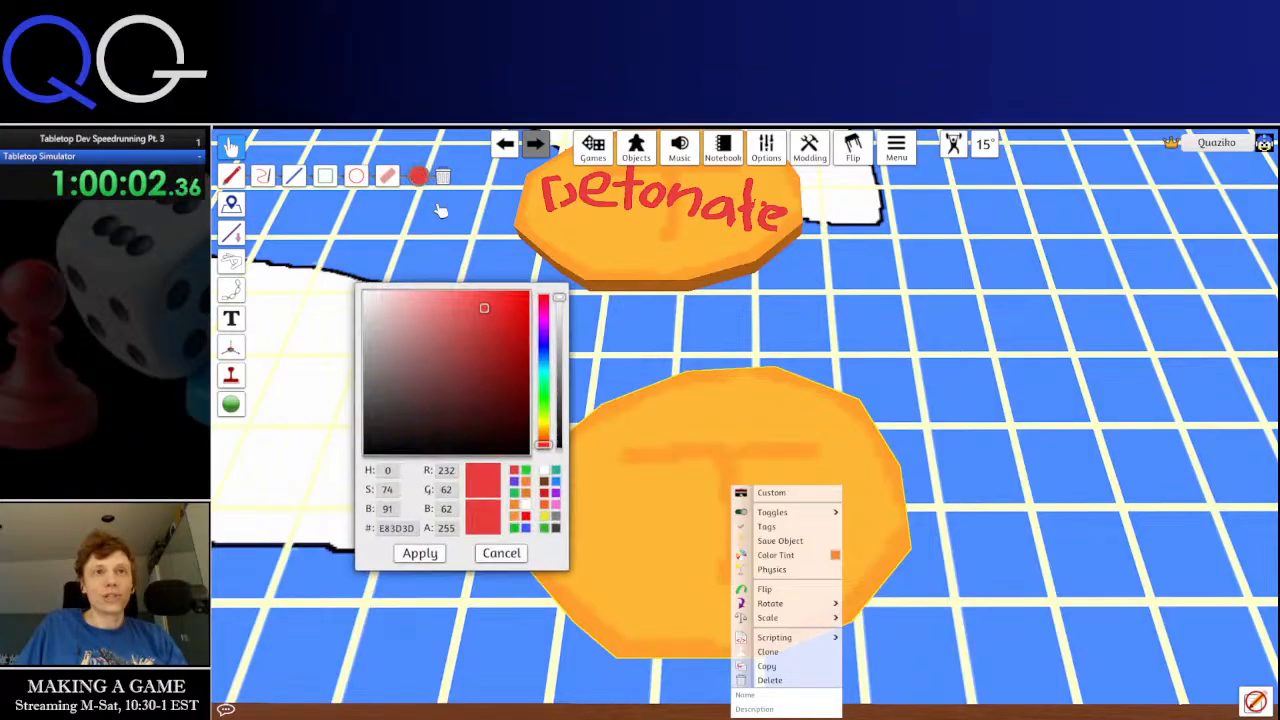
pyautogui.click(542, 346)
pyautogui.click(513, 325)
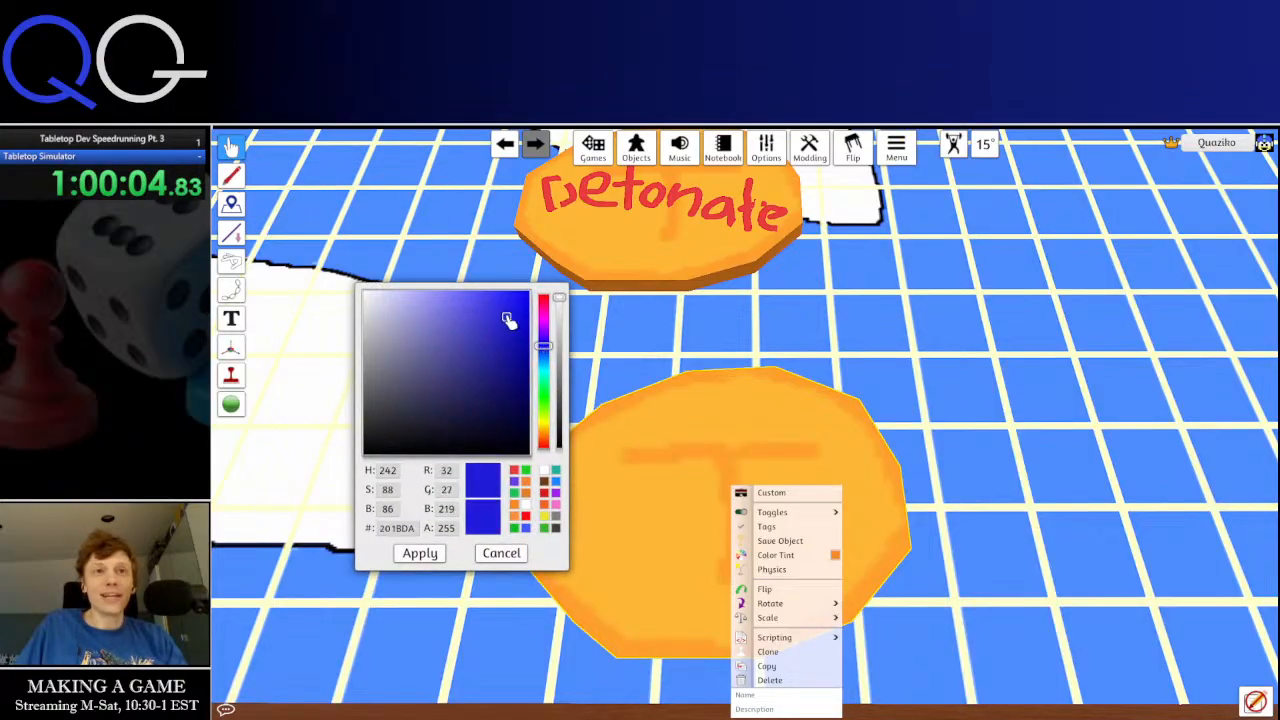
pyautogui.click(420, 553)
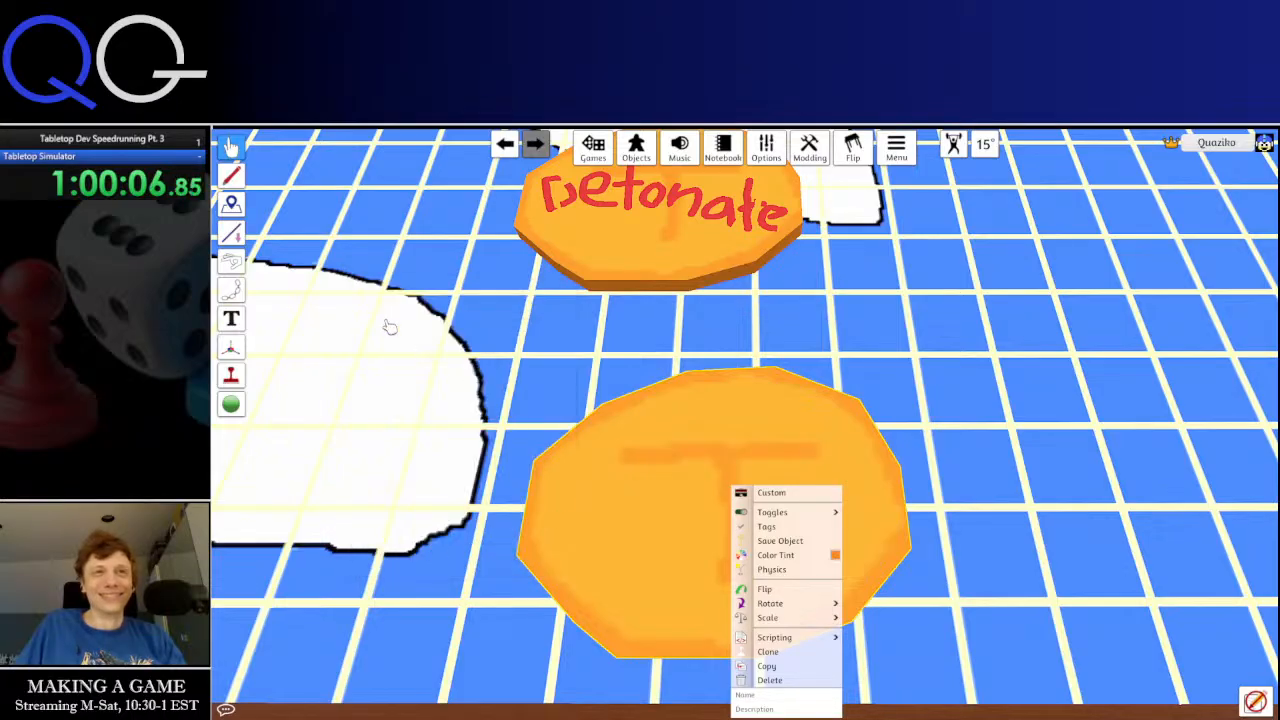
pyautogui.click(262, 180)
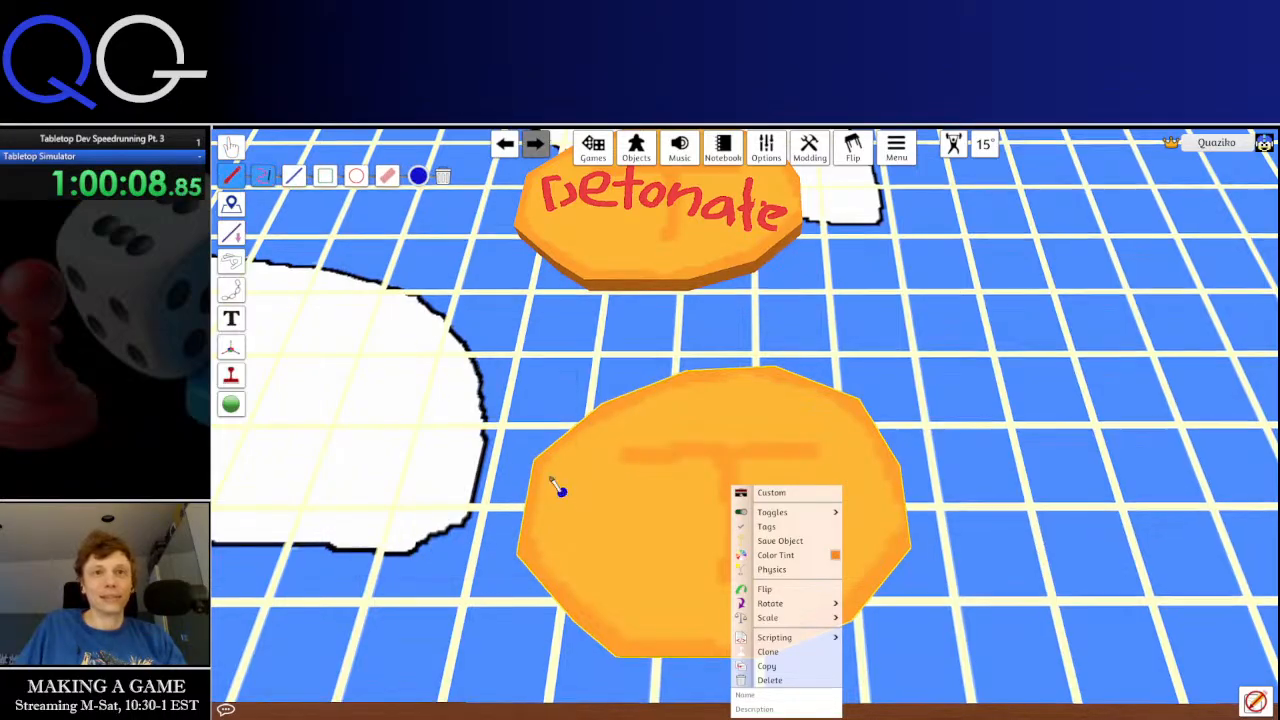
# Handwrite "Sonic Boom" in blue on two lines across the face of the second enlarged trap token
pyautogui.press('s')
pyautogui.press('d')
pyautogui.moveTo(590, 413)
pyautogui.mouseDown()
pyautogui.moveTo(580, 410)
pyautogui.moveTo(600, 460)
pyautogui.moveTo(655, 428)
pyautogui.mouseUp()
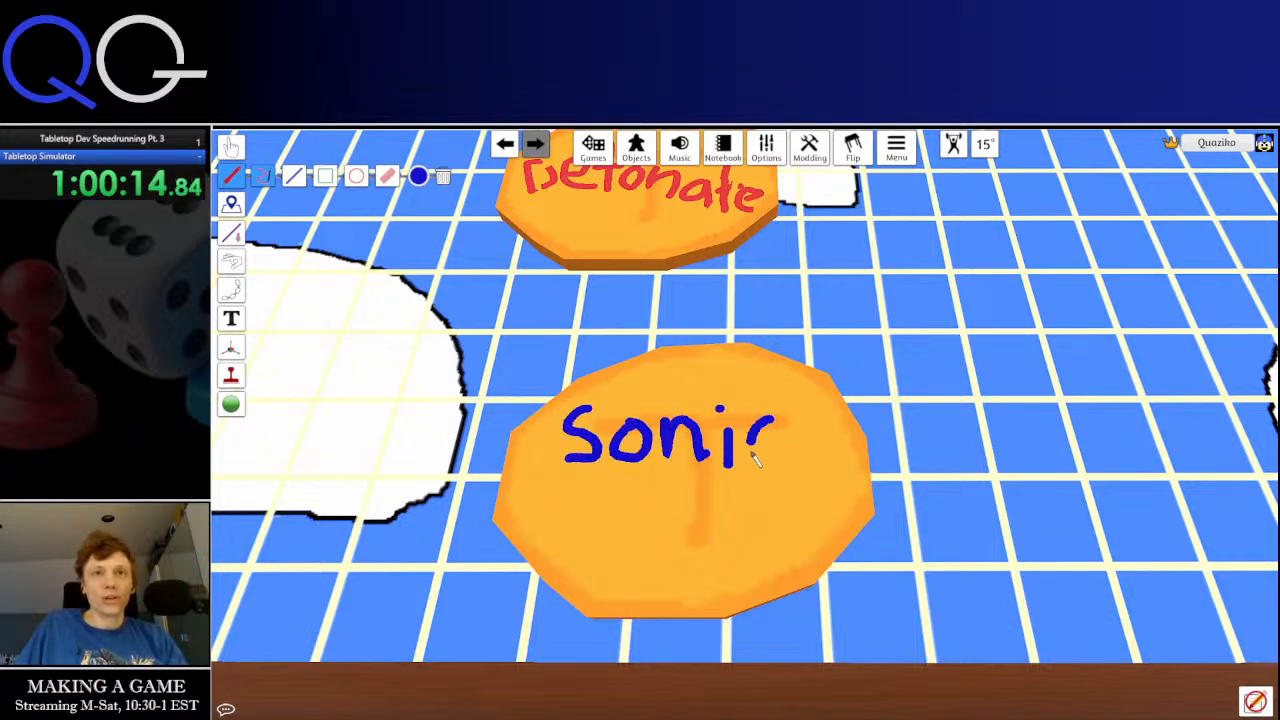
pyautogui.moveTo(755, 458); pyautogui.dragTo(808, 468)
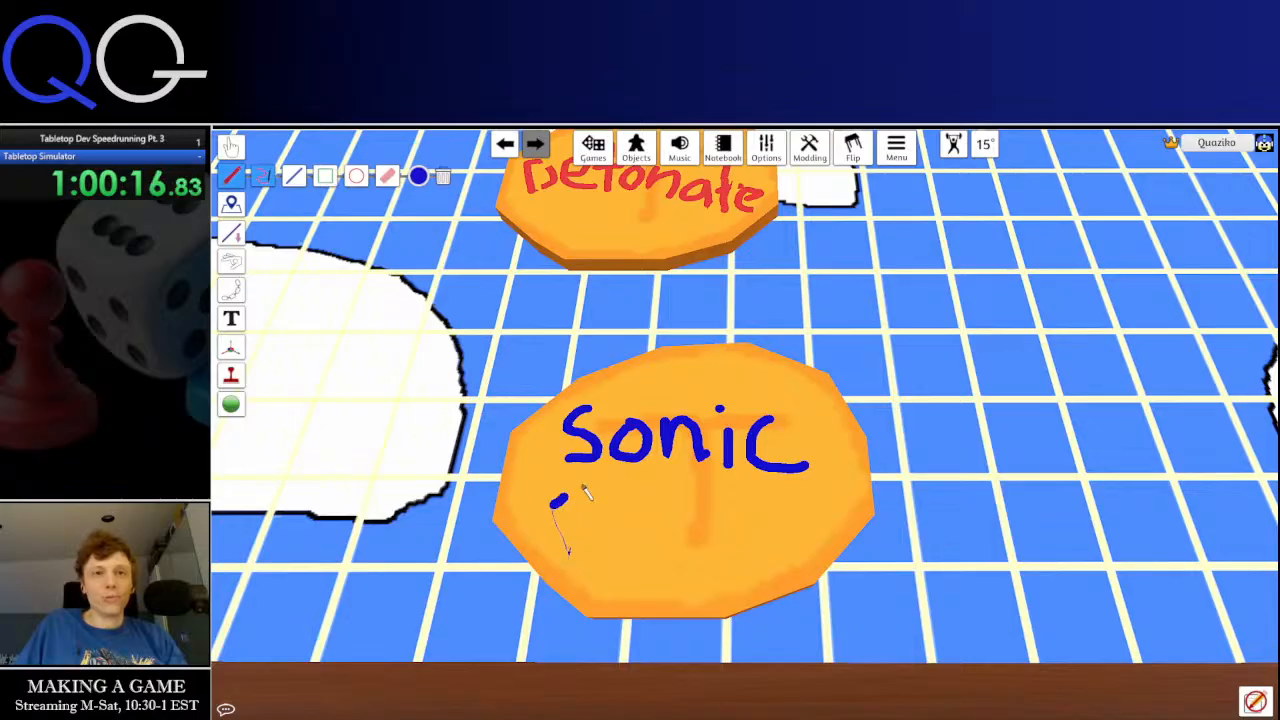
pyautogui.moveTo(585, 490)
pyautogui.mouseDown()
pyautogui.moveTo(595, 515)
pyautogui.moveTo(568, 545)
pyautogui.mouseUp()
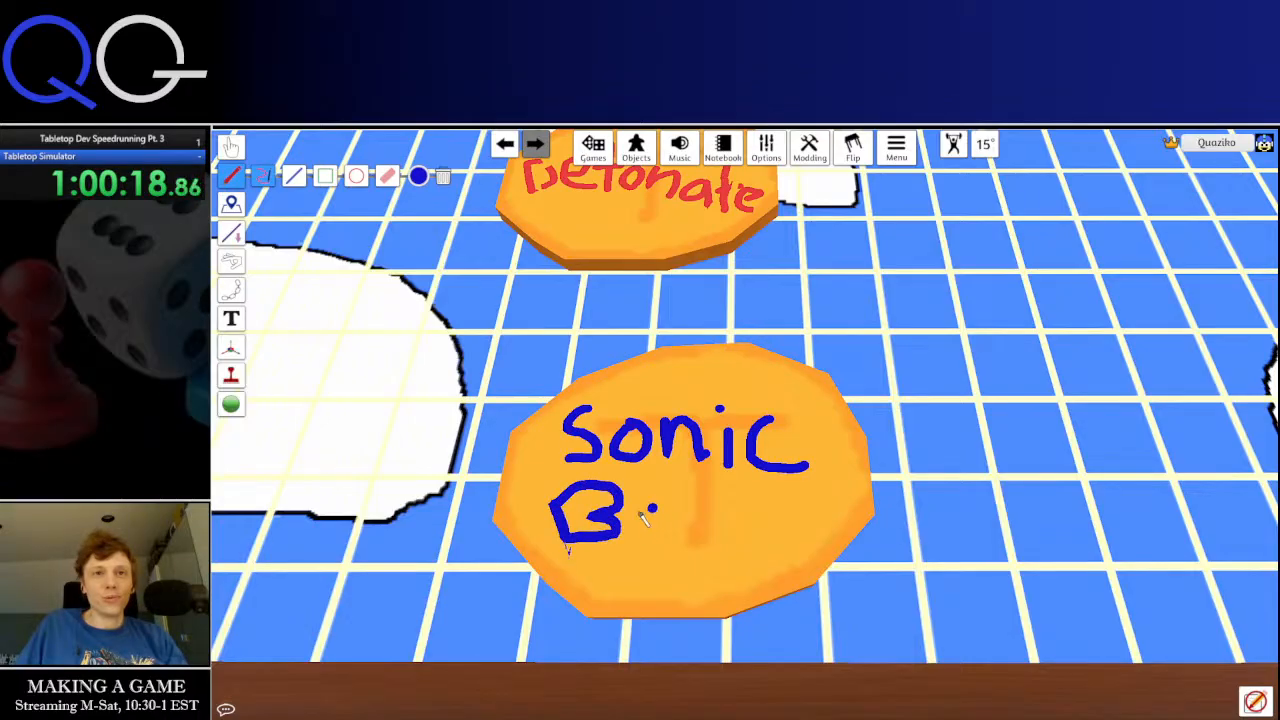
pyautogui.moveTo(644, 516); pyautogui.dragTo(704, 508)
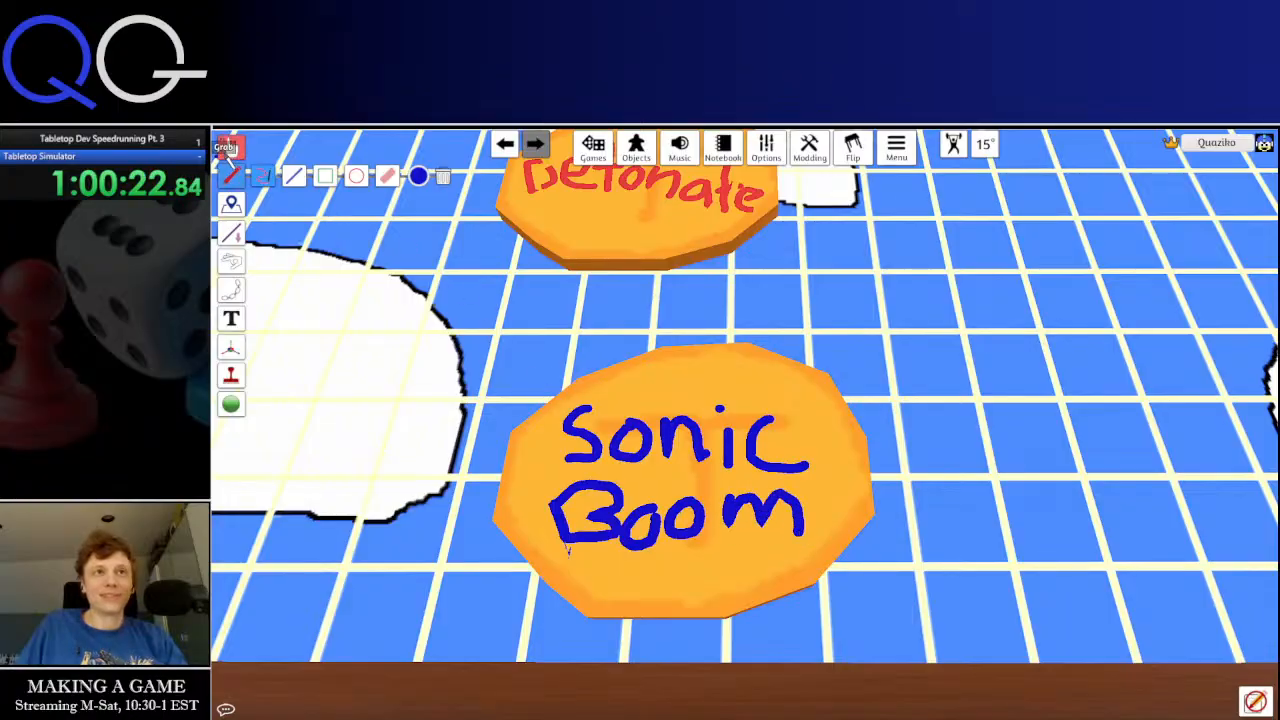
# Unlock the Sonic Boom token and move it up the map beside the Detonate token
pyautogui.click(231, 146)
pyautogui.rightClick(654, 436)
pyautogui.moveTo(700, 459)
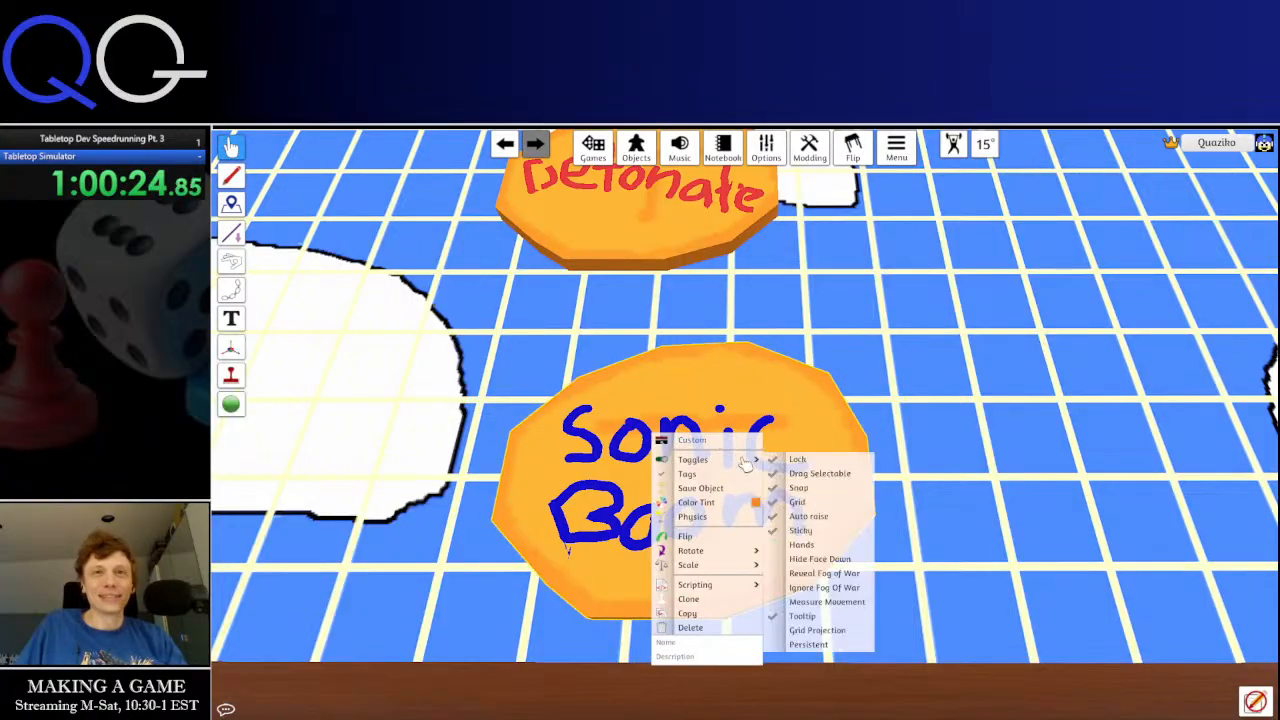
pyautogui.press('w')
pyautogui.press('d')
pyautogui.moveTo(560, 530); pyautogui.dragTo(907, 286)
# Place a third orange trap token flat on the map below the Detonate and Sonic Boom tokens
pyautogui.press('s')
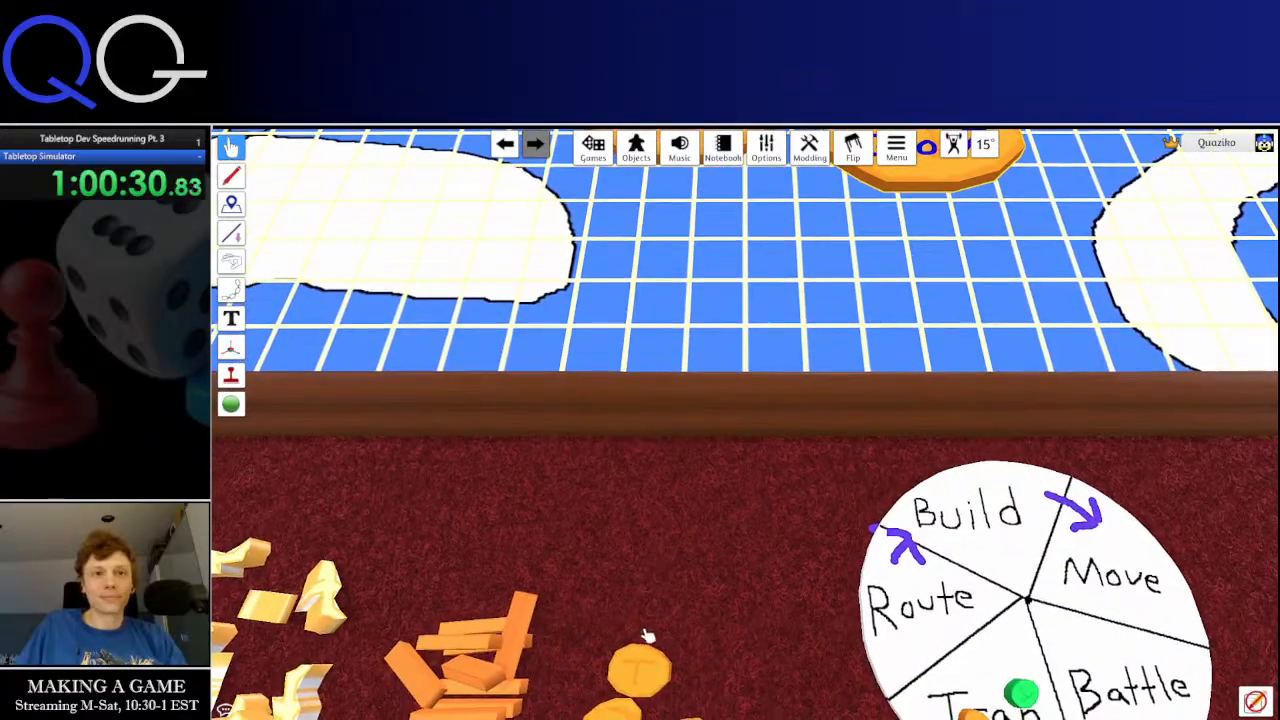
pyautogui.moveTo(646, 660); pyautogui.dragTo(688, 268)
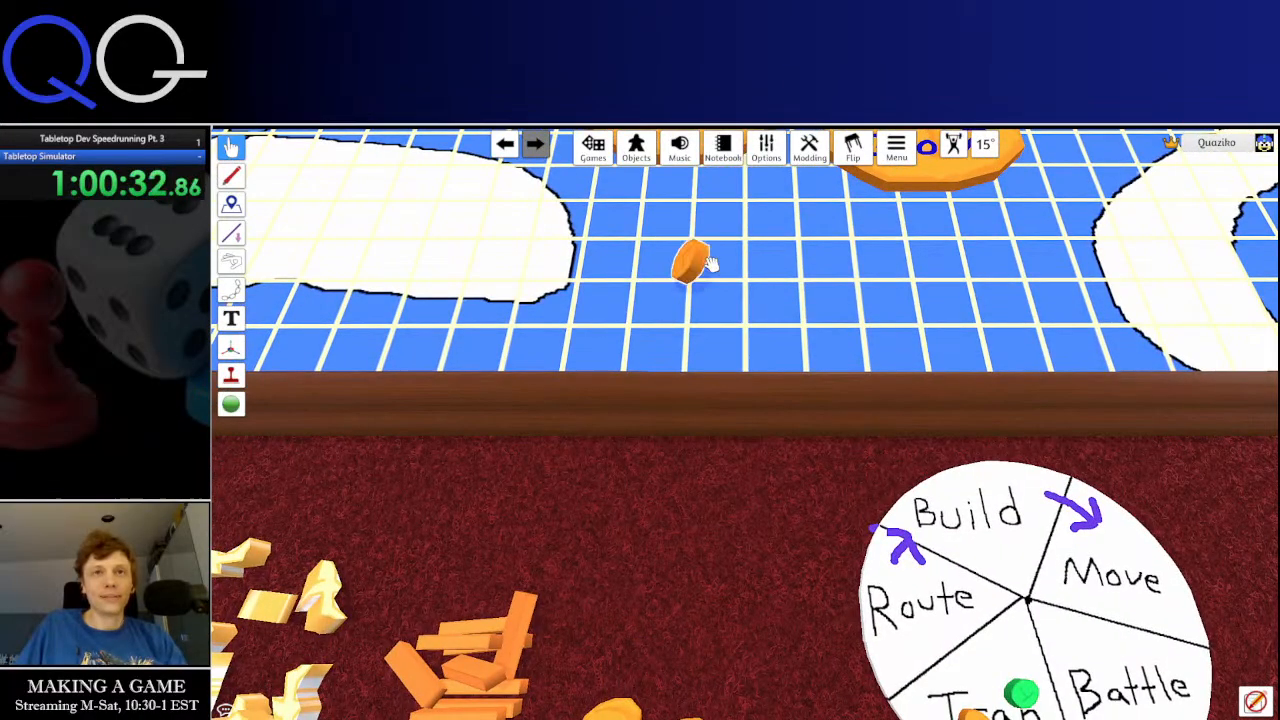
pyautogui.press('w')
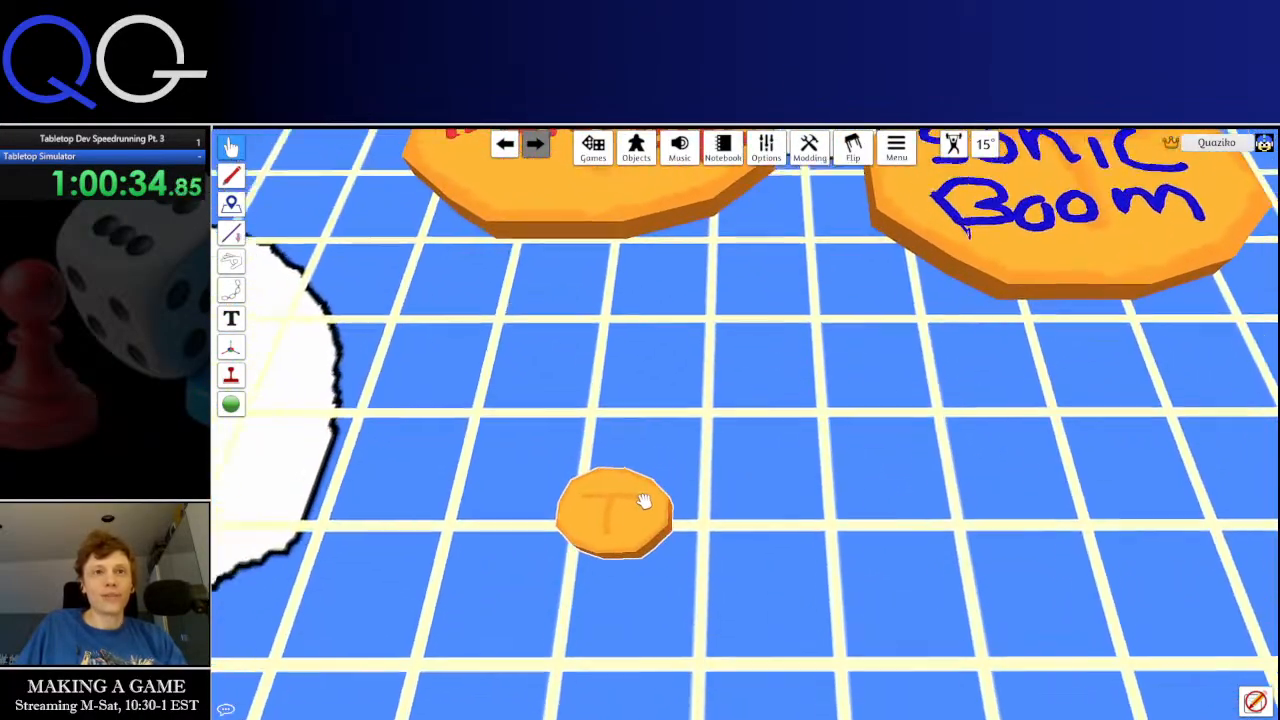
pyautogui.moveTo(646, 491)
pyautogui.mouseDown()
pyautogui.moveTo(606, 485)
pyautogui.moveTo(676, 512)
pyautogui.moveTo(664, 502)
pyautogui.mouseUp()
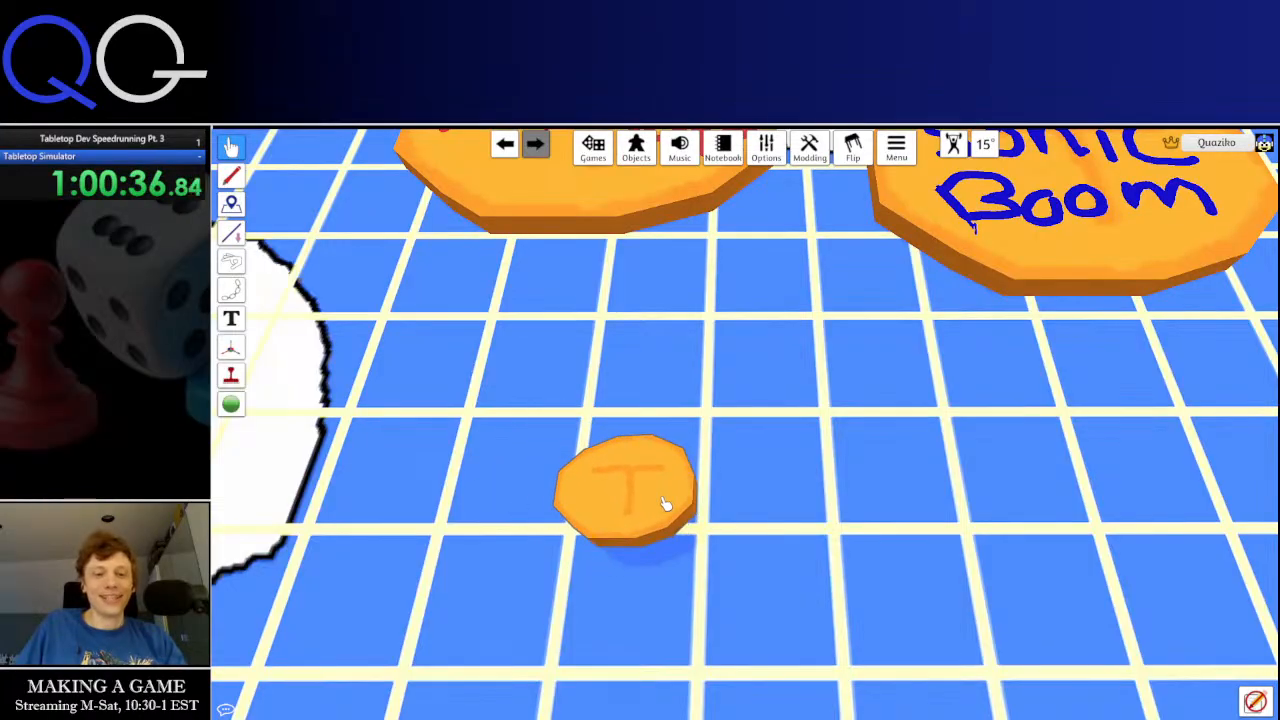
# Enlarge the third trap token to a size similar to the two labelled tokens
pyautogui.press('+')
pyautogui.press('+')
pyautogui.press('+')
pyautogui.press('+')
pyautogui.press('+')
pyautogui.press('+')
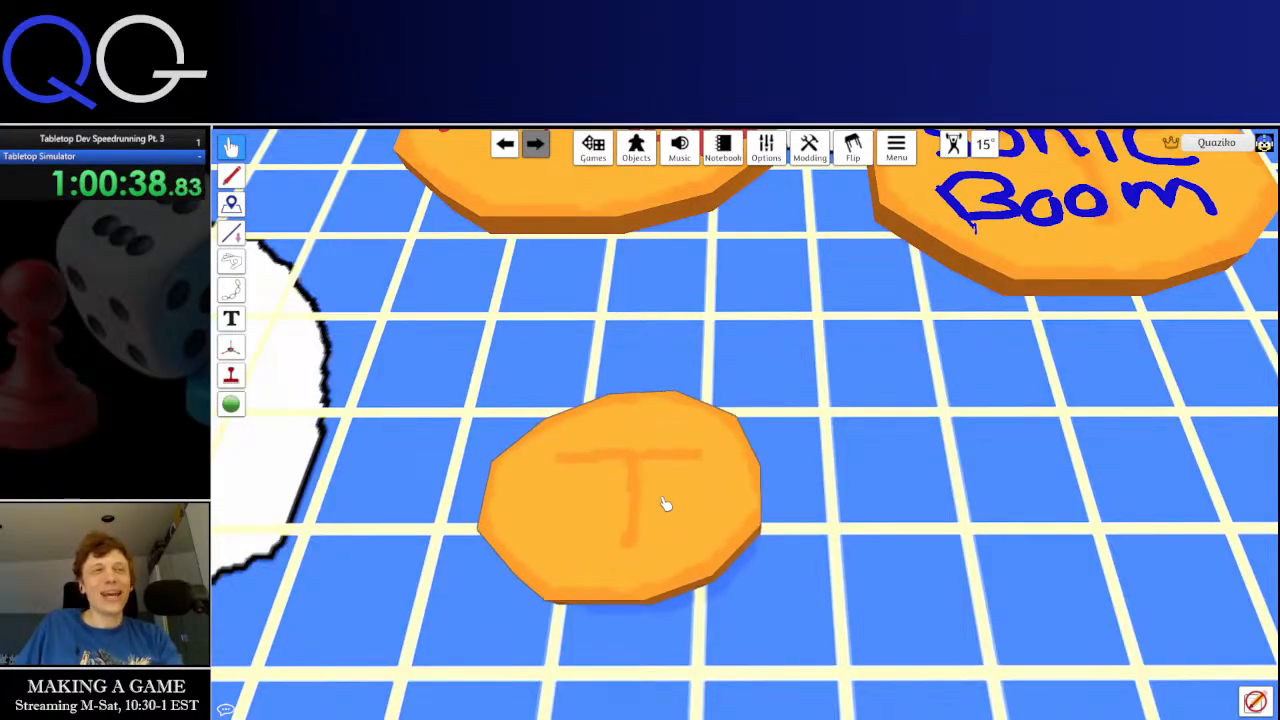
pyautogui.press('+')
pyautogui.press('+')
pyautogui.press('+')
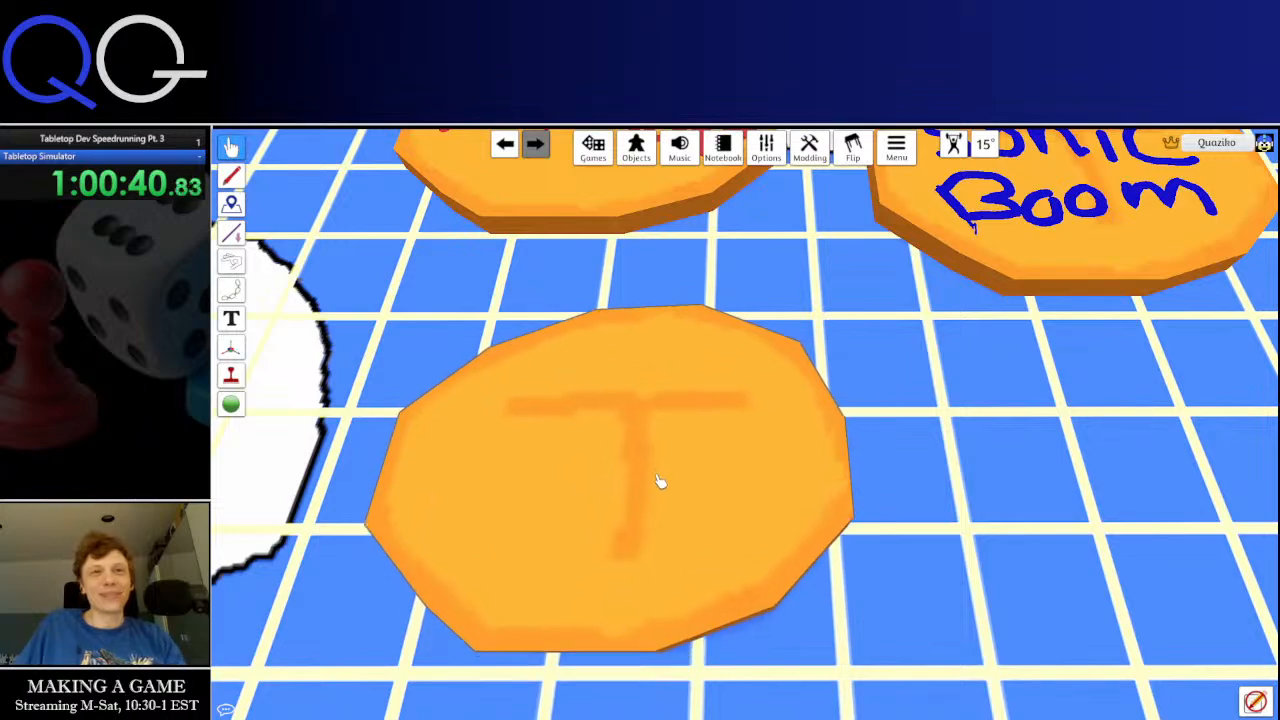
pyautogui.press('-')
pyautogui.press('-')
pyautogui.press('+')
pyautogui.press('+')
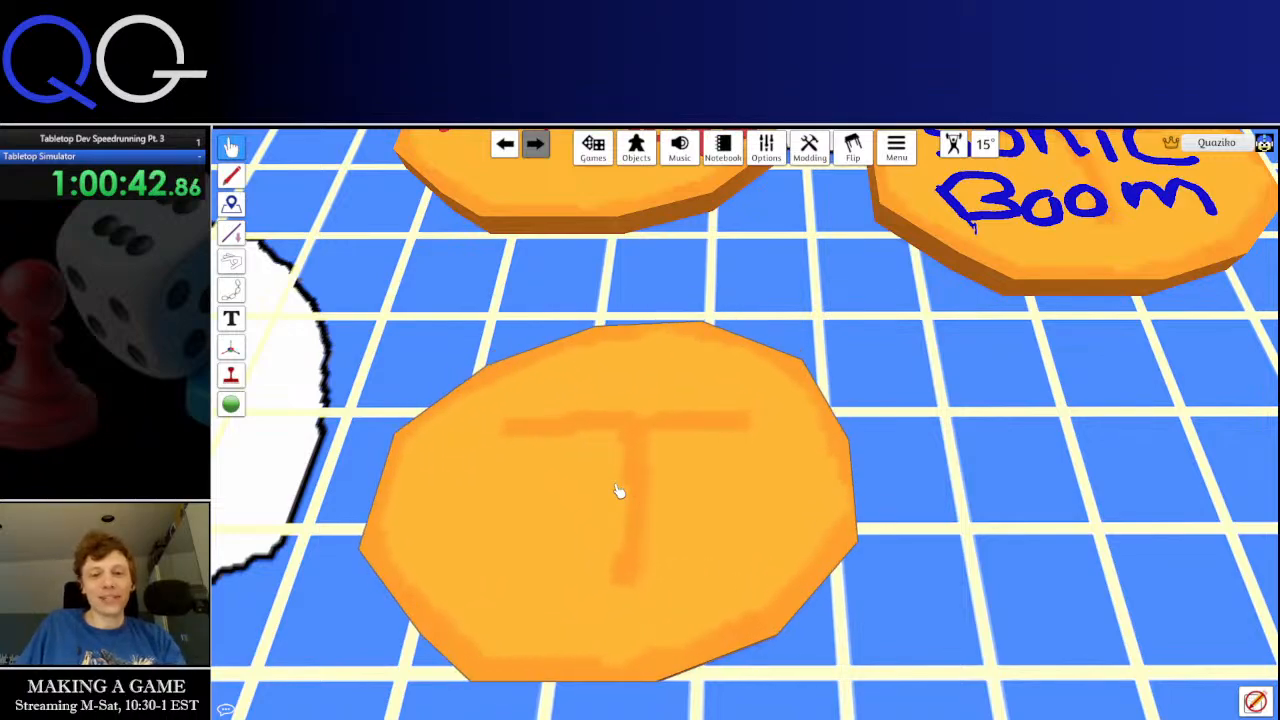
# Lock the third enlarged trap token in place on the map
pyautogui.moveTo(608, 520); pyautogui.dragTo(609, 489)
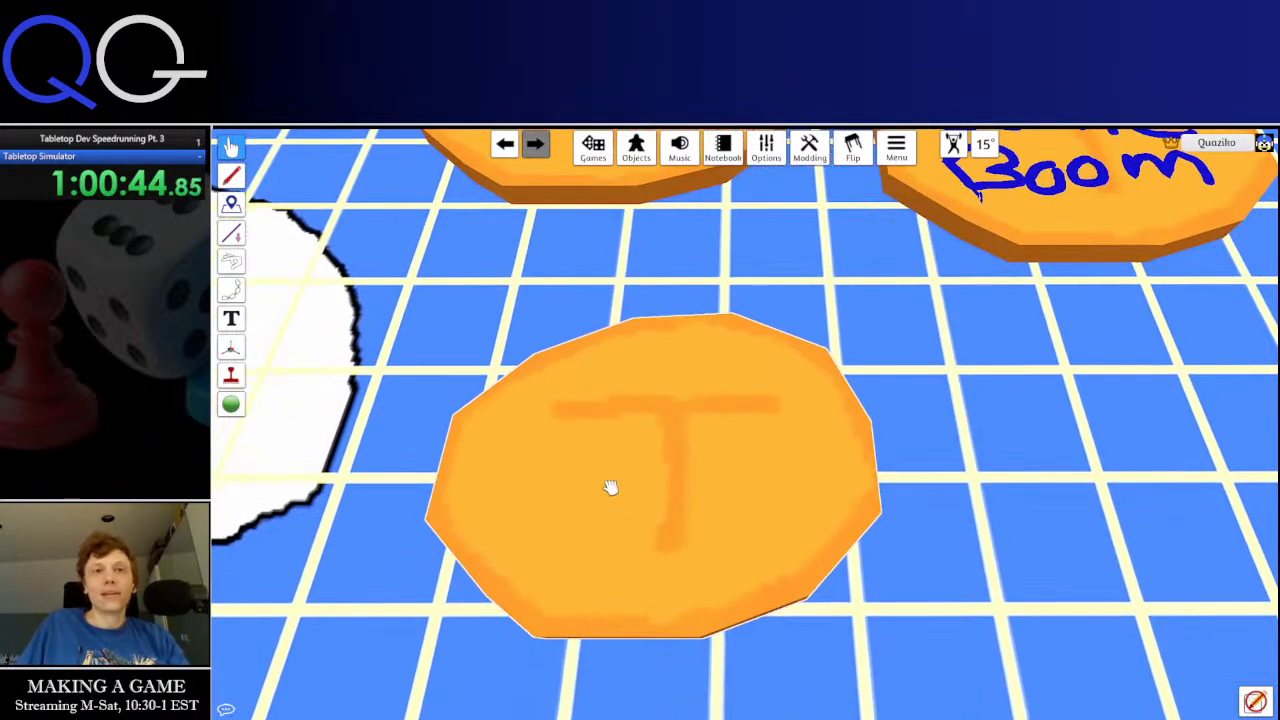
pyautogui.rightClick(609, 489)
pyautogui.moveTo(706, 511)
pyautogui.click(755, 512)
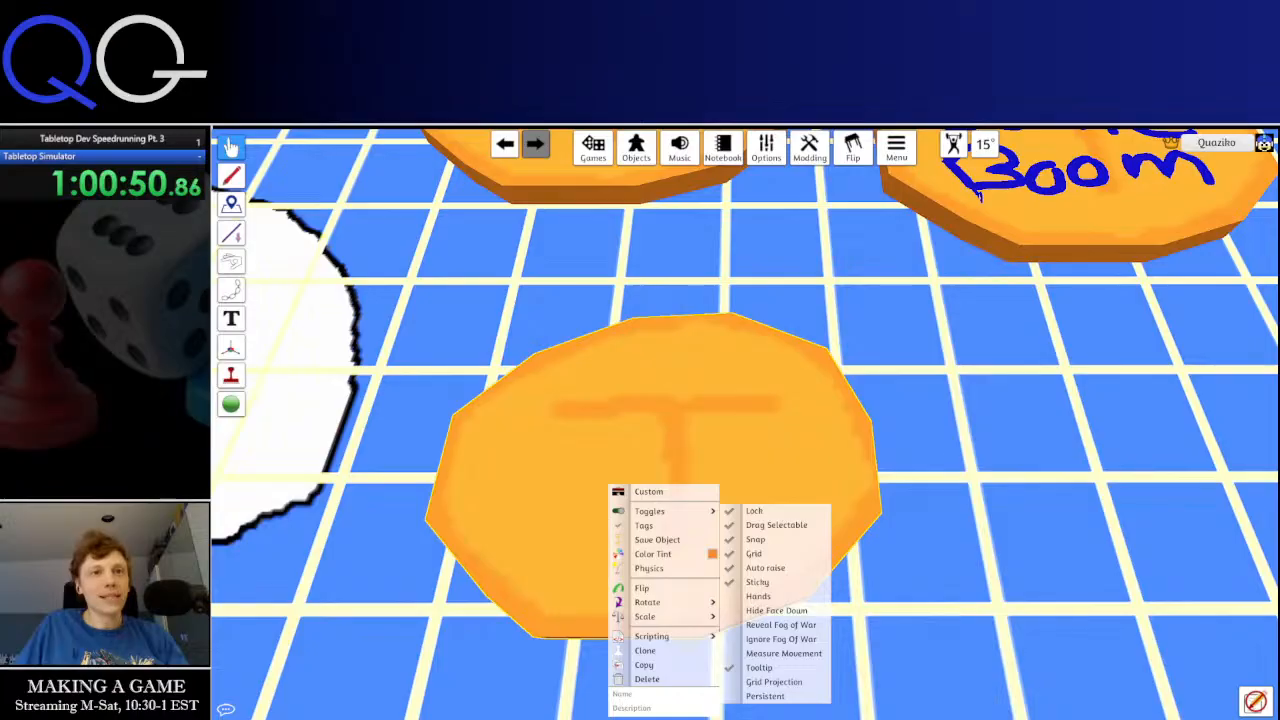
pyautogui.click(540, 433)
pyautogui.press('a')
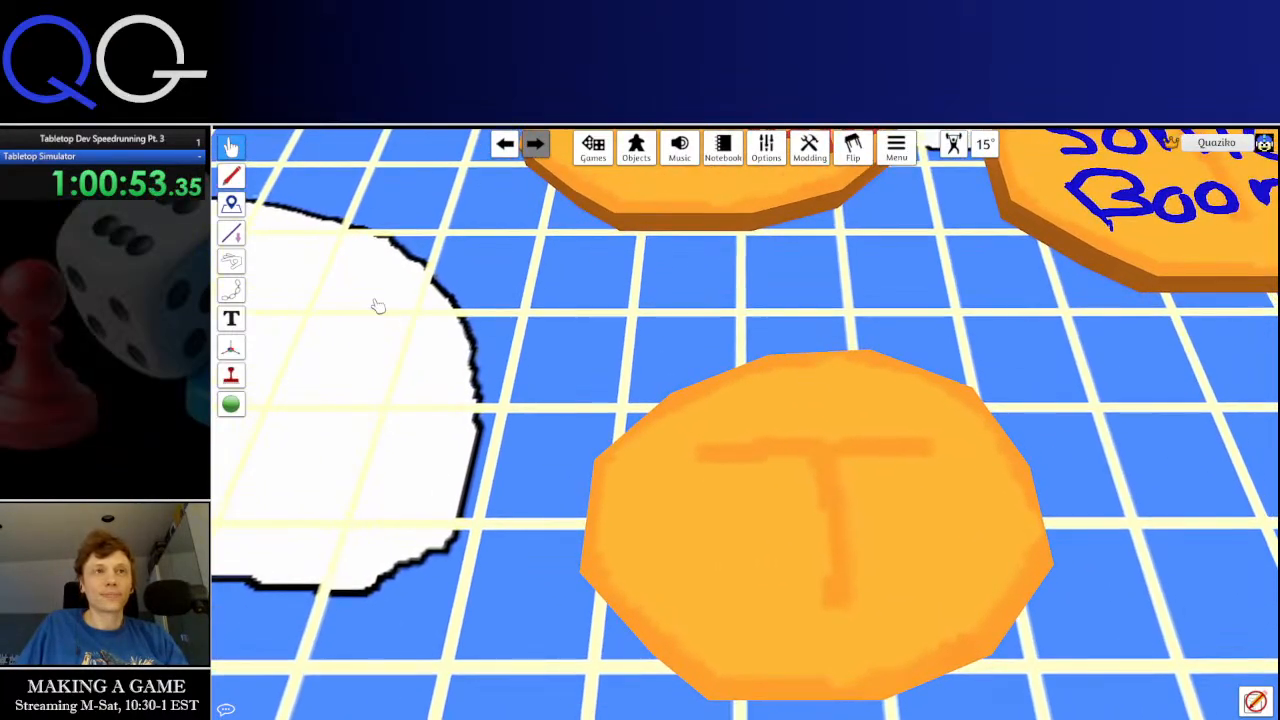
# Apply pink FA0CB9 as the drawing colour and choose the freehand pen
pyautogui.moveTo(231, 176)
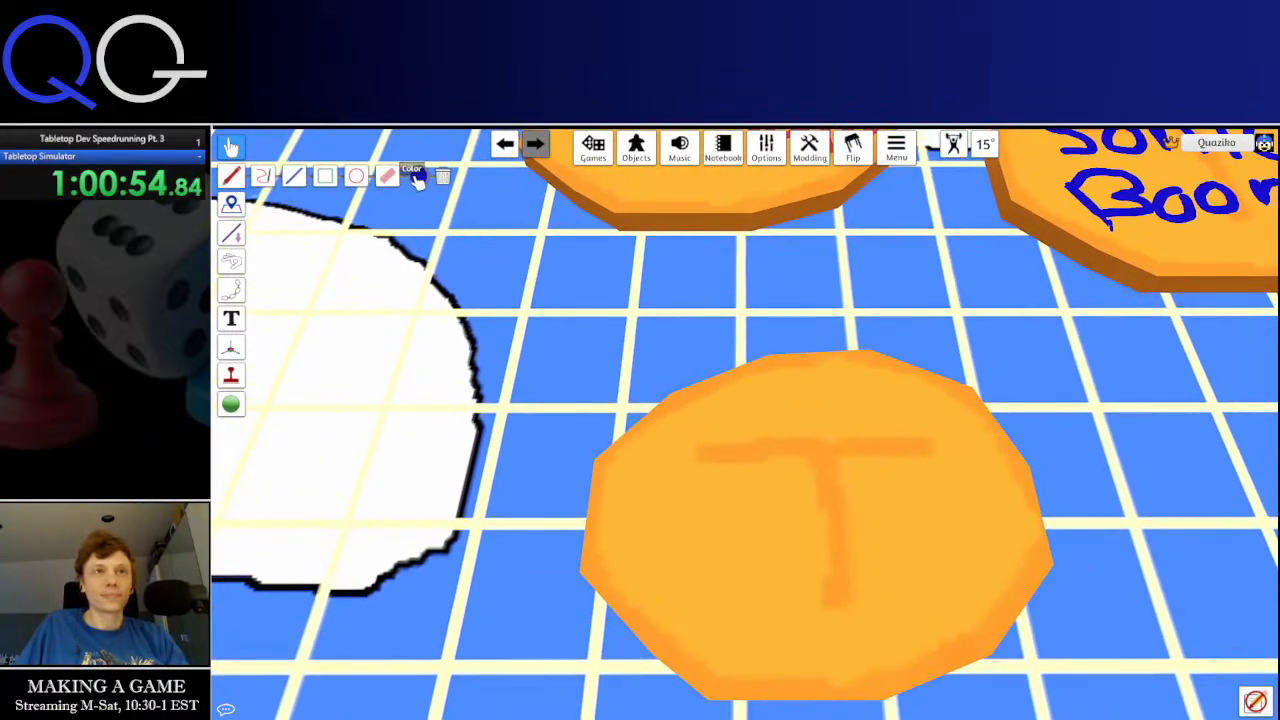
pyautogui.click(412, 176)
pyautogui.click(544, 376)
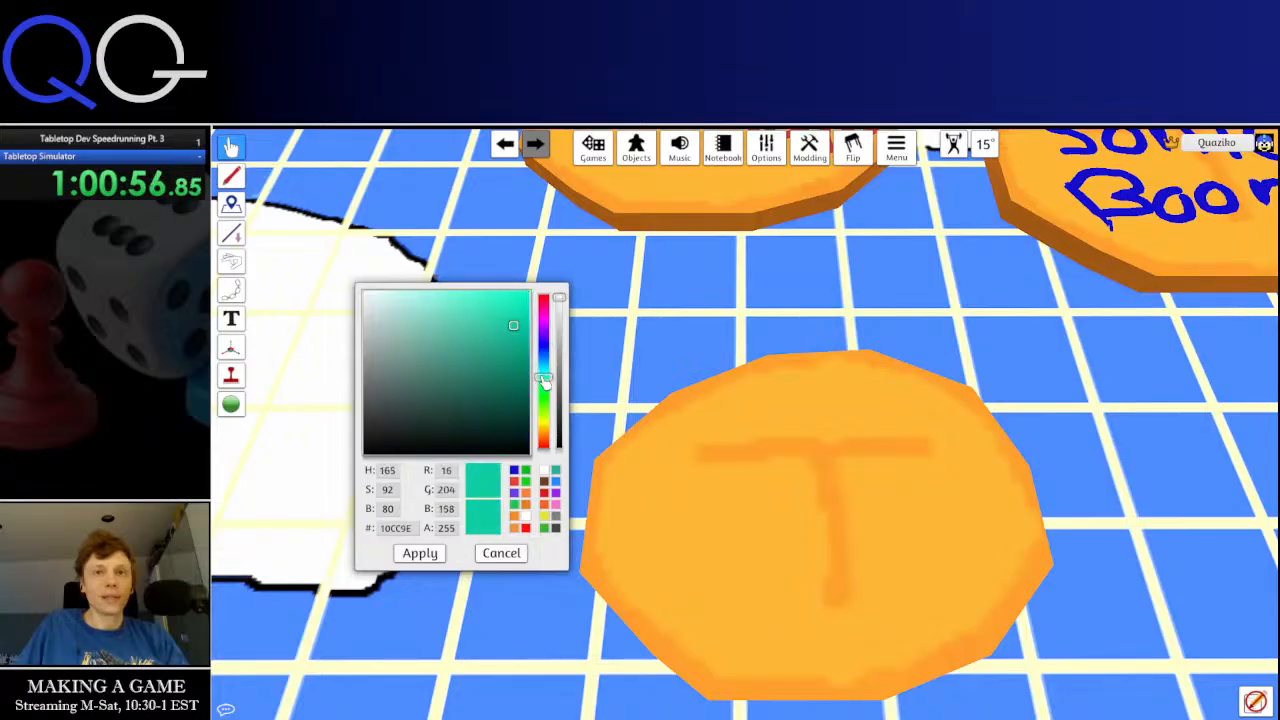
pyautogui.moveTo(545, 383); pyautogui.dragTo(552, 428)
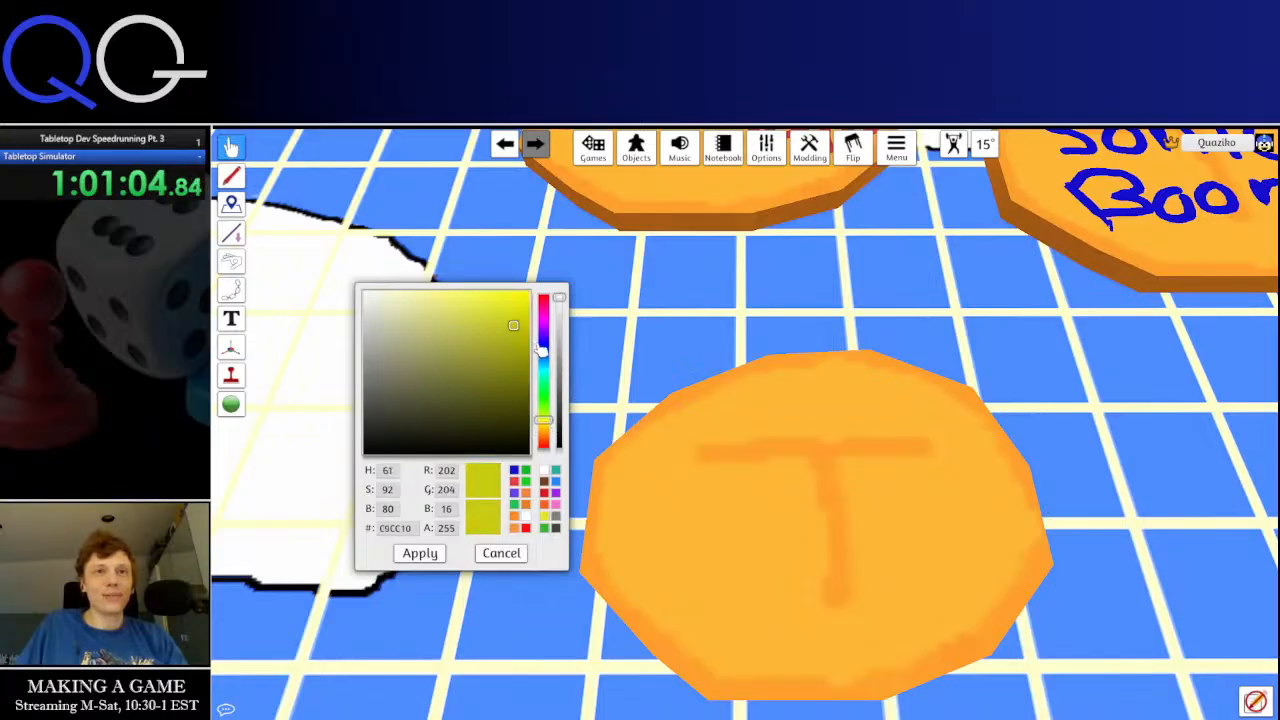
pyautogui.moveTo(541, 347); pyautogui.dragTo(553, 320)
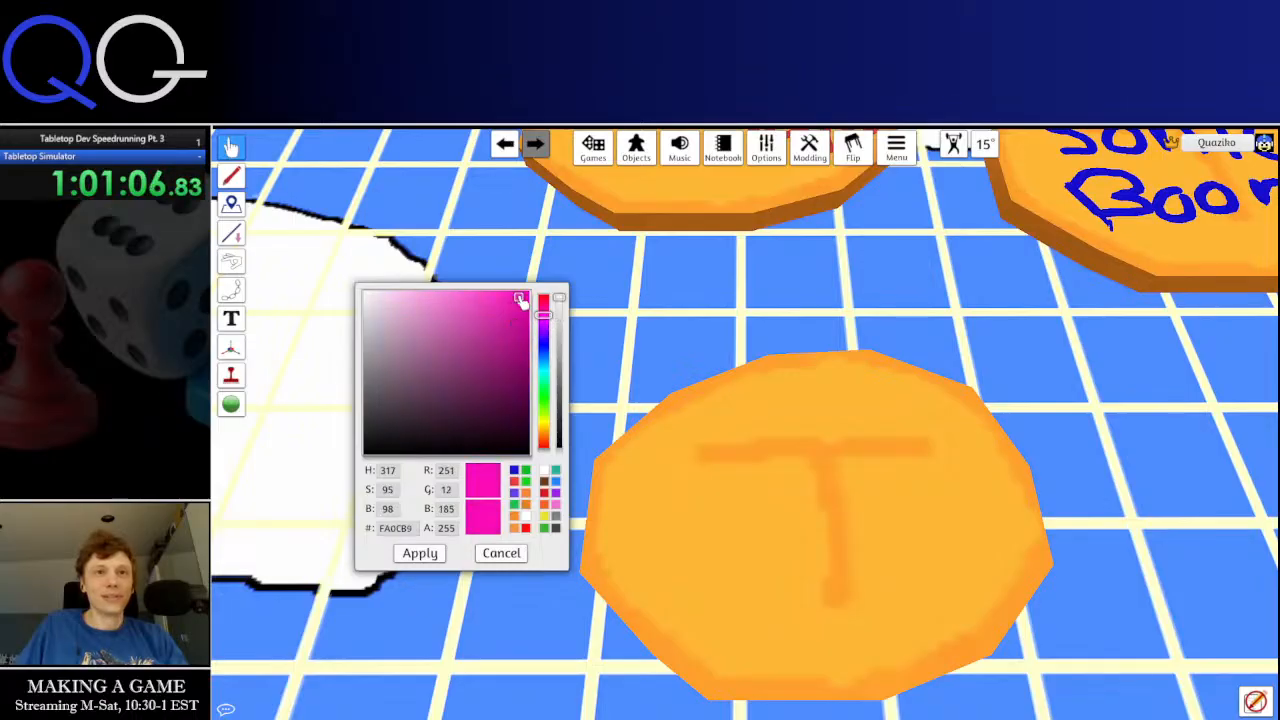
pyautogui.click(434, 555)
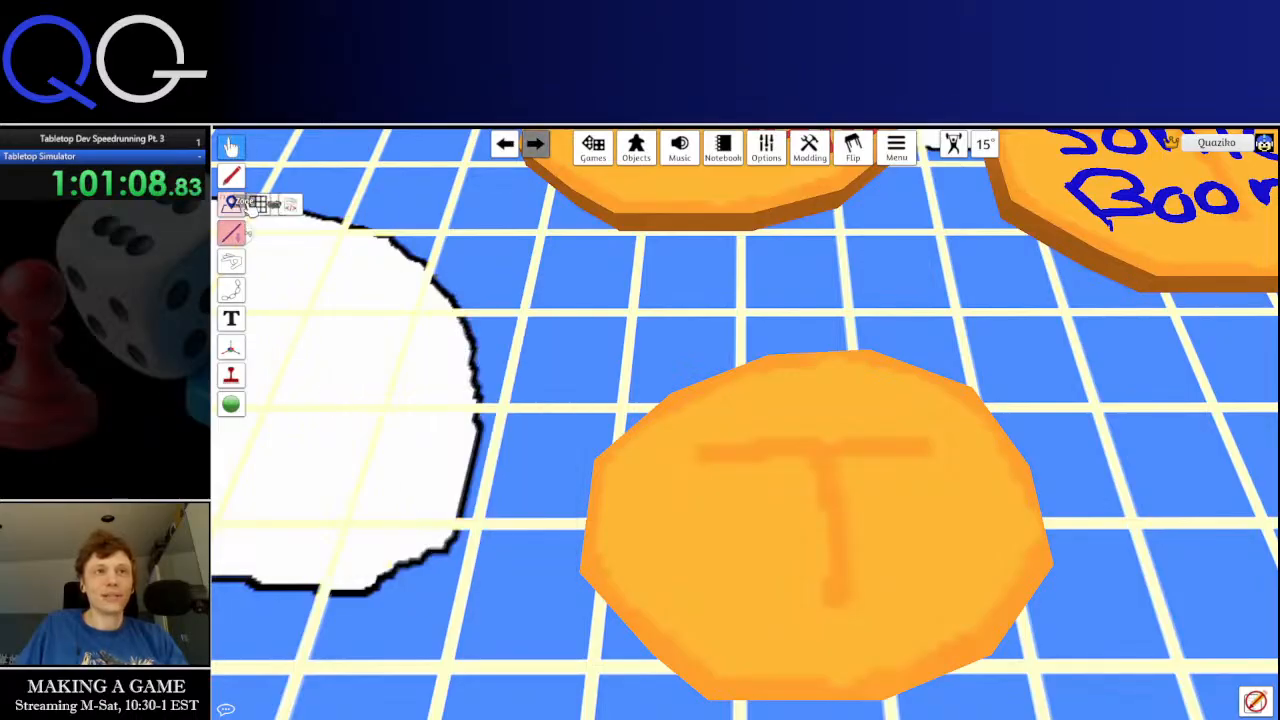
pyautogui.click(231, 176)
pyautogui.click(262, 177)
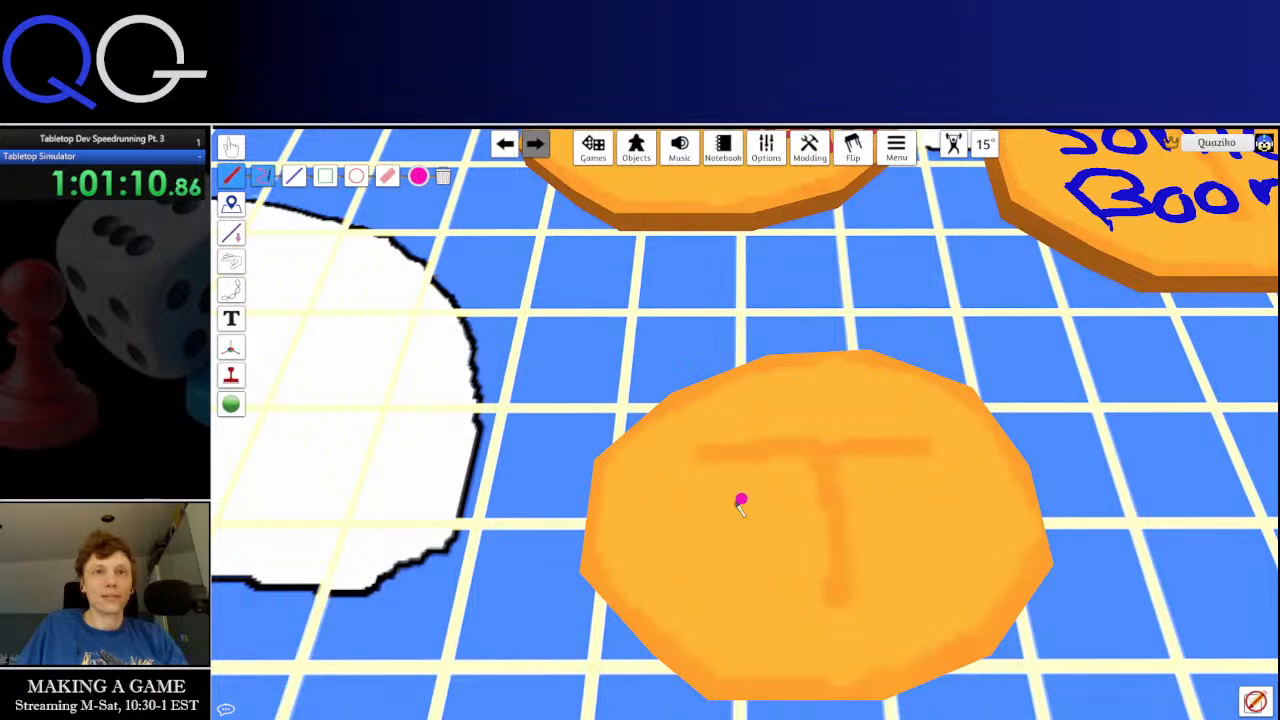
# Handwrite "Magnet" in pink across the upper half of the third enlarged trap token
pyautogui.moveTo(702, 441)
pyautogui.mouseDown()
pyautogui.moveTo(738, 484)
pyautogui.moveTo(789, 491)
pyautogui.moveTo(830, 538)
pyautogui.moveTo(800, 508)
pyautogui.mouseUp()
pyautogui.moveTo(874, 470)
pyautogui.mouseDown()
pyautogui.moveTo(950, 516)
pyautogui.moveTo(998, 503)
pyautogui.mouseUp()
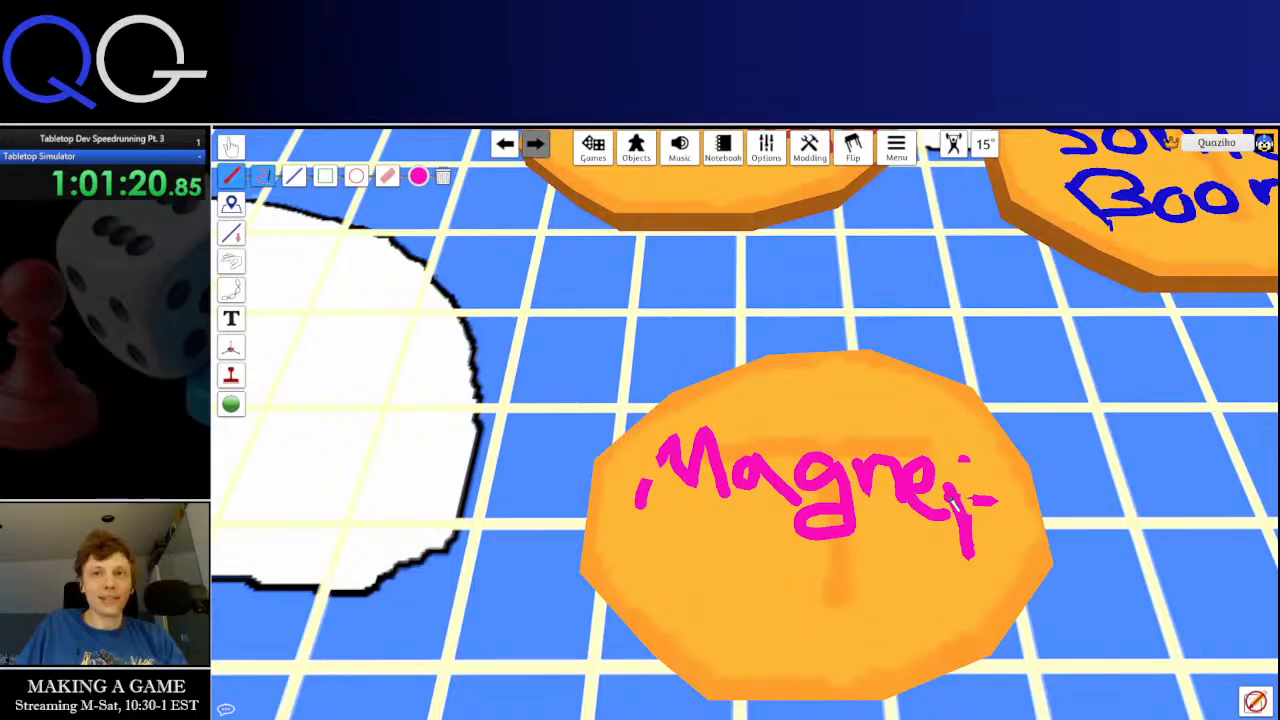
pyautogui.press('d')
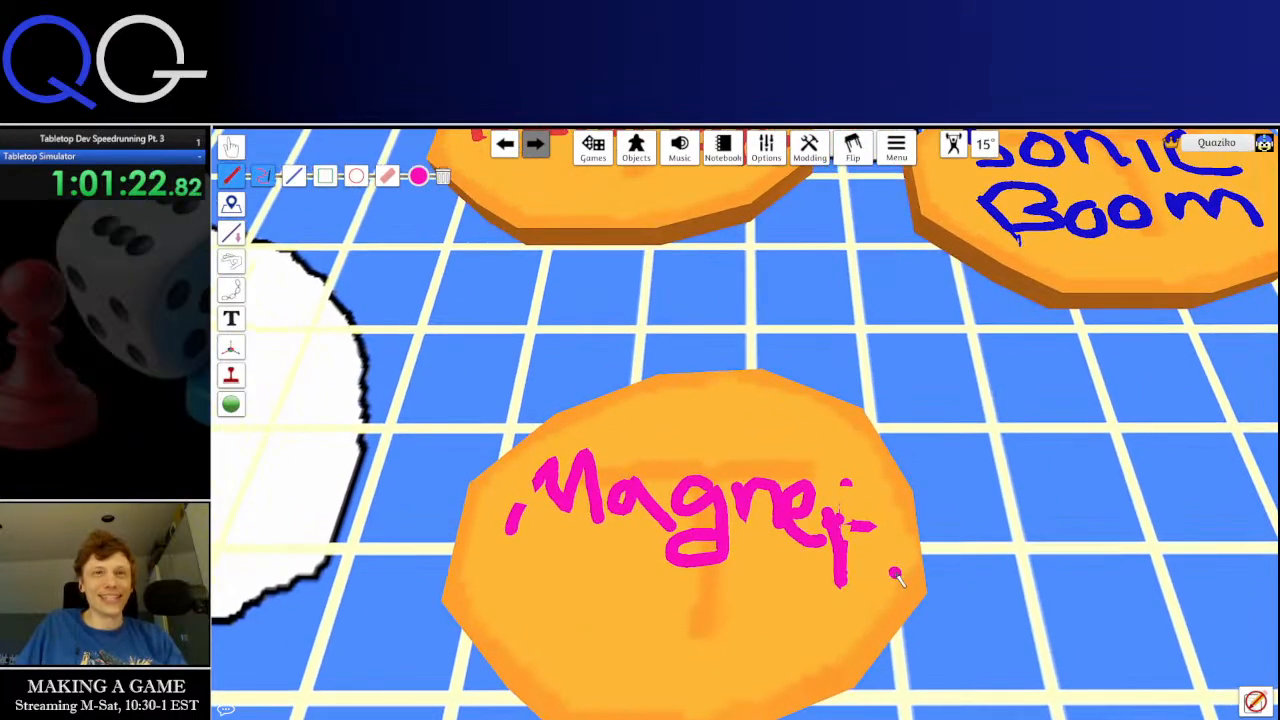
pyautogui.scroll(1, 893, 574)
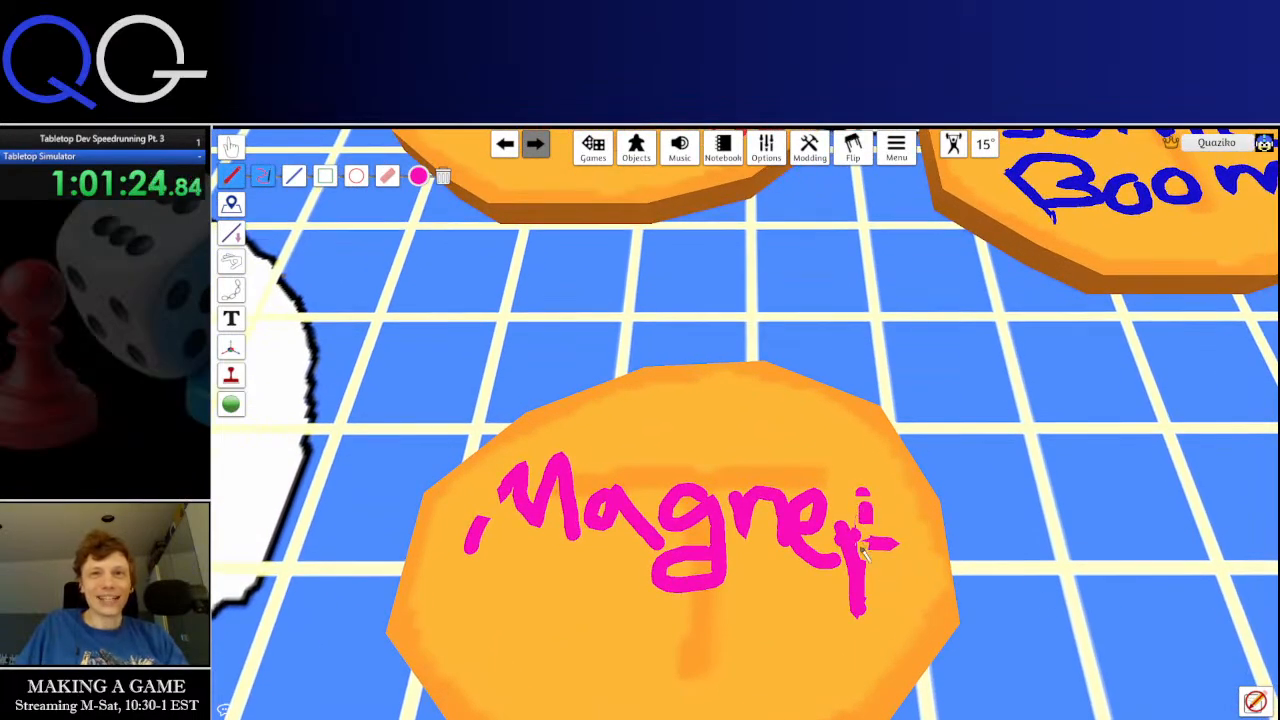
# Draw a small pink horseshoe magnet with filled-in ends below the word on the Magnet token
pyautogui.scroll(-2, 631, 591)
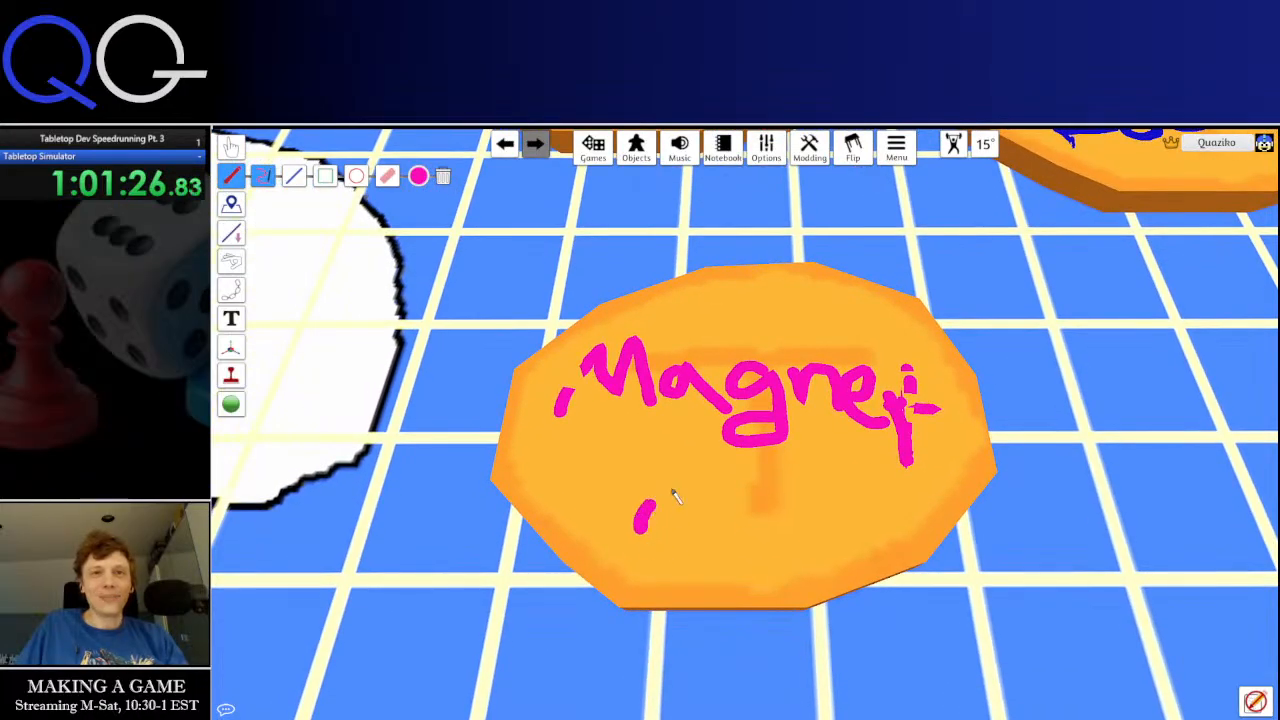
pyautogui.moveTo(673, 491); pyautogui.dragTo(800, 518)
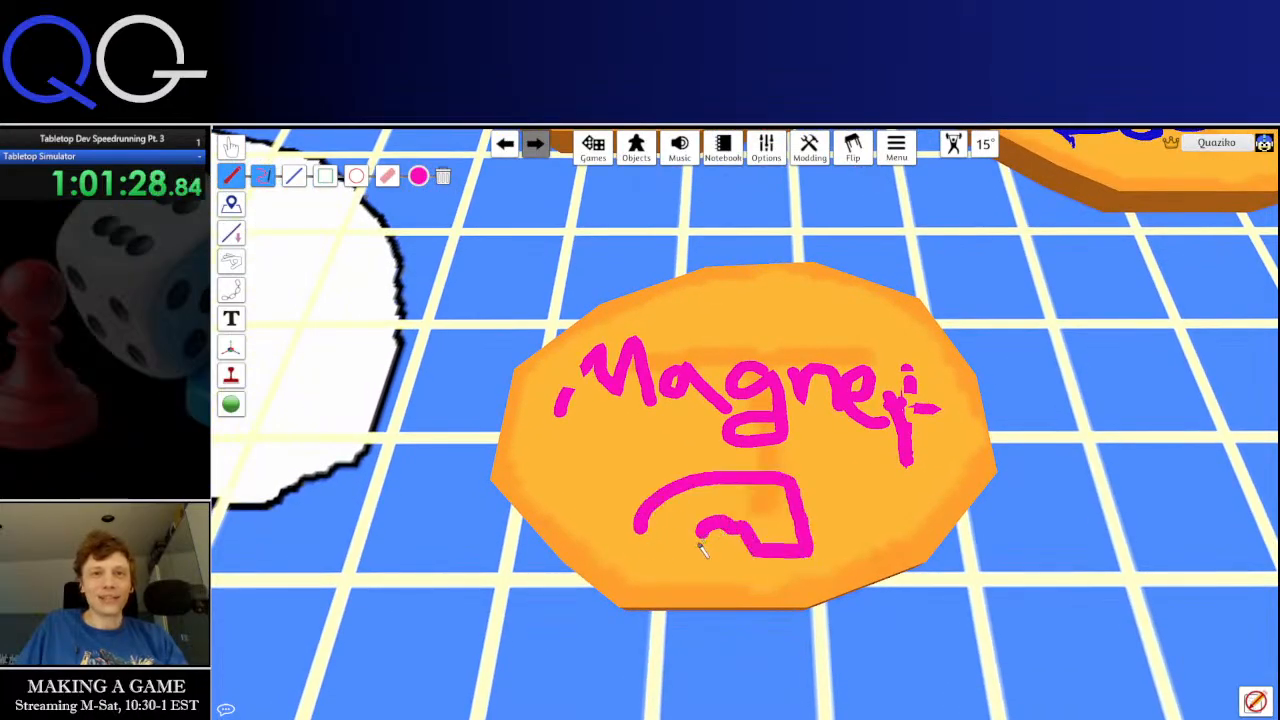
pyautogui.moveTo(677, 530); pyautogui.dragTo(697, 543)
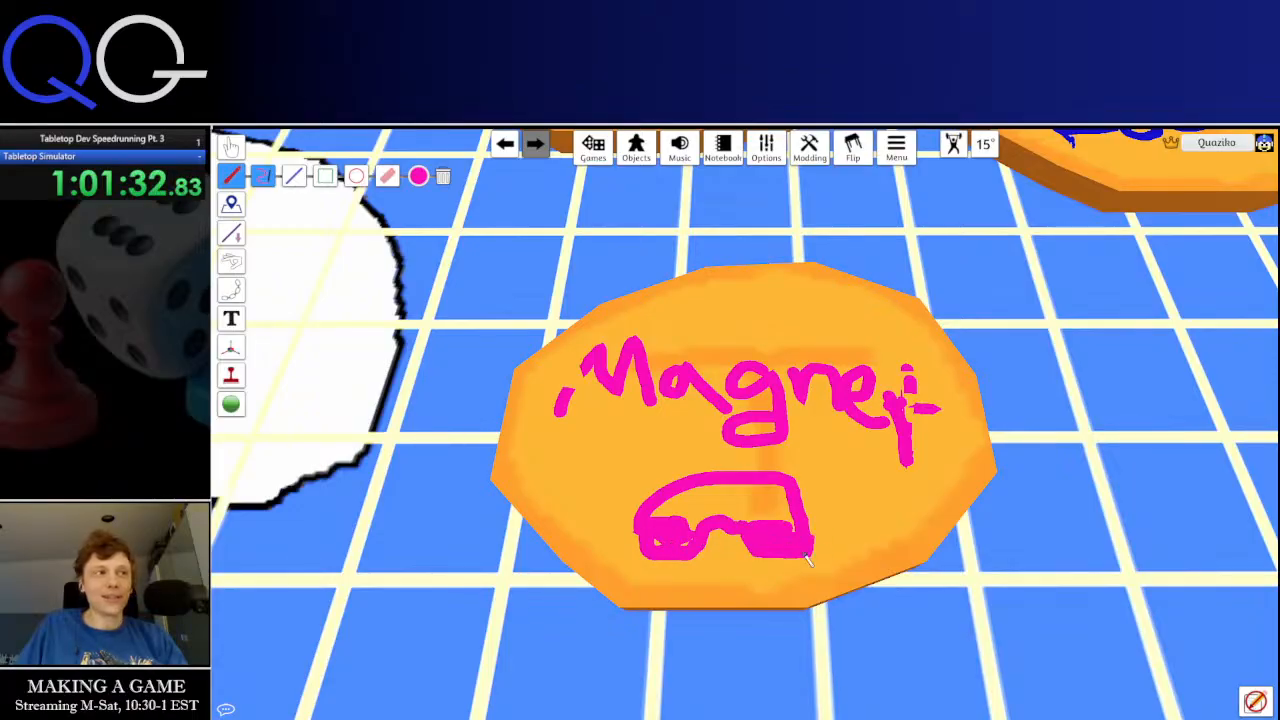
pyautogui.press('w')
pyautogui.scroll(-4, 737, 470)
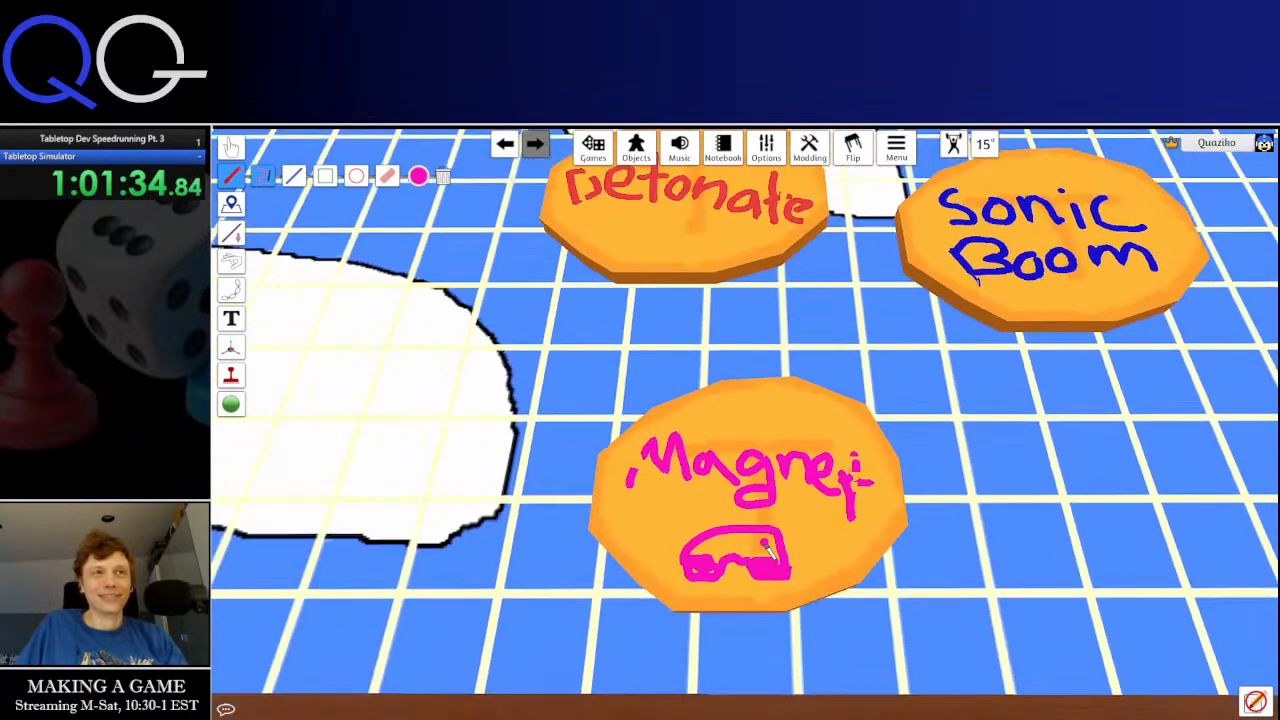
# Unlock the Magnet trap token and move it beneath the Sonic Boom token on the map
pyautogui.click(231, 146)
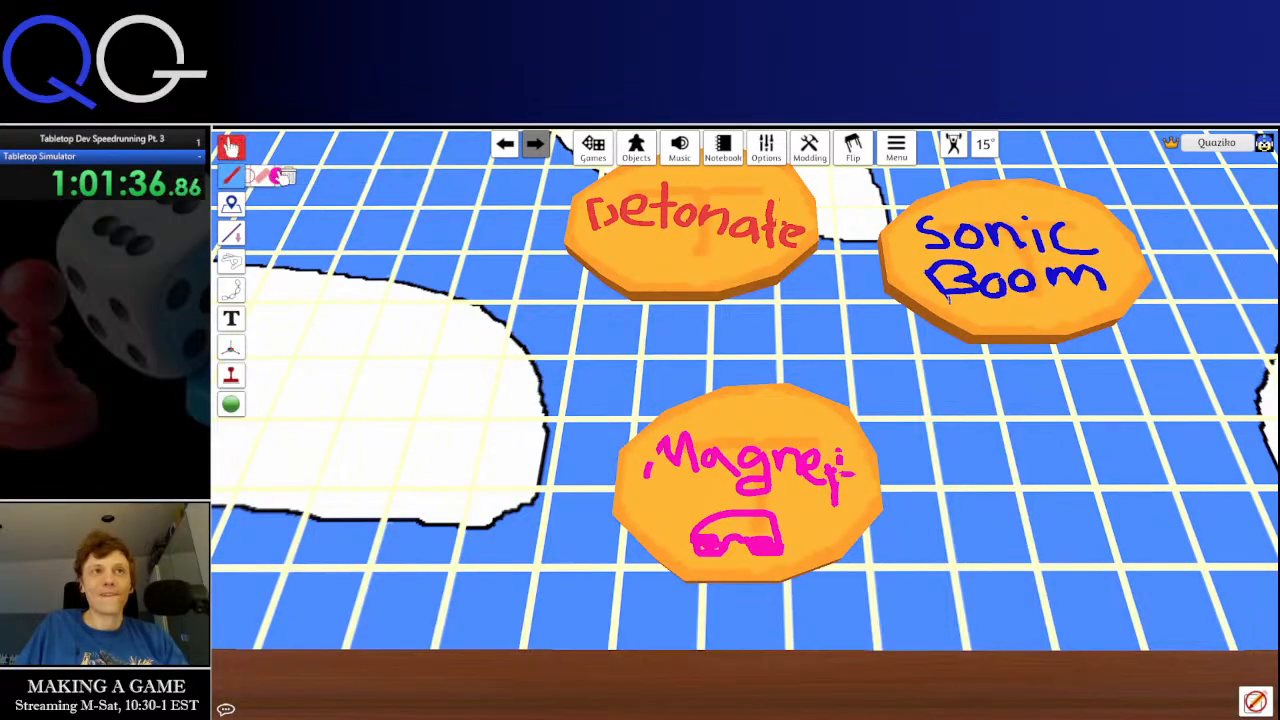
pyautogui.rightClick(721, 450)
pyautogui.moveTo(762, 475)
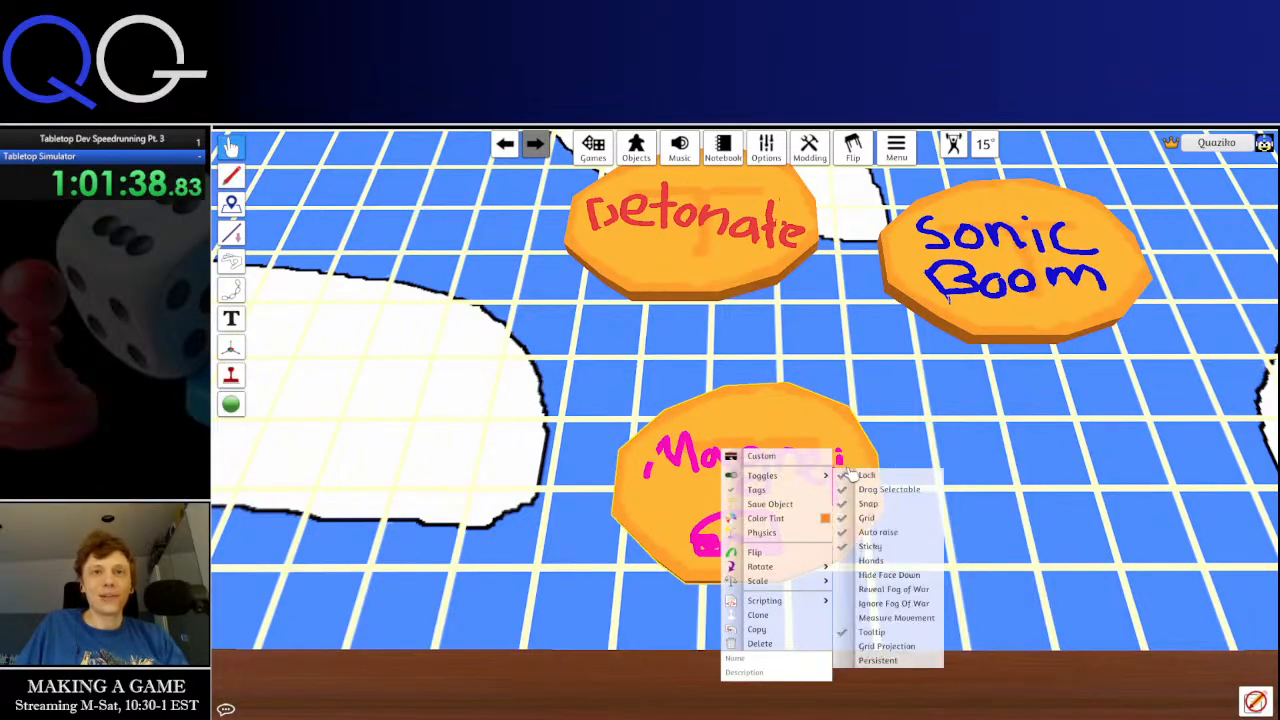
pyautogui.press('w')
pyautogui.press('d')
pyautogui.moveTo(580, 492); pyautogui.dragTo(972, 468)
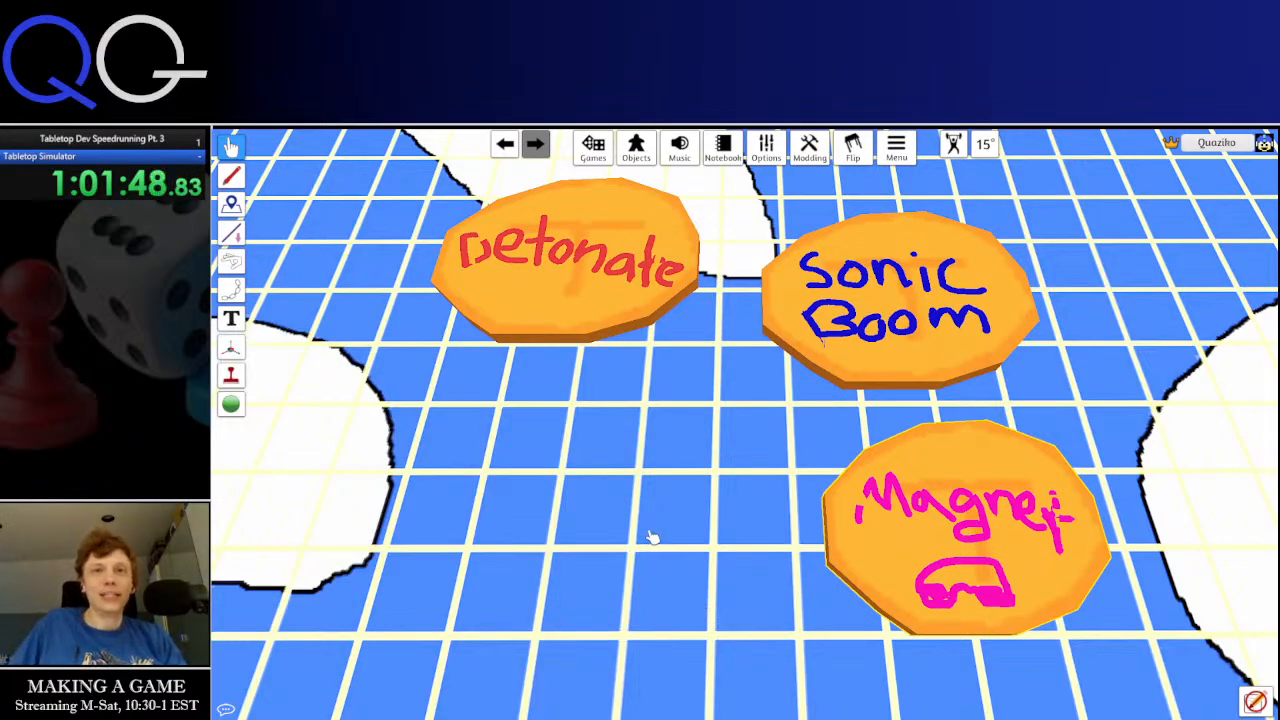
# Take another trap token from the orange pile and place it on the map beside the Magnet token
pyautogui.press('s')
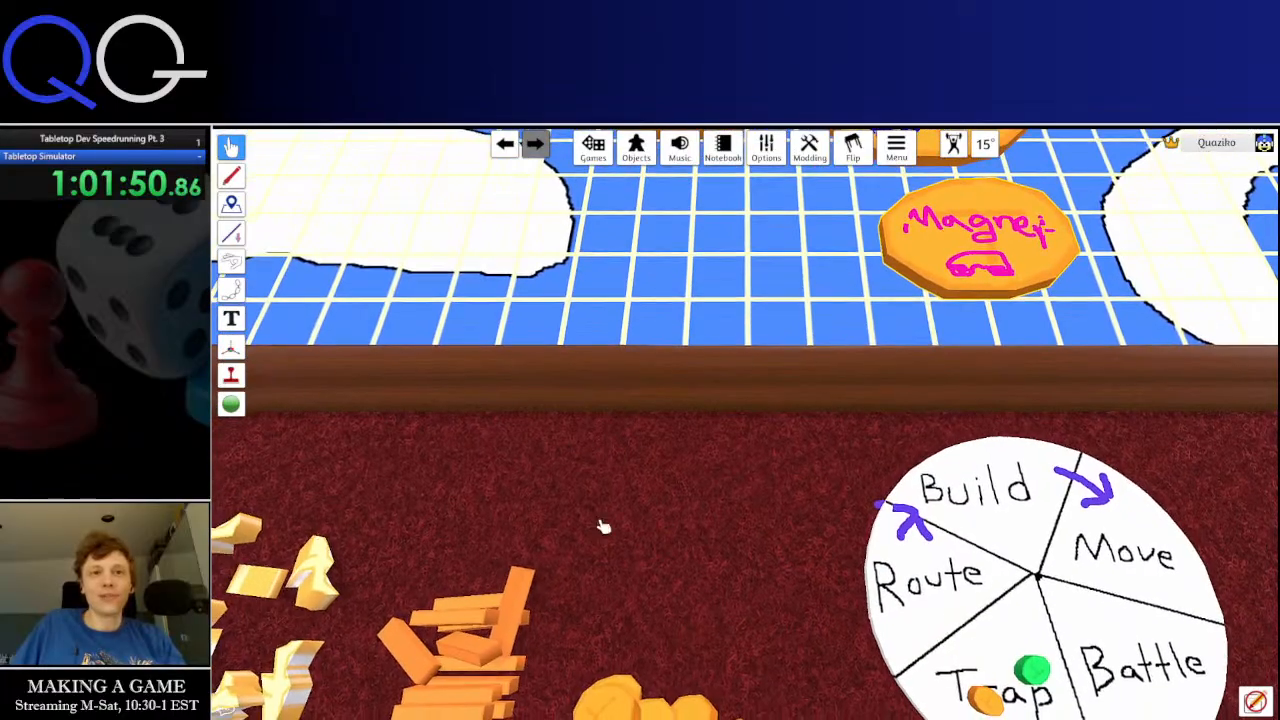
pyautogui.moveTo(612, 696); pyautogui.dragTo(716, 449)
pyautogui.press('w')
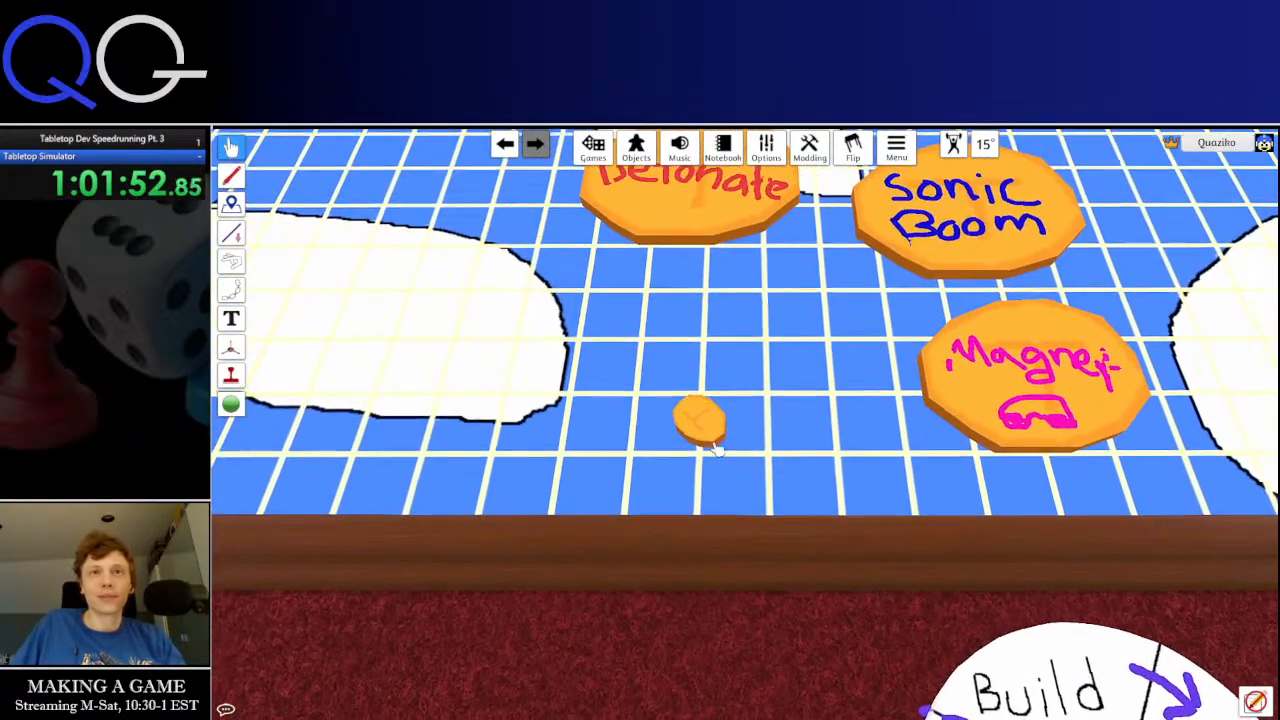
pyautogui.scroll(5, 697, 403)
pyautogui.moveTo(666, 413)
pyautogui.mouseDown()
pyautogui.moveTo(690, 418)
pyautogui.moveTo(676, 411)
pyautogui.mouseUp()
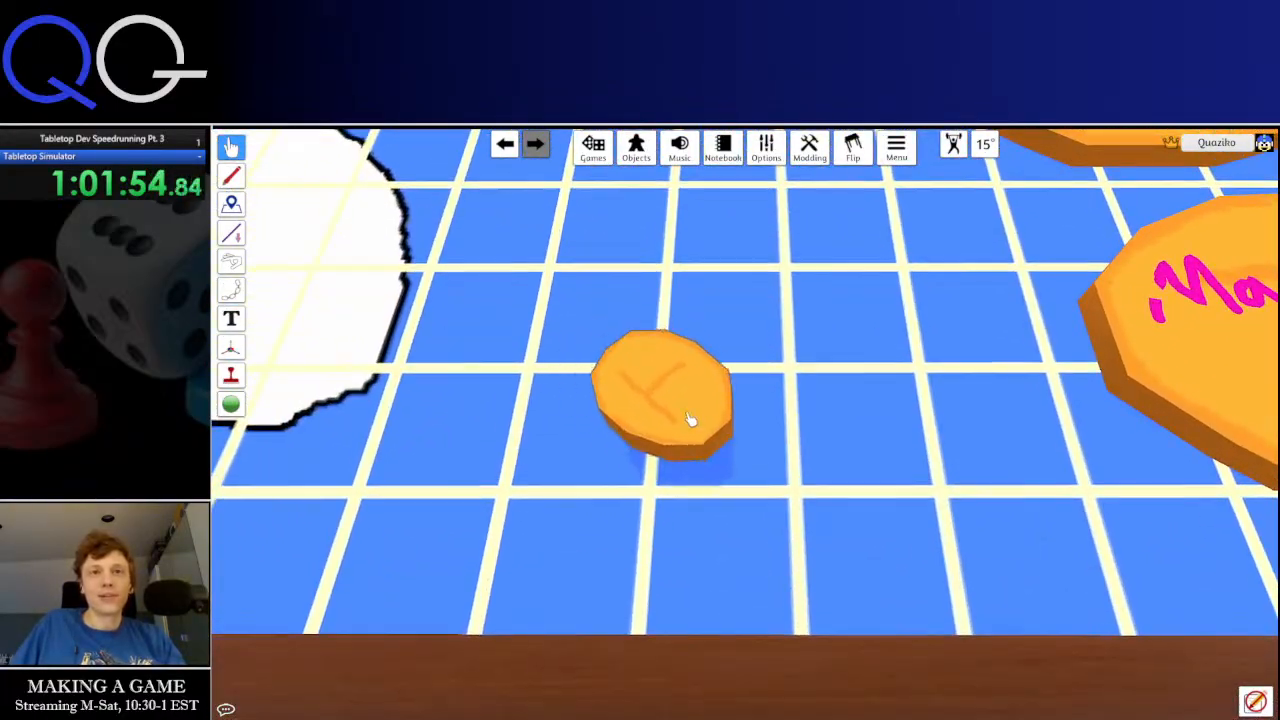
# Rotate the new trap token until its T reads upright, keeping it beside the Magnet token
pyautogui.press('e')
pyautogui.press('e')
pyautogui.press('e')
pyautogui.press('e')
pyautogui.press('e')
pyautogui.press('e')
pyautogui.press('e')
pyautogui.press('e')
pyautogui.press('e')
pyautogui.press('q')
pyautogui.press('w')
pyautogui.press('a')
pyautogui.moveTo(768, 454); pyautogui.dragTo(837, 429)
# Enlarge the new trap token to about the size of the labelled tokens, with its T side facing up
pyautogui.press('+')
pyautogui.press('+')
pyautogui.press('+')
pyautogui.press('+')
pyautogui.press('+')
pyautogui.press('+')
pyautogui.press('+')
pyautogui.press('+')
pyautogui.press('+')
pyautogui.press('+')
pyautogui.press('f')
pyautogui.press('d')
pyautogui.press('w')
pyautogui.press('s')
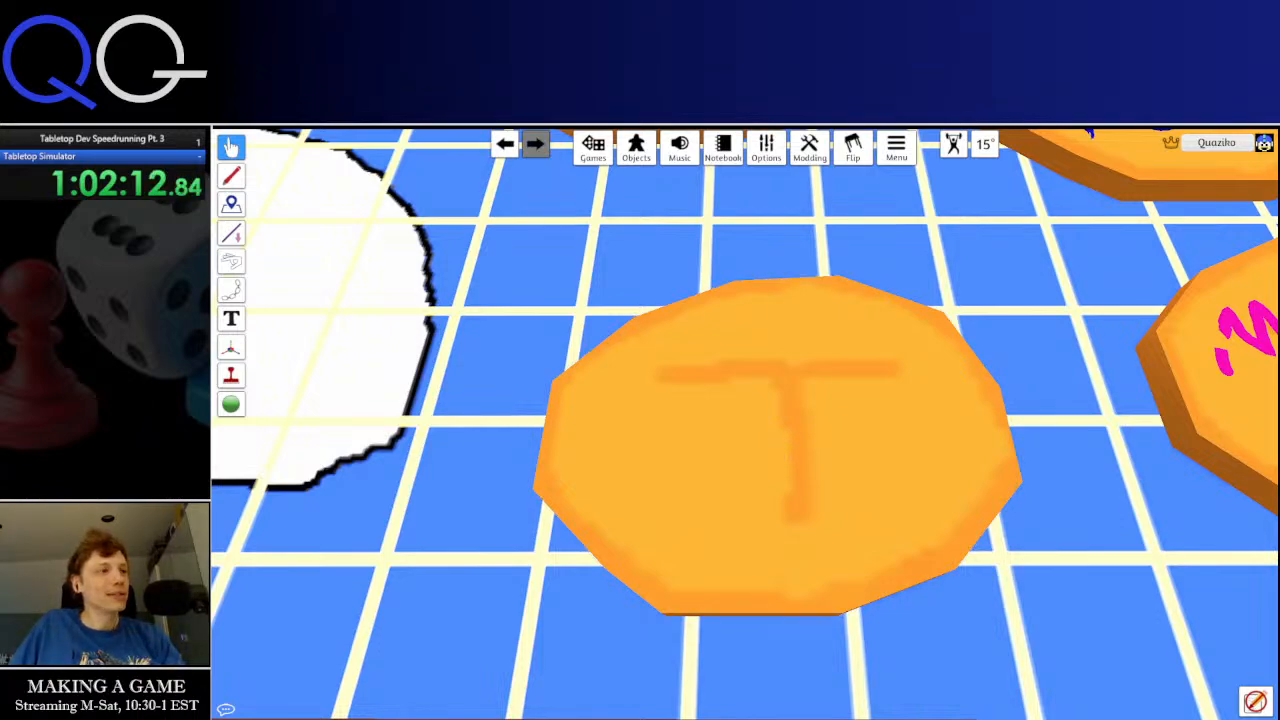
# Lock the fourth enlarged trap token in place on the map
pyautogui.rightClick(737, 409)
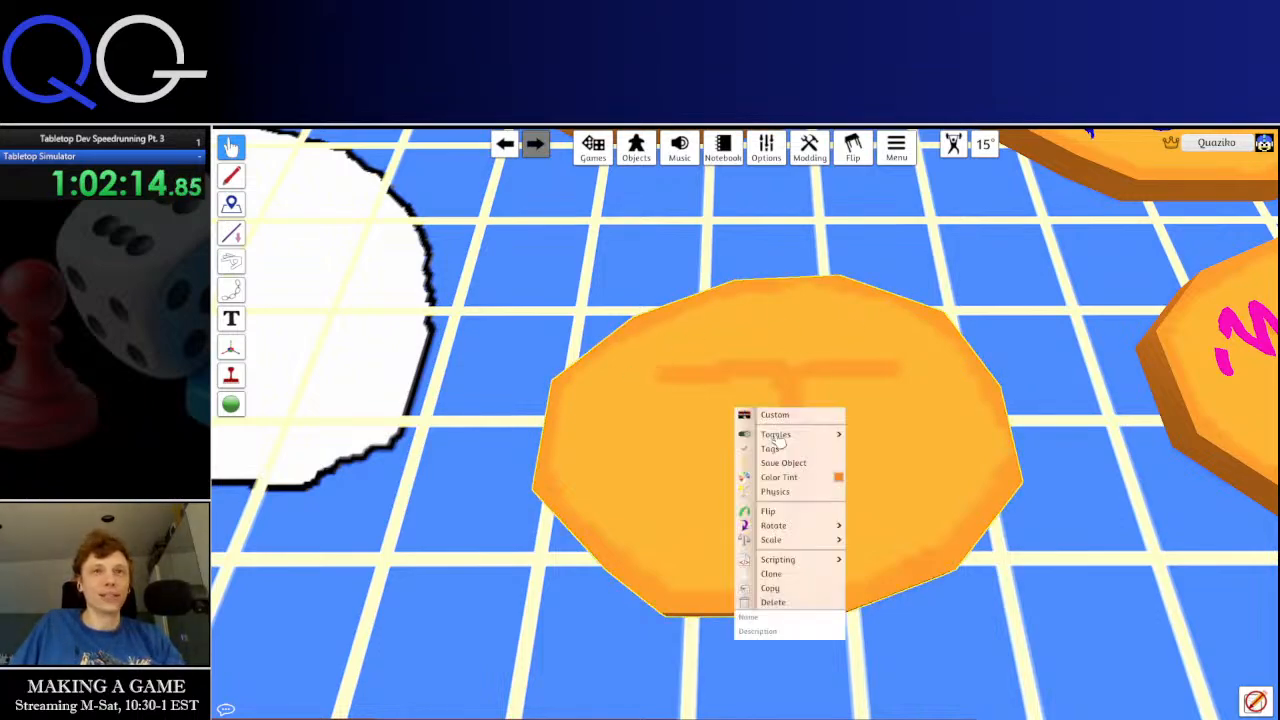
pyautogui.moveTo(835, 441)
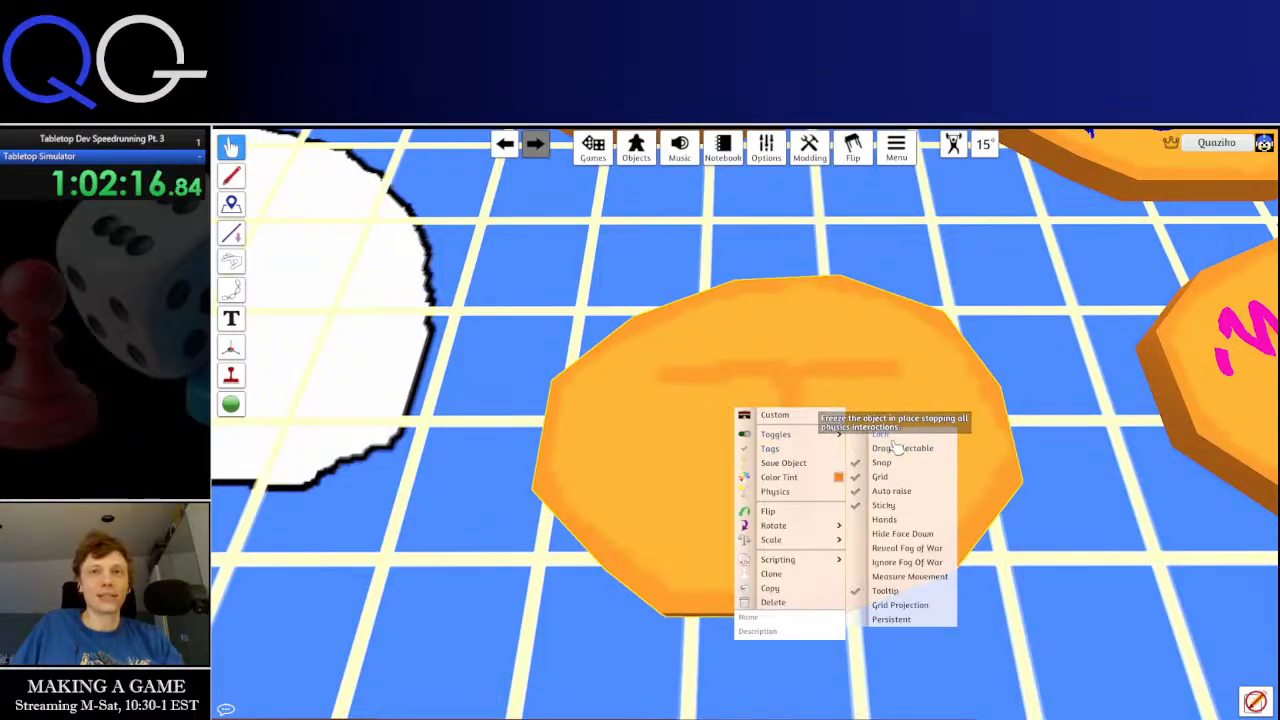
pyautogui.click(902, 437)
pyautogui.click(664, 382)
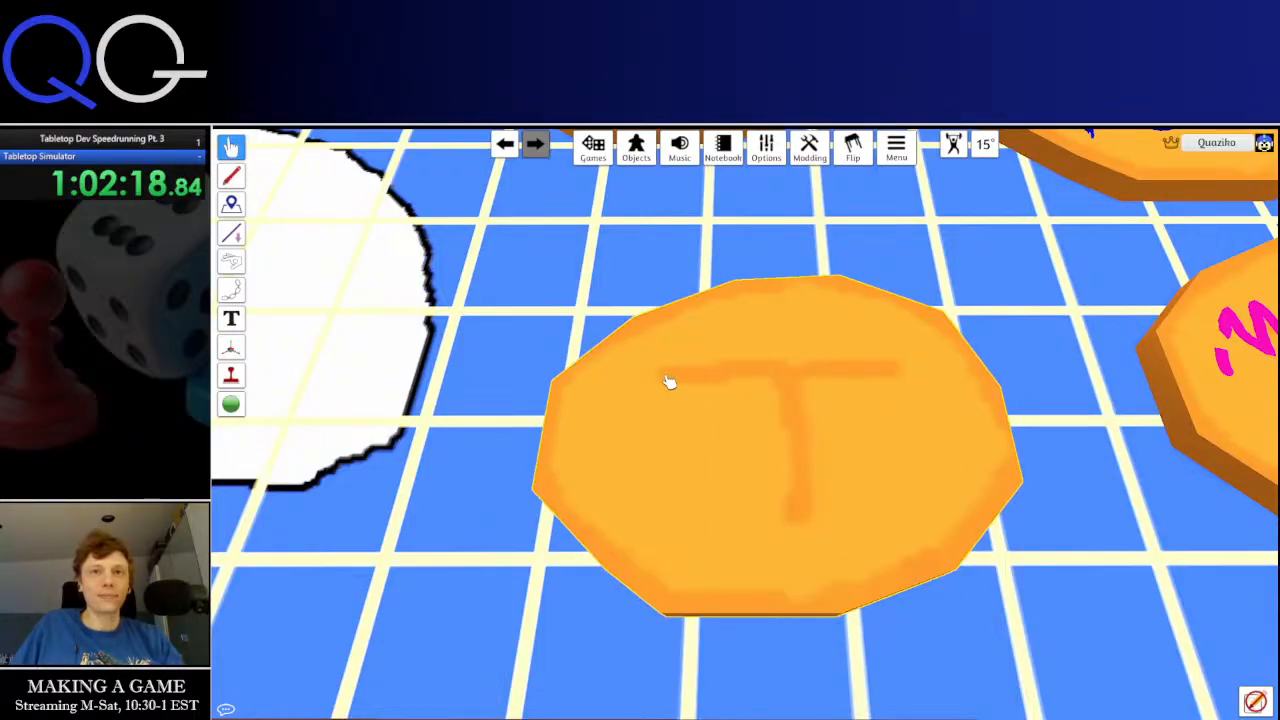
# Choose the freehand pen and apply black as the drawing colour
pyautogui.press('d')
pyautogui.press('w')
pyautogui.click(231, 175)
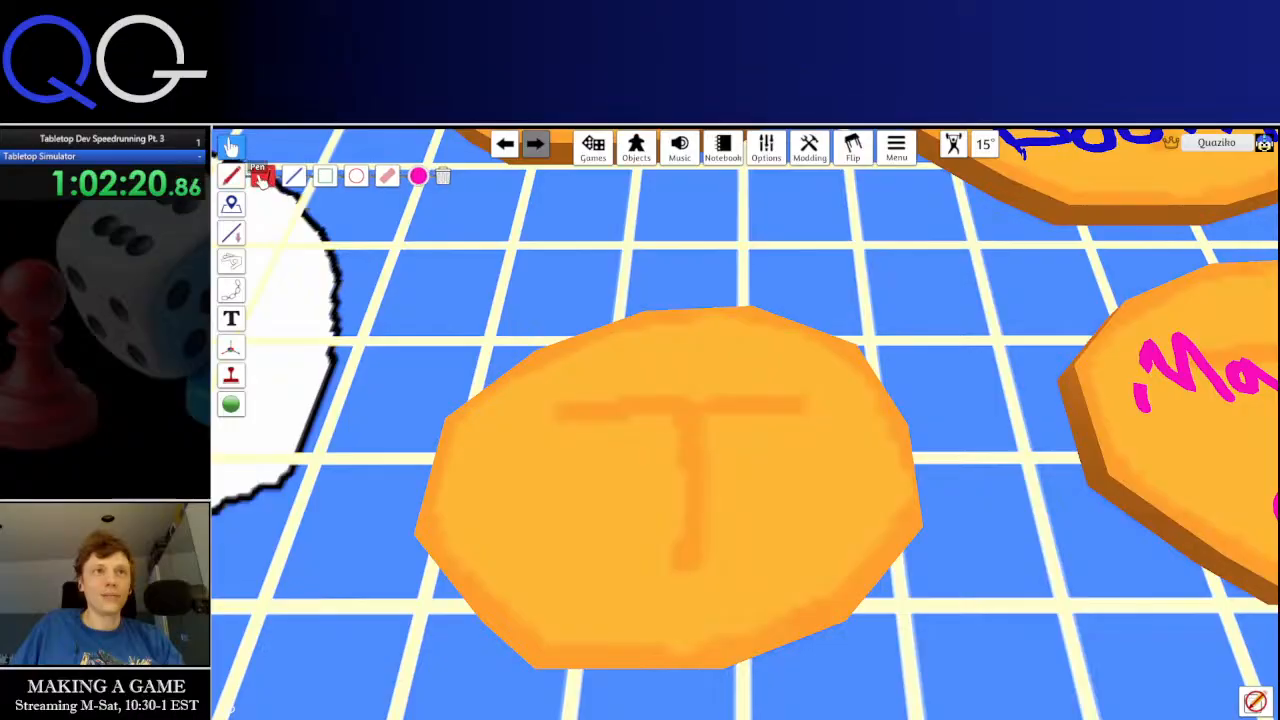
pyautogui.click(418, 176)
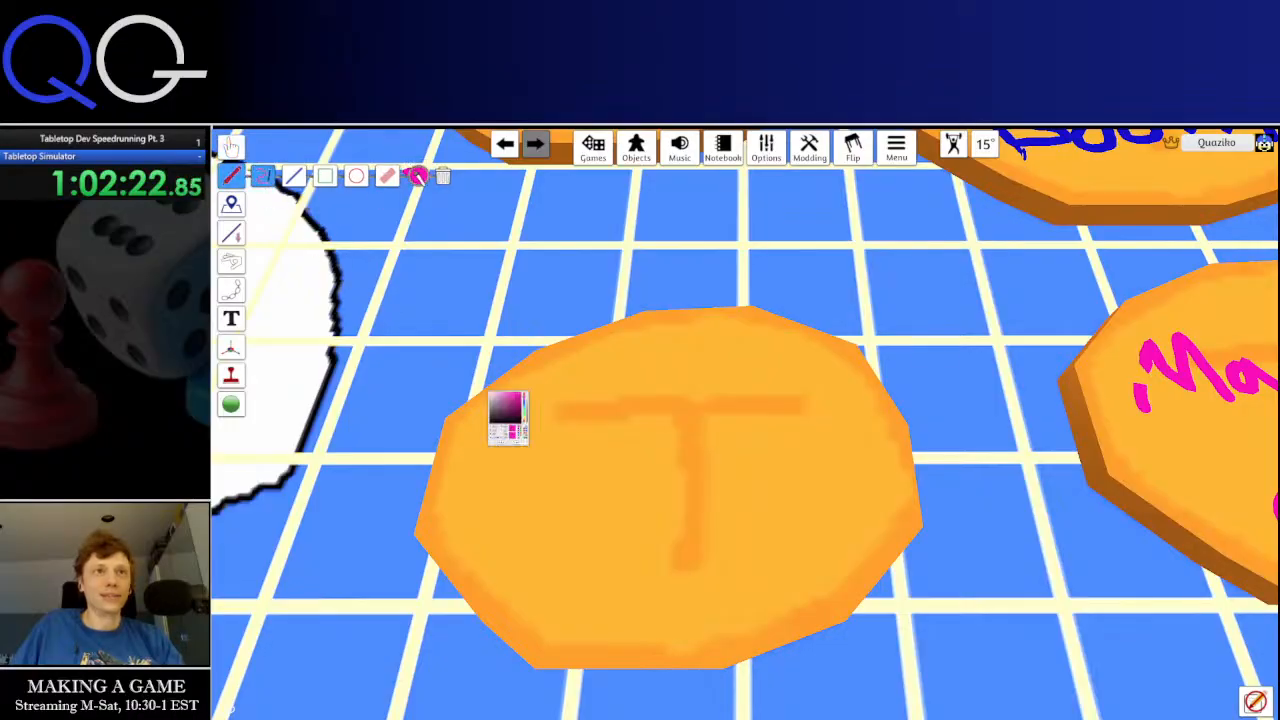
pyautogui.moveTo(513, 425)
pyautogui.mouseDown()
pyautogui.moveTo(528, 455)
pyautogui.moveTo(640, 440)
pyautogui.mouseUp()
pyautogui.click(428, 553)
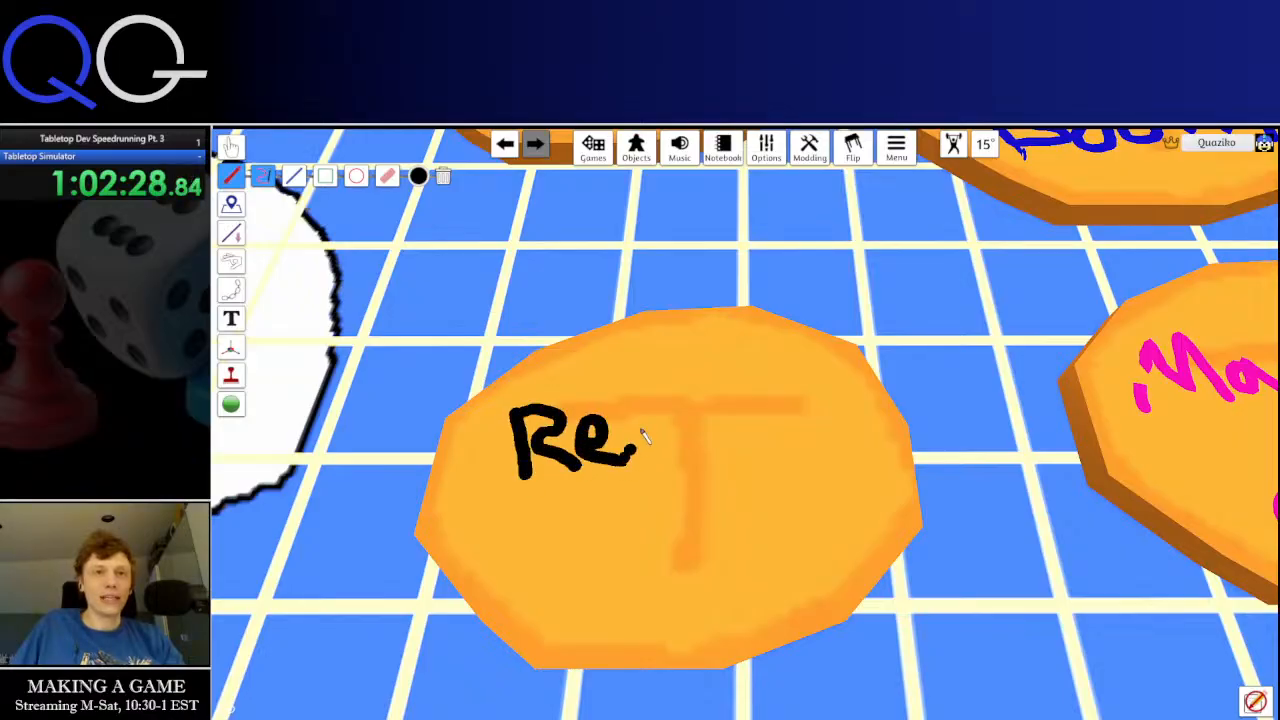
# Try to handwrite "Relay Trigger" in black on the fourth enlarged trap token, and undo the writing
pyautogui.moveTo(644, 392); pyautogui.dragTo(654, 476)
pyautogui.moveTo(706, 440)
pyautogui.mouseDown()
pyautogui.moveTo(684, 455)
pyautogui.moveTo(757, 463)
pyautogui.moveTo(767, 512)
pyautogui.mouseUp()
pyautogui.moveTo(504, 518)
pyautogui.mouseDown()
pyautogui.moveTo(612, 516)
pyautogui.moveTo(548, 575)
pyautogui.moveTo(650, 555)
pyautogui.moveTo(688, 572)
pyautogui.moveTo(680, 598)
pyautogui.moveTo(634, 600)
pyautogui.mouseUp()
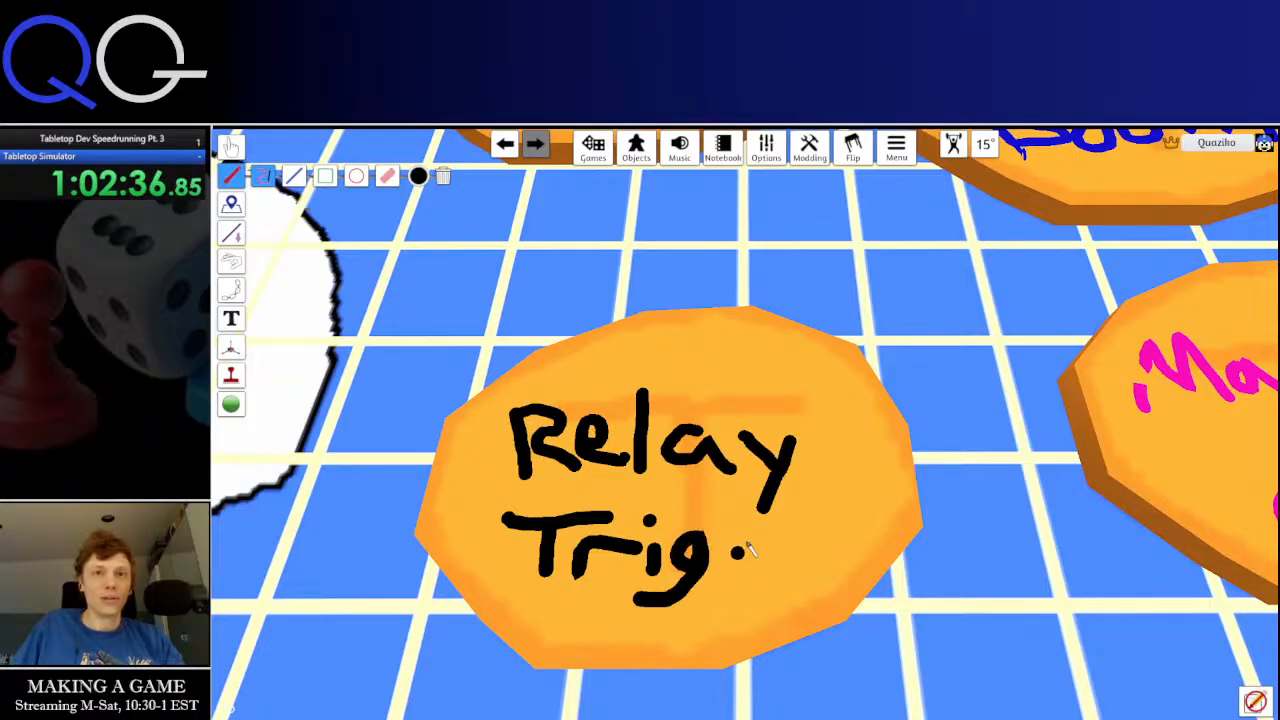
pyautogui.moveTo(762, 527)
pyautogui.mouseDown()
pyautogui.moveTo(735, 560)
pyautogui.moveTo(760, 598)
pyautogui.moveTo(712, 602)
pyautogui.mouseUp()
pyautogui.moveTo(776, 540)
pyautogui.mouseDown()
pyautogui.moveTo(818, 508)
pyautogui.moveTo(824, 556)
pyautogui.mouseUp()
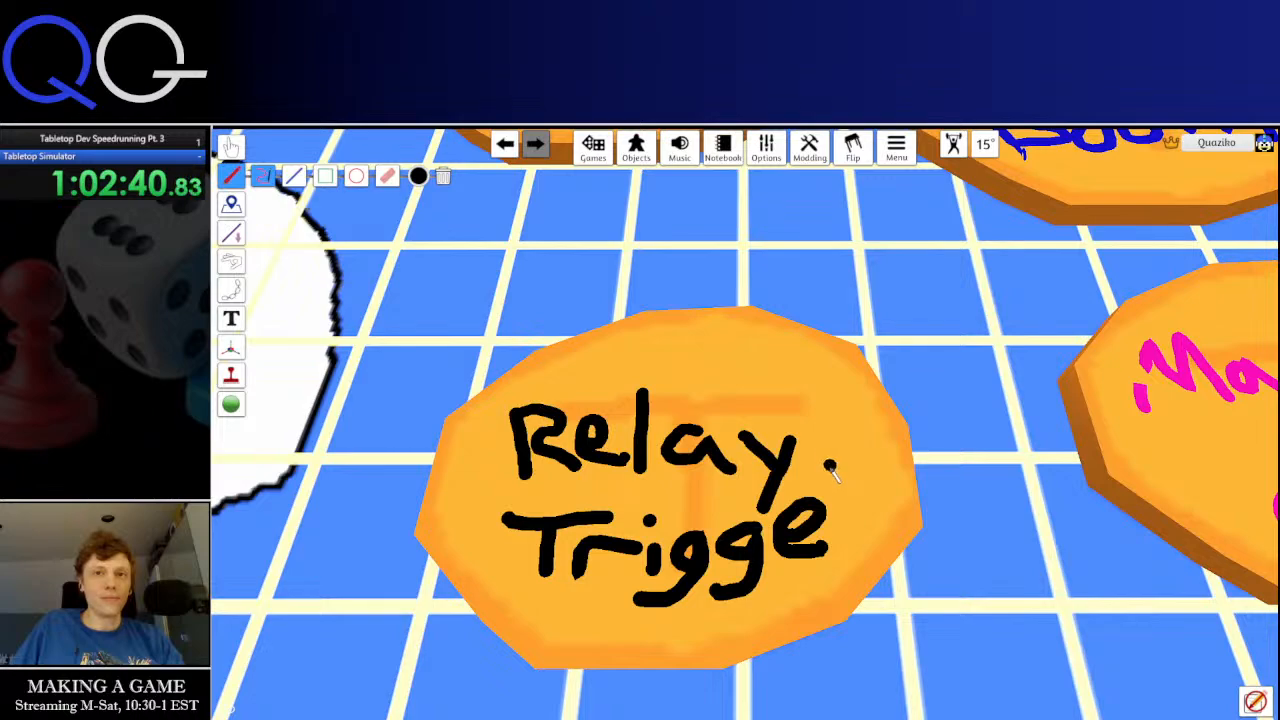
pyautogui.moveTo(864, 422)
pyautogui.mouseDown()
pyautogui.moveTo(848, 470)
pyautogui.moveTo(802, 522)
pyautogui.mouseUp()
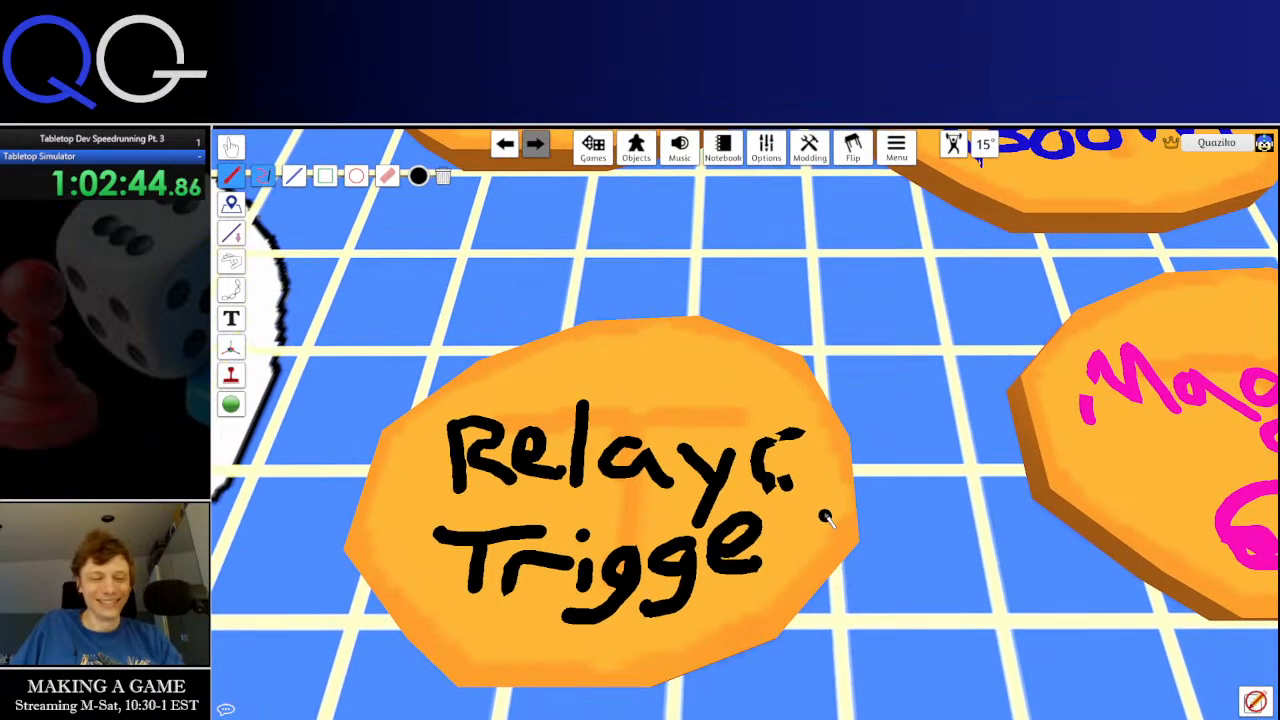
pyautogui.hotkey('ctrl', 'z')
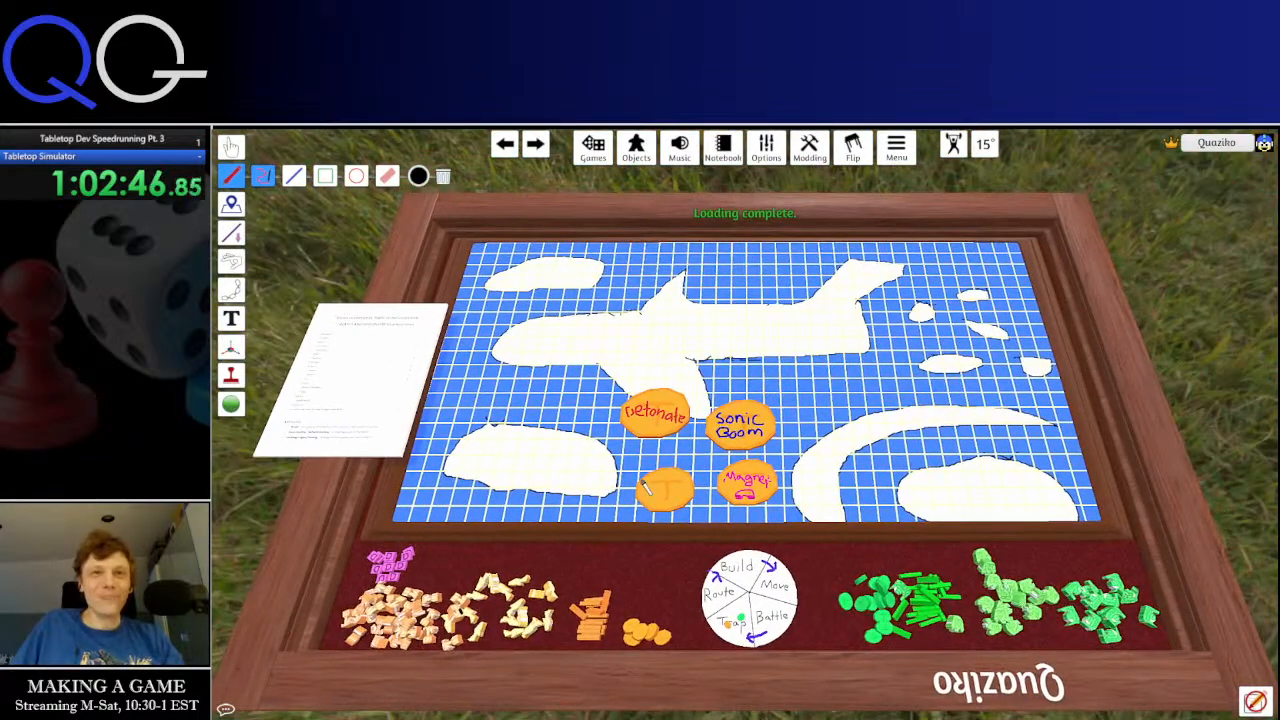
# Handwrite "Relay Trigger" in black on two lines across the blank enlarged trap token, leaving room for the final letters
pyautogui.scroll(10, 645, 487)
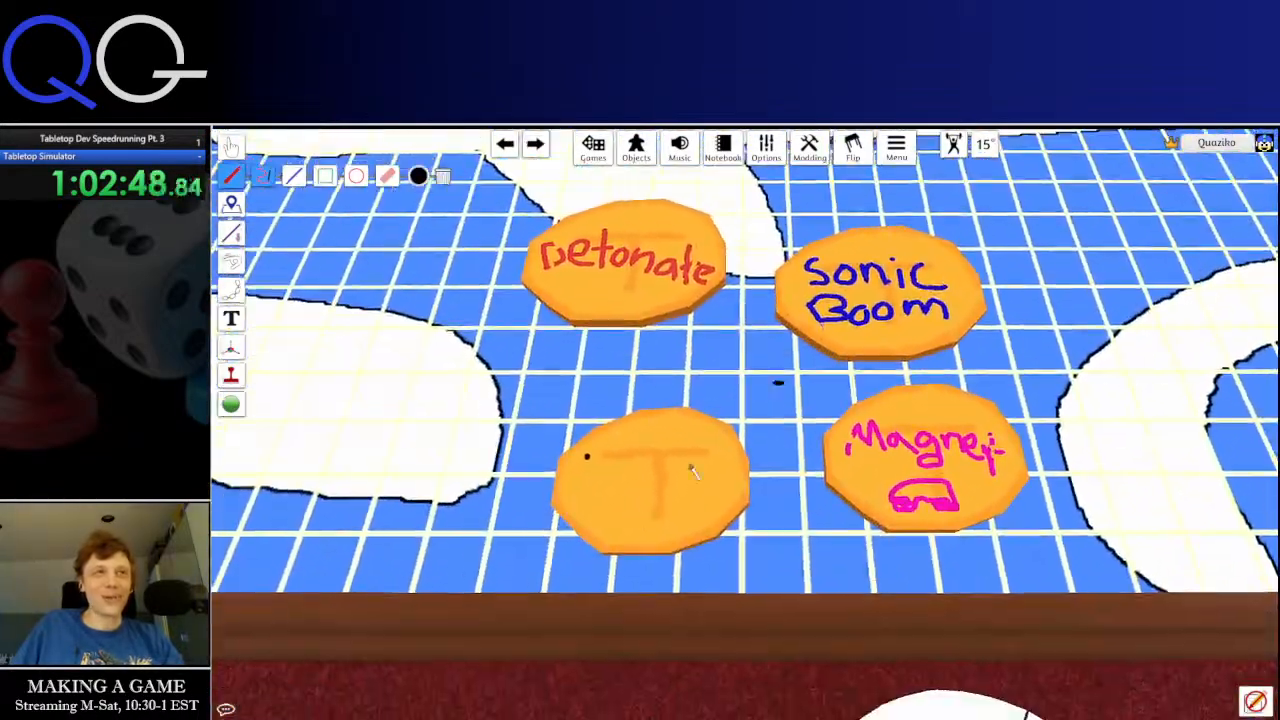
pyautogui.scroll(5, 566, 508)
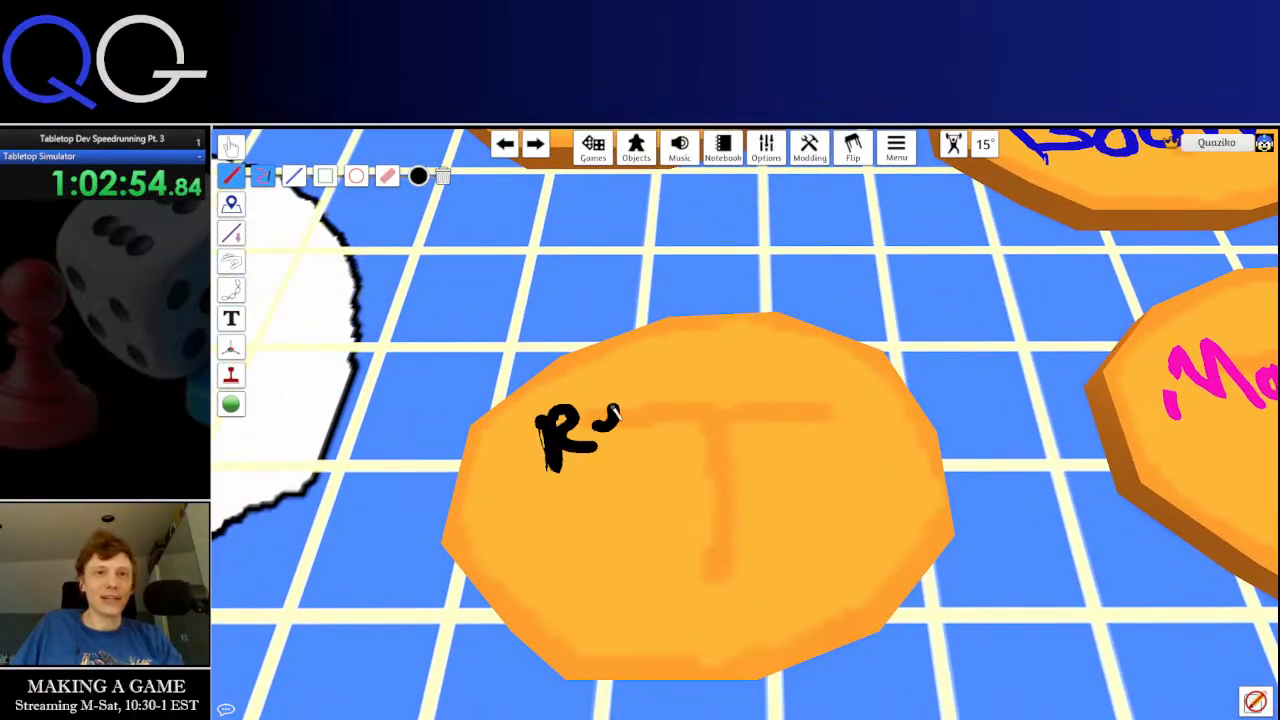
pyautogui.moveTo(613, 413); pyautogui.dragTo(645, 455)
pyautogui.moveTo(651, 378); pyautogui.dragTo(653, 440)
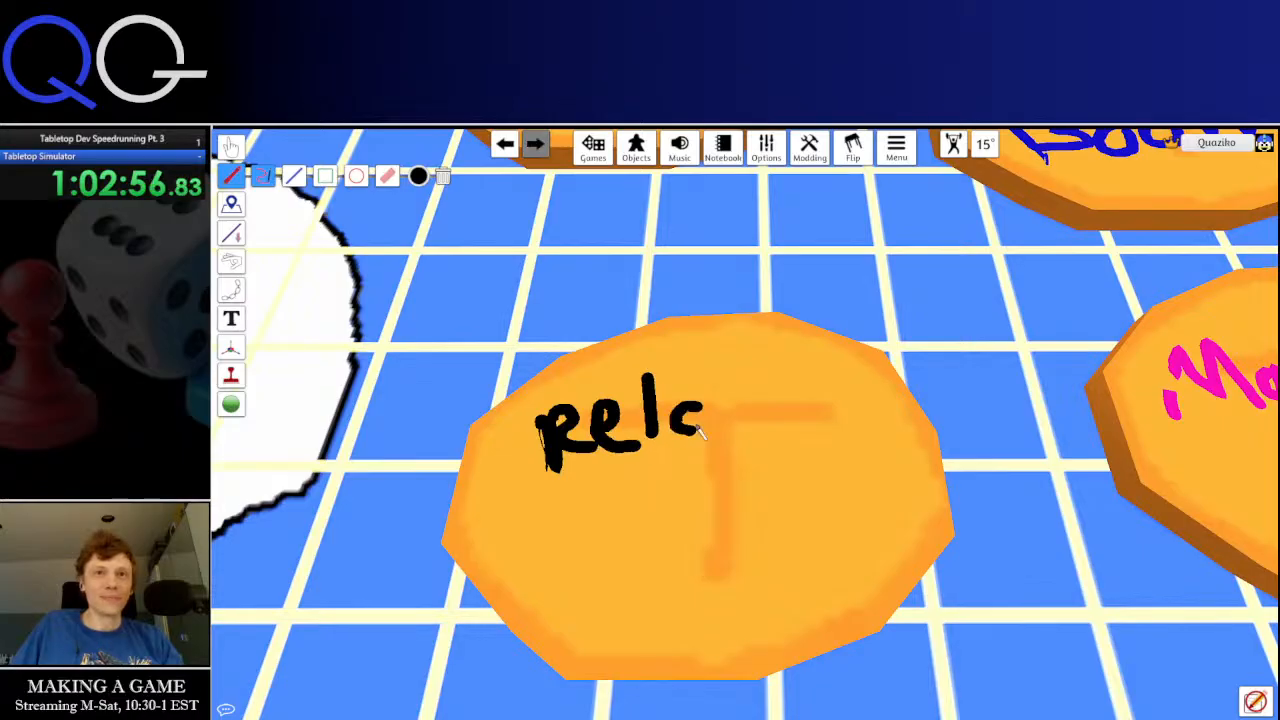
pyautogui.moveTo(768, 410); pyautogui.dragTo(740, 464)
pyautogui.click(705, 462)
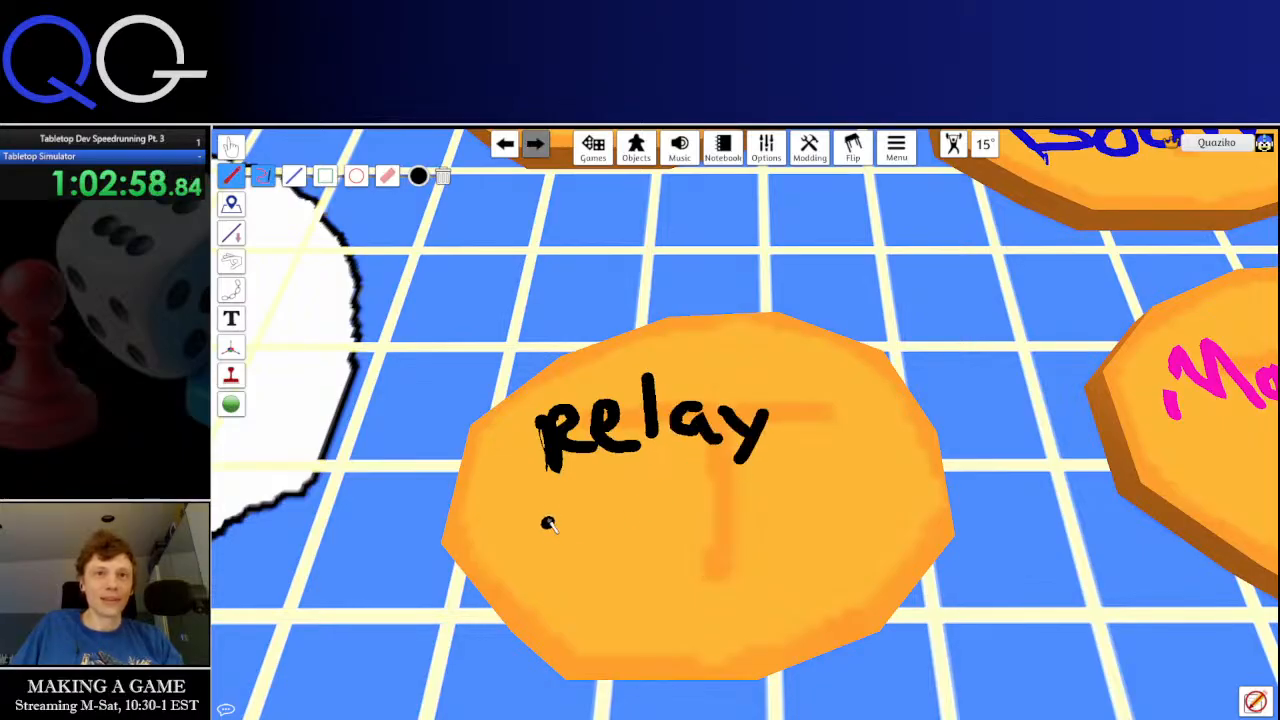
pyautogui.moveTo(576, 500); pyautogui.dragTo(573, 548)
pyautogui.moveTo(599, 514); pyautogui.dragTo(684, 551)
pyautogui.moveTo(733, 503); pyautogui.dragTo(804, 520)
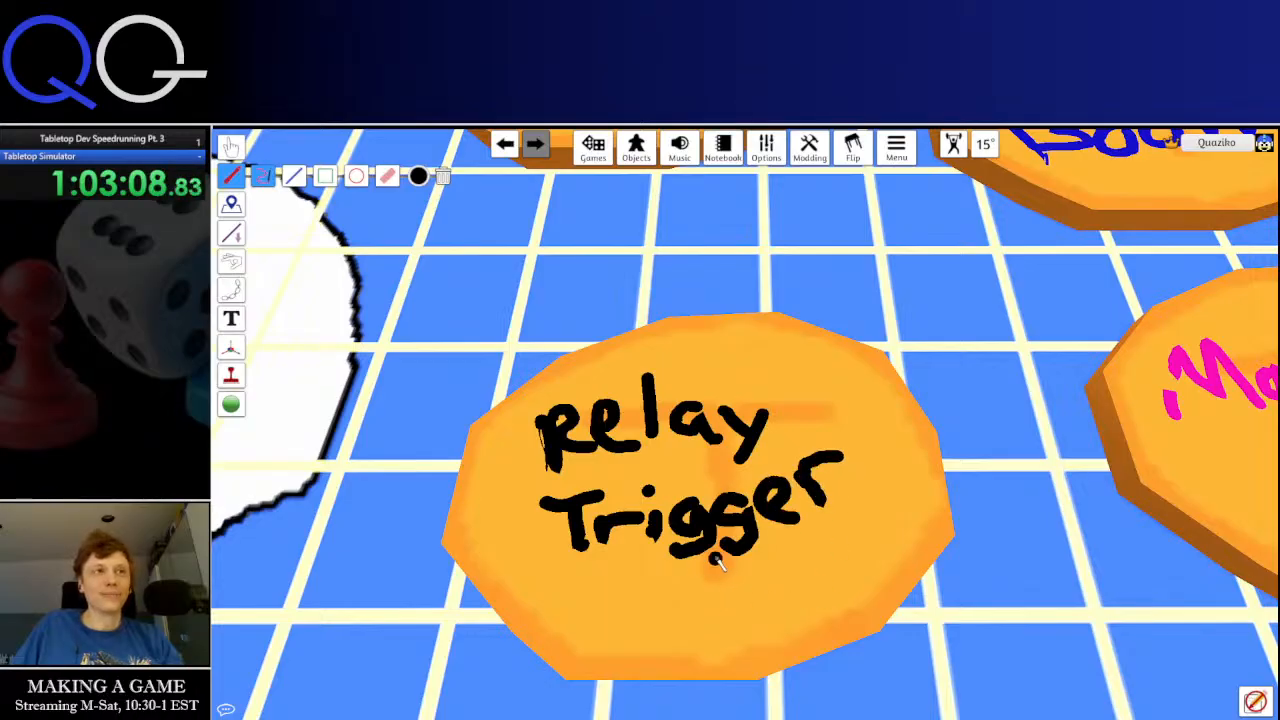
# Return to the grab tool and unlock the Relay Trigger token
pyautogui.click(229, 146)
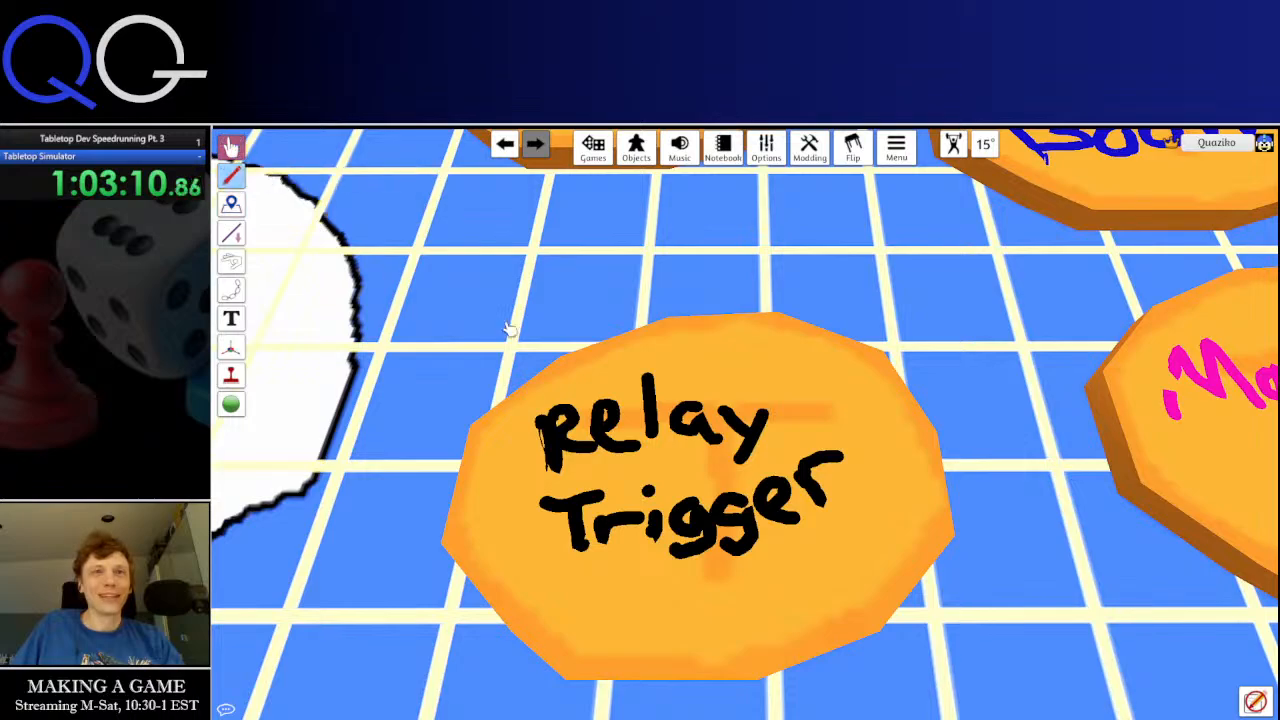
pyautogui.rightClick(678, 372)
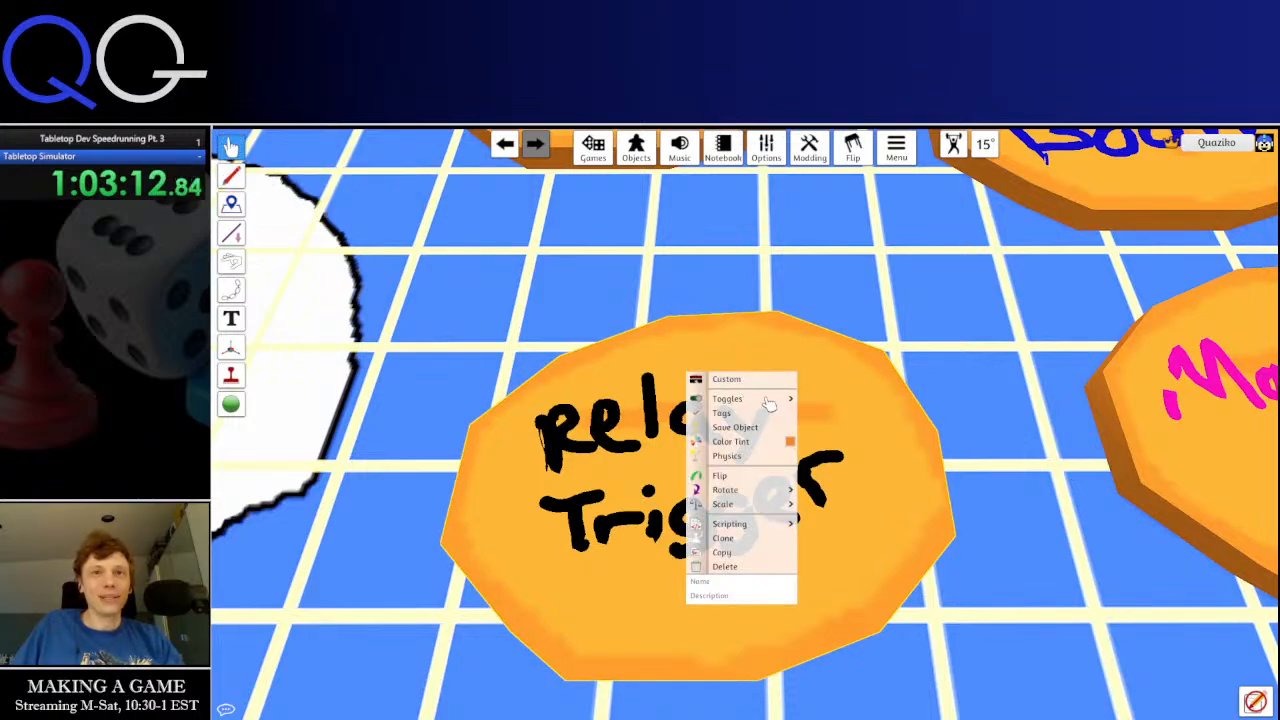
pyautogui.moveTo(729, 398)
pyautogui.moveTo(1011, 320); pyautogui.dragTo(846, 366)
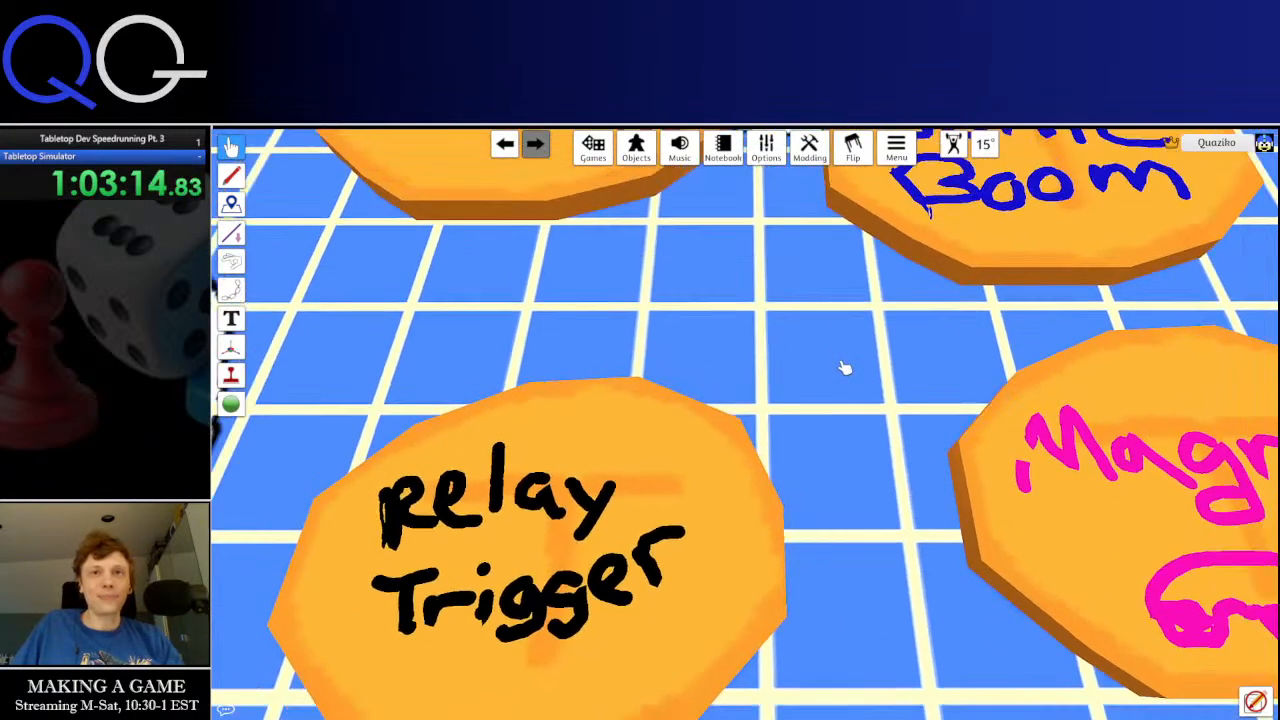
# Arrange the Detonate, Sonic Boom, Relay Trigger and Magnet tokens in a compact two-by-two group
pyautogui.scroll(-3, 860, 366)
pyautogui.moveTo(642, 282); pyautogui.dragTo(640, 328)
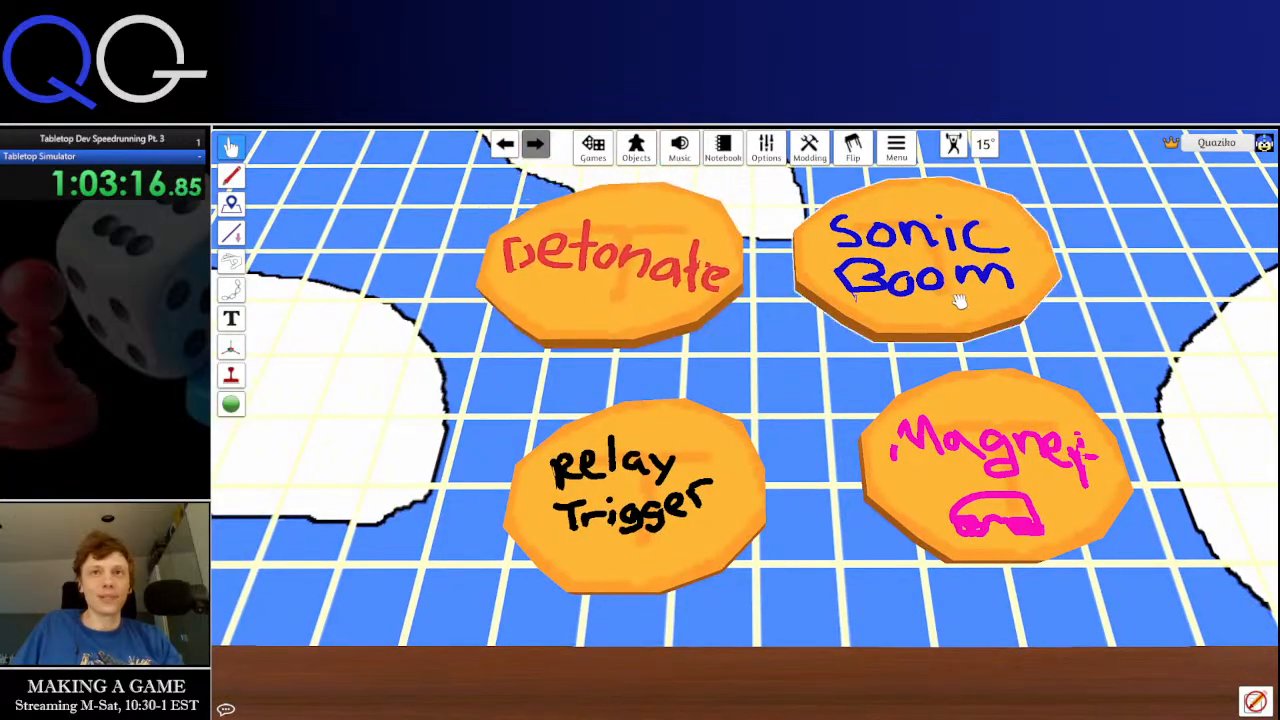
pyautogui.moveTo(960, 299); pyautogui.dragTo(994, 310)
pyautogui.moveTo(668, 514); pyautogui.dragTo(665, 487)
pyautogui.moveTo(922, 481); pyautogui.dragTo(695, 445)
# Duplicate the four labelled trap tokens and arrange the copies two by two on the map, right of the originals
pyautogui.scroll(-3, 706, 434)
pyautogui.press('w')
pyautogui.press('d')
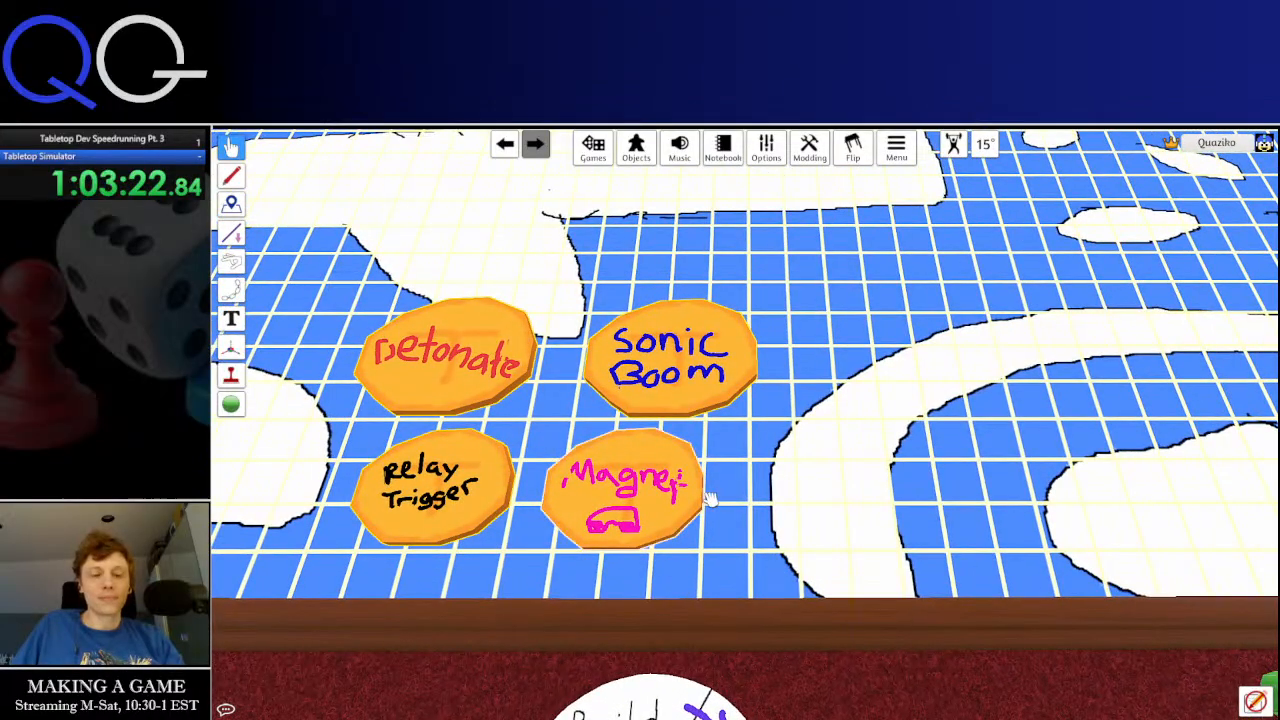
pyautogui.hotkey('ctrl', 'v')
pyautogui.moveTo(728, 500); pyautogui.dragTo(937, 368)
pyautogui.press('d')
pyautogui.press('w')
pyautogui.moveTo(838, 512); pyautogui.dragTo(1058, 372)
pyautogui.moveTo(850, 652); pyautogui.dragTo(1040, 505)
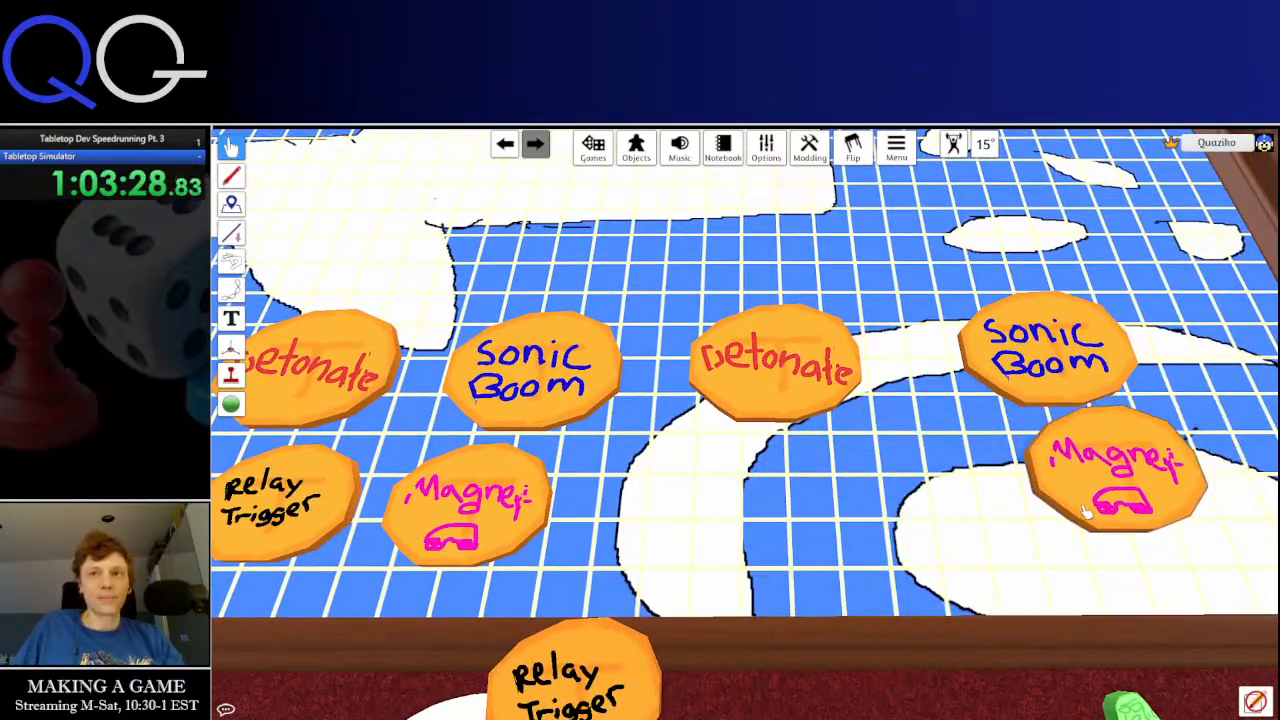
pyautogui.moveTo(592, 655); pyautogui.dragTo(815, 498)
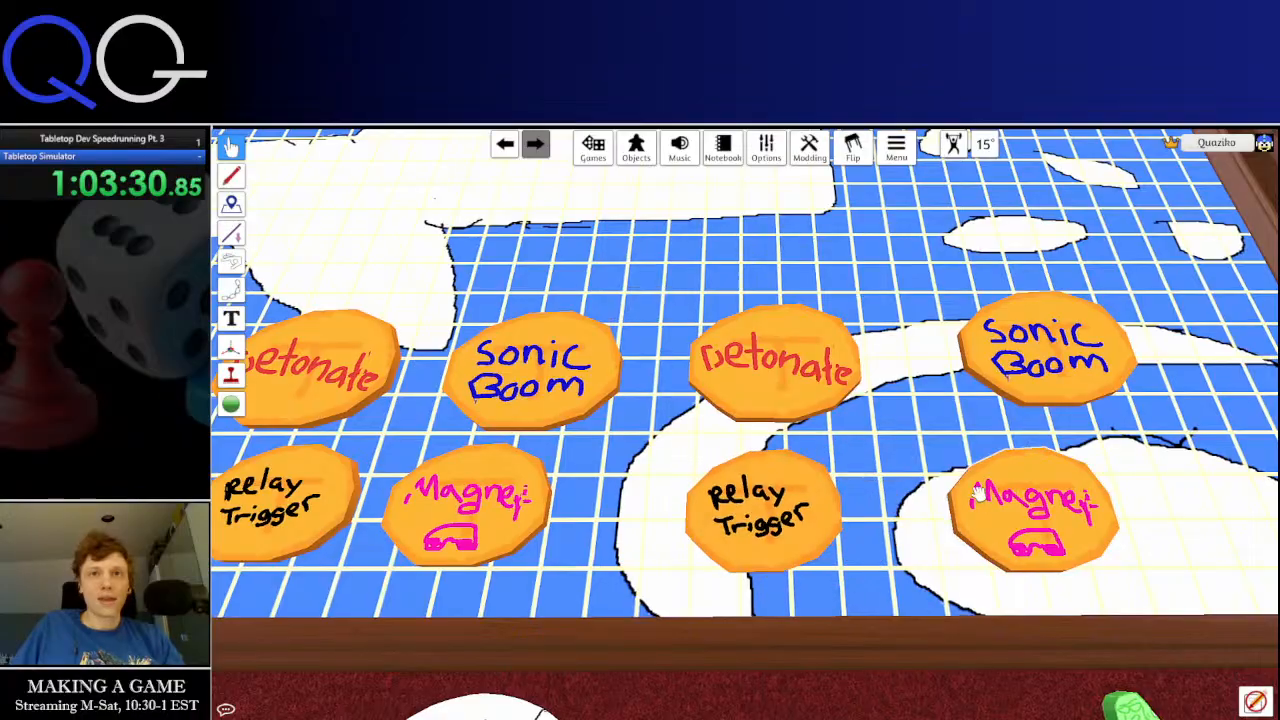
# Tint the duplicate set of four trap tokens on the board's right side green (14CB30)
pyautogui.press('d')
pyautogui.press('w')
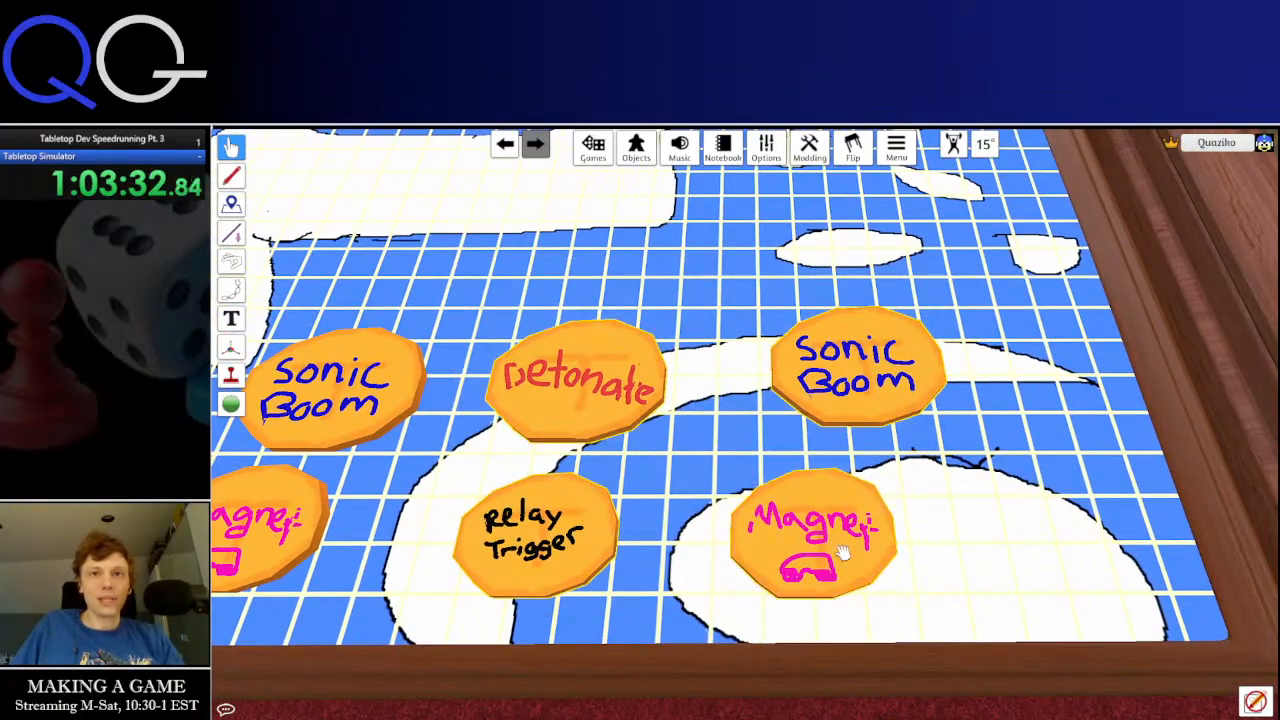
pyautogui.rightClick(840, 545)
pyautogui.click(935, 547)
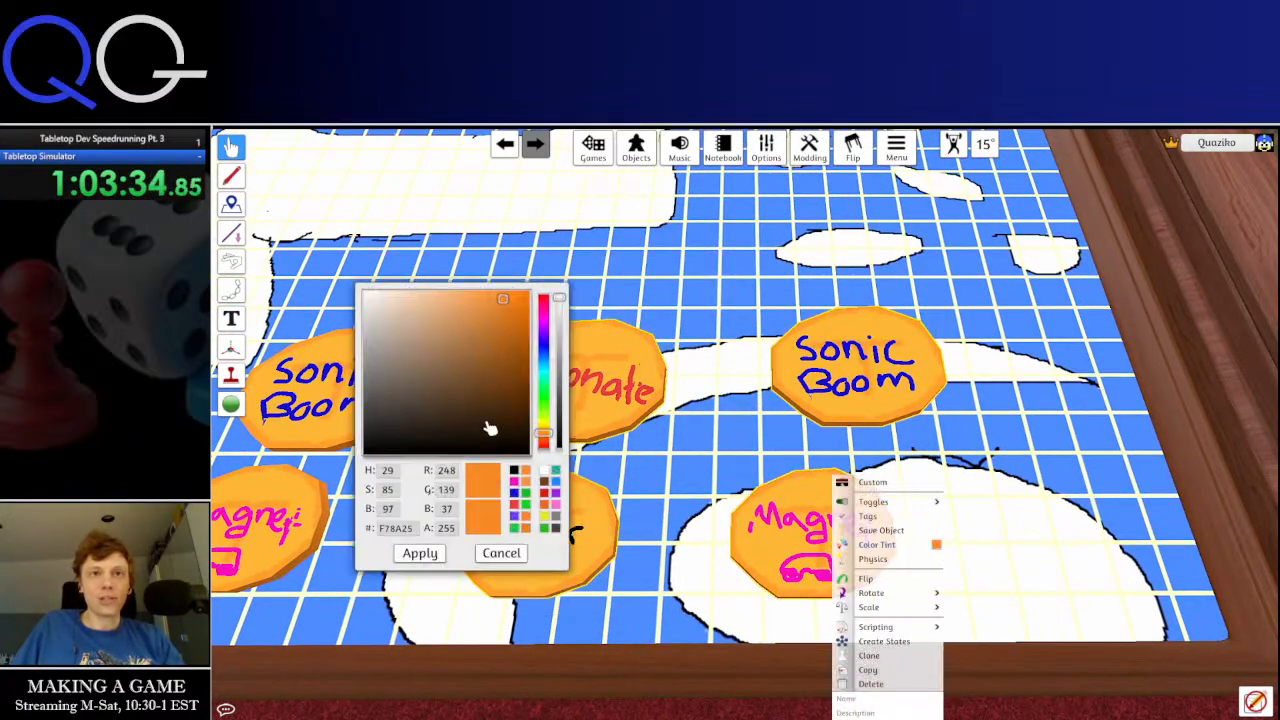
pyautogui.click(544, 391)
pyautogui.click(512, 328)
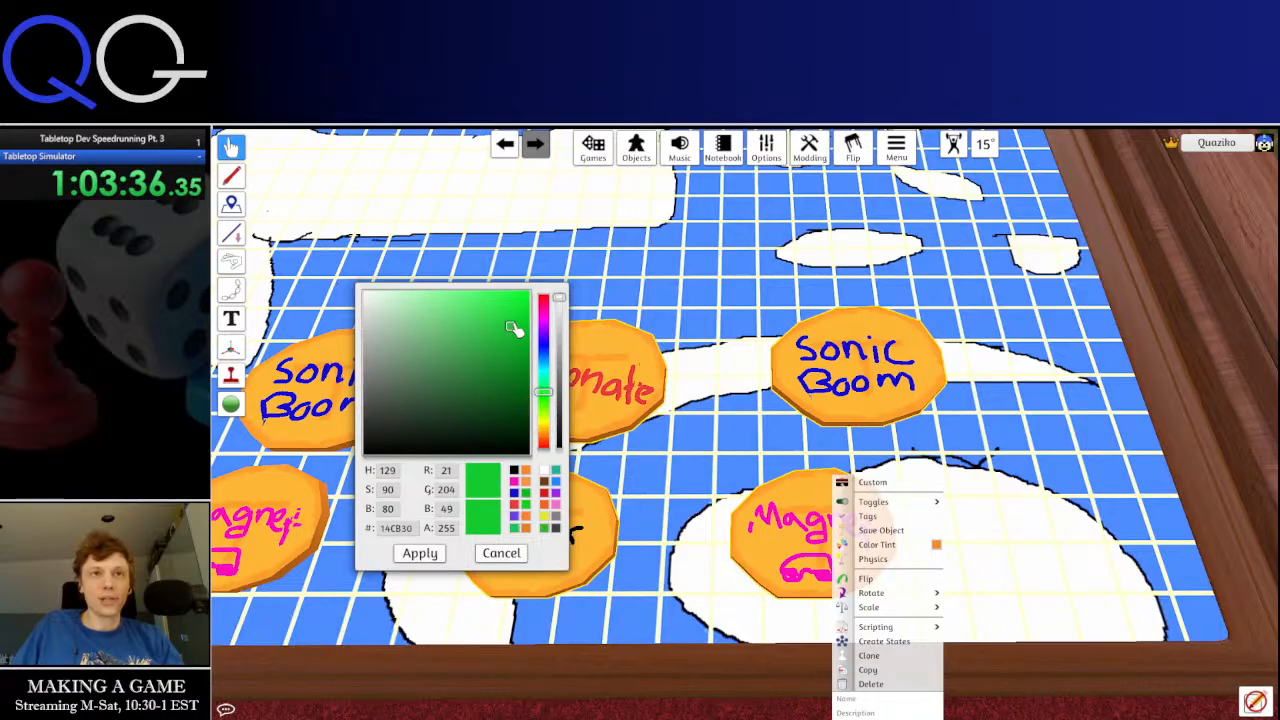
pyautogui.click(416, 553)
pyautogui.press('a')
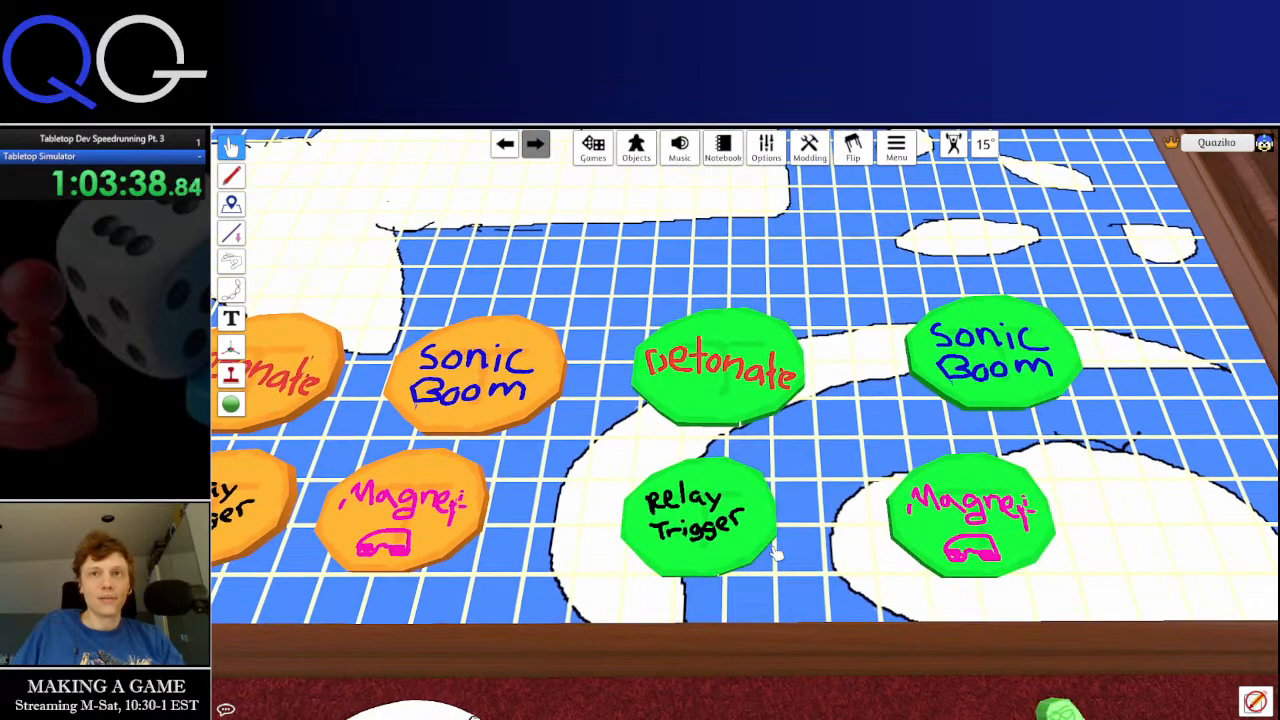
# Delete the green round coin pieces from the green supply beside the phase wheel
pyautogui.scroll(2, 675, 530)
pyautogui.scroll(-3, 675, 530)
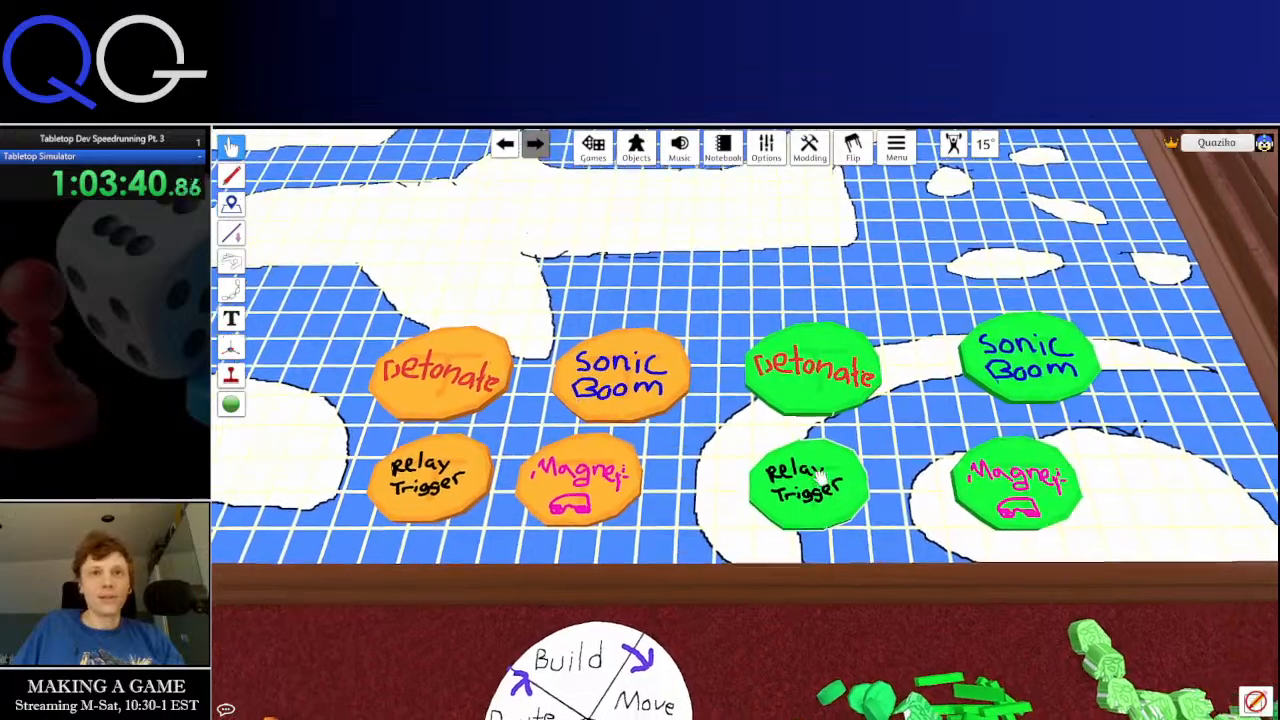
pyautogui.scroll(-2, 968, 638)
pyautogui.scroll(3, 535, 541)
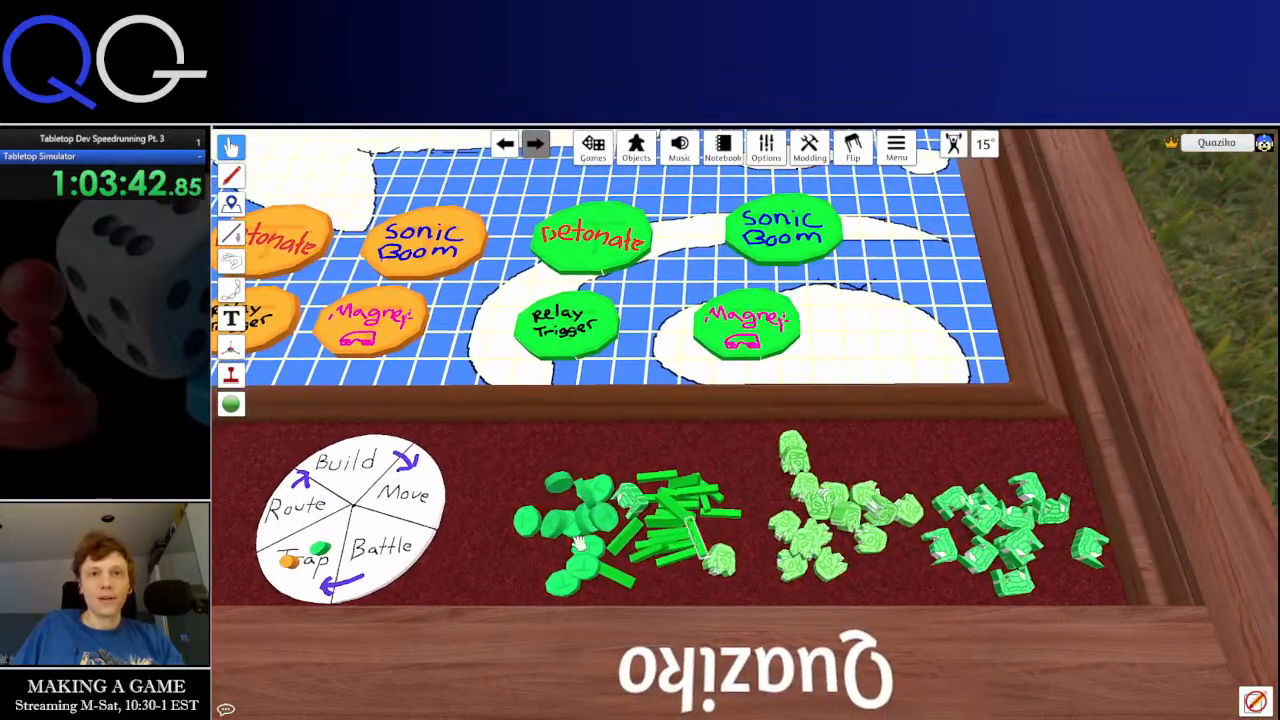
pyautogui.scroll(2, 535, 541)
pyautogui.moveTo(362, 462); pyautogui.dragTo(540, 708)
pyautogui.press('Delete')
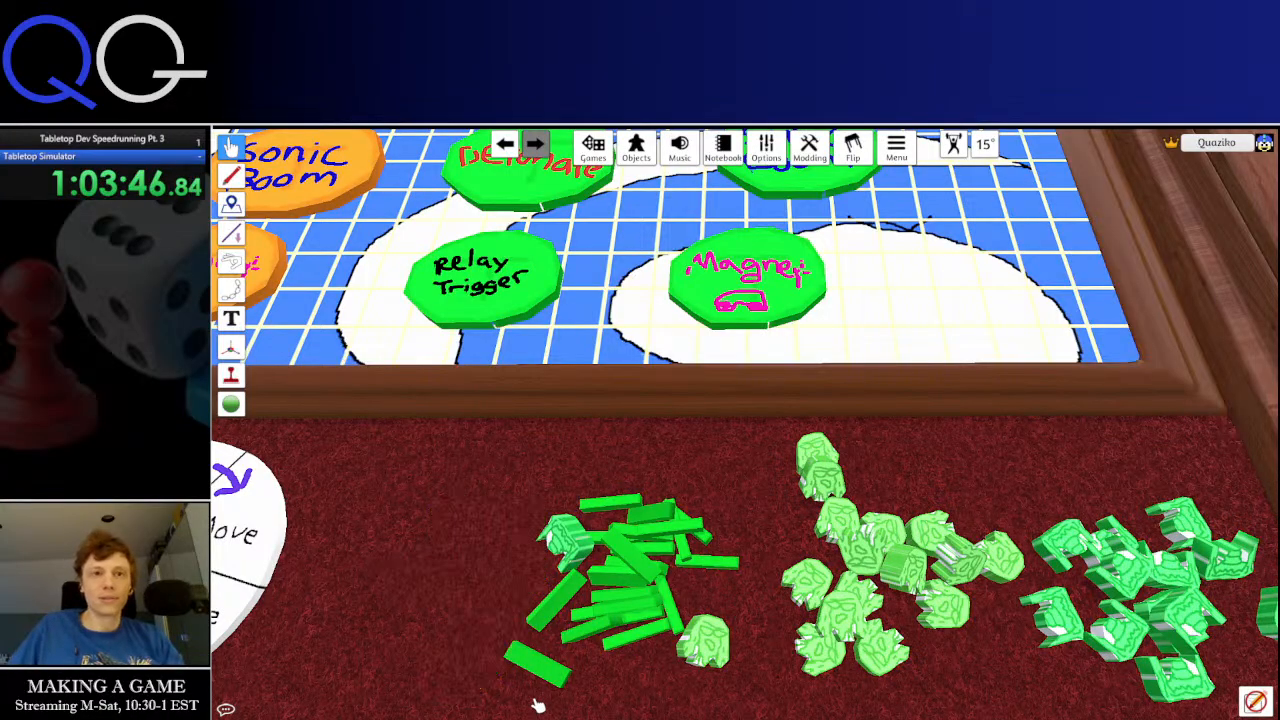
# Delete the orange round coin pieces lying beside the phase wheel
pyautogui.press('a')
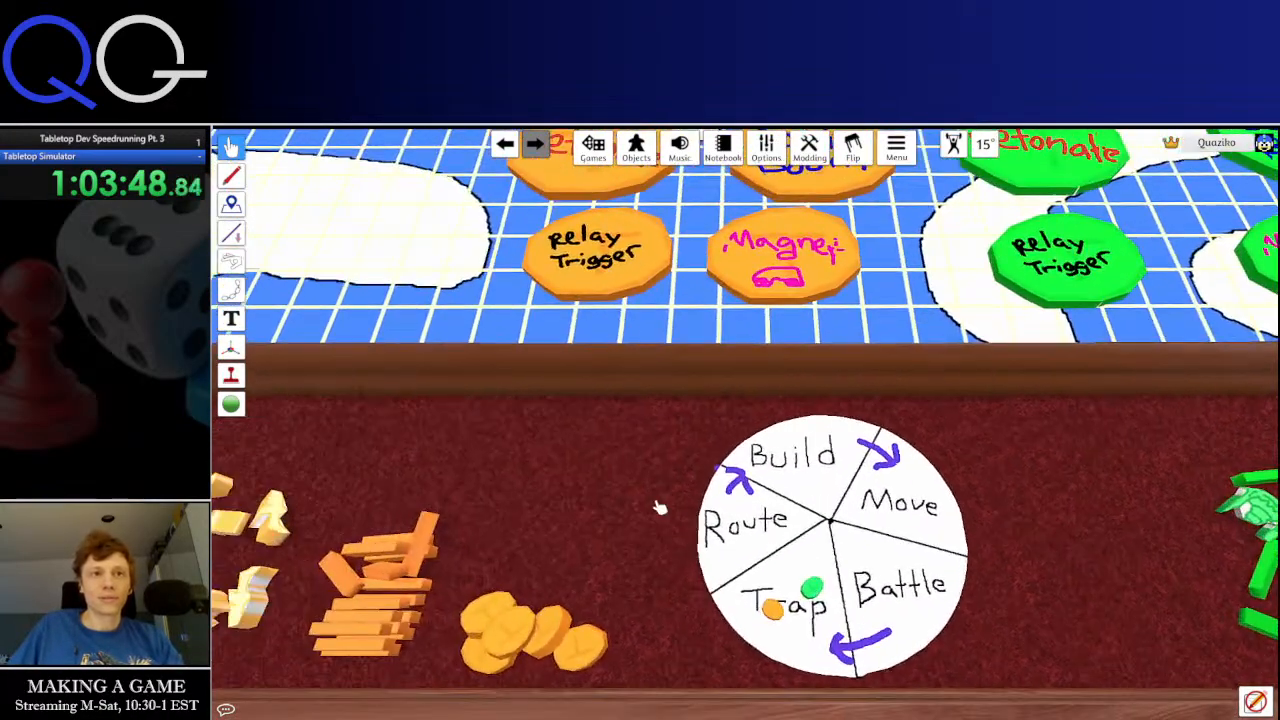
pyautogui.moveTo(474, 564); pyautogui.dragTo(653, 677)
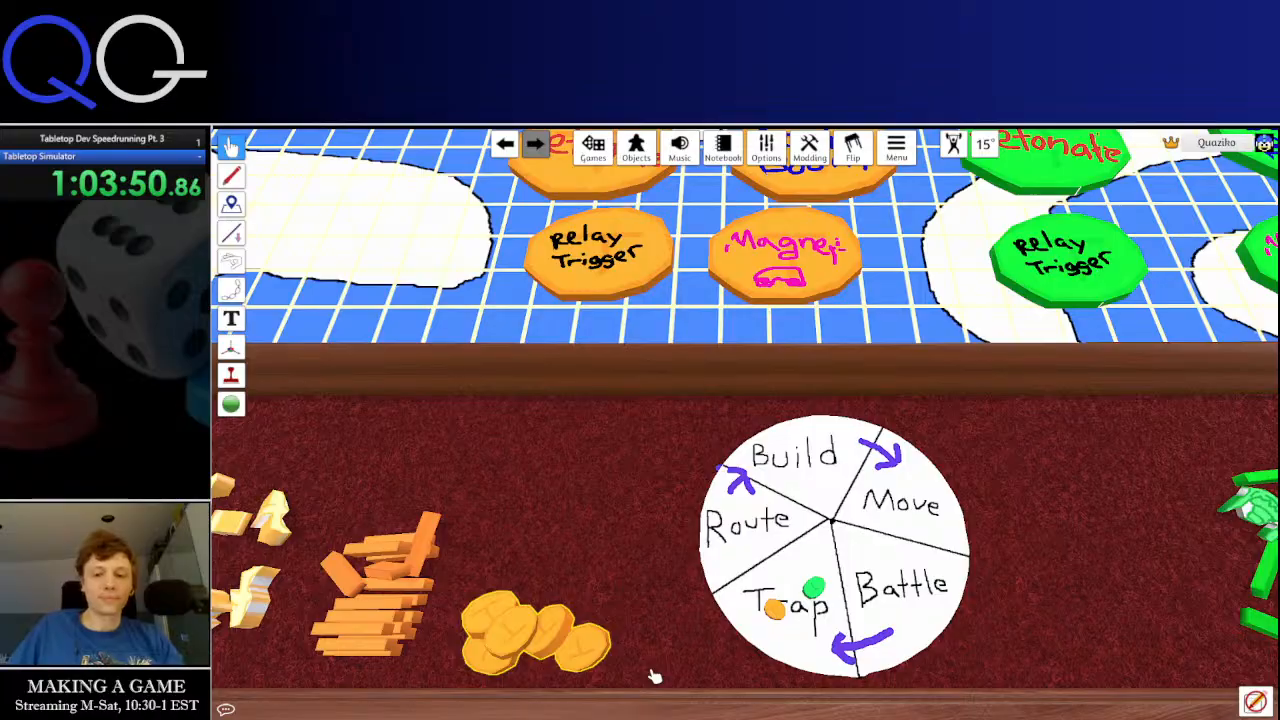
pyautogui.press('Delete')
# Delete the four green trap tokens from the map, keeping only the orange set
pyautogui.press('w')
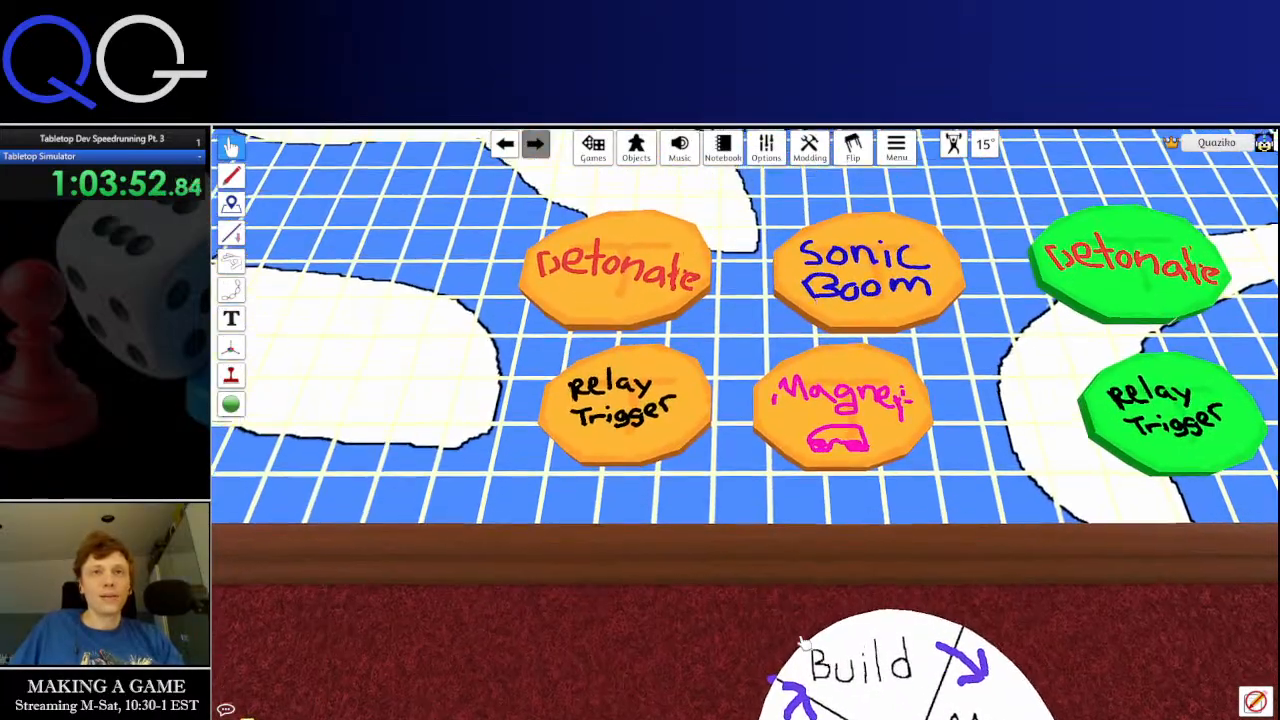
pyautogui.press('d')
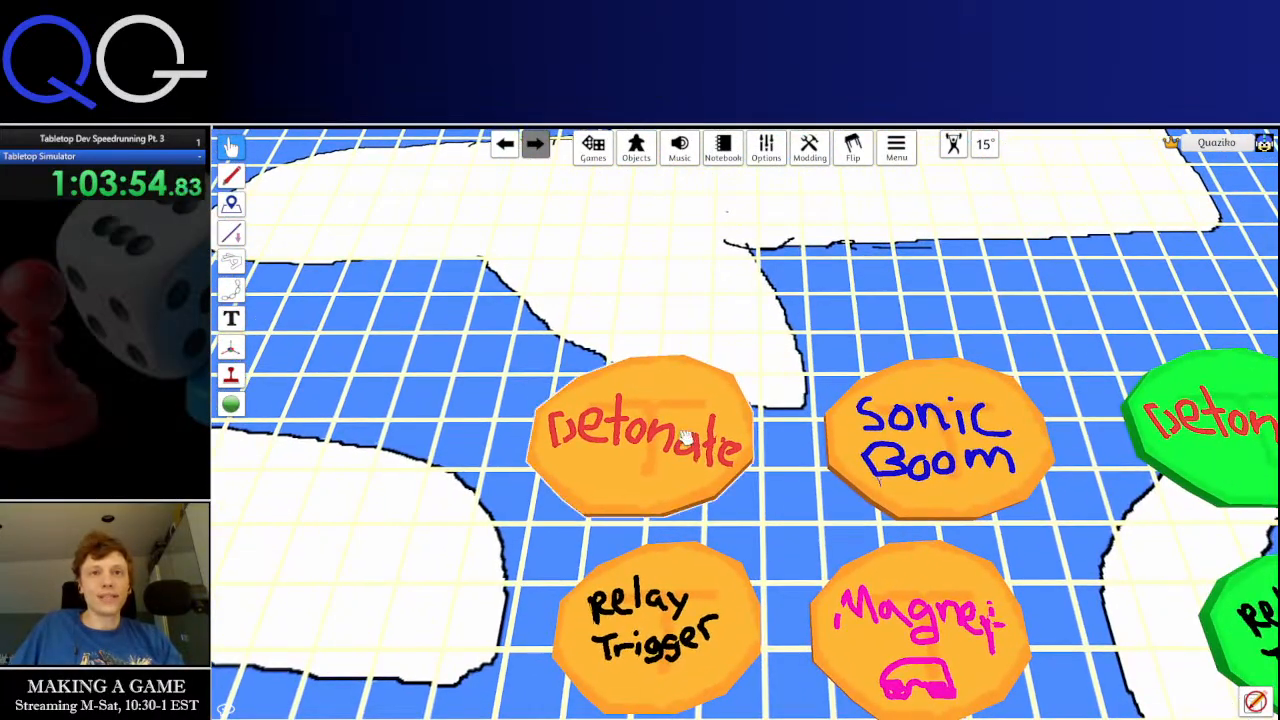
pyautogui.press('d')
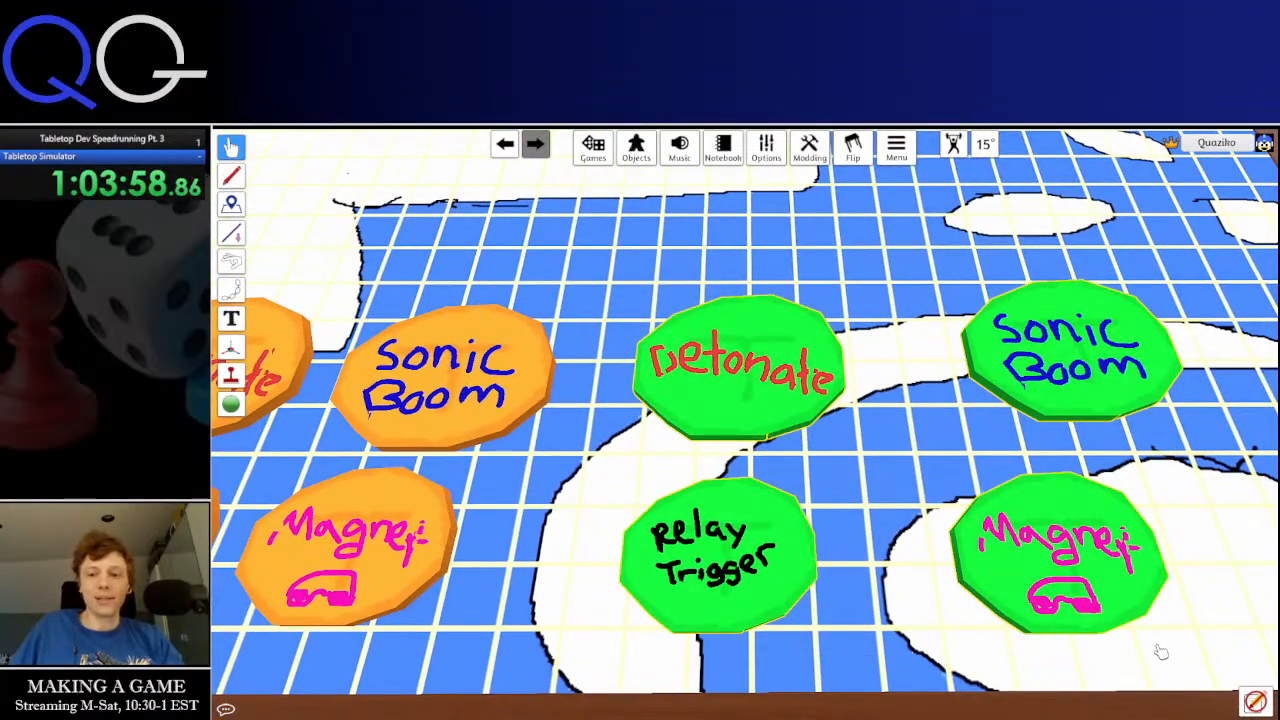
pyautogui.press('Delete')
# Shrink the orange Detonate token until it fits inside a single grid square of the map
pyautogui.press('a')
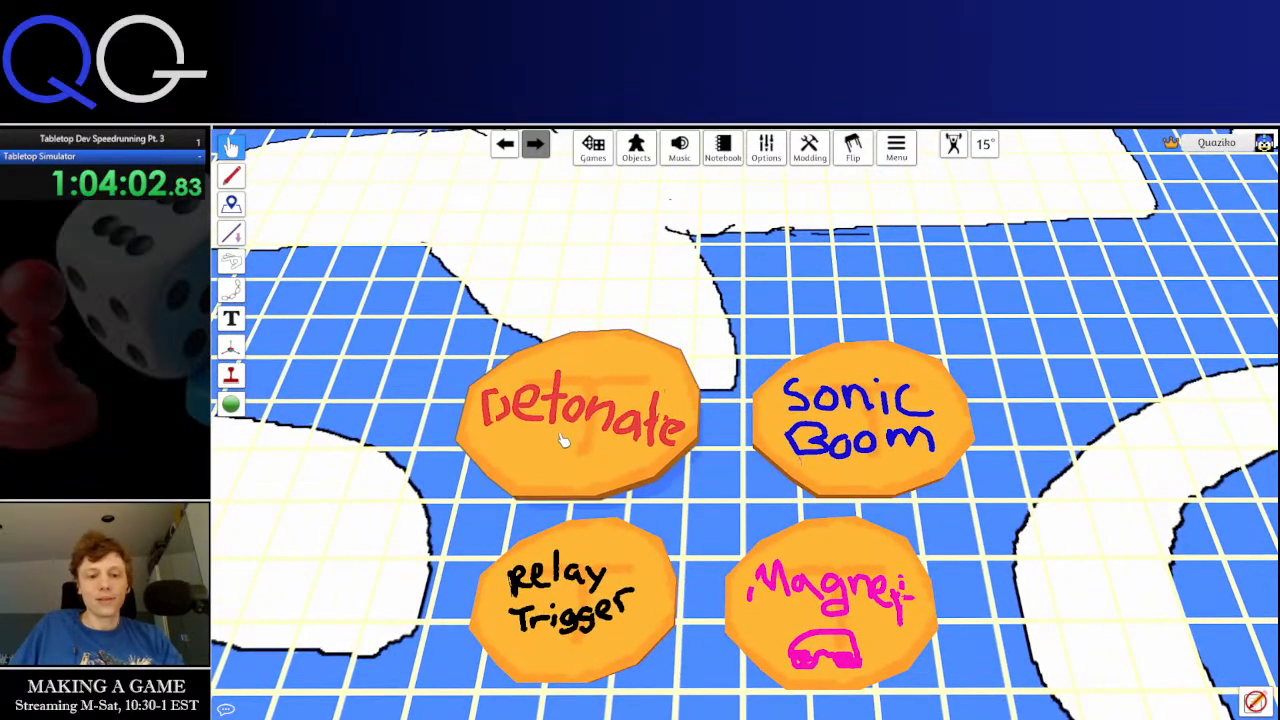
pyautogui.moveTo(566, 440)
pyautogui.mouseDown()
pyautogui.moveTo(566, 455)
pyautogui.moveTo(571, 436)
pyautogui.mouseUp()
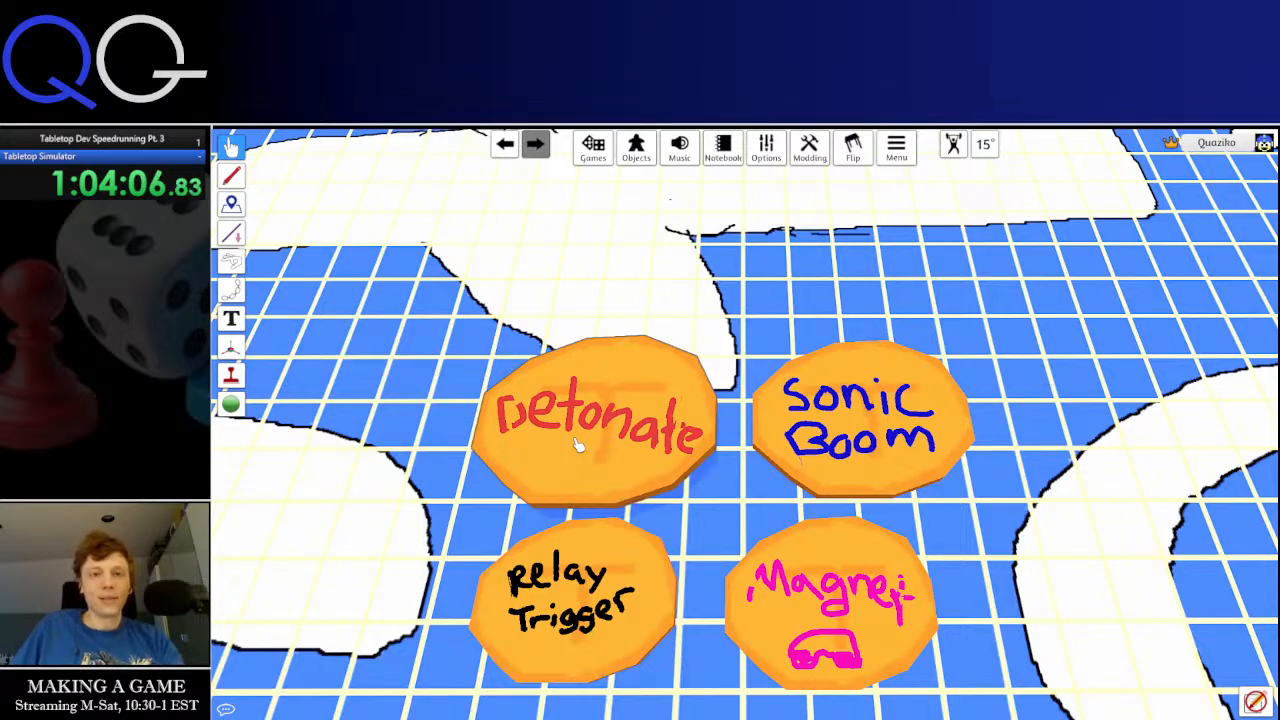
pyautogui.press('-')
pyautogui.press('-')
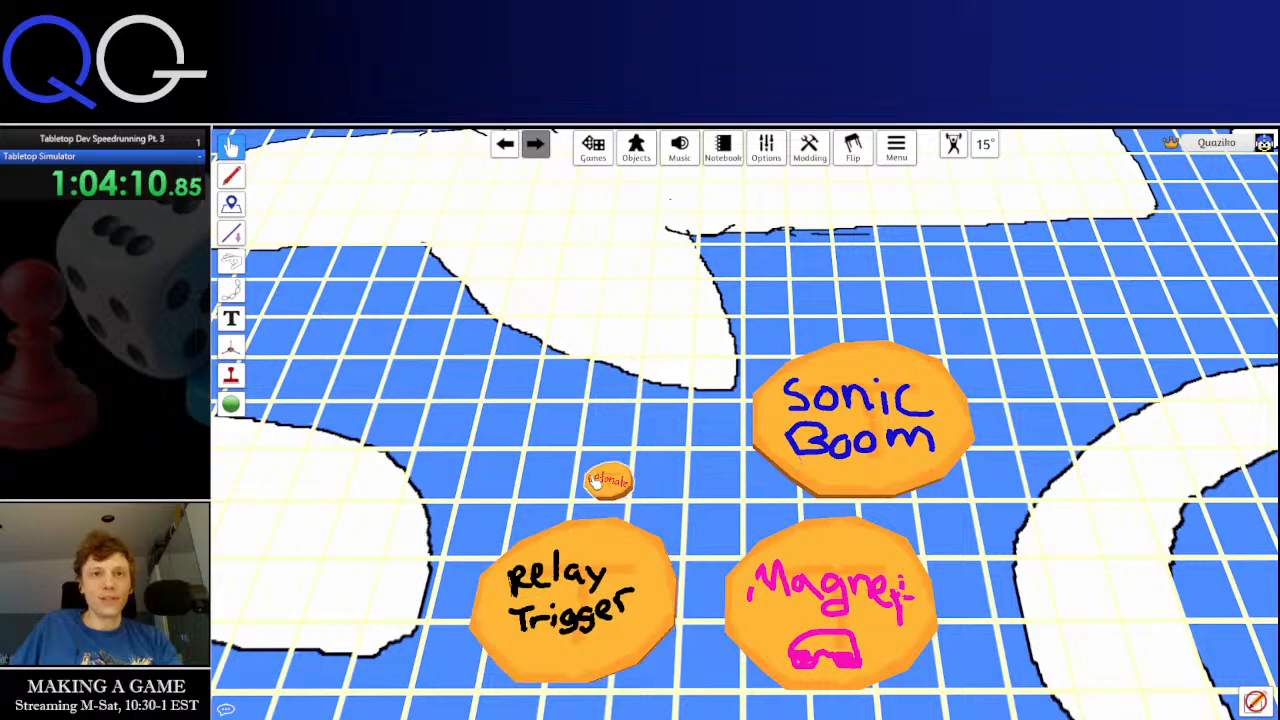
# Shrink the orange Relay Trigger token to about one grid square
pyautogui.press('-')
pyautogui.press('-')
pyautogui.press('-')
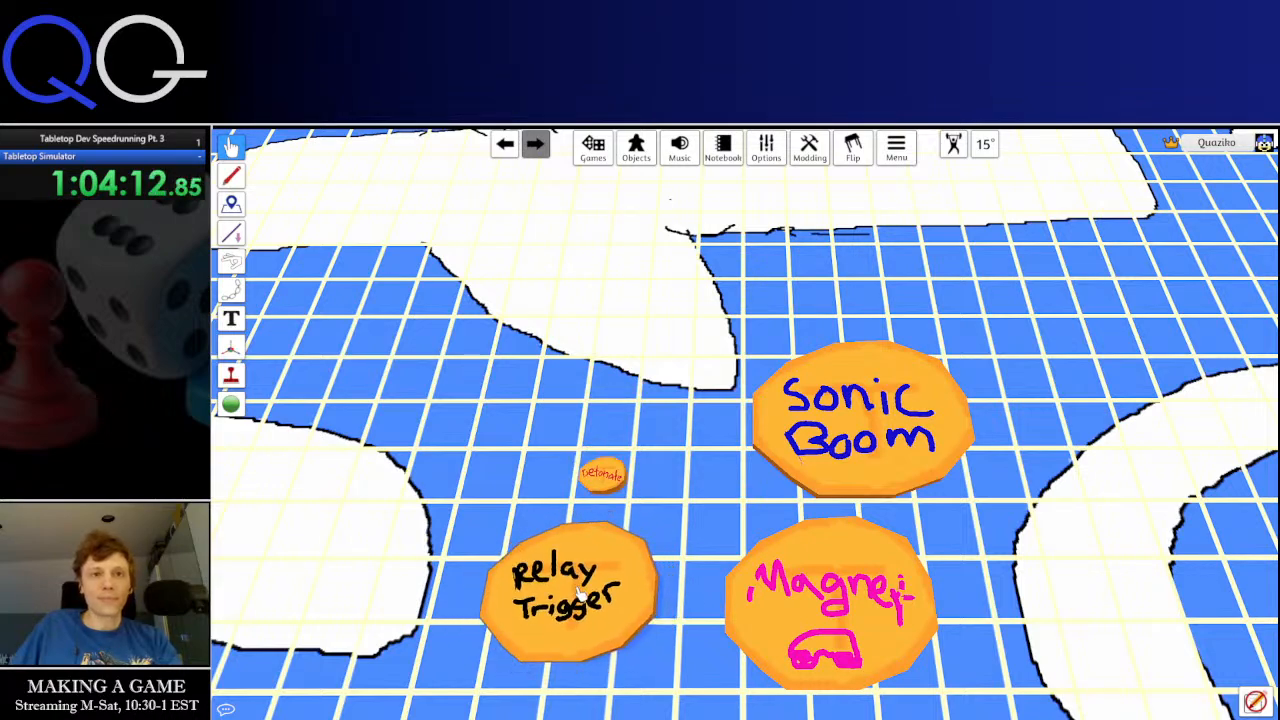
pyautogui.press('-')
pyautogui.press('-')
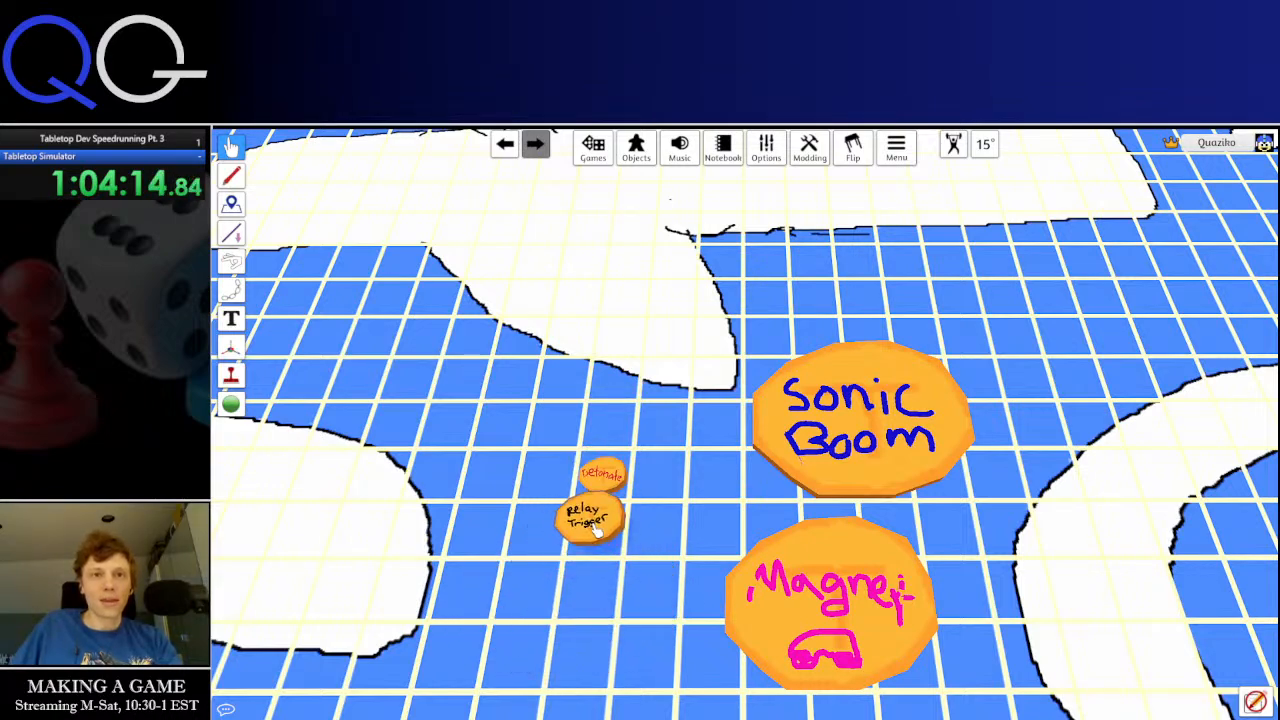
# Shrink the Sonic Boom and Magnet tokens and arrange all four orange tokens in a two-by-two block of grid squares
pyautogui.press('a')
pyautogui.scroll(5, 628, 631)
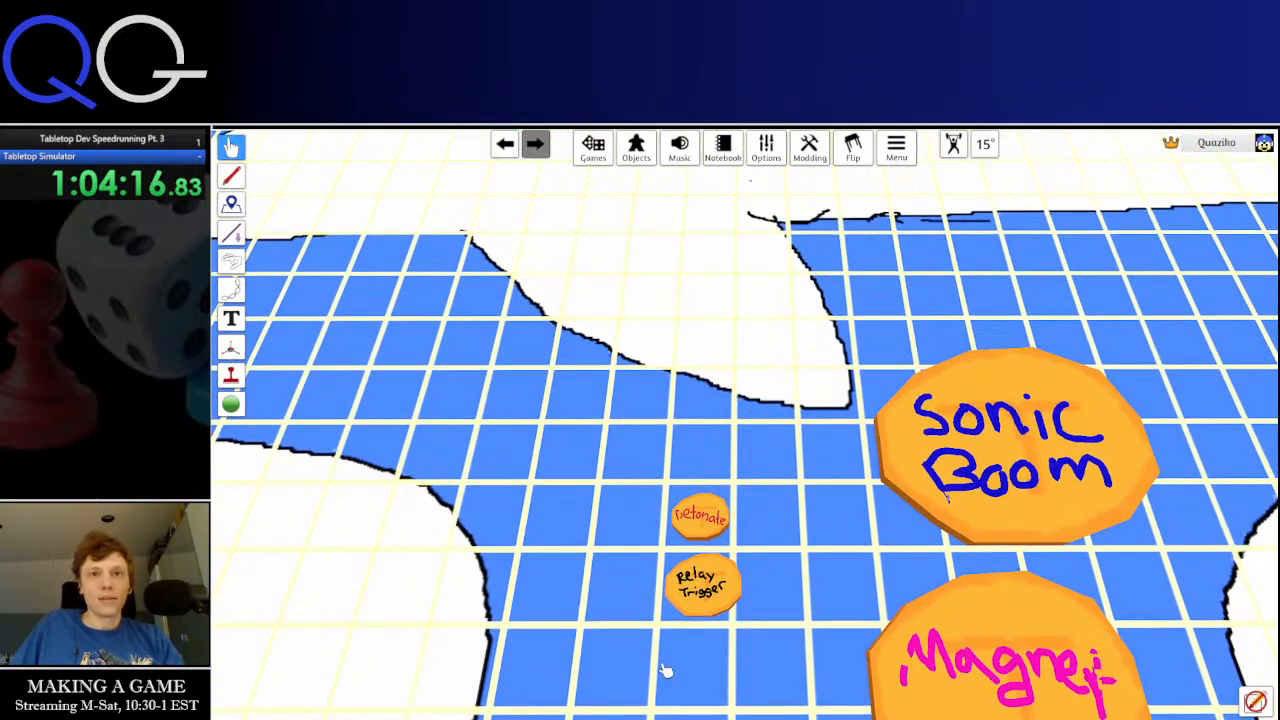
pyautogui.moveTo(672, 676); pyautogui.dragTo(690, 688)
pyautogui.press('d')
pyautogui.press('s')
pyautogui.moveTo(526, 592); pyautogui.dragTo(530, 602)
pyautogui.moveTo(1030, 460); pyautogui.dragTo(650, 500)
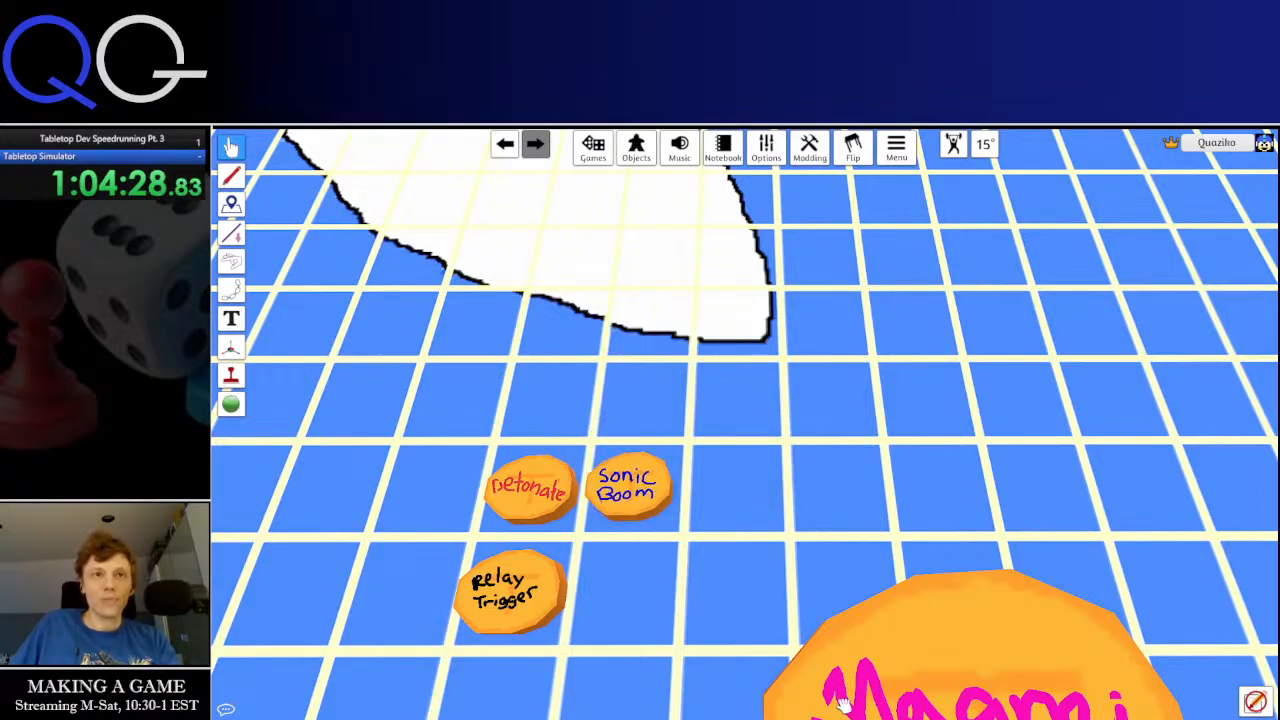
pyautogui.moveTo(917, 648); pyautogui.dragTo(614, 551)
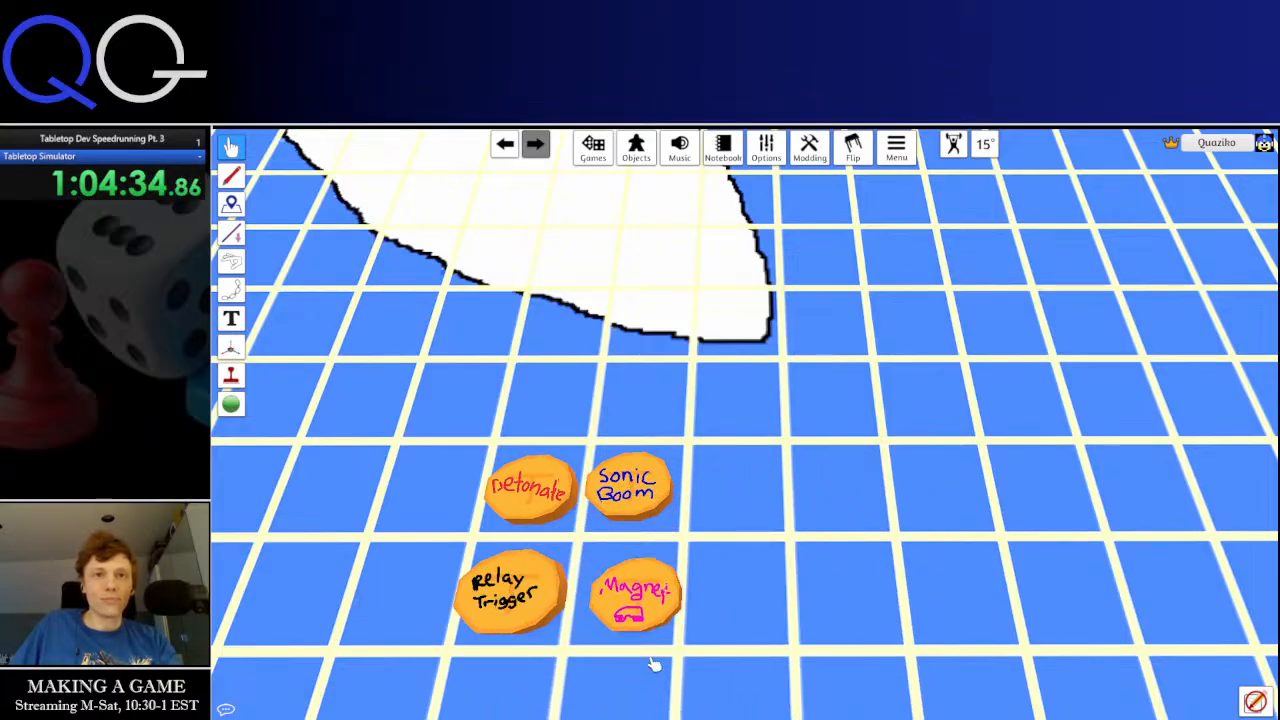
# Examine how the four resized orange trap tokens fit within their grid squares
pyautogui.press('a')
pyautogui.press('s')
pyautogui.moveTo(812, 570); pyautogui.dragTo(814, 567)
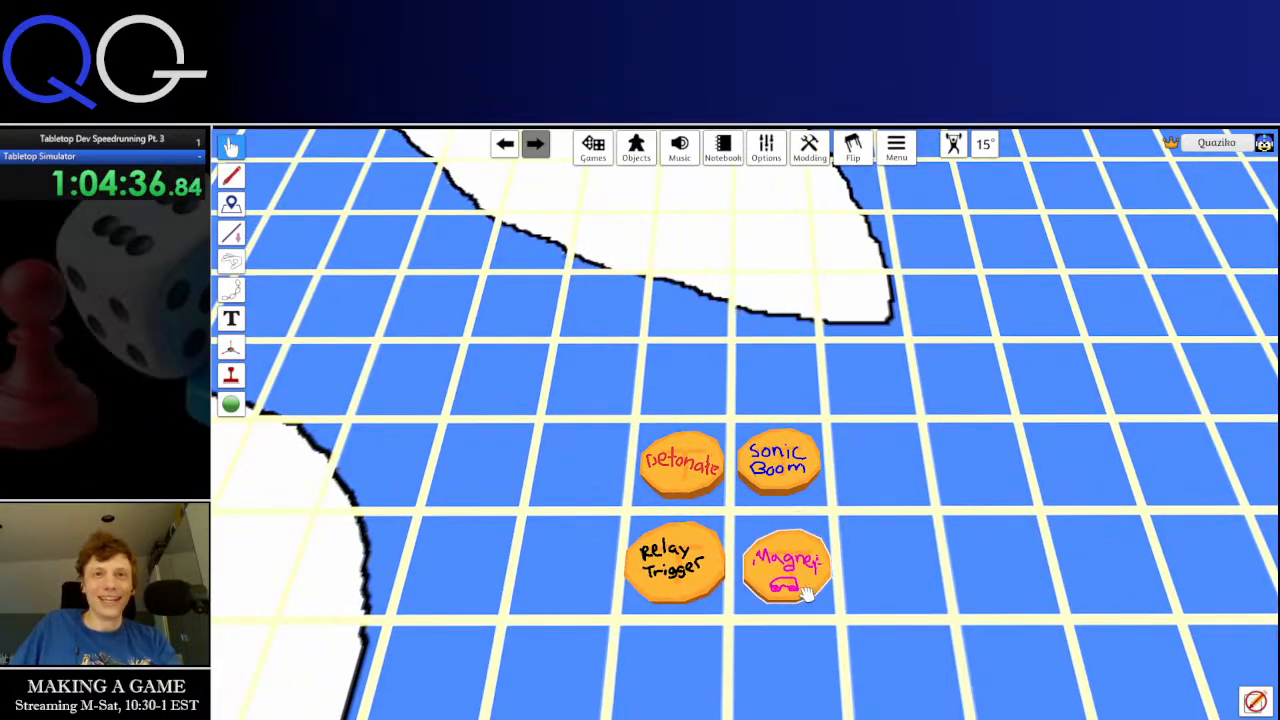
pyautogui.scroll(3, 773, 640)
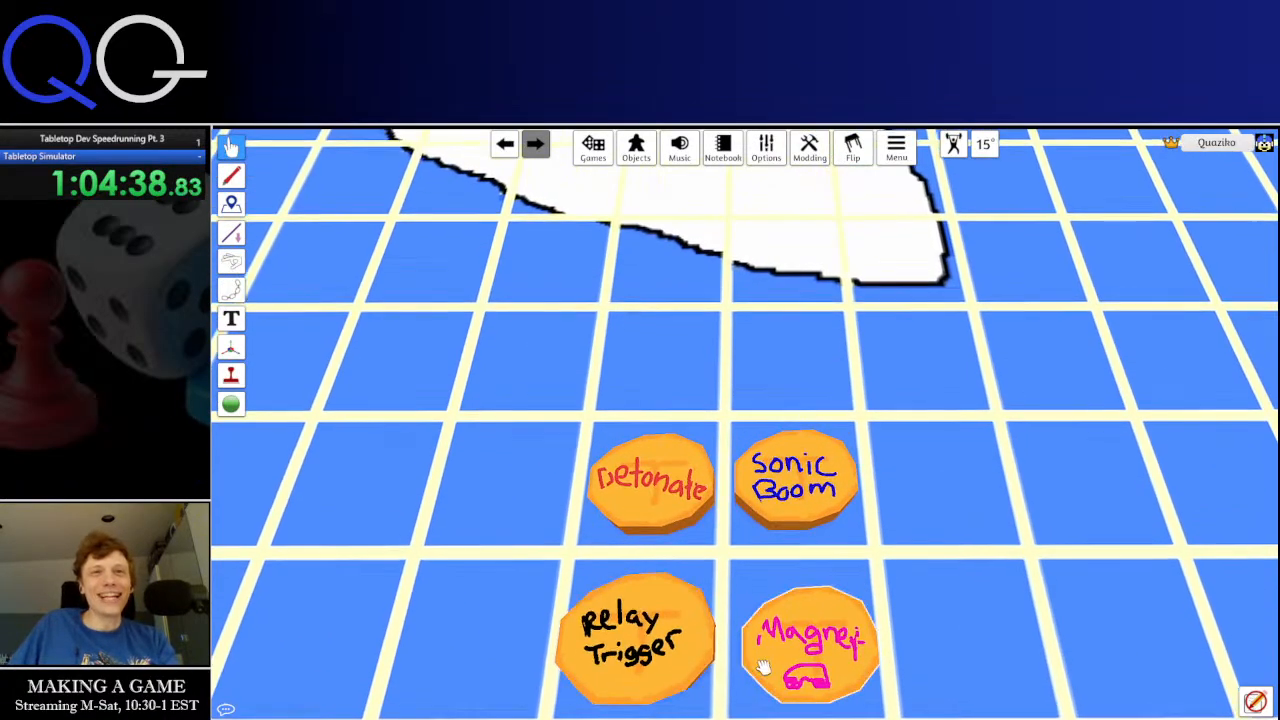
pyautogui.scroll(-2, 898, 683)
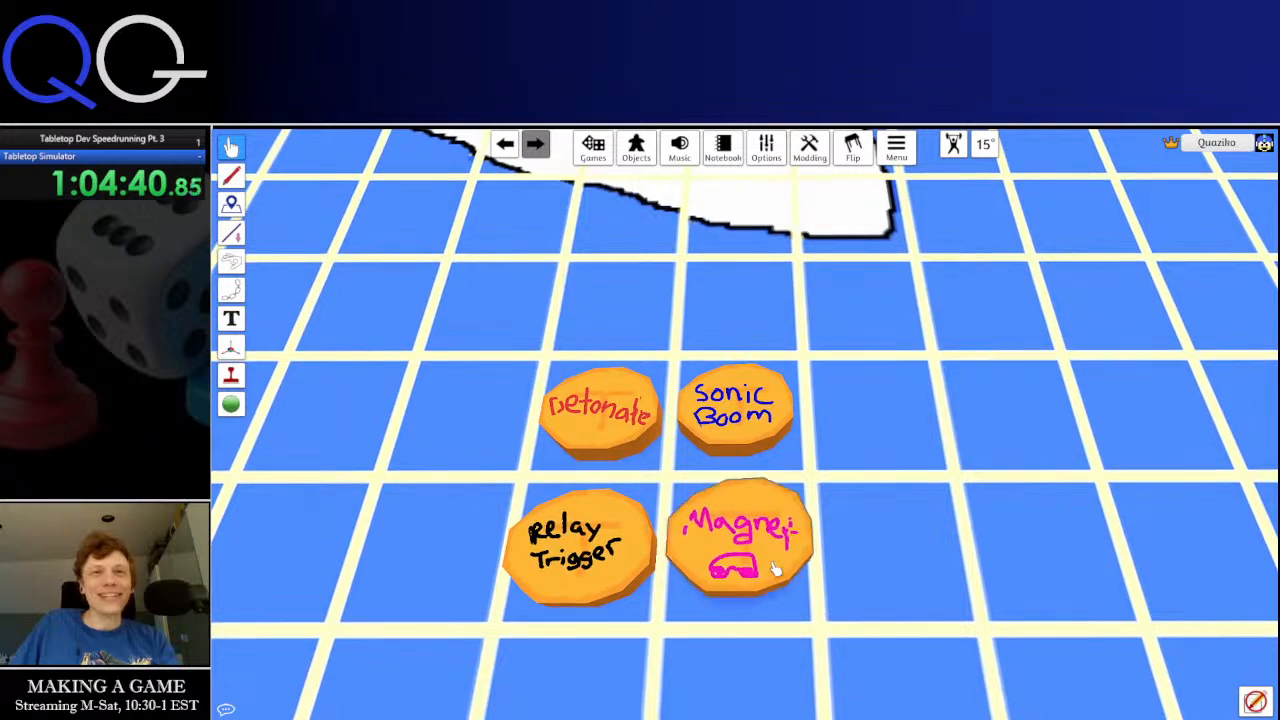
pyautogui.press('a')
pyautogui.press('w')
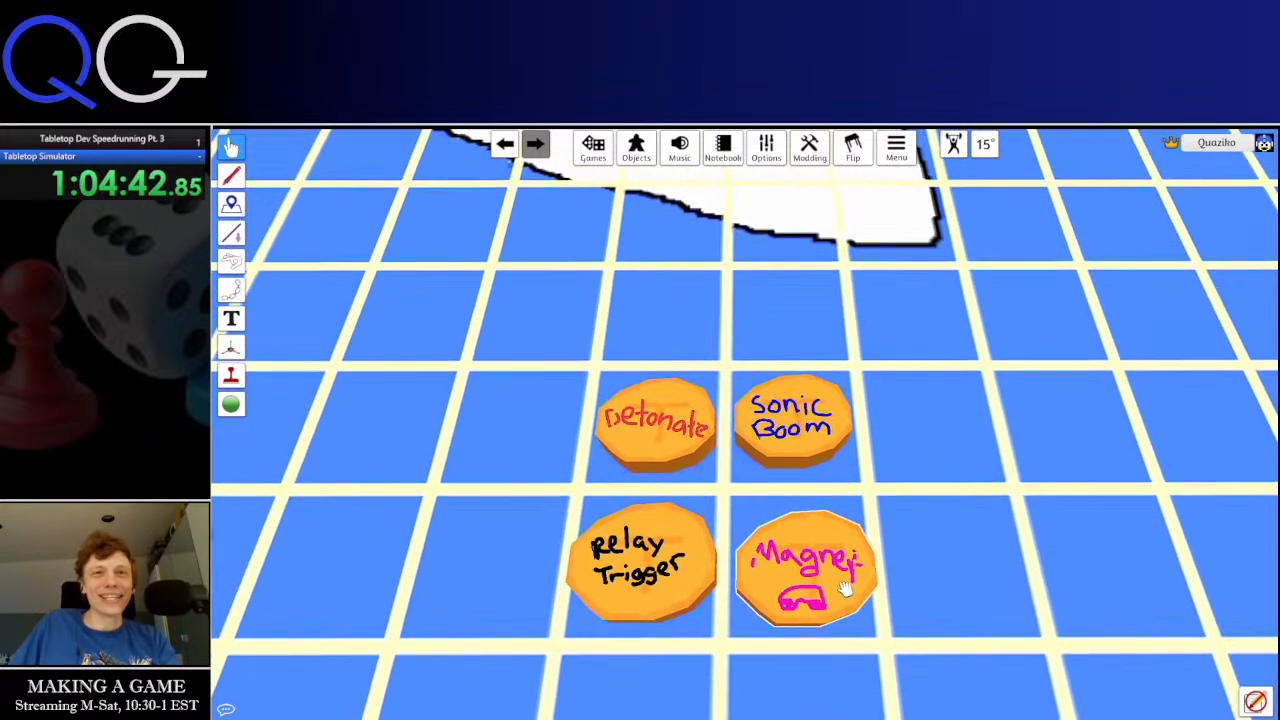
pyautogui.press('w')
pyautogui.press('a')
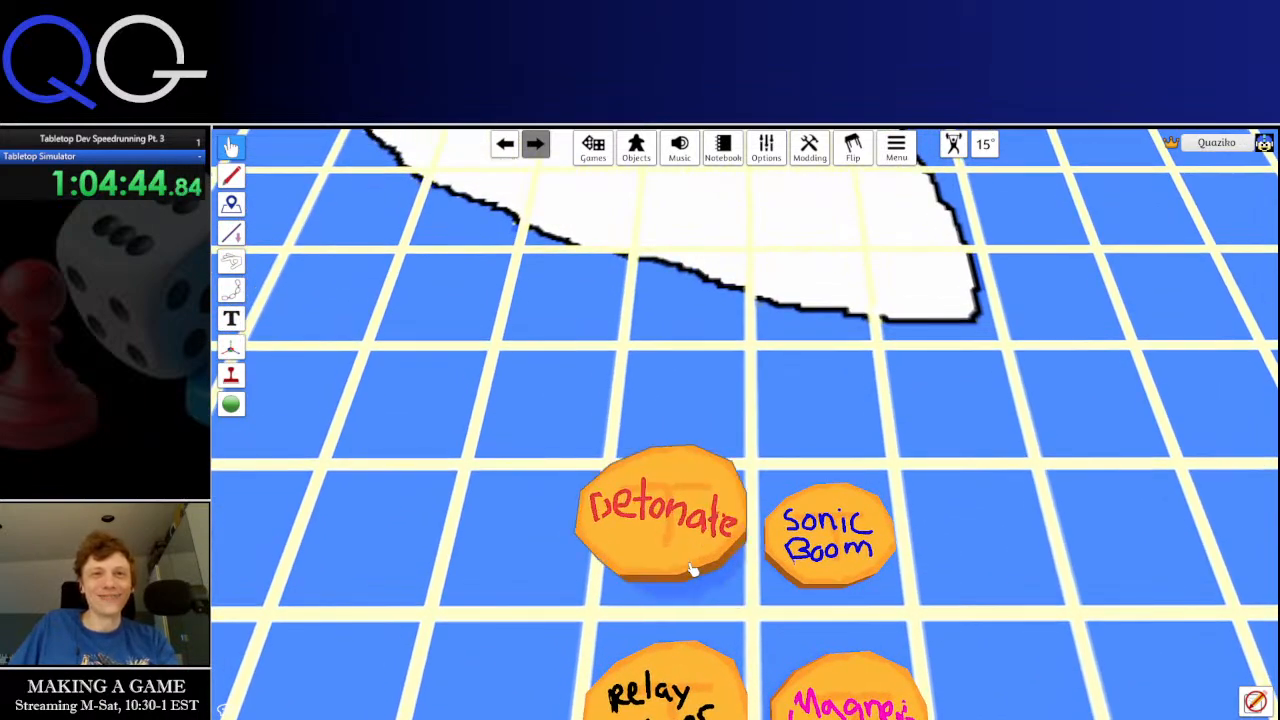
pyautogui.scroll(-3, 887, 697)
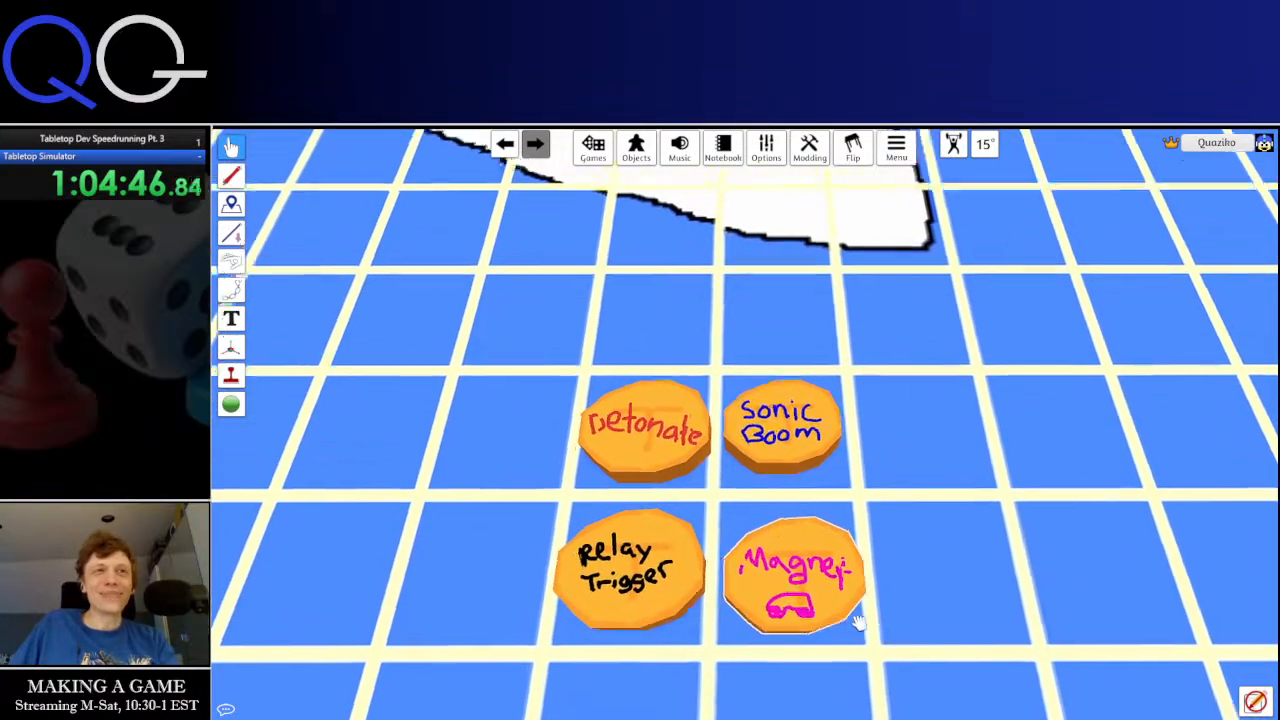
pyautogui.scroll(4, 771, 697)
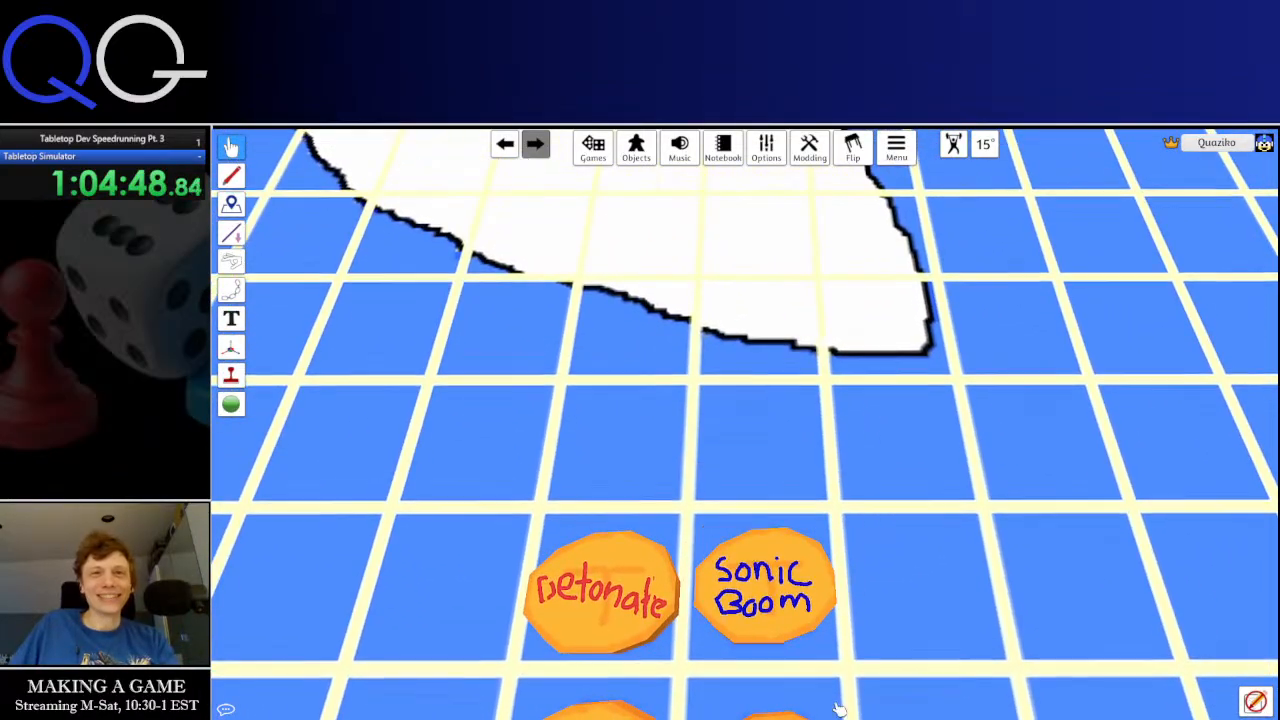
pyautogui.press('s')
pyautogui.press('d')
pyautogui.press('a')
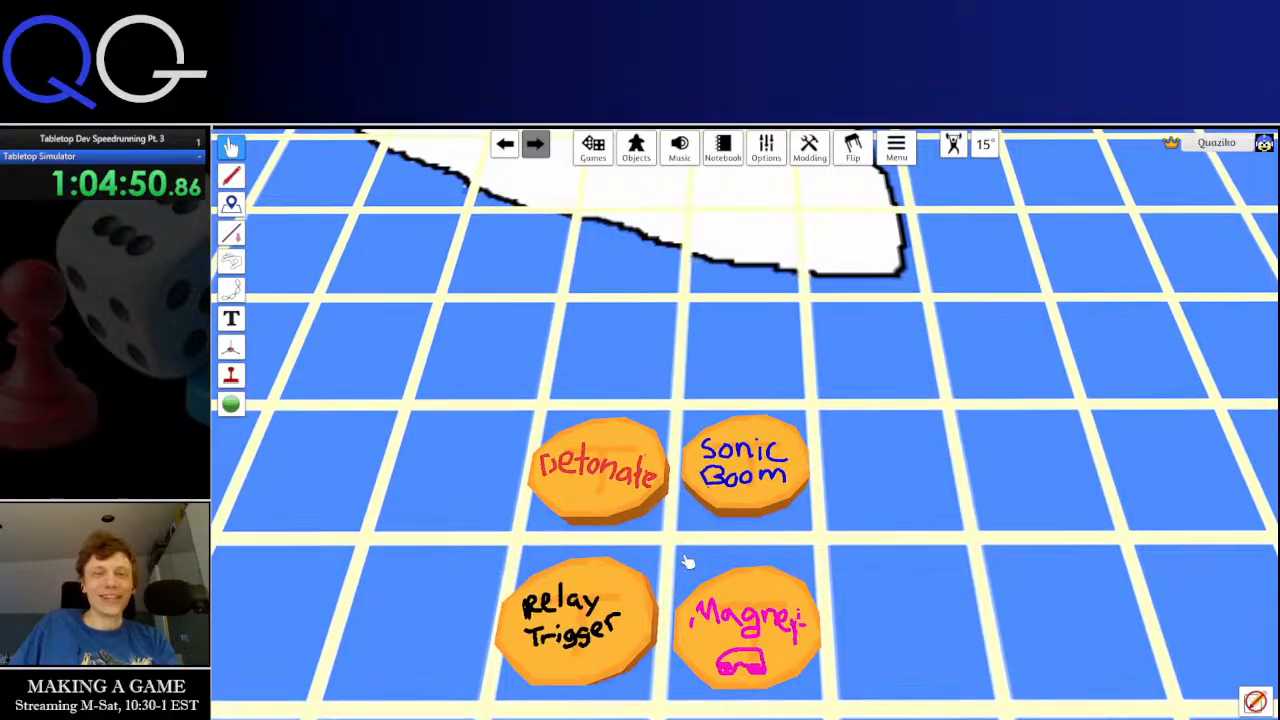
# Stack the Relay Trigger, Detonate, Magnet and Sonic Boom tokens into one pile with Sonic Boom on top
pyautogui.moveTo(686, 560); pyautogui.dragTo(791, 573)
pyautogui.moveTo(746, 504); pyautogui.dragTo(757, 678)
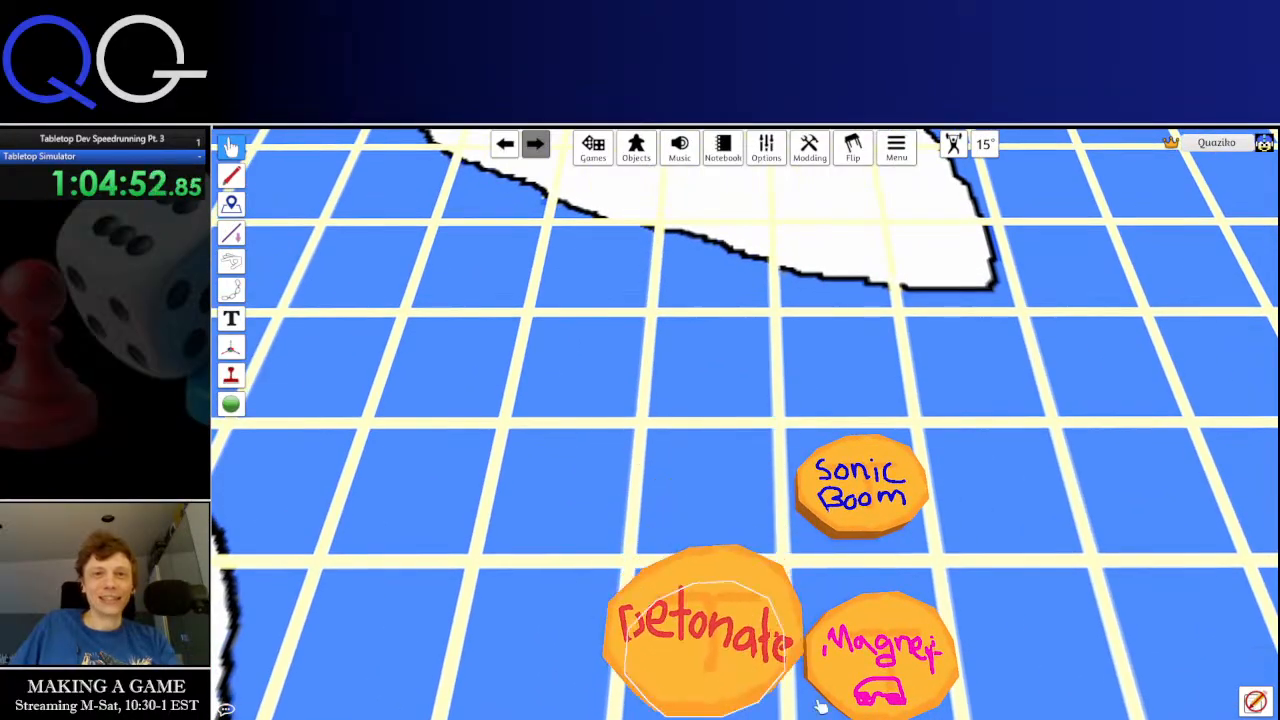
pyautogui.moveTo(902, 690); pyautogui.dragTo(762, 600)
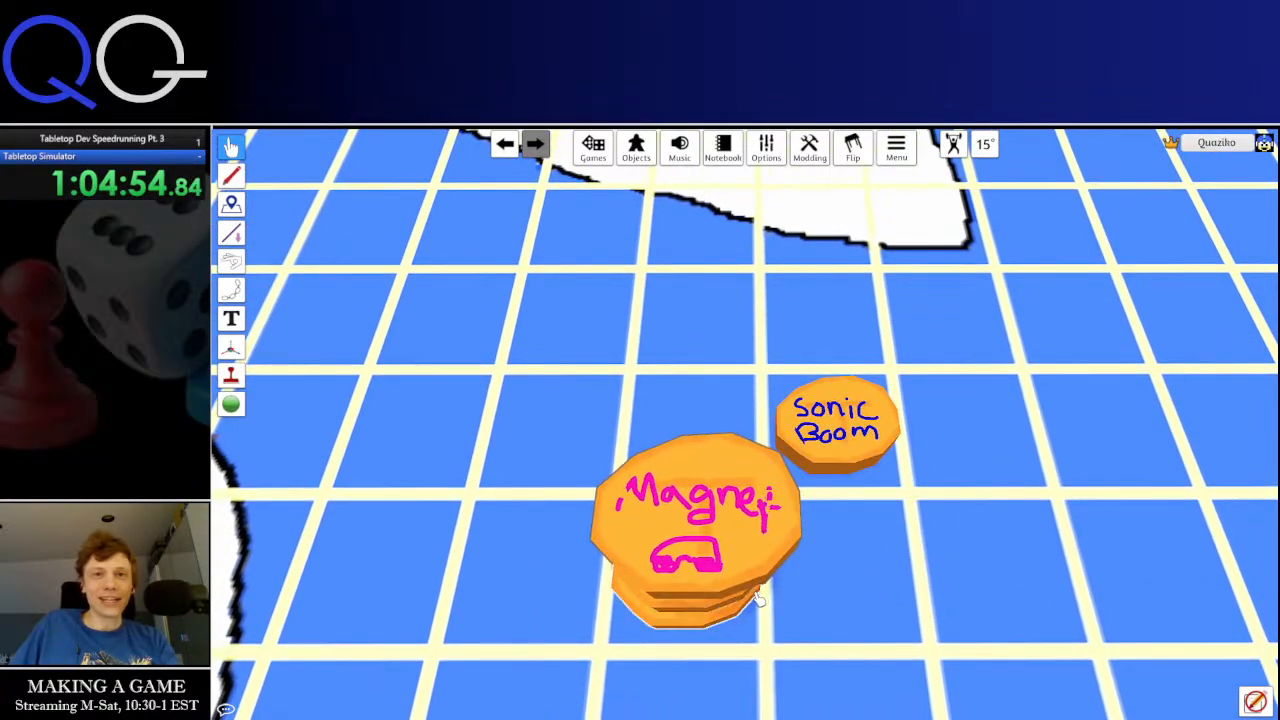
pyautogui.moveTo(847, 428); pyautogui.dragTo(748, 577)
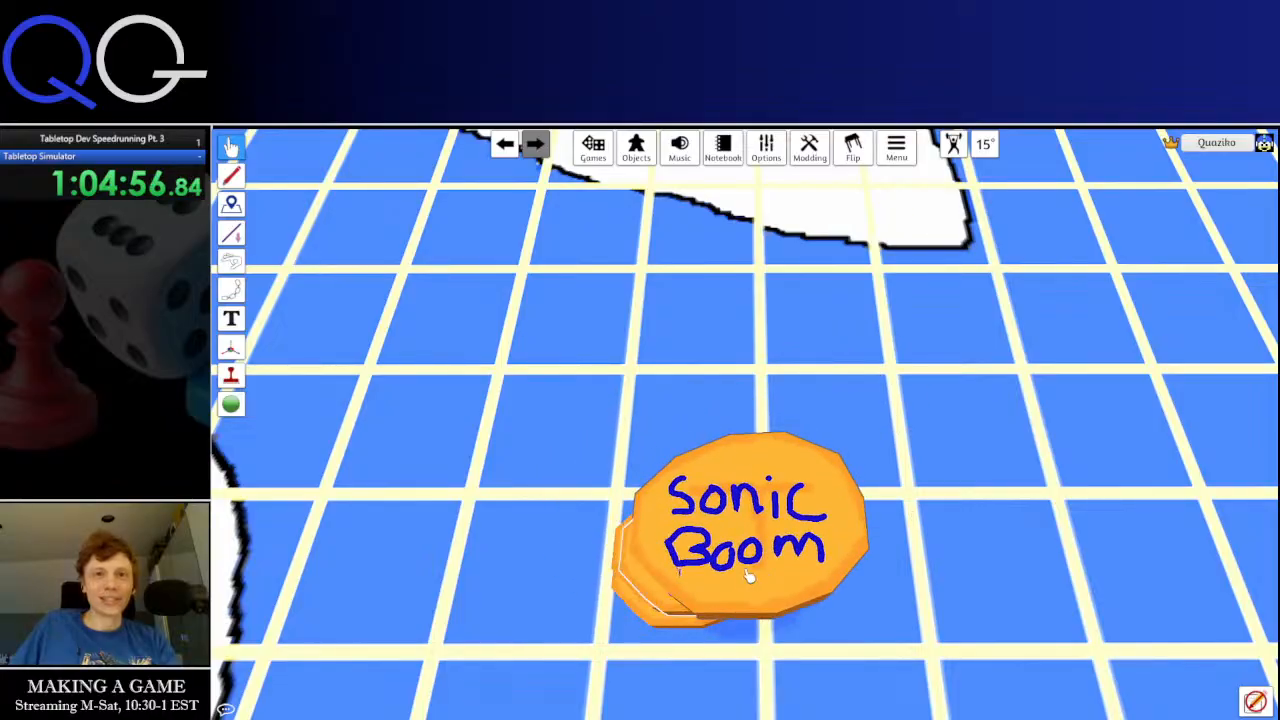
# Copy the whole stack of orange trap tokens and paste the duplicate beside the original
pyautogui.moveTo(890, 692); pyautogui.dragTo(682, 586)
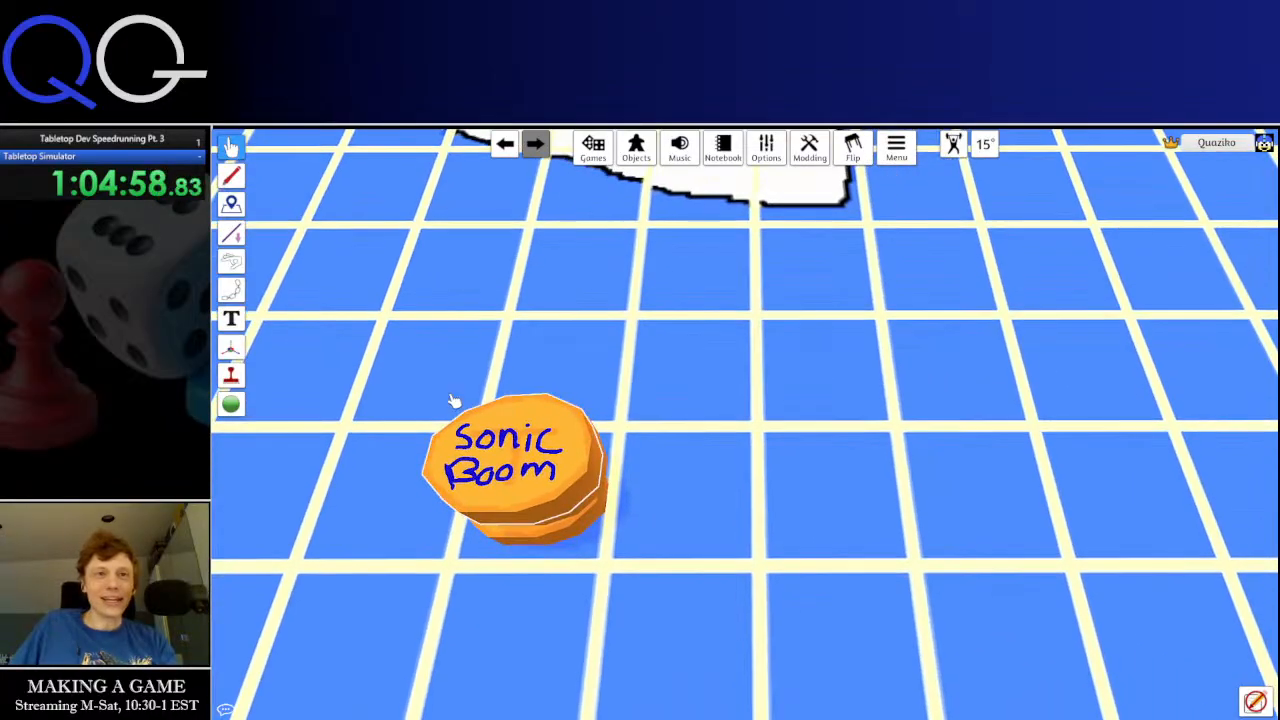
pyautogui.moveTo(403, 371); pyautogui.dragTo(757, 606)
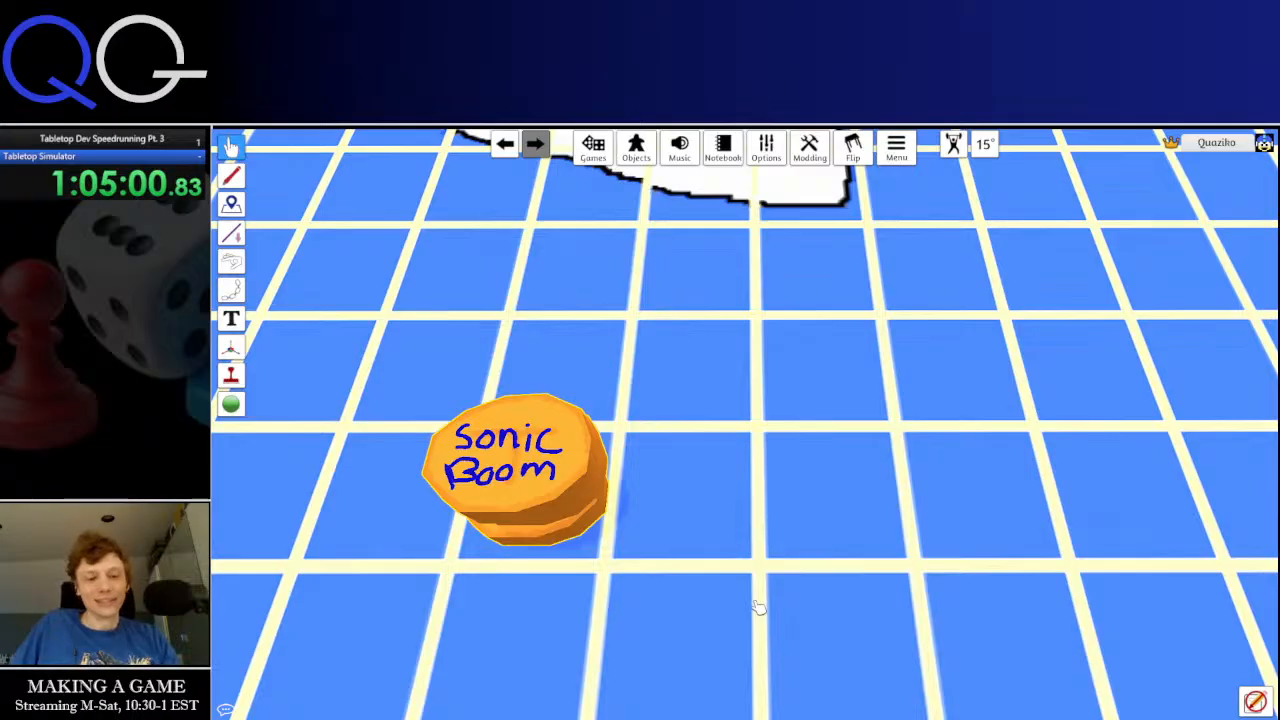
pyautogui.hotkey('ctrl', 'v')
pyautogui.click(764, 630)
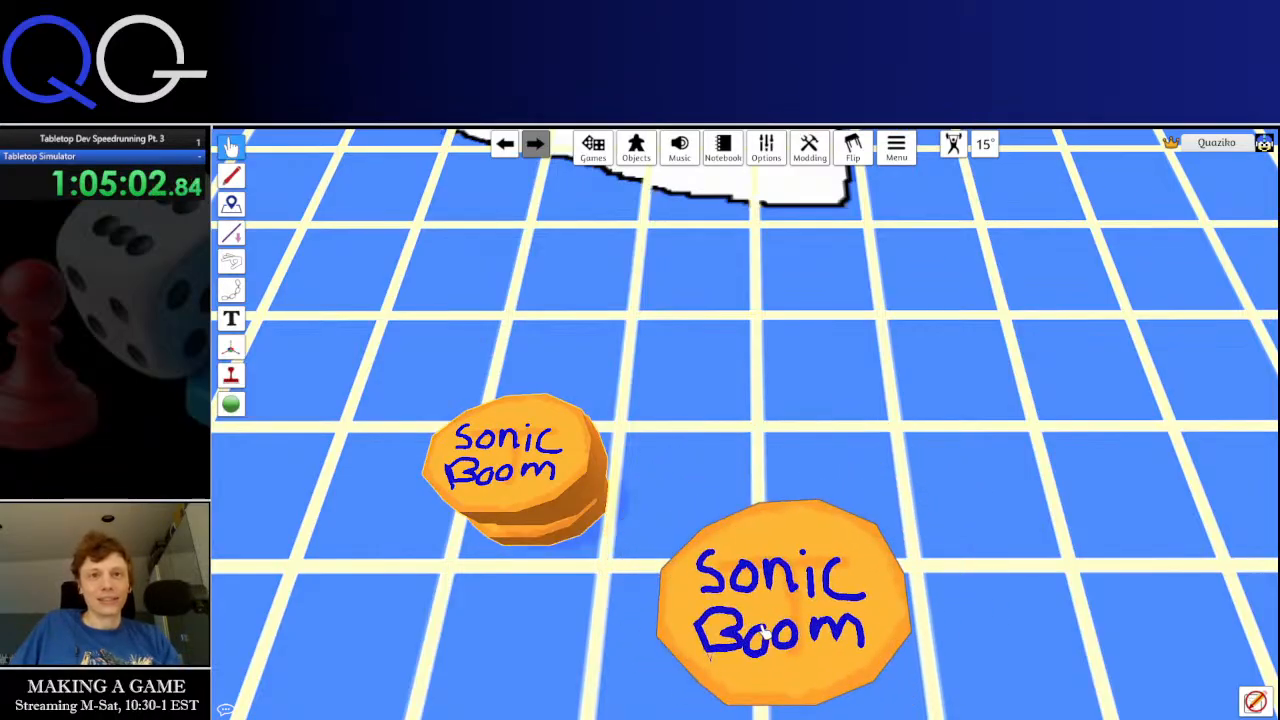
# Tint the duplicated stack of trap tokens green, leaving the original stack orange
pyautogui.moveTo(981, 711); pyautogui.dragTo(891, 548)
pyautogui.moveTo(616, 345); pyautogui.dragTo(804, 562)
pyautogui.rightClick(664, 428)
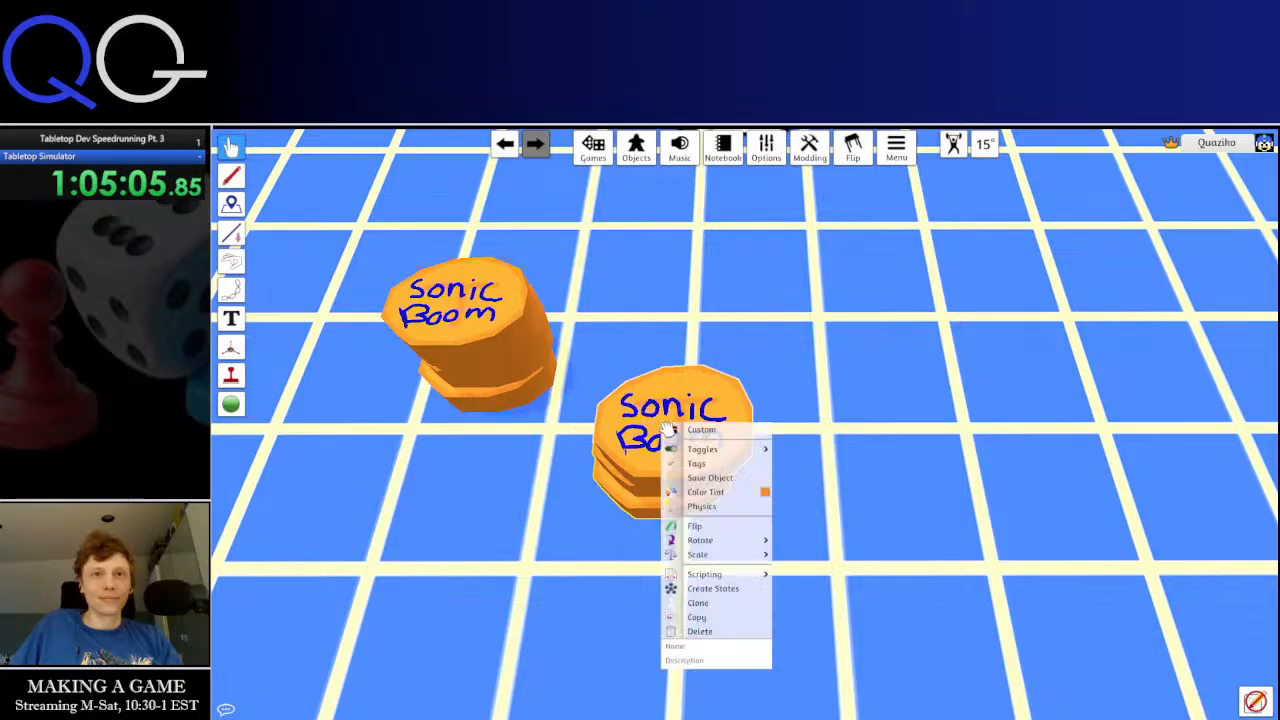
pyautogui.click(766, 494)
pyautogui.click(541, 396)
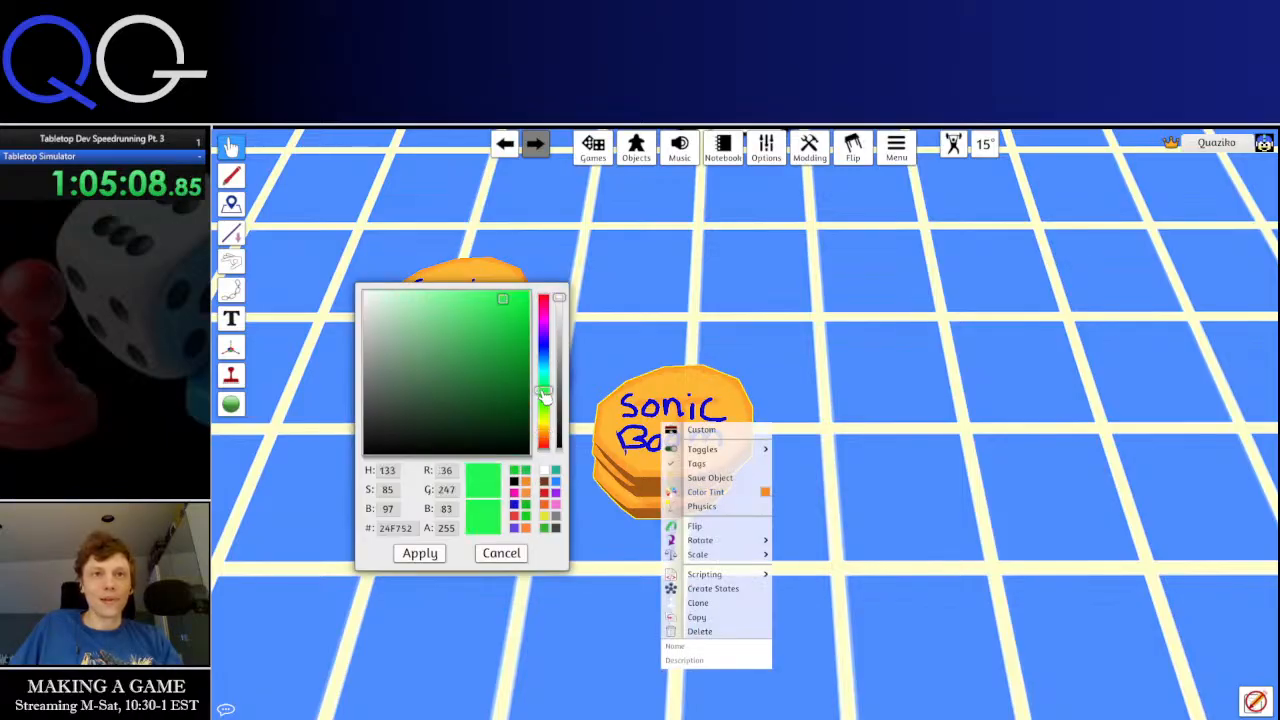
pyautogui.click(521, 332)
pyautogui.click(420, 553)
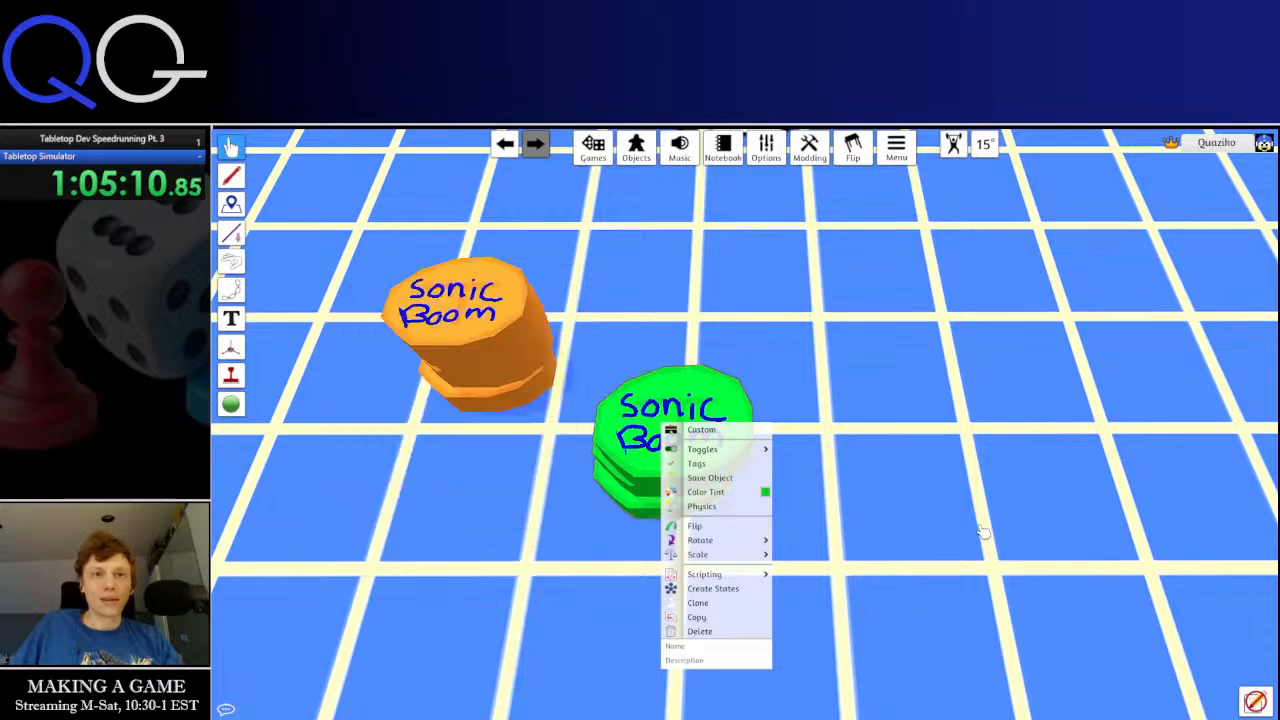
pyautogui.click(920, 511)
# Move the orange trap stack off the board beside the action wheel and paste about seven copies of it there
pyautogui.scroll(-6, 910, 540)
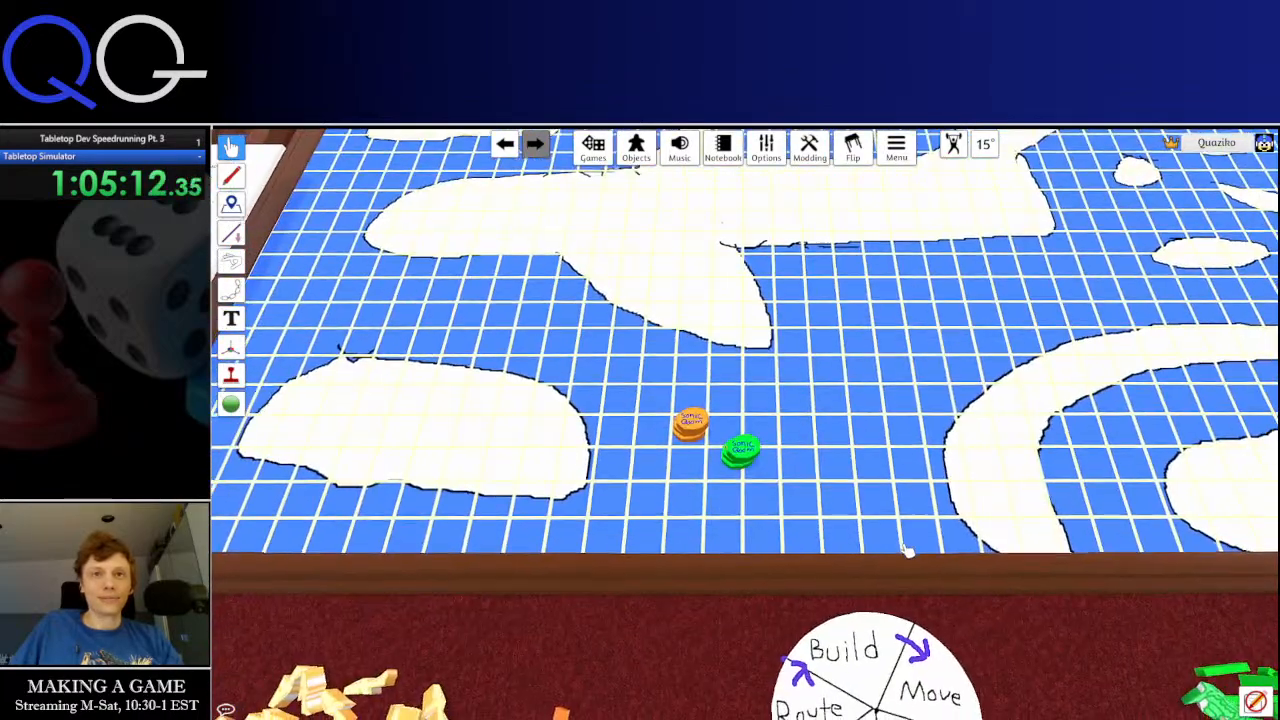
pyautogui.press('d')
pyautogui.press('s')
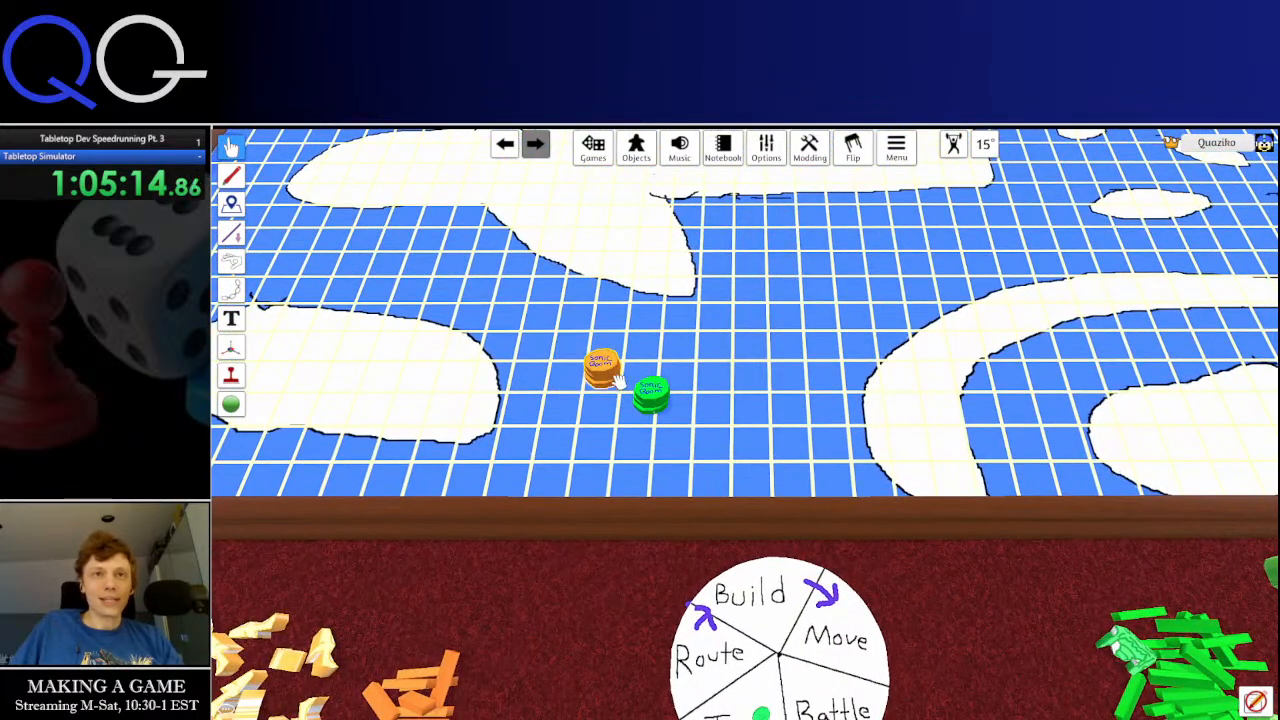
pyautogui.moveTo(618, 380); pyautogui.dragTo(560, 592)
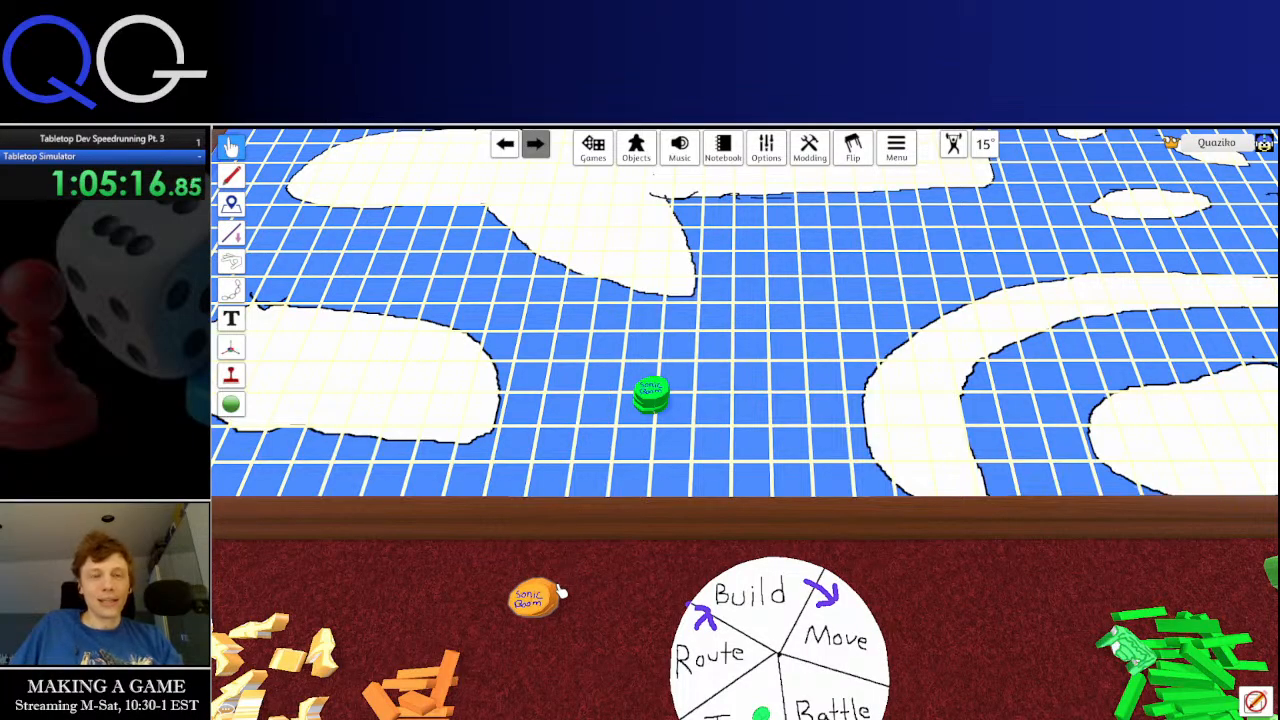
pyautogui.hotkey('ctrl', 'v')
pyautogui.hotkey('ctrl', 'v')
pyautogui.hotkey('ctrl', 'v')
pyautogui.hotkey('ctrl', 'v')
pyautogui.hotkey('ctrl', 'v')
pyautogui.hotkey('ctrl', 'v')
pyautogui.hotkey('ctrl', 'v')
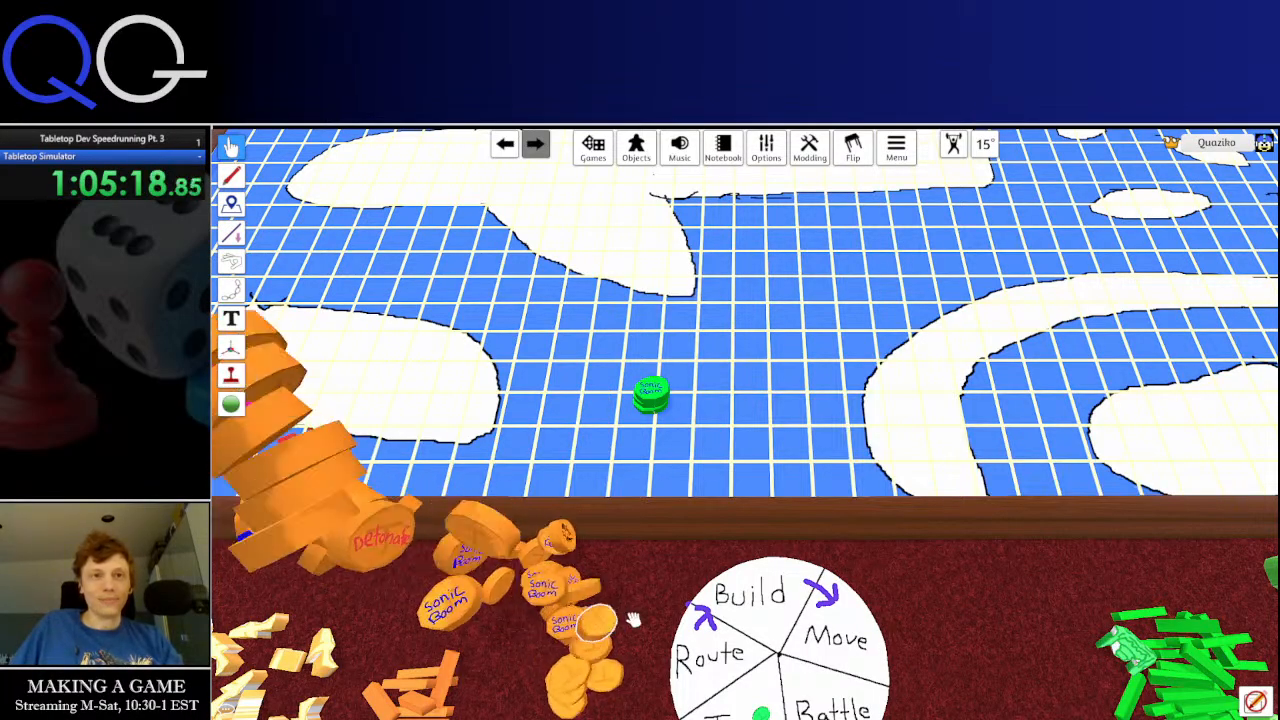
# Move the green trap stack to the curved island, copy it and paste about eight duplicates there
pyautogui.press('d')
pyautogui.press('w')
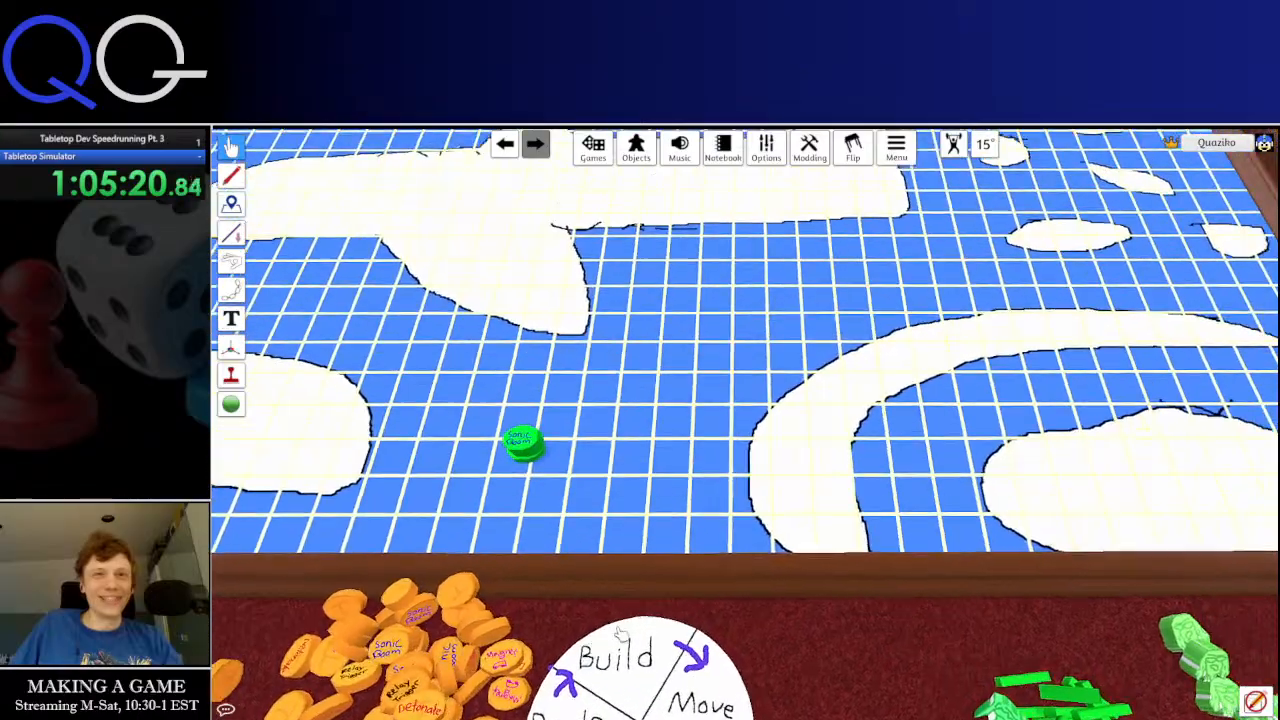
pyautogui.press('d')
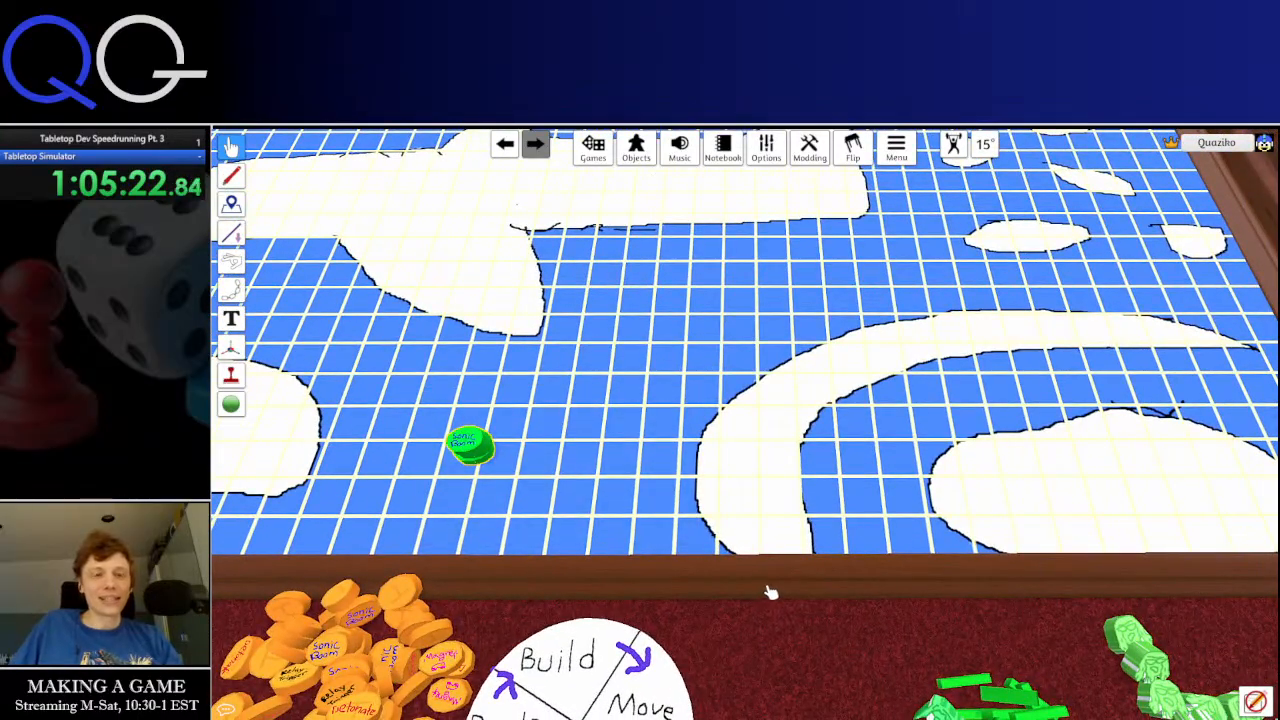
pyautogui.moveTo(470, 443); pyautogui.dragTo(757, 399)
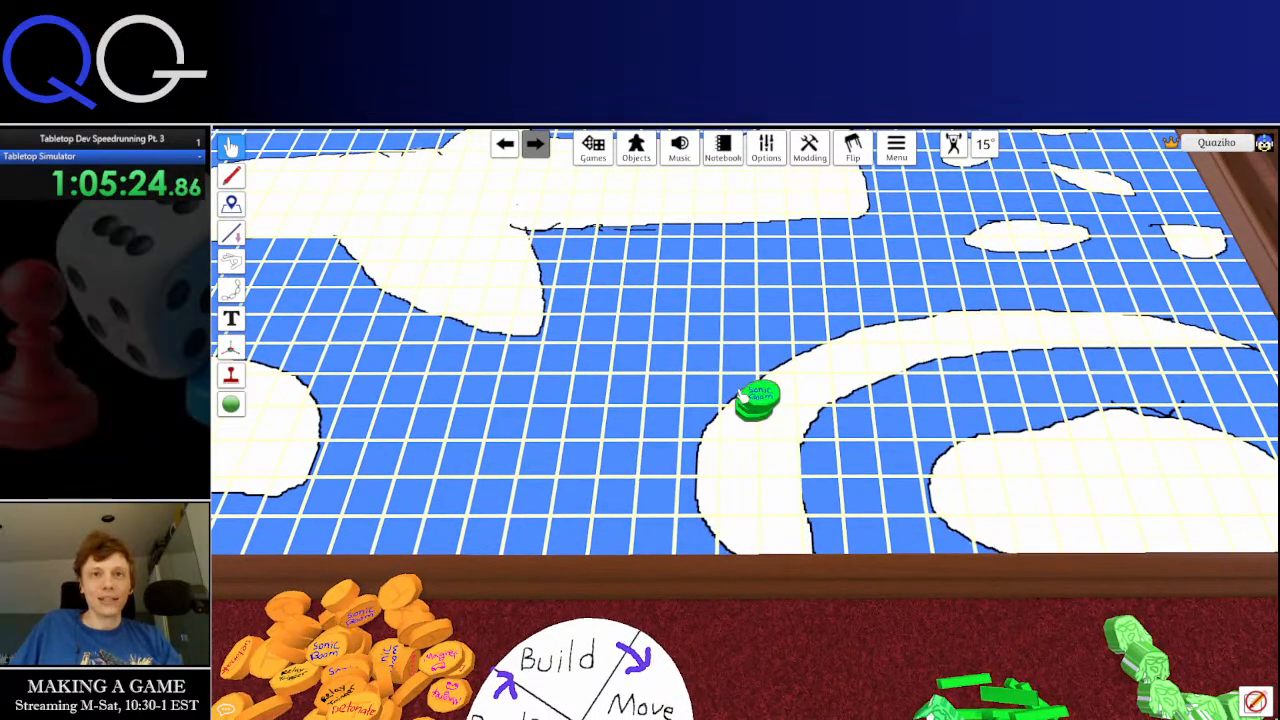
pyautogui.hotkey('ctrl', 'v')
pyautogui.hotkey('ctrl', 'v')
pyautogui.hotkey('ctrl', 'v')
pyautogui.hotkey('ctrl', 'v')
pyautogui.hotkey('ctrl', 'v')
pyautogui.hotkey('ctrl', 'v')
pyautogui.hotkey('ctrl', 'v')
pyautogui.hotkey('ctrl', 'v')
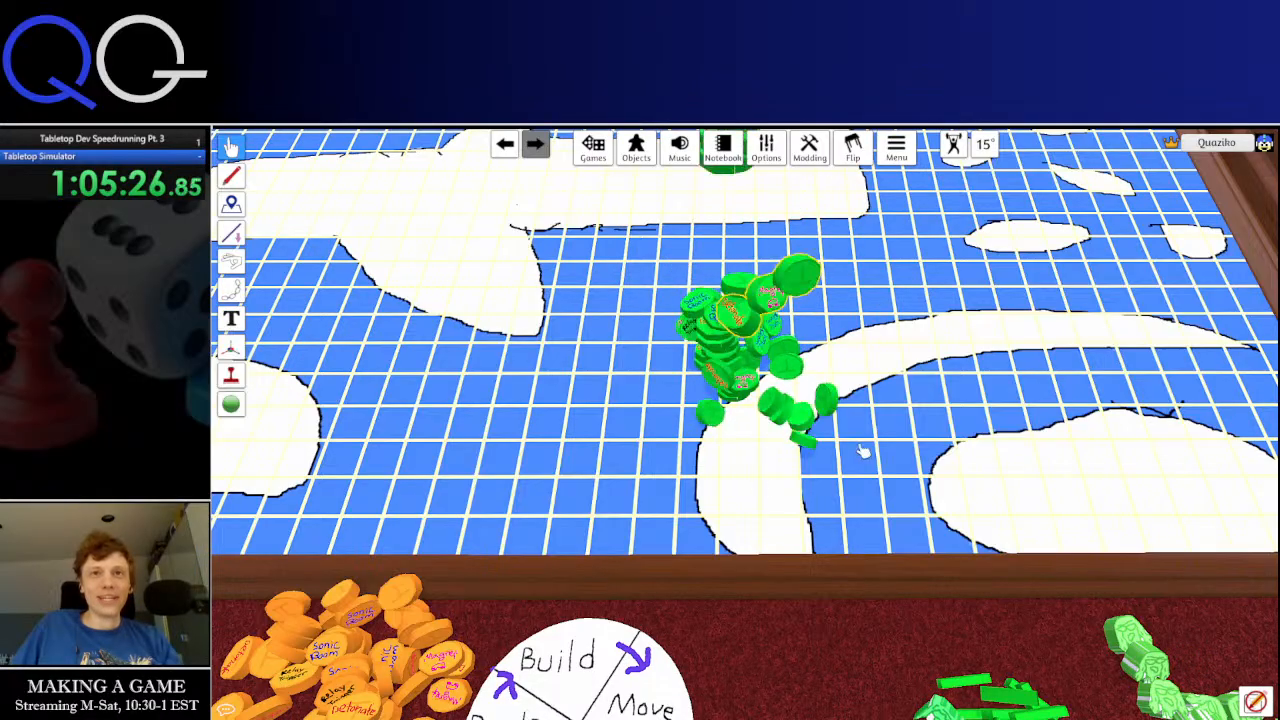
# Move the whole pile of green trap tokens off the board, between the action wheel and the green path pieces
pyautogui.press('d')
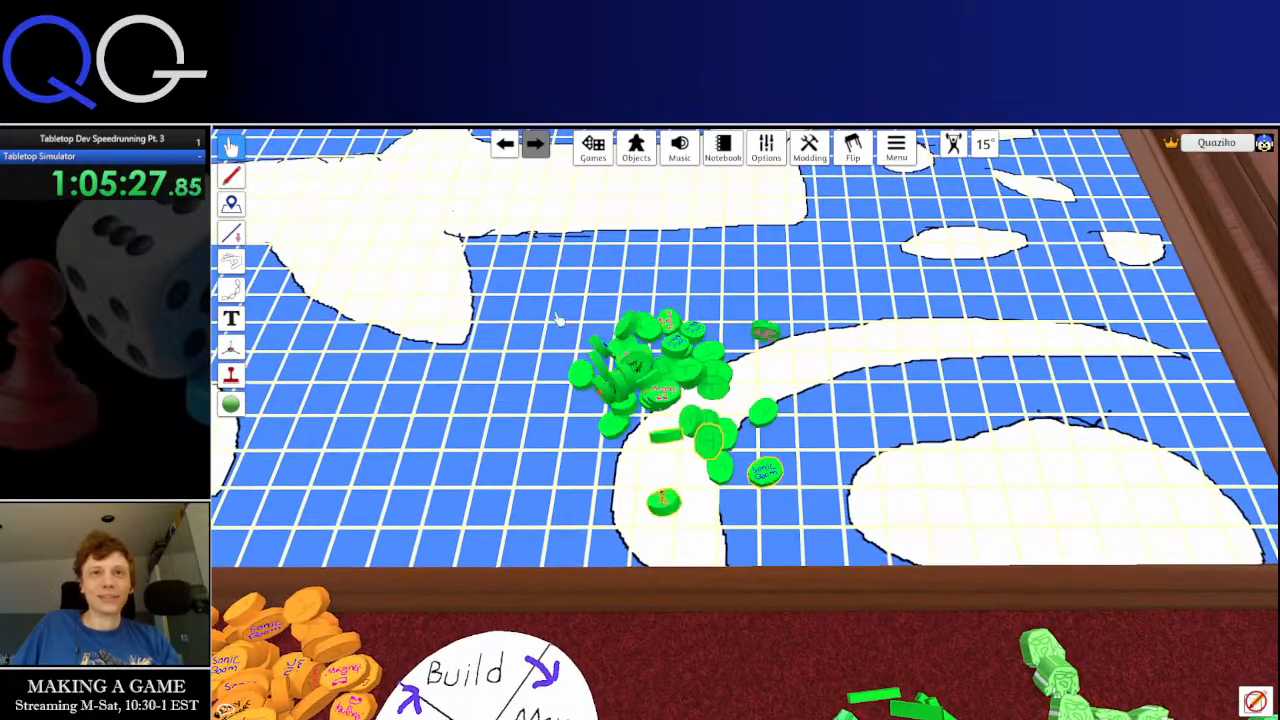
pyautogui.press('s')
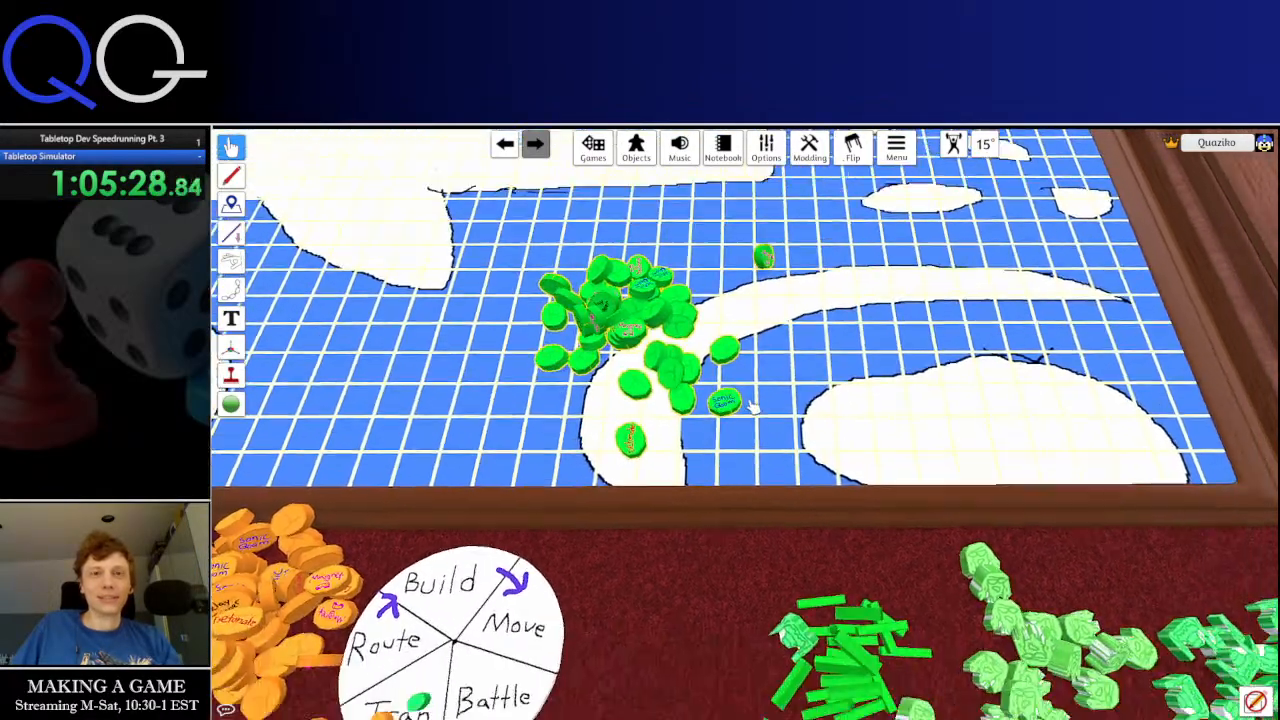
pyautogui.moveTo(616, 448); pyautogui.dragTo(598, 460)
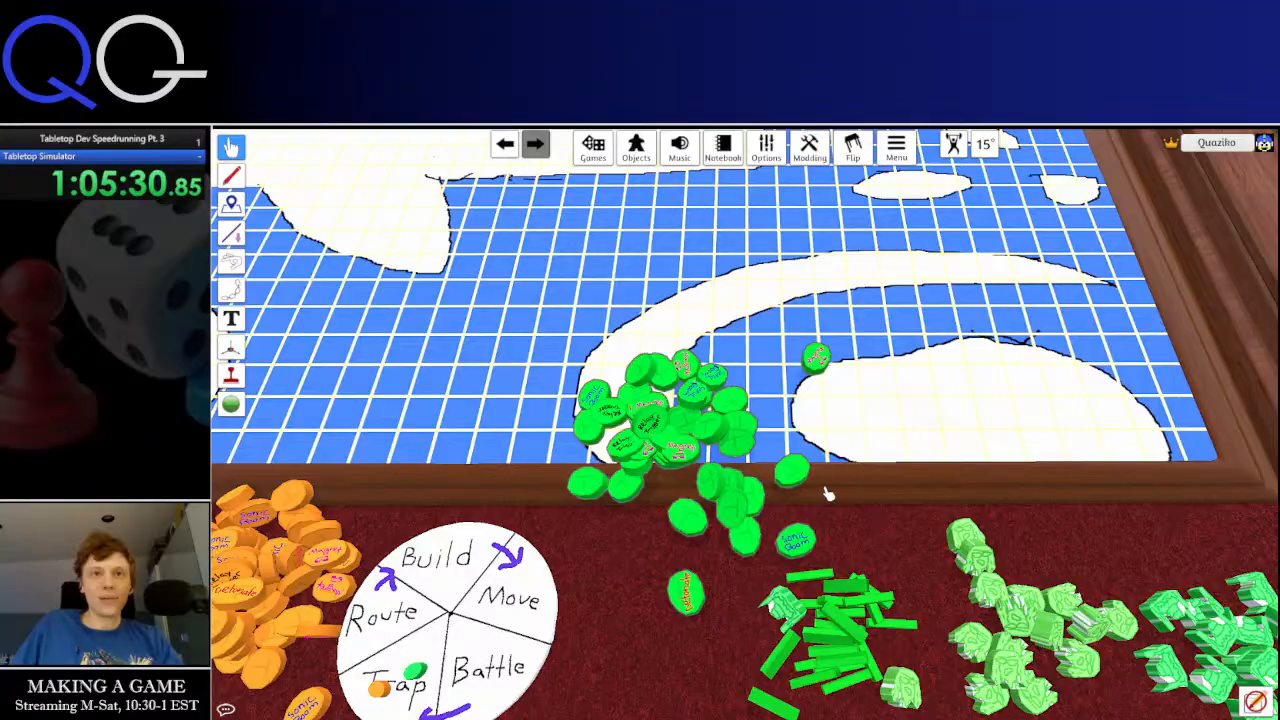
pyautogui.moveTo(820, 514); pyautogui.dragTo(664, 628)
pyautogui.press('s')
pyautogui.press('a')
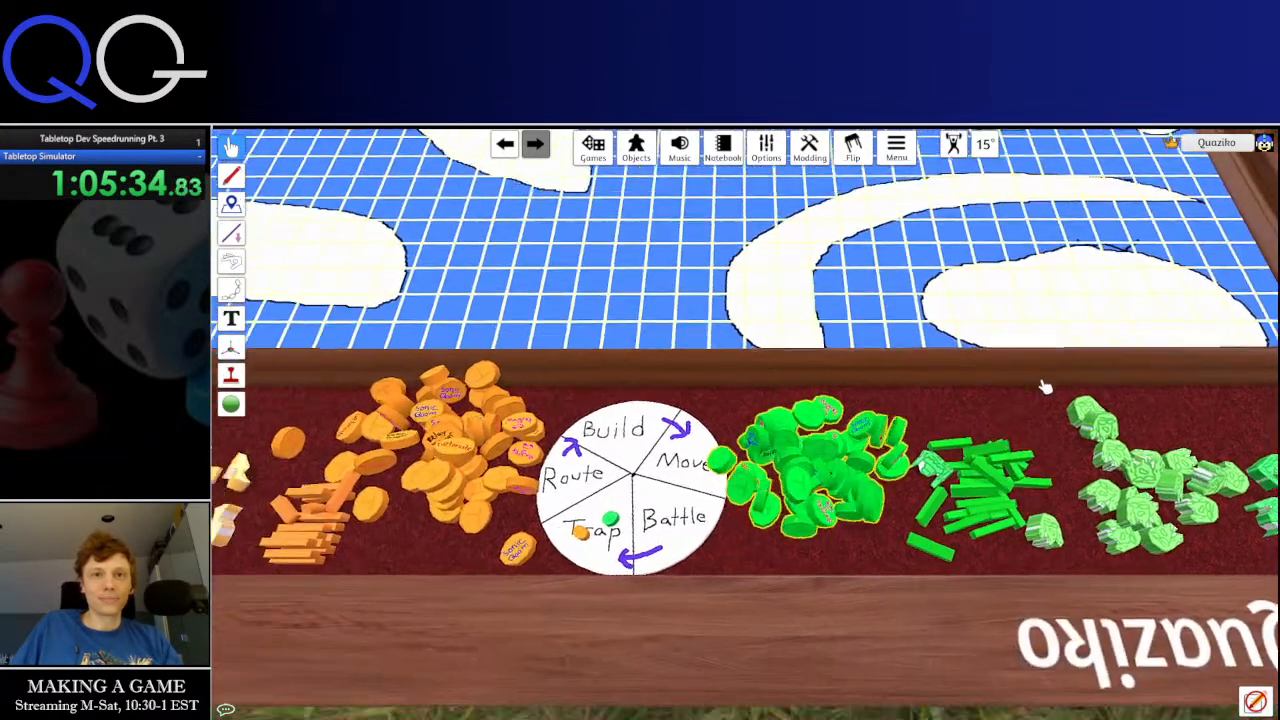
# Gather the scattered orange trap tokens and move them away from the action wheel, next to the orange route pieces
pyautogui.moveTo(375, 355); pyautogui.dragTo(598, 570)
pyautogui.moveTo(497, 405); pyautogui.dragTo(462, 446)
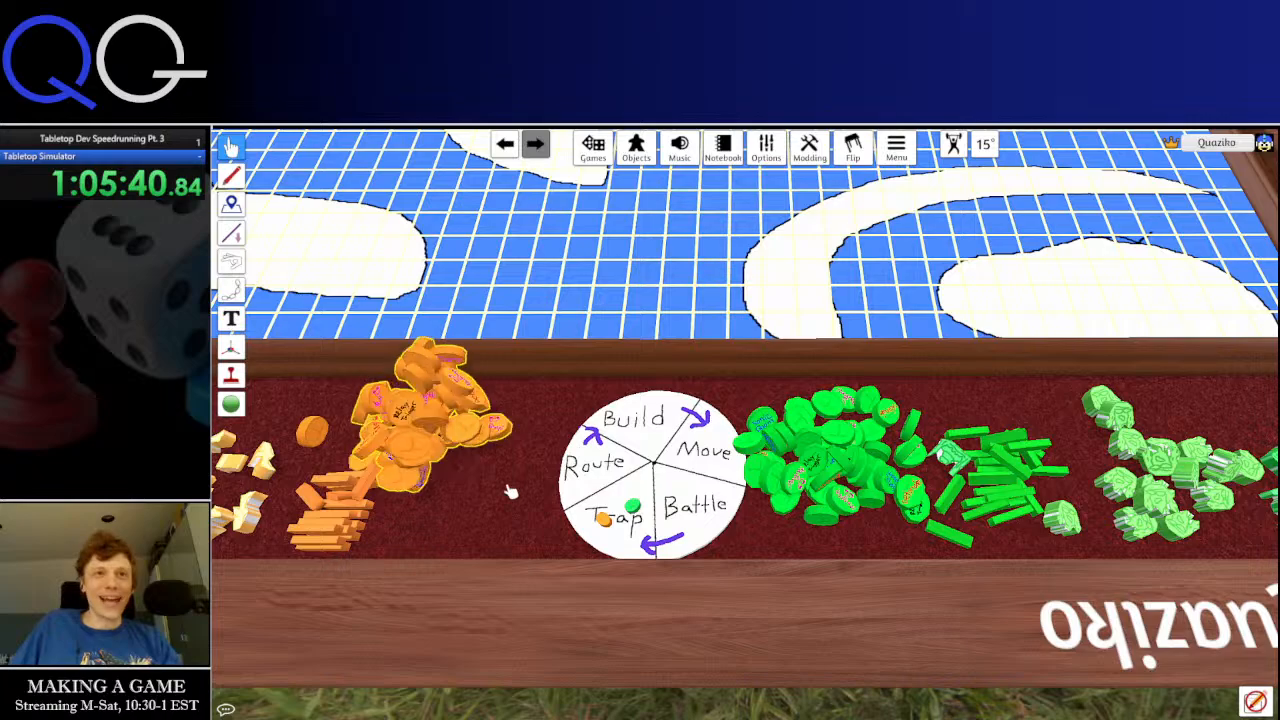
pyautogui.moveTo(505, 513); pyautogui.dragTo(977, 483)
pyautogui.moveTo(805, 469); pyautogui.dragTo(565, 580)
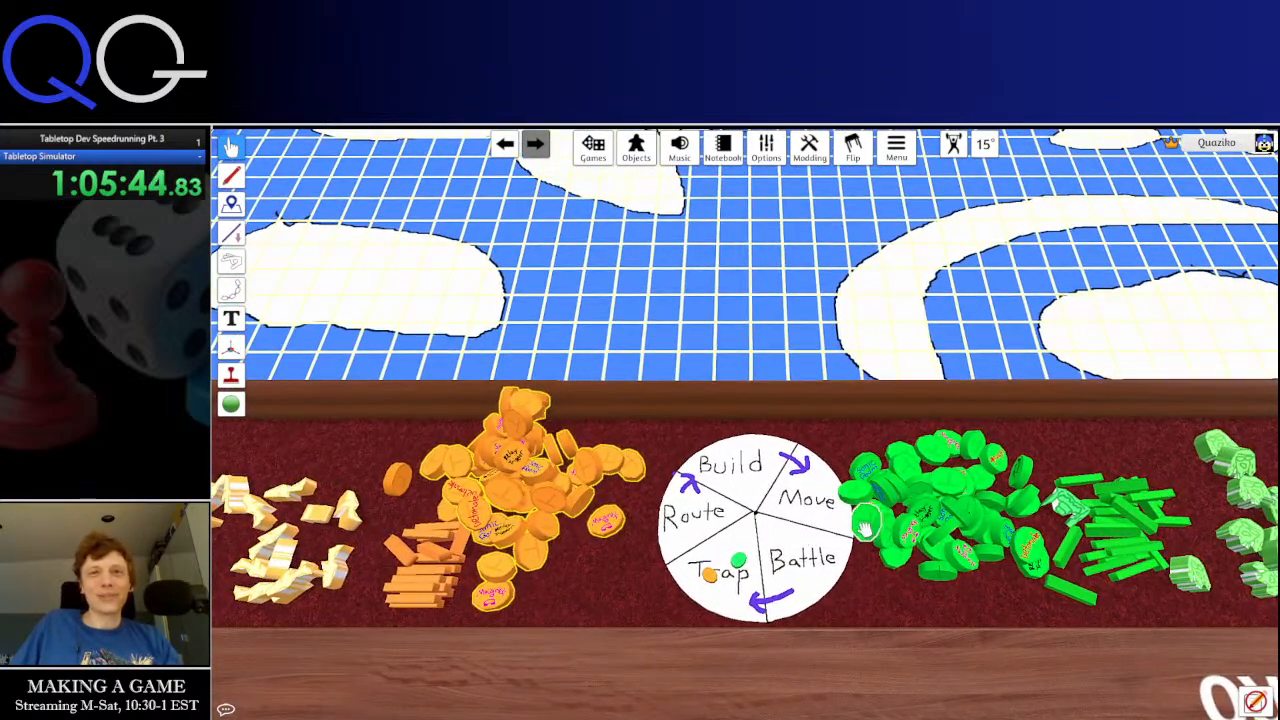
pyautogui.moveTo(1046, 518); pyautogui.dragTo(971, 586)
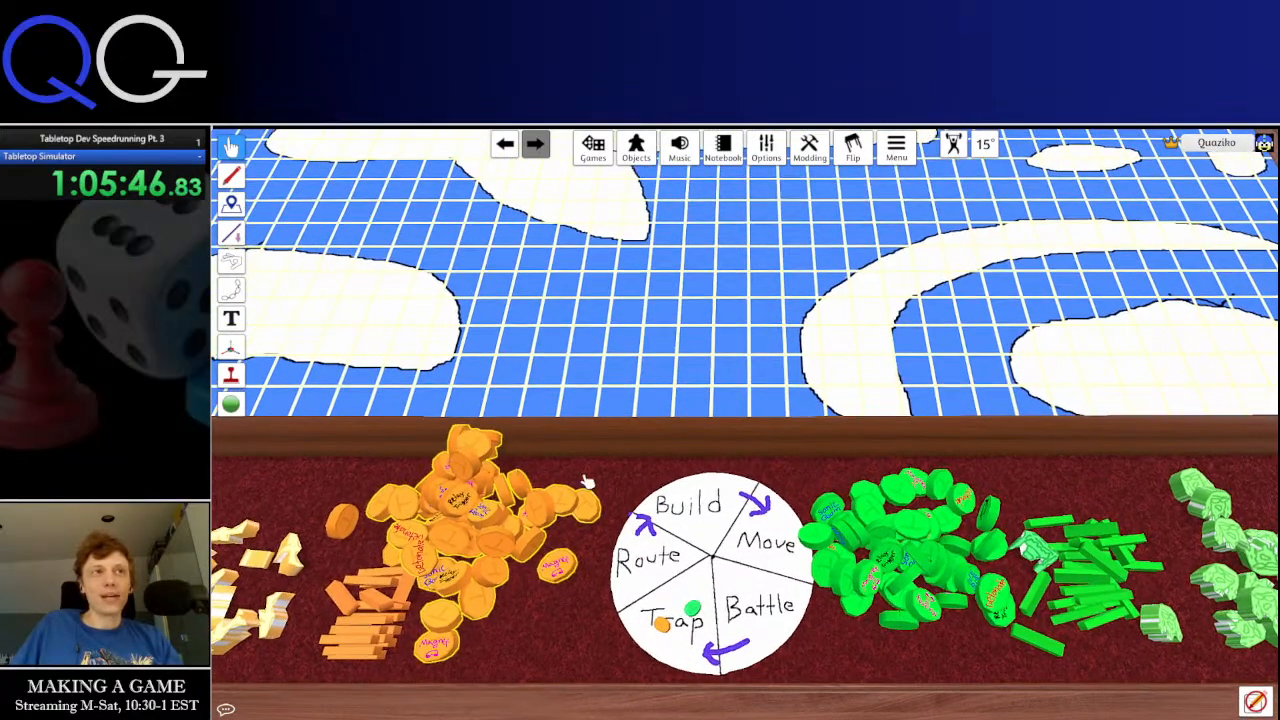
pyautogui.scroll(-1, 971, 586)
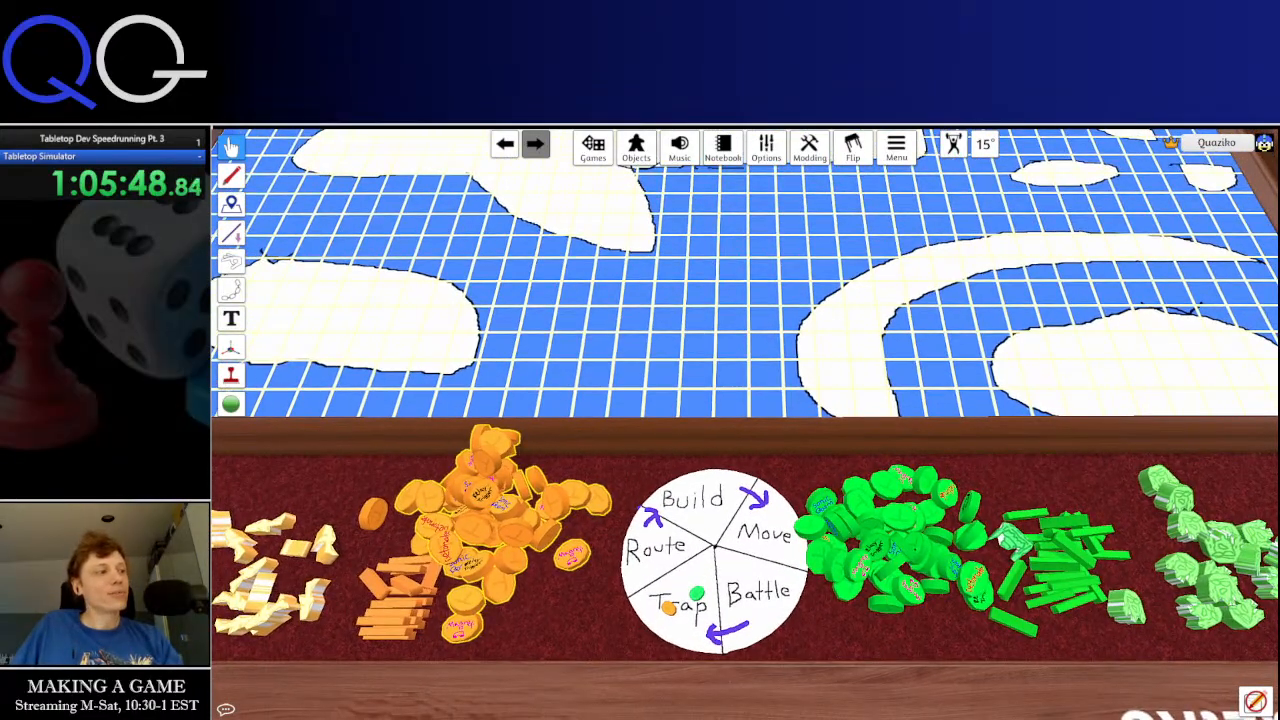
# Switch to the rules document in Word and complete "ele" as "elemental" in the FLEE battle term
pyautogui.hotkey('alt', 'Tab')
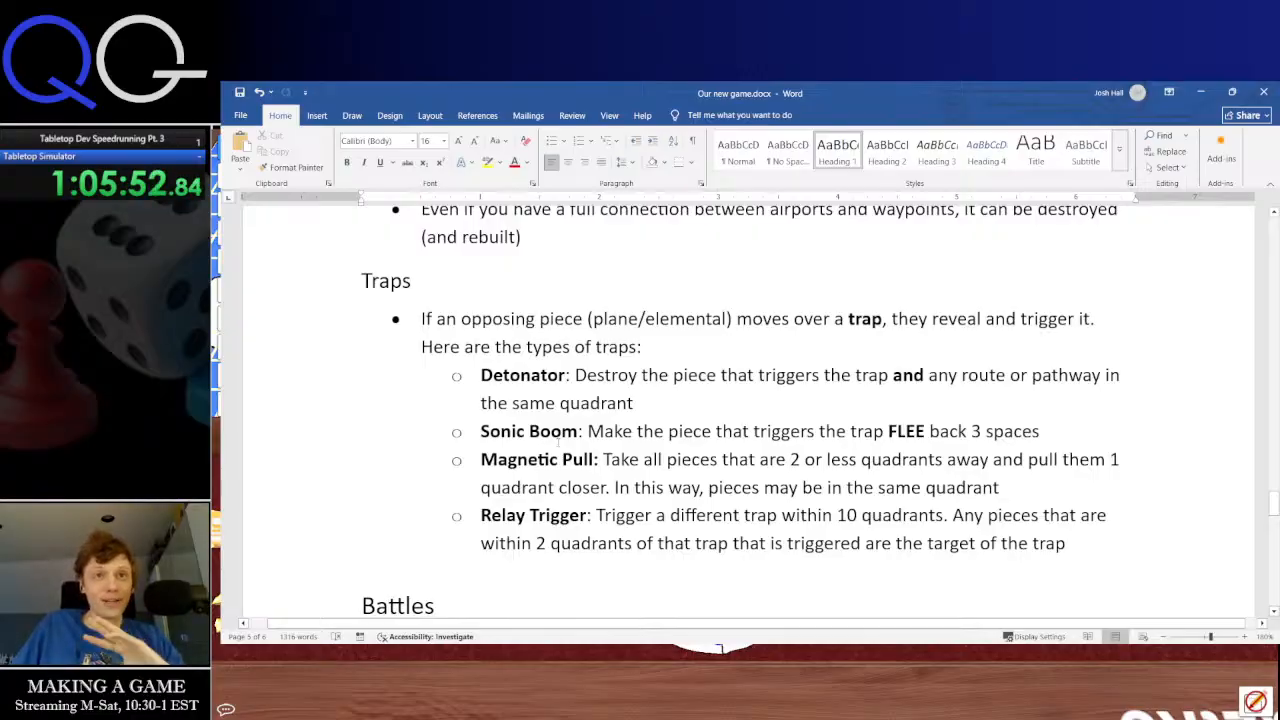
pyautogui.scroll(-7, 577, 430)
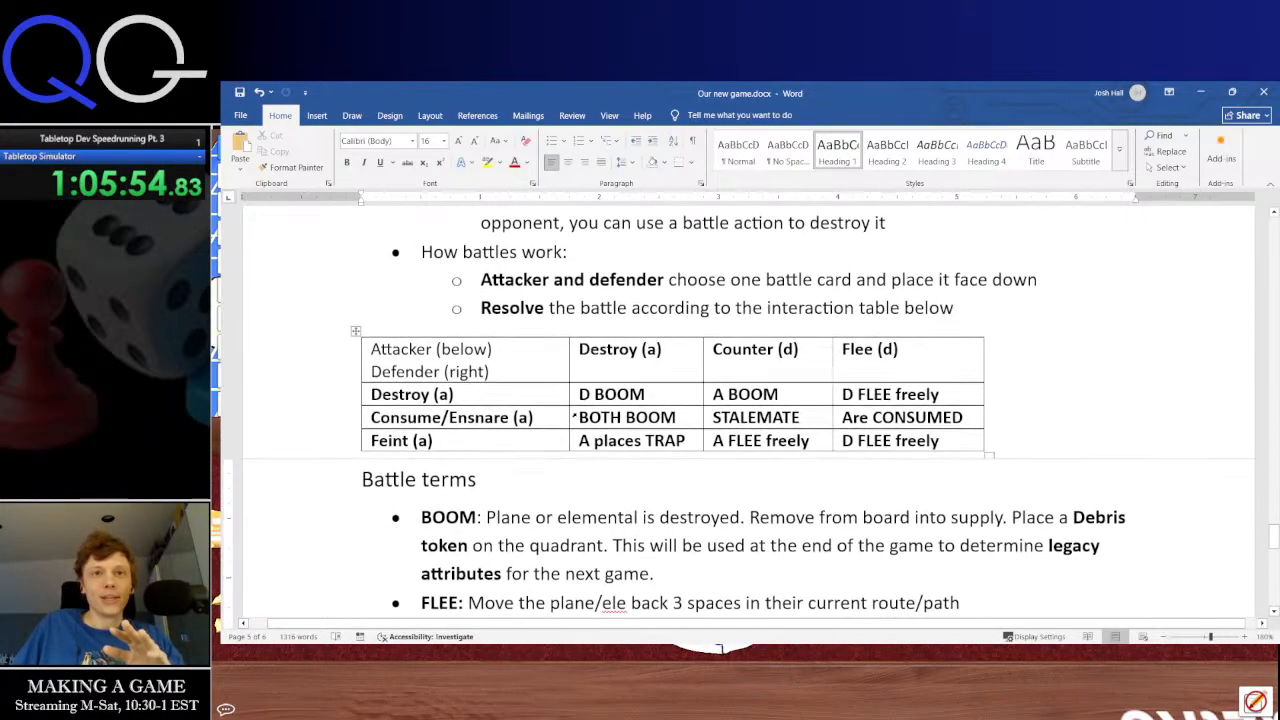
pyautogui.scroll(-3, 654, 410)
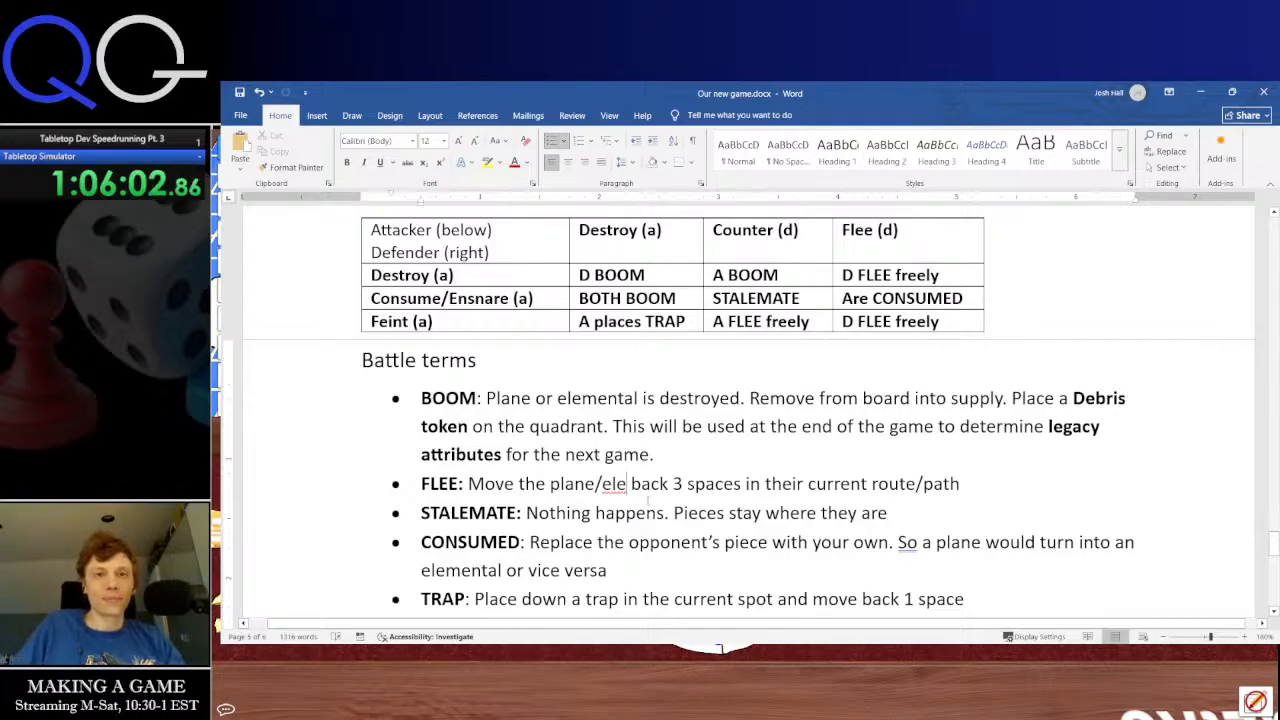
pyautogui.write('mental')
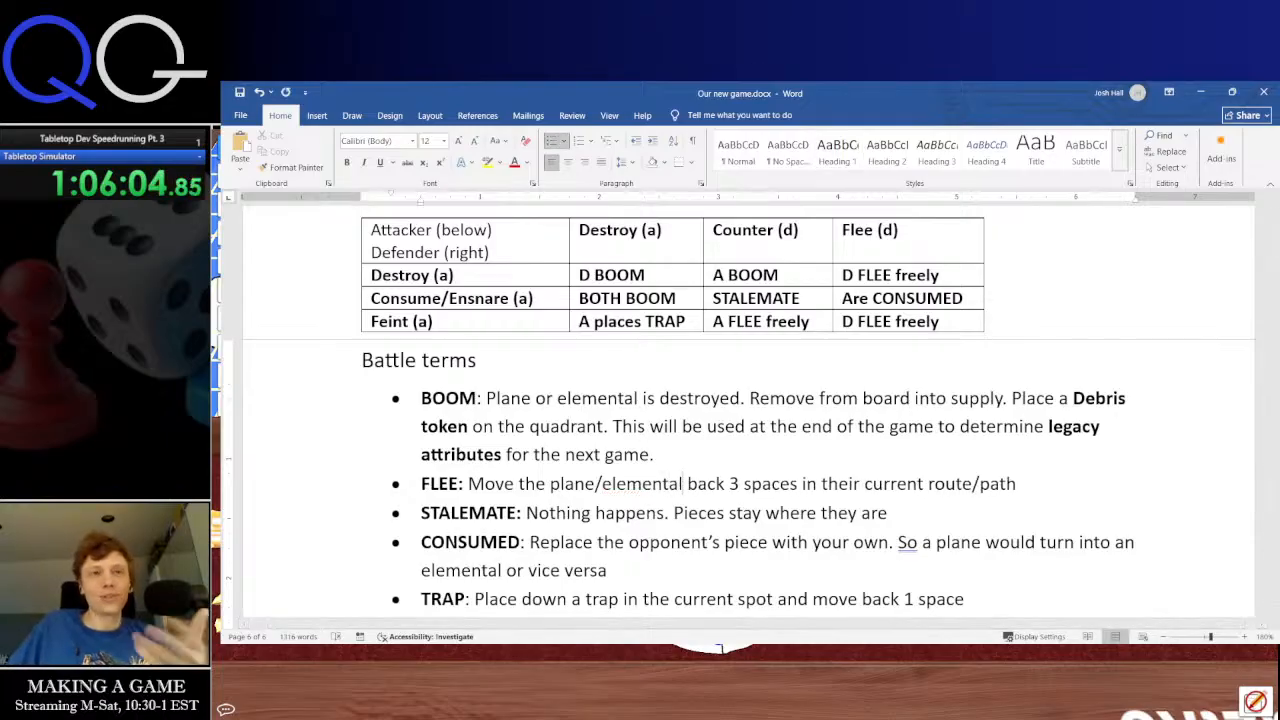
# Review the Game End, future enhancements, checklist, Setup, The Map and Turns sections of the rules for needed updates
pyautogui.scroll(-3, 641, 440)
pyautogui.scroll(-3, 641, 440)
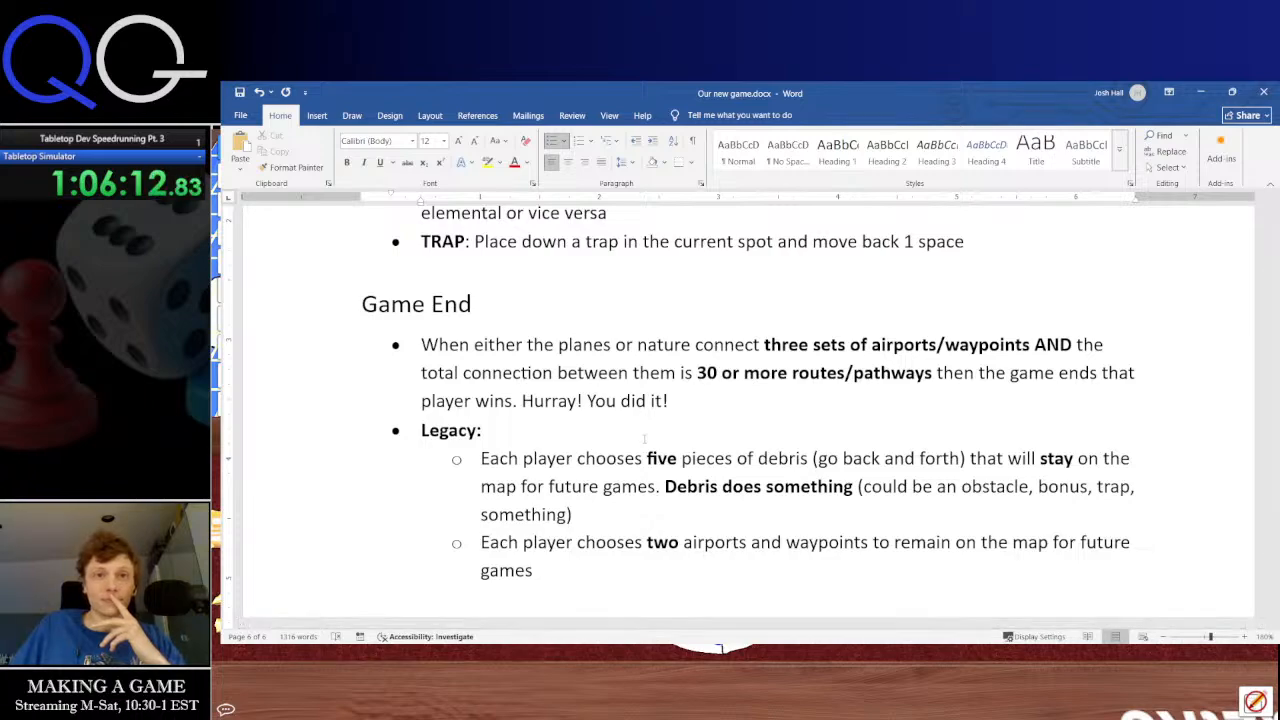
pyautogui.scroll(-7, 644, 438)
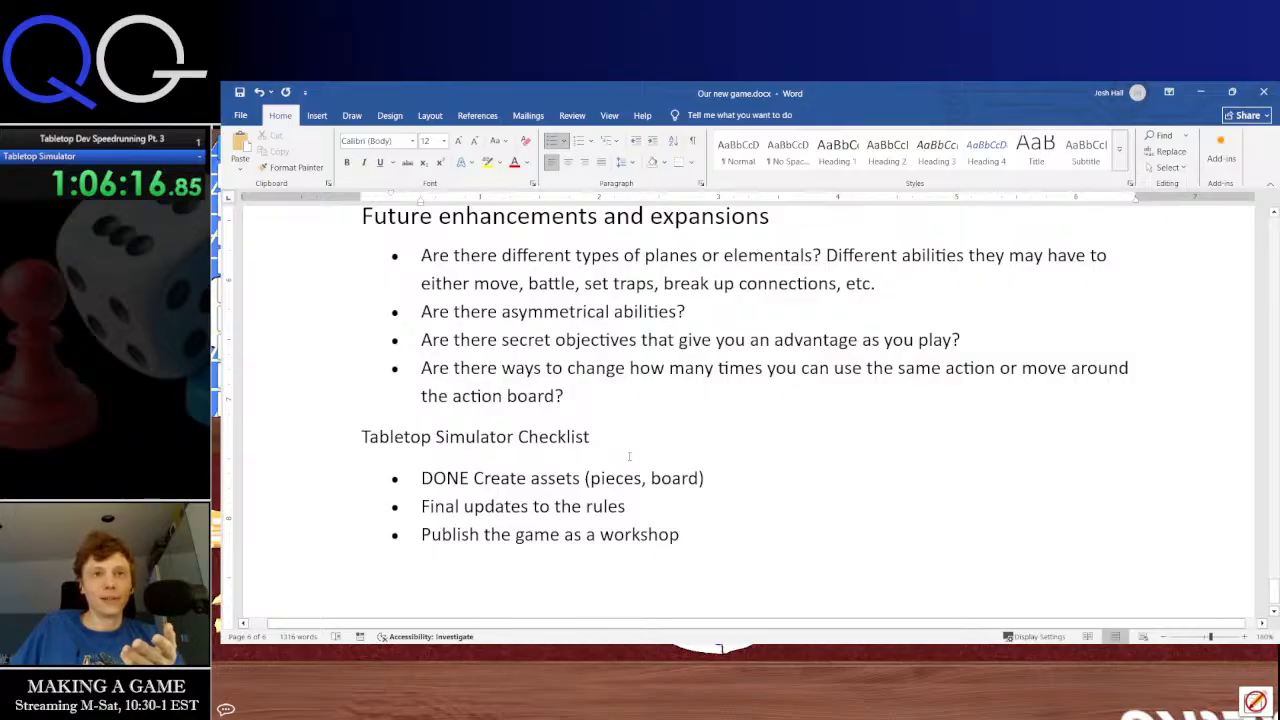
pyautogui.scroll(20, 629, 456)
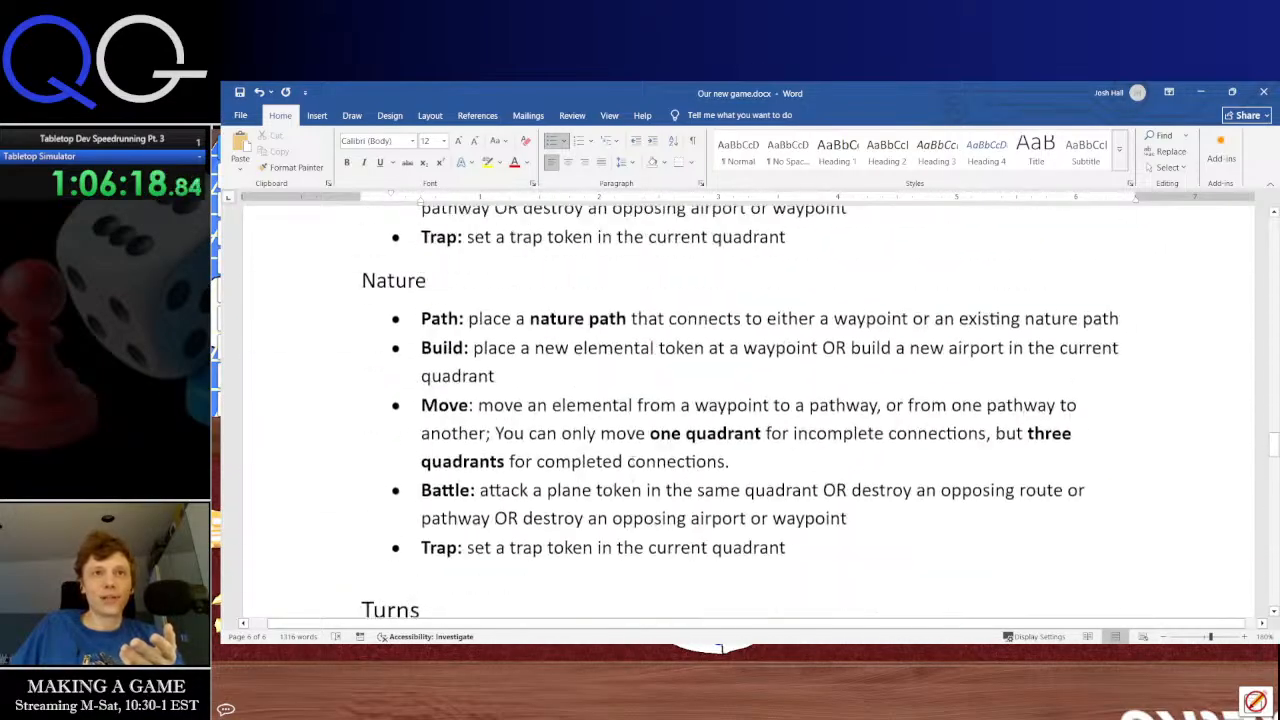
pyautogui.scroll(20, 629, 456)
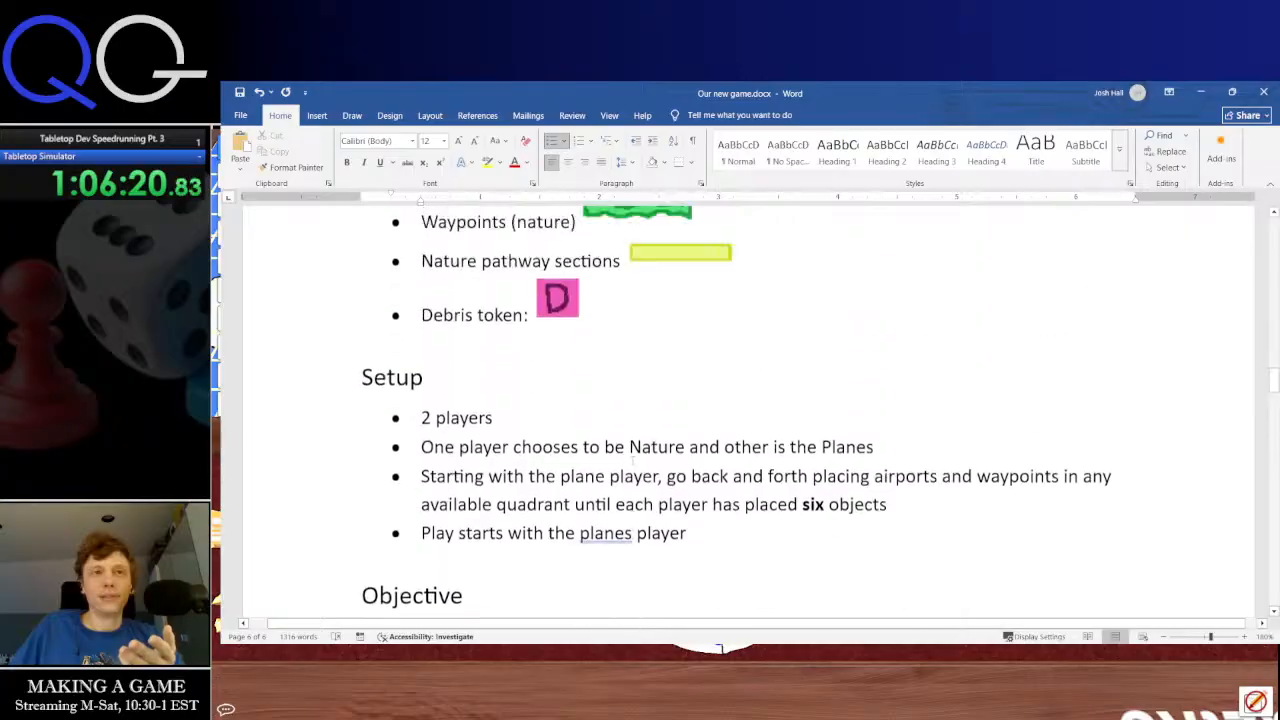
pyautogui.scroll(2, 632, 456)
pyautogui.scroll(-4, 632, 460)
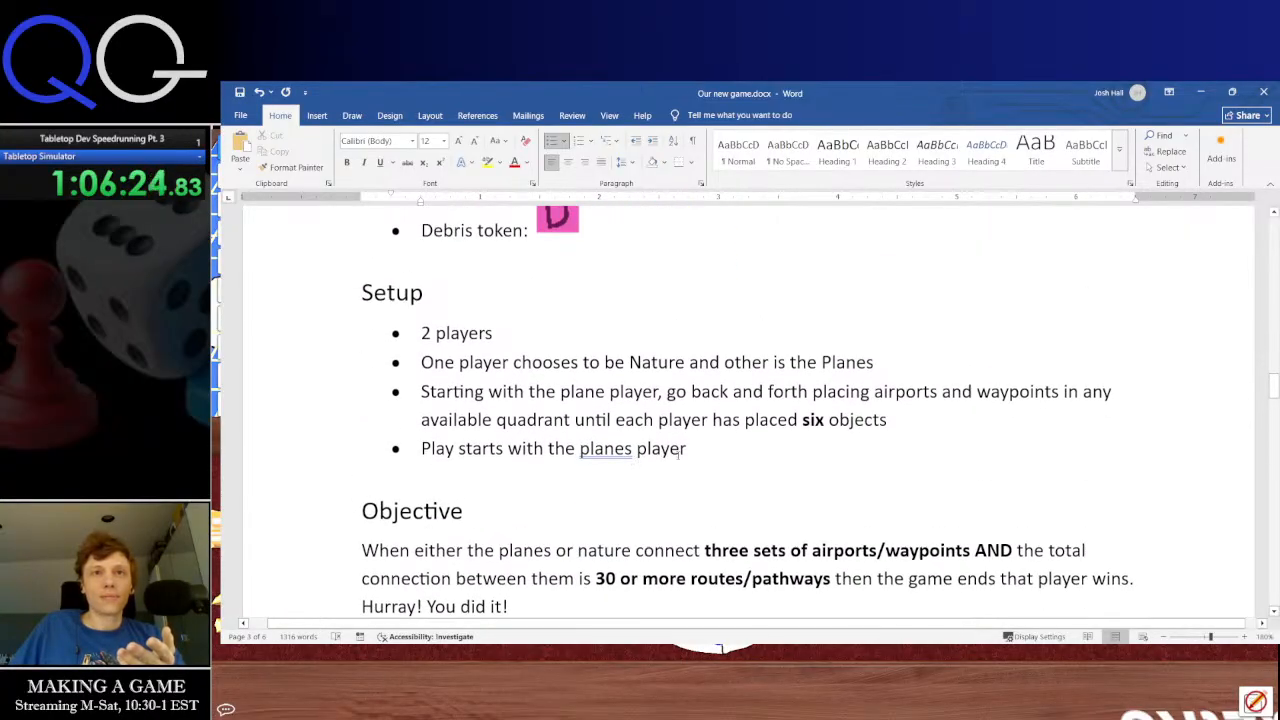
pyautogui.scroll(-20, 697, 451)
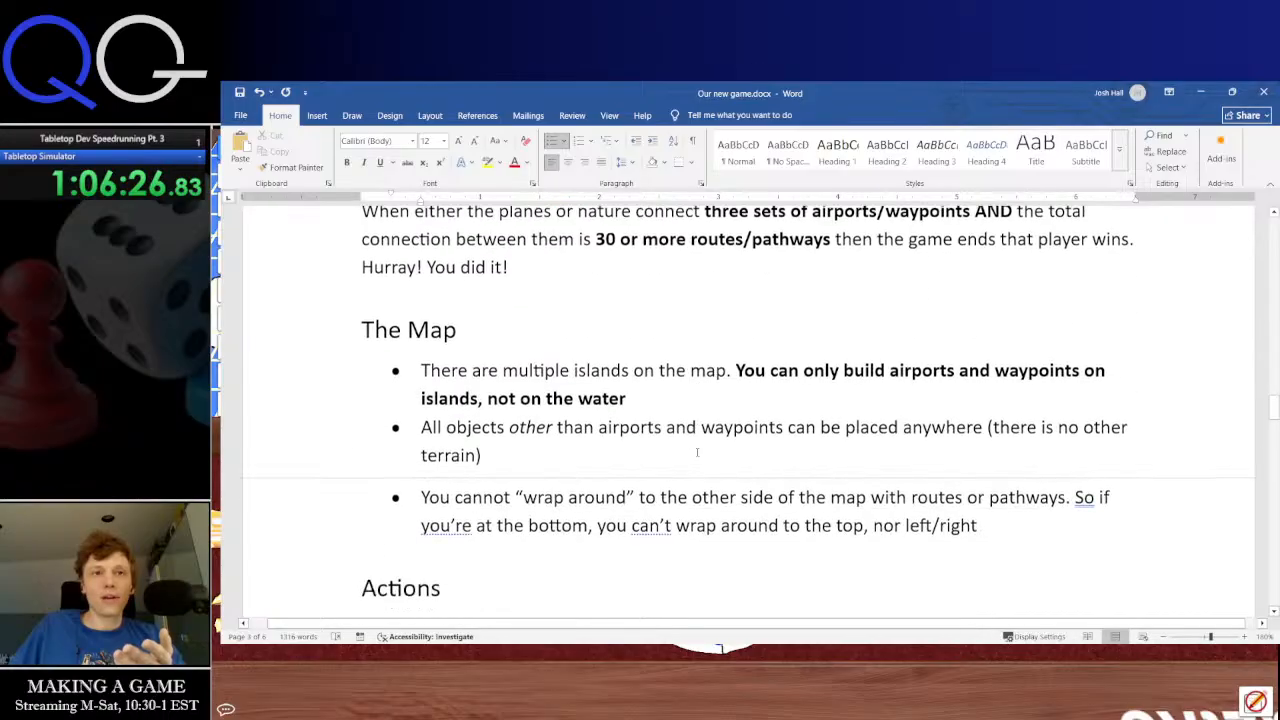
pyautogui.scroll(-5, 697, 451)
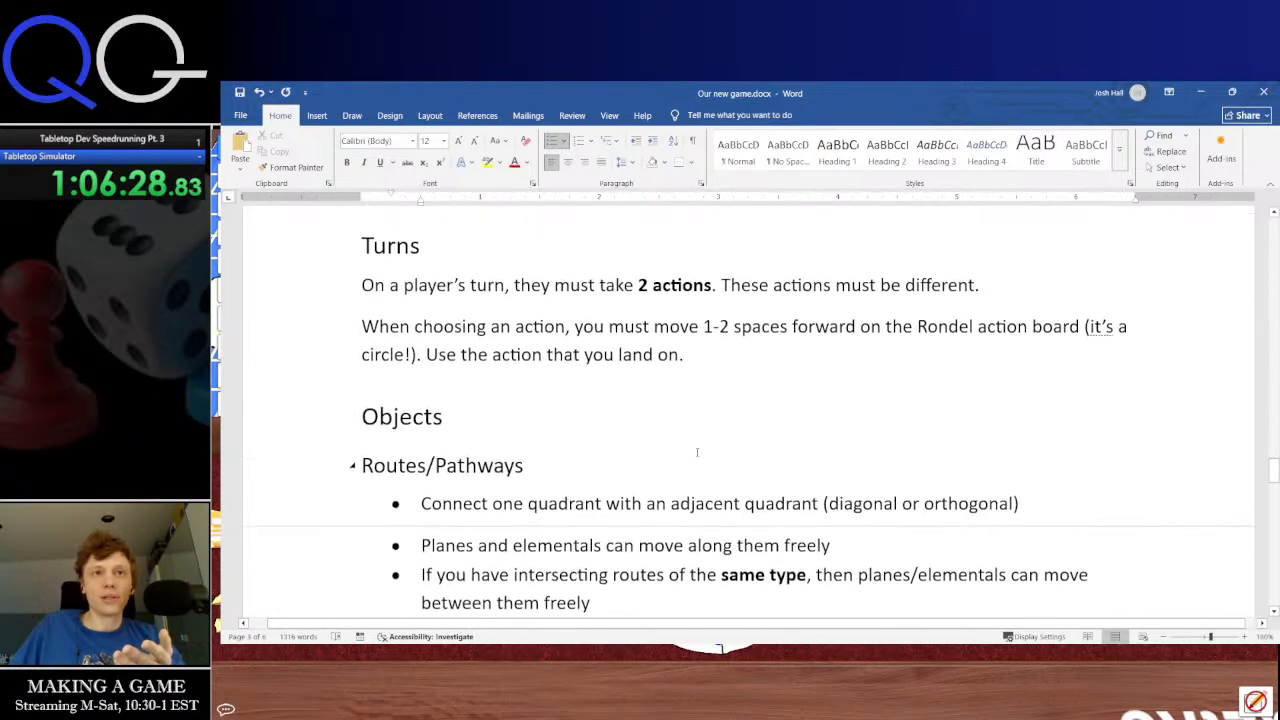
# Append "On the first turn of the game, choose any action space to start." to the first paragraph under Turns
pyautogui.scroll(4, 898, 476)
pyautogui.click(997, 470)
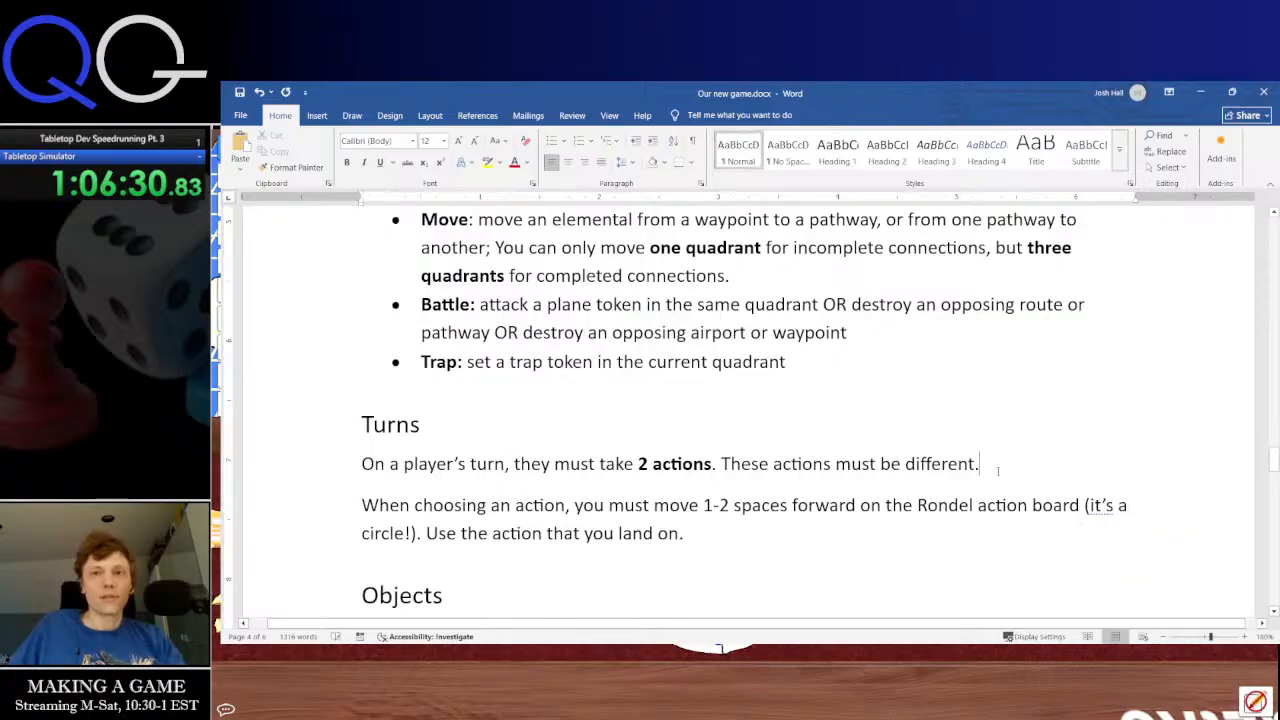
pyautogui.write('On the f')
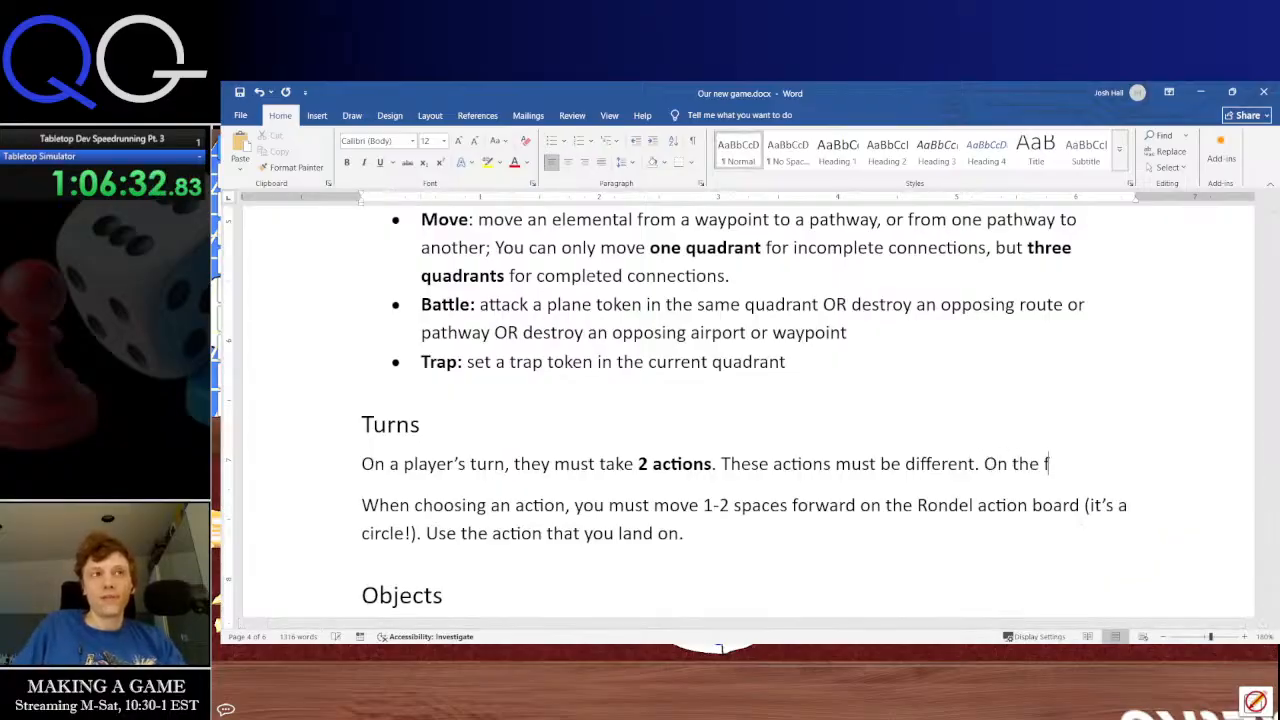
pyautogui.write('irst turn of ')
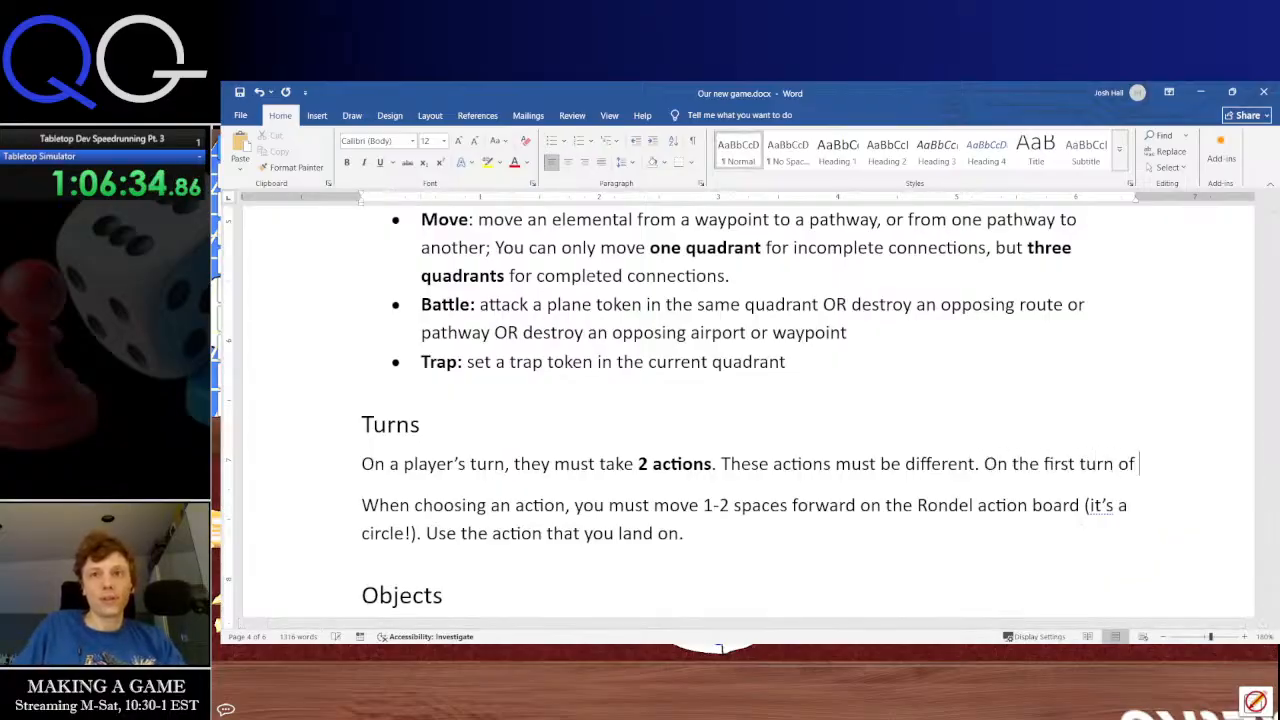
pyautogui.write('the game, choose any')
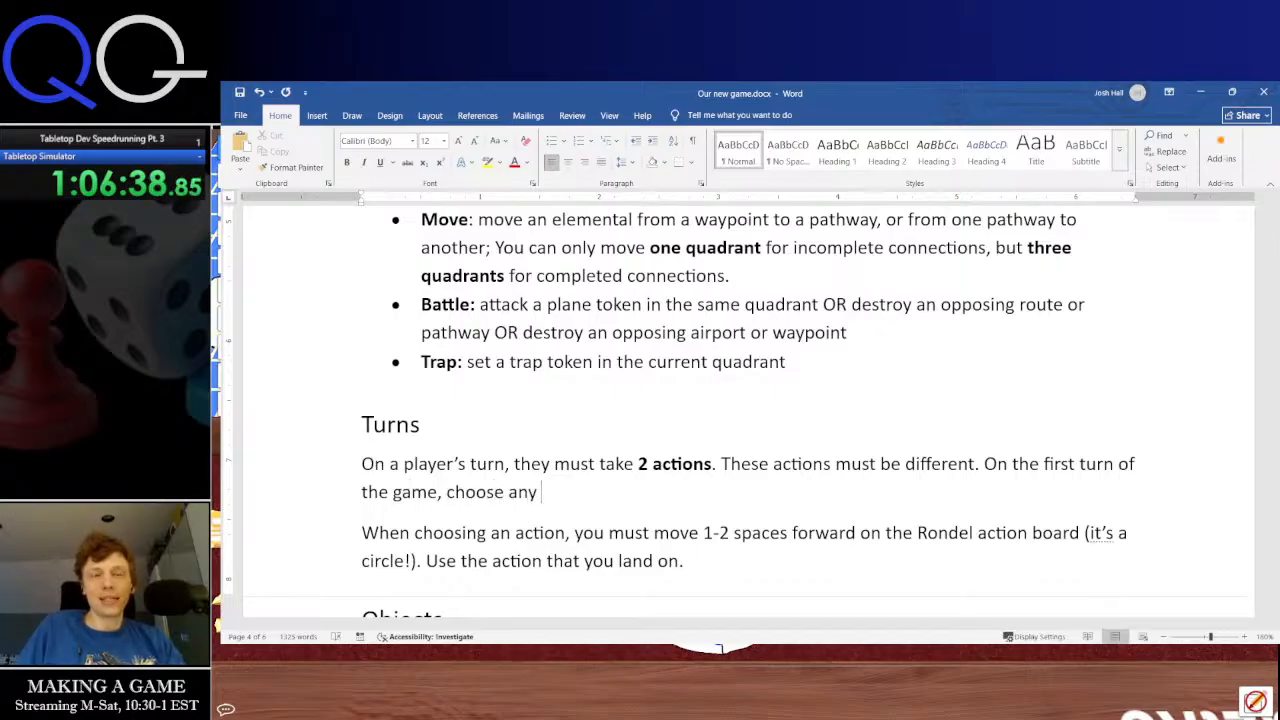
pyautogui.write('pace to start on')
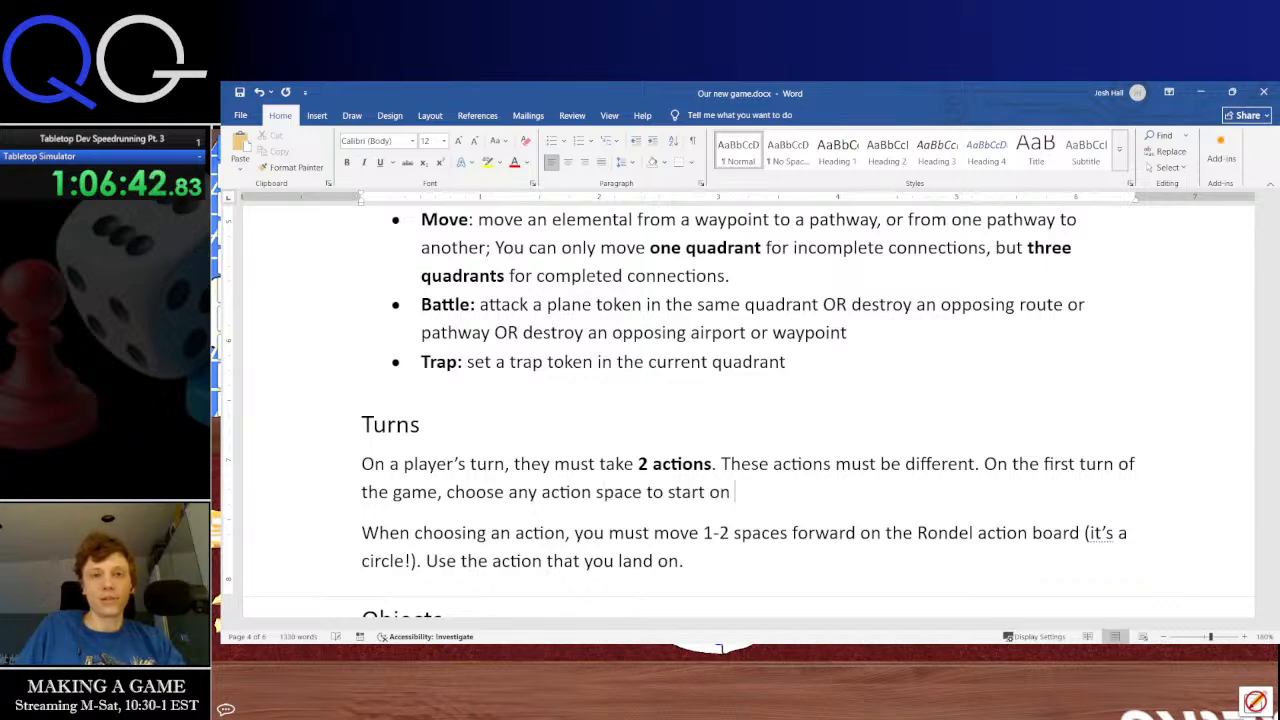
pyautogui.press('BackSpace')
pyautogui.press('BackSpace')
pyautogui.press('BackSpace')
pyautogui.write('.')
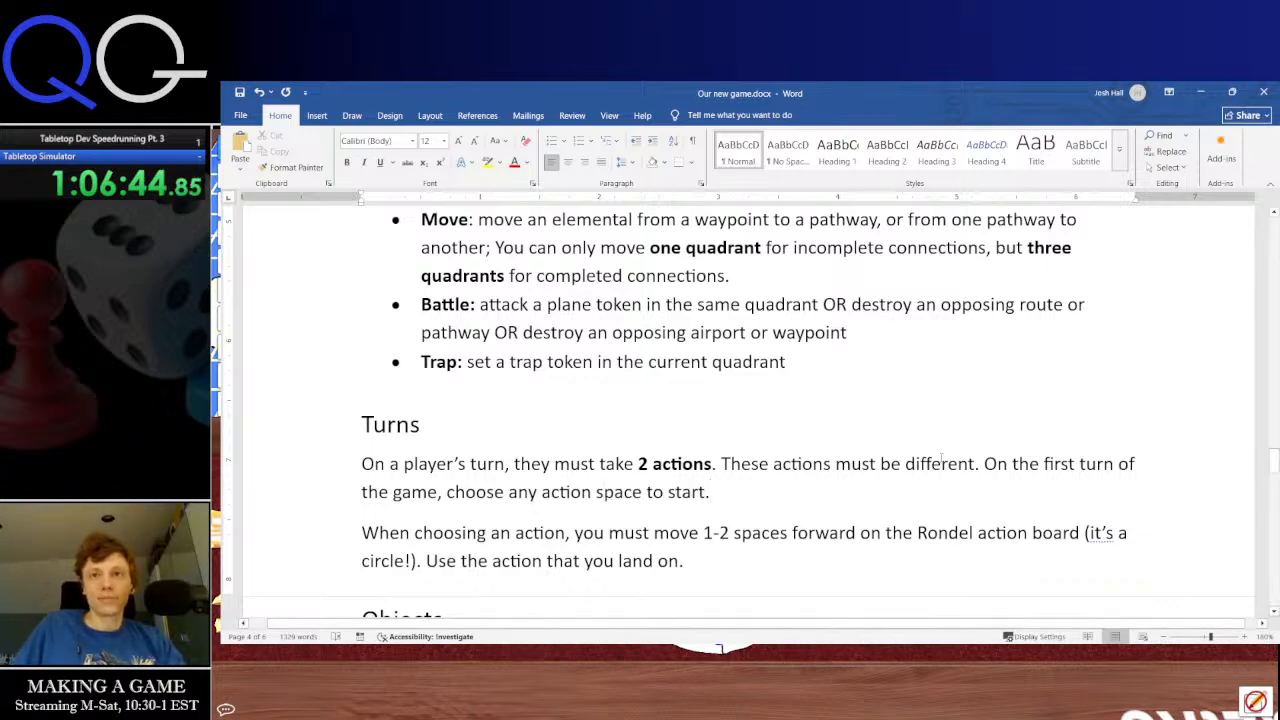
# Make the sentence about choosing any action space on the first turn bold
pyautogui.moveTo(984, 464); pyautogui.dragTo(930, 495)
pyautogui.hotkey('ctrl', 'b')
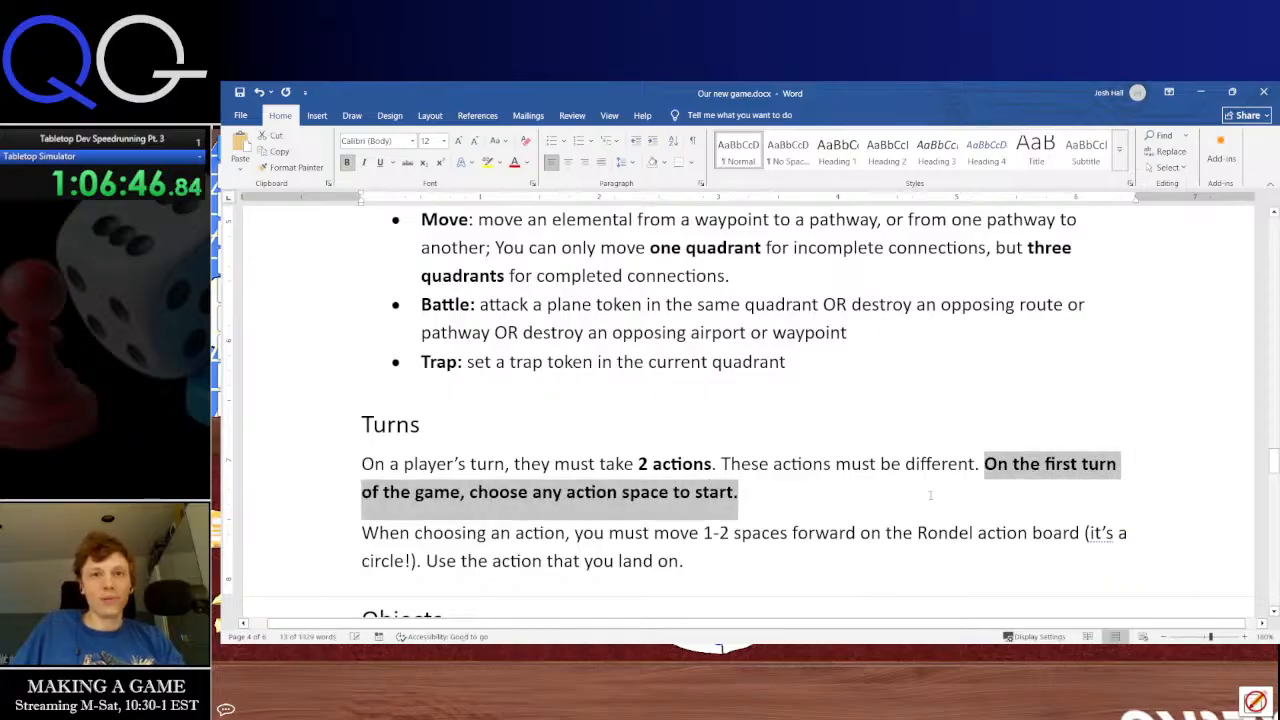
pyautogui.click(930, 495)
# Update the table of contents at the start of the rules document
pyautogui.scroll(10, 734, 429)
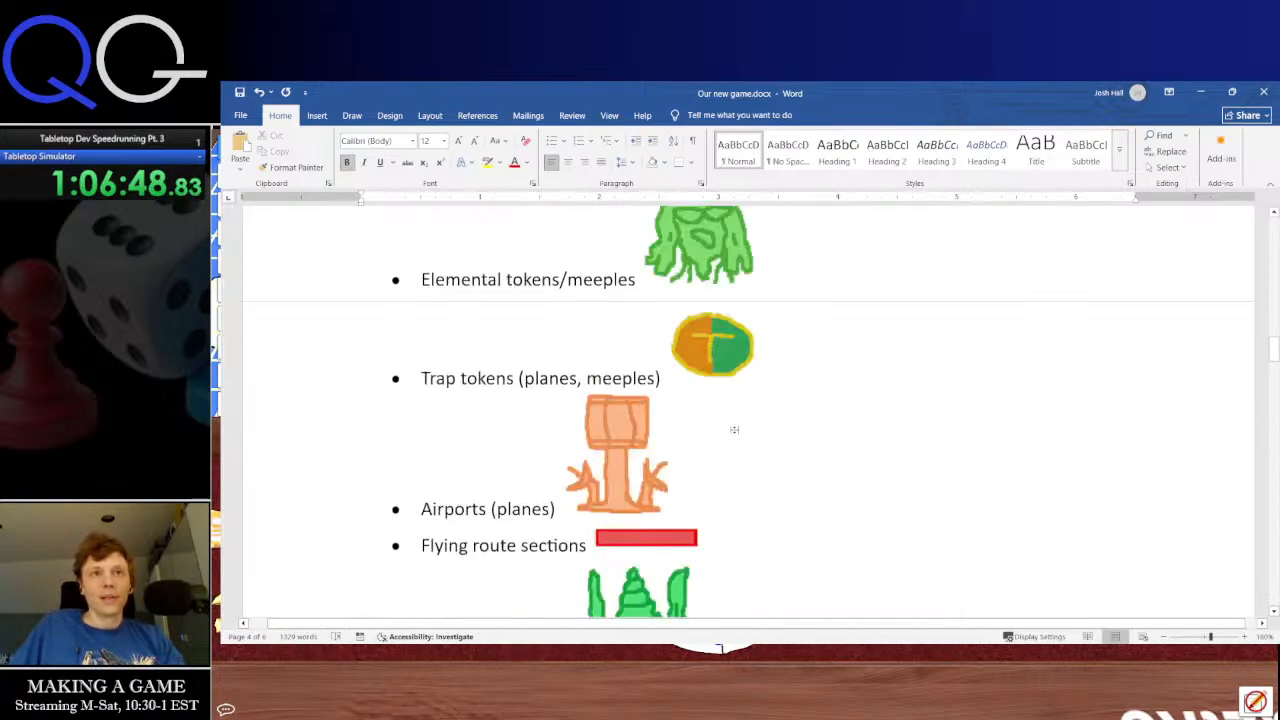
pyautogui.scroll(15, 734, 429)
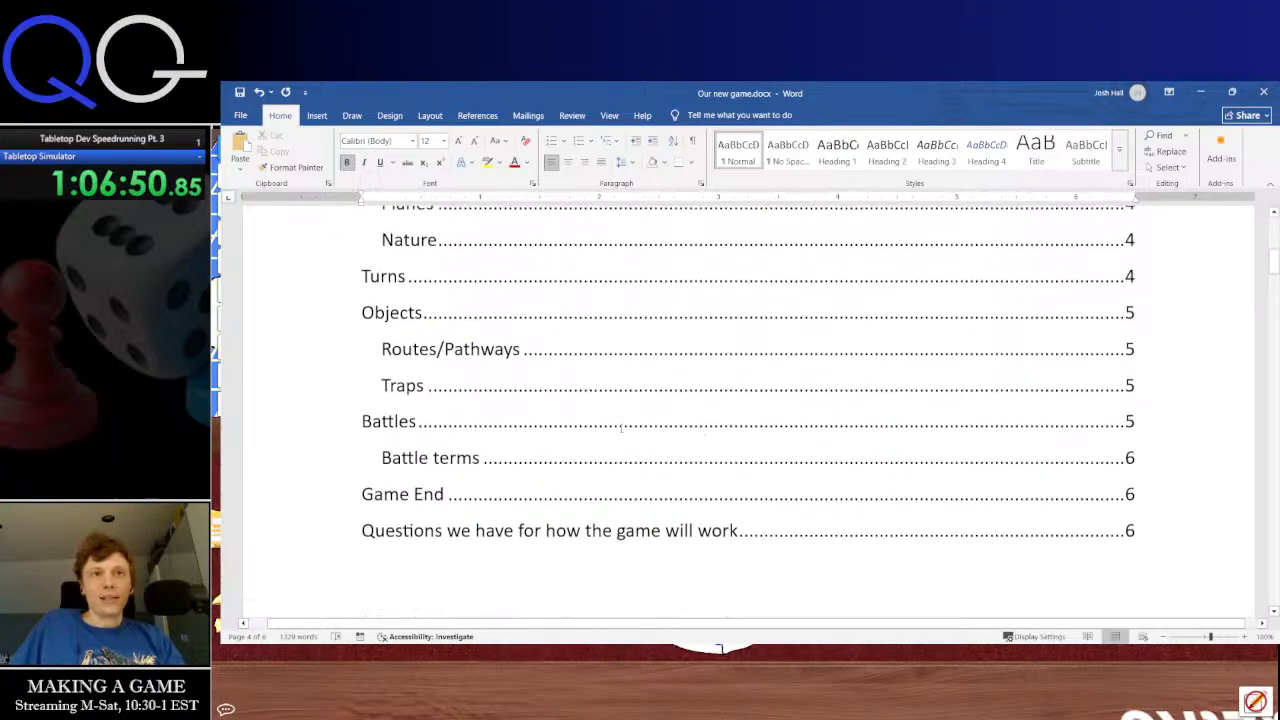
pyautogui.scroll(5, 621, 428)
pyautogui.click(439, 357)
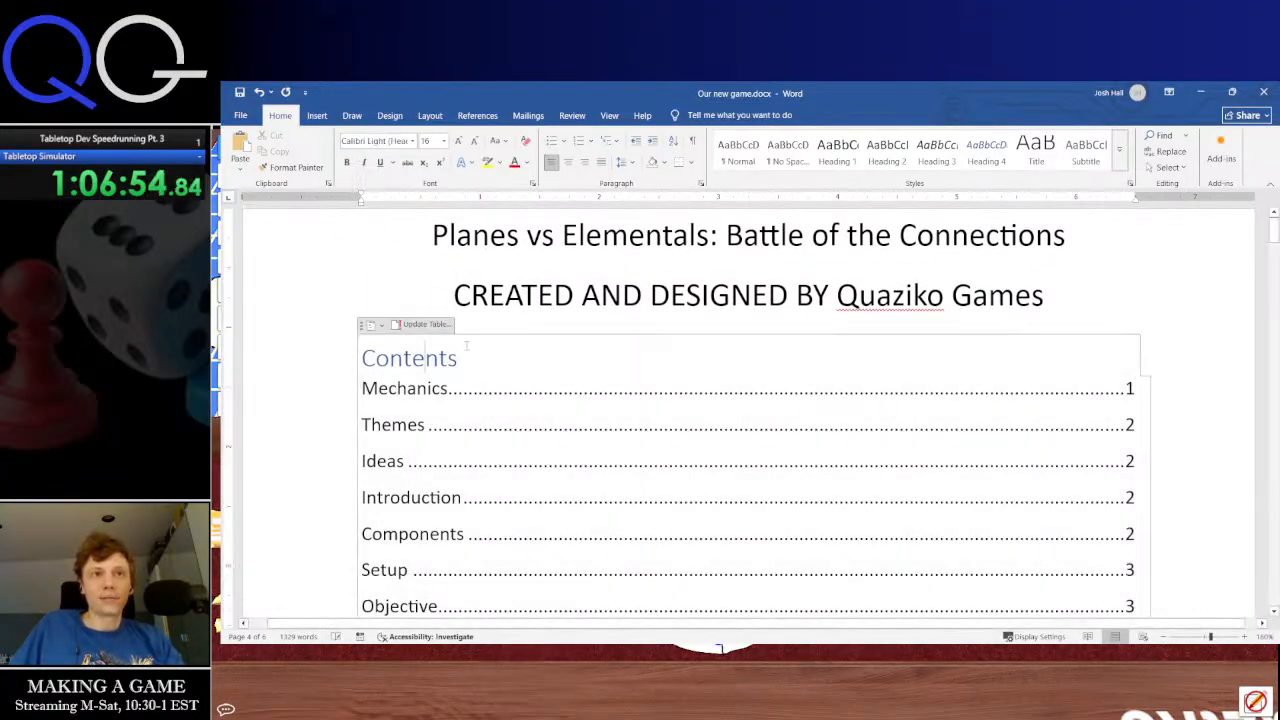
pyautogui.click(428, 325)
pyautogui.click(604, 386)
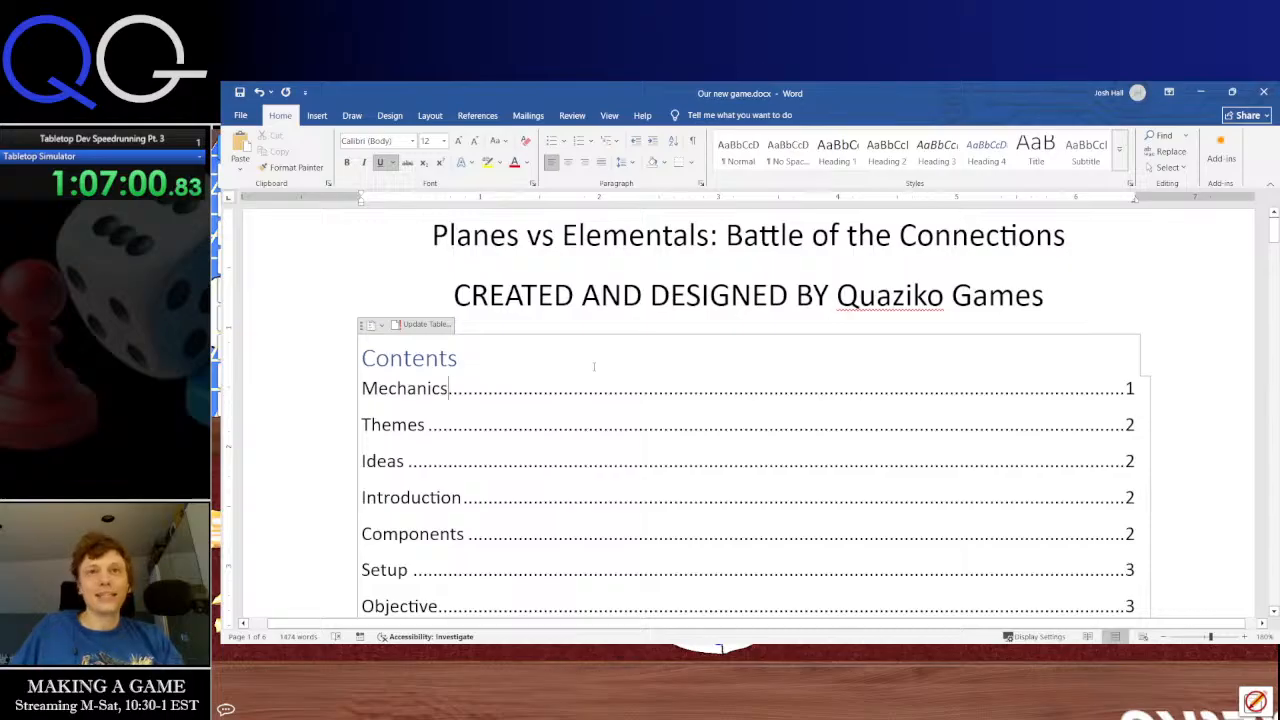
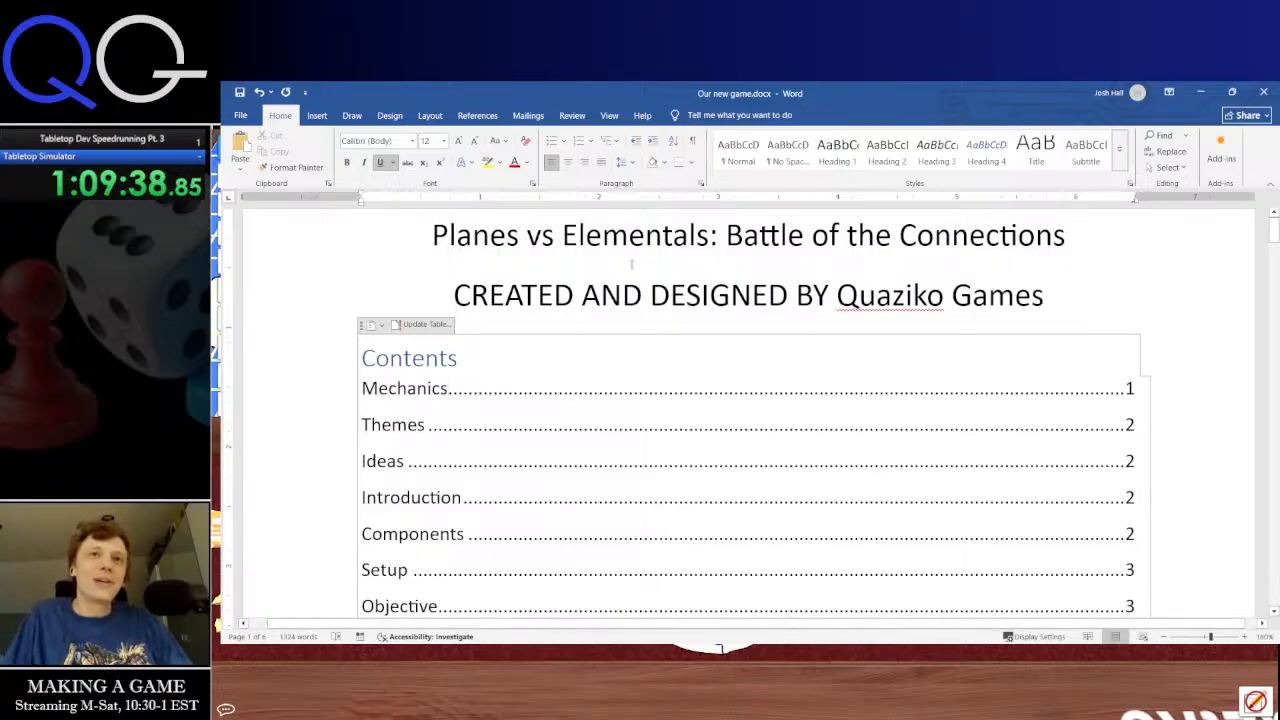
# Change the document title to "Planes vs Nature: Conflicting Connections"
pyautogui.doubleClick(655, 248)
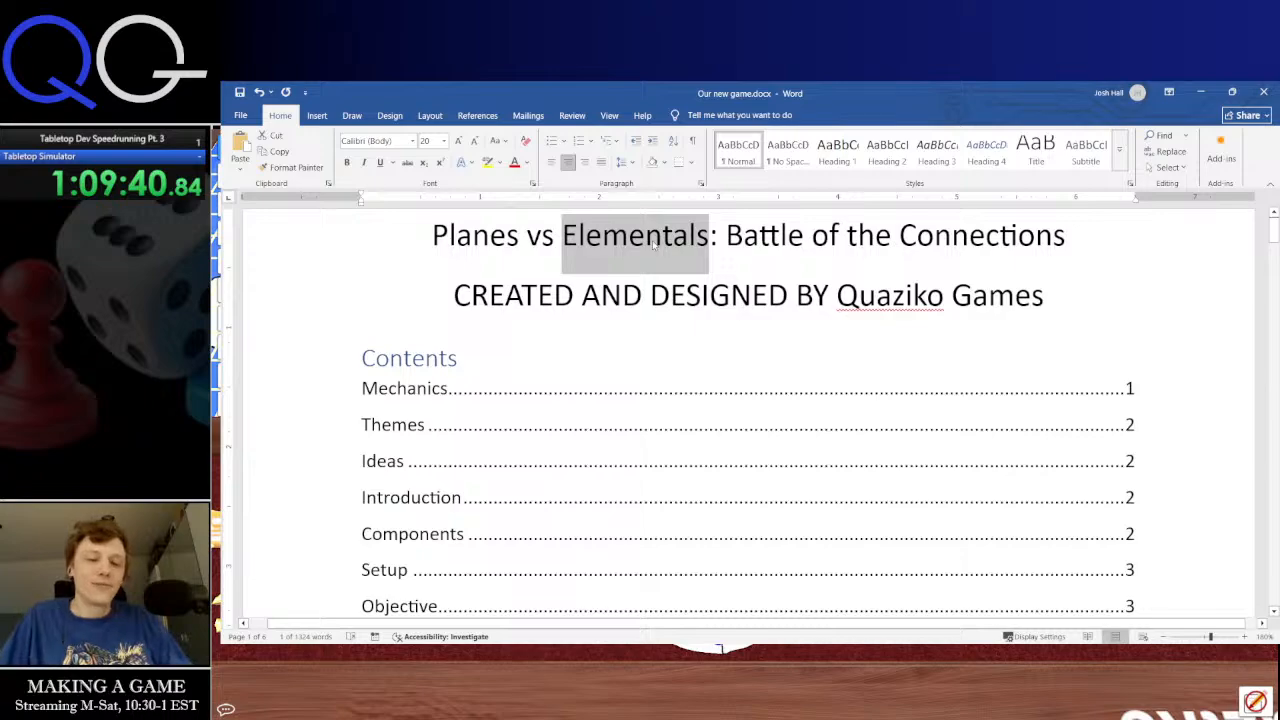
pyautogui.write('Nature')
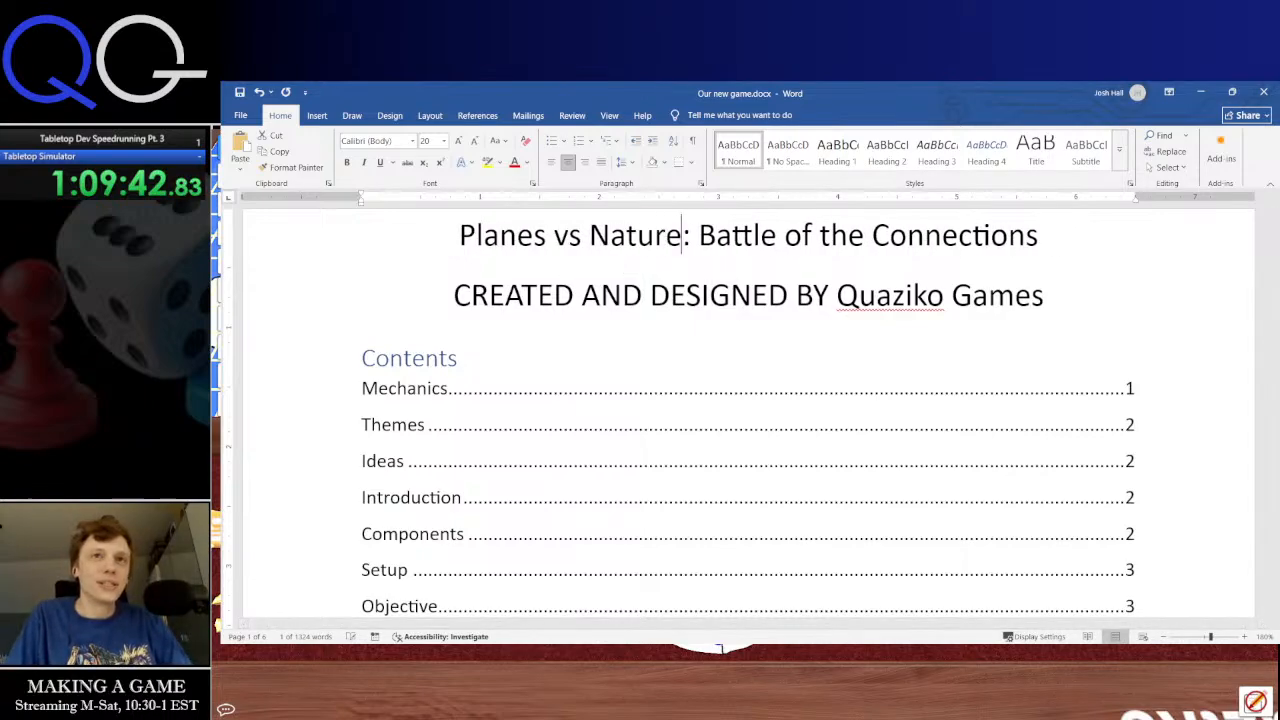
pyautogui.press('Right')
pyautogui.press('Right')
pyautogui.hotkey('shift', 'Right')
pyautogui.hotkey('shift', 'Right')
pyautogui.hotkey('shift', 'Right')
pyautogui.hotkey('shift', 'Right')
pyautogui.hotkey('shift', 'Right')
pyautogui.hotkey('shift', 'Right')
pyautogui.hotkey('shift', 'Right')
pyautogui.hotkey('shift', 'Right')
pyautogui.hotkey('shift', 'Right')
pyautogui.hotkey('shift', 'Right')
pyautogui.hotkey('shift', 'Right')
pyautogui.hotkey('shift', 'Right')
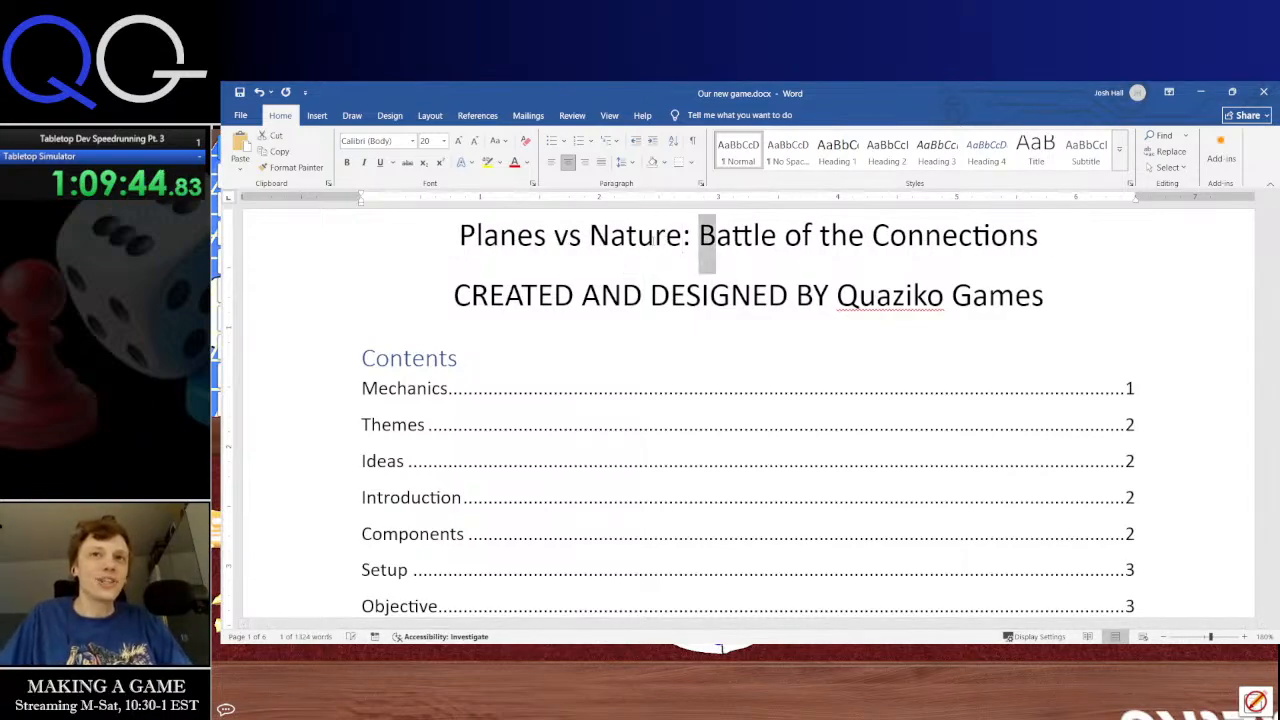
pyautogui.hotkey('shift', 'Right')
pyautogui.write('Conf')
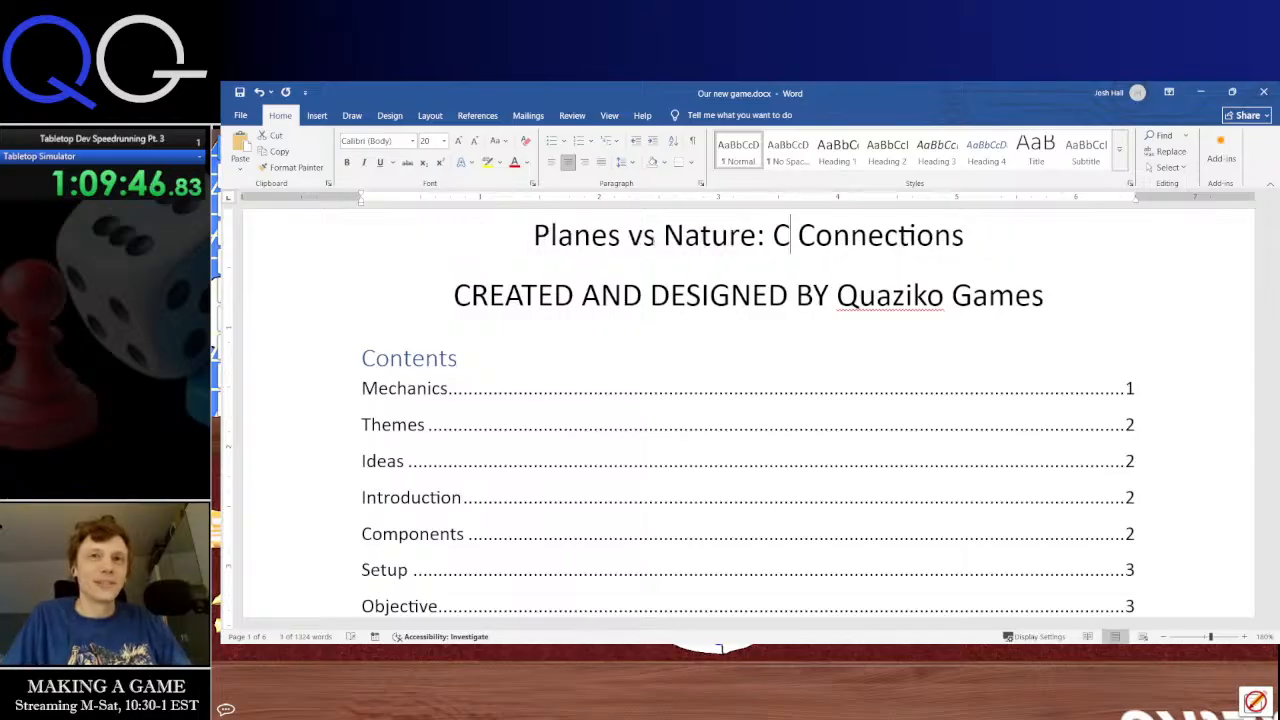
pyautogui.write('licting')
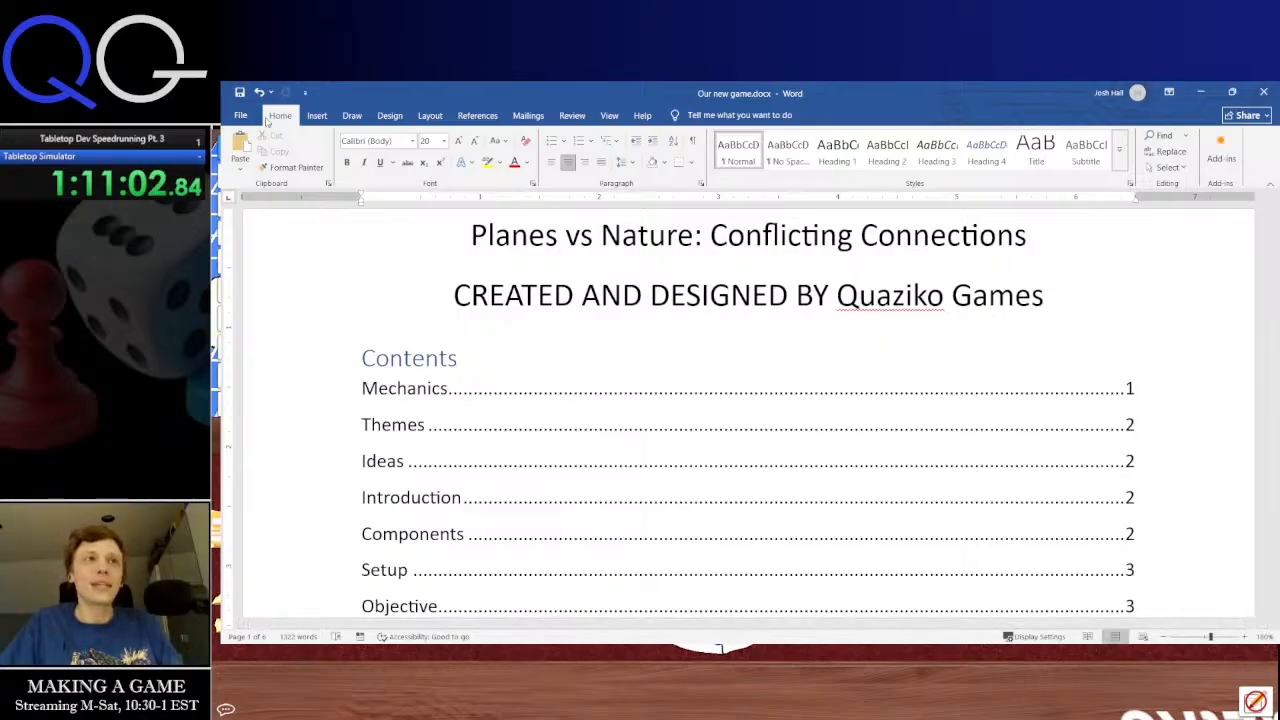
# Save a PDF copy of the rules document as PlanesVsNature
pyautogui.click(241, 115)
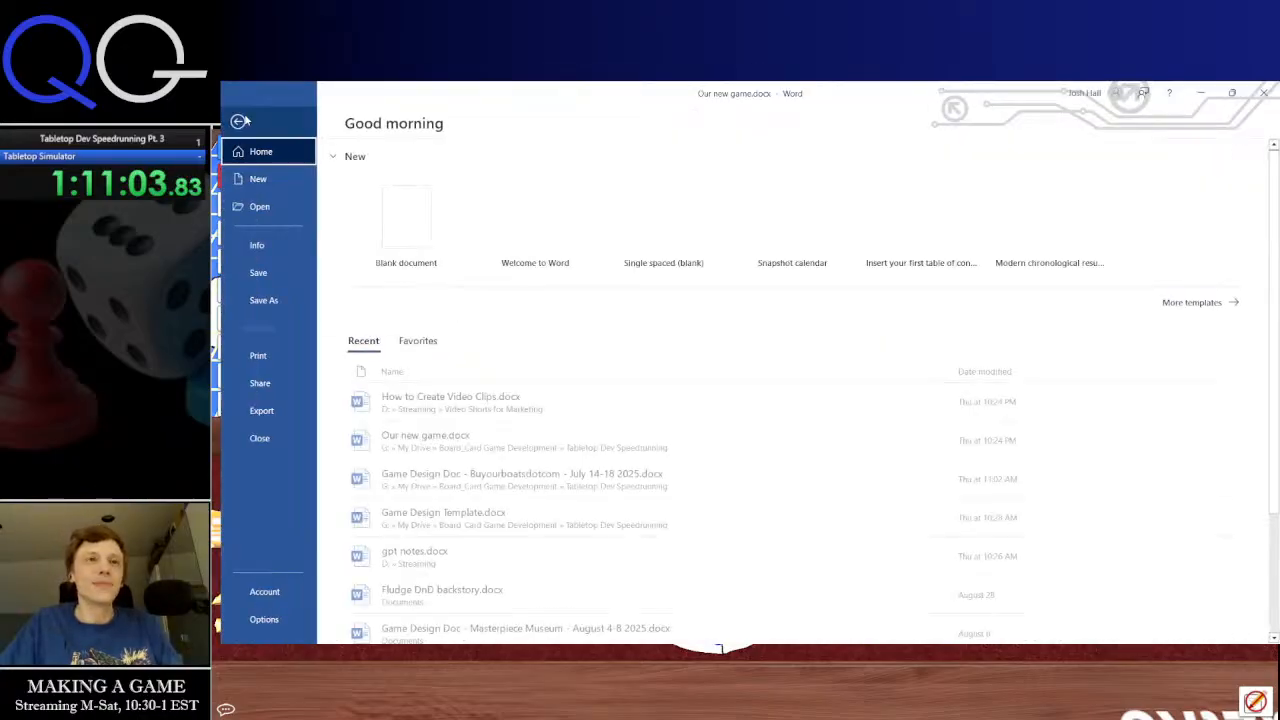
pyautogui.click(264, 300)
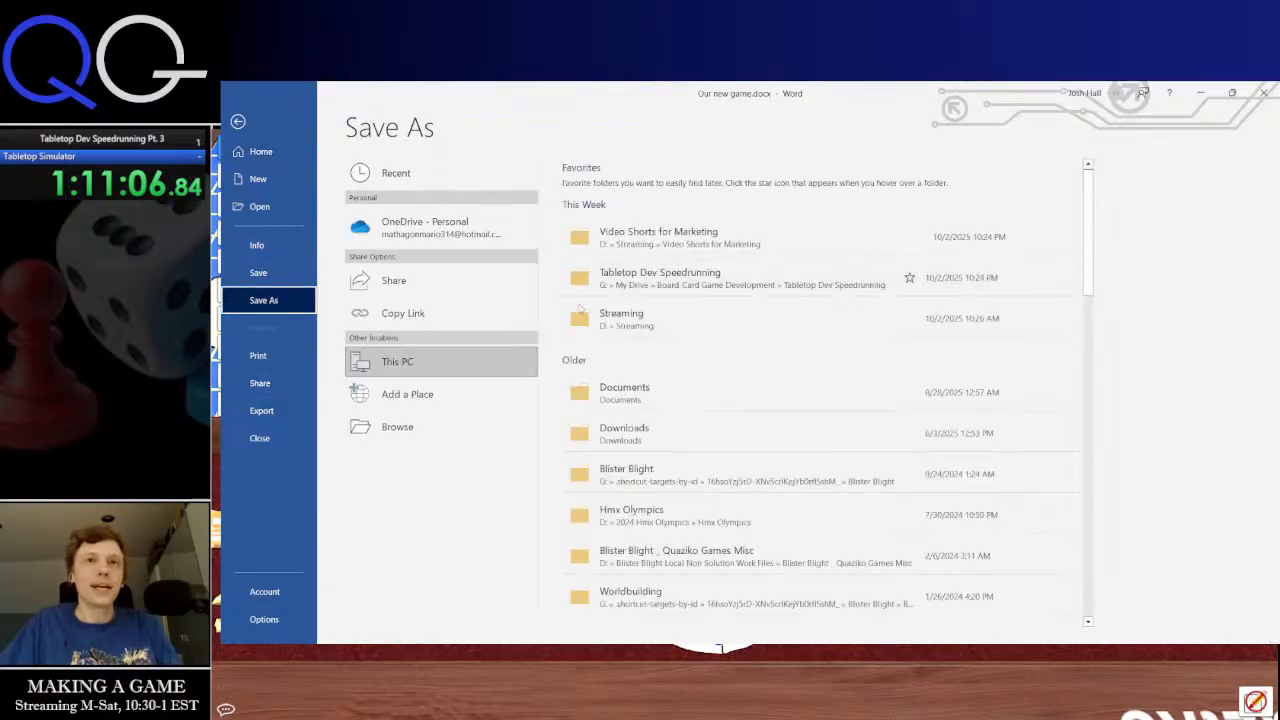
pyautogui.click(440, 428)
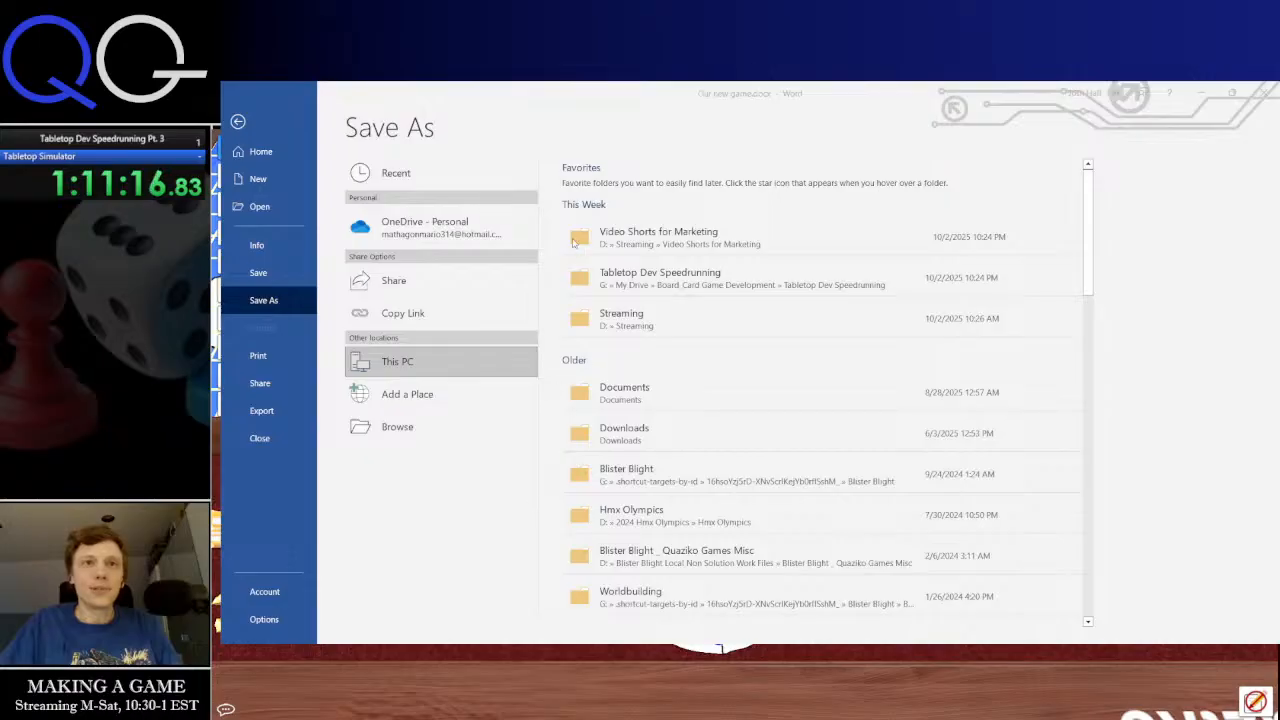
pyautogui.click(763, 502)
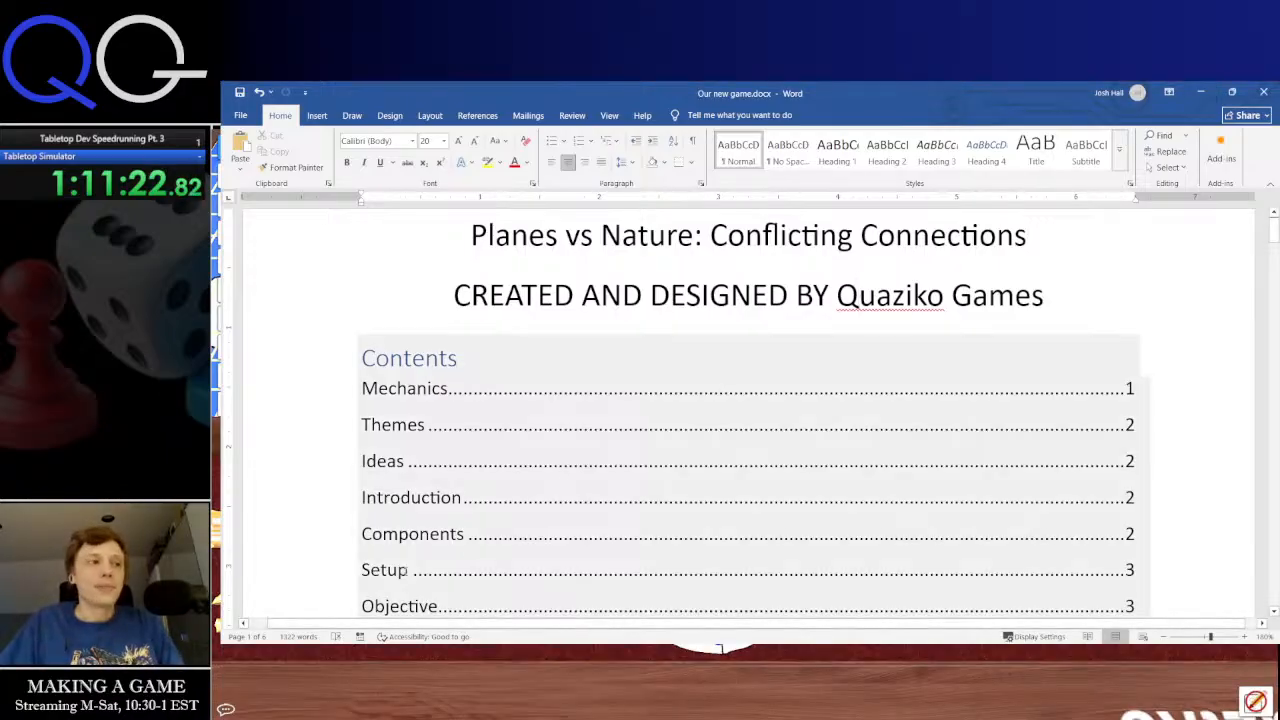
# Switch to Tabletop Simulator and delete the outdated rules PDF lying beside the game board
pyautogui.click(1200, 92)
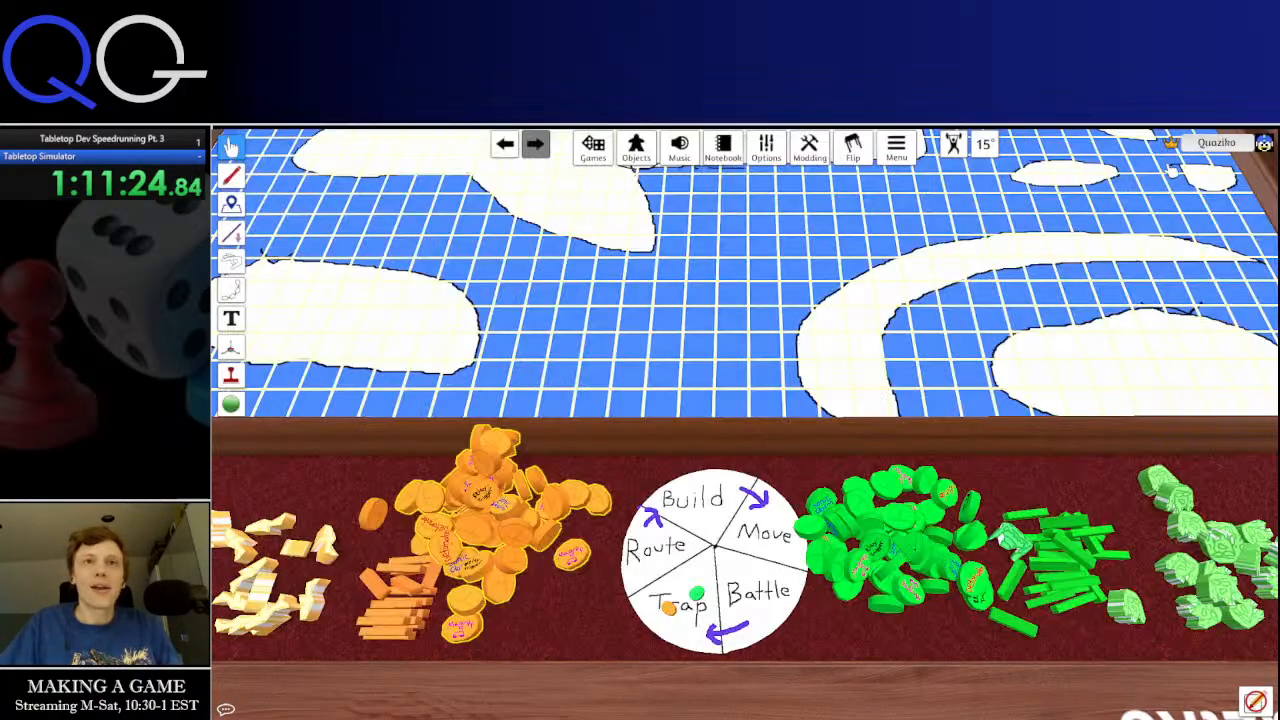
pyautogui.press('a')
pyautogui.press('w')
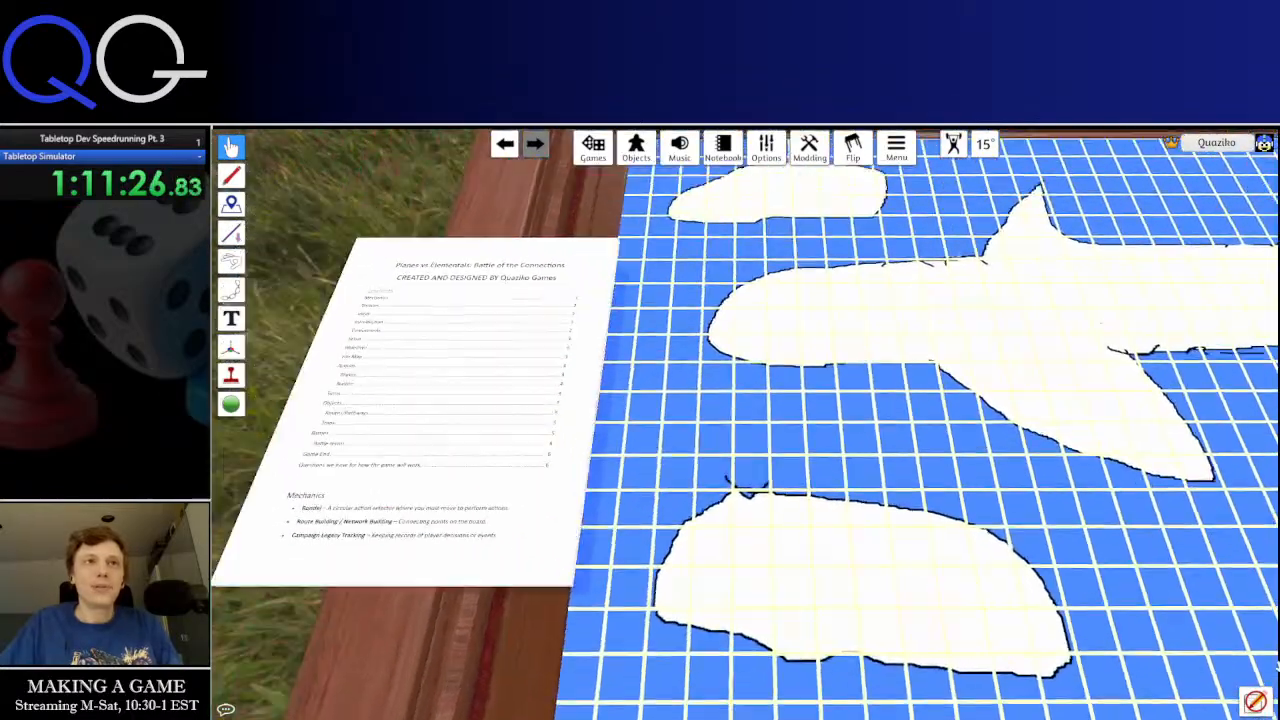
pyautogui.press('a')
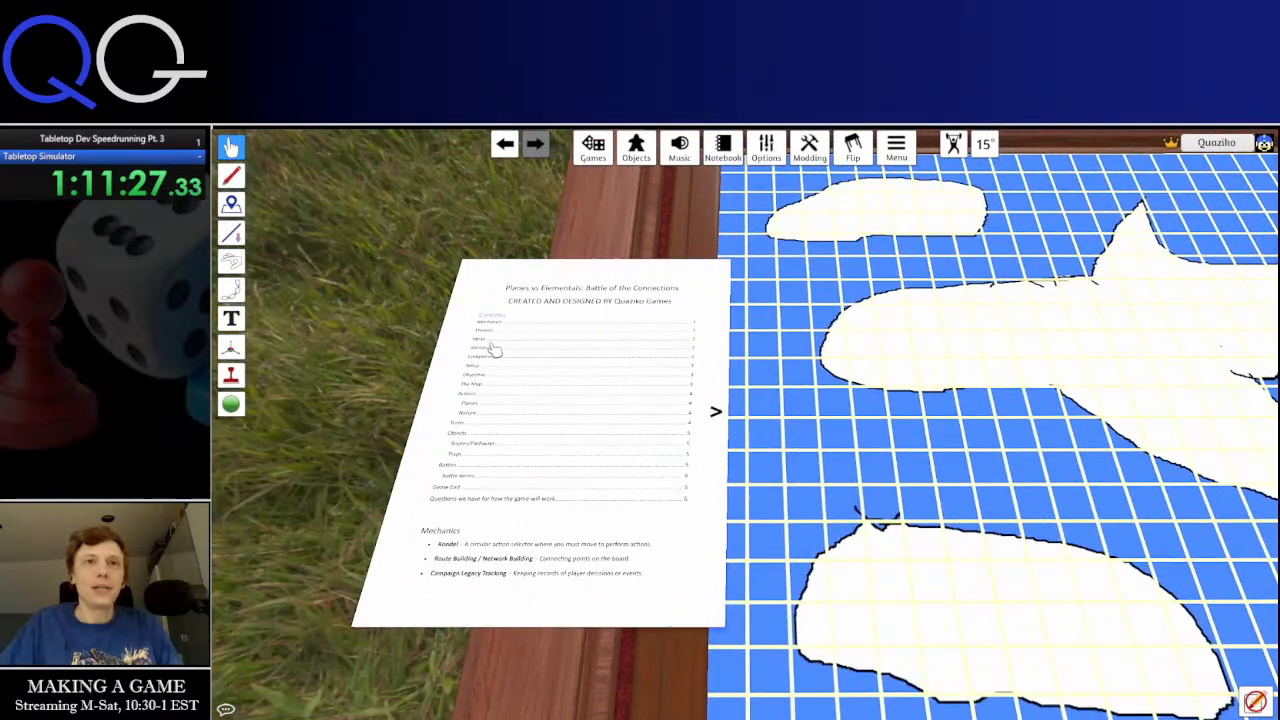
pyautogui.rightClick(600, 384)
pyautogui.moveTo(704, 437)
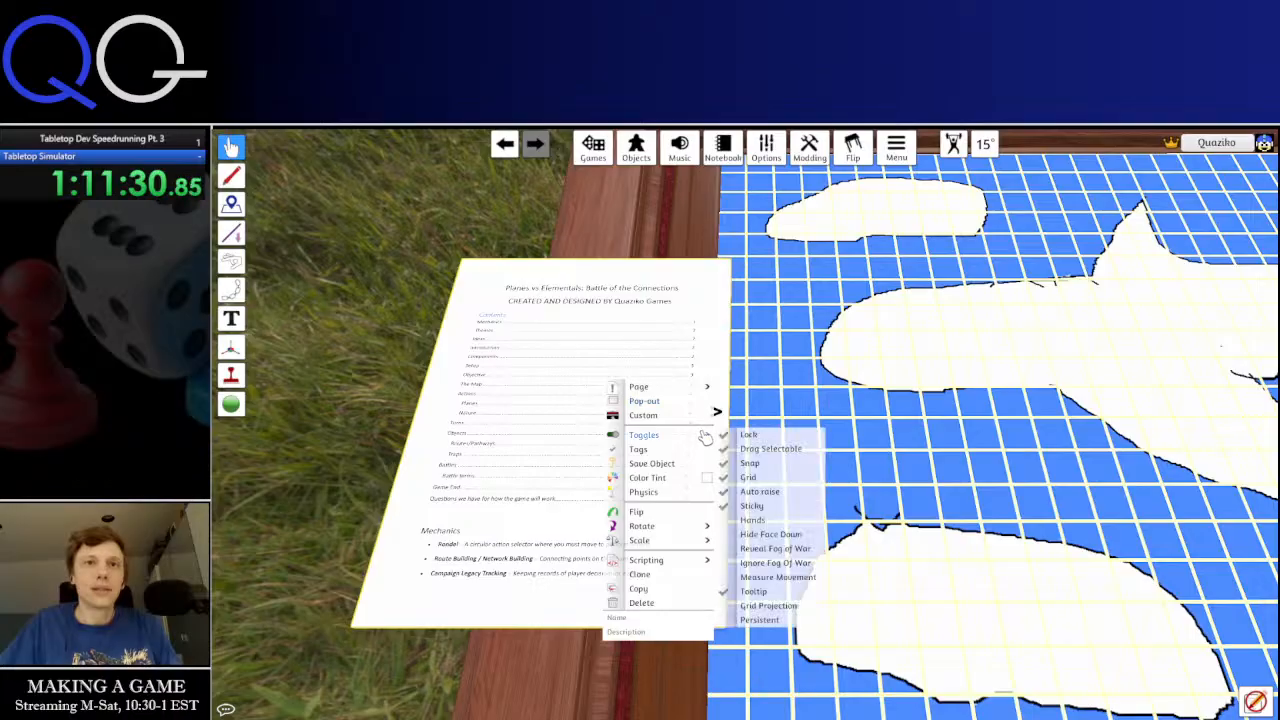
pyautogui.rightClick(560, 388)
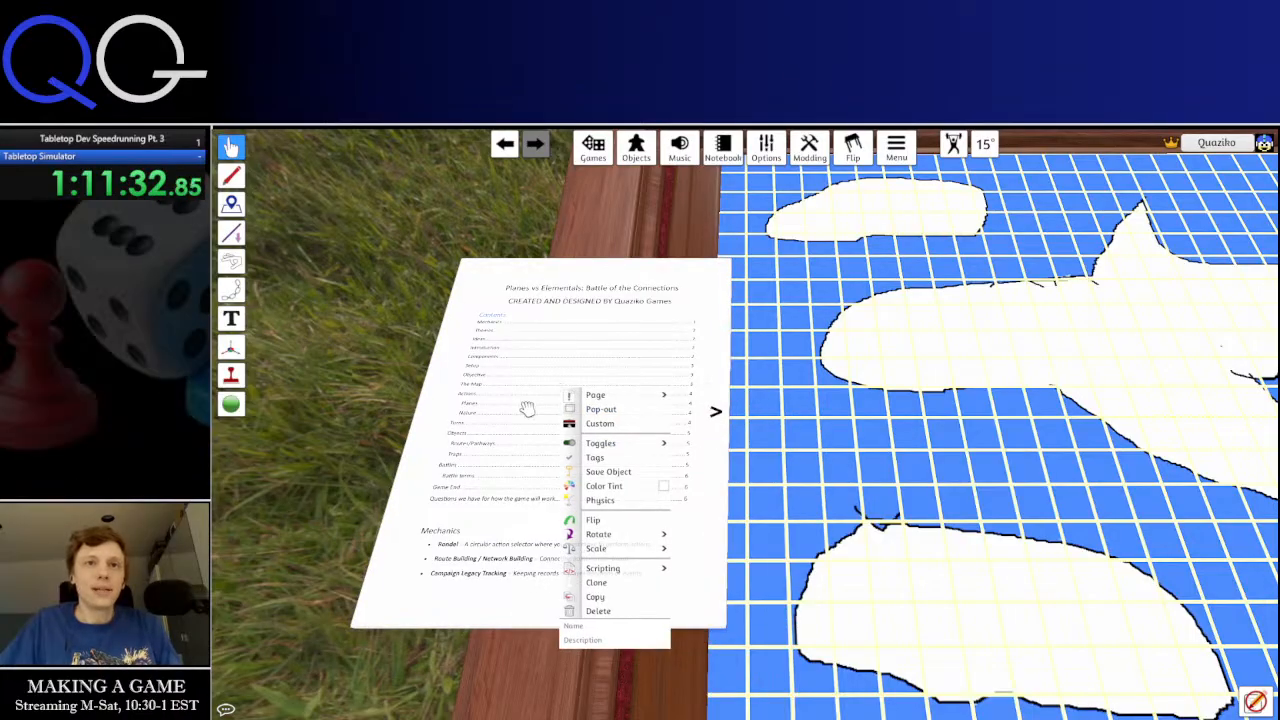
pyautogui.click(527, 408)
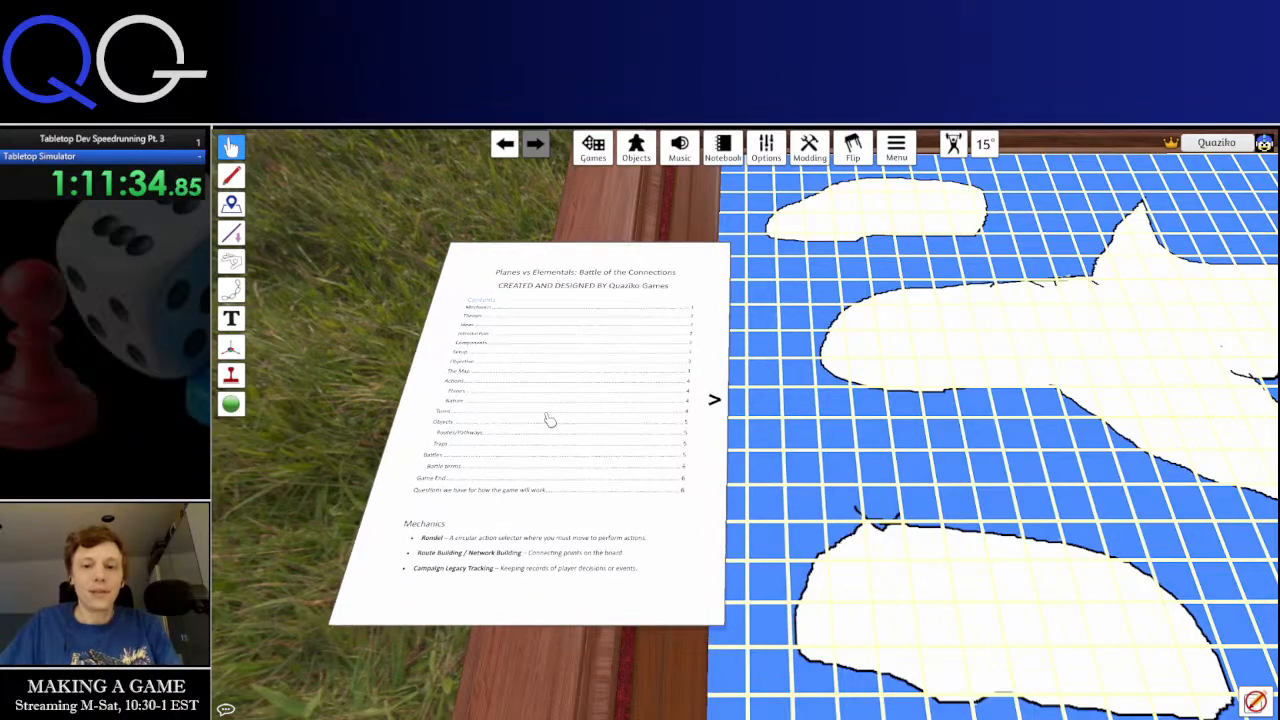
pyautogui.press('Delete')
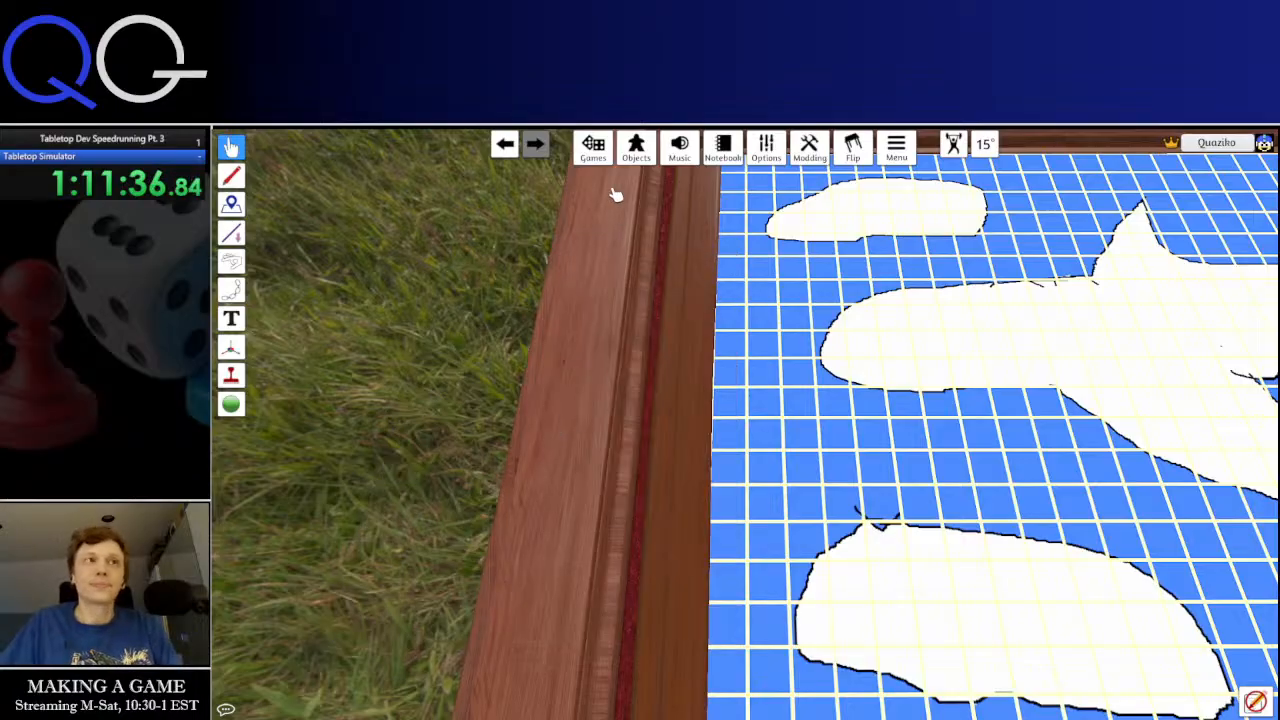
# Place a new custom PDF object on the table edge beside the board, where the old rules lay
pyautogui.click(636, 148)
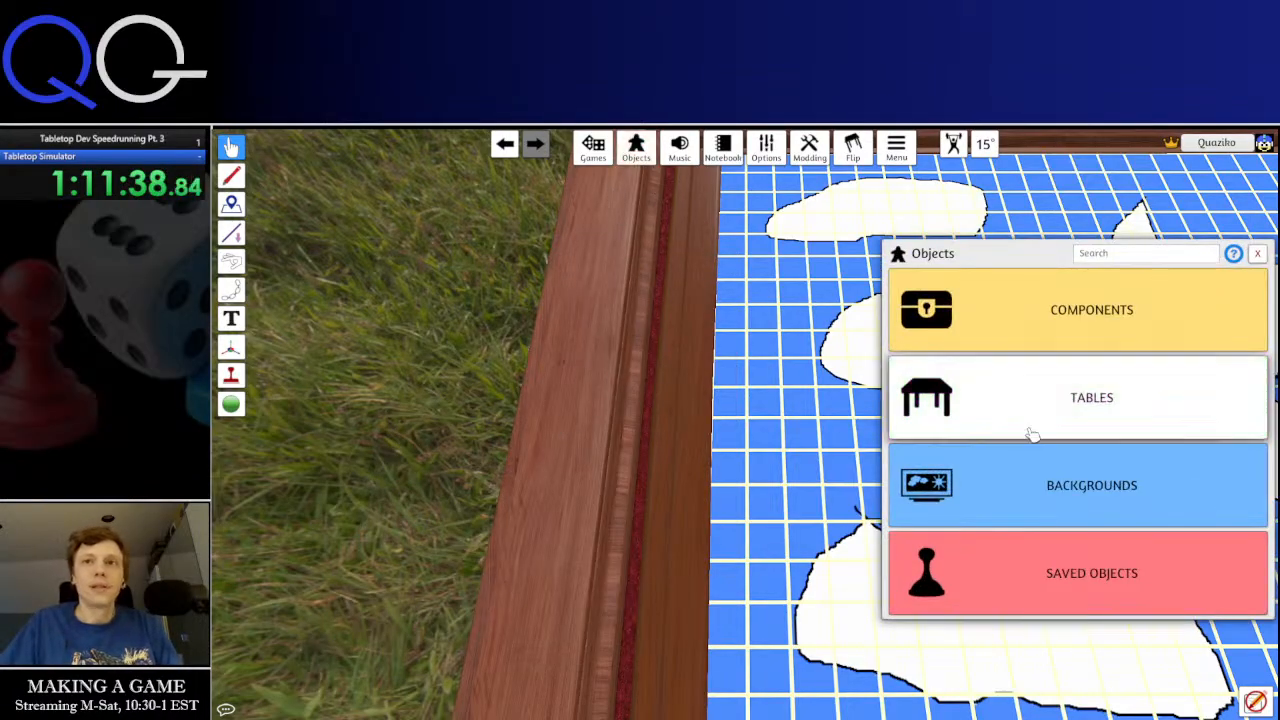
pyautogui.click(1086, 320)
pyautogui.click(922, 480)
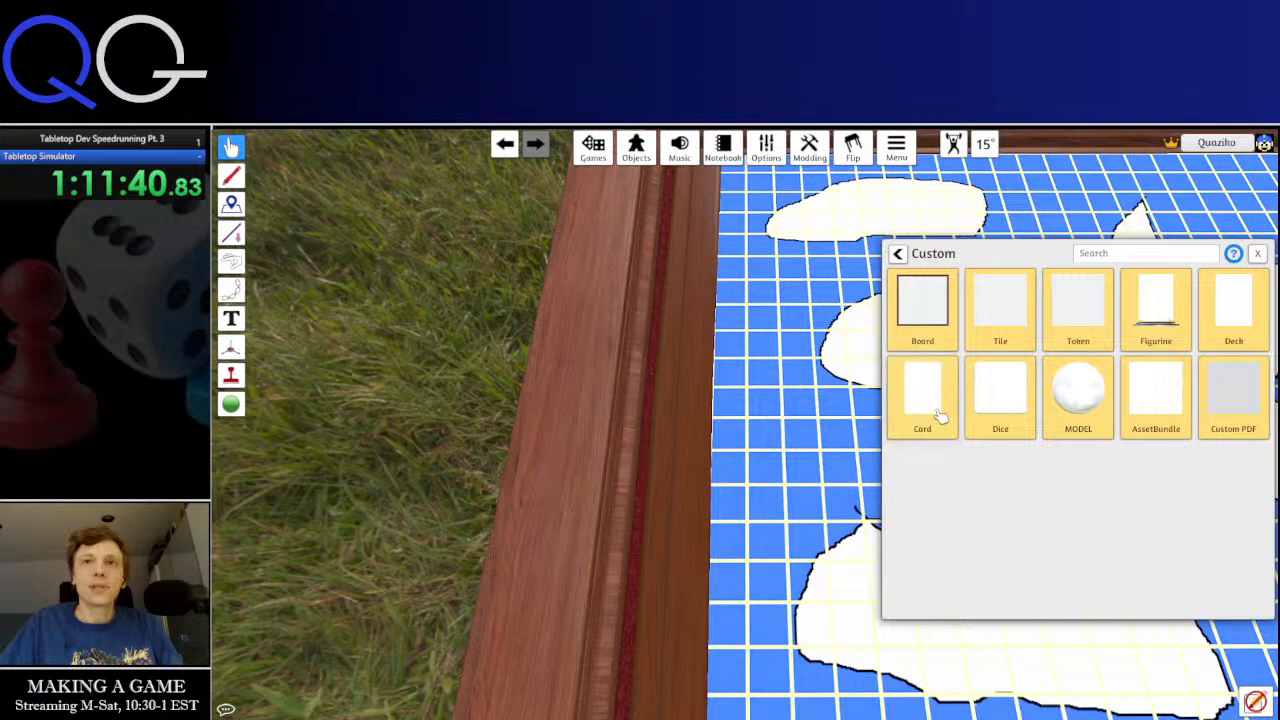
pyautogui.click(940, 415)
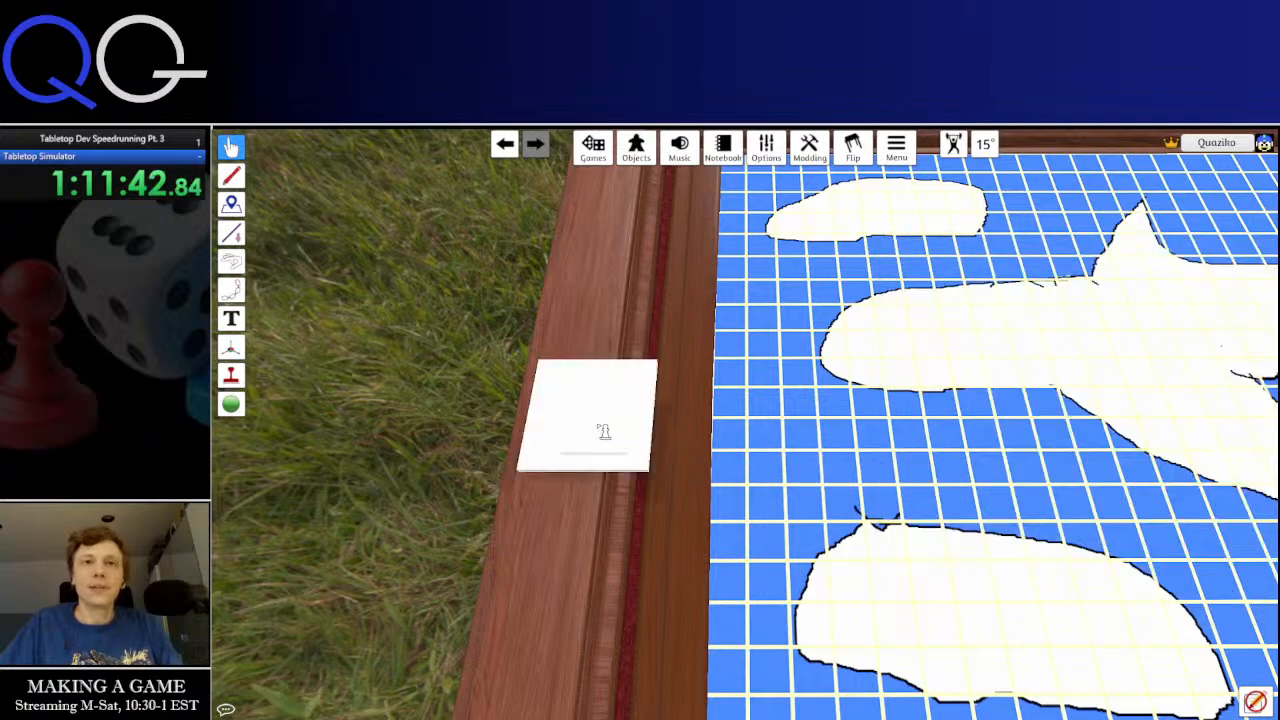
pyautogui.click(604, 431)
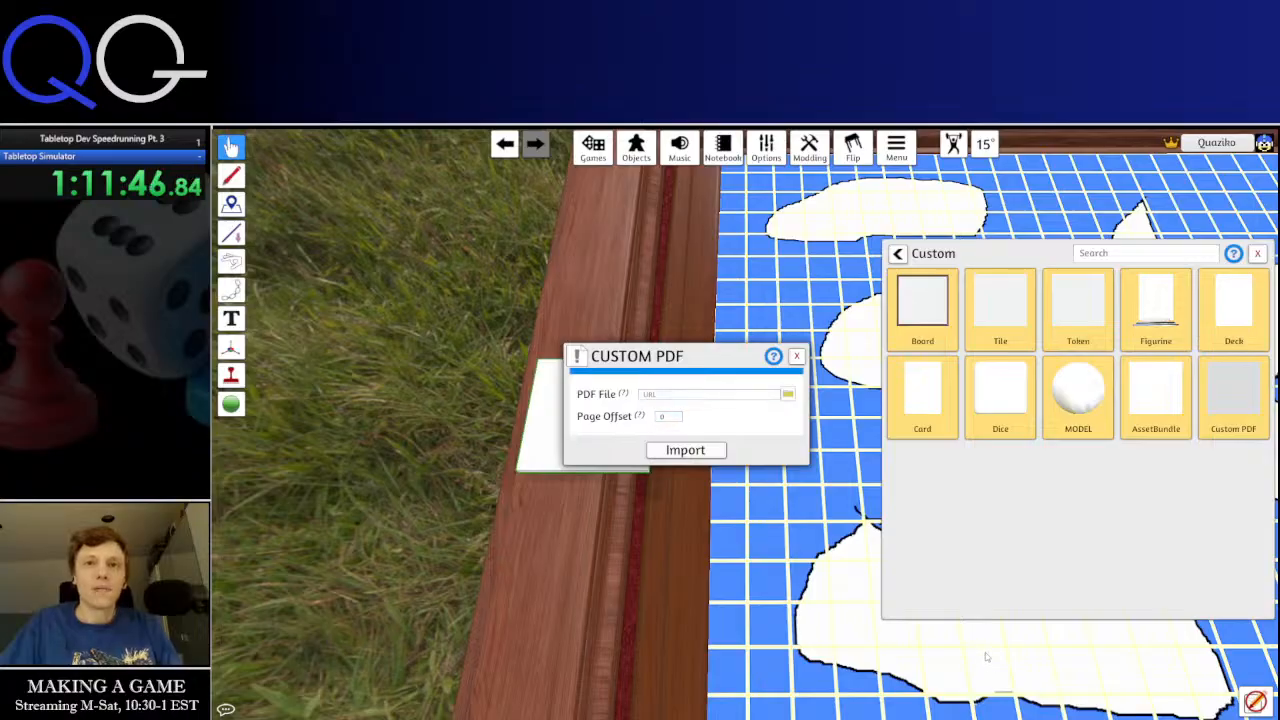
# Upload the PlanesVsNature file to the root folder and import it into the custom PDF object
pyautogui.click(788, 393)
pyautogui.click(718, 447)
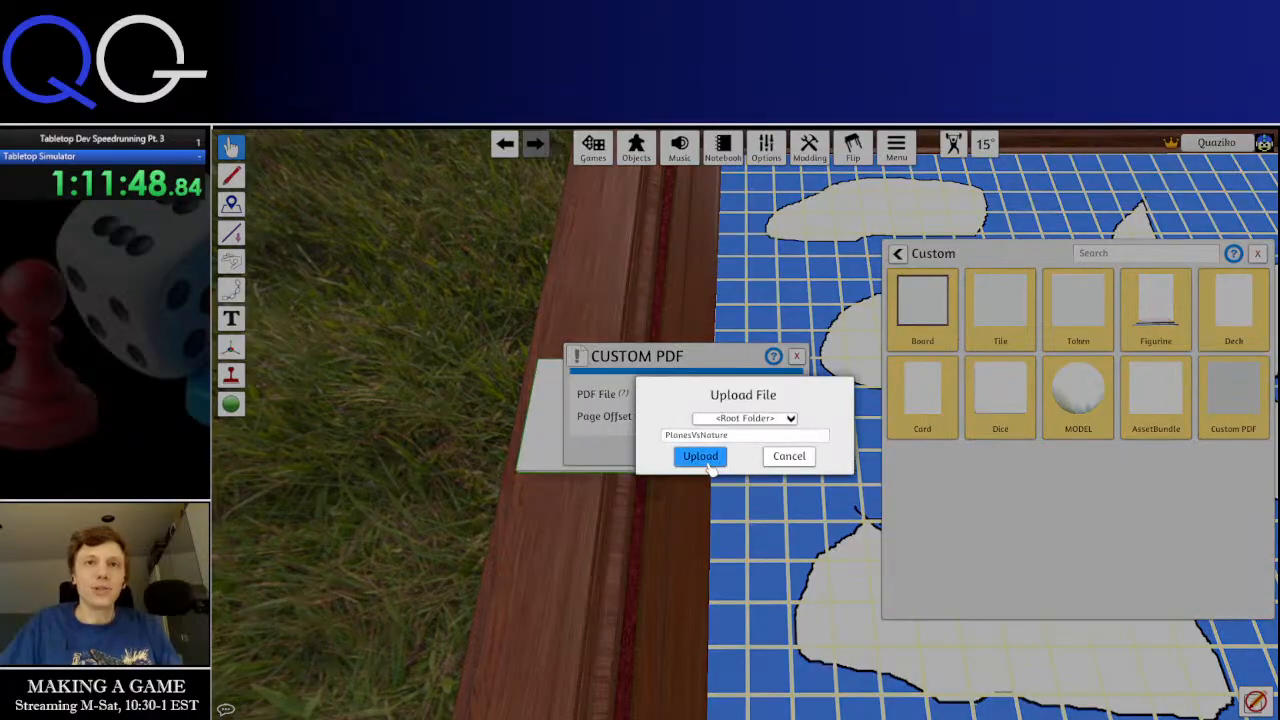
pyautogui.click(705, 462)
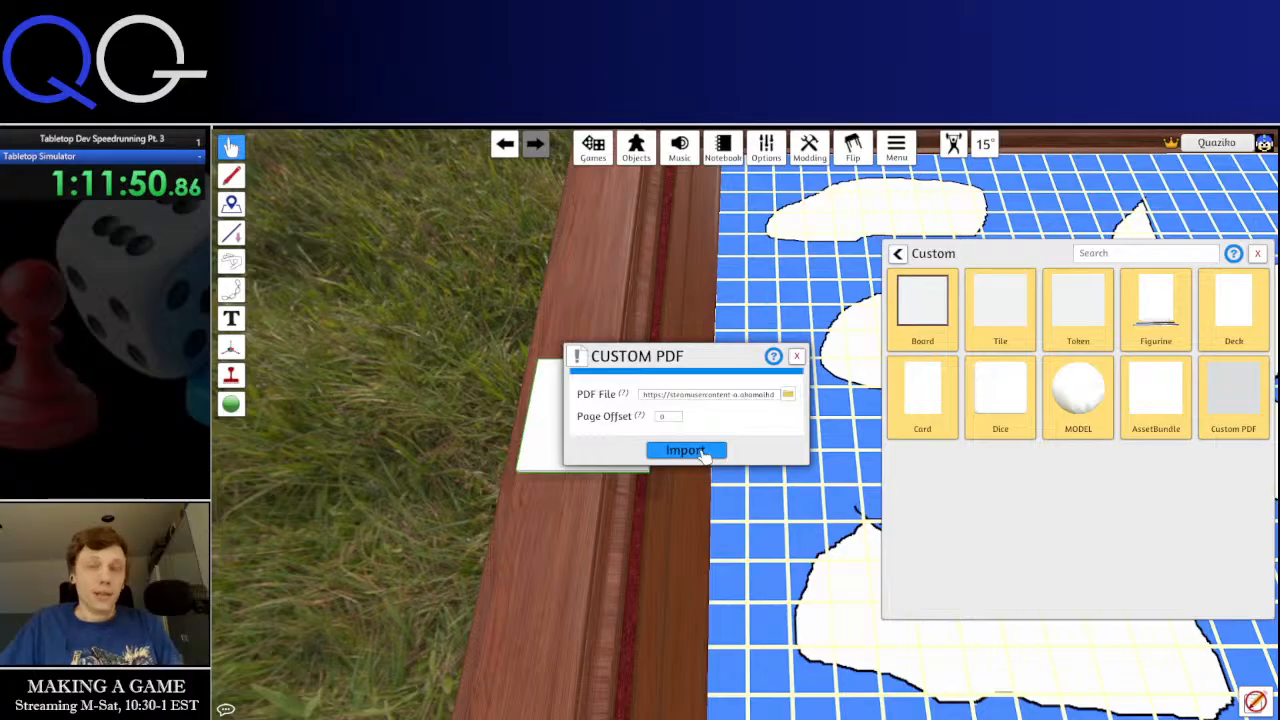
pyautogui.click(705, 455)
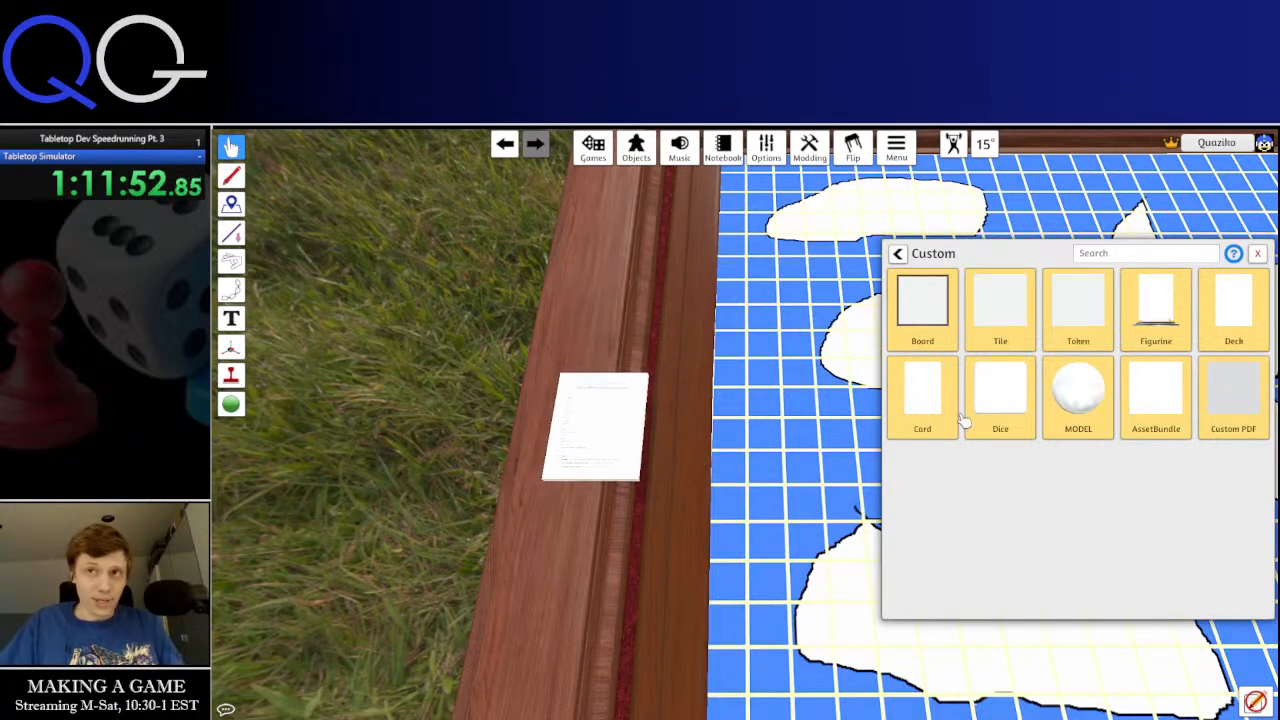
# Move the new rules PDF slightly closer to the game board and scale it up until its text is readable
pyautogui.click(1258, 254)
pyautogui.moveTo(625, 419); pyautogui.dragTo(667, 441)
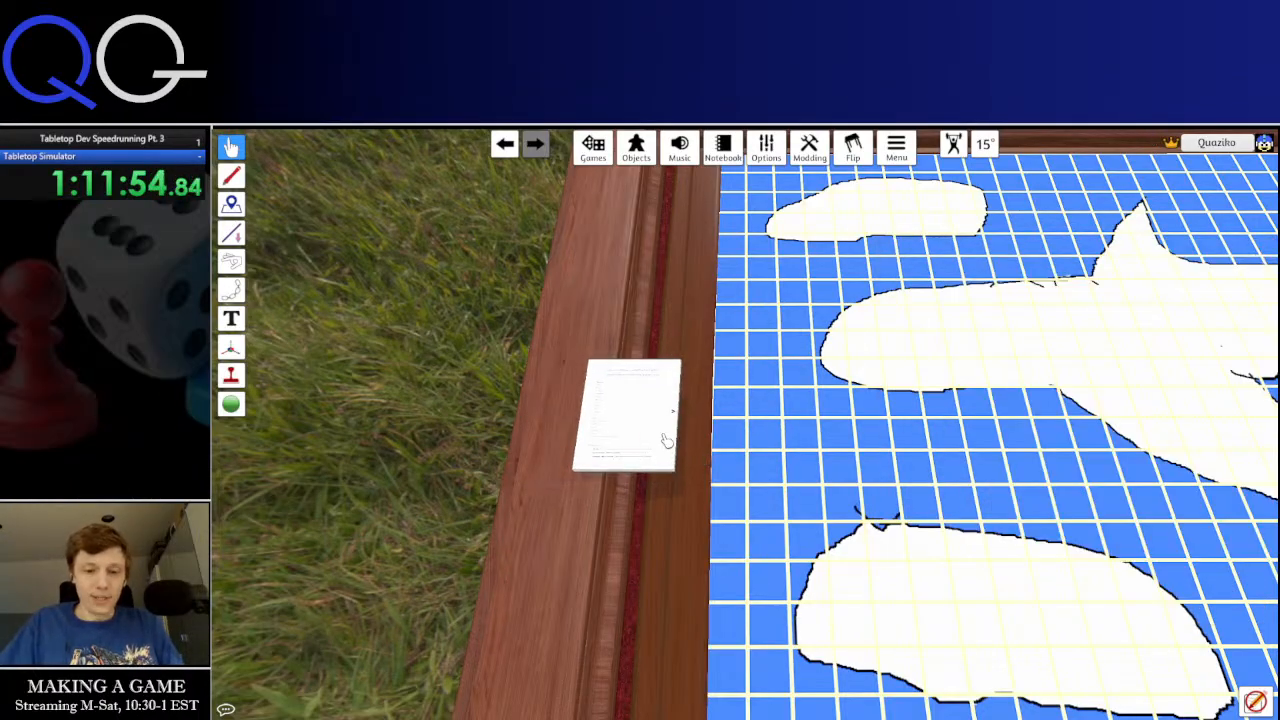
pyautogui.press('+')
pyautogui.press('+')
pyautogui.press('+')
pyautogui.press('+')
pyautogui.press('+')
pyautogui.press('+')
pyautogui.press('+')
pyautogui.press('+')
pyautogui.press('+')
pyautogui.press('+')
pyautogui.press('+')
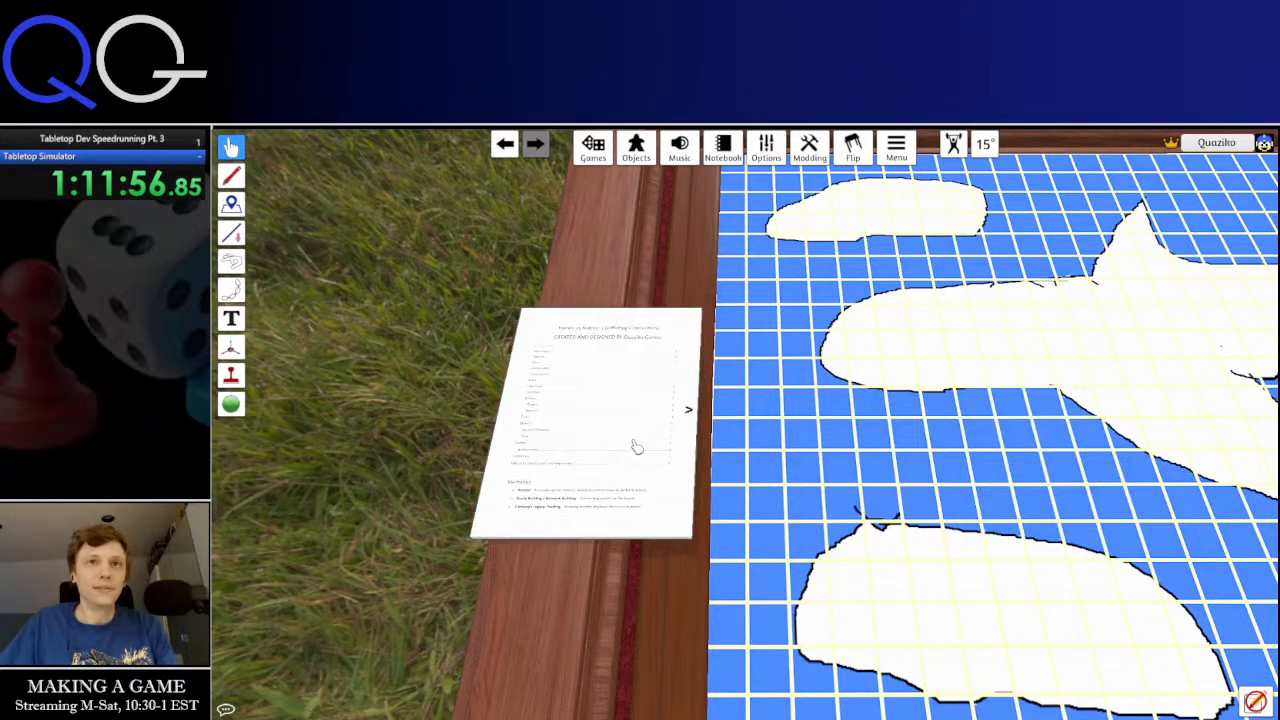
pyautogui.press('+')
pyautogui.press('+')
pyautogui.press('+')
pyautogui.press('+')
pyautogui.press('+')
pyautogui.press('+')
pyautogui.press('+')
pyautogui.press('+')
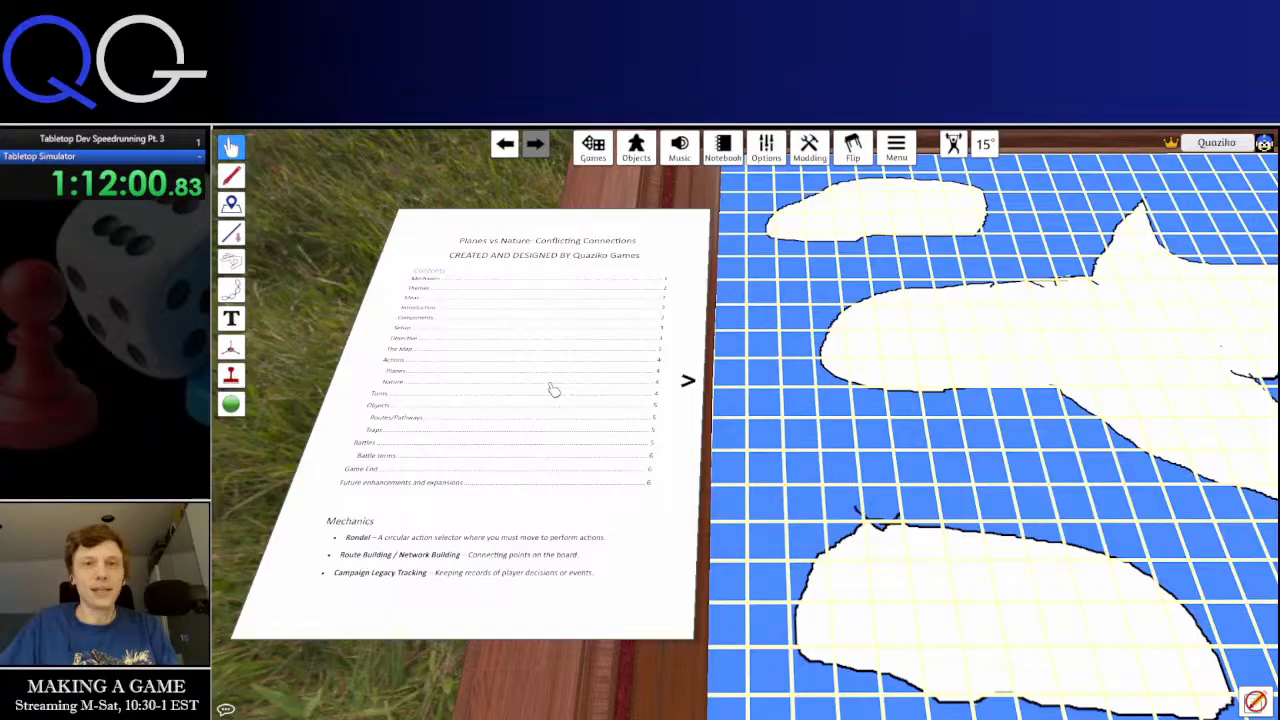
# Lock the enlarged rules PDF in place beside the game board
pyautogui.rightClick(555, 394)
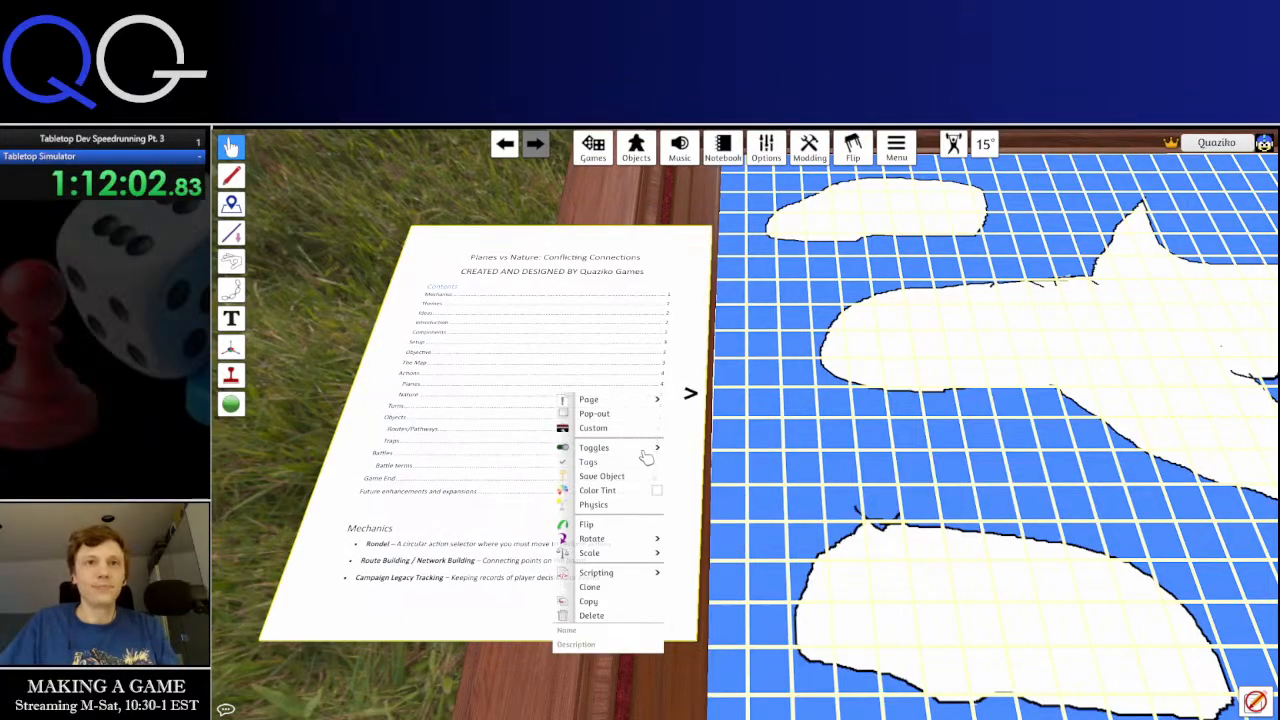
pyautogui.moveTo(646, 450)
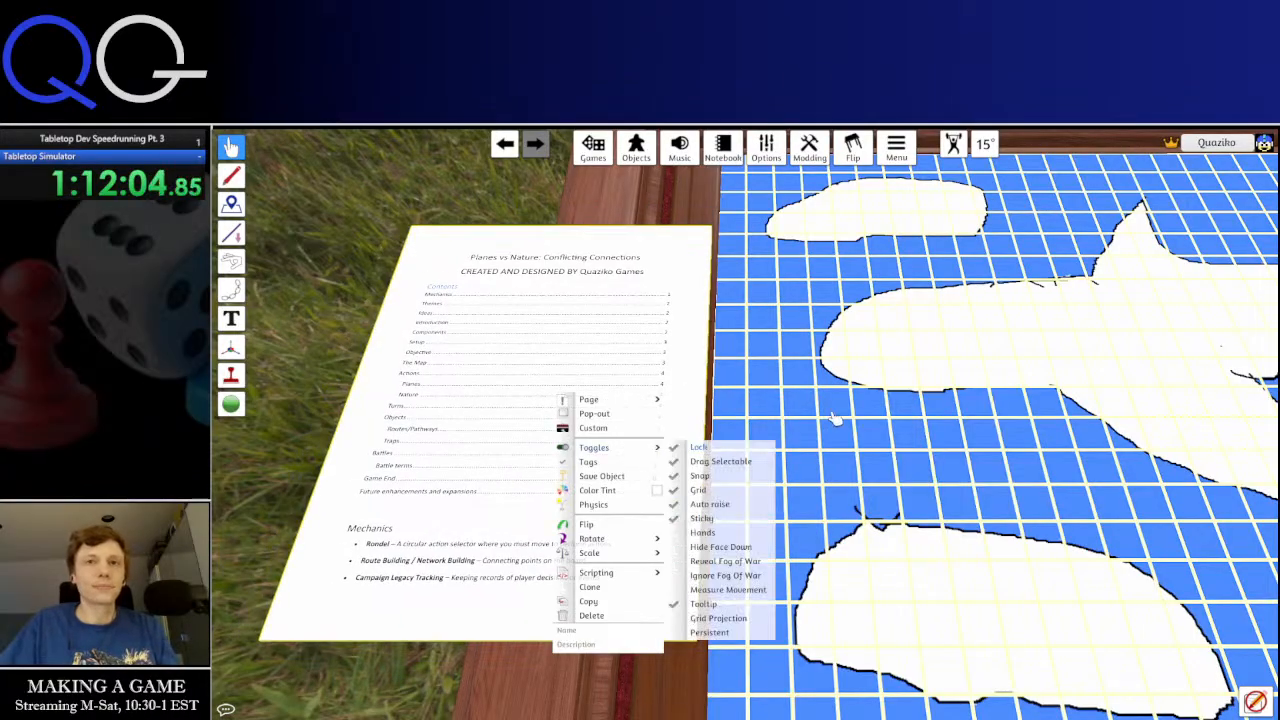
pyautogui.click(835, 417)
pyautogui.moveTo(1003, 477); pyautogui.dragTo(788, 471)
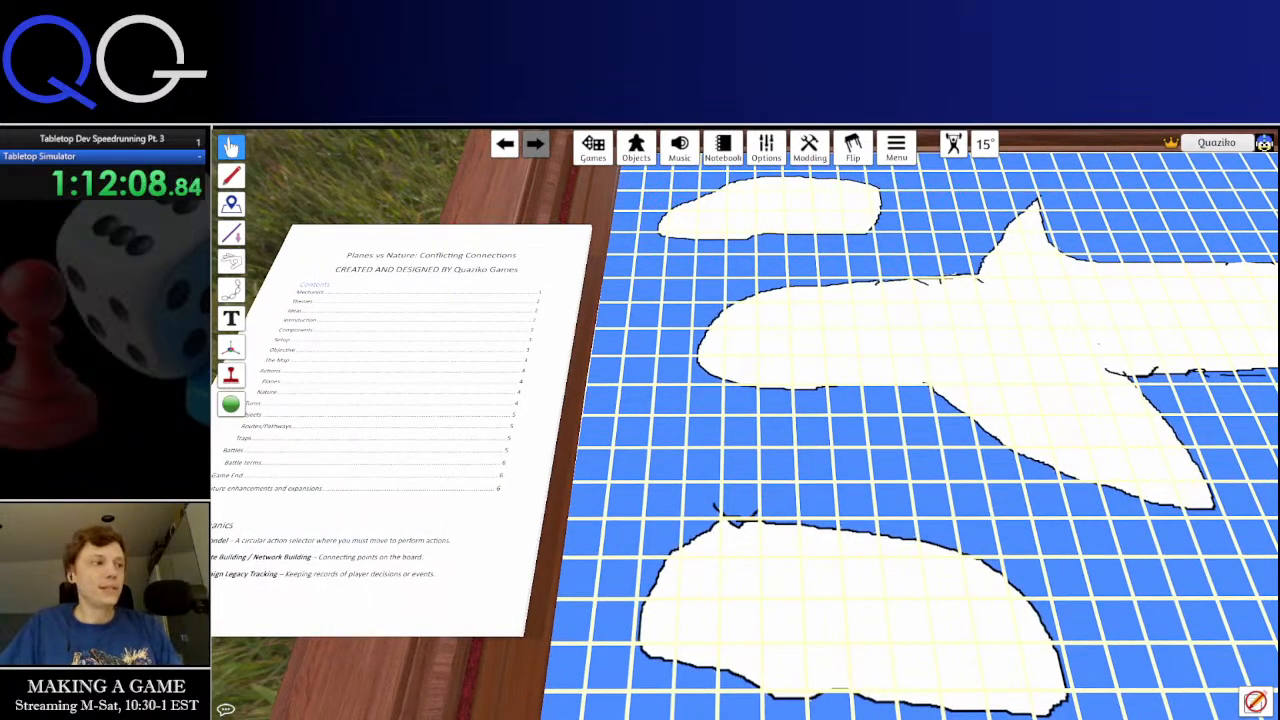
# Switch to the Word rules document and mark "Final updates to the rules" as DONE in the Tabletop Simulator Checklist
pyautogui.hotkey('alt', 'Tab')
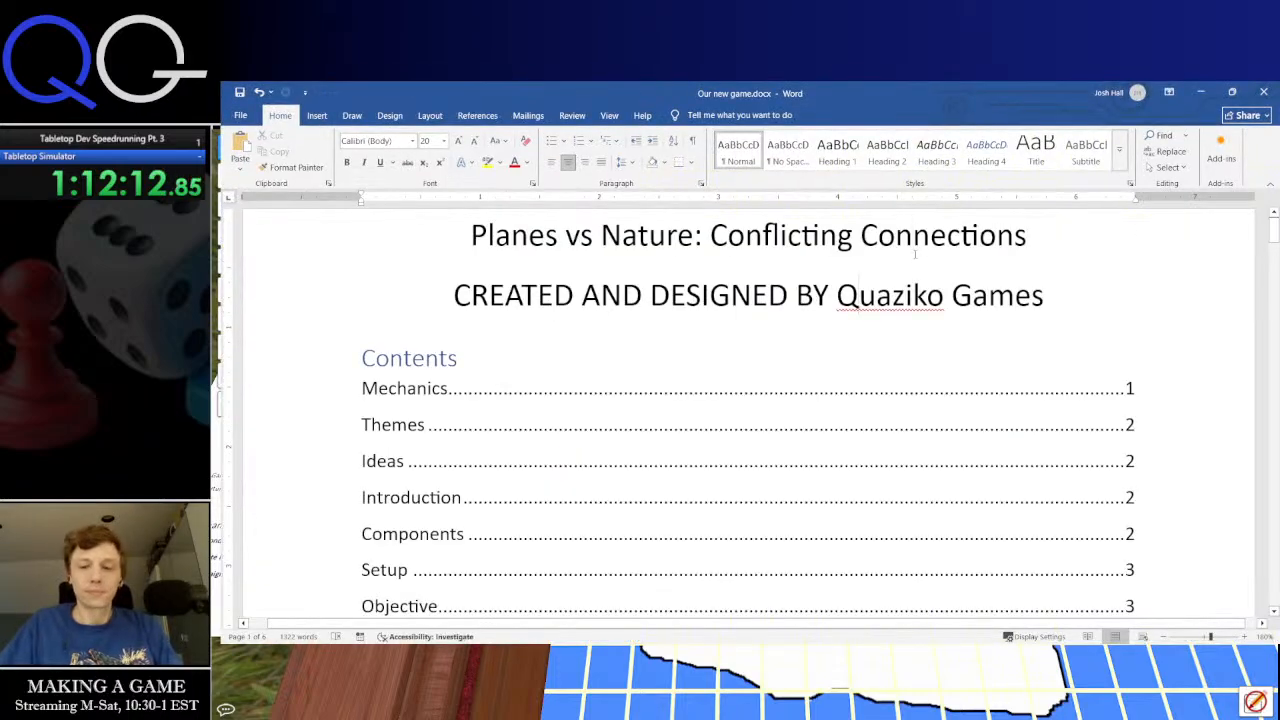
pyautogui.hotkey('ctrl', 'End')
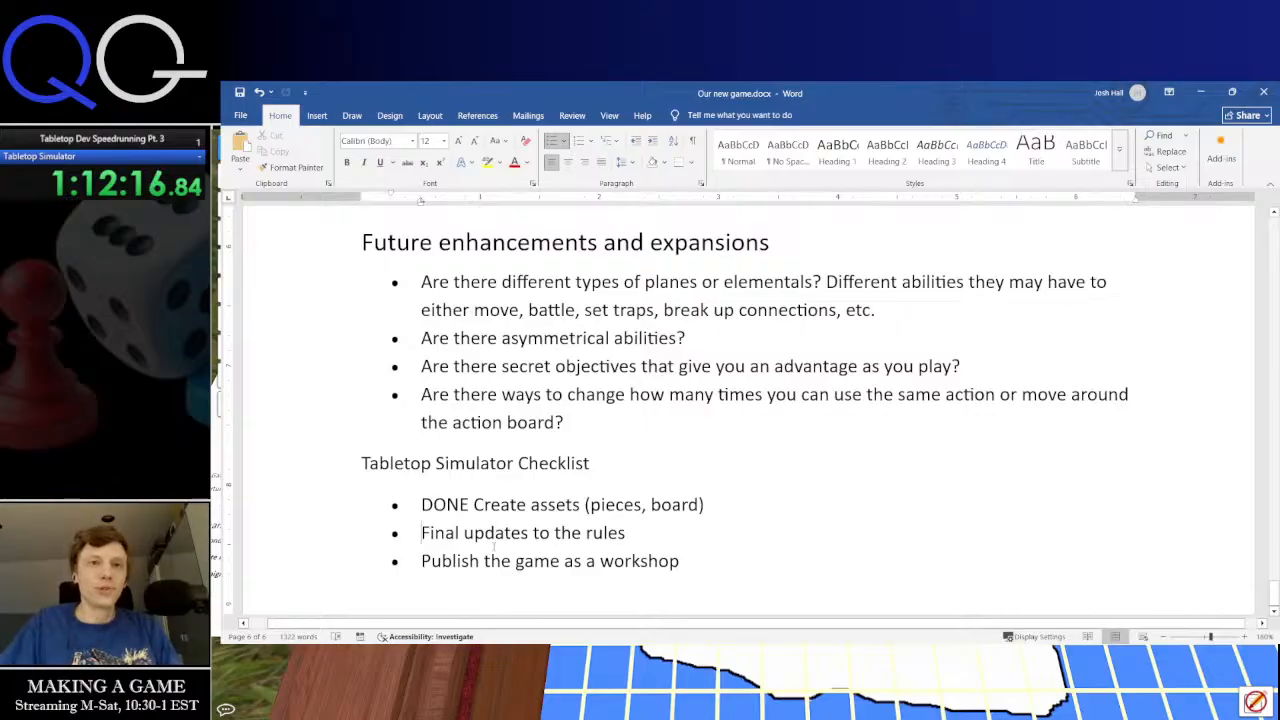
pyautogui.write('DONE')
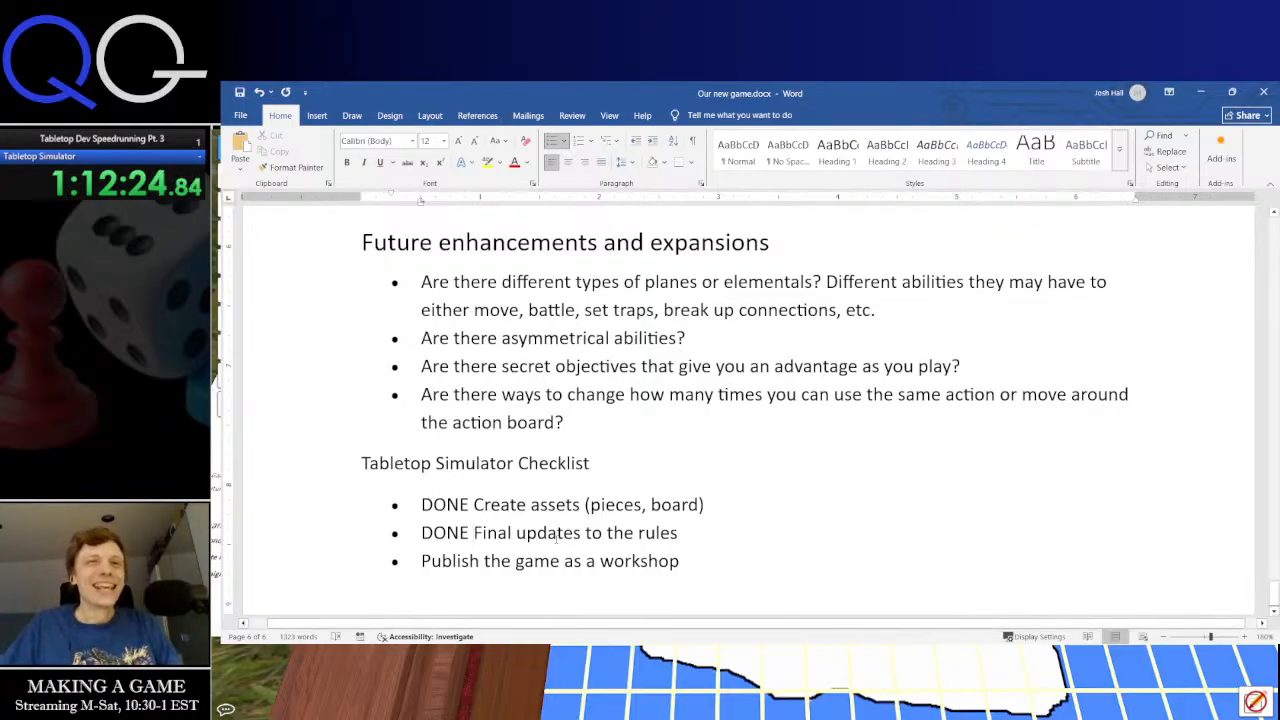
pyautogui.tripleClick(575, 577)
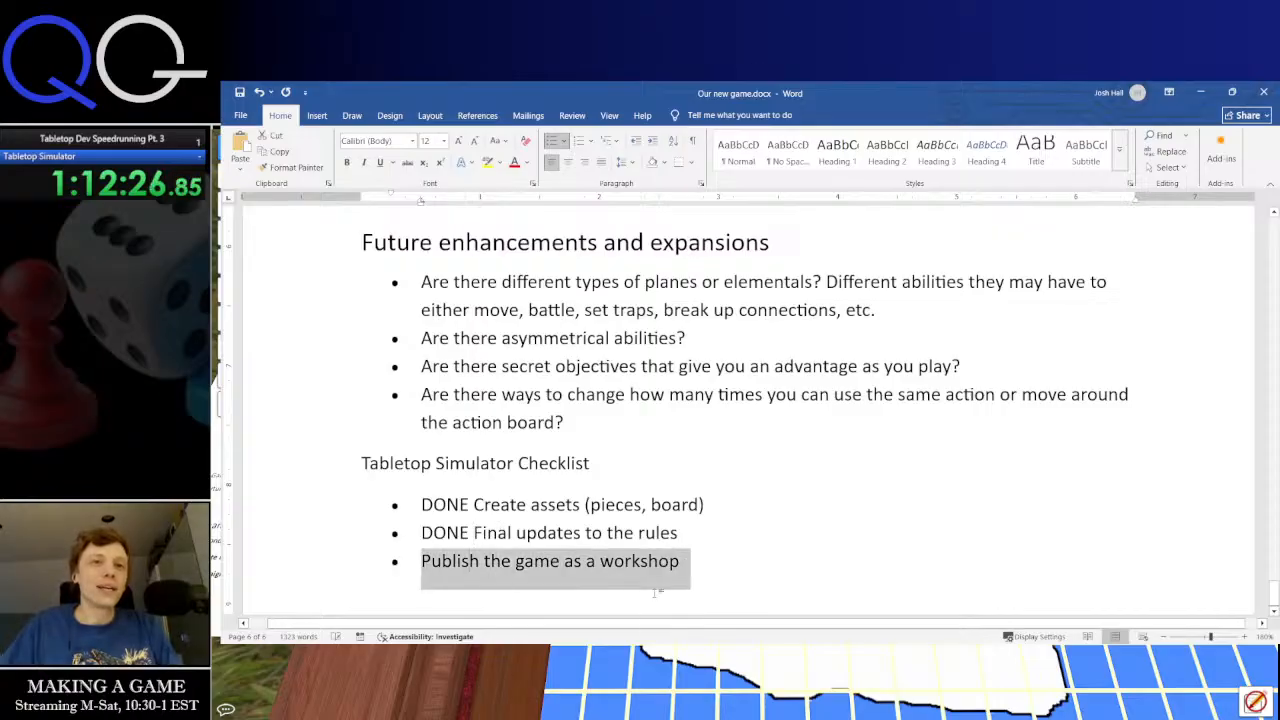
pyautogui.click(575, 577)
# Return to Tabletop Simulator and open the PlanesVsNature folder among the saved games
pyautogui.click(1193, 98)
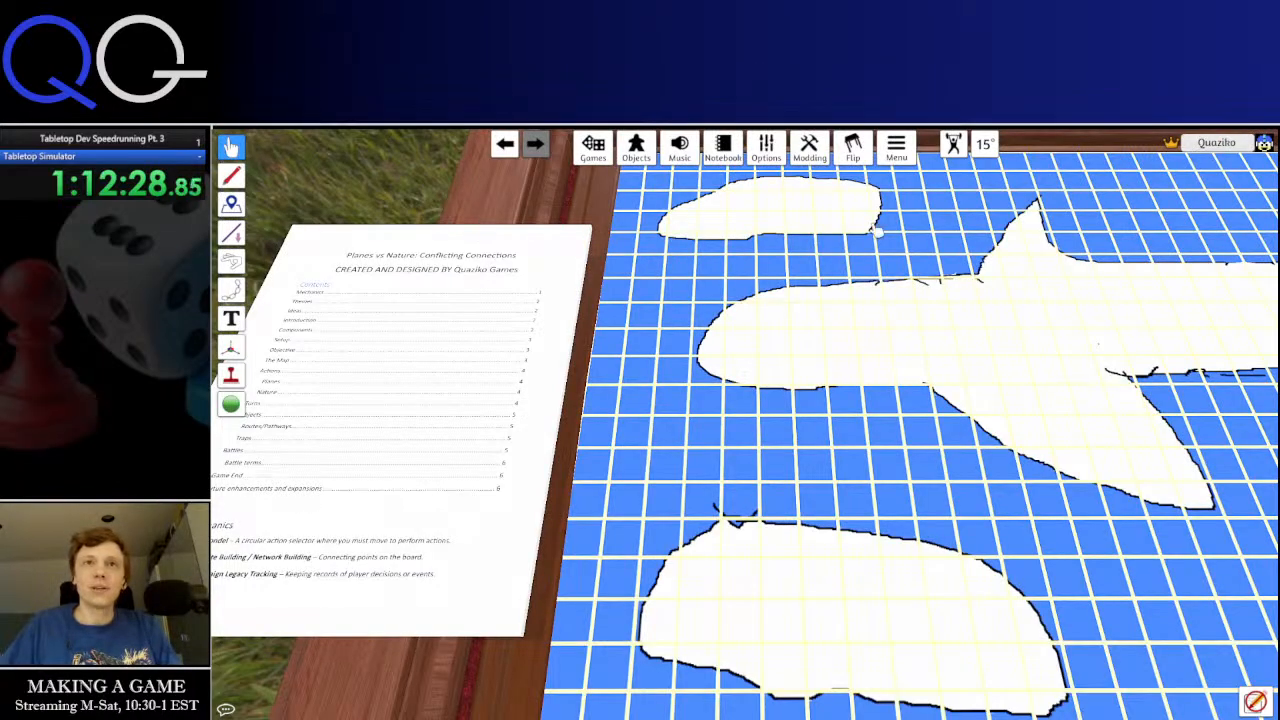
pyautogui.click(593, 158)
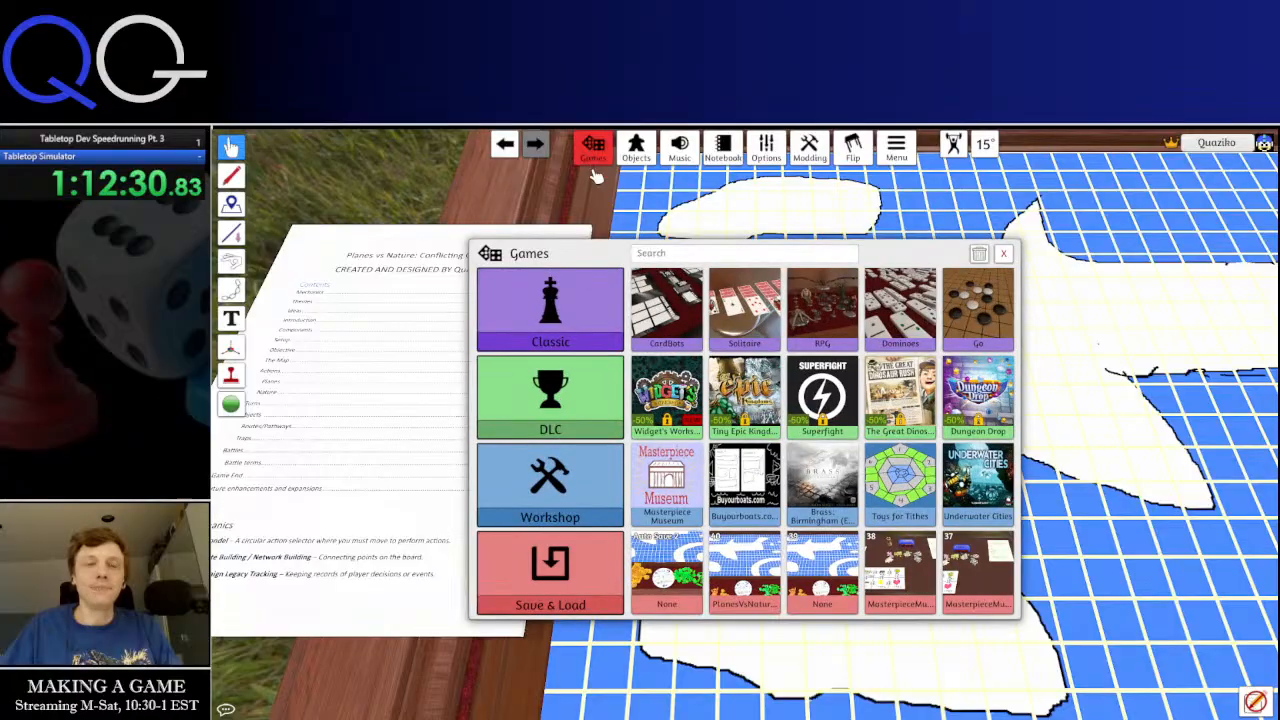
pyautogui.click(591, 545)
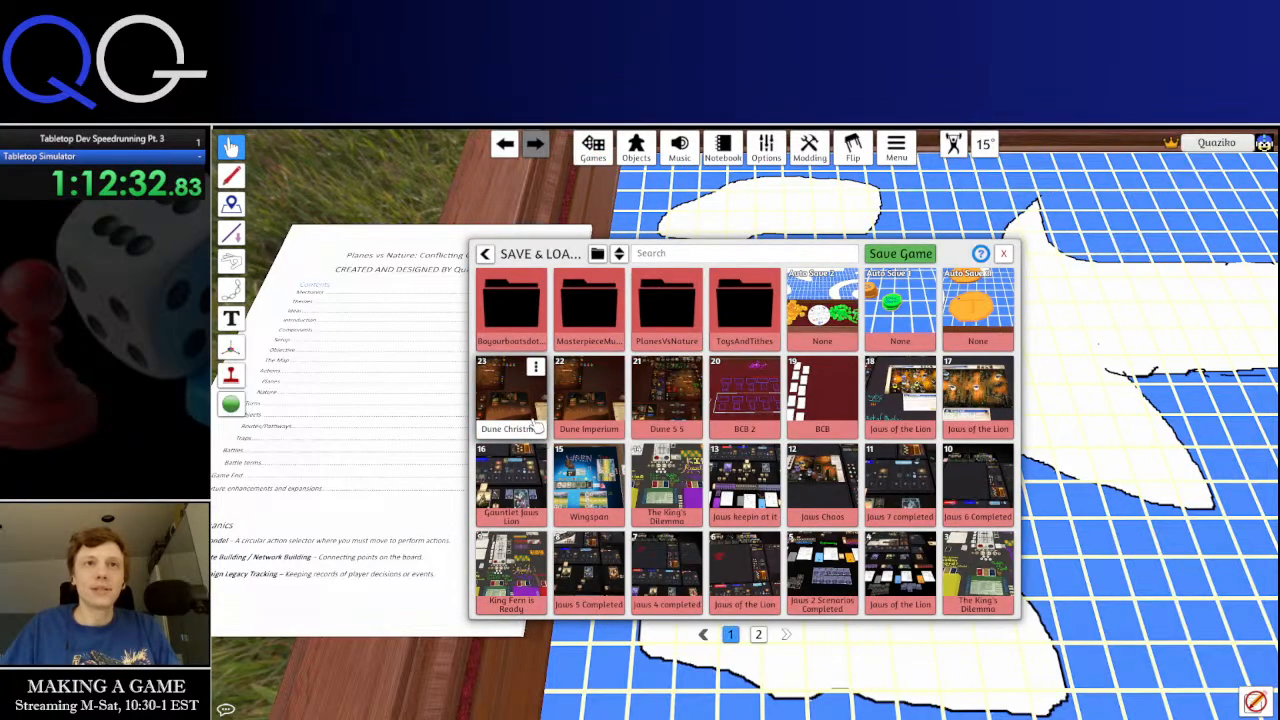
pyautogui.click(664, 330)
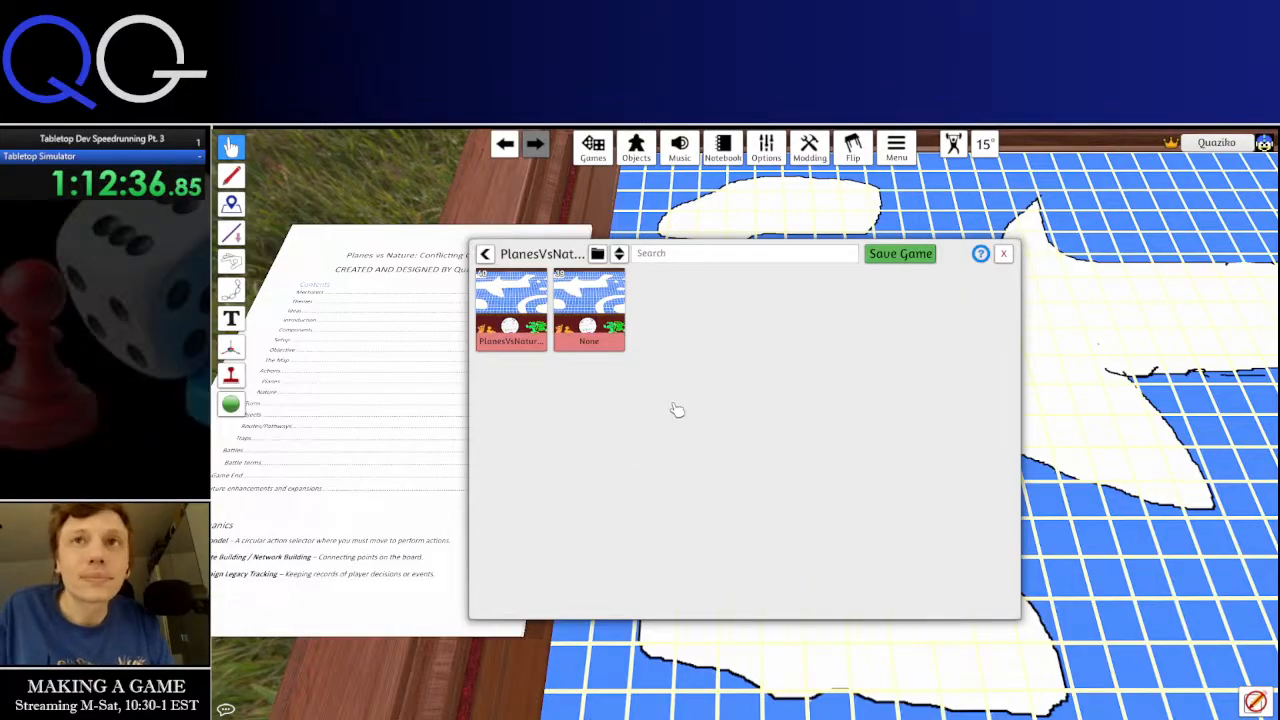
pyautogui.click(686, 258)
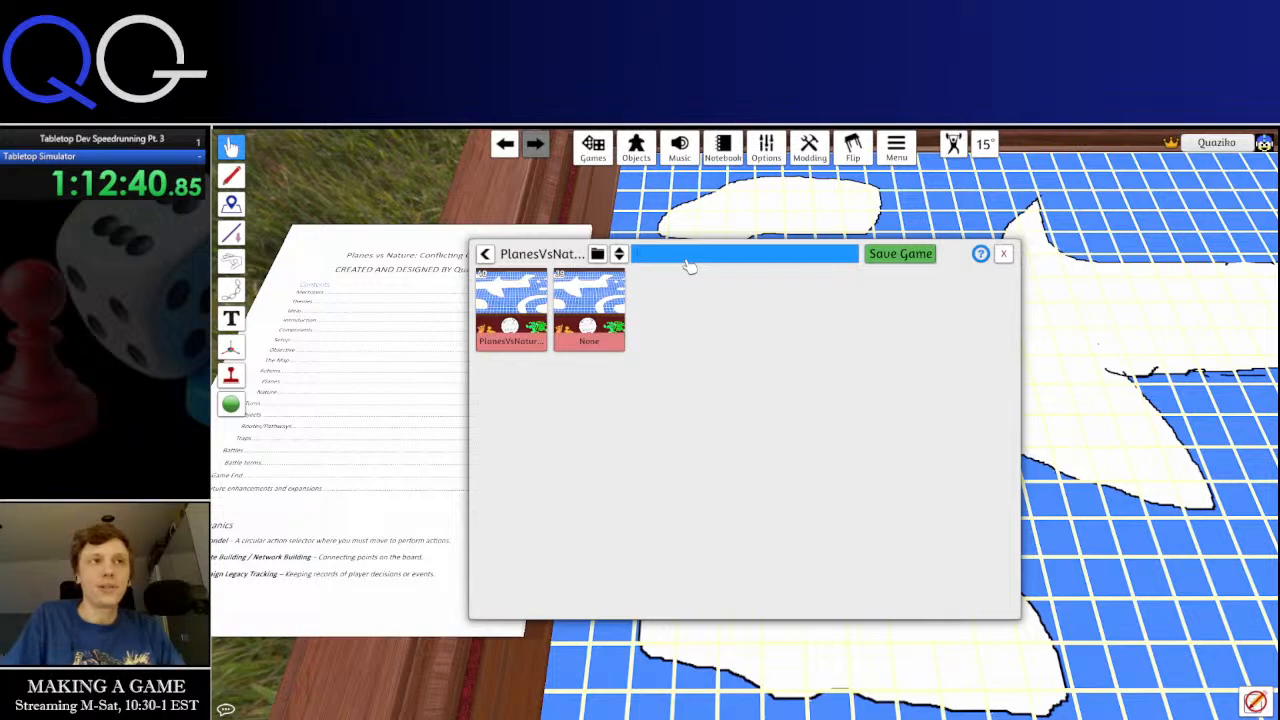
pyautogui.write('PlanesV')
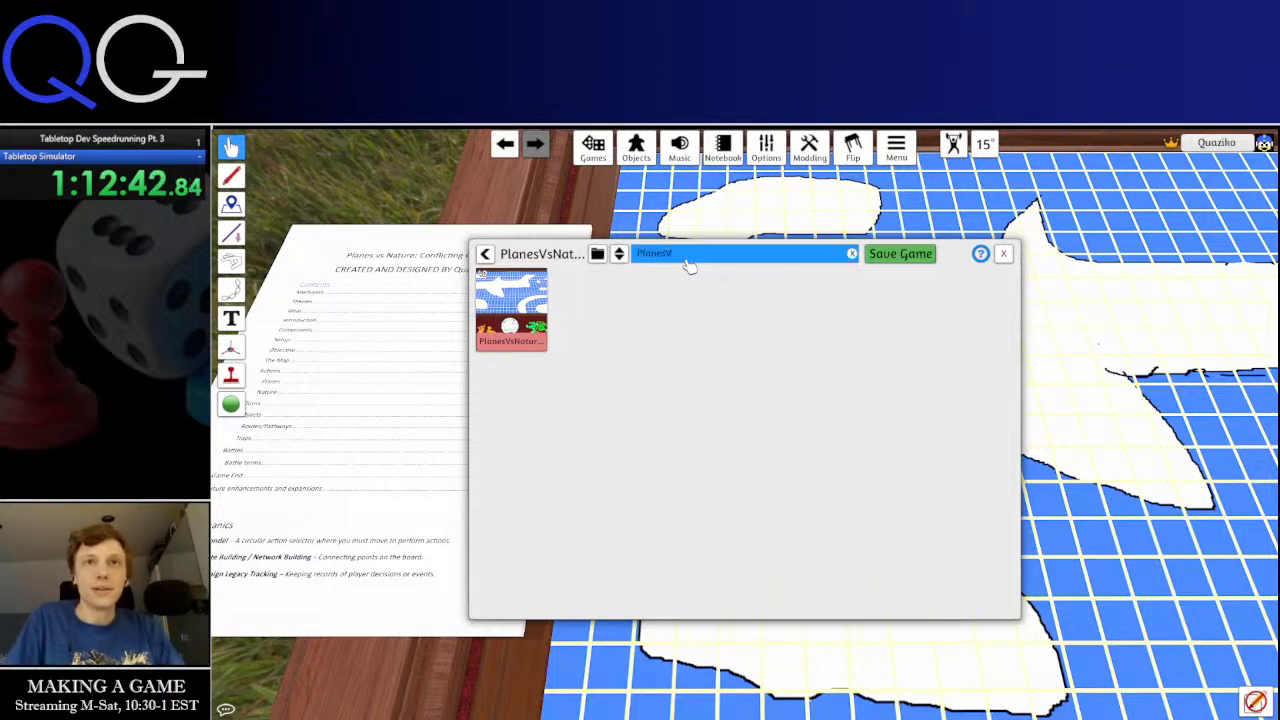
pyautogui.write('sNatureV2')
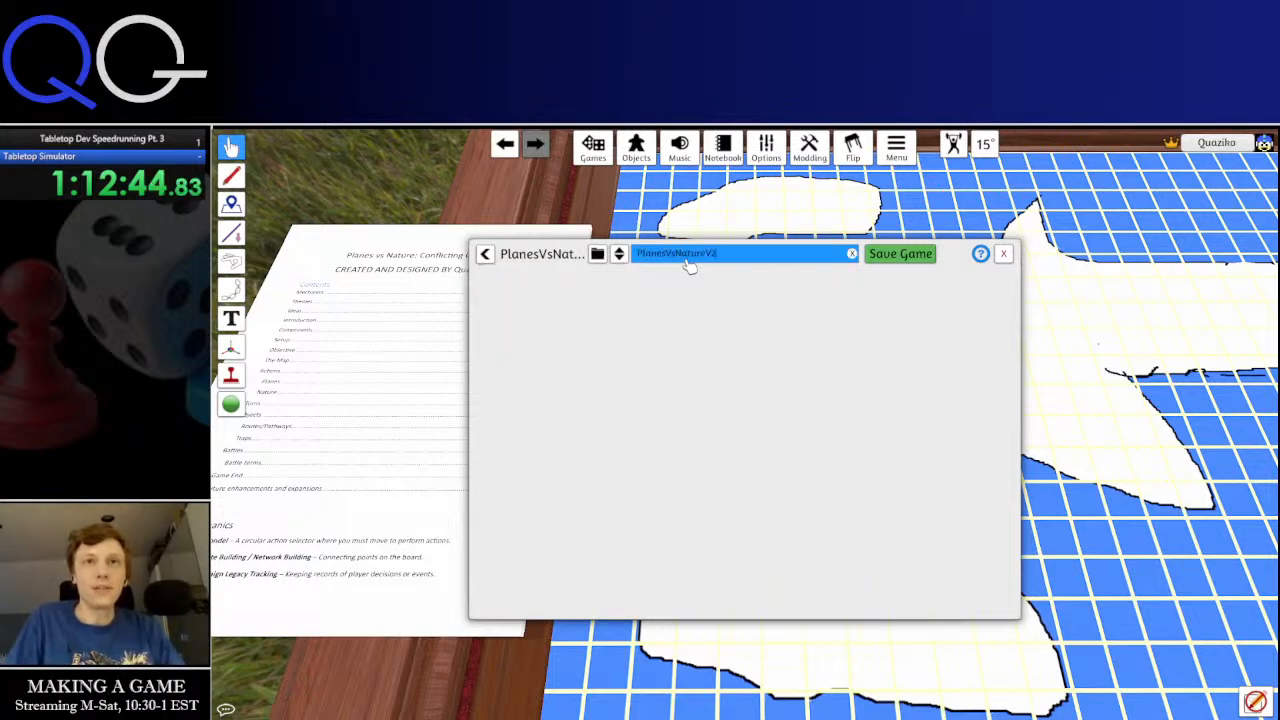
# Save the current game as PlanesVsNatureV2 in the PlanesVsNature folder and close the saved games window
pyautogui.click(876, 258)
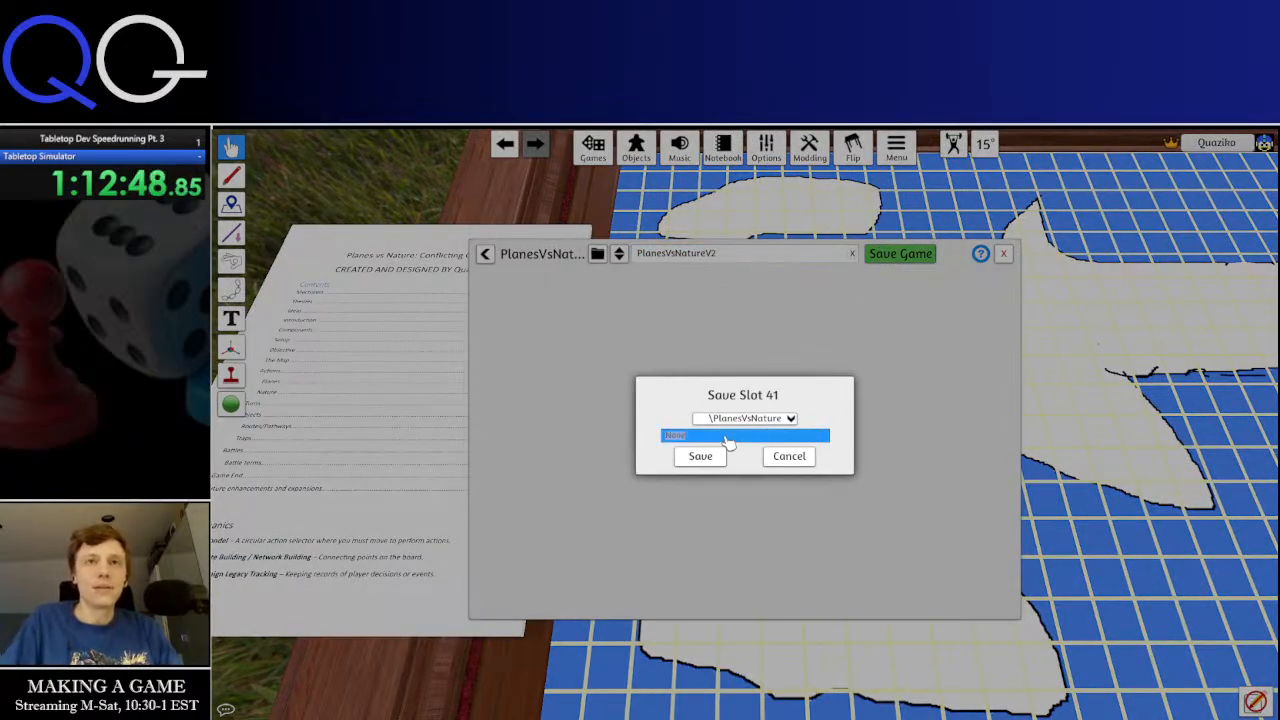
pyautogui.write('Planes')
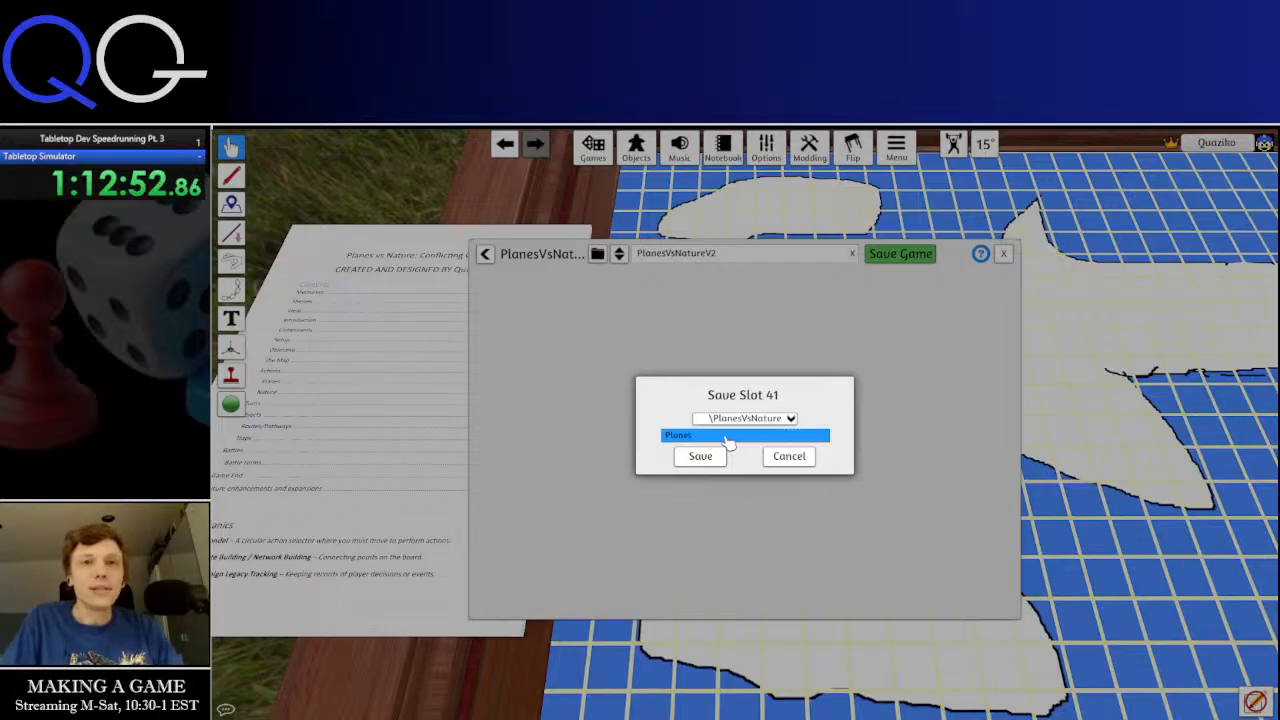
pyautogui.write('VsNatureV3')
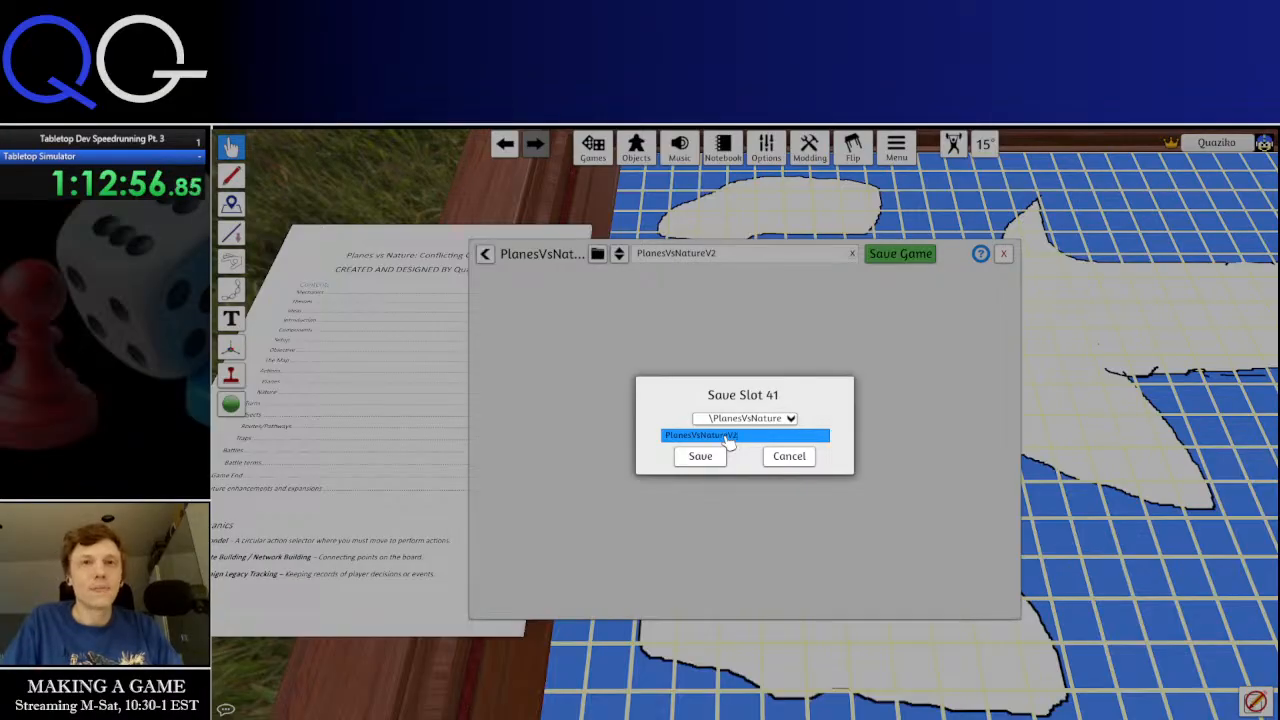
pyautogui.press('Return')
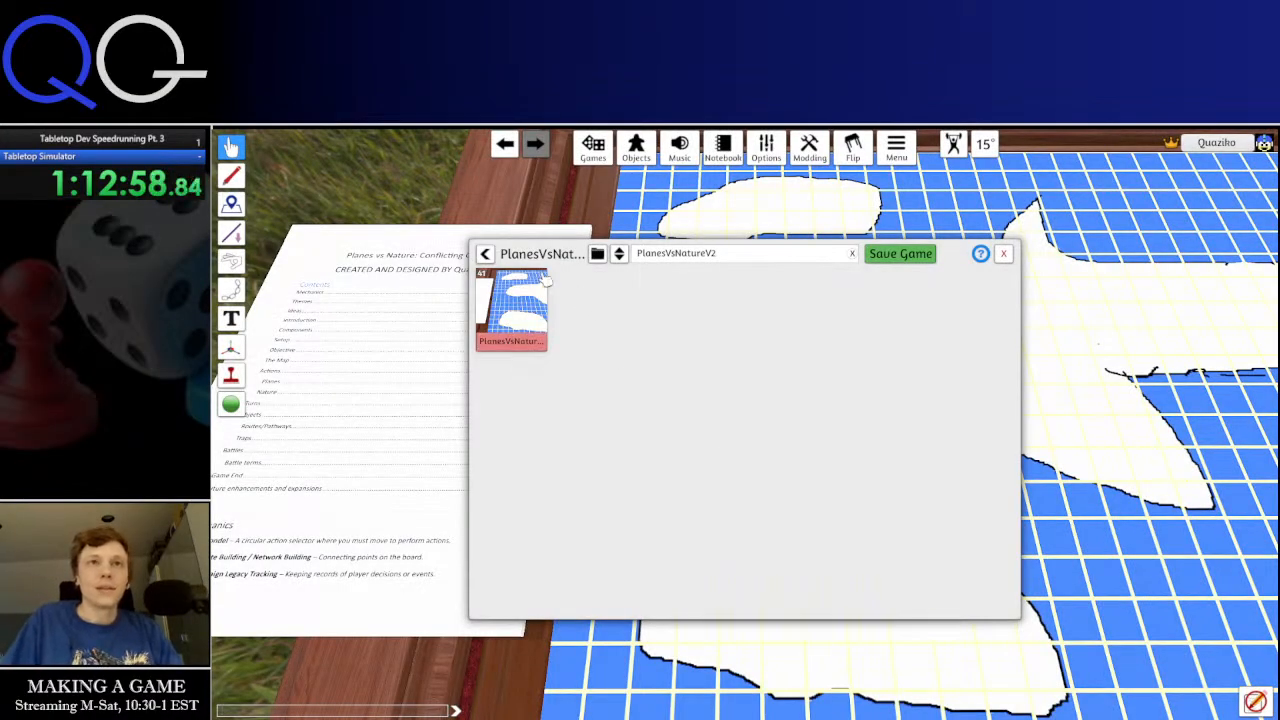
pyautogui.click(485, 253)
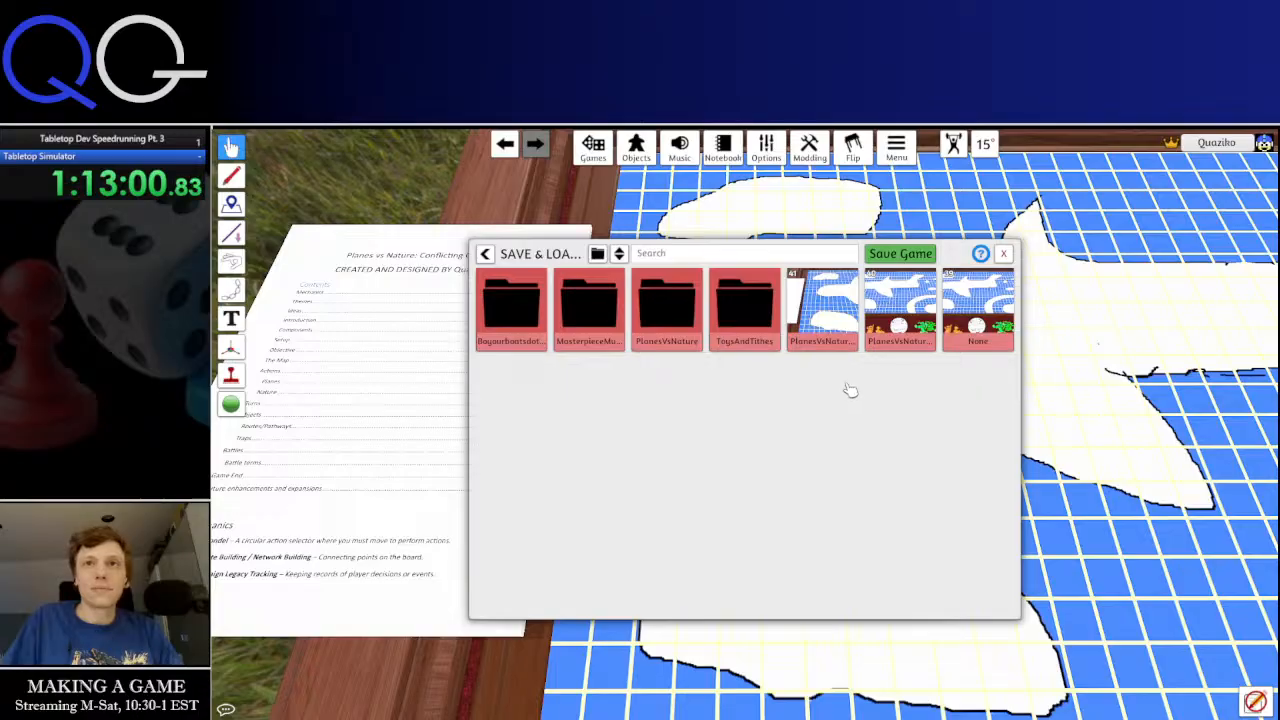
pyautogui.click(1005, 253)
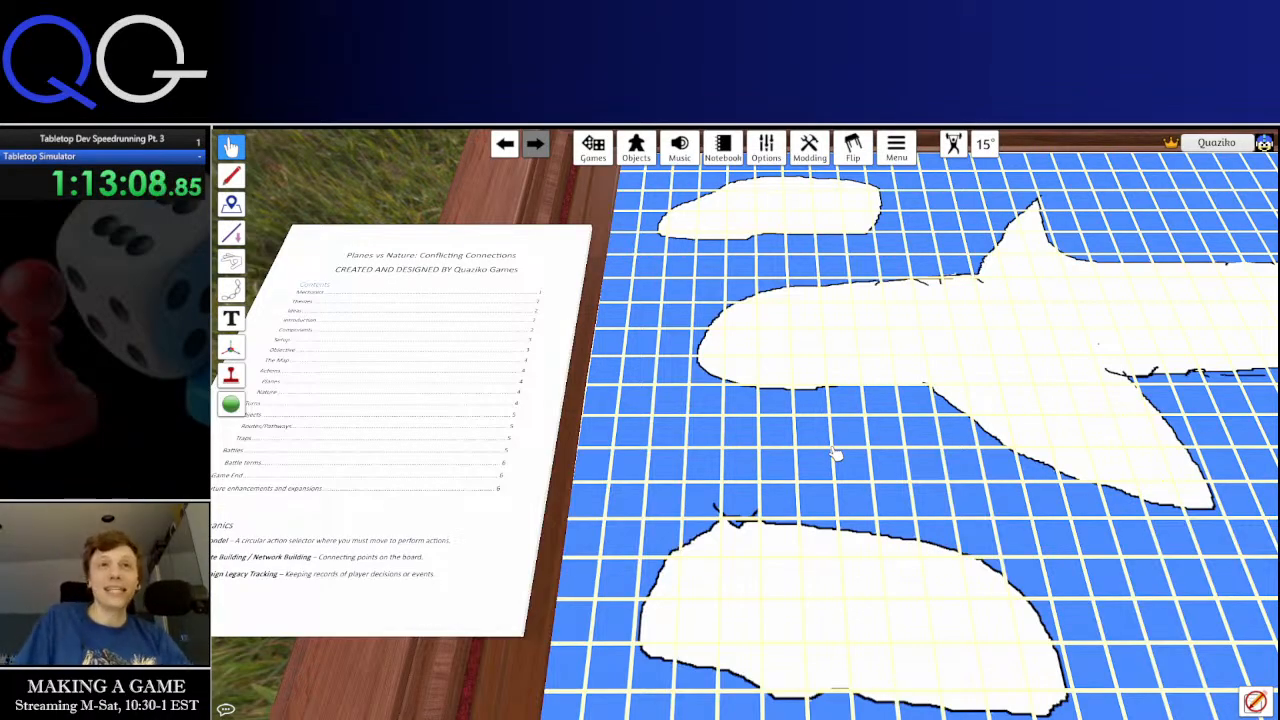
pyautogui.click(589, 147)
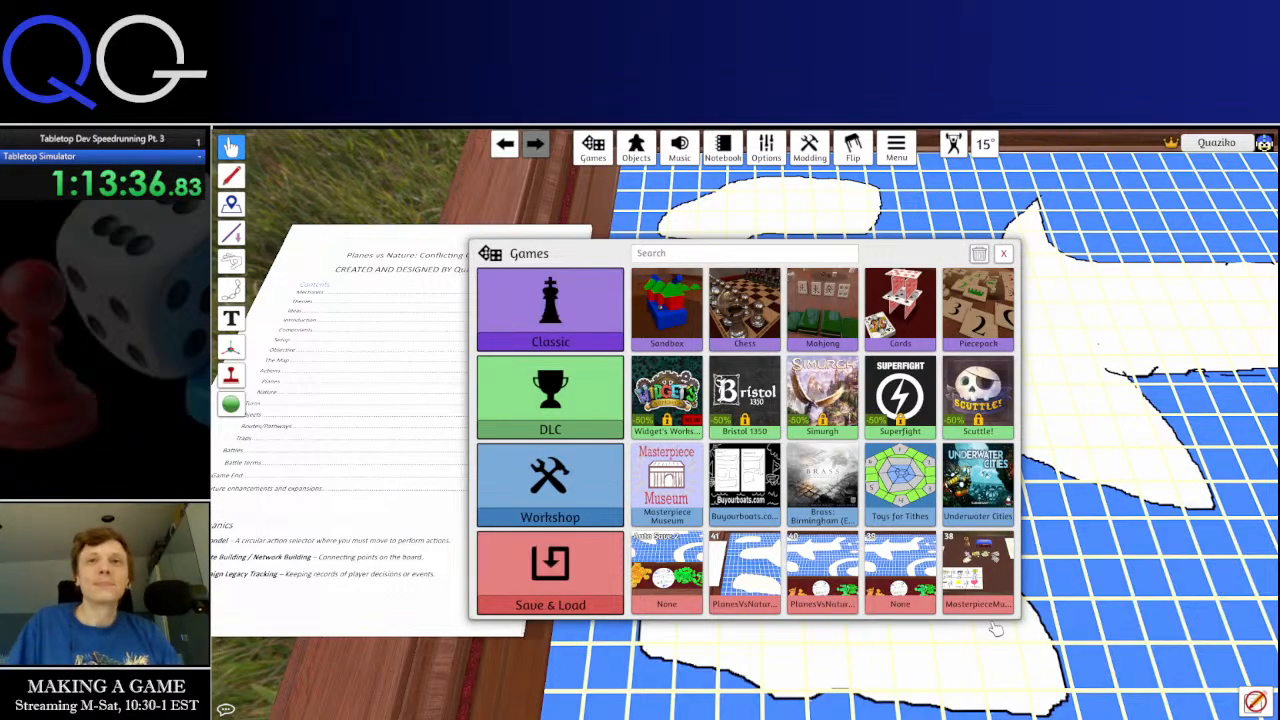
pyautogui.click(1003, 253)
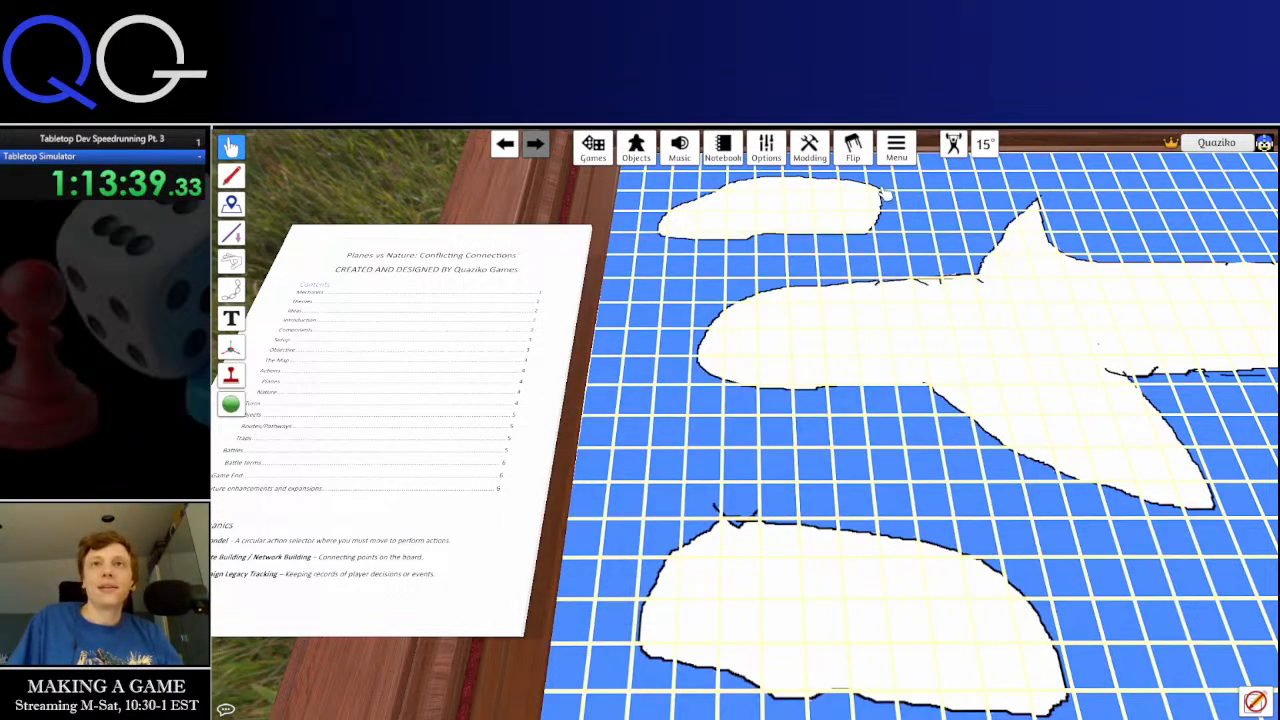
# Start a new Workshop upload and set the workshop title to "Planes vs Nature: Conflicting Connections"
pyautogui.click(818, 150)
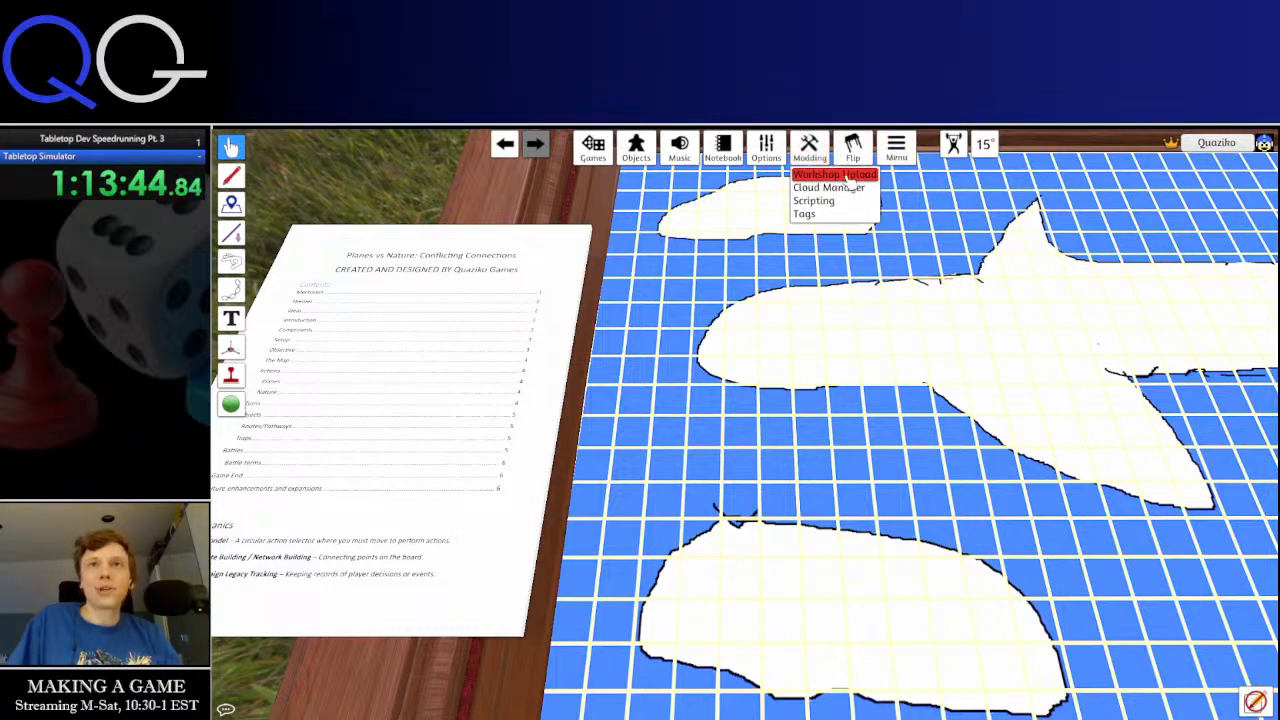
pyautogui.click(850, 177)
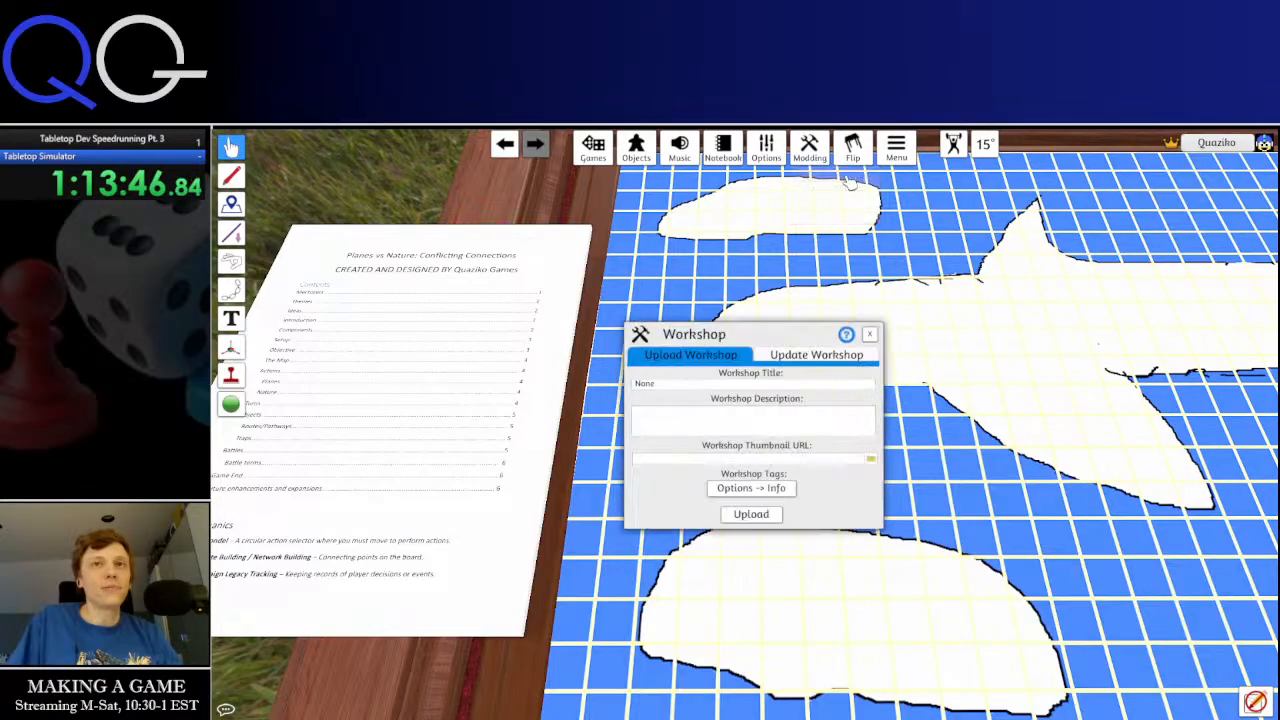
pyautogui.click(690, 381)
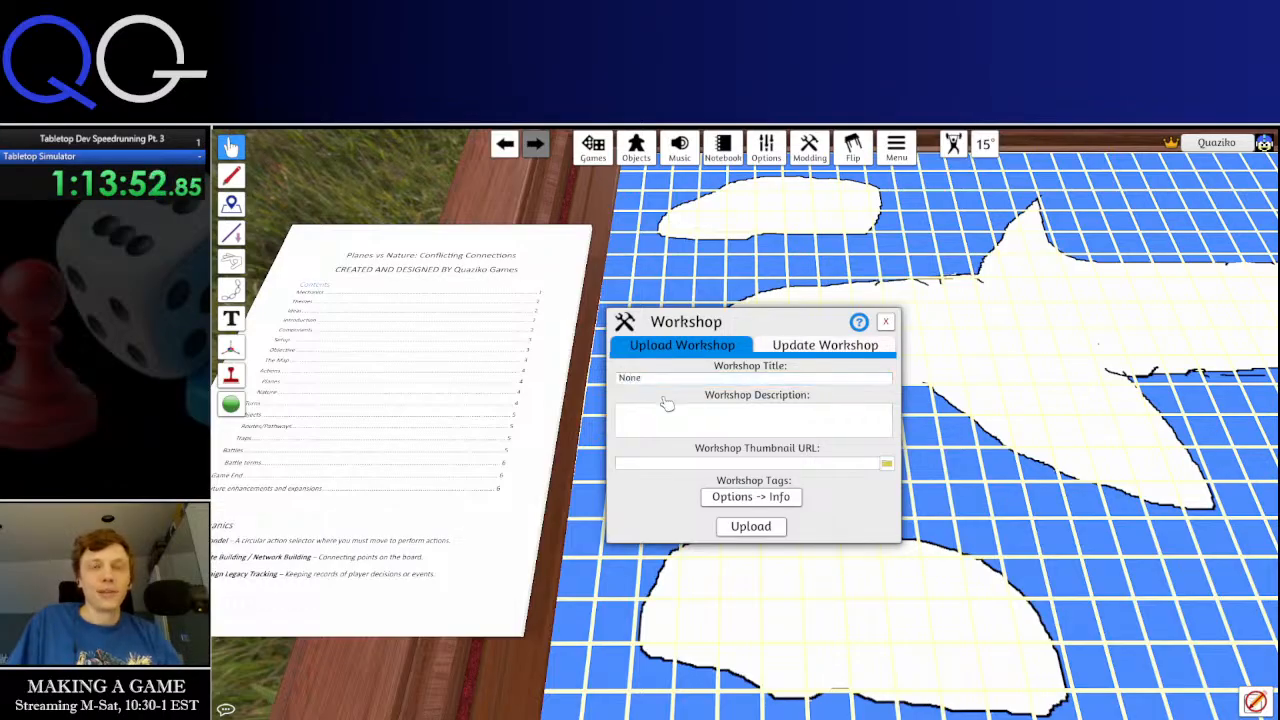
pyautogui.moveTo(674, 382); pyautogui.dragTo(565, 379)
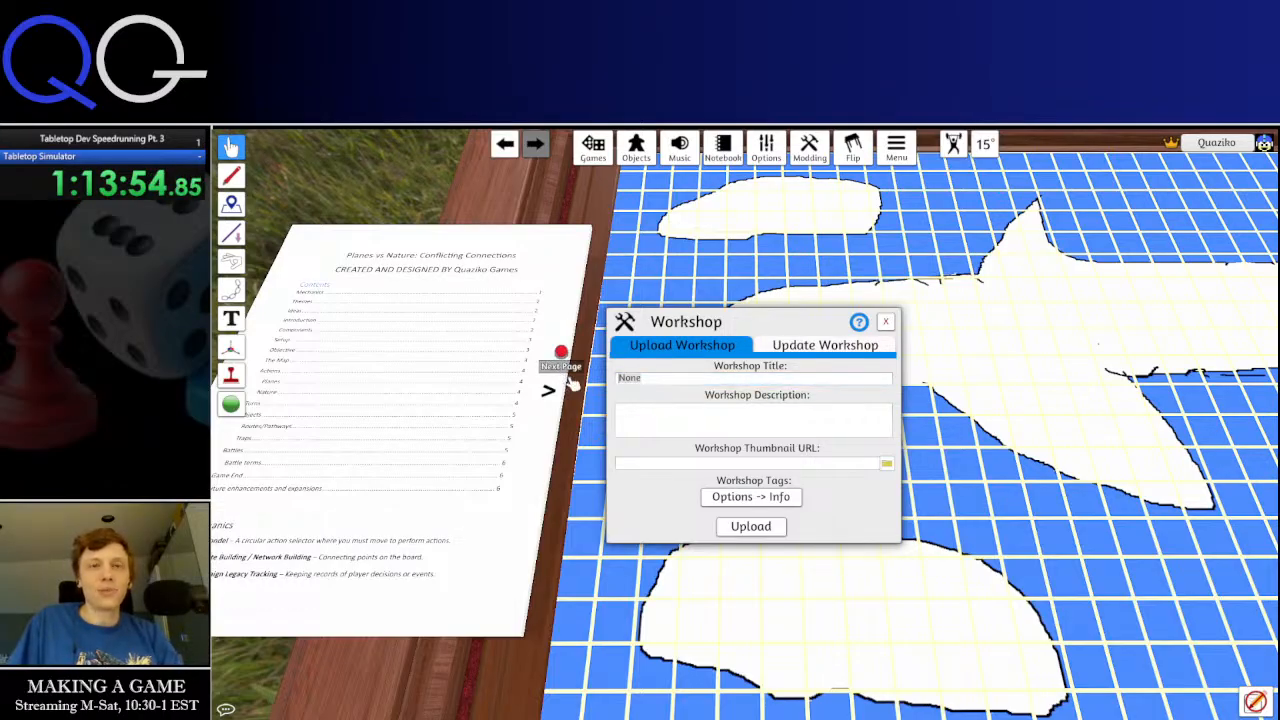
pyautogui.write('Pl')
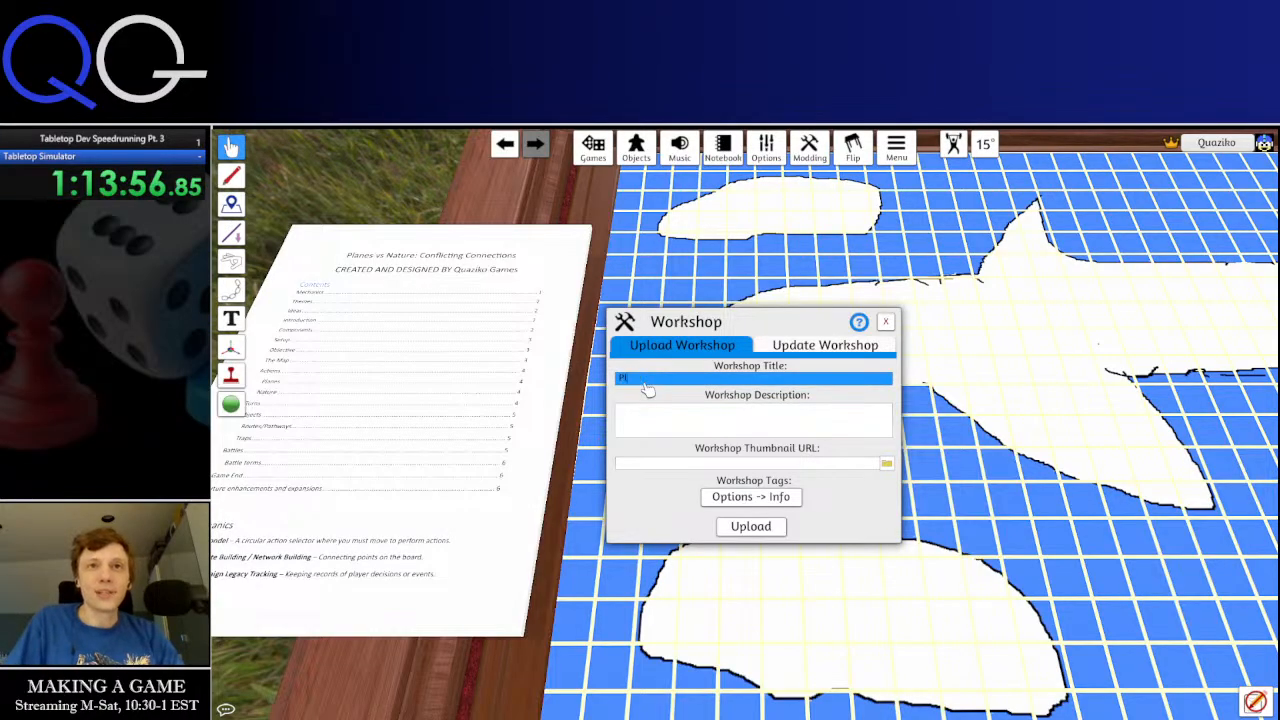
pyautogui.write('anes')
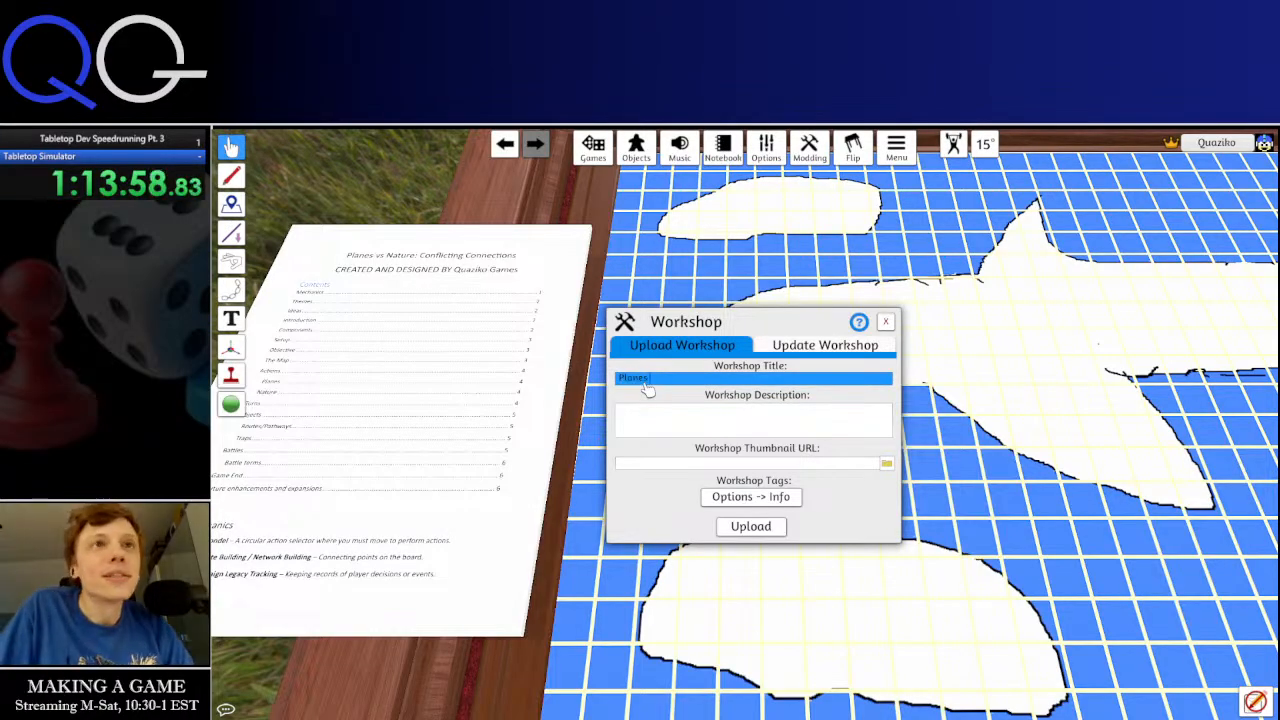
pyautogui.write(' vs Natru')
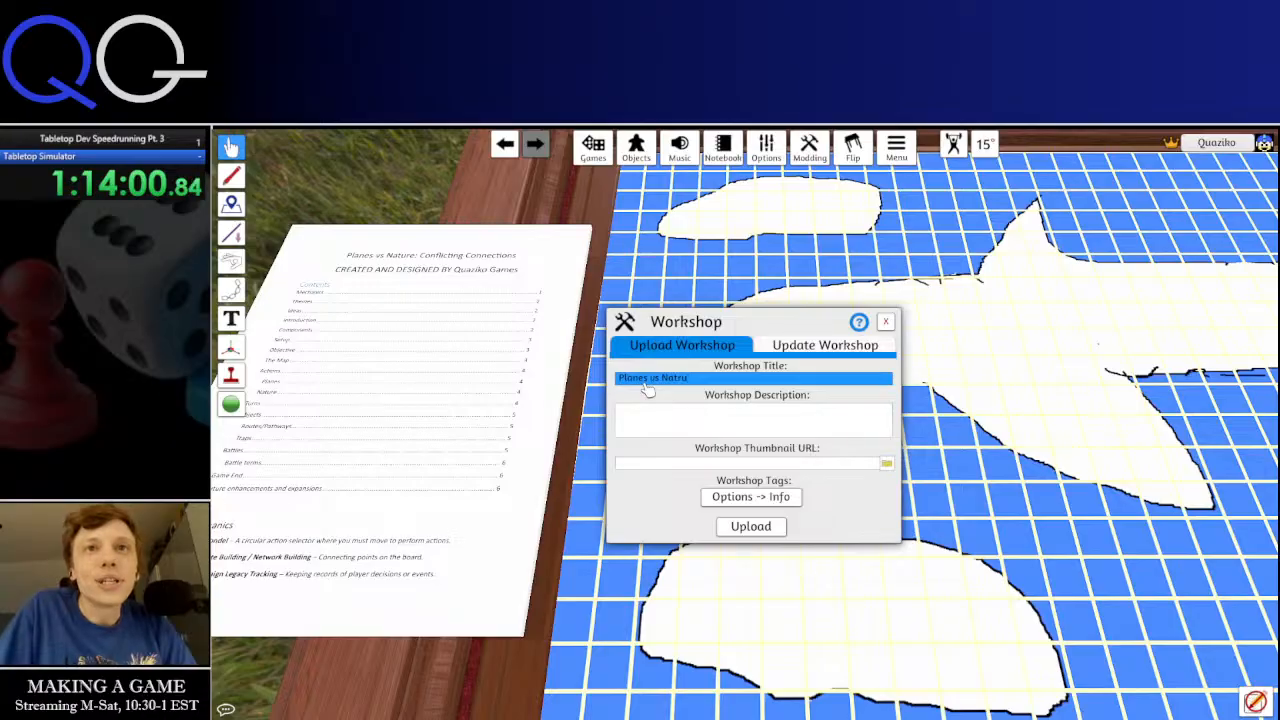
pyautogui.press('BackSpace')
pyautogui.press('BackSpace')
pyautogui.write('ure')
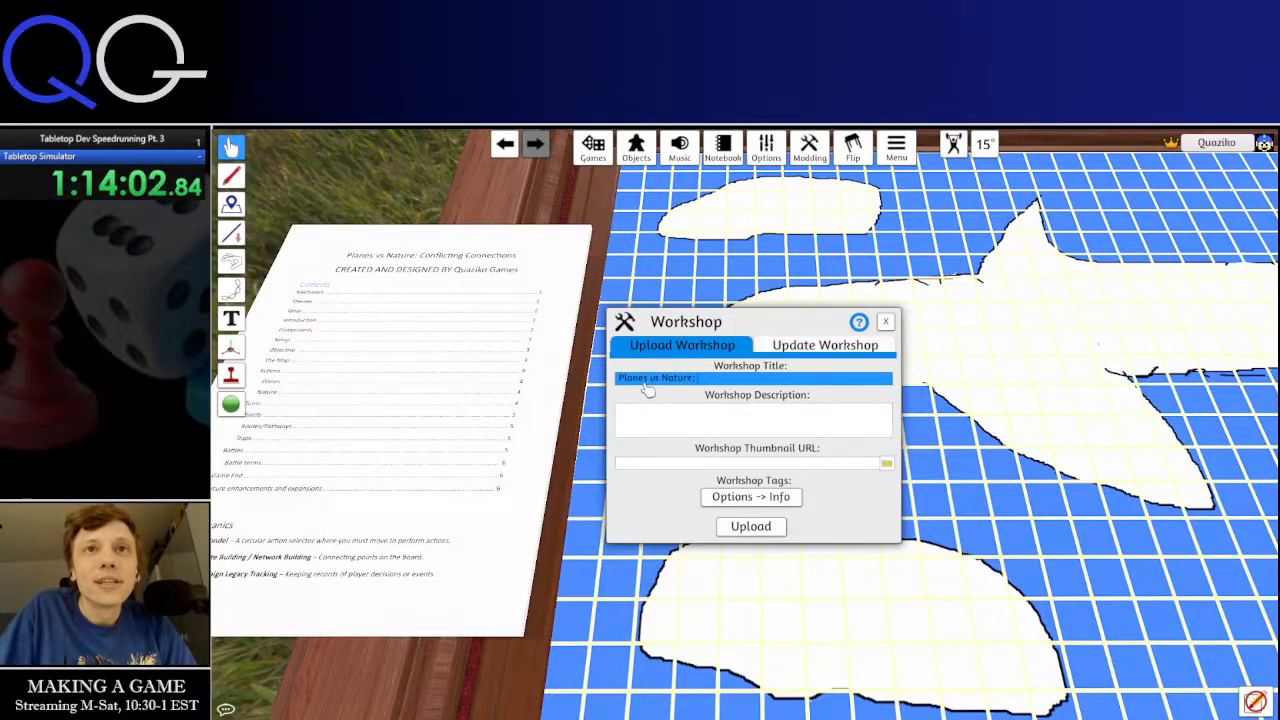
pyautogui.write(': Conflic')
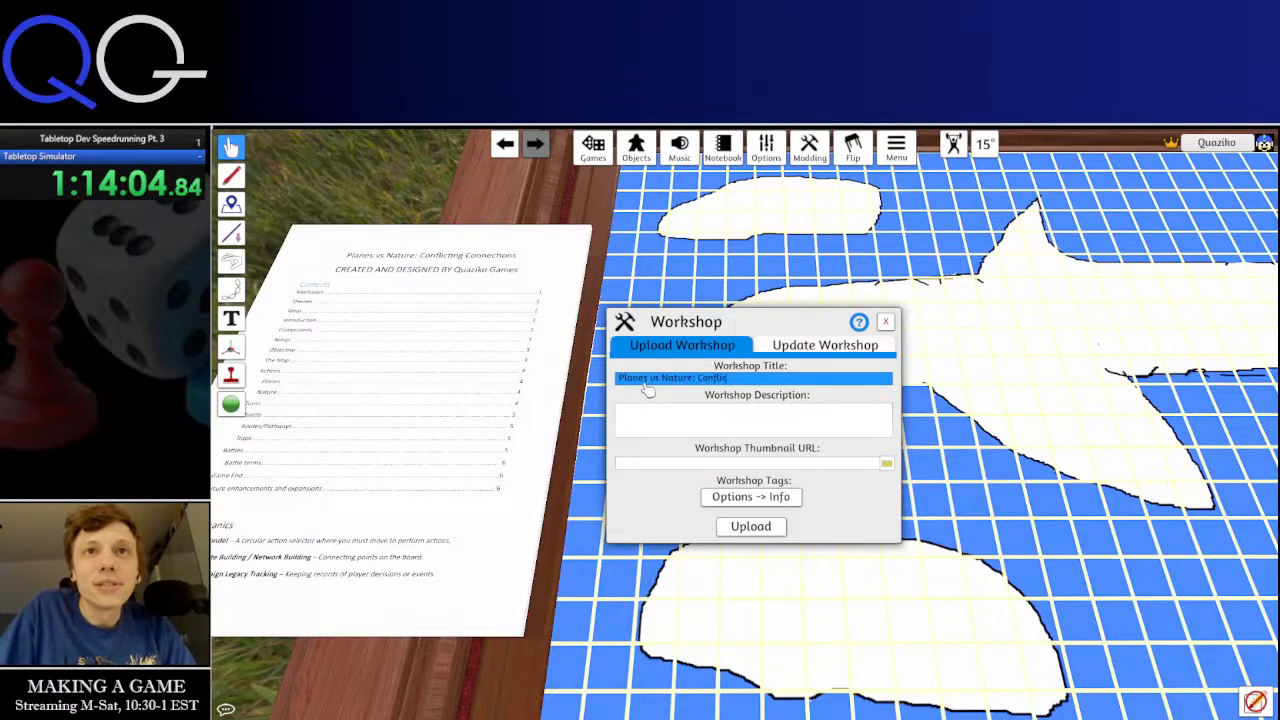
pyautogui.write('ting Connections')
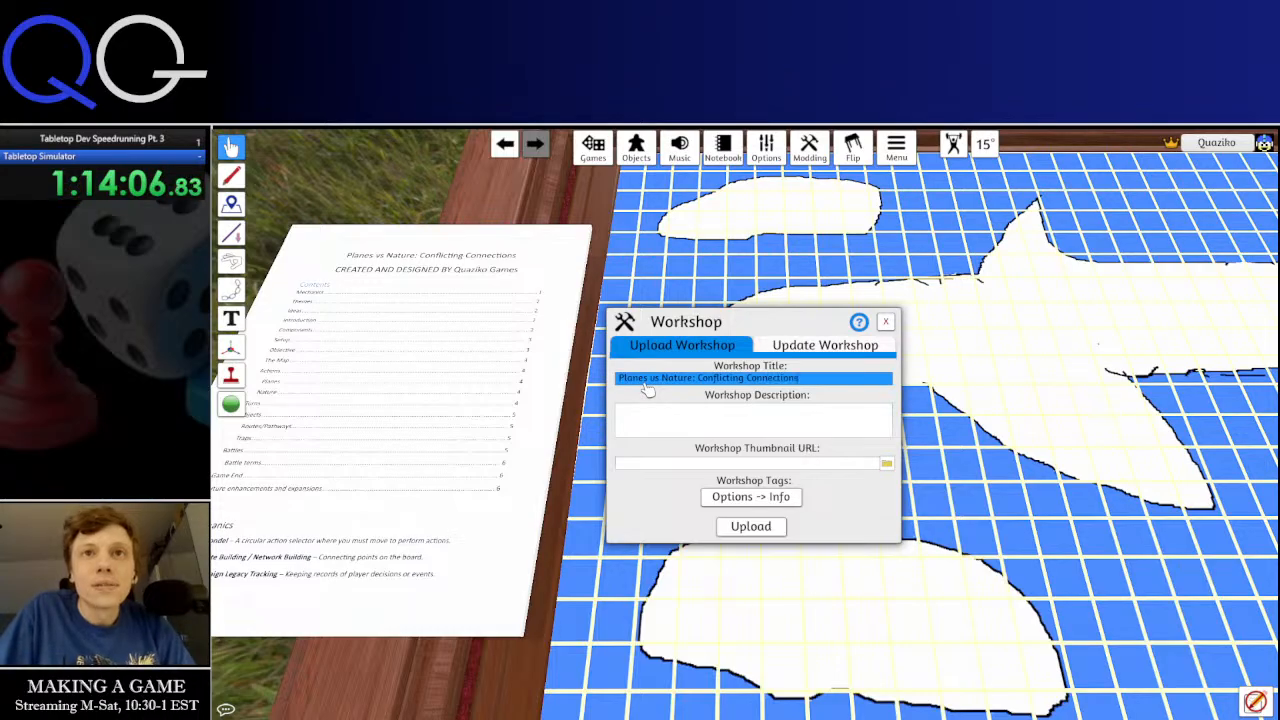
# Switch to the Word rules document and copy the bold third theme idea that begins "It is the future. Planes are everywhere."
pyautogui.click(665, 420)
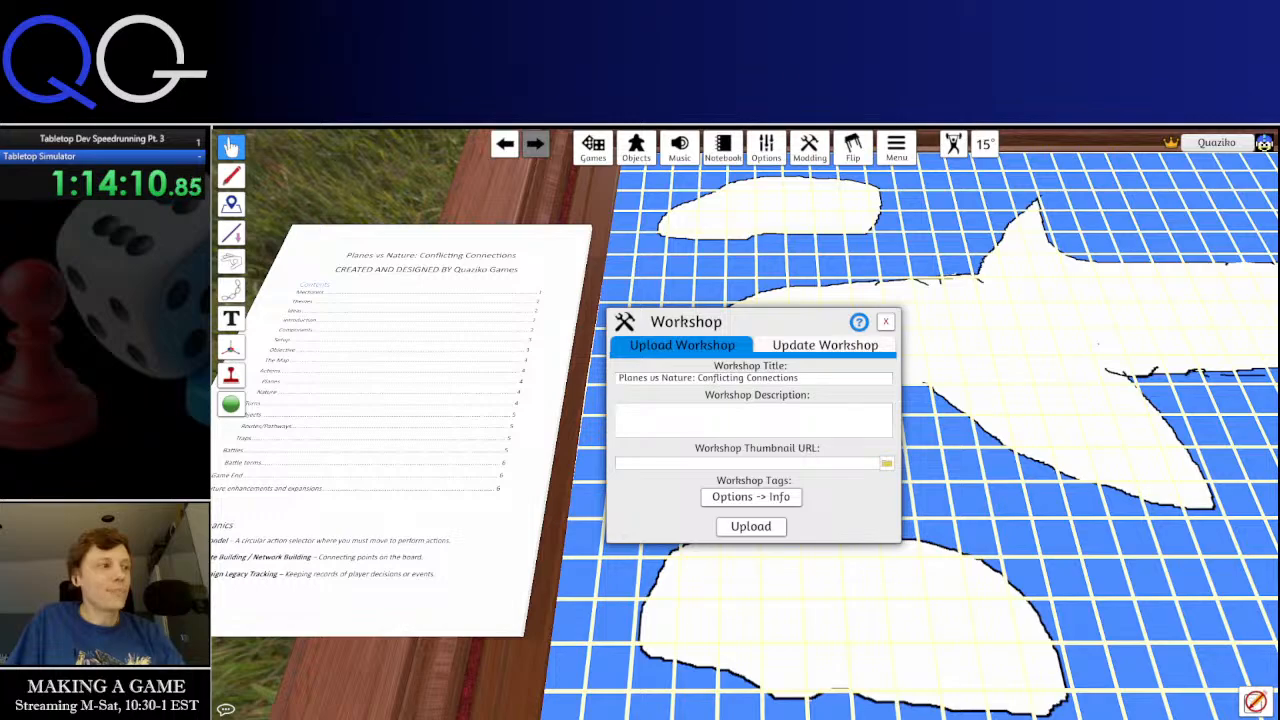
pyautogui.hotkey('alt', 'Tab')
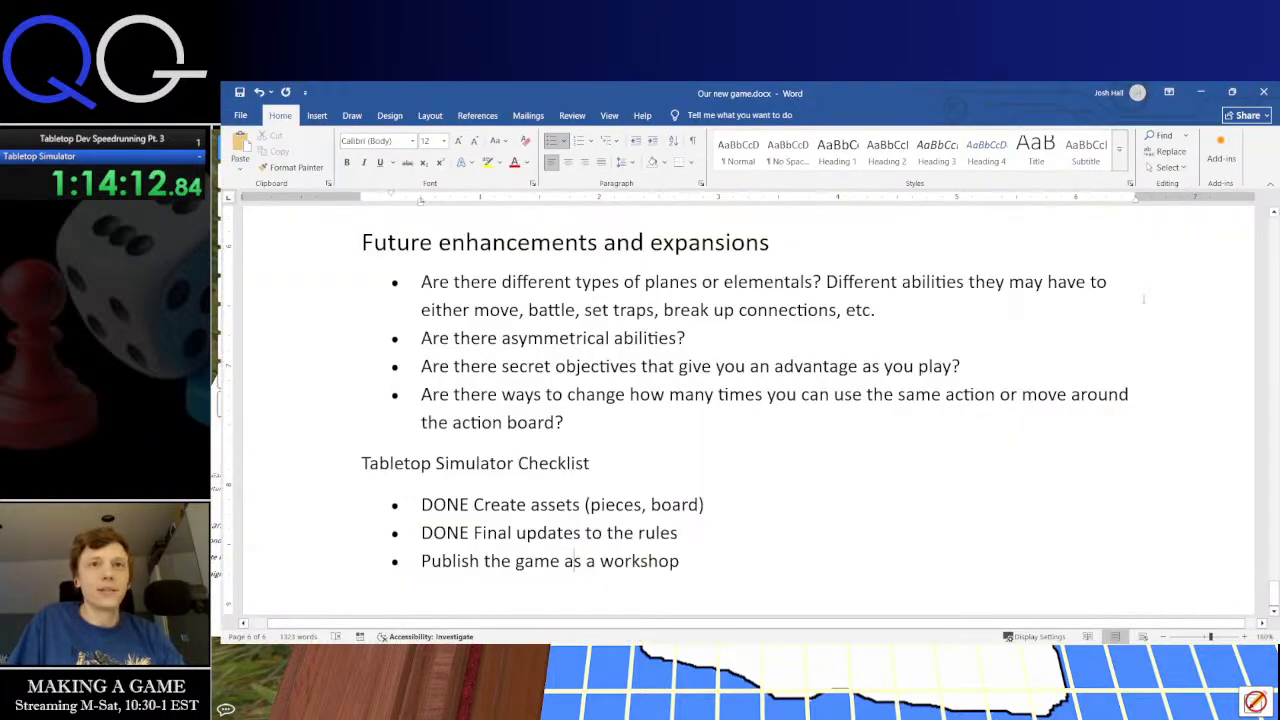
pyautogui.scroll(20, 728, 366)
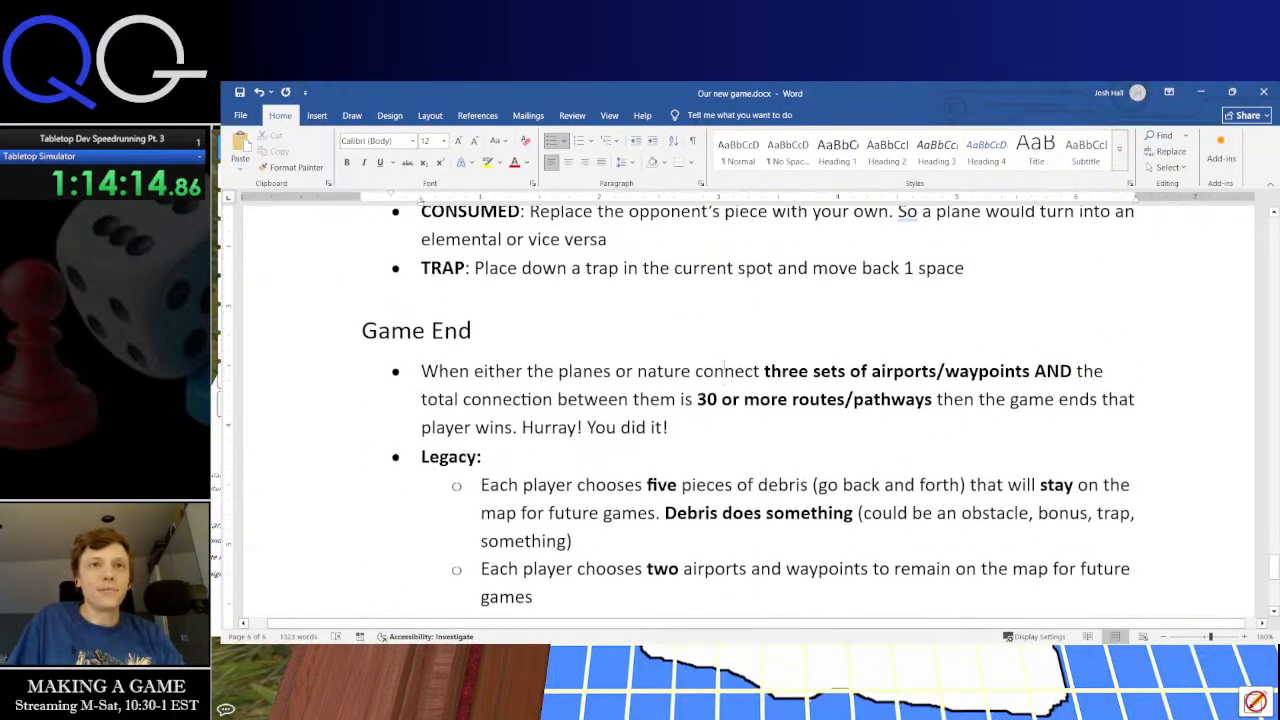
pyautogui.scroll(20, 728, 366)
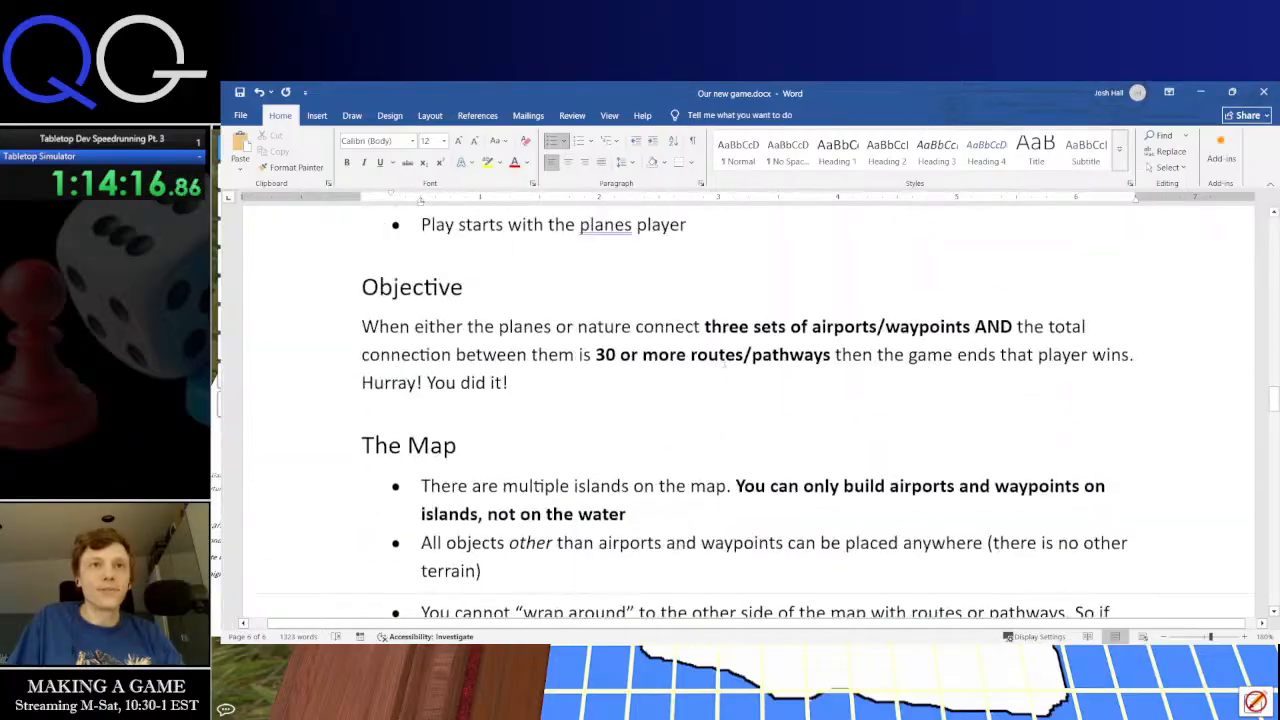
pyautogui.scroll(5, 728, 400)
pyautogui.scroll(-3, 728, 400)
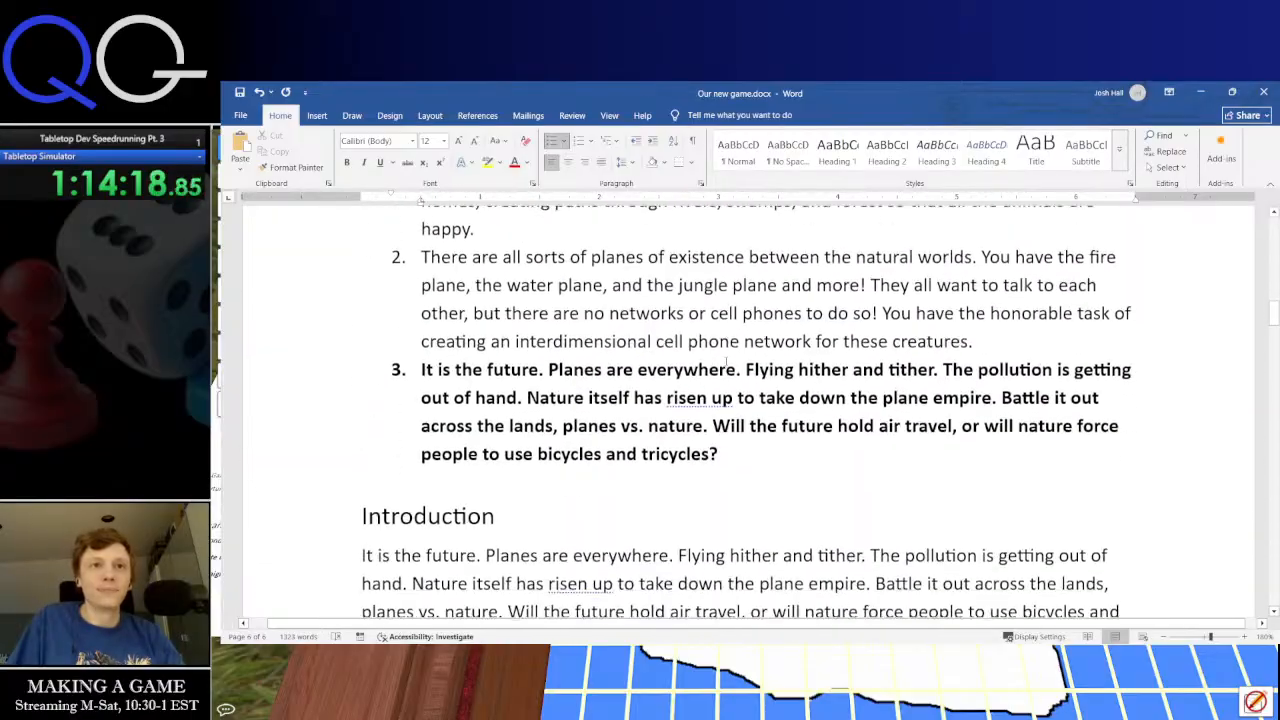
pyautogui.moveTo(726, 453); pyautogui.dragTo(430, 372)
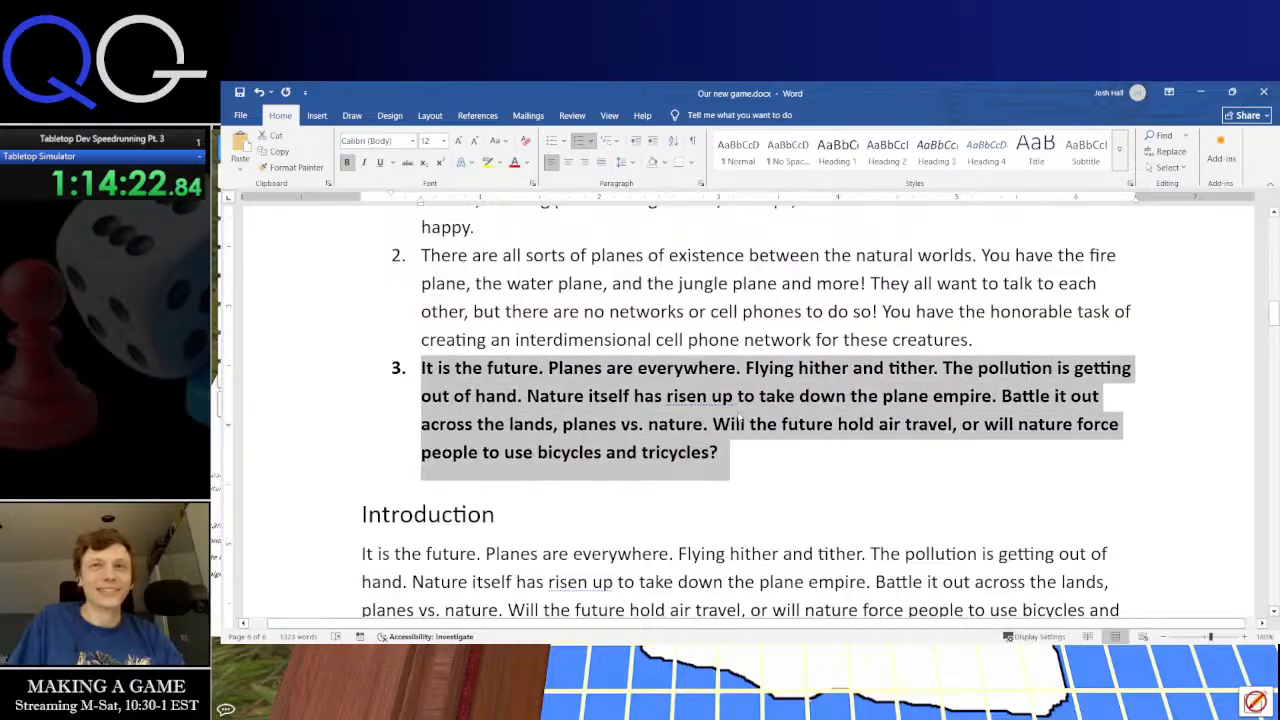
# Return to Tabletop Simulator and fill the workshop description with the copied planes vs. nature theme paragraph
pyautogui.click(1201, 92)
pyautogui.click(727, 424)
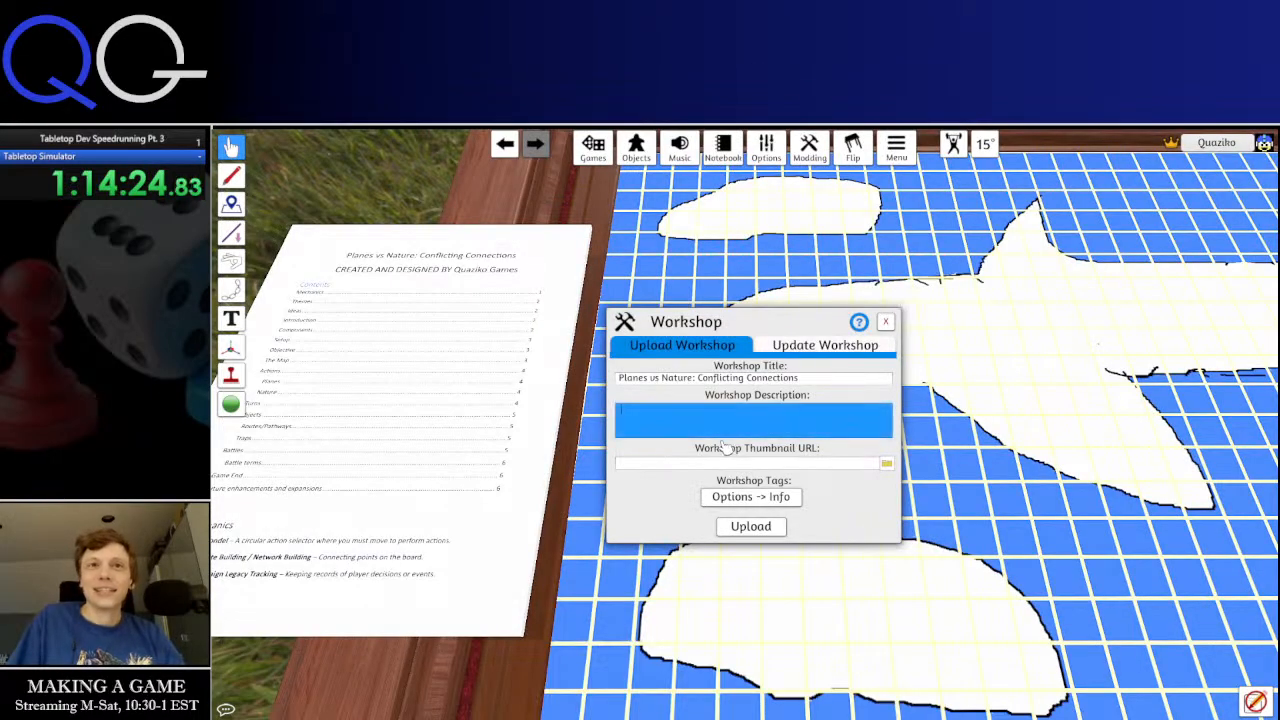
pyautogui.write('3.It is the future. Planes are everywhere. Flying further and tither. The pollution is getting out of hand. Nature itself has risen up to take down the plane empire. Battle it out across the lands, planes vs. nature. Will the future hold air travel, or will nature force people to use bicycles and tricycles?')
pyautogui.click(736, 465)
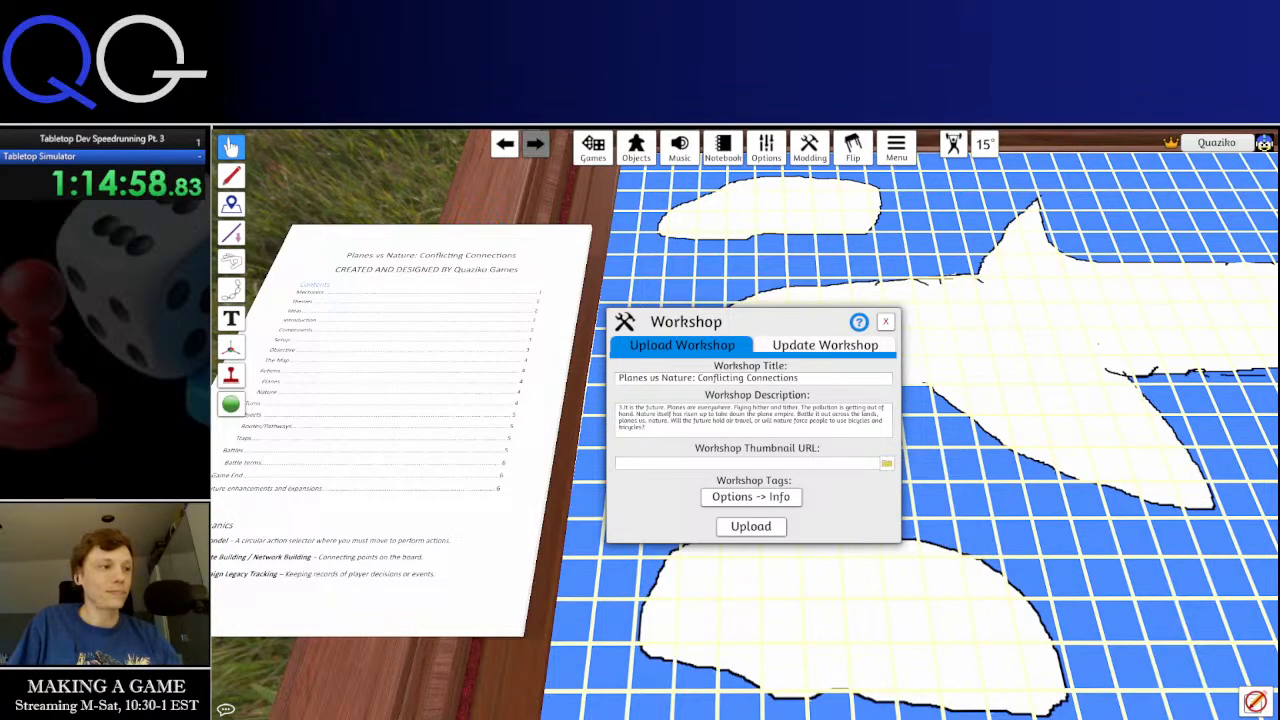
# Switch to the board map image in GIMP and add a new layer named Title above Routes and Pathways
pyautogui.hotkey('alt', 'Tab')
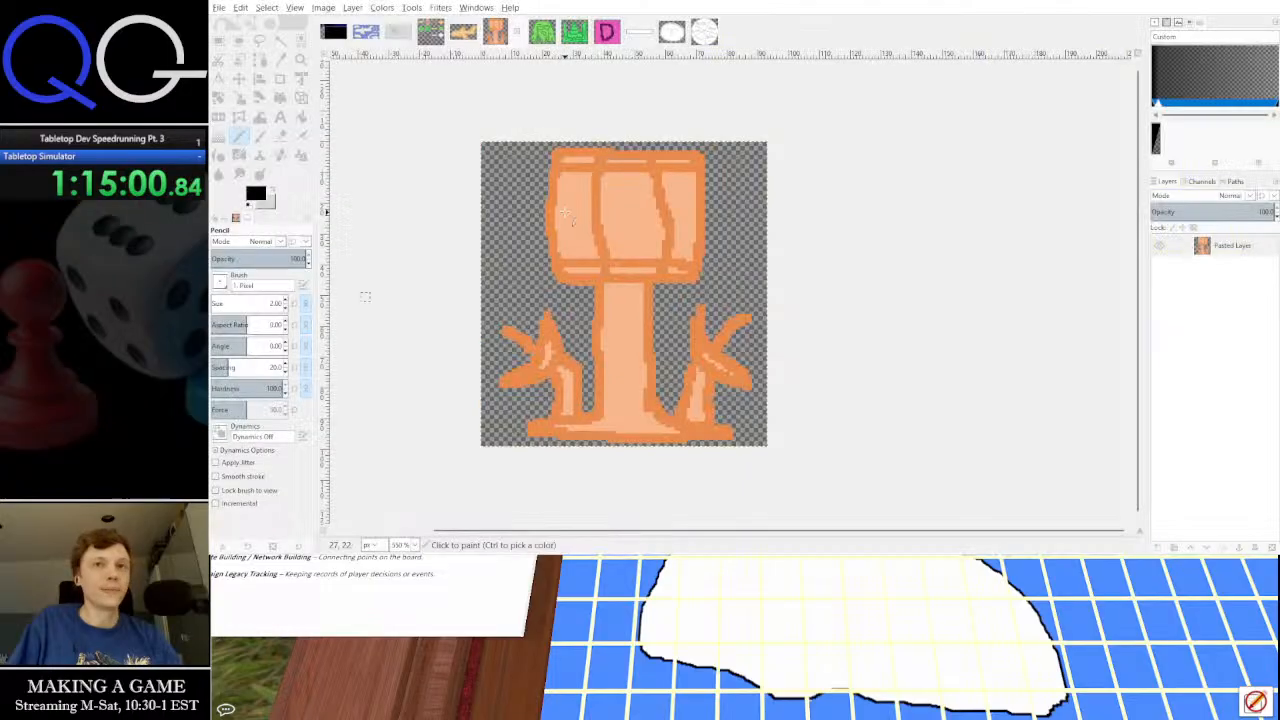
pyautogui.click(366, 31)
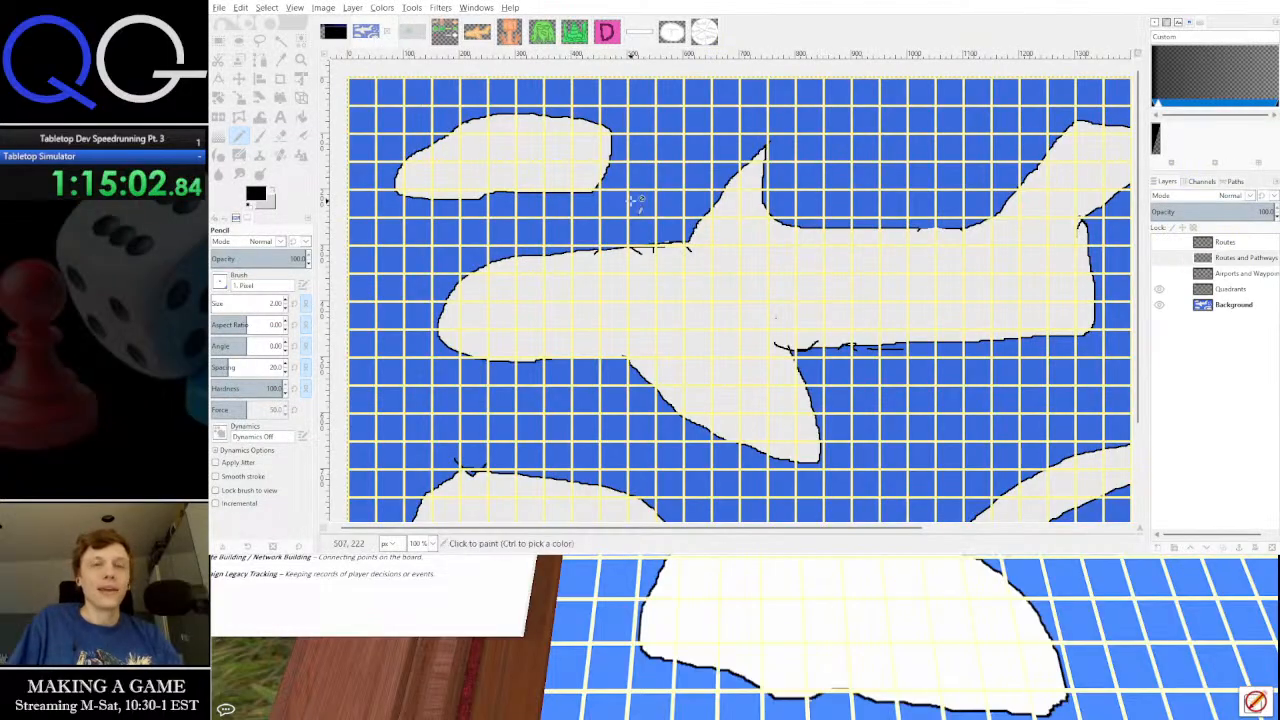
pyautogui.moveTo(637, 200); pyautogui.dragTo(588, 134)
pyautogui.scroll(-2, 590, 135)
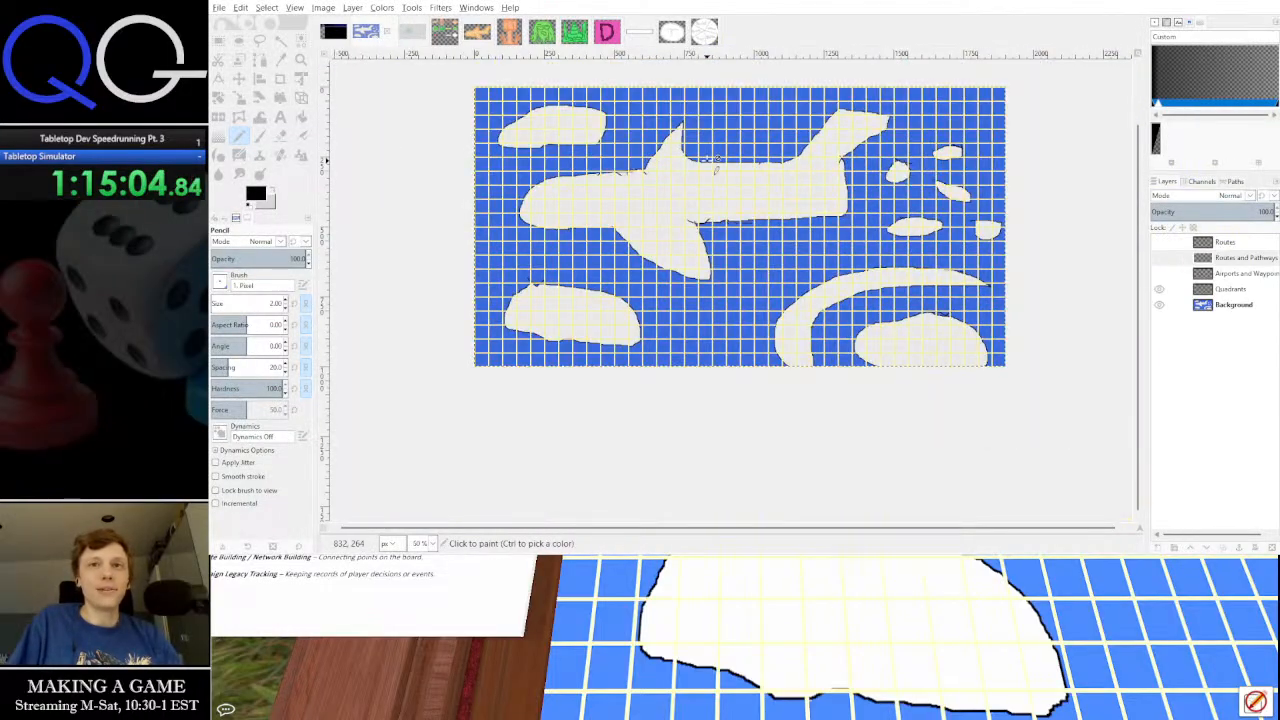
pyautogui.scroll(1, 669, 174)
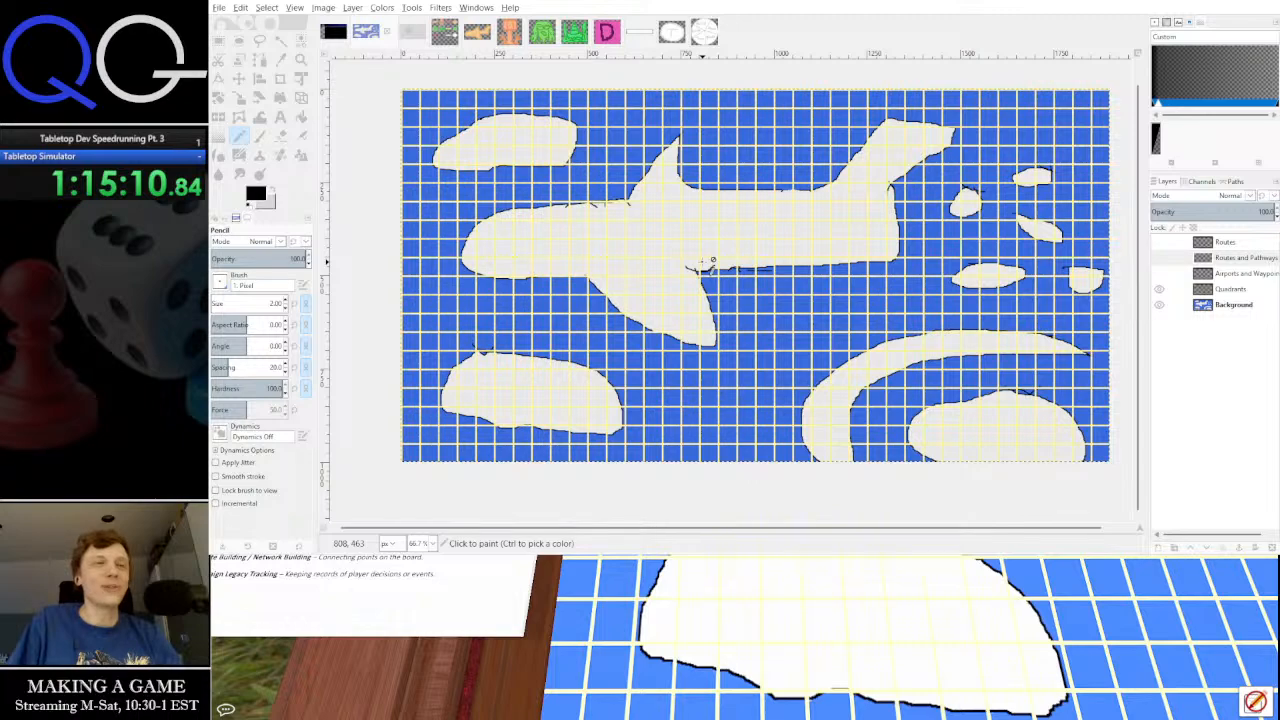
pyautogui.scroll(1, 712, 260)
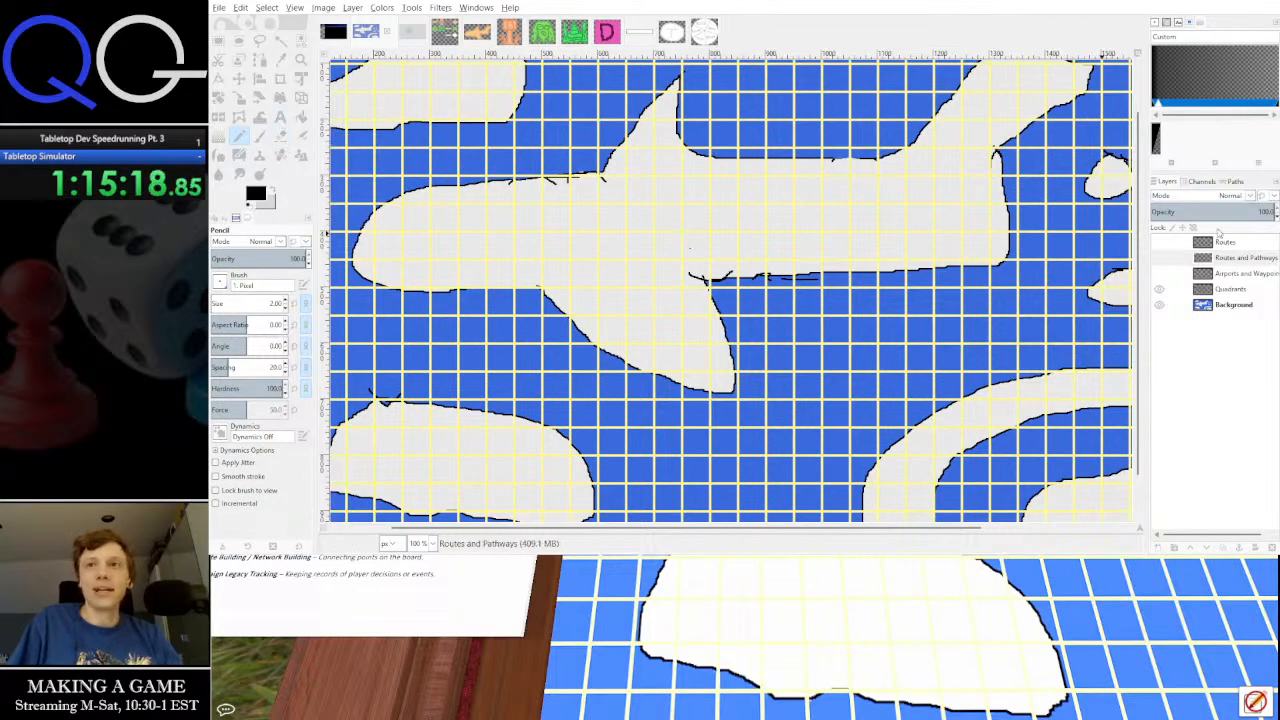
pyautogui.click(1238, 259)
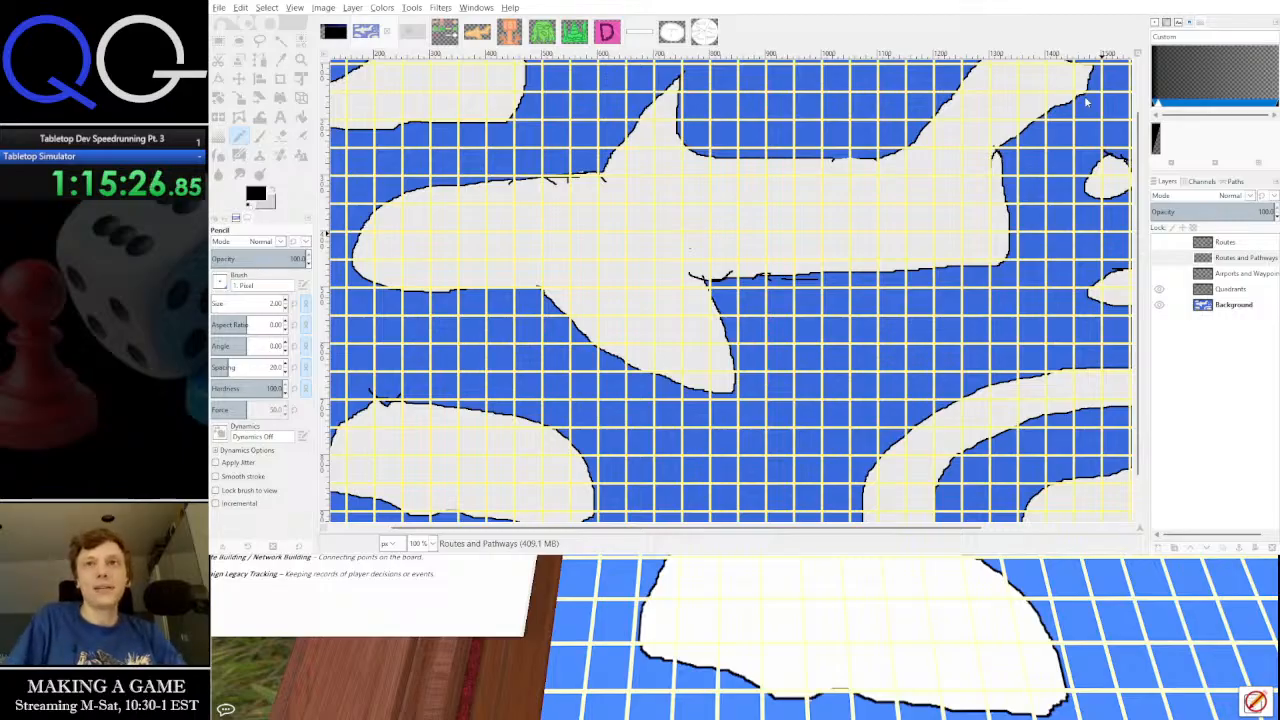
pyautogui.click(1188, 291)
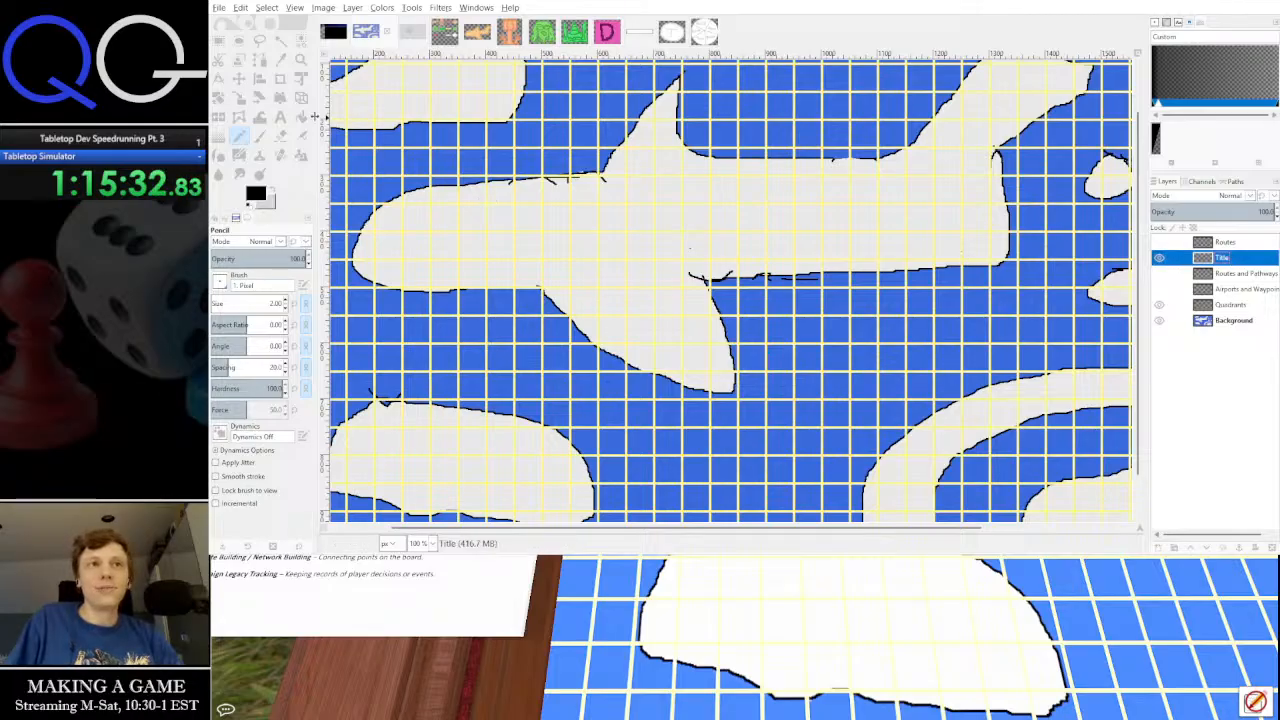
# Create a text box about 688 × 332 px over the plane-shaped island with the placeholder text "dakjldsfjklas;df"
pyautogui.click(280, 117)
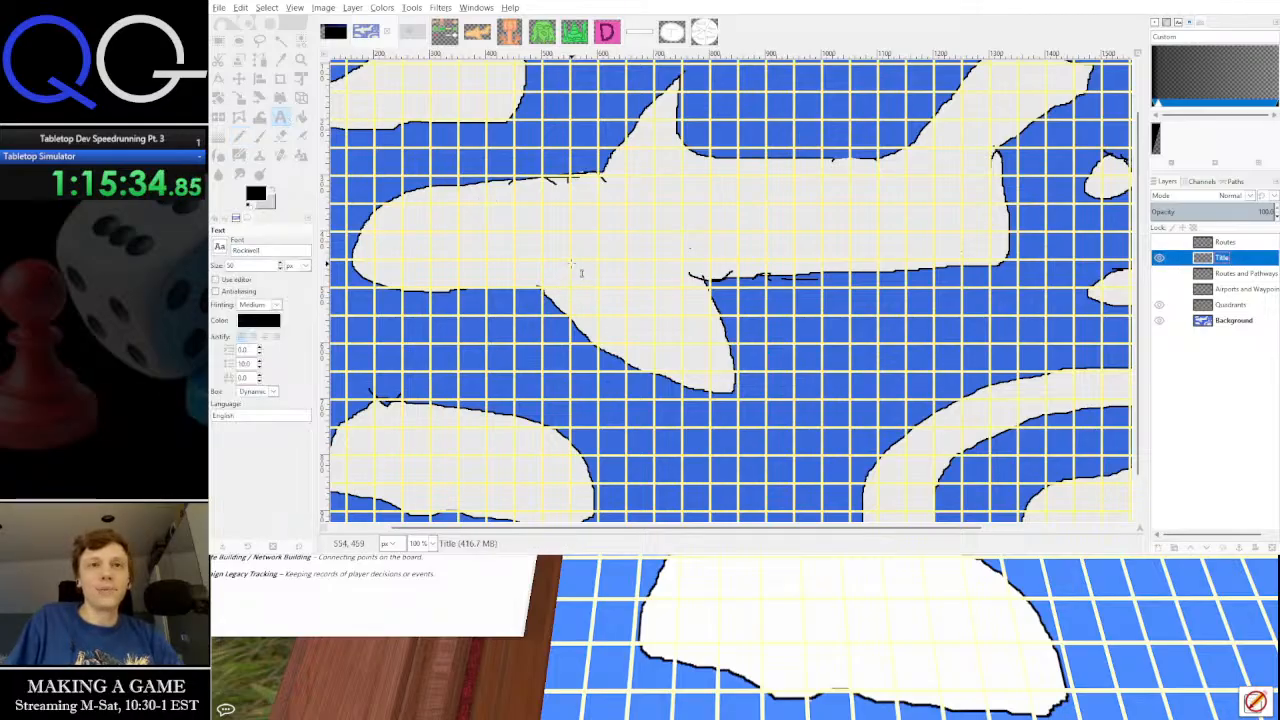
pyautogui.hscroll(-3, 500, 220)
pyautogui.moveTo(550, 150); pyautogui.dragTo(938, 342)
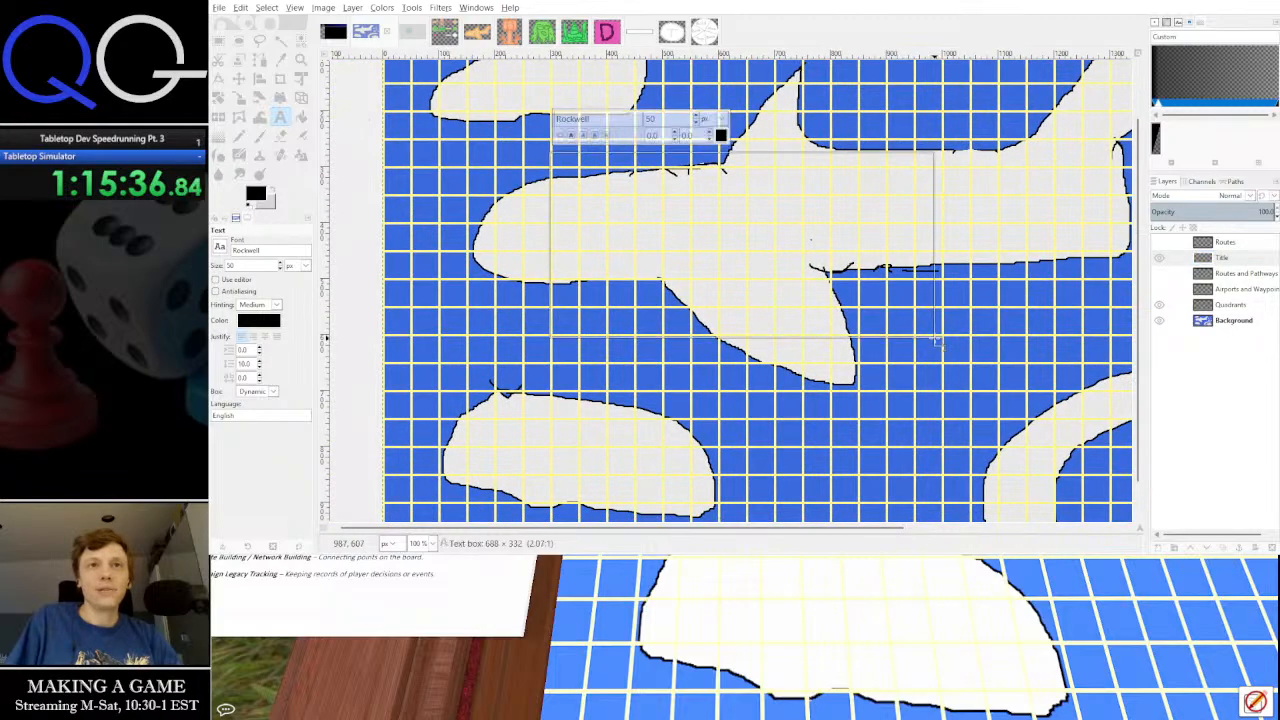
pyautogui.write('dakjldsfjklas;df')
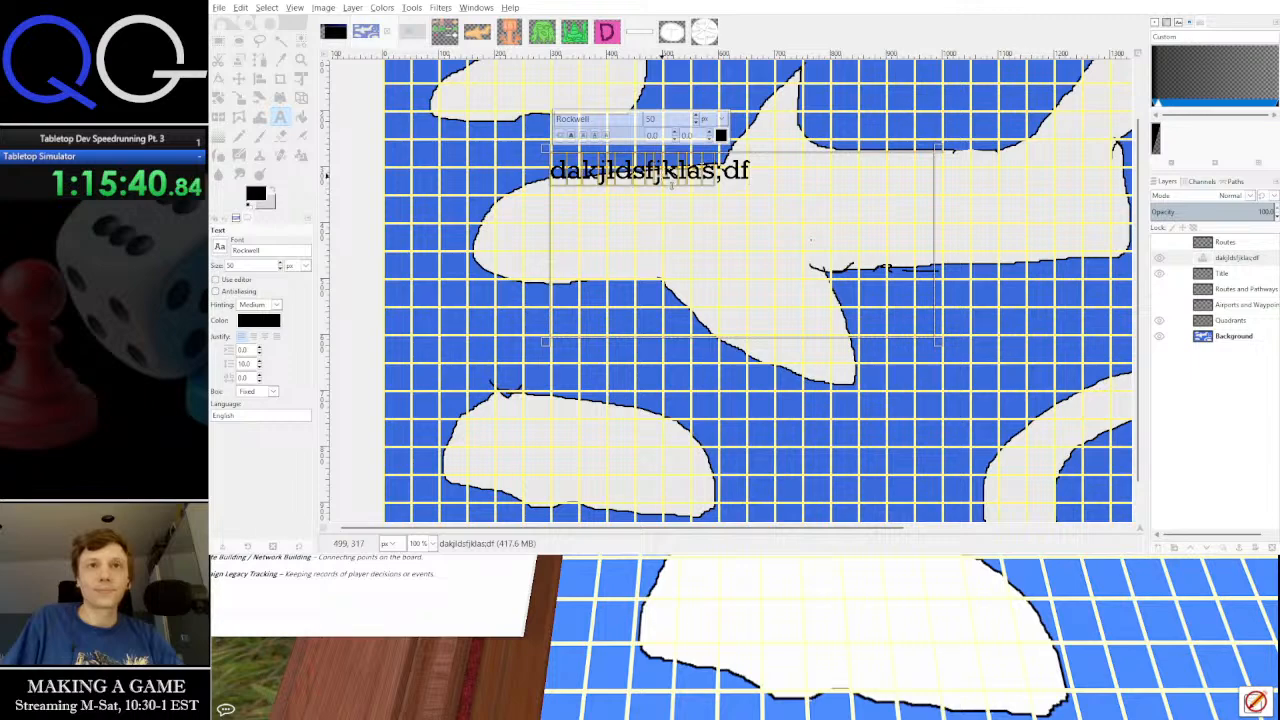
# Set the placeholder text's size to 200 px and widen its text box across the map
pyautogui.hotkey('ctrl', 'a')
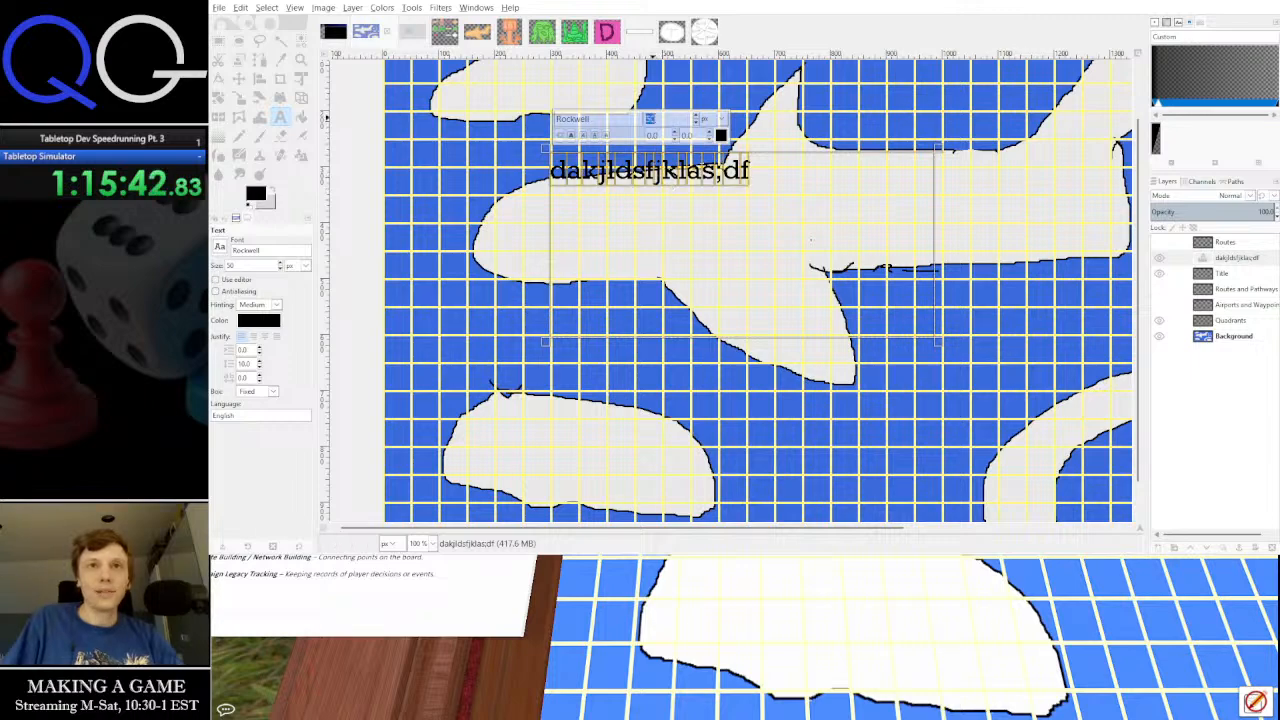
pyautogui.write('200')
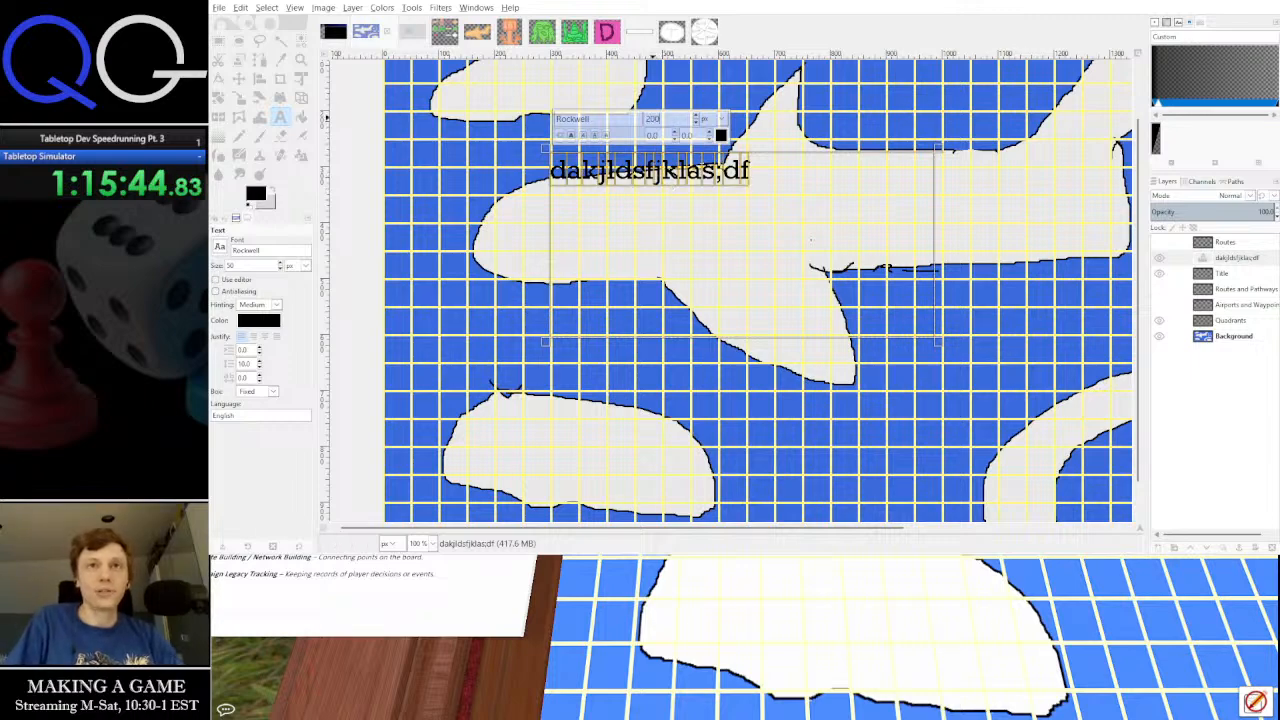
pyautogui.press('Return')
pyautogui.moveTo(953, 354); pyautogui.dragTo(1041, 306)
pyautogui.scroll(-2, 646, 197)
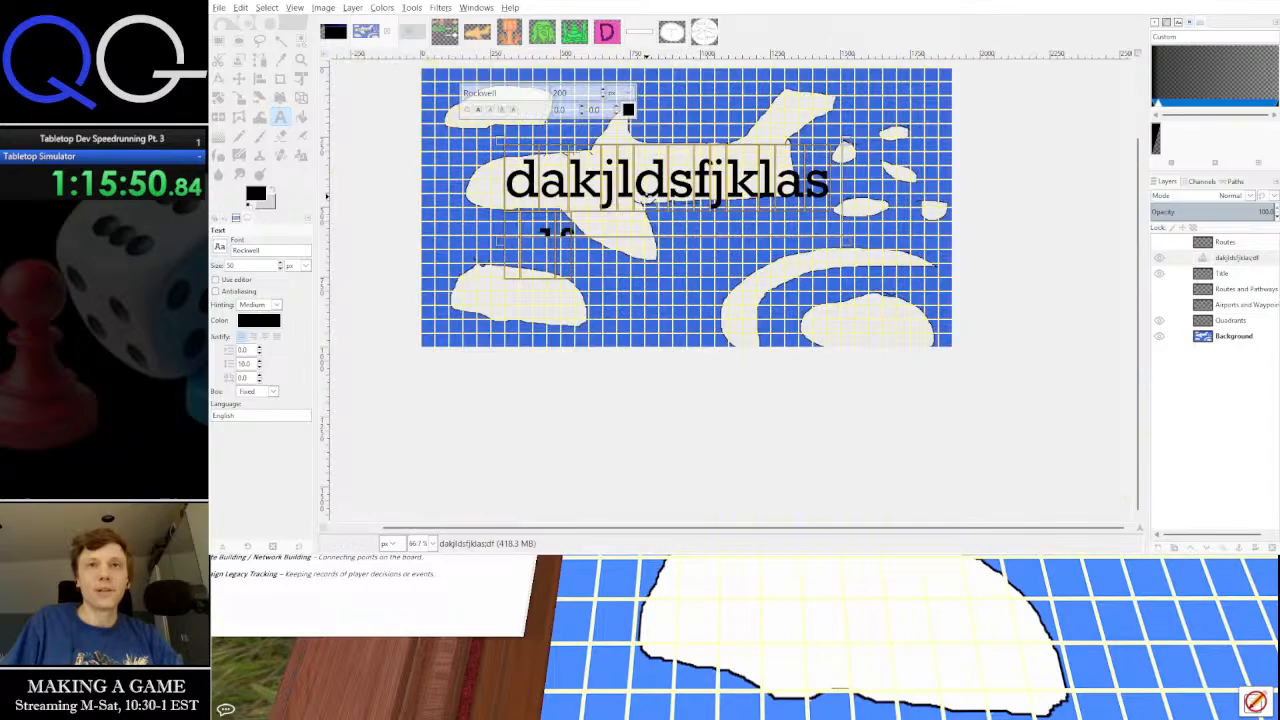
pyautogui.scroll(-1, 646, 196)
pyautogui.moveTo(649, 184); pyautogui.dragTo(697, 240)
pyautogui.scroll(2, 698, 240)
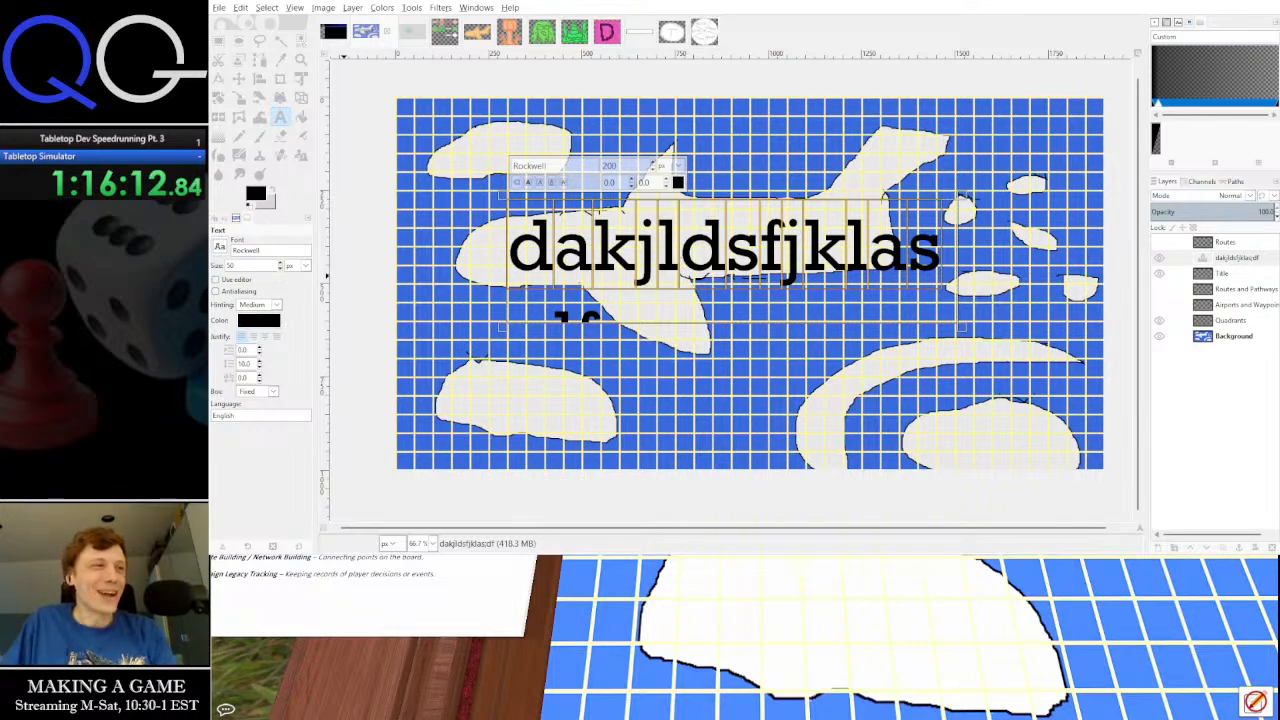
# Switch to the Word rules document and preview title font options on the theme paragraphs
pyautogui.hotkey('alt', 'Tab')
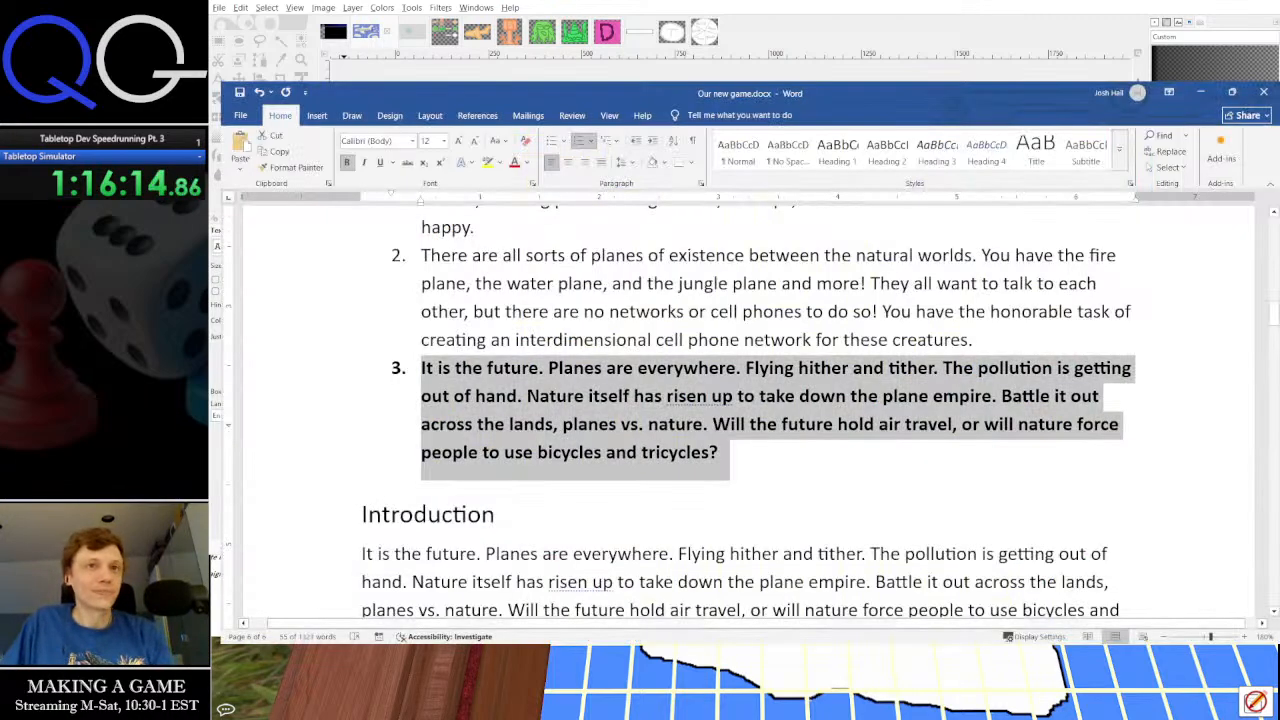
pyautogui.click(412, 142)
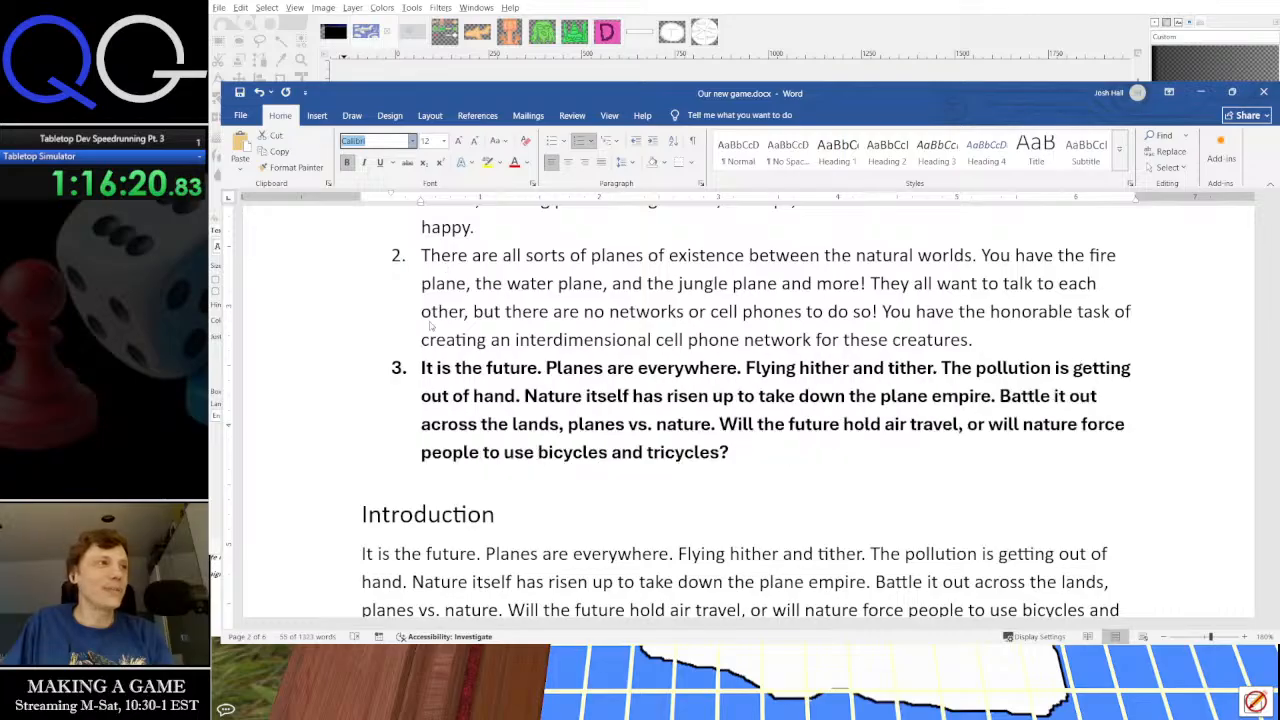
pyautogui.click(700, 291)
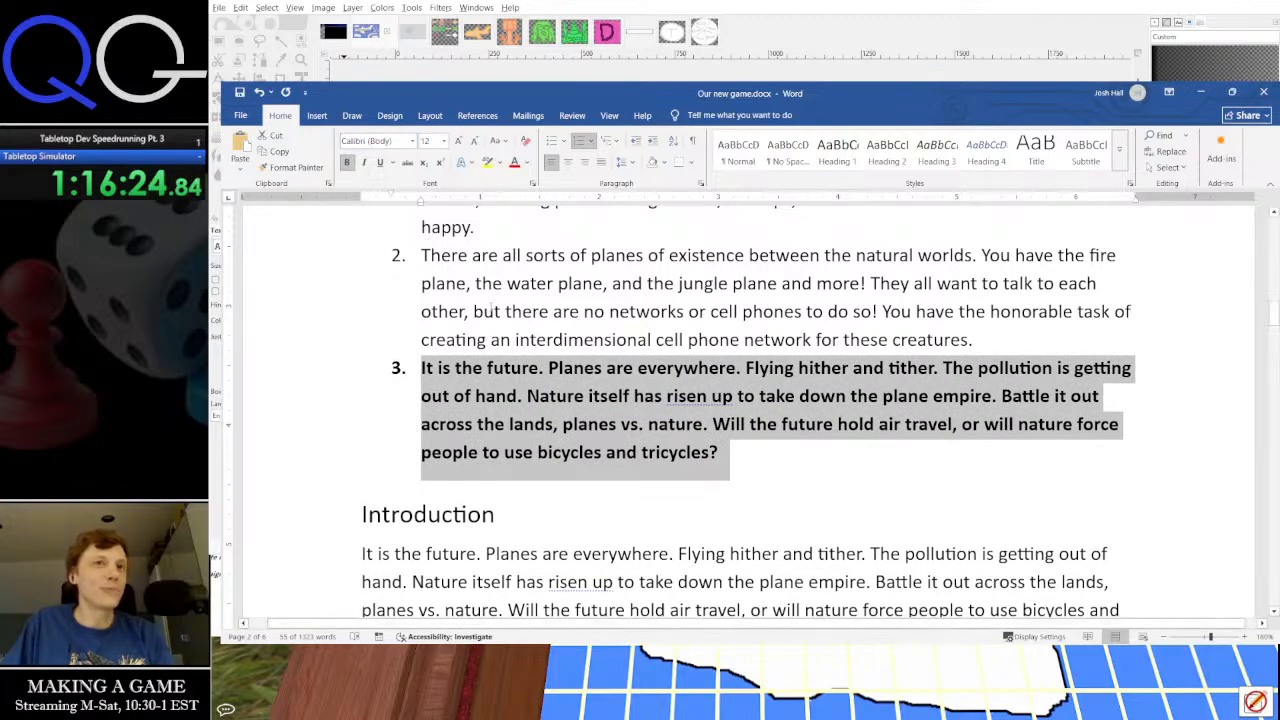
pyautogui.click(499, 311)
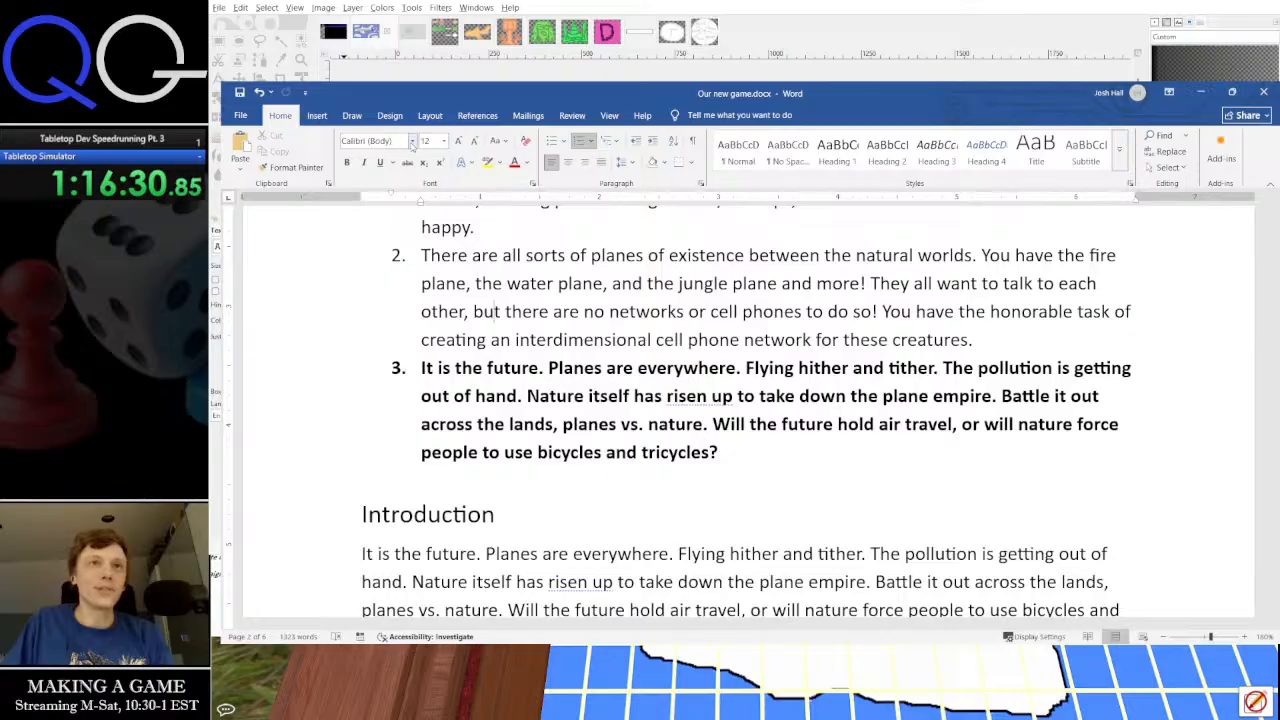
pyautogui.click(395, 141)
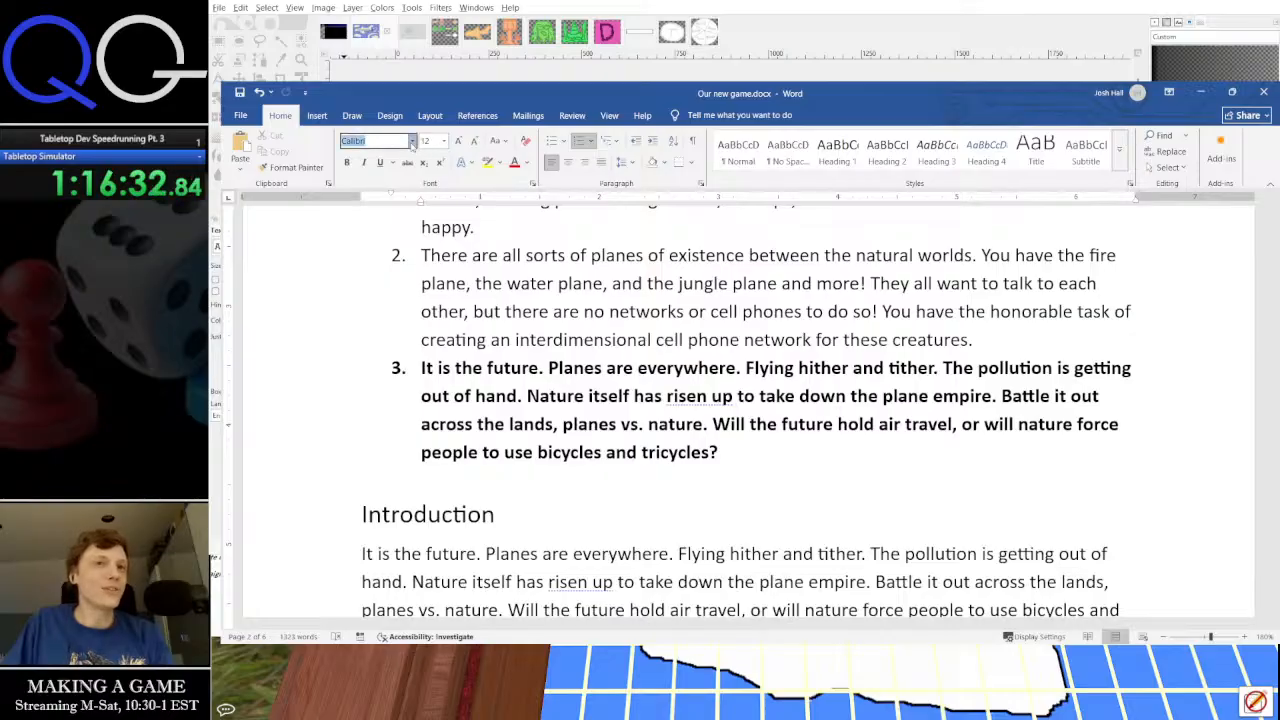
pyautogui.scroll(-5, 720, 430)
pyautogui.click(720, 430)
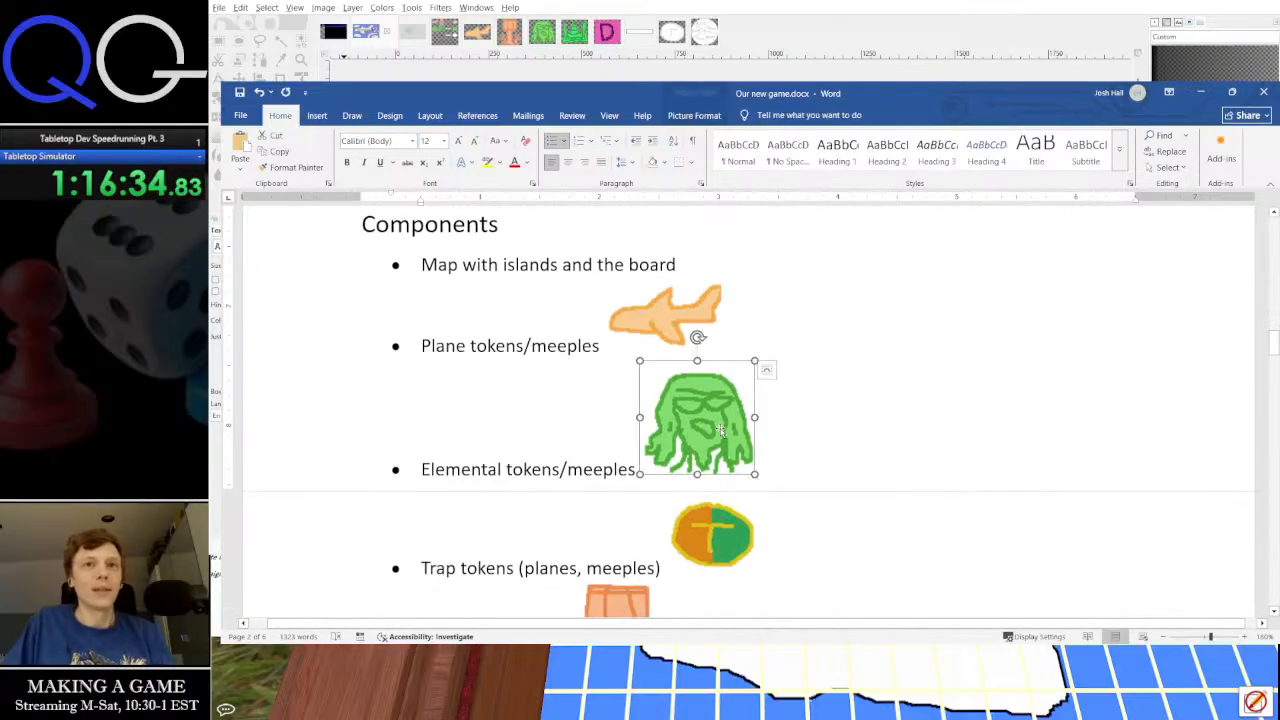
# Set the font of the Tabletop Simulator Checklist heading and its three items to Showcard Gothic, and reselect the whole checklist
pyautogui.hotkey('ctrl', 'End')
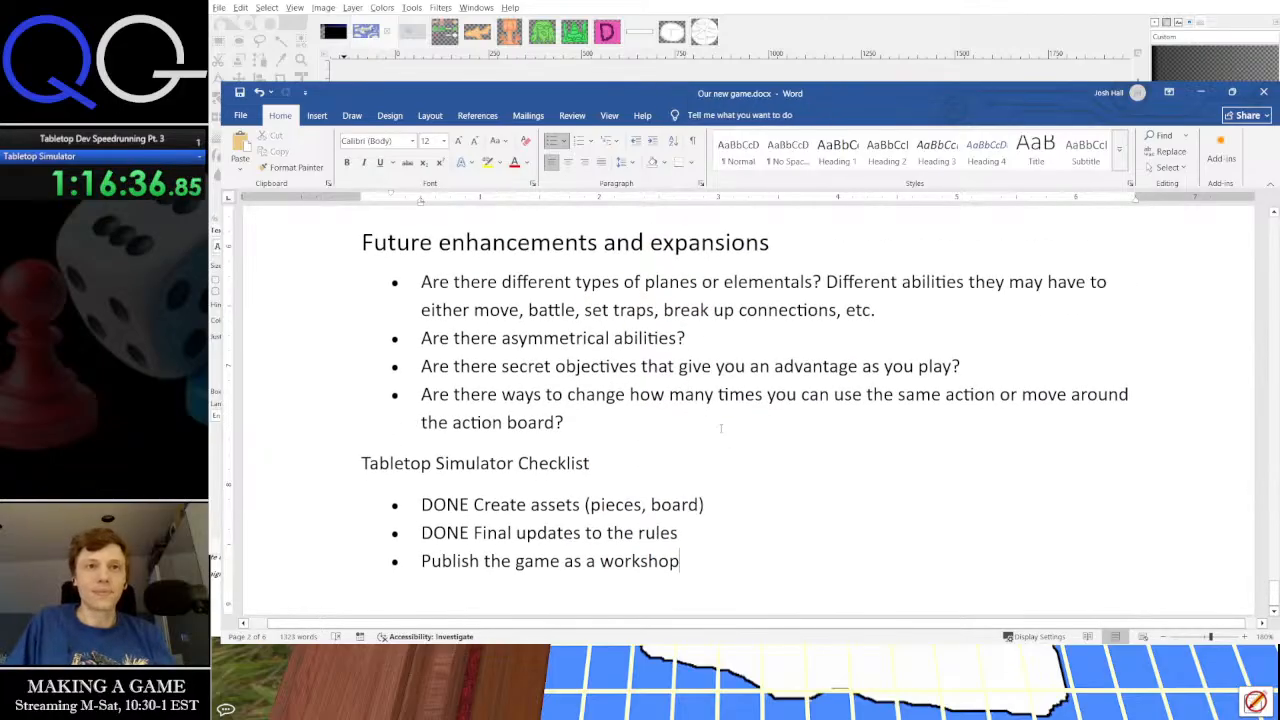
pyautogui.moveTo(688, 562); pyautogui.dragTo(362, 462)
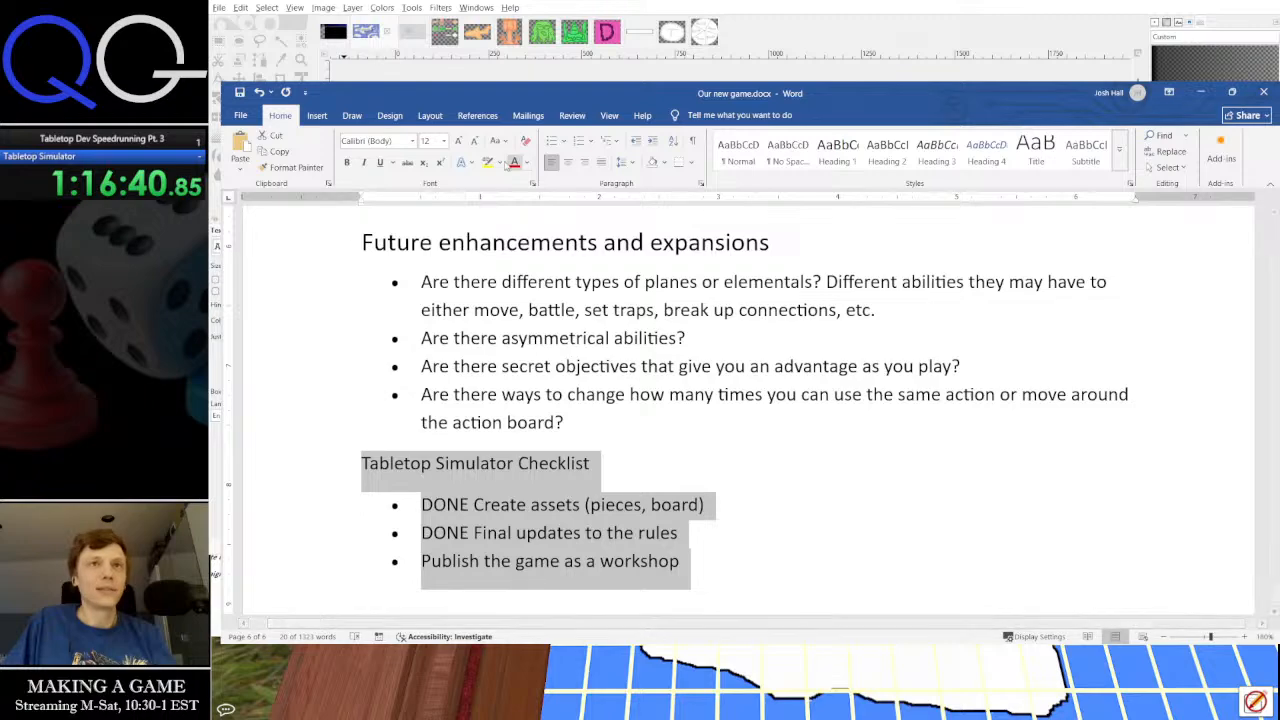
pyautogui.click(413, 142)
pyautogui.scroll(-5, 416, 388)
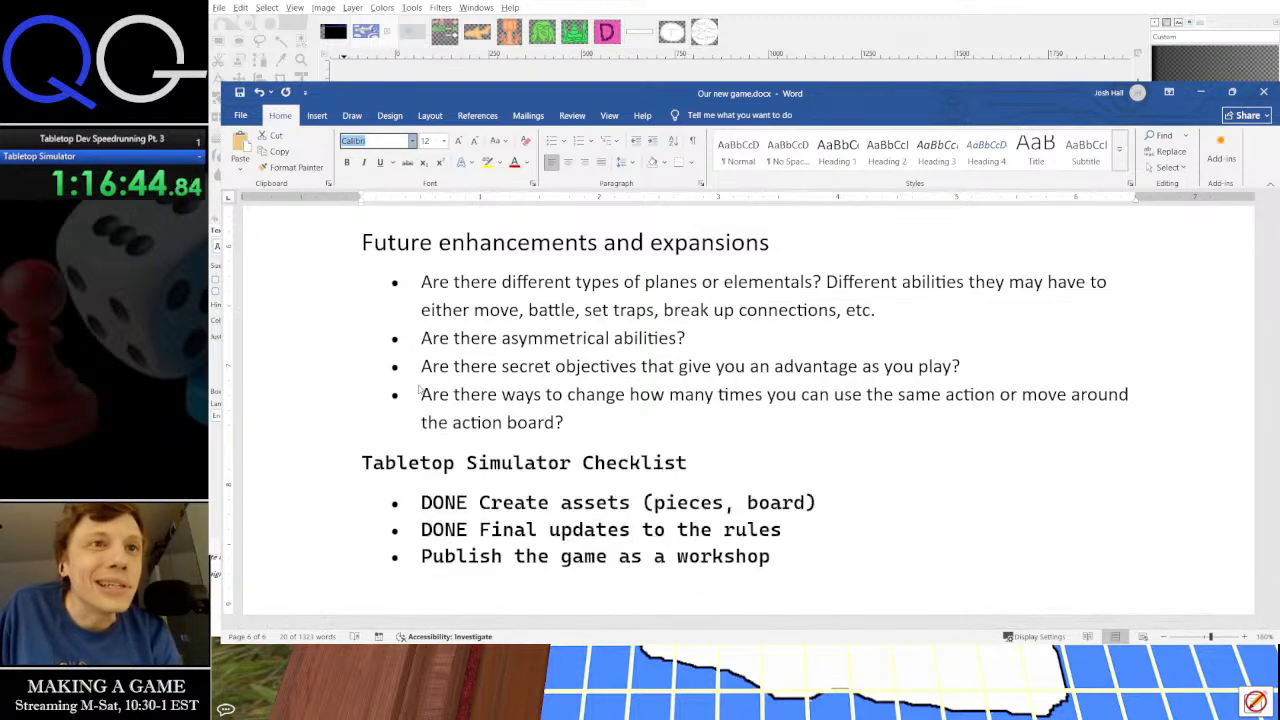
pyautogui.scroll(-4, 420, 390)
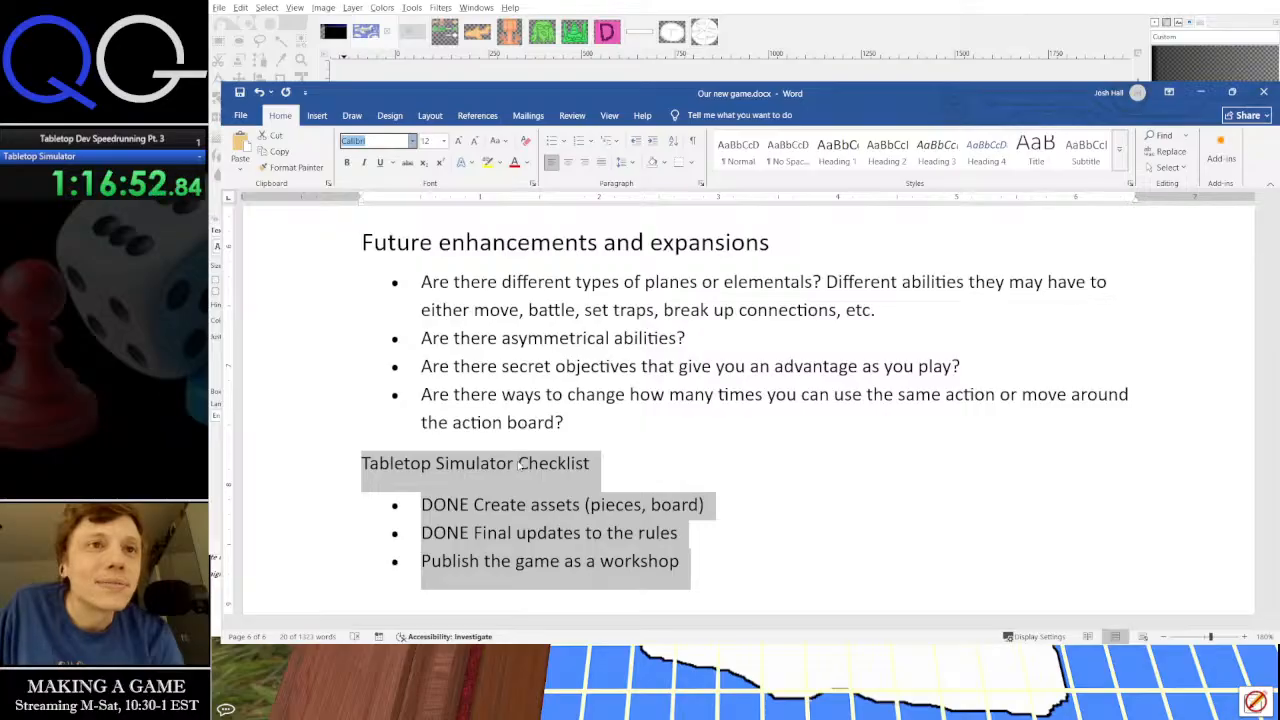
pyautogui.write('Showcard Gothic')
pyautogui.press('Return')
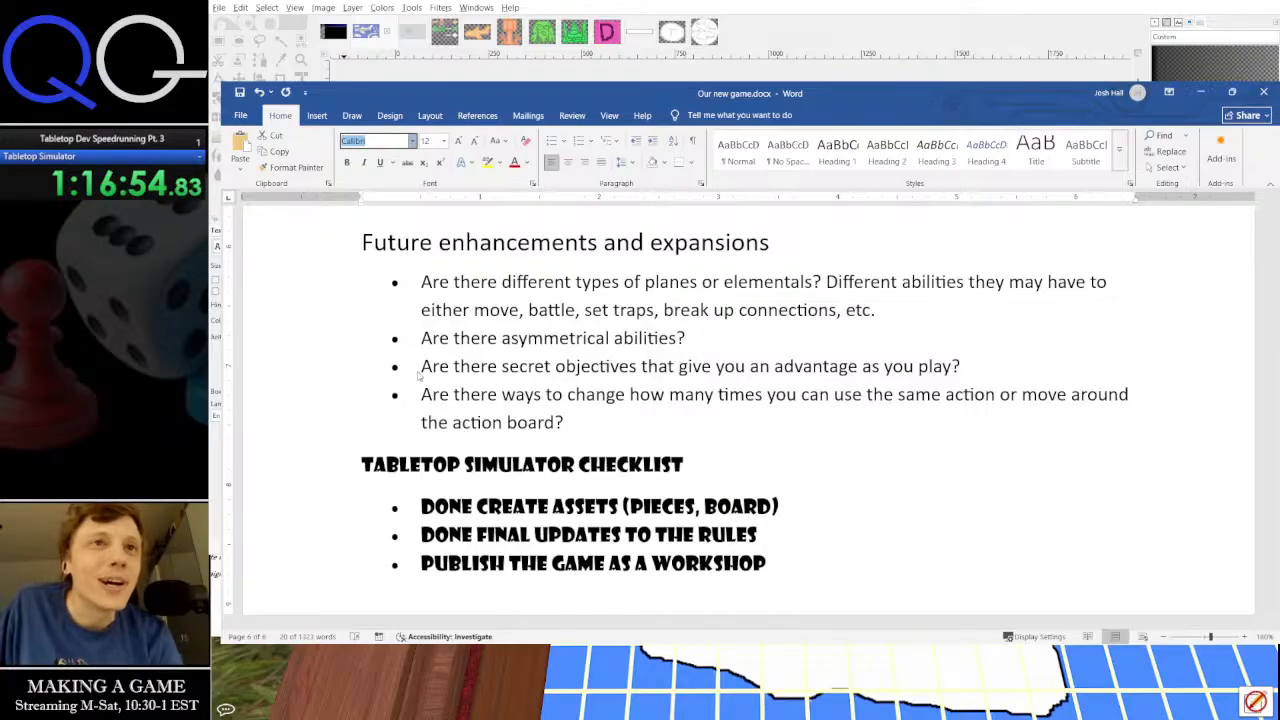
pyautogui.click(564, 467)
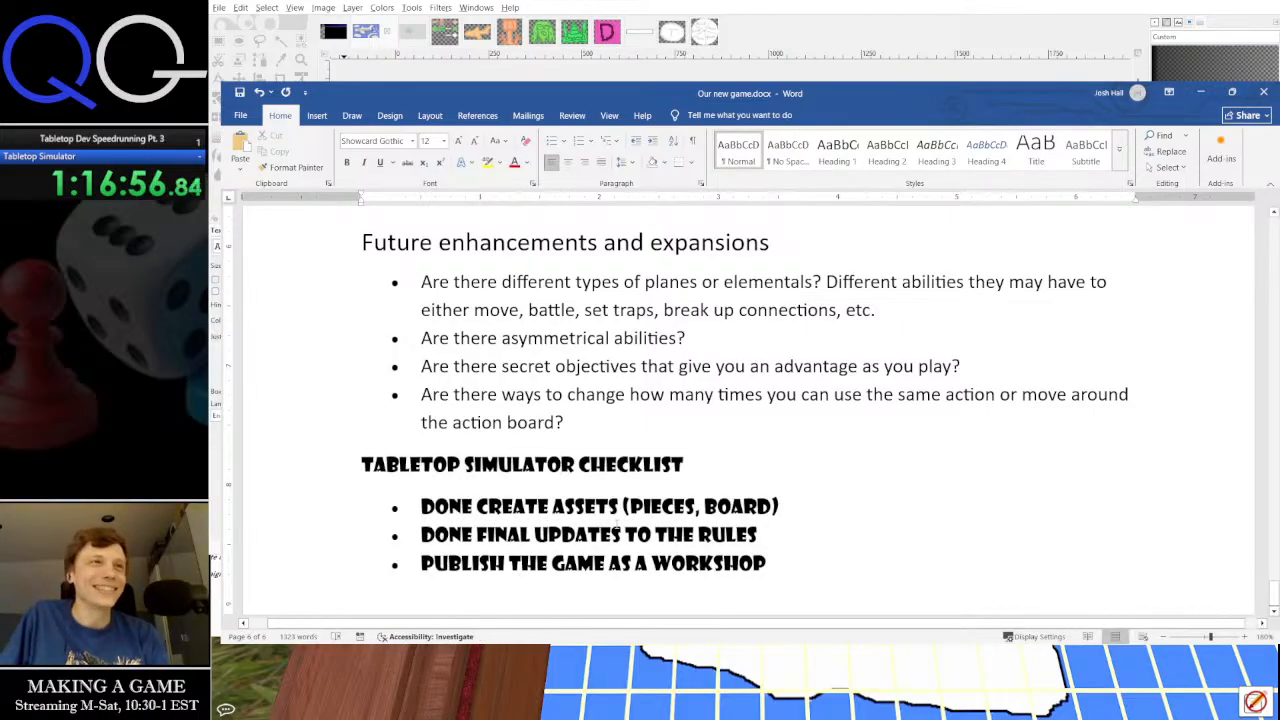
pyautogui.moveTo(837, 592); pyautogui.dragTo(362, 462)
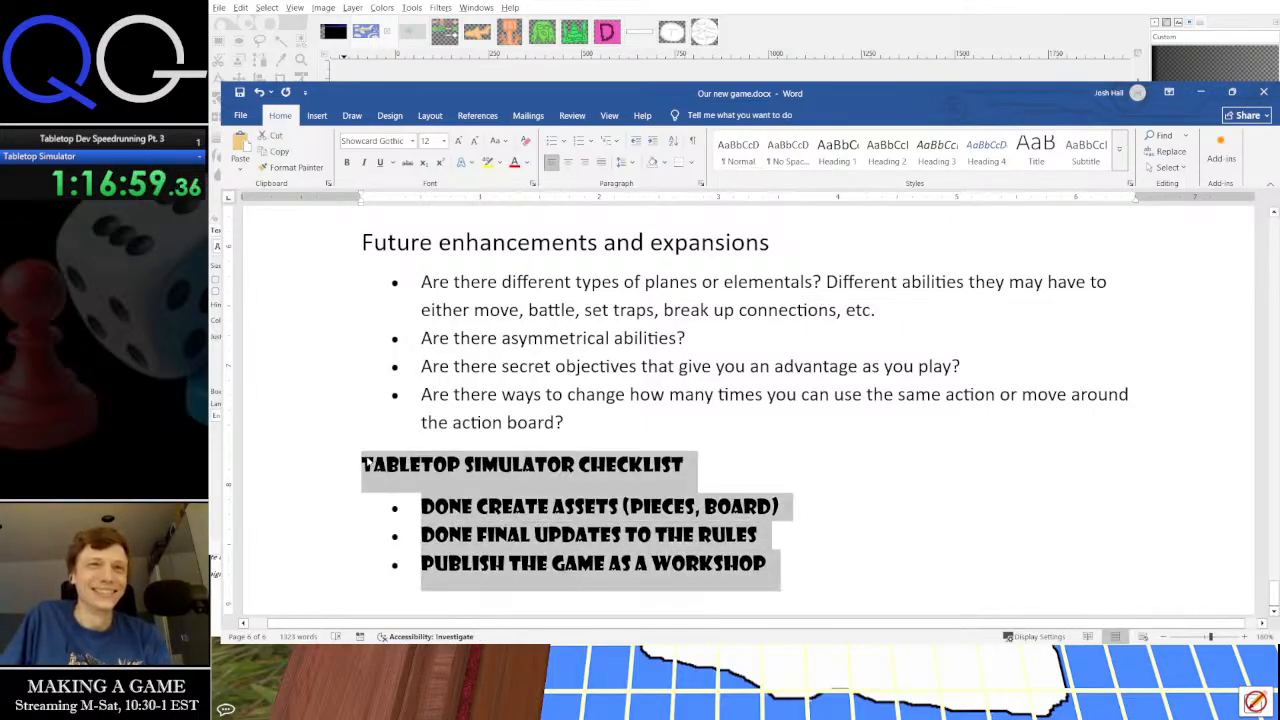
# Change the font of the Tabletop Simulator Checklist heading and its three items to Kristen ITC, and reselect the whole checklist
pyautogui.click(400, 141)
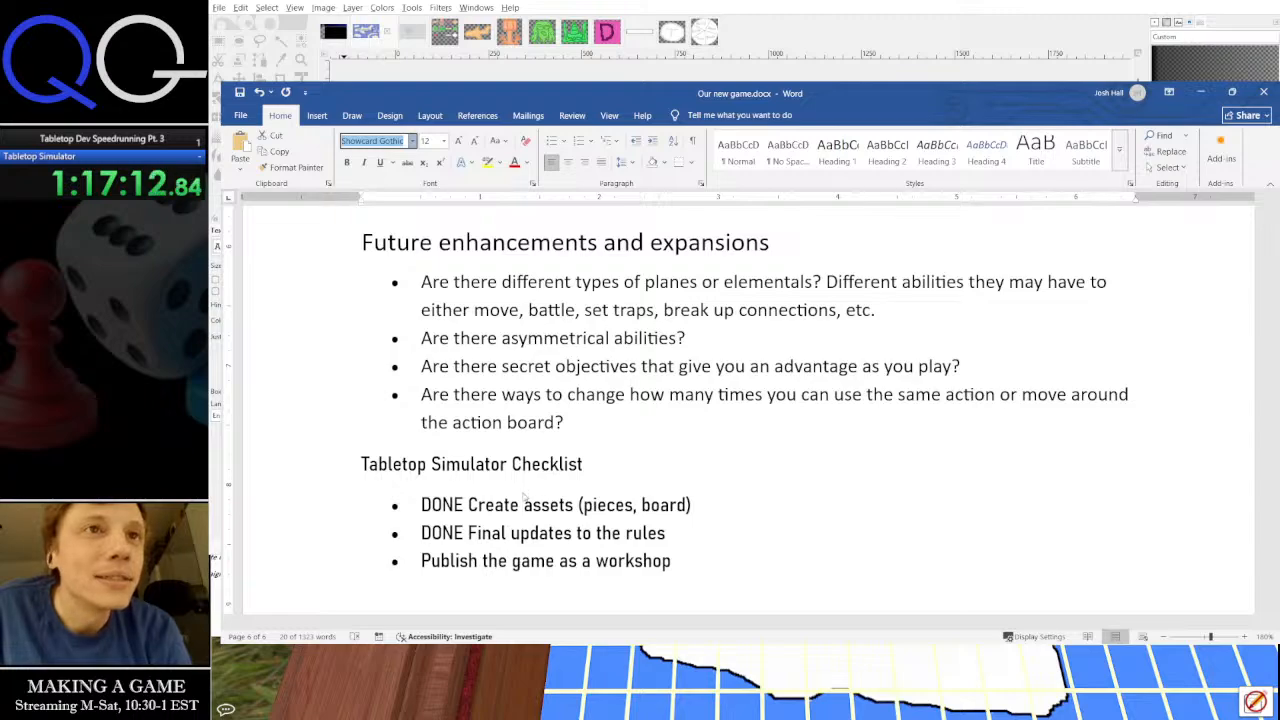
pyautogui.press('Return')
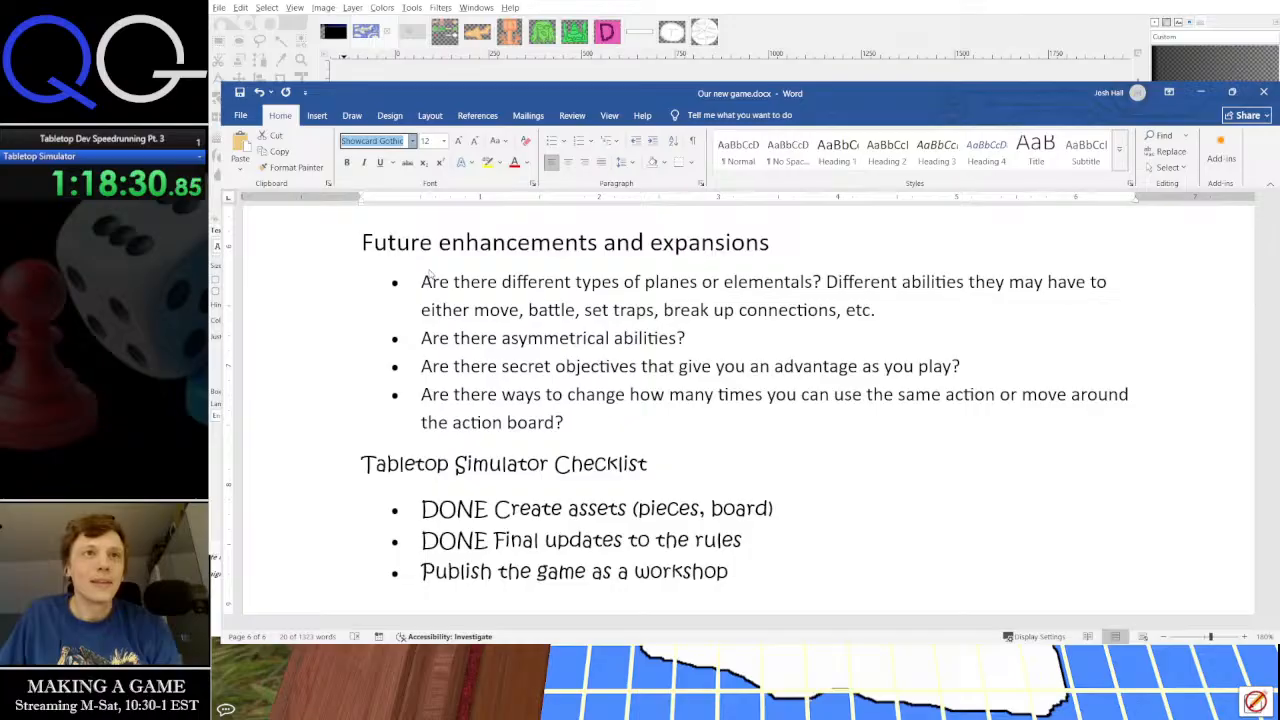
pyautogui.click(428, 274)
pyautogui.click(657, 540)
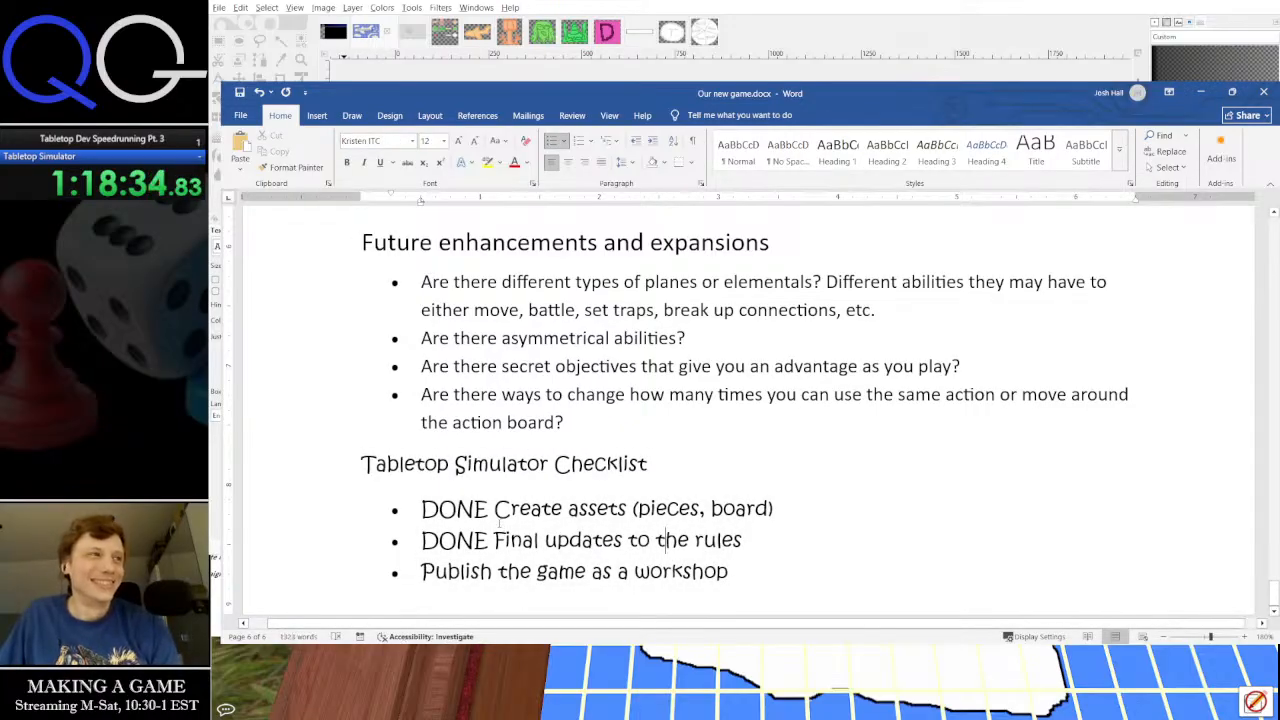
pyautogui.keyDown('ctrl'); pyautogui.scroll(3, 580, 527); pyautogui.keyUp('ctrl')
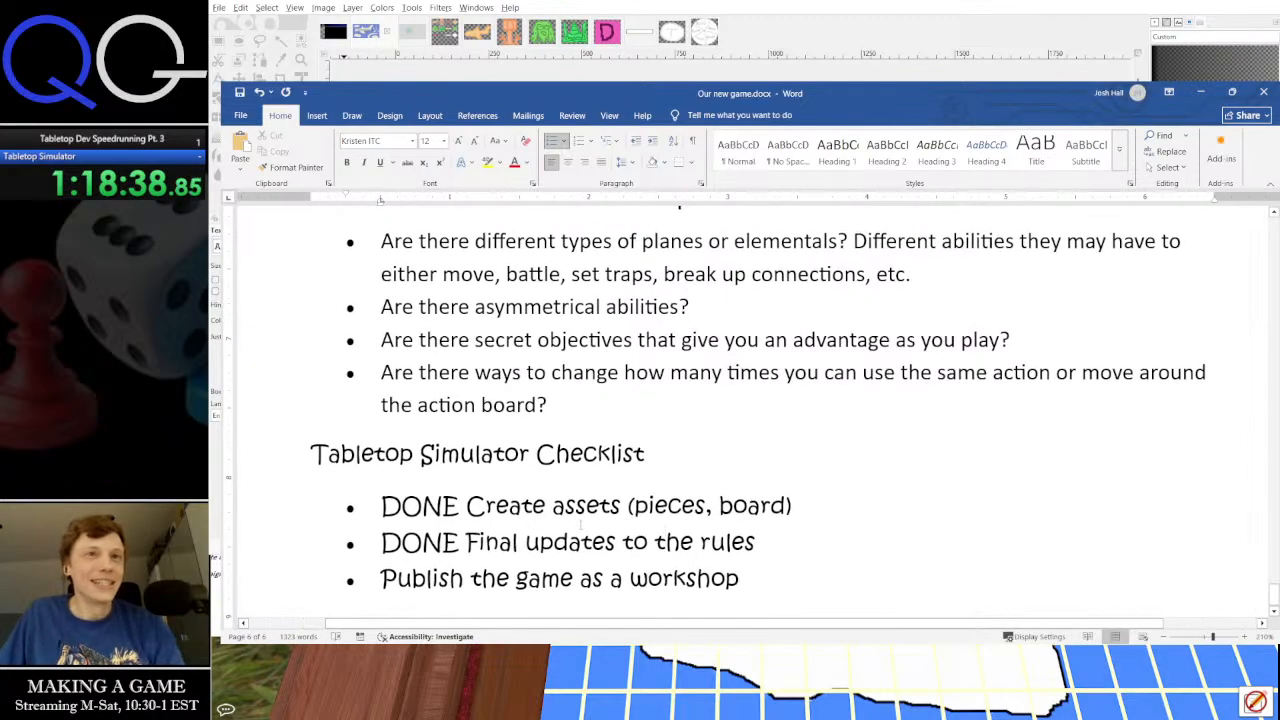
pyautogui.scroll(-1, 581, 525)
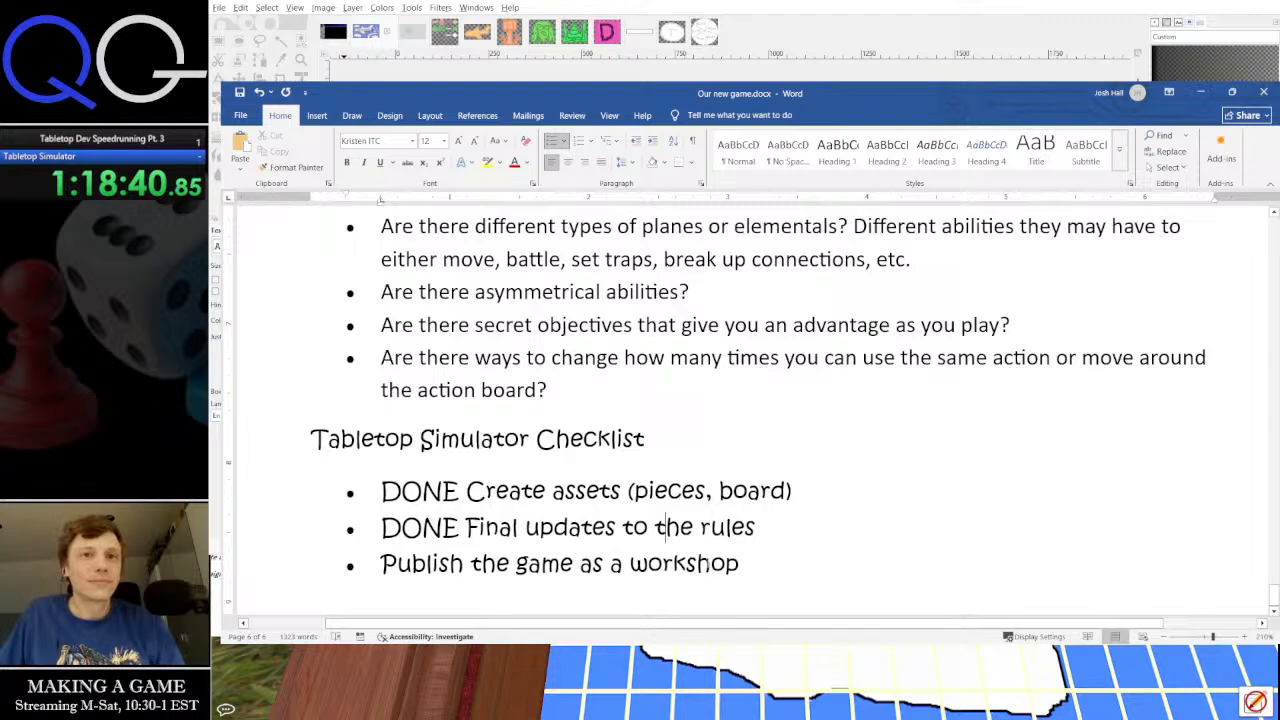
pyautogui.moveTo(766, 566); pyautogui.dragTo(312, 438)
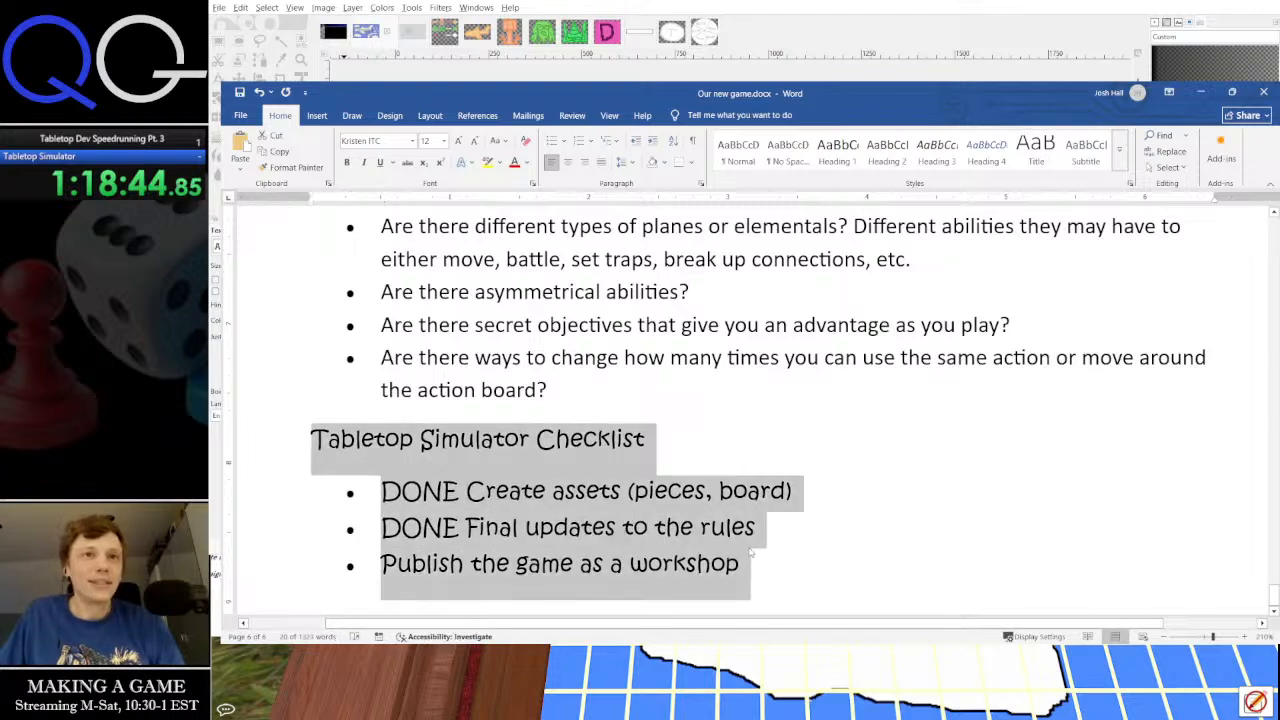
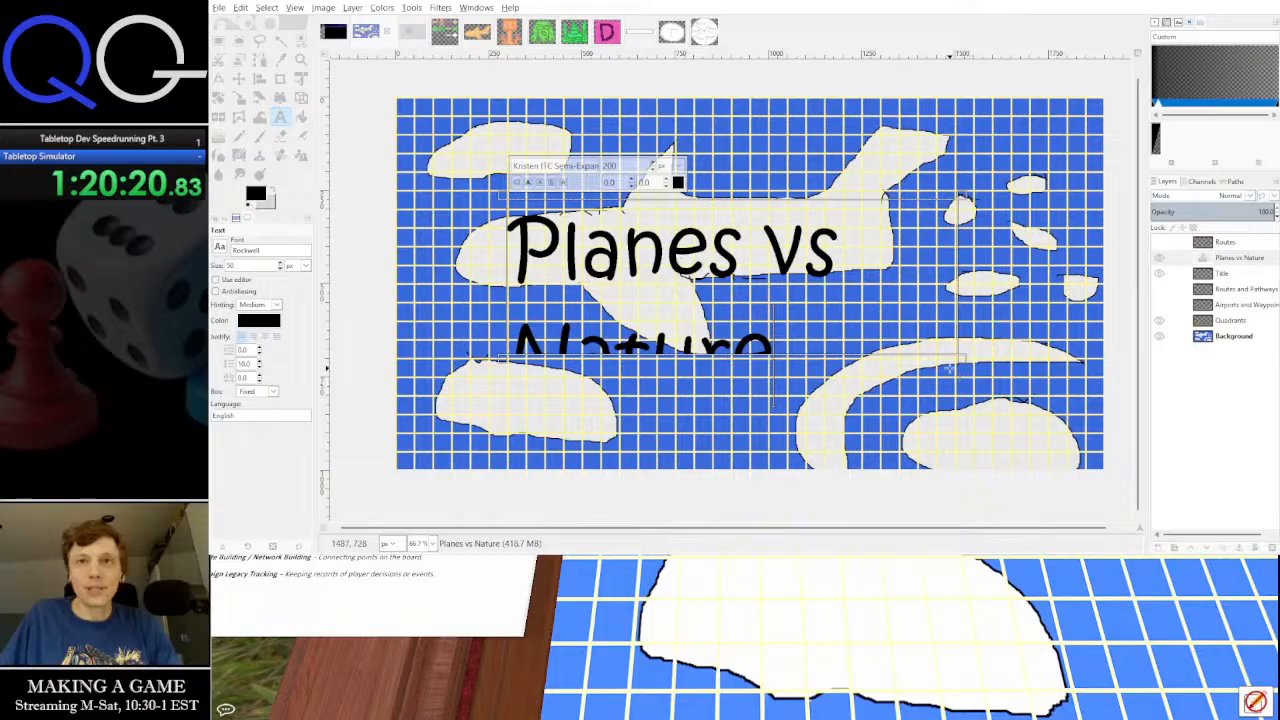
# On the GIMP board map, enlarge the "Planes vs Nature" text box on all four sides so the title fits on one line
pyautogui.moveTo(966, 368); pyautogui.dragTo(978, 452)
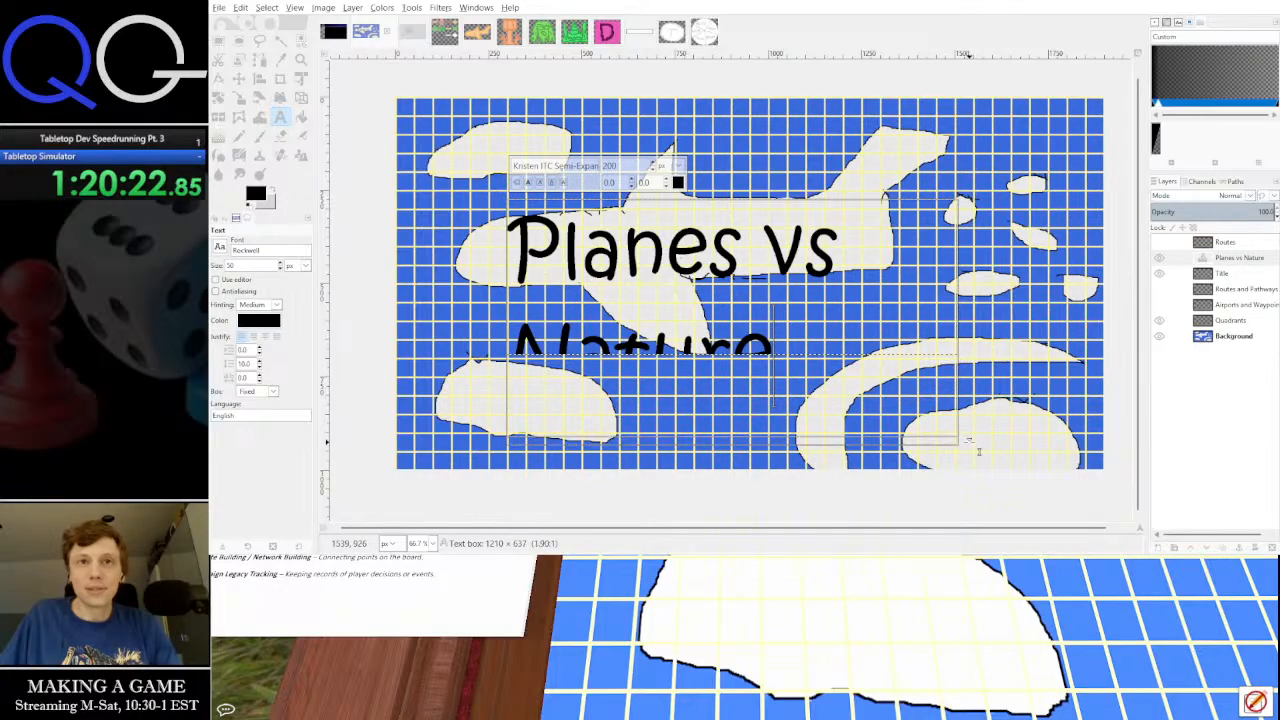
pyautogui.moveTo(961, 316); pyautogui.dragTo(1065, 346)
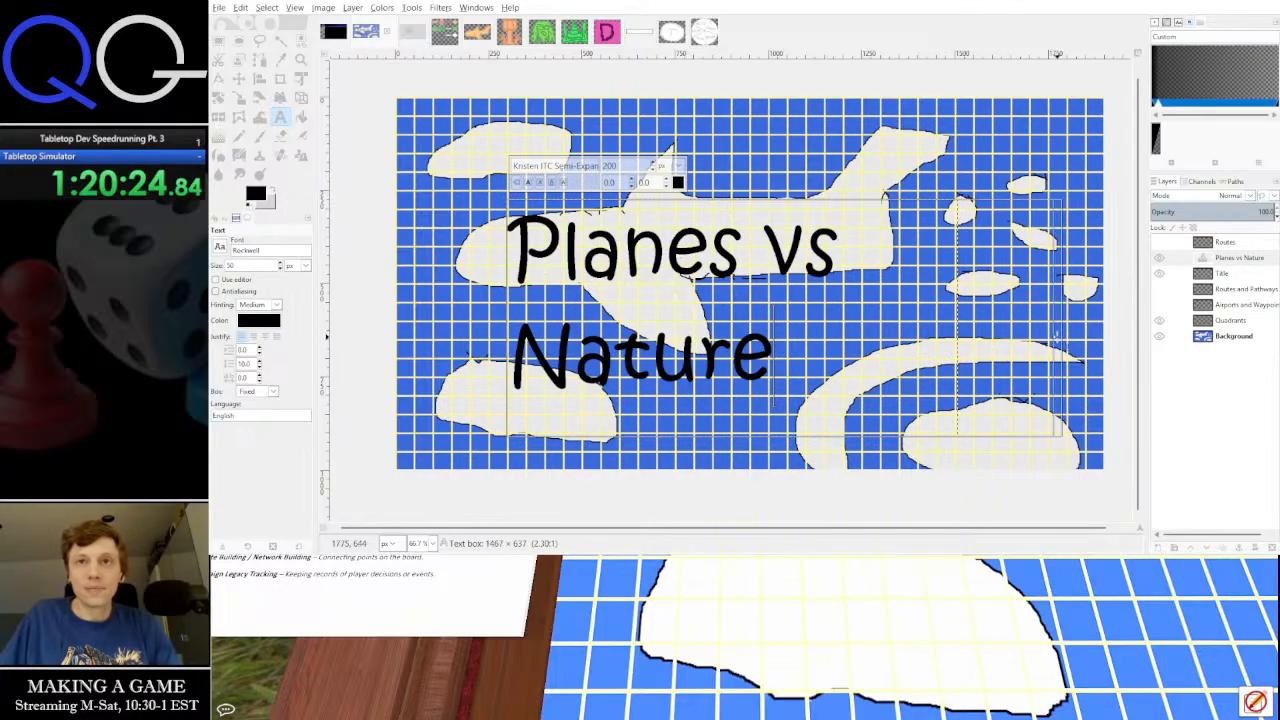
pyautogui.moveTo(822, 198); pyautogui.dragTo(820, 118)
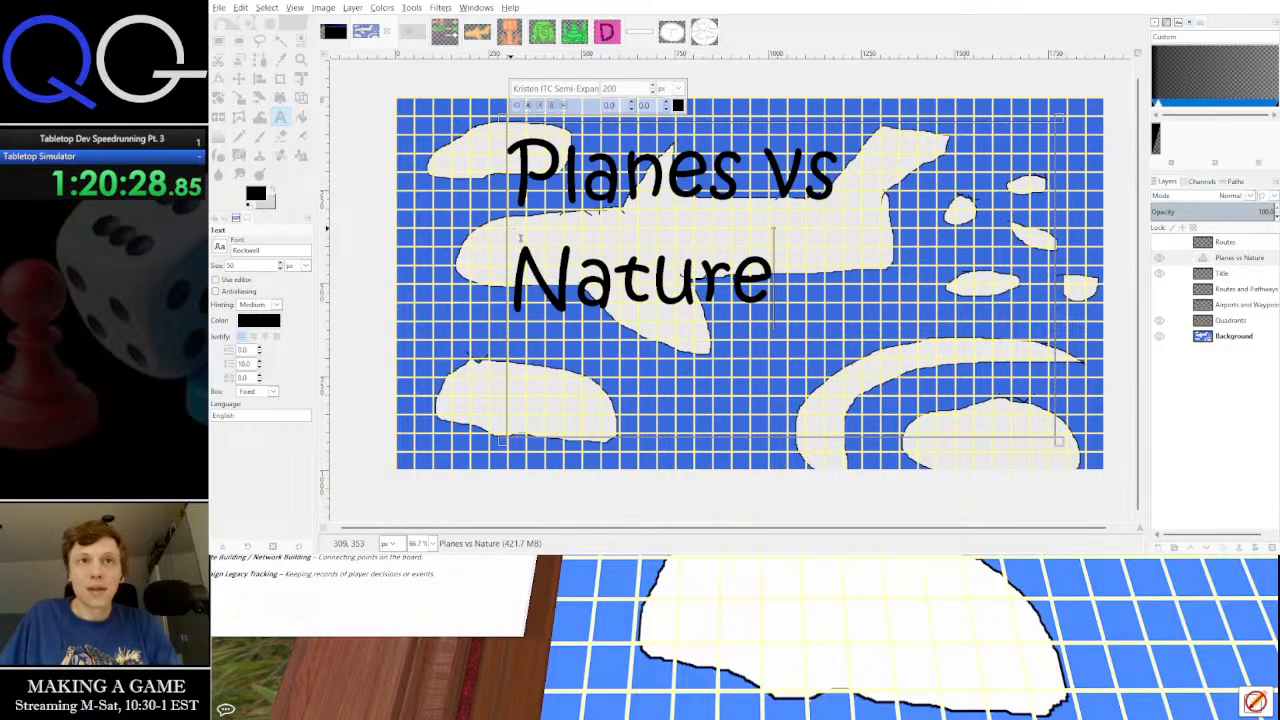
pyautogui.moveTo(504, 237); pyautogui.dragTo(426, 241)
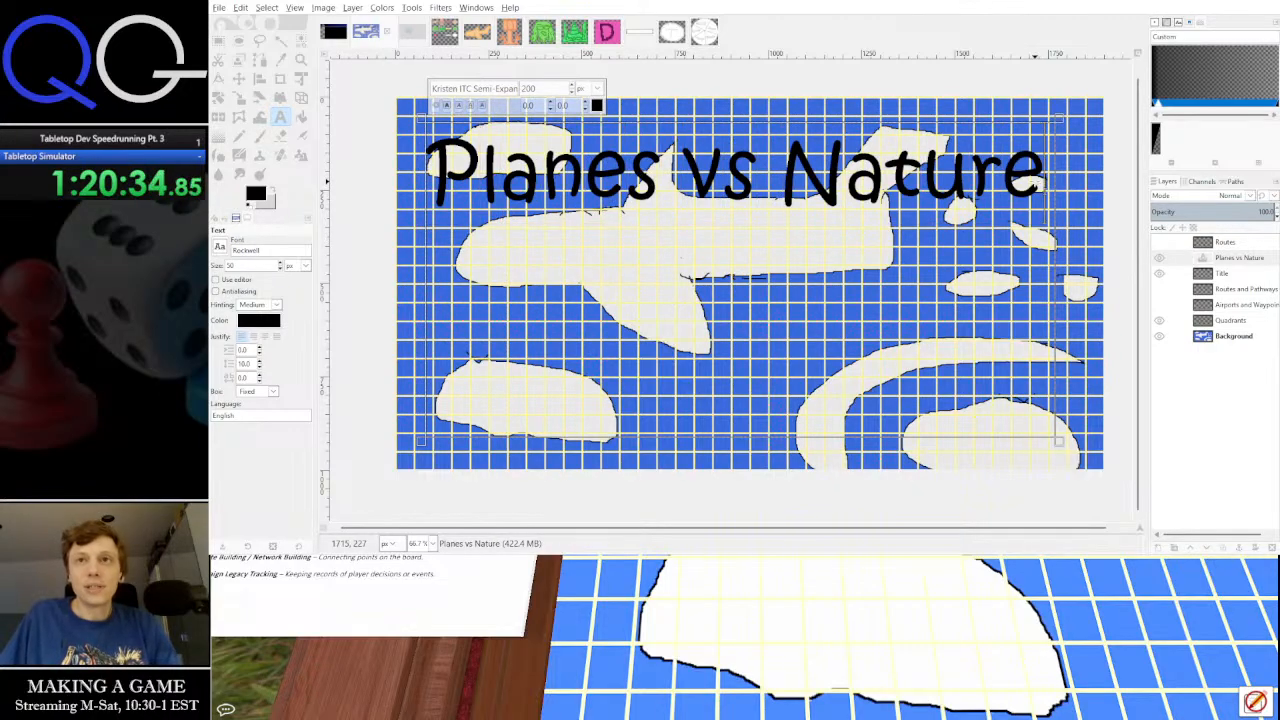
# Add "Conflicting" and "Connections" as two separate lines below "Planes vs Nature" in the title text
pyautogui.press('Return')
pyautogui.write('da')
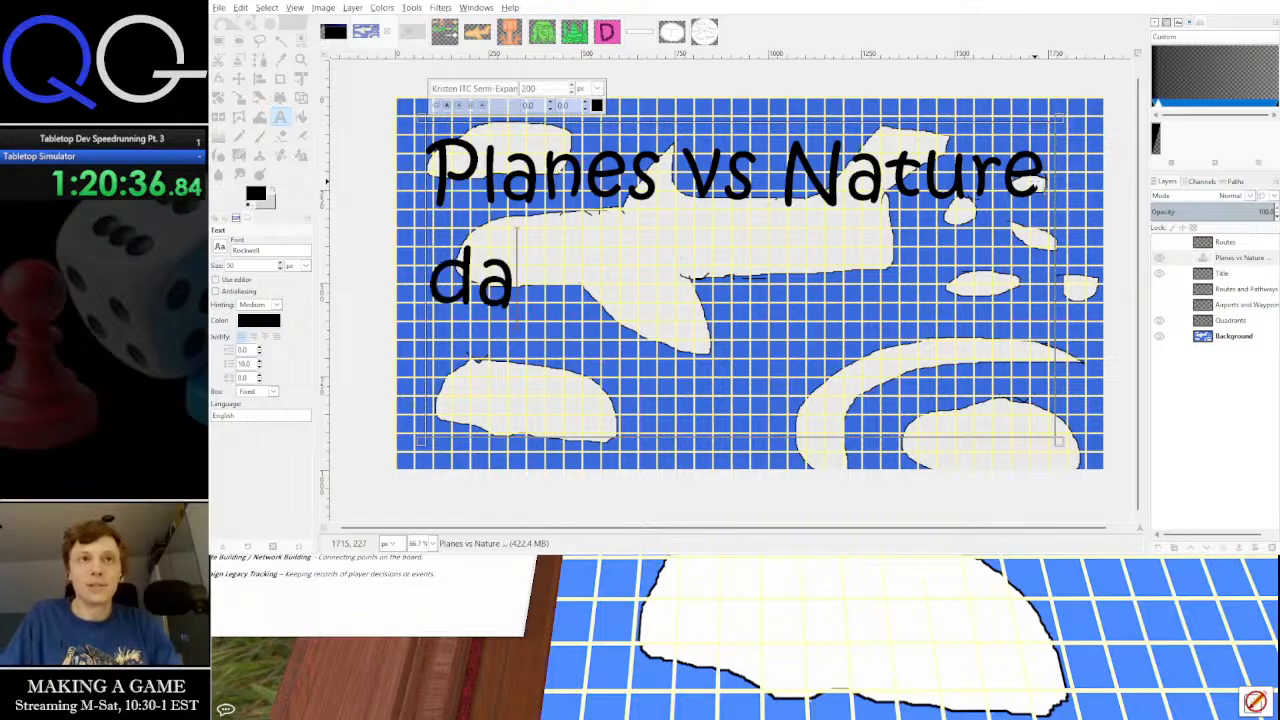
pyautogui.press('BackSpace')
pyautogui.press('BackSpace')
pyautogui.write('C')
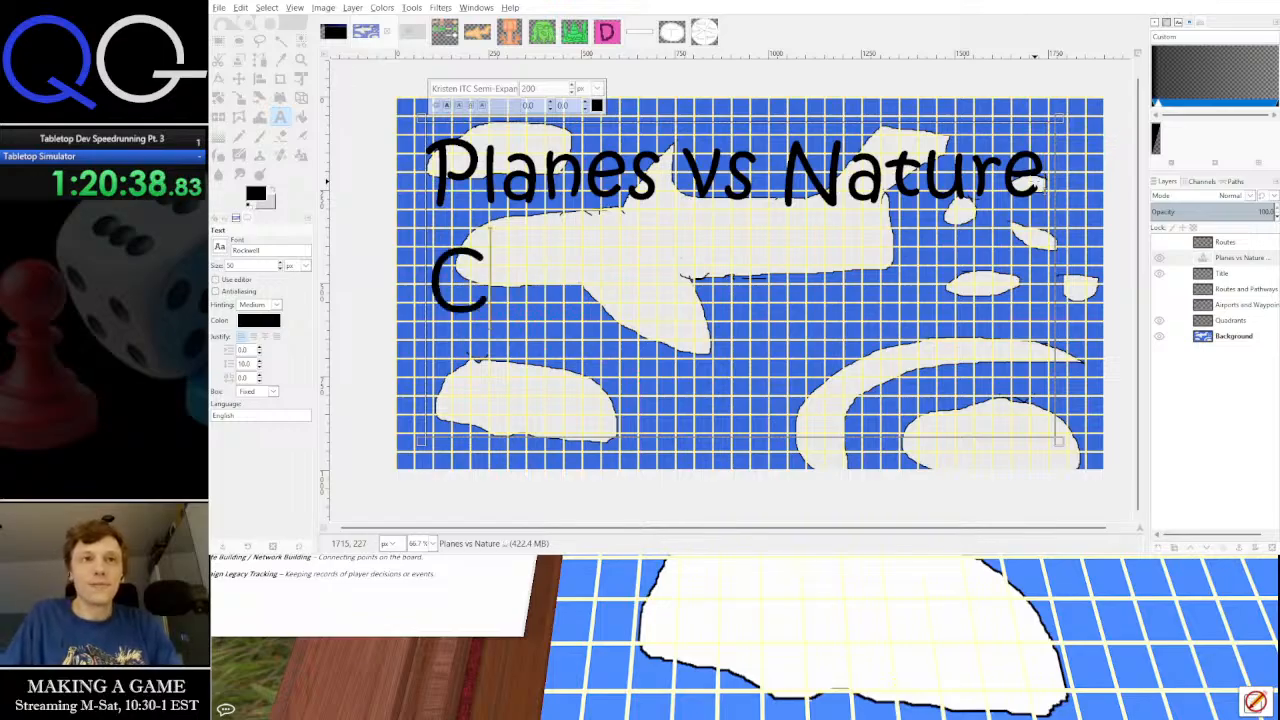
pyautogui.write('onflicting C')
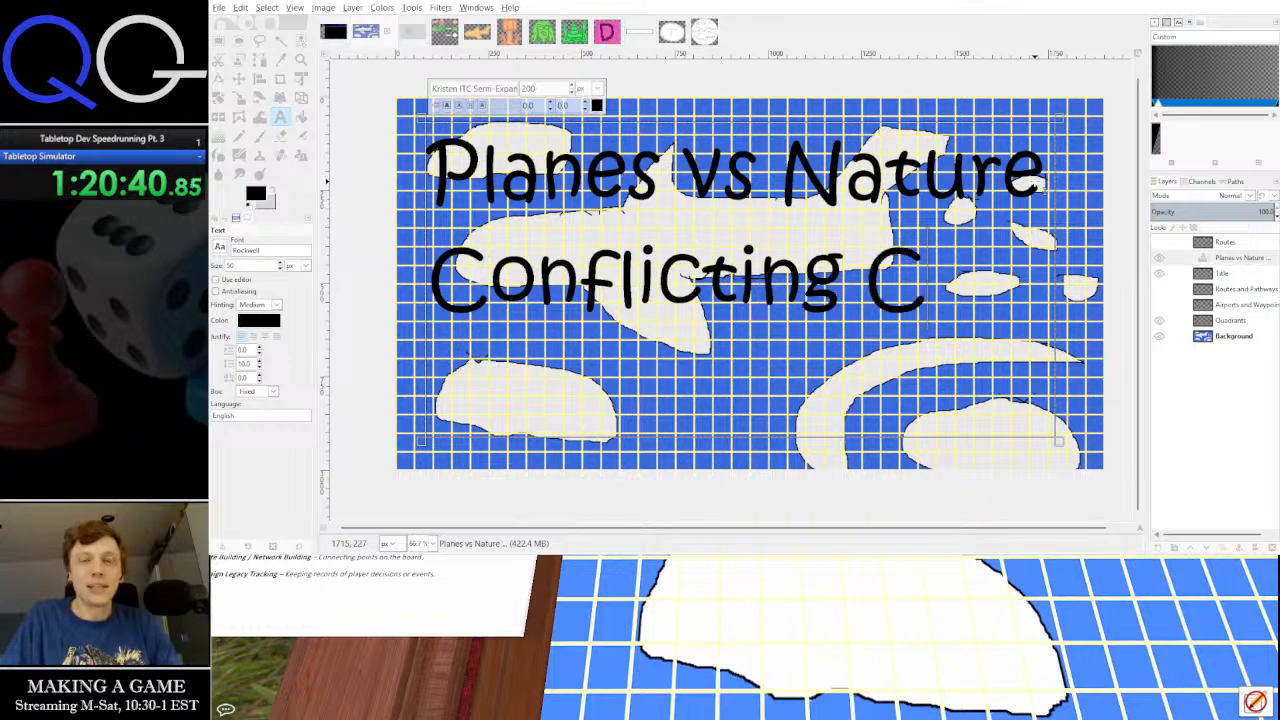
pyautogui.press('BackSpace')
pyautogui.press('BackSpace')
pyautogui.press('Return')
pyautogui.write('Connections')
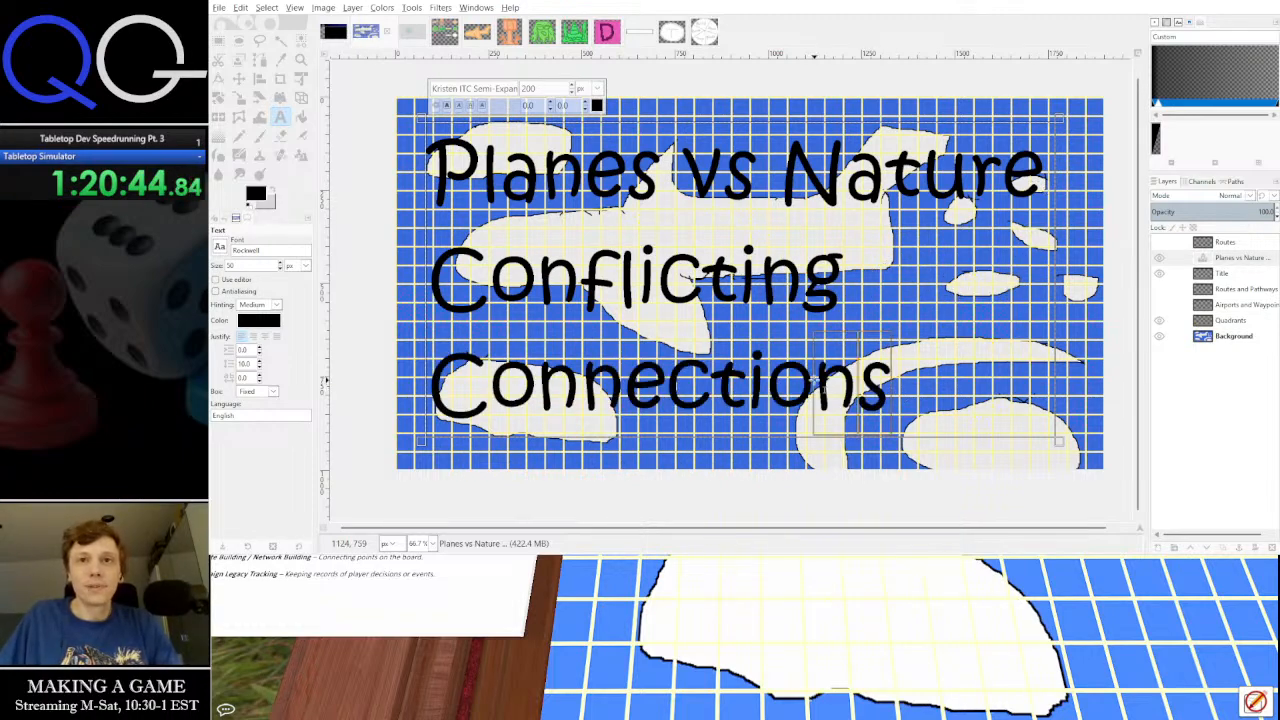
# Select the whole title text and try turquoise, green and crimson as its colour
pyautogui.moveTo(814, 380); pyautogui.dragTo(426, 180)
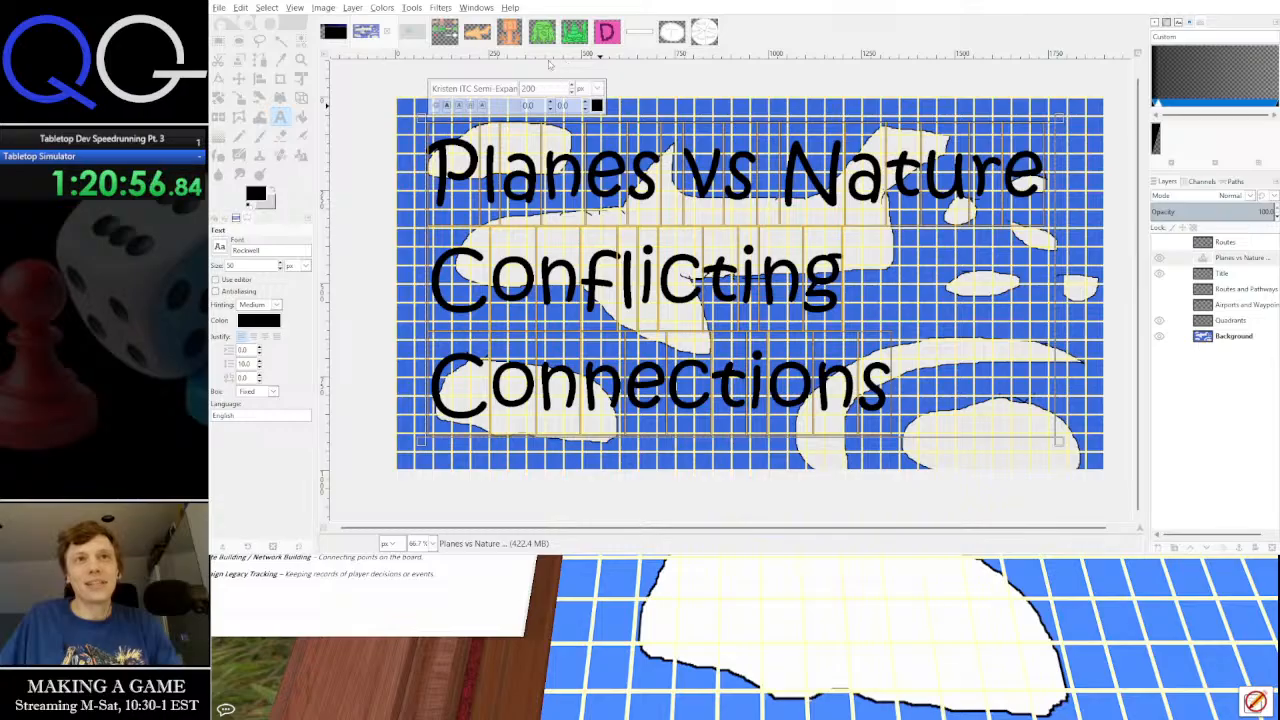
pyautogui.click(662, 287)
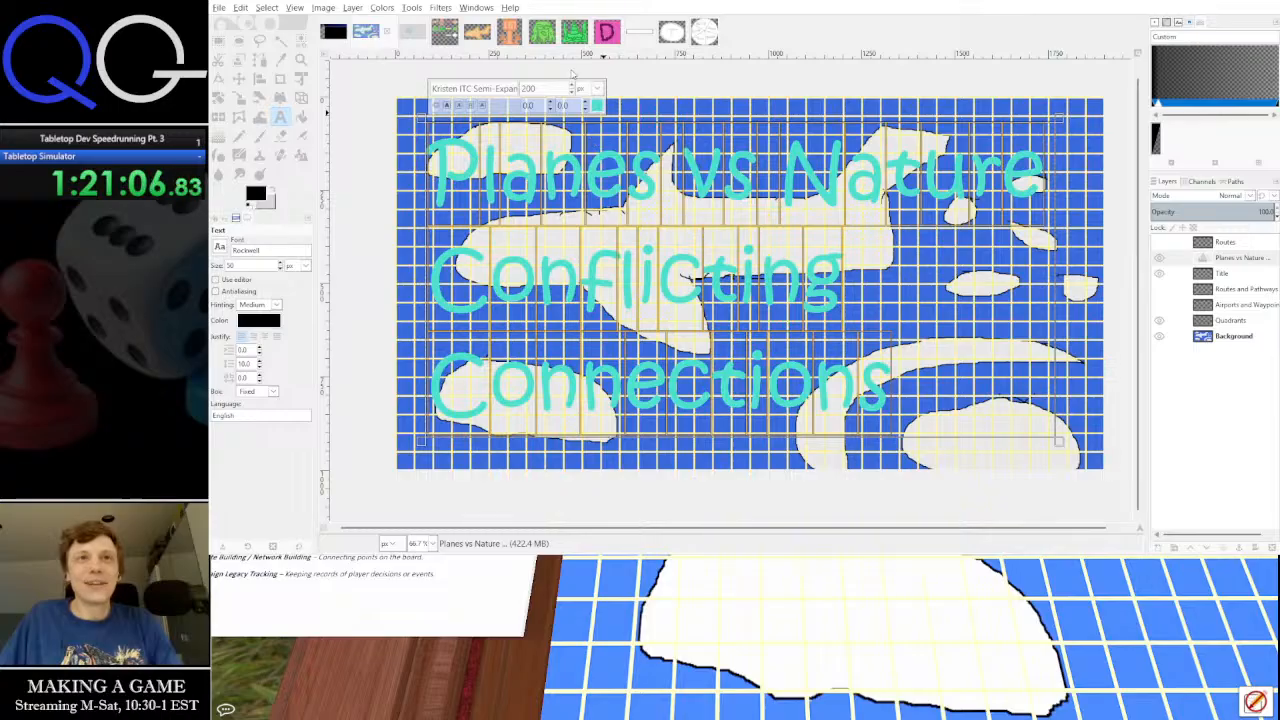
pyautogui.click(652, 225)
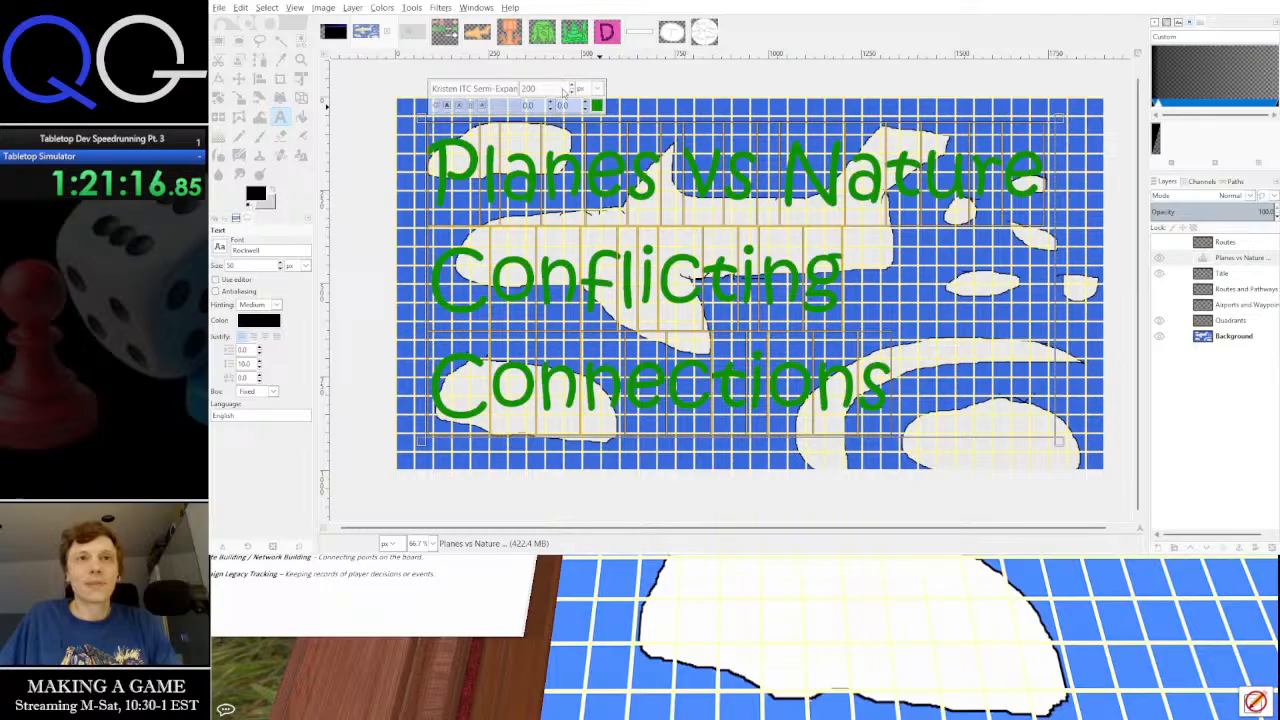
pyautogui.click(636, 214)
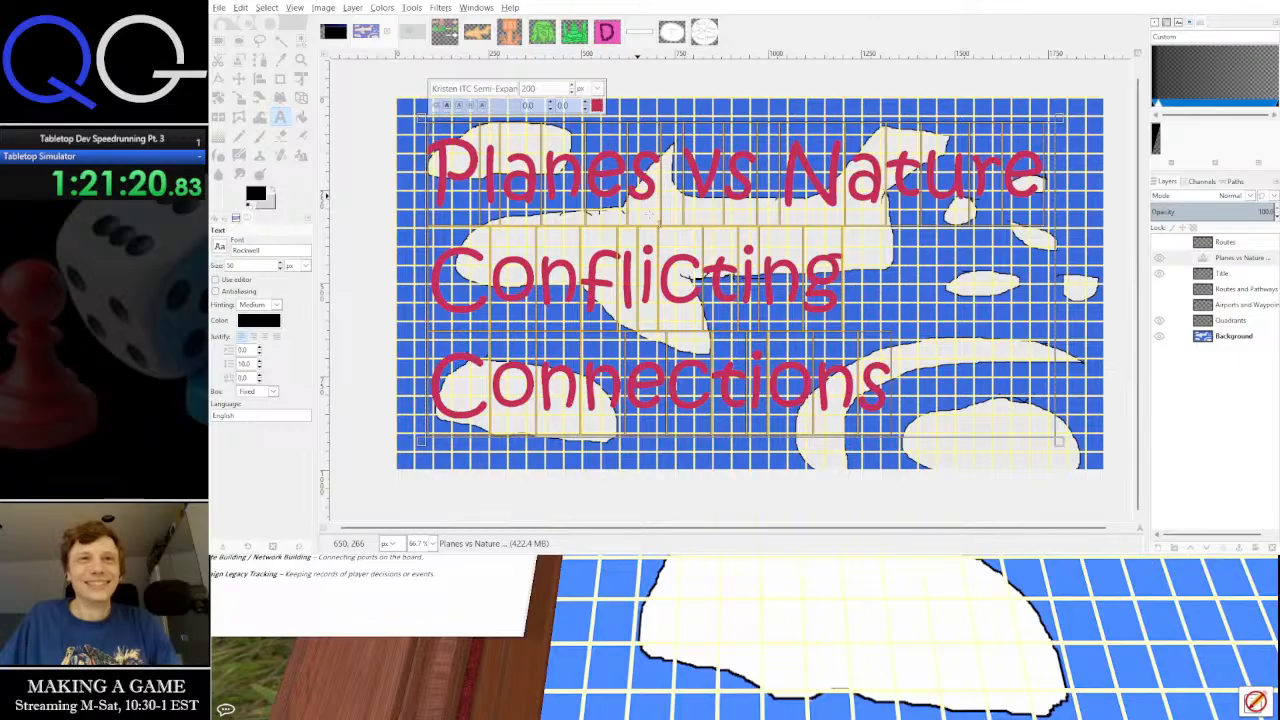
# Add a colon after "Nature" and widen the text box so the first title line fits on one row
pyautogui.click(1040, 180)
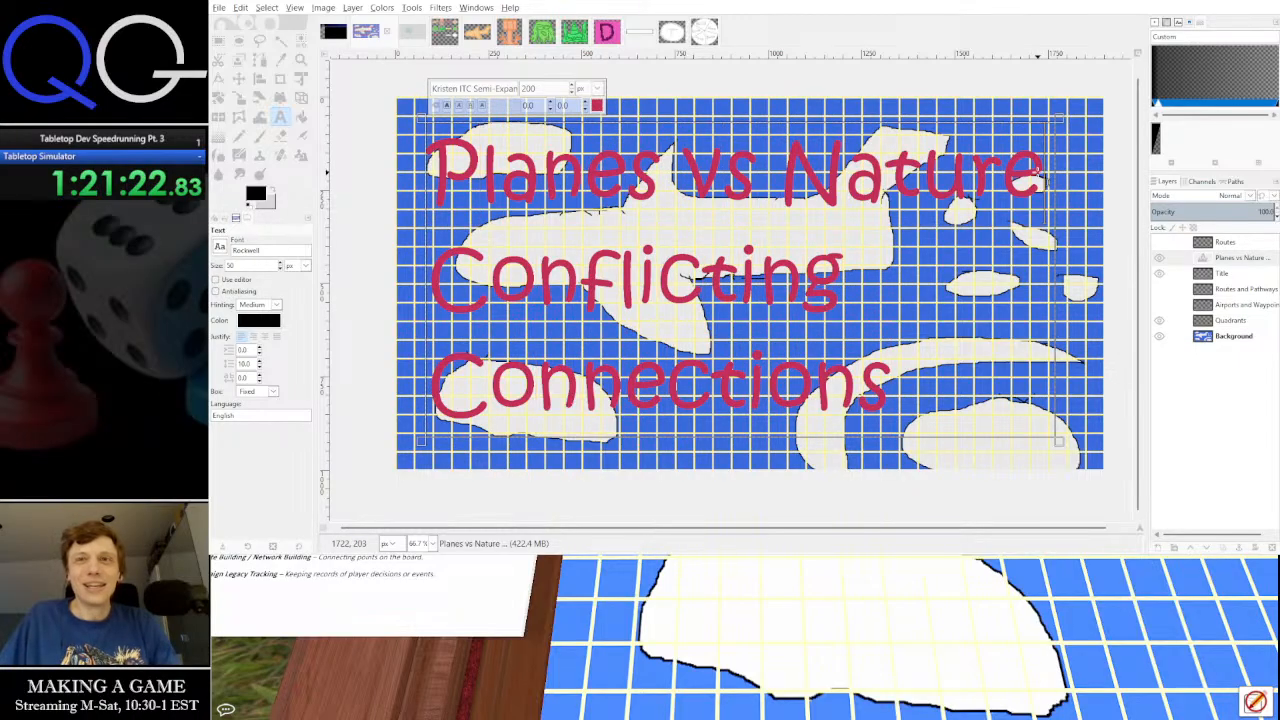
pyautogui.write(':')
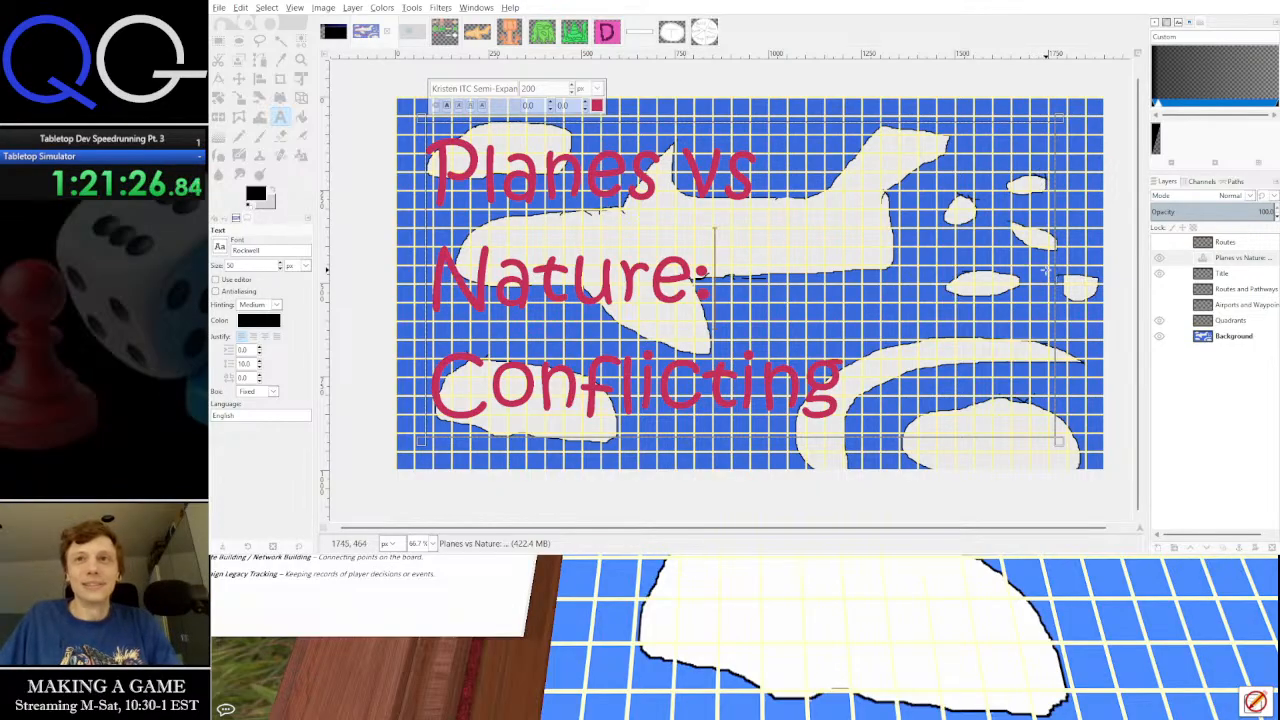
pyautogui.moveTo(1060, 290); pyautogui.dragTo(1100, 296)
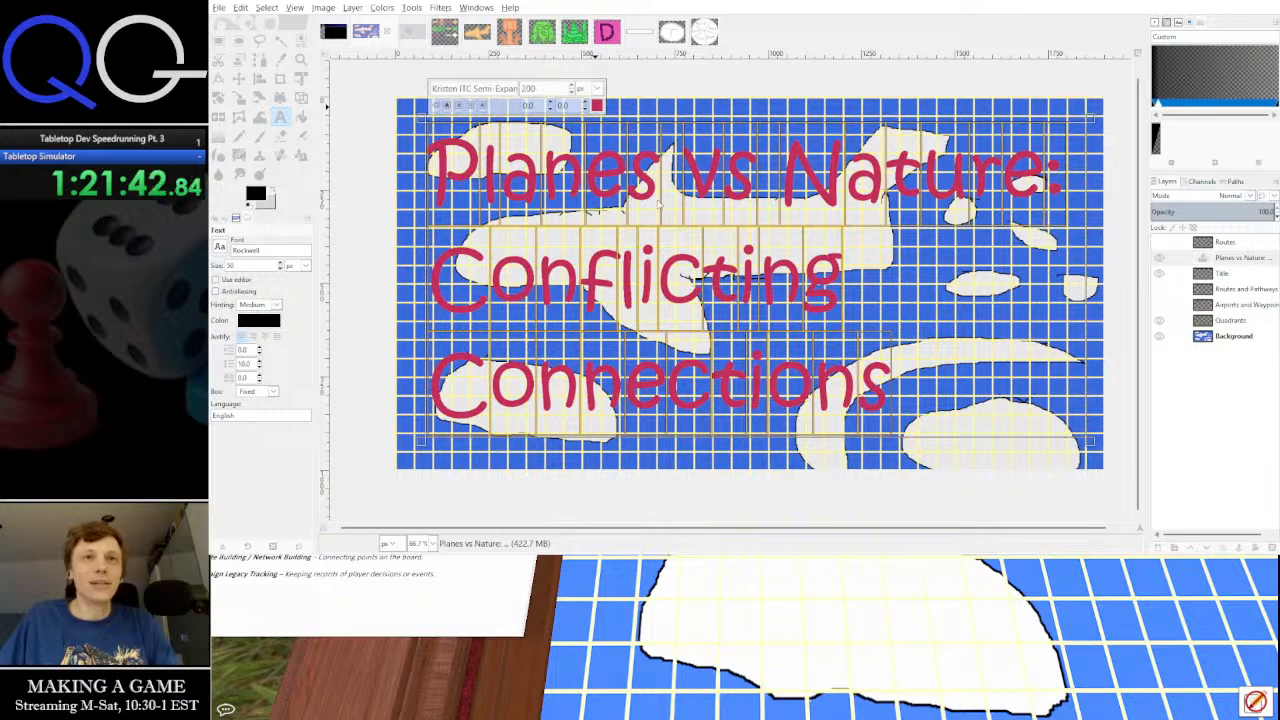
# Recolour the whole title text purple after trying pink, and try wider letter spacing before returning the kerning to 0.0
pyautogui.click(662, 222)
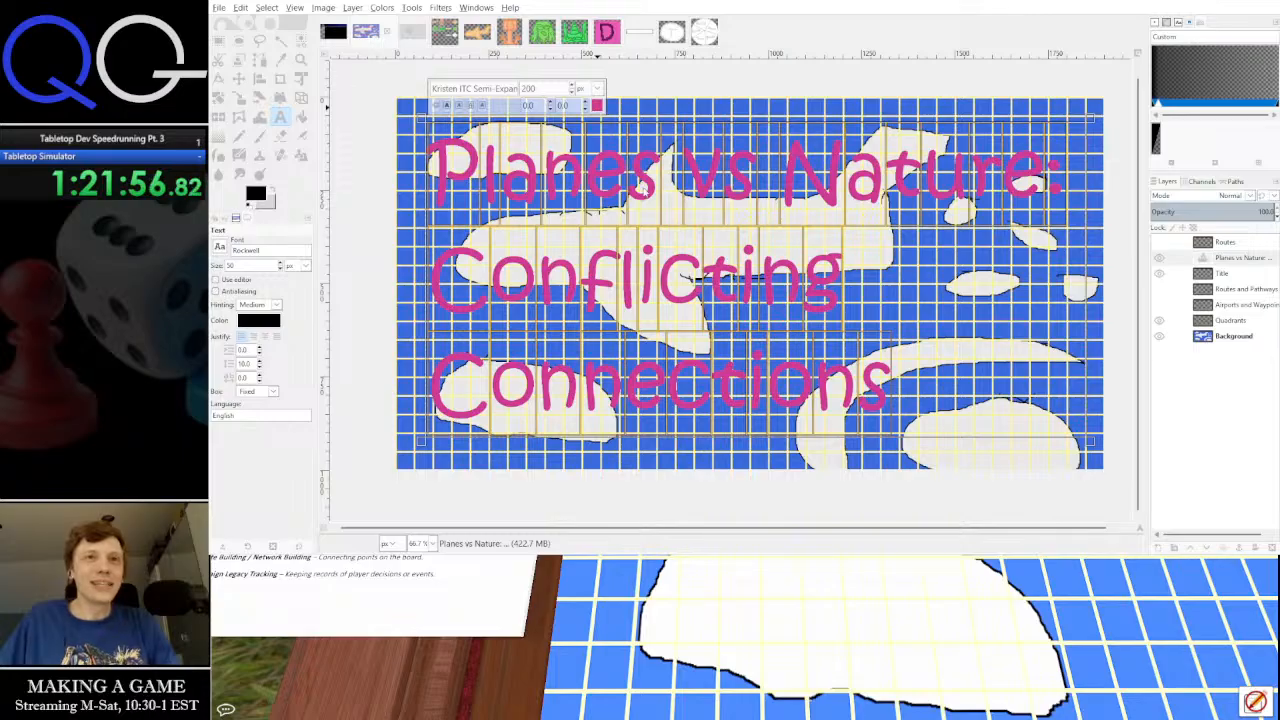
pyautogui.click(647, 213)
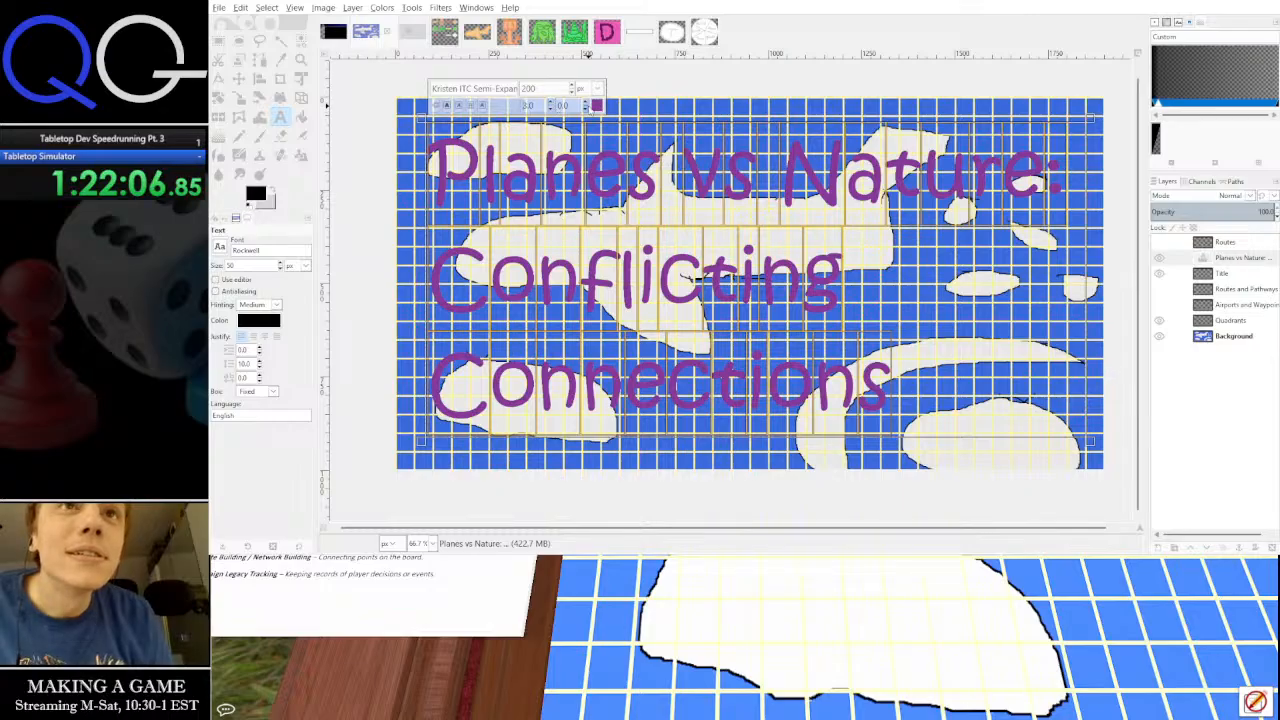
pyautogui.click(586, 102)
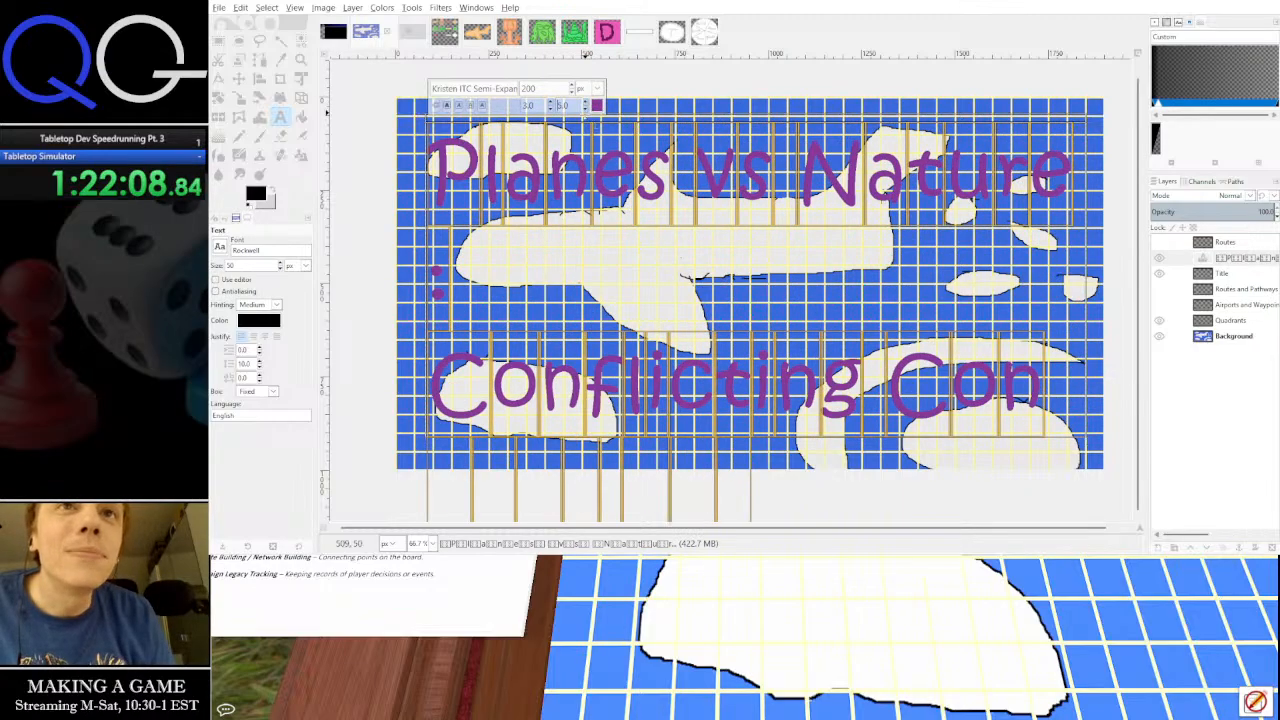
pyautogui.click(586, 108)
pyautogui.click(586, 108)
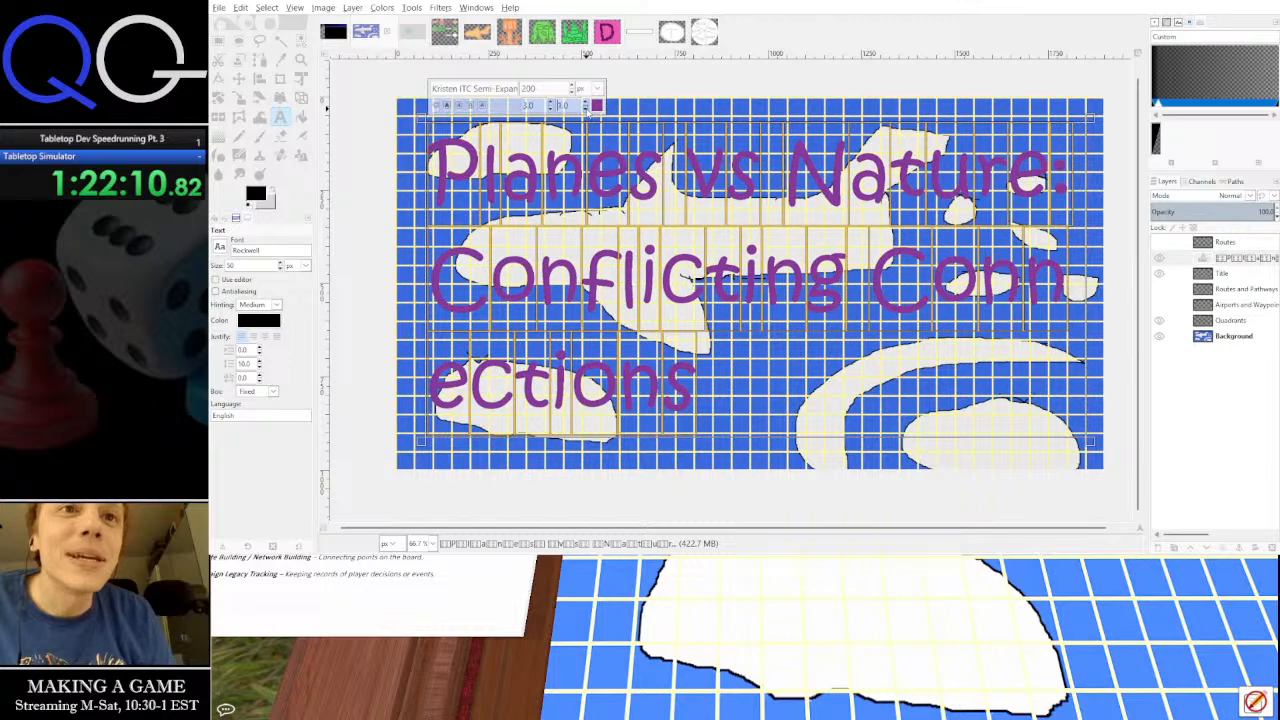
pyautogui.click(586, 108)
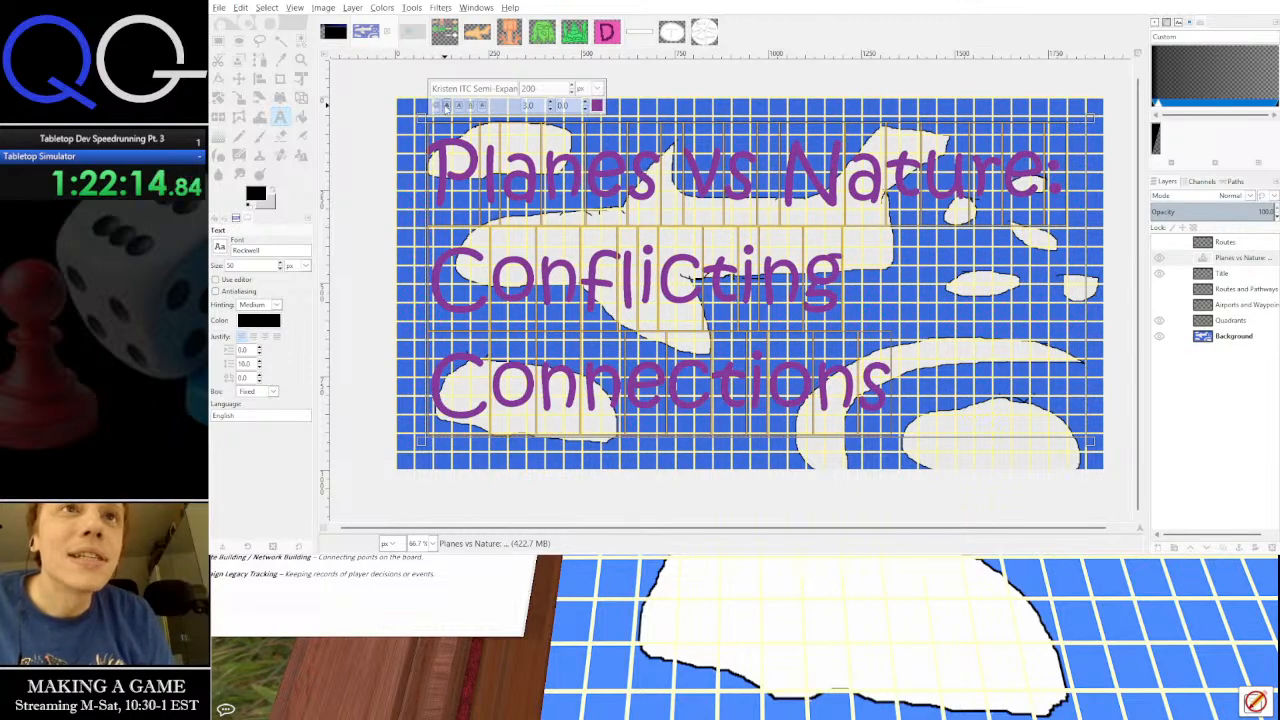
# Italicize the title text, trying bold, underline and strikethrough on it without keeping them, and reselect the whole title
pyautogui.click(450, 106)
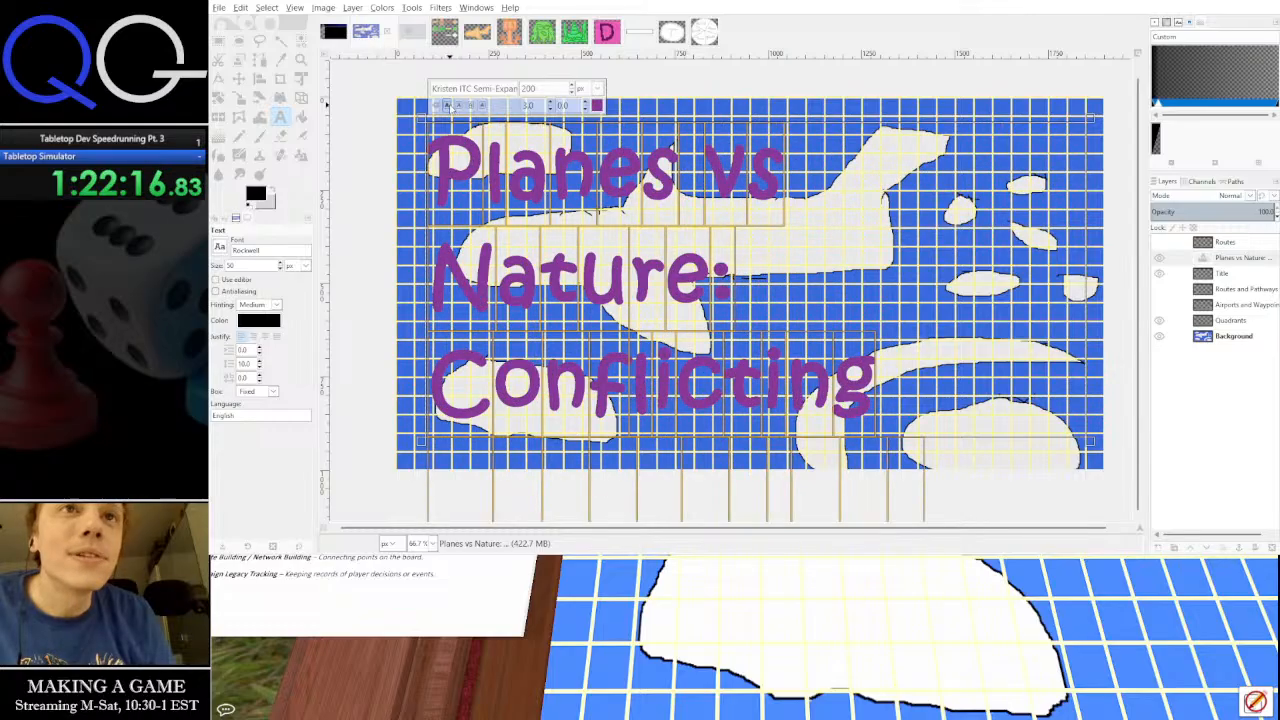
pyautogui.click(450, 106)
pyautogui.click(464, 106)
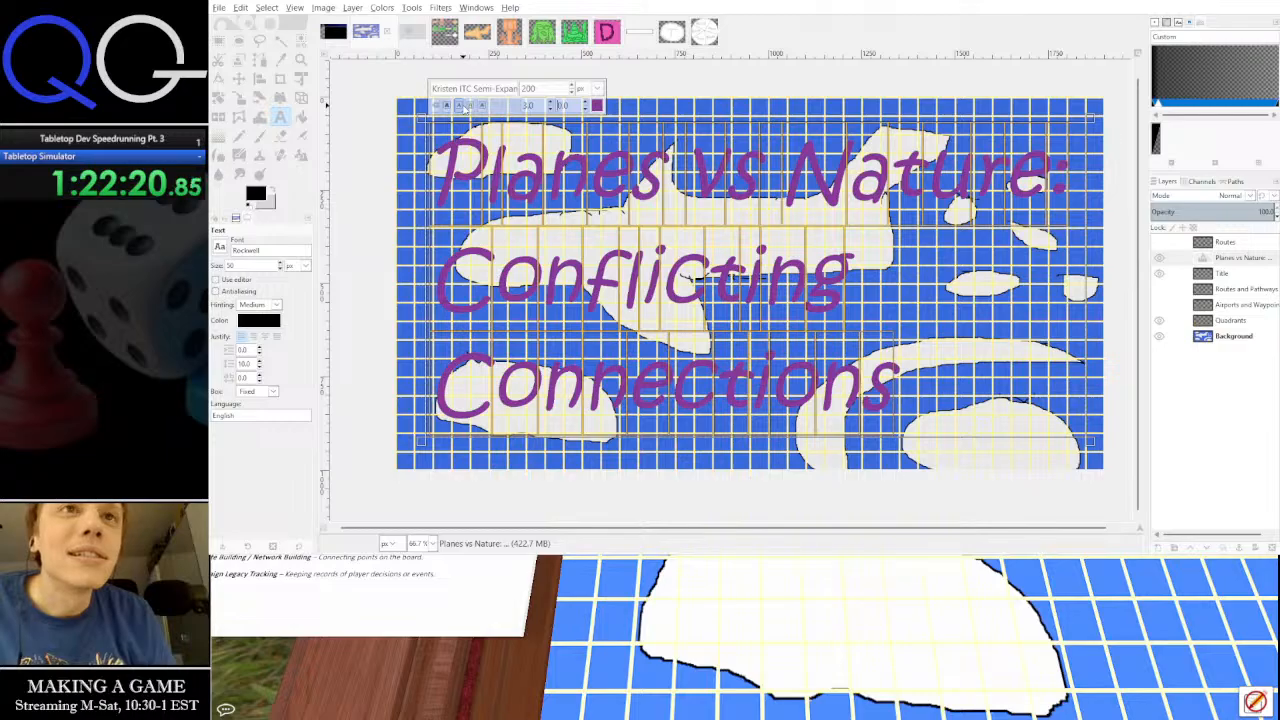
pyautogui.click(470, 106)
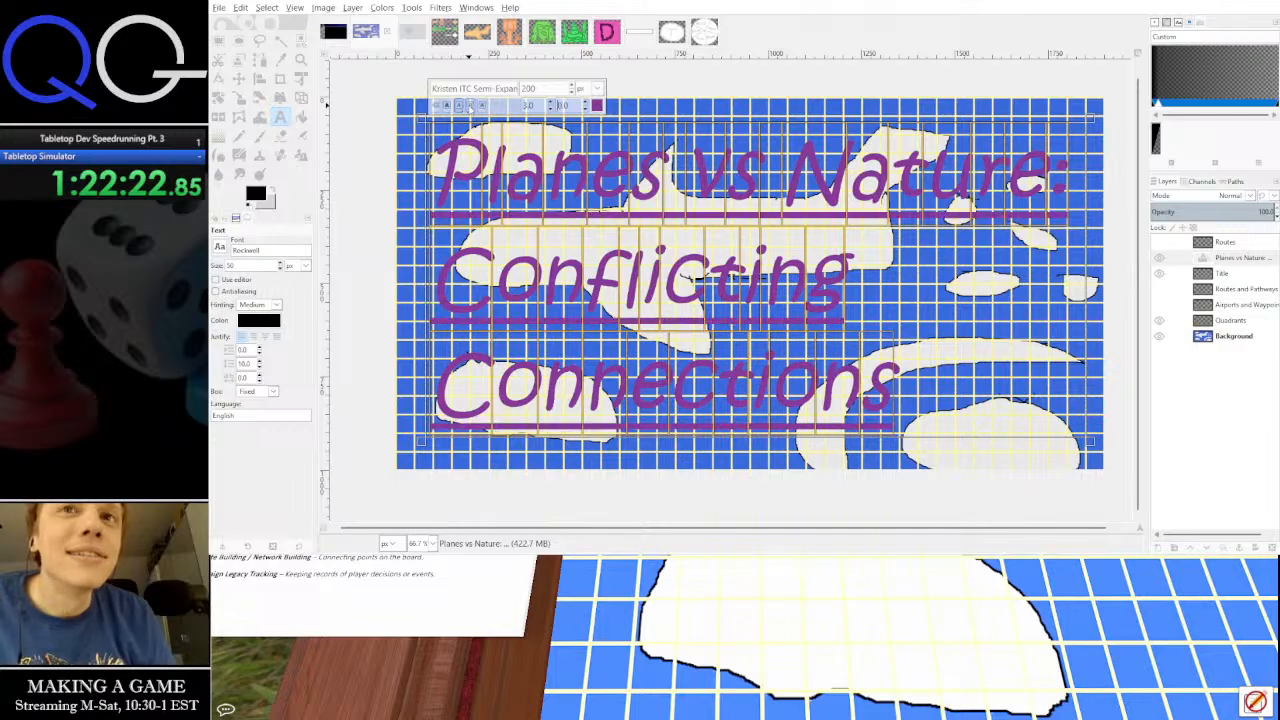
pyautogui.click(470, 106)
pyautogui.click(483, 106)
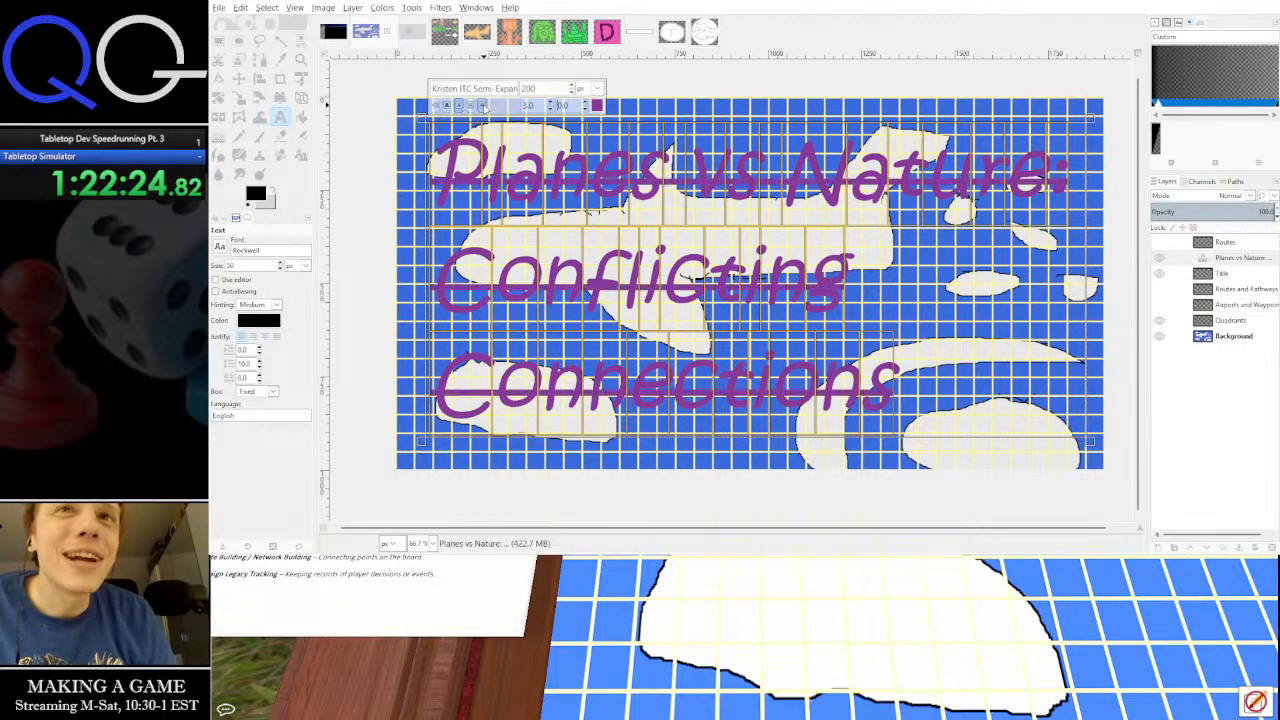
pyautogui.click(483, 106)
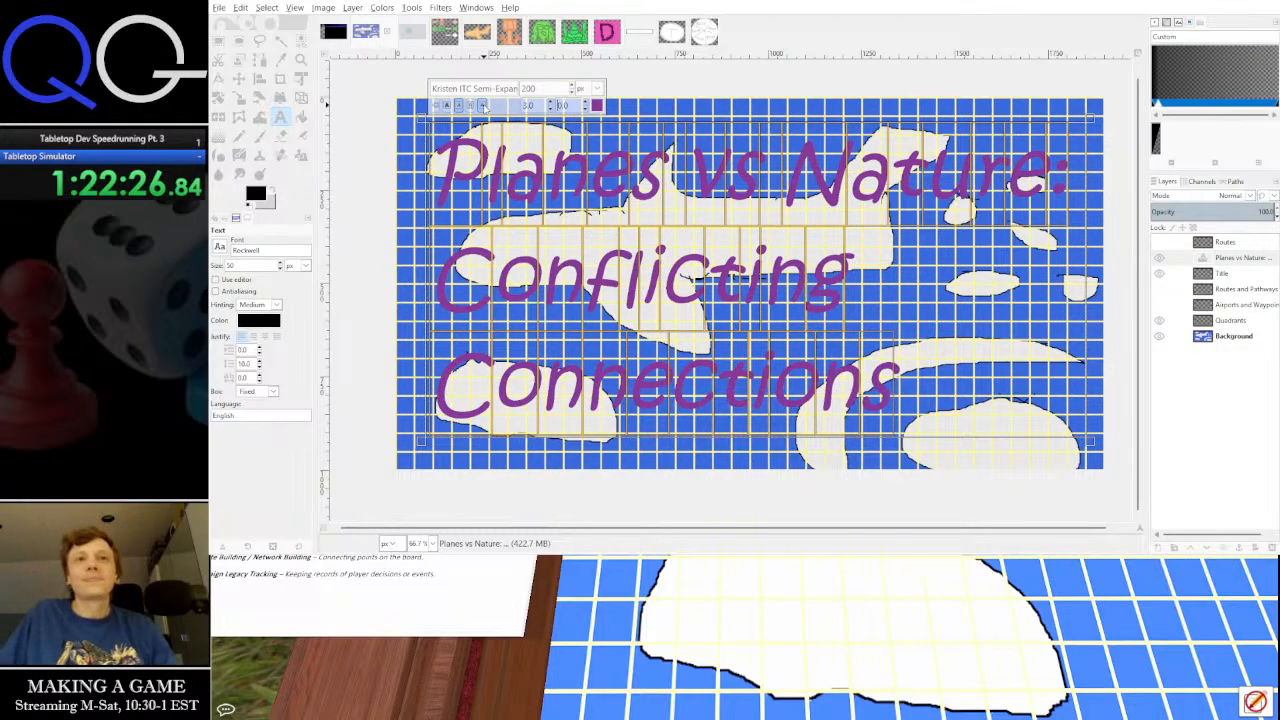
pyautogui.click(828, 197)
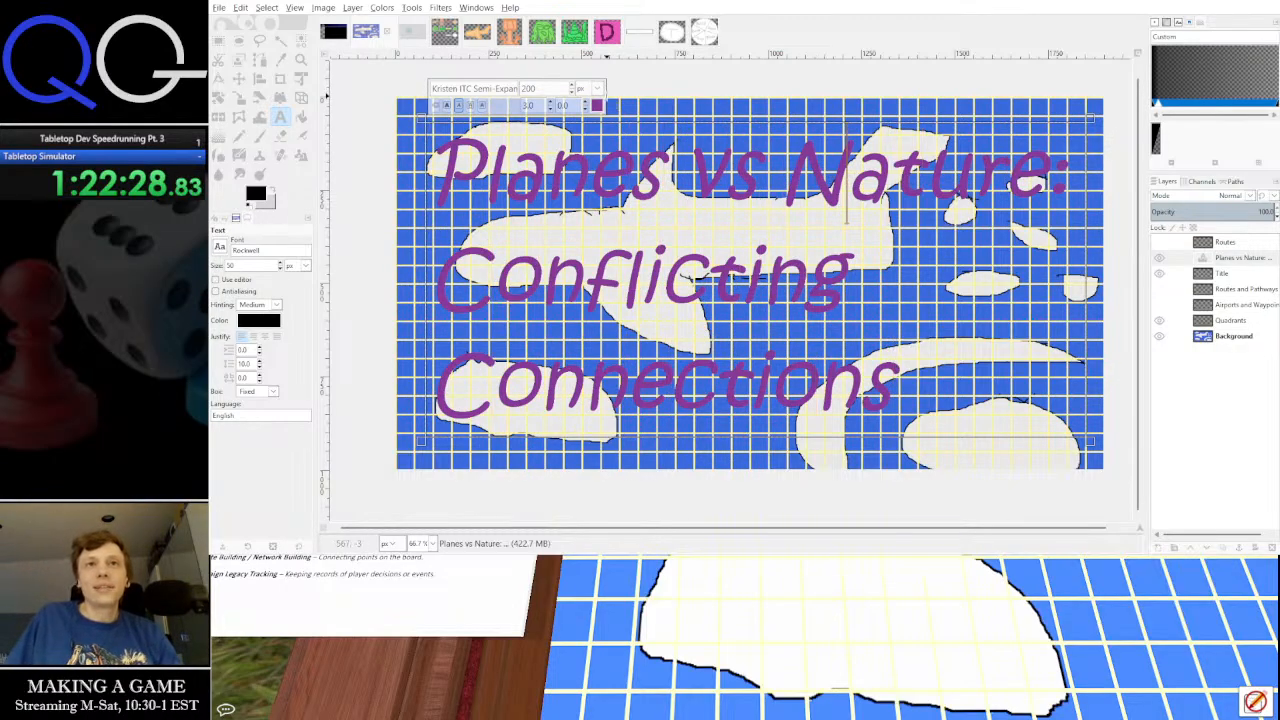
pyautogui.press('Escape')
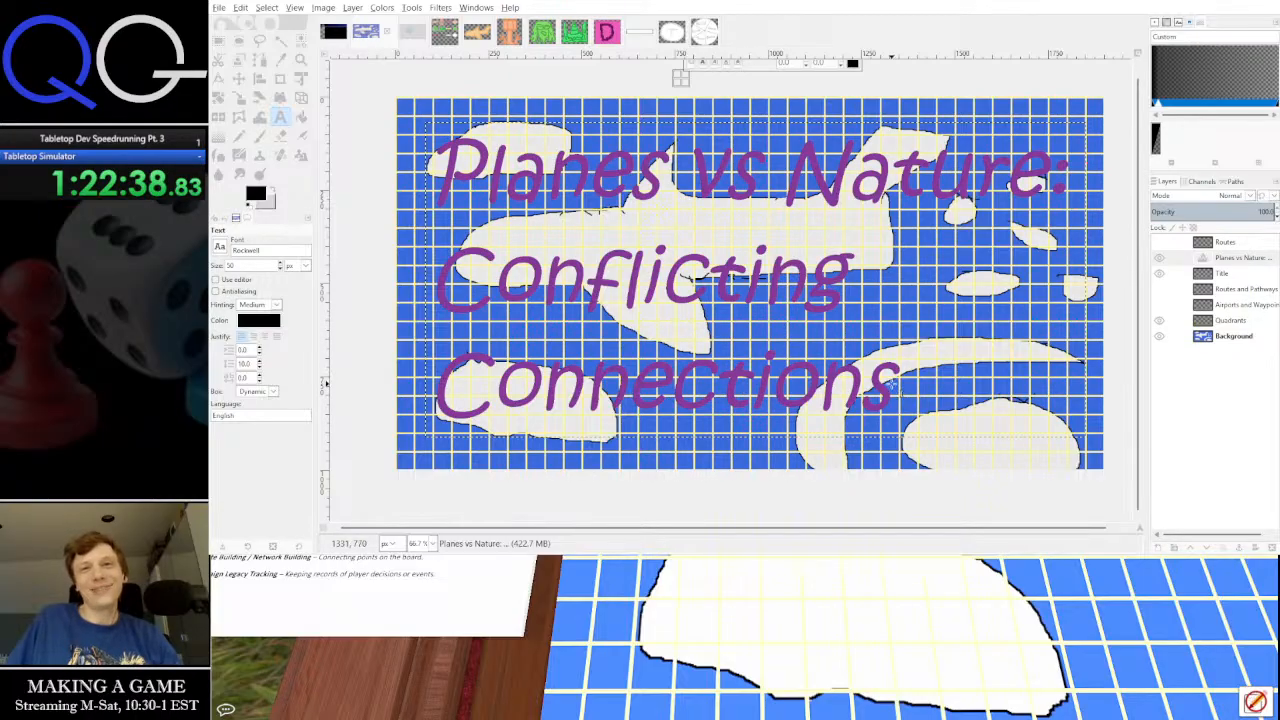
pyautogui.click(882, 384)
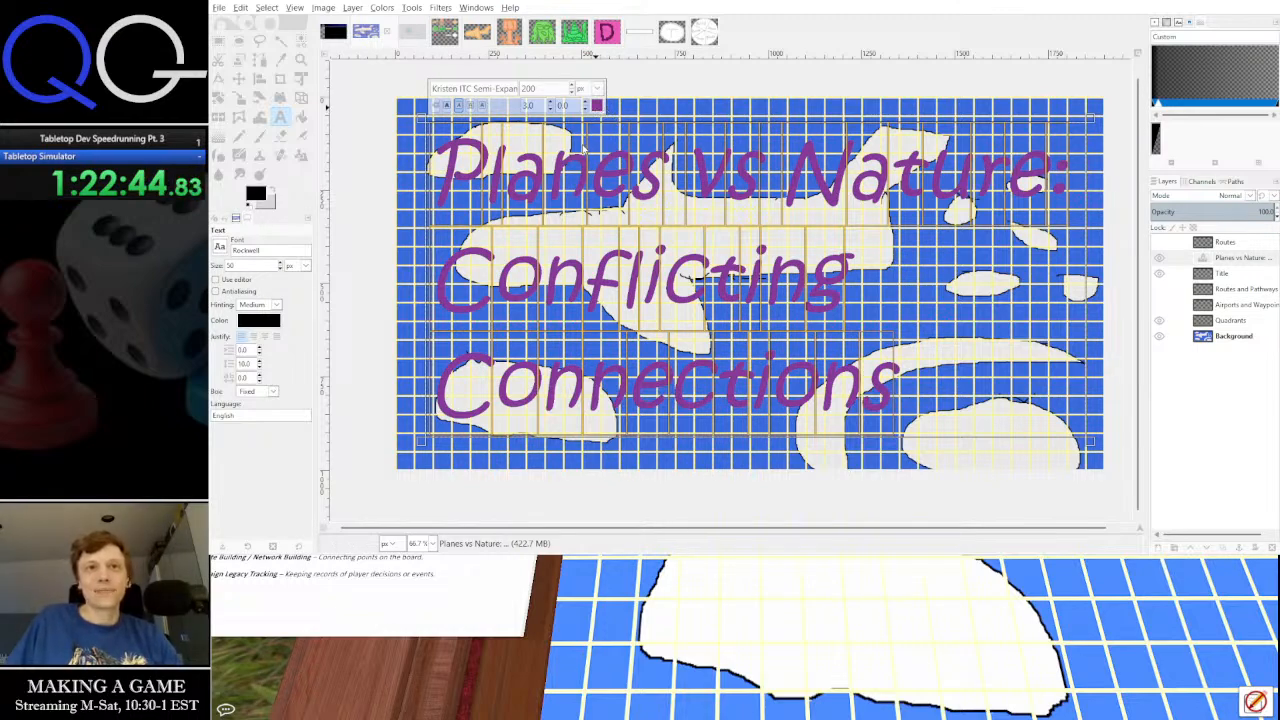
# Hide the Quadrants layer to remove the yellow grid lines from the box art
pyautogui.click(1158, 320)
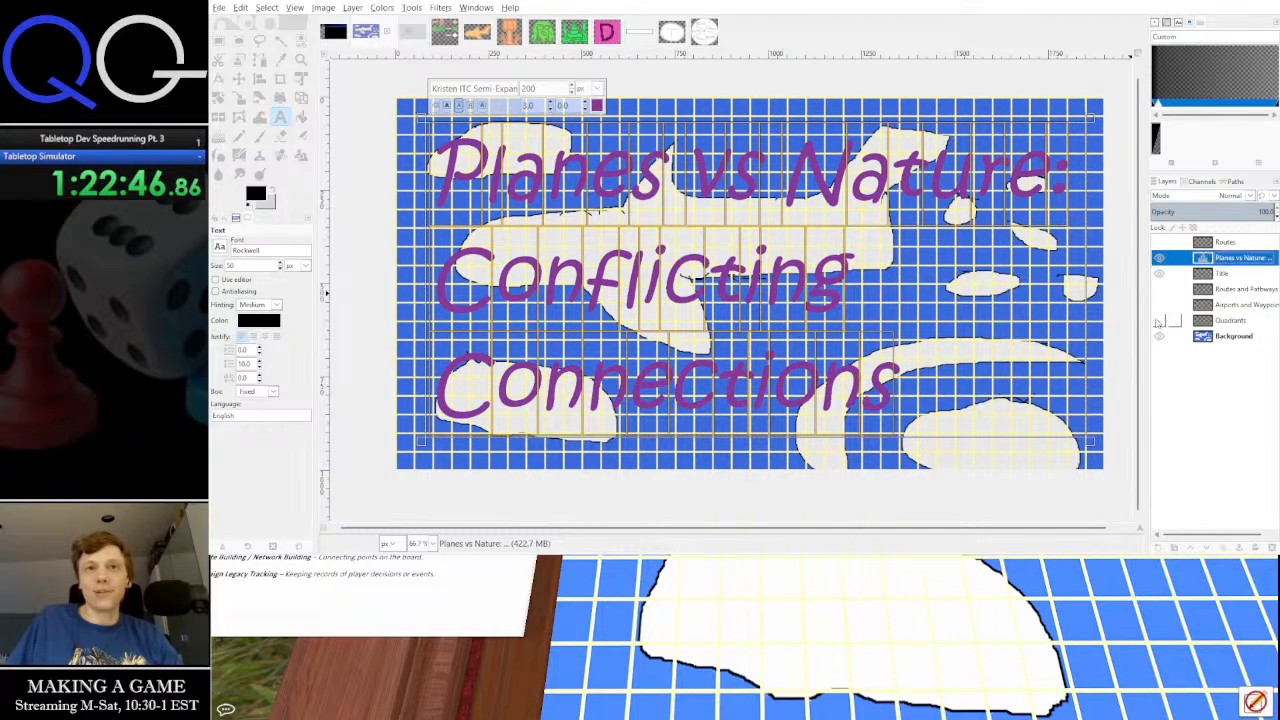
pyautogui.click(1158, 320)
pyautogui.click(1158, 320)
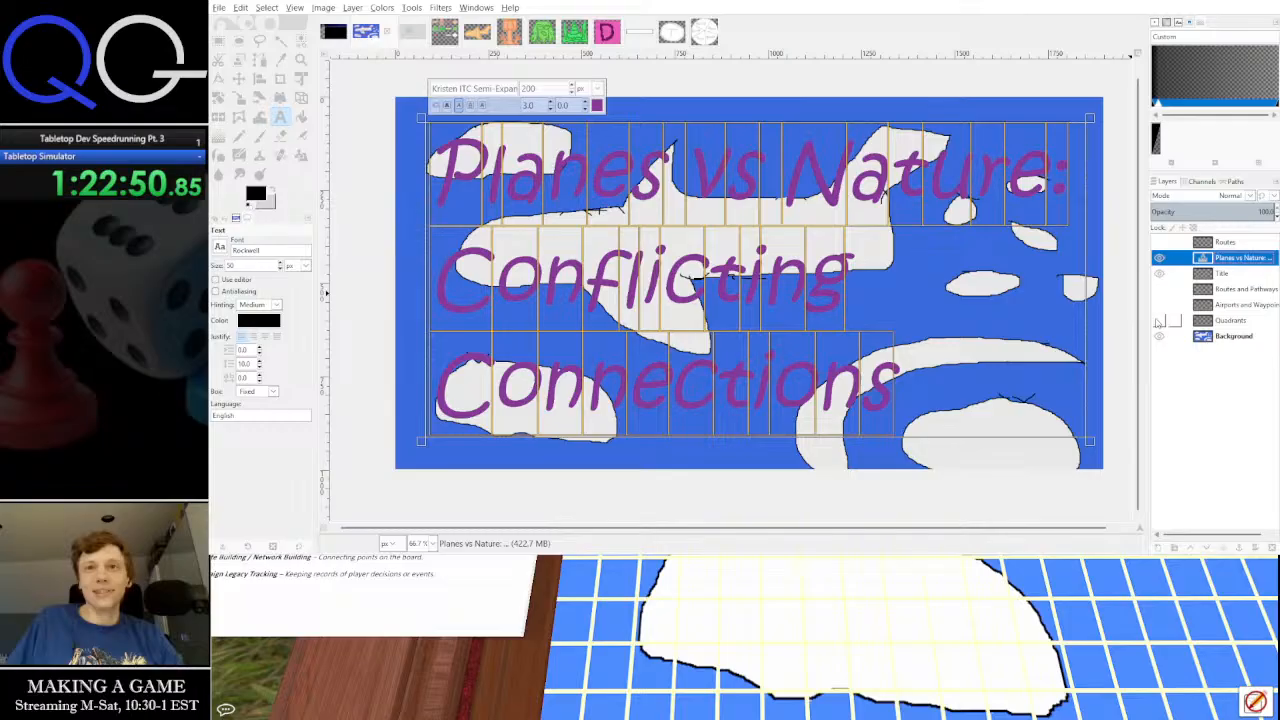
# Recolour the whole title text green and leave text editing on the title
pyautogui.click(552, 110)
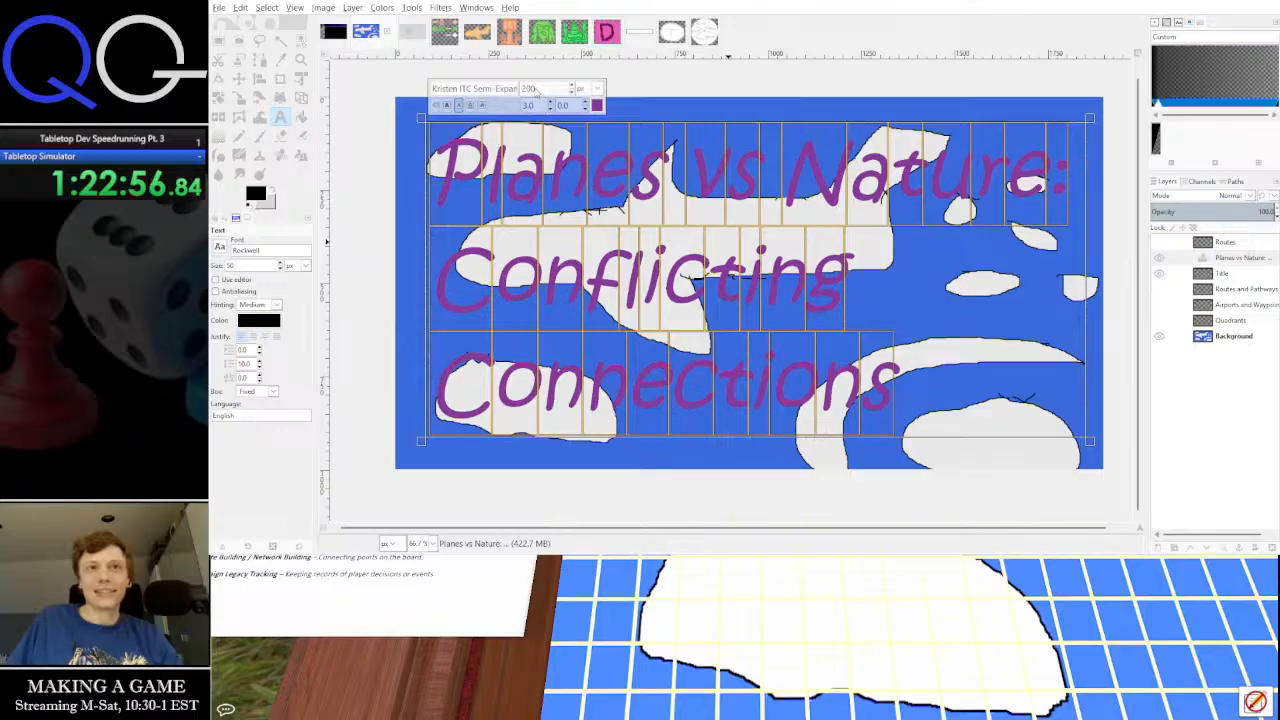
pyautogui.click(636, 290)
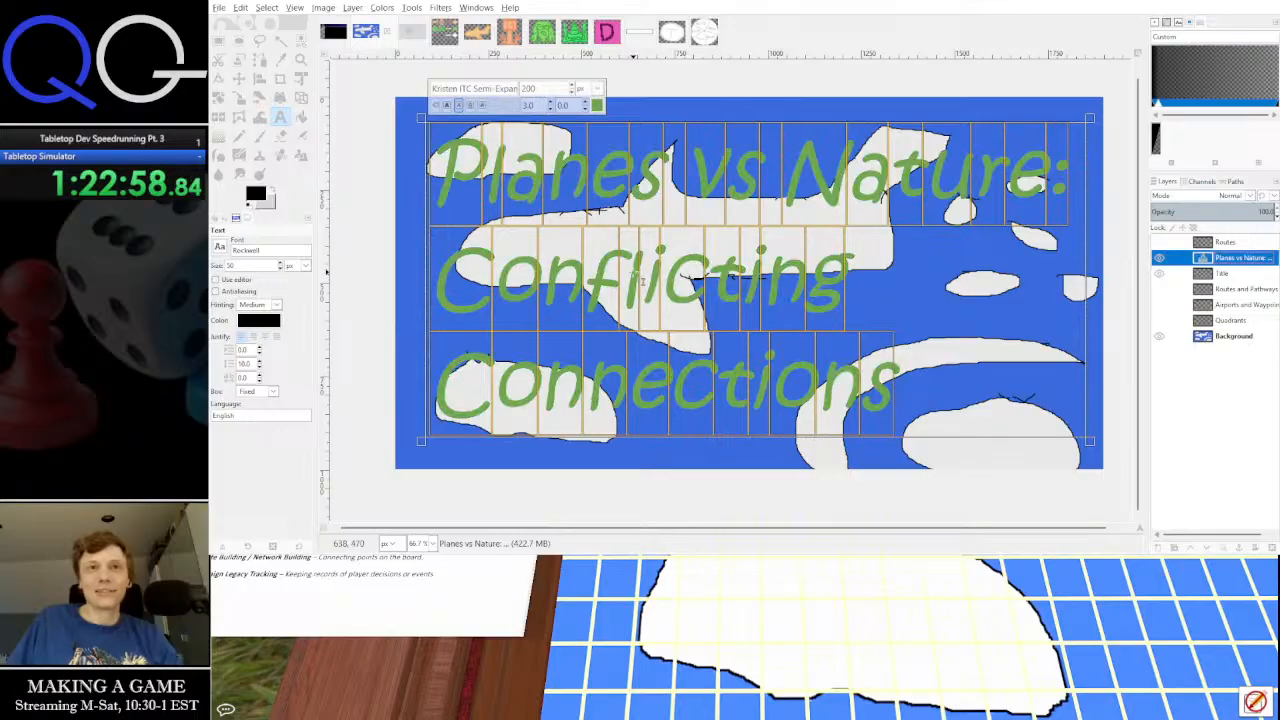
pyautogui.click(896, 467)
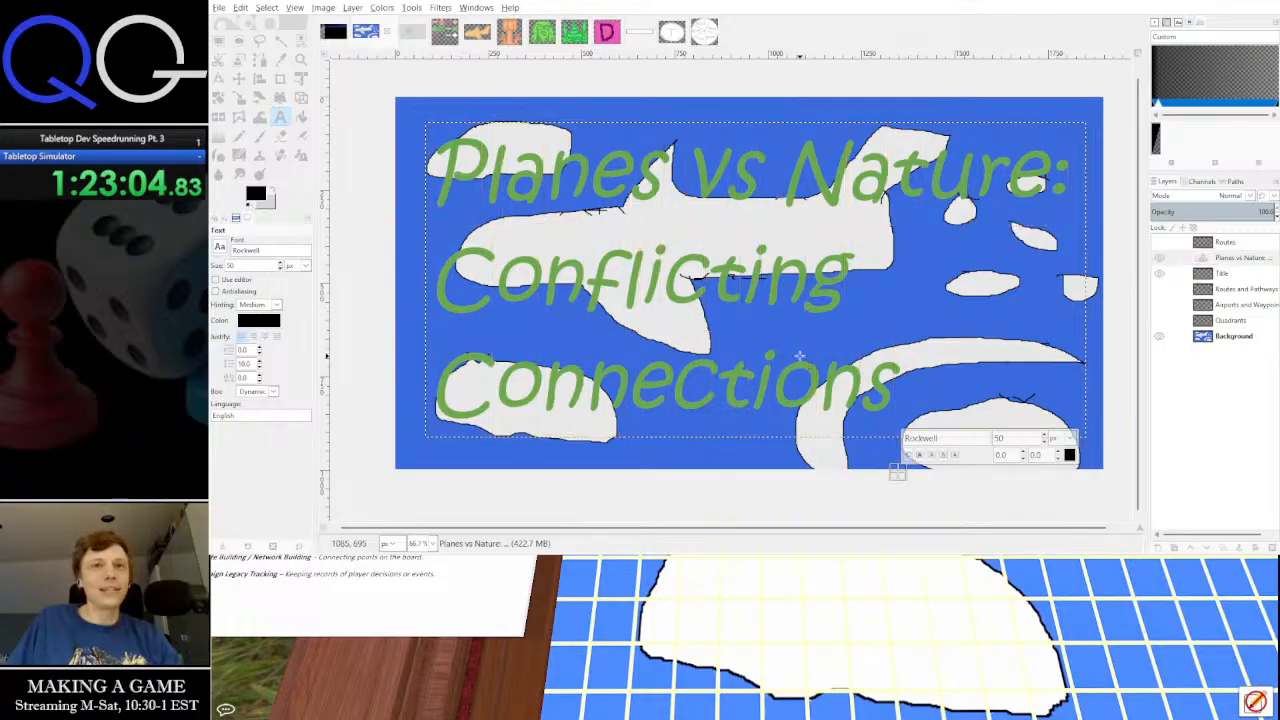
pyautogui.click(828, 456)
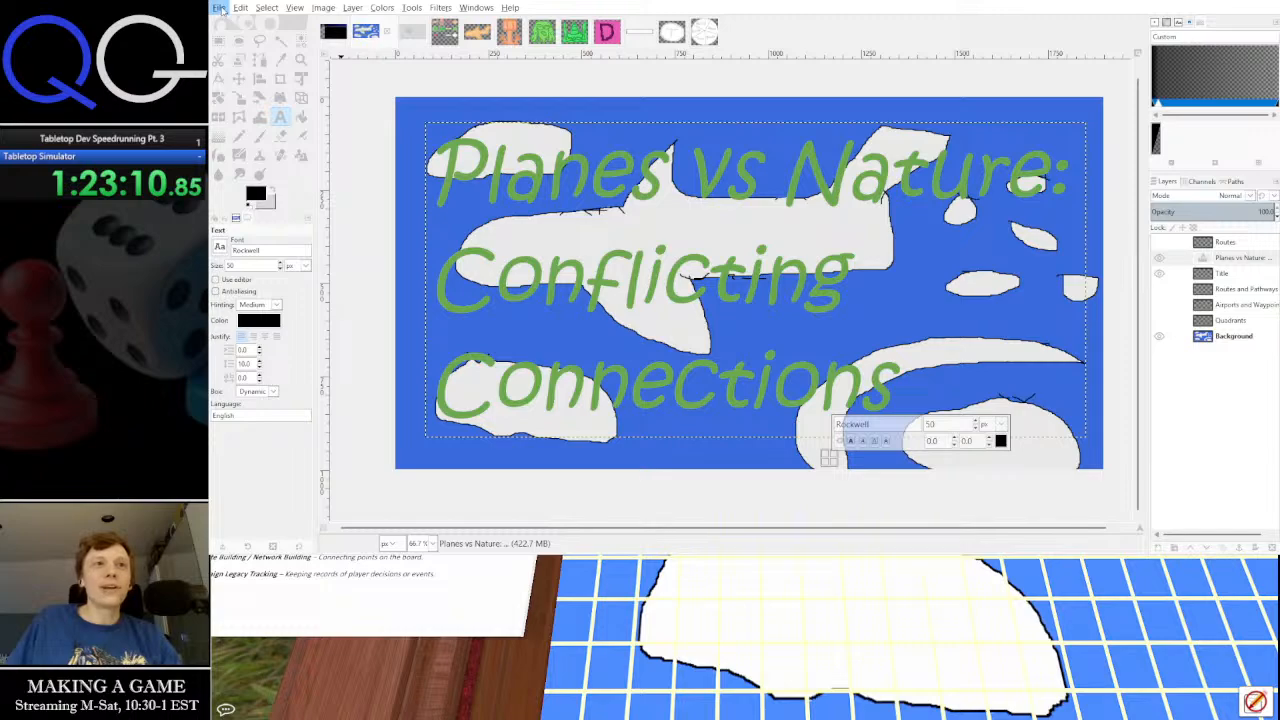
# Export the titled map image as Box Art.png in the planesnature folder
pyautogui.click(220, 8)
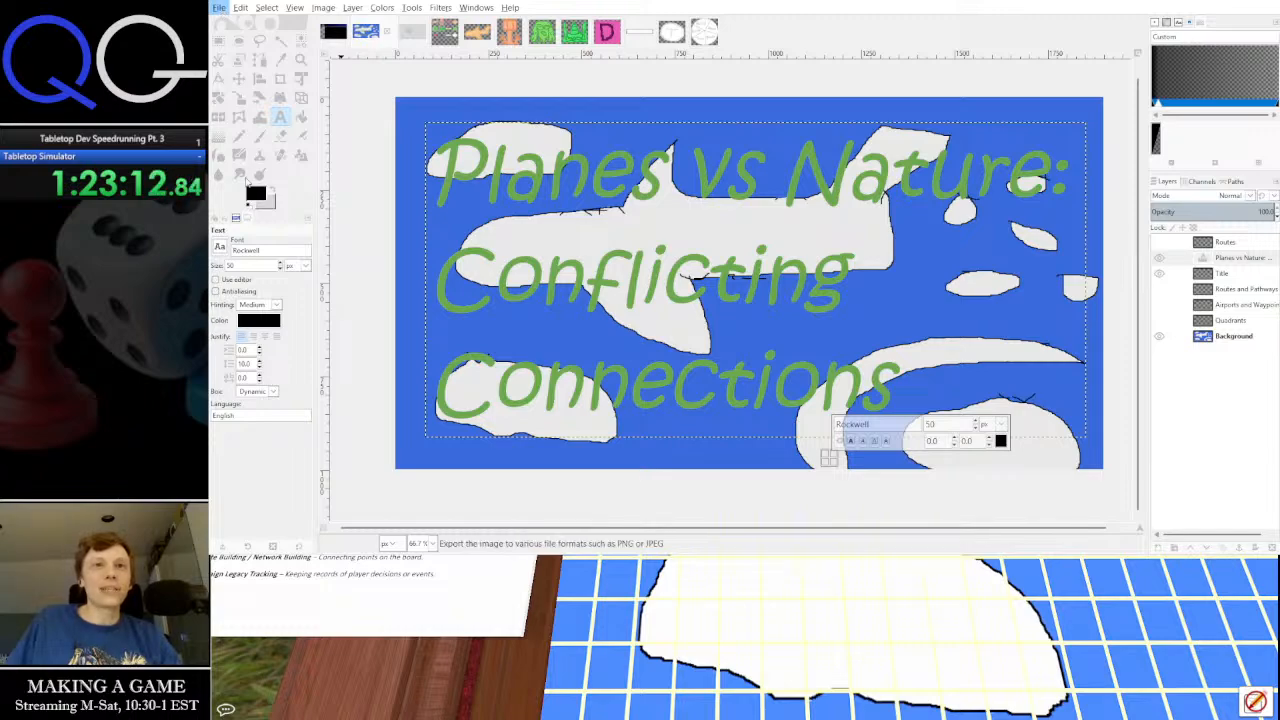
pyautogui.click(247, 180)
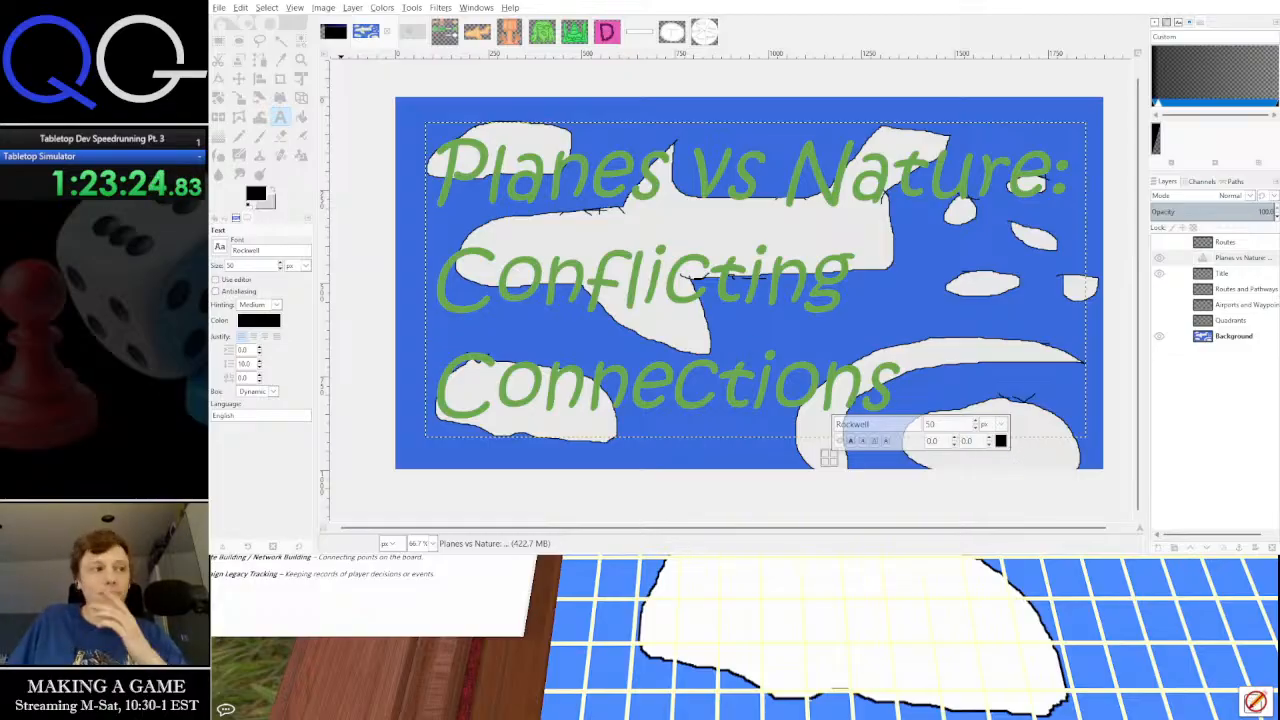
pyautogui.hotkey('ctrl', 'e')
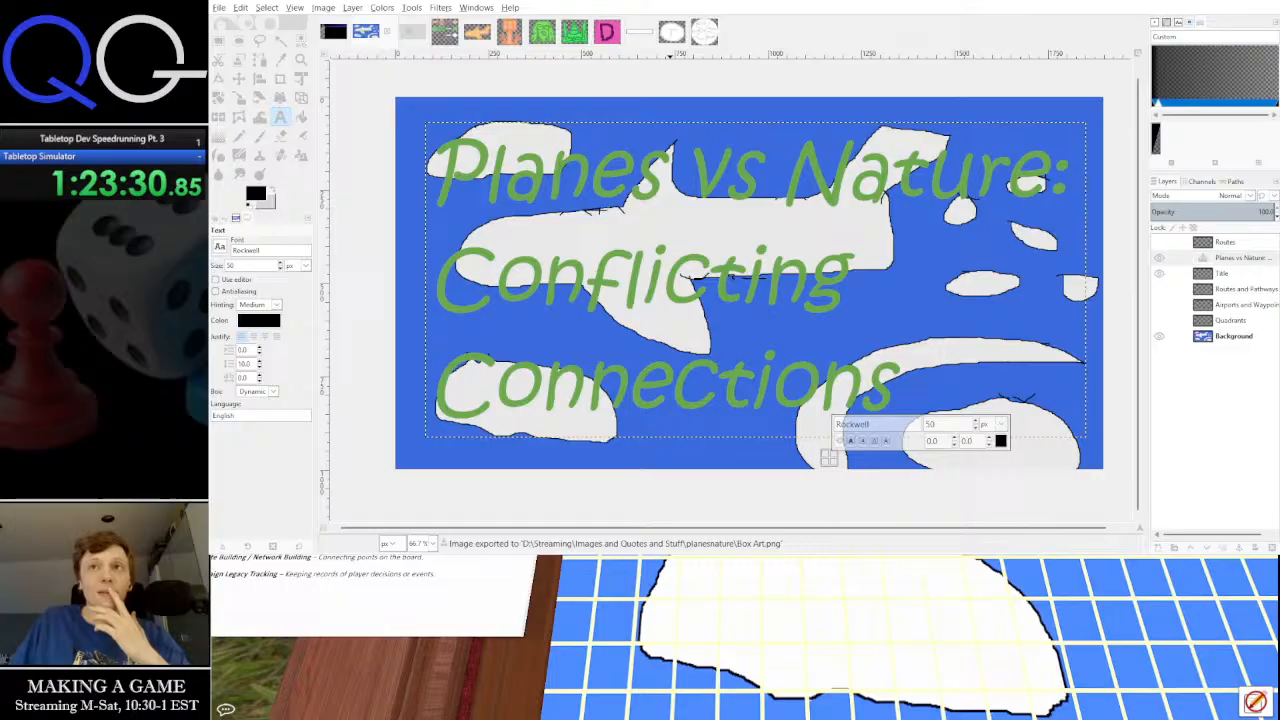
# Switch to Tabletop Simulator and set the exported Box Art image as the Workshop thumbnail
pyautogui.click(1207, 1)
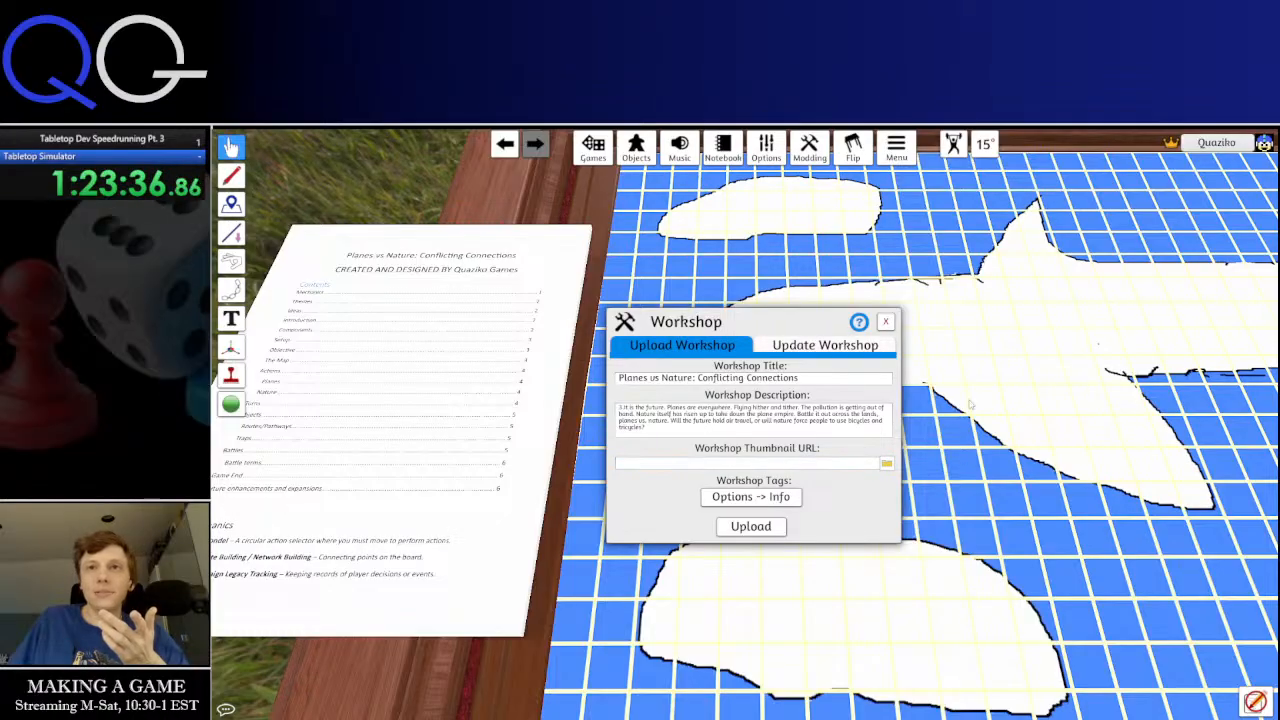
pyautogui.click(960, 656)
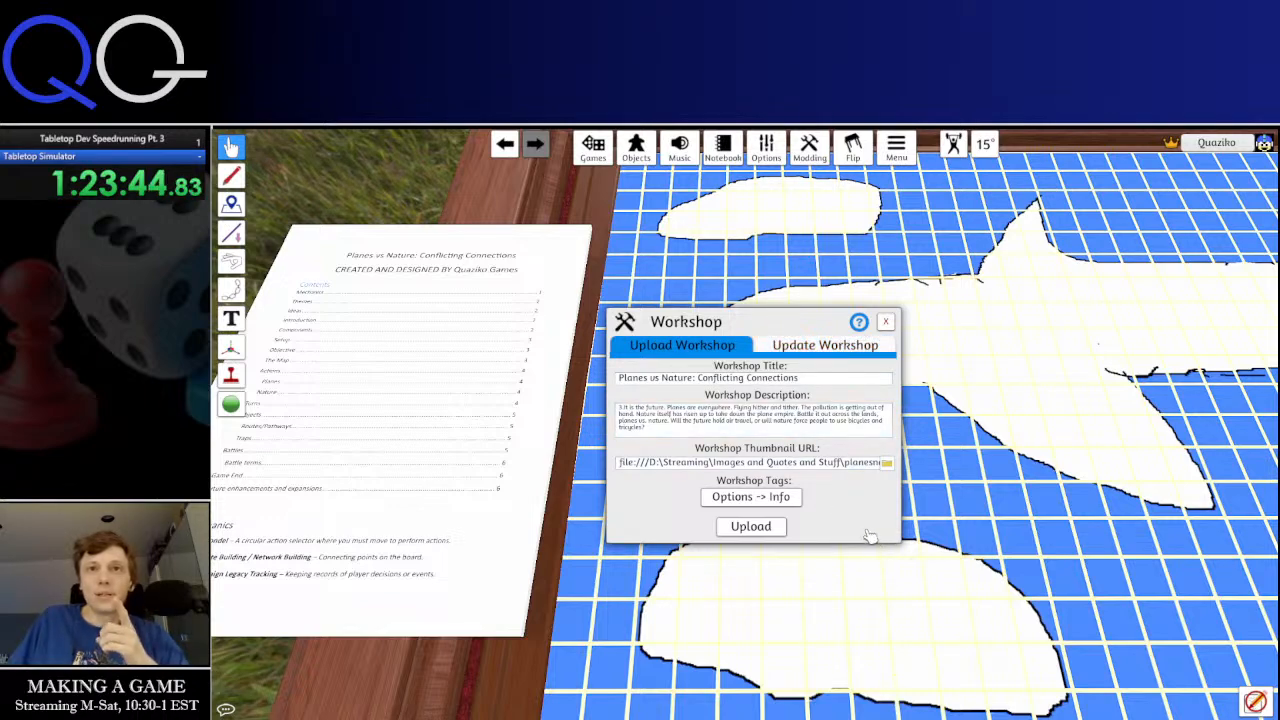
# Open the game info for the Workshop tags and enter "Planes Vs Nature: Conflictin" as the name
pyautogui.click(773, 500)
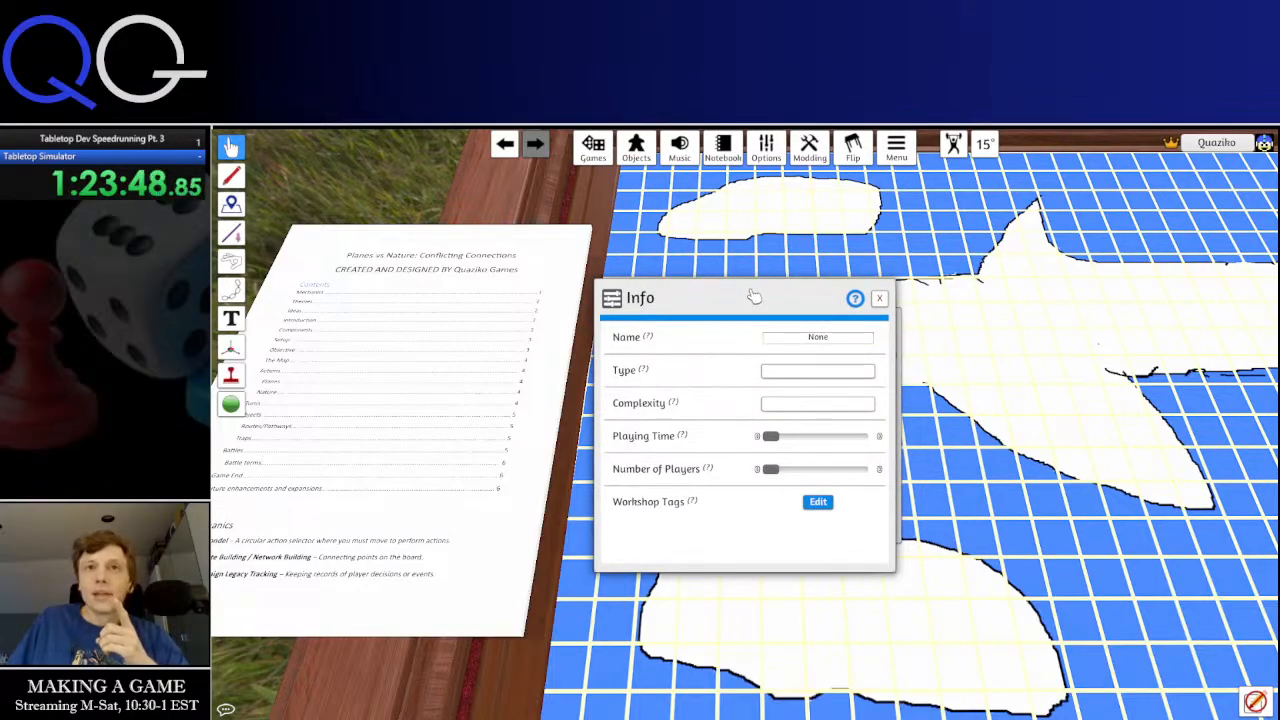
pyautogui.moveTo(751, 295); pyautogui.dragTo(675, 339)
pyautogui.click(742, 380)
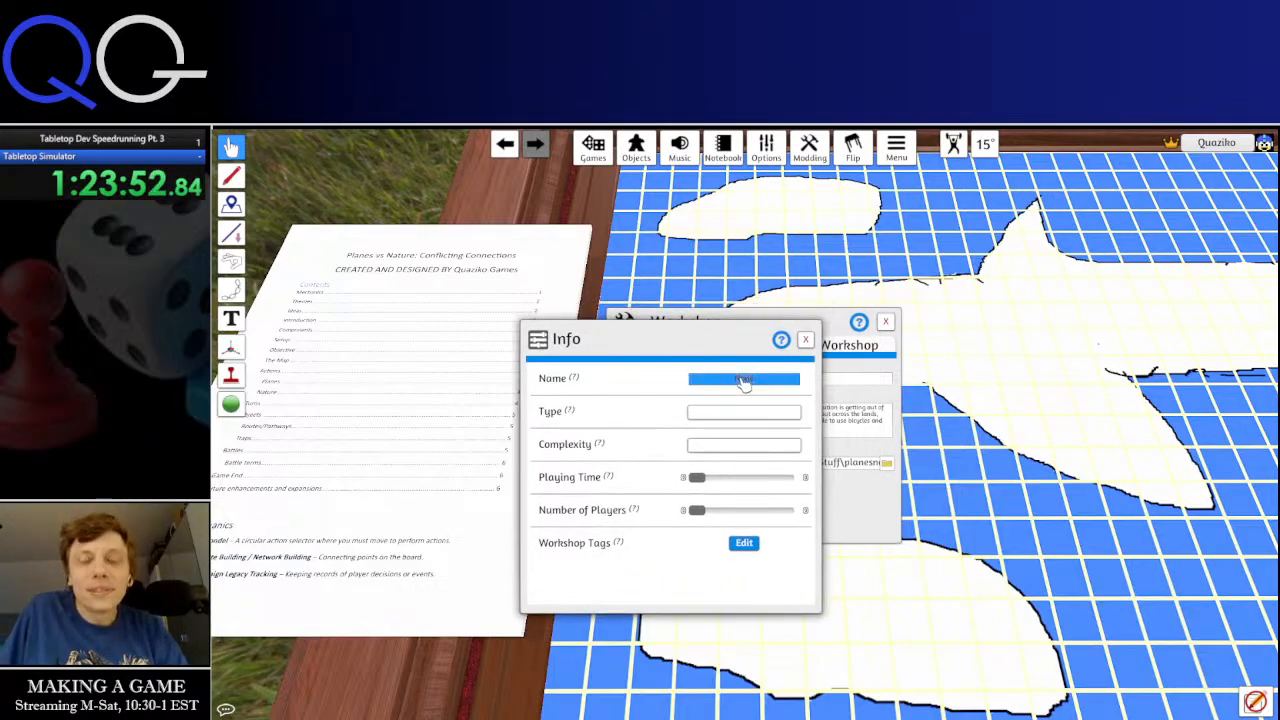
pyautogui.write('P')
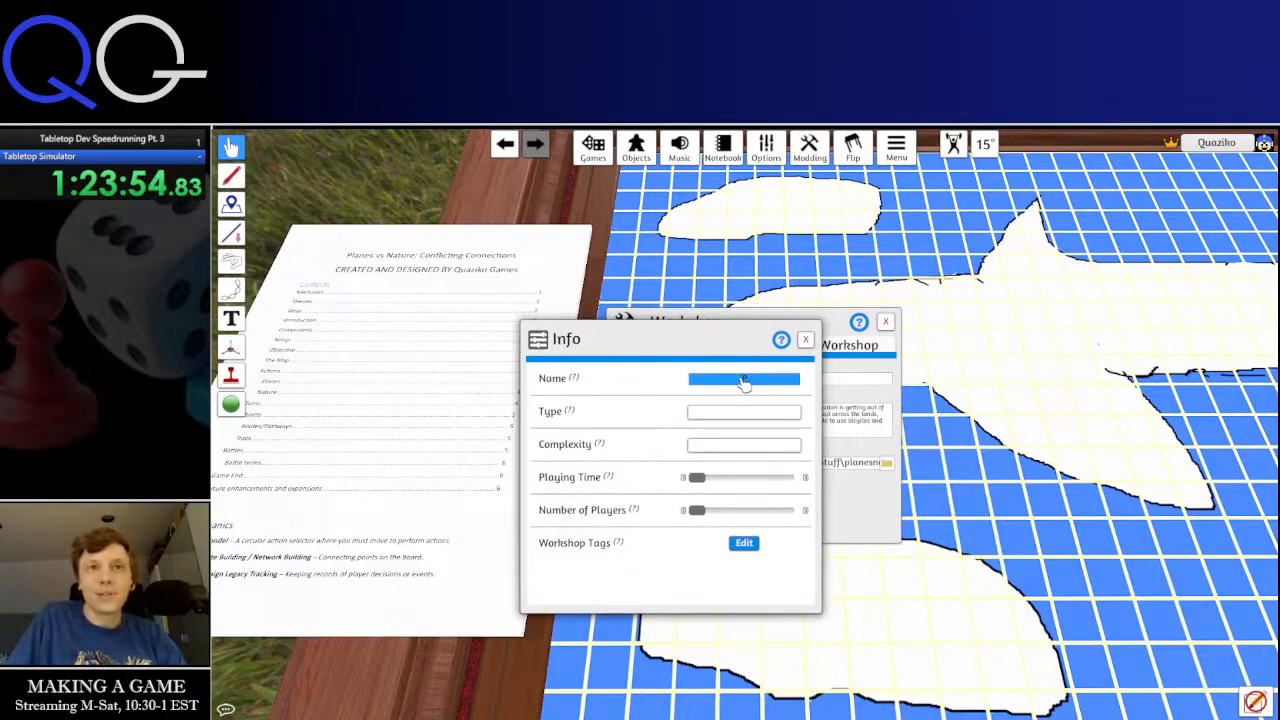
pyautogui.write('lanes V')
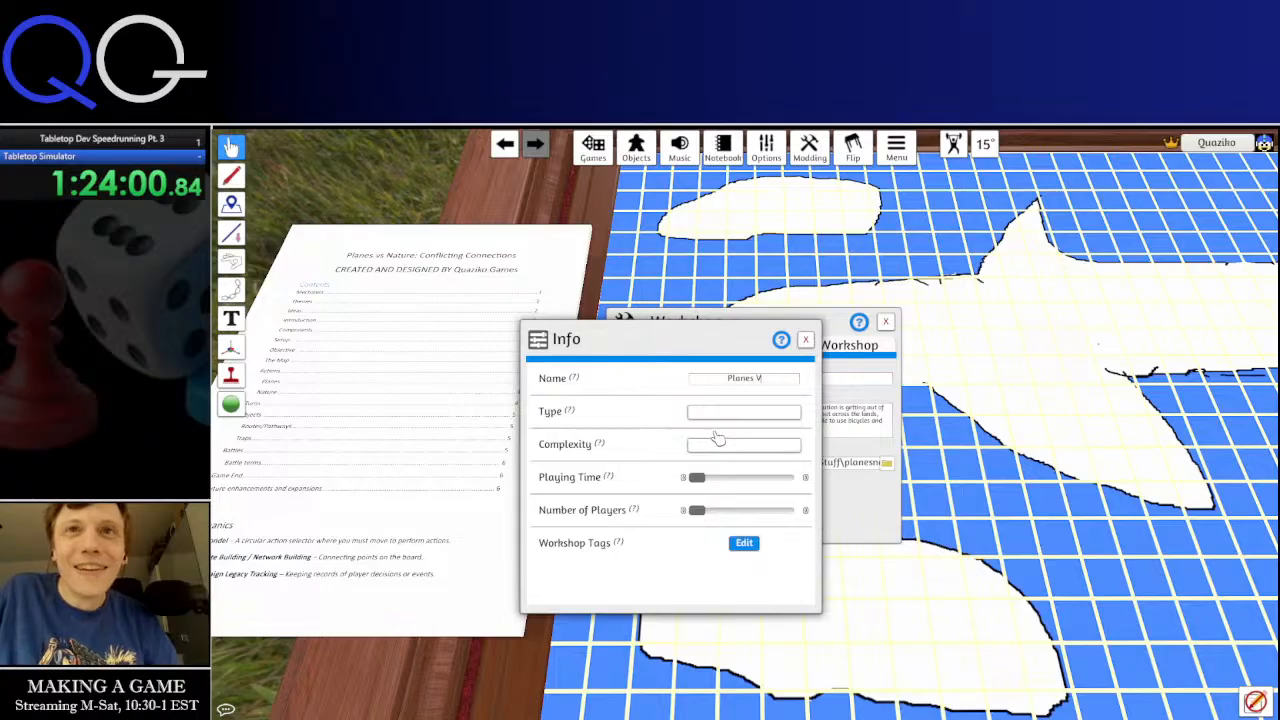
pyautogui.write('s Nature: ')
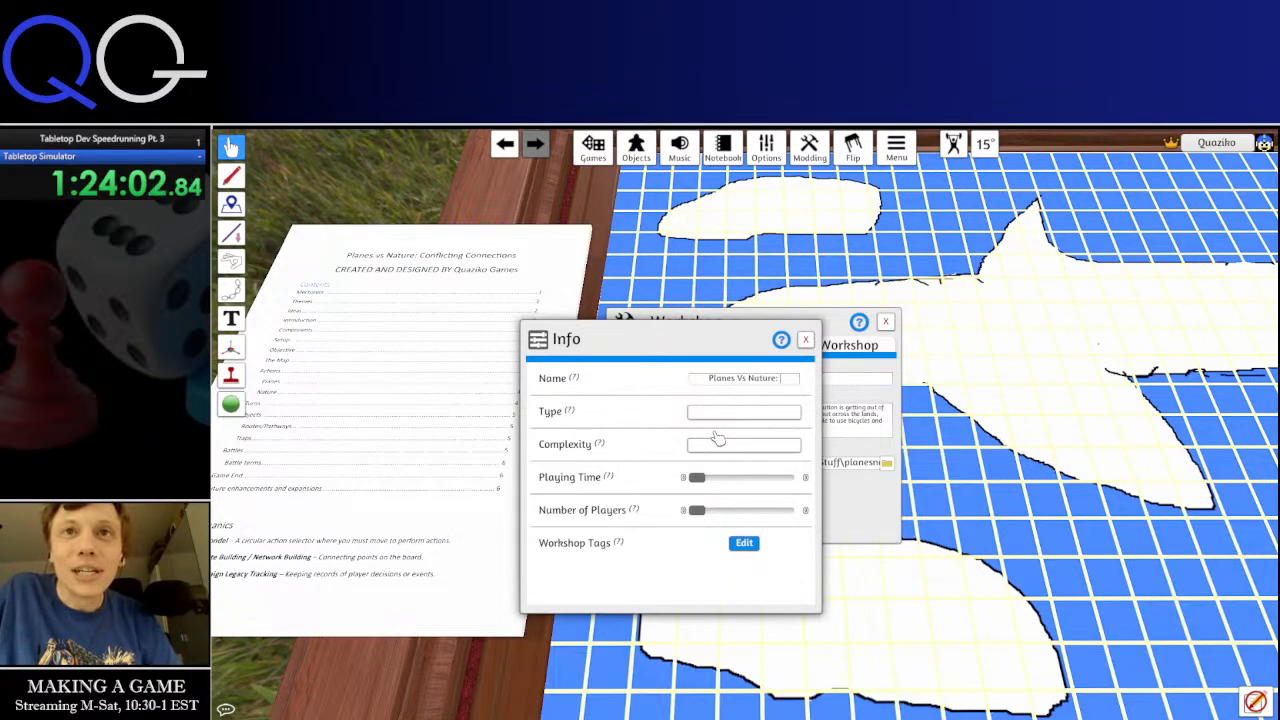
pyautogui.write('Conflictin')
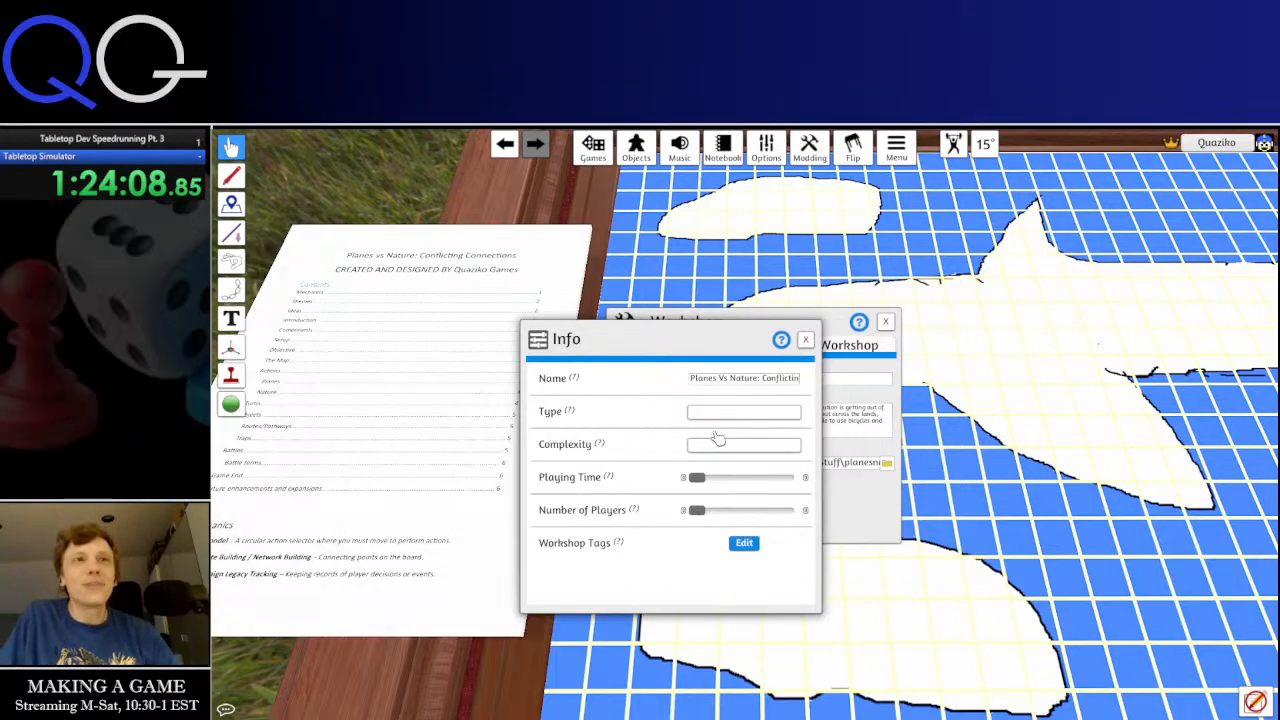
# Shorten the name in the game info to "Planes Vs Nature: CC"
pyautogui.press('BackSpace')
pyautogui.press('BackSpace')
pyautogui.press('BackSpace')
pyautogui.press('BackSpace')
pyautogui.press('BackSpace')
pyautogui.press('BackSpace')
pyautogui.press('BackSpace')
pyautogui.press('BackSpace')
pyautogui.press('BackSpace')
pyautogui.press('BackSpace')
pyautogui.press('BackSpace')
pyautogui.press('BackSpace')
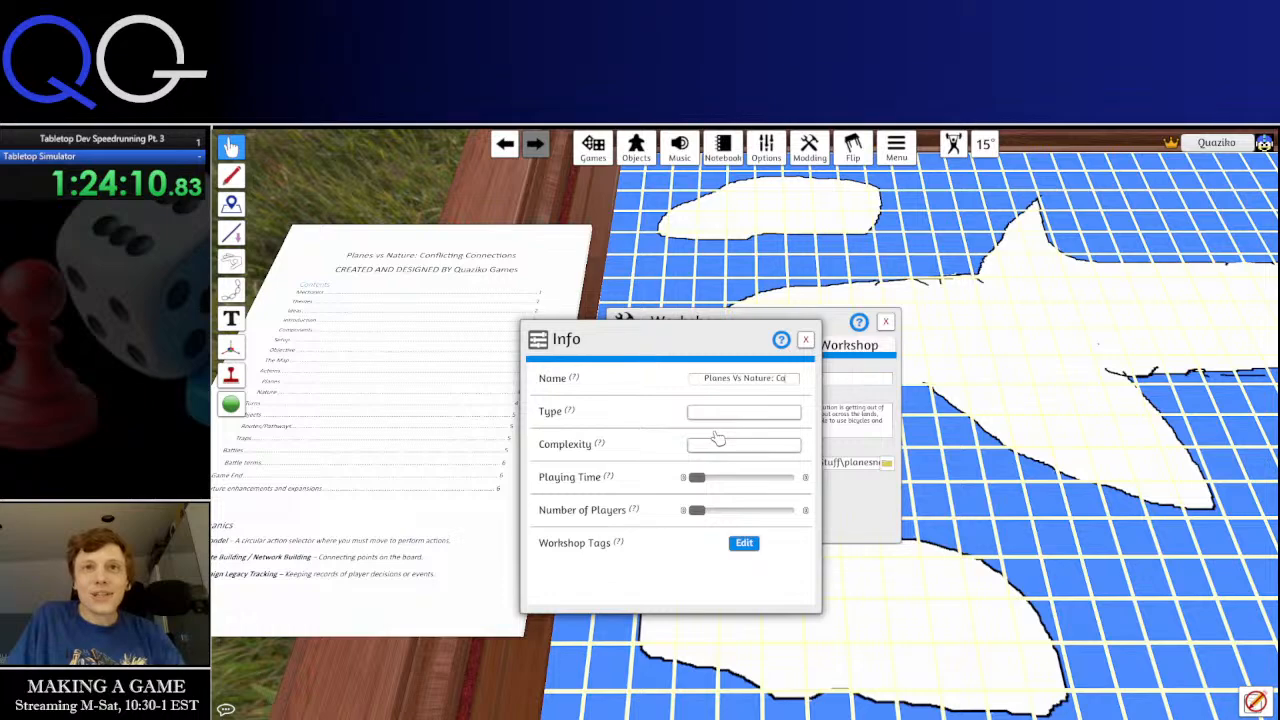
pyautogui.write(': Co')
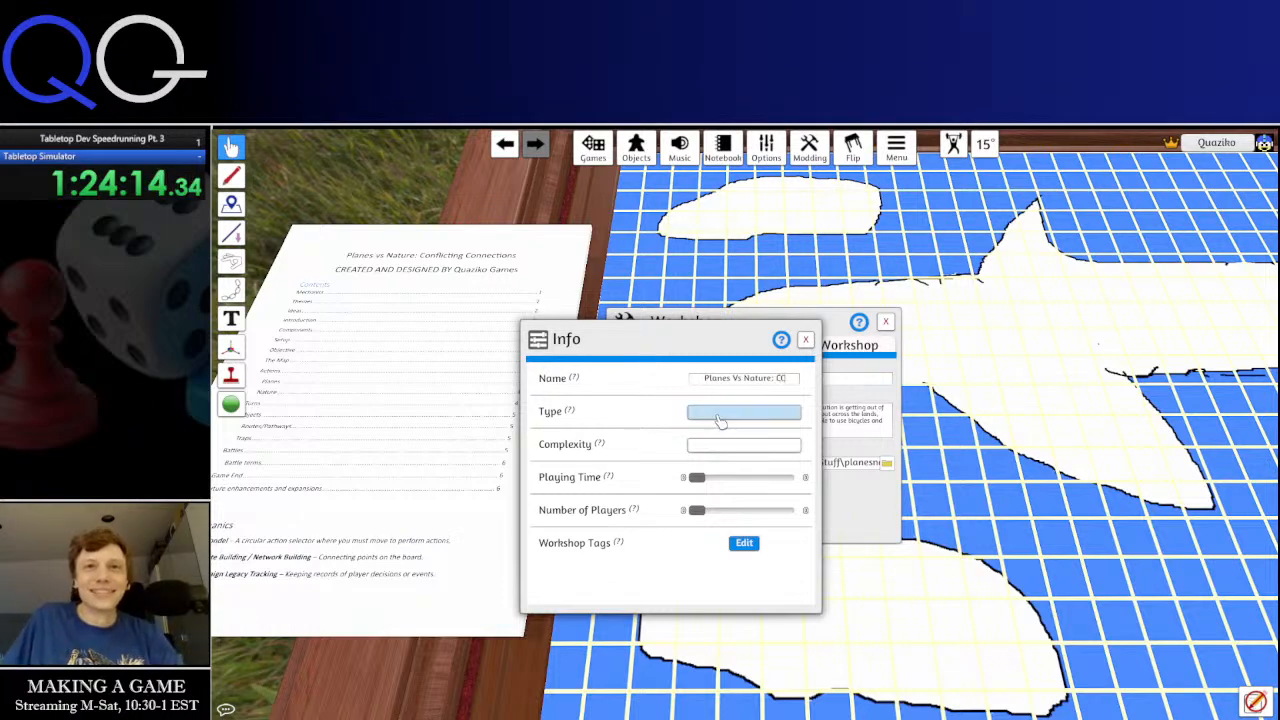
# Set the type to Game and the complexity to Medium Complexity in the game info
pyautogui.click(720, 414)
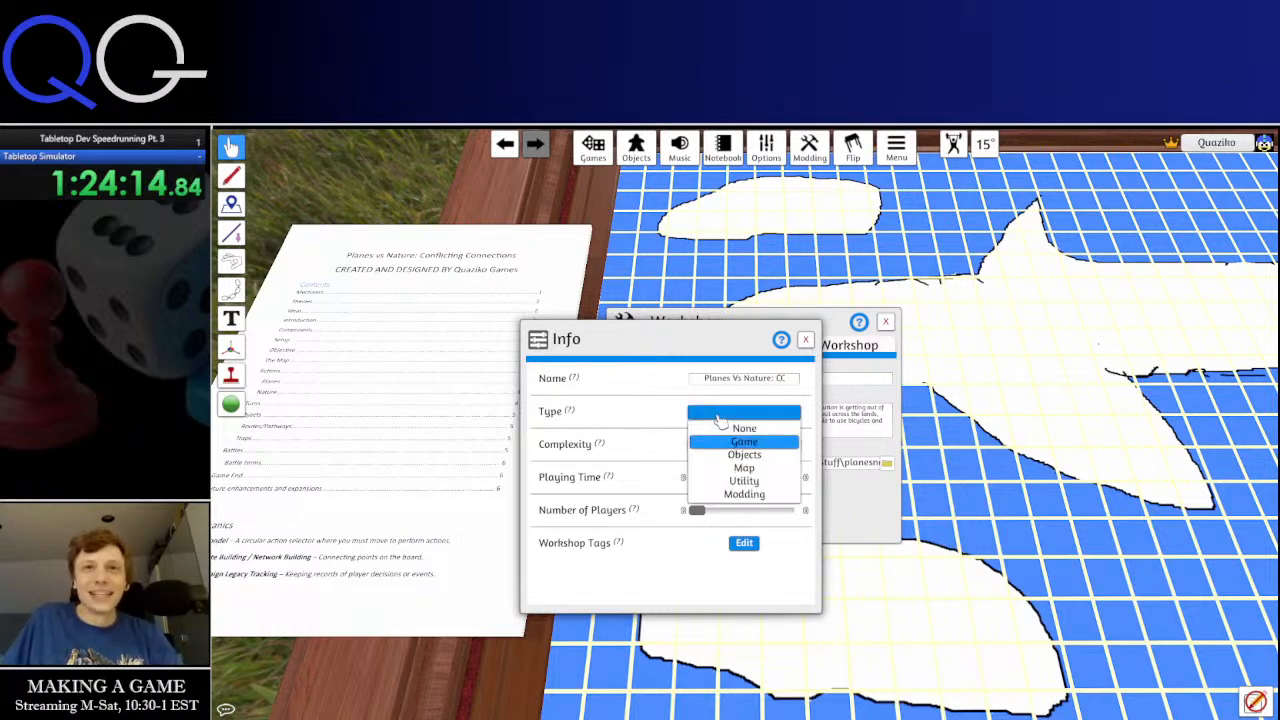
pyautogui.click(733, 441)
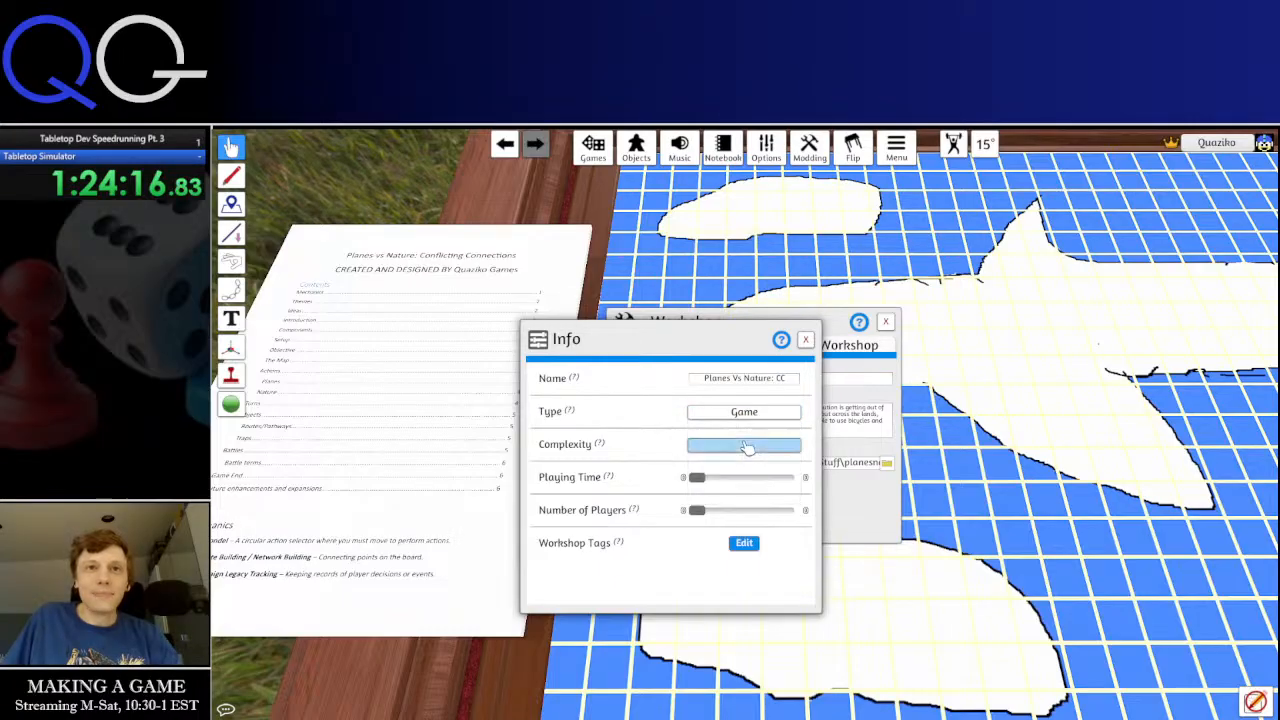
pyautogui.click(733, 452)
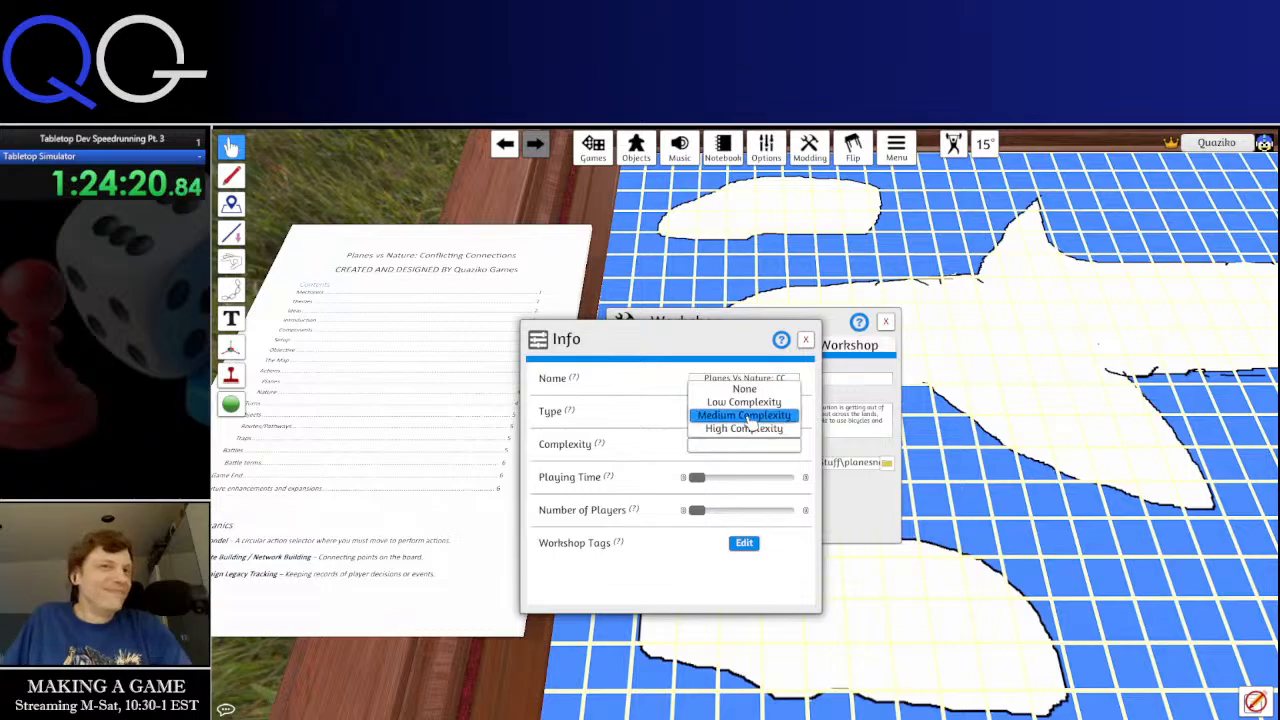
pyautogui.click(736, 452)
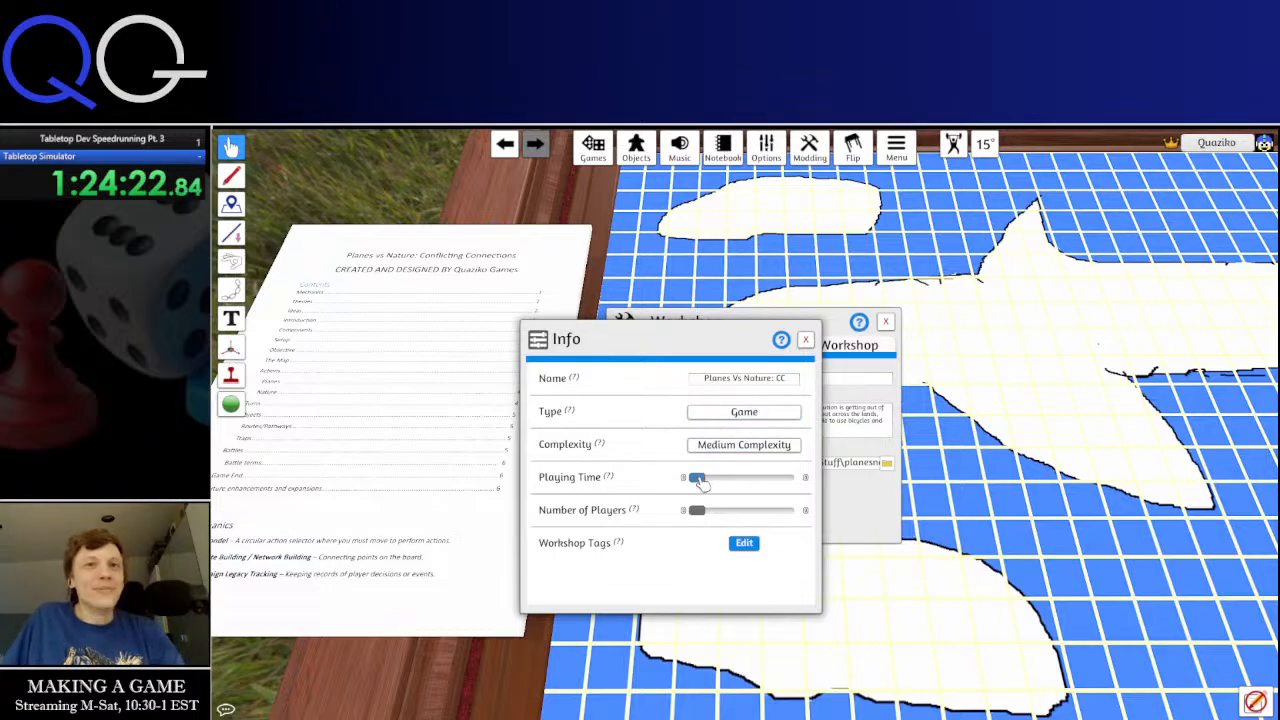
# Extend the maximum playing time to about half its range and set the number of players about a quarter of the way along
pyautogui.moveTo(697, 477); pyautogui.dragTo(760, 484)
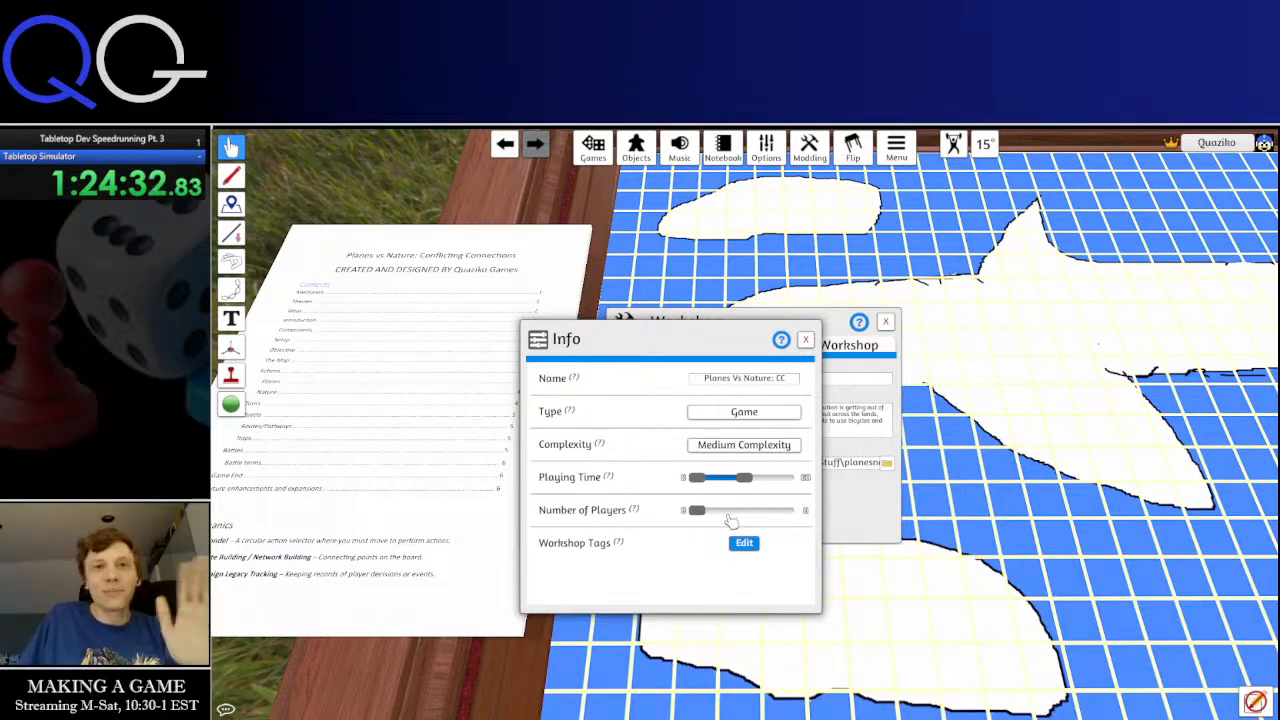
pyautogui.moveTo(705, 515); pyautogui.dragTo(736, 515)
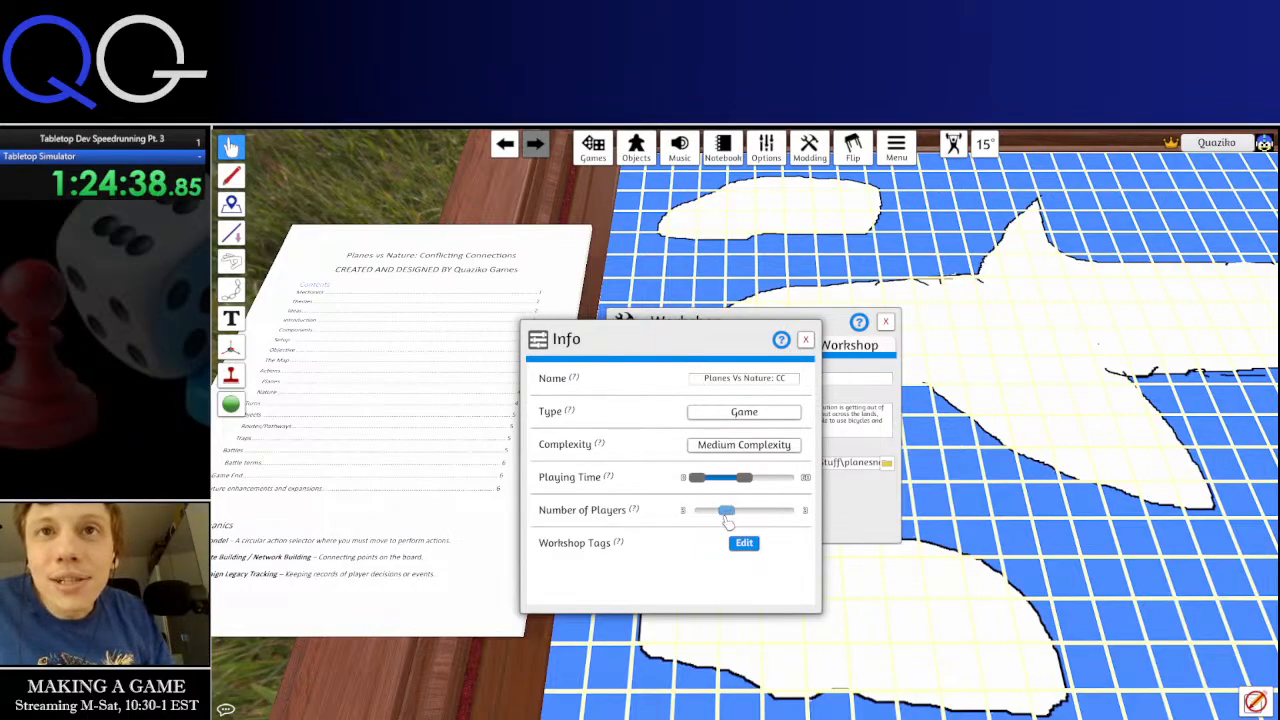
pyautogui.moveTo(727, 515); pyautogui.dragTo(717, 515)
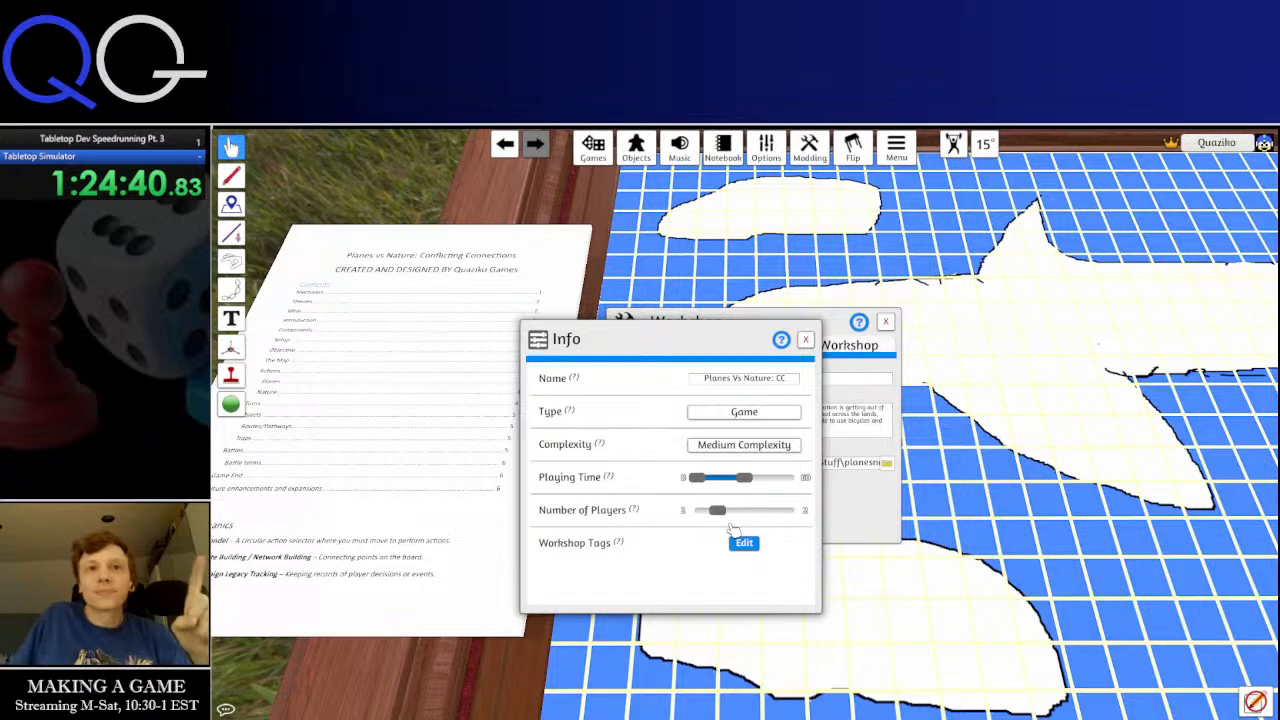
# Add the game tags Board Games, Original Games, Strategy Games, Wargames and Thematic Games to the Workshop tags
pyautogui.click(743, 543)
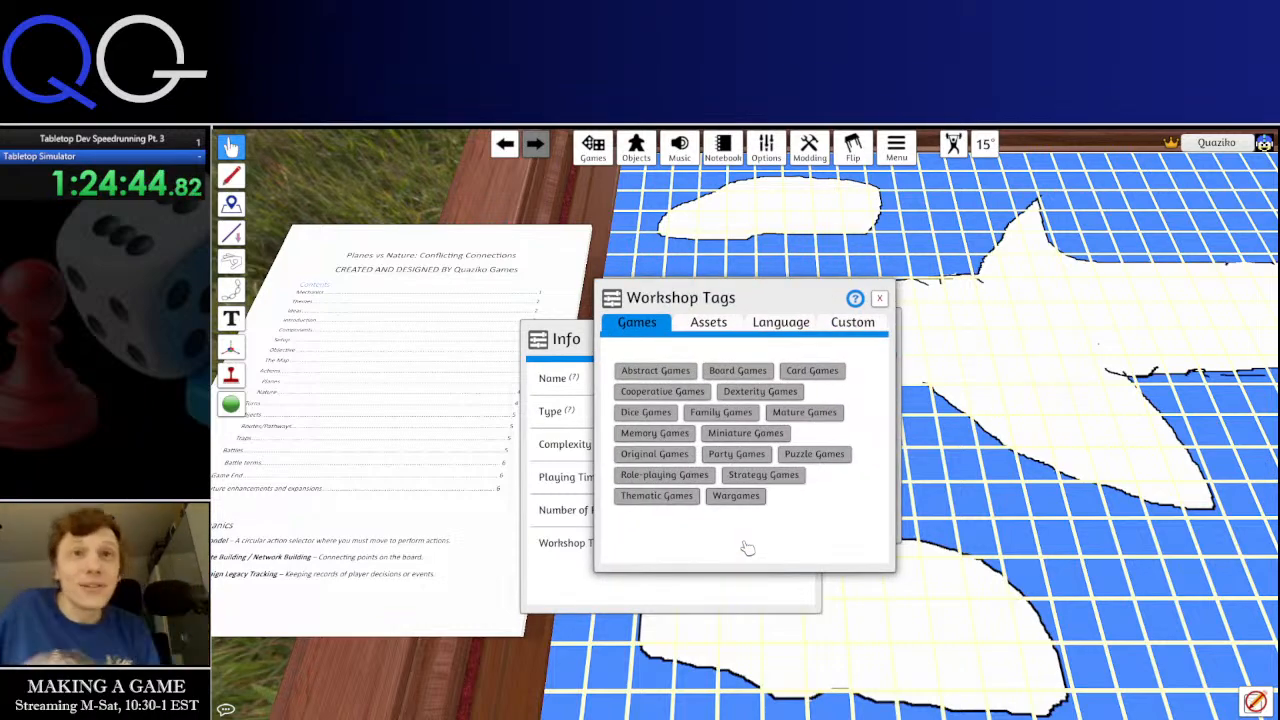
pyautogui.click(752, 376)
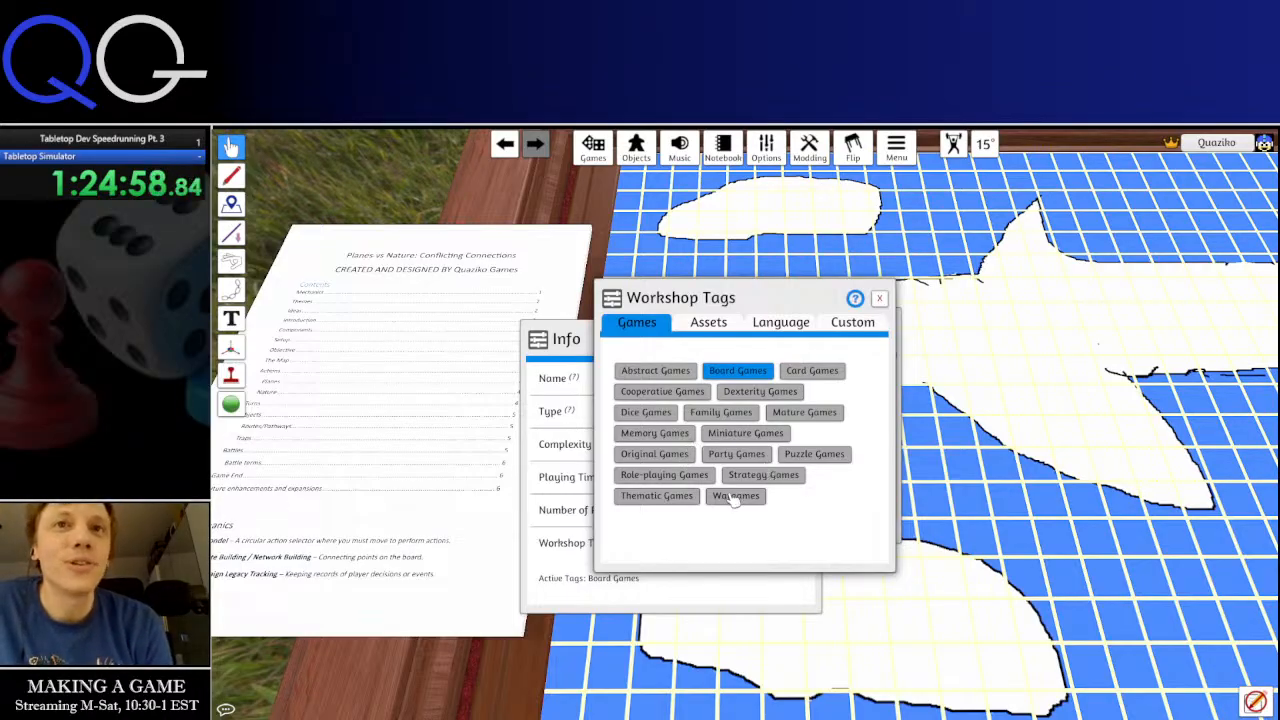
pyautogui.click(688, 458)
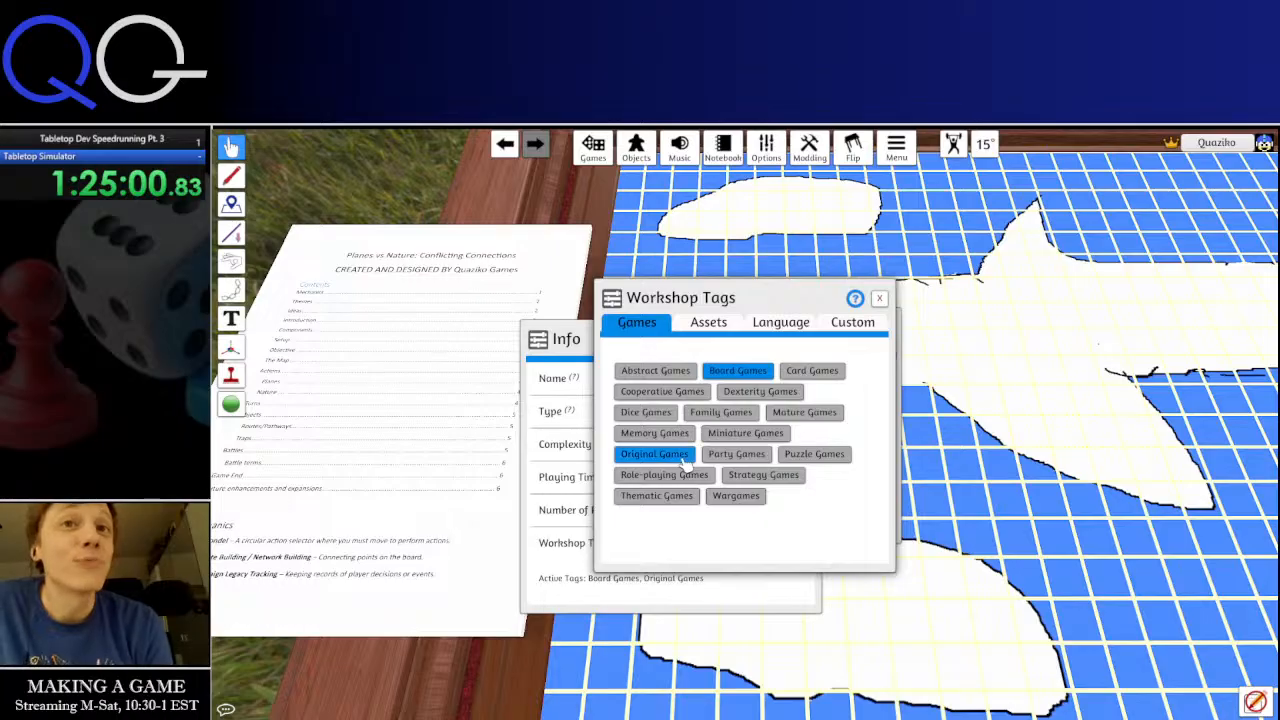
pyautogui.click(766, 478)
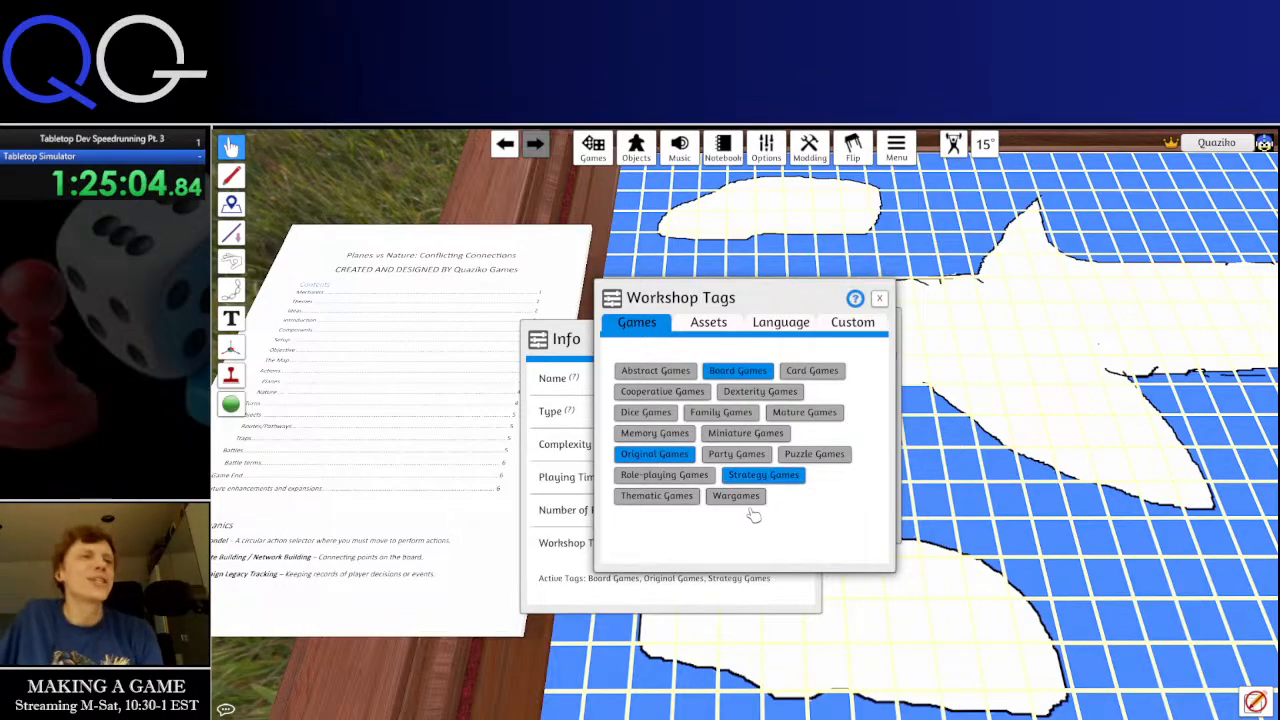
pyautogui.click(749, 496)
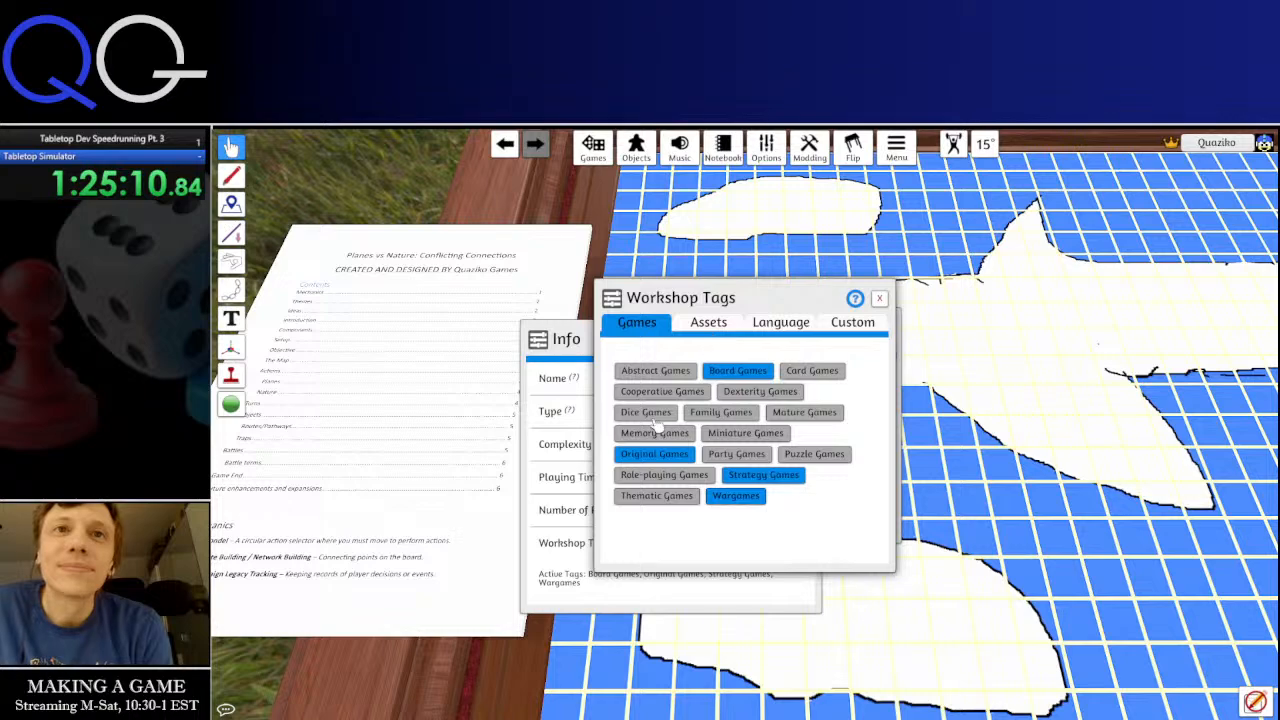
pyautogui.click(672, 498)
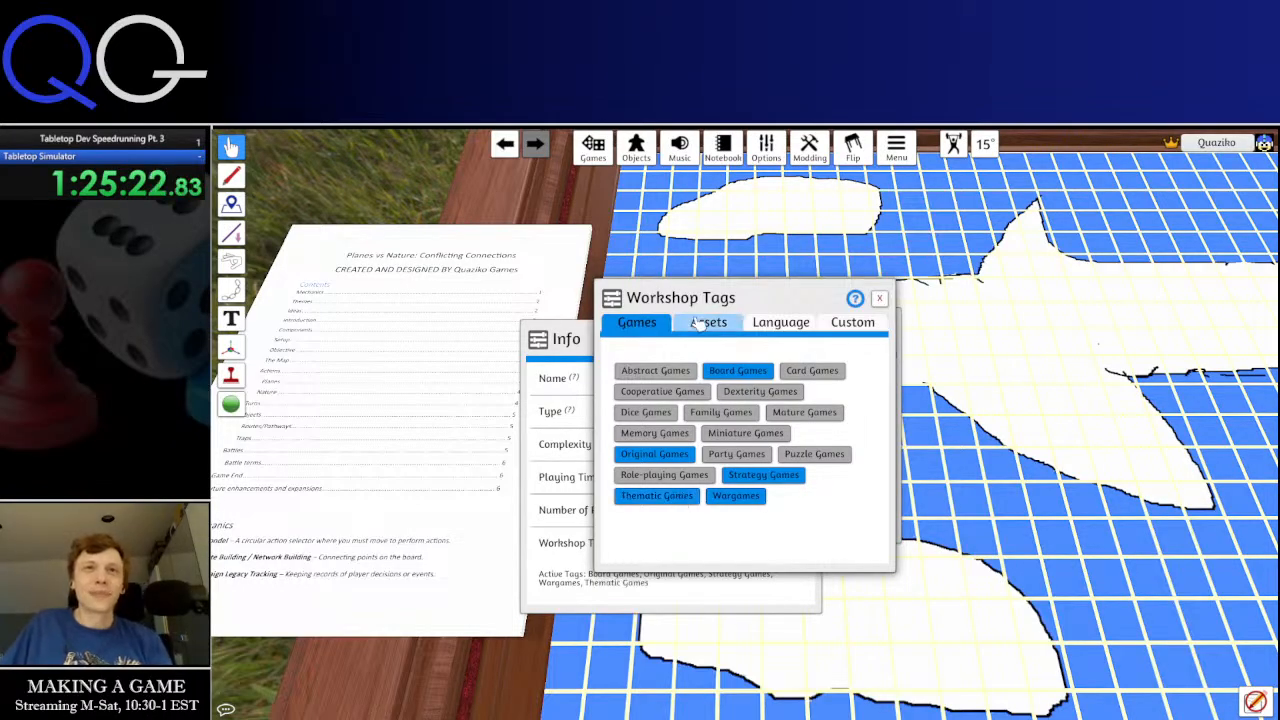
# Add the asset tags Backgrounds and Components to the Workshop tags
pyautogui.click(698, 326)
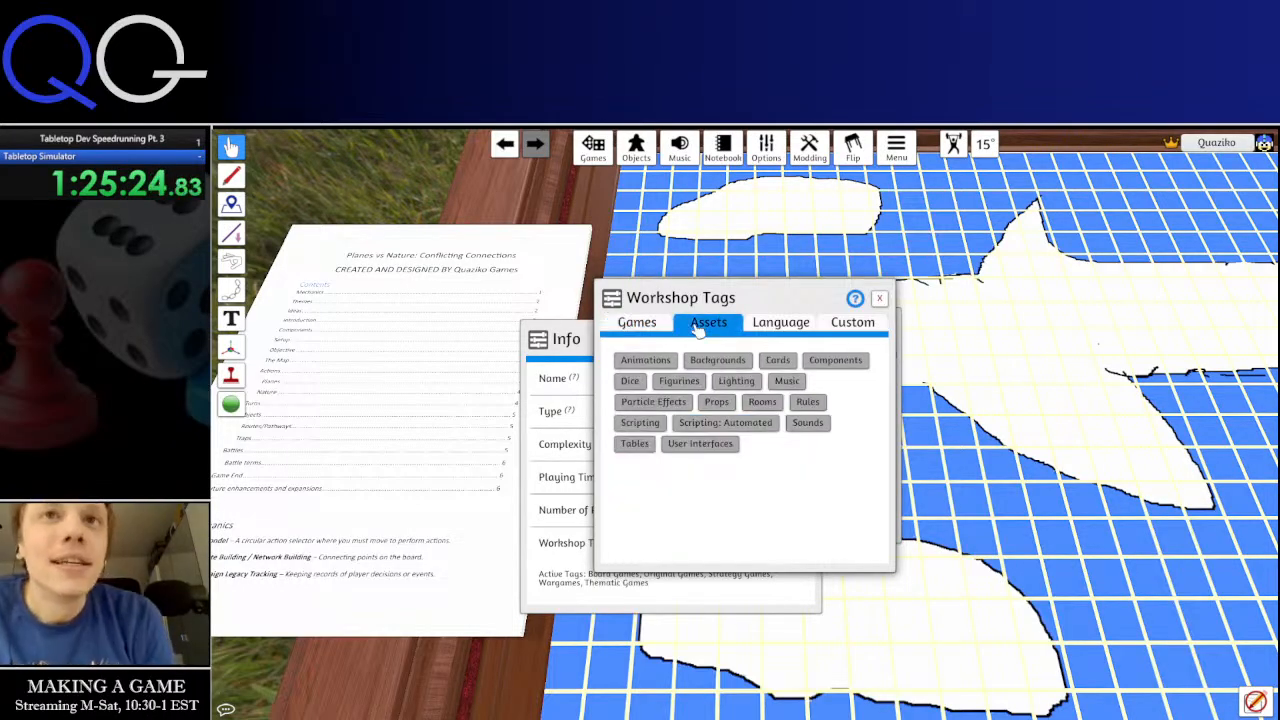
pyautogui.click(717, 363)
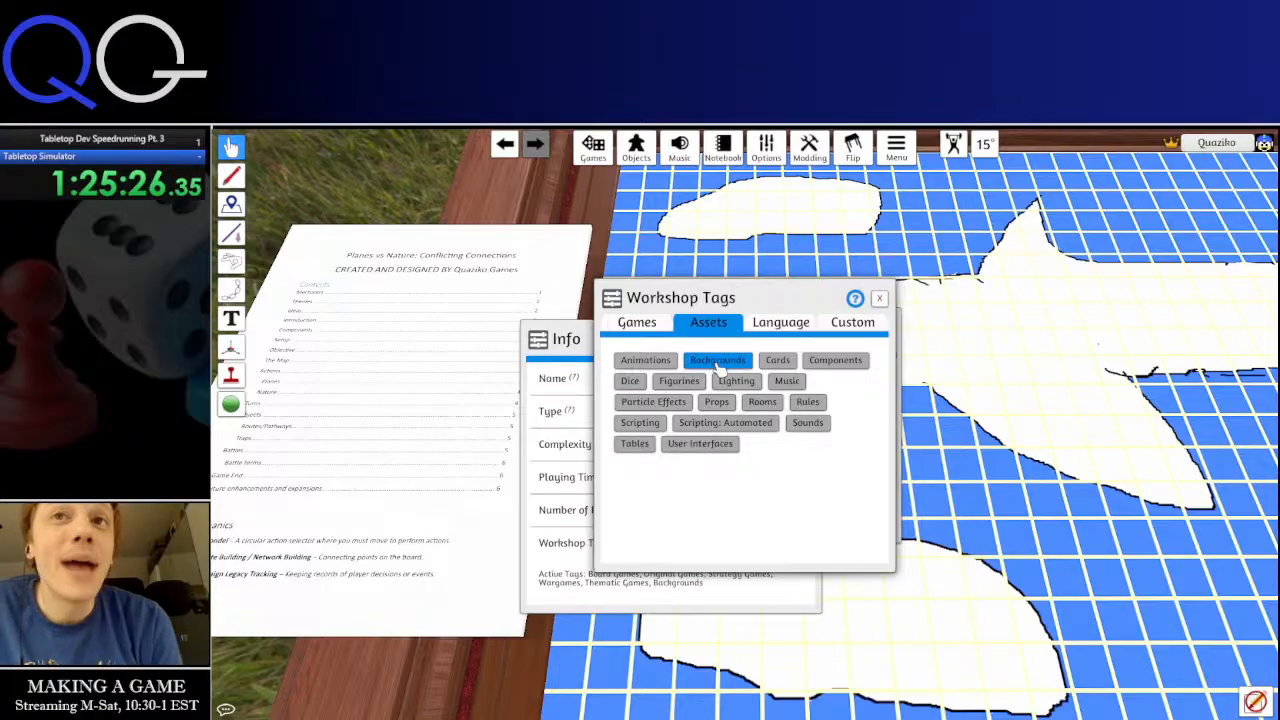
pyautogui.click(842, 364)
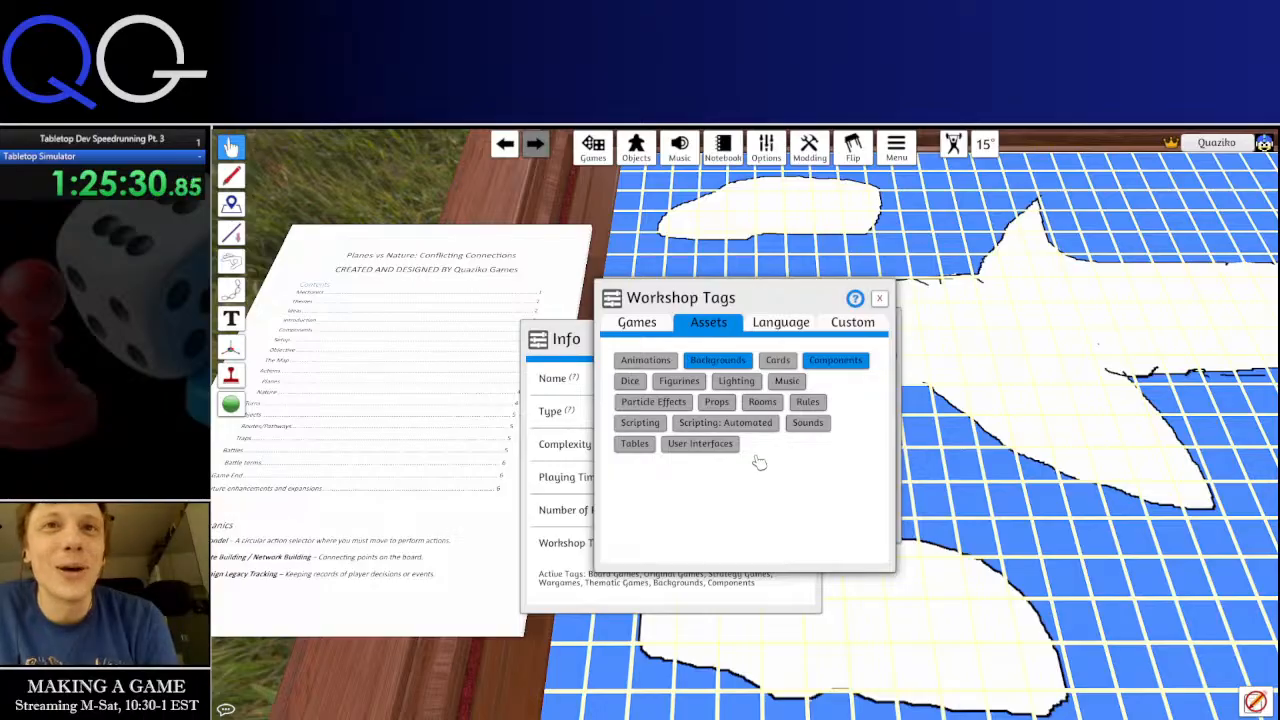
# Add the Rules asset tag and the English language tag to the Workshop tags, then close the tags and game info
pyautogui.click(806, 403)
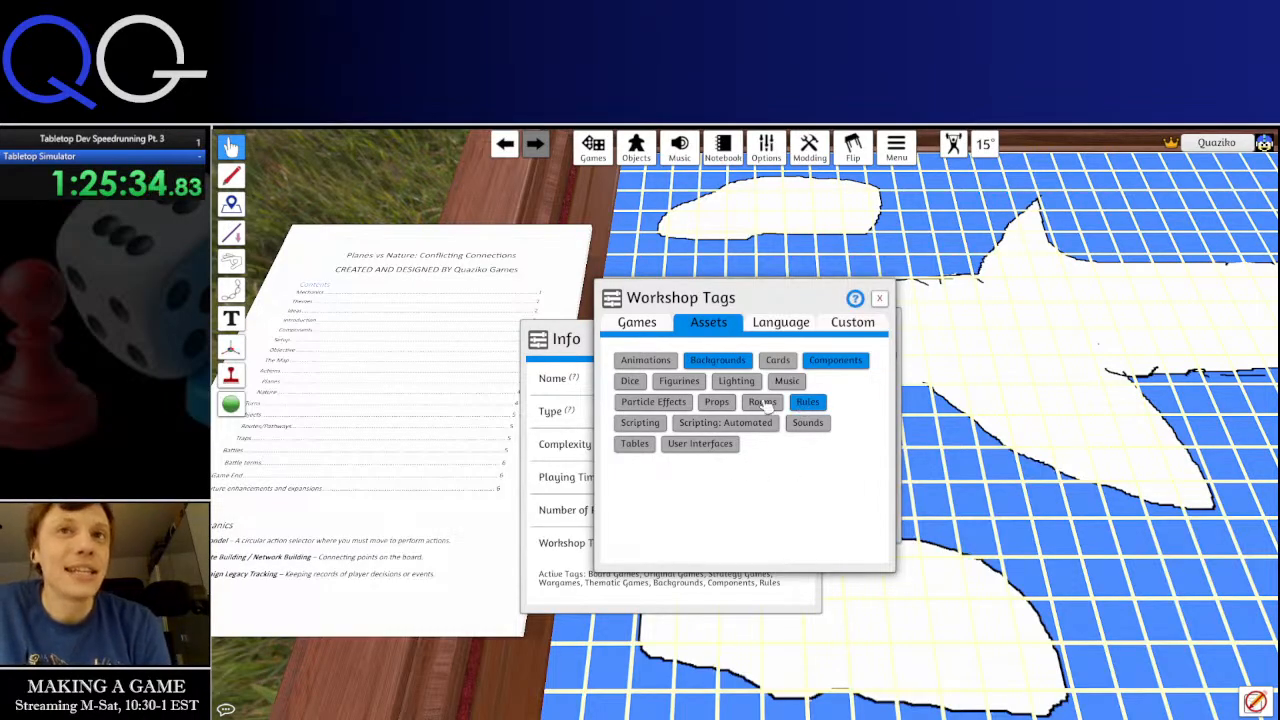
pyautogui.click(781, 322)
pyautogui.click(636, 368)
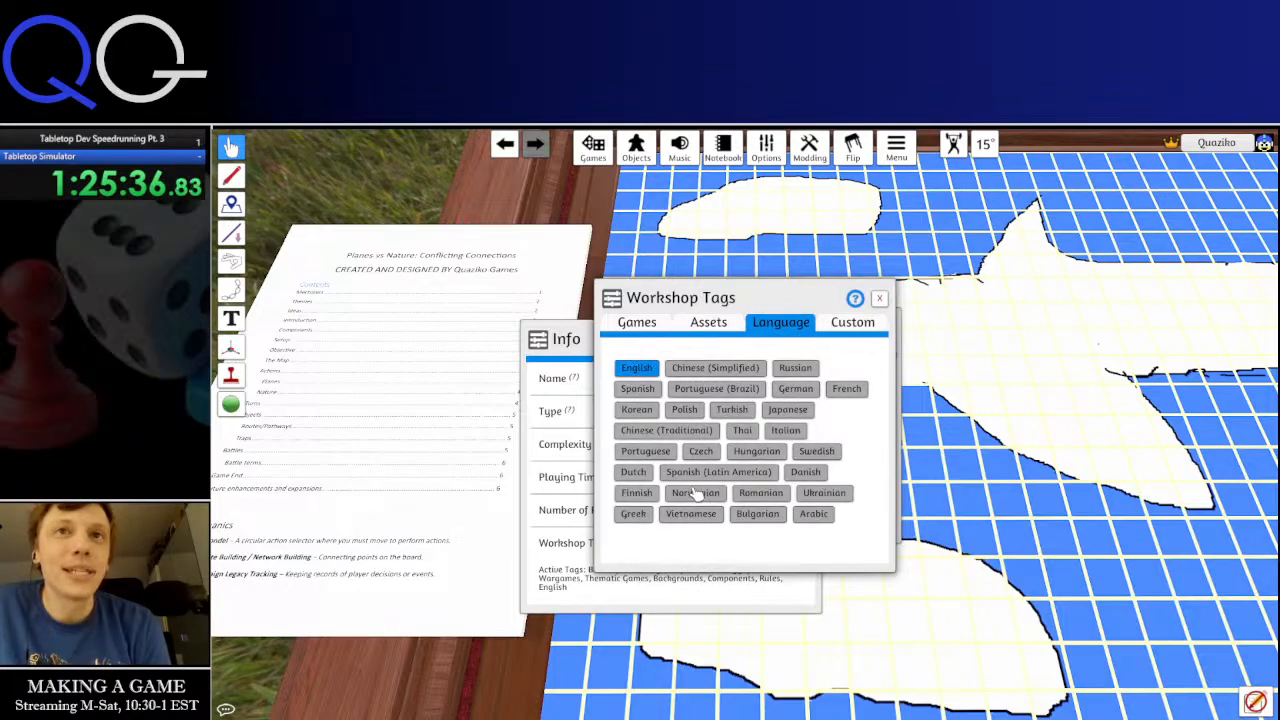
pyautogui.click(854, 324)
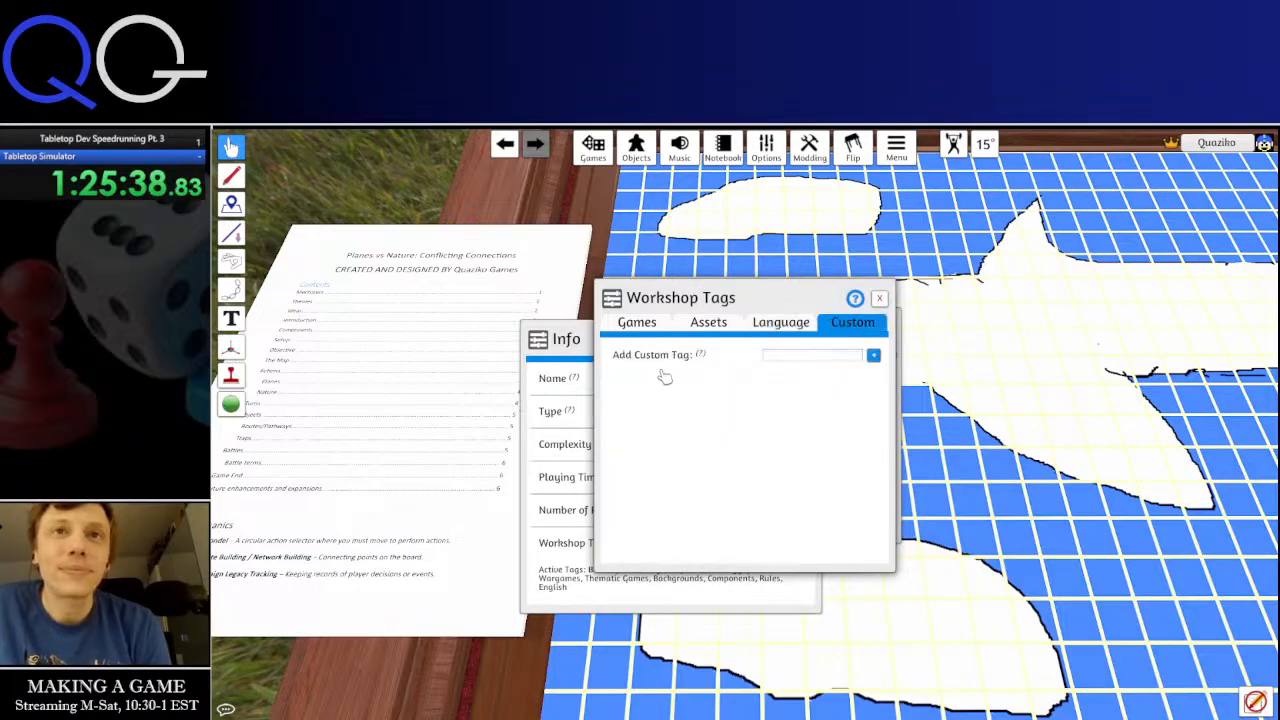
pyautogui.click(638, 324)
pyautogui.click(879, 298)
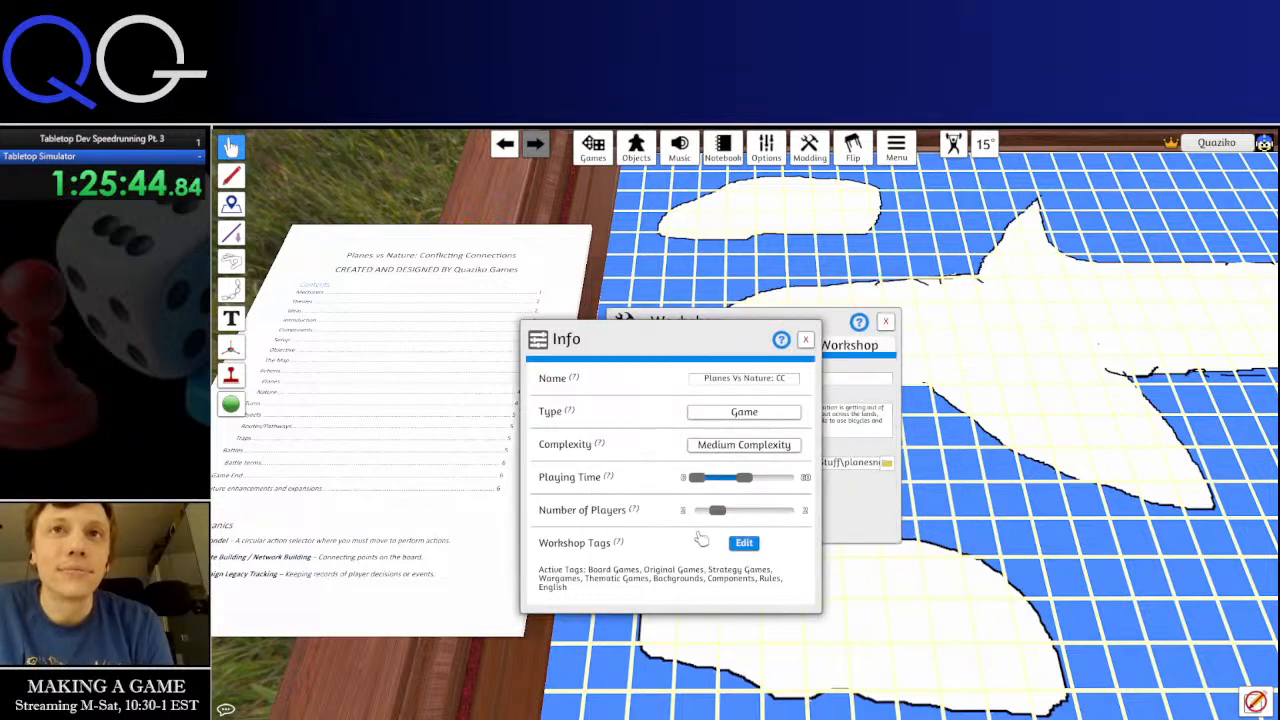
pyautogui.click(806, 341)
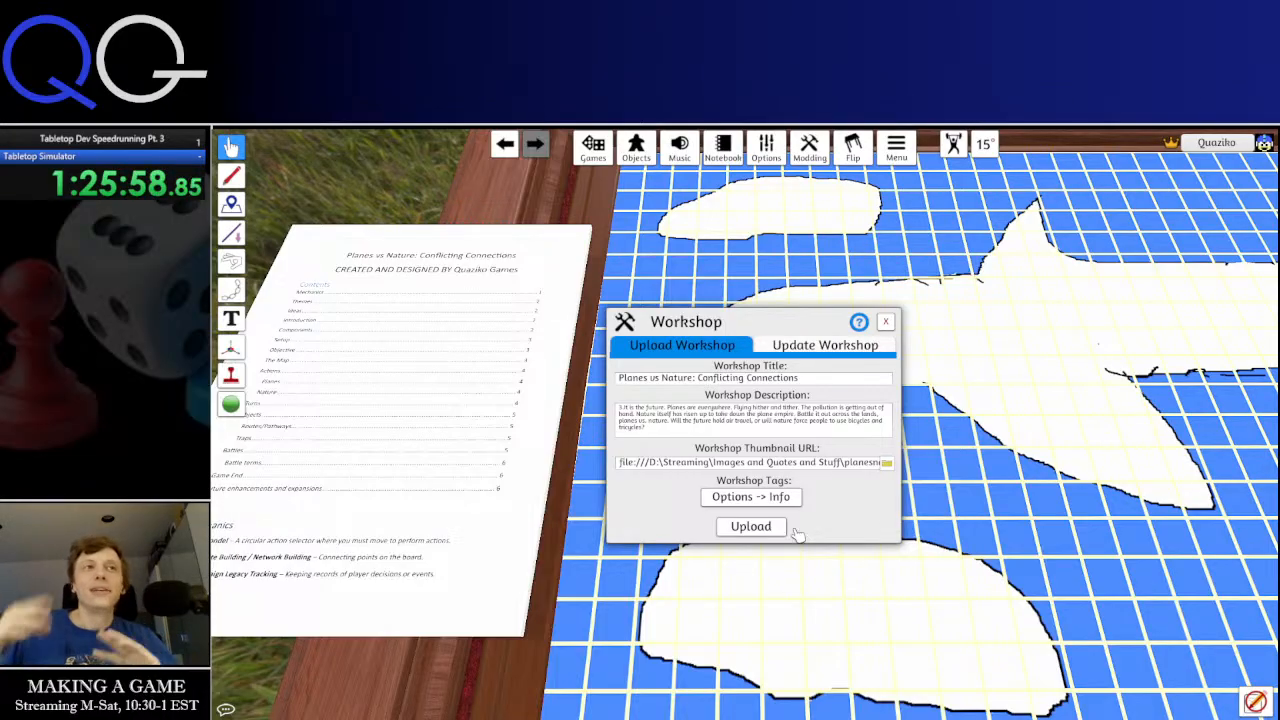
# Upload the game to the Workshop, copy the mod's update number and dismiss the upload message
pyautogui.click(766, 532)
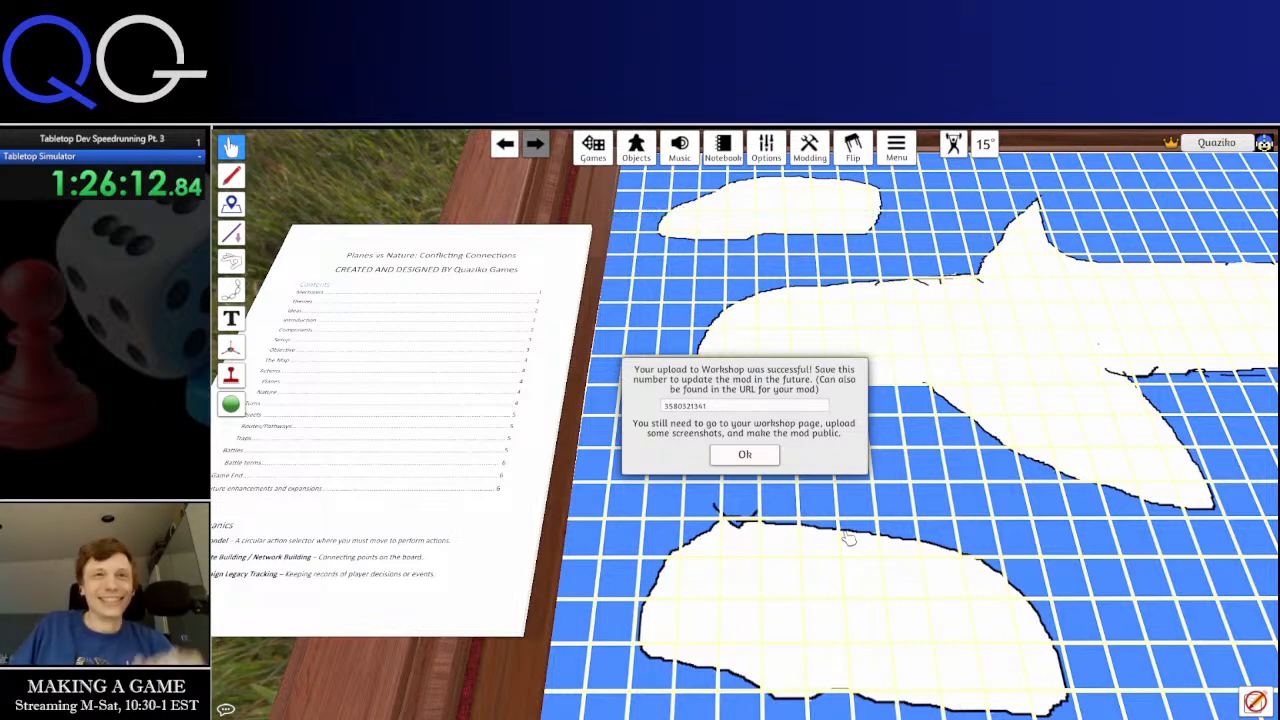
pyautogui.click(688, 410)
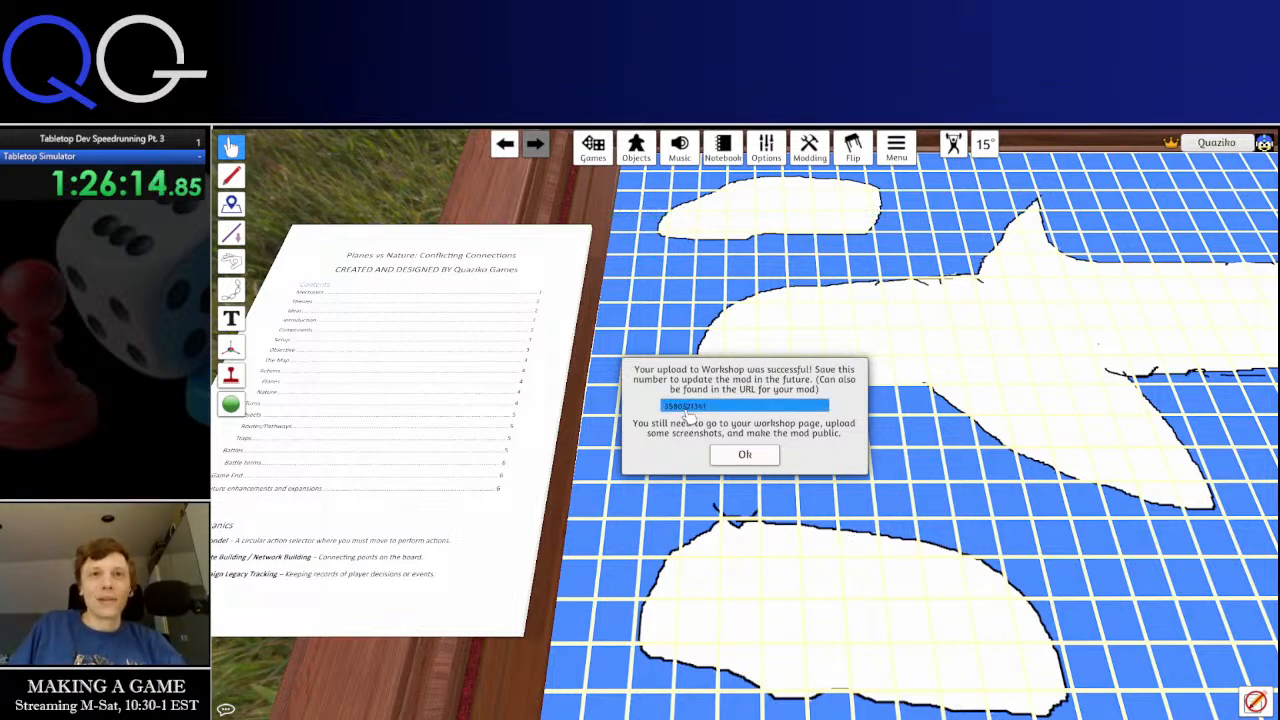
pyautogui.moveTo(732, 407); pyautogui.dragTo(656, 408)
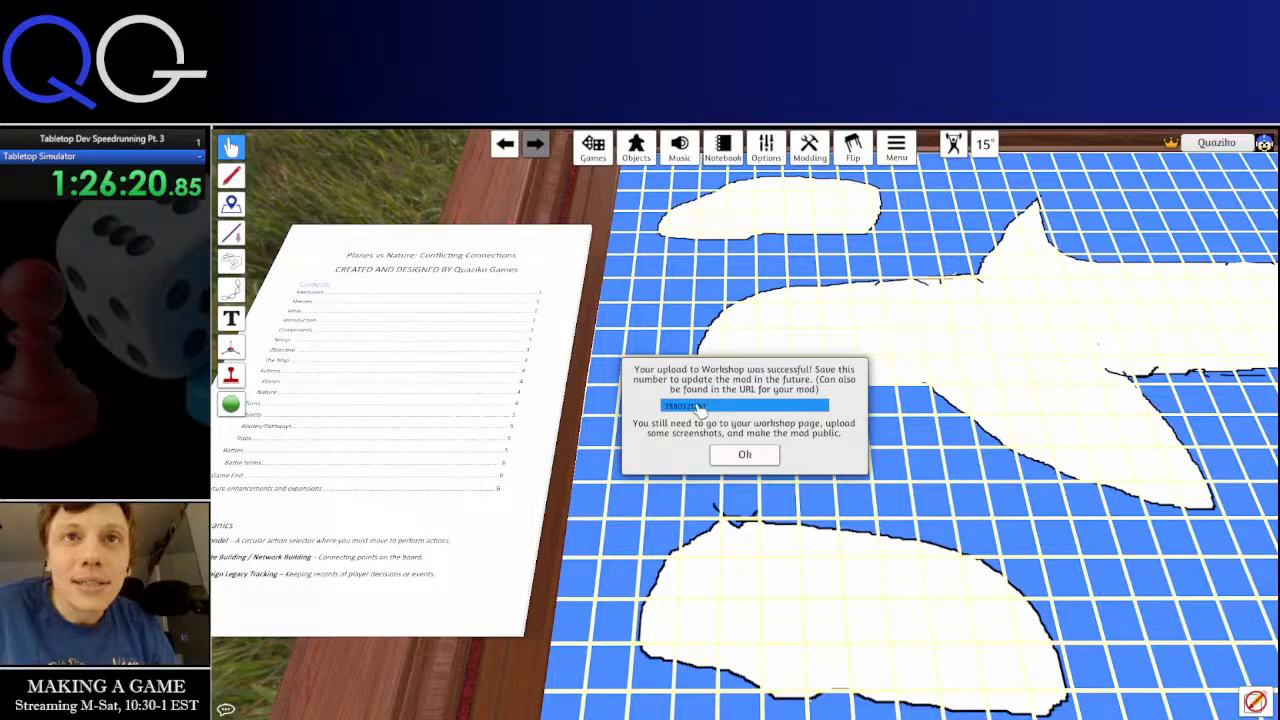
pyautogui.click(553, 429)
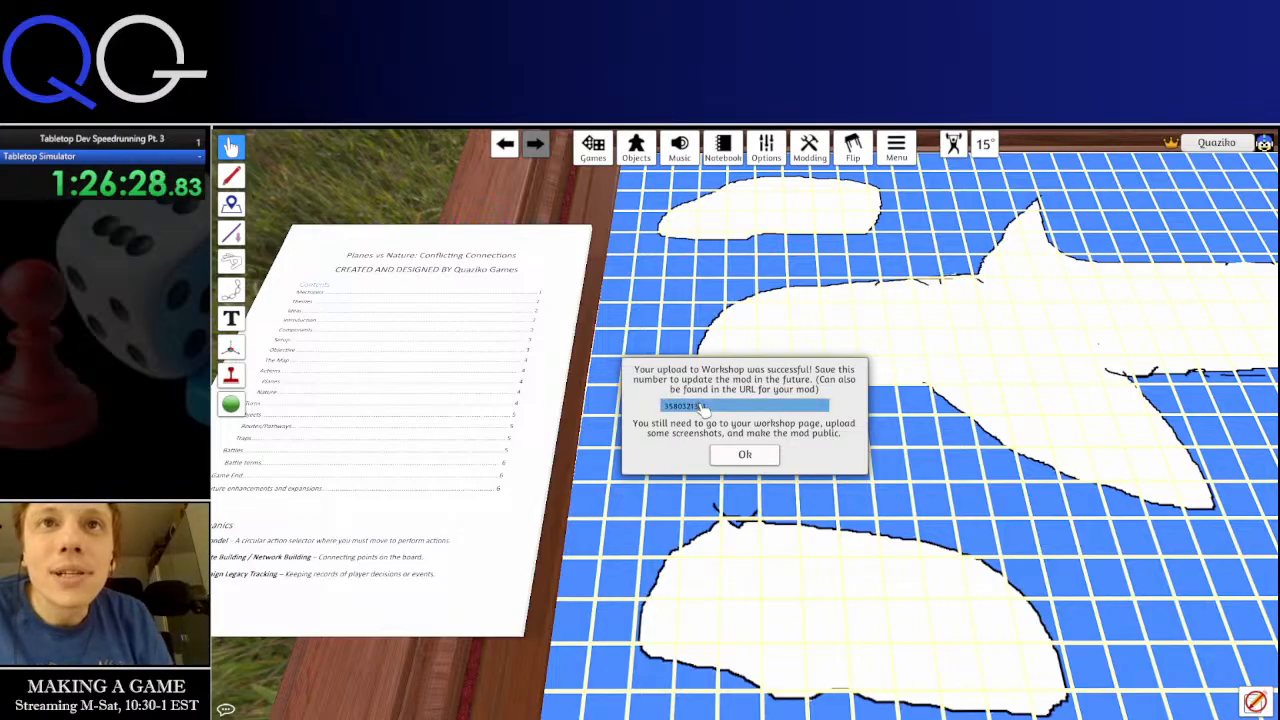
pyautogui.moveTo(726, 407); pyautogui.dragTo(643, 410)
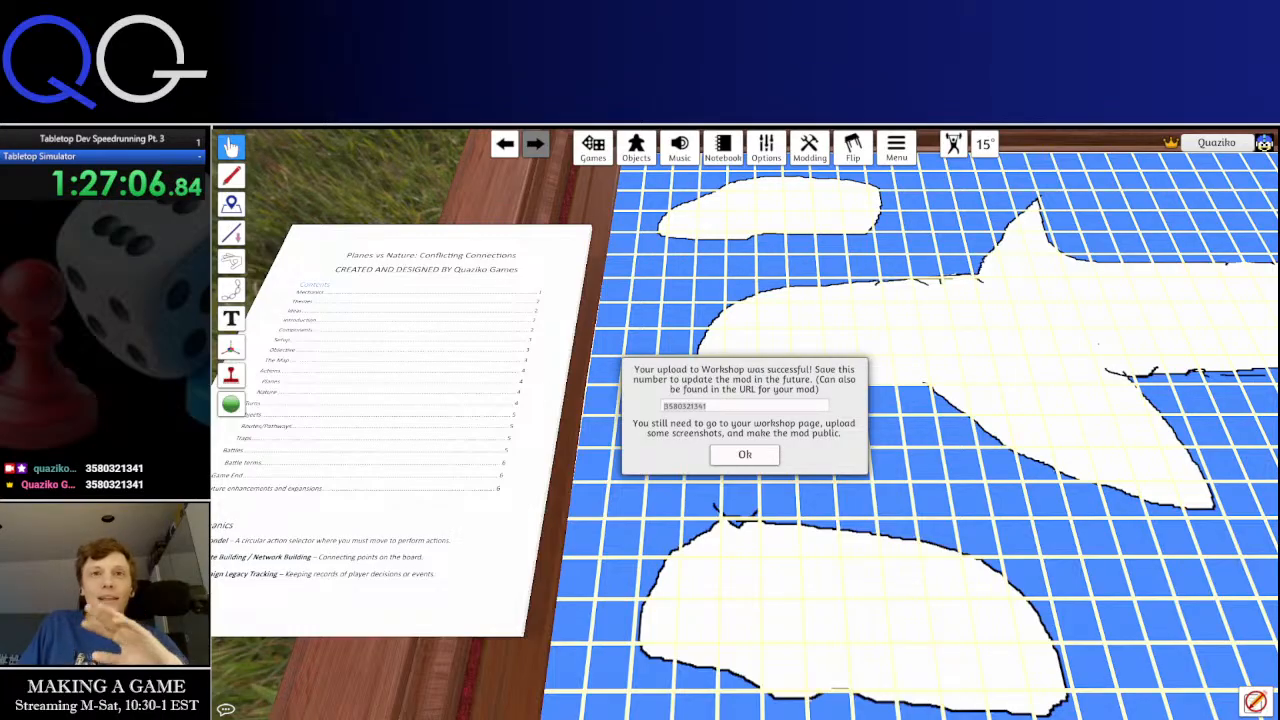
pyautogui.click(770, 459)
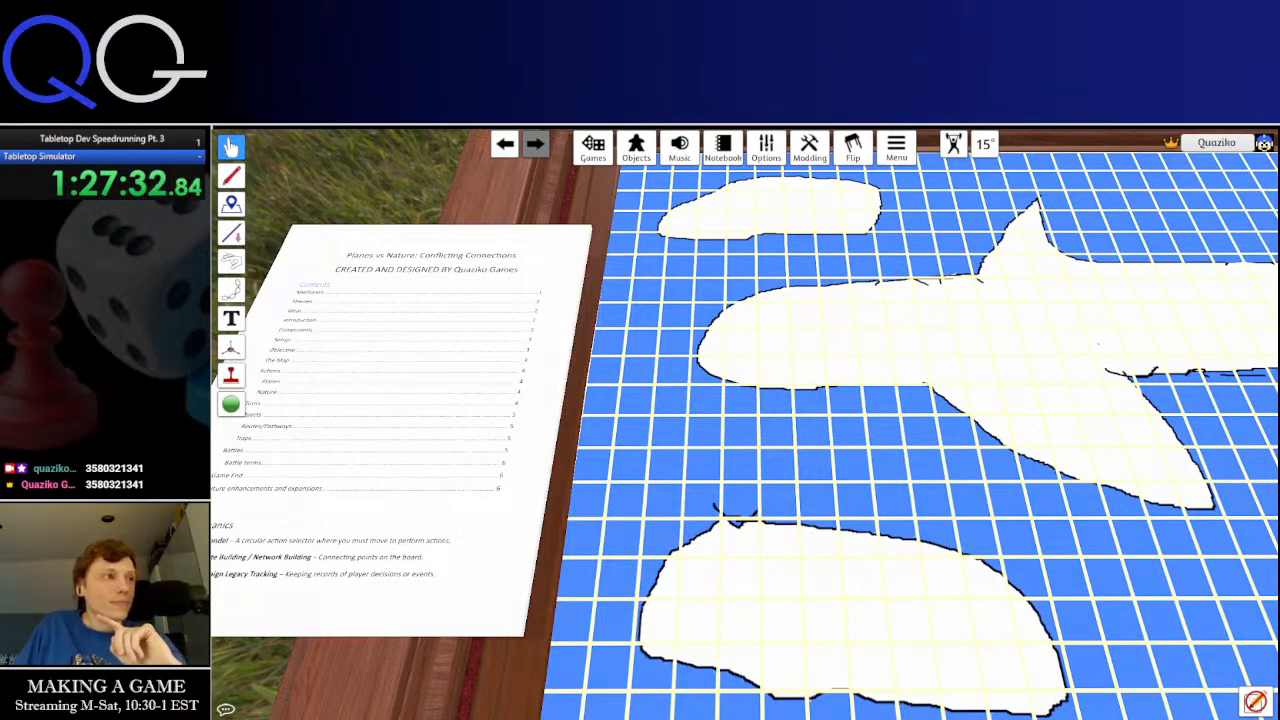
# Switch to Steam, find Planes vs Nature: Conflicting Connections among your Tabletop Simulator Workshop files, subscribe to it and open its page
pyautogui.hotkey('alt', 'Tab')
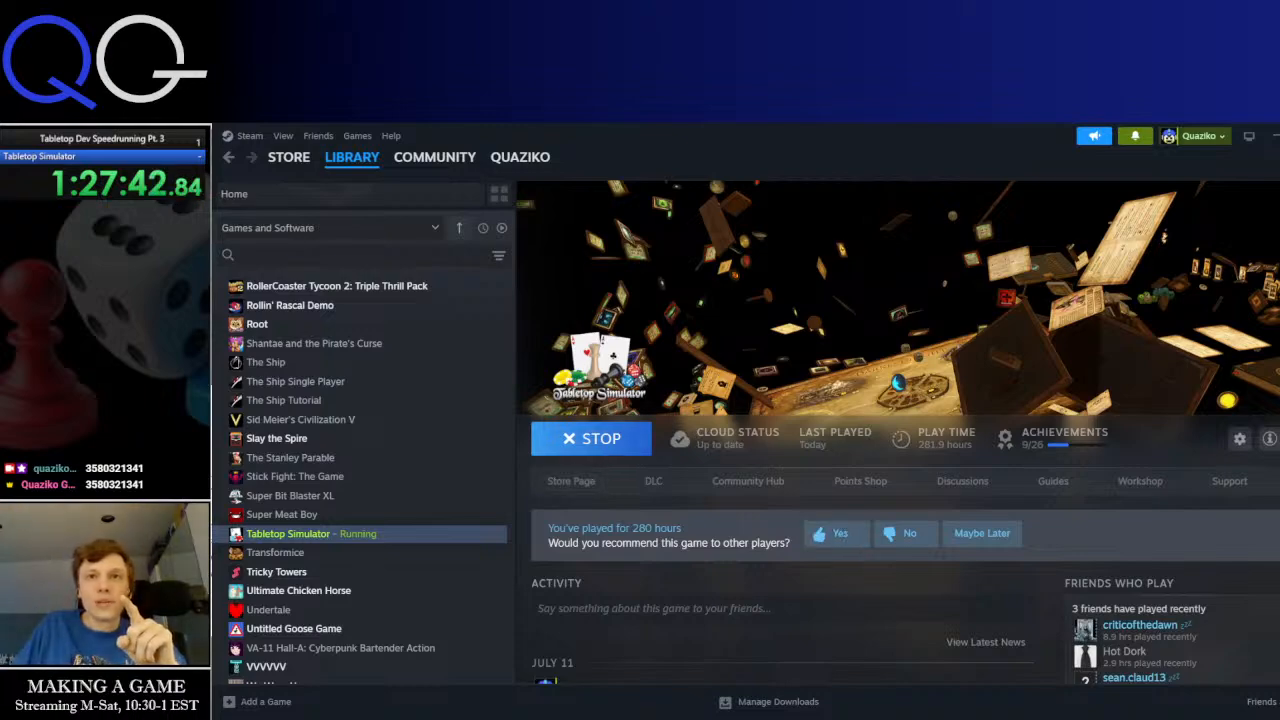
pyautogui.click(1156, 482)
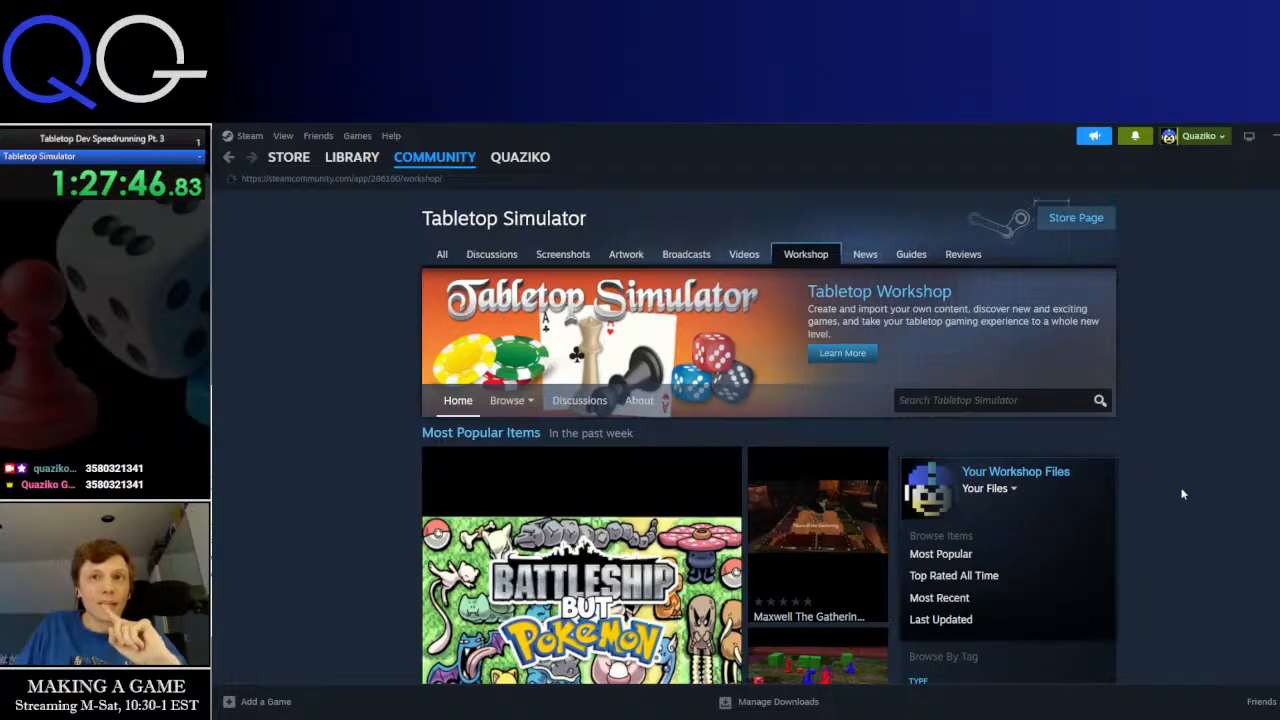
pyautogui.click(1030, 477)
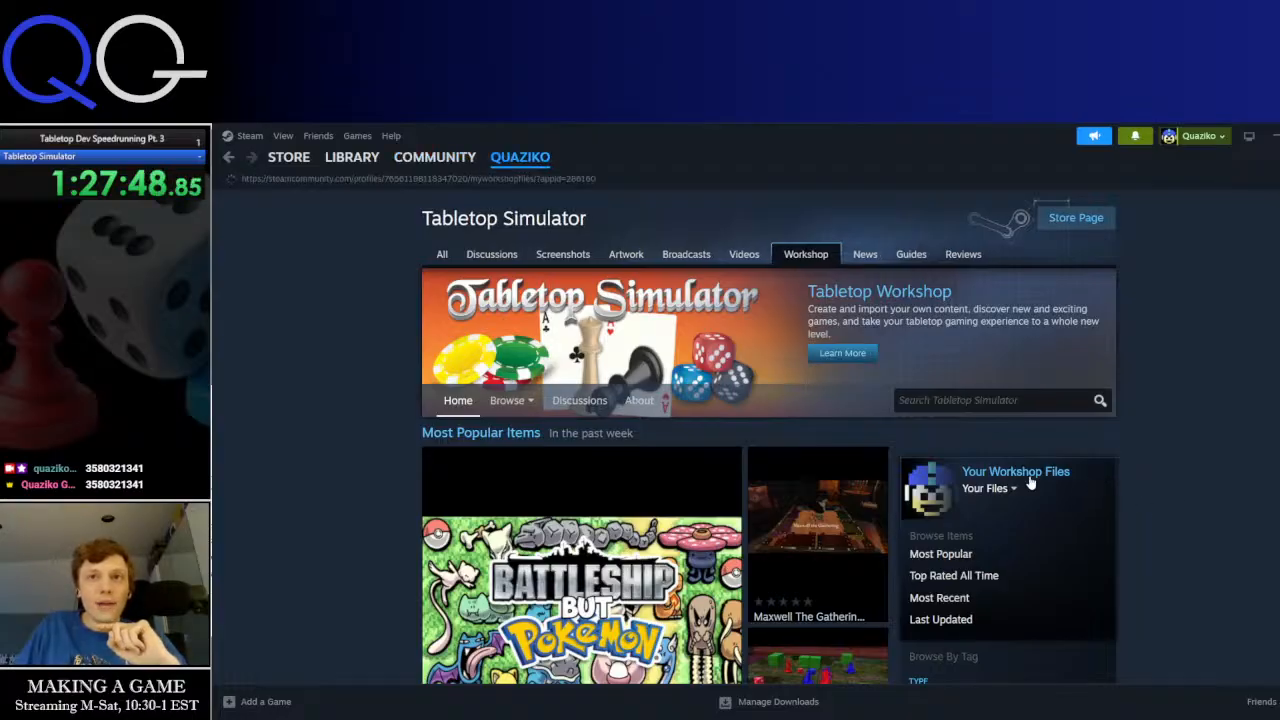
pyautogui.moveTo(486, 384)
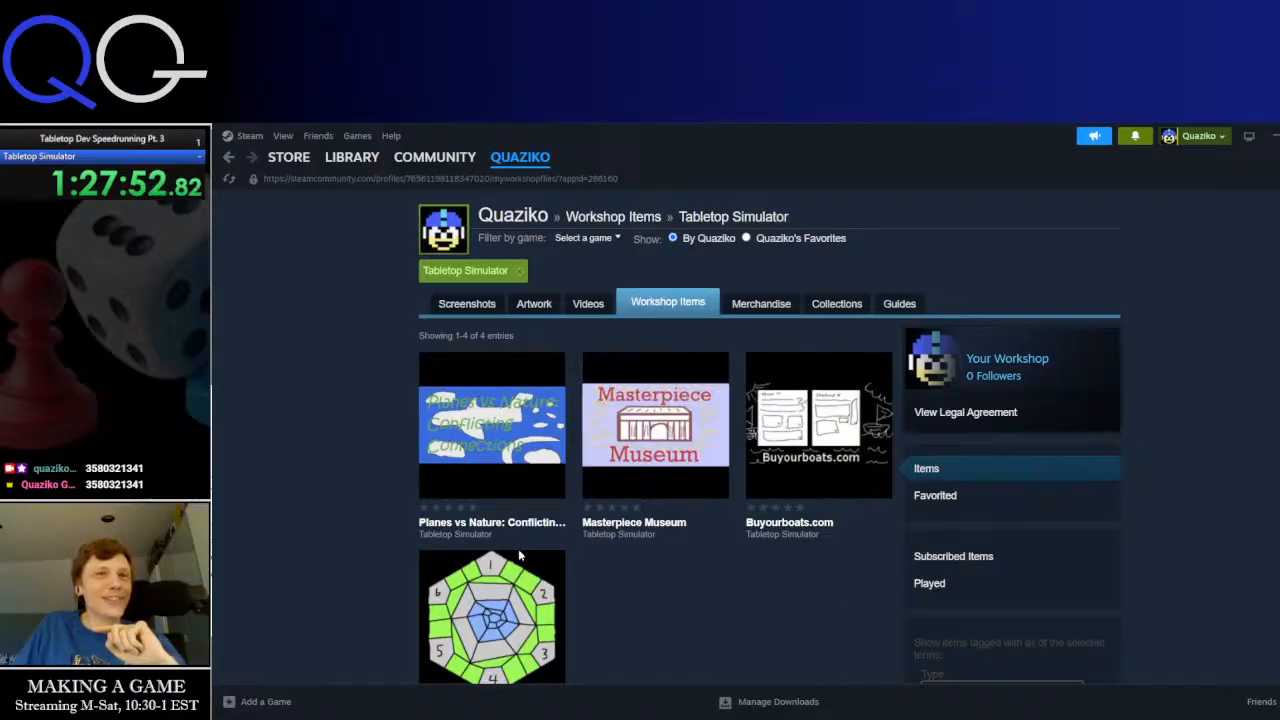
pyautogui.moveTo(812, 488)
pyautogui.scroll(-1, 812, 488)
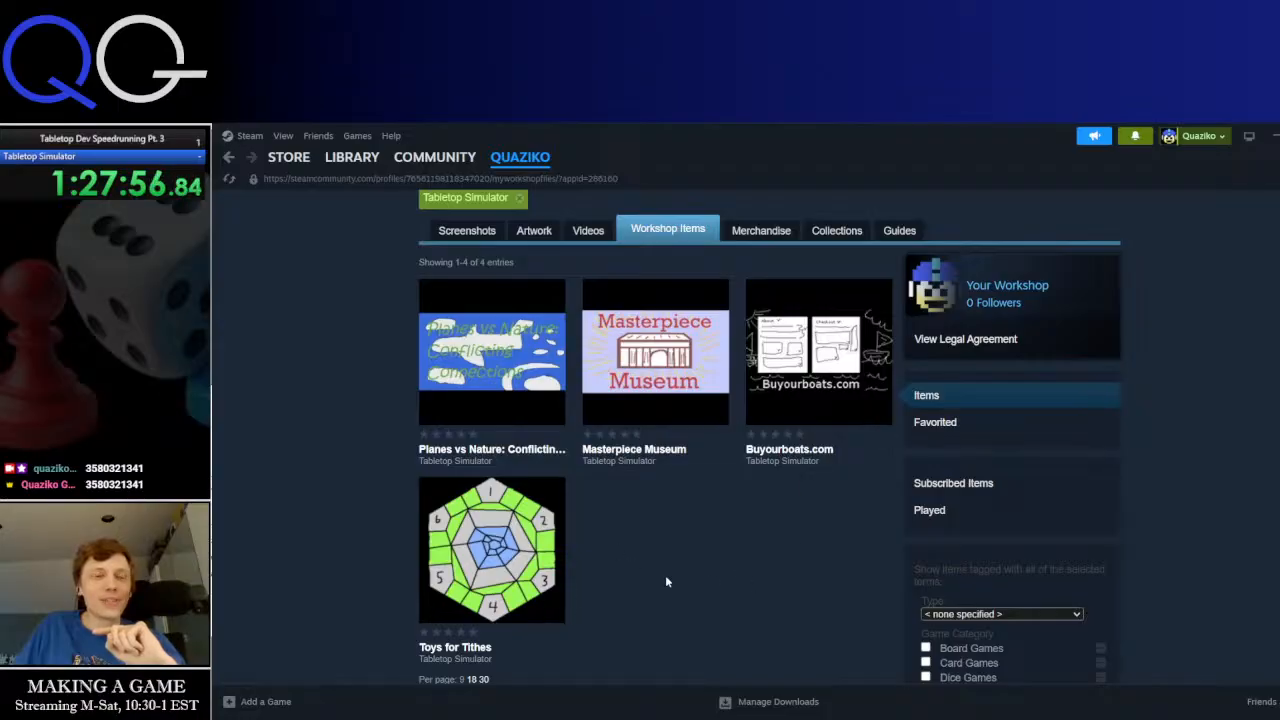
pyautogui.scroll(1, 649, 570)
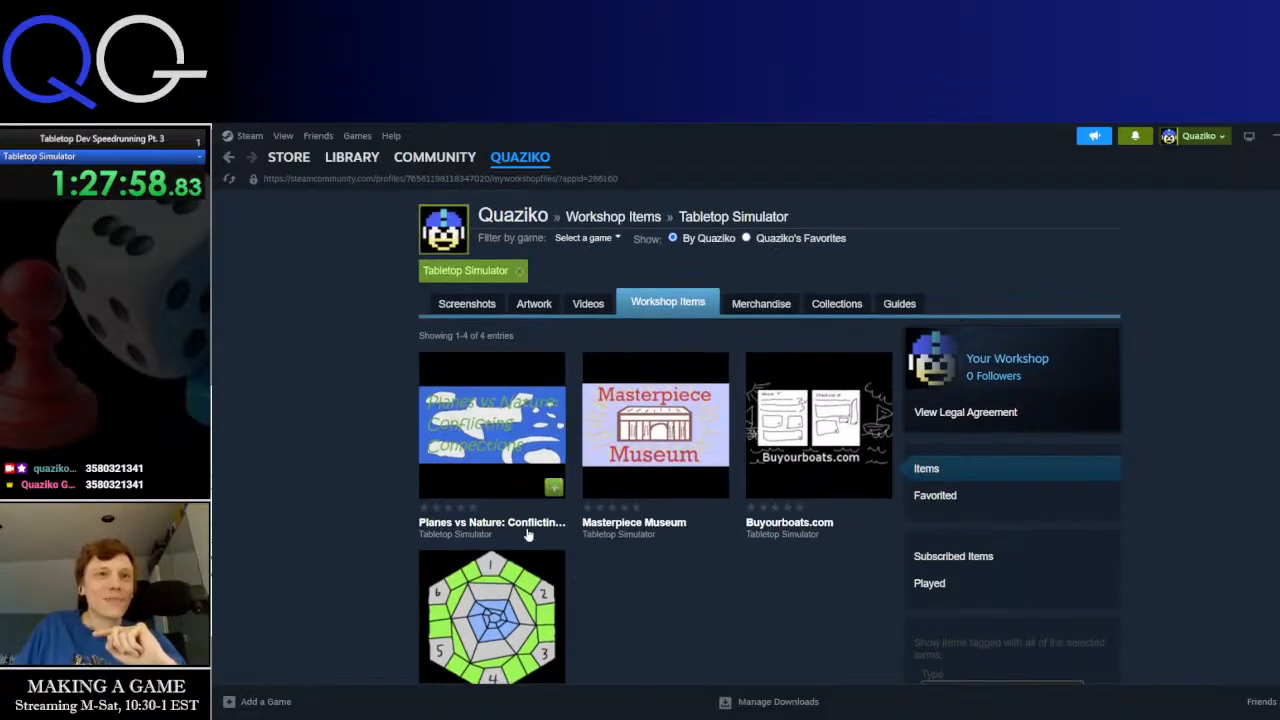
pyautogui.click(550, 485)
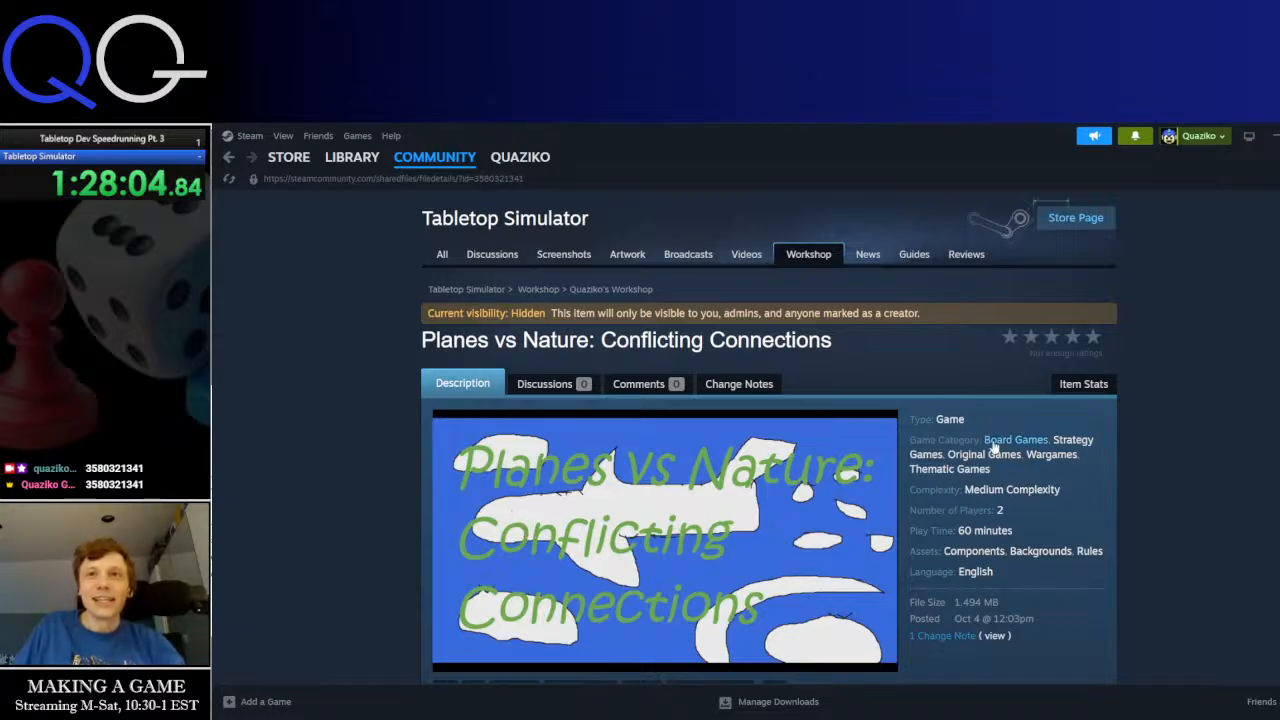
# Write in the public comment field "Just made this on stream. It's soooooo good. Haven't even played it yet, but man am I STOKED."
pyautogui.scroll(-3, 1094, 515)
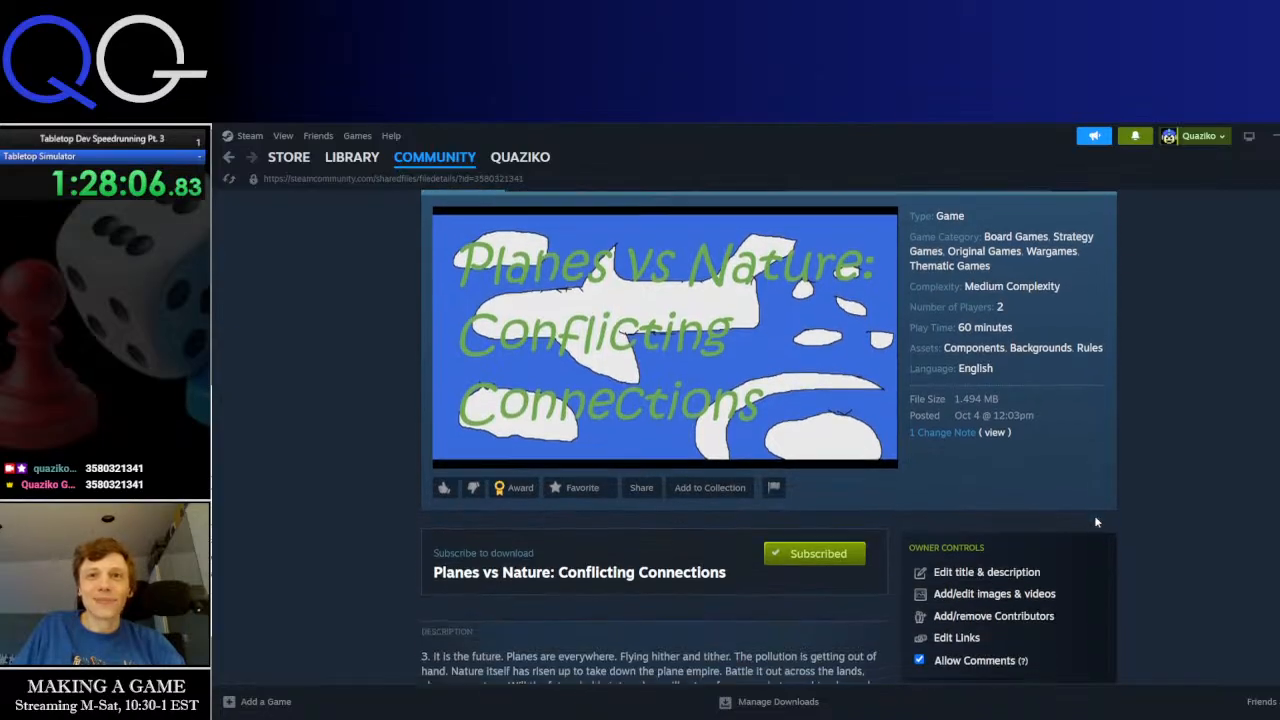
pyautogui.scroll(-3, 1096, 523)
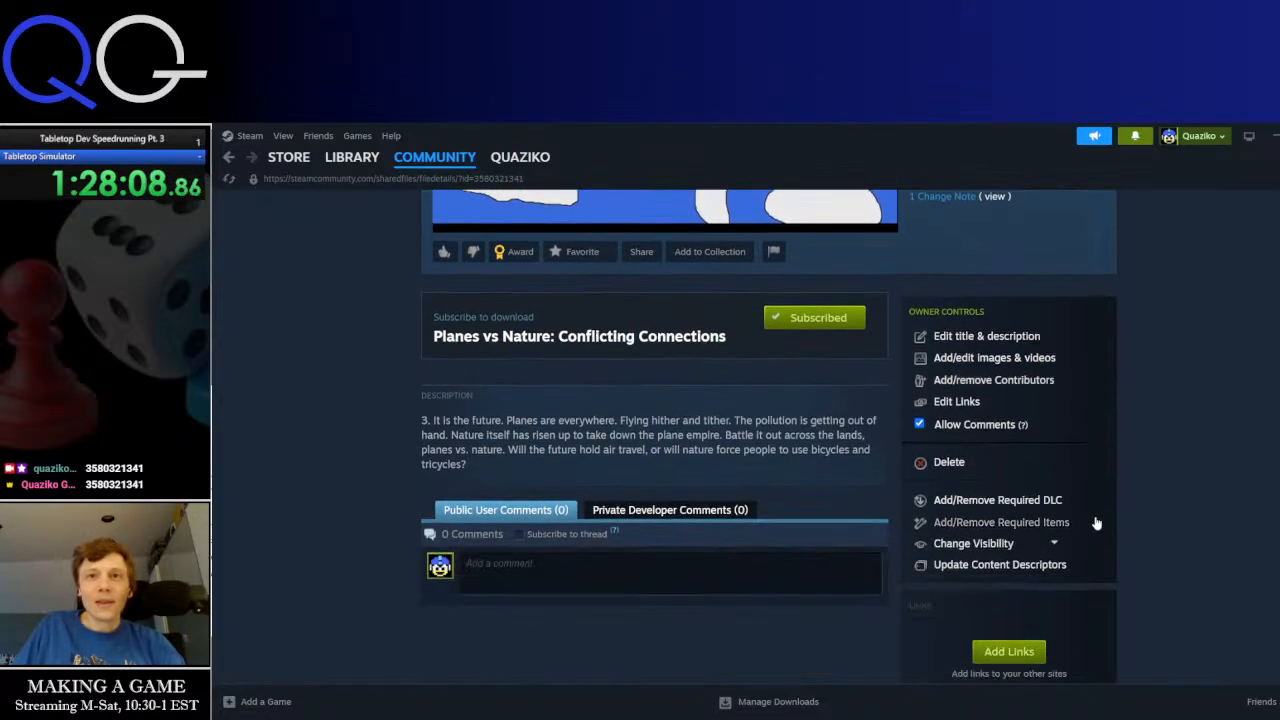
pyautogui.scroll(4, 1096, 523)
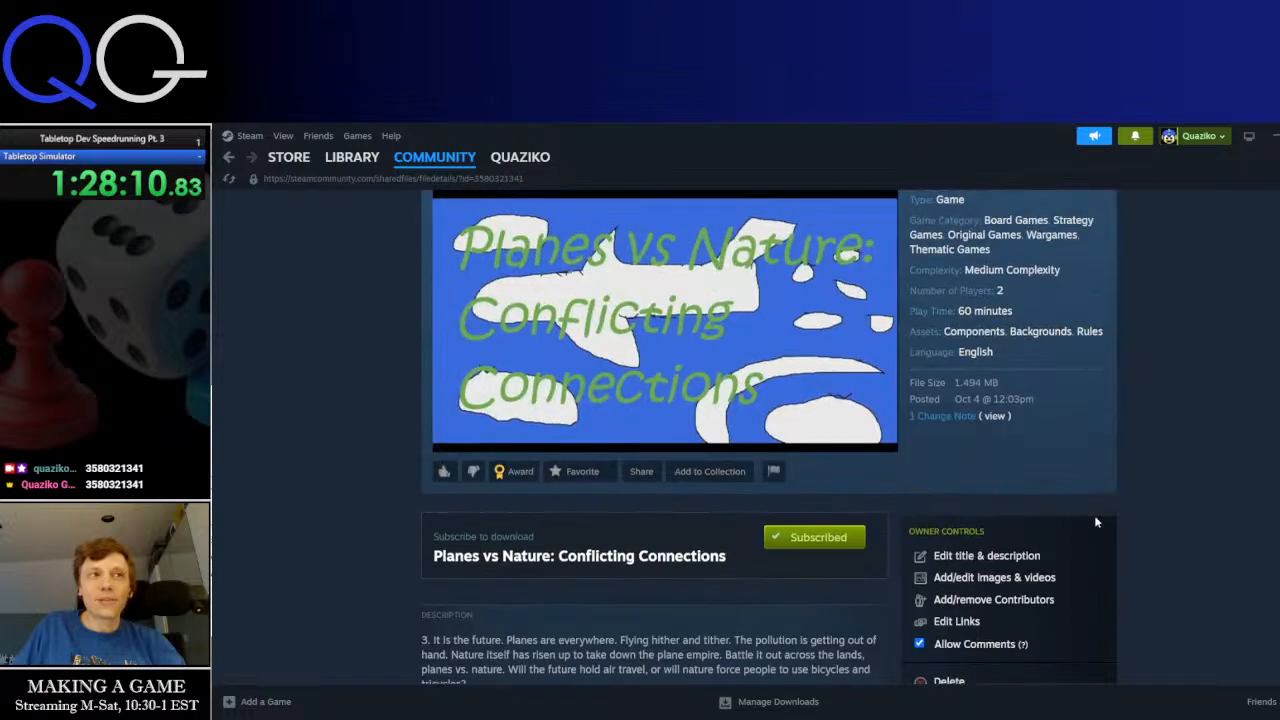
pyautogui.scroll(-4, 671, 545)
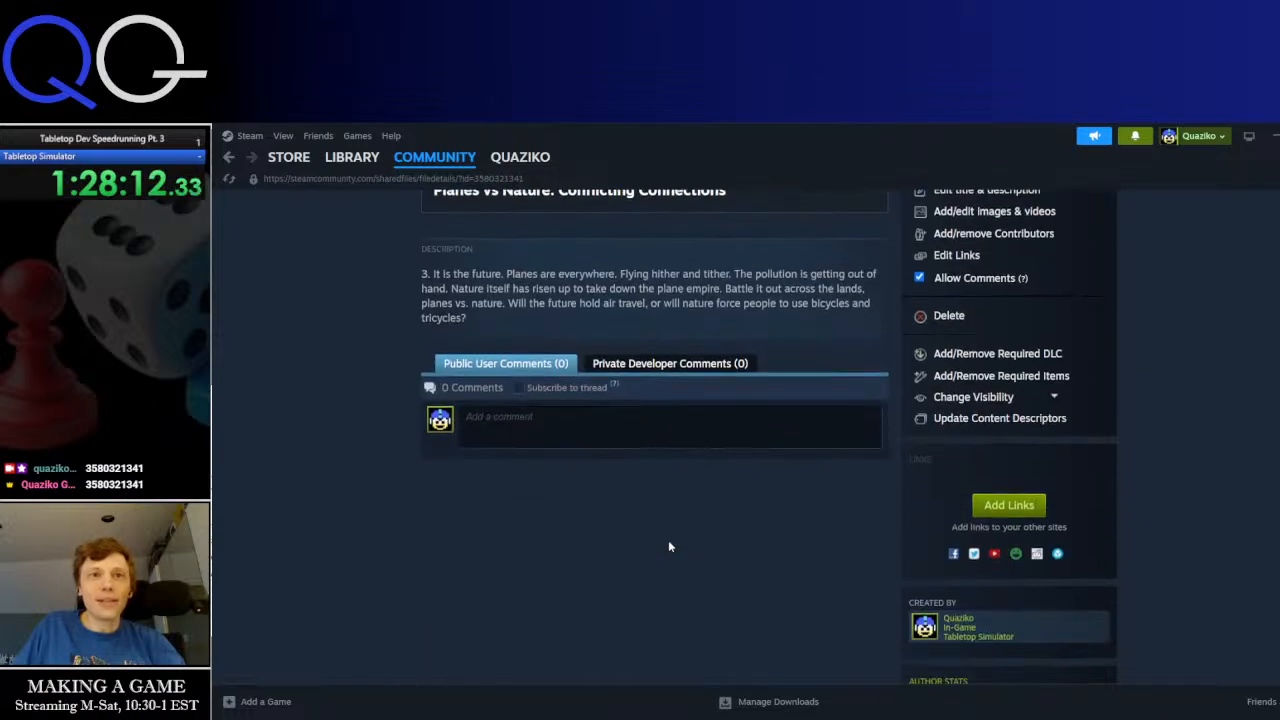
pyautogui.click(579, 420)
pyautogui.write('We')
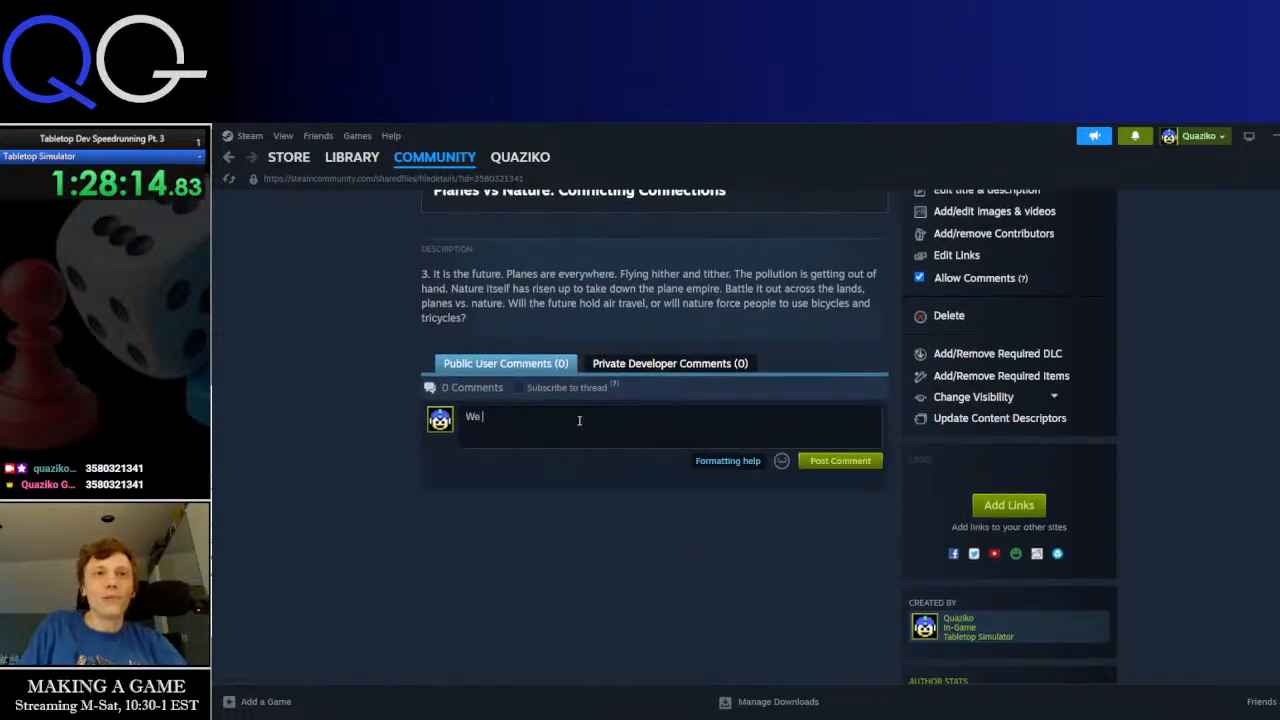
pyautogui.press('BackSpace')
pyautogui.press('BackSpace')
pyautogui.write('Just')
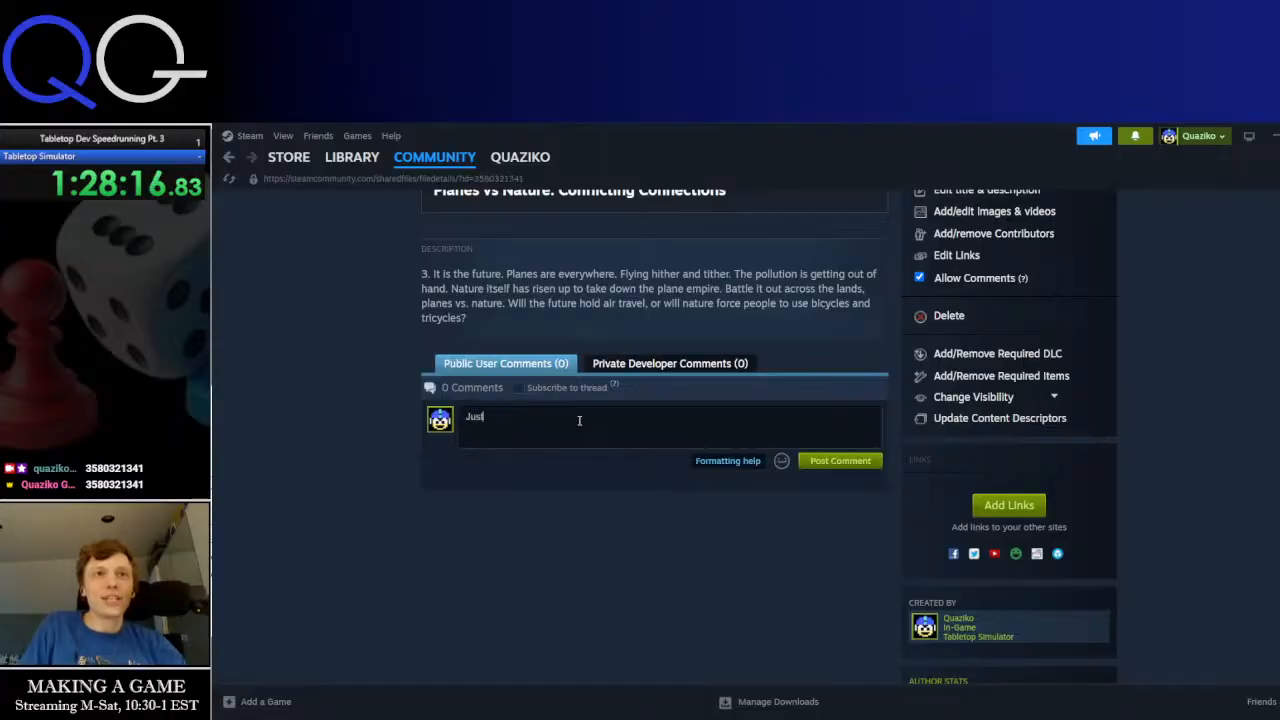
pyautogui.write(' made this ')
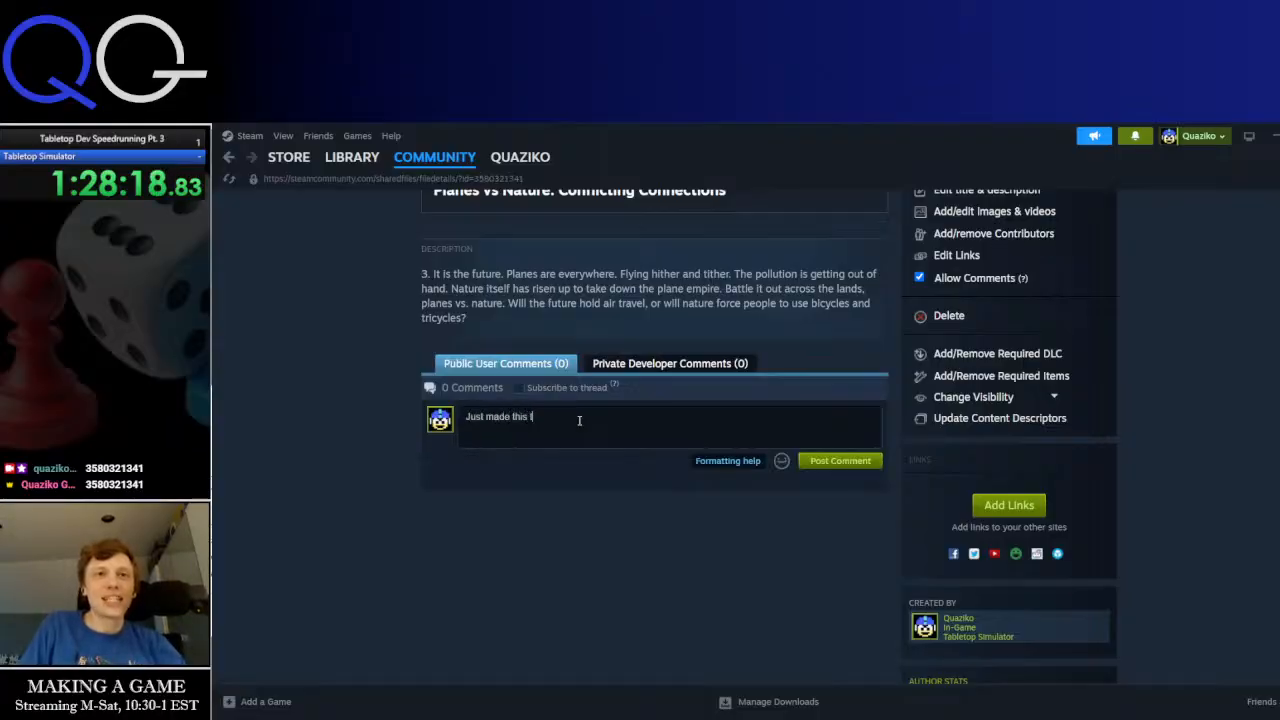
pyautogui.write('on stream.')
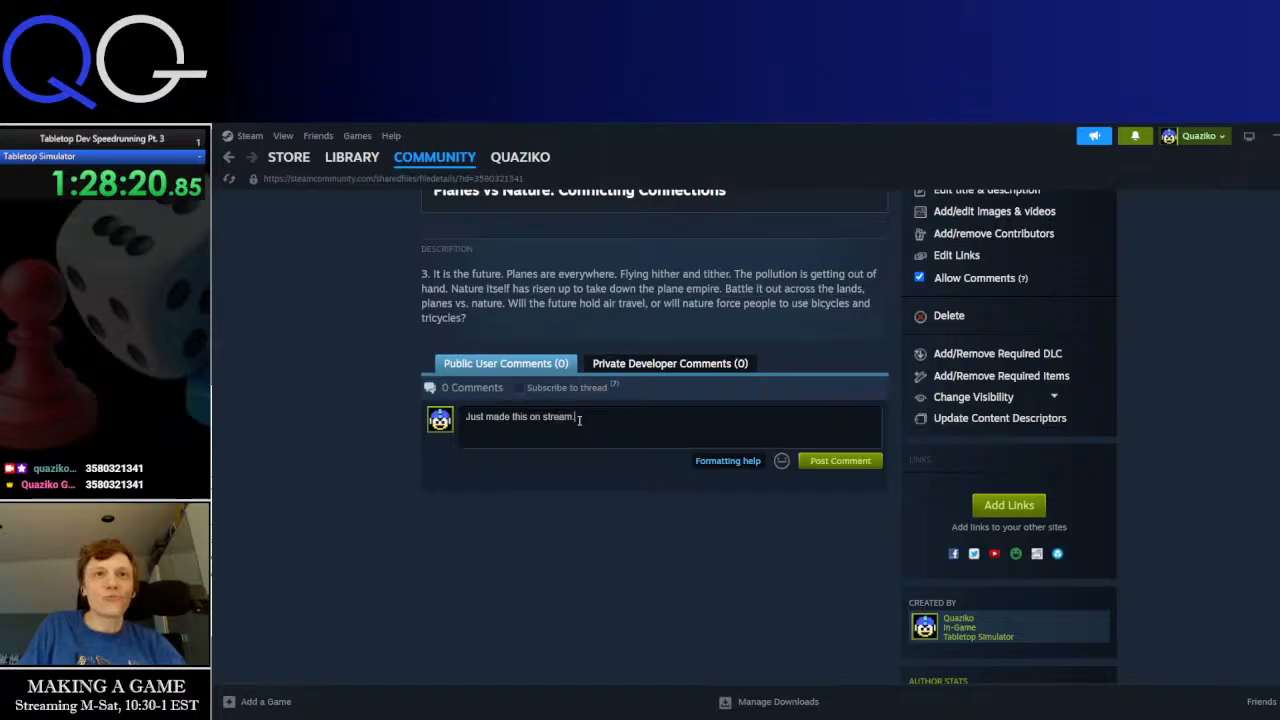
pyautogui.write(" :t's soooooo")
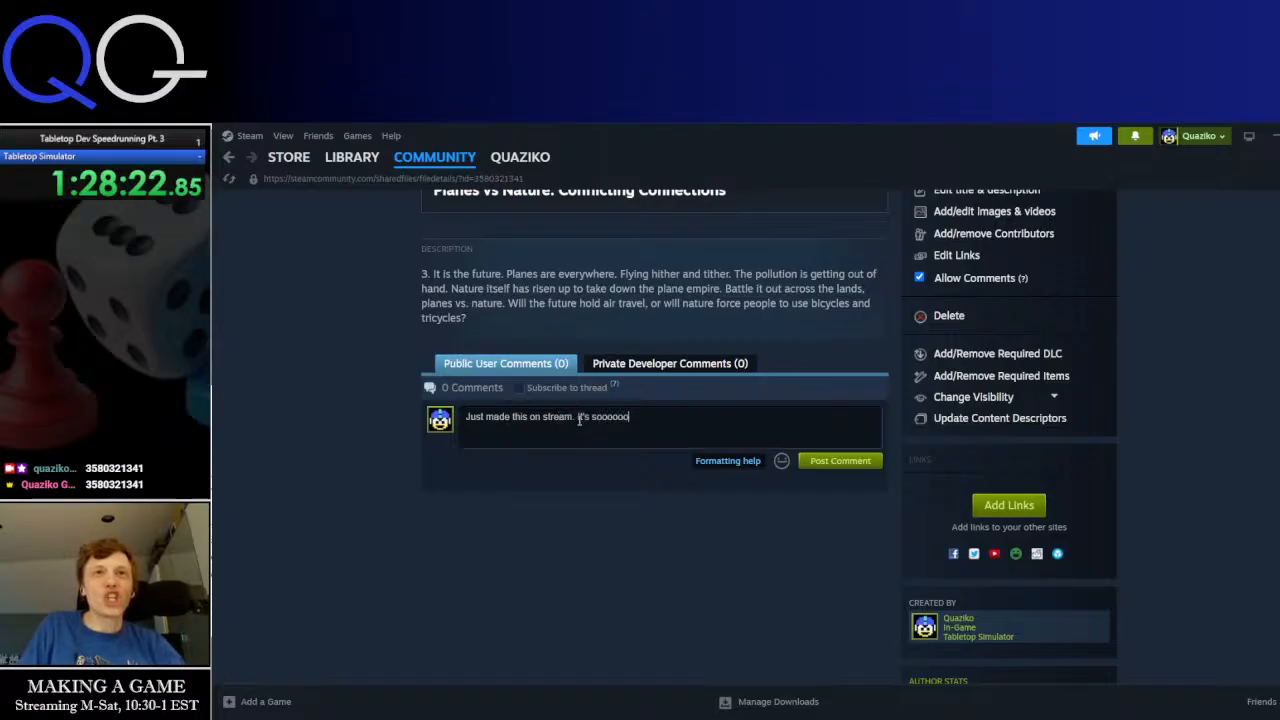
pyautogui.write(' good. Haven')
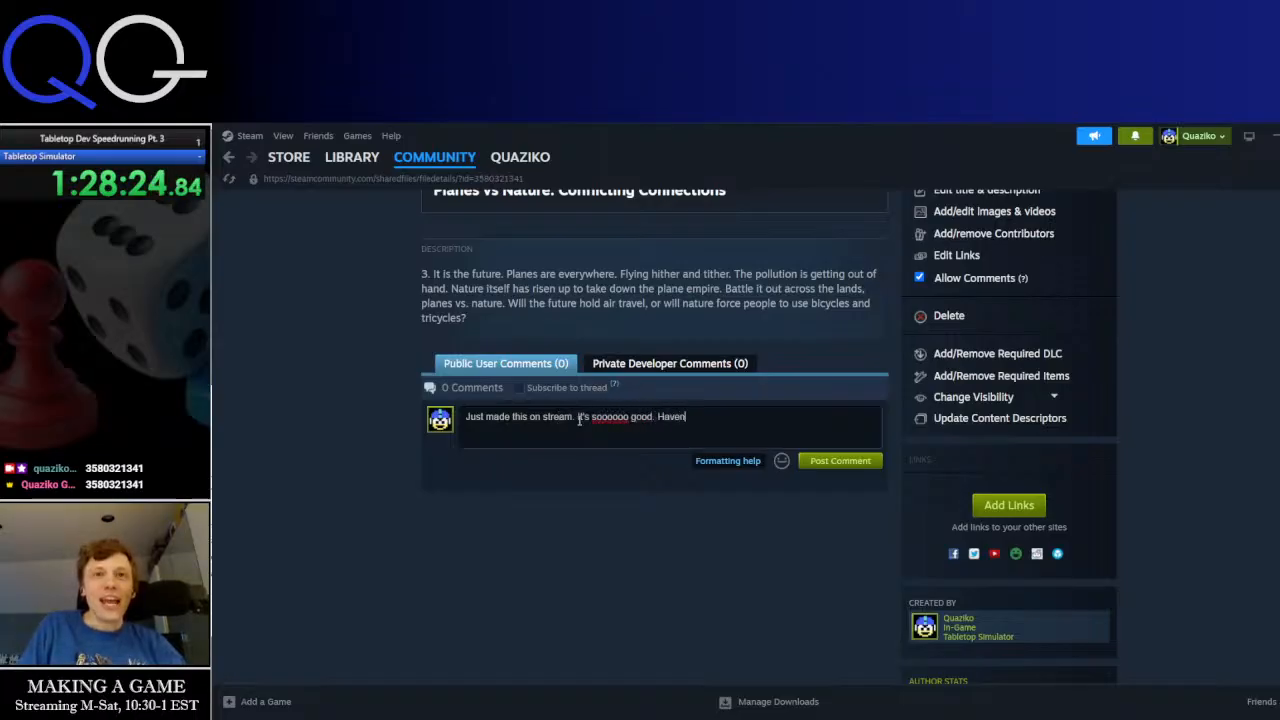
pyautogui.write("'t even played it ")
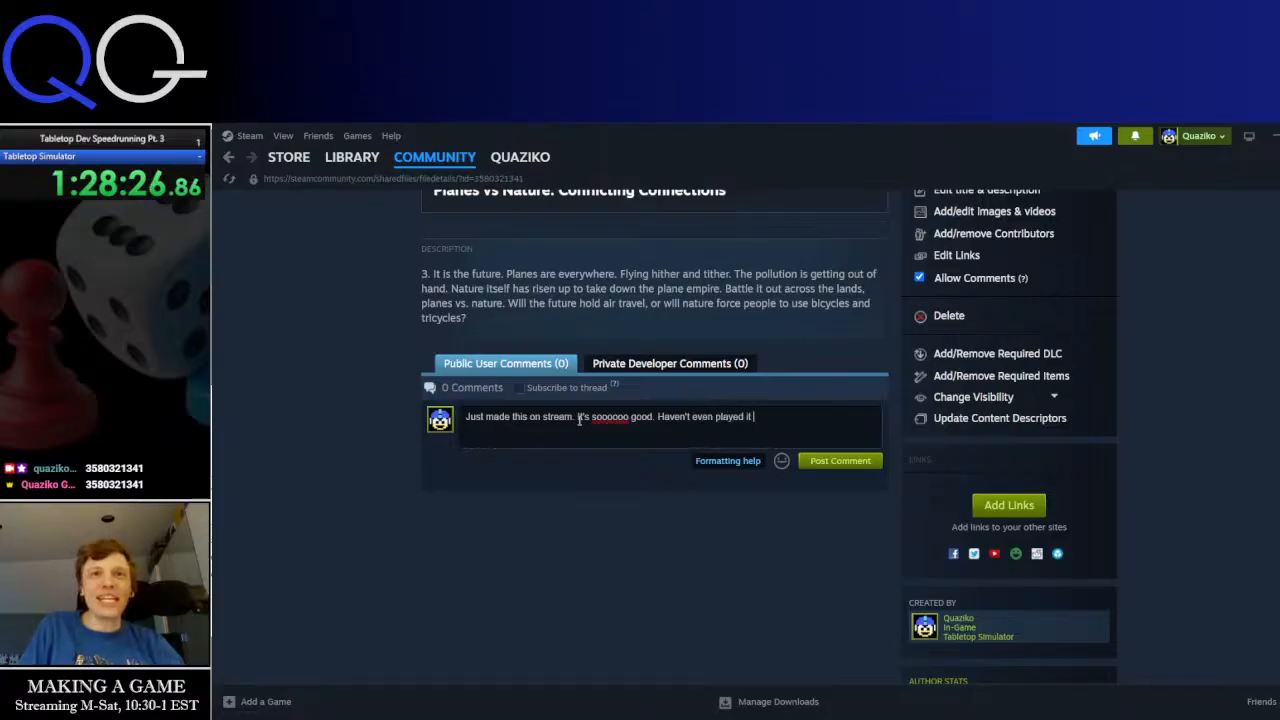
pyautogui.write('yet, but')
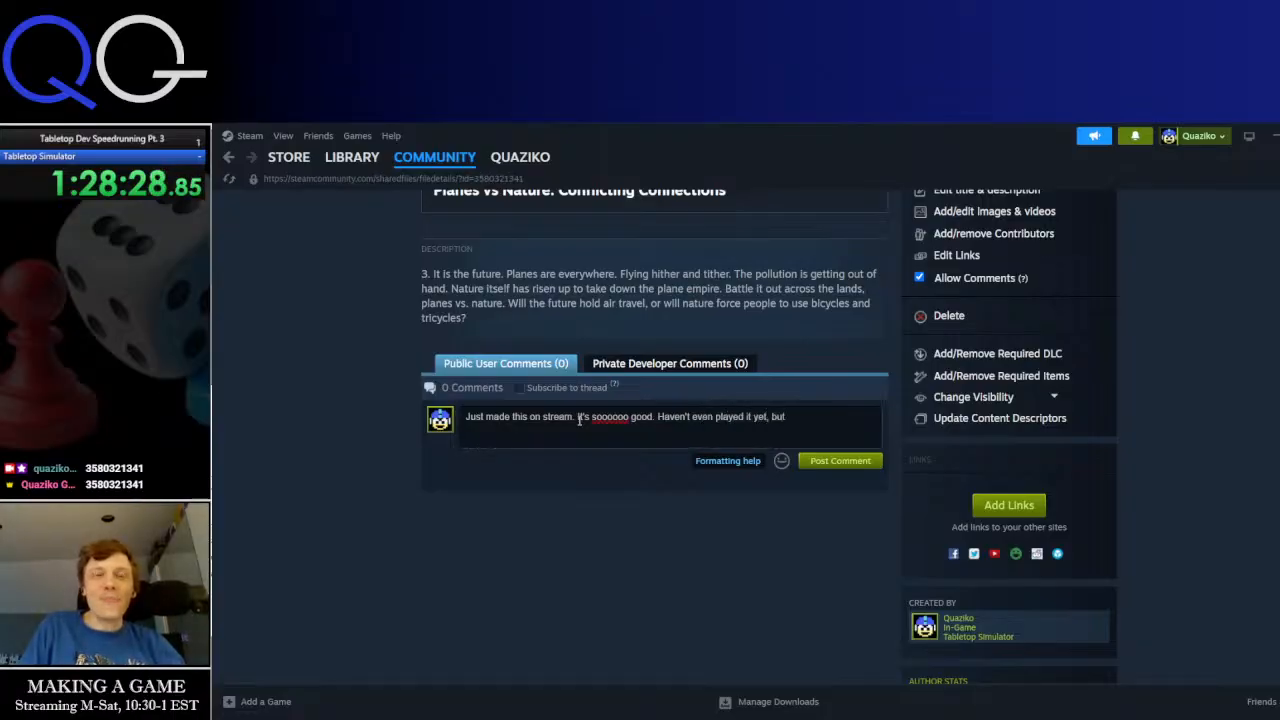
pyautogui.write(' man am I S')
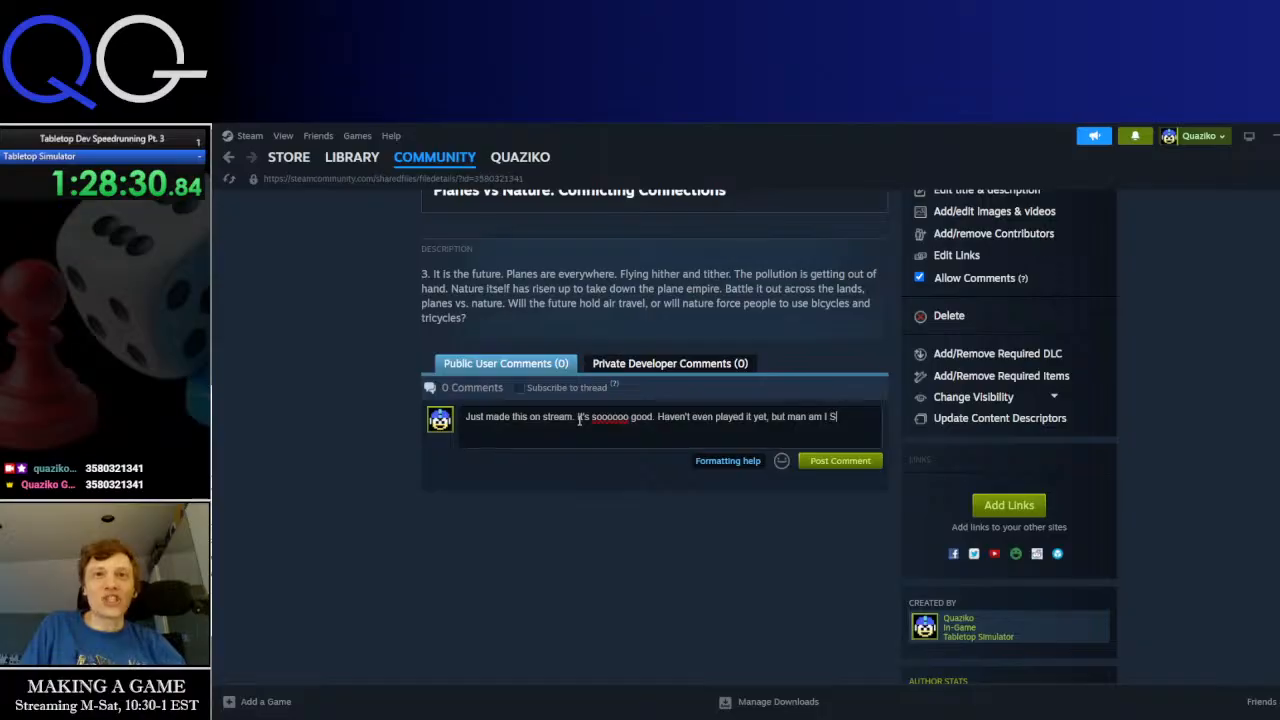
pyautogui.write('TOKED.')
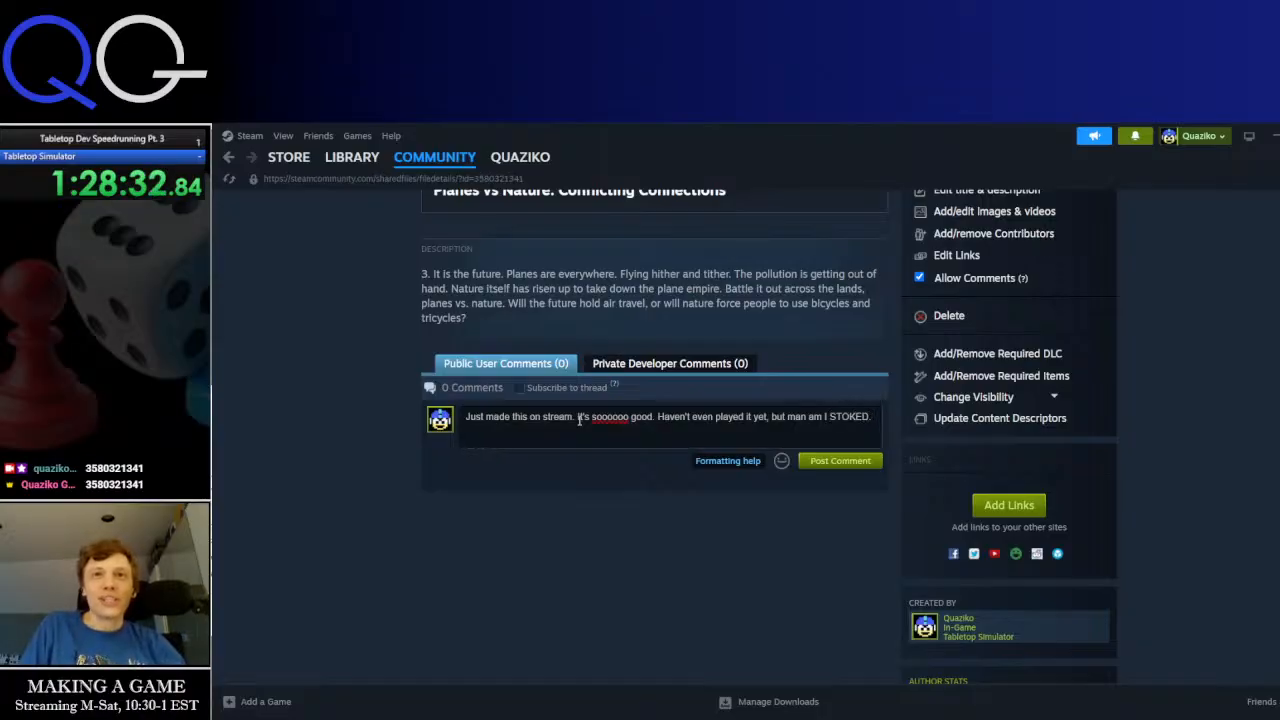
# Add "Leave your comments to say how you liked the game!!!" to the comment and post it publicly
pyautogui.write(' I.Leave your commen')
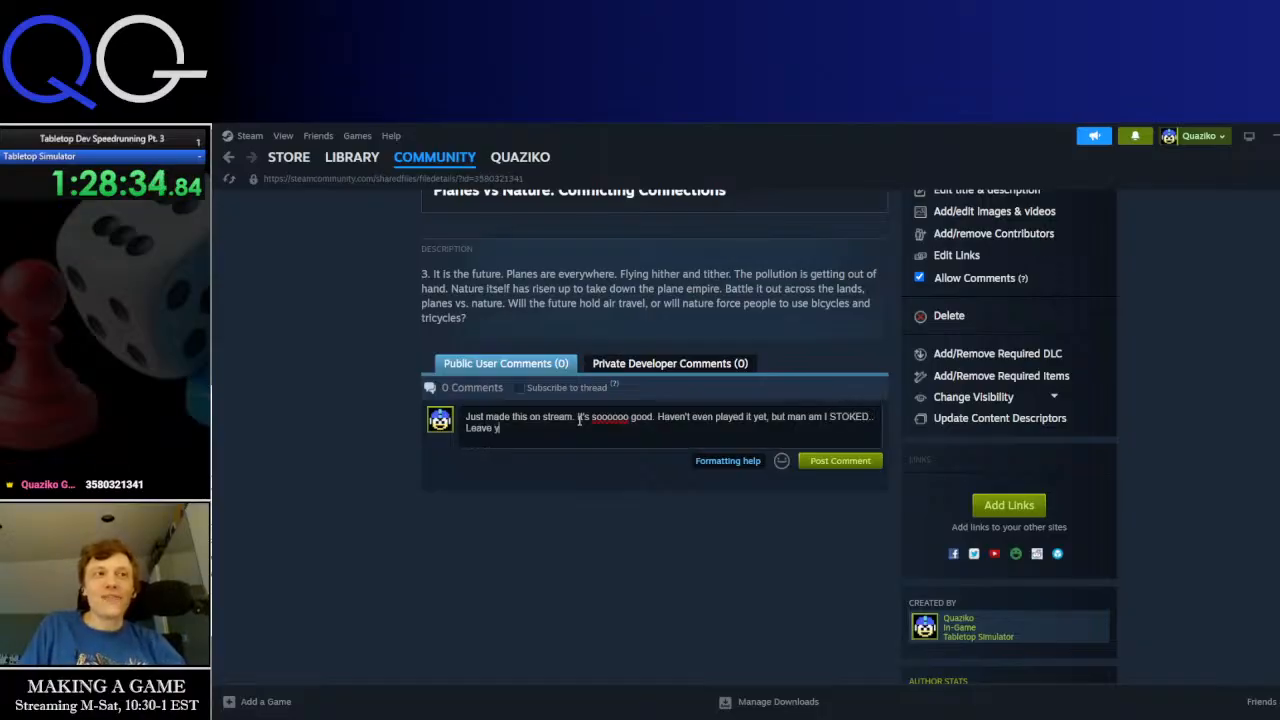
pyautogui.write('ts lo say')
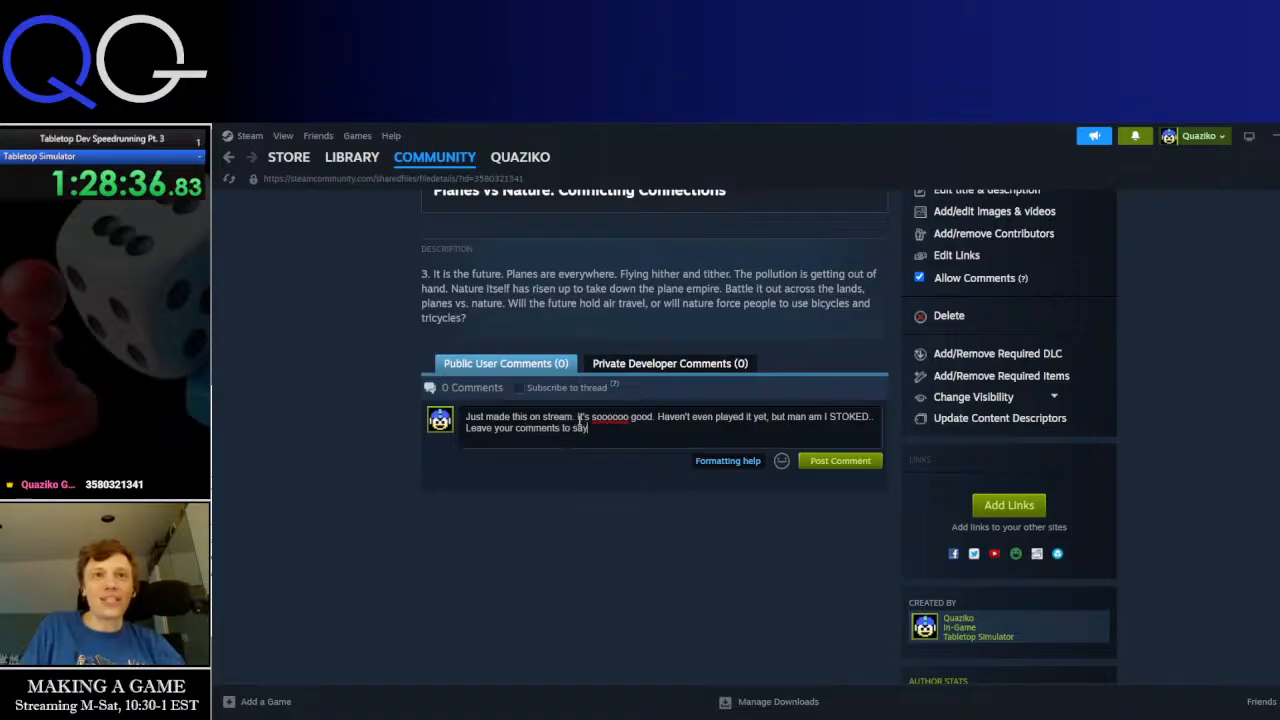
pyautogui.write(' how you liked')
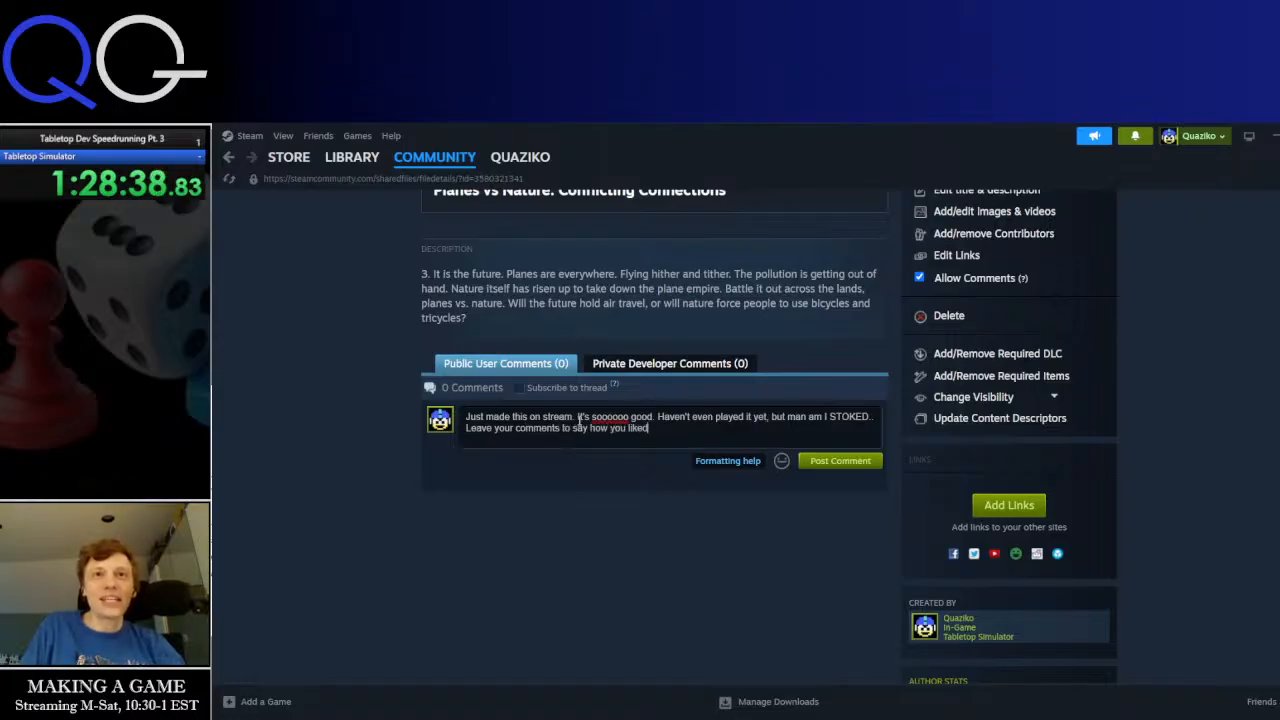
pyautogui.write(' the game!!!')
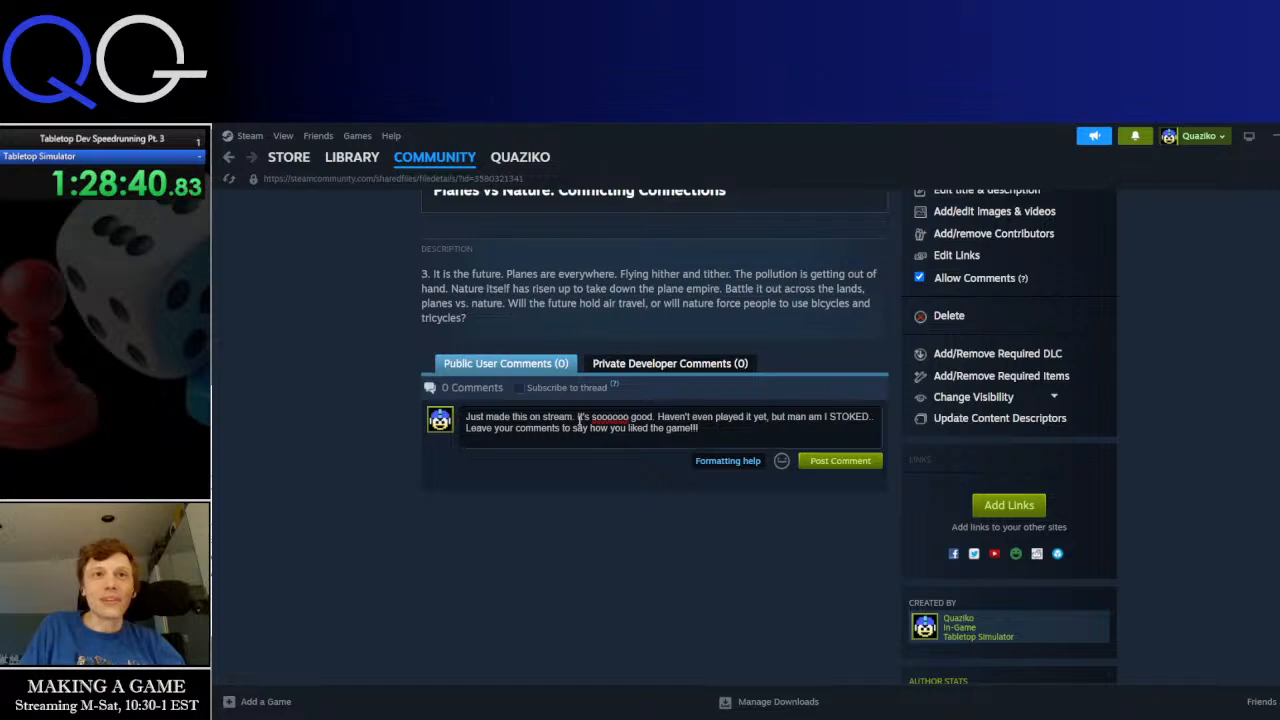
pyautogui.click(840, 461)
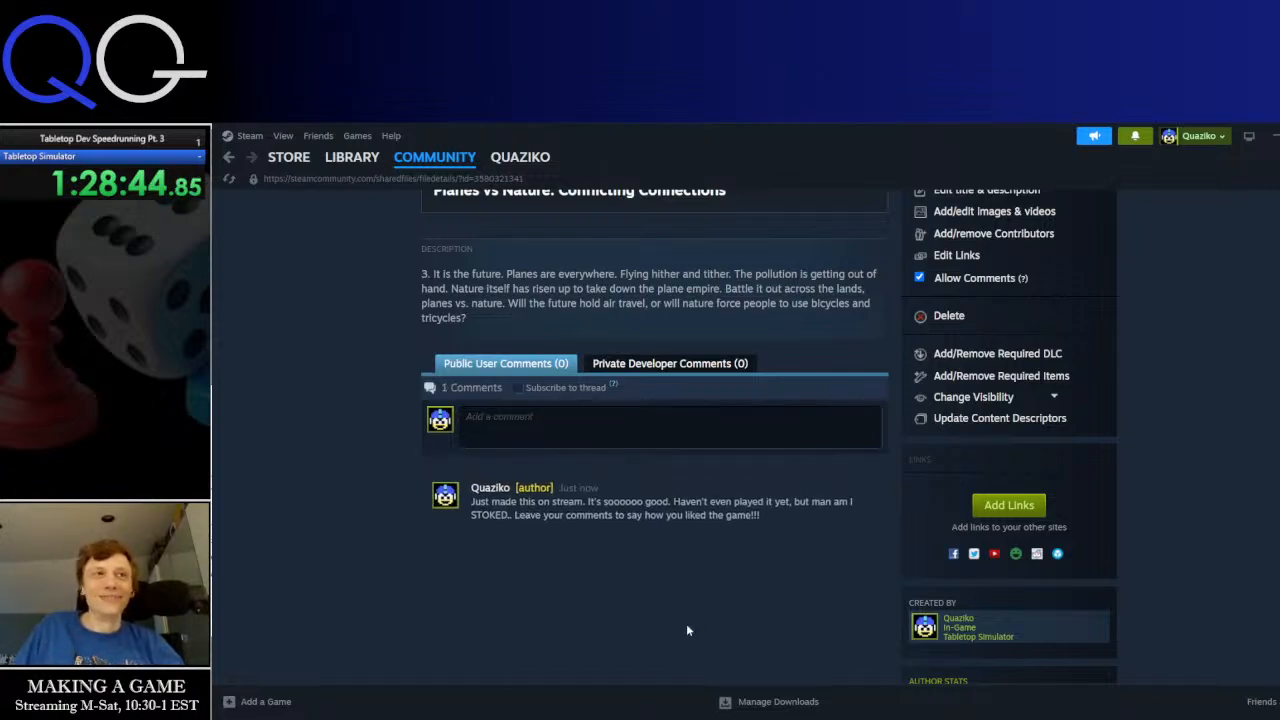
# Change the Workshop item's visibility to Public
pyautogui.scroll(-3, 991, 605)
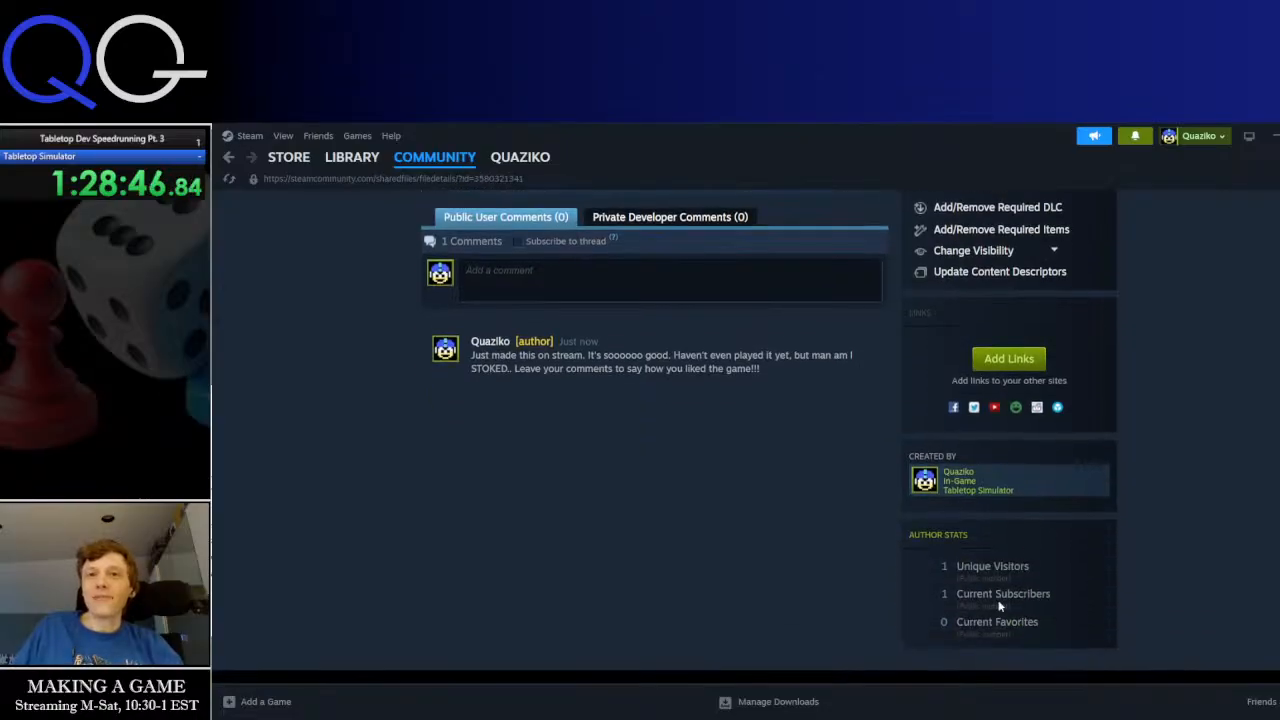
pyautogui.scroll(6, 998, 606)
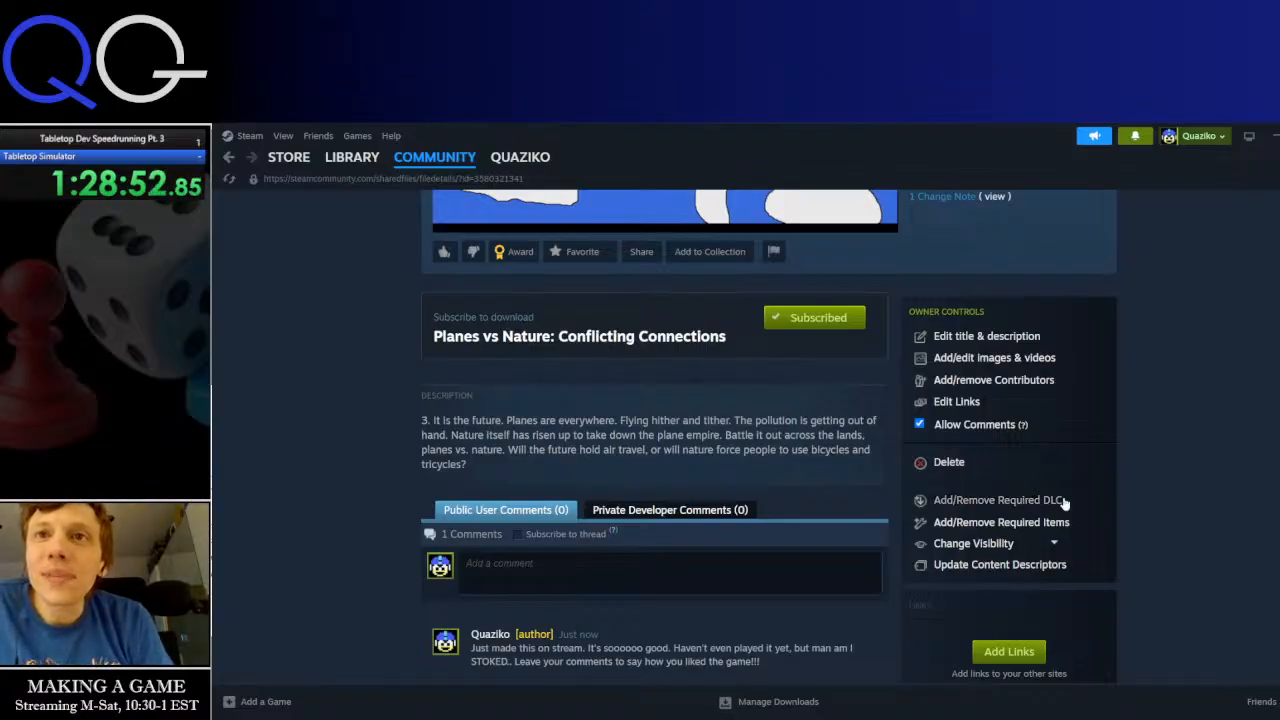
pyautogui.click(978, 545)
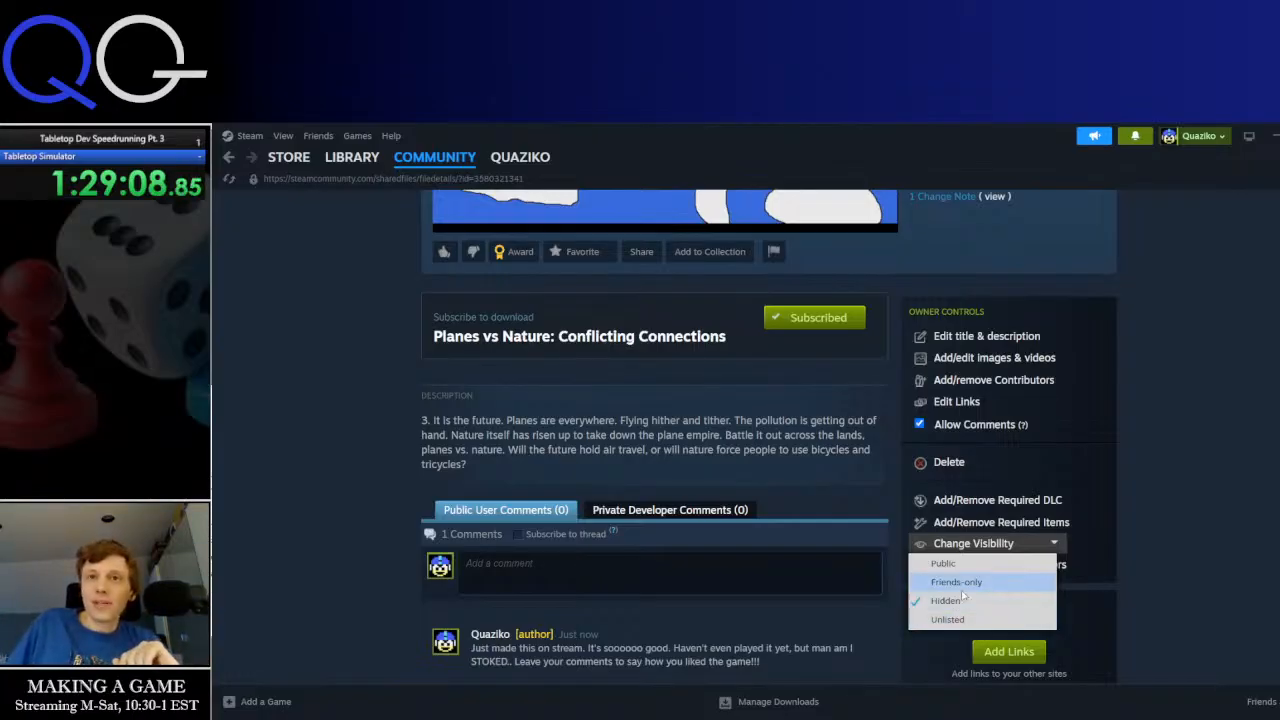
pyautogui.click(968, 564)
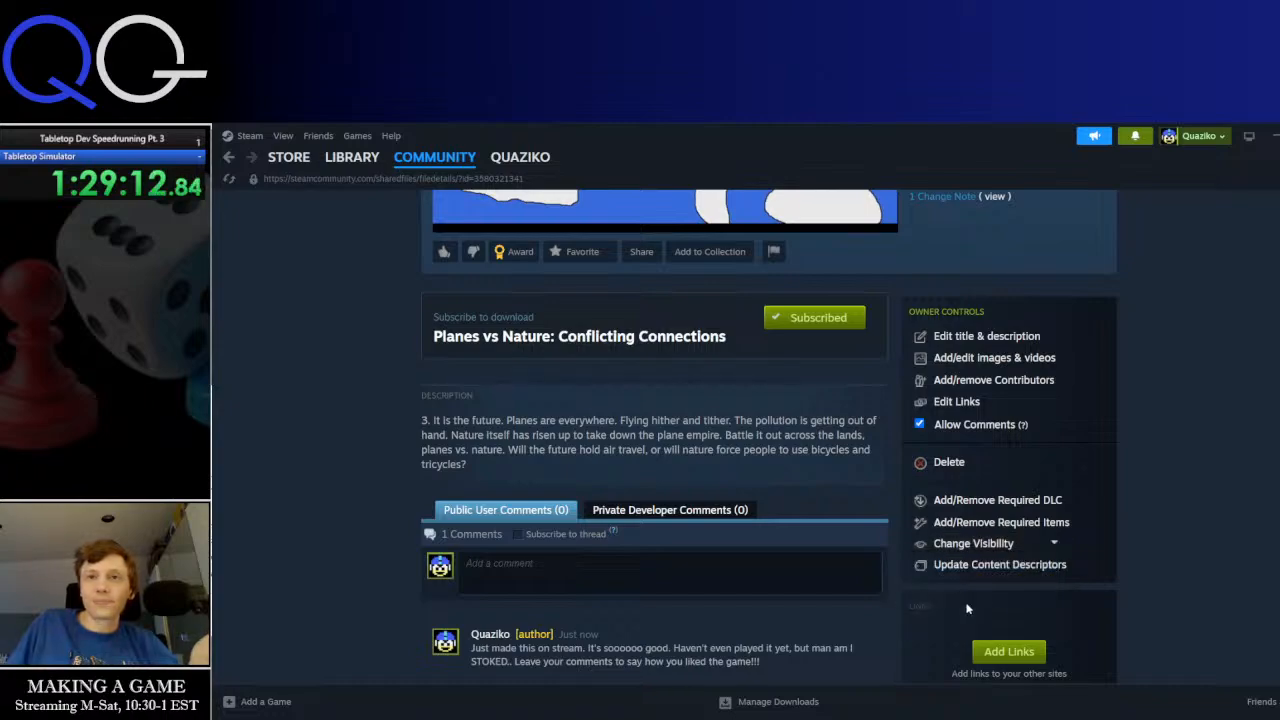
pyautogui.click(1005, 544)
pyautogui.click(960, 541)
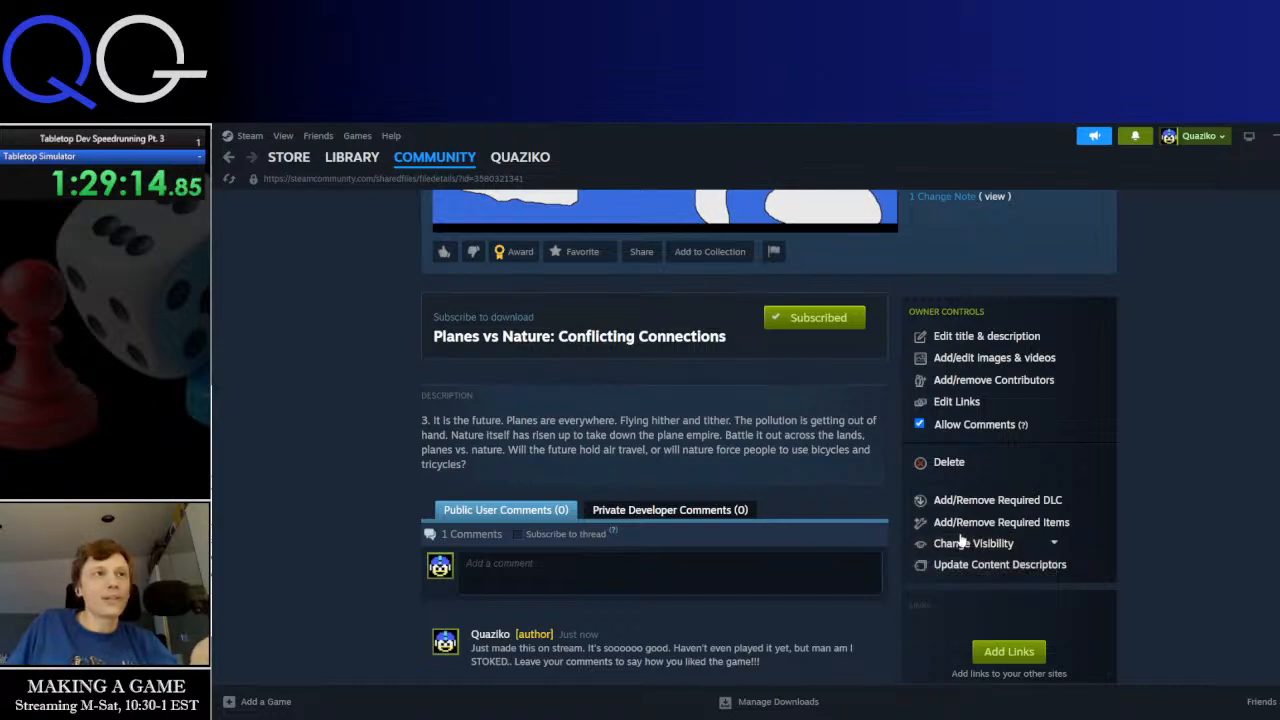
# Review the published Workshop page, switch back to Tabletop Simulator and stop the speedrun timer
pyautogui.scroll(4, 990, 538)
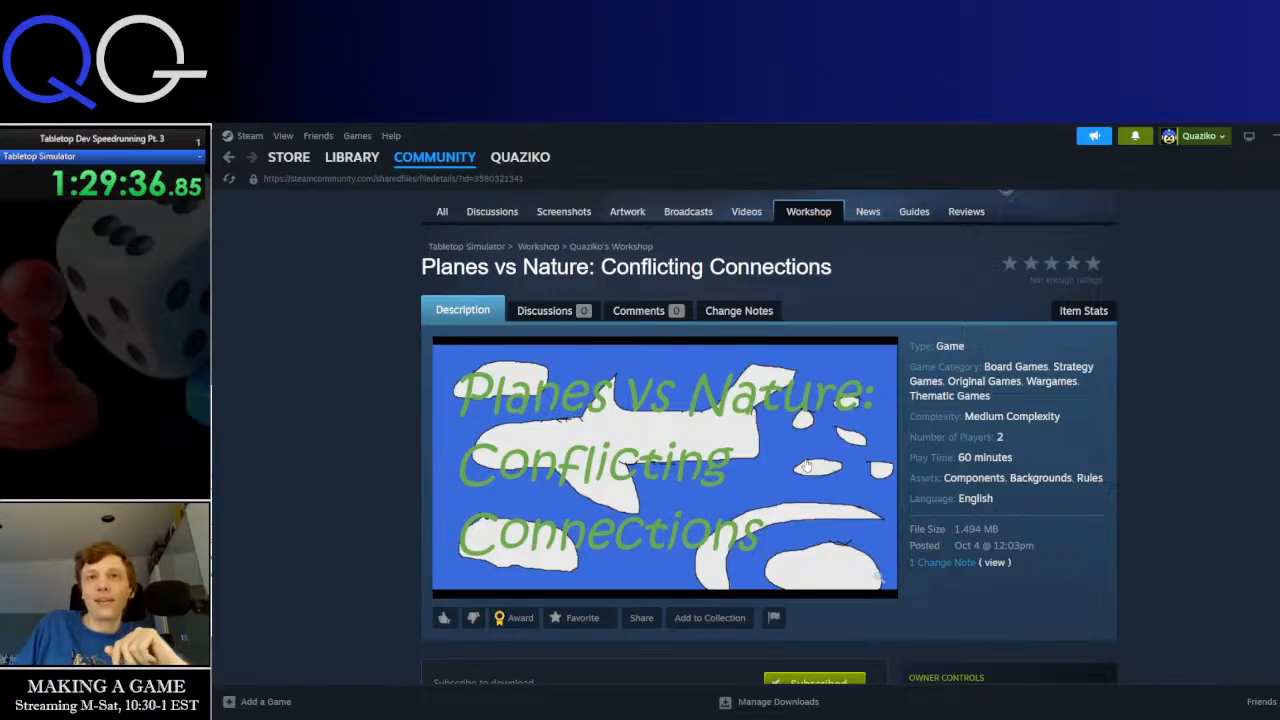
pyautogui.scroll(-5, 806, 466)
pyautogui.scroll(6, 804, 459)
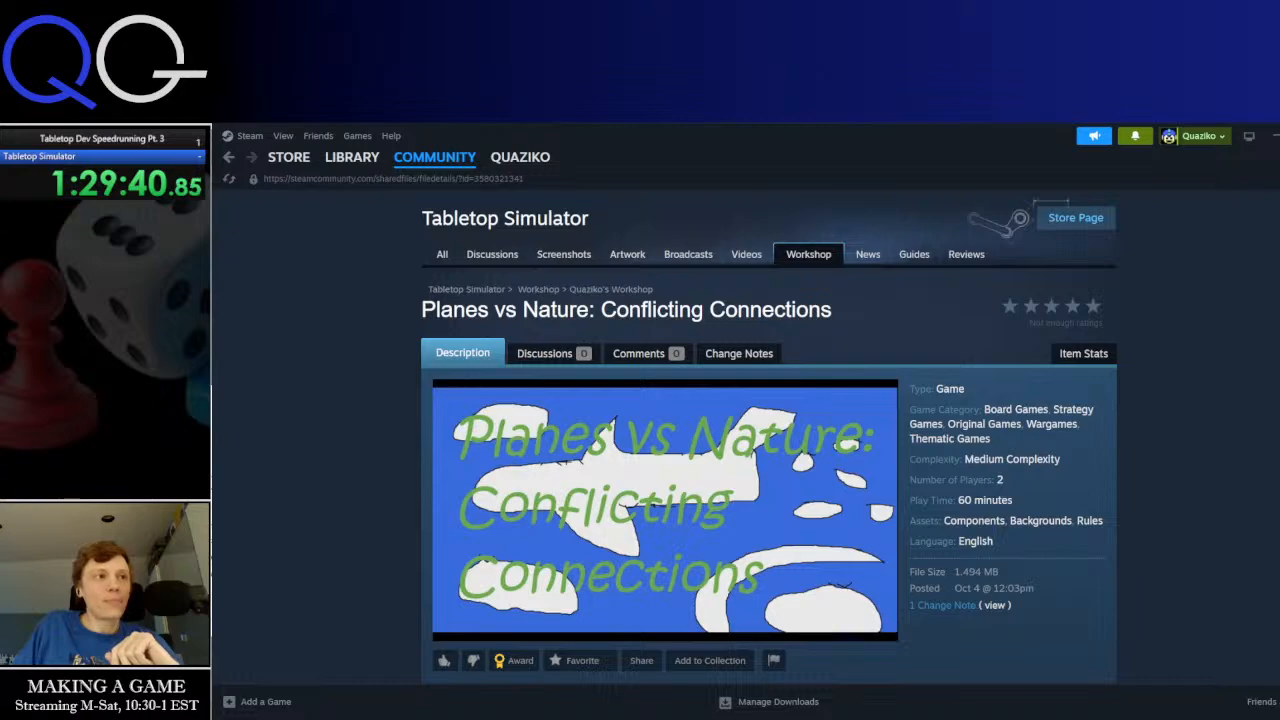
pyautogui.hotkey('alt', 'Tab')
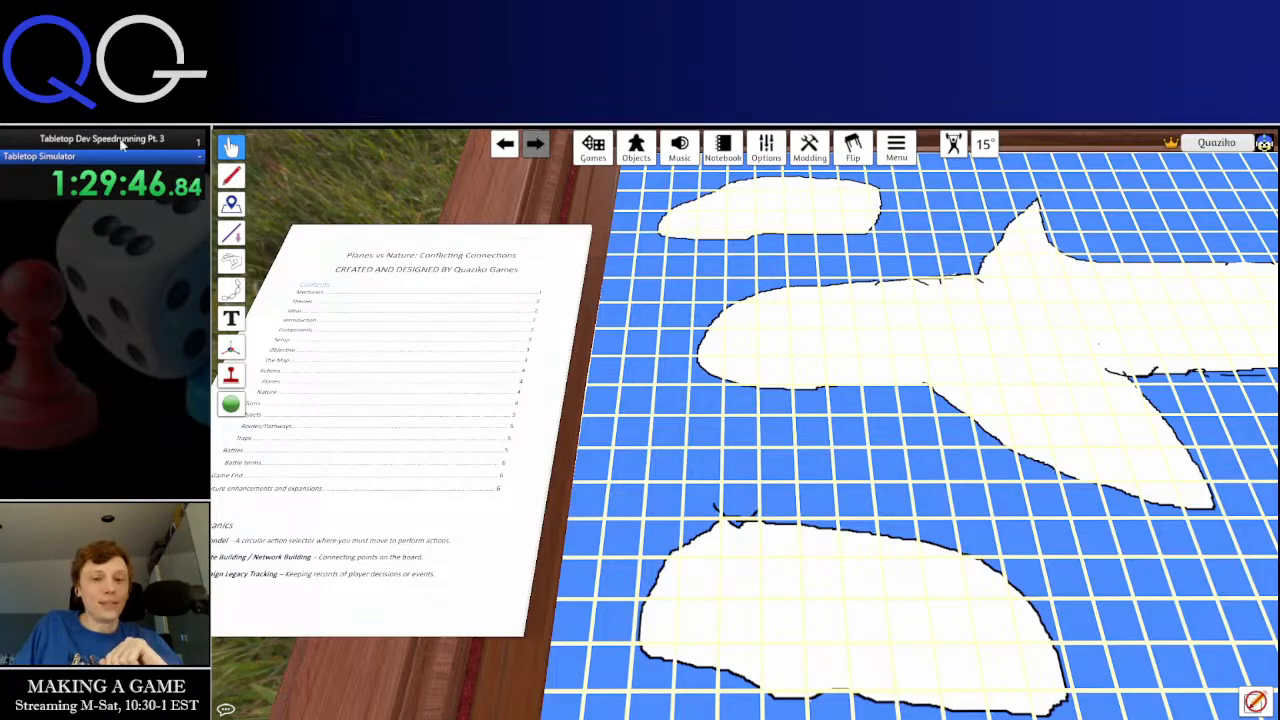
pyautogui.press('KP_1')
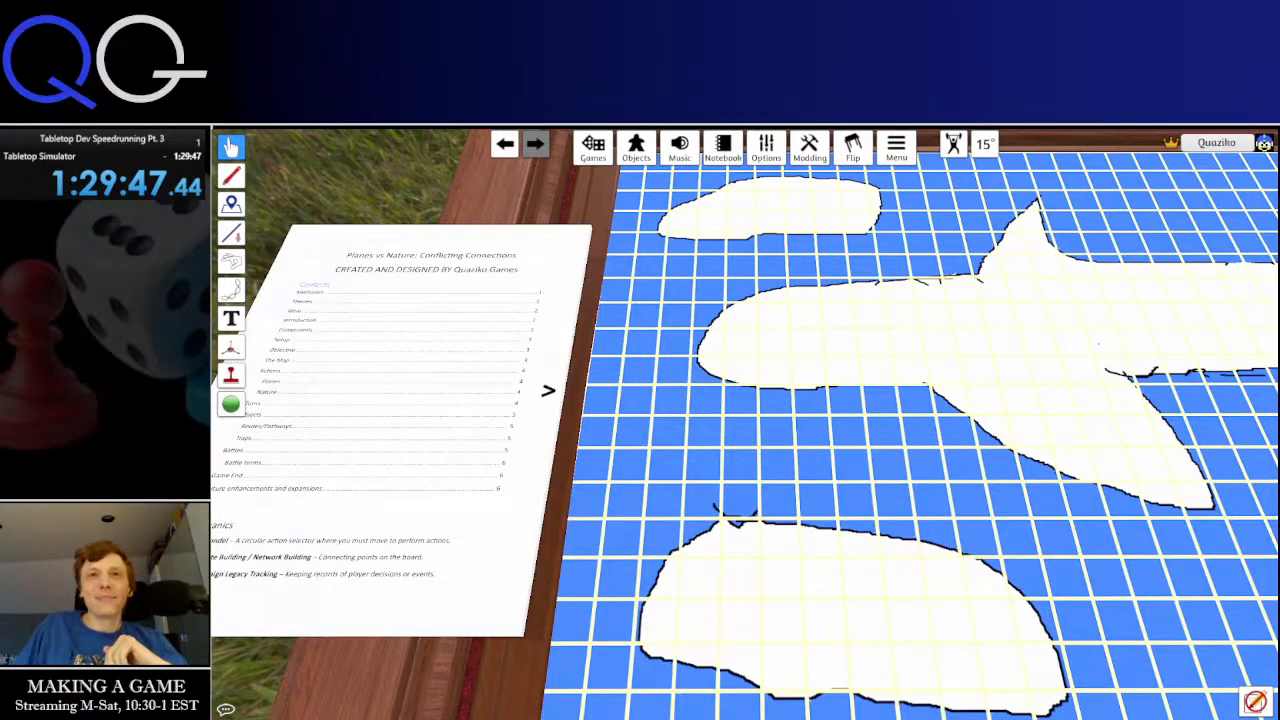
# Examine the finished game table, including the rulebook, the gridded map, the coloured piece piles and the action wheel
pyautogui.press('d')
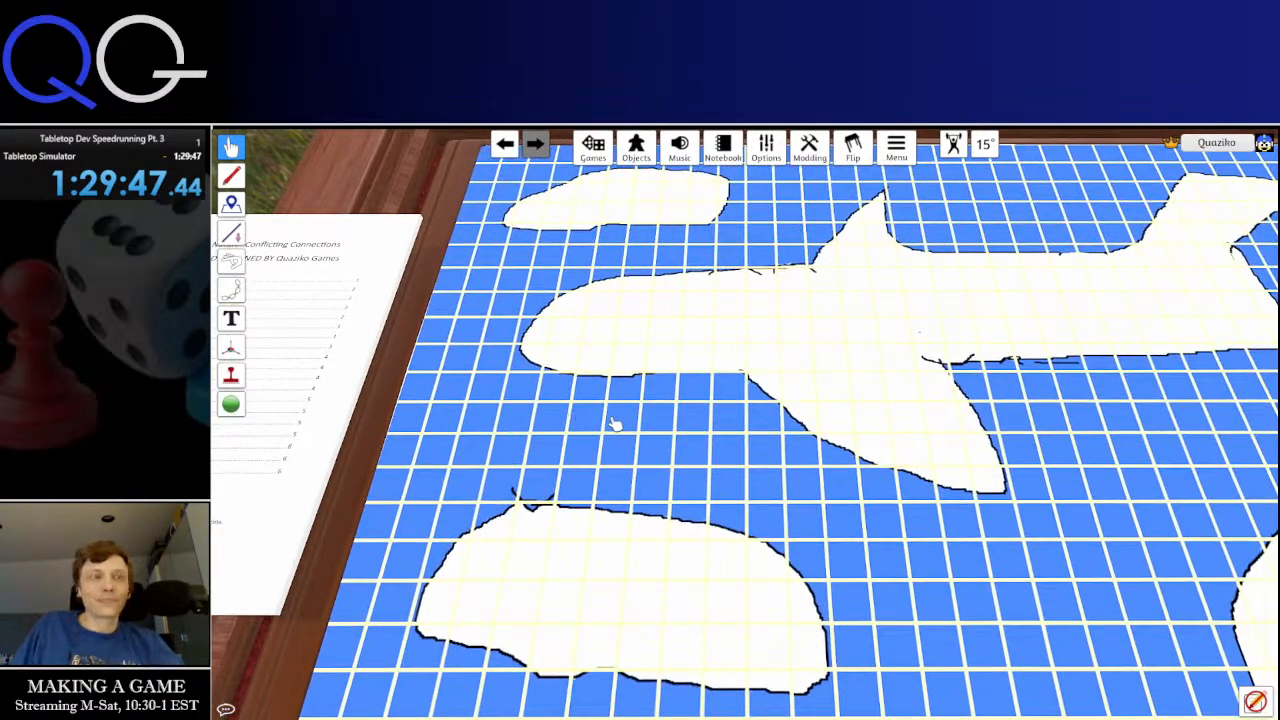
pyautogui.scroll(-6, 707, 445)
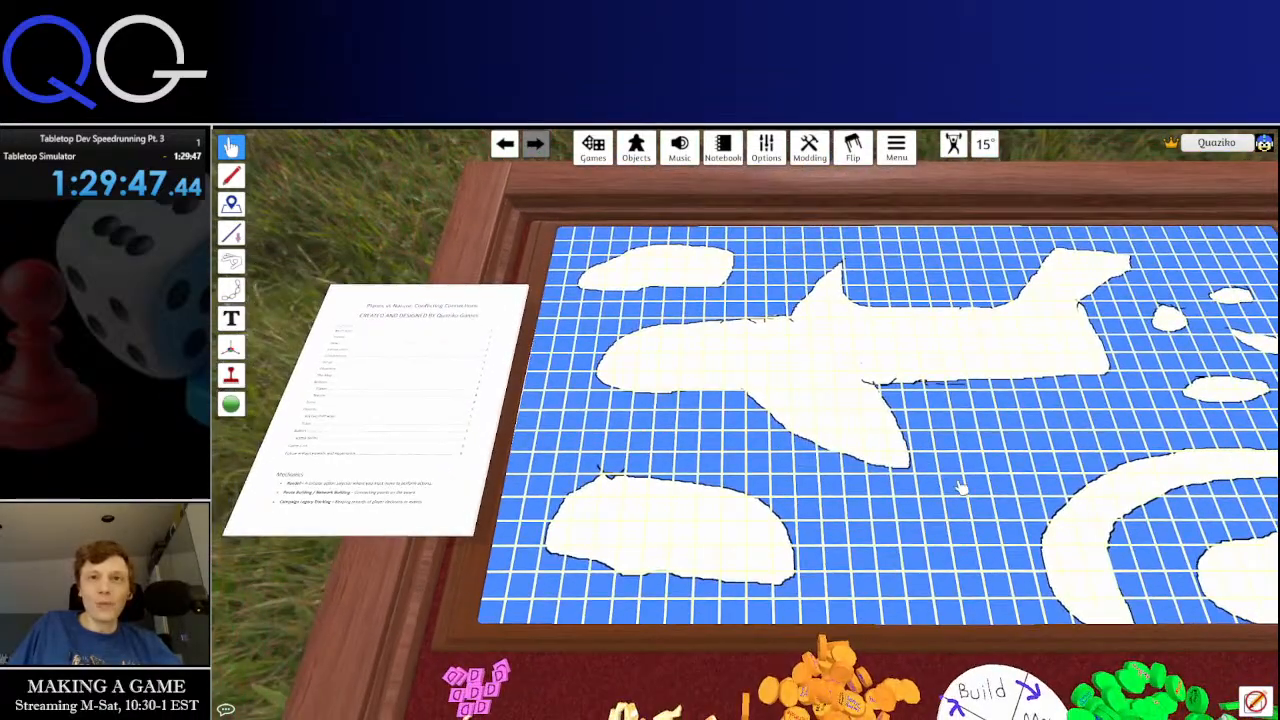
pyautogui.scroll(-2, 645, 457)
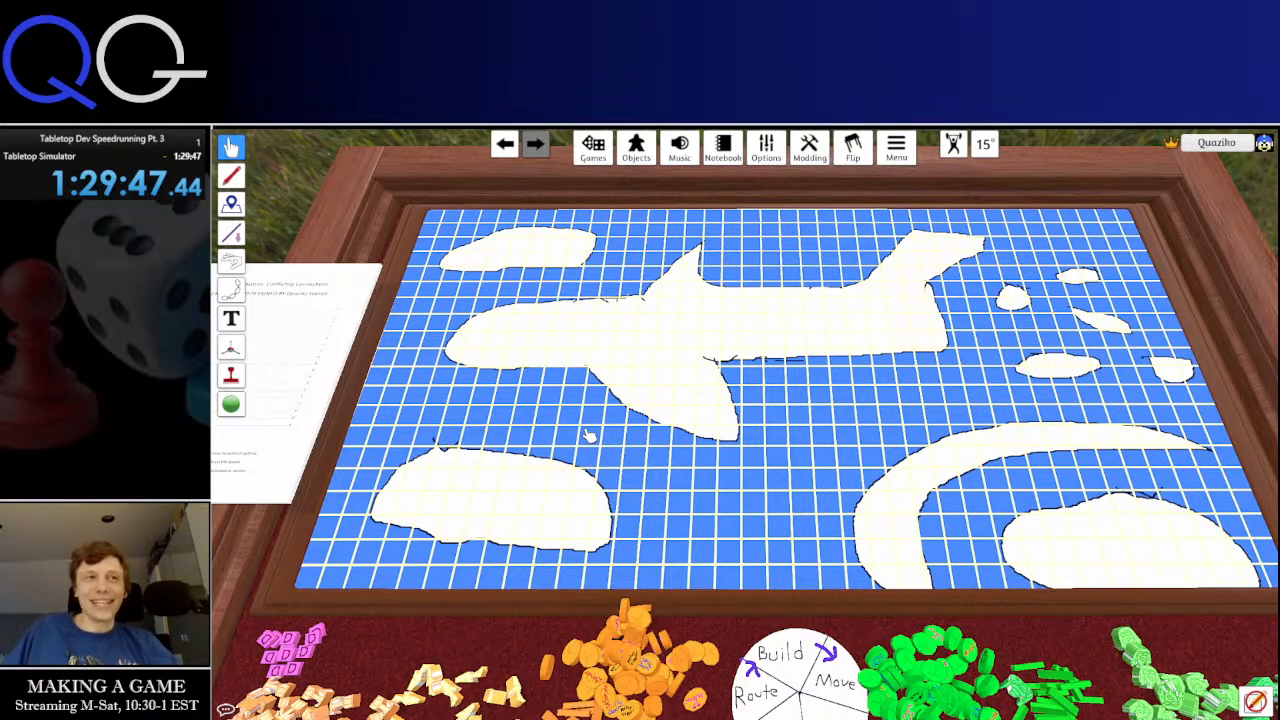
pyautogui.moveTo(543, 590); pyautogui.dragTo(643, 287)
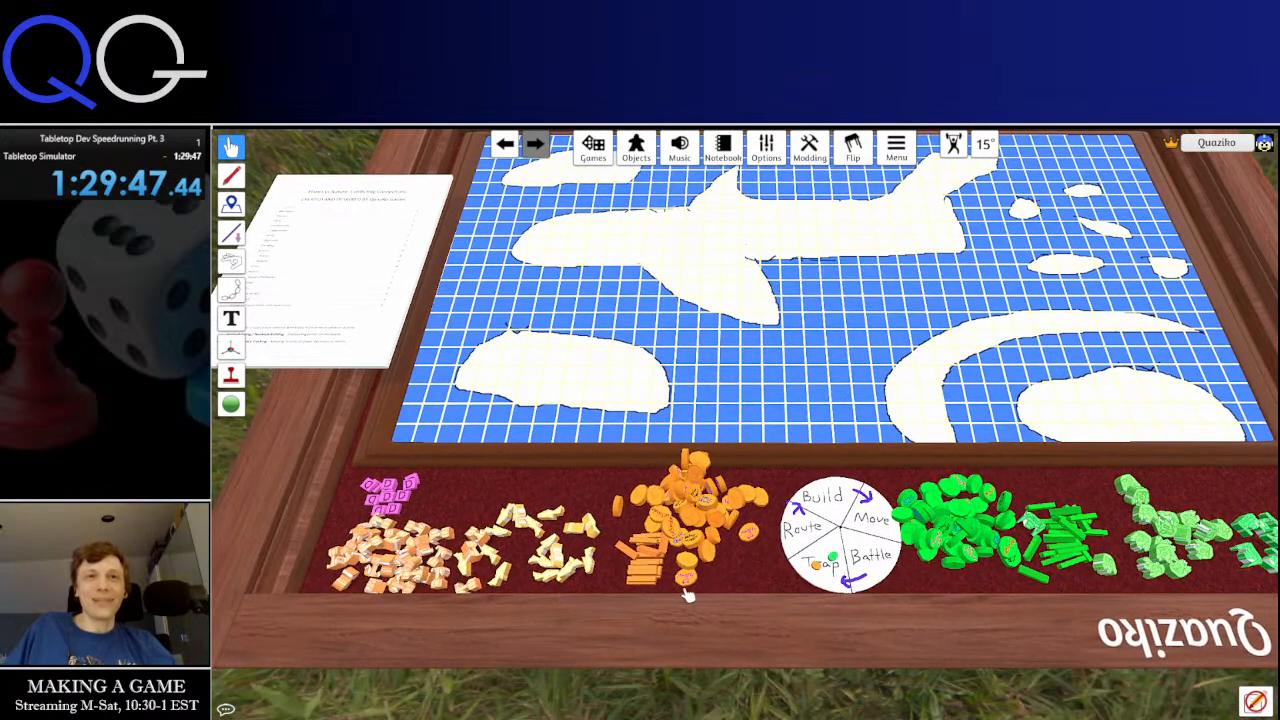
pyautogui.scroll(3, 750, 350)
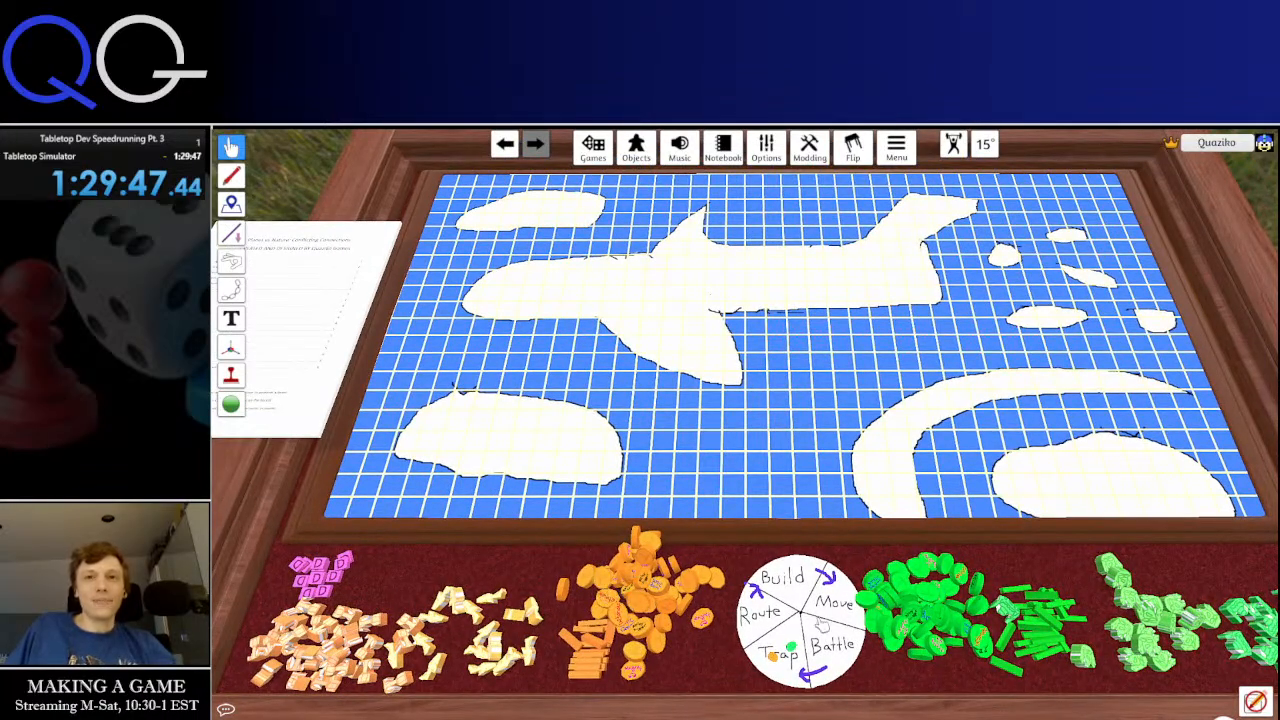
pyautogui.moveTo(652, 556); pyautogui.dragTo(660, 559)
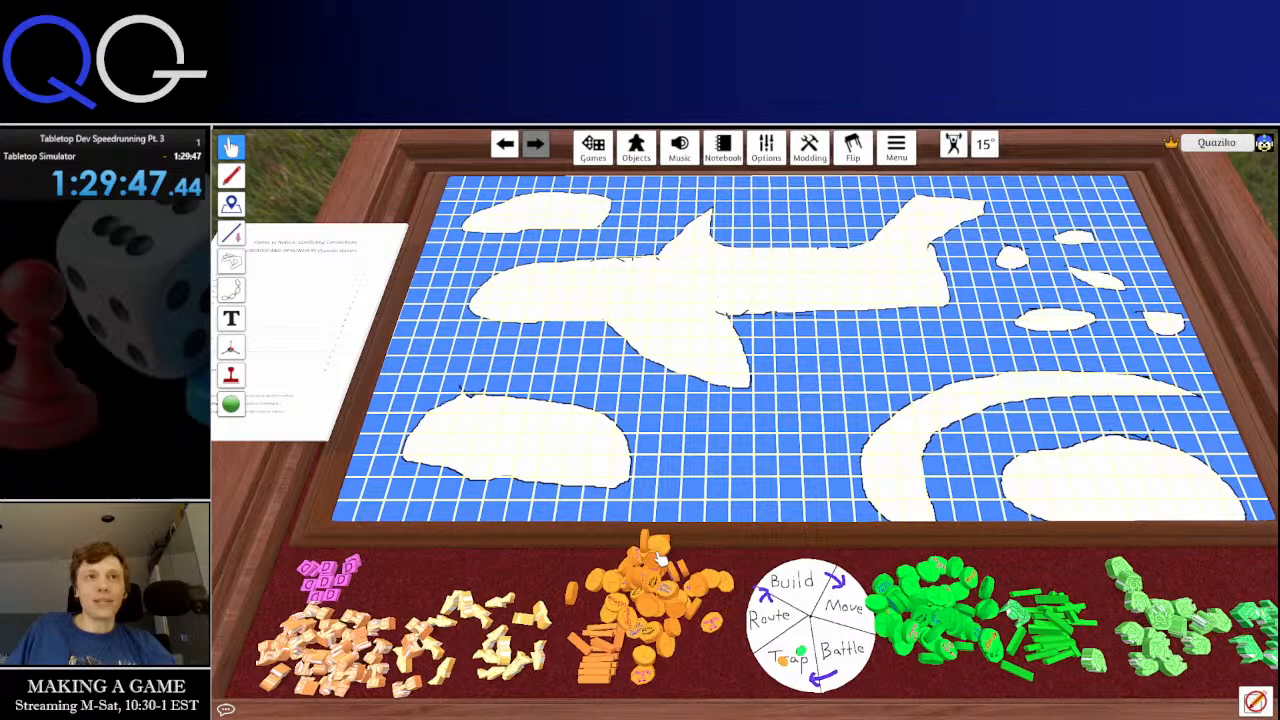
pyautogui.press('a')
pyautogui.press('w')
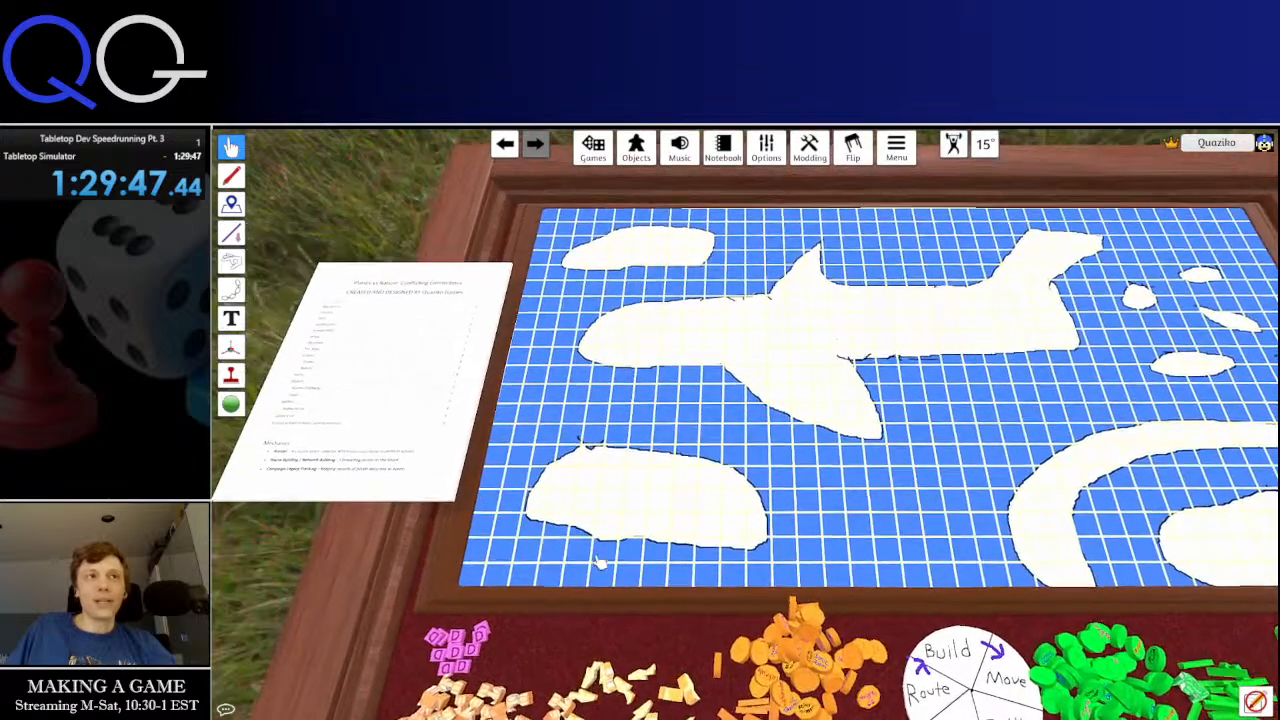
pyautogui.press('d')
pyautogui.press('w')
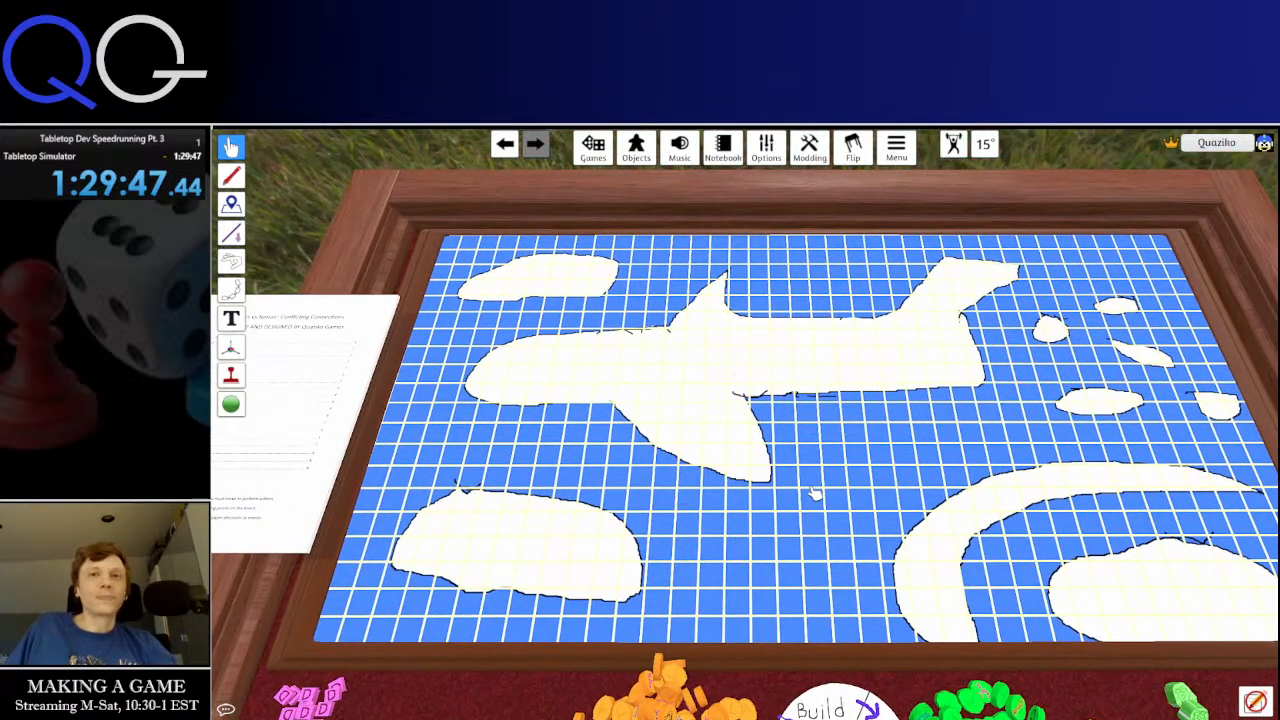
pyautogui.press('d')
pyautogui.press('s')
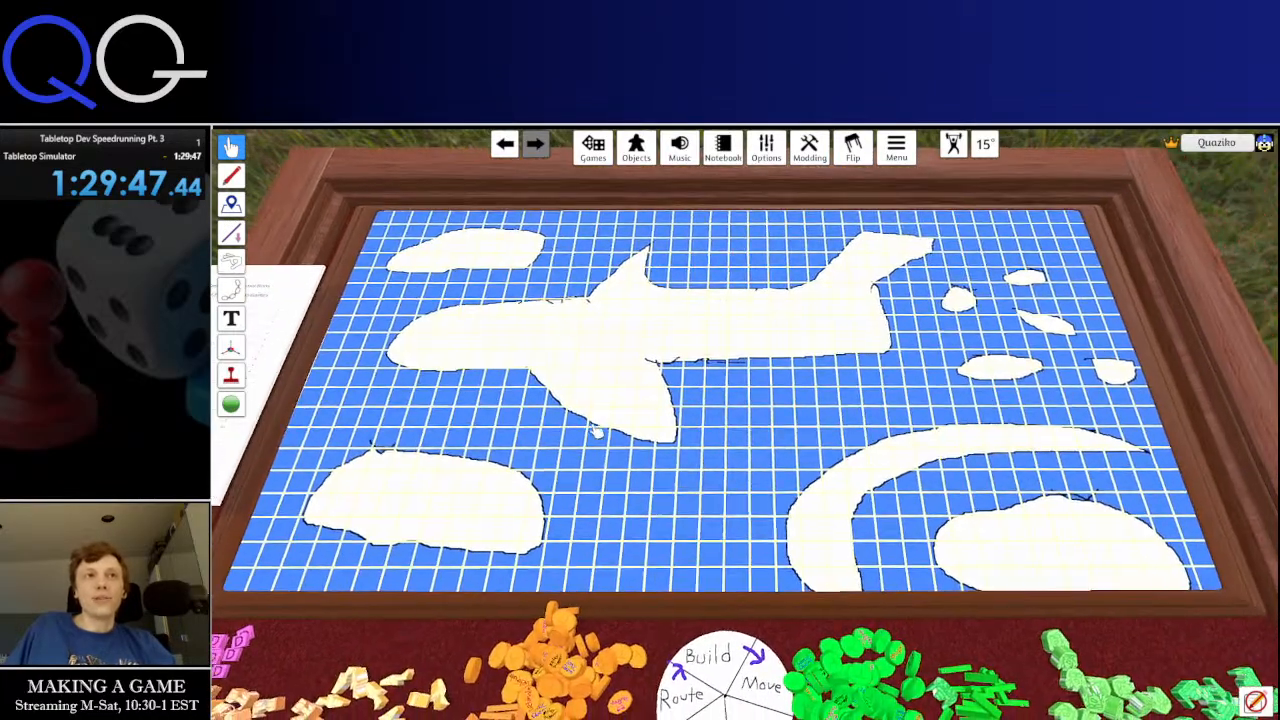
pyautogui.press('d')
pyautogui.press('s')
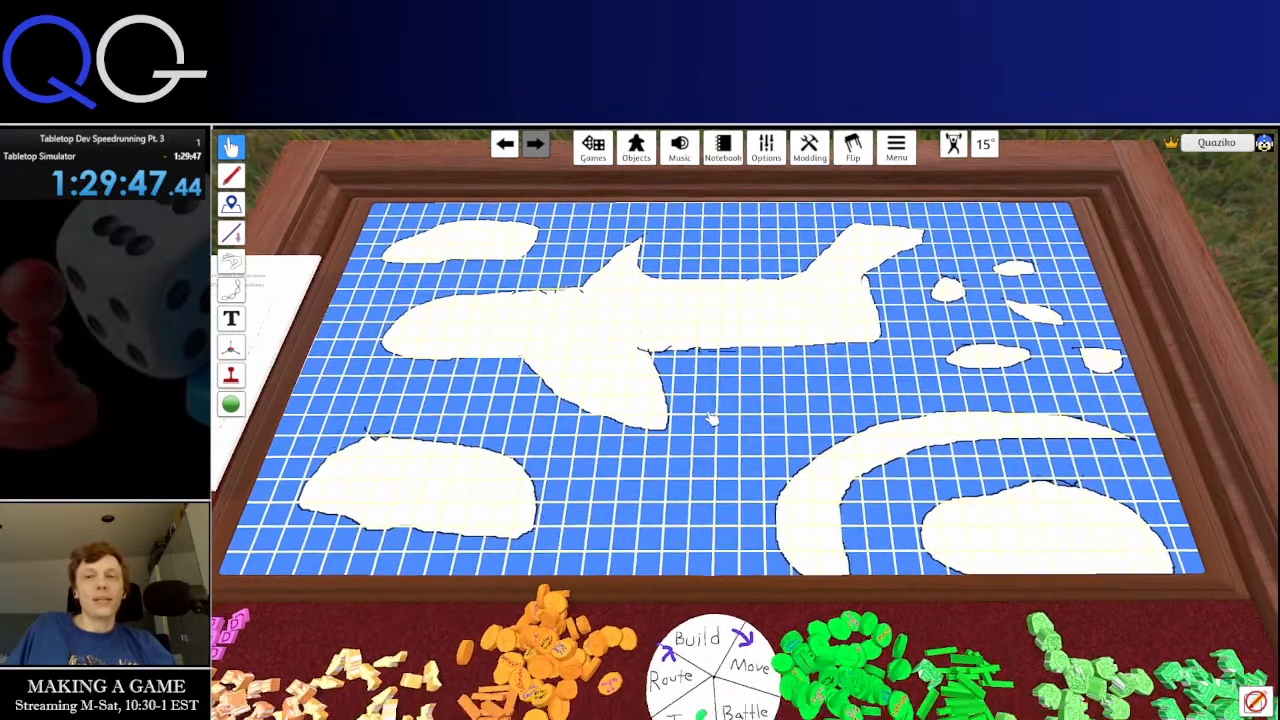
pyautogui.press('s')
pyautogui.press('a')
pyautogui.press('w')
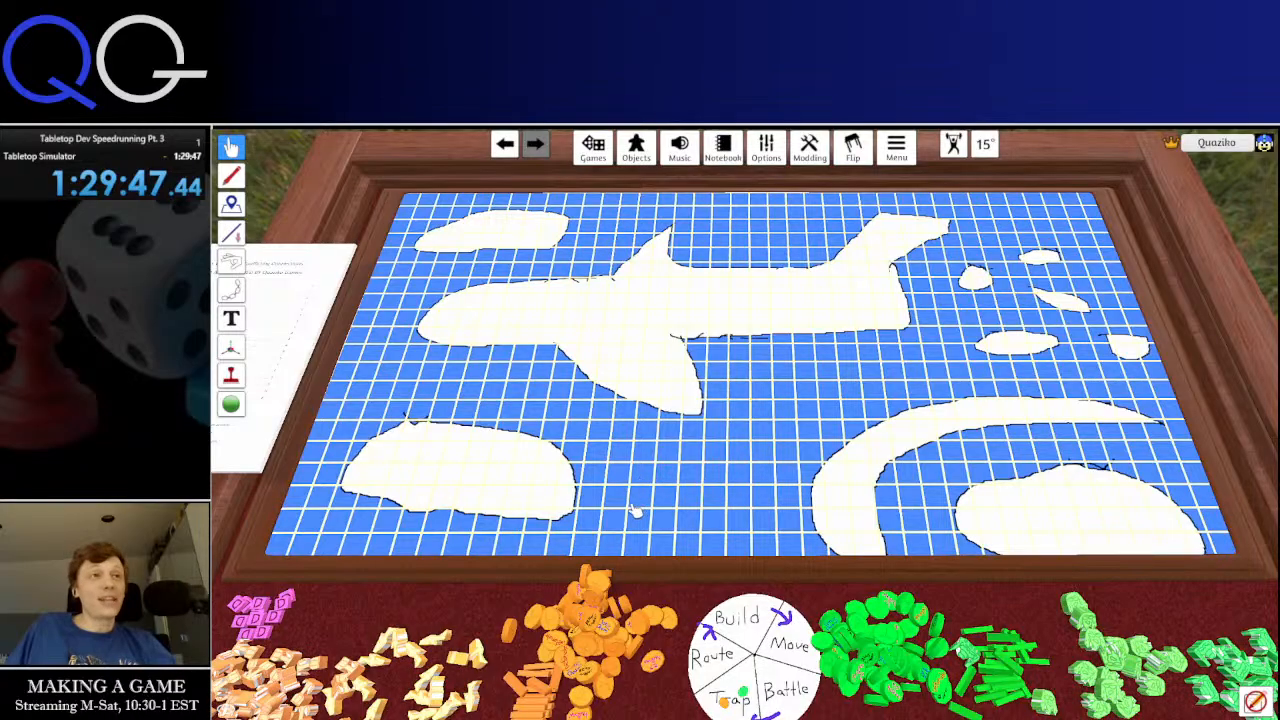
# Move an orange disc from its pile onto the blue grid between the plane-shaped land and the curved island
pyautogui.press('w')
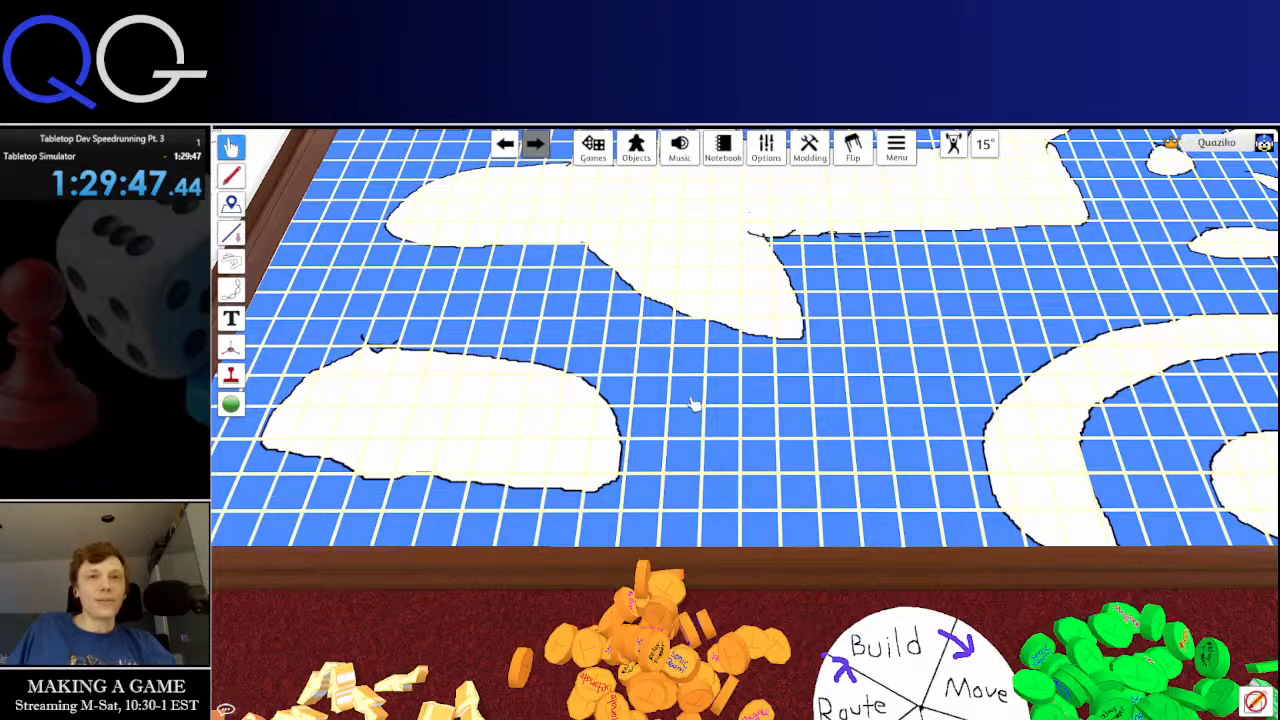
pyautogui.press('w')
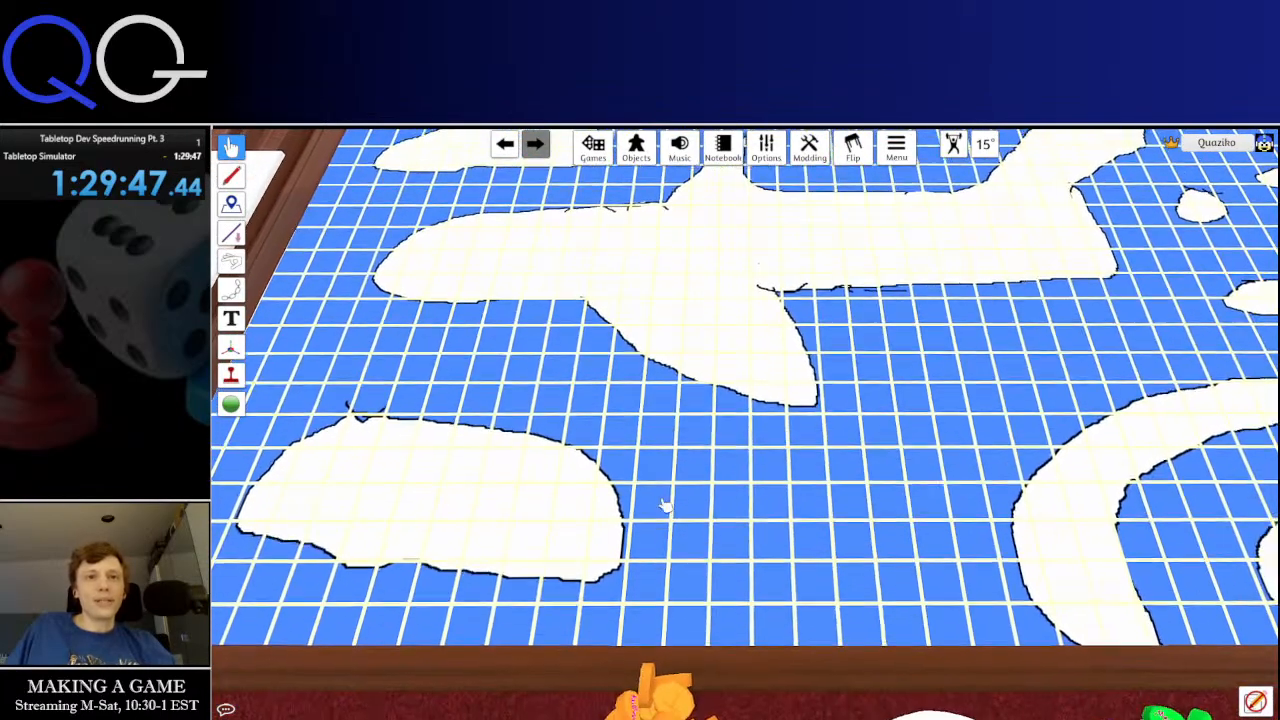
pyautogui.moveTo(668, 690); pyautogui.dragTo(694, 418)
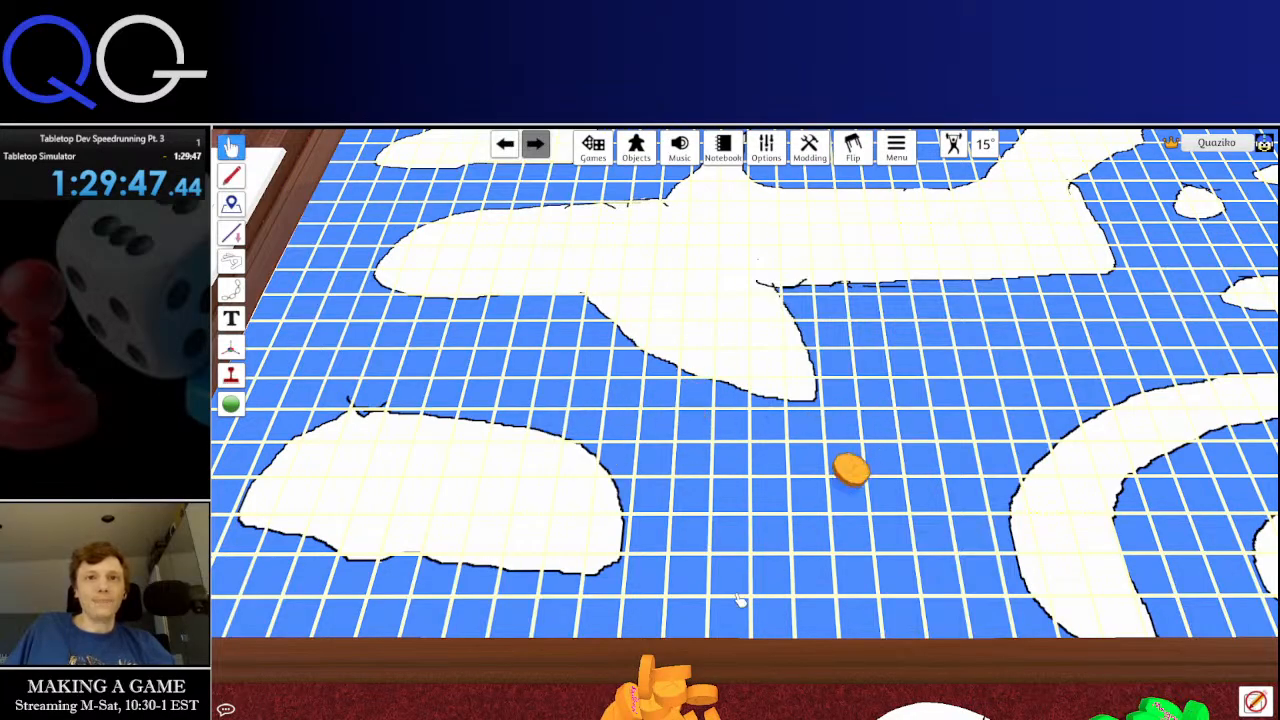
pyautogui.press('s')
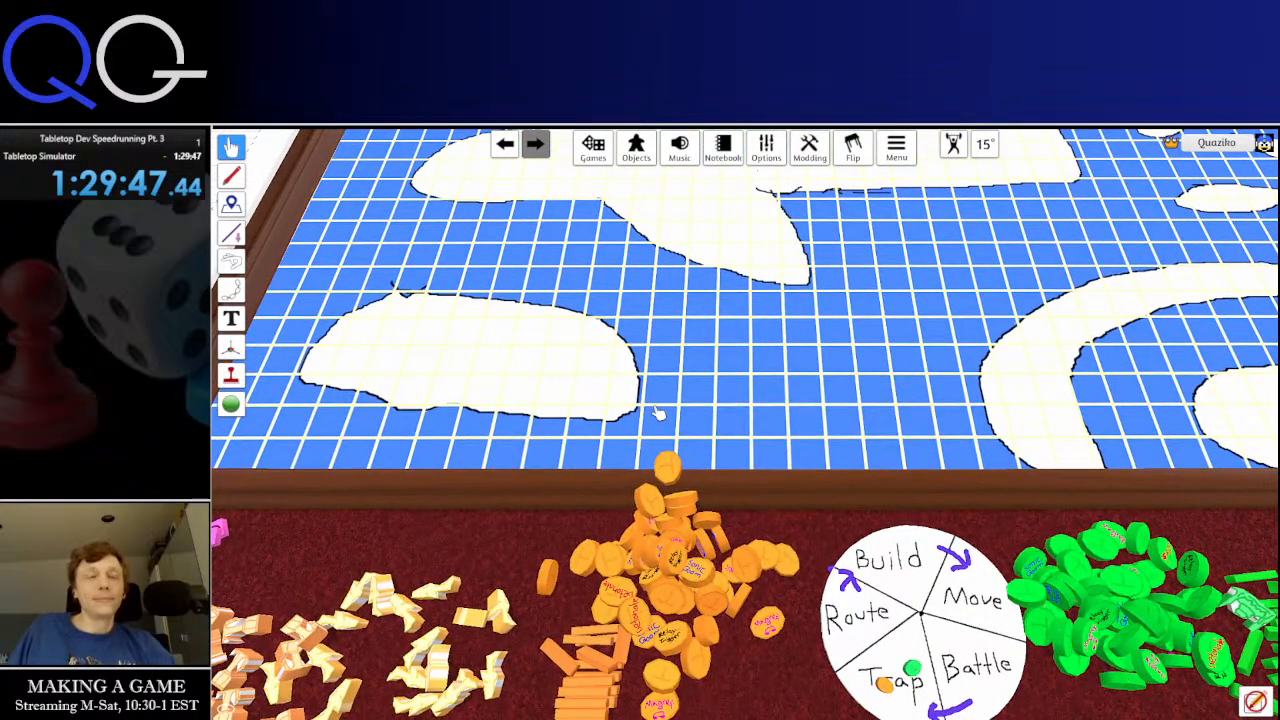